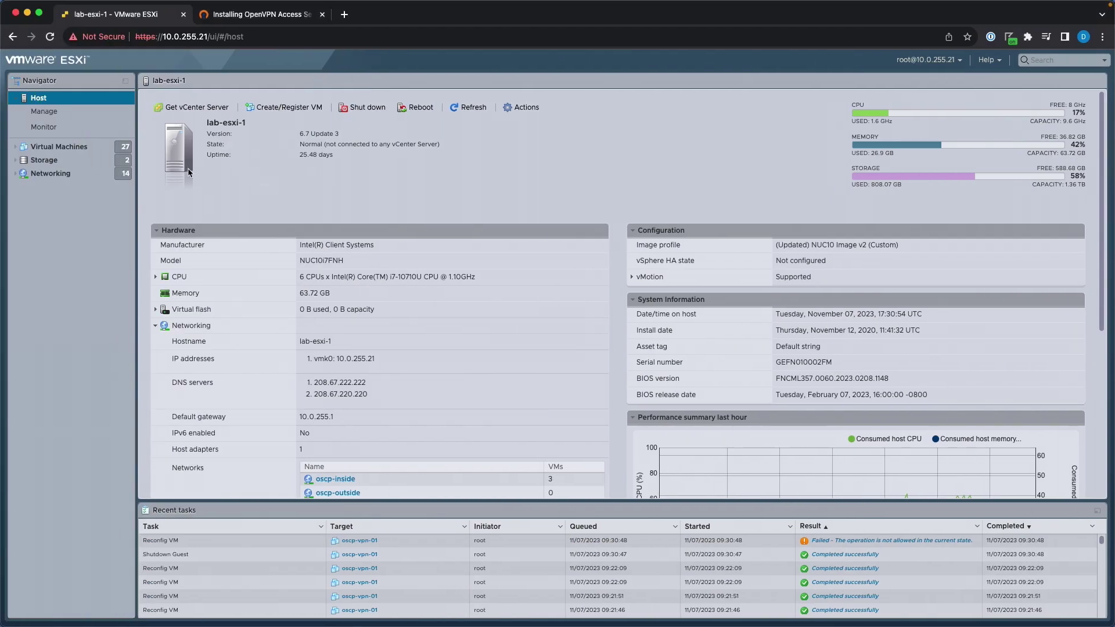
Open the Virtual Machines list and start the Create / Register VM wizard.
drag(305, 260, 350, 260)
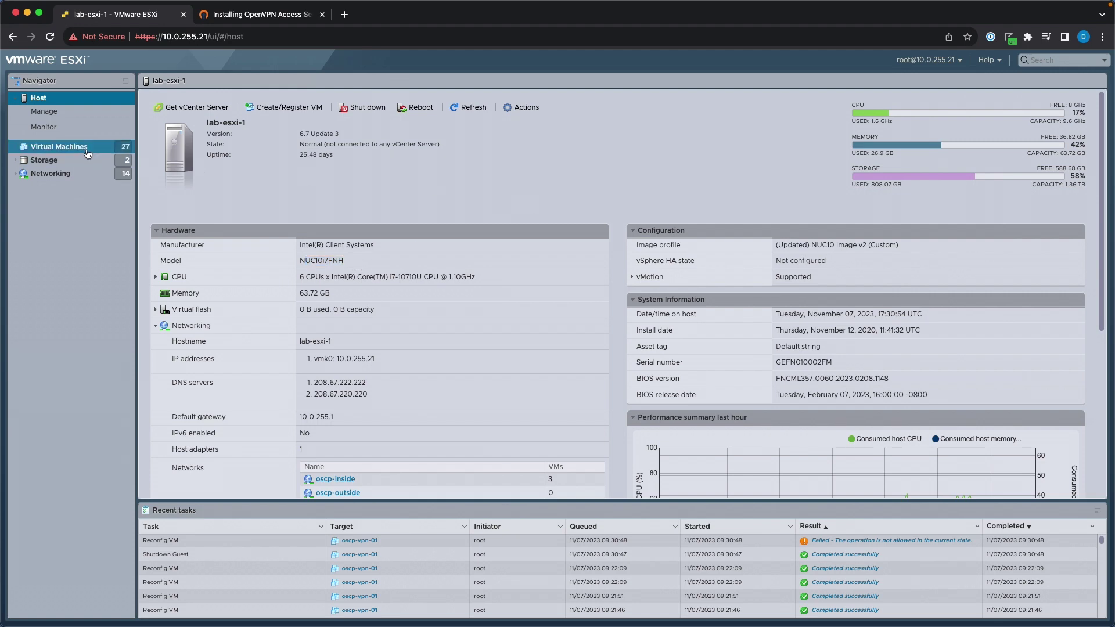
click(59, 146)
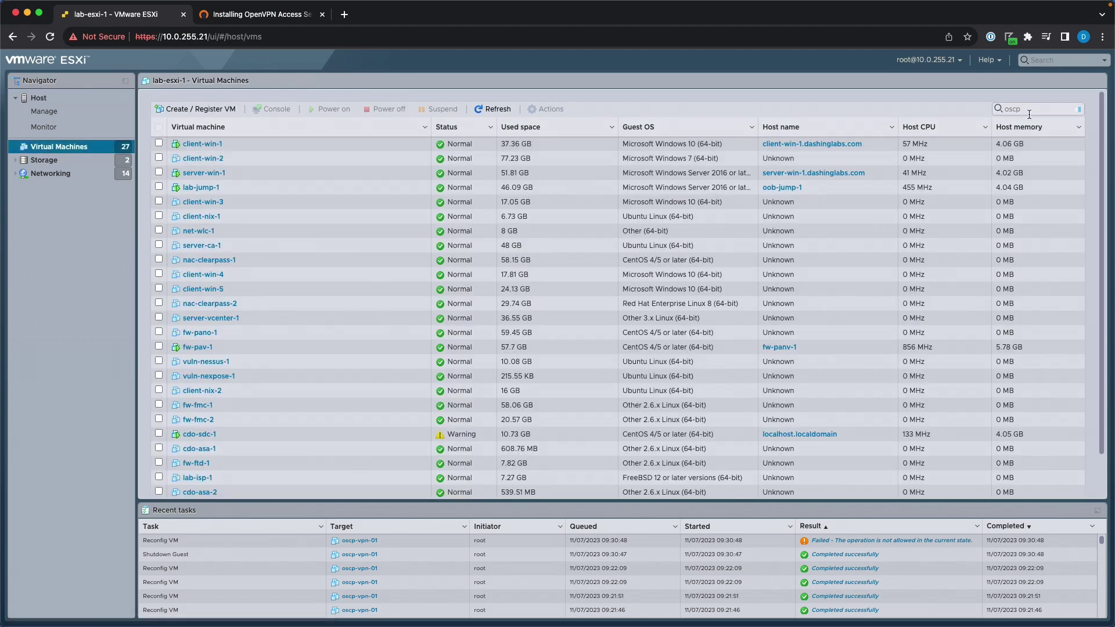
click(1022, 110)
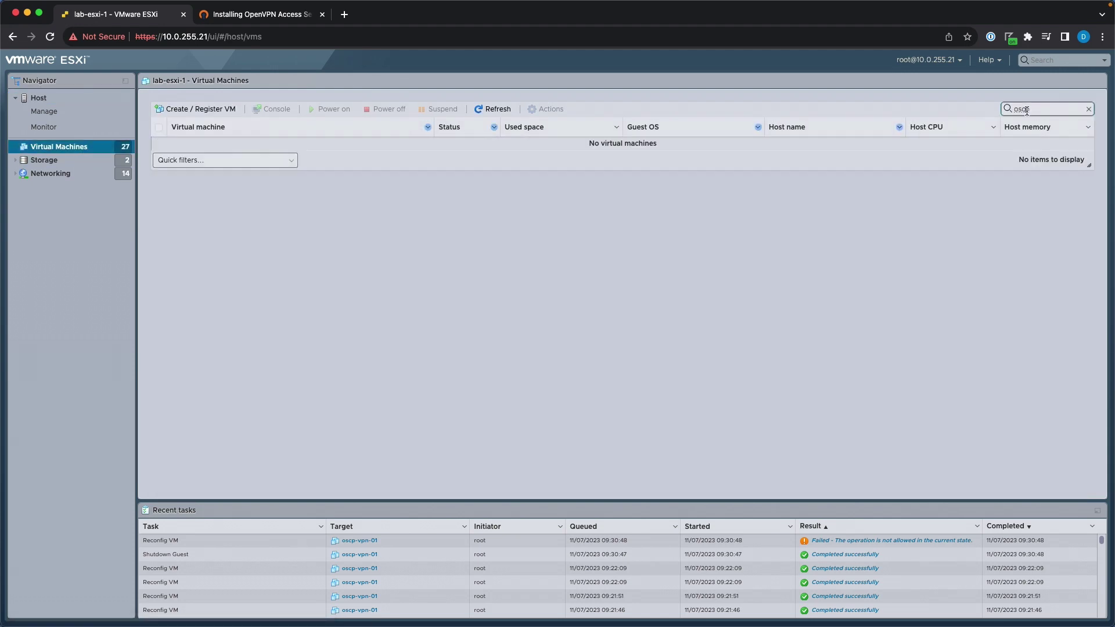
click(224, 114)
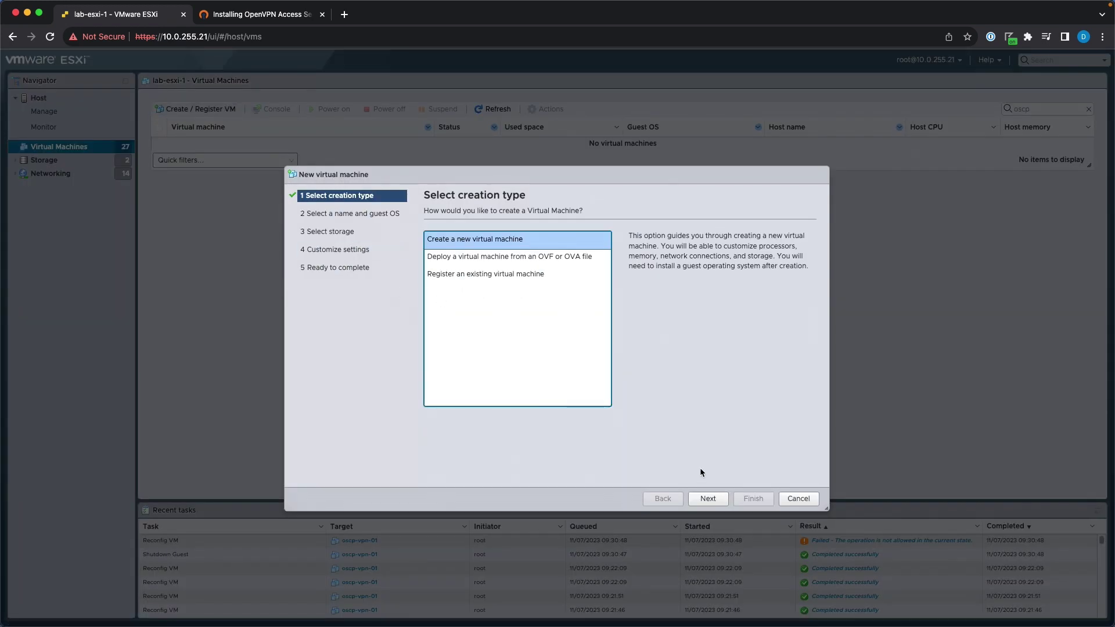
click(707, 499)
Name the VM oscp-vpn-01 with guest OS Linux / Ubuntu Linux (64-bit).
click(484, 253)
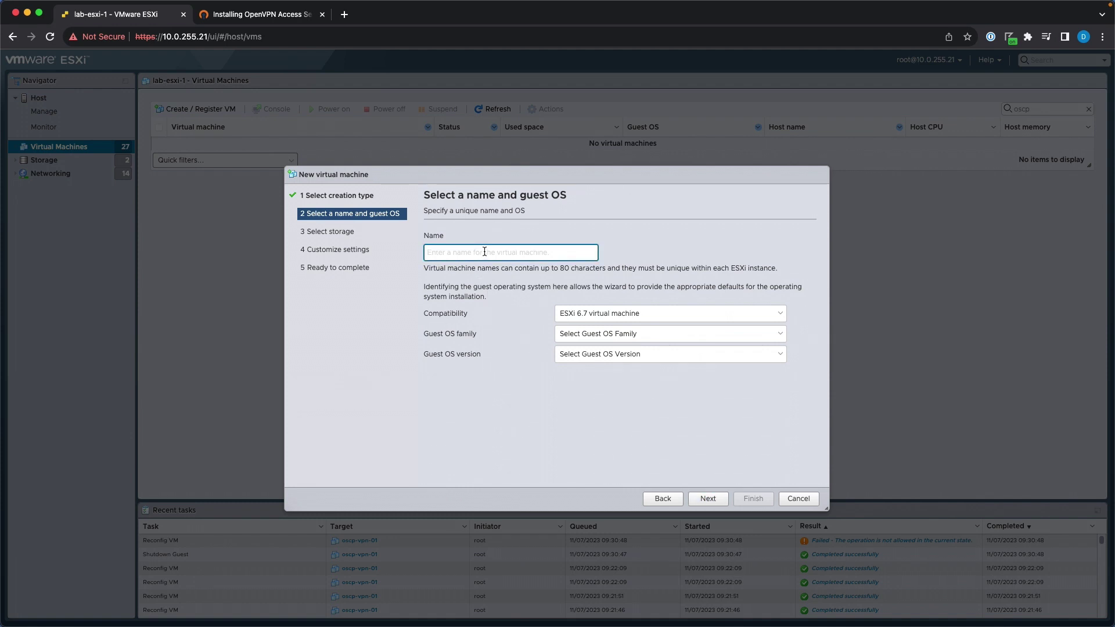
text(oscp-vpn-01)
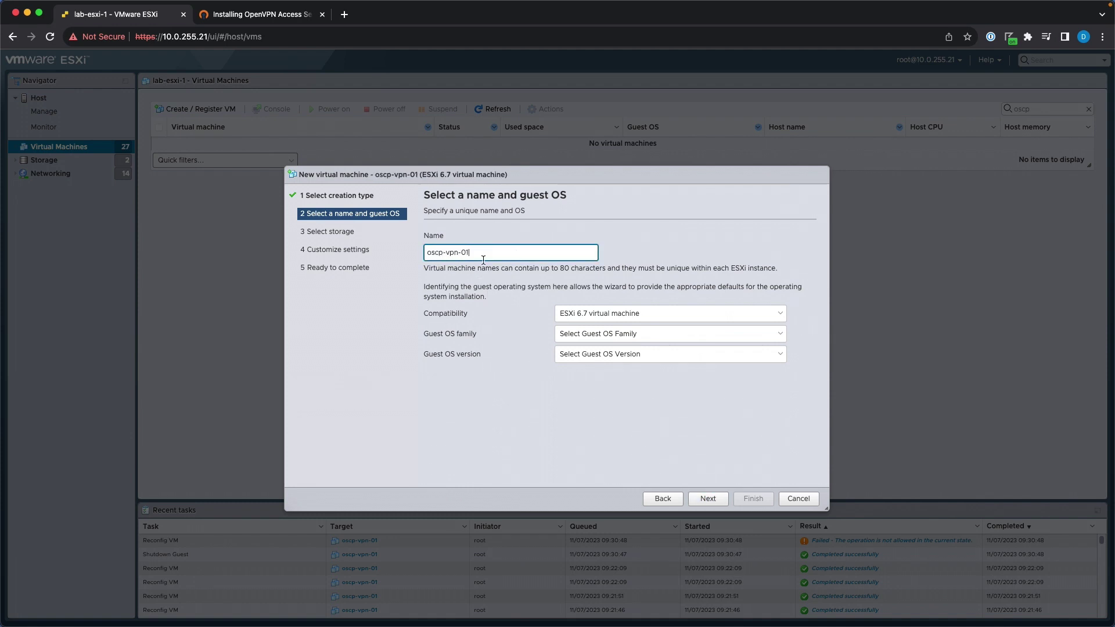
click(614, 332)
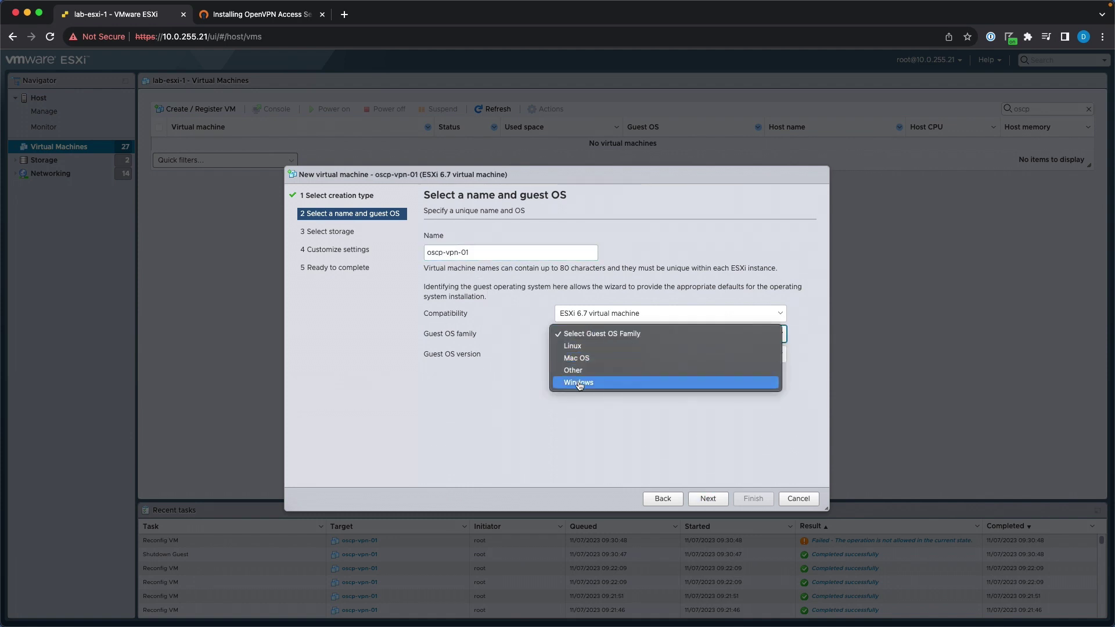
click(592, 346)
click(604, 354)
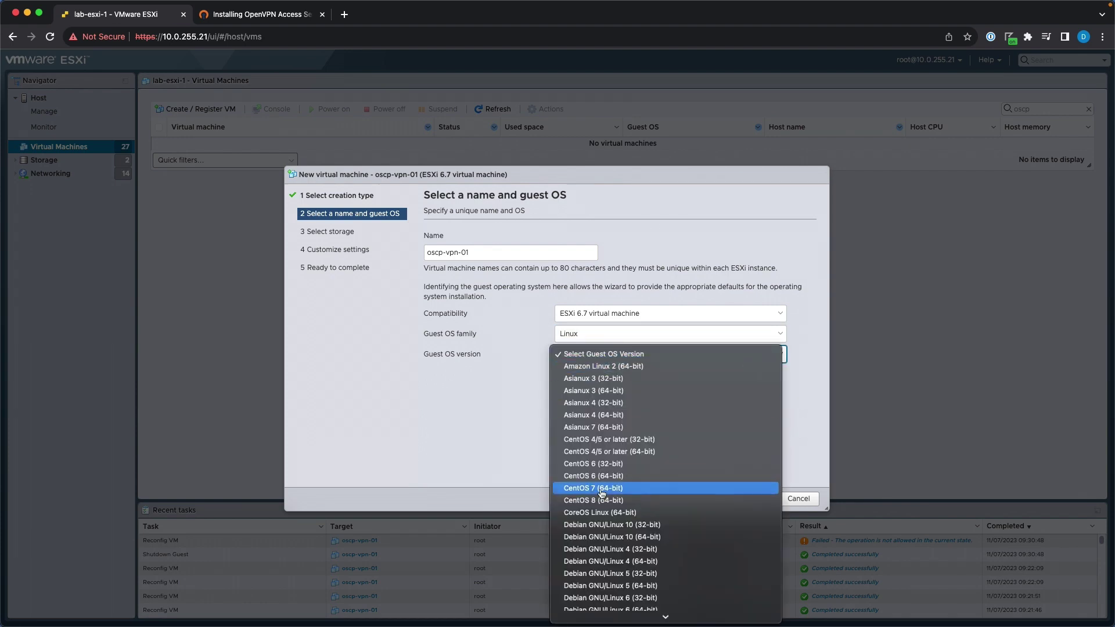
scroll(602, 522, down, 5)
click(602, 603)
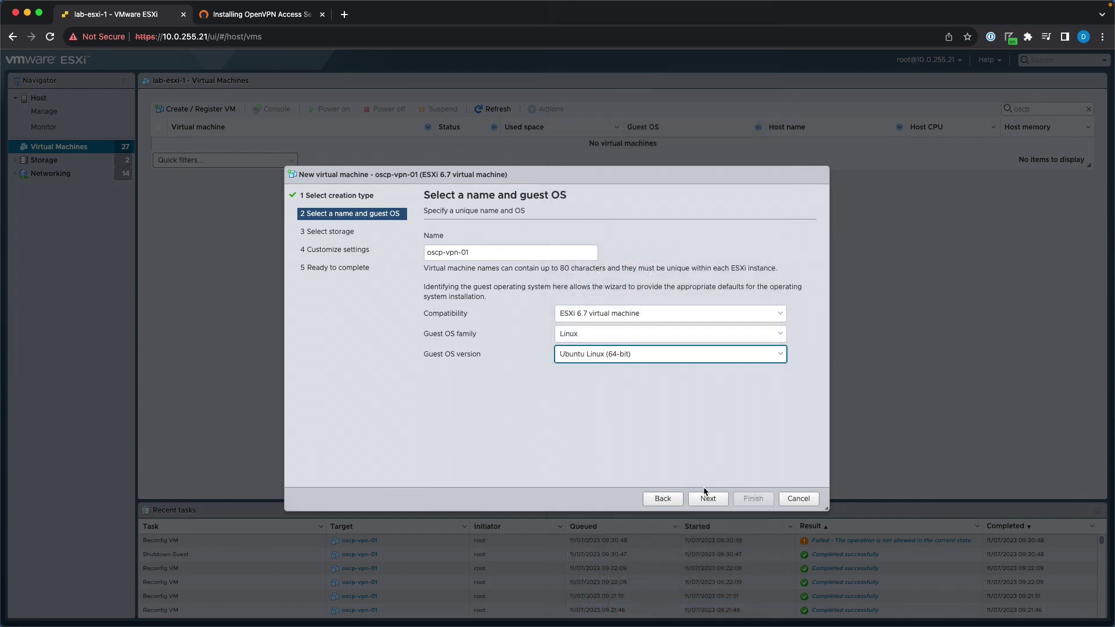
Choose the esxi-1_ssd-2 datastore and continue to hardware customization.
click(706, 498)
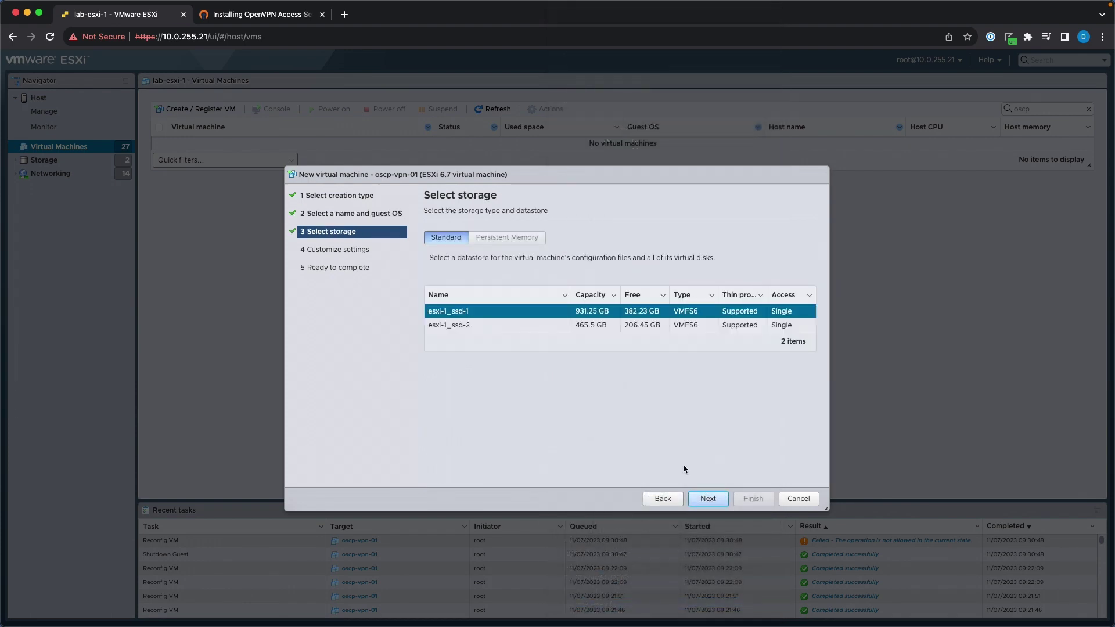
click(566, 325)
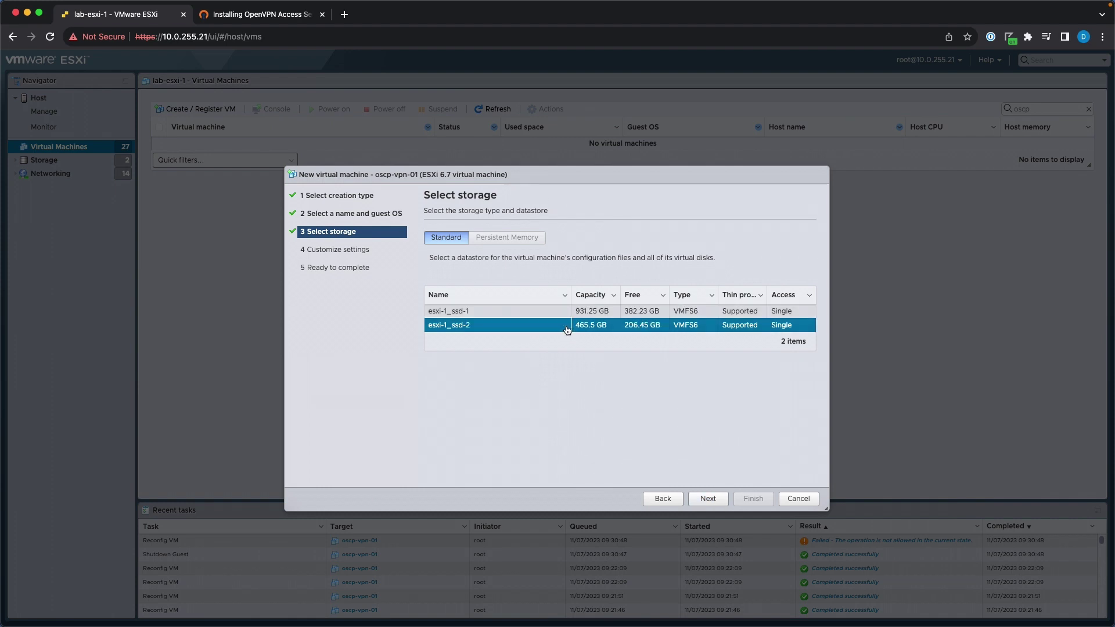
click(708, 498)
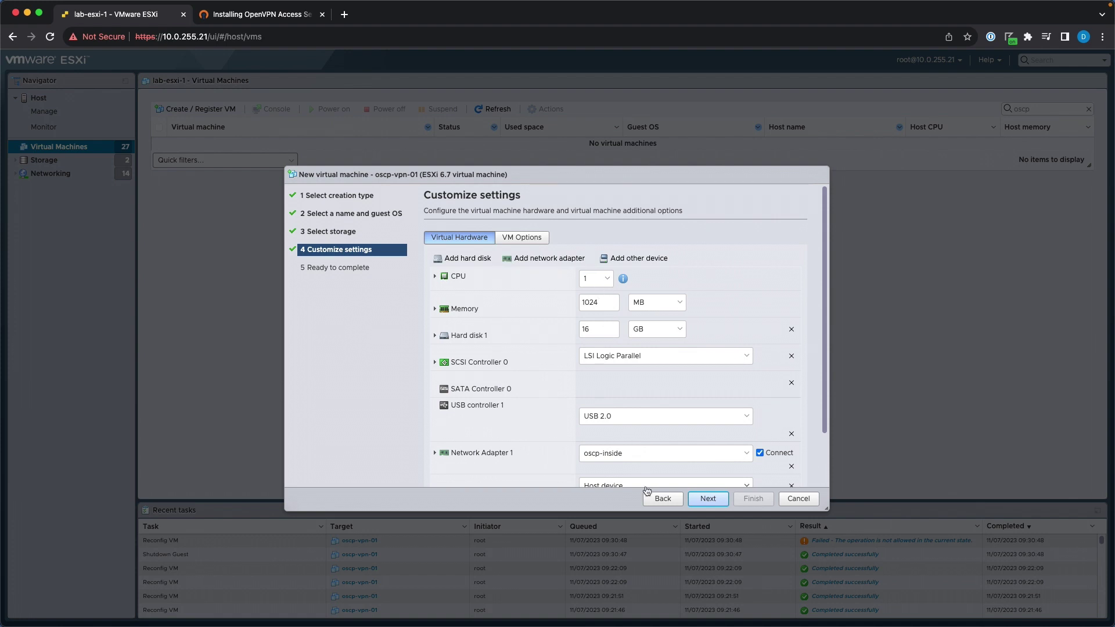
Switch the VM's datastore to esxi-1_ssd-1.
click(660, 498)
click(509, 314)
click(708, 498)
Mount the Ubuntu 22.04.3 installer ISO from the _install folder on CD/DVD Drive 1.
scroll(543, 295, down, 2)
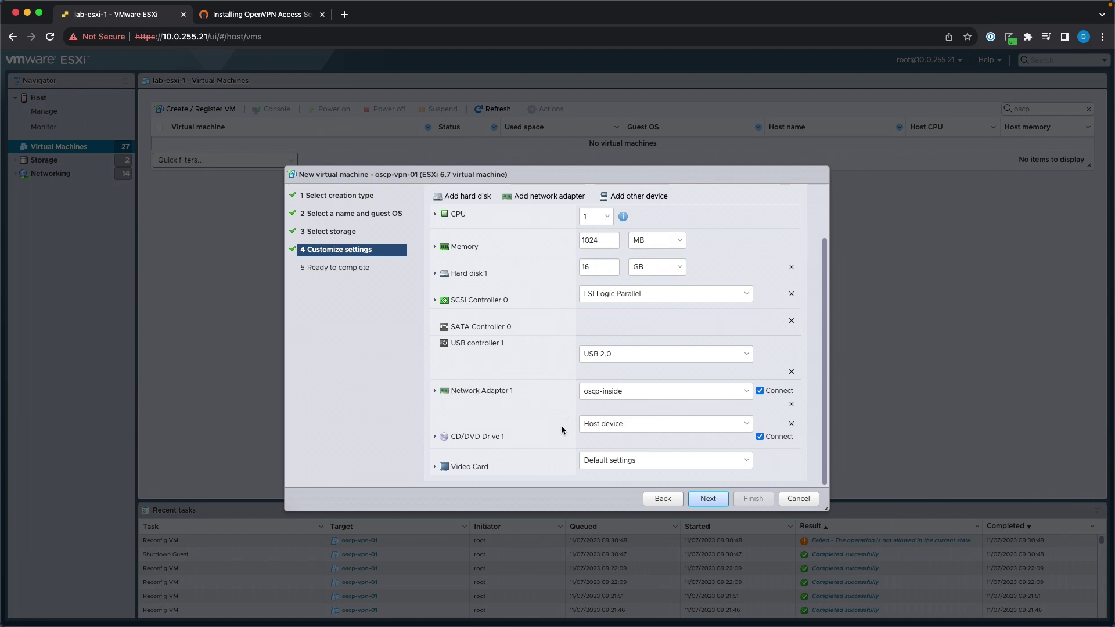
click(609, 427)
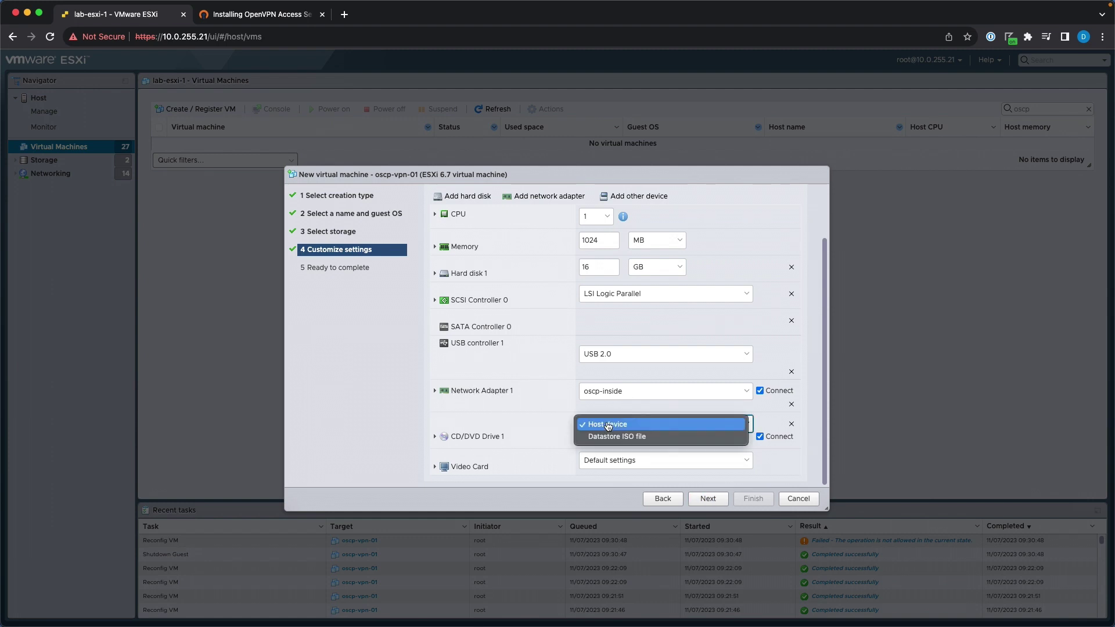
click(611, 437)
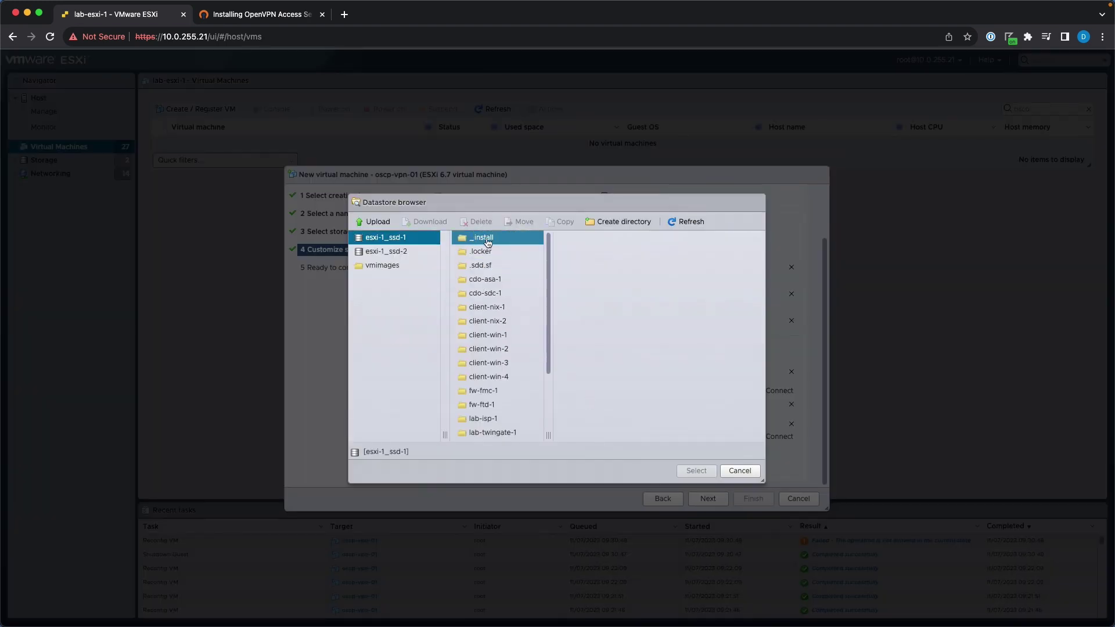
click(486, 243)
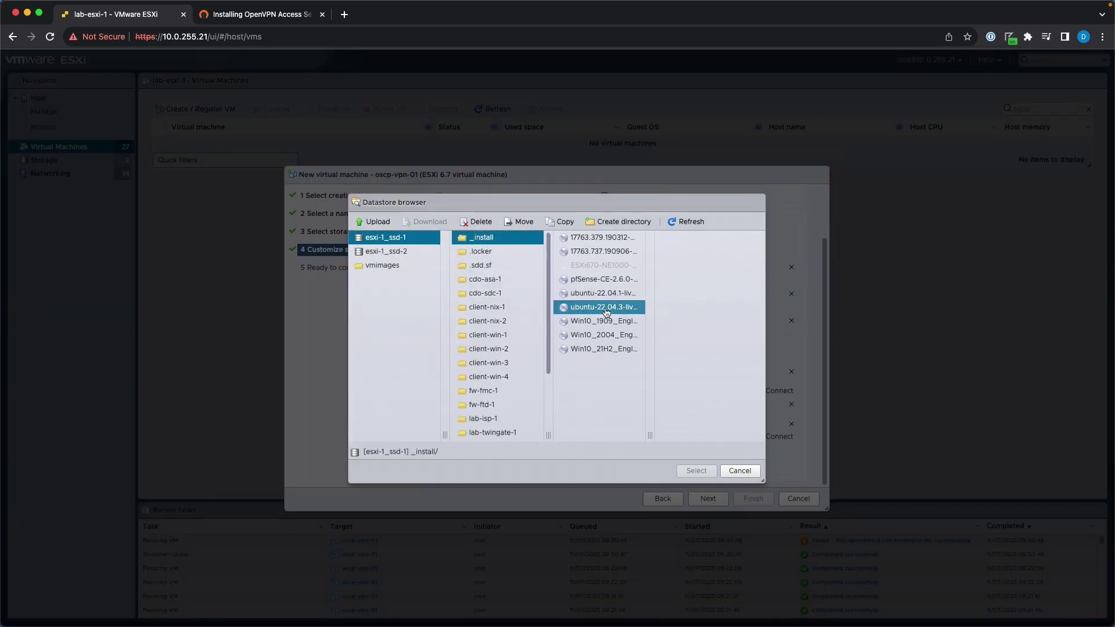
click(604, 306)
click(693, 470)
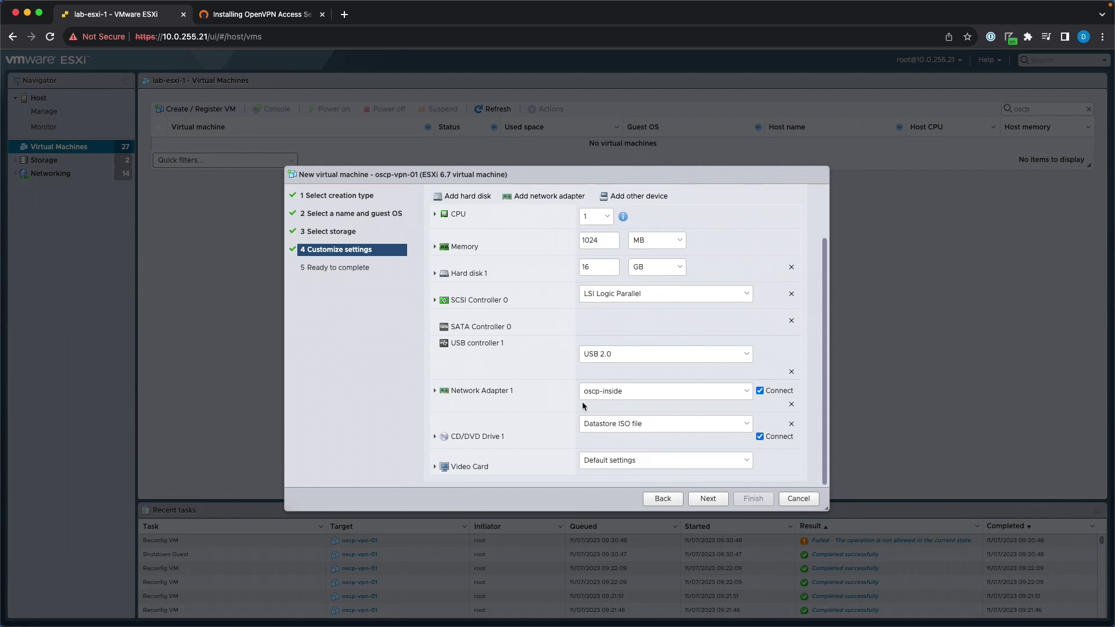
Connect Network Adapter 1 to the v4000-oob network.
click(490, 393)
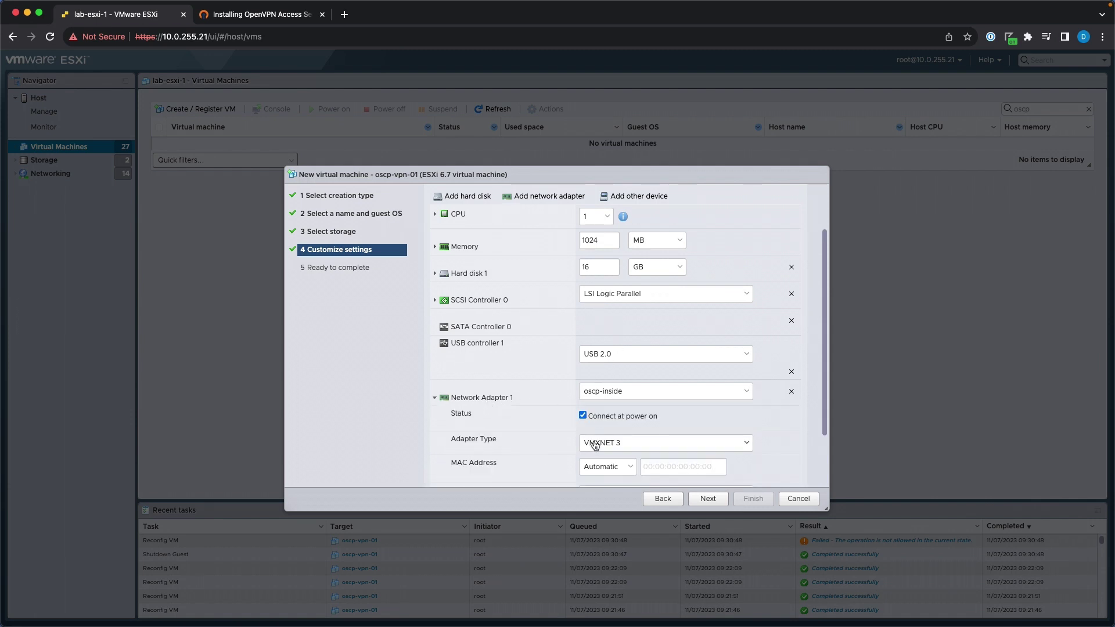
click(639, 391)
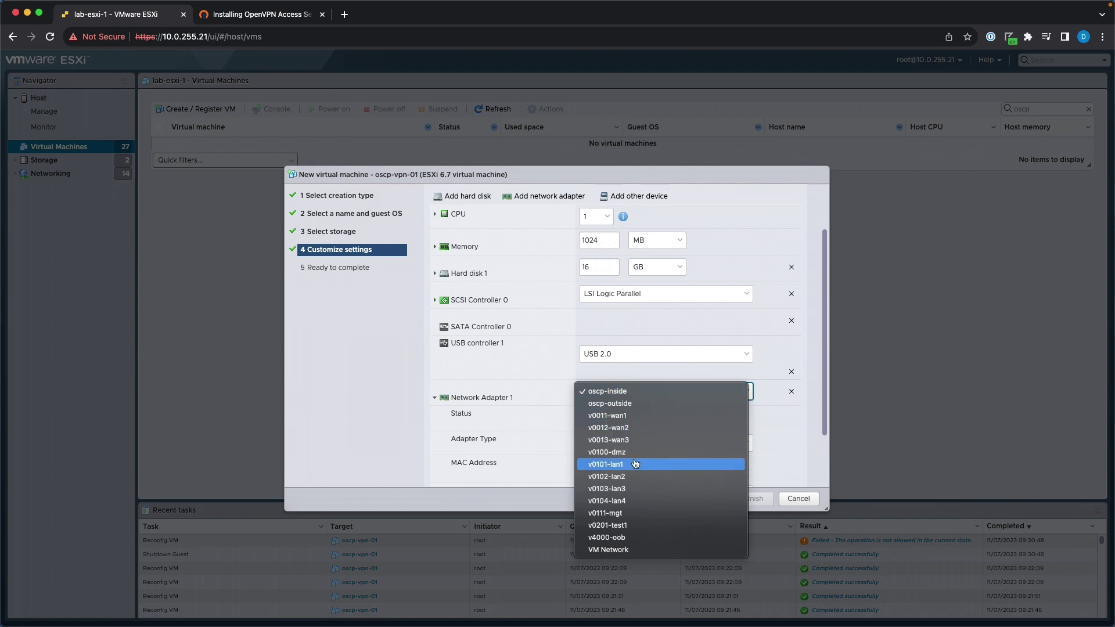
click(634, 537)
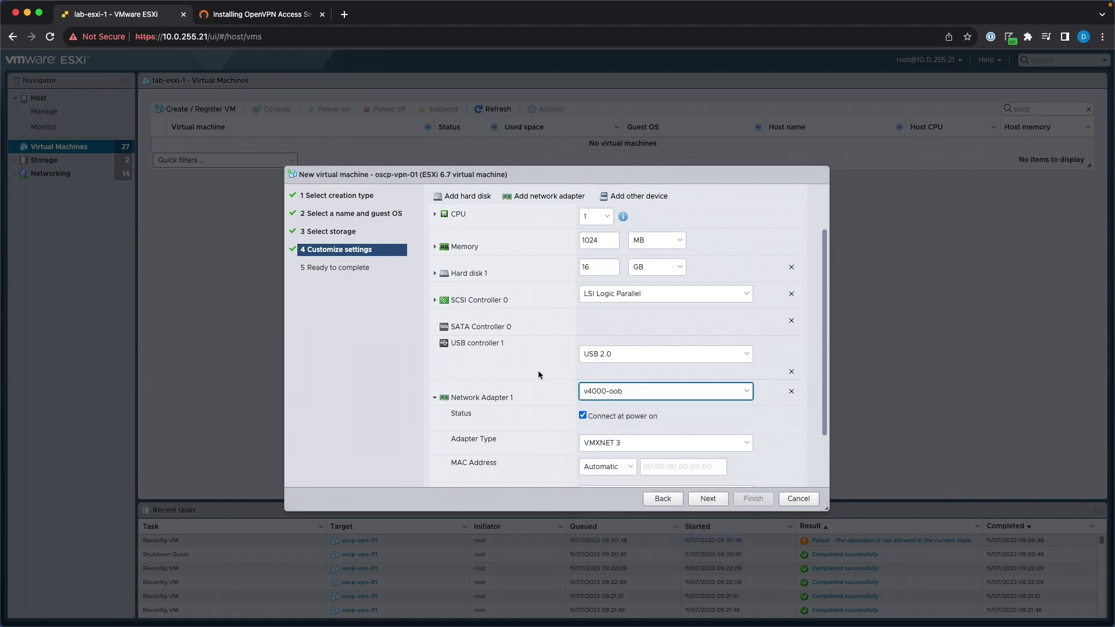
click(435, 395)
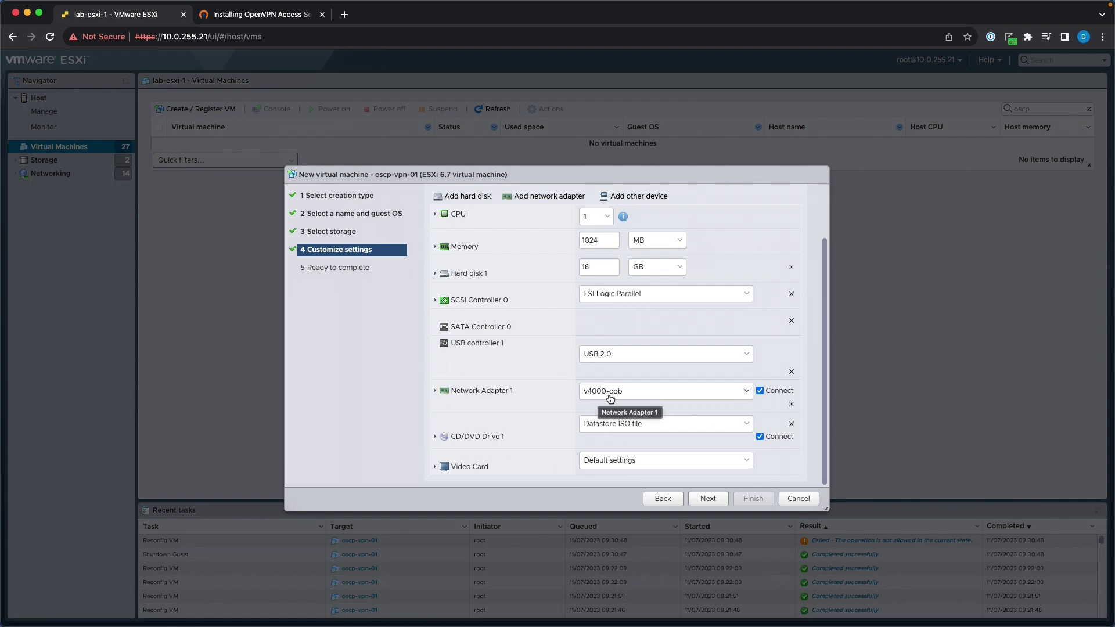
key(ctrl+Right)
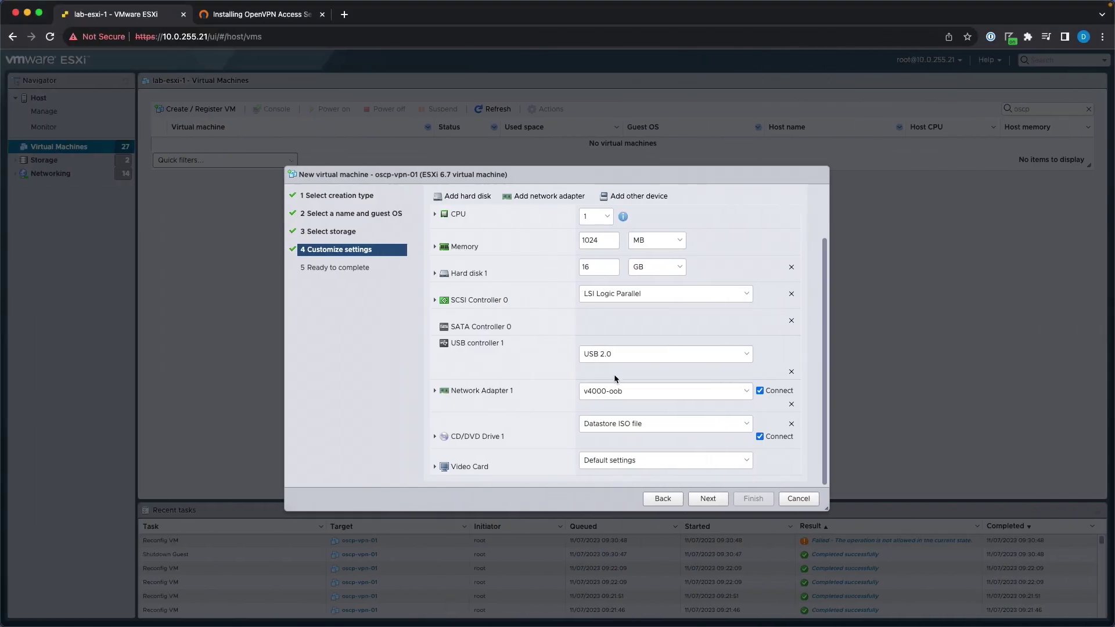
click(615, 393)
click(633, 394)
Add a VMXNET 3 adapter on oscp-outside, then view the Kali lab network diagram.
scroll(531, 324, up, 2)
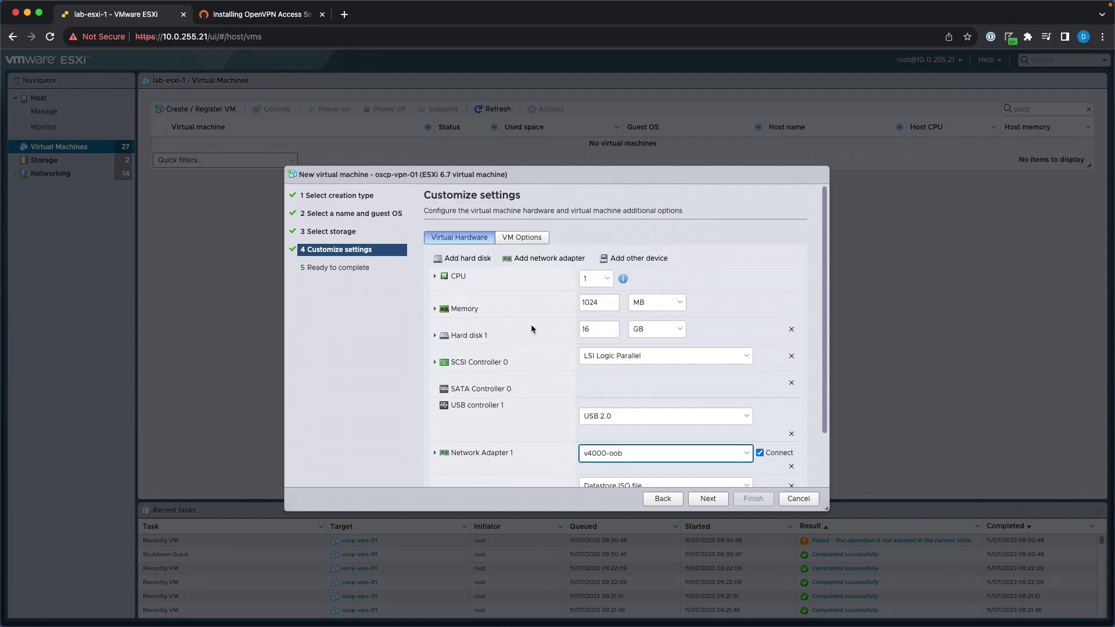
click(546, 261)
scroll(516, 371, down, 2)
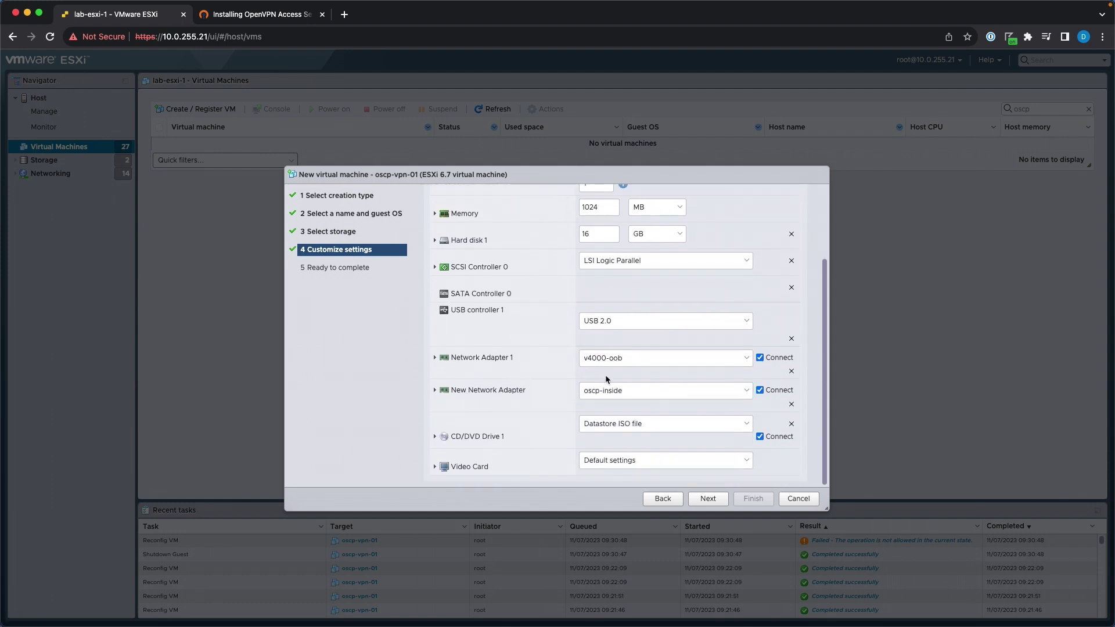
click(519, 399)
click(599, 445)
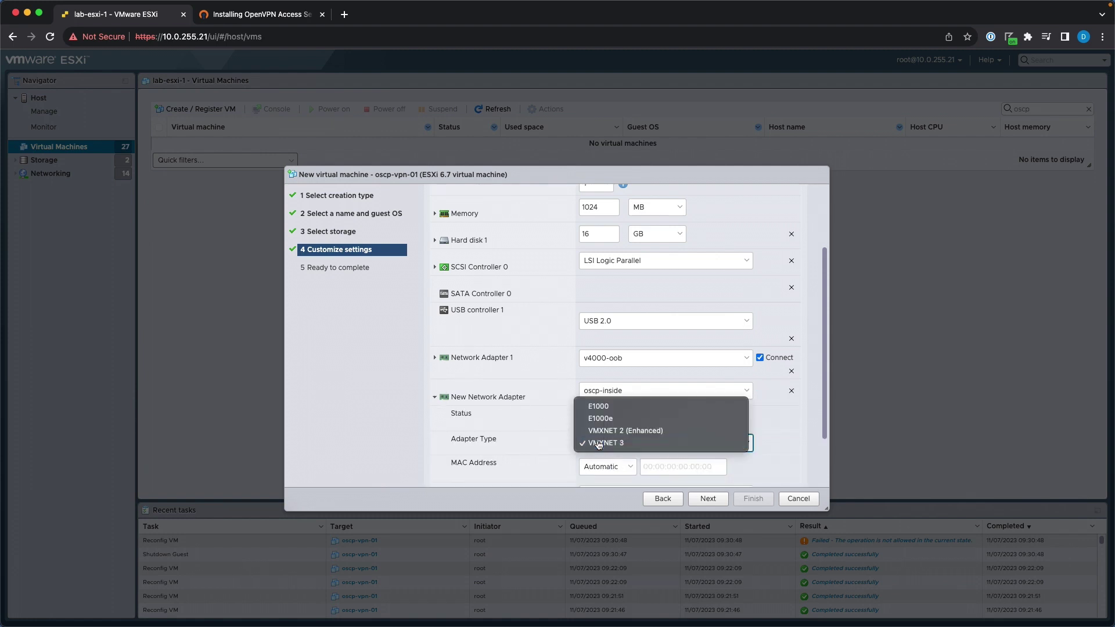
click(599, 444)
click(613, 399)
click(631, 404)
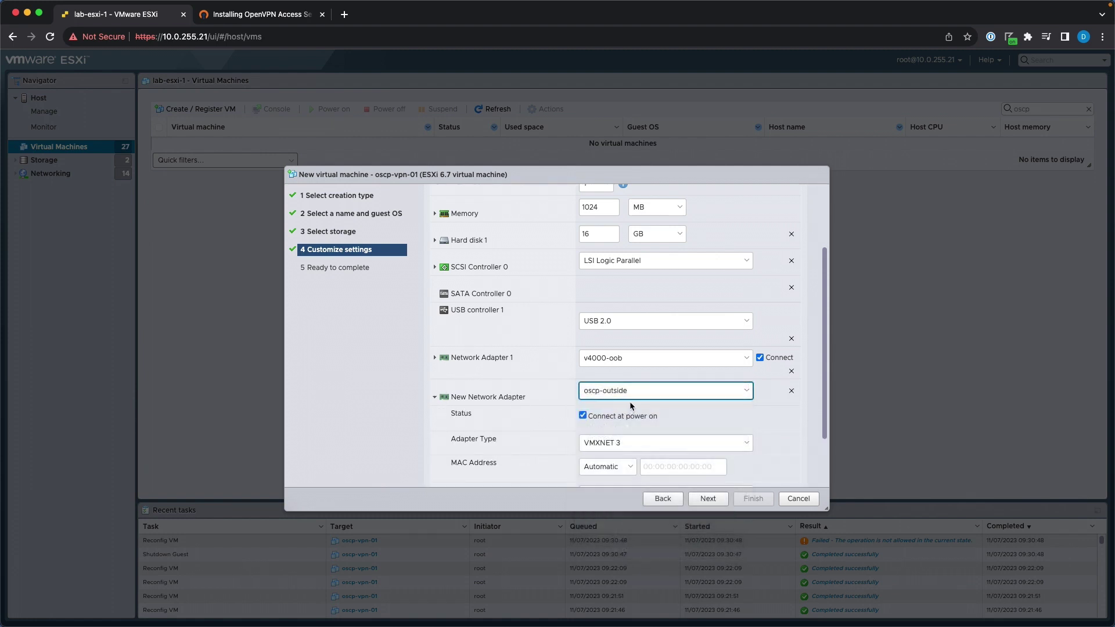
key(ctrl+Right)
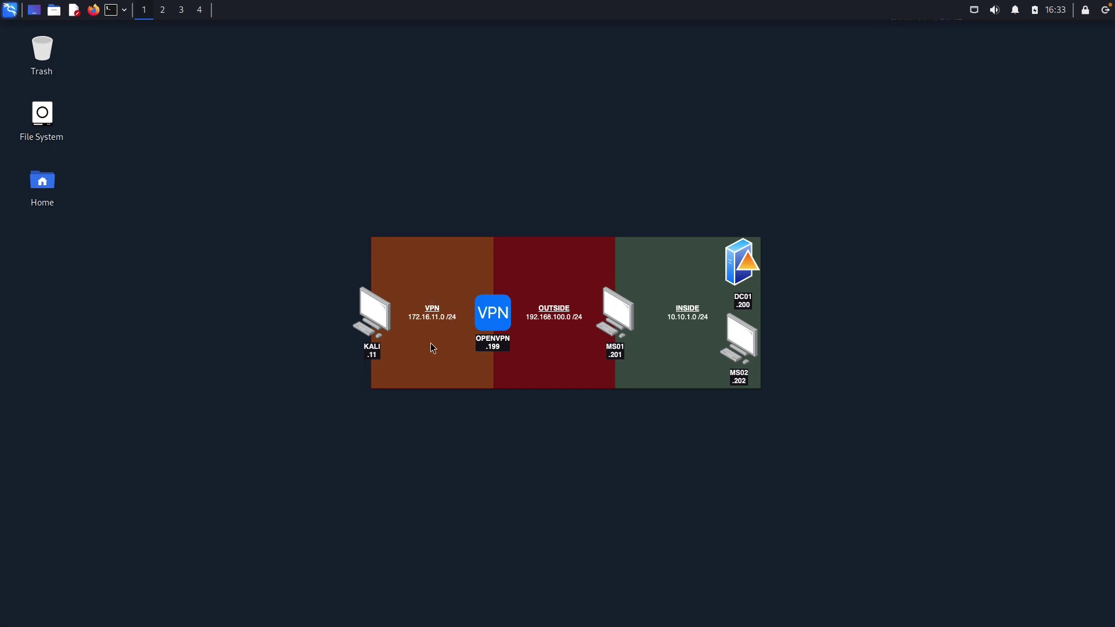
Return from the Kali network diagram to the ESXi New virtual machine wizard.
key(ctrl+Left)
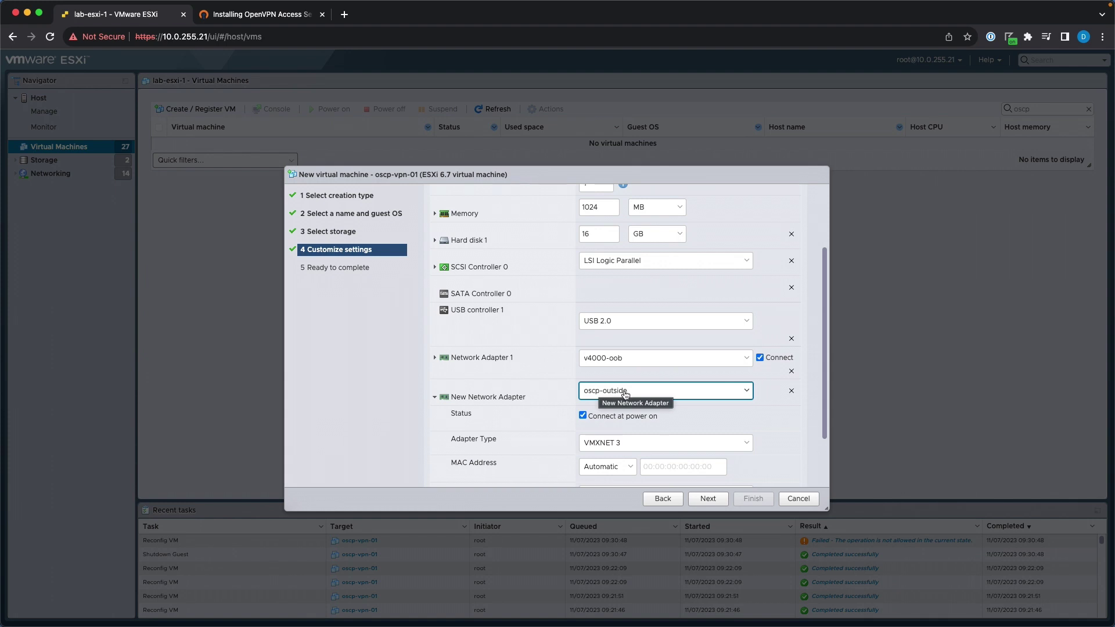
Finish creating oscp-vpn-01 from the ready-to-complete summary.
click(497, 399)
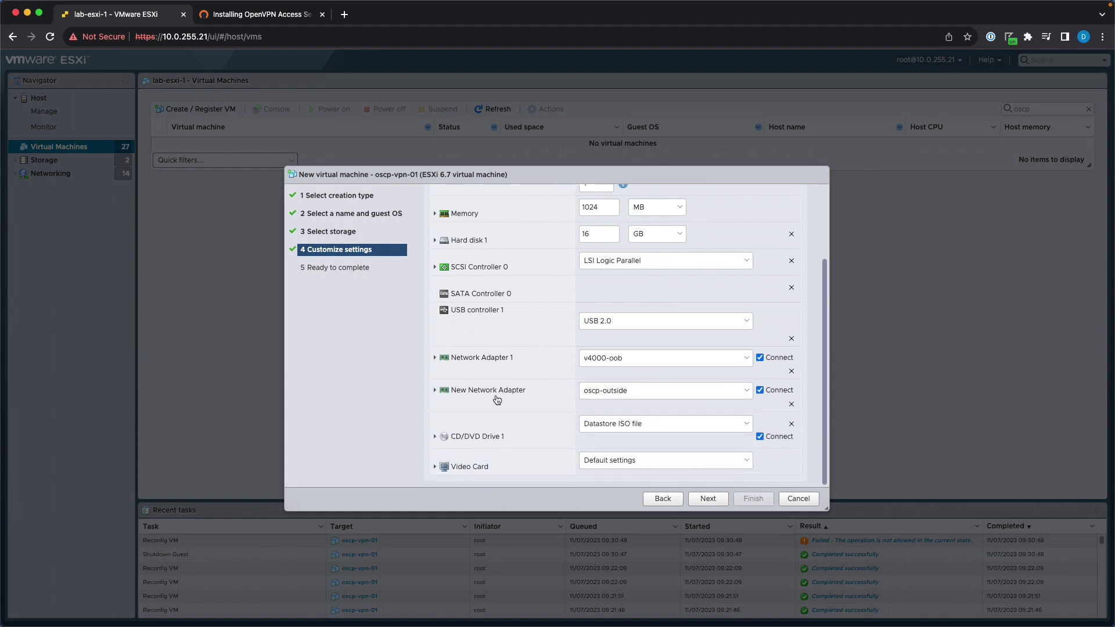
click(703, 498)
click(753, 499)
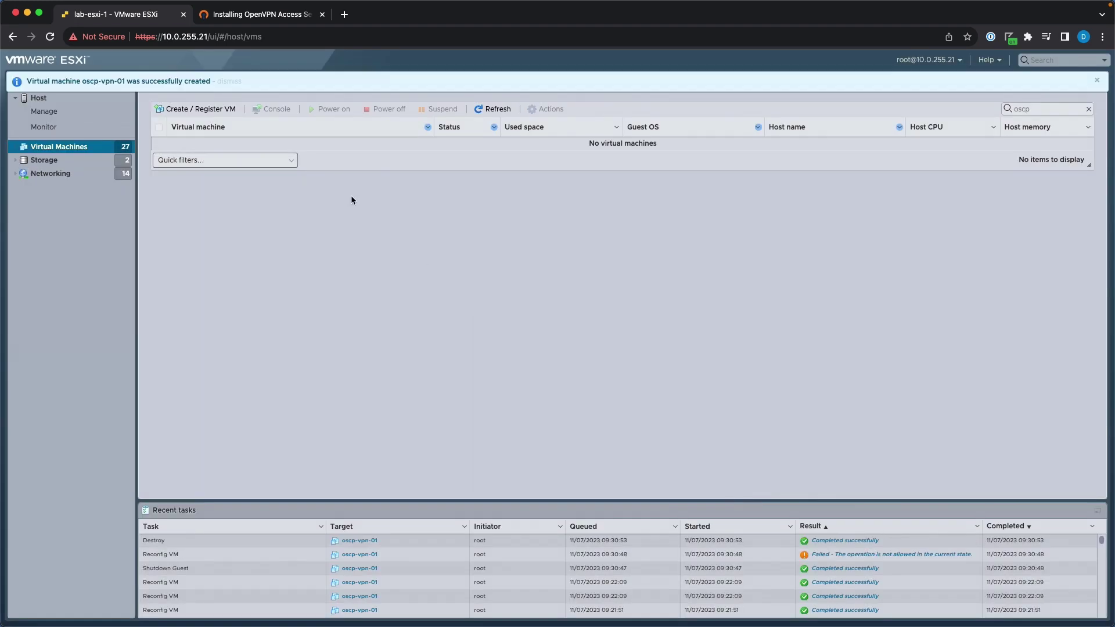
Power on oscp-vpn-01 and launch its remote console.
click(334, 144)
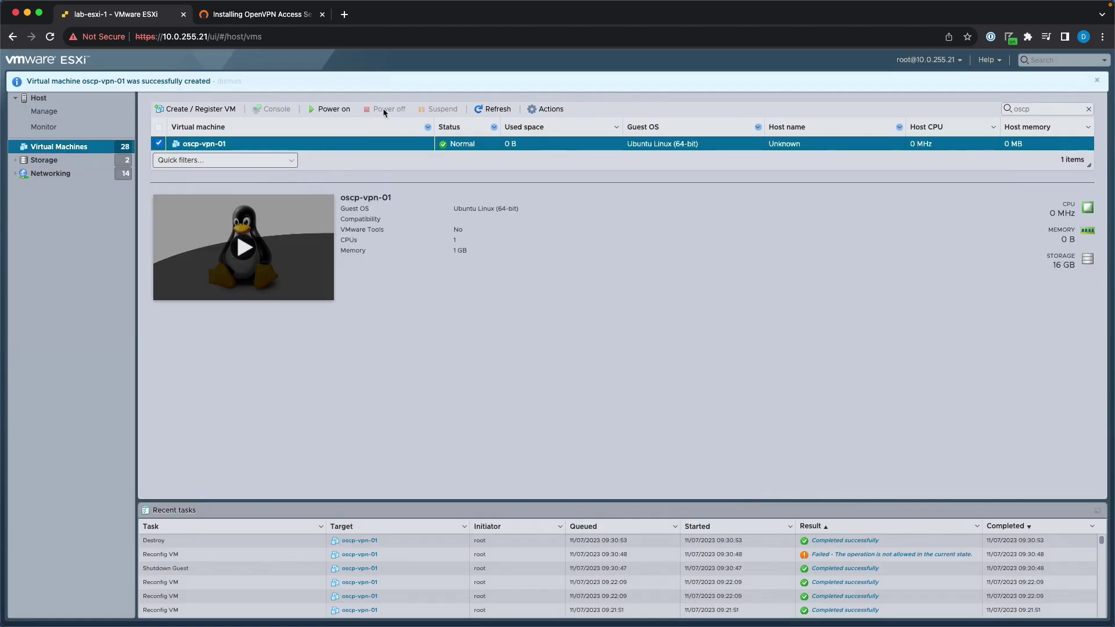
click(329, 109)
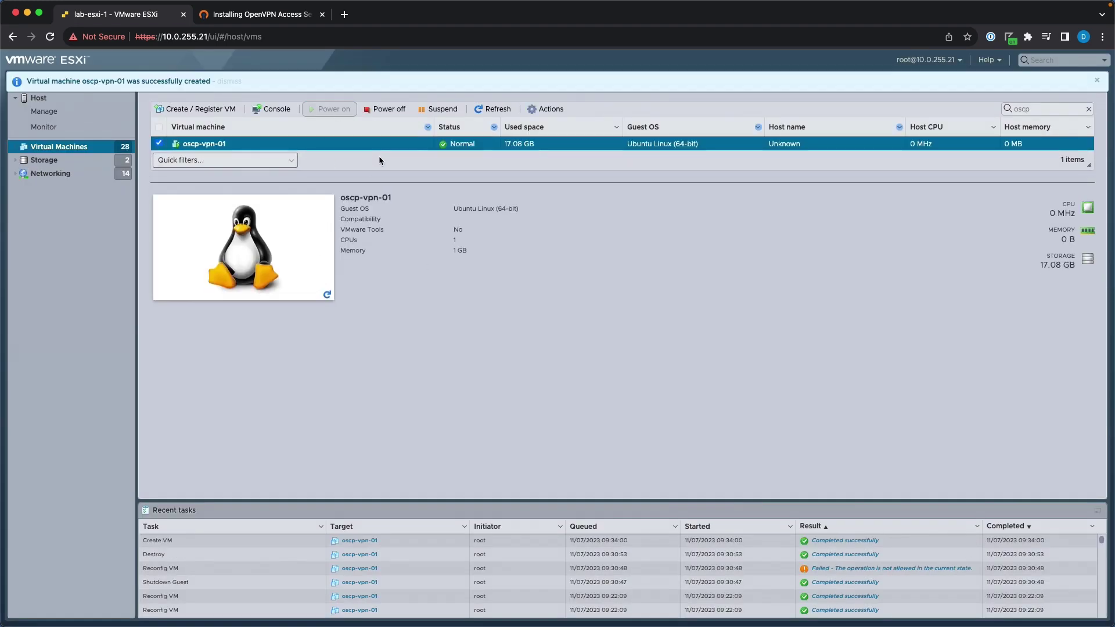
click(279, 110)
click(308, 171)
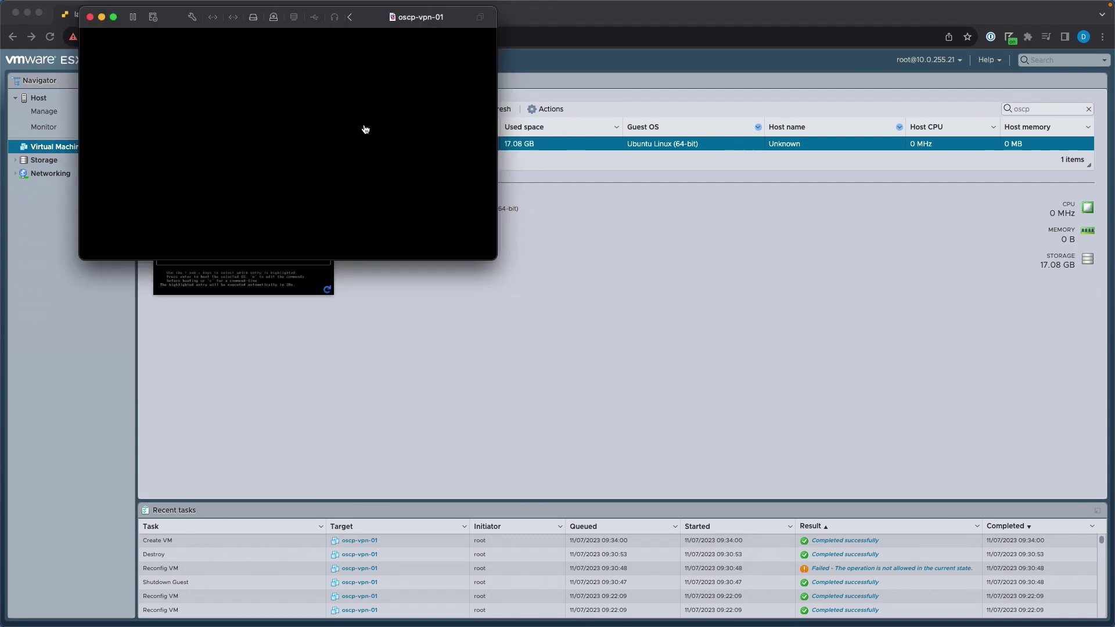
Boot the 'Try or Install Ubuntu Server' entry and make the console full screen.
click(294, 103)
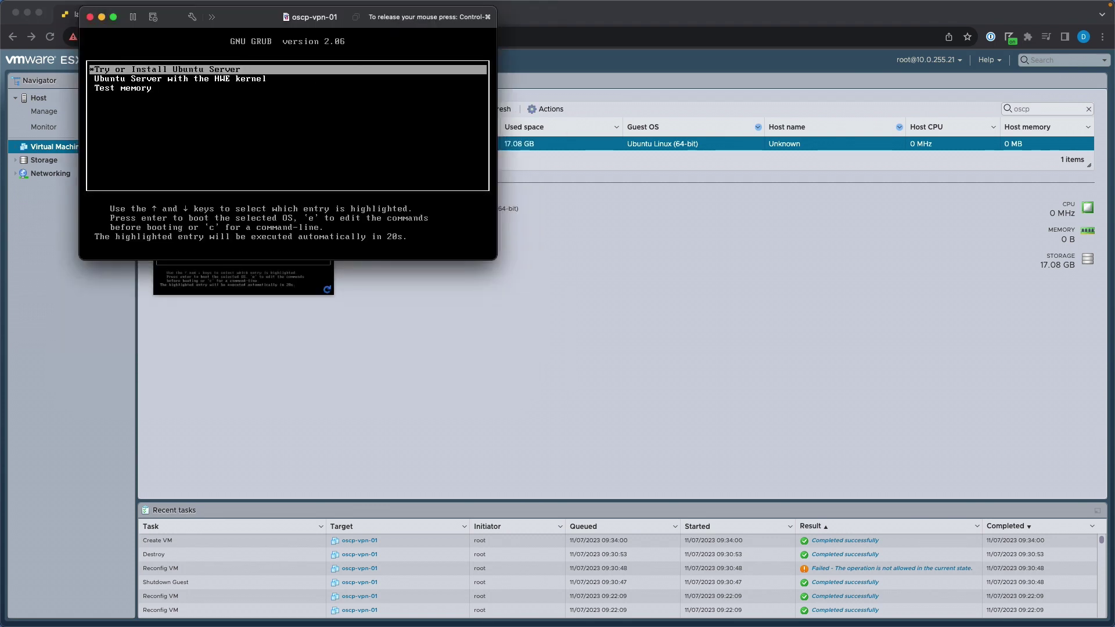
key(Return)
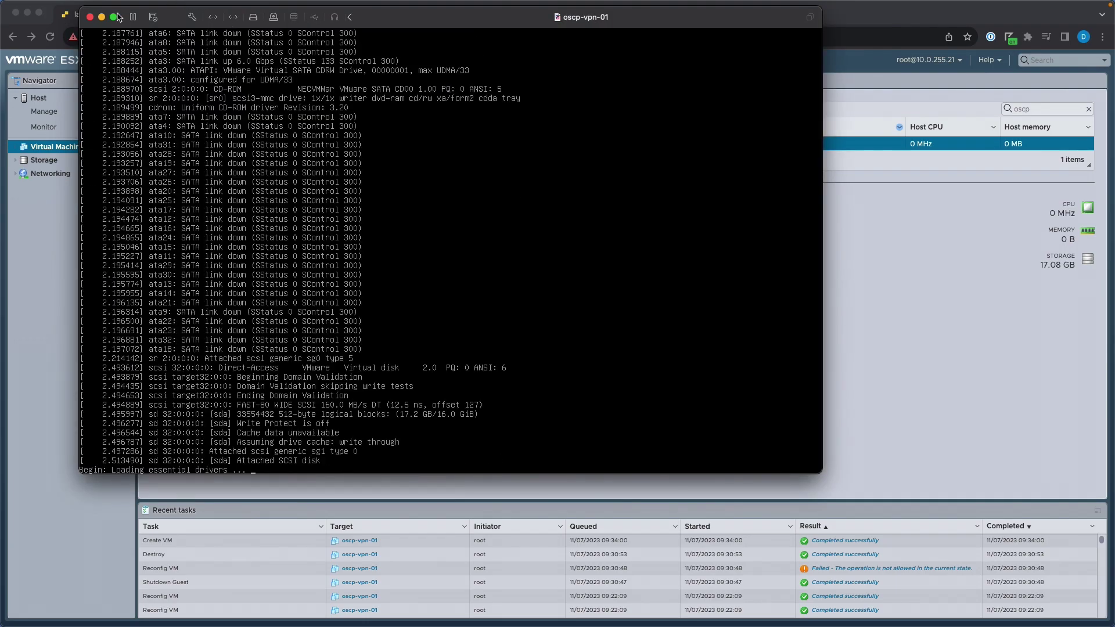
key(ctrl+super)
click(116, 16)
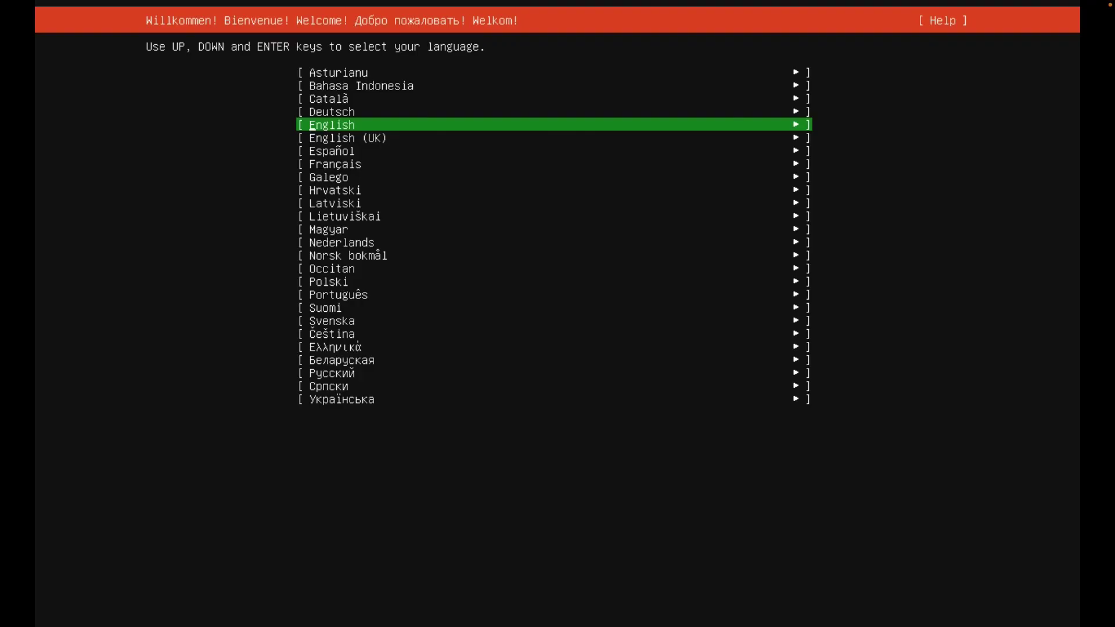
Accept English language, English (US) keyboard and the standard Ubuntu Server install type.
key(Return)
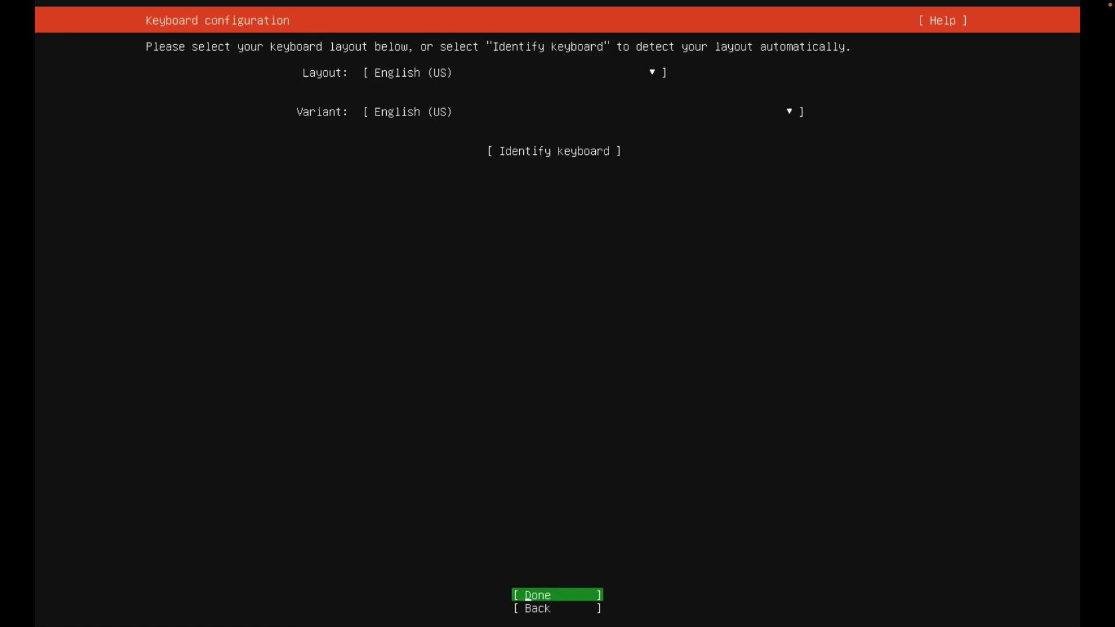
key(Return)
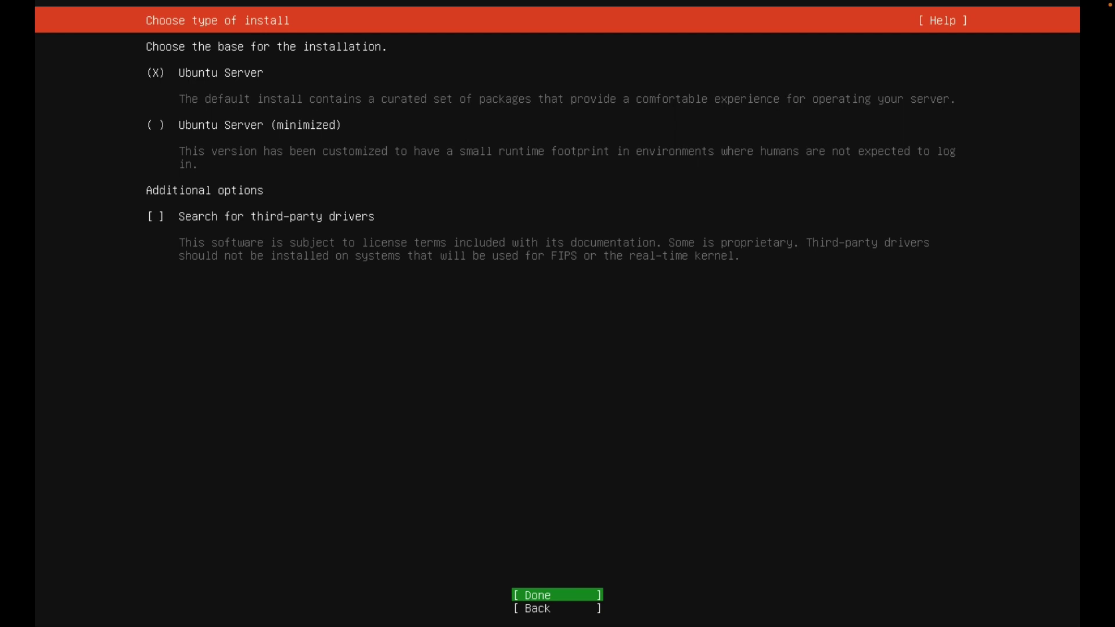
key(Return)
key(Up)
key(Up)
key(Up)
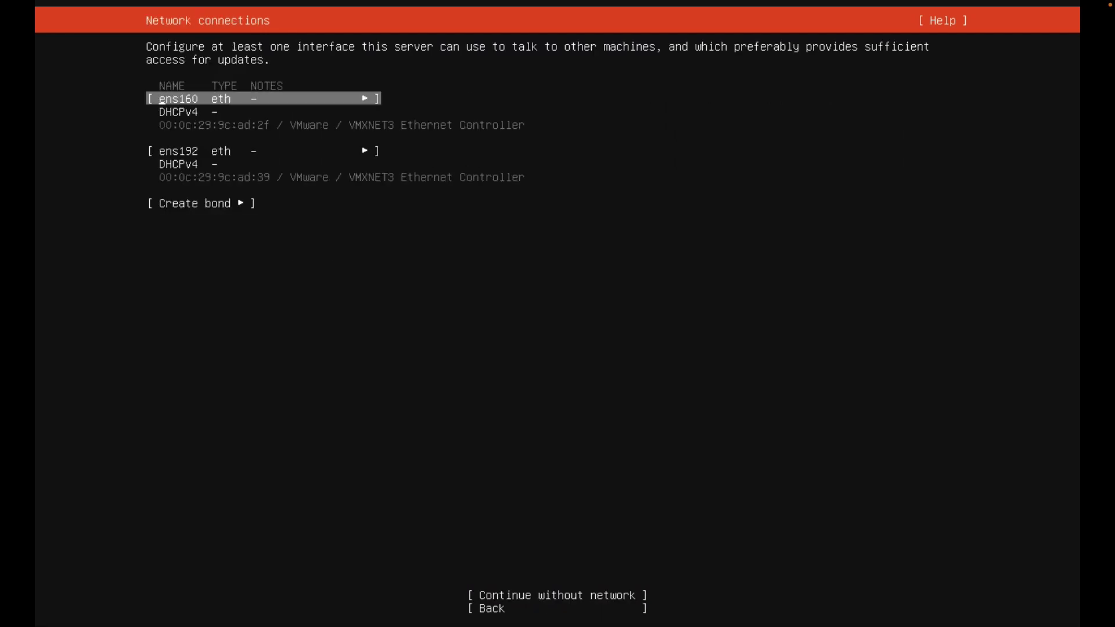
Switch ens160's IPv4 method to Manual.
key(Return)
key(Down)
key(Down)
key(Return)
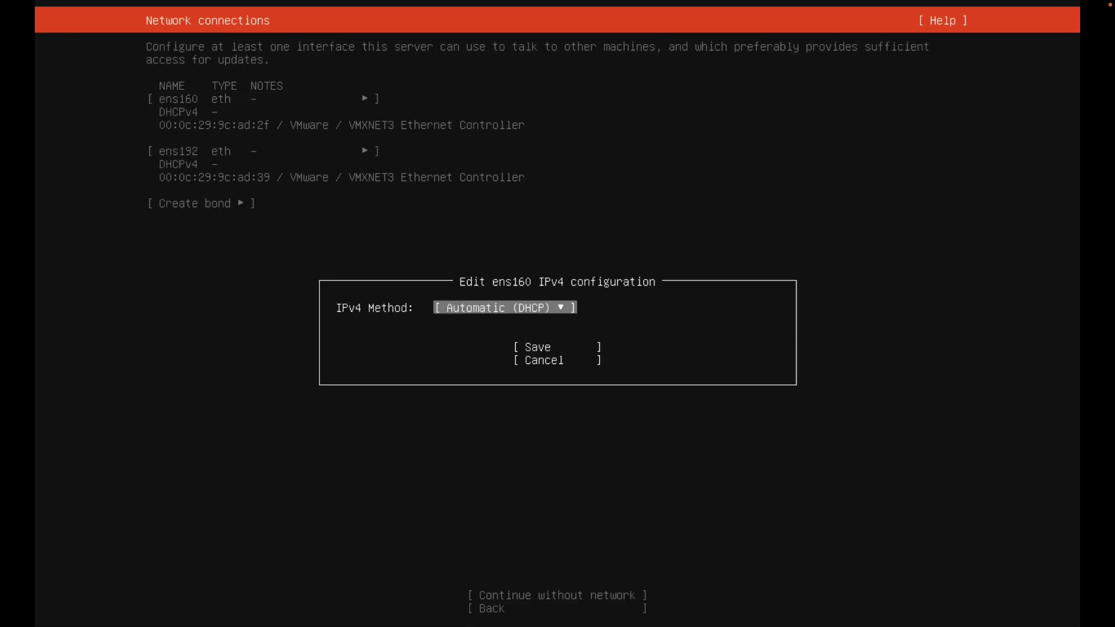
key(Return)
key(Down)
key(Return)
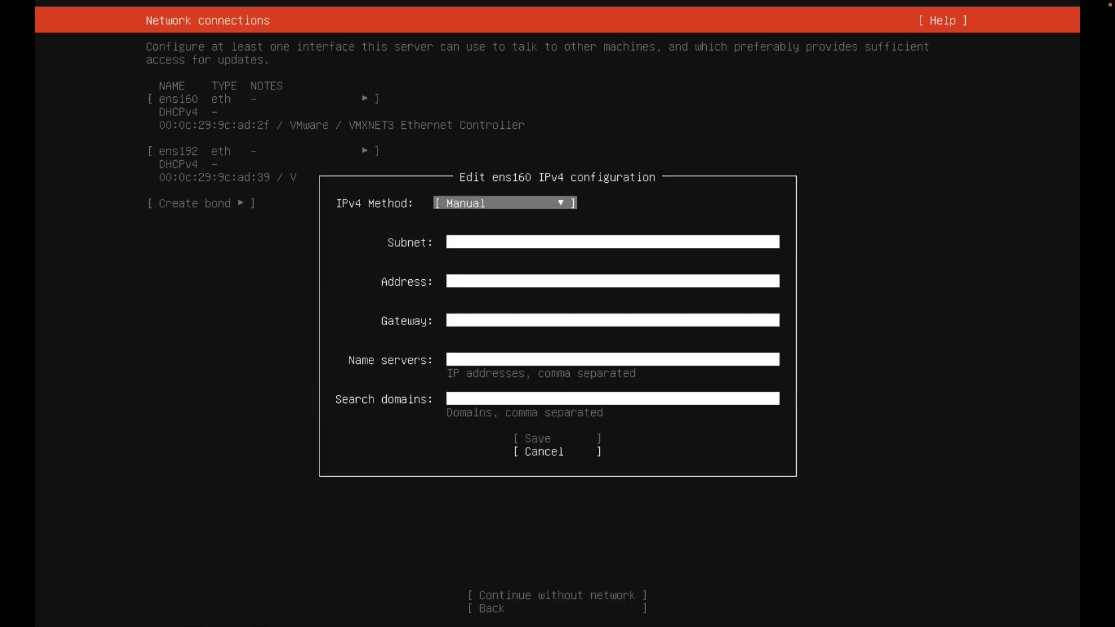
key(Down)
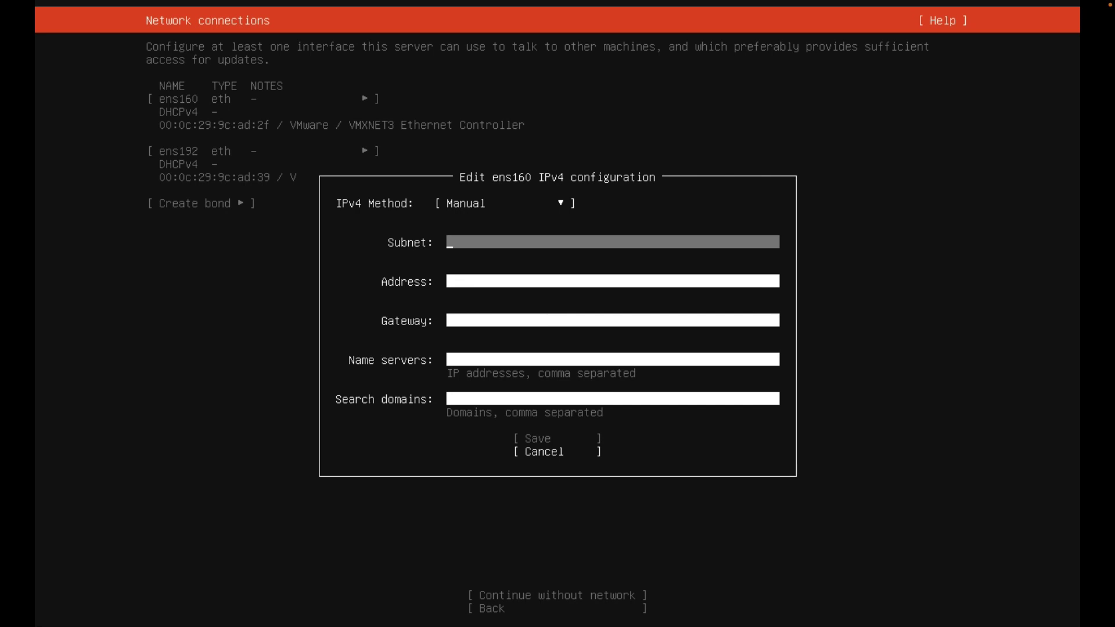
Enter subnet 10.0.255.0/24, address 10.0.255.199, gateway 10.0.255.1, DNS 208.67.222.222, and save.
text(10.0.255.0/24)
key(Tab)
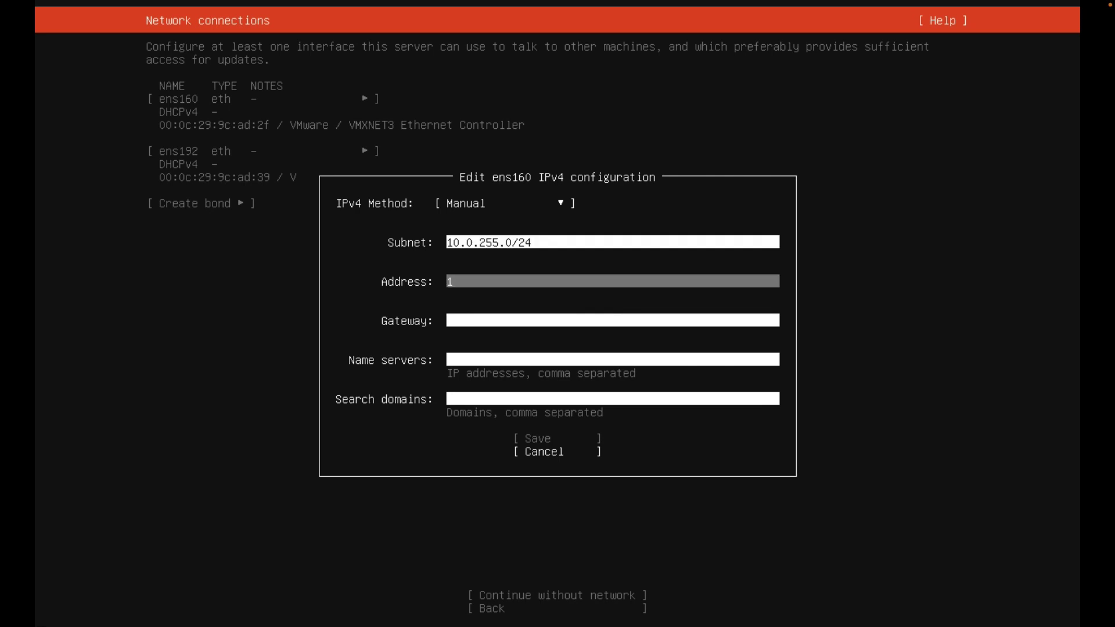
text(10.0)
text(.199)
key(Tab)
text(10.0.255.1)
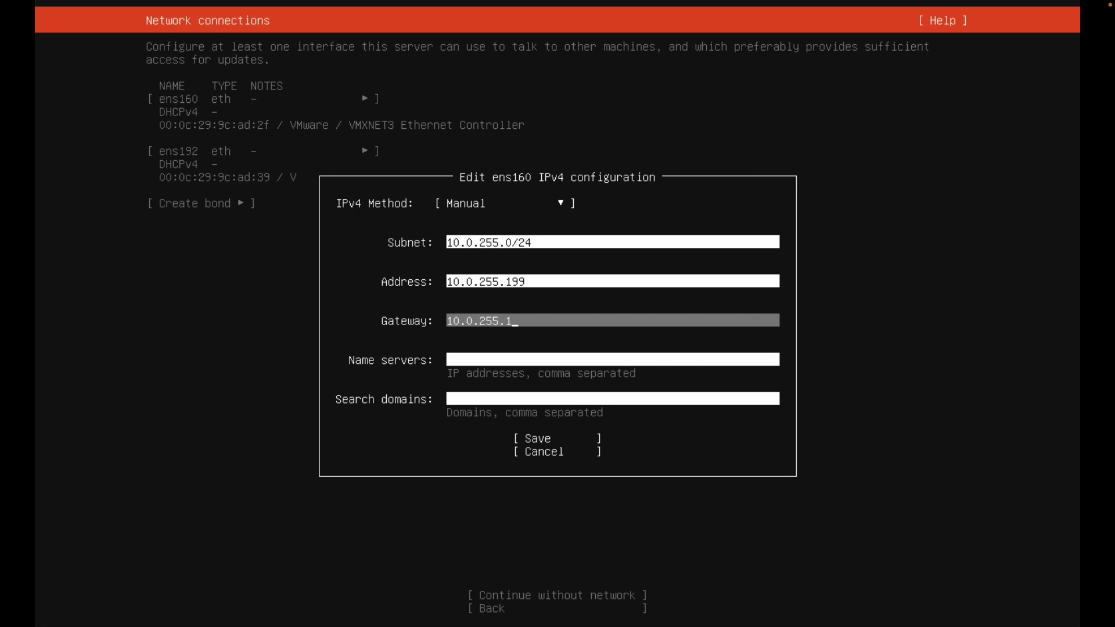
key(Tab)
text(208)
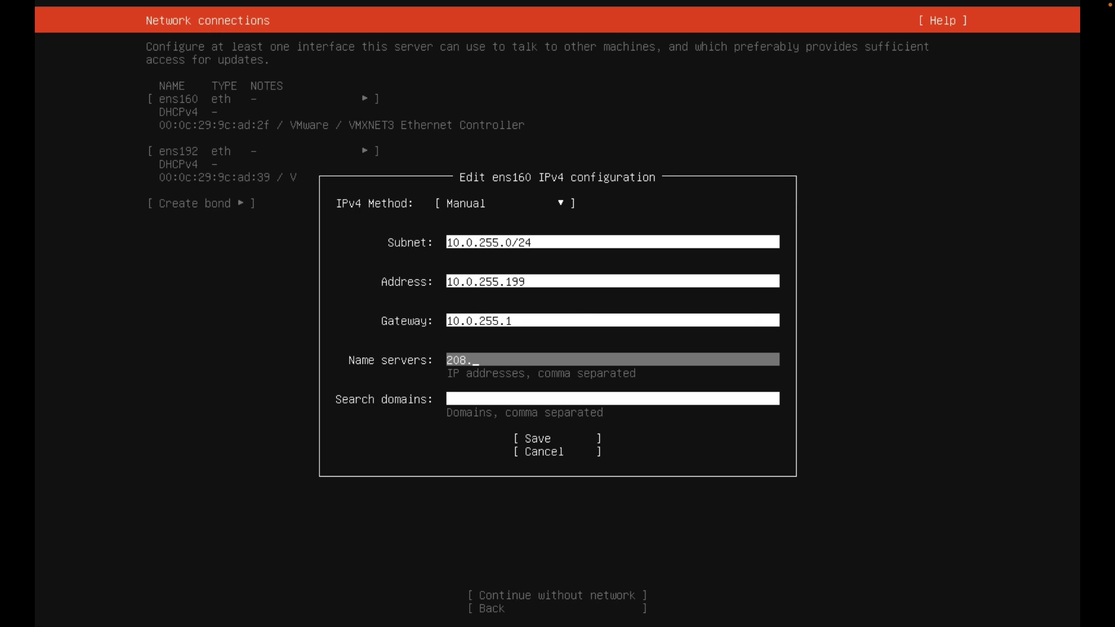
text(.67.222.222)
key(Tab)
key(Tab)
key(Return)
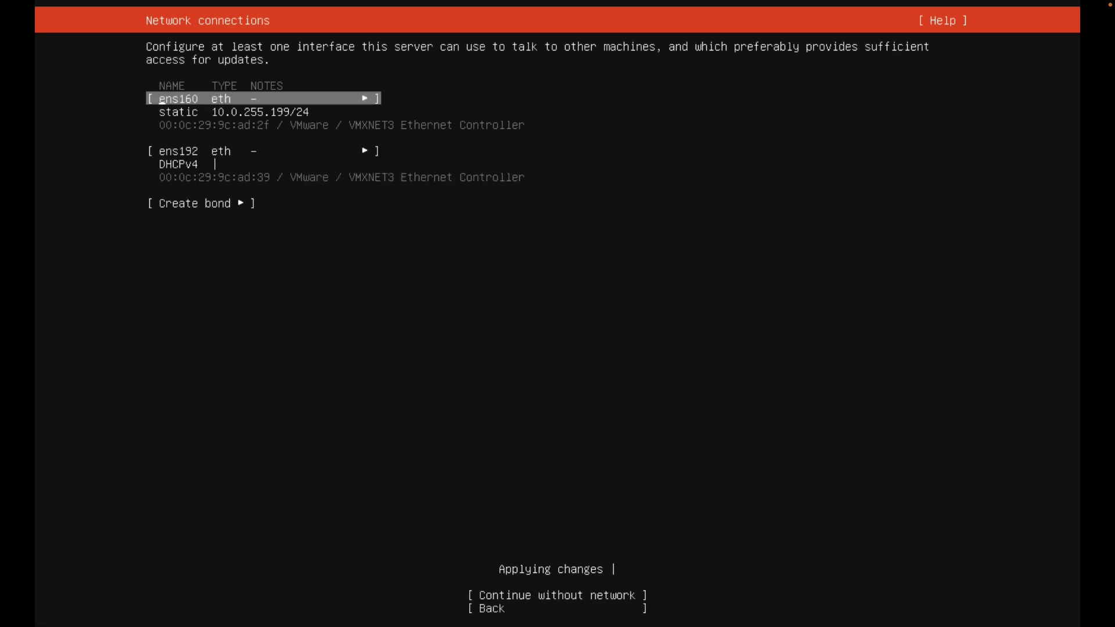
key(Down)
Switch ens192's IPv4 method to Manual, checking the Kali network diagram briefly.
key(Return)
key(Down)
key(Down)
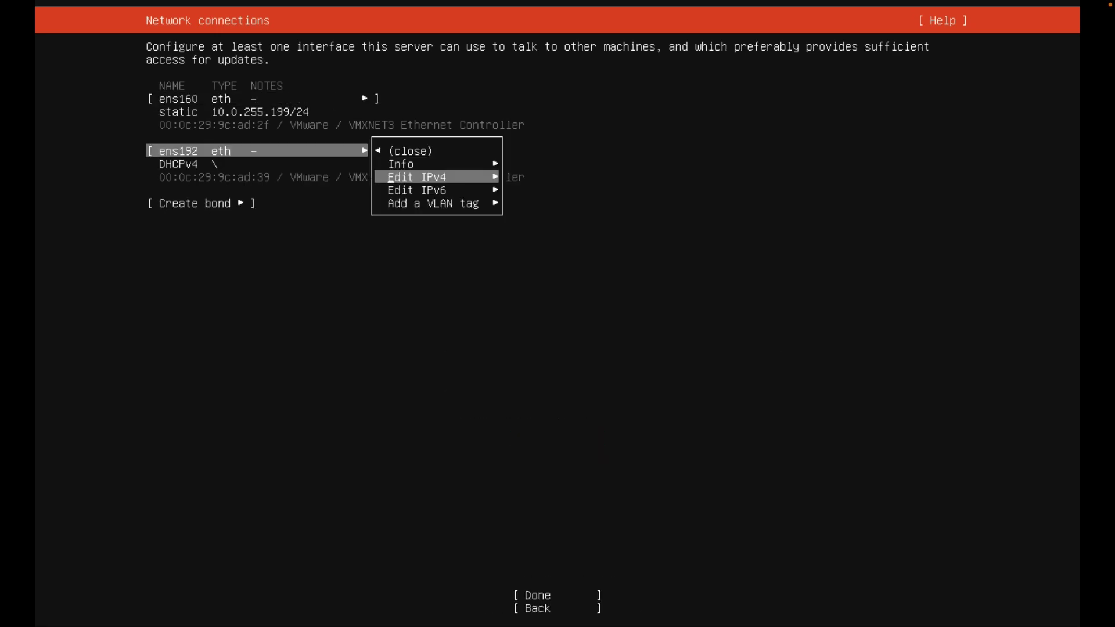
key(Return)
key(Return)
key(Down)
key(Return)
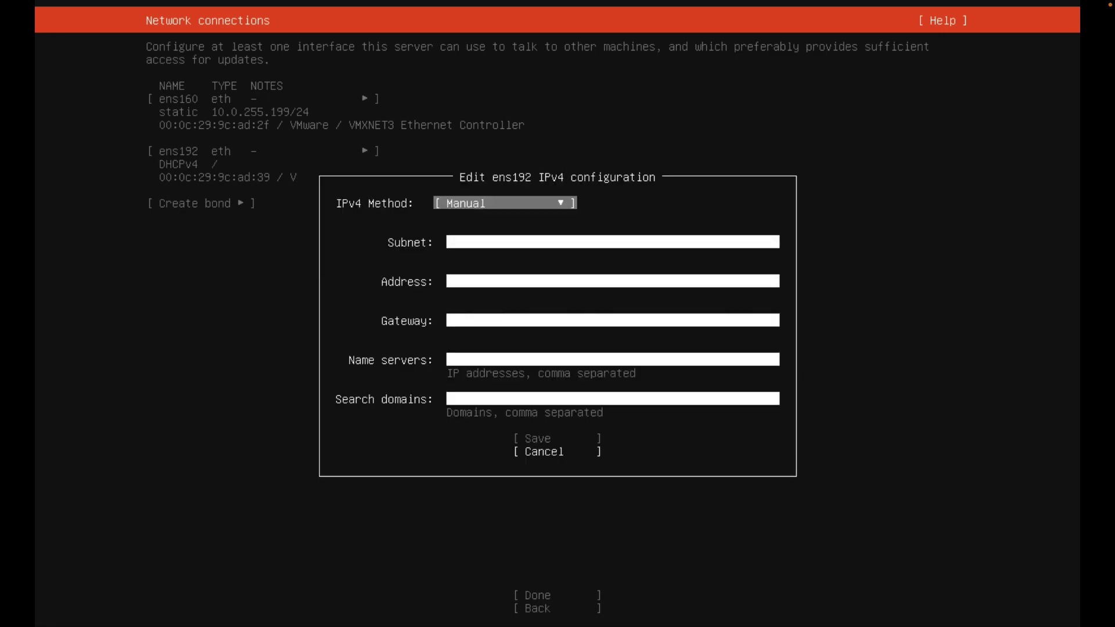
key(Tab)
key(ctrl+Right)
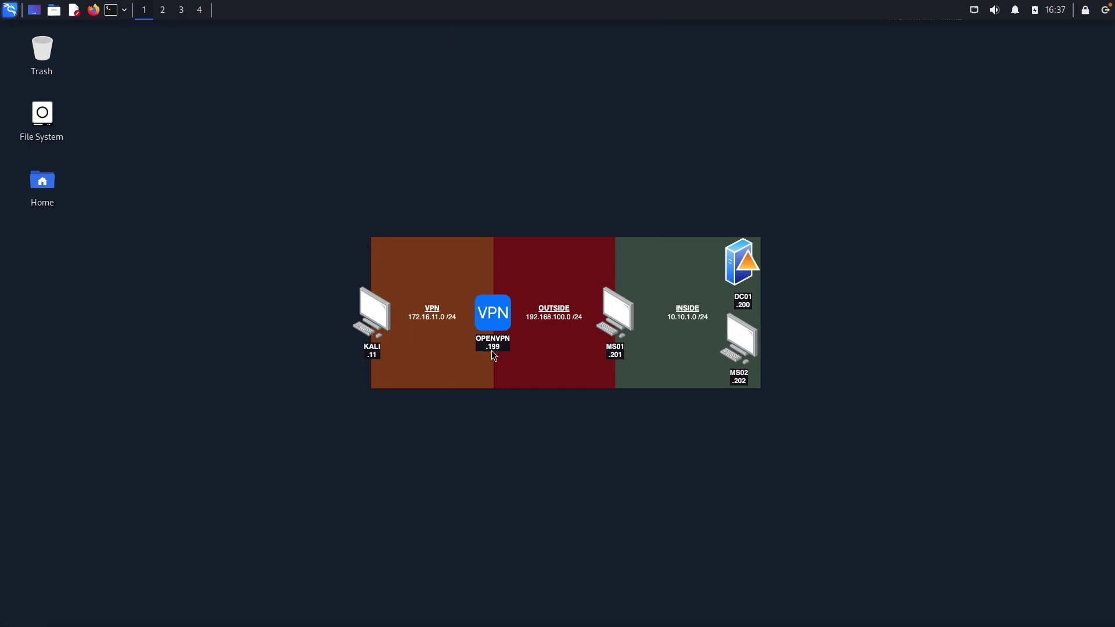
key(ctrl+Left)
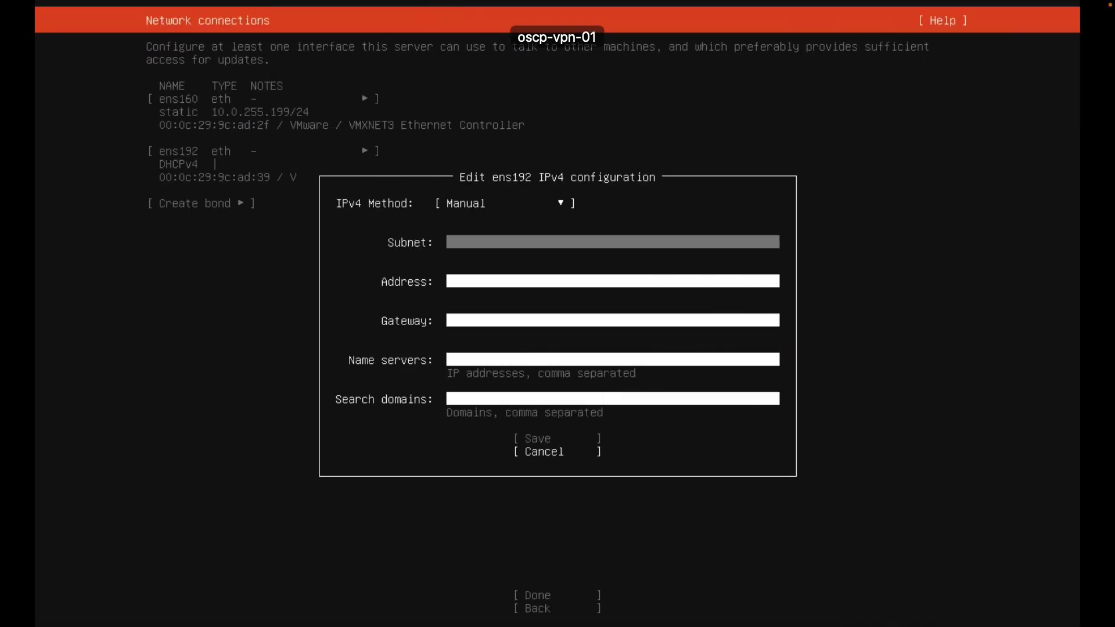
Enter subnet 192.168.100.0/24 and address 192.168.100.199, leave gateway and DNS empty, and save.
text(192.168.100.0/24)
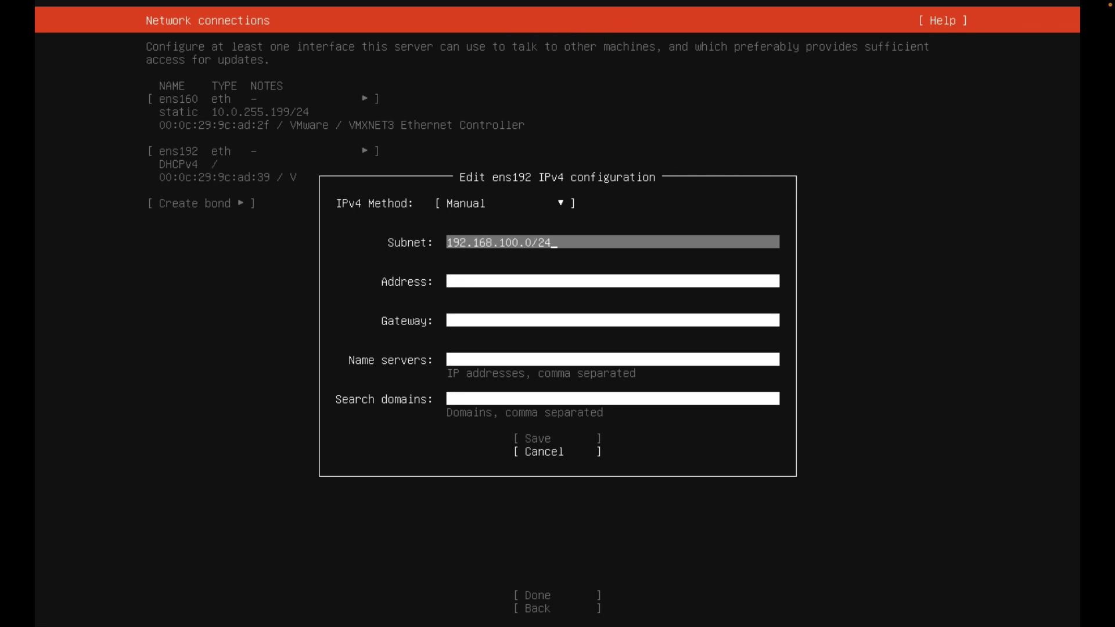
key(Tab)
key(Tab)
key(shift+Tab)
text(19)
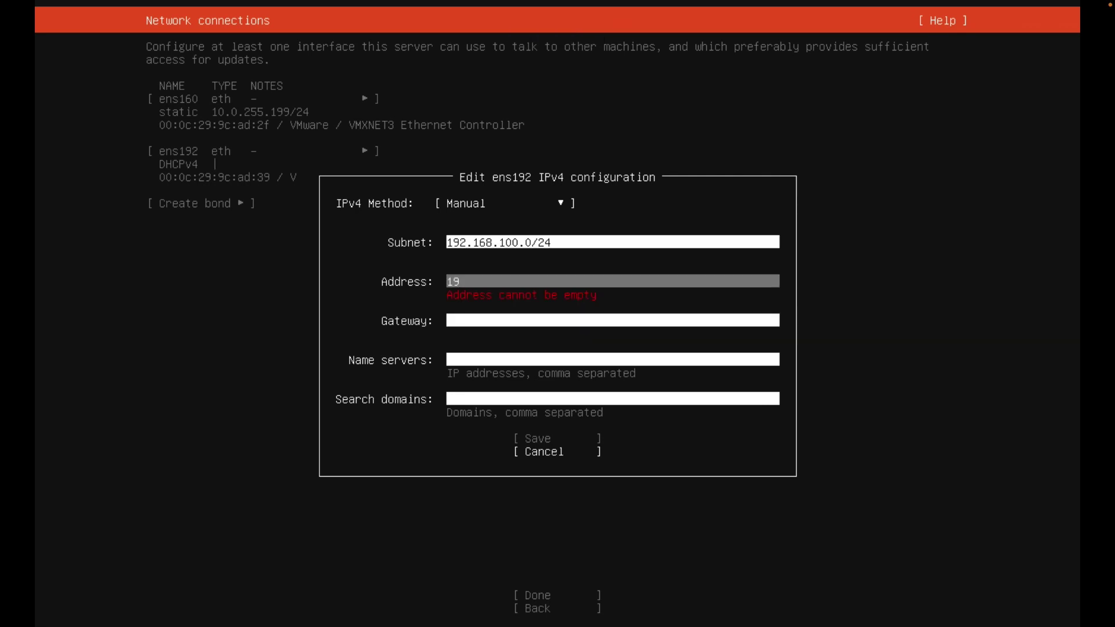
text(2.168.100.199)
key(Tab)
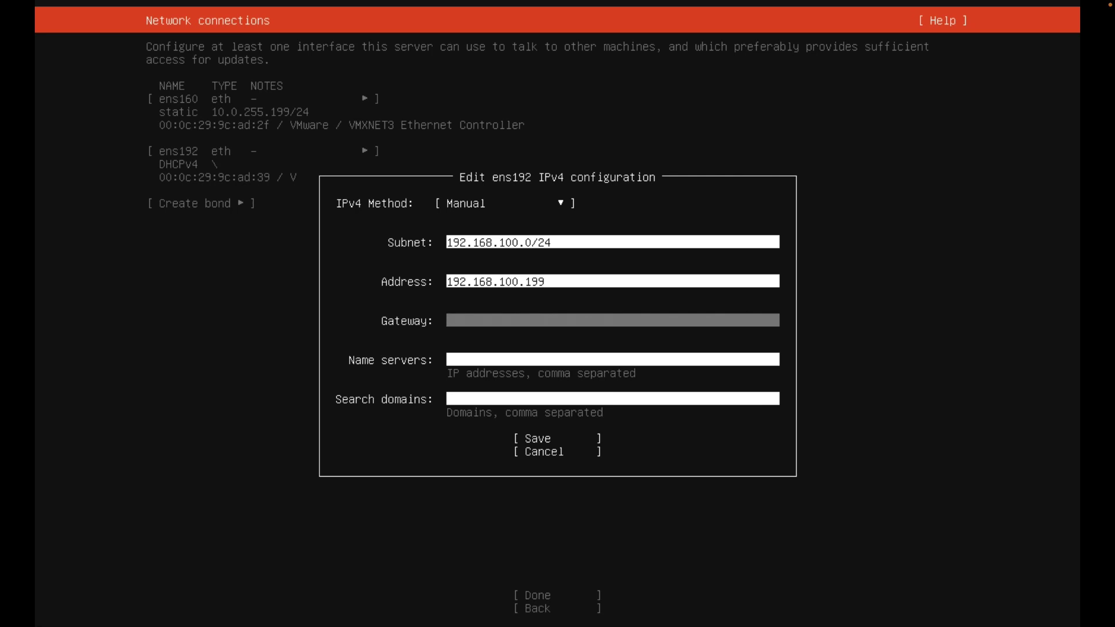
key(Tab)
key(Tab)
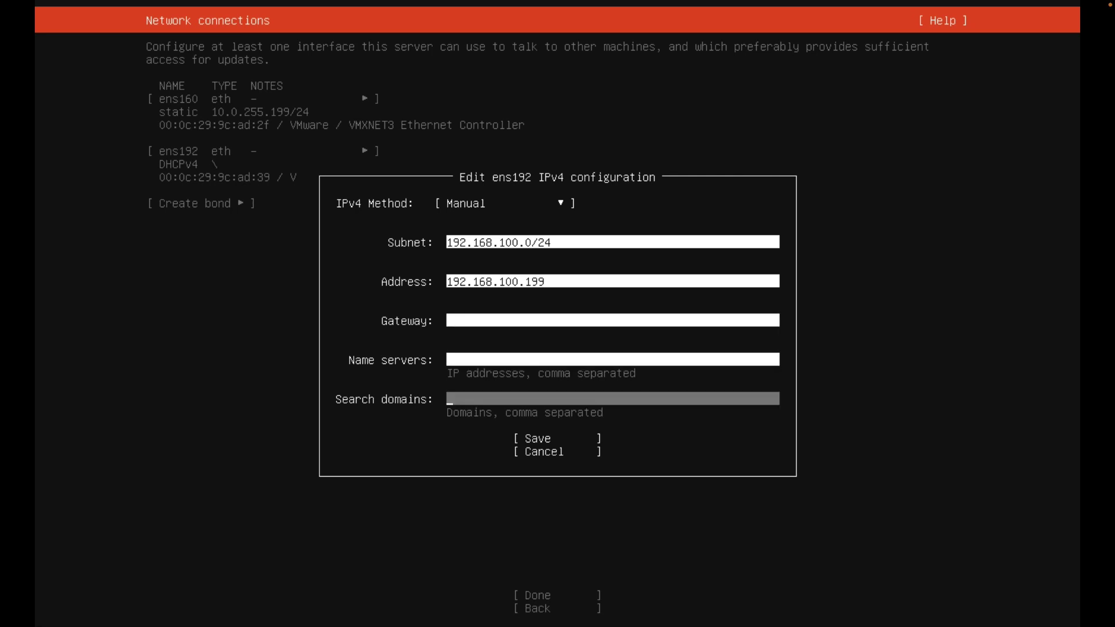
key(Tab)
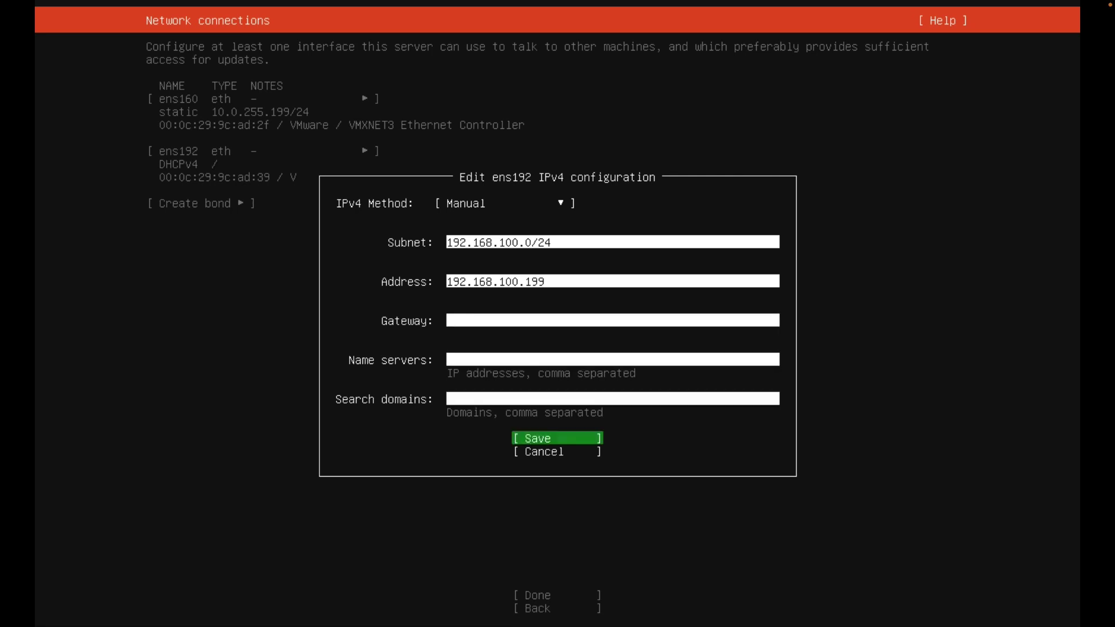
key(Return)
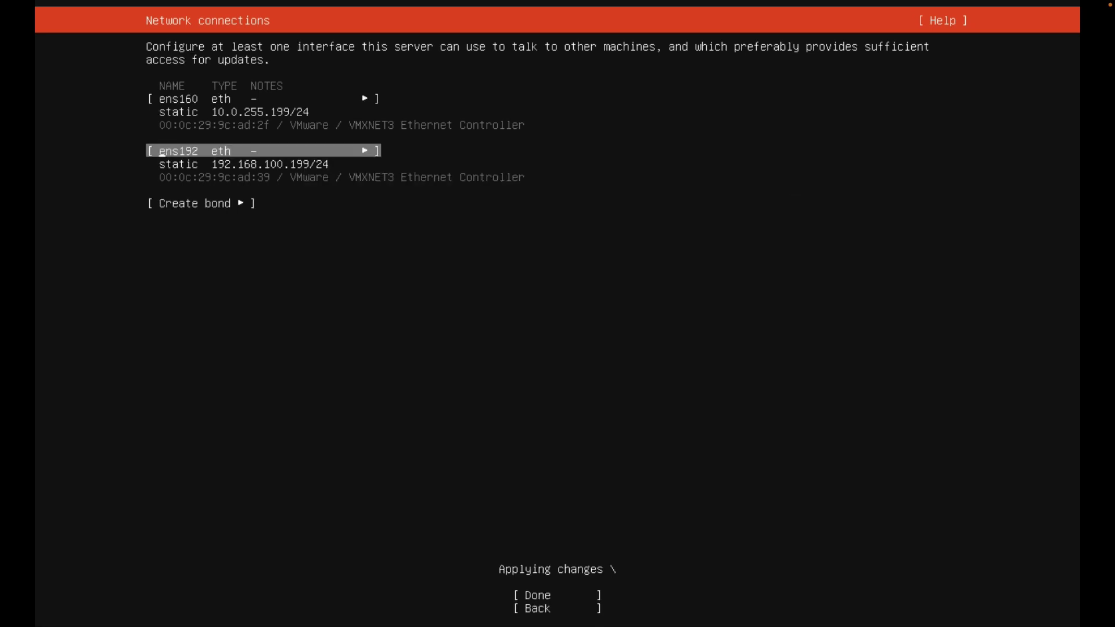
key(Tab)
key(Tab)
Finish networking, skip the proxy, keep the default mirror, and skip the installer update.
key(Return)
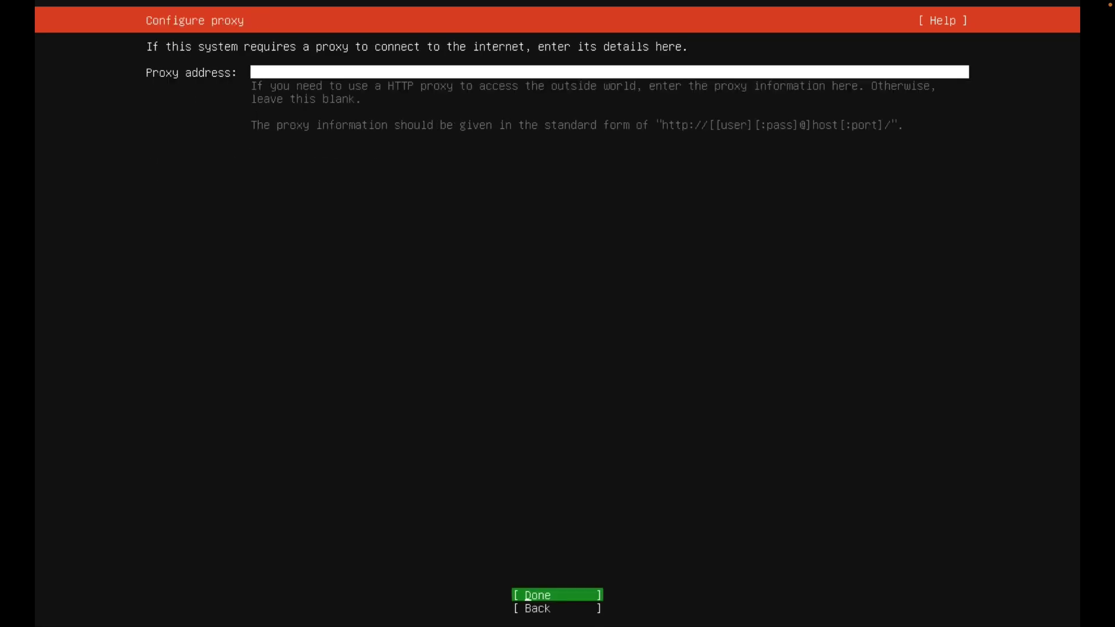
key(Return)
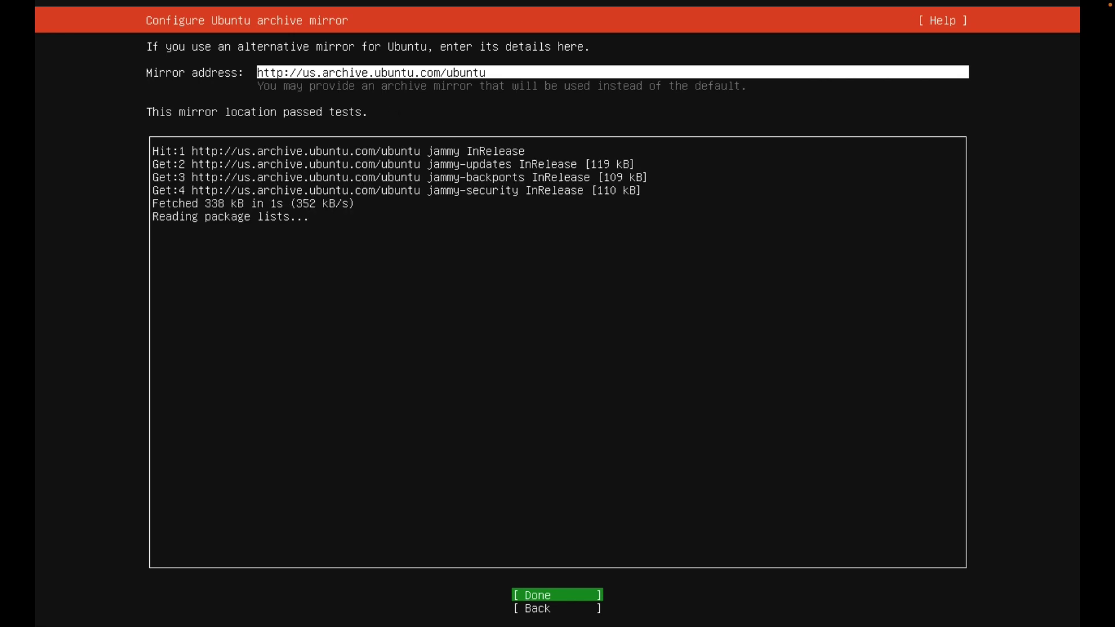
key(Return)
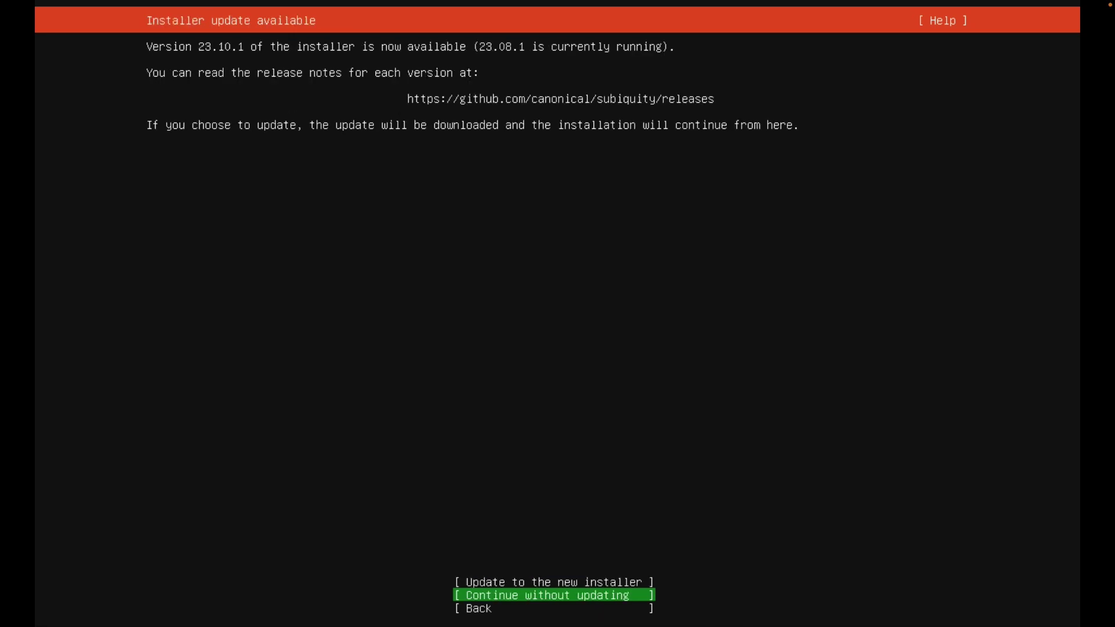
key(Down)
key(Up)
key(Return)
Use the whole /dev/sda disk as an LVM group and confirm the disk wipe.
key(Down)
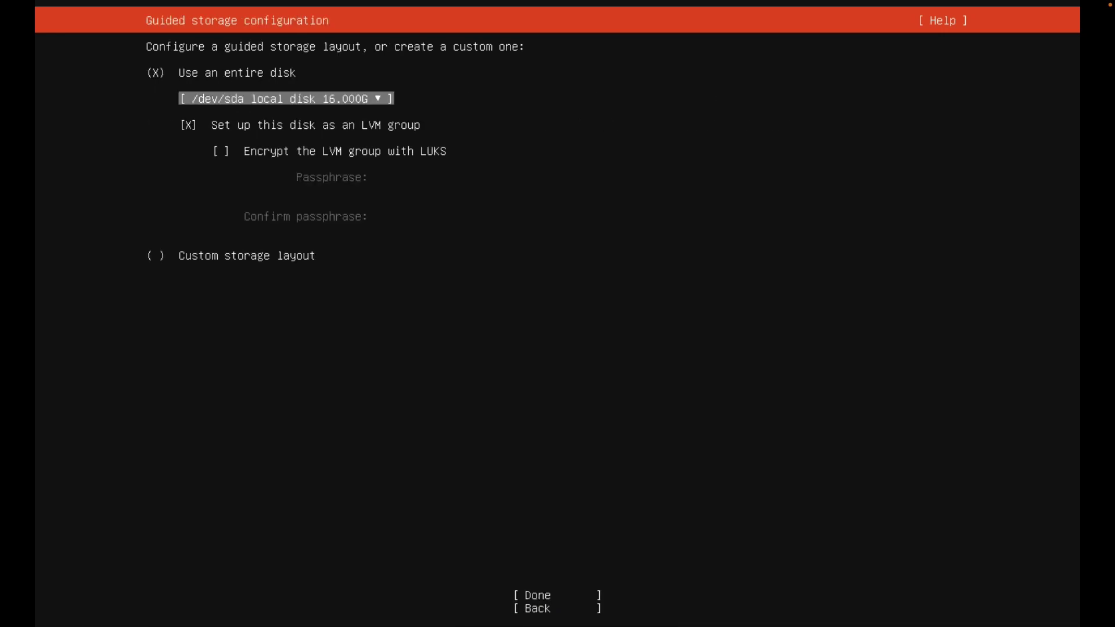
key(Down)
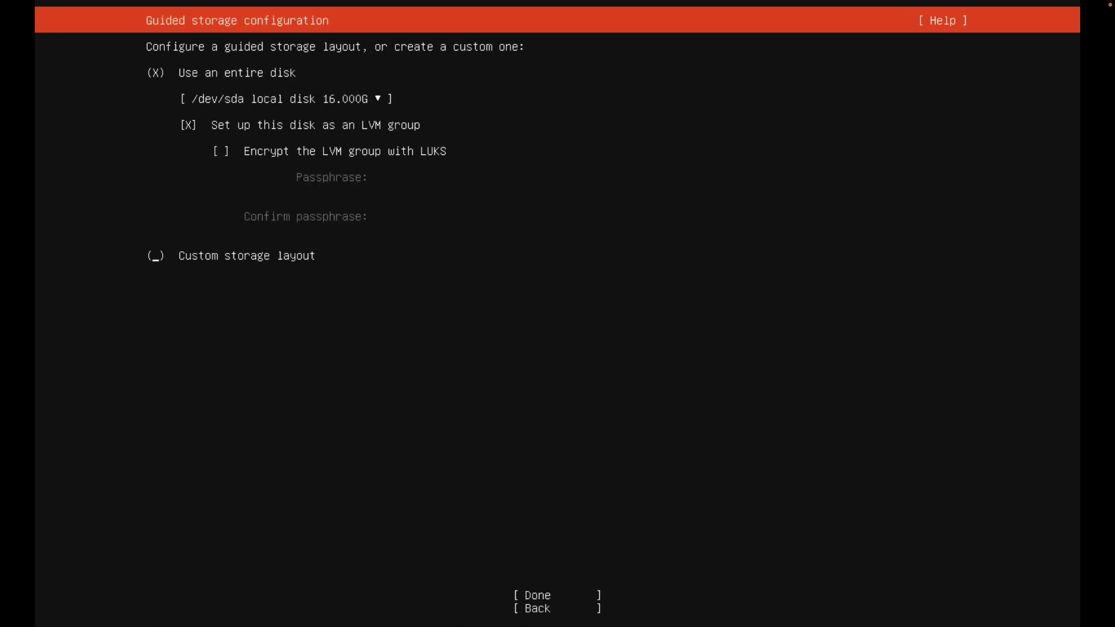
key(Tab)
key(Return)
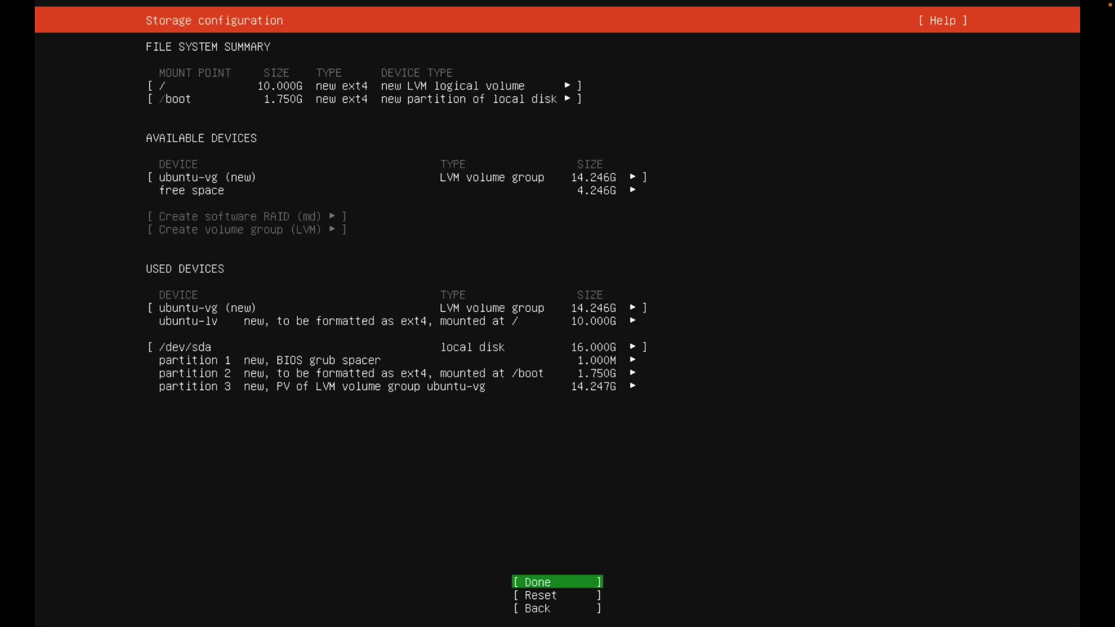
key(Return)
key(Down)
key(Return)
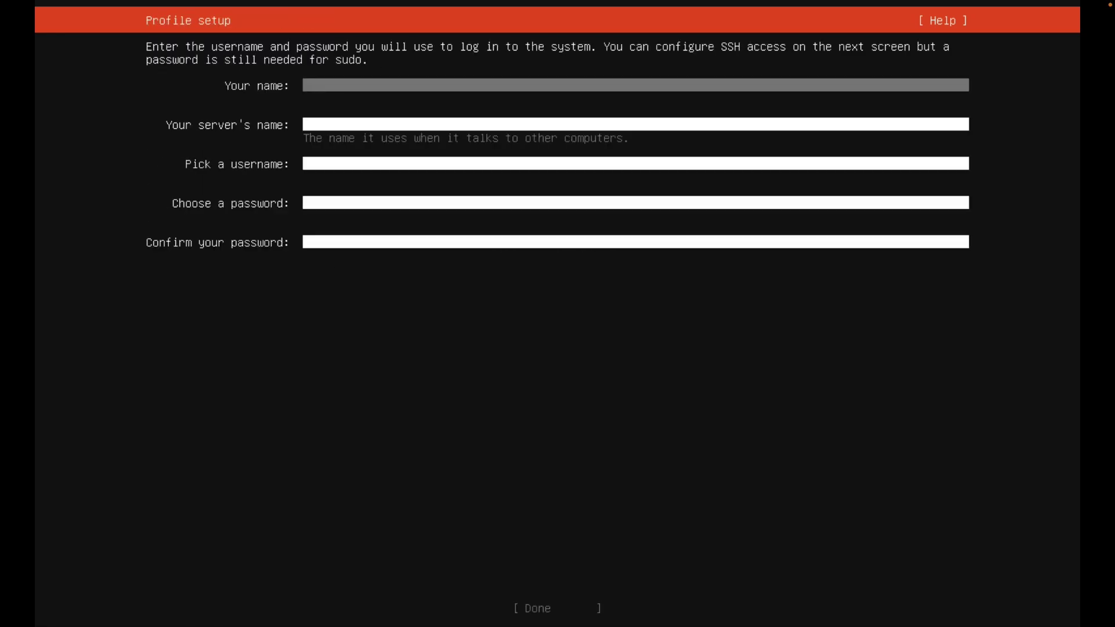
Set profile name and username oscp, server name oscp-vpn-01, and the account password.
key(Tab)
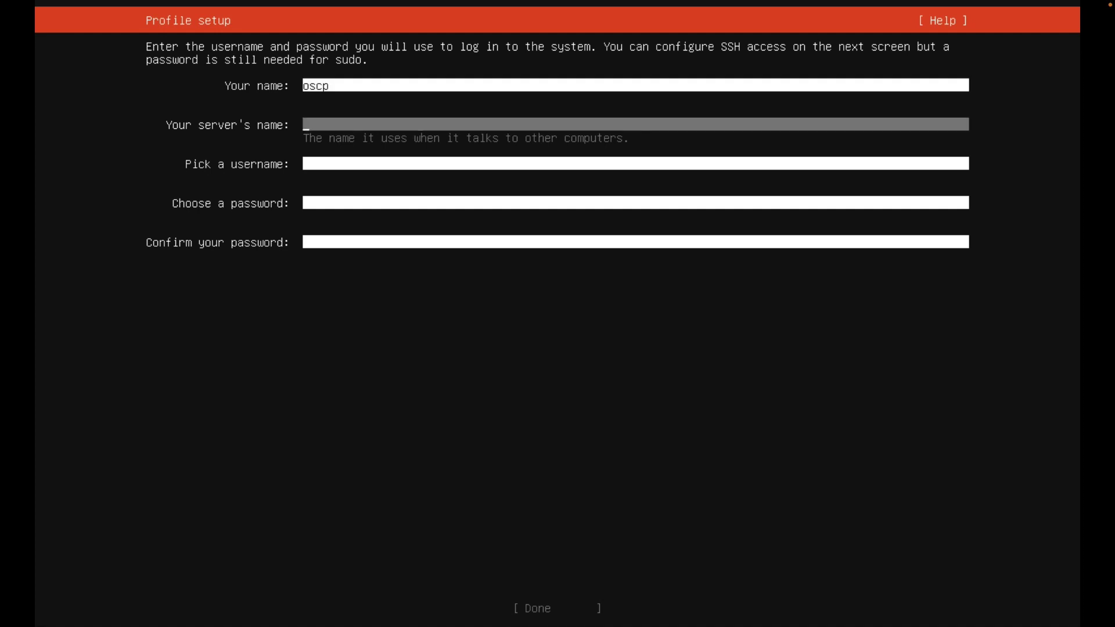
key(Tab)
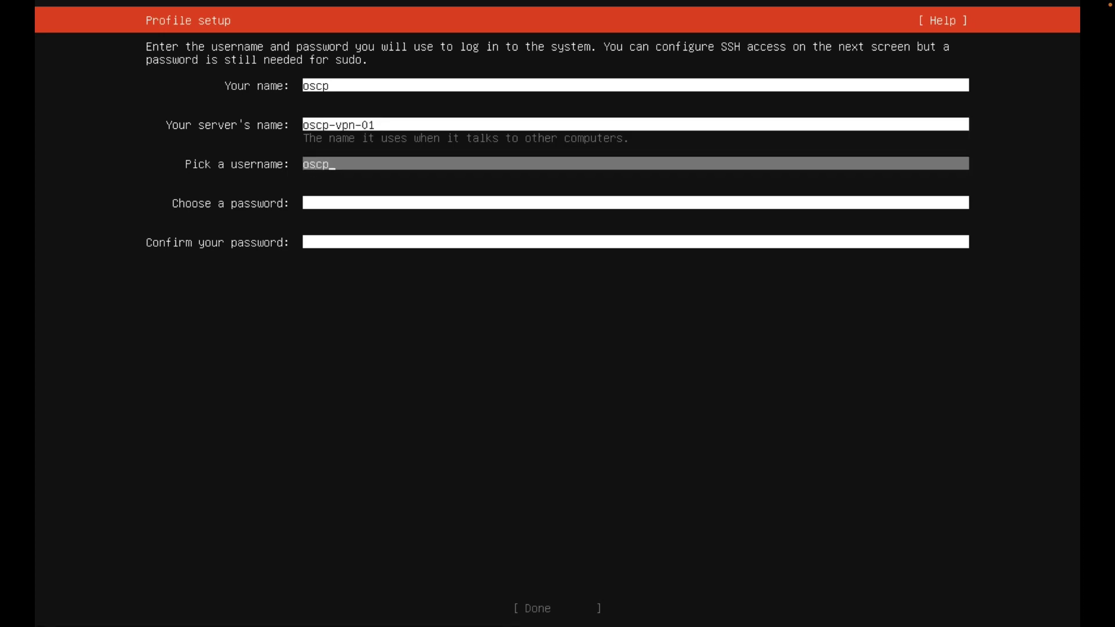
key(Tab)
key(Tab)
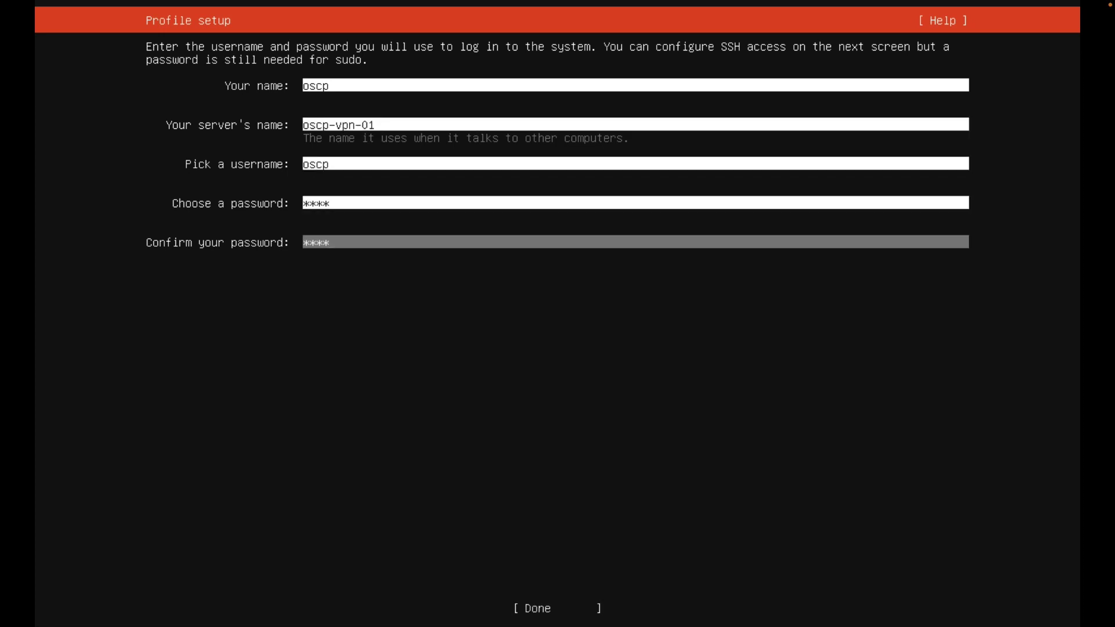
key(Tab)
key(Return)
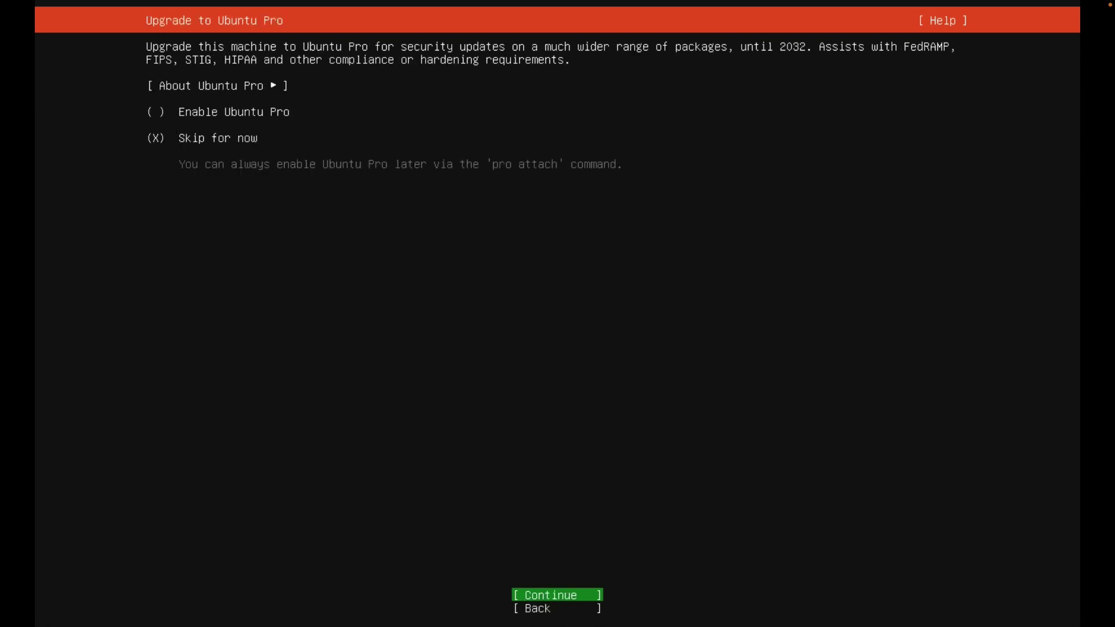
Skip Ubuntu Pro and enable installing the OpenSSH server.
key(Return)
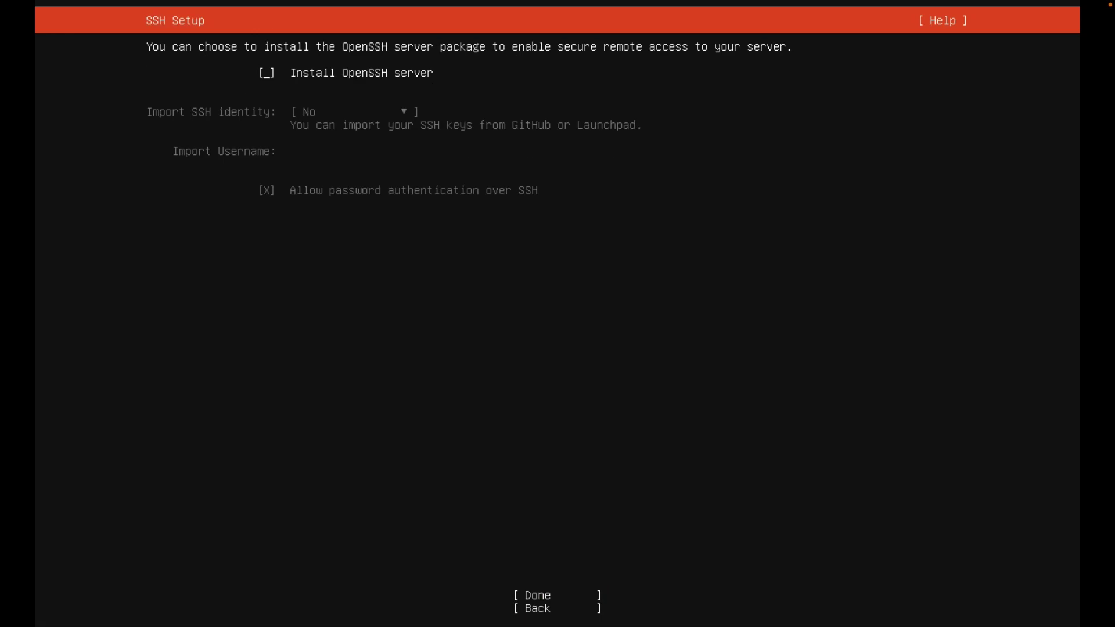
key(space)
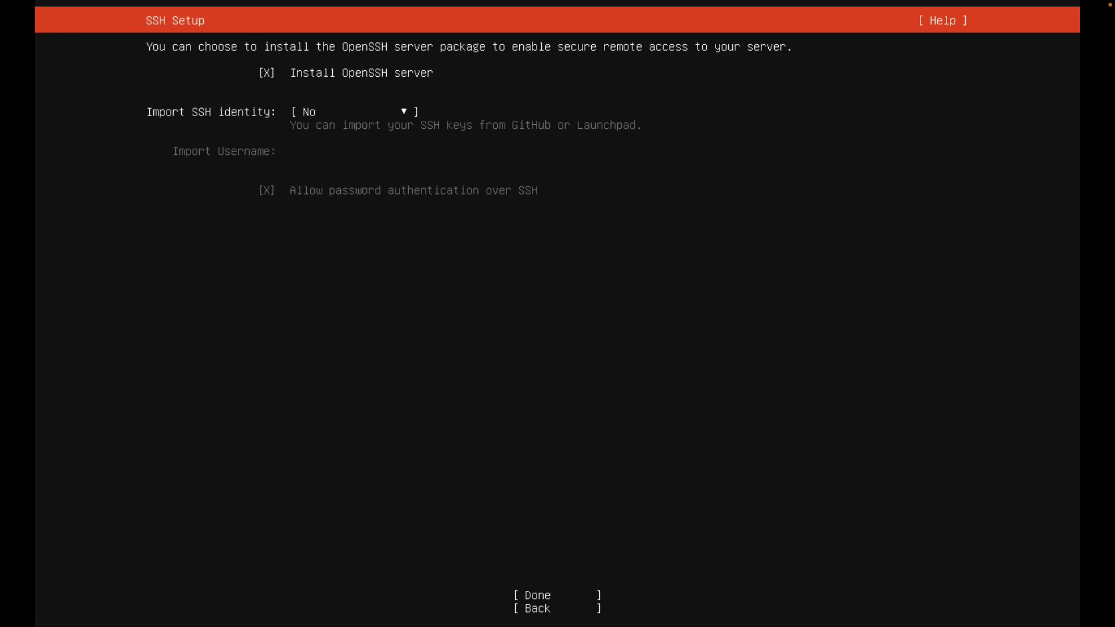
key(Tab)
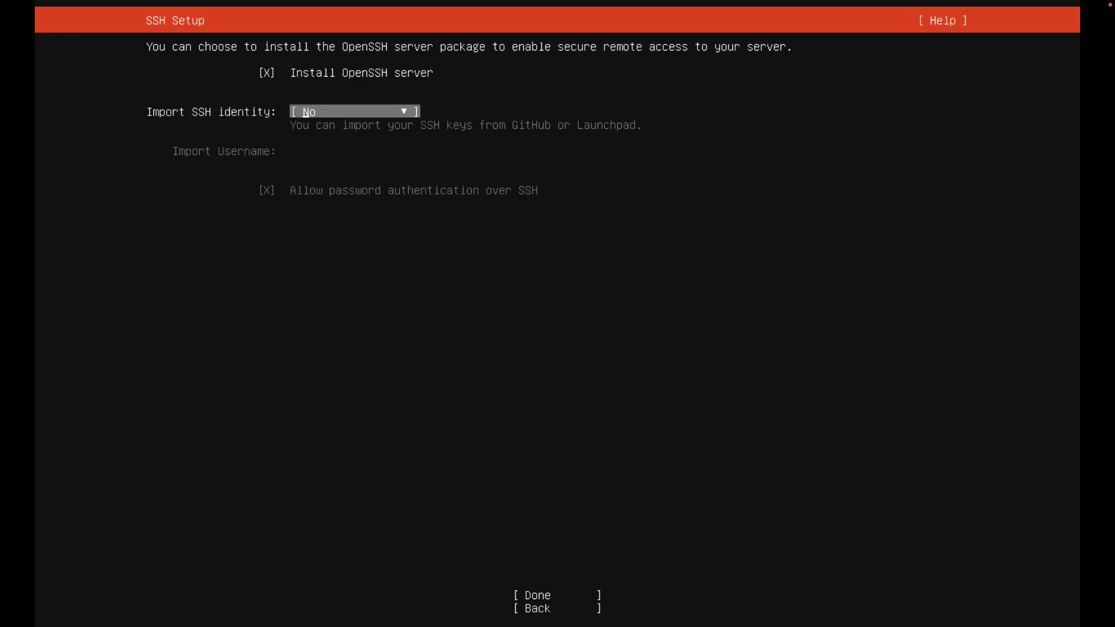
key(Tab)
key(Return)
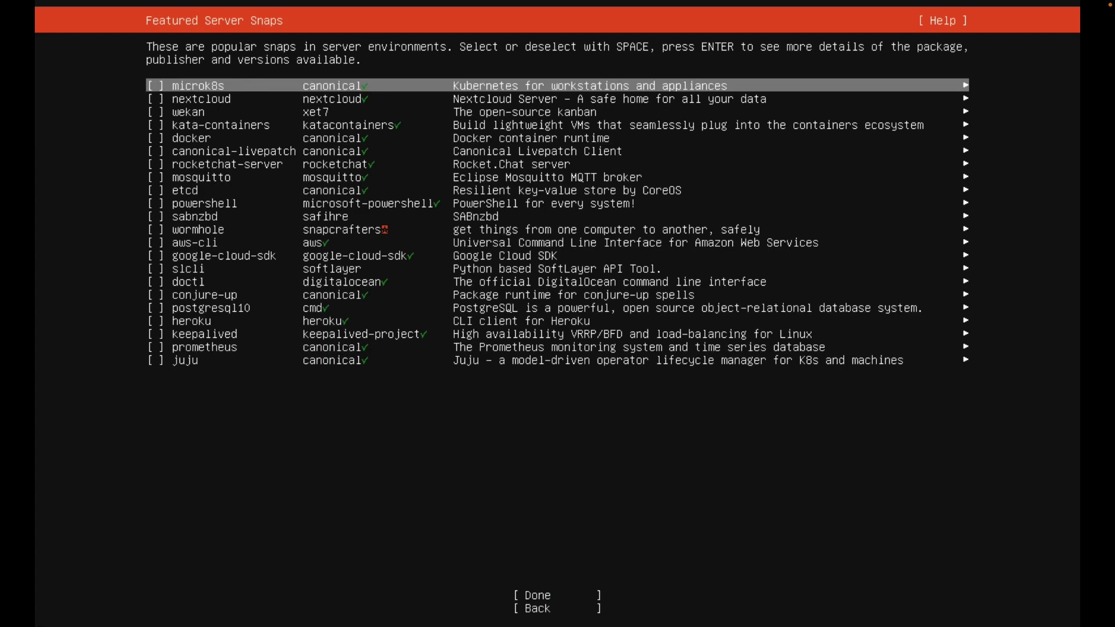
Skip the featured server snaps to start the install, then choose Reboot Now when it completes.
key(Tab)
key(Return)
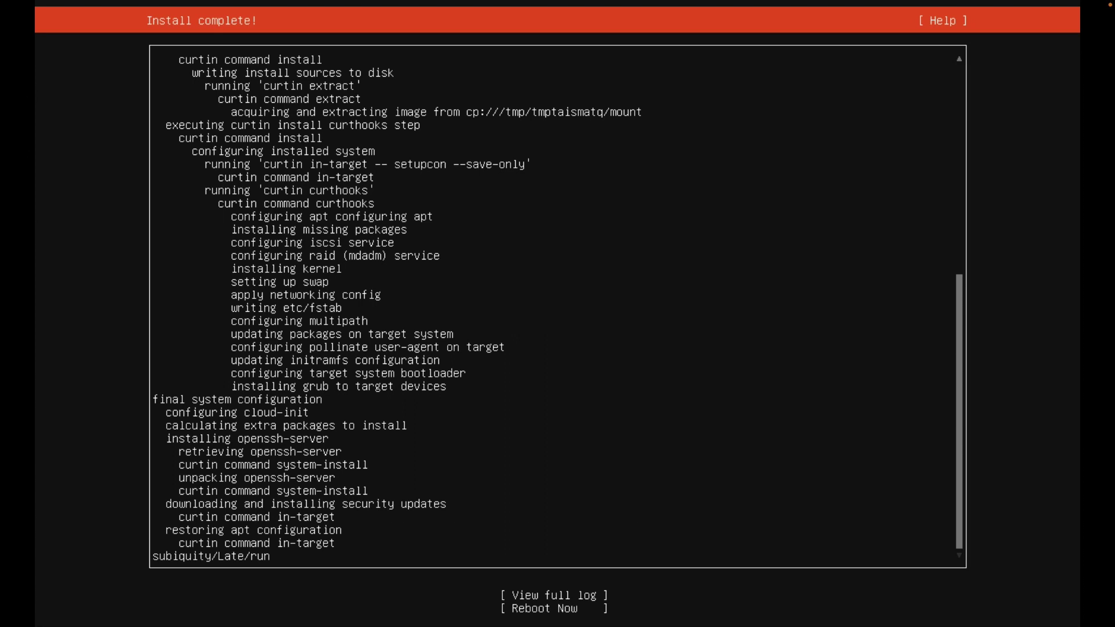
key(Tab)
key(Tab)
key(Return)
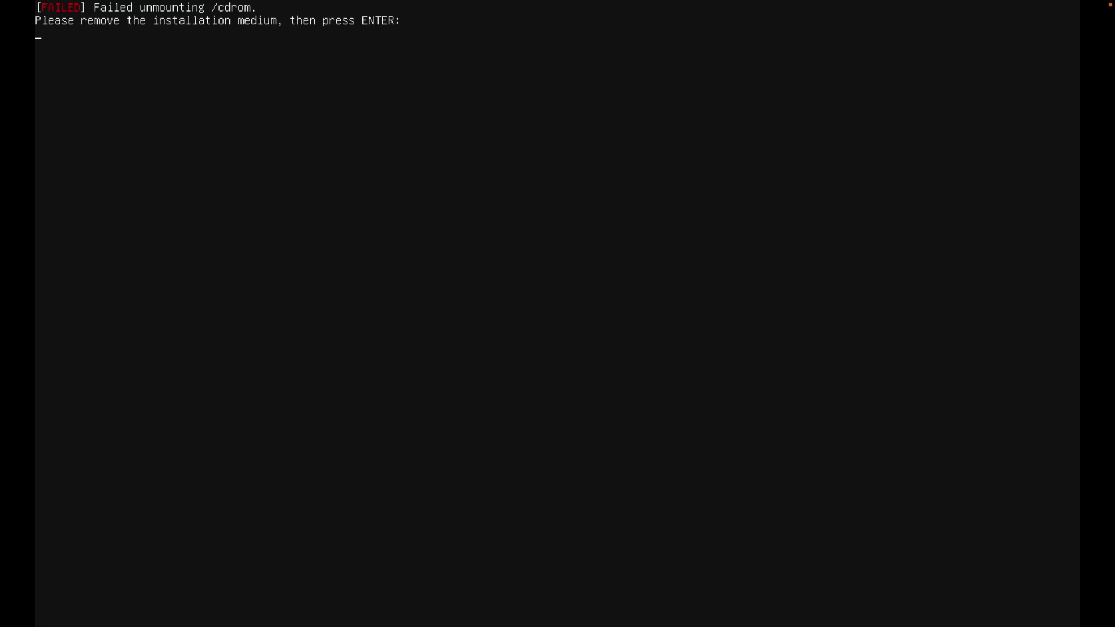
Continue past the remove-medium prompt and review the CD/DVD (SATA) disc image settings without changing them.
key(Return)
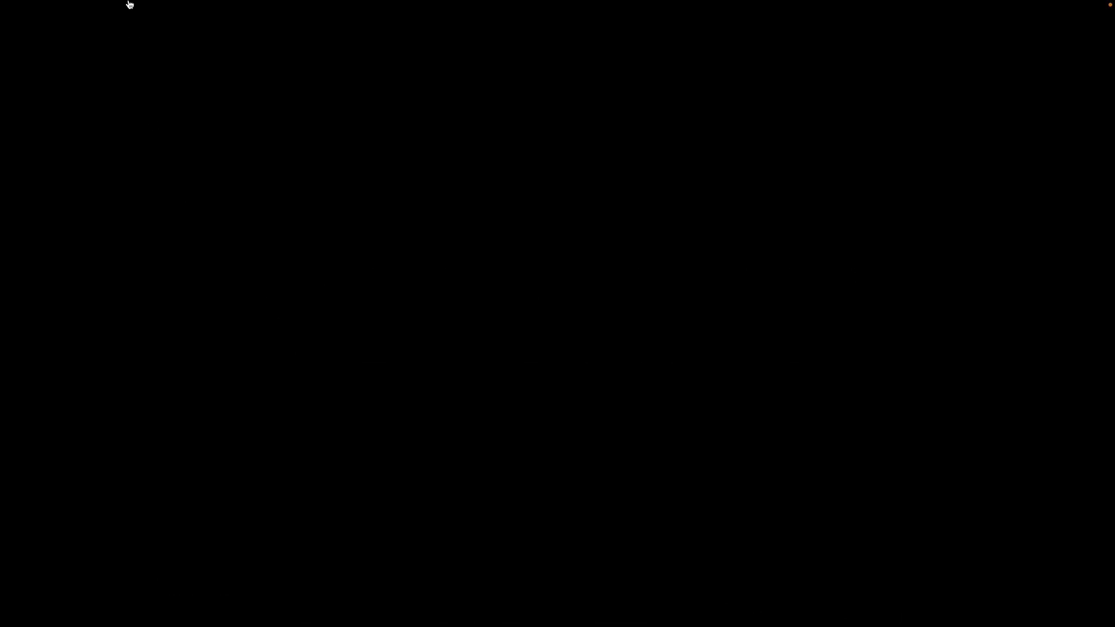
mouse_move(129, 2)
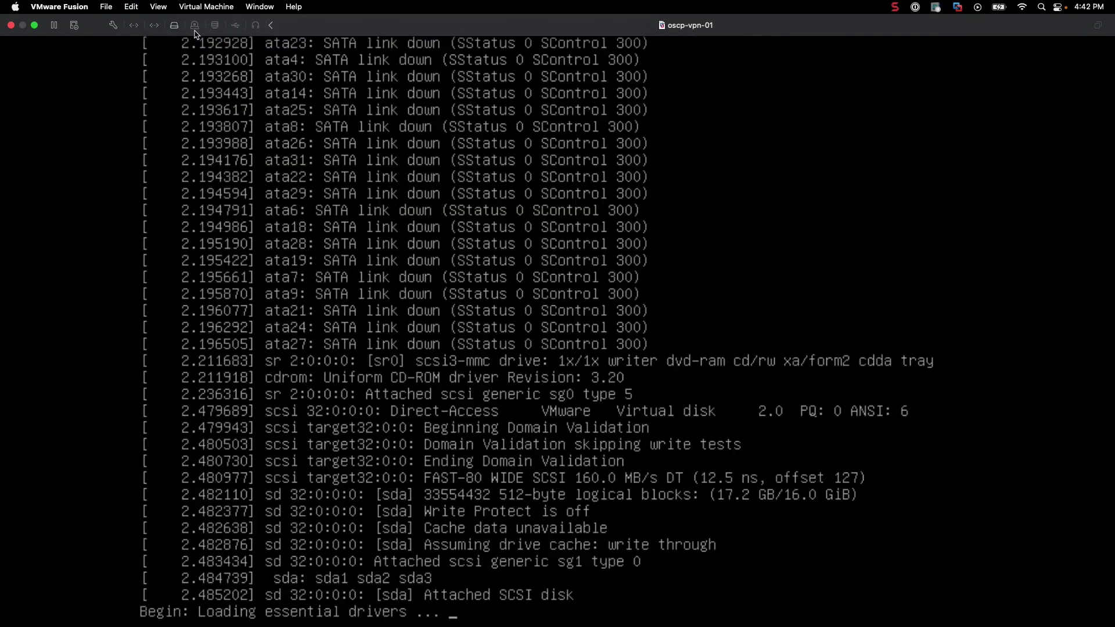
click(195, 29)
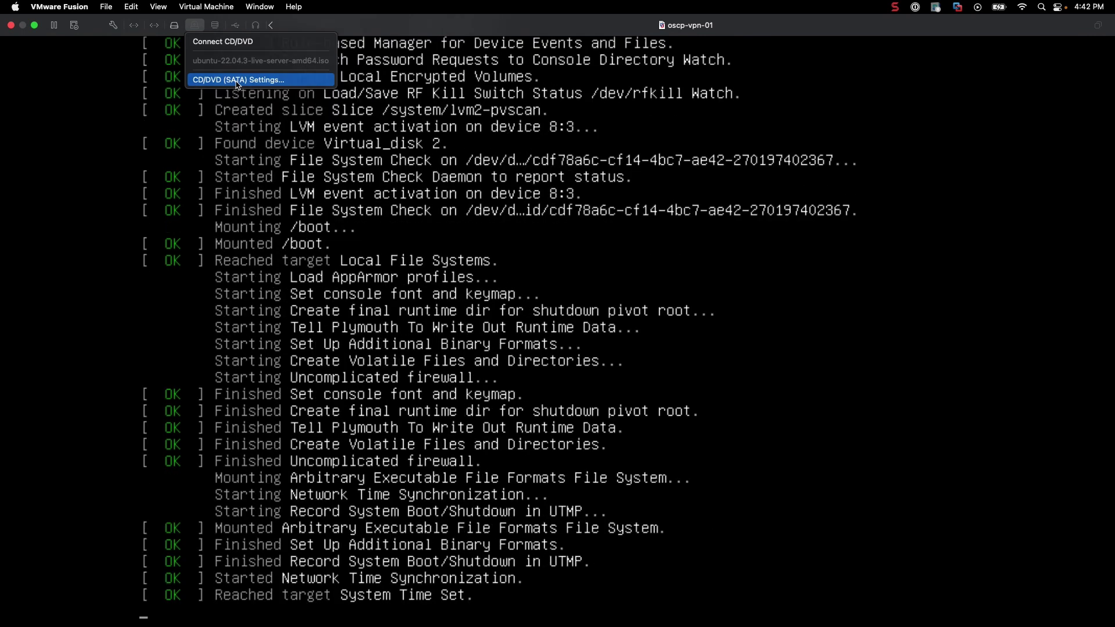
click(239, 80)
click(504, 119)
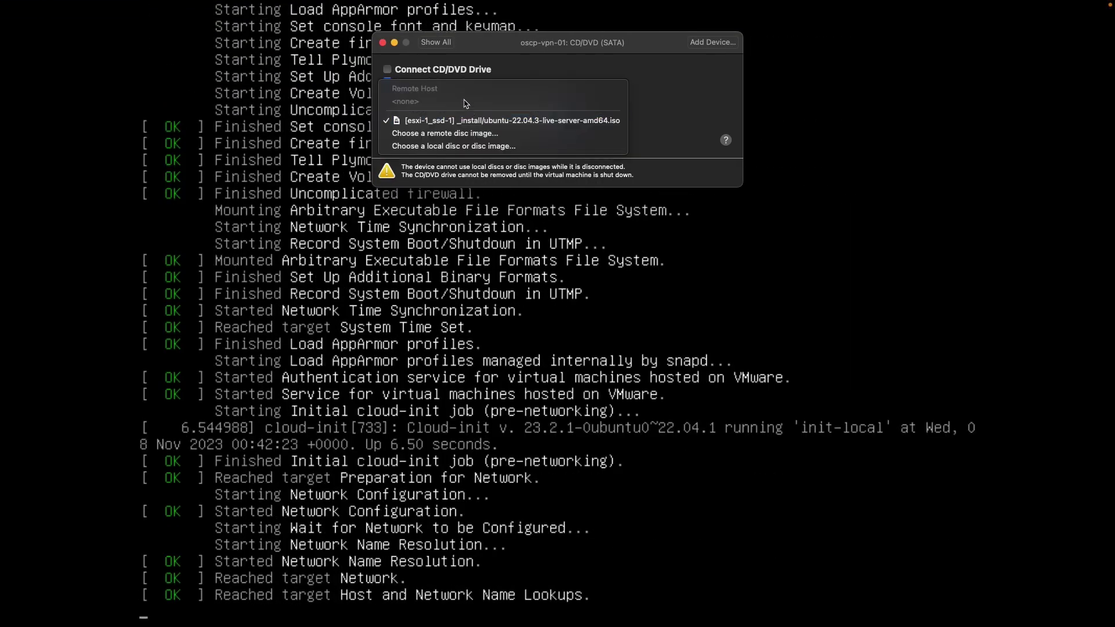
click(524, 49)
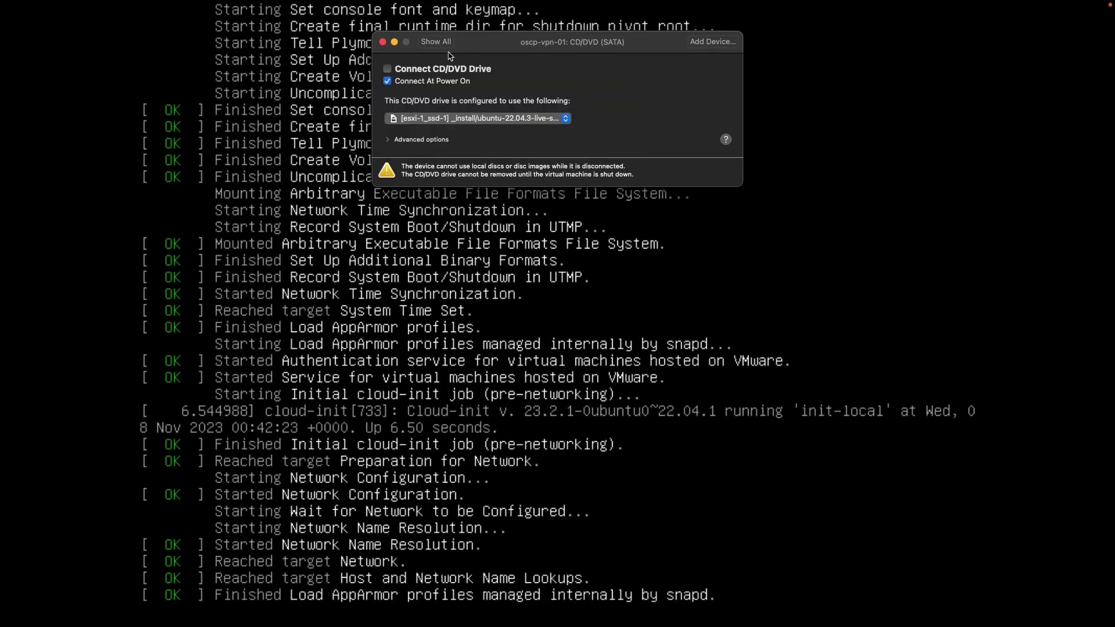
click(383, 42)
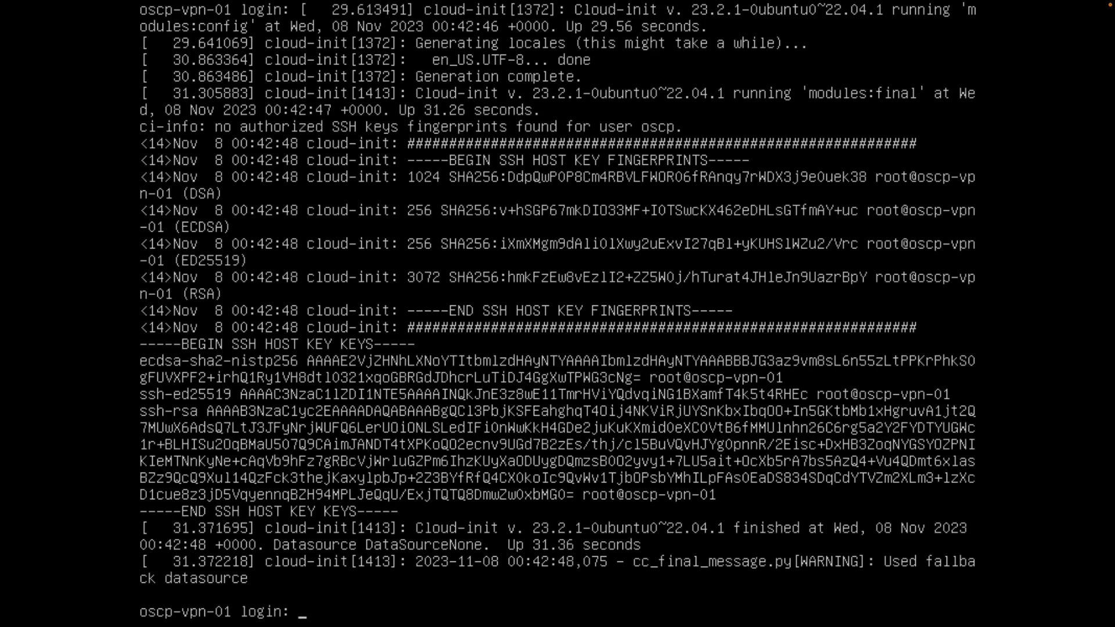
Log in as oscp with the account password and become root with sudo su.
text(oscp)
key(Return)
key(Return)
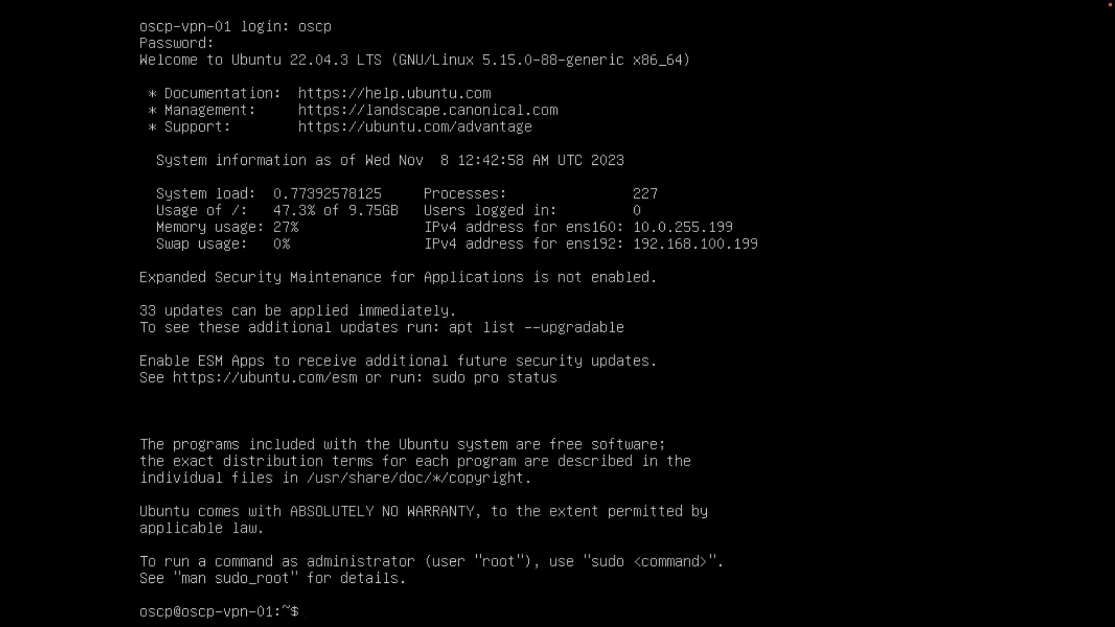
text(sudo su)
key(Return)
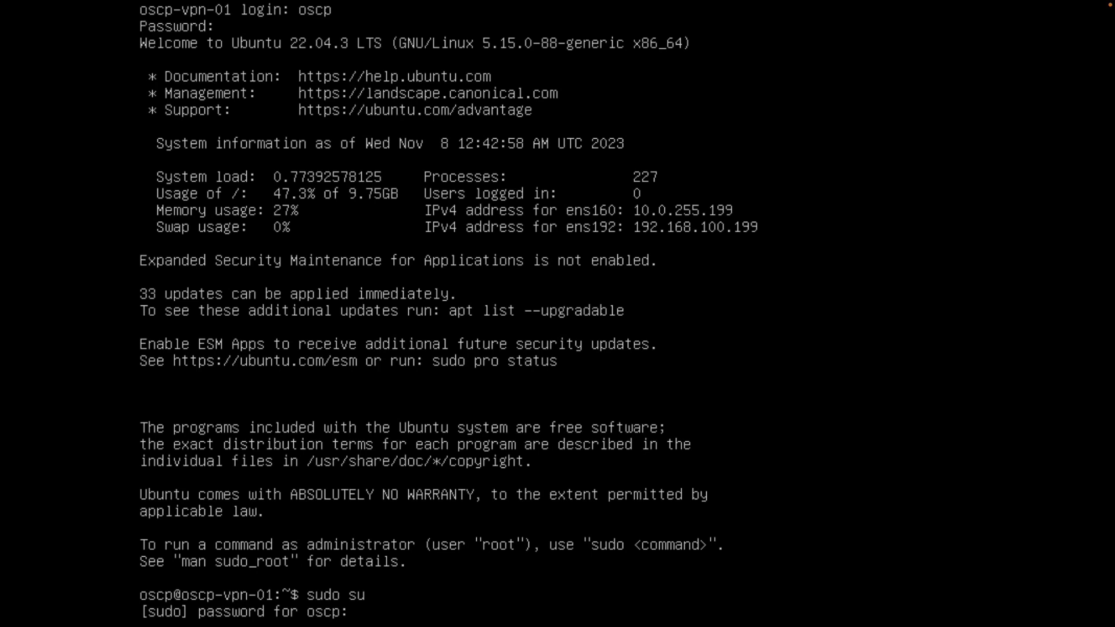
key(Return)
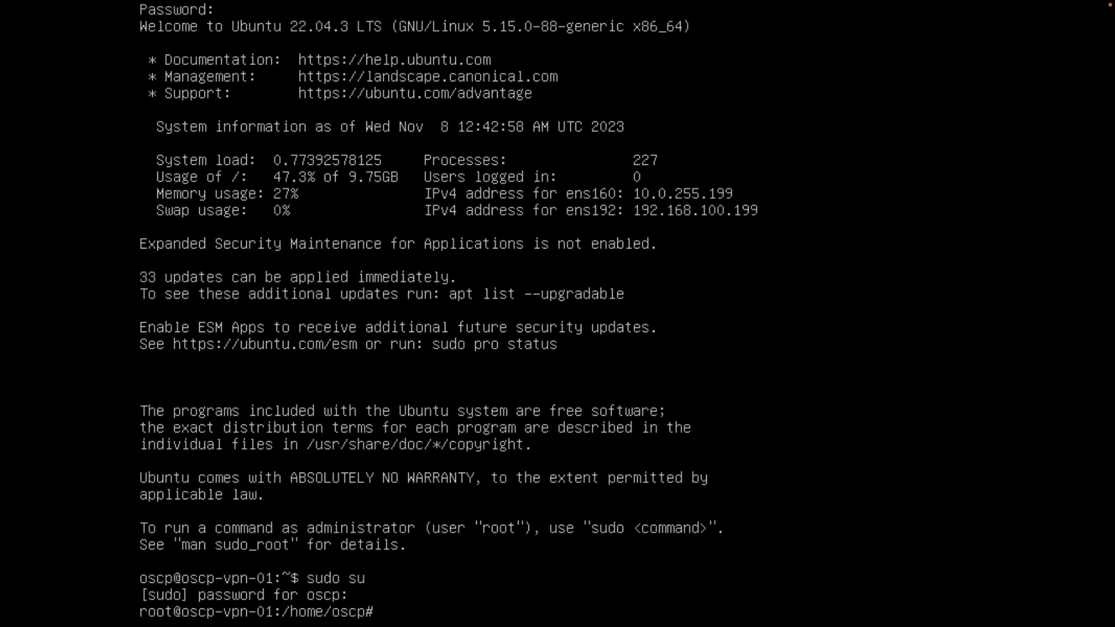
Run apt install -y open-vm-tools, which reports it is already the newest version.
text(apt install -y open-vm-tools)
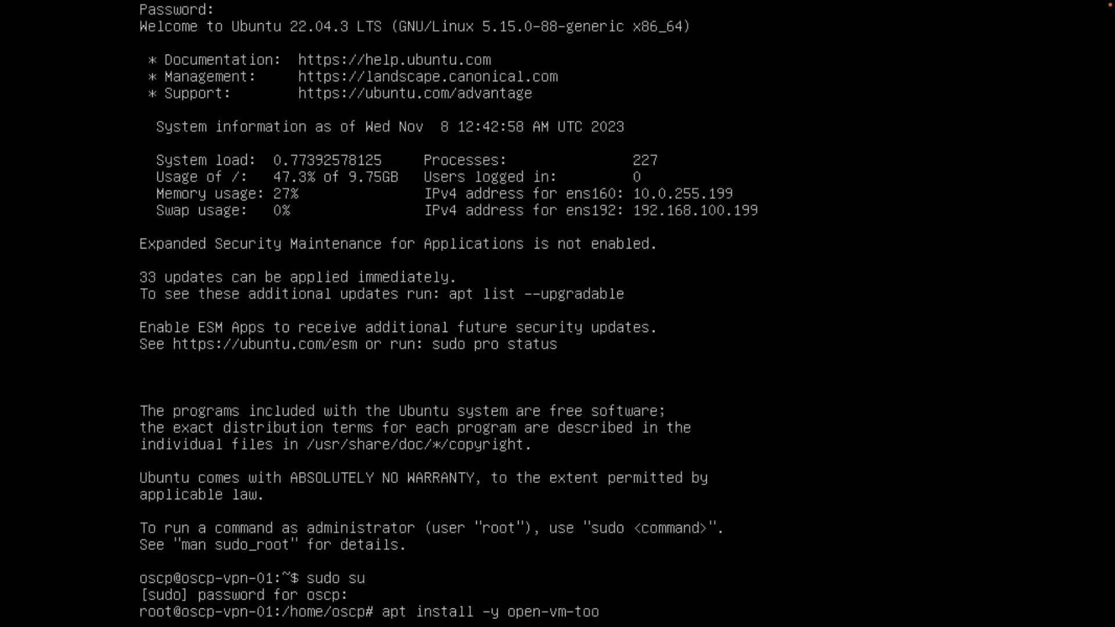
key(Return)
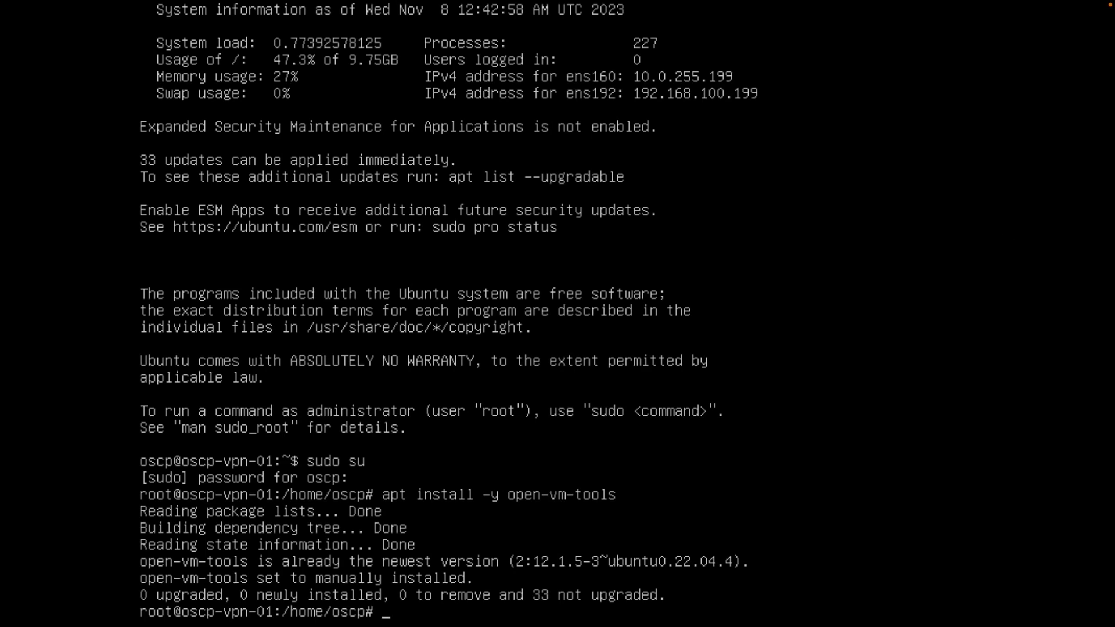
Back in the browser, open the OpenVPN Access Server Ubuntu quick-start guide.
key(ctrl+Left)
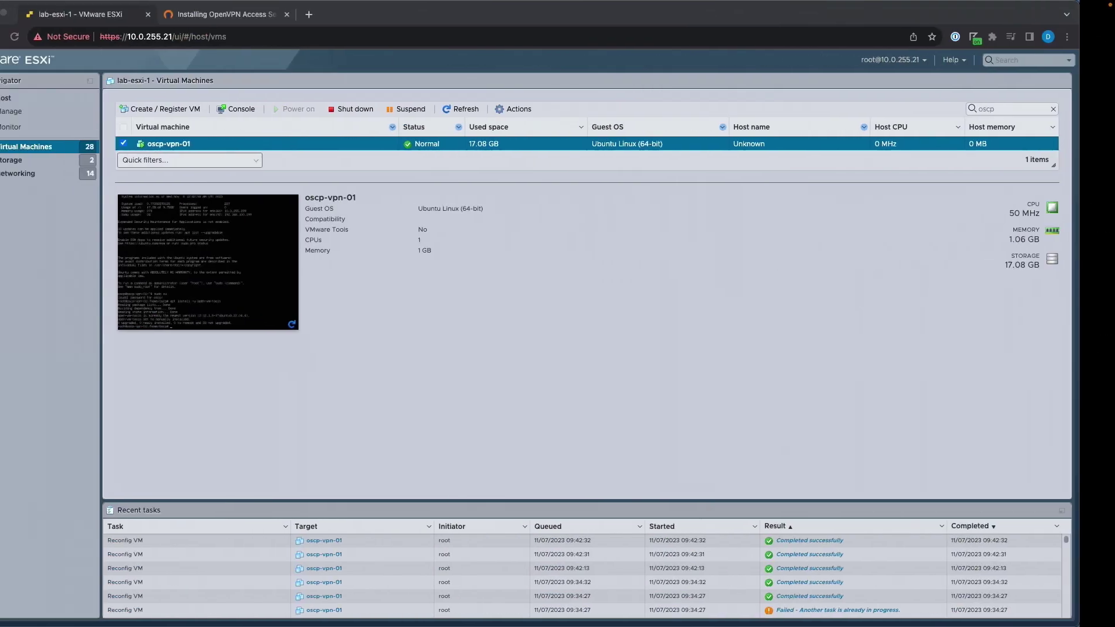
click(253, 17)
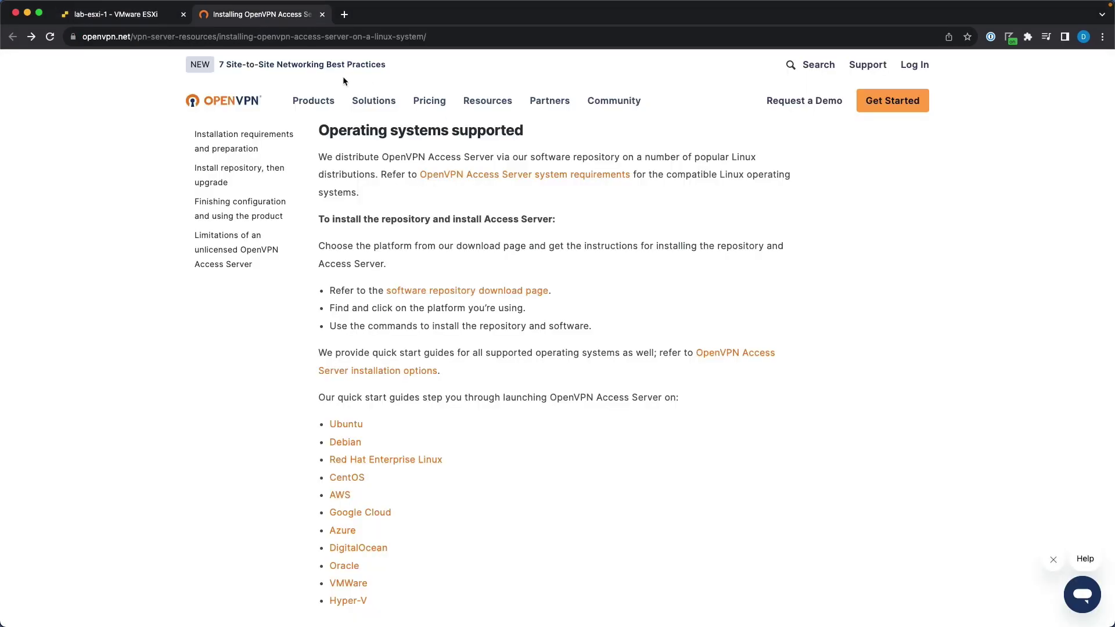
click(372, 36)
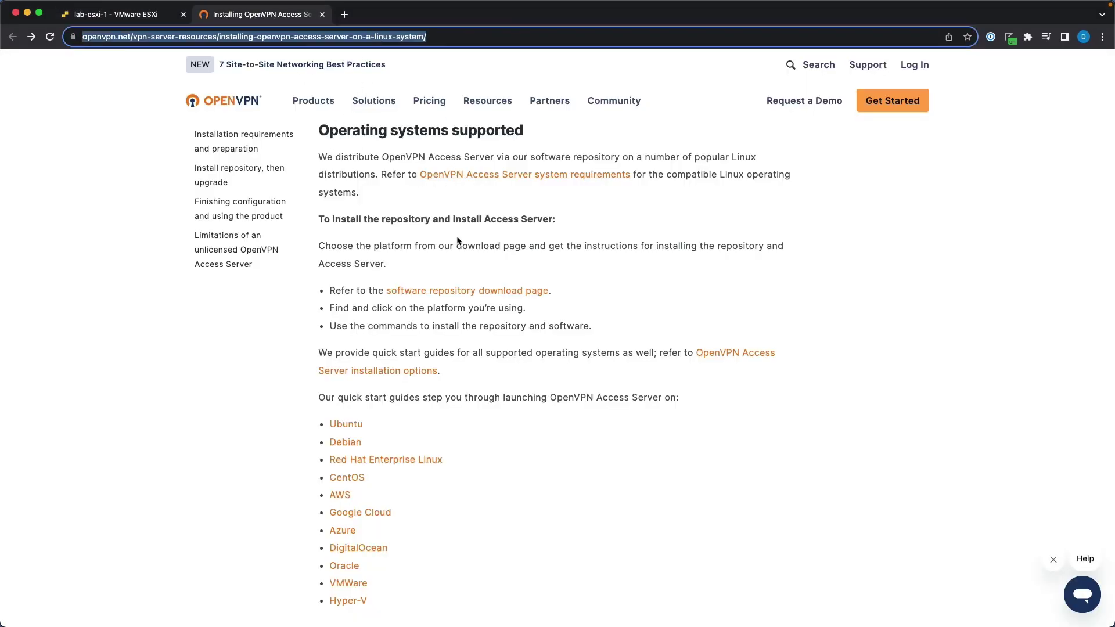
click(493, 266)
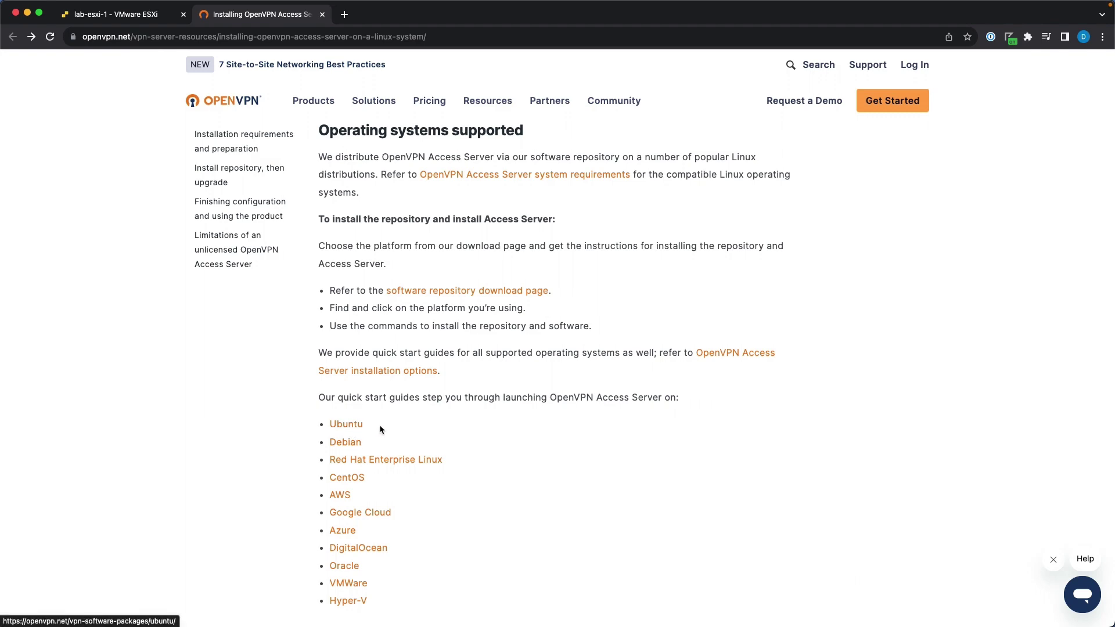
click(358, 428)
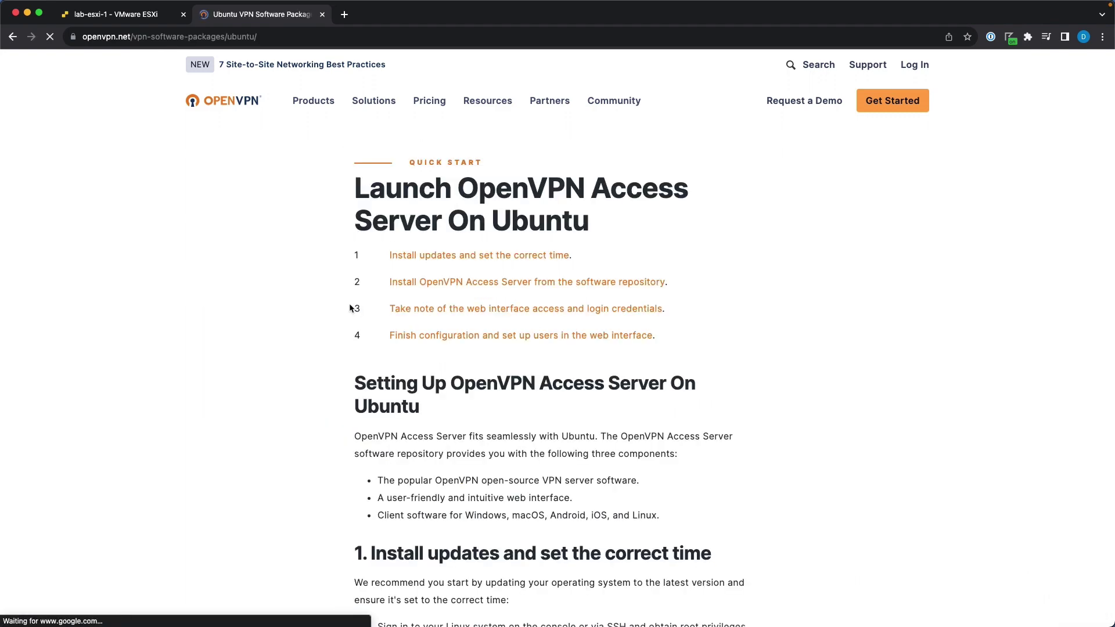
scroll(503, 416, down, 5)
scroll(503, 413, down, 9)
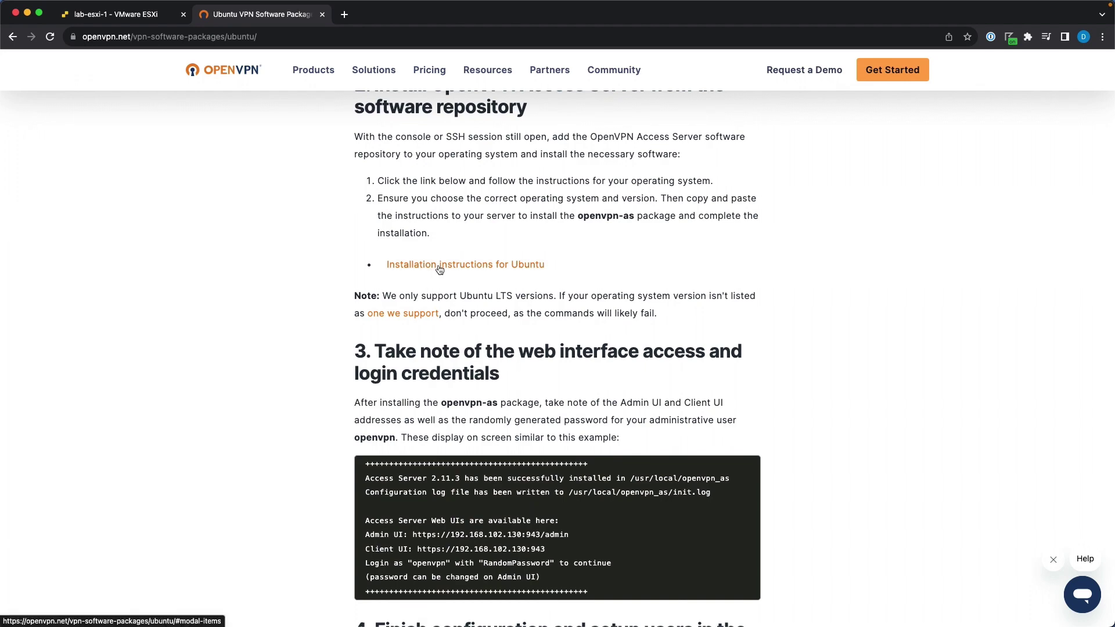
Show the Linux Software Package instructions for Ubuntu LTS and copy the first apt command.
click(441, 268)
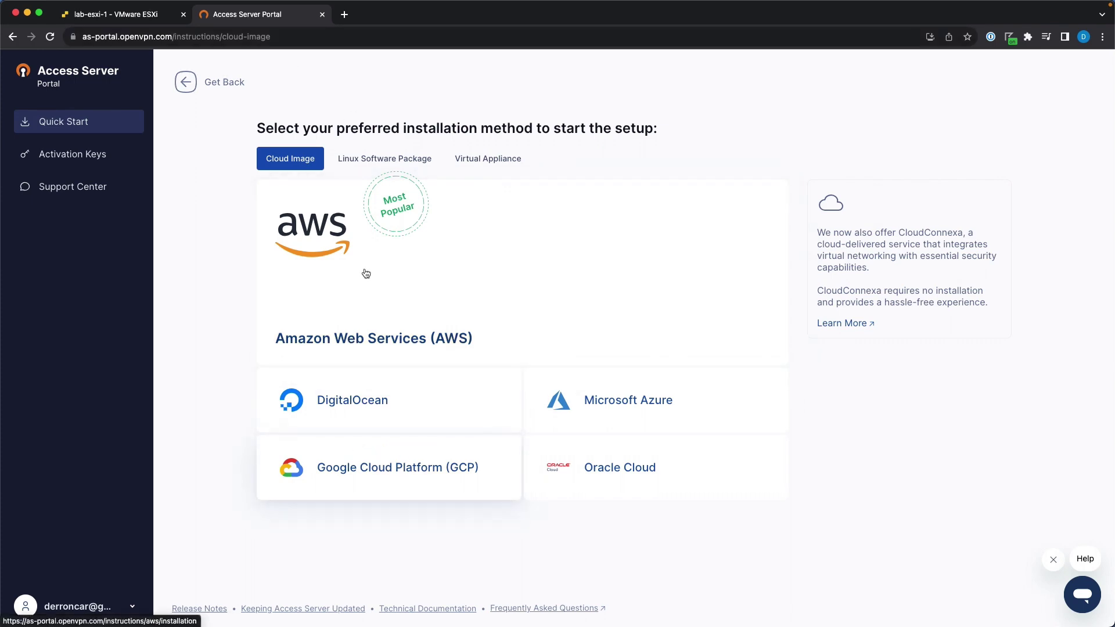
click(376, 158)
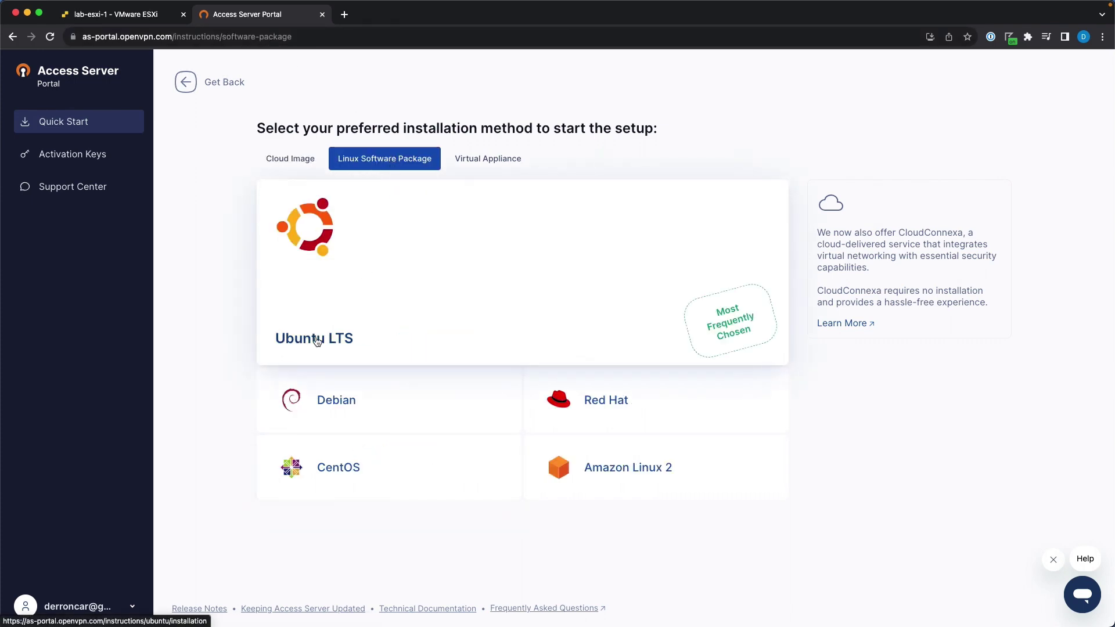
click(316, 342)
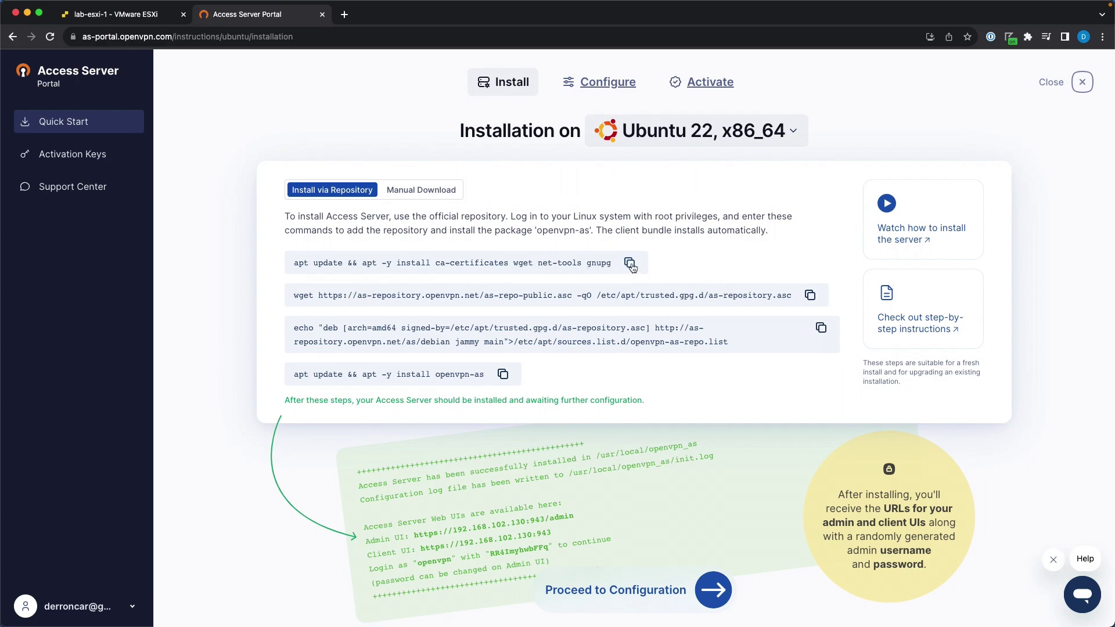
click(630, 264)
Leave the server console and bring the Mac Terminal window forward in full screen.
key(ctrl+Right)
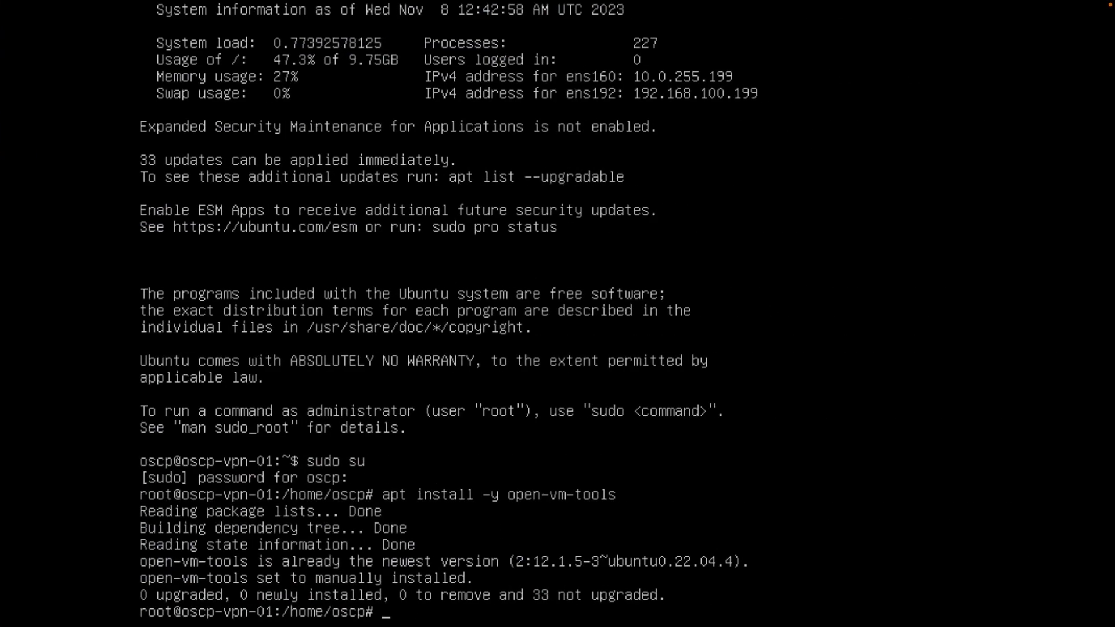
key(Return)
key(Return)
key(Return)
key(Return)
key(Return)
key(Return)
key(Return)
key(Return)
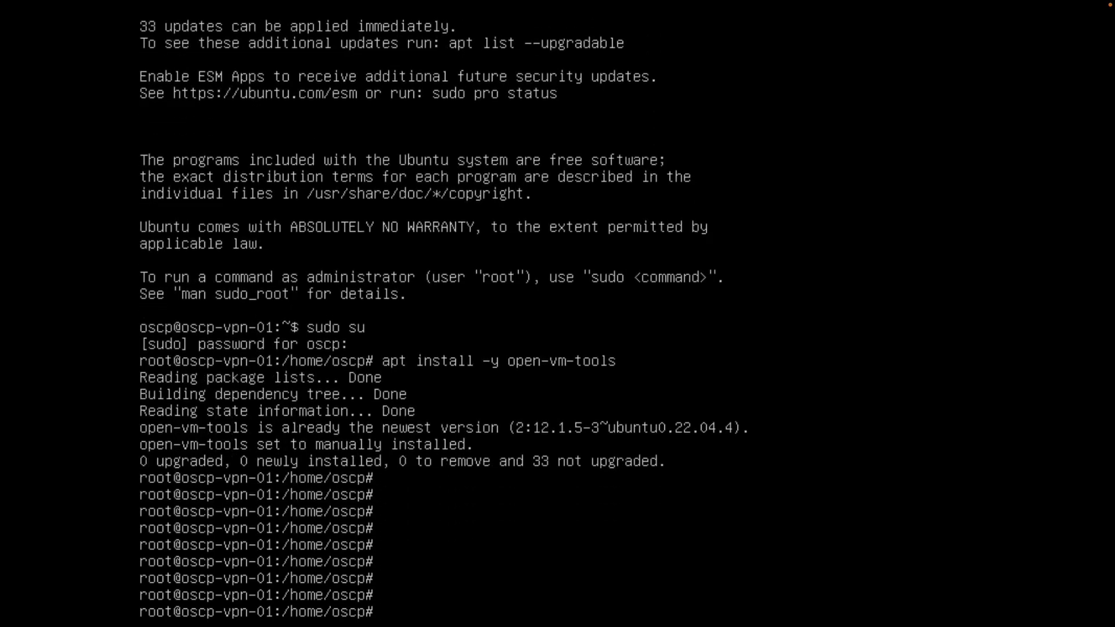
key(ctrl+Left)
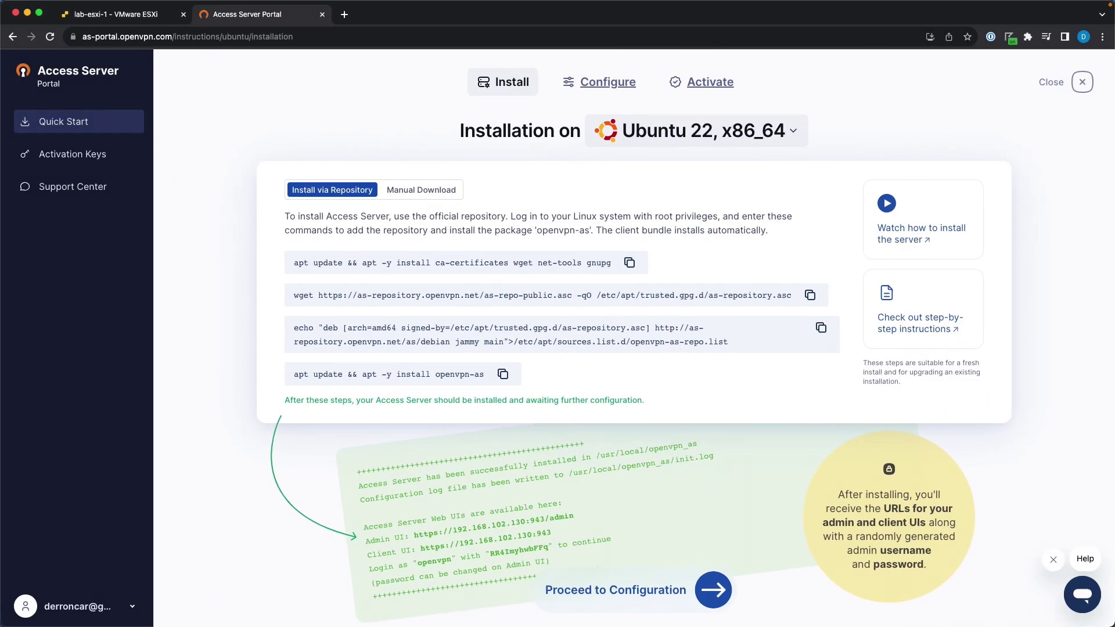
key(super+Tab)
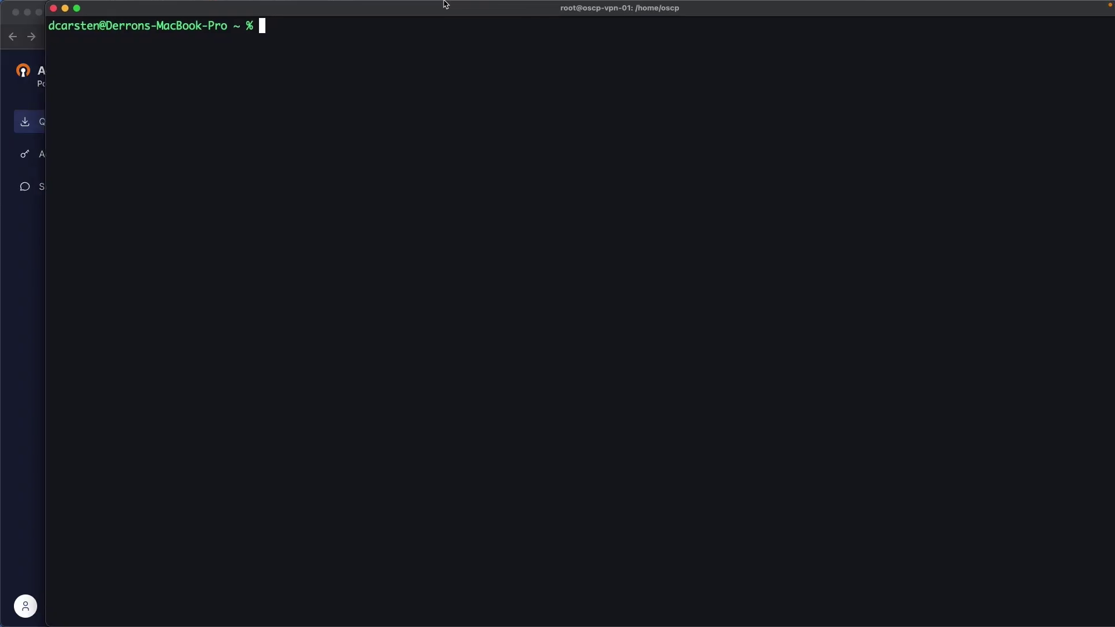
drag(445, 9, 411, 12)
key(super+alt+f)
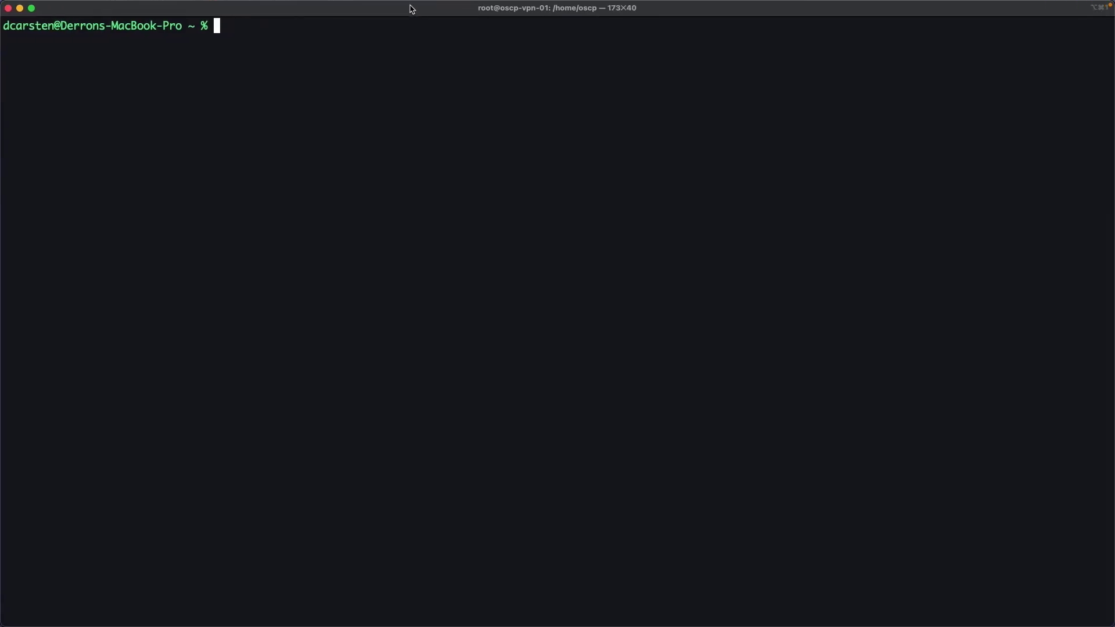
text(ssh os)
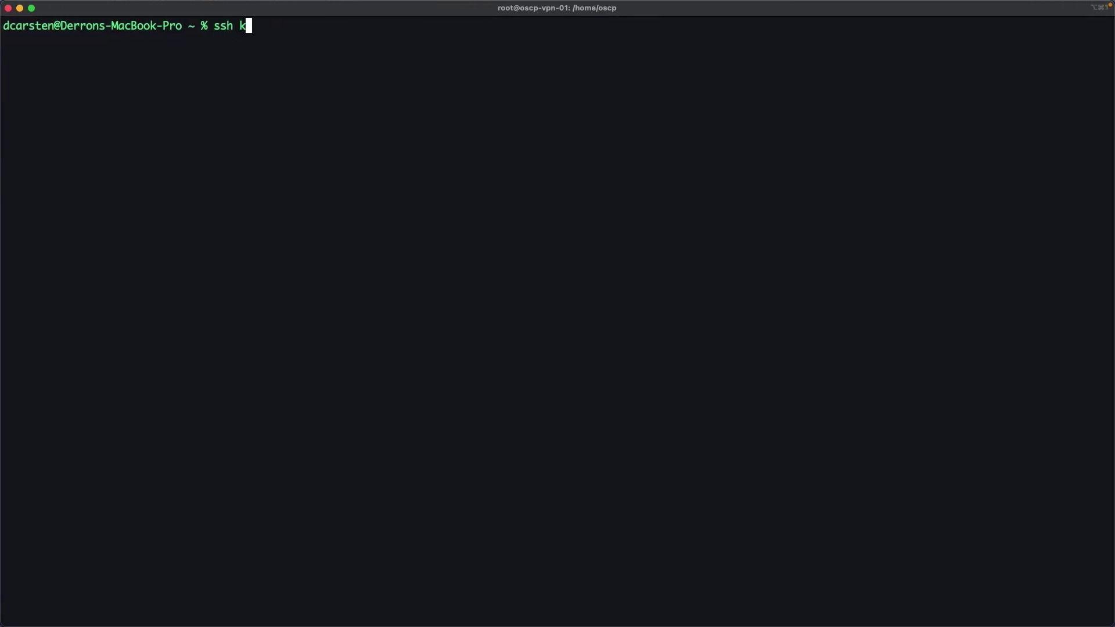
key(BackSpace)
key(BackSpace)
text(oscp@10.0.255.199)
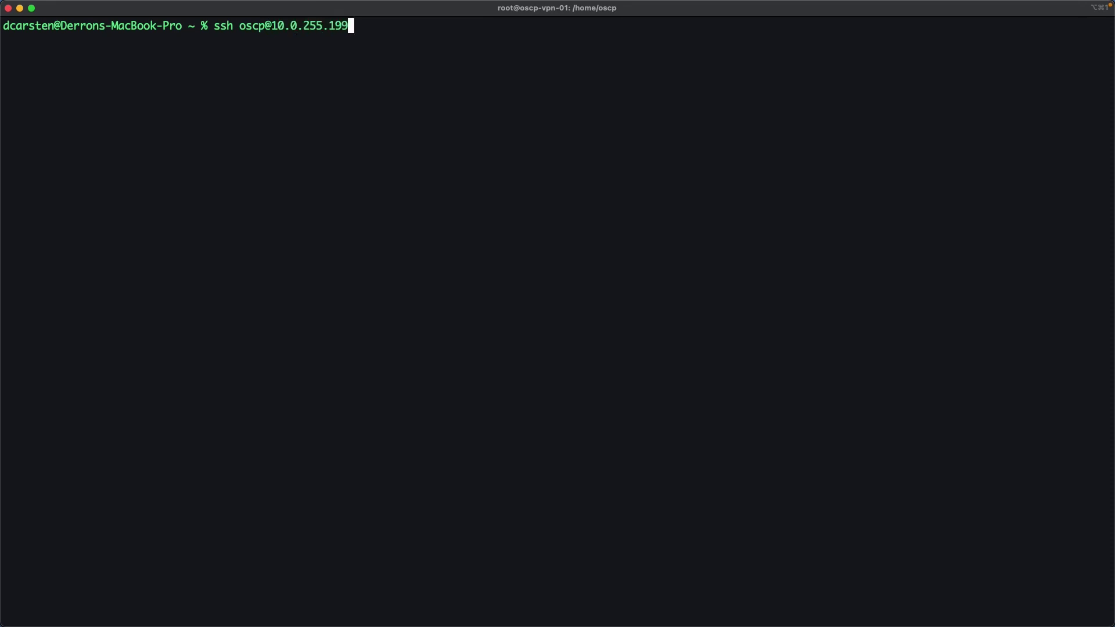
key(Return)
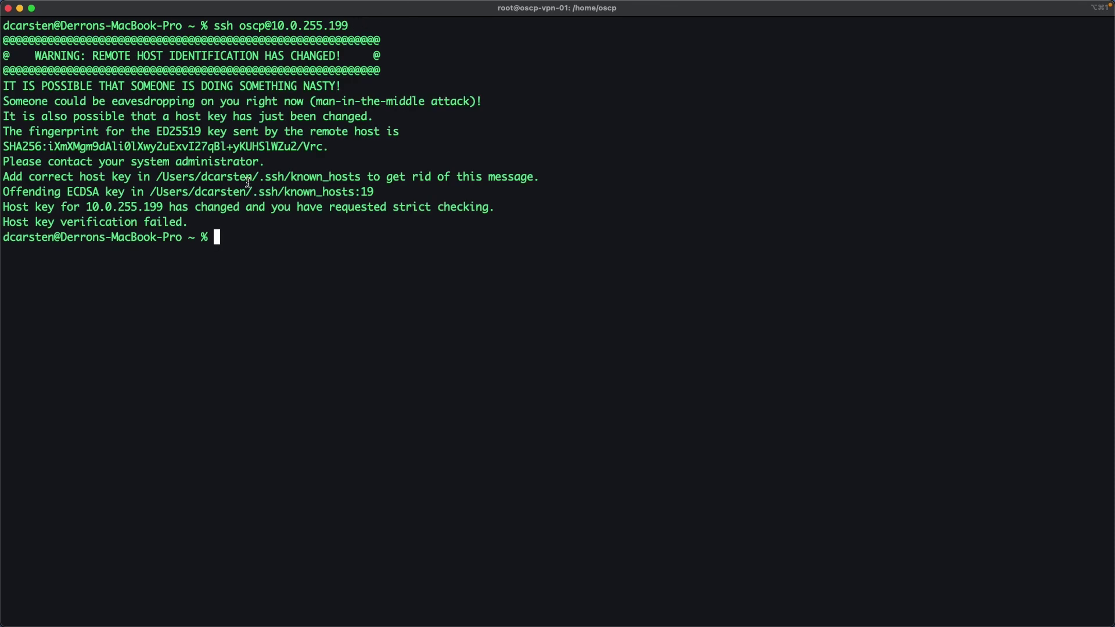
key(Return)
key(Return)
text(clear)
key(Return)
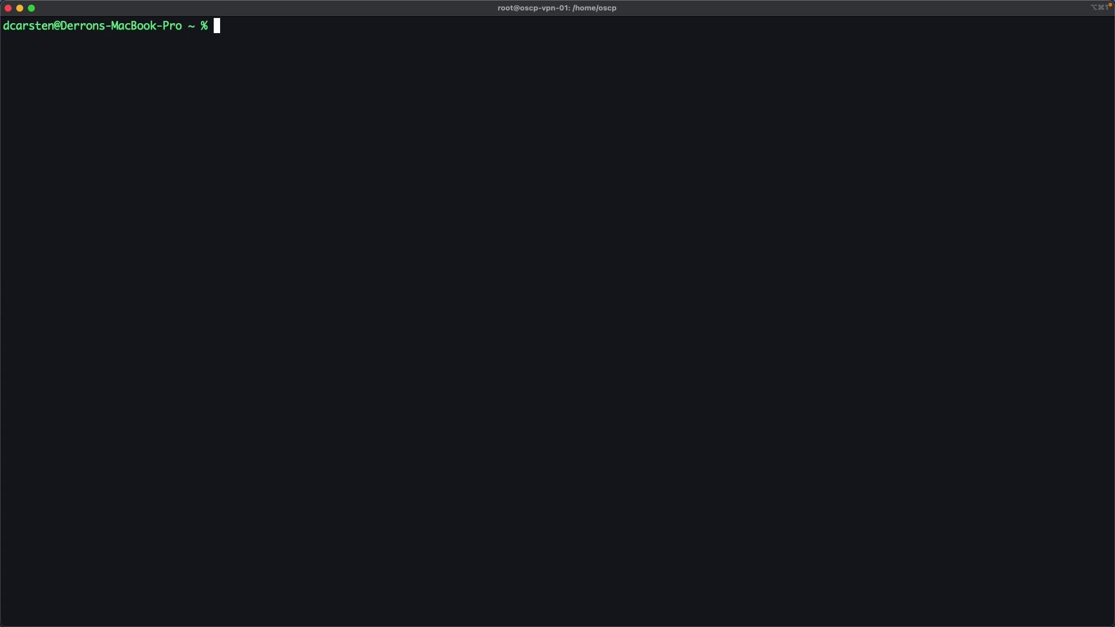
text(clear)
Retry the ssh connection, accept the new host key, log in, clear the screen, and return to the browser.
key(Up)
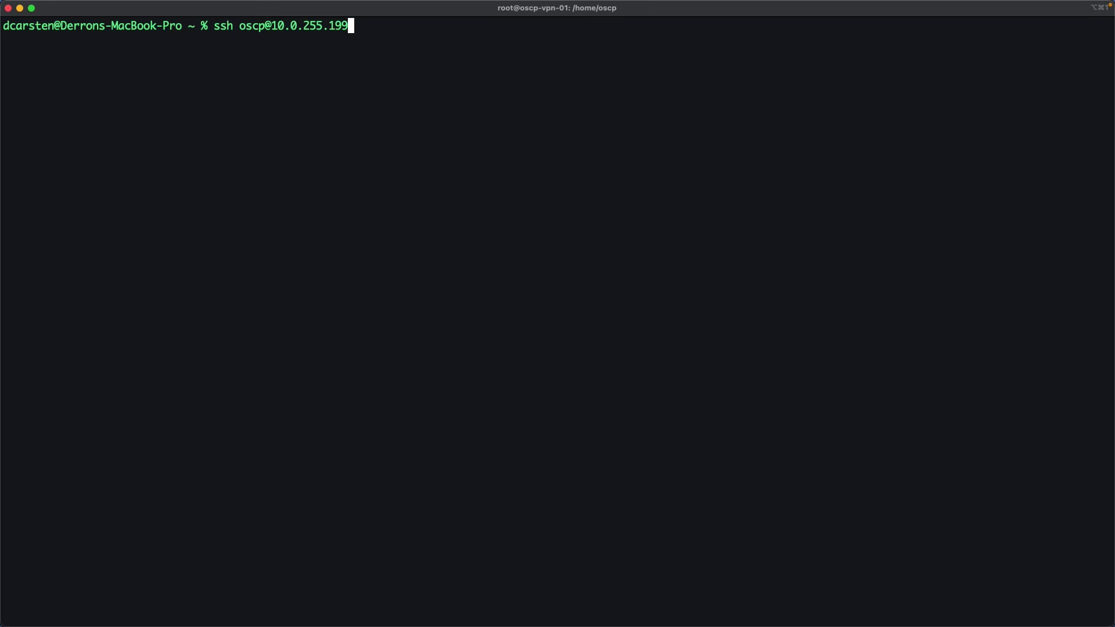
key(Return)
text(yes)
key(Return)
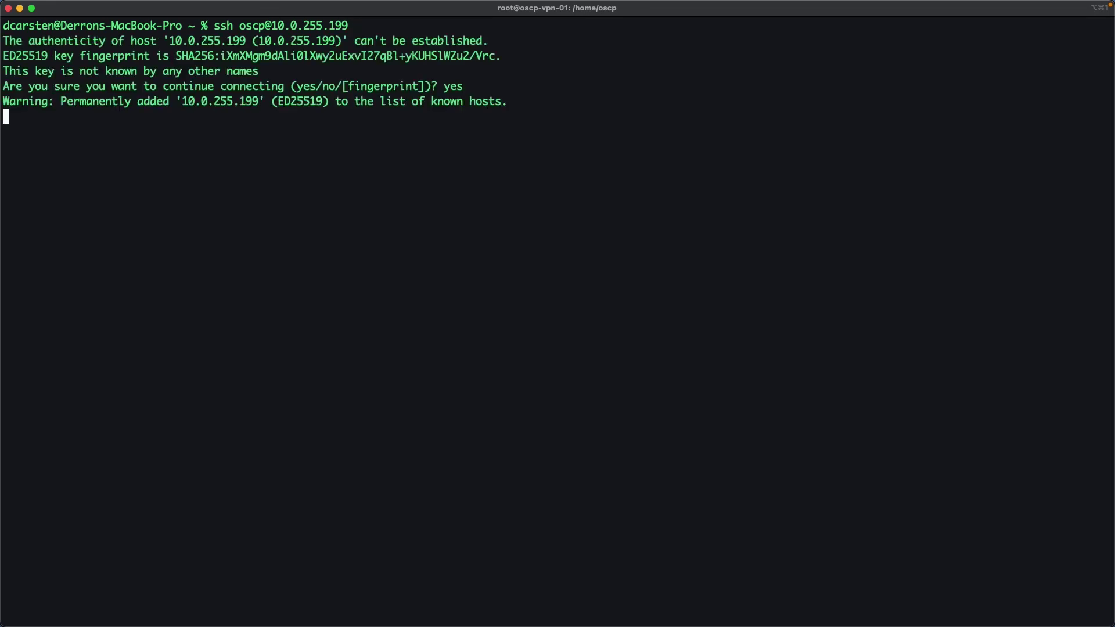
key(Return)
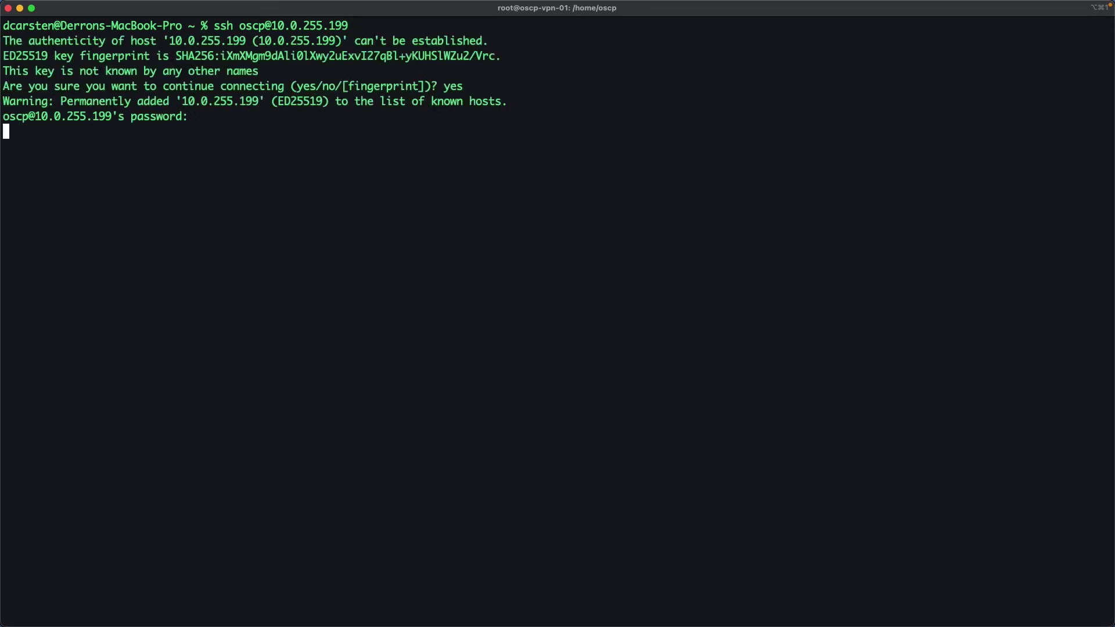
text(clear)
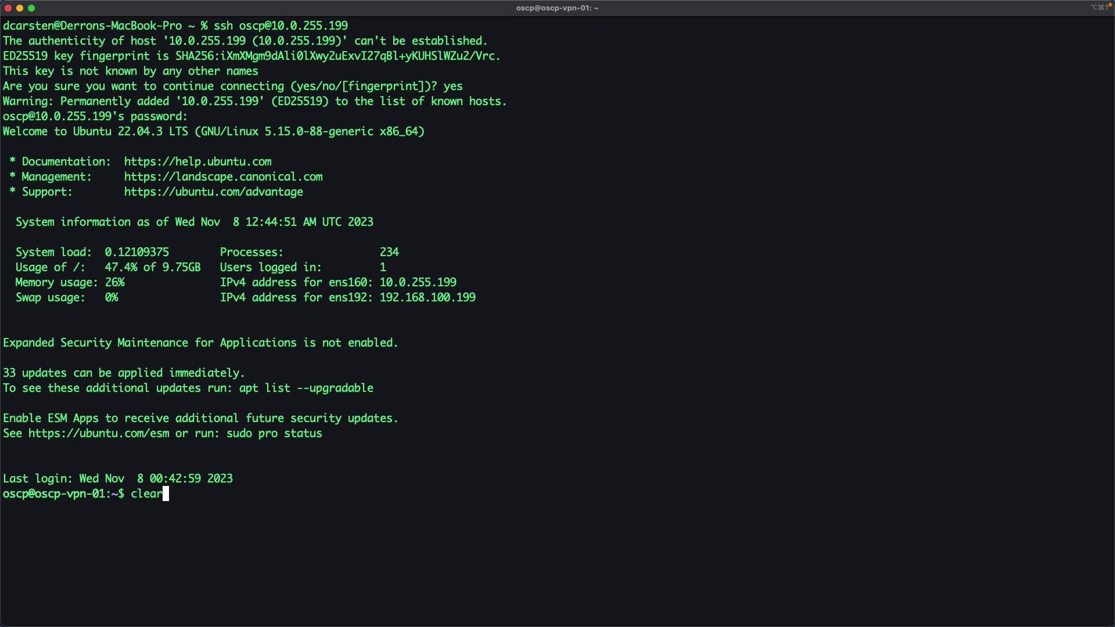
key(Return)
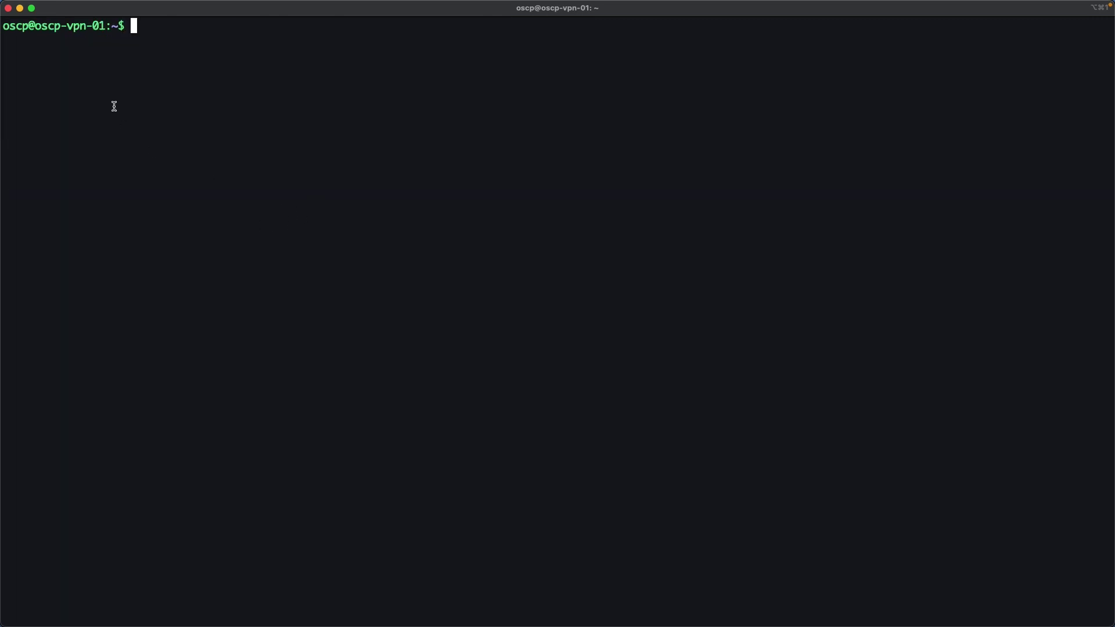
key(ctrl+Left)
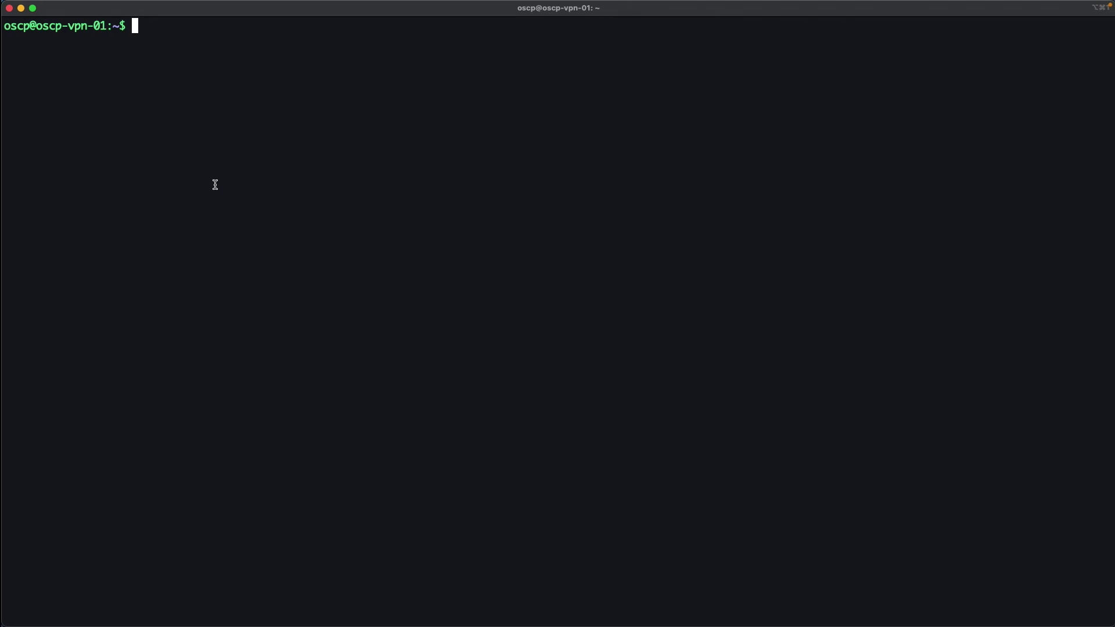
mouse_move(21, 8)
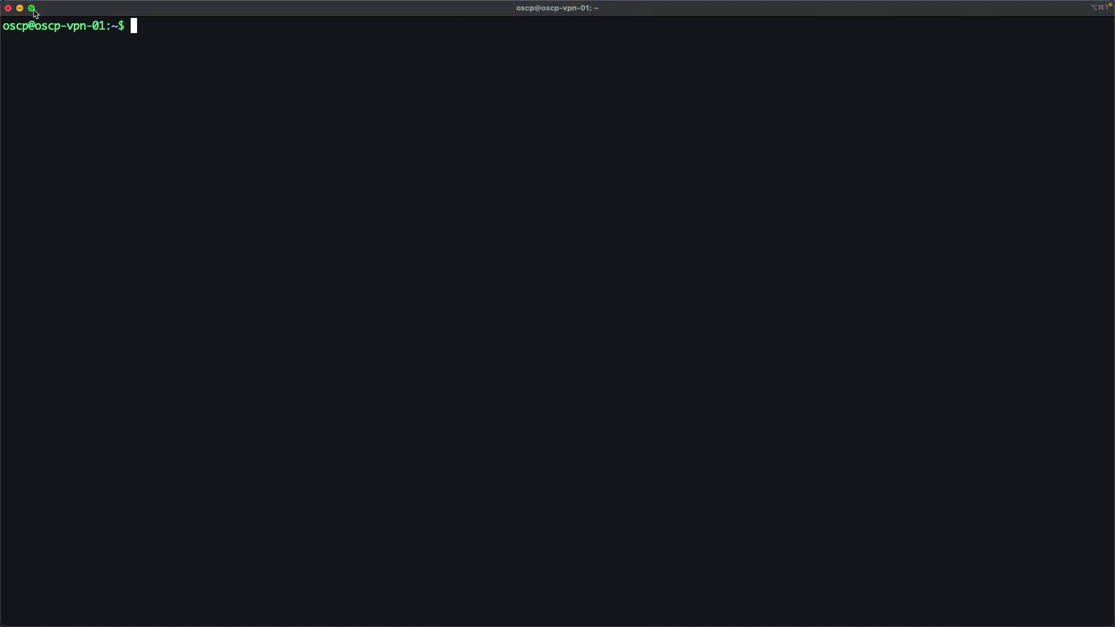
key(ctrl+Left)
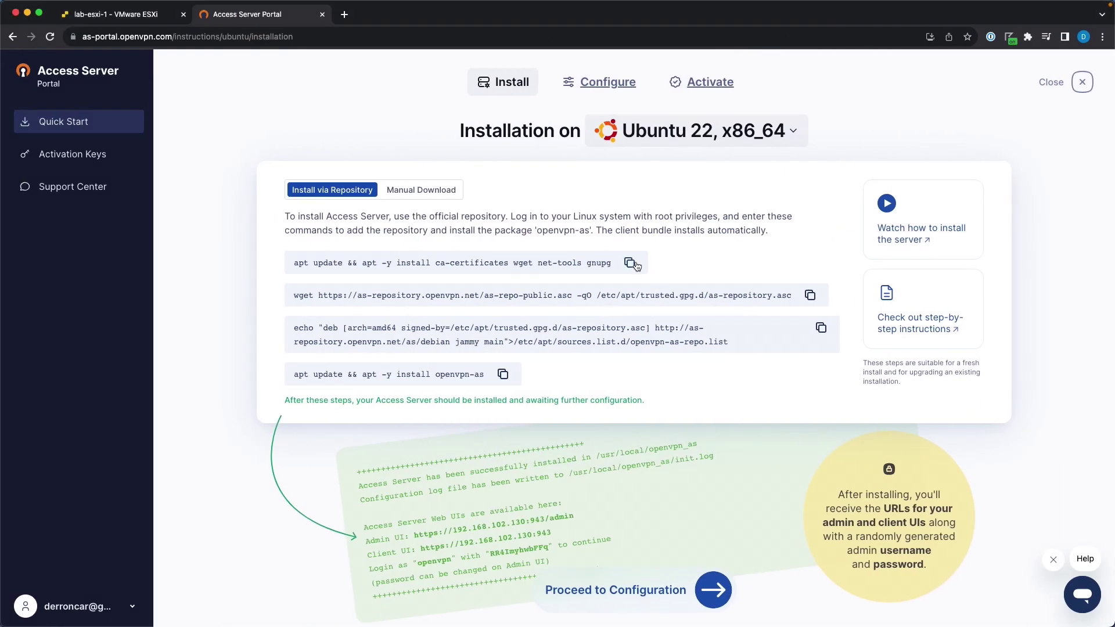
Abandon the first pasted apt command and open a root shell on the server with sudo su.
click(630, 264)
key(ctrl+Right)
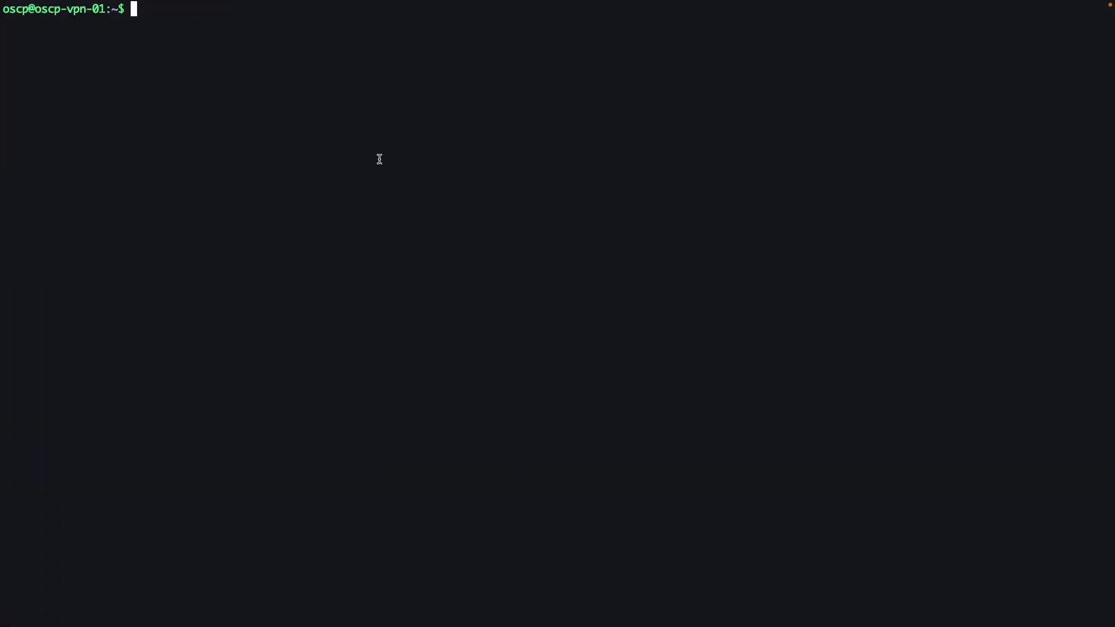
key(super+v)
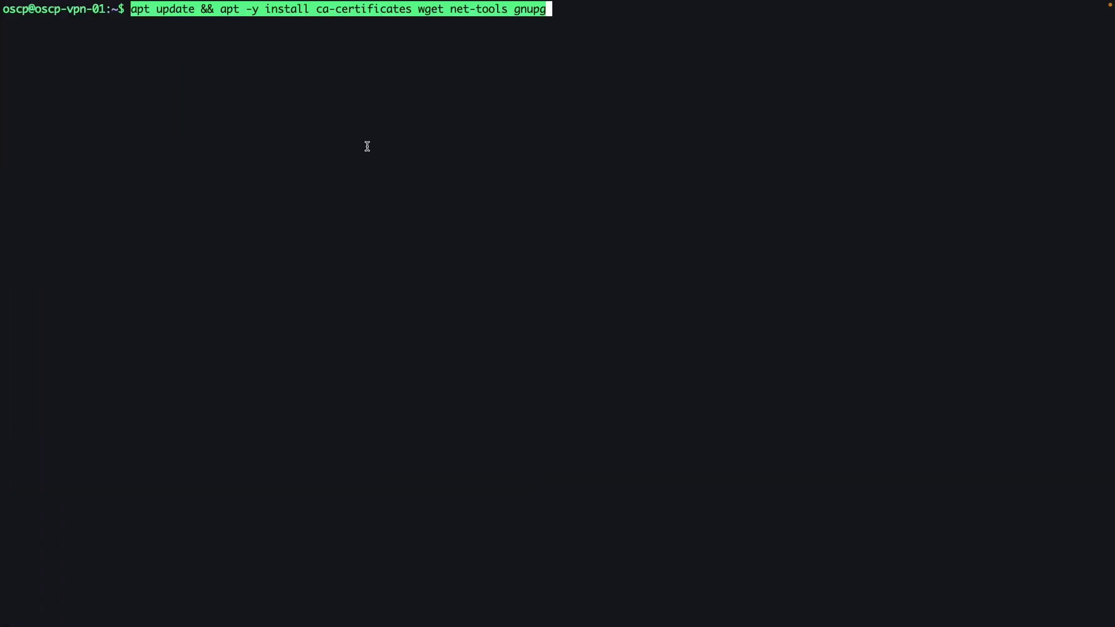
key(ctrl+c)
text(sudo su)
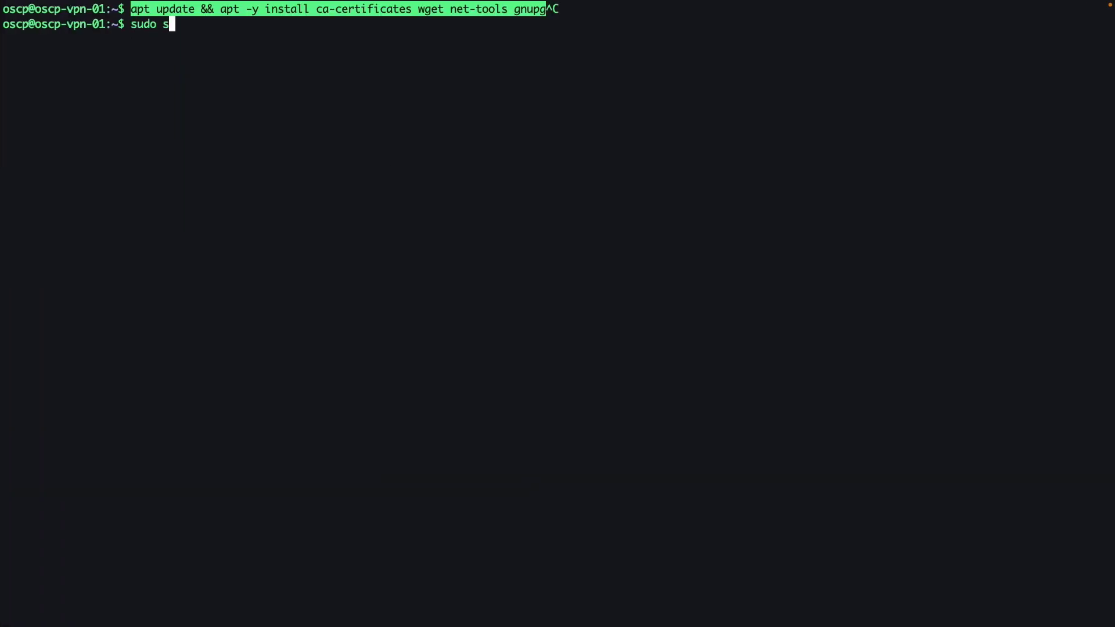
key(Return)
key(Return)
key(super+v)
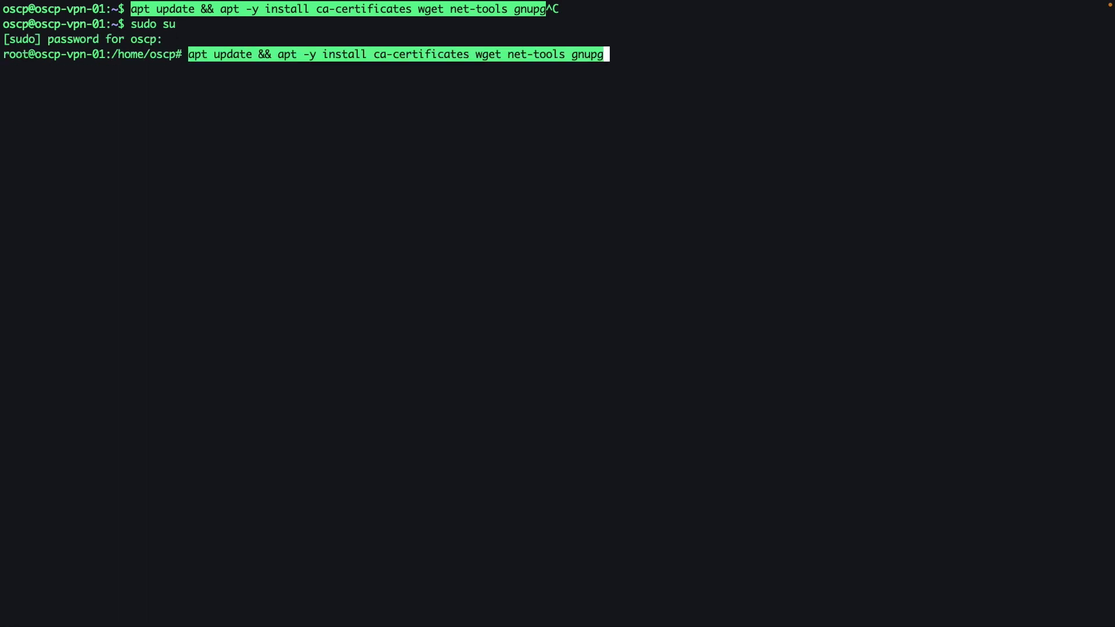
key(Return)
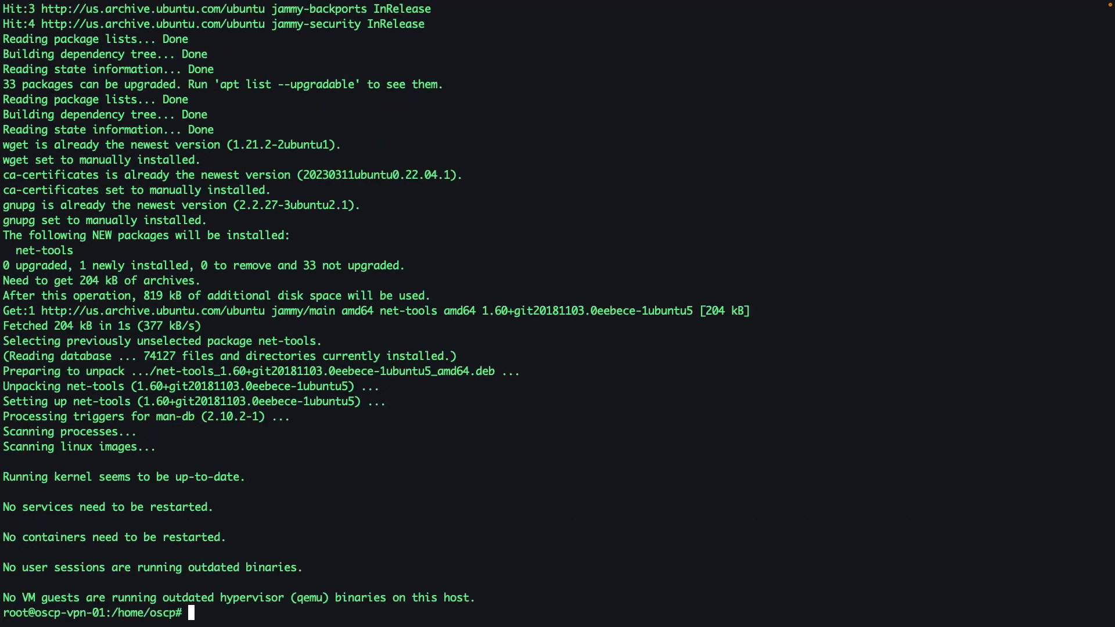
Copy the wget repository key command from the install page and run it on the server.
key(ctrl+Left)
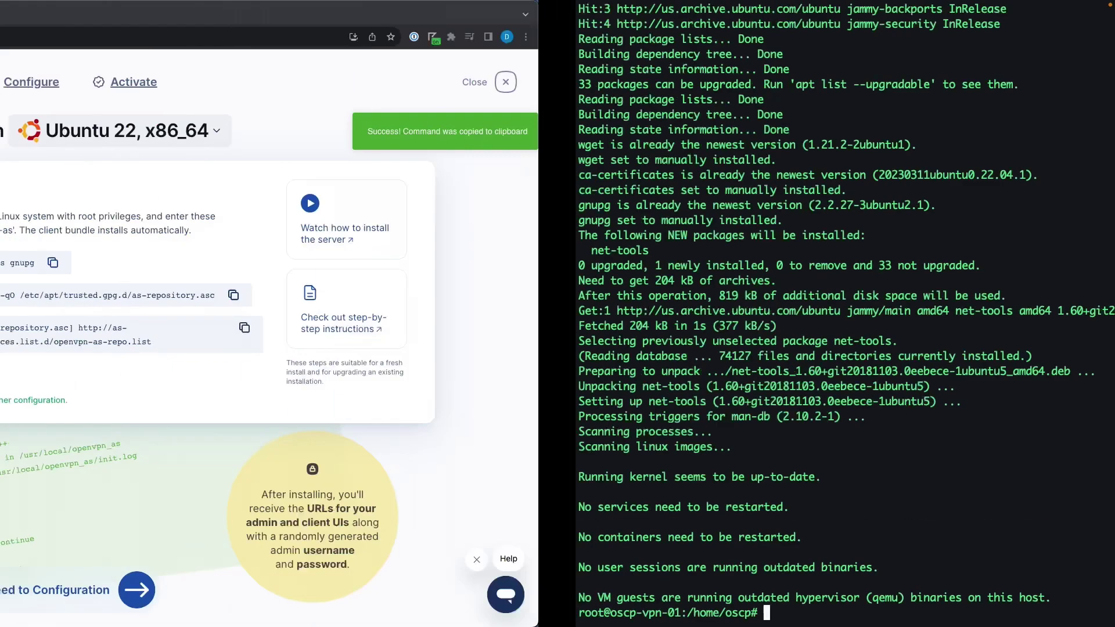
click(810, 295)
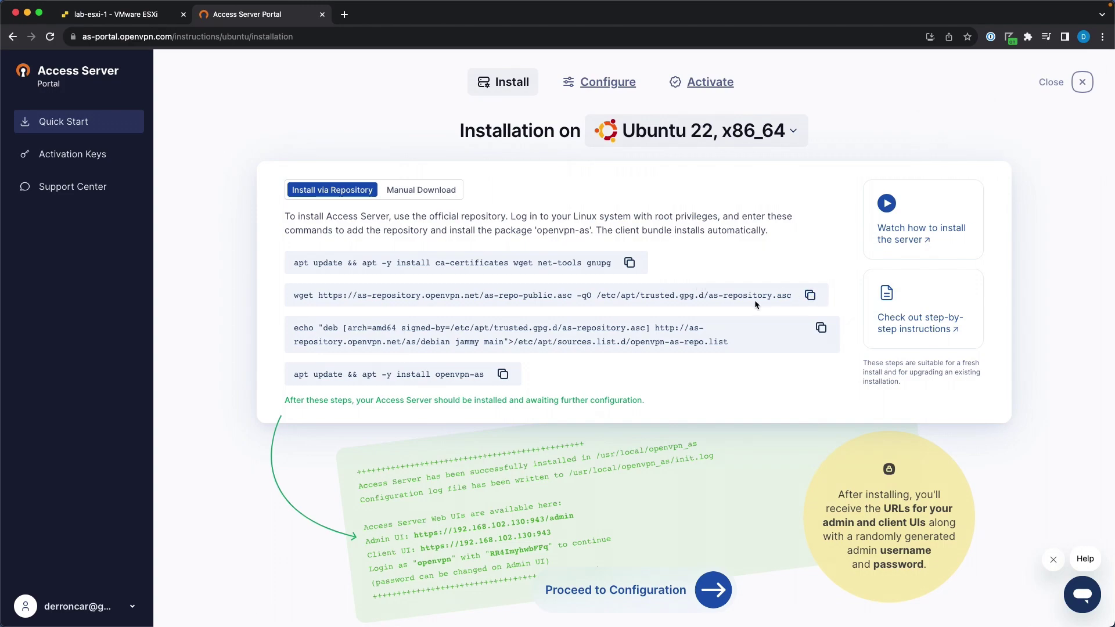
key(ctrl+Right)
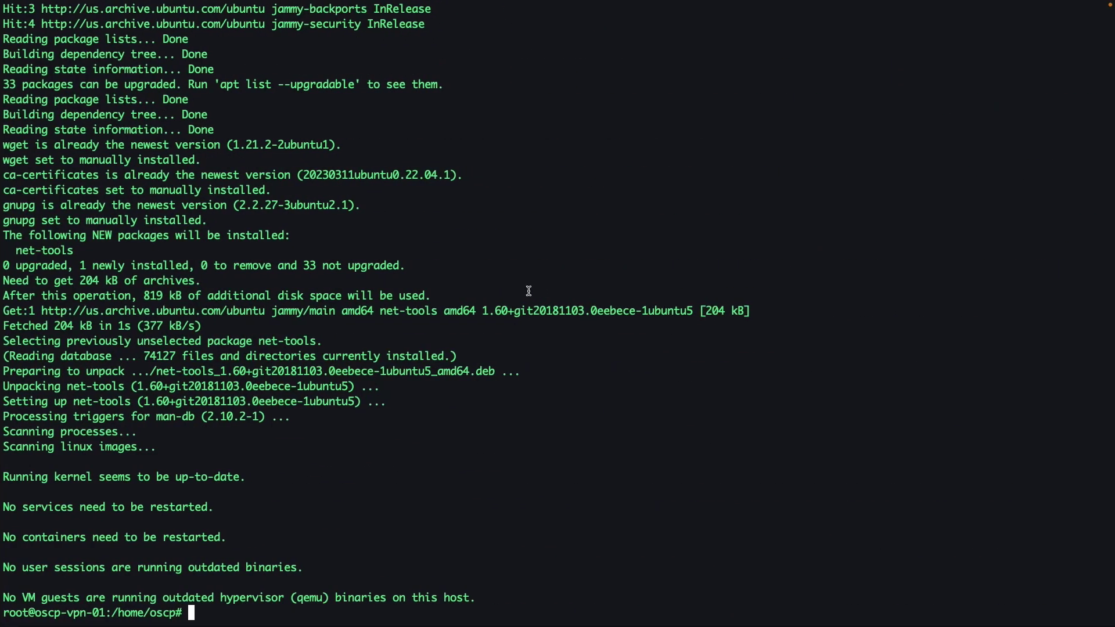
key(Return)
key(Return)
key(Return)
key(Return)
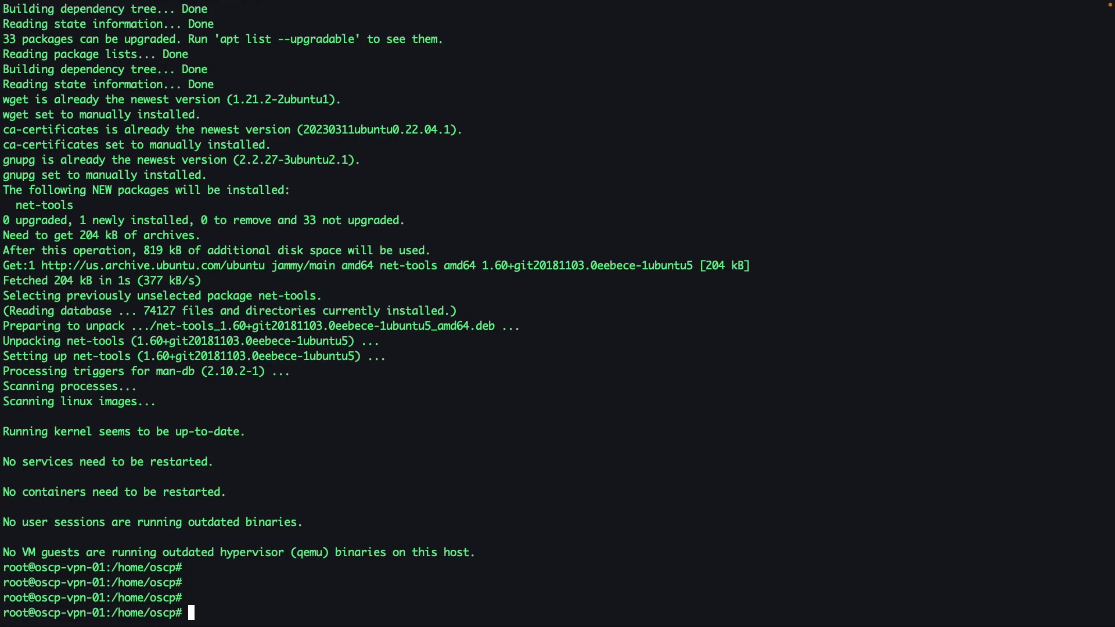
key(super+v)
key(Return)
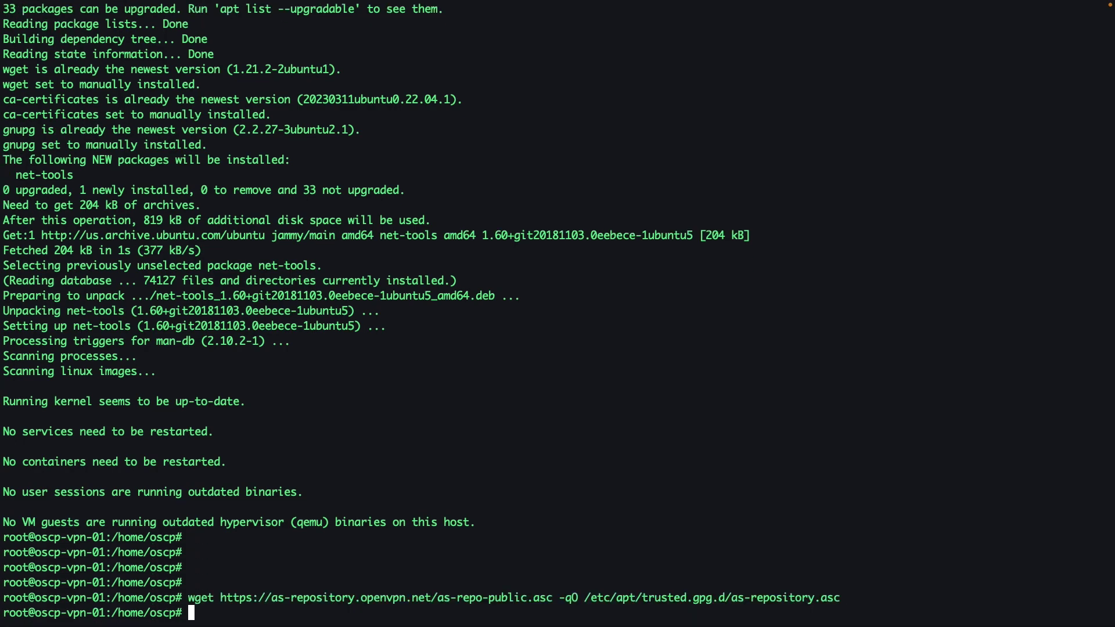
Copy the repository source-list echo command and run it on the server.
key(ctrl+Left)
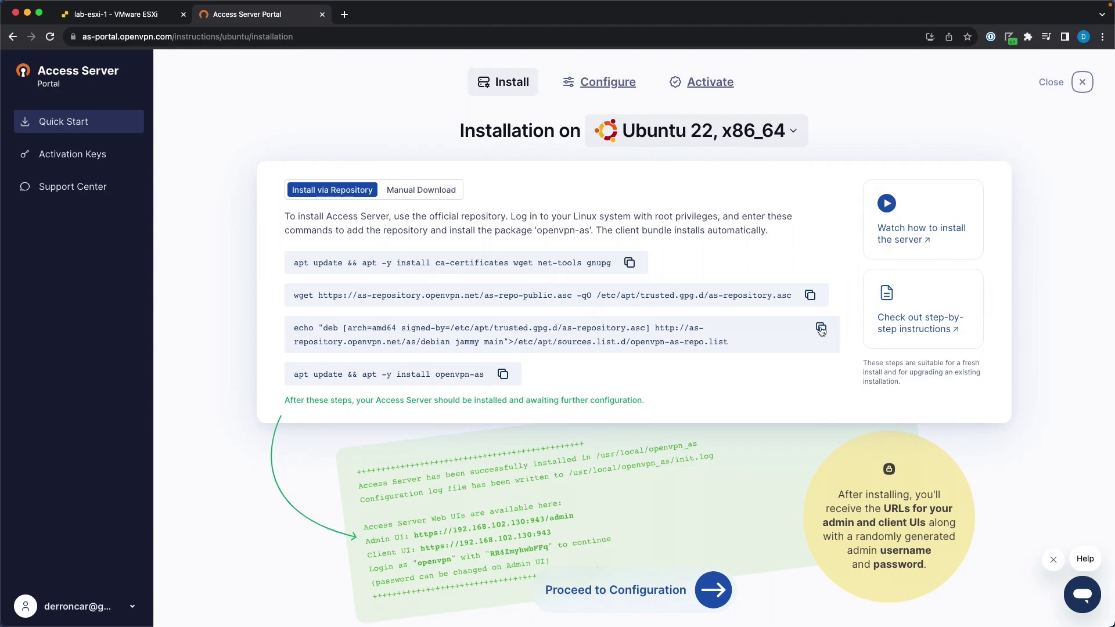
click(821, 329)
key(ctrl+Right)
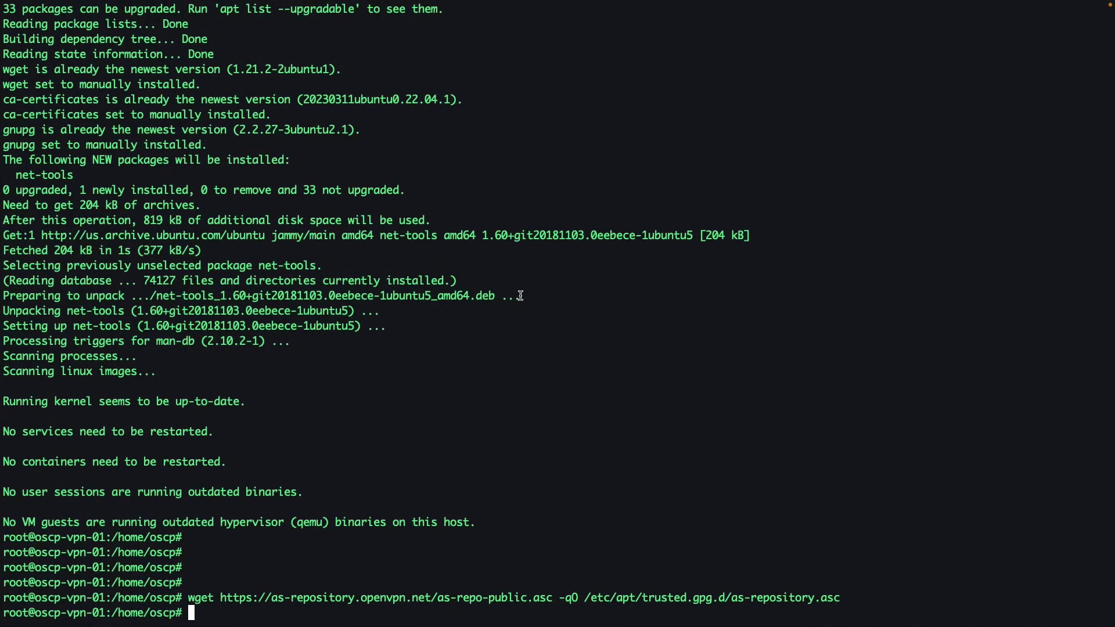
key(super+v)
key(Return)
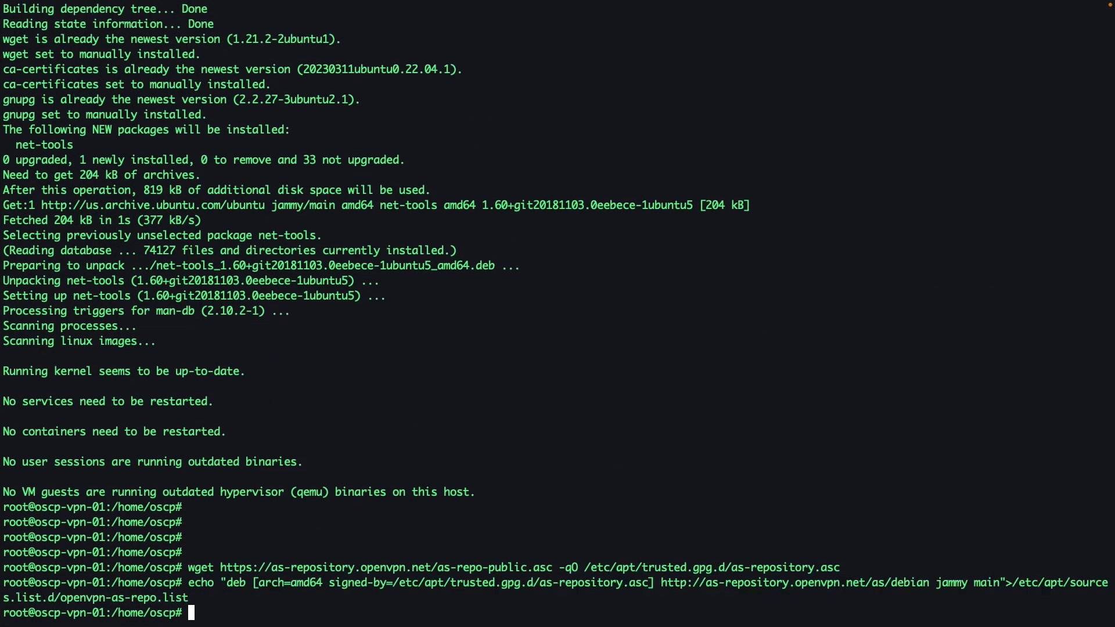
Copy the apt update and openvpn-as install command and run it on the server.
key(ctrl+Left)
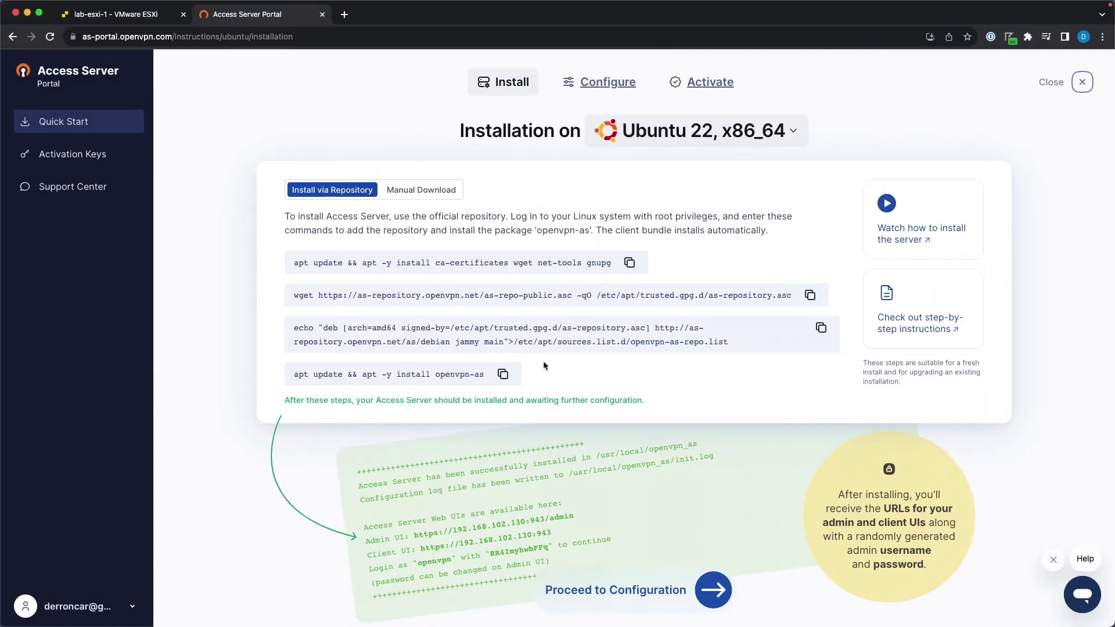
click(502, 375)
key(ctrl+Right)
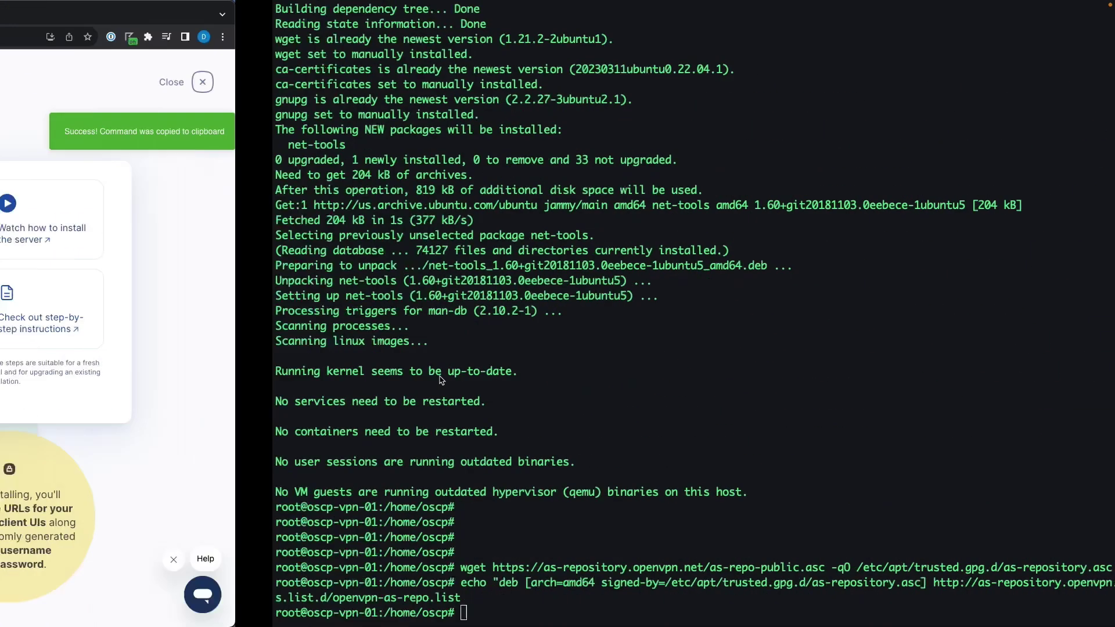
key(super+v)
key(Return)
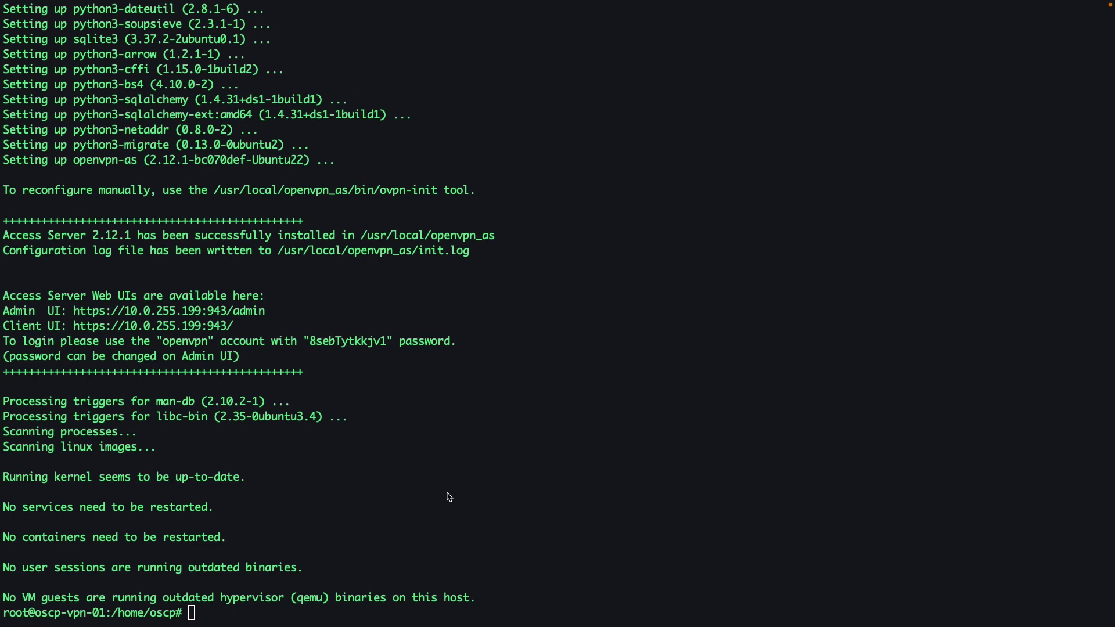
Highlight the Admin UI and Client UI addresses and the generated admin password in the install output.
click(451, 494)
double_click(81, 310)
triple_click(81, 309)
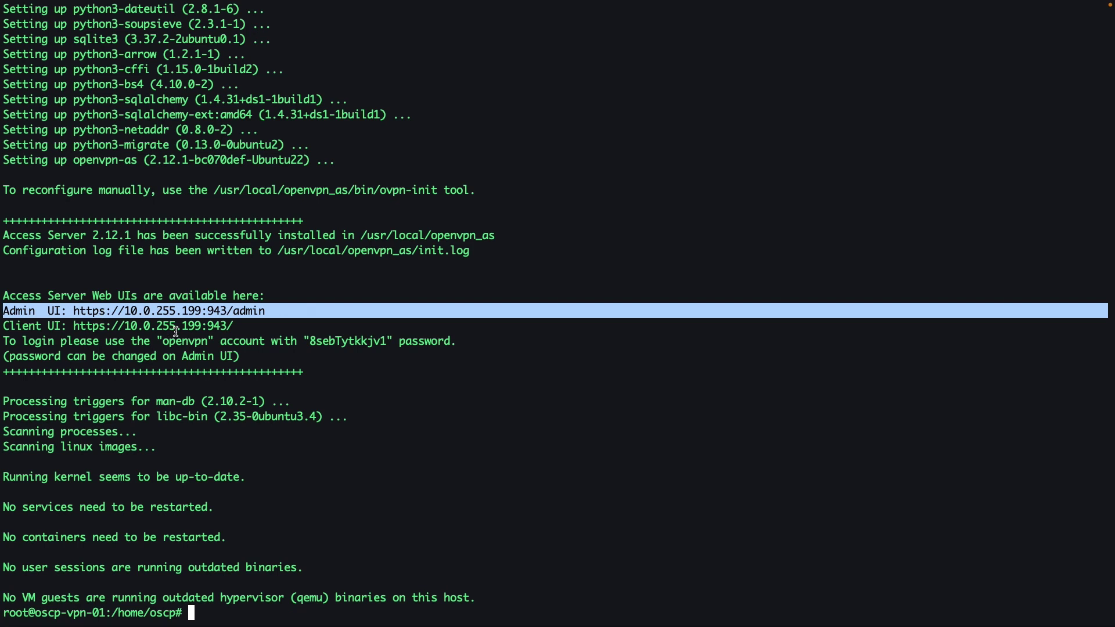
triple_click(84, 325)
click(83, 325)
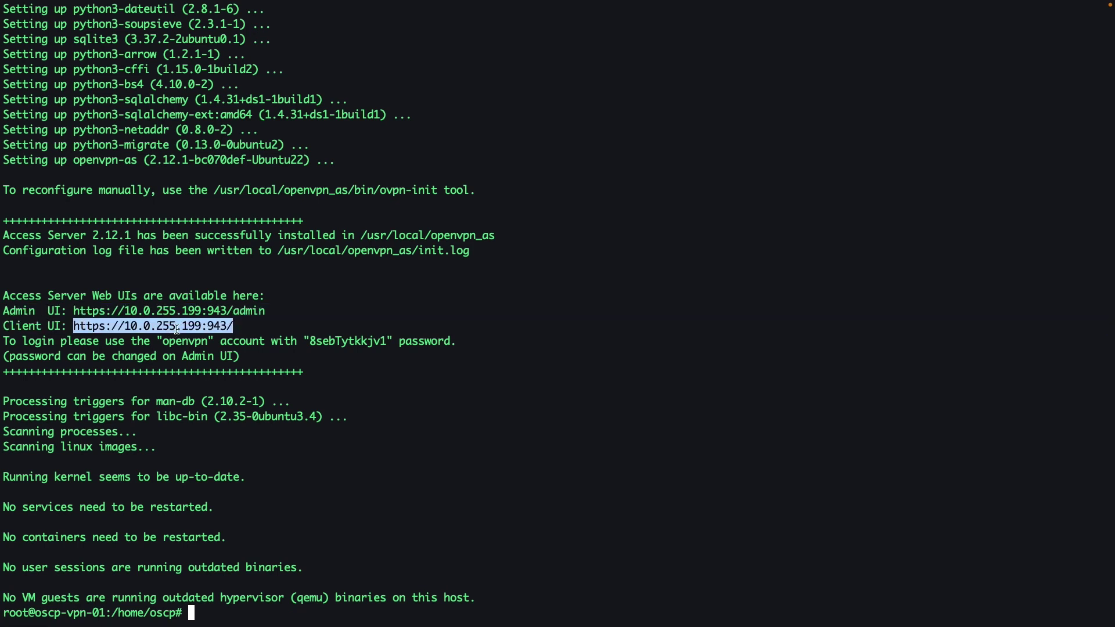
double_click(349, 342)
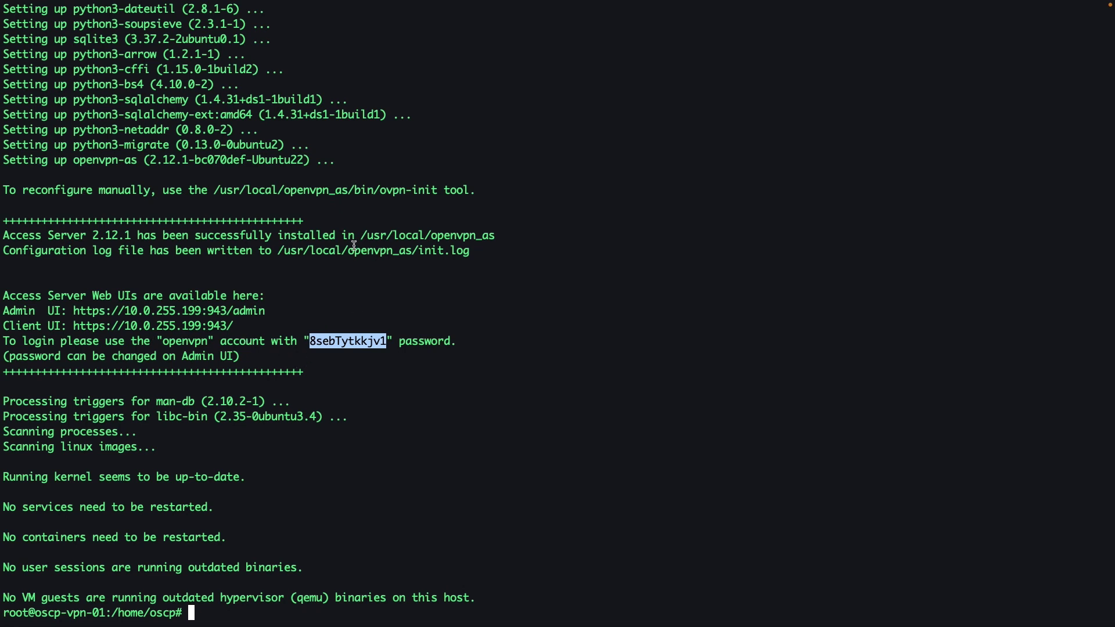
drag(188, 190, 477, 192)
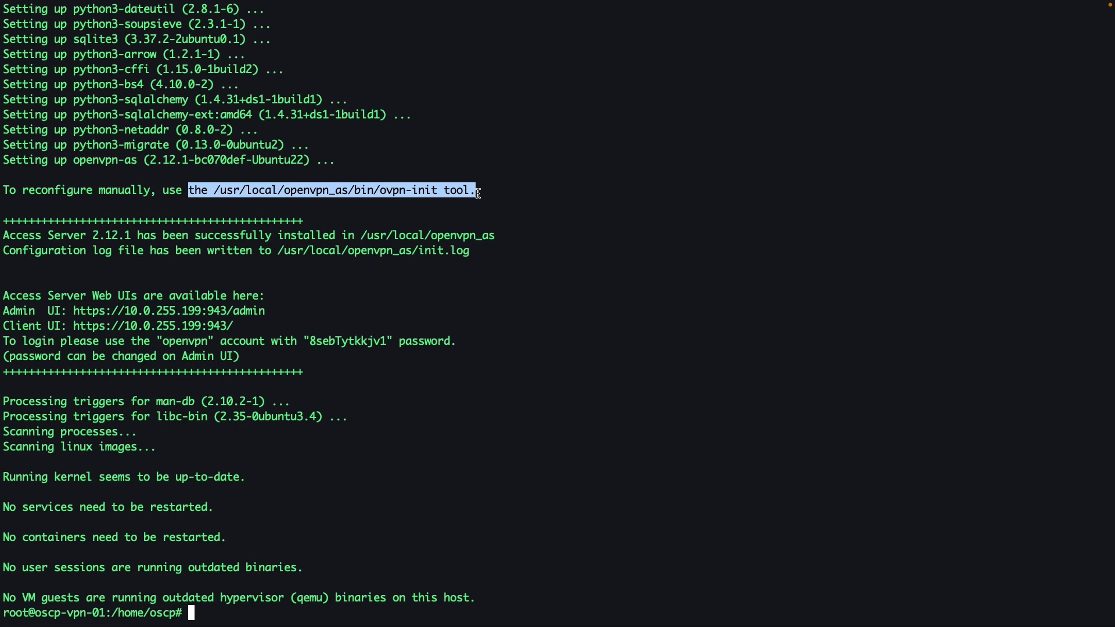
double_click(361, 342)
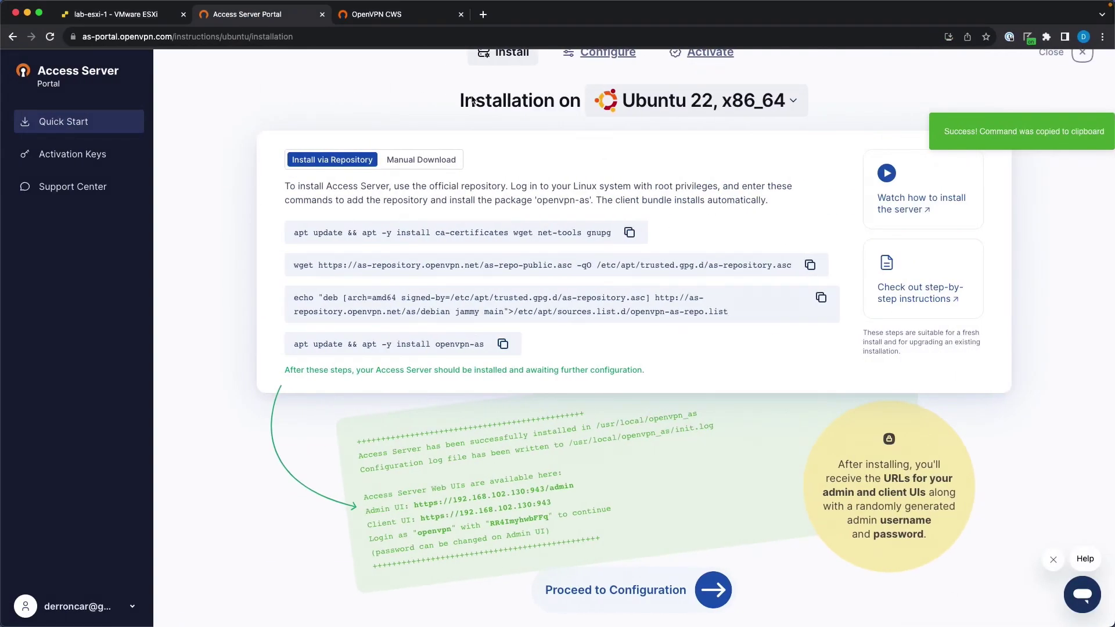
Open a new Chrome tab, start typing 10.0.255, then switch to the browser space.
click(482, 14)
text(10.0.255)
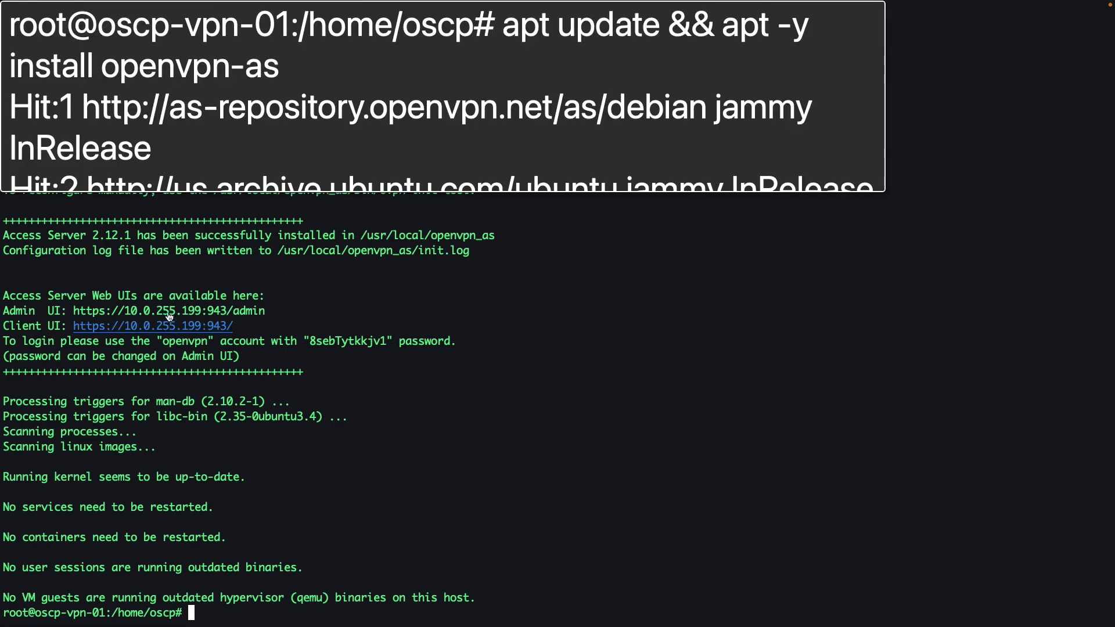
click(488, 373)
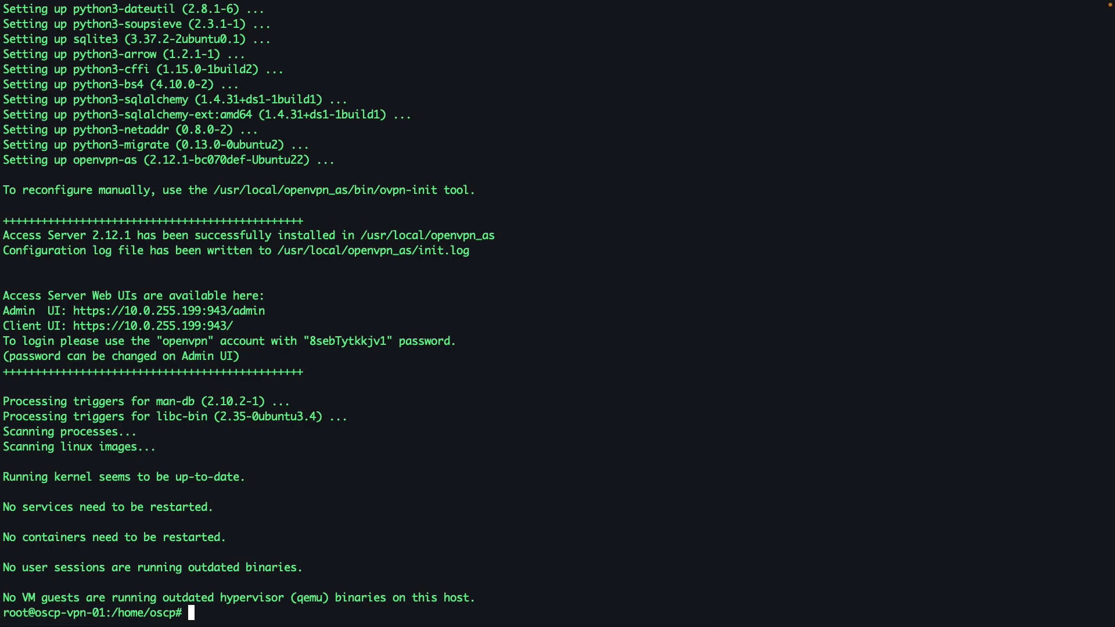
key(ctrl+Left)
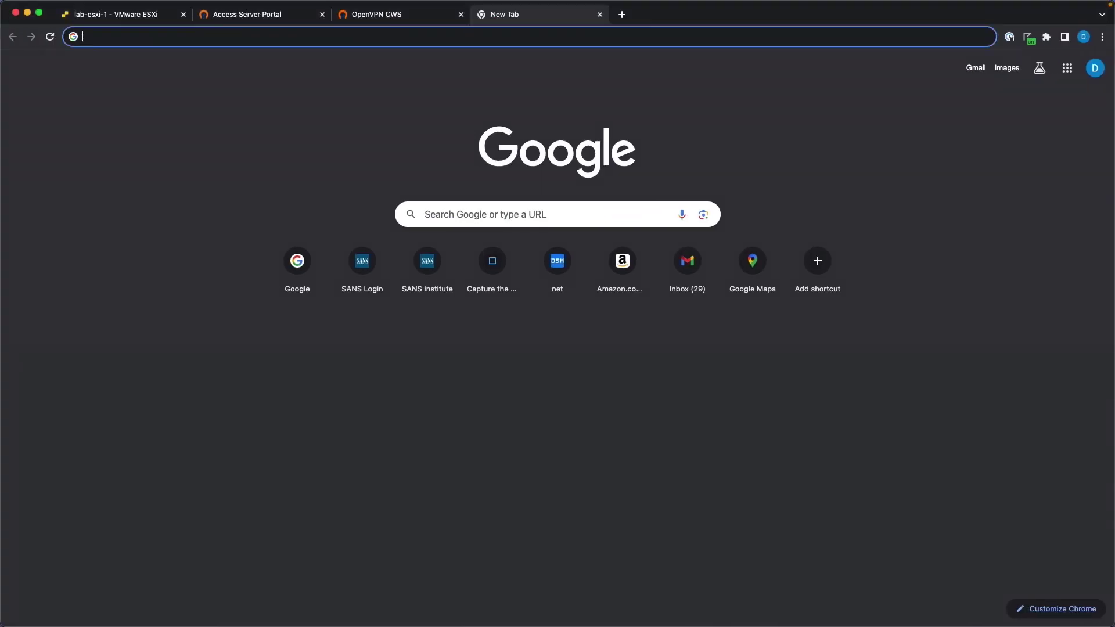
Proceed past the certificate warning to the 10.0.255.199 admin page and close the empty tab.
drag(915, 2, 553, 30)
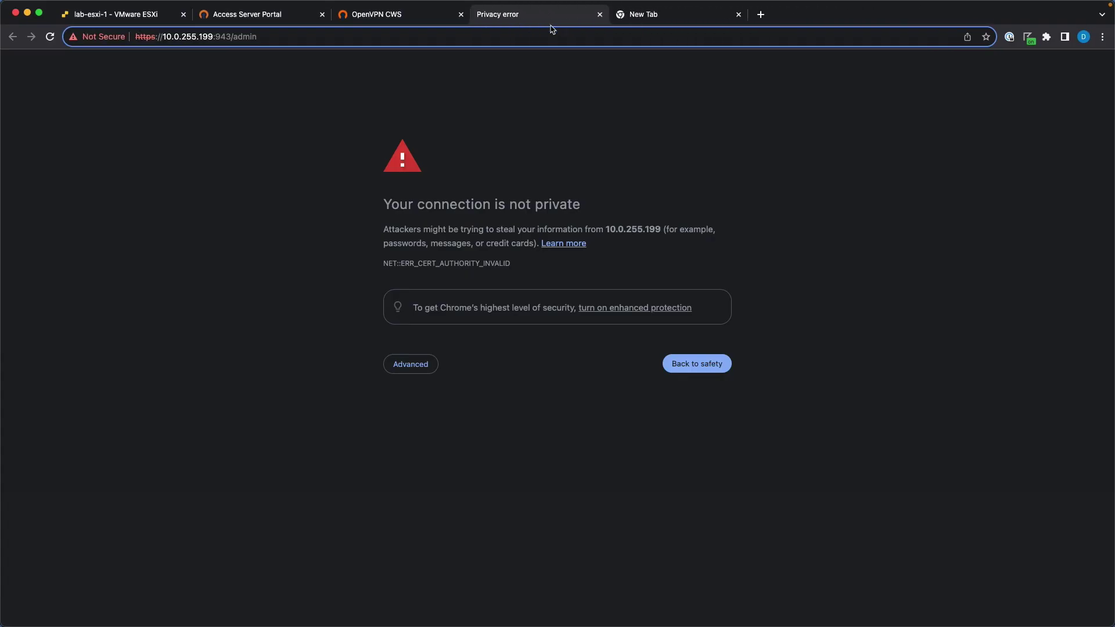
click(416, 370)
click(465, 454)
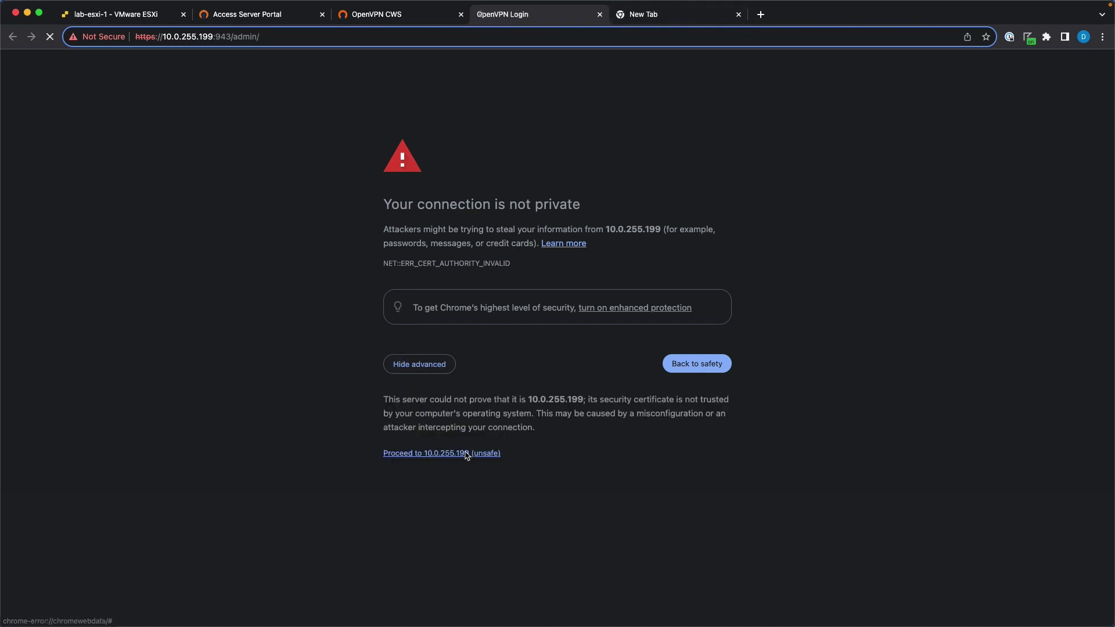
click(738, 14)
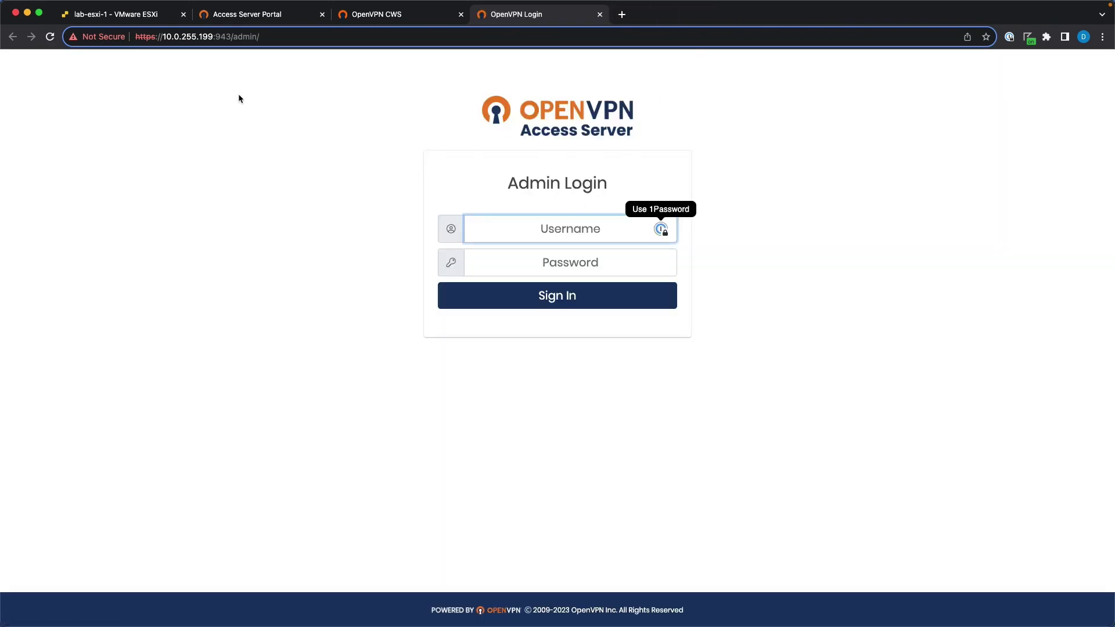
click(238, 37)
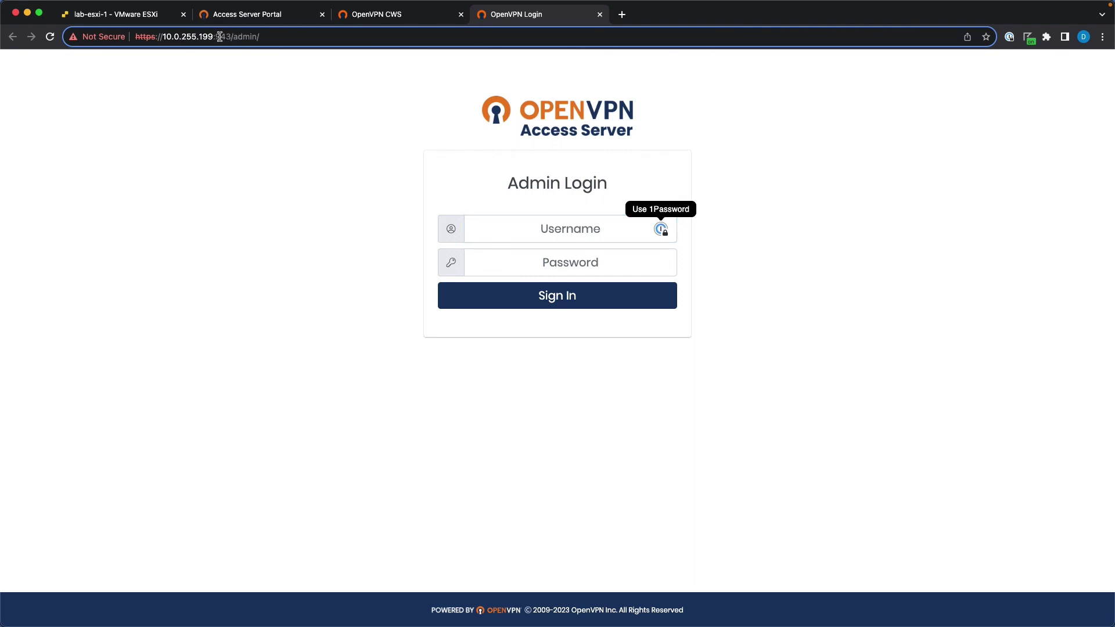
drag(217, 37, 266, 37)
Enter the admin username openvpn and paste the saved admin password.
click(571, 238)
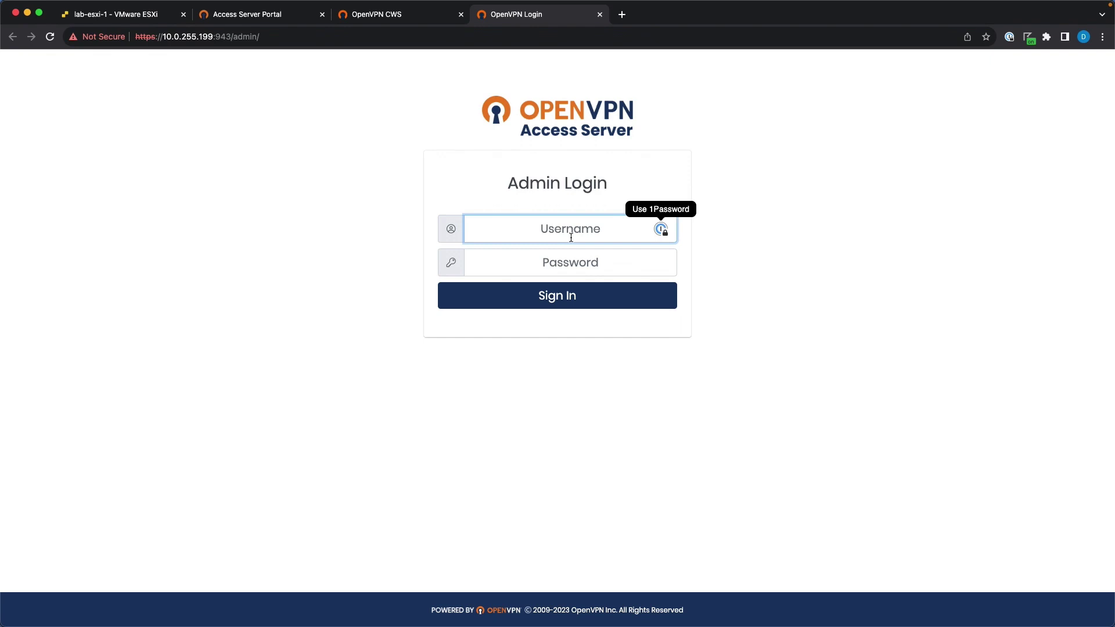
text(openvpn)
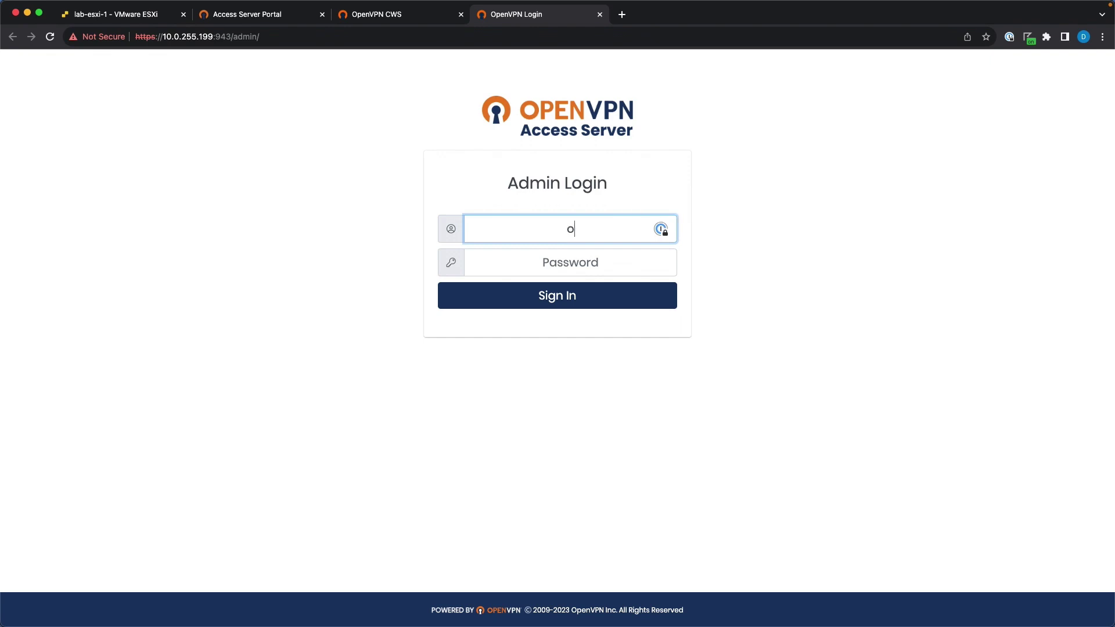
click(586, 266)
key(super+v)
Submit the login, agree to the EULA, note 2 VPN connections allowed, and expand User Management.
key(Return)
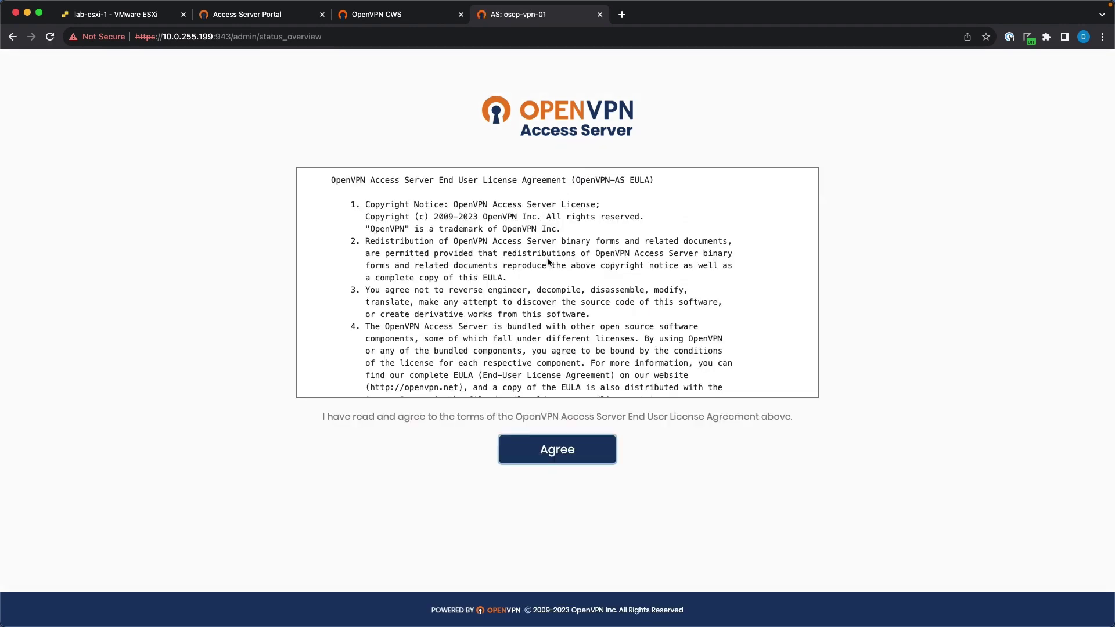
click(565, 455)
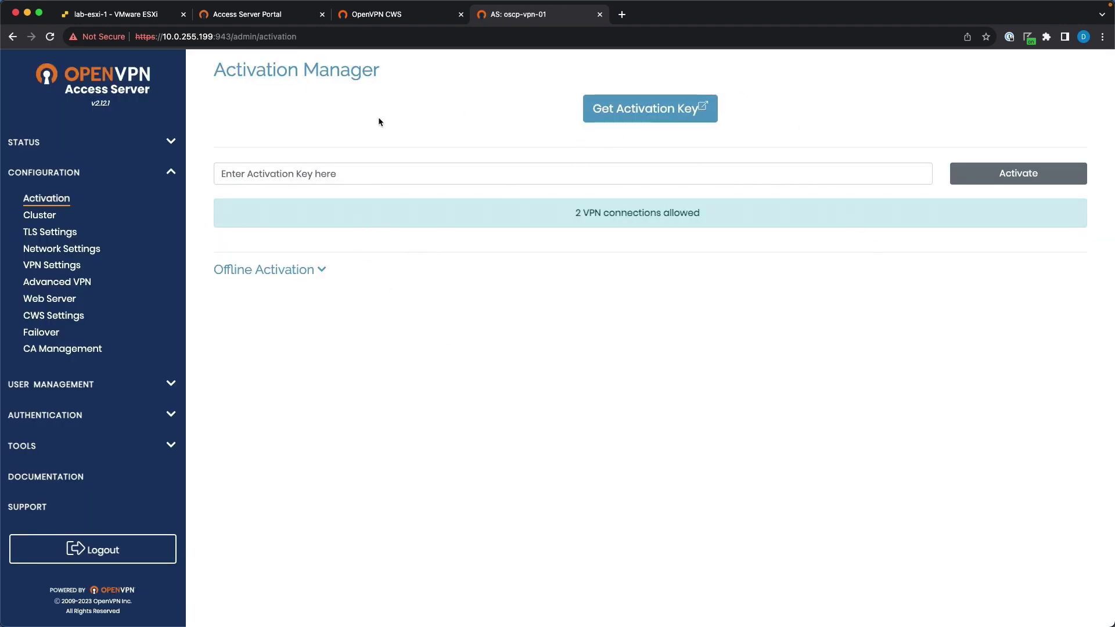
triple_click(609, 213)
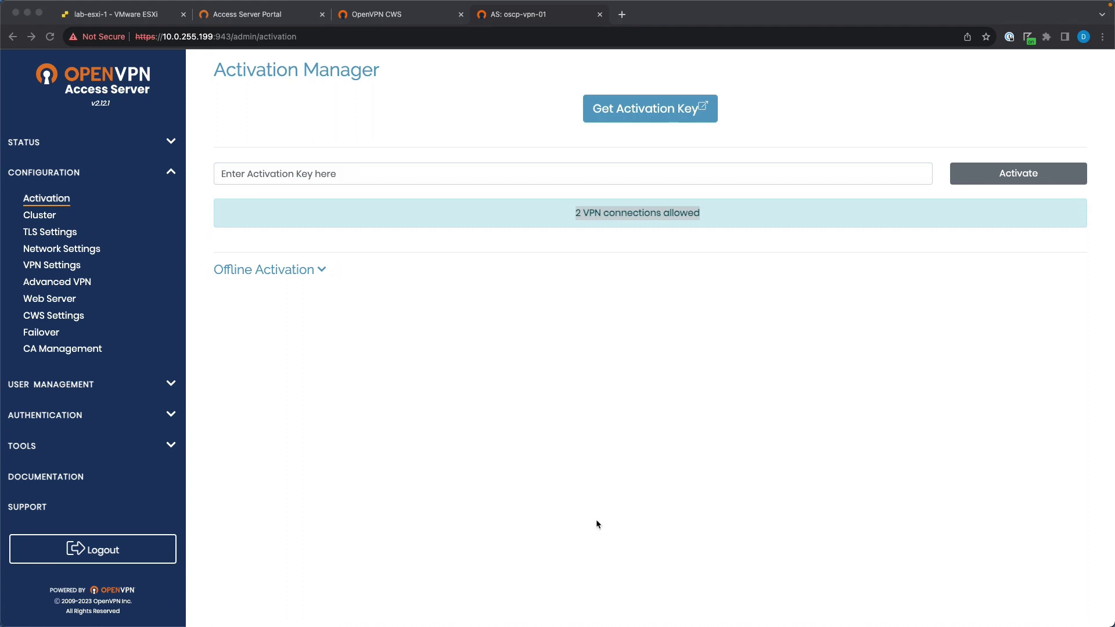
click(94, 383)
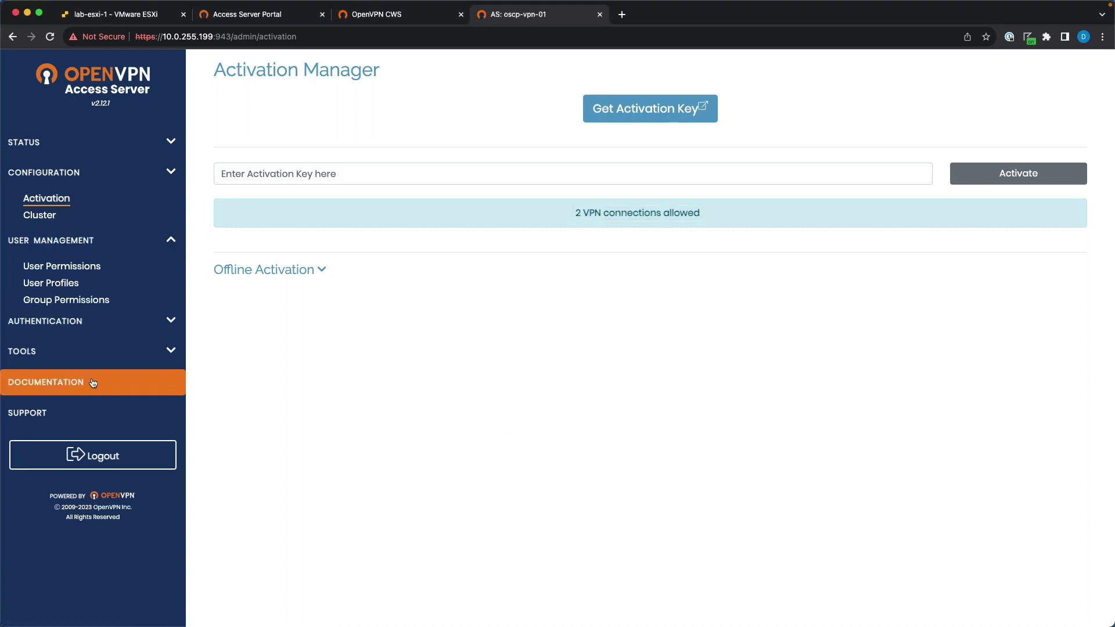
Add a new user 'oscp' on User Permissions, save it, and update the running server.
click(61, 229)
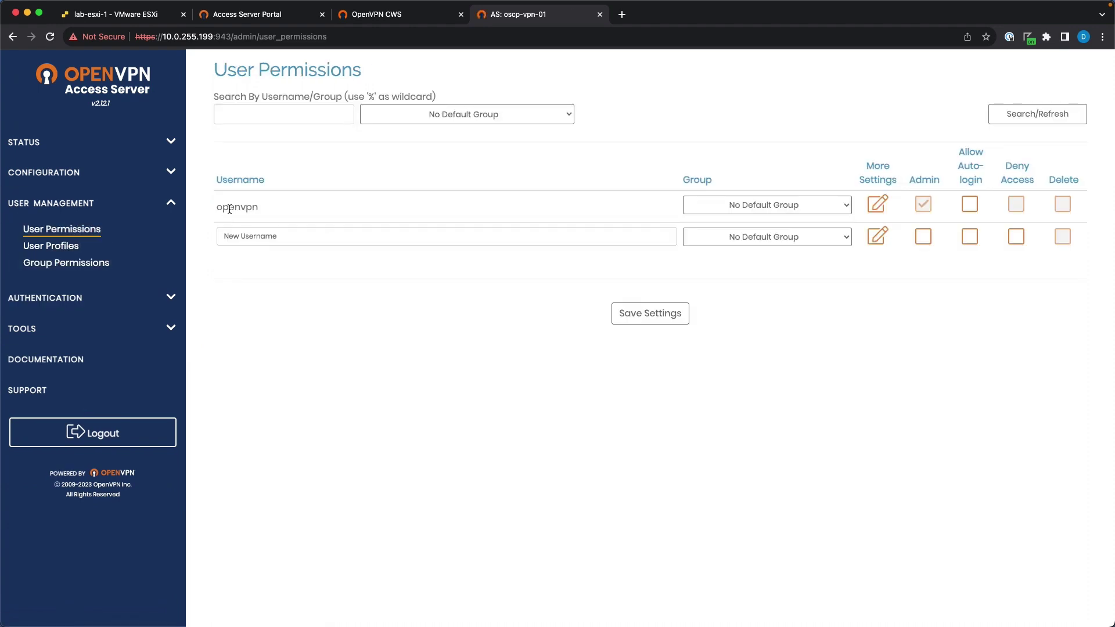
double_click(229, 209)
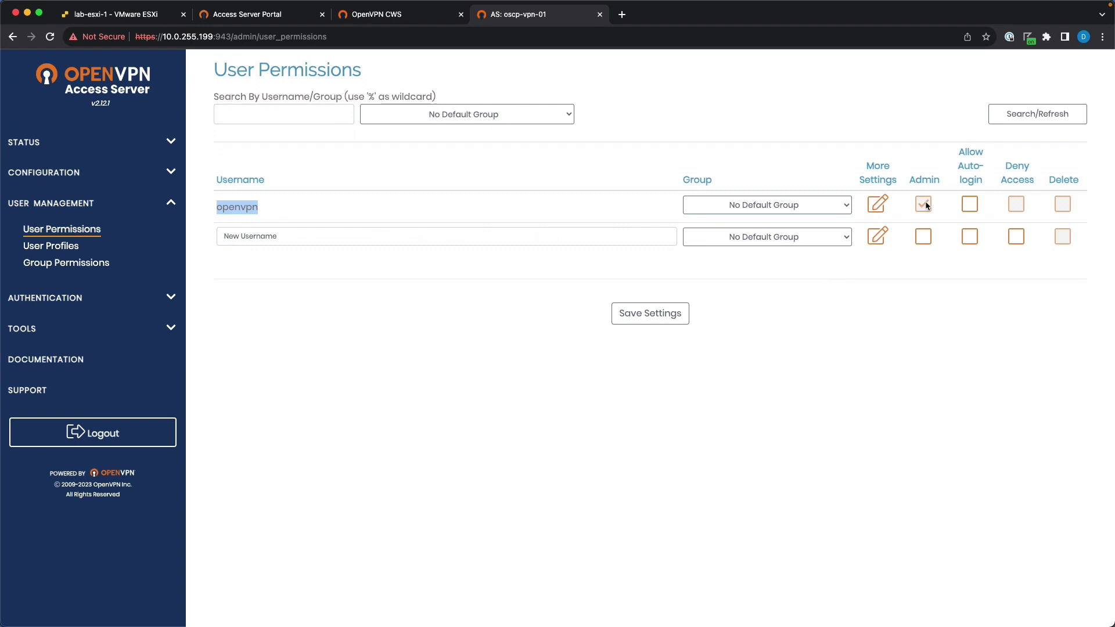
click(831, 357)
click(291, 236)
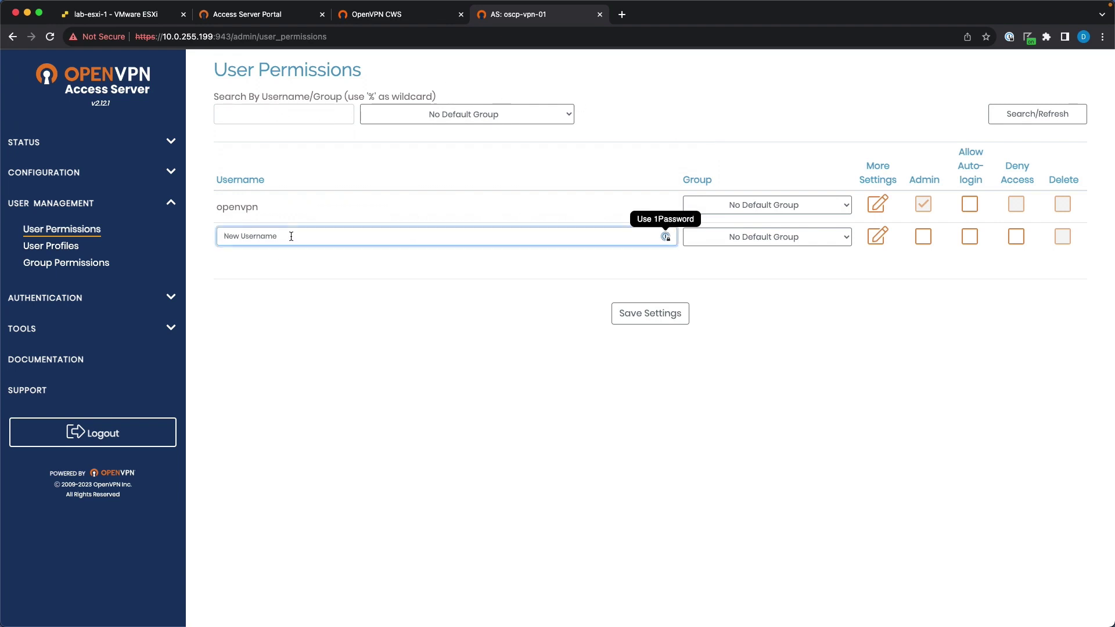
text(oscp)
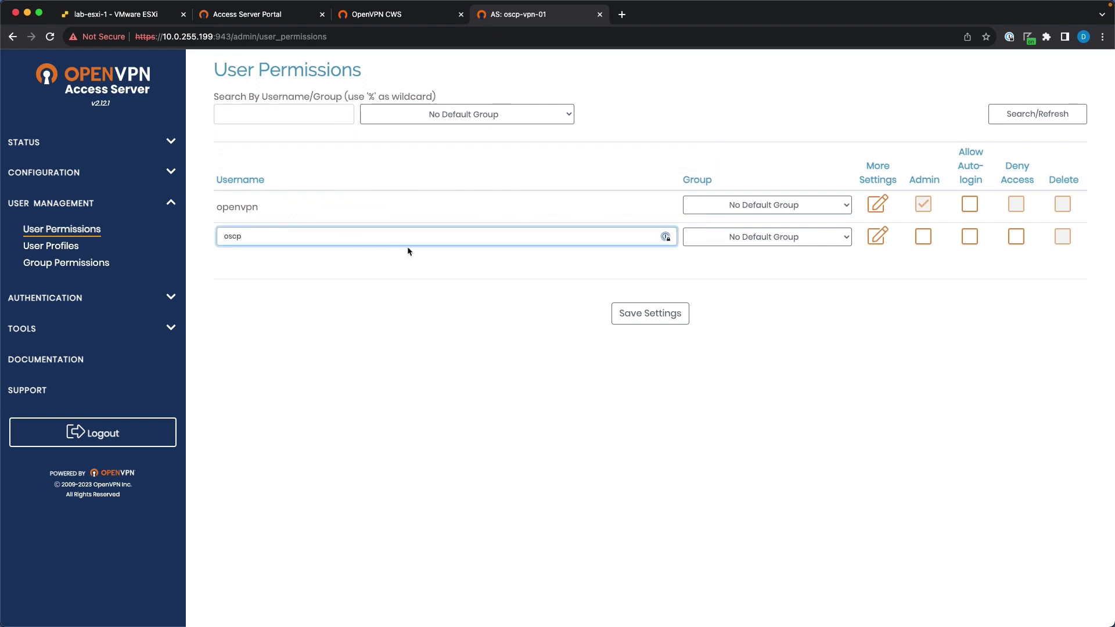
key(Tab)
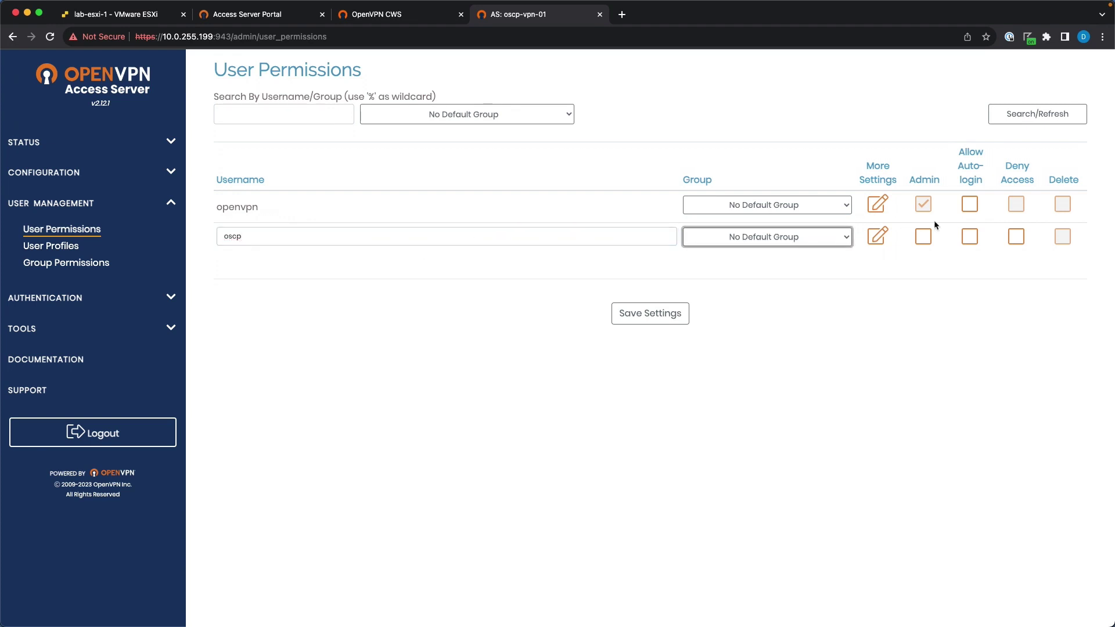
click(653, 317)
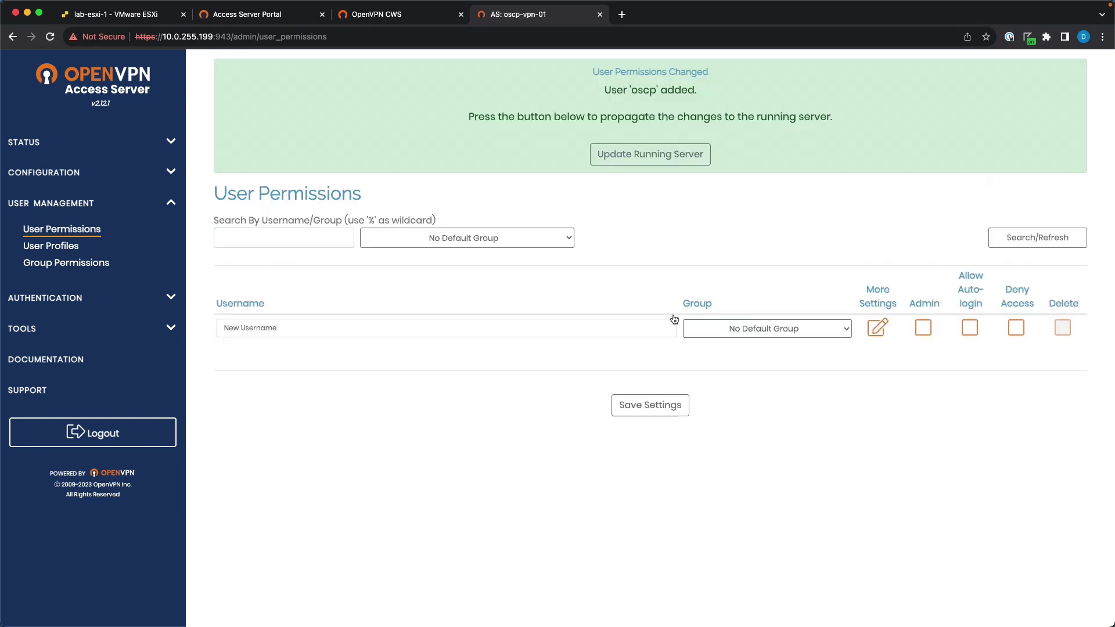
click(660, 162)
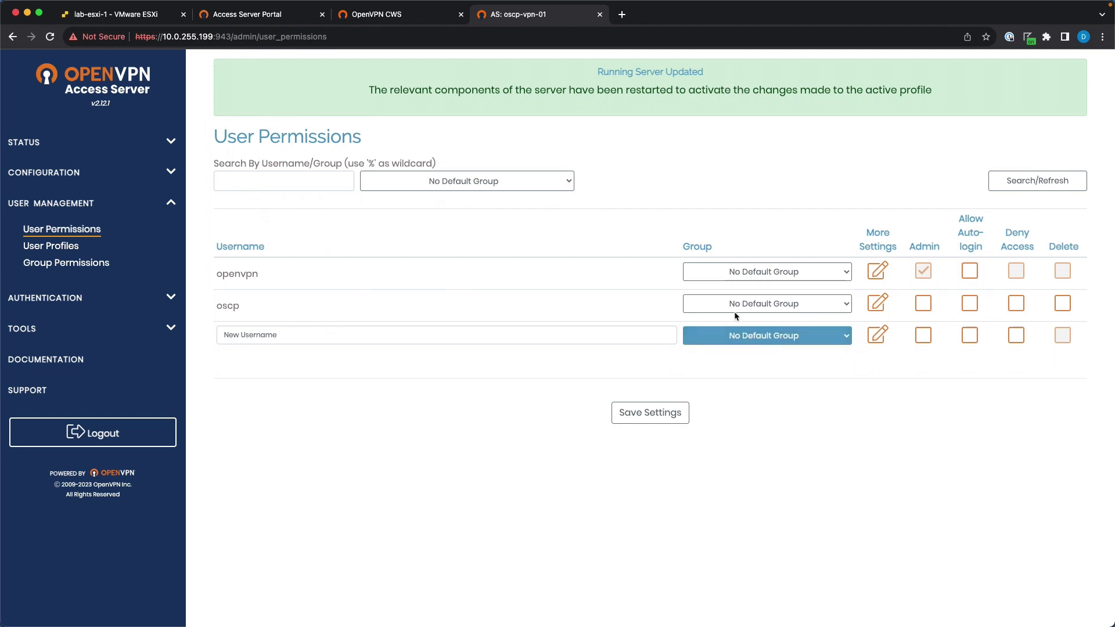
In oscp's More Settings, enter a local password for the user.
click(879, 303)
scroll(640, 451, down, 1)
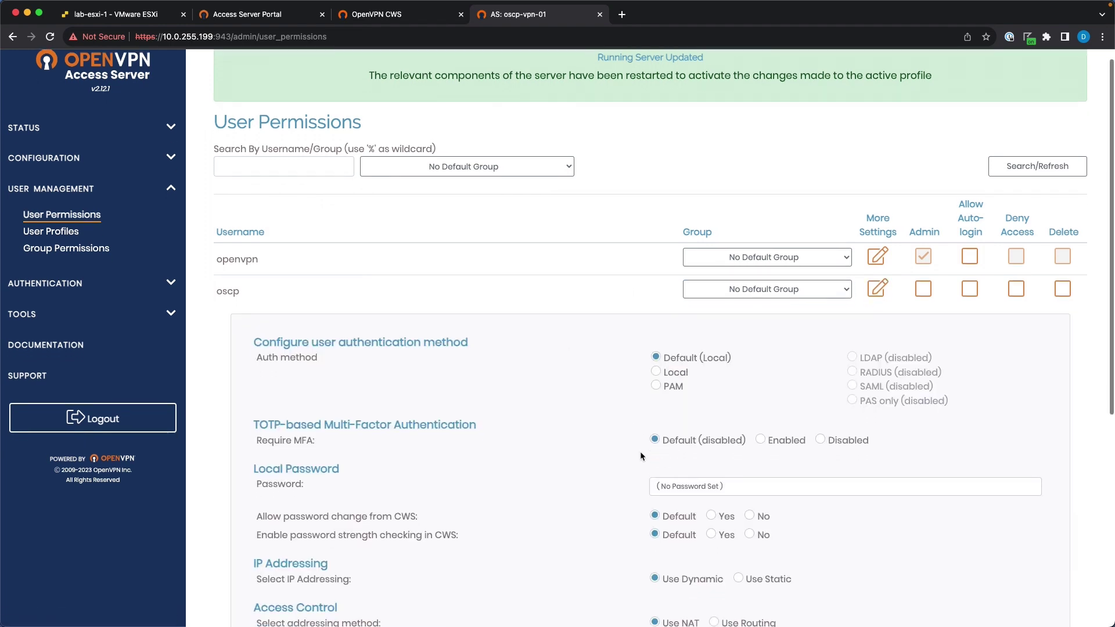
click(688, 462)
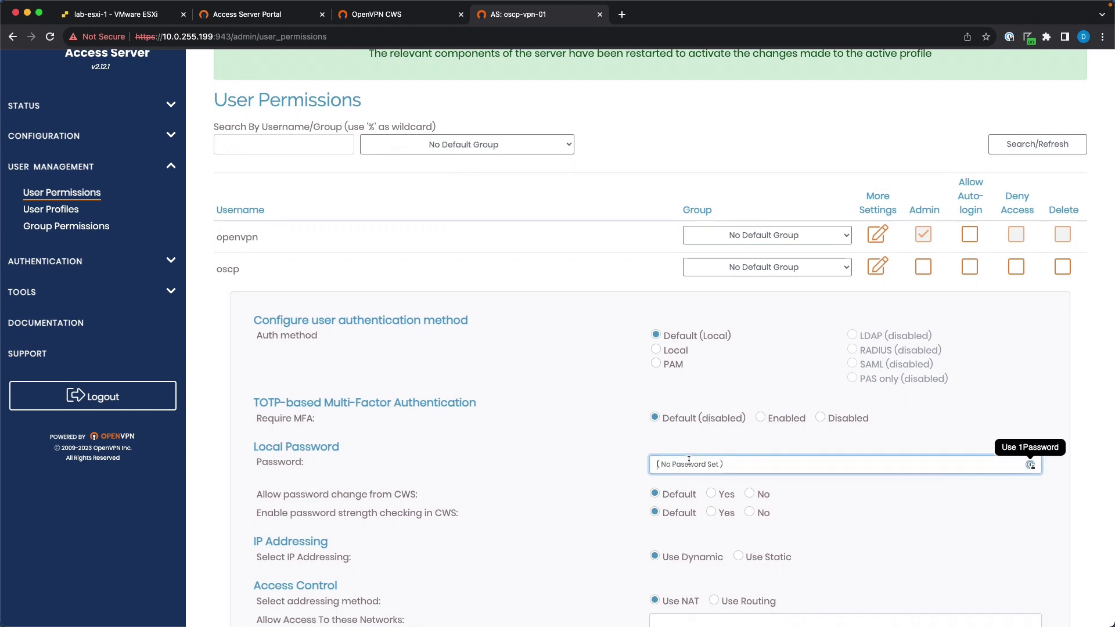
scroll(689, 460, down, 1)
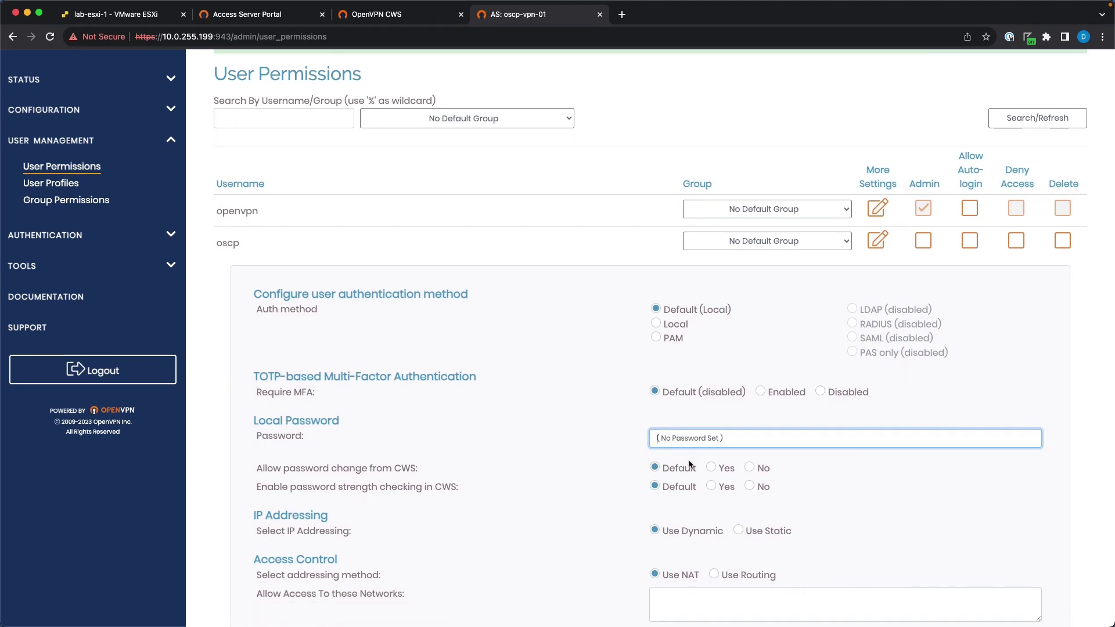
text(•••)
scroll(695, 309, down, 2)
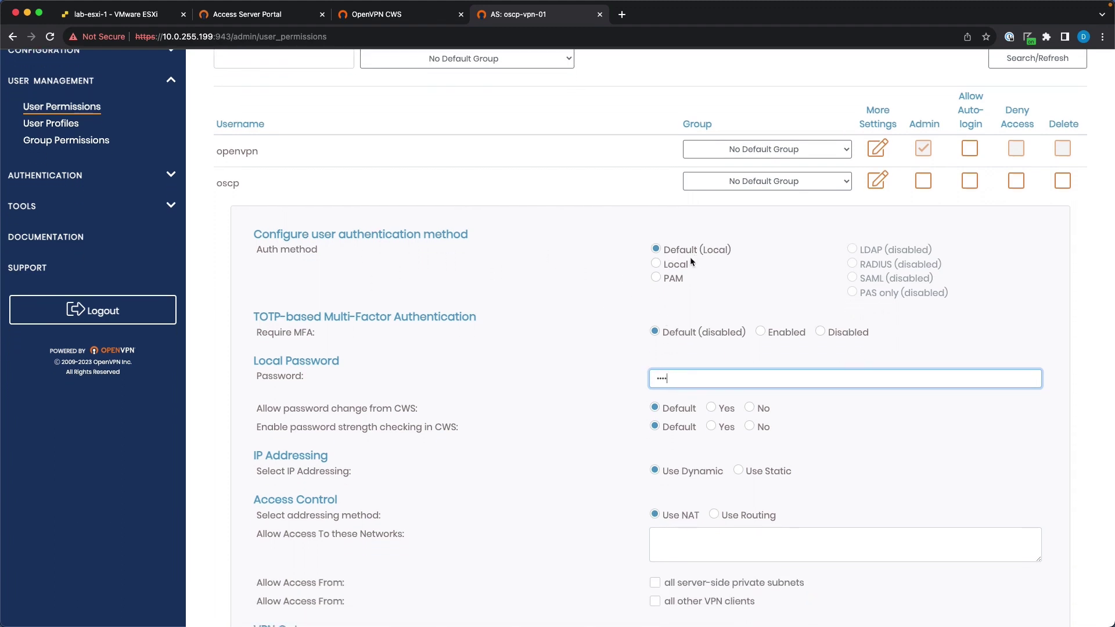
scroll(691, 260, down, 5)
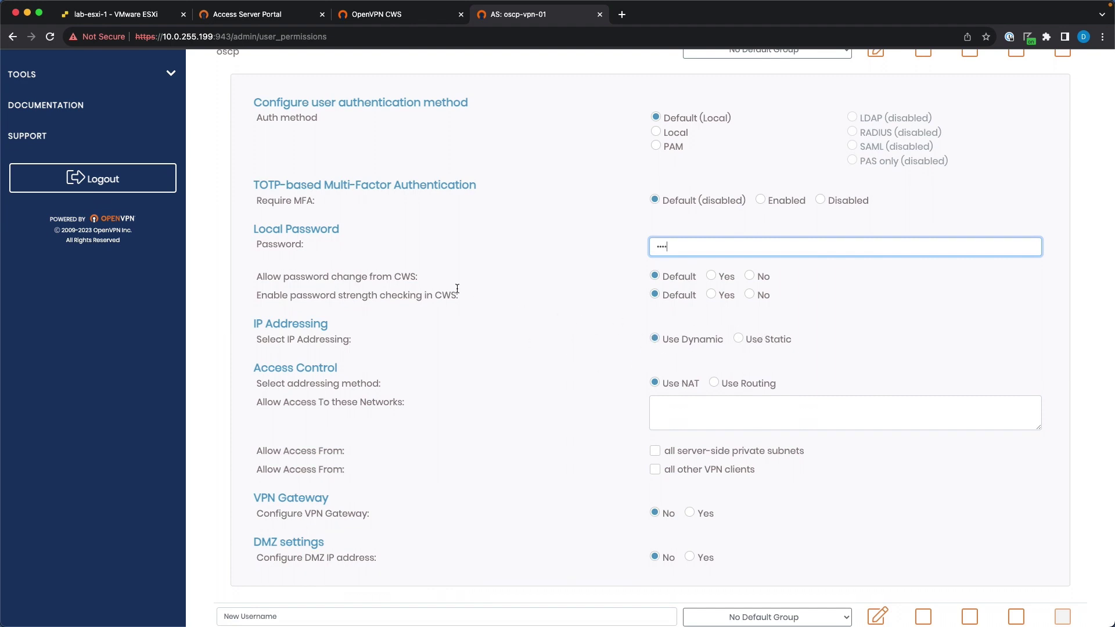
scroll(474, 368, down, 4)
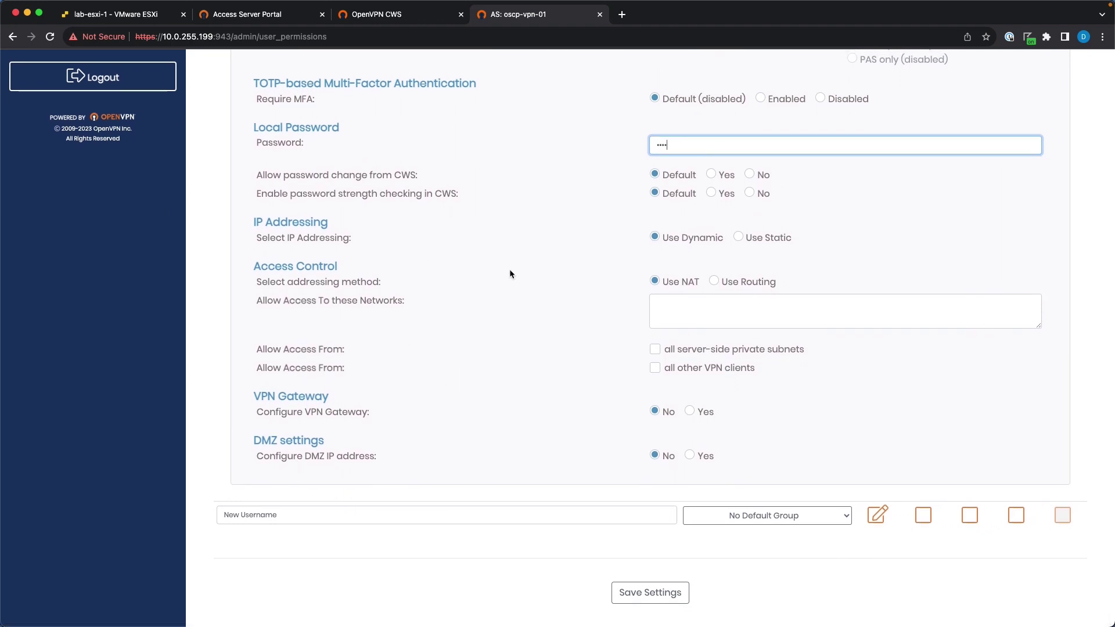
scroll(530, 344, up, 3)
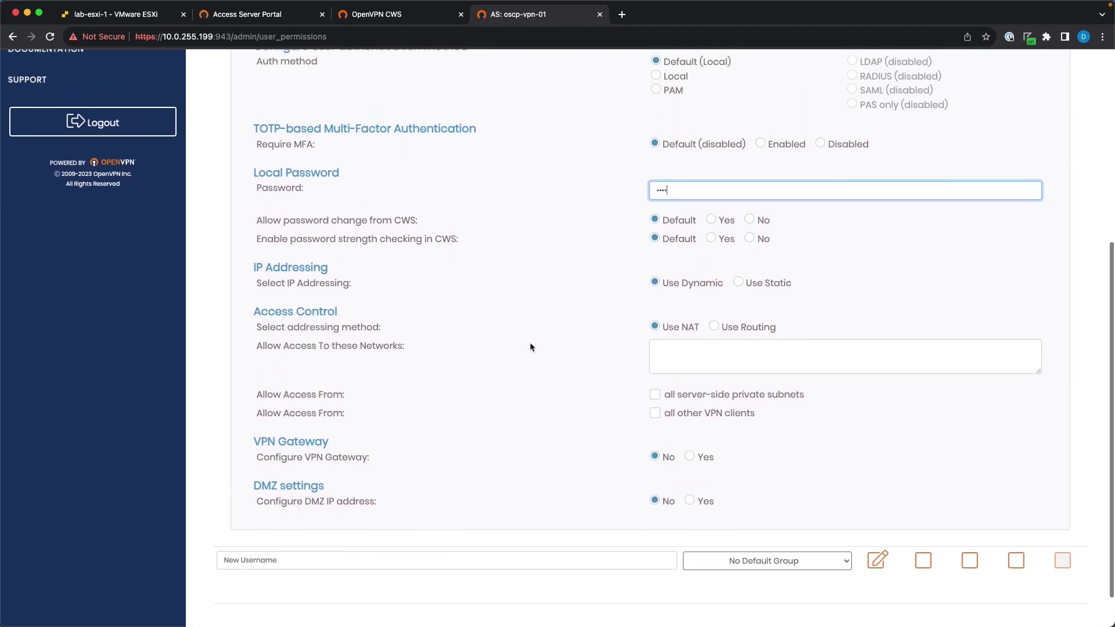
scroll(529, 343, up, 3)
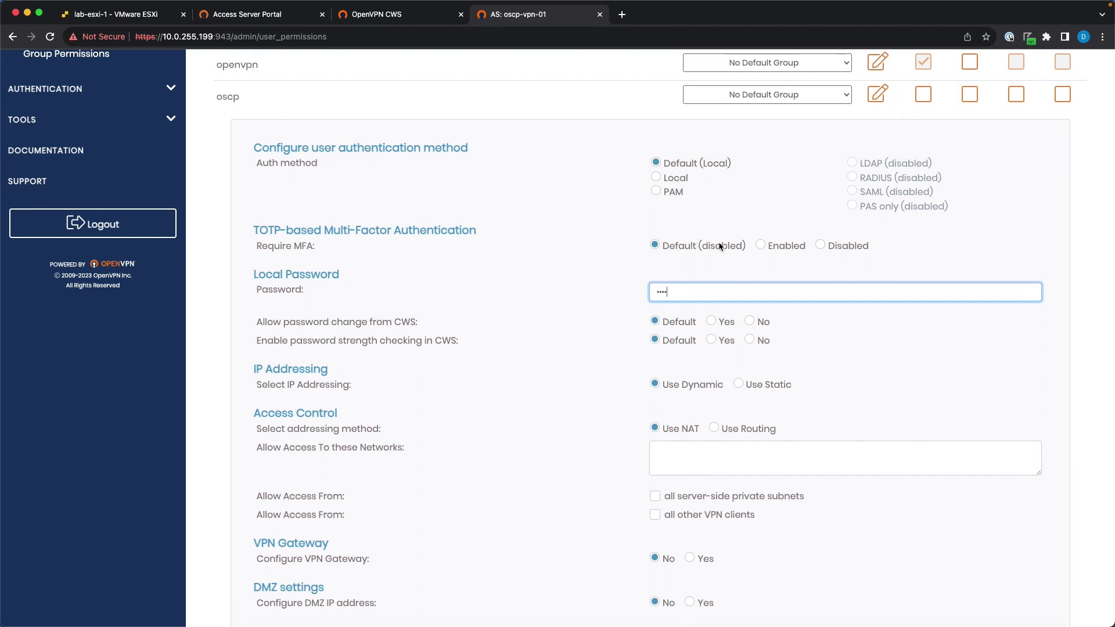
scroll(659, 362, down, 3)
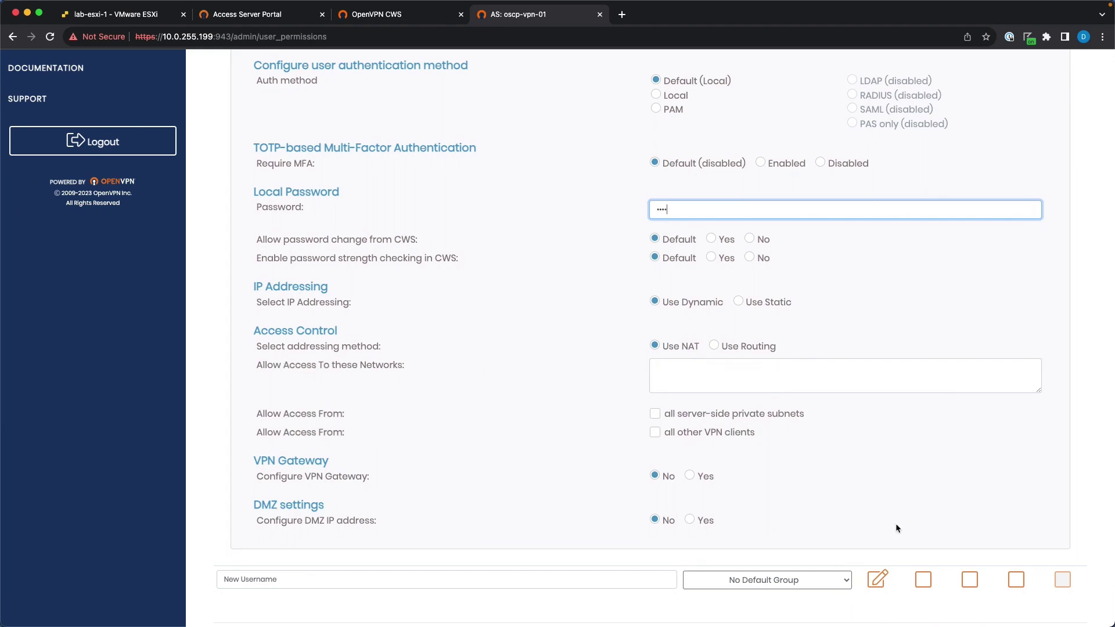
scroll(878, 304, up, 5)
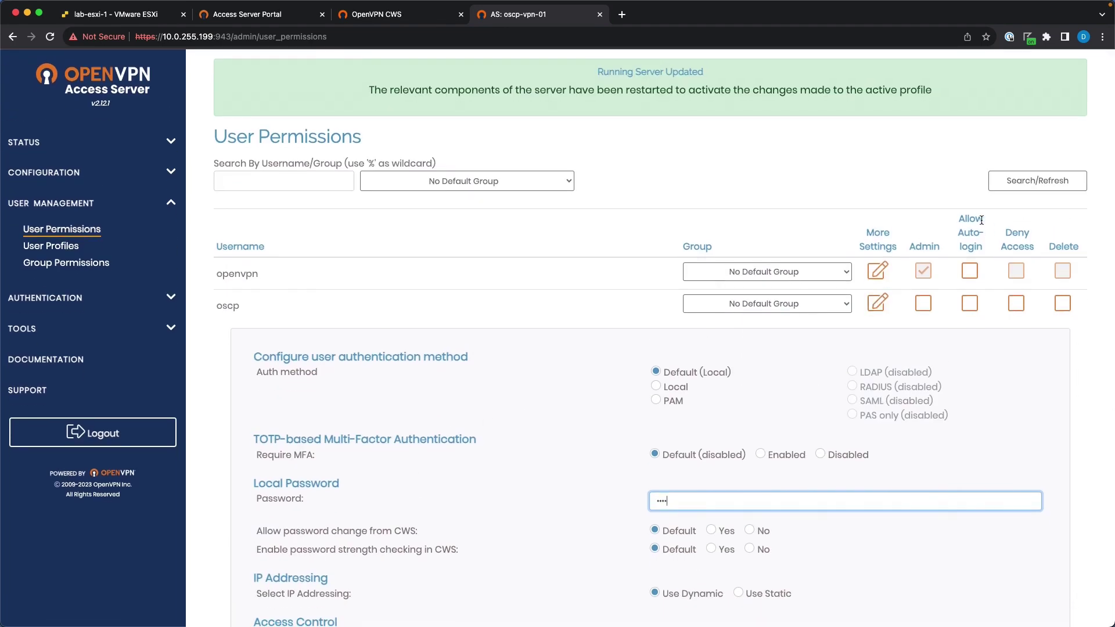
Enable Allow Auto-login for oscp, save the settings, and update the running server.
click(970, 303)
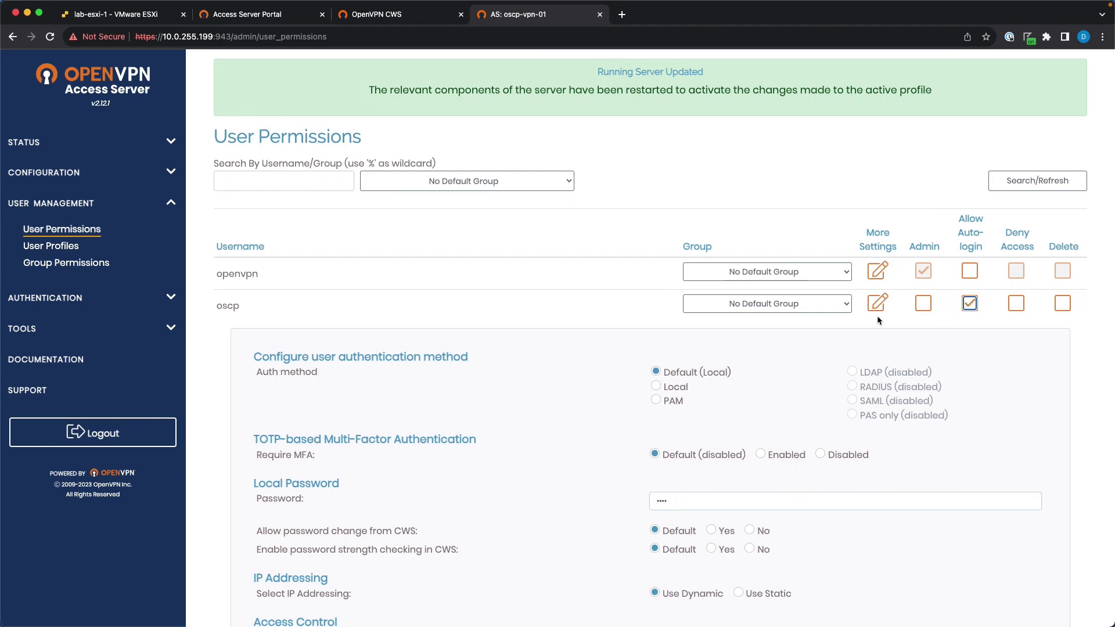
scroll(695, 410, down, 7)
click(647, 590)
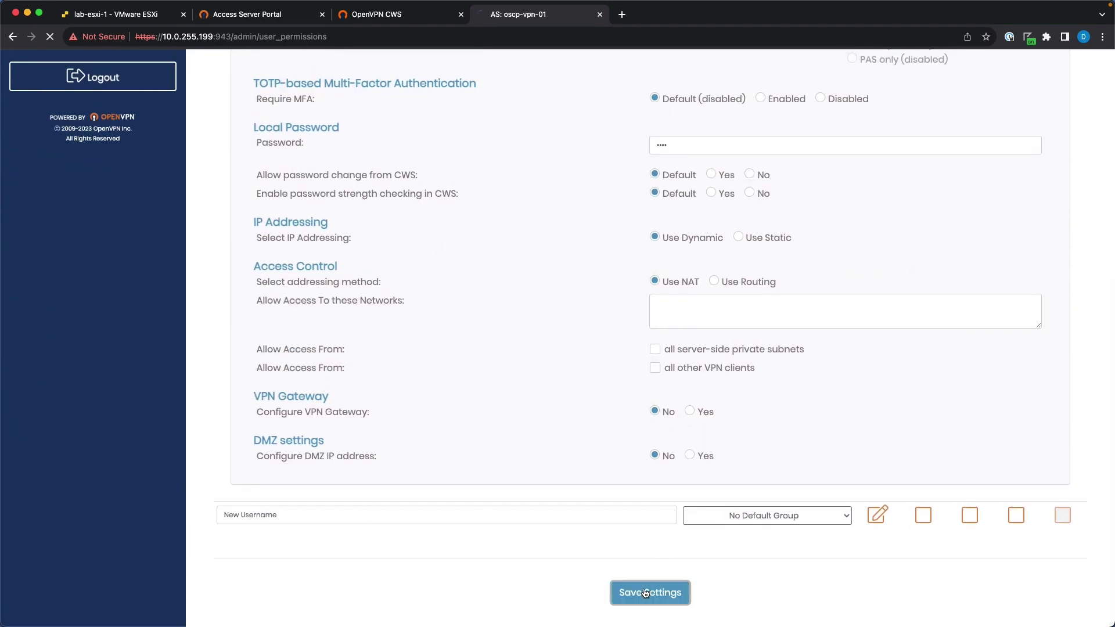
click(642, 152)
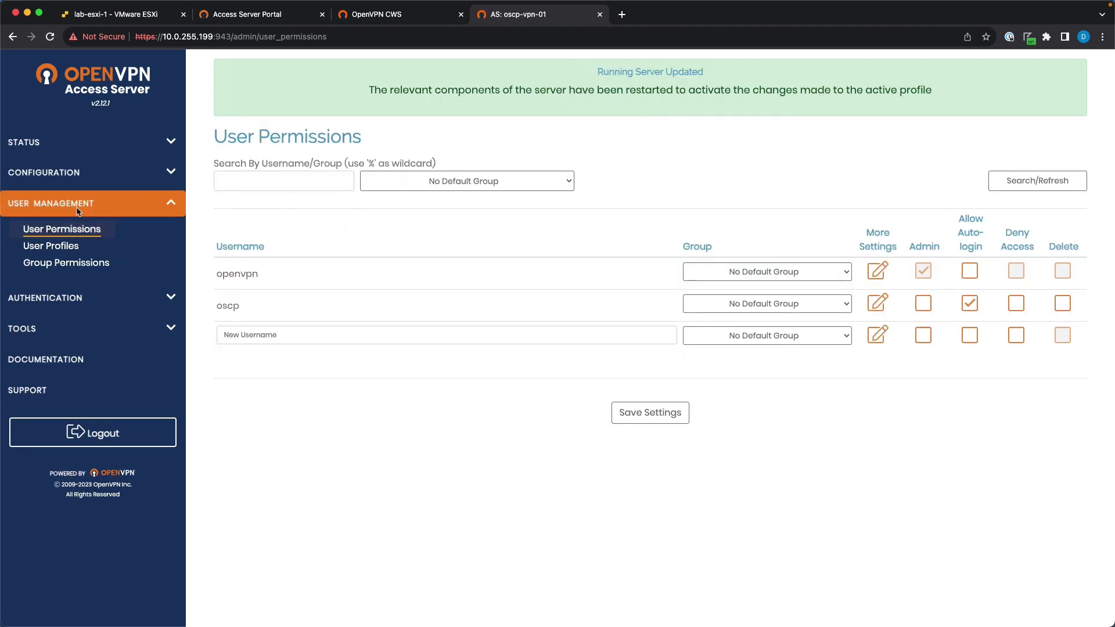
On the VPN Settings page, set the dynamic network address to 172.16.10.0 with 24 netmask bits.
click(58, 174)
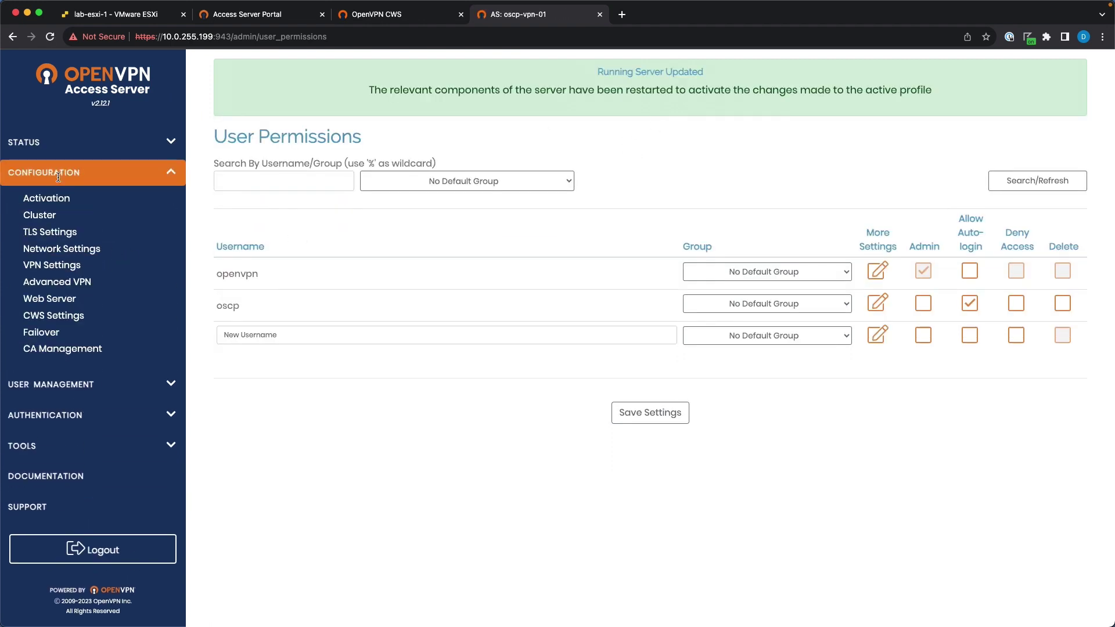
click(70, 256)
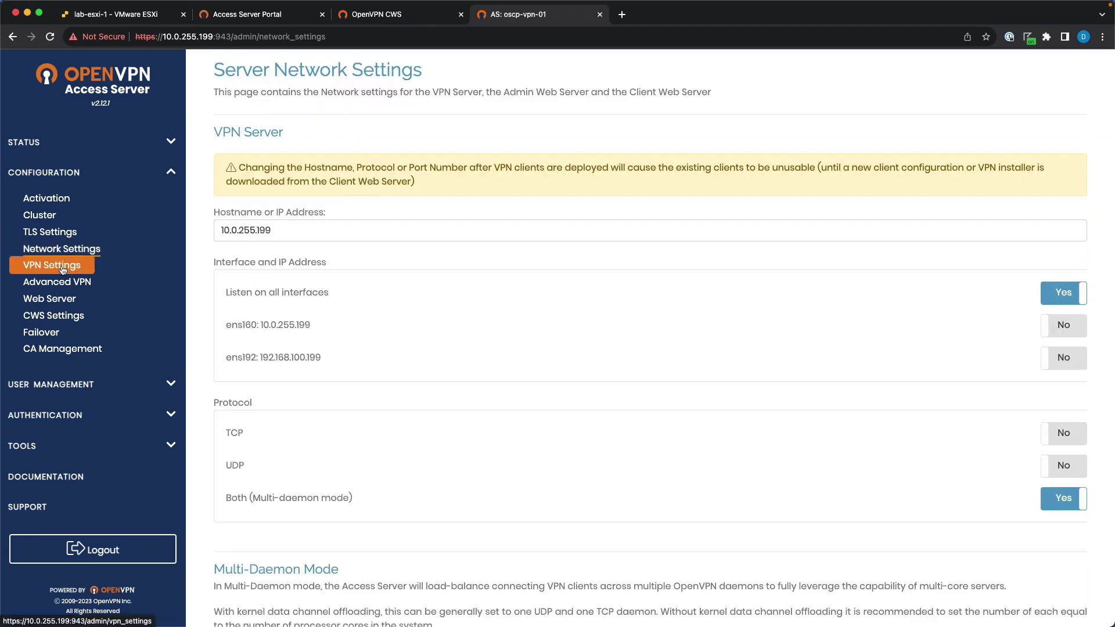
click(65, 264)
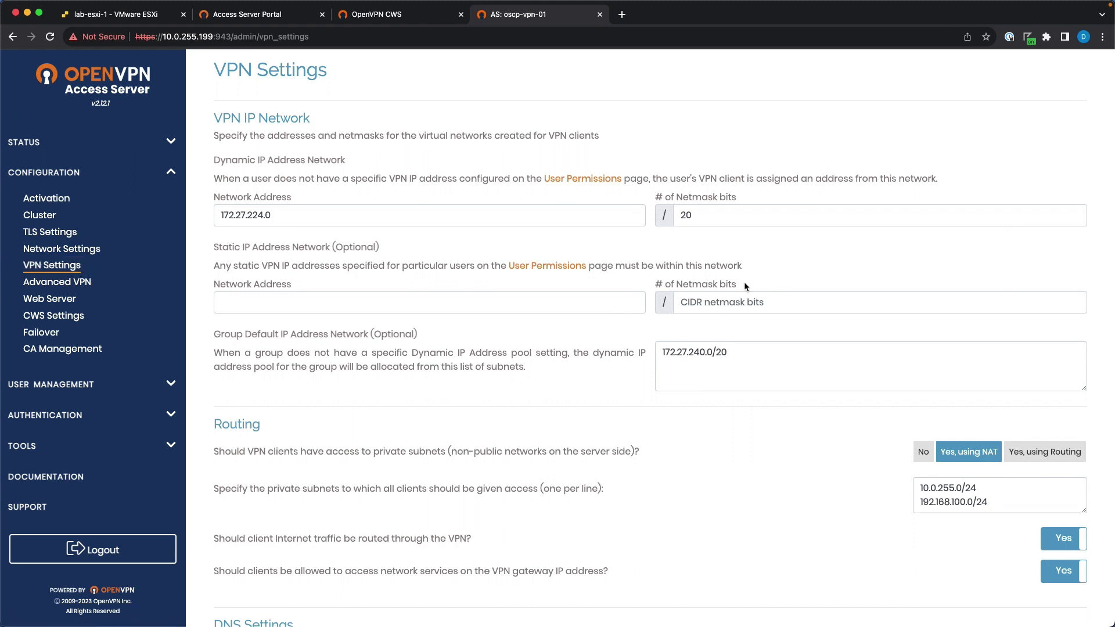
double_click(273, 215)
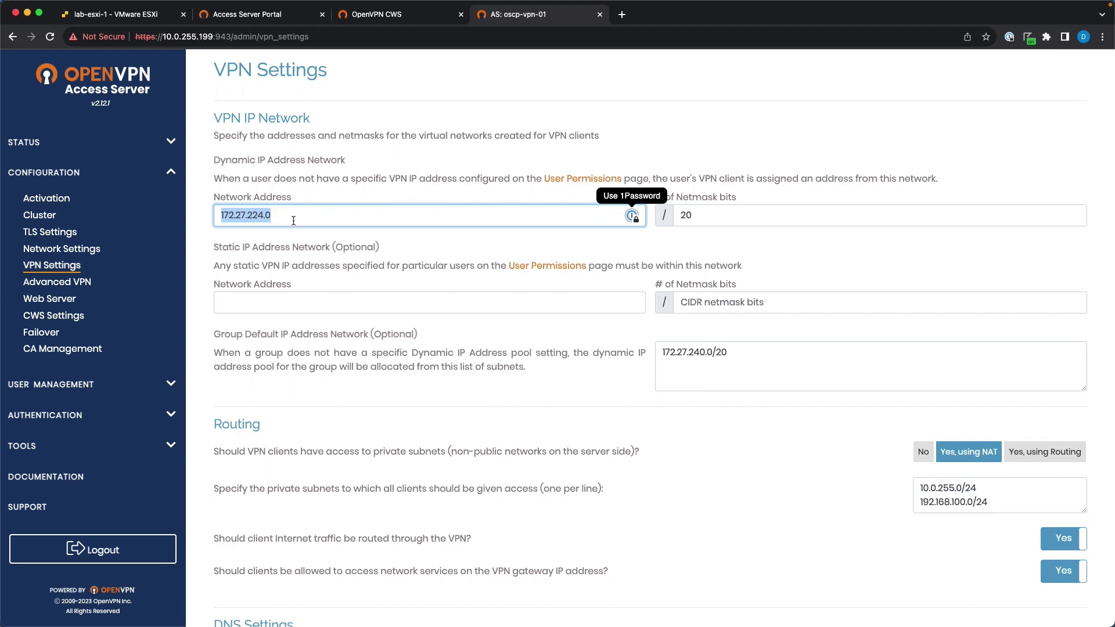
text(1)
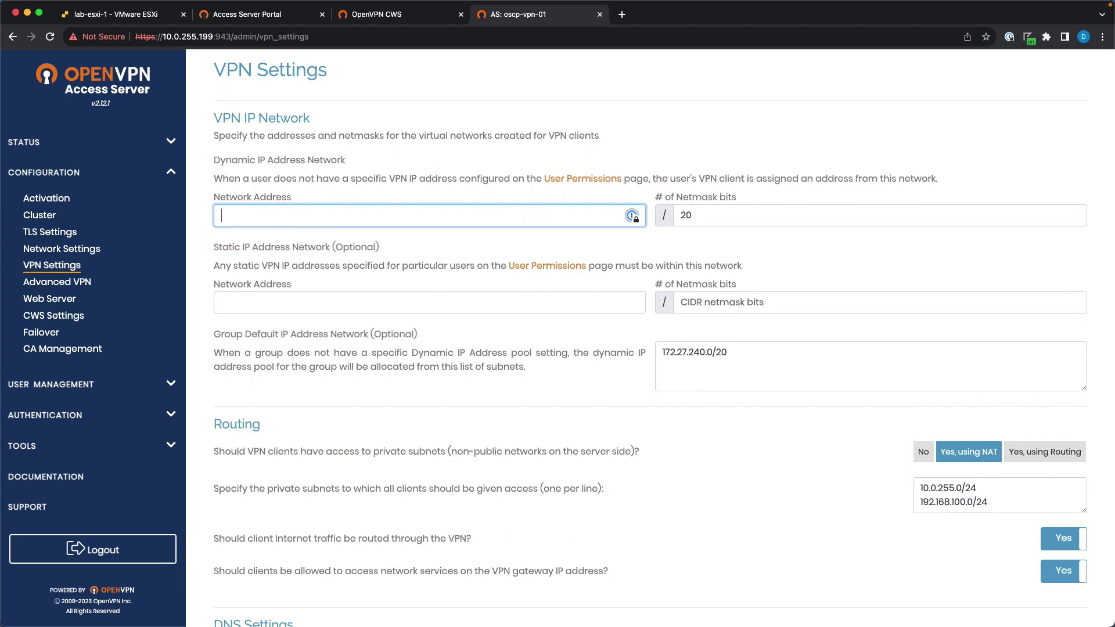
text(72.16.10.0)
key(Tab)
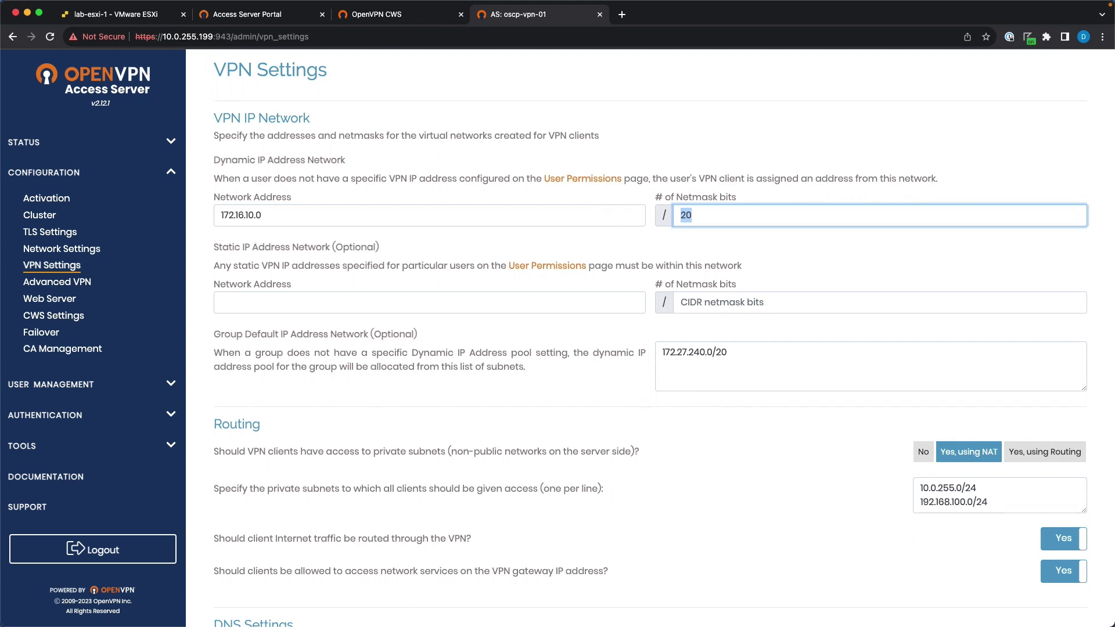
text(24)
key(Tab)
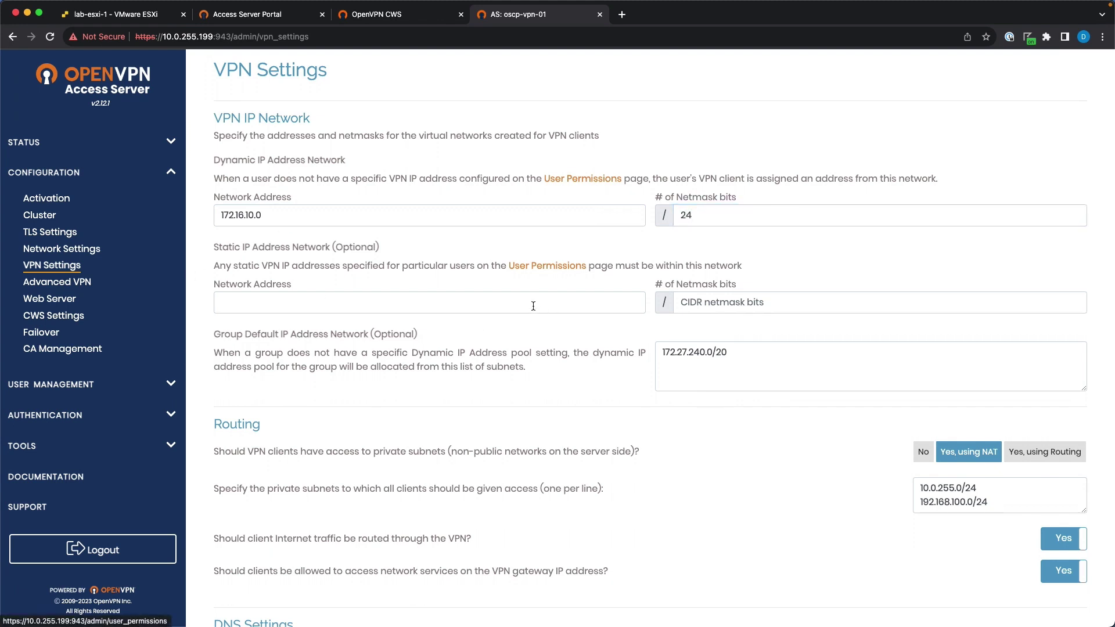
click(313, 299)
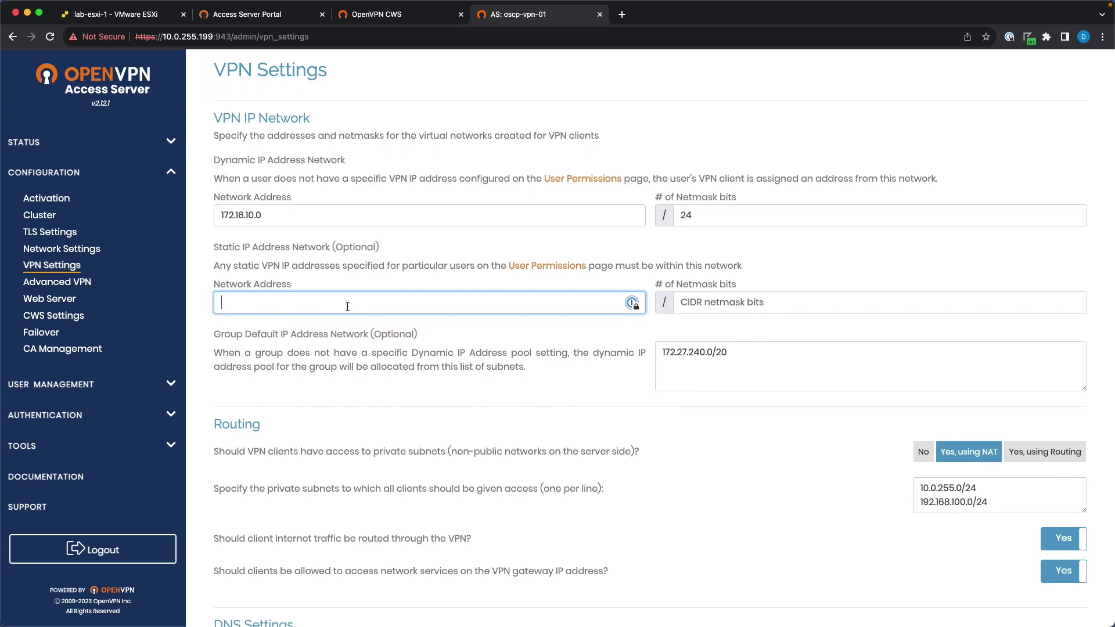
Set the static client network to 172.16.11.0 with 24 netmask bits.
text(172.16.11.0)
key(Tab)
text(24)
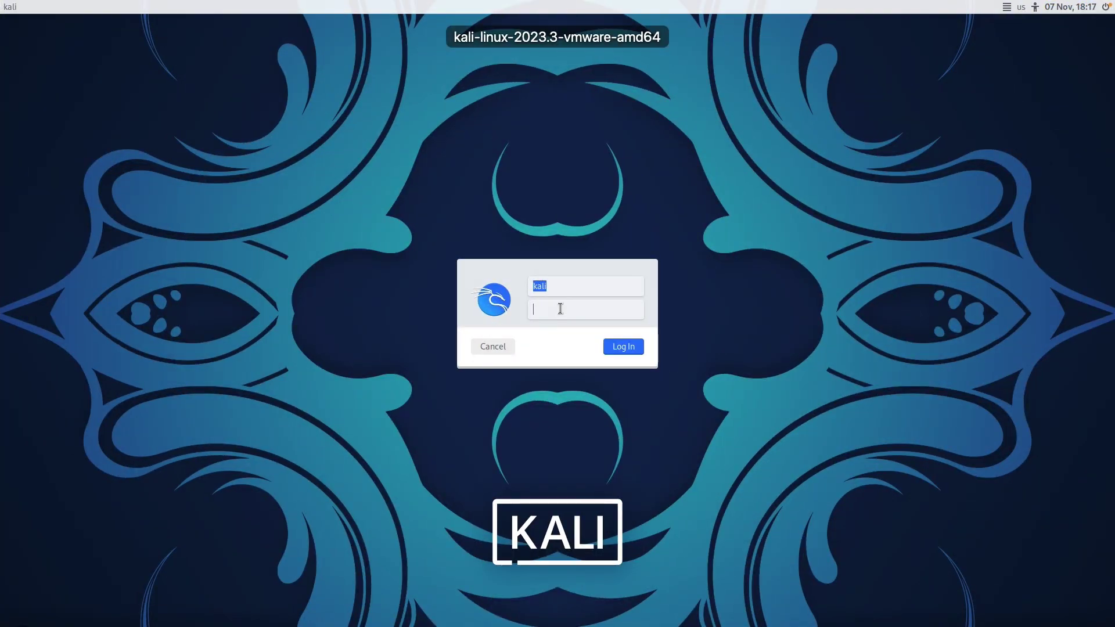
Log into the Kali VM, then return to the Access Server's VPN Settings.
text(kali)
key(Return)
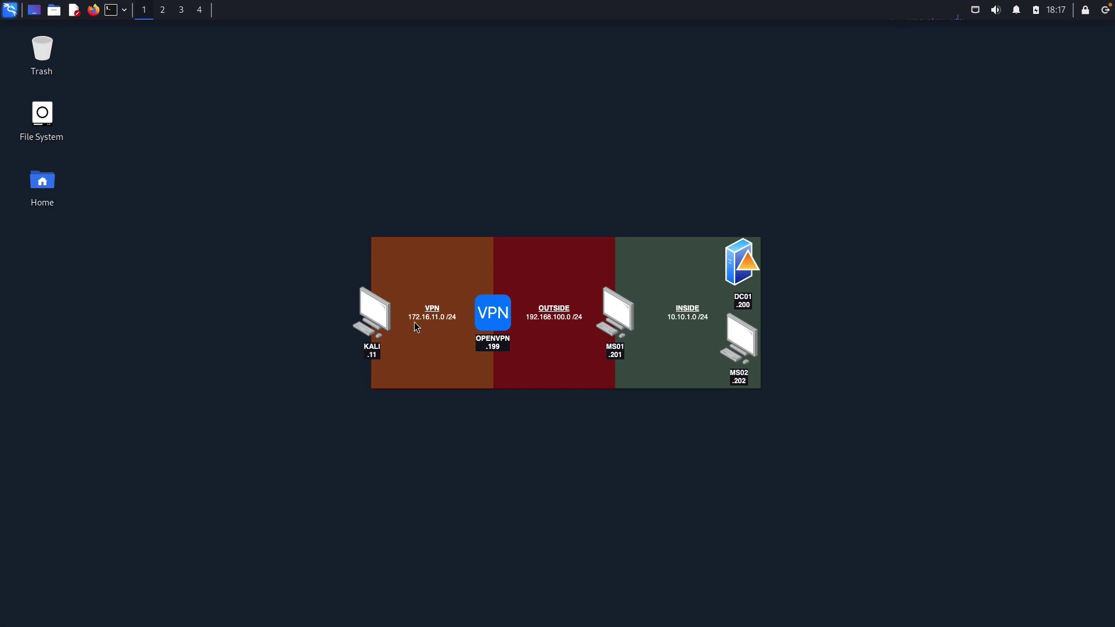
key(ctrl+Left)
key(ctrl+Left)
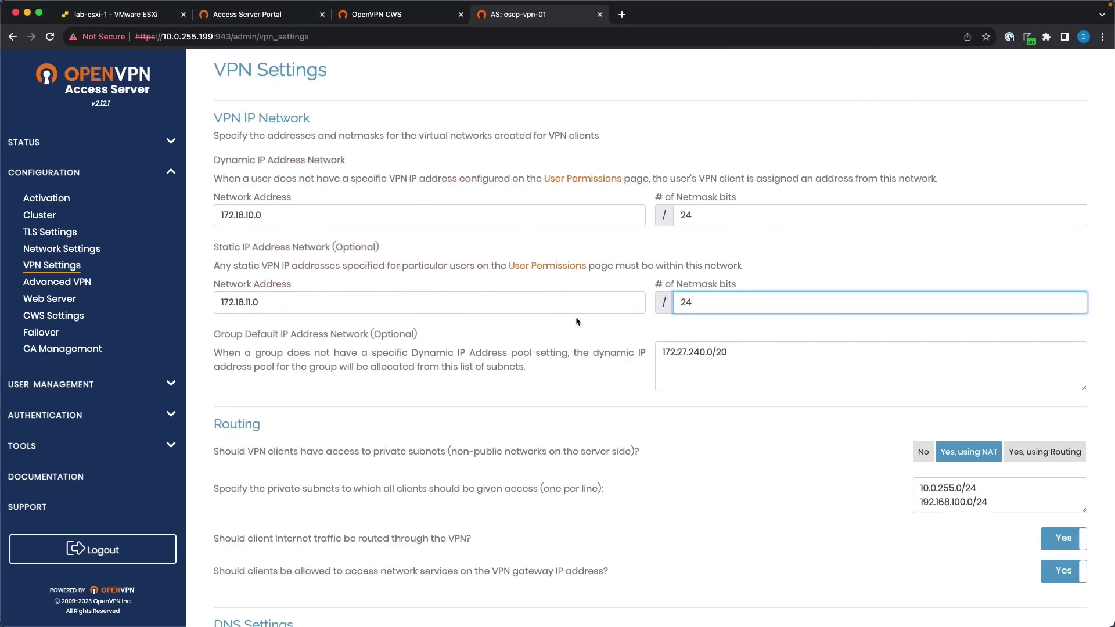
click(717, 363)
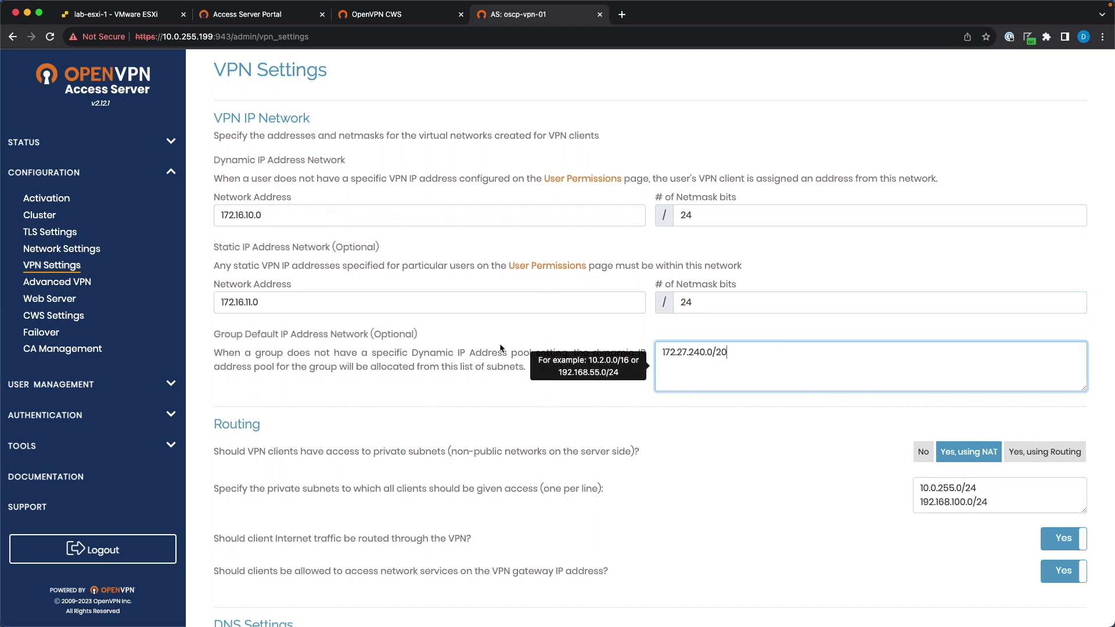
Set the group default address network to the copied 172.16.10.0 network with /24.
drag(279, 225, 194, 218)
key(ctrl+c)
click(723, 348)
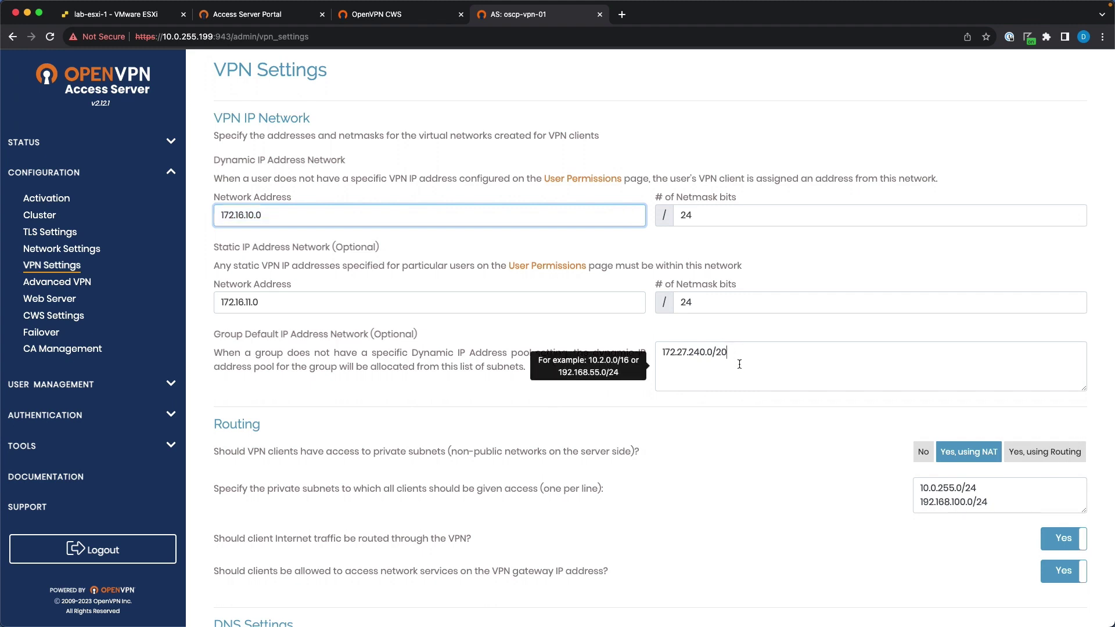
key(ctrl+a)
key(ctrl+v)
text(/24)
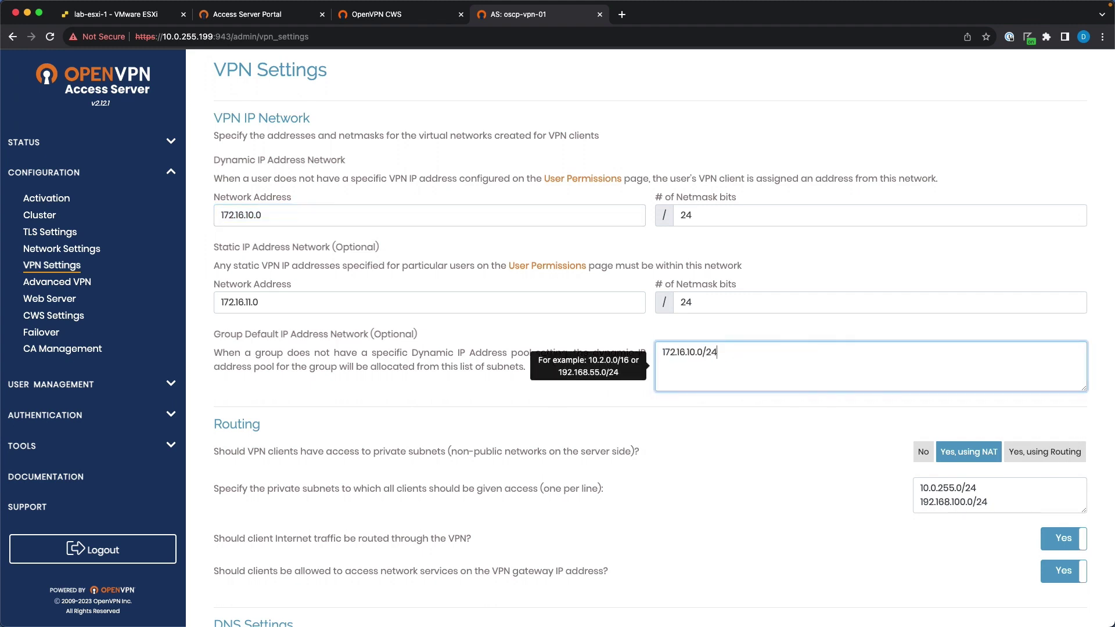
key(Tab)
Enable private subnet routing and delete 10.0.255.0/24, leaving only 192.168.100.0/24.
scroll(616, 402, down, 3)
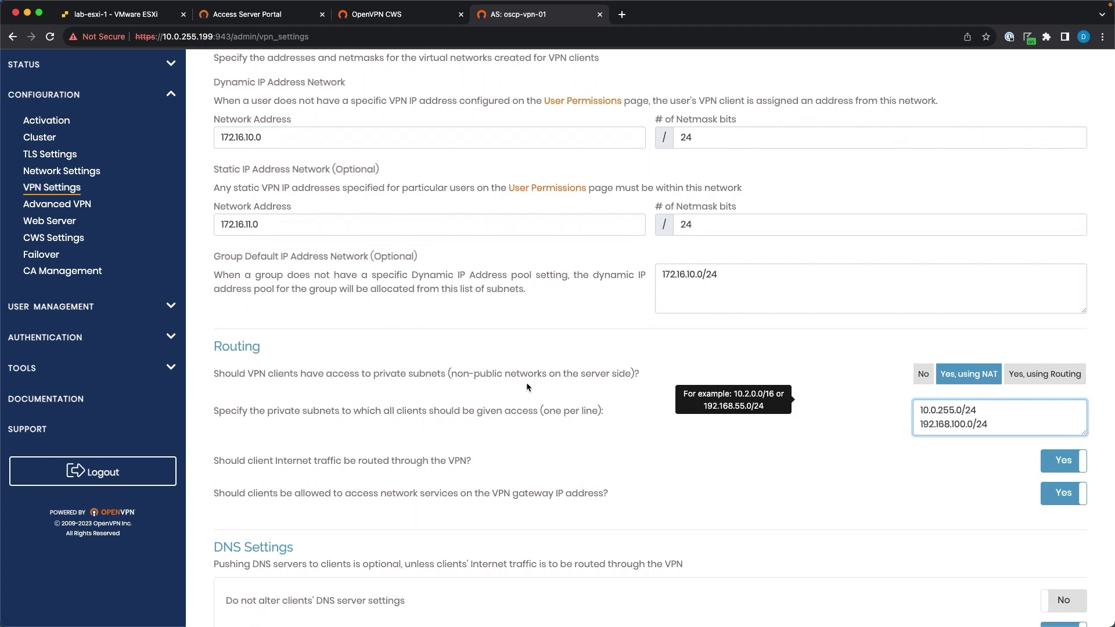
click(1025, 367)
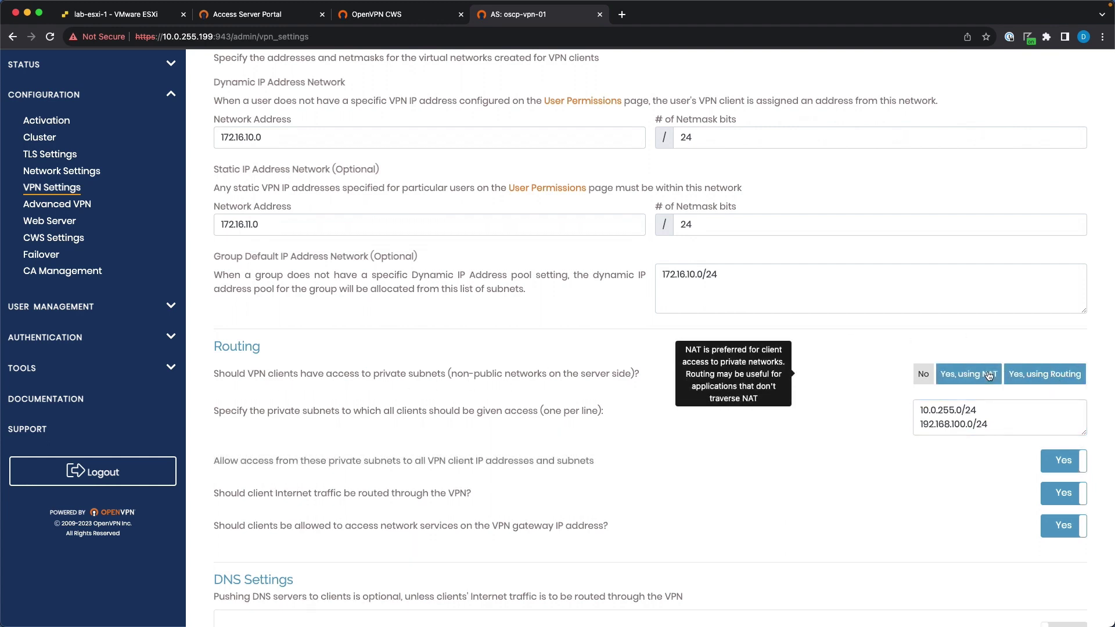
scroll(987, 373, down, 2)
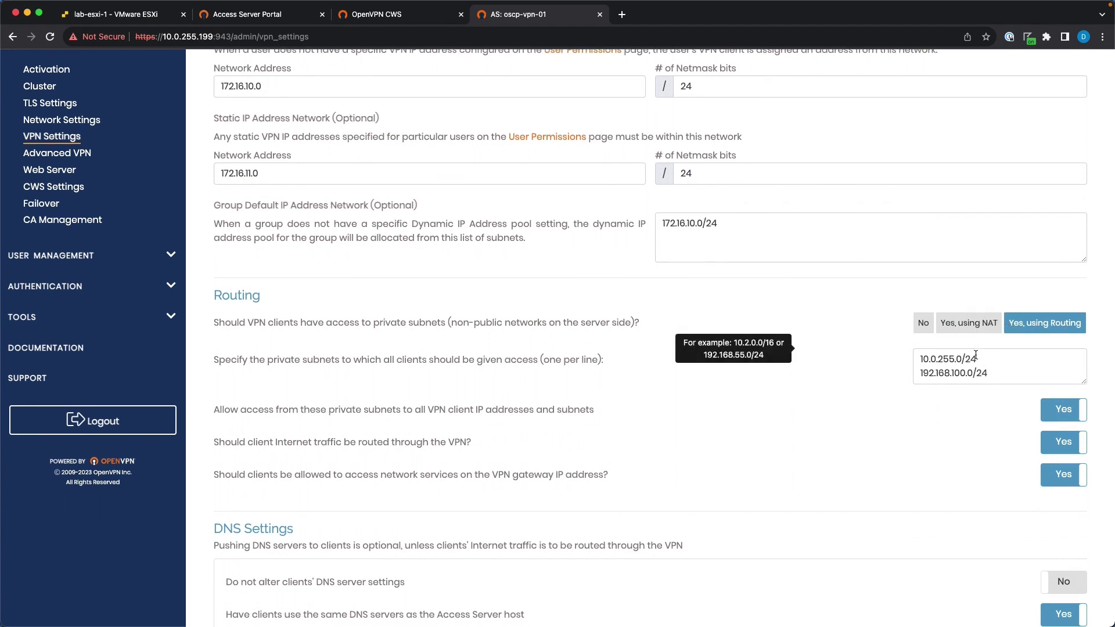
click(953, 359)
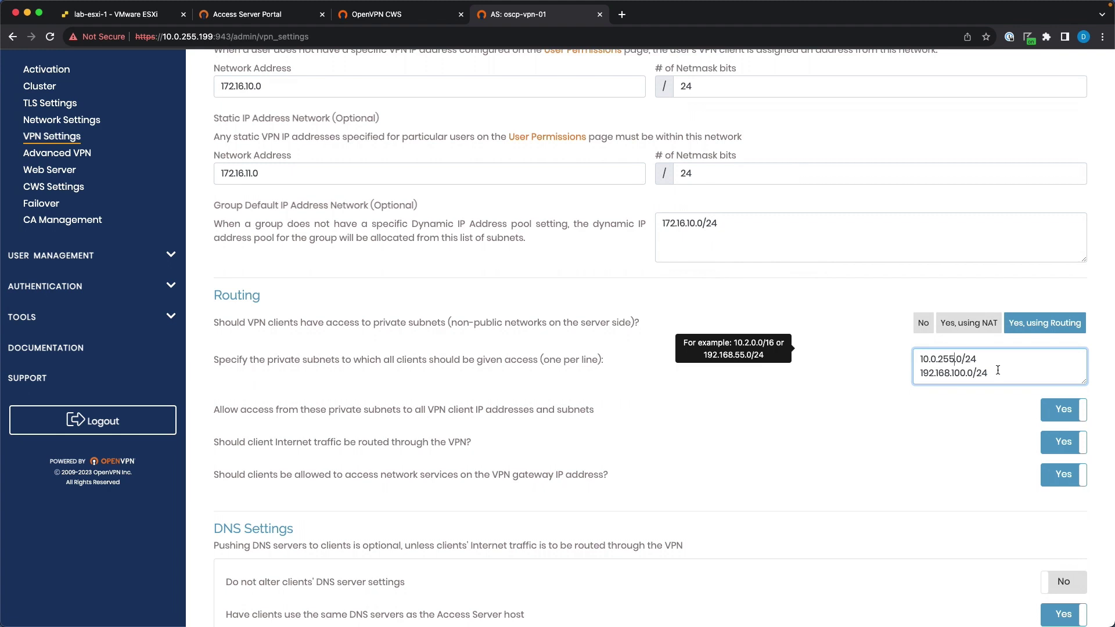
key(super+a)
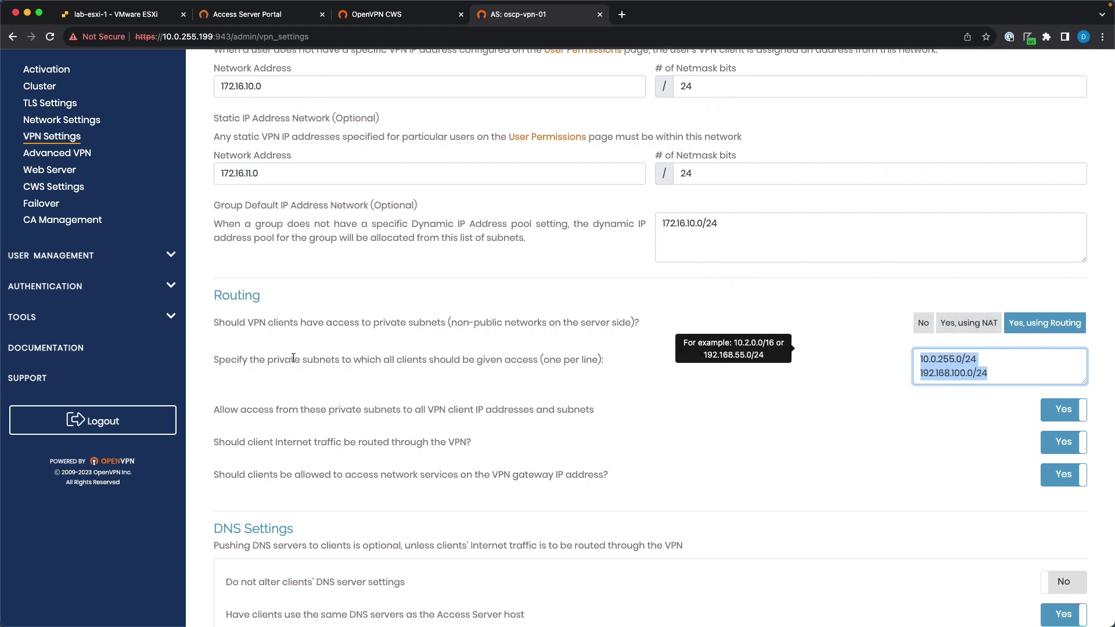
click(990, 373)
drag(988, 374, 888, 360)
click(981, 371)
key(BackSpace)
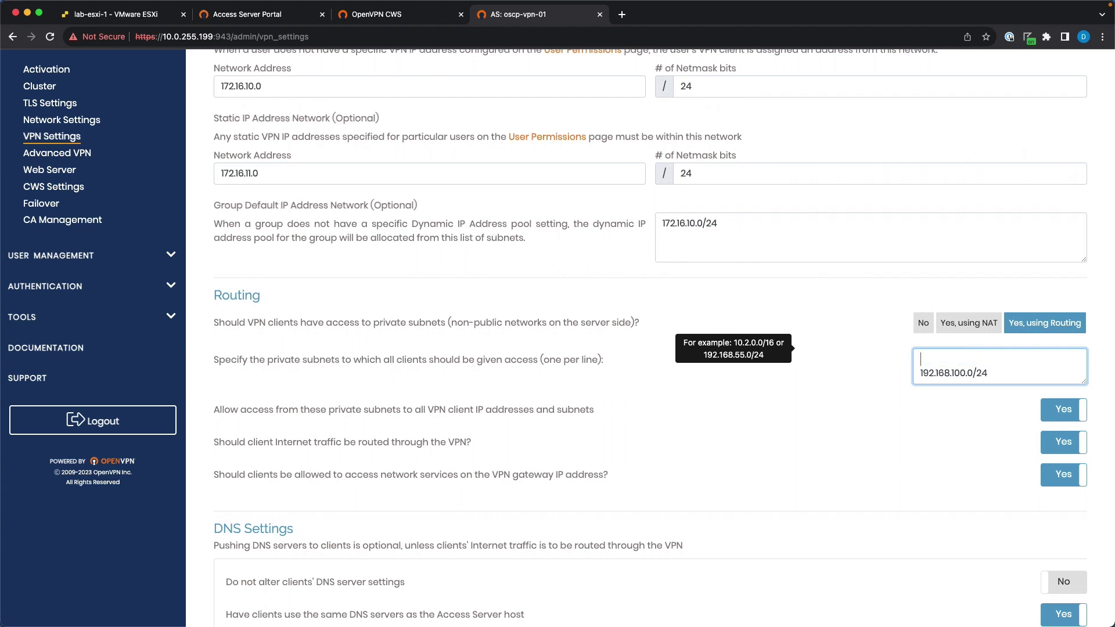
key(Delete)
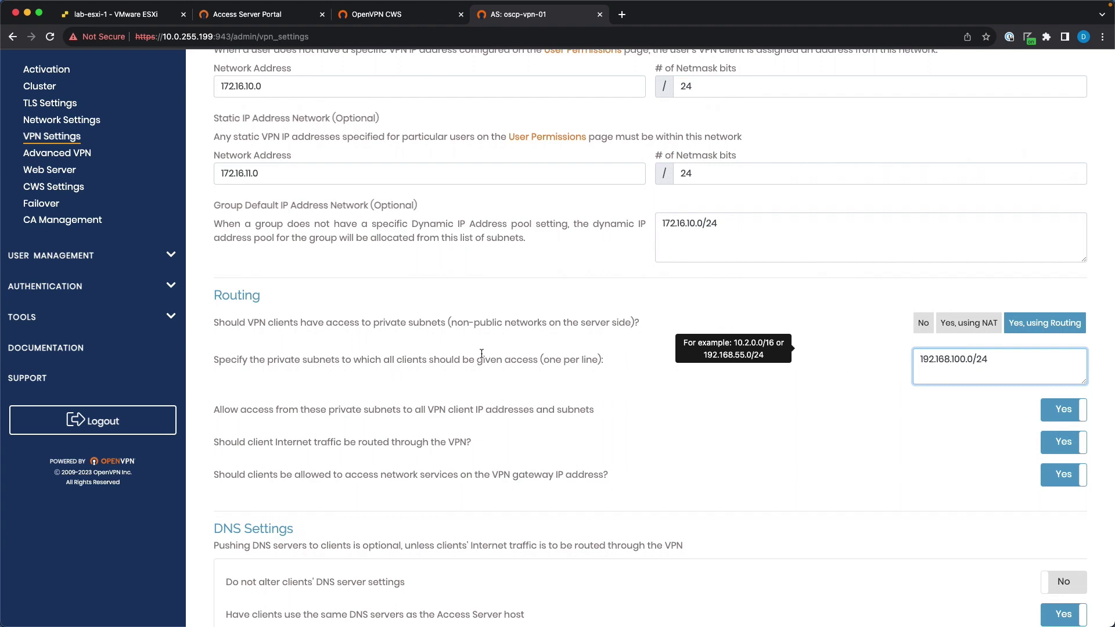
key(ctrl+Right)
key(ctrl+Right)
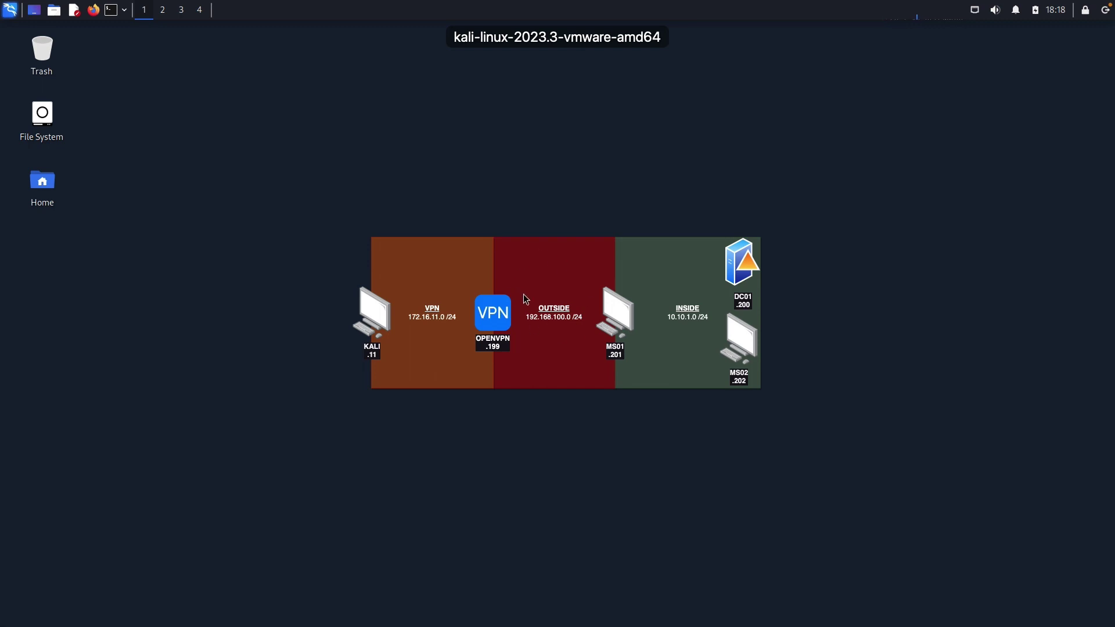
key(ctrl+Left)
key(ctrl+Left)
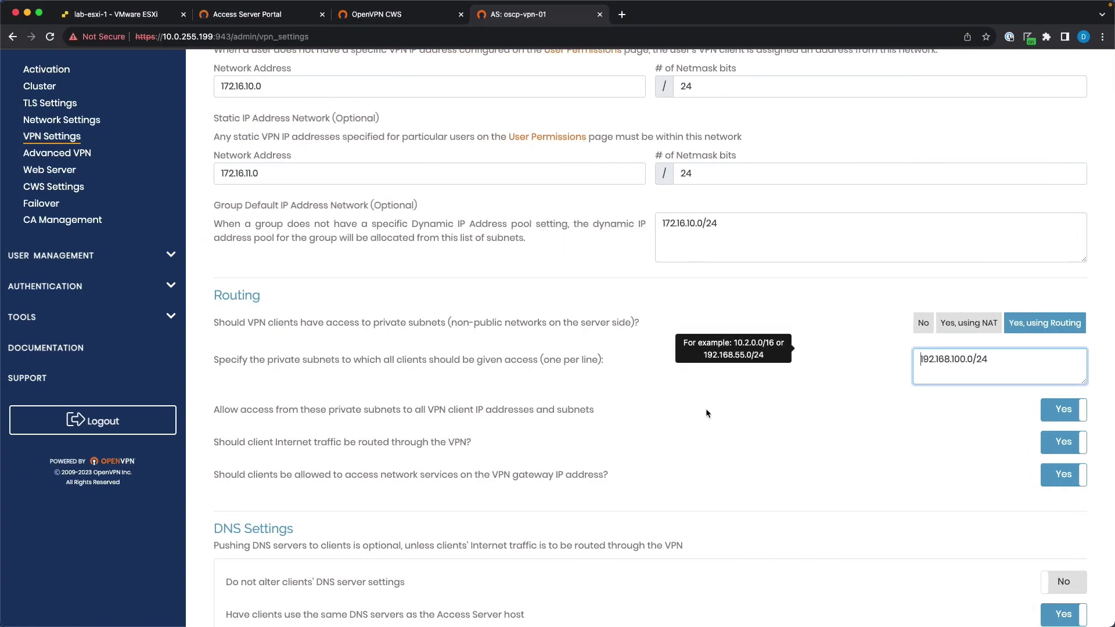
click(353, 410)
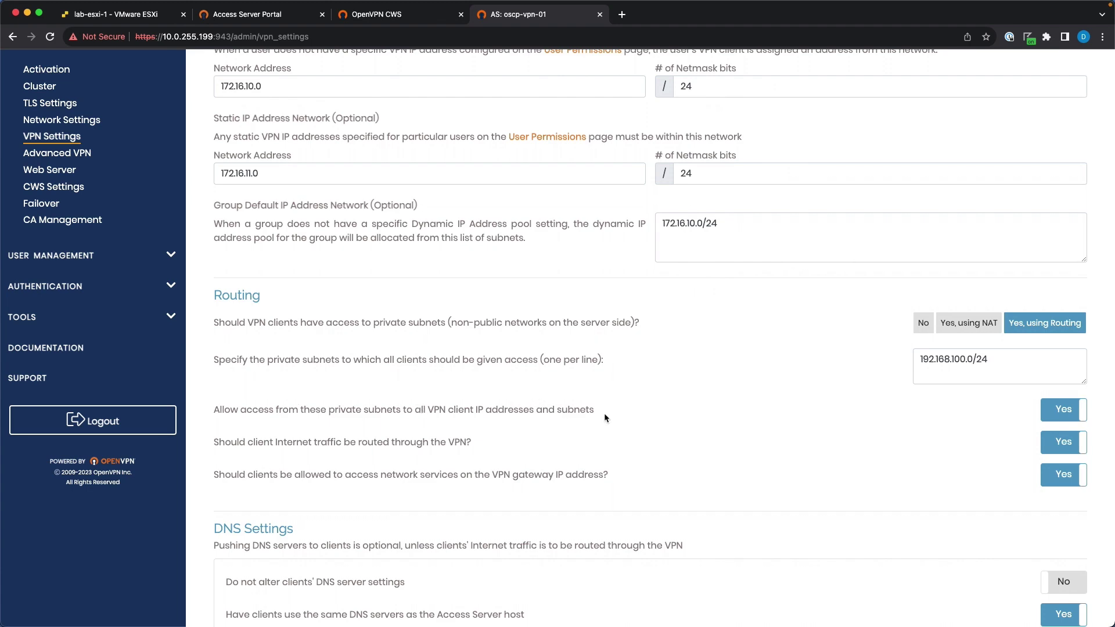
Stop routing client Internet traffic, leave clients' DNS unaltered, and save the VPN settings.
scroll(482, 431, down, 1)
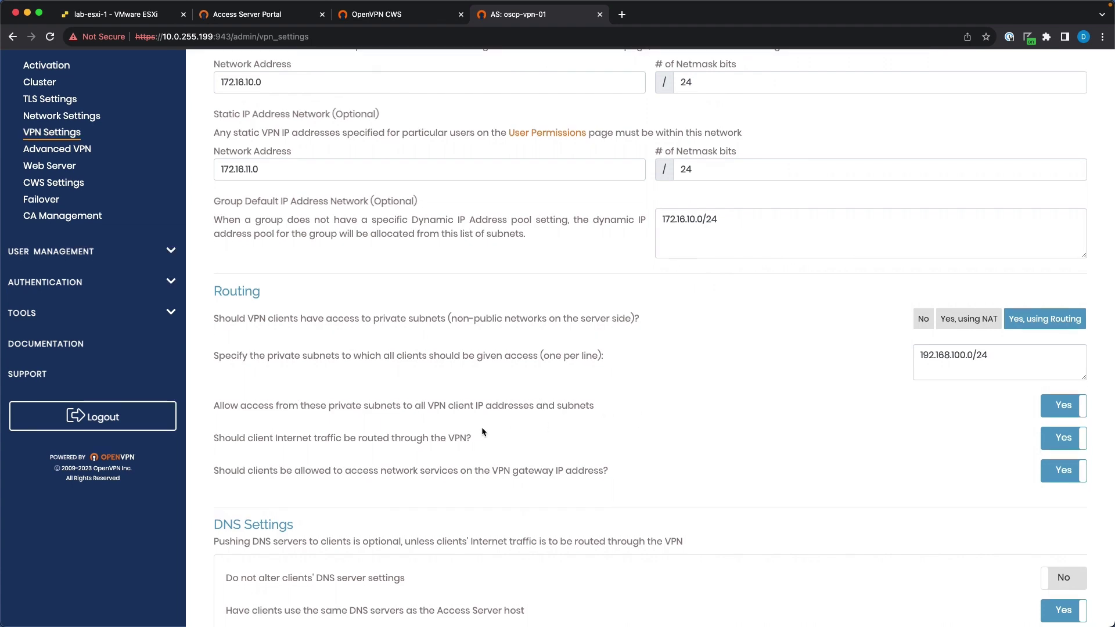
scroll(482, 432, down, 2)
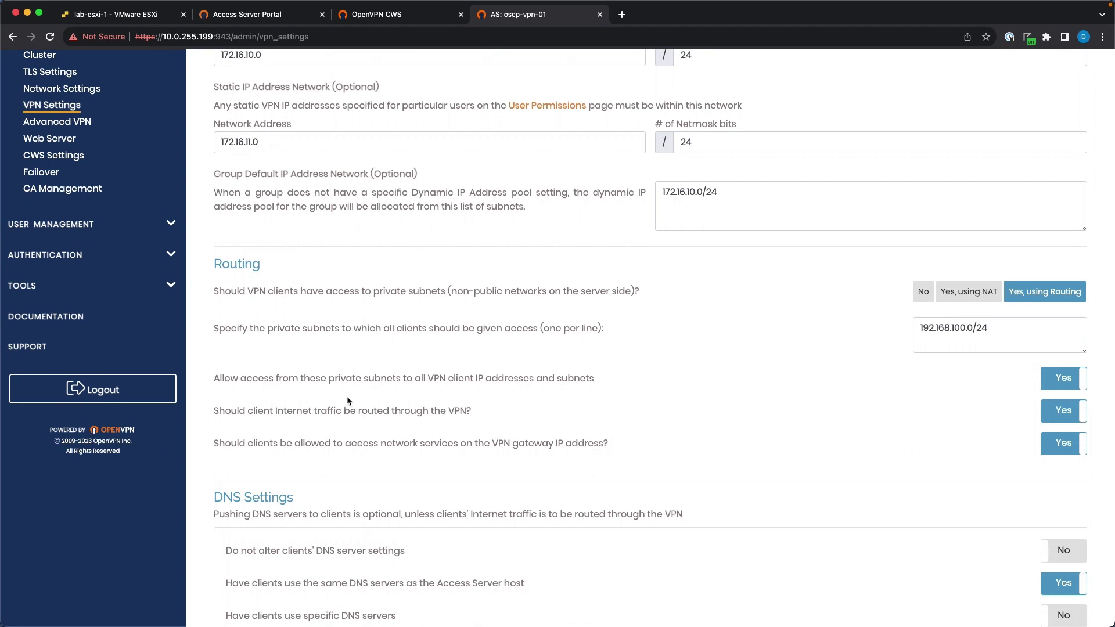
drag(280, 411, 431, 411)
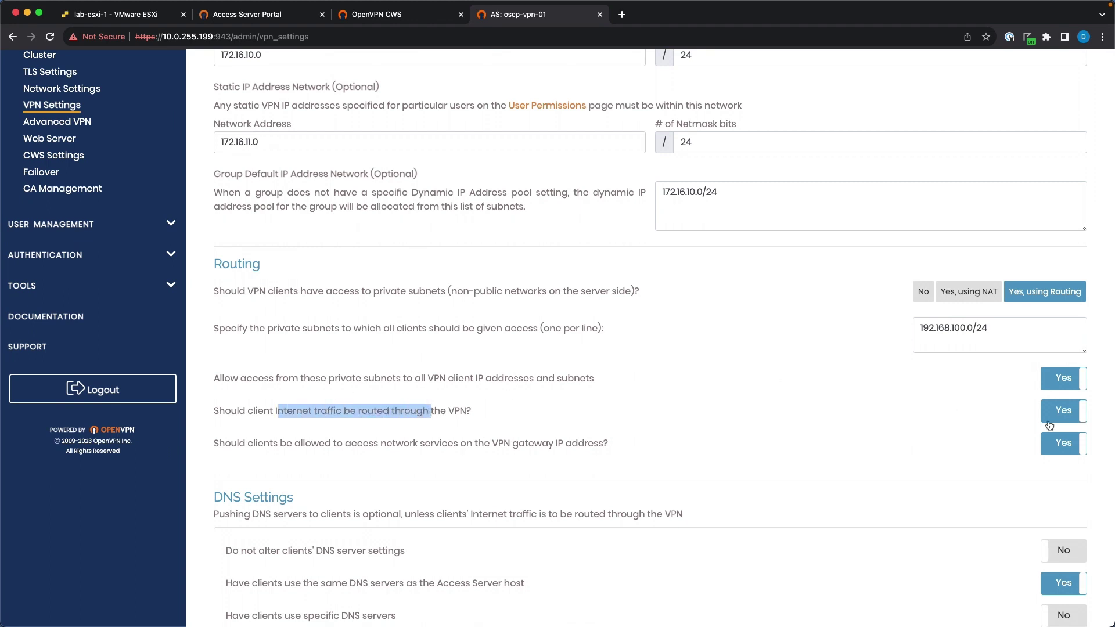
click(1064, 412)
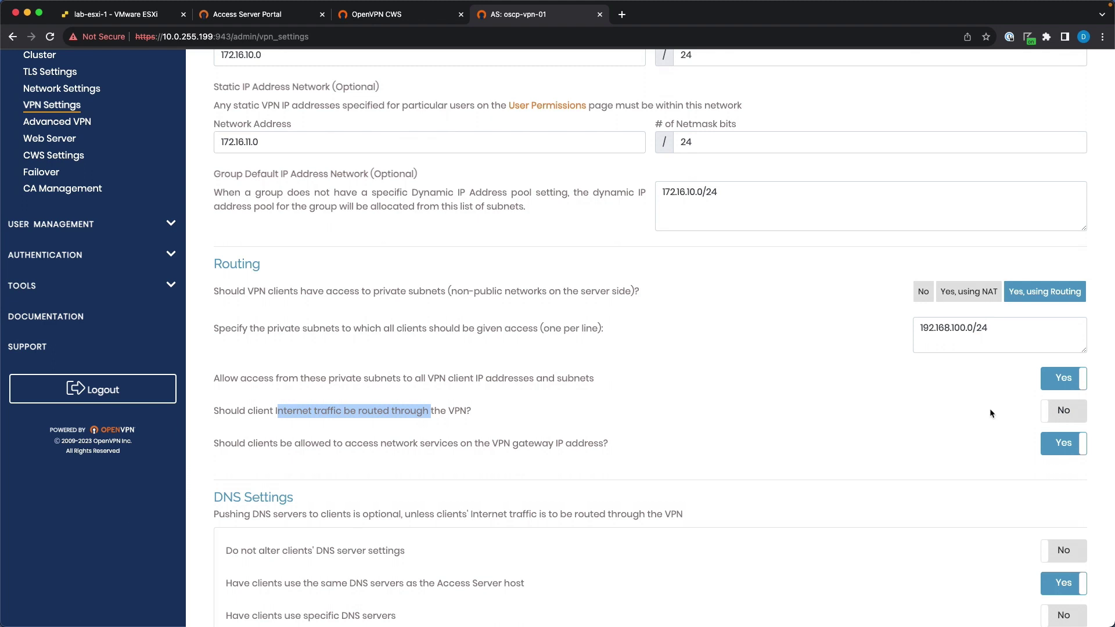
scroll(820, 409, down, 3)
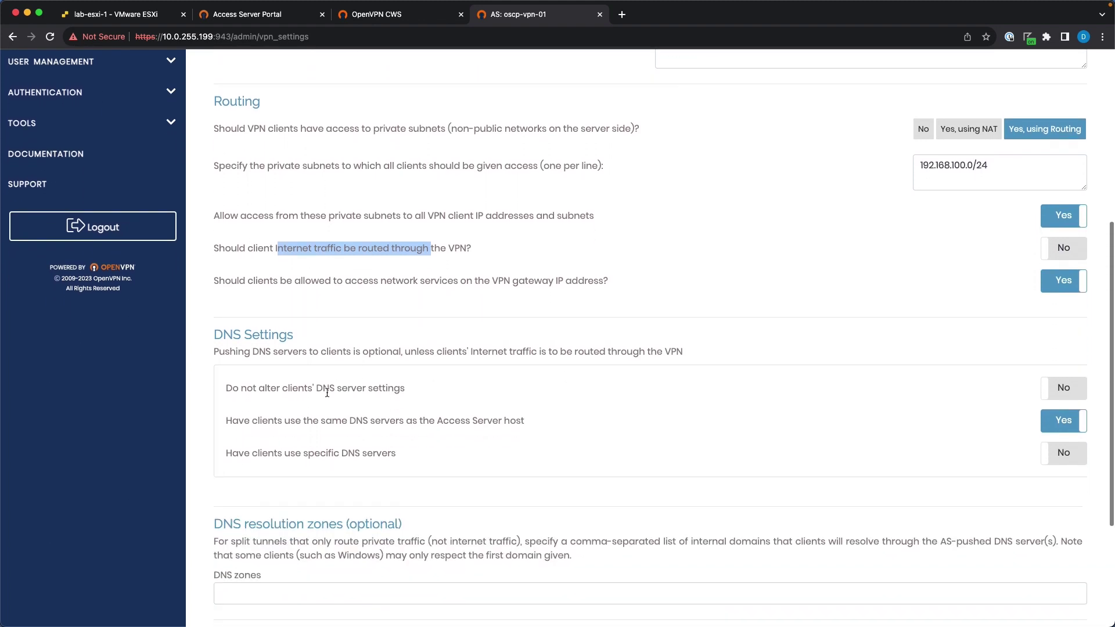
drag(298, 388, 405, 388)
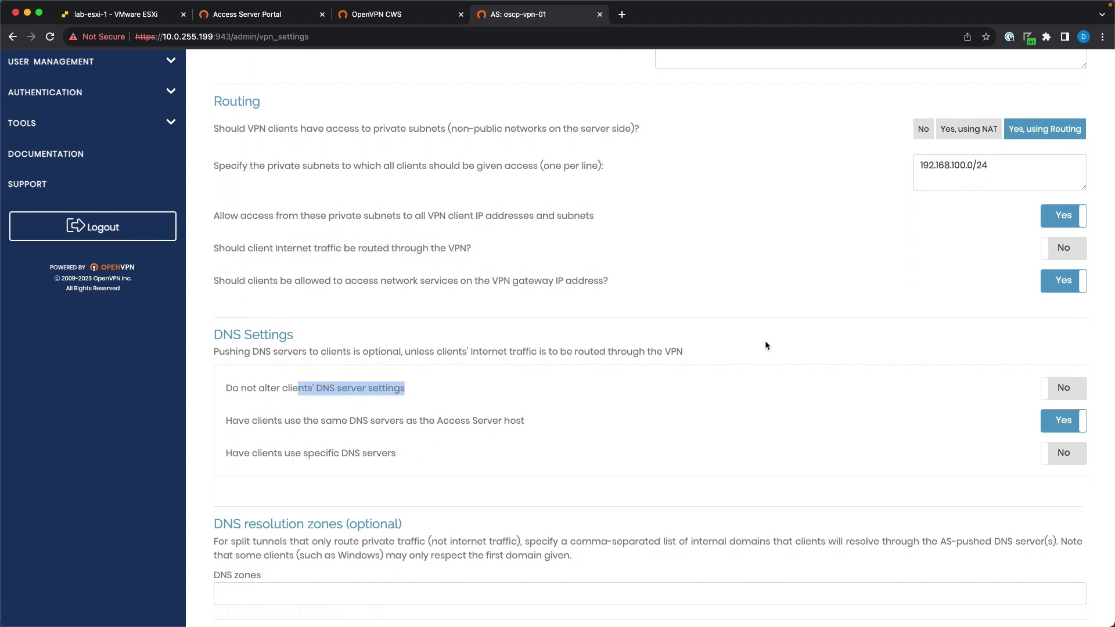
click(1062, 393)
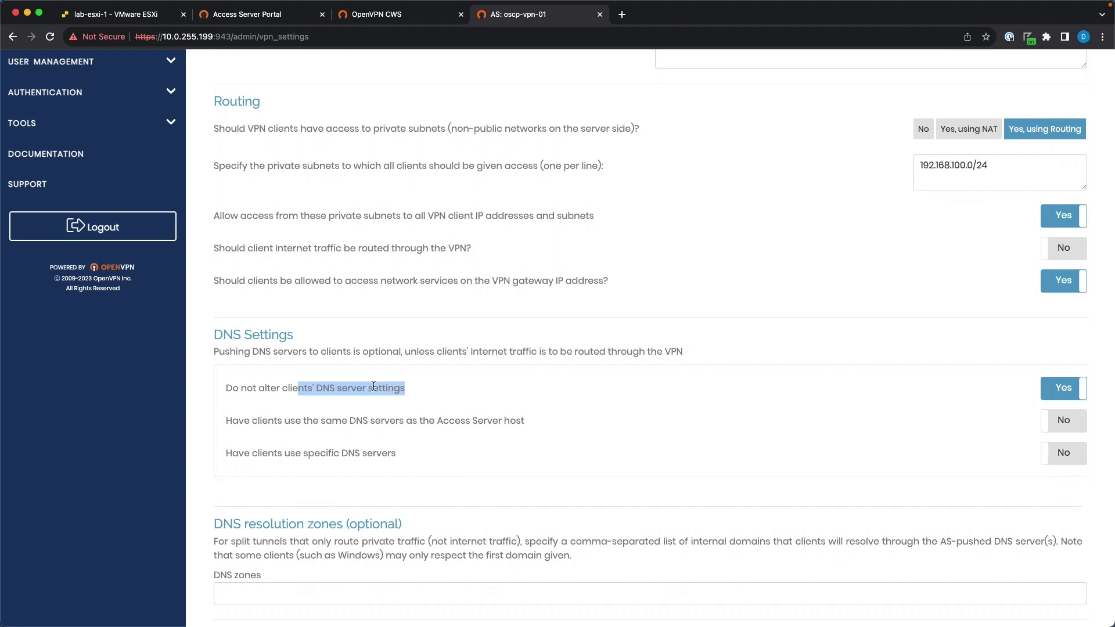
scroll(411, 387, down, 5)
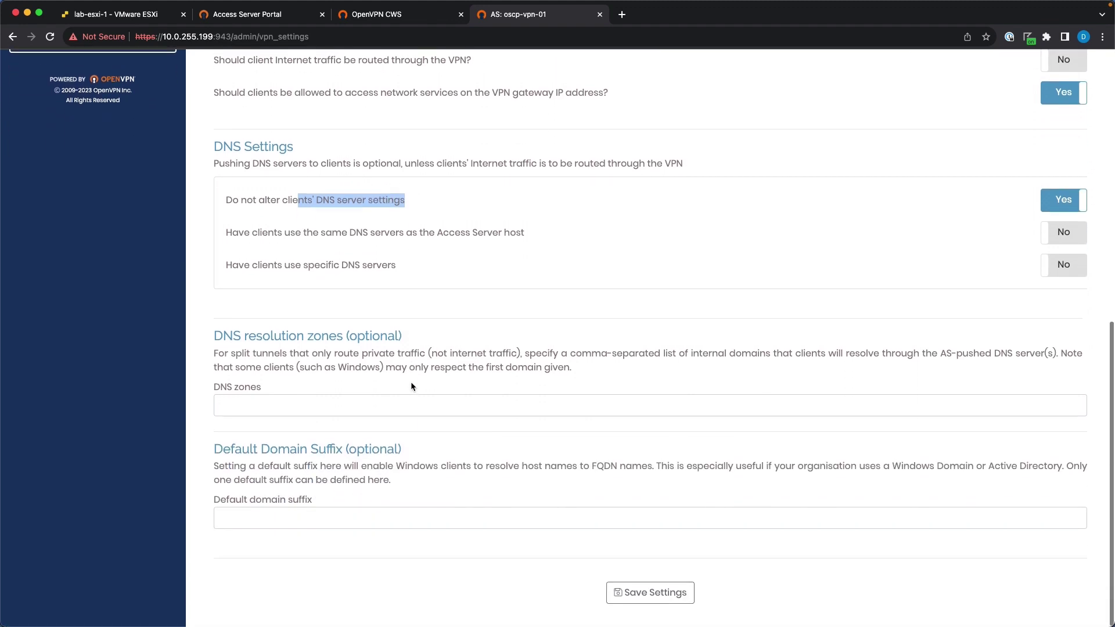
click(649, 593)
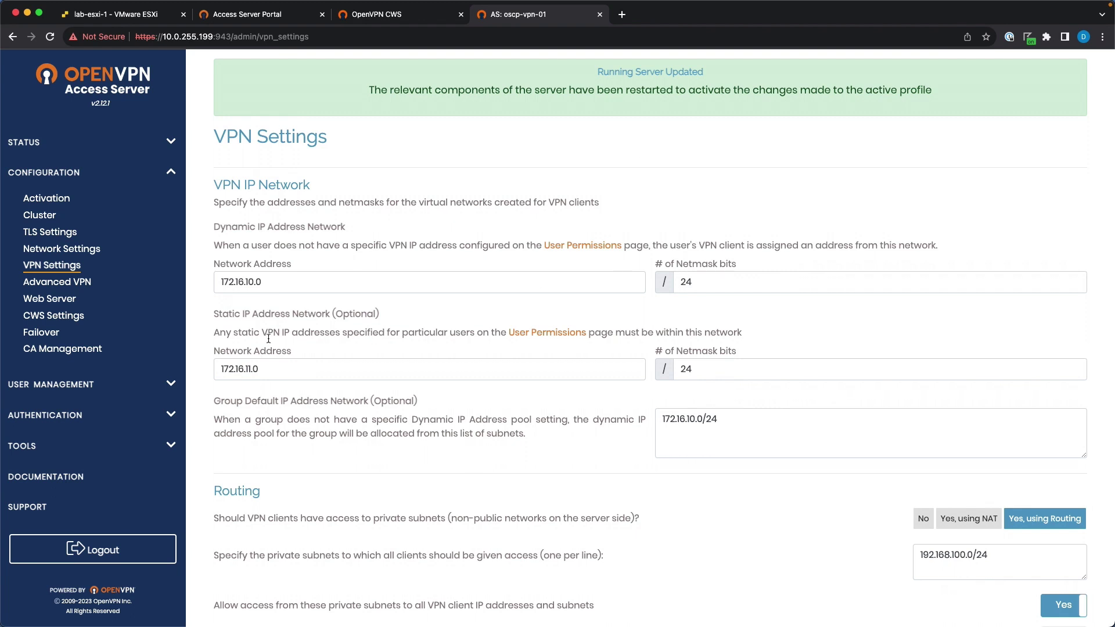
In oscp's More Settings, choose Use Static and enter the VPN address 172.16.11.11.
triple_click(271, 368)
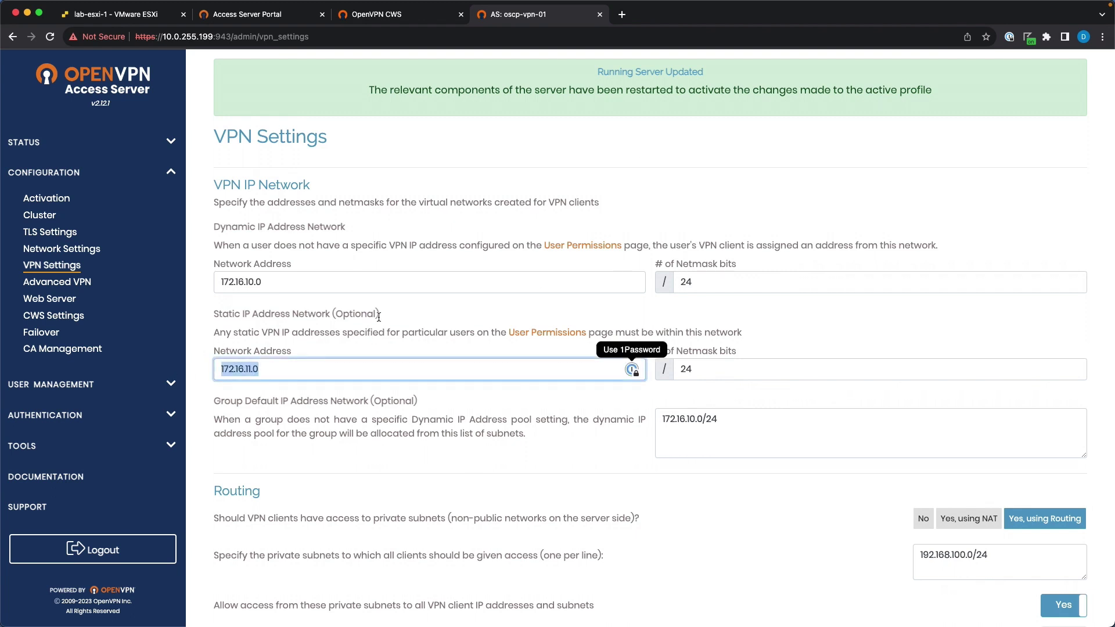
click(64, 384)
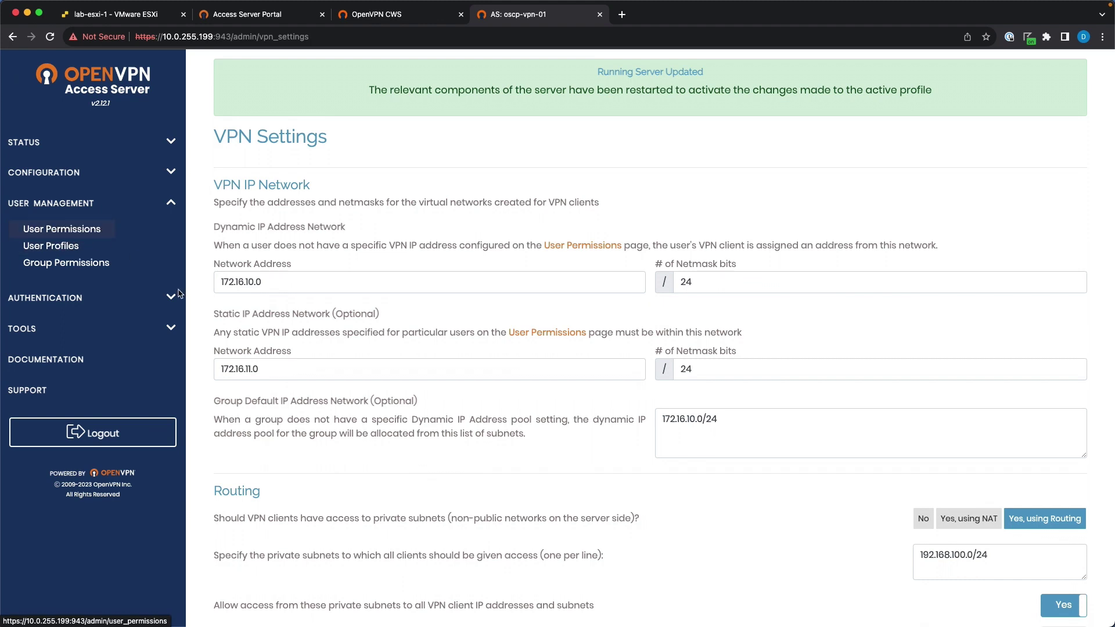
click(61, 229)
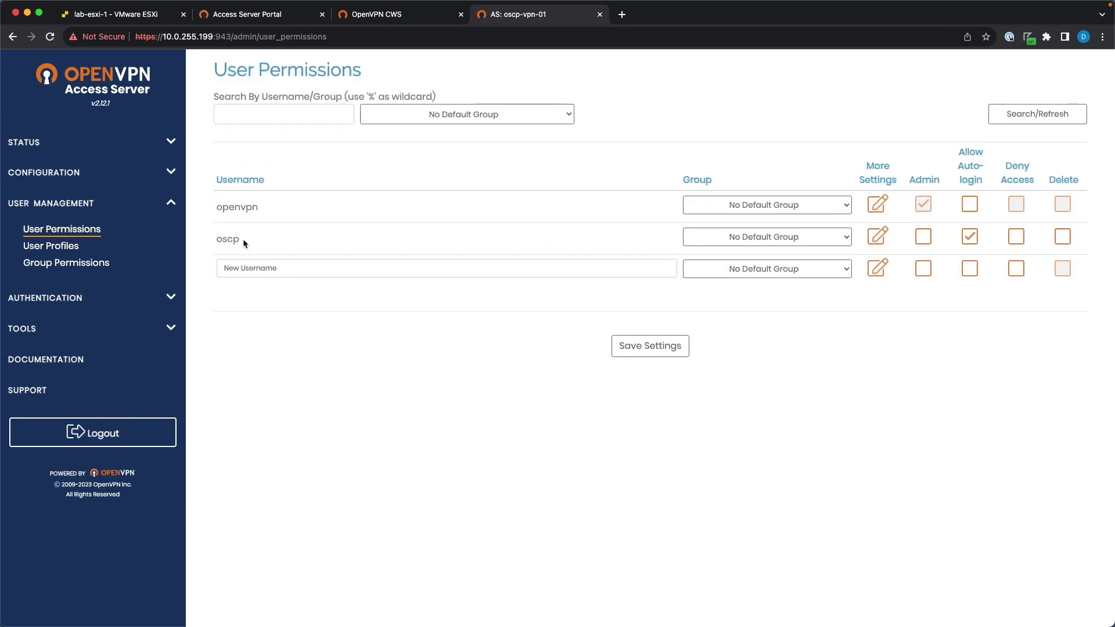
click(878, 235)
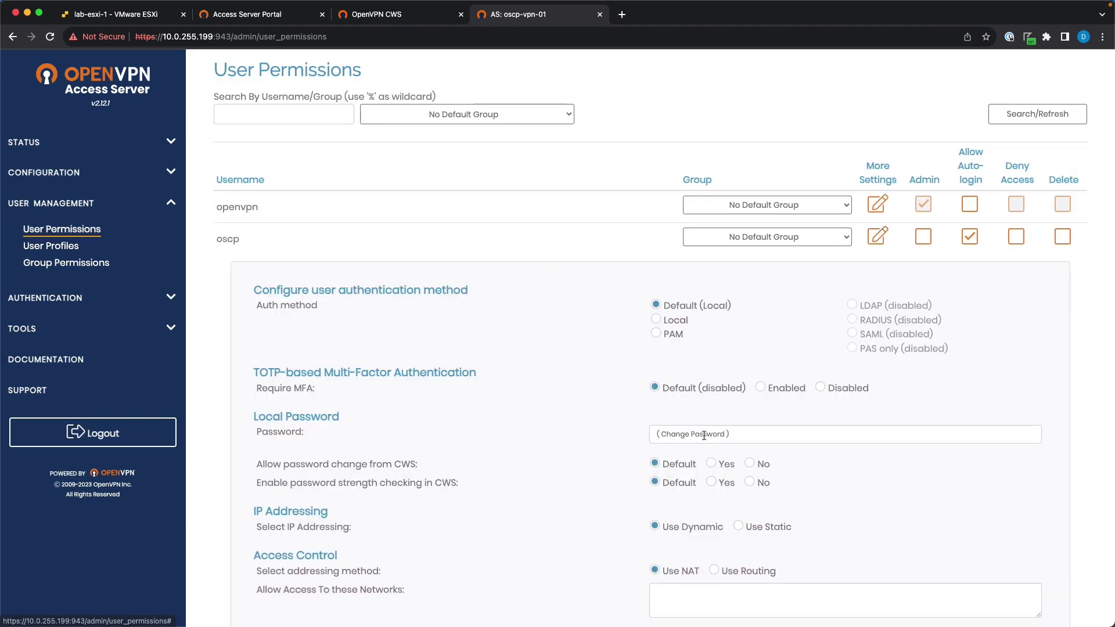
scroll(668, 453, down, 3)
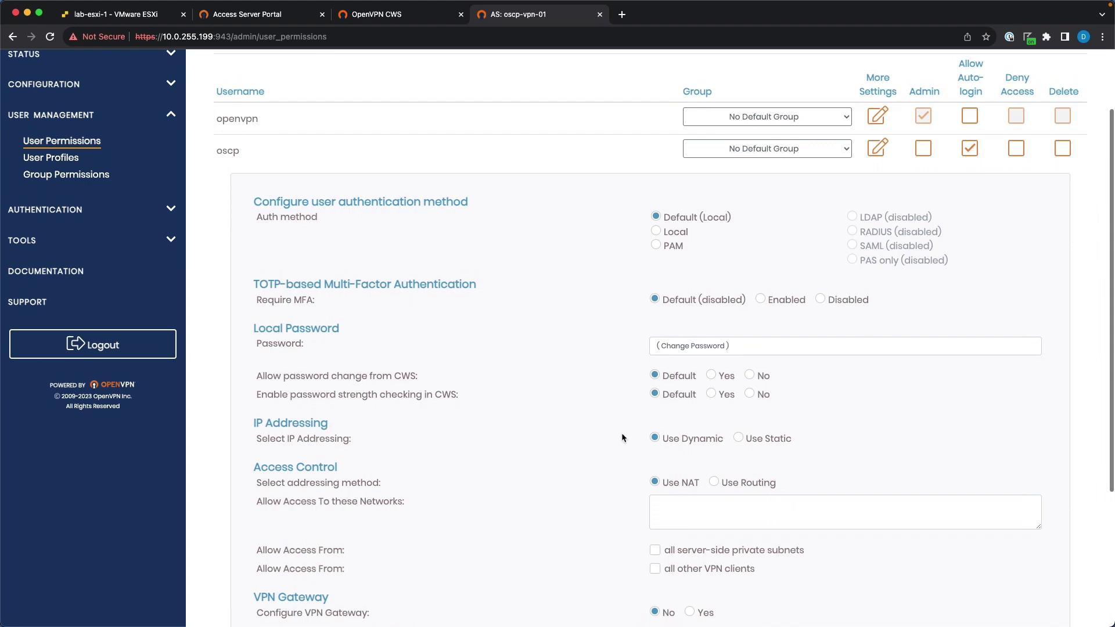
click(738, 438)
click(707, 466)
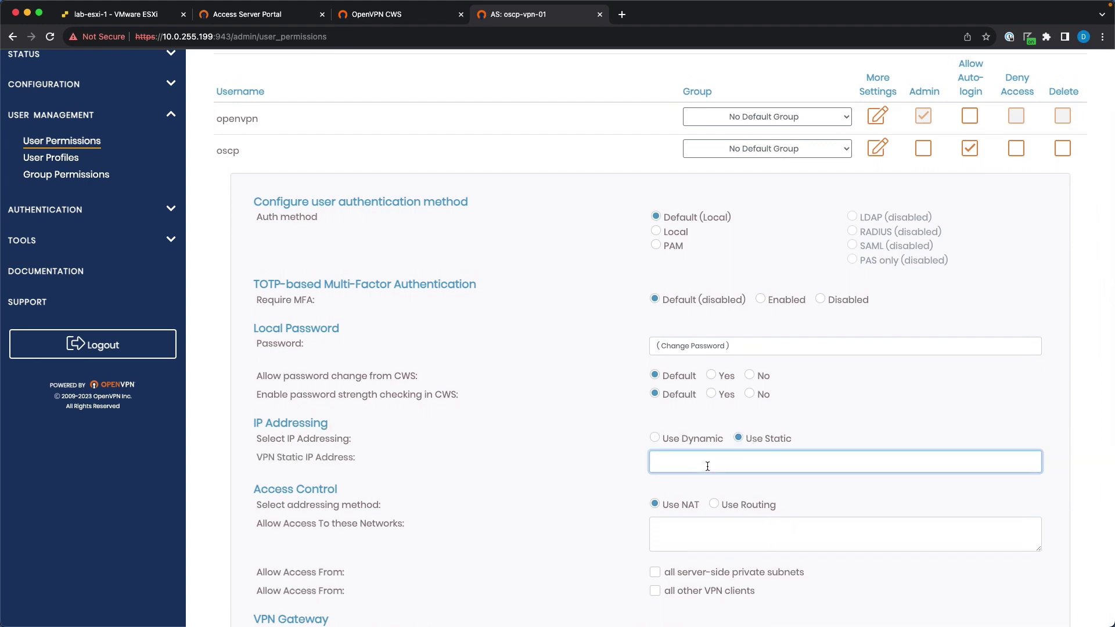
text(172.16.10.0)
click(708, 489)
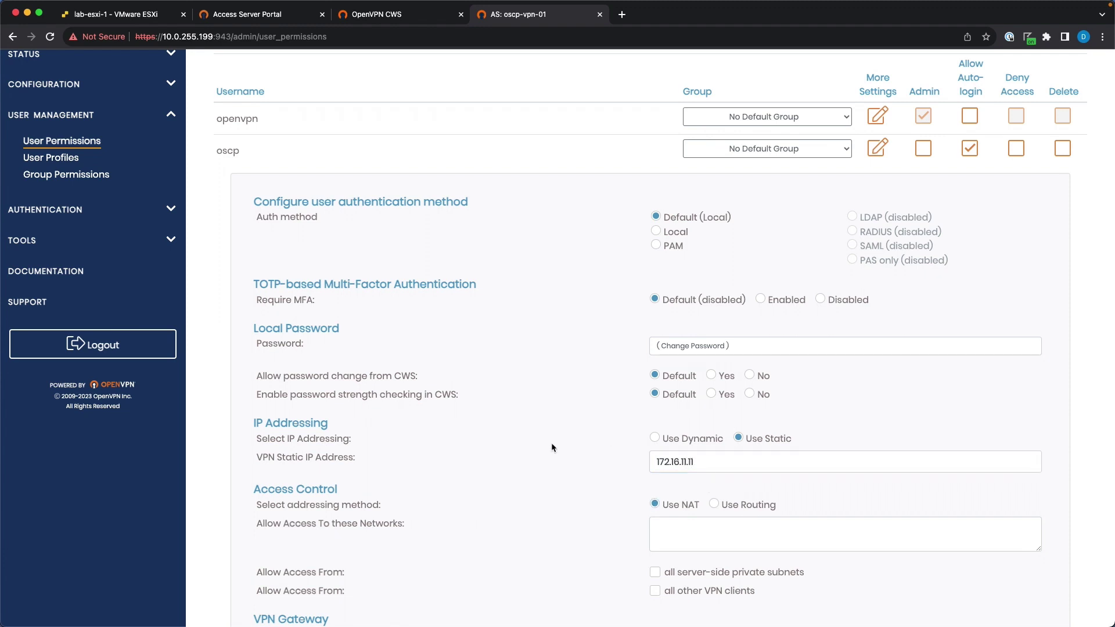
Save oscp's permission settings and update the running server.
scroll(628, 433, down, 2)
scroll(628, 432, down, 2)
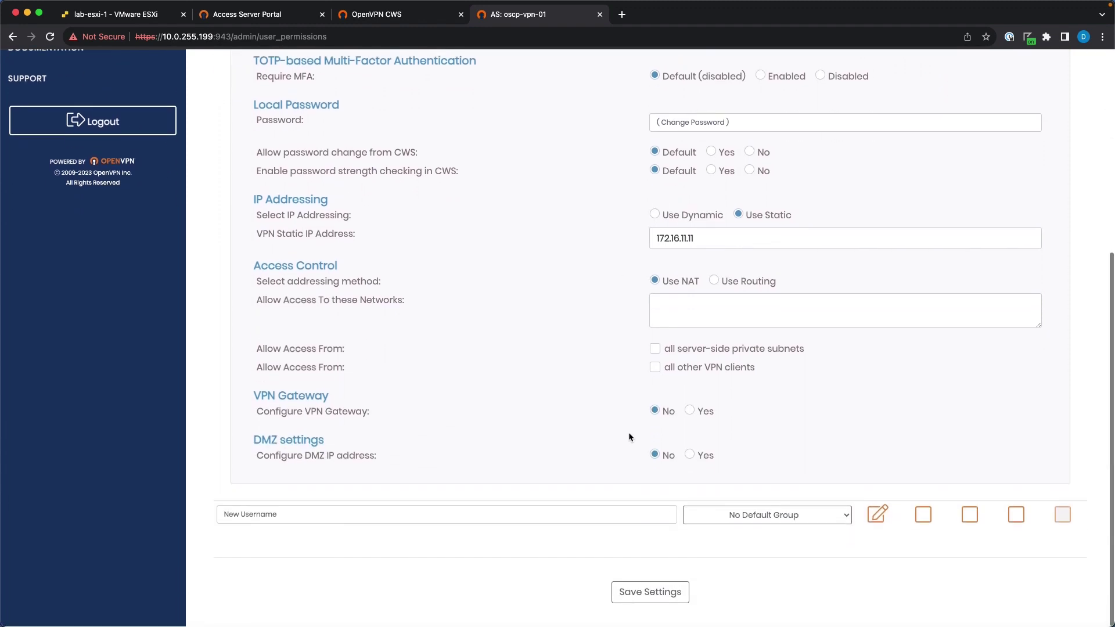
click(639, 589)
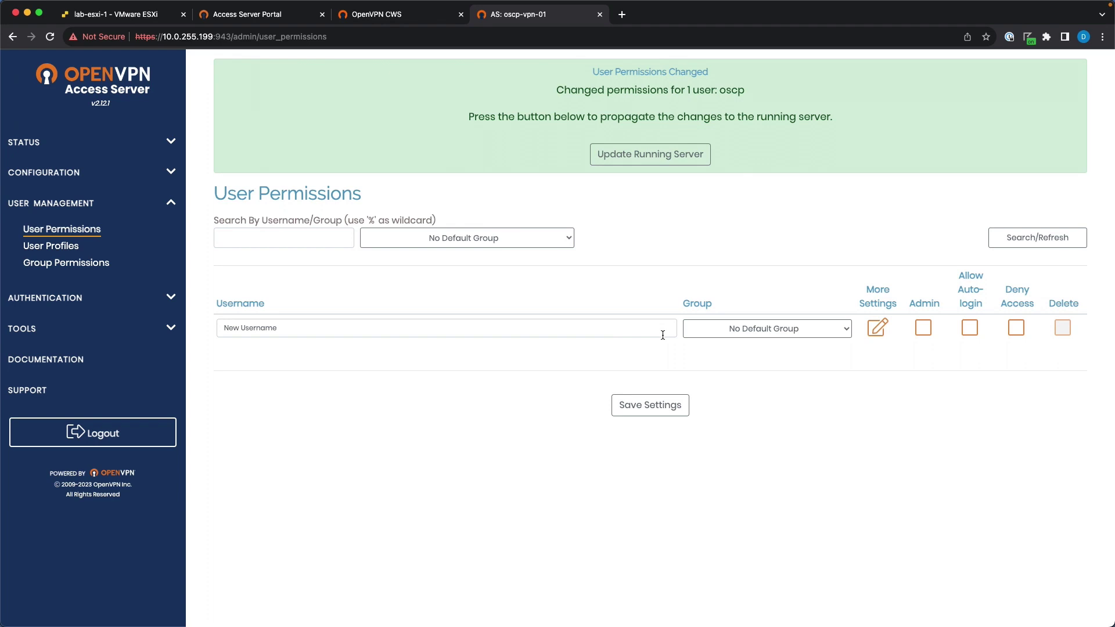
click(686, 154)
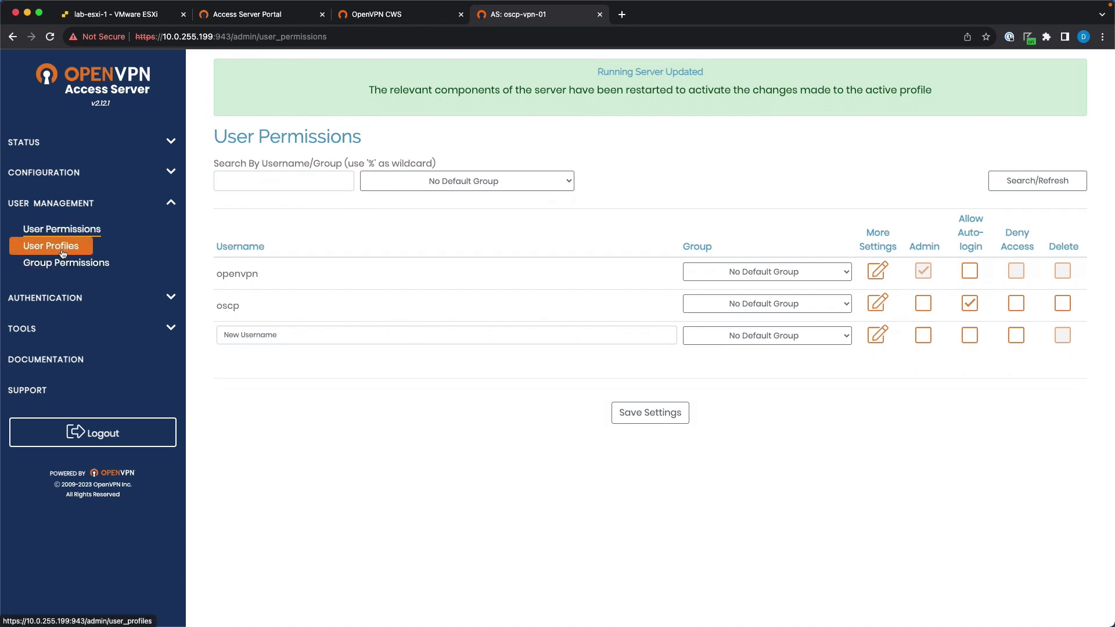
Review the routed 192.168.100.0/24 subnet in VPN Settings, then switch to the Kali desktop.
click(58, 172)
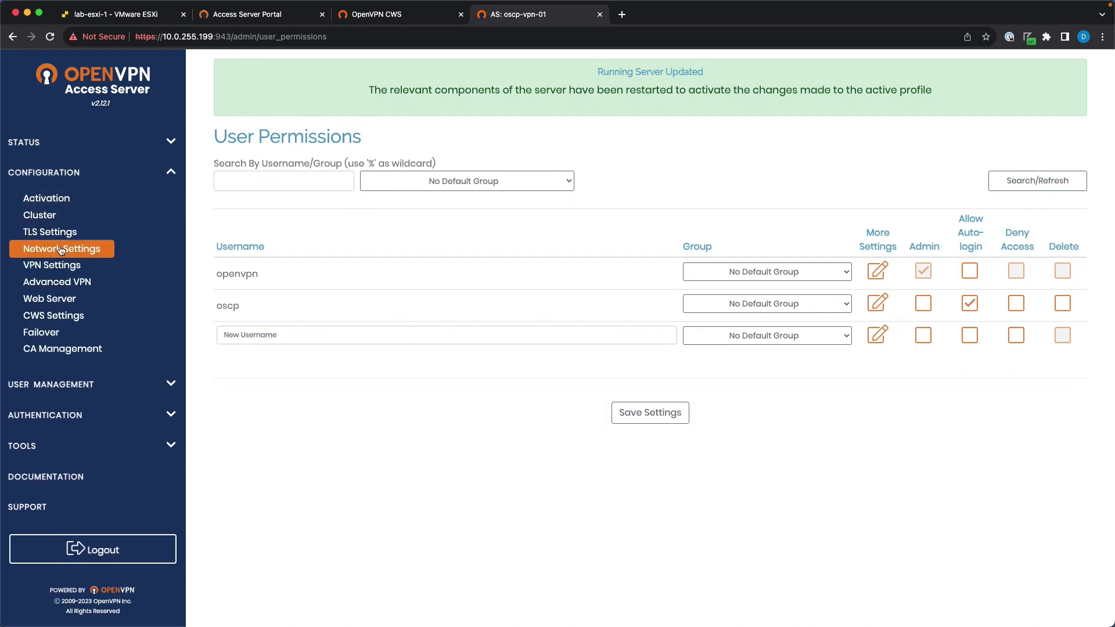
click(58, 265)
scroll(346, 436, down, 2)
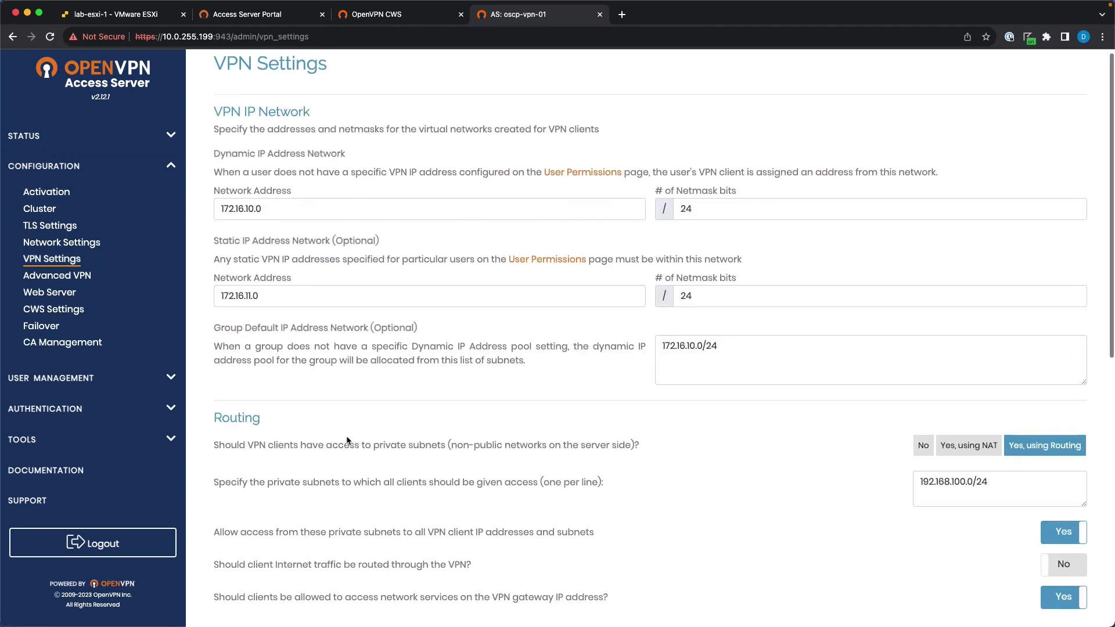
scroll(347, 436, down, 3)
drag(267, 376, 516, 382)
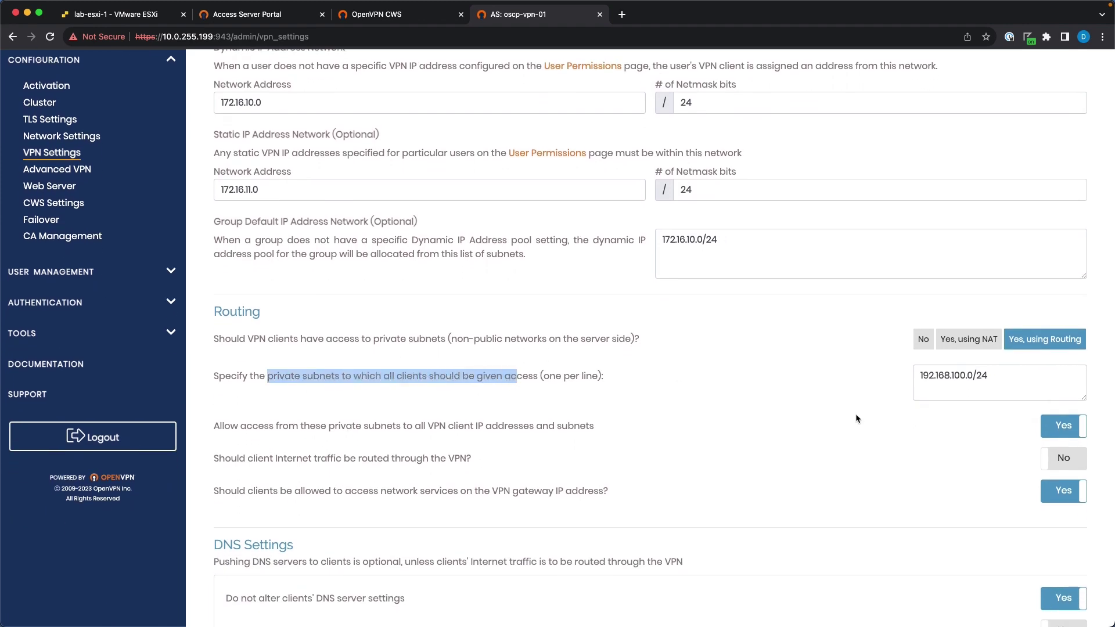
drag(973, 375, 907, 373)
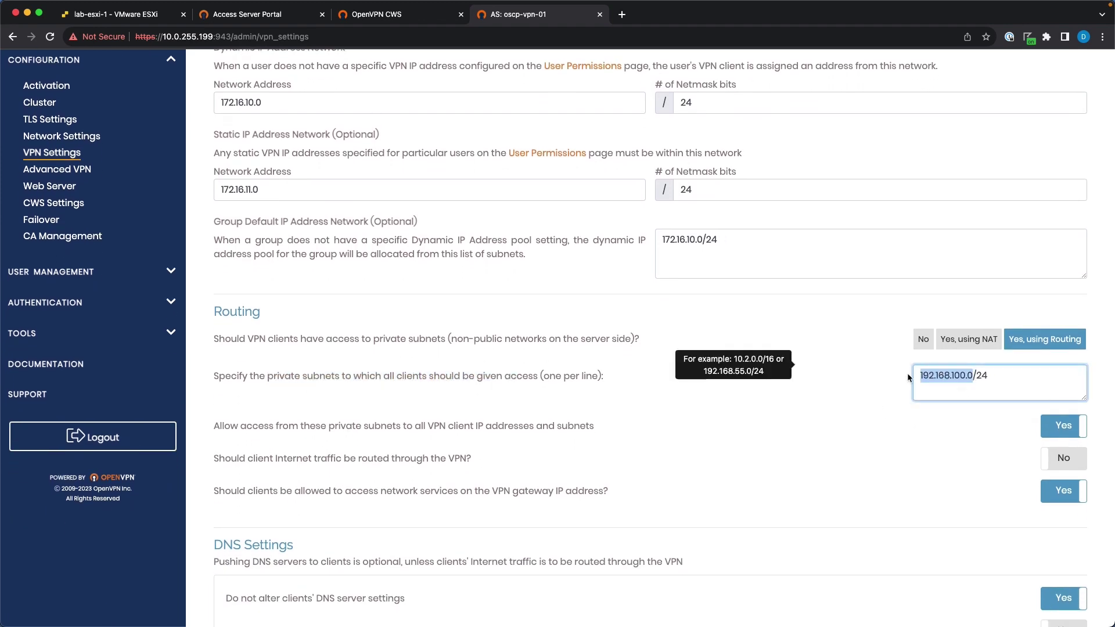
click(488, 378)
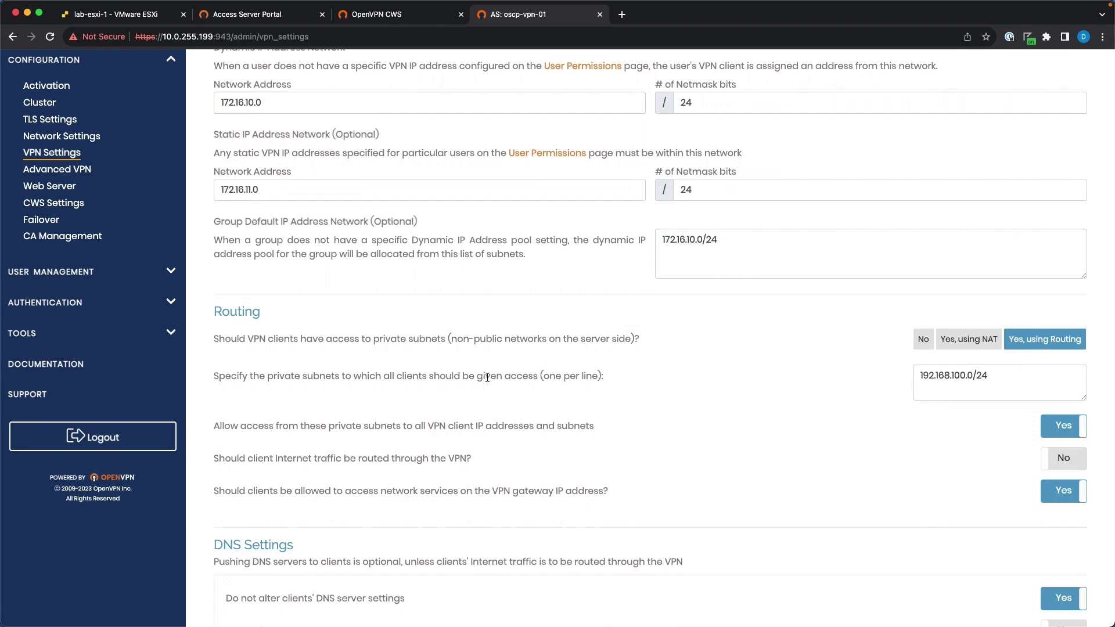
key(ctrl+Right)
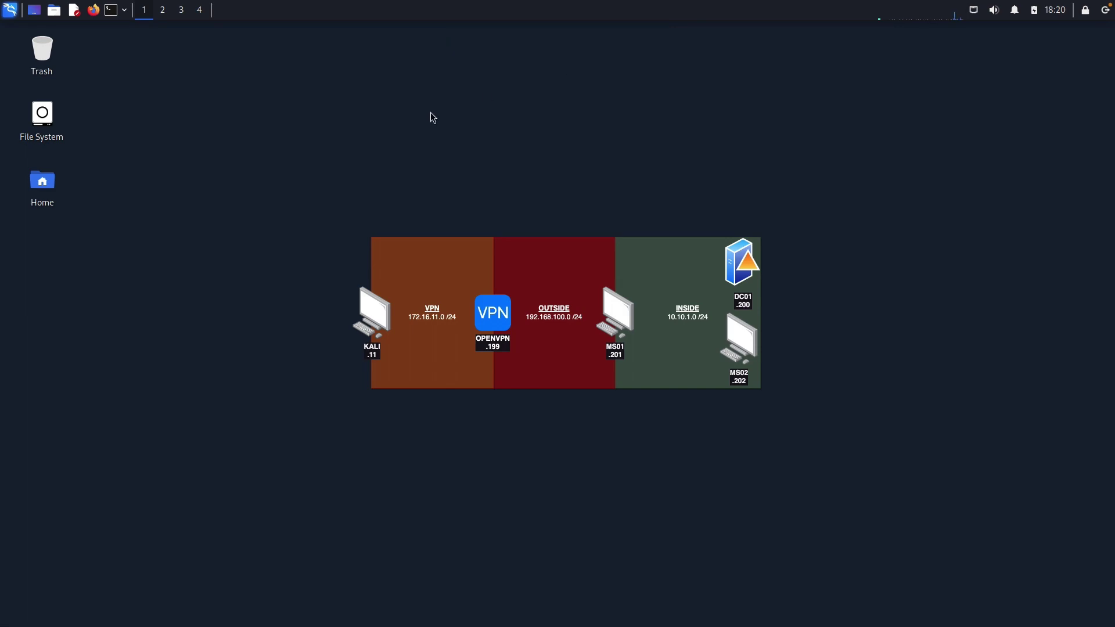
click(93, 9)
click(290, 58)
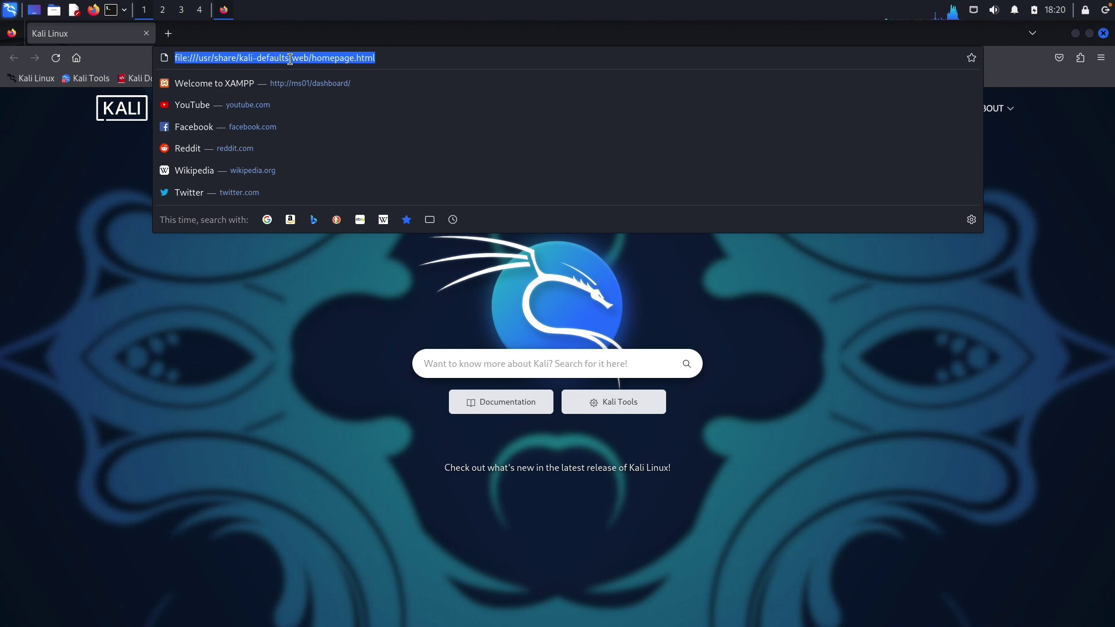
text(10.0.2)
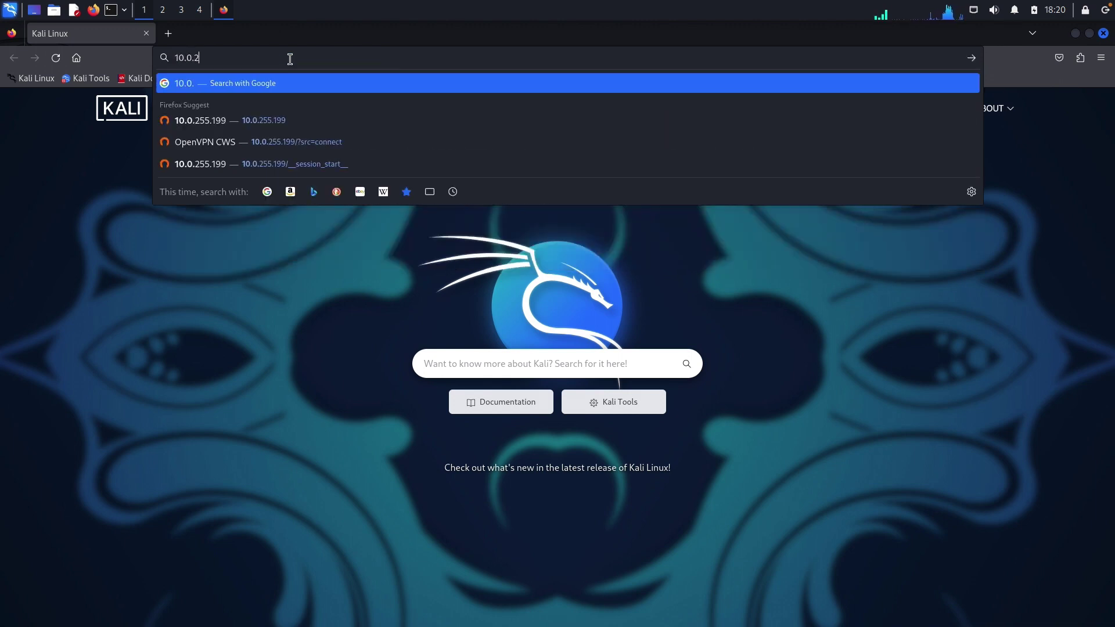
key(Down)
key(Down)
key(Down)
key(Up)
key(Return)
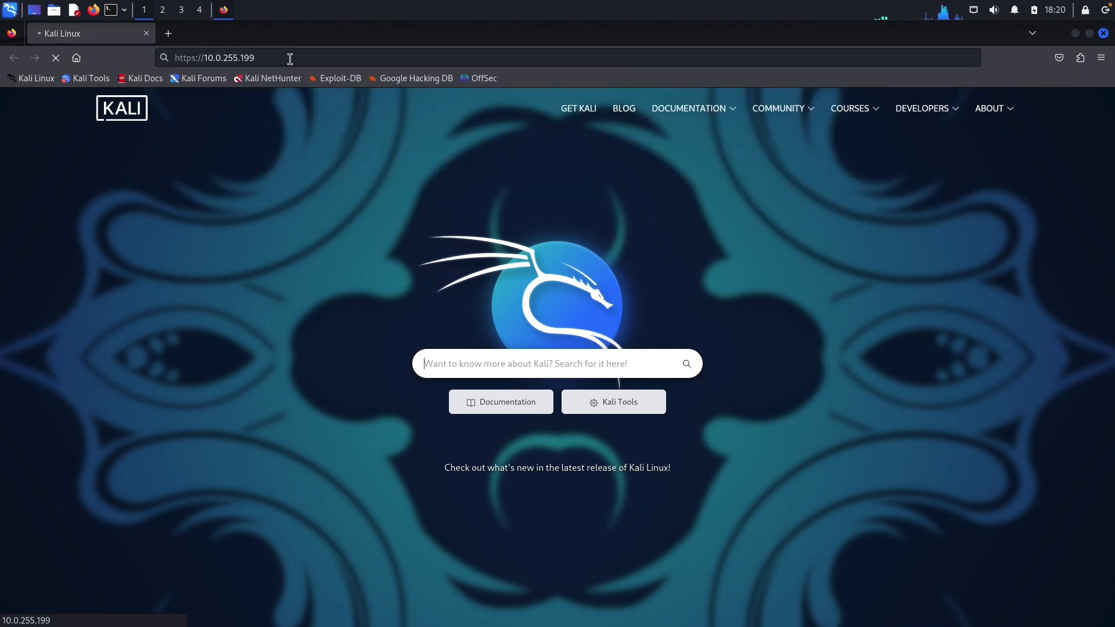
click(744, 442)
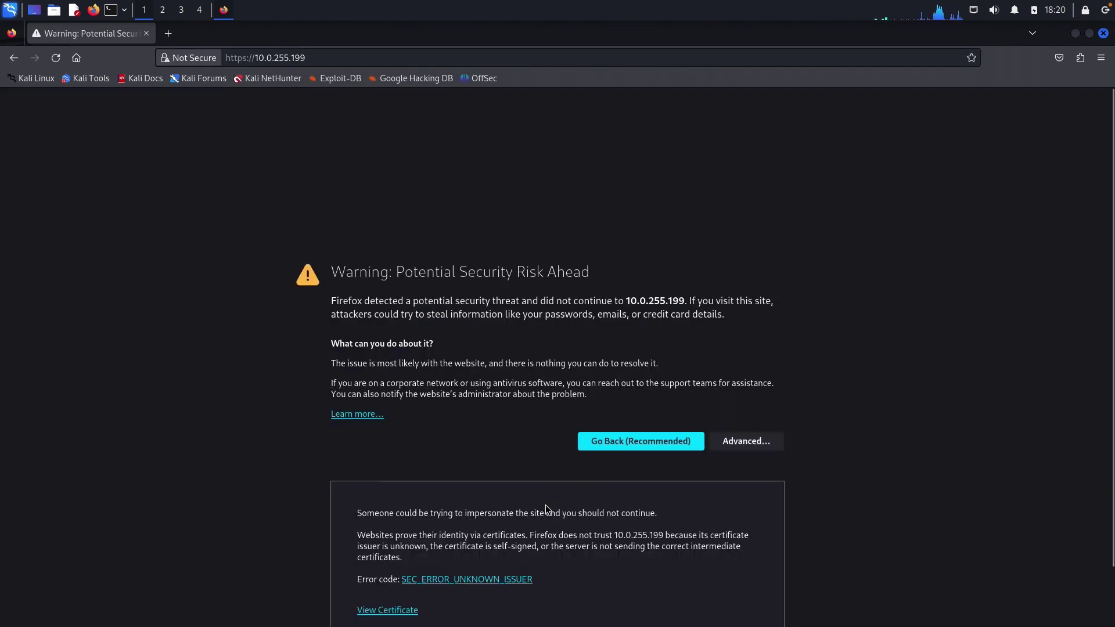
click(645, 585)
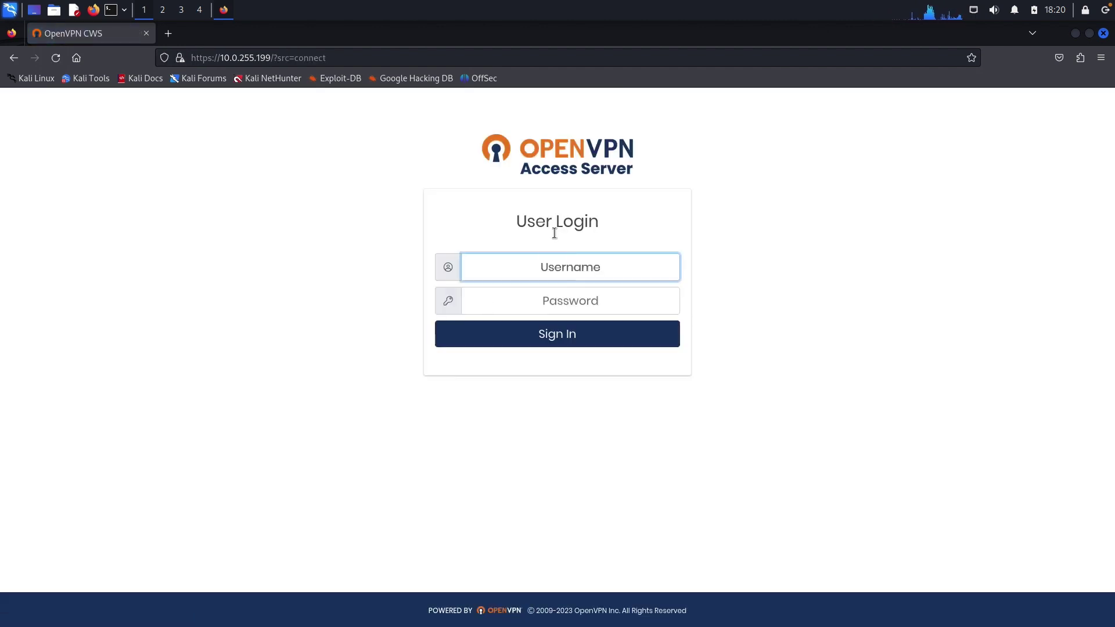
Sign in as oscp with the account password and download the autologin profile.
text(oscp)
key(Tab)
text(****)
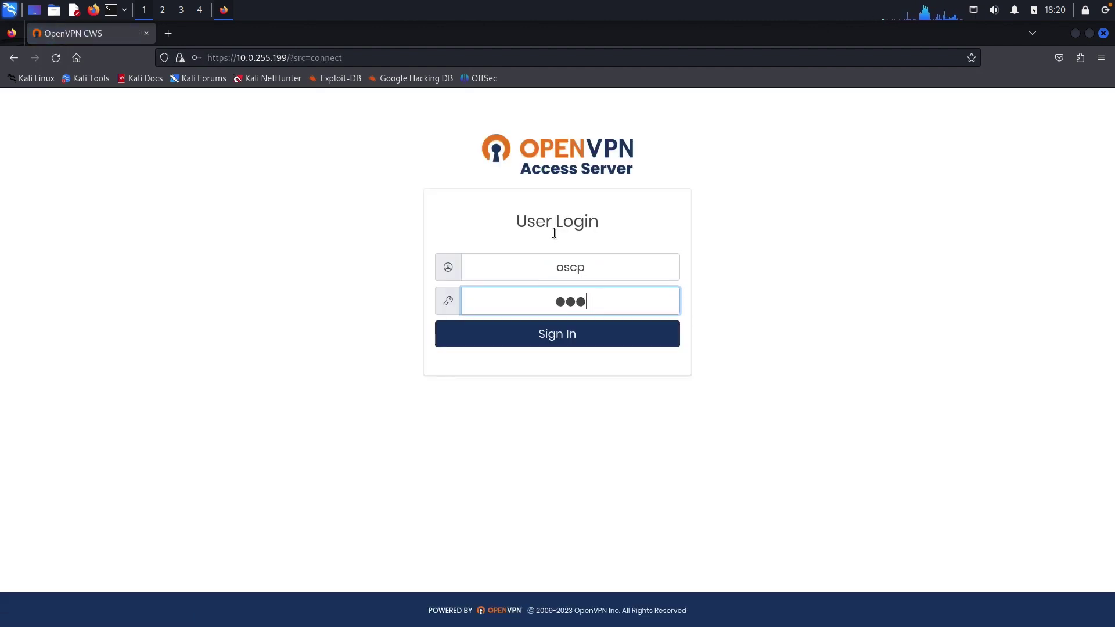
key(Return)
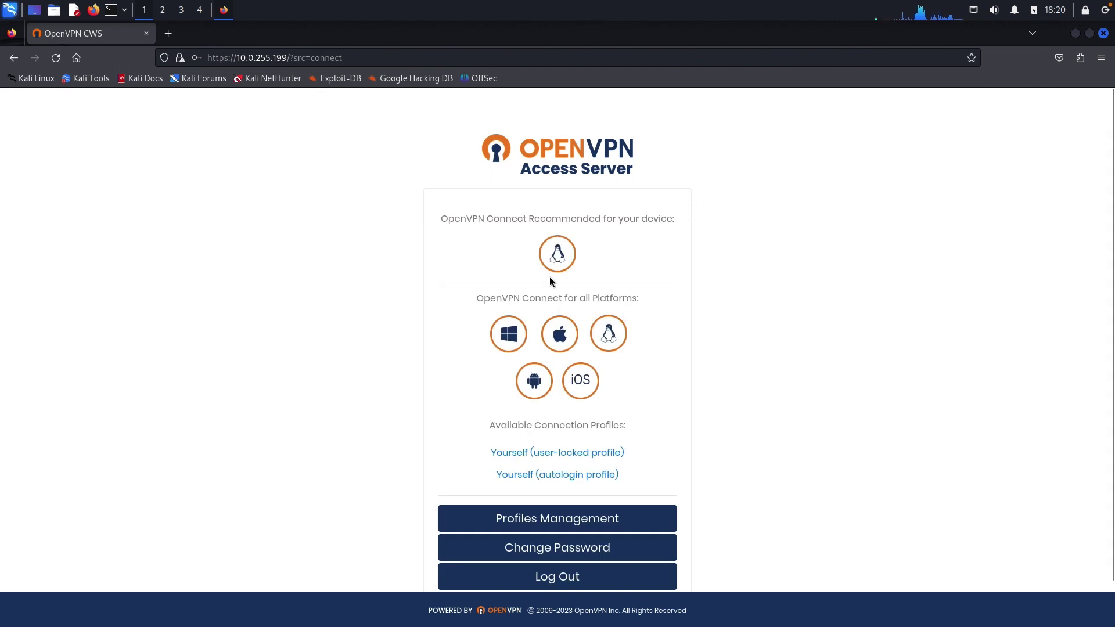
drag(587, 426, 626, 426)
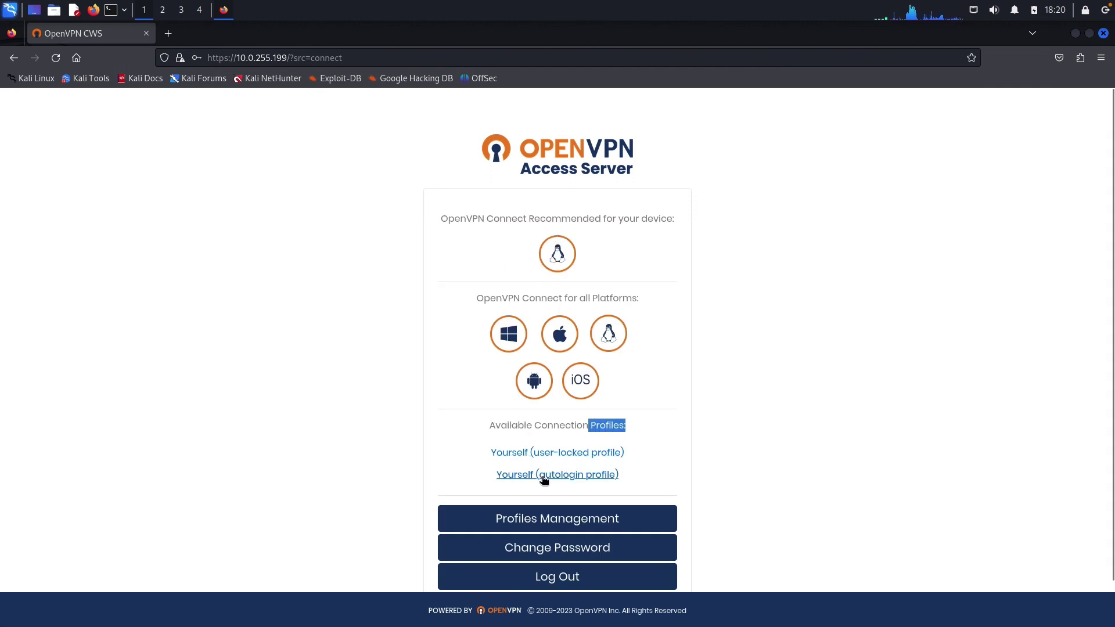
click(544, 479)
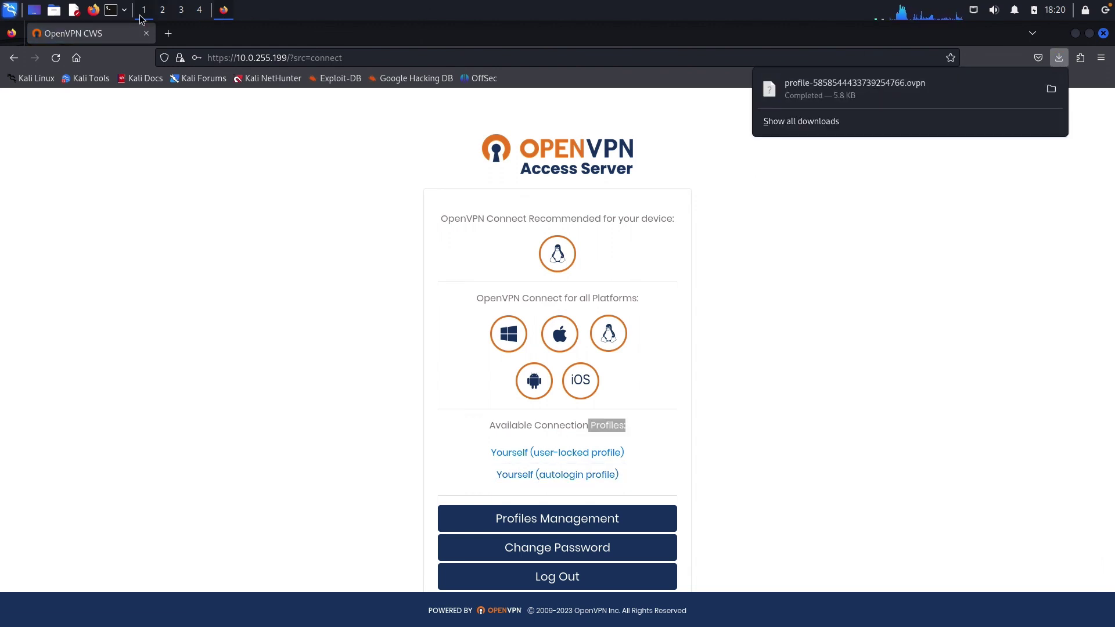
In a terminal, create the ~/Desktop/ad_lab_setup folder and change into it.
click(112, 10)
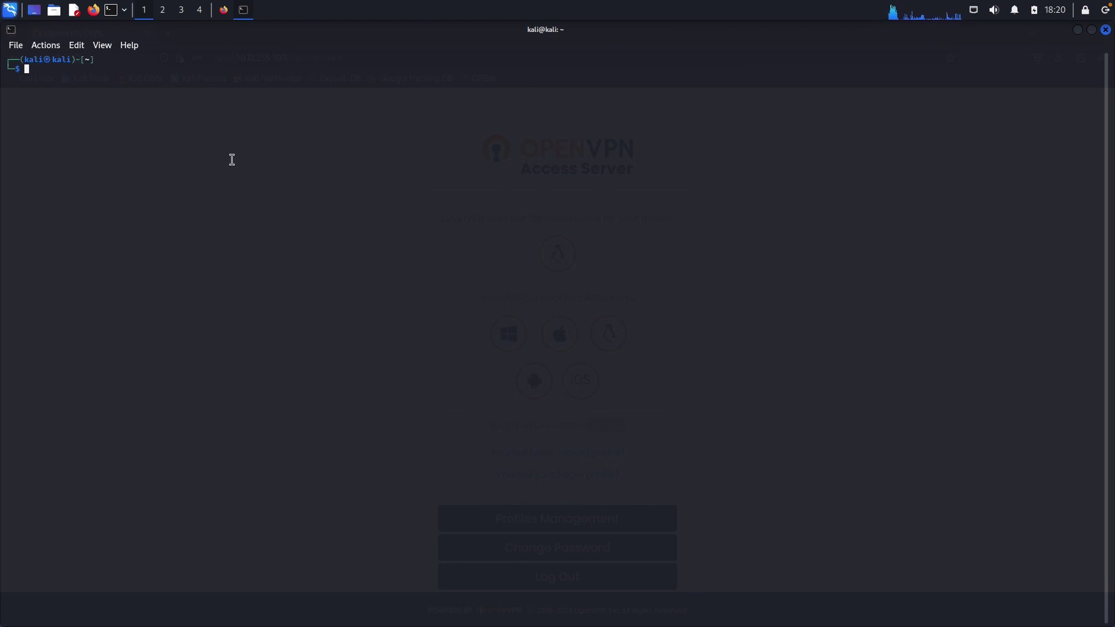
key(ctrl+plus)
key(ctrl+plus)
key(ctrl+plus)
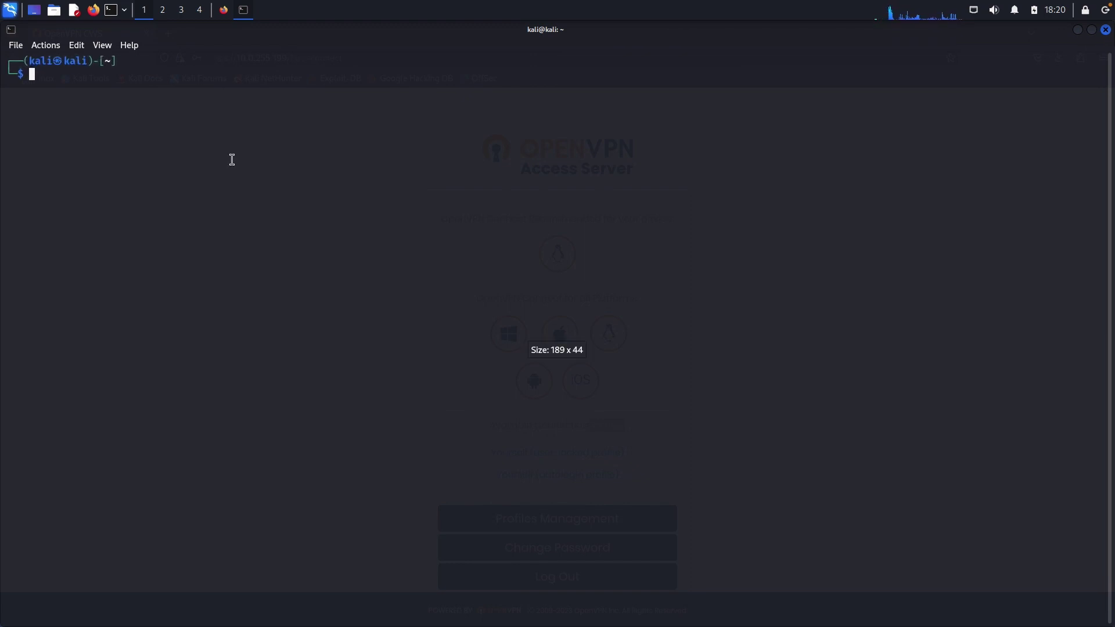
text(cd Desktop)
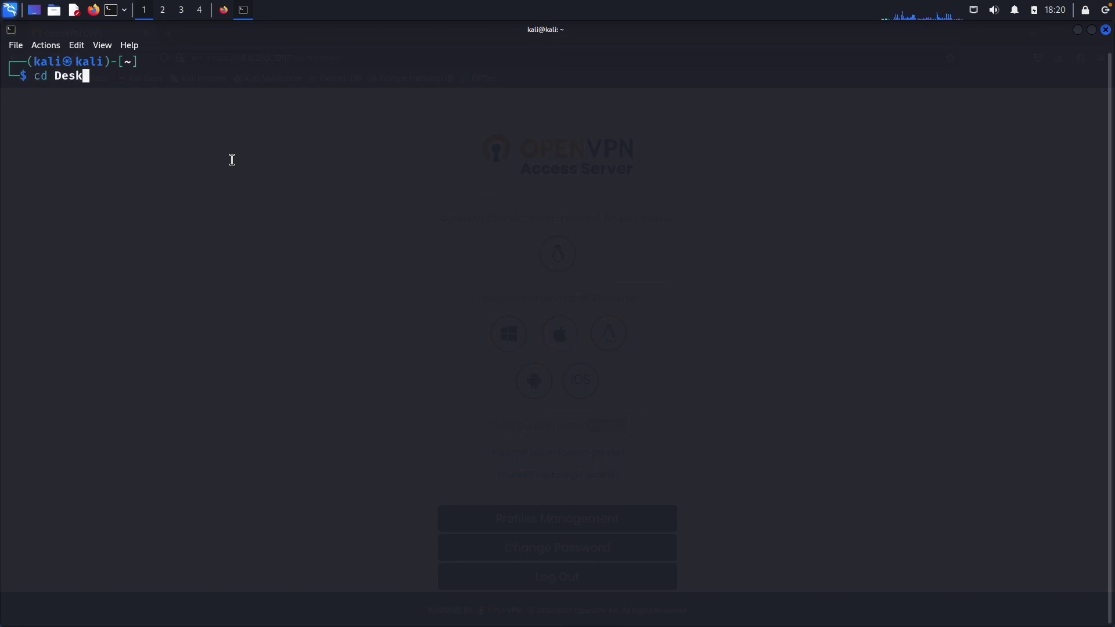
key(Return)
text(mkdir )
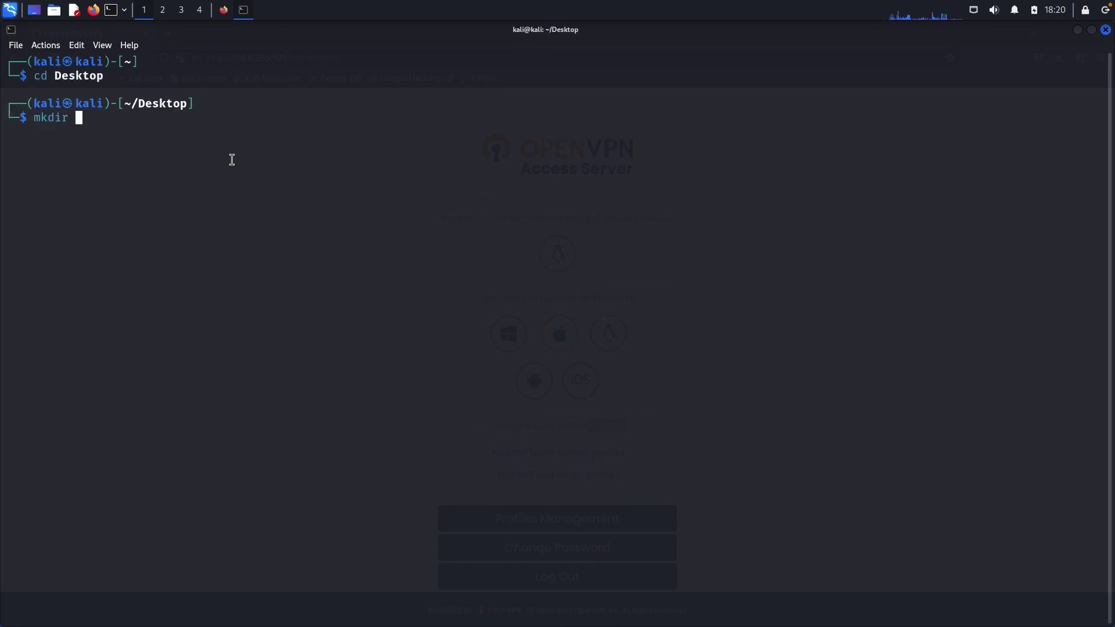
text(ad_lab_setup)
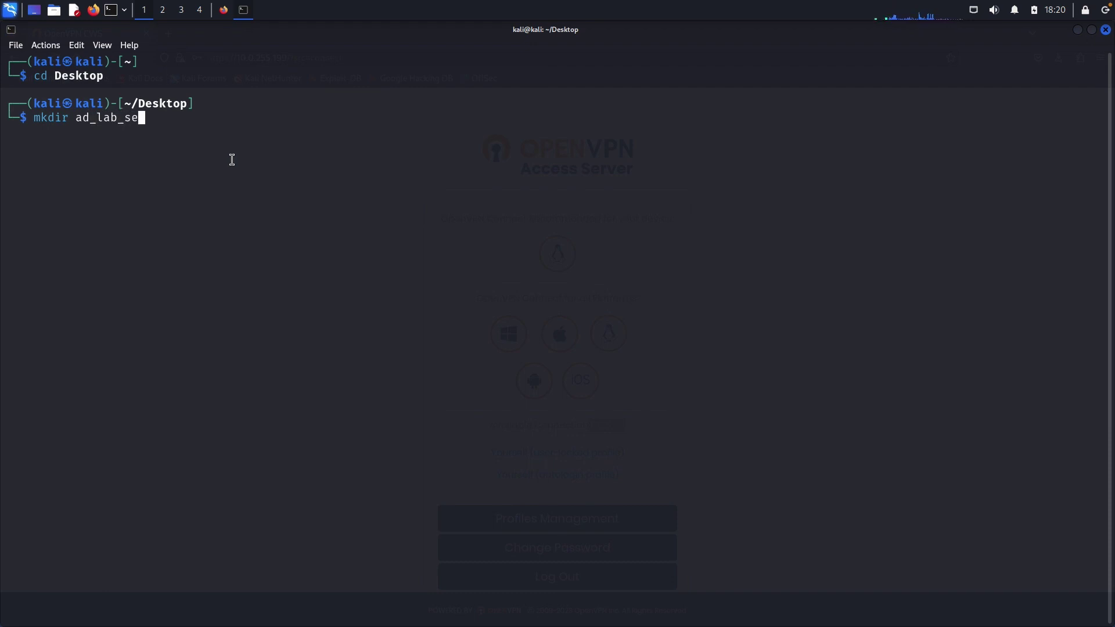
key(Return)
text(cd a)
key(Tab)
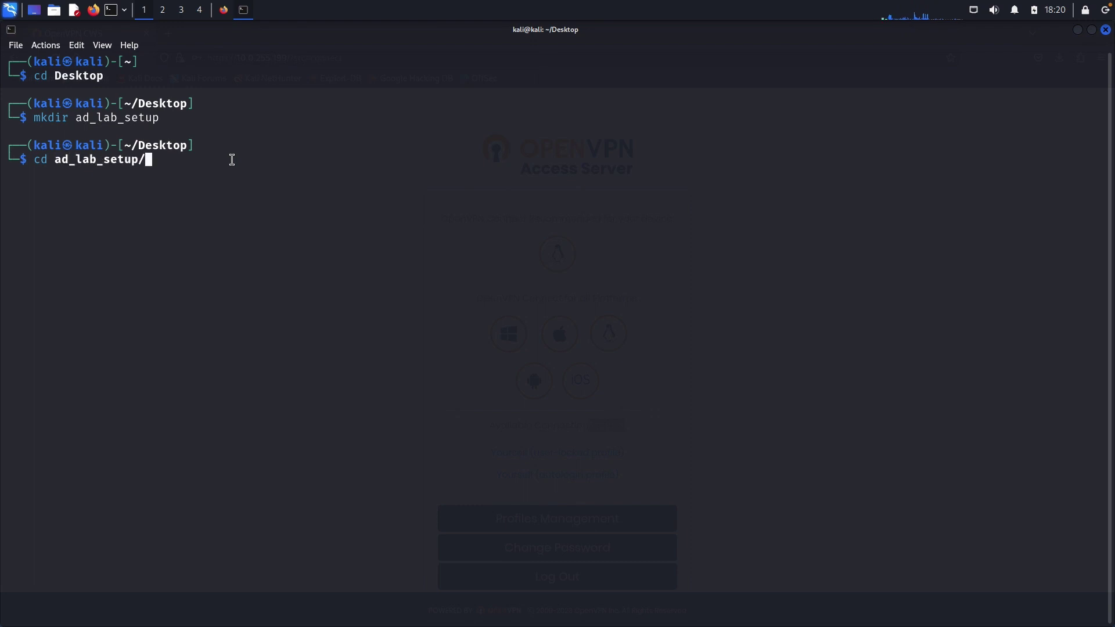
key(Return)
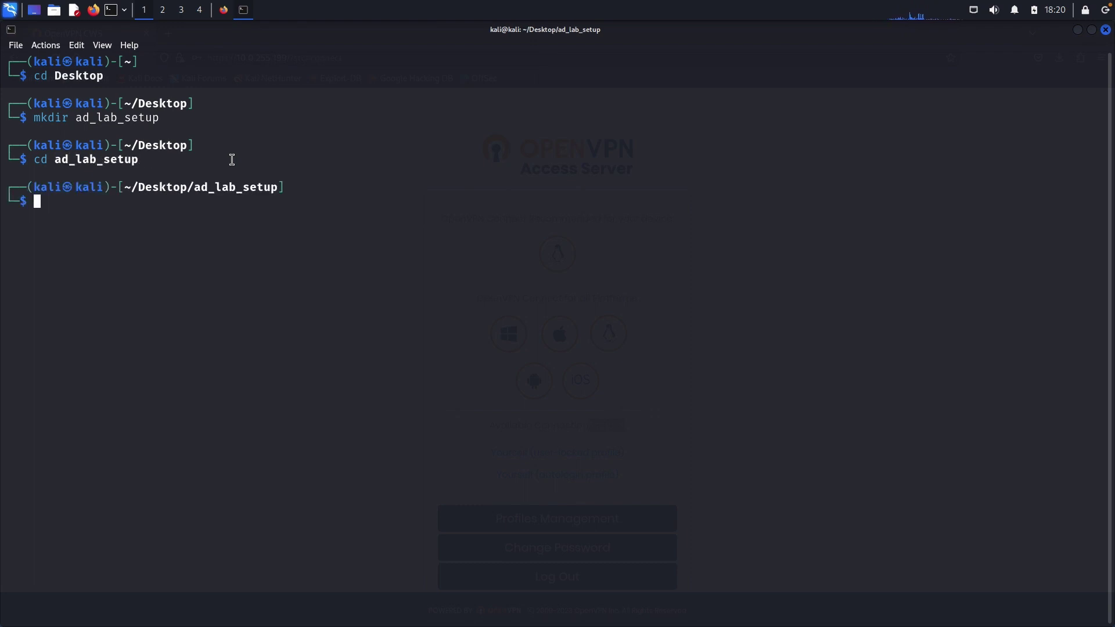
Create and enter a vpn subfolder, then start a 'mv ~/Downloads/' command.
text(m)
key(BackSpace)
text(mkdir vpn)
key(Return)
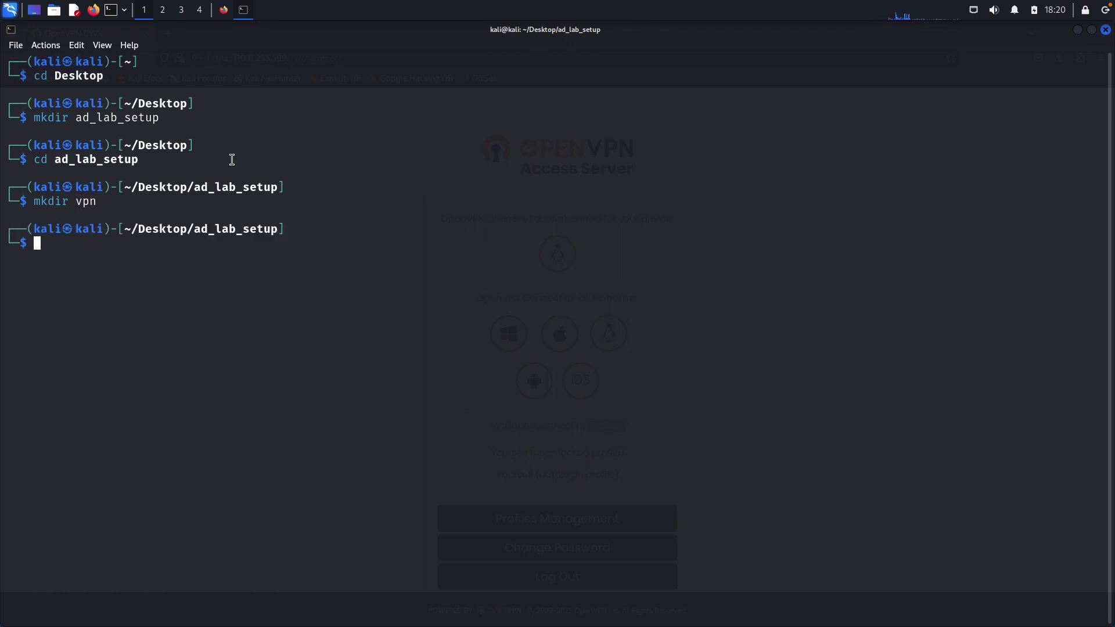
text(cd vpn)
key(Return)
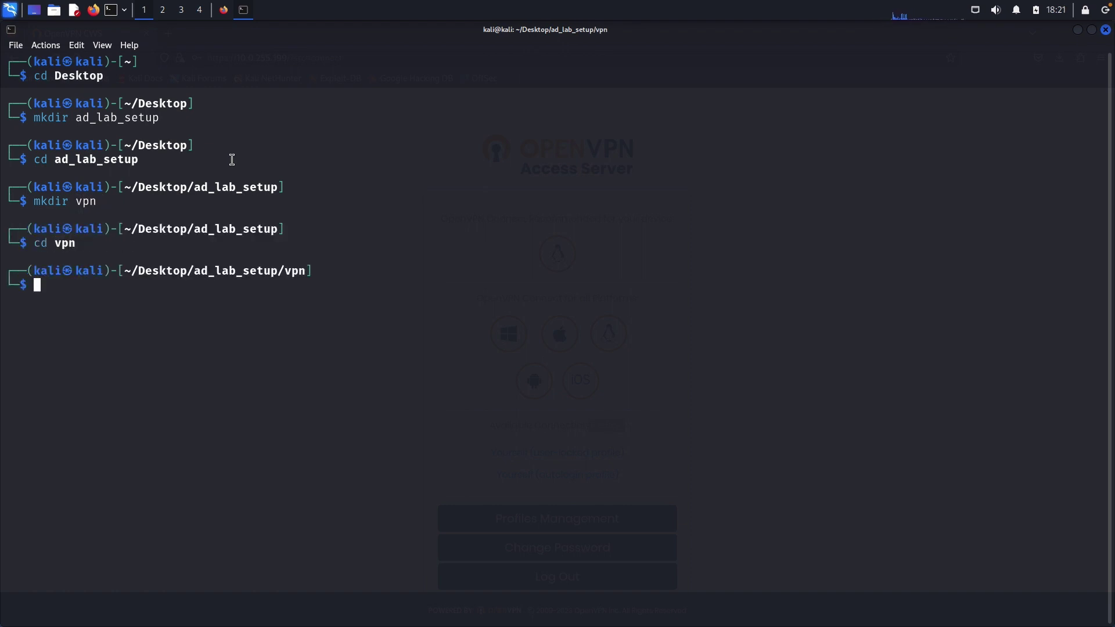
text(mv ~/Downloads/profile-5858544433739254766.ovpn .)
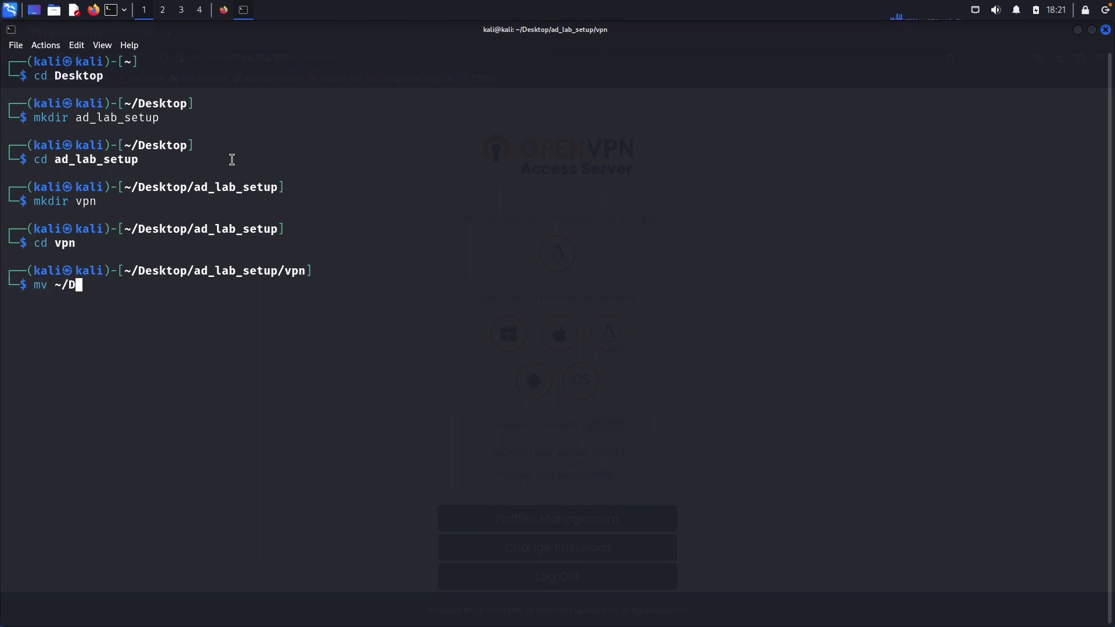
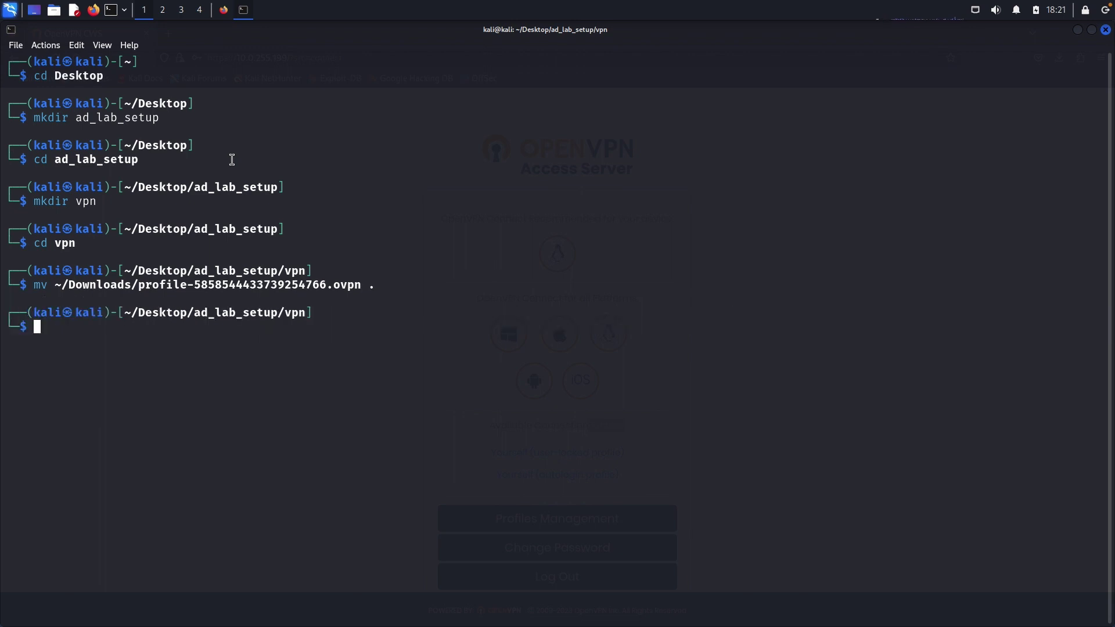
List the vpn folder with ll to check the downloaded .ovpn profile name.
text(ll)
key(Return)
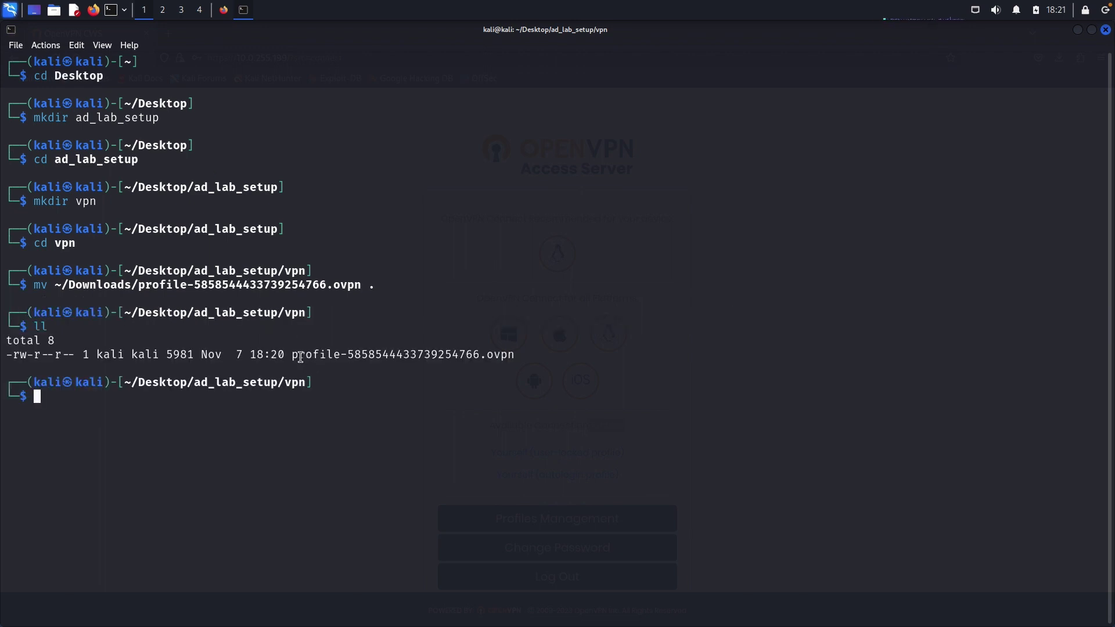
drag(295, 356, 517, 353)
key(super+c)
click(344, 350)
Start the VPN client with 'sudo openvpn *.ovpn'.
text(sudo openvpn)
middle_click(344, 351)
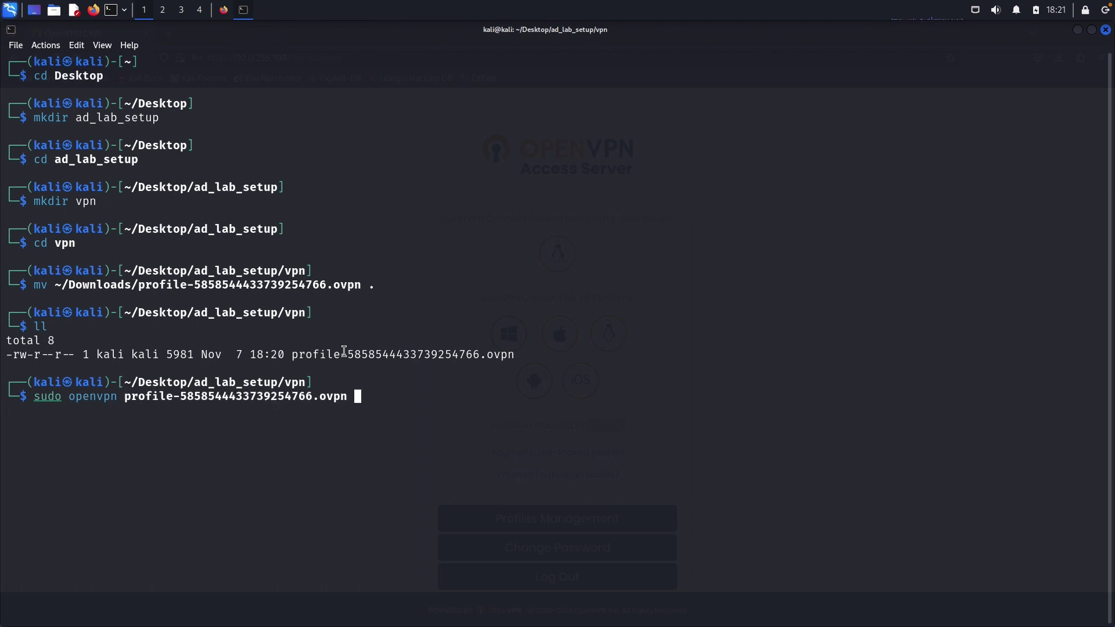
key(BackSpace)
key(BackSpace)
key(BackSpace)
key(BackSpace)
key(BackSpace)
key(BackSpace)
key(BackSpace)
key(BackSpace)
key(BackSpace)
key(BackSpace)
key(BackSpace)
key(BackSpace)
key(BackSpace)
key(BackSpace)
key(BackSpace)
key(BackSpace)
key(BackSpace)
key(BackSpace)
key(BackSpace)
key(BackSpace)
key(BackSpace)
key(BackSpace)
key(BackSpace)
key(BackSpace)
key(BackSpace)
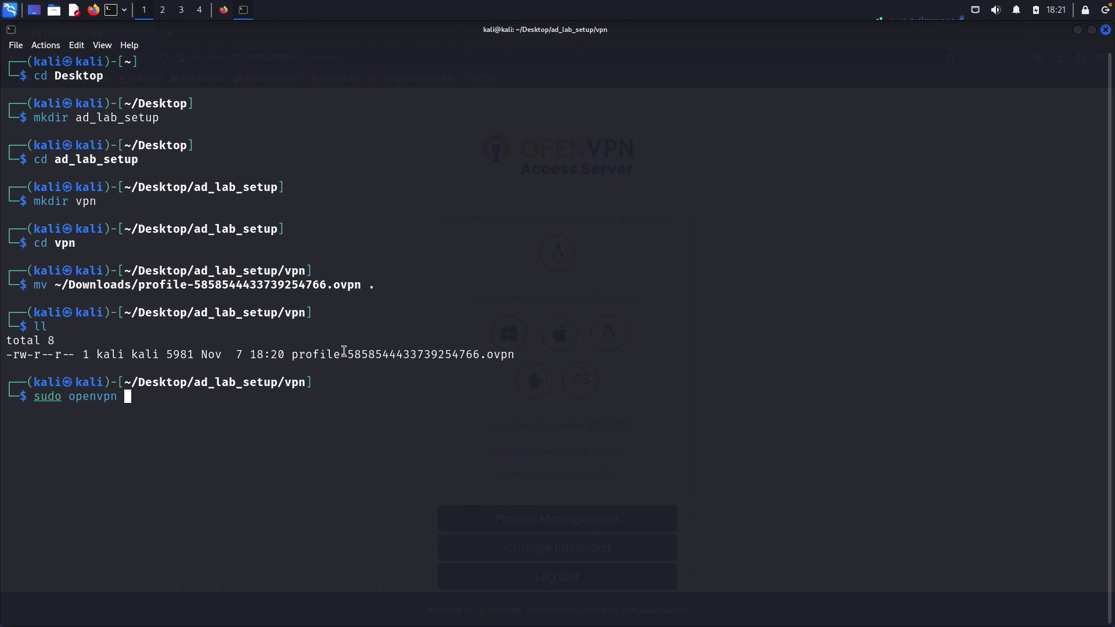
text(*.ovpn)
key(Return)
key(Return)
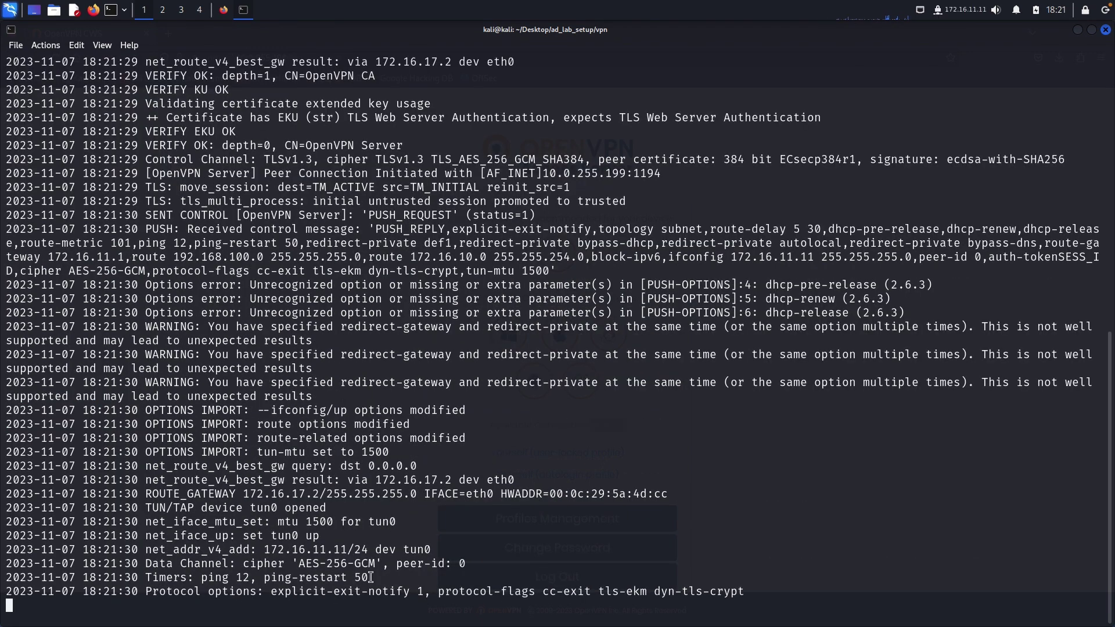
Highlight the assigned 172.16.11.11/24 address, ROUTE_GATEWAY line and 192.168.100.0/24 route in the OpenVPN log.
drag(264, 549, 373, 547)
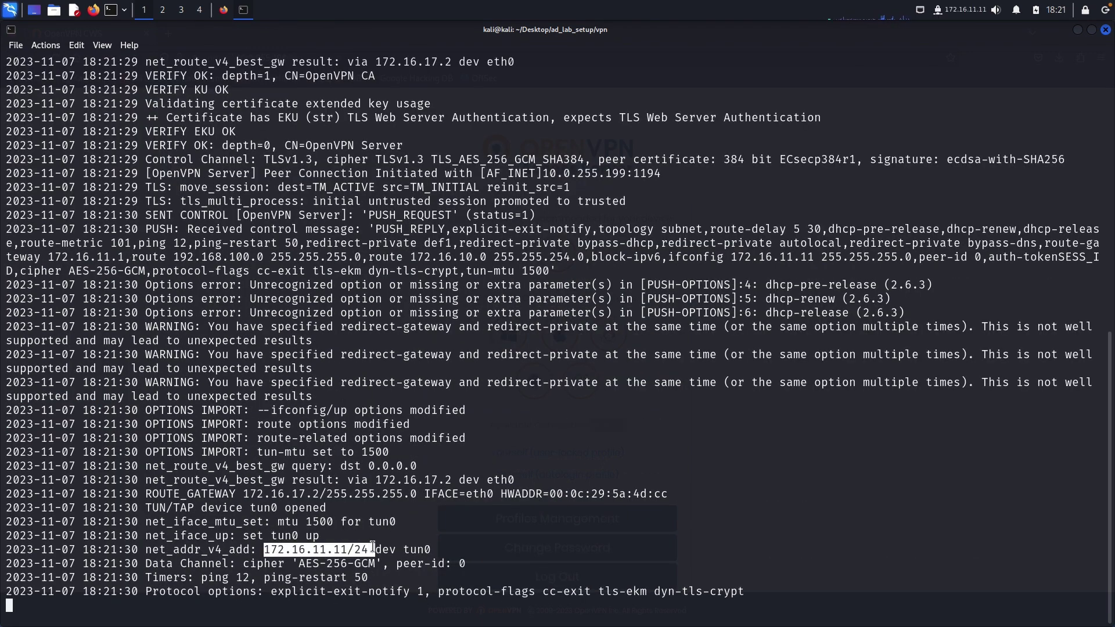
click(262, 549)
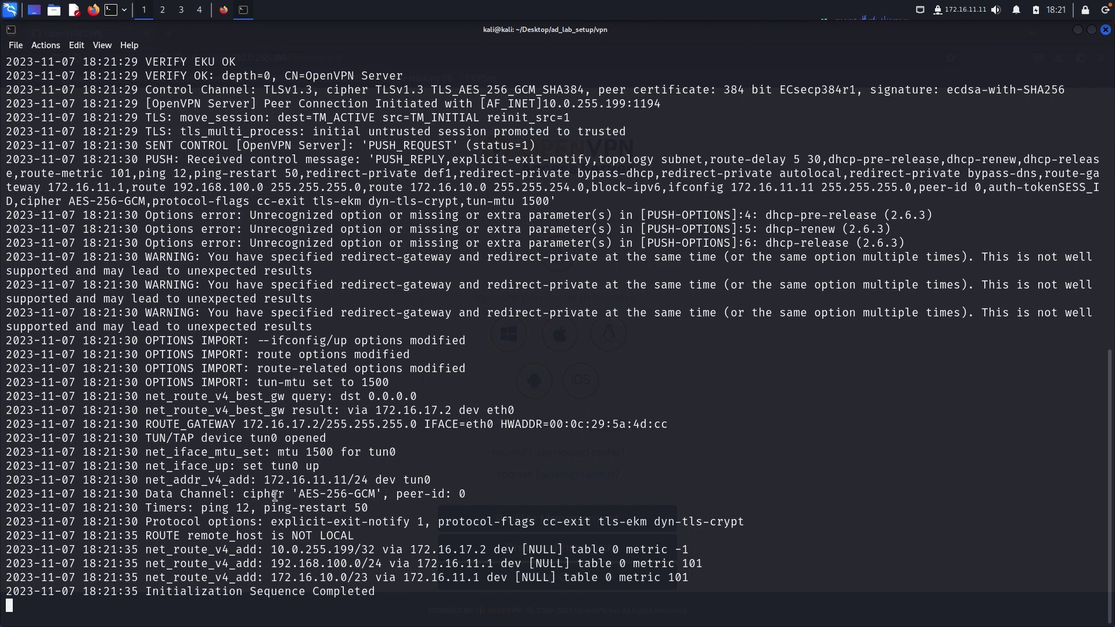
triple_click(280, 423)
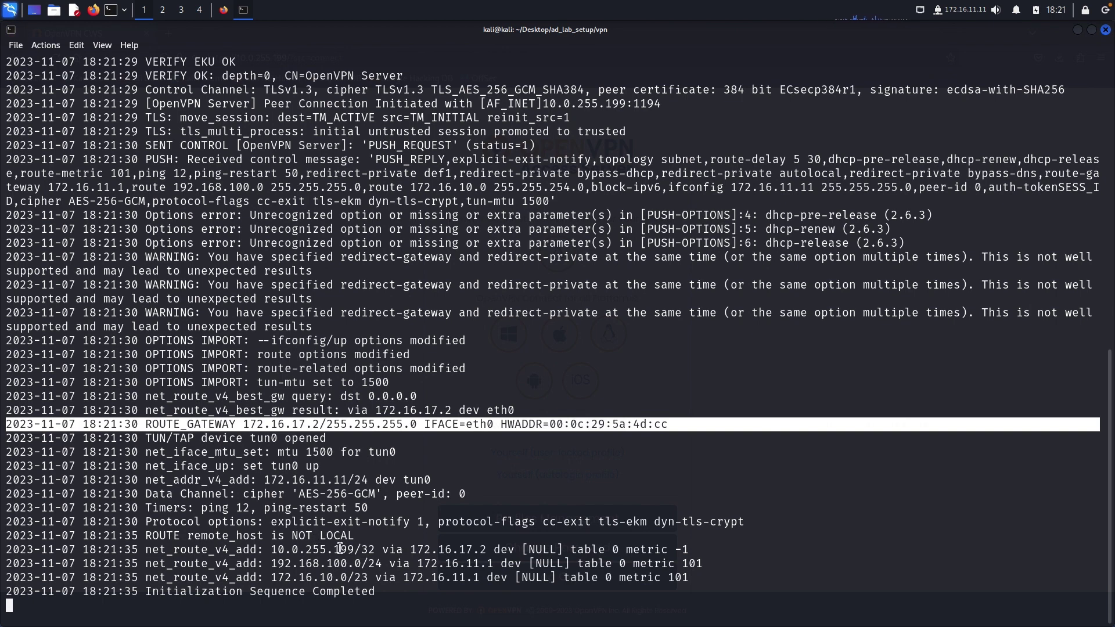
click(305, 550)
drag(331, 566, 413, 577)
click(336, 564)
double_click(335, 563)
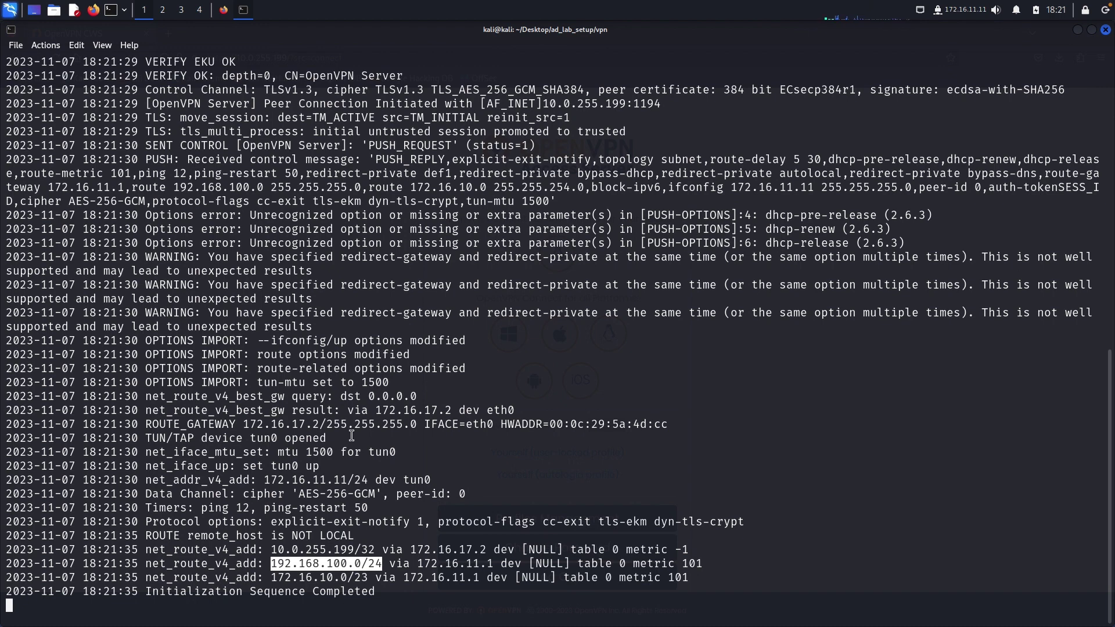
click(361, 460)
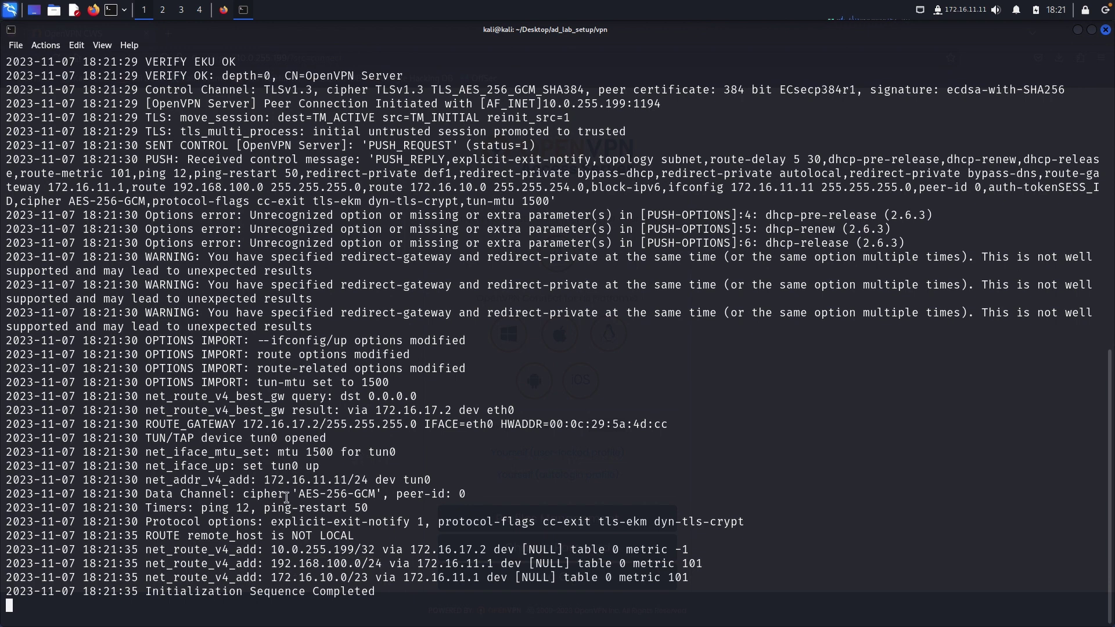
Highlight the 10.0.255.199/32 and 172.16.10.0/23 routes, then switch to the host's VPN Settings page.
drag(207, 480, 388, 476)
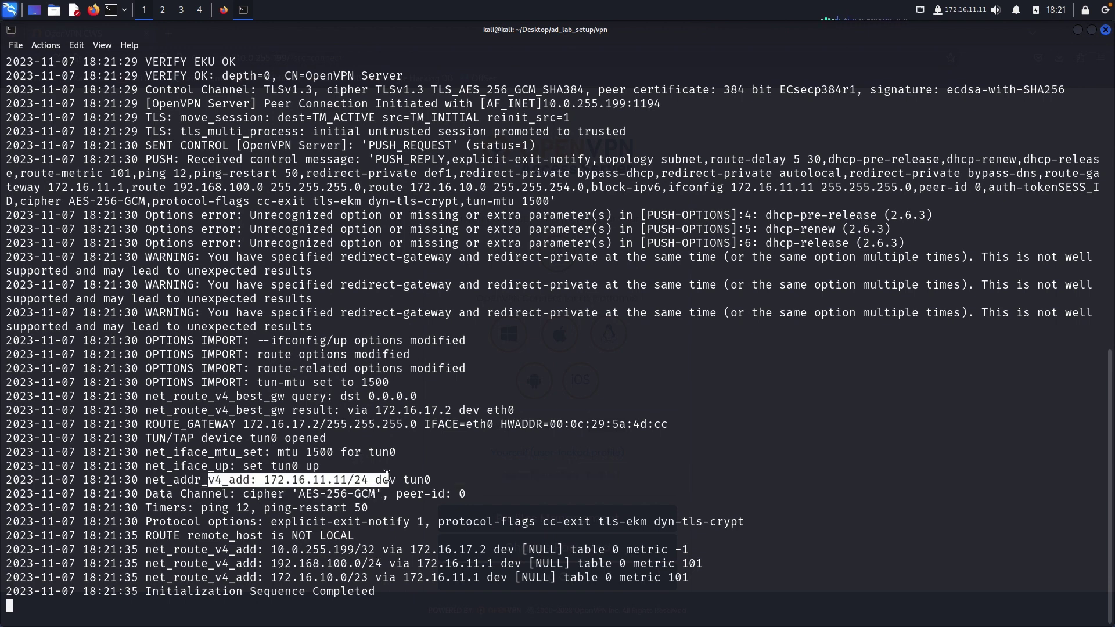
drag(277, 547, 397, 590)
click(384, 571)
double_click(315, 551)
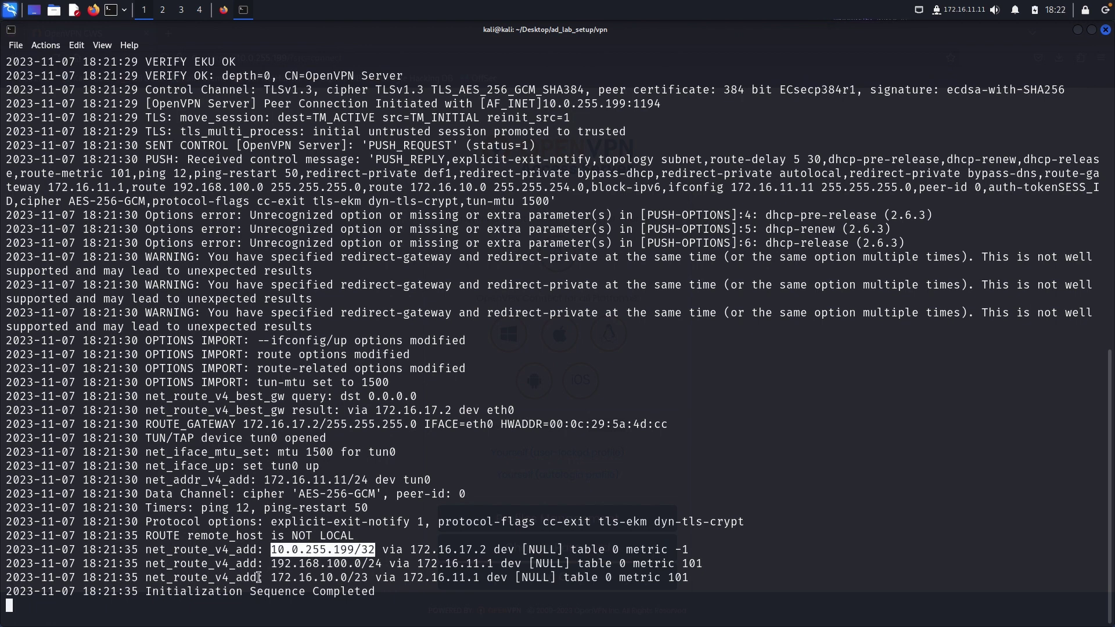
drag(259, 577, 358, 580)
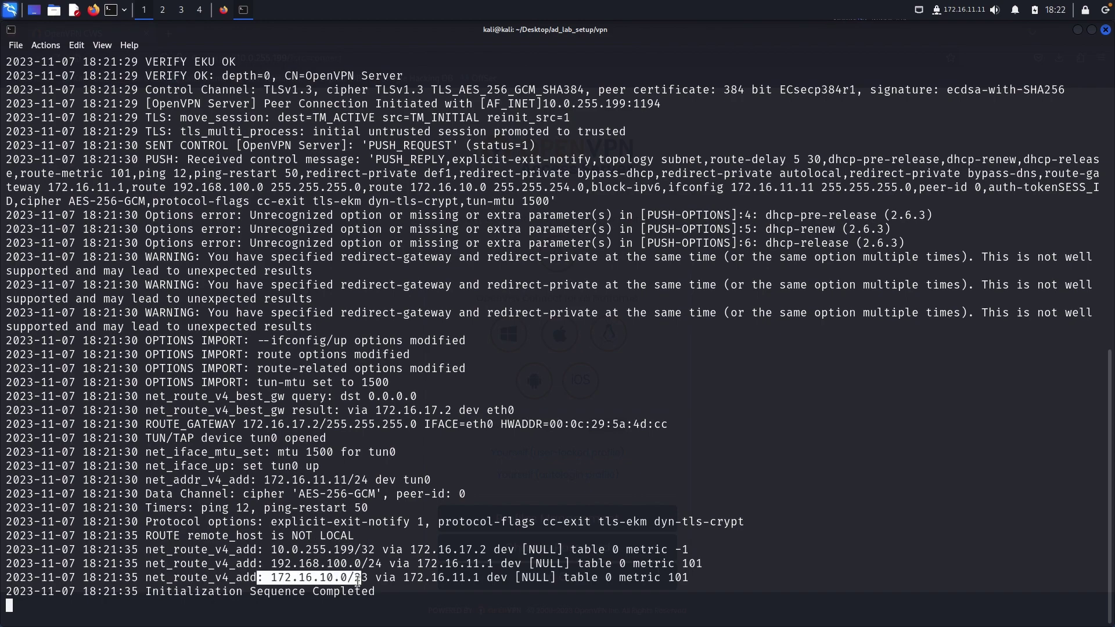
click(358, 581)
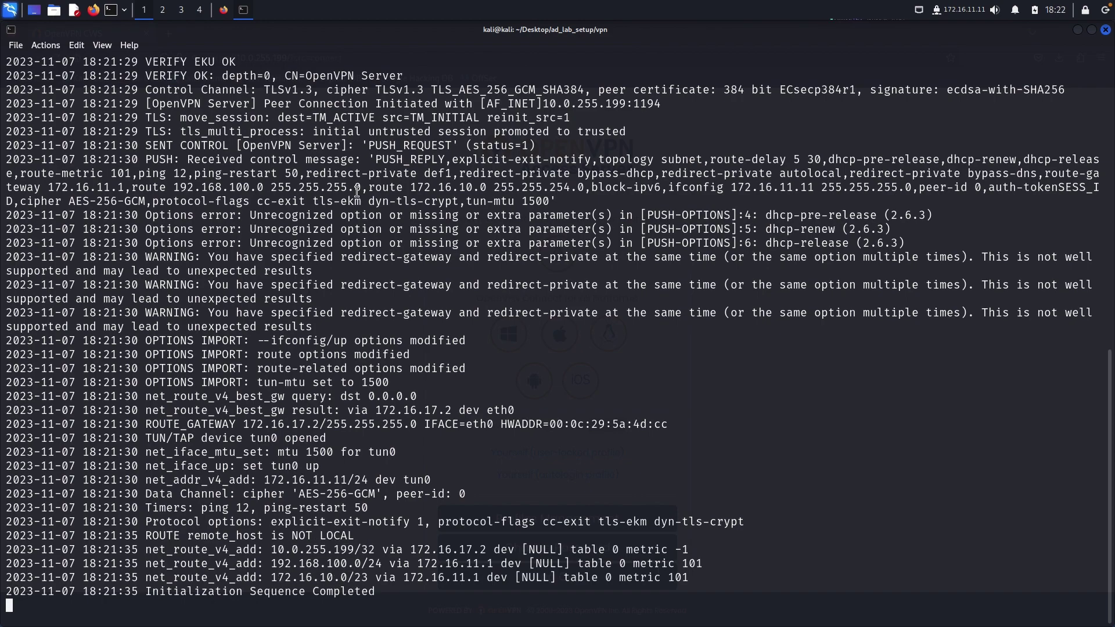
key(ctrl+Left)
scroll(358, 185, up, 2)
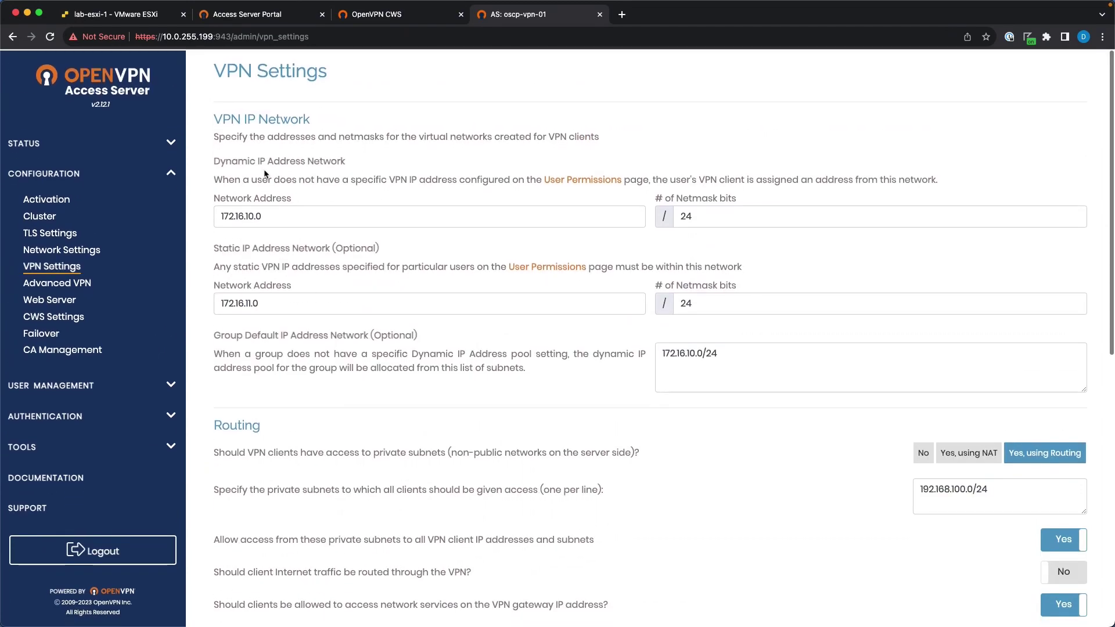
Highlight the dynamic network address 172.16.10.0, then return to the Kali VM.
double_click(254, 213)
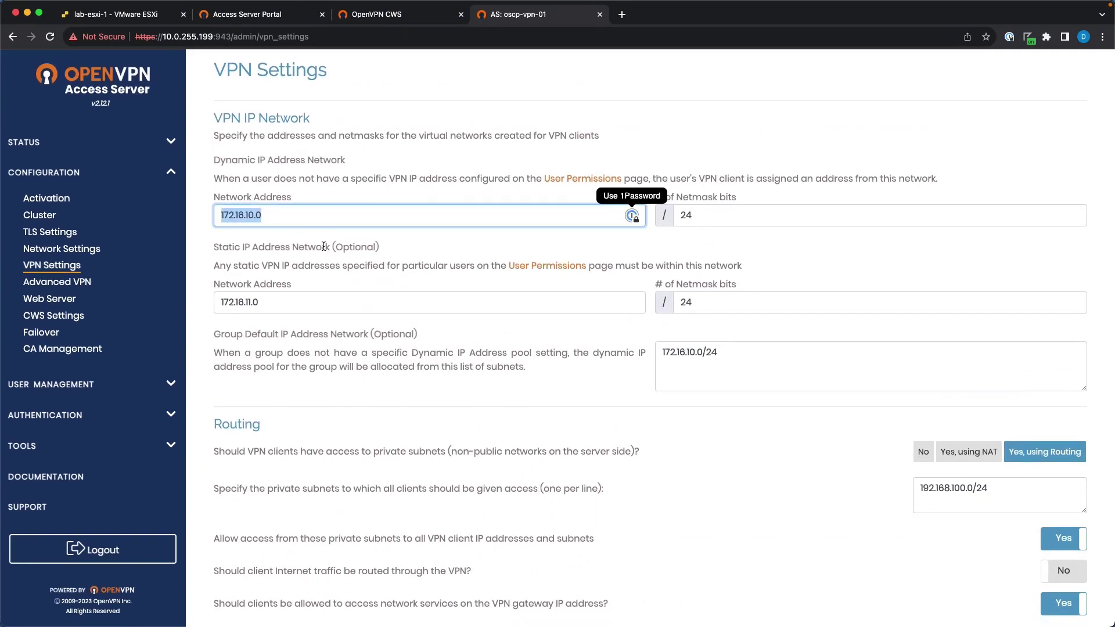
key(ctrl+Right)
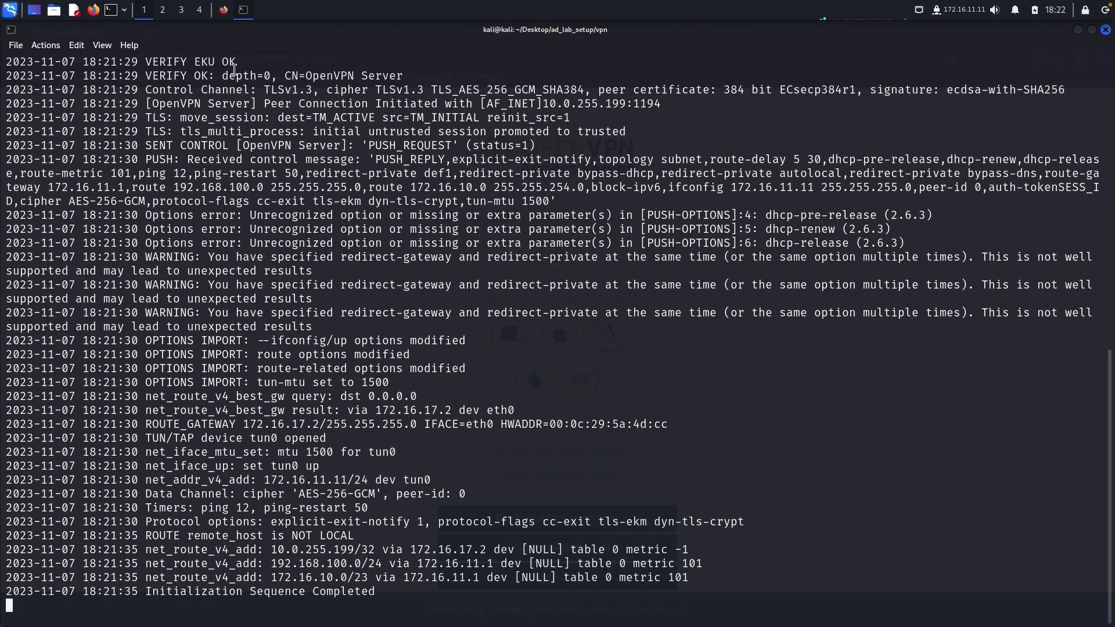
Split the Kali terminal horizontally, widen the right pane and enlarge its font.
click(58, 46)
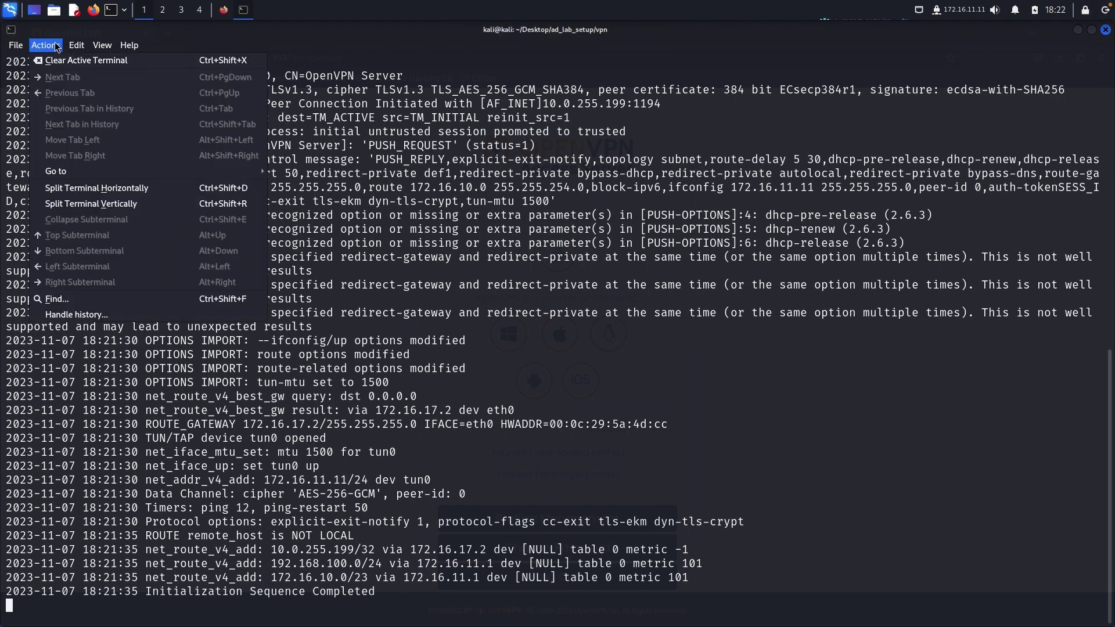
click(77, 193)
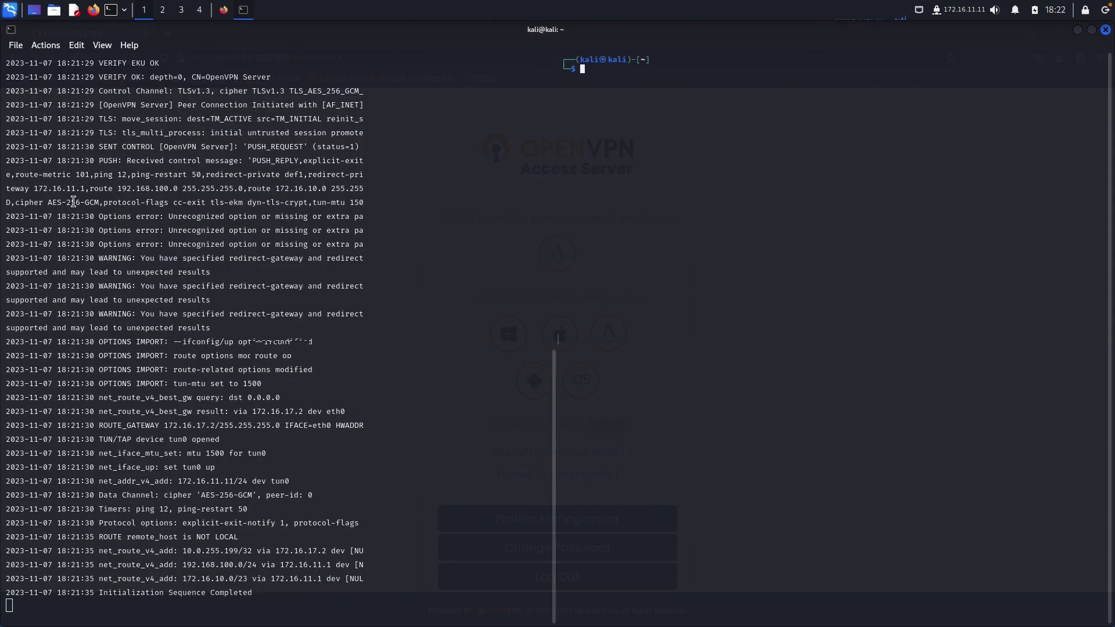
click(273, 225)
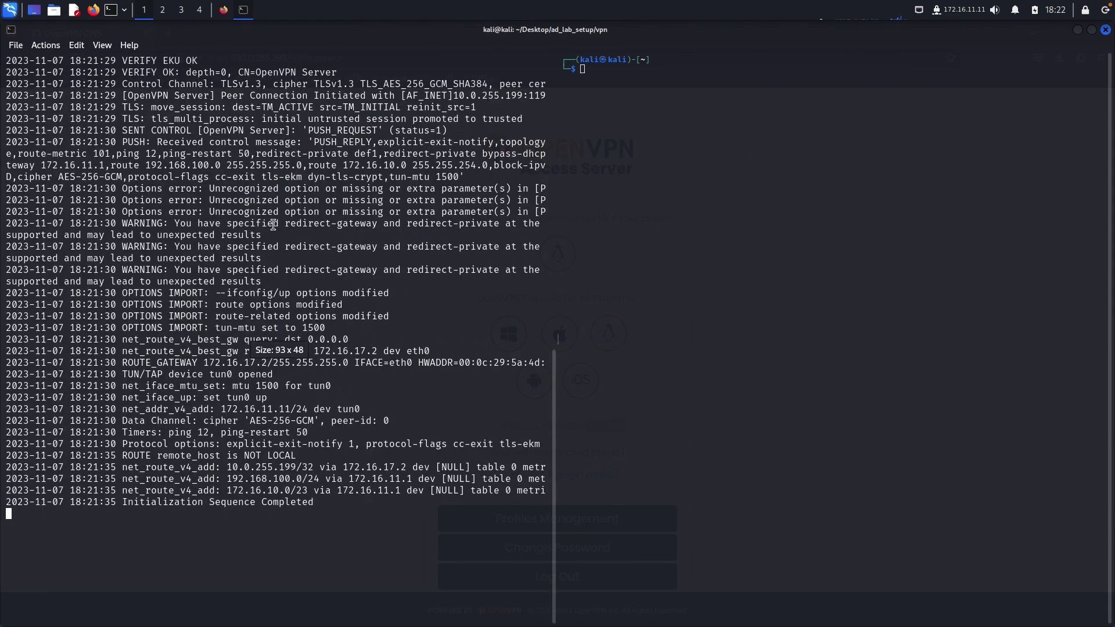
click(556, 314)
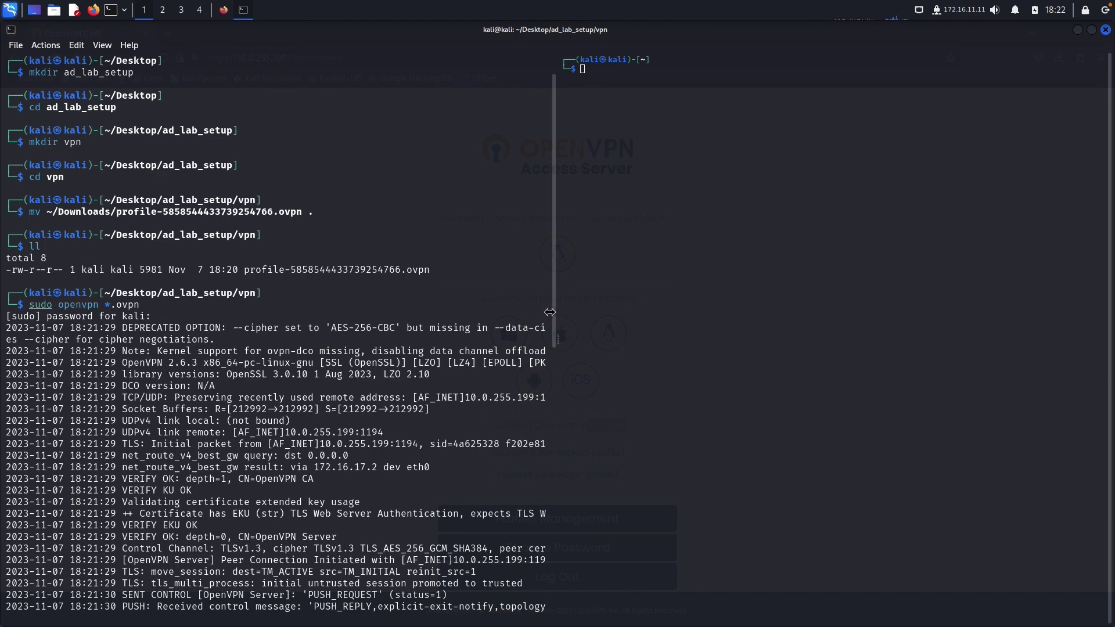
drag(557, 312, 274, 326)
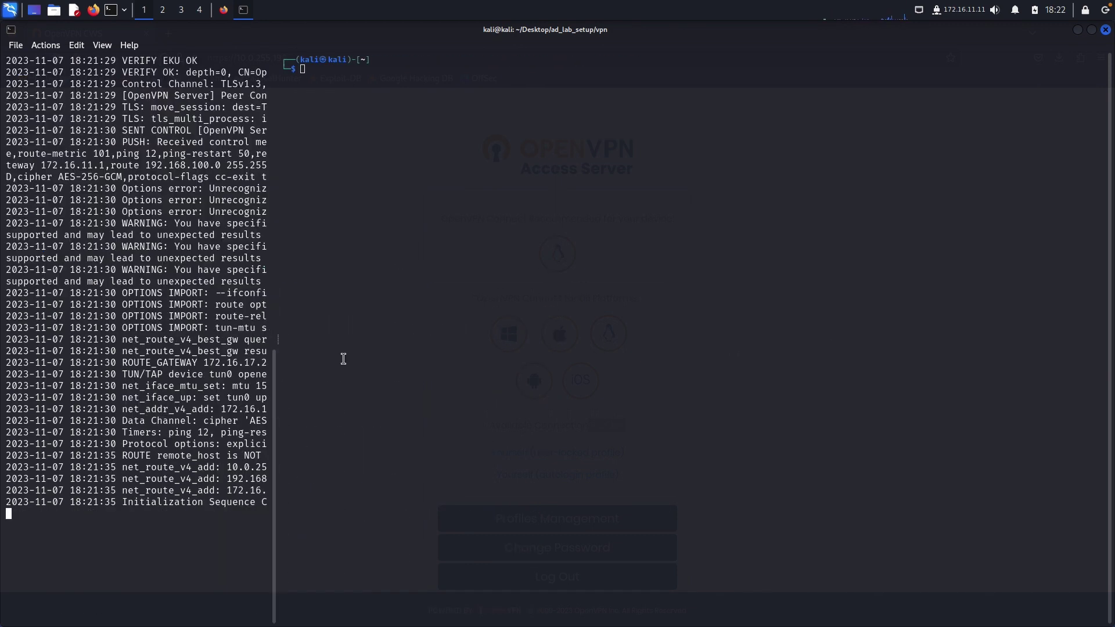
click(460, 288)
key(ctrl+plus)
key(ctrl+plus)
key(ctrl+plus)
key(ctrl+plus)
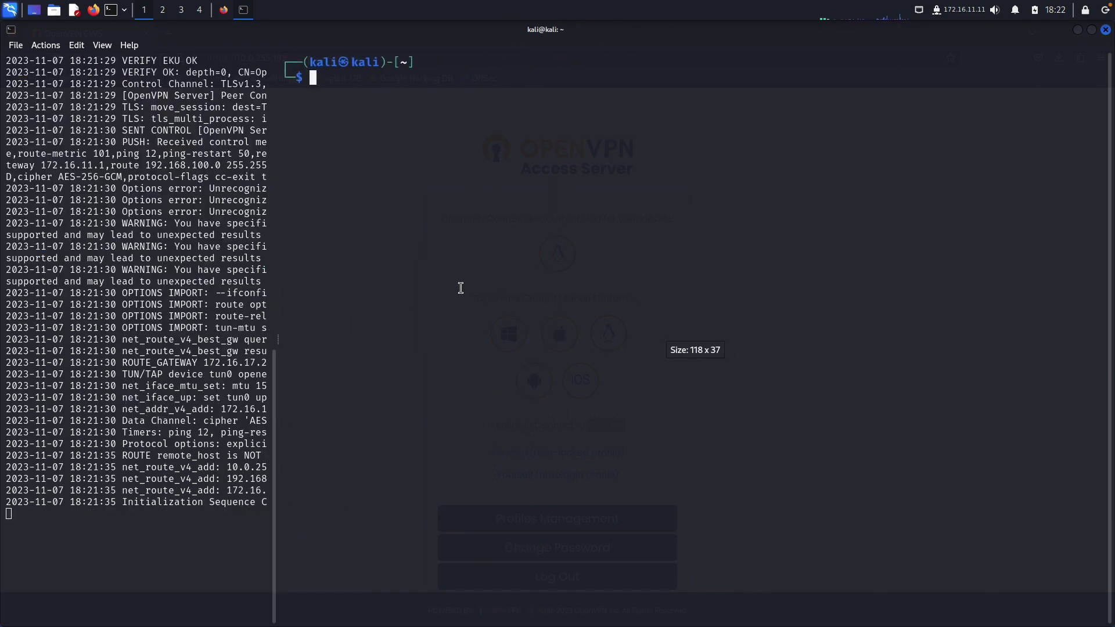
Run route and highlight 192.168.100.0 via gateway 172.16.11.1 on tun0, then return to the host browser.
text(route)
key(Return)
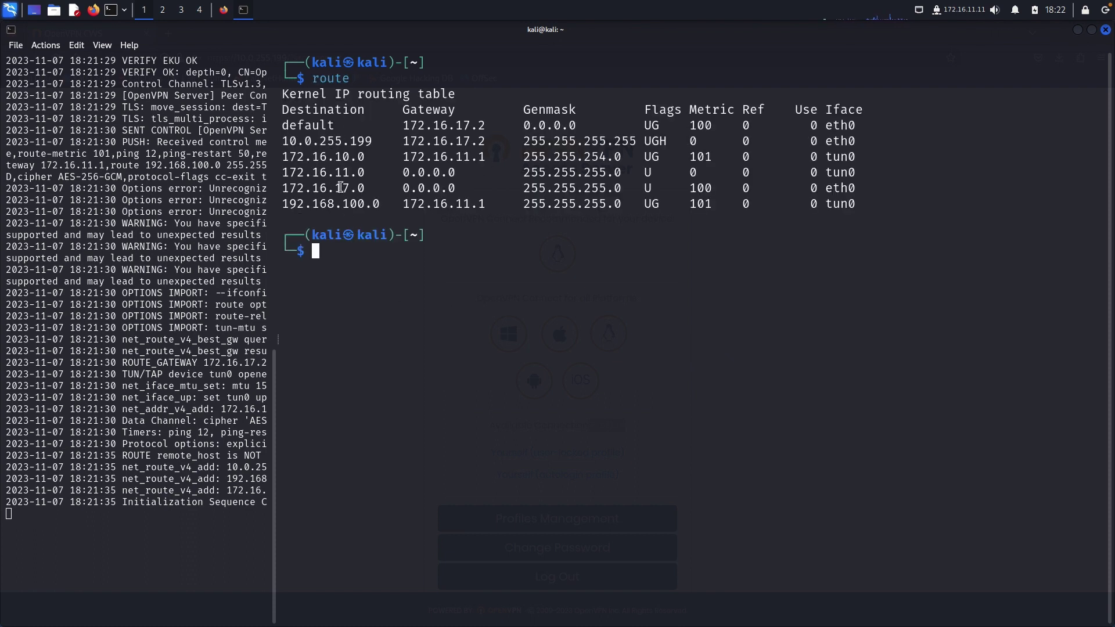
double_click(327, 201)
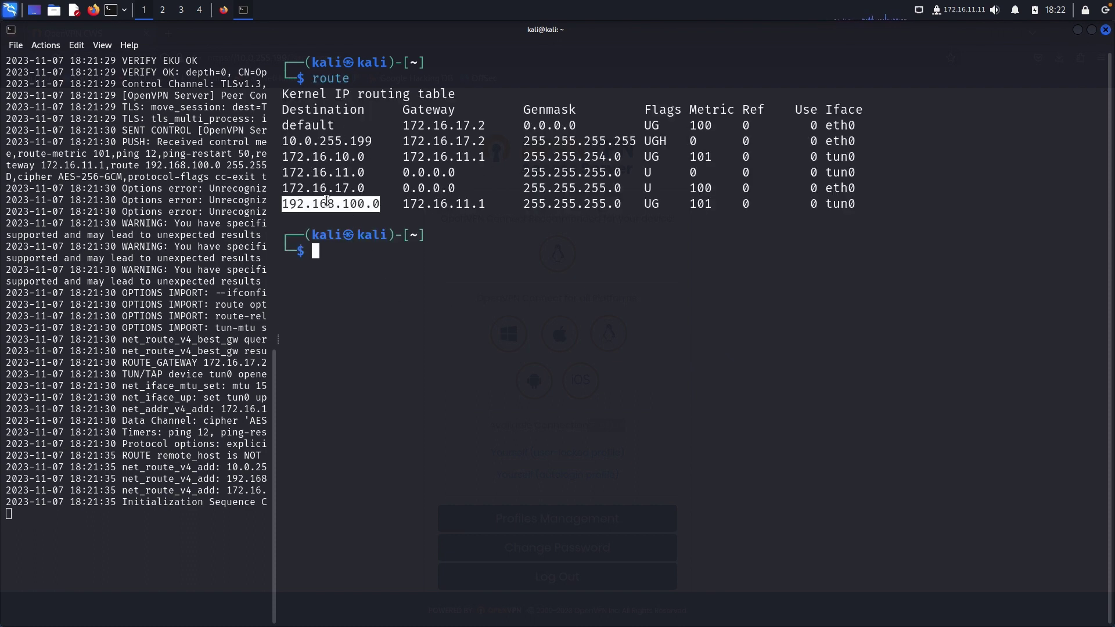
drag(408, 203, 485, 204)
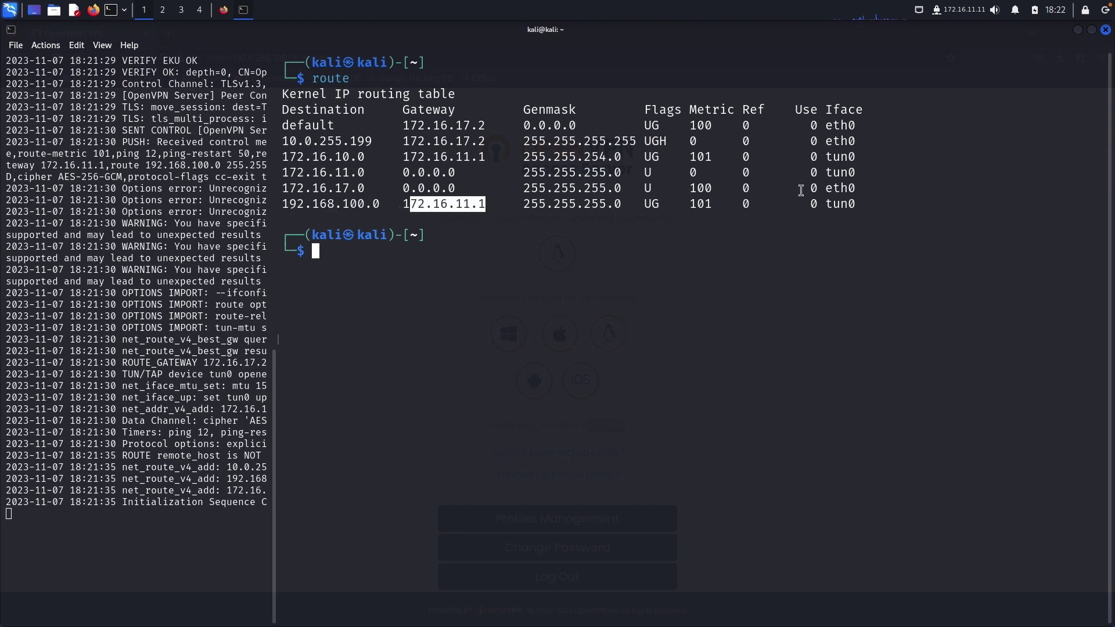
double_click(850, 203)
click(829, 238)
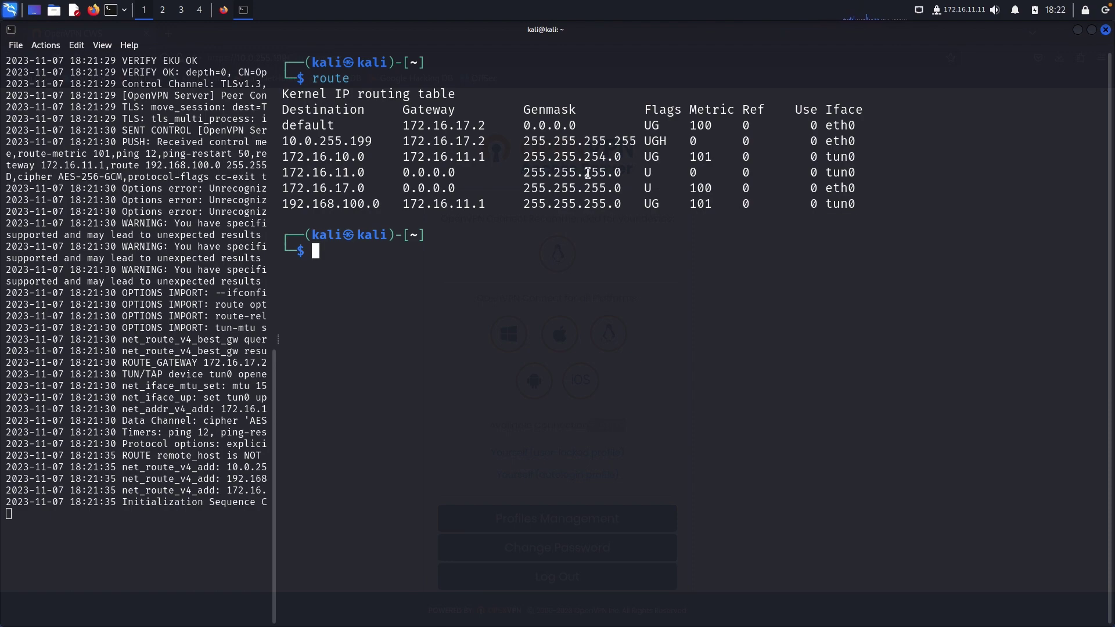
click(197, 252)
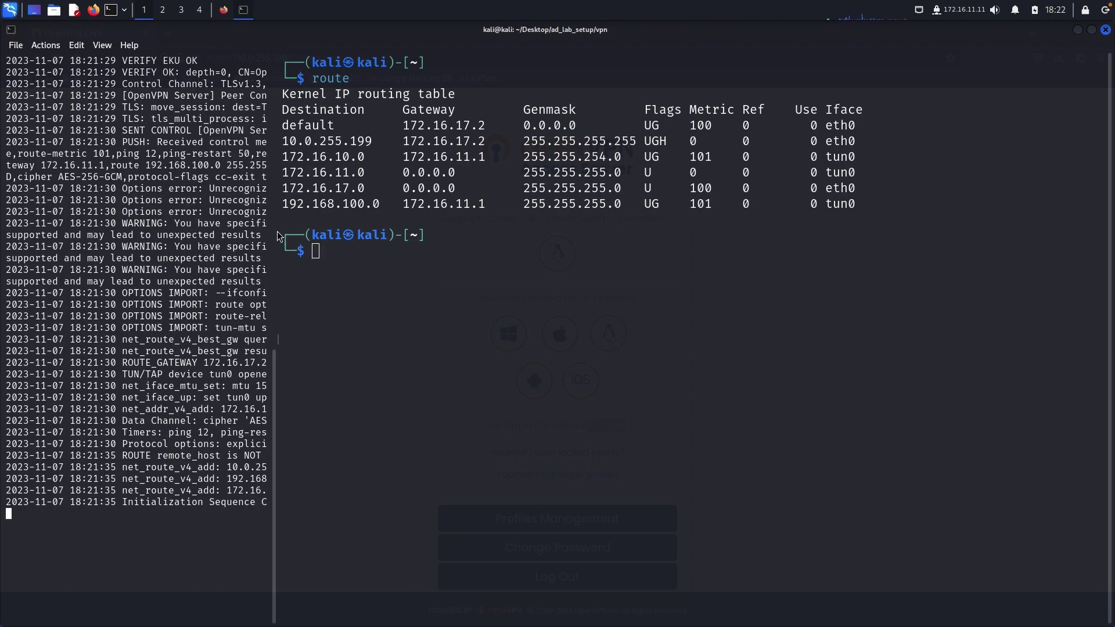
key(ctrl+Left)
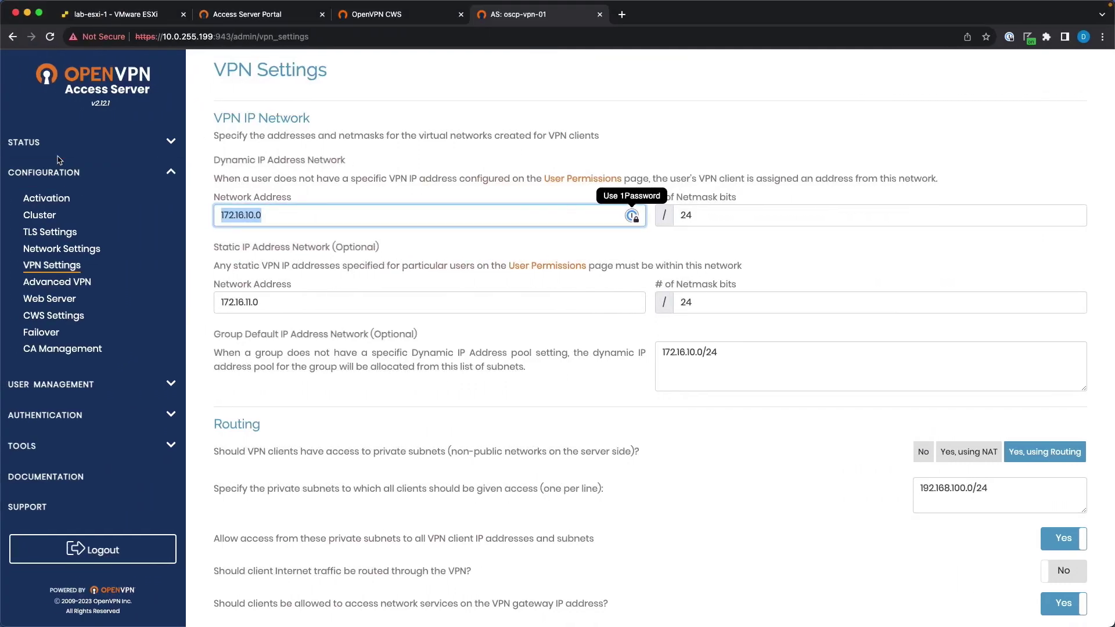
Open Status > Current Users and highlight oscp, real address 10.1.1.41 and VPN address 172.16.11.11.
click(59, 150)
click(56, 185)
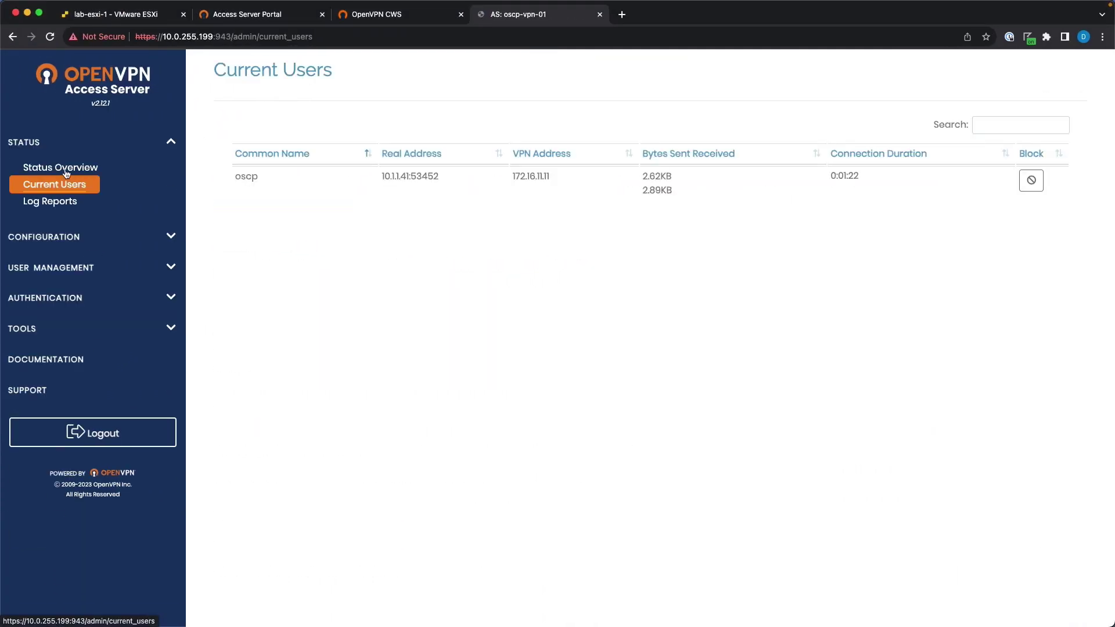
double_click(251, 181)
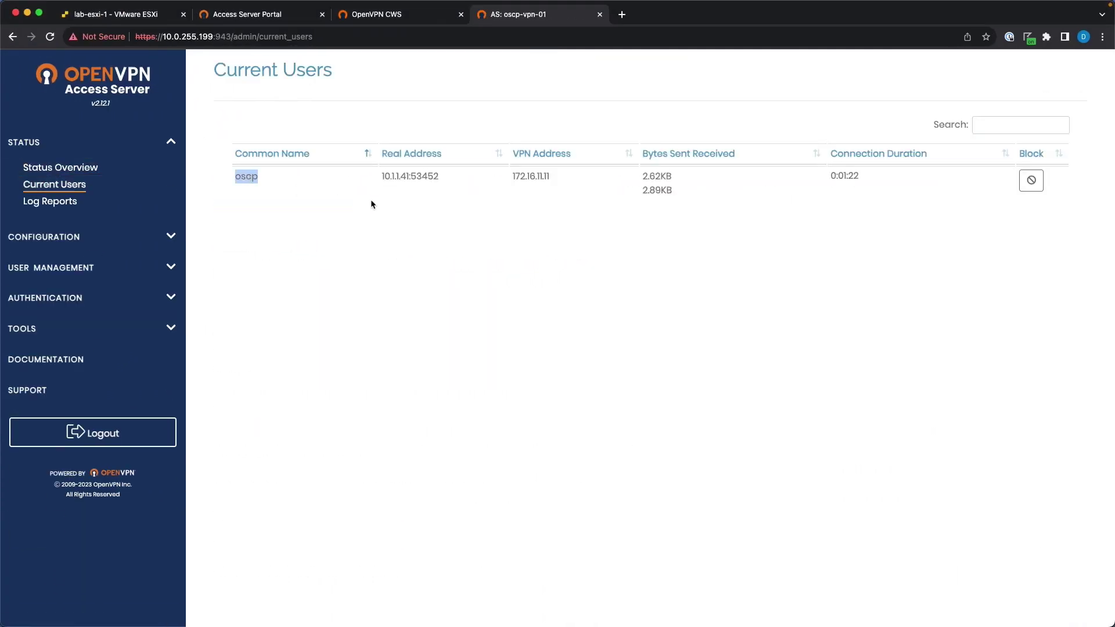
double_click(396, 175)
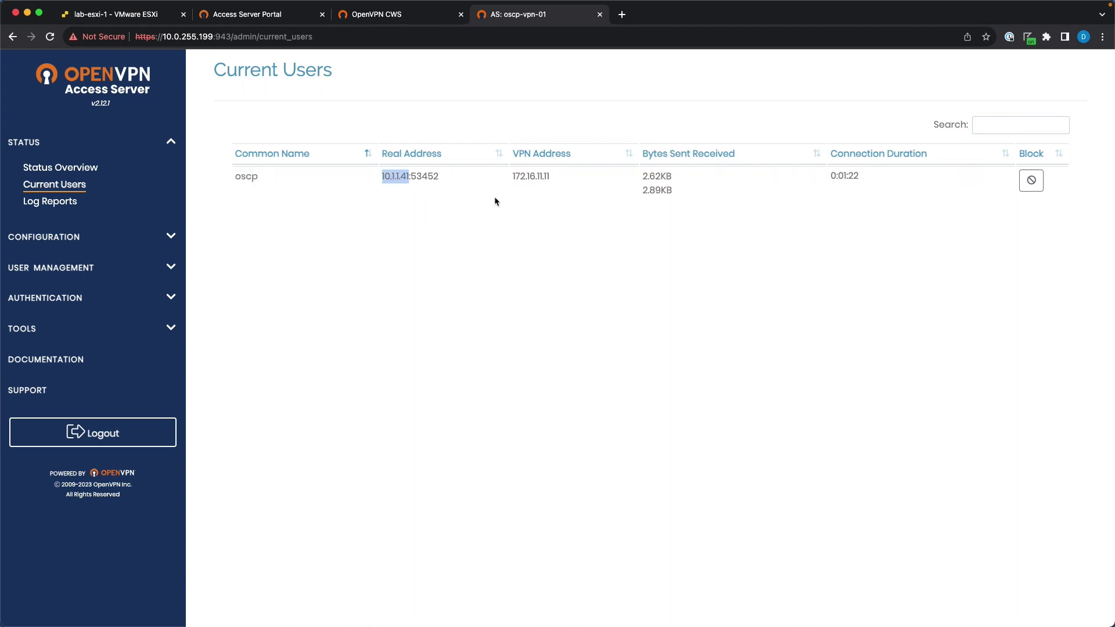
double_click(525, 174)
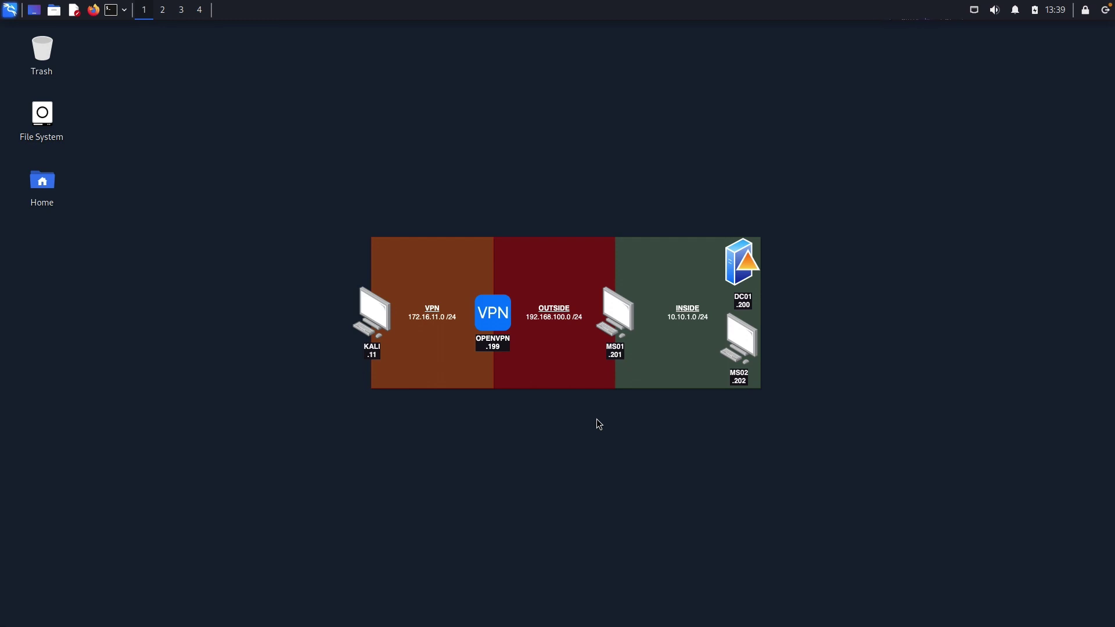
Switch from the Kali desktop to the ESXi web client in Chrome.
key(ctrl+Left)
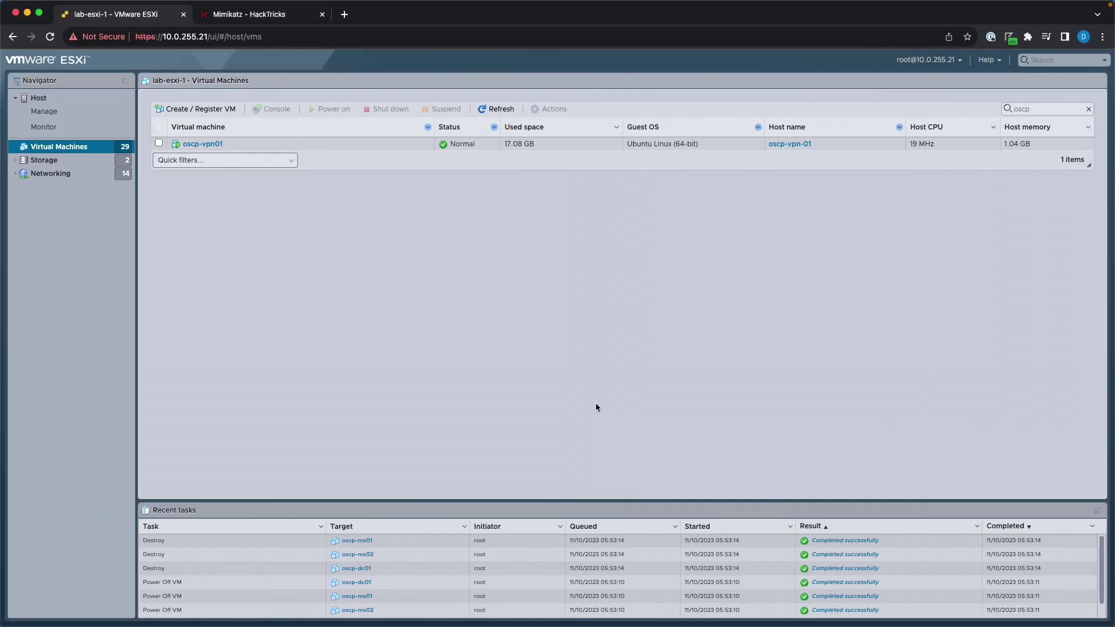
Create a VM named oscp-ms01 with Windows 10 (64-bit) guest OS on datastore esxi-1_ssd-1.
click(208, 104)
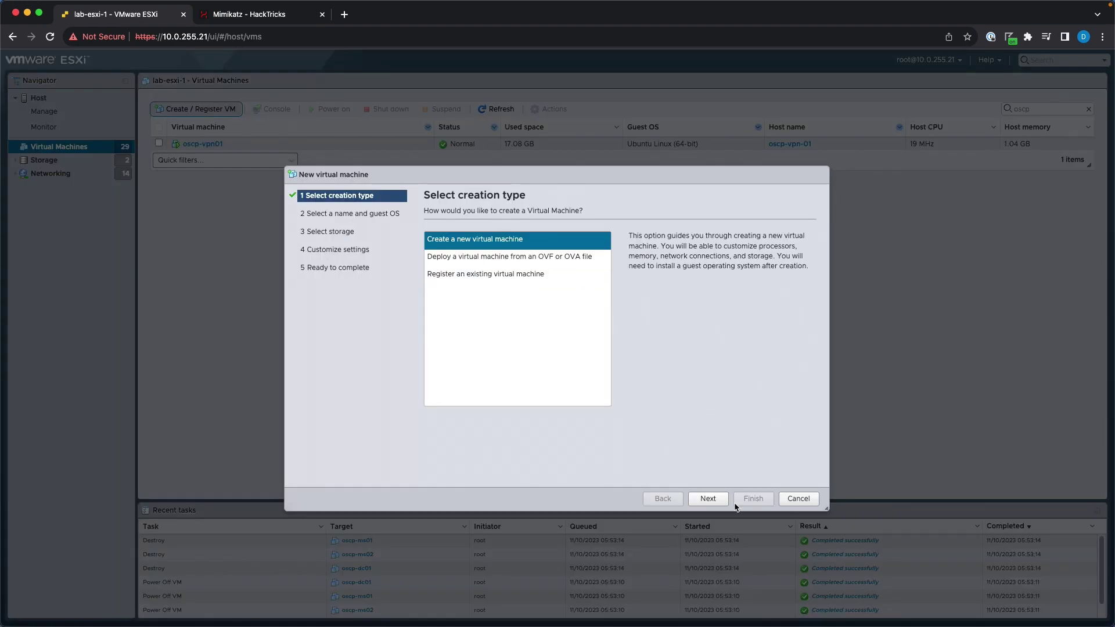
click(710, 498)
click(505, 255)
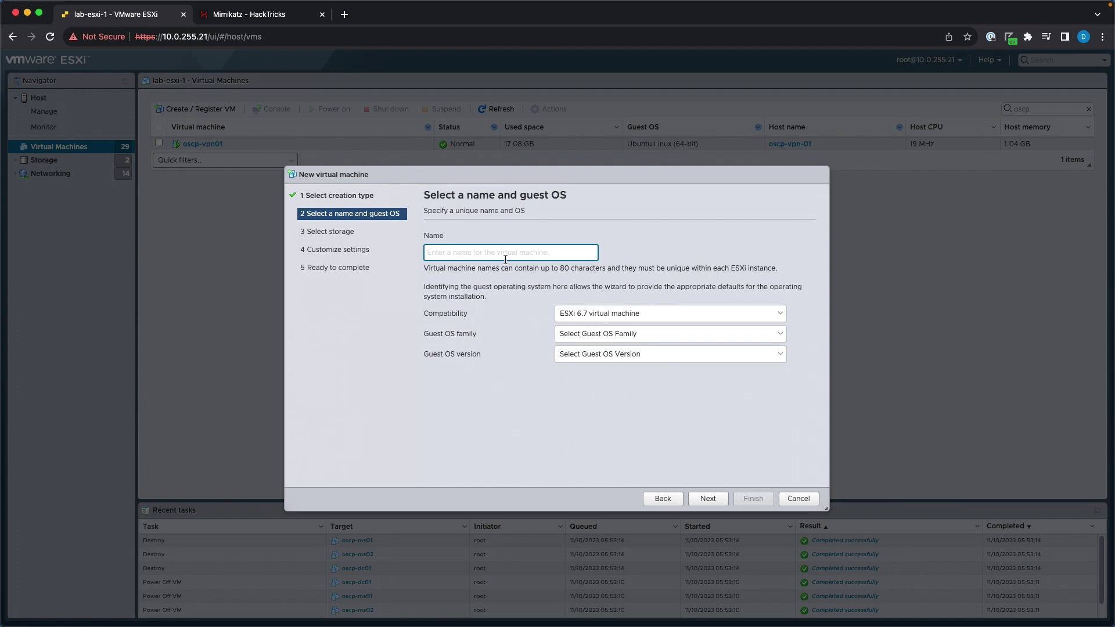
text(oscp-ms01)
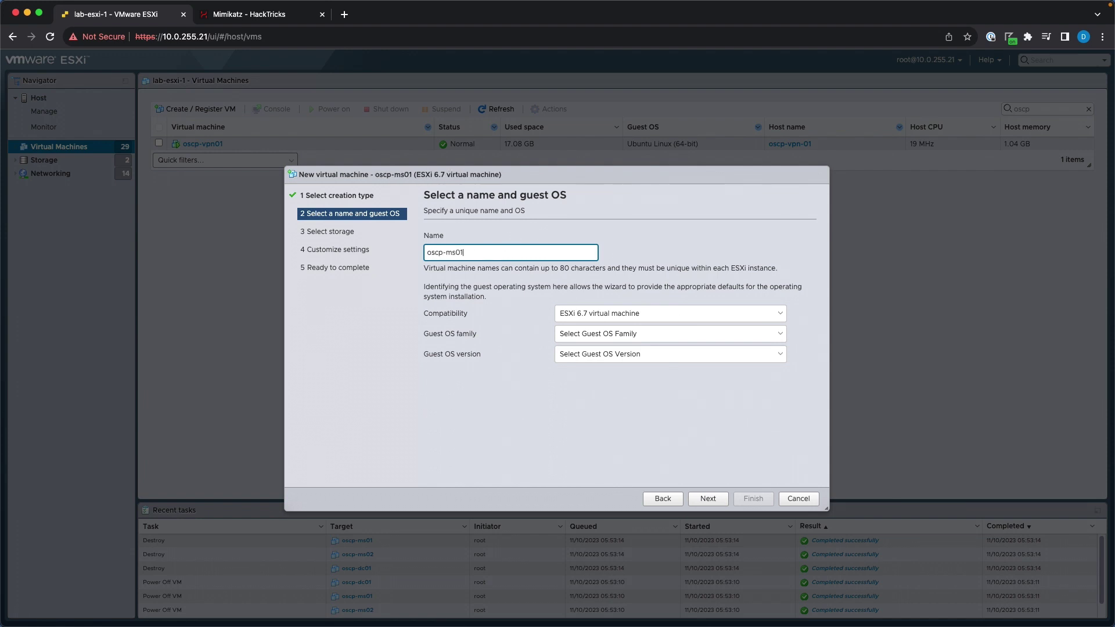
click(605, 328)
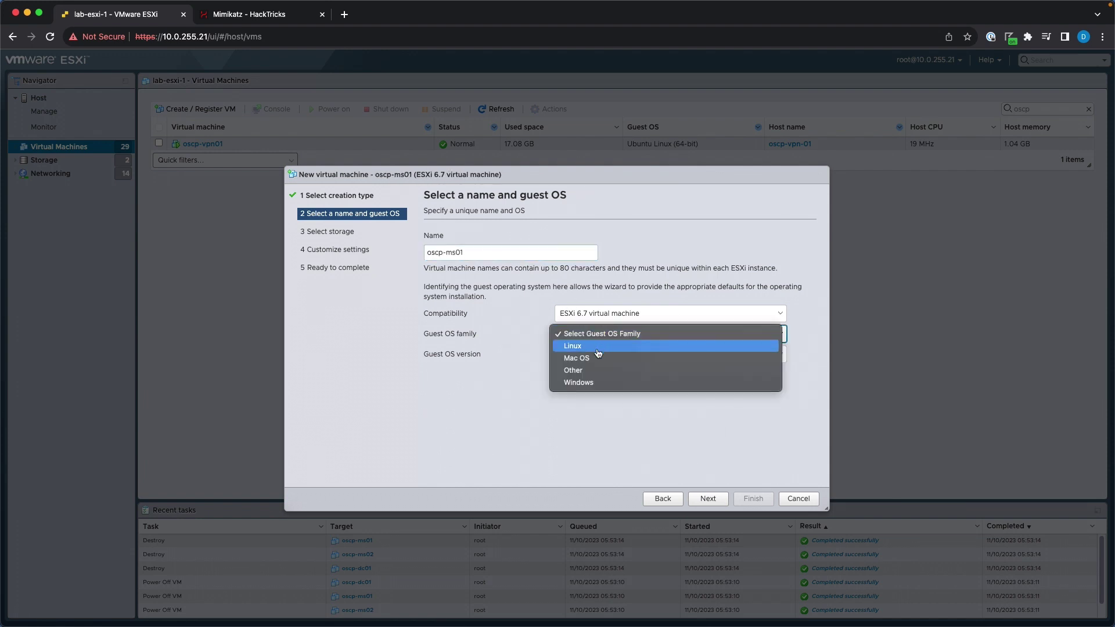
click(590, 382)
click(590, 355)
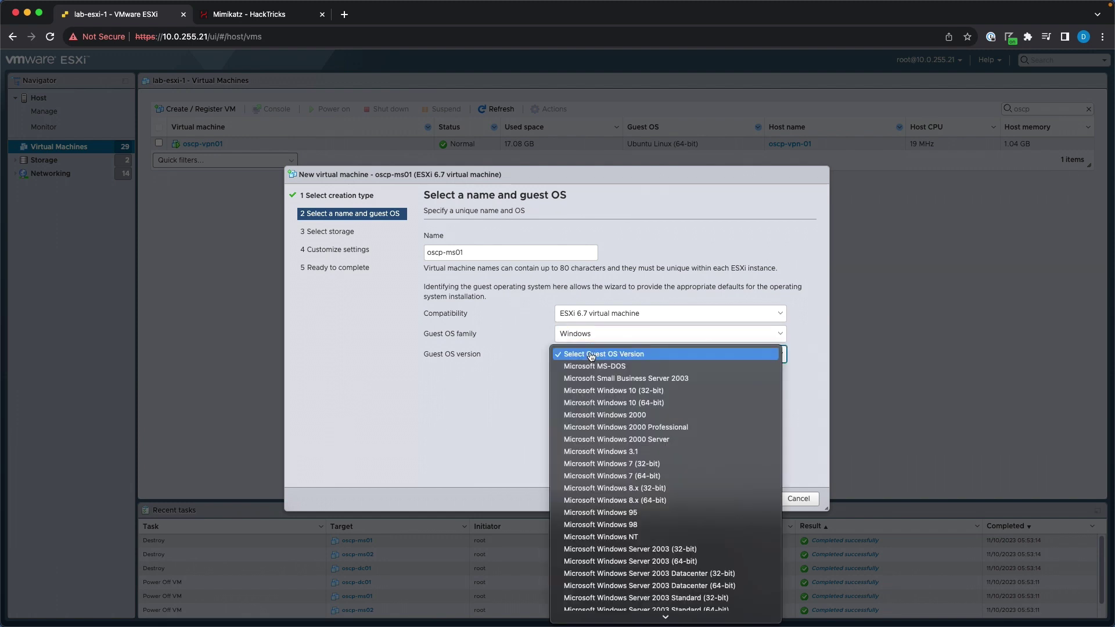
scroll(642, 532, down, 5)
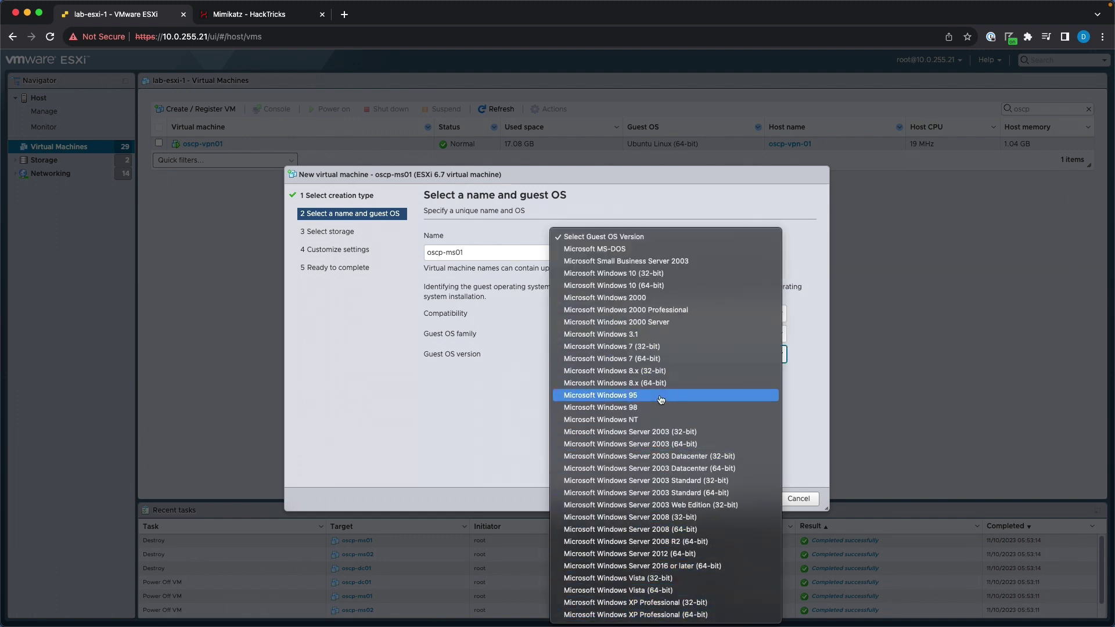
click(651, 288)
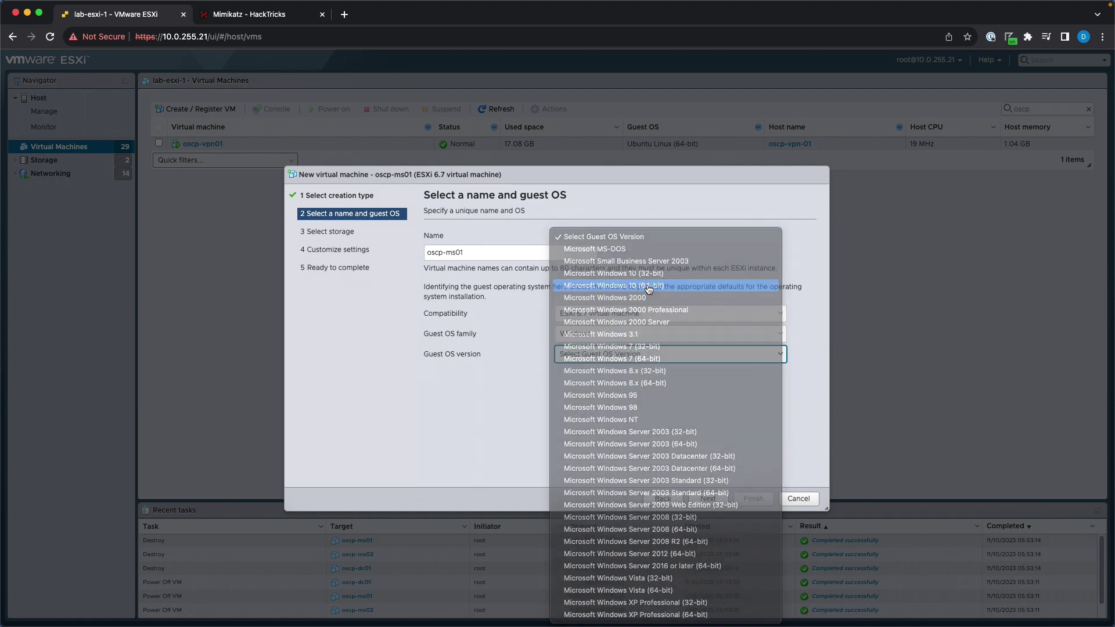
click(710, 499)
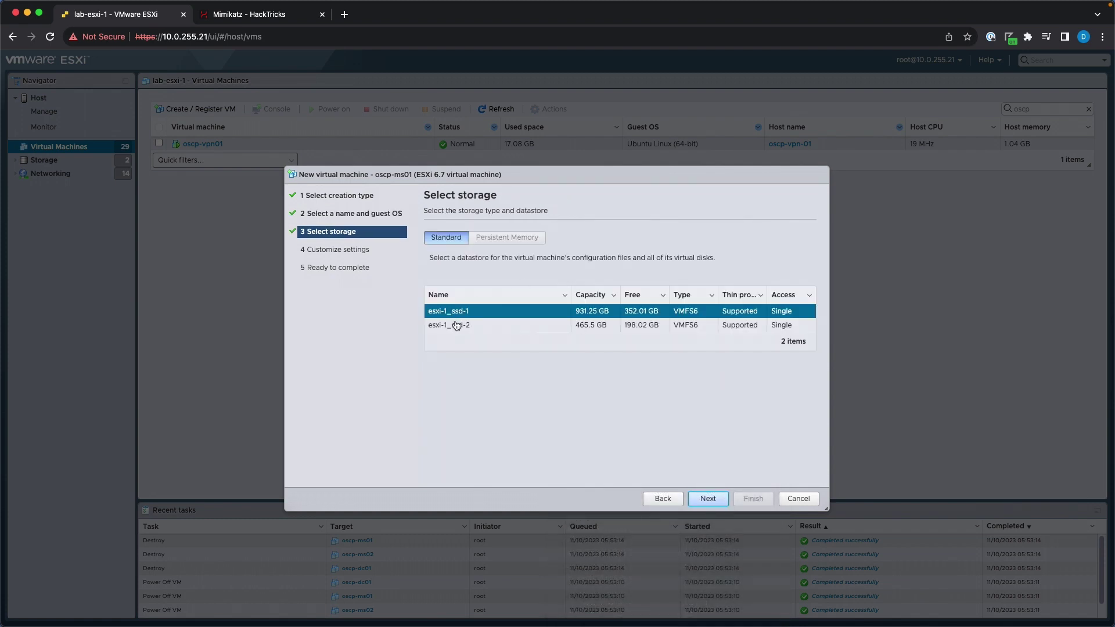
click(708, 498)
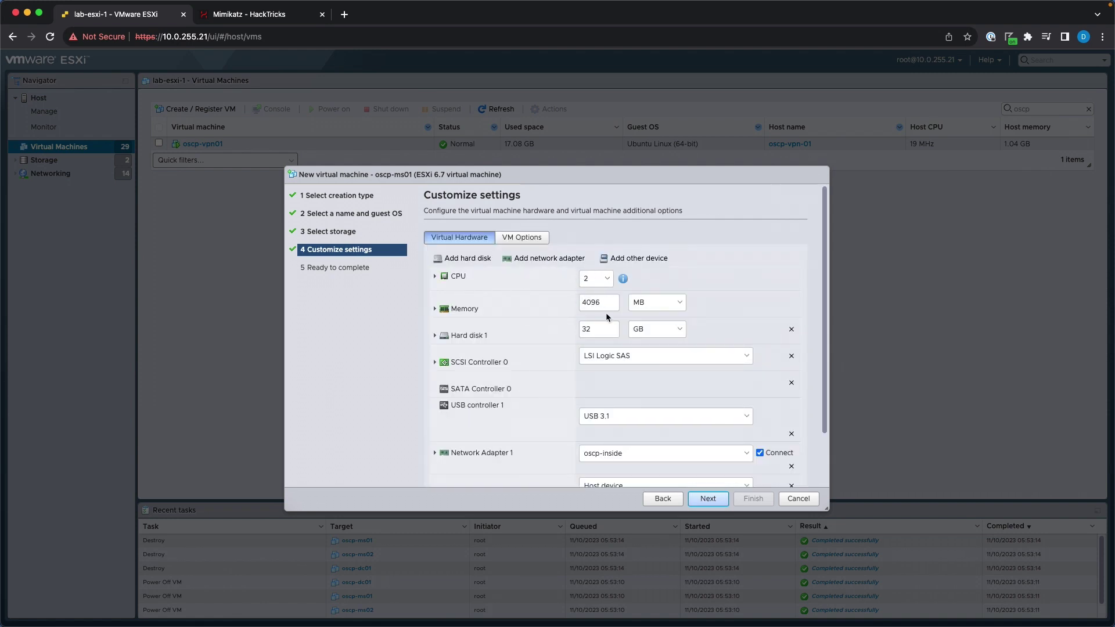
Change Network Adapter 1's type from E1000e to VMXNET 3.
click(451, 337)
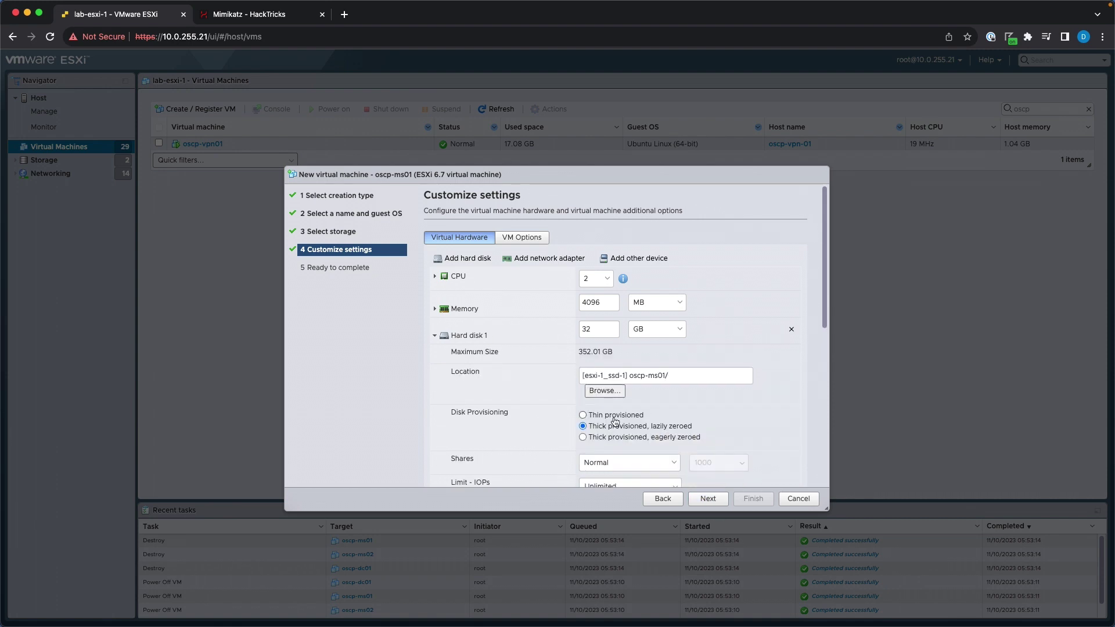
click(432, 337)
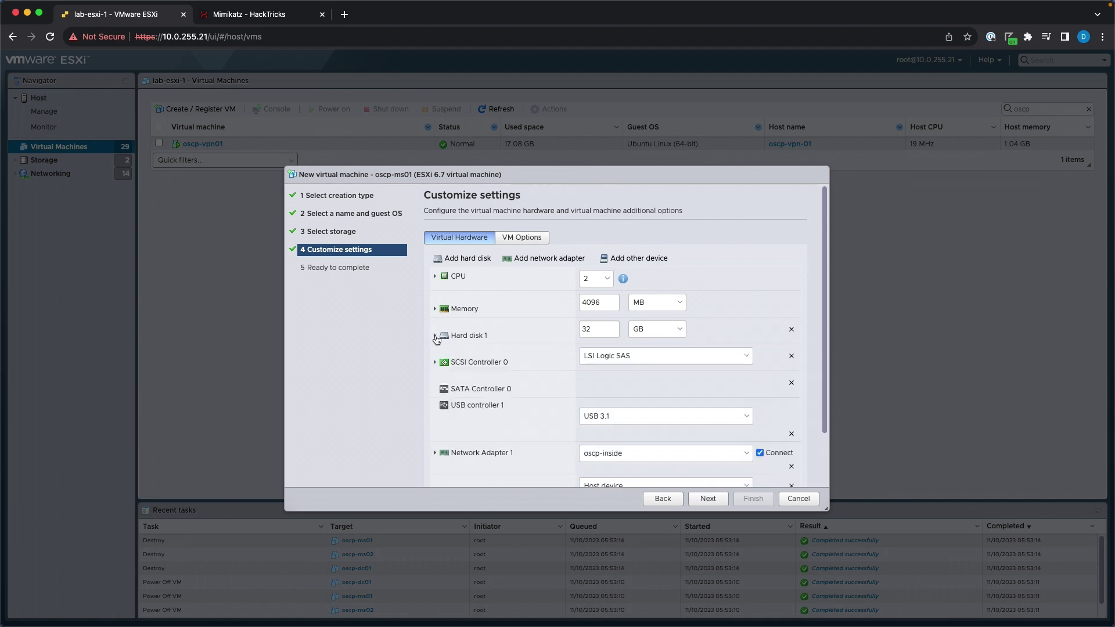
scroll(583, 377, down, 2)
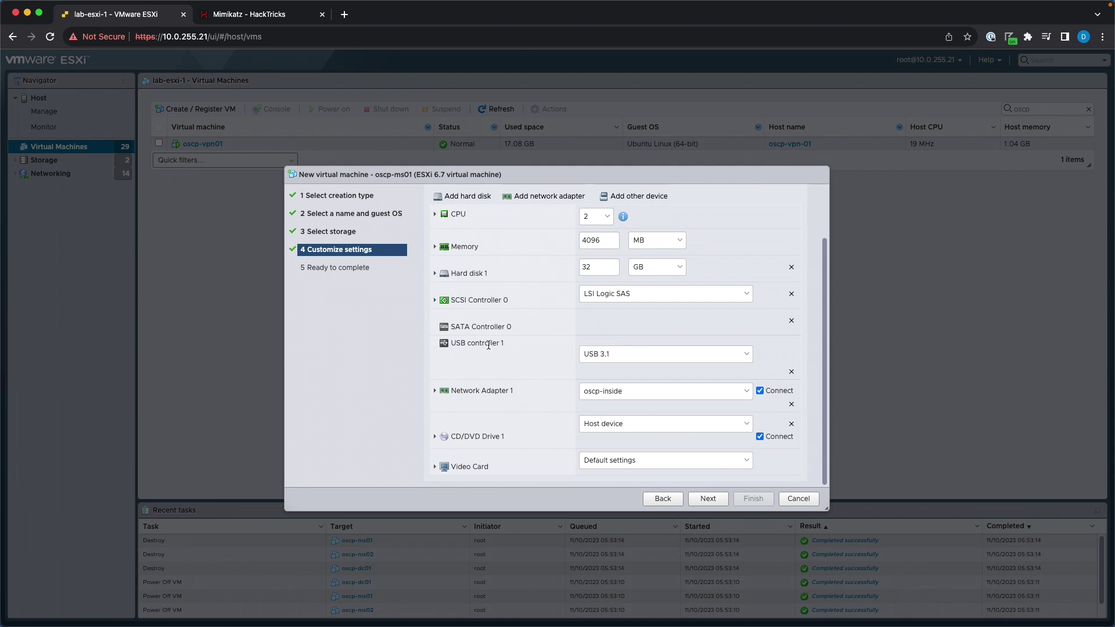
click(434, 391)
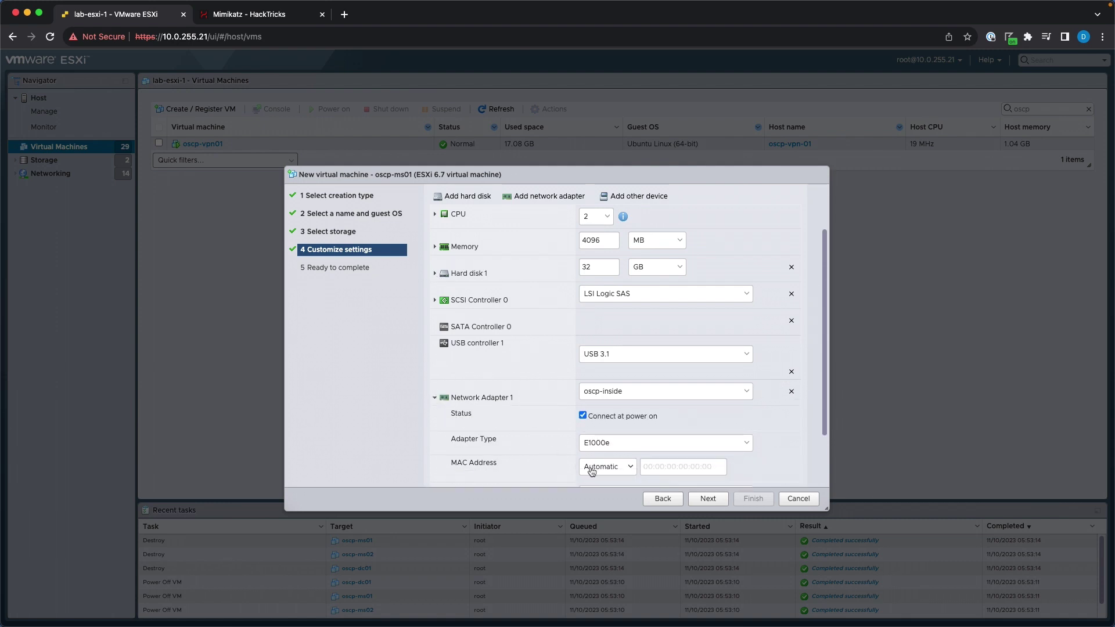
click(601, 443)
click(607, 468)
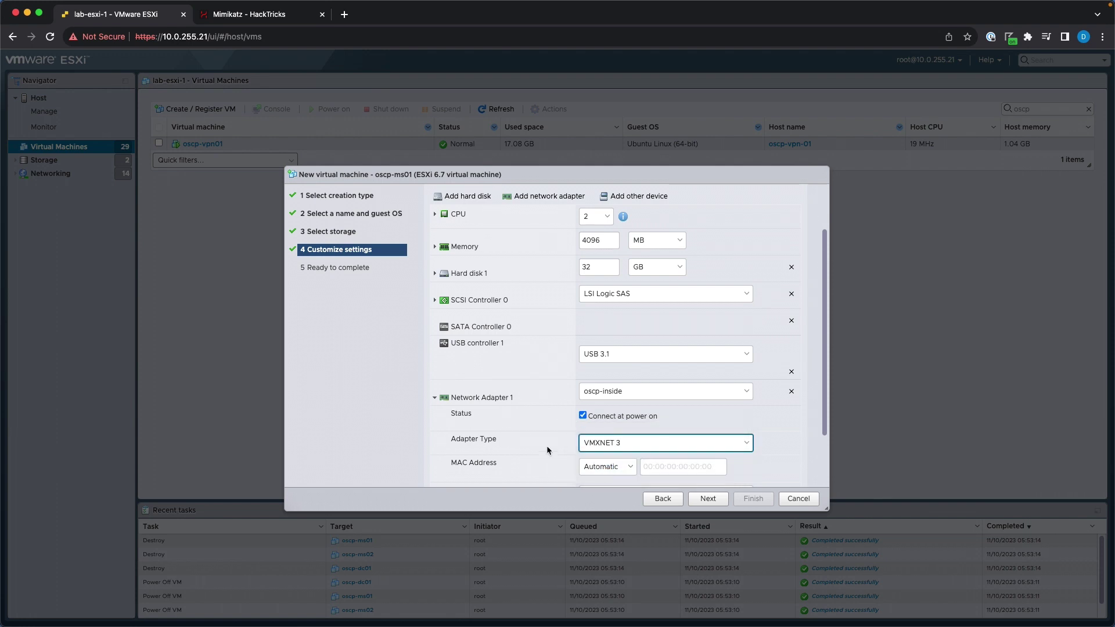
click(444, 397)
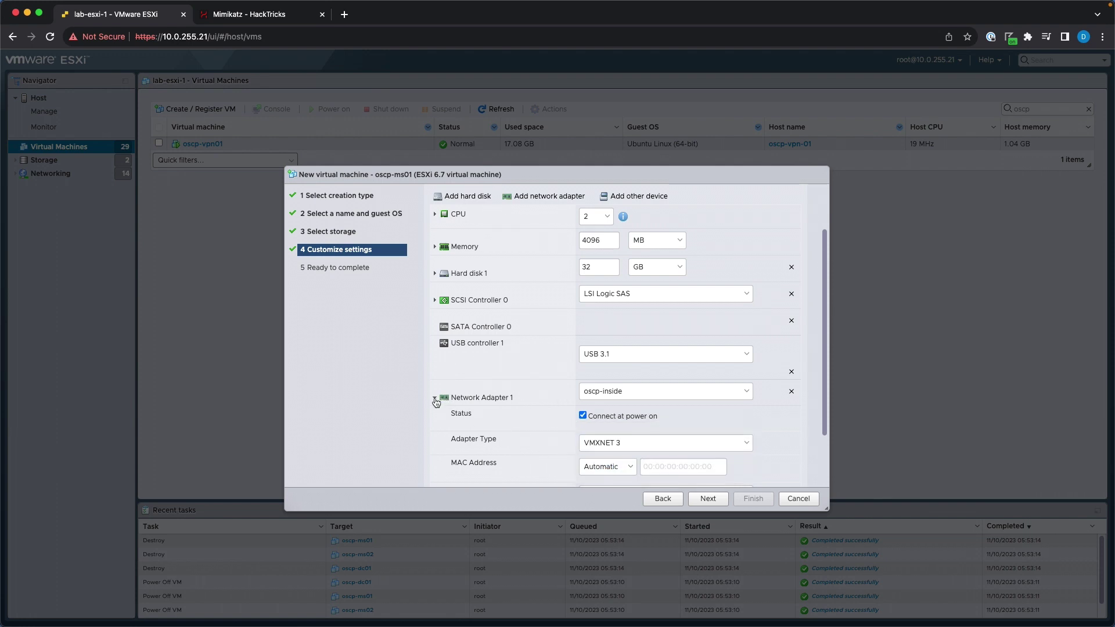
Check the lab diagram in Kali, then bring up Network Adapter 1's port-group choices.
click(621, 398)
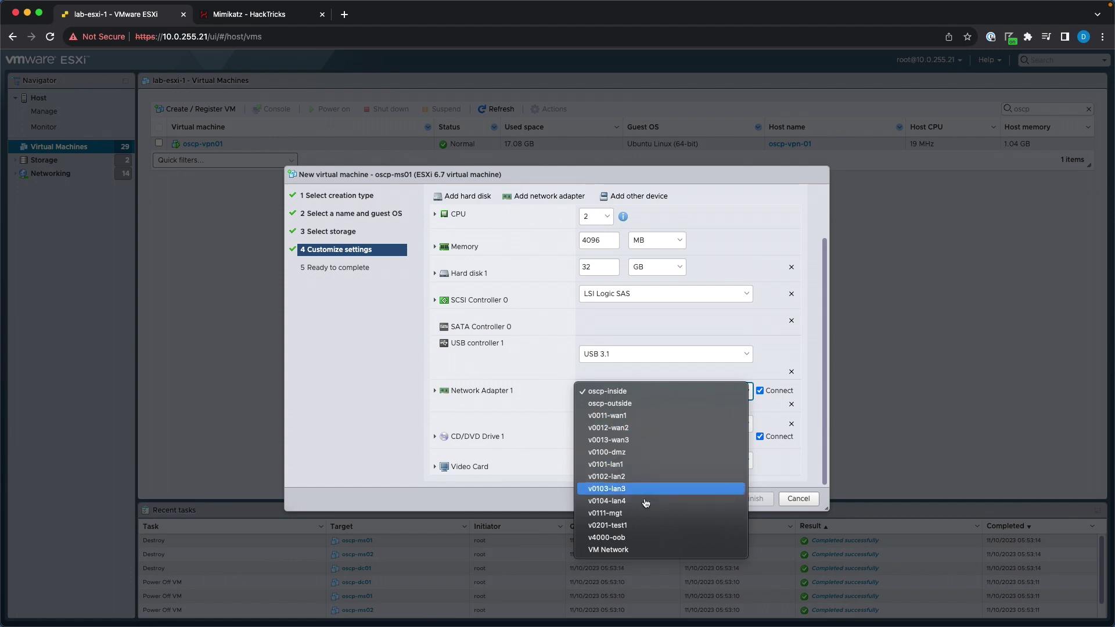
click(701, 347)
key(ctrl+Right)
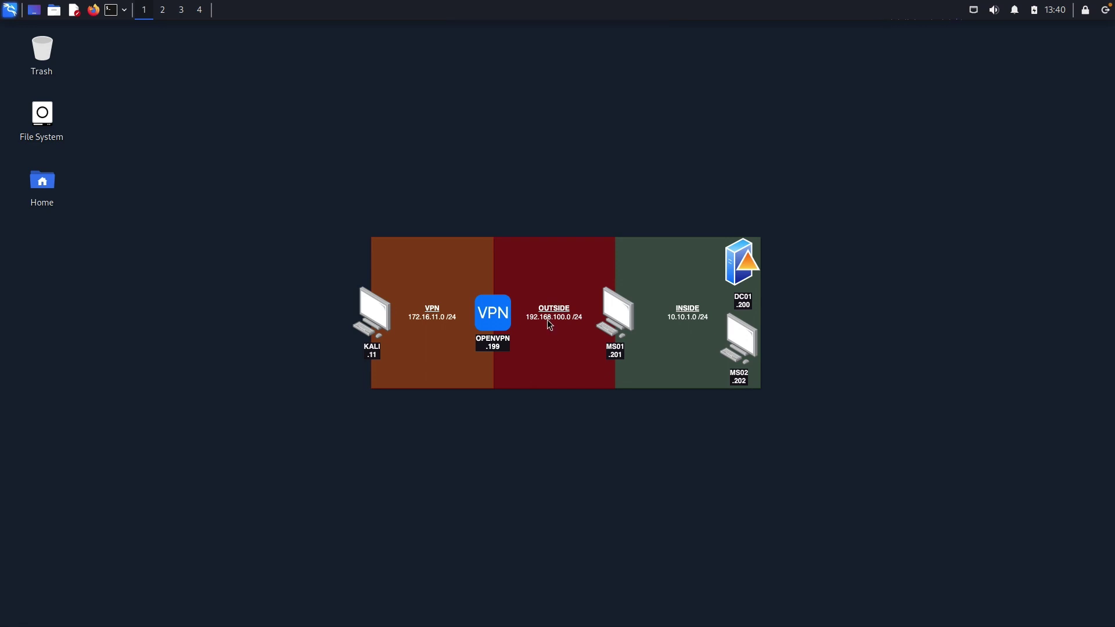
key(ctrl+Left)
click(623, 391)
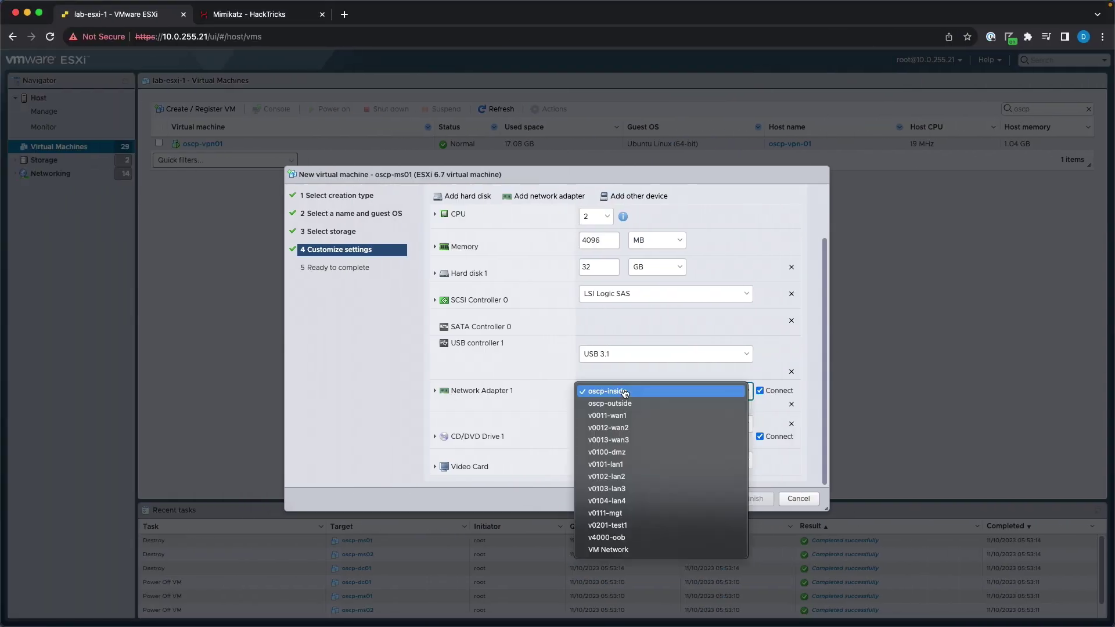
Put adapter 1 on oscp-outside and add a second VMXNET 3 adapter on oscp-inside.
click(621, 400)
scroll(535, 360, up, 3)
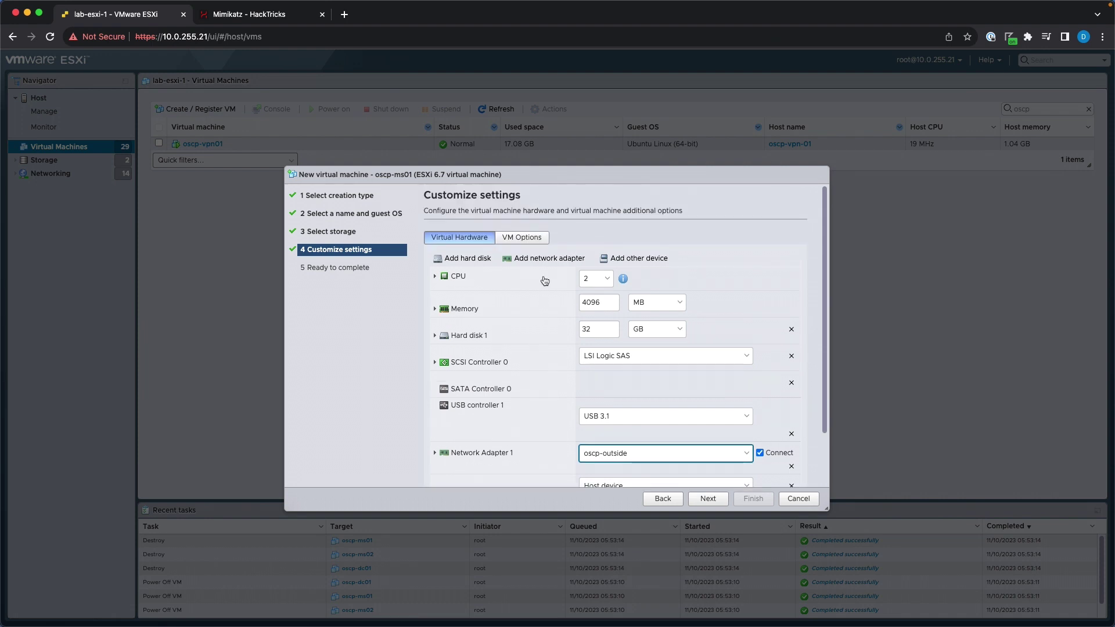
click(563, 259)
scroll(529, 421, down, 3)
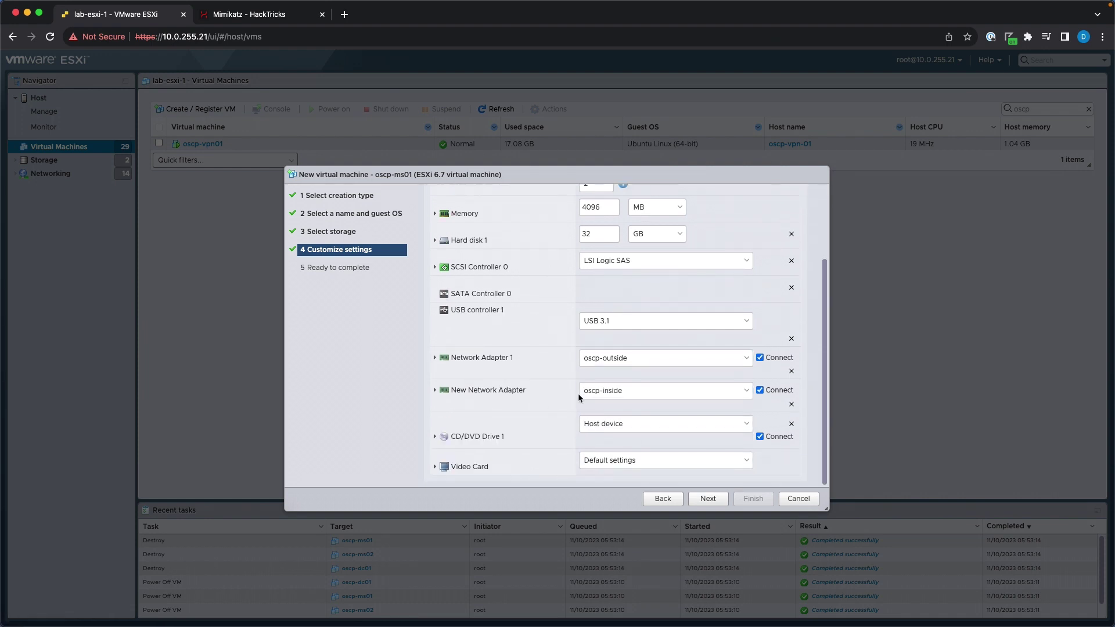
click(621, 393)
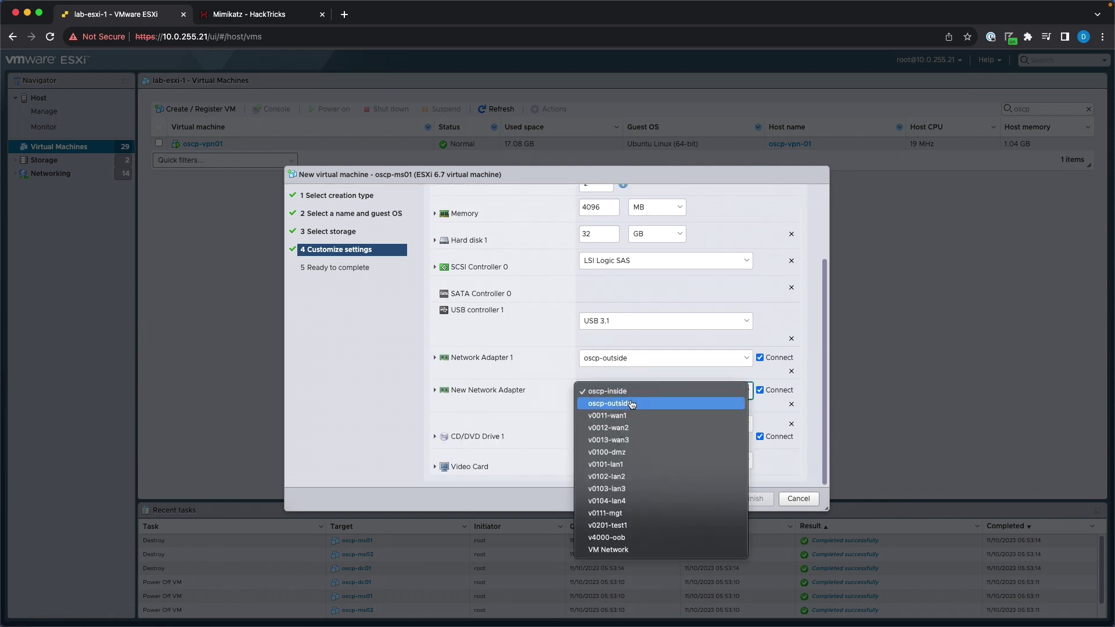
click(628, 403)
click(628, 398)
click(626, 385)
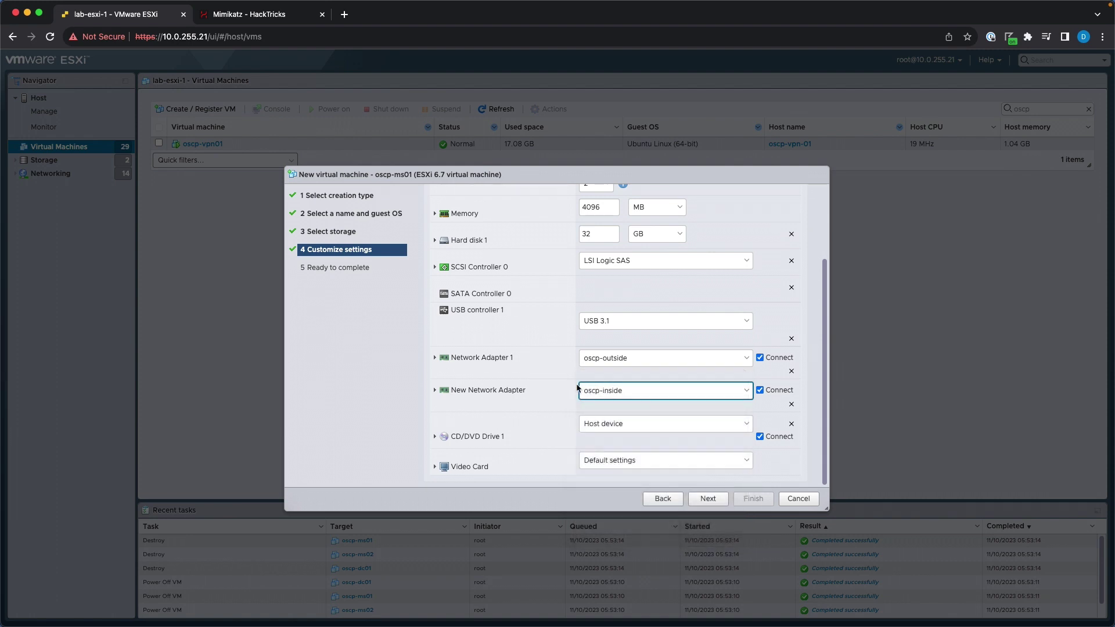
click(502, 393)
click(606, 450)
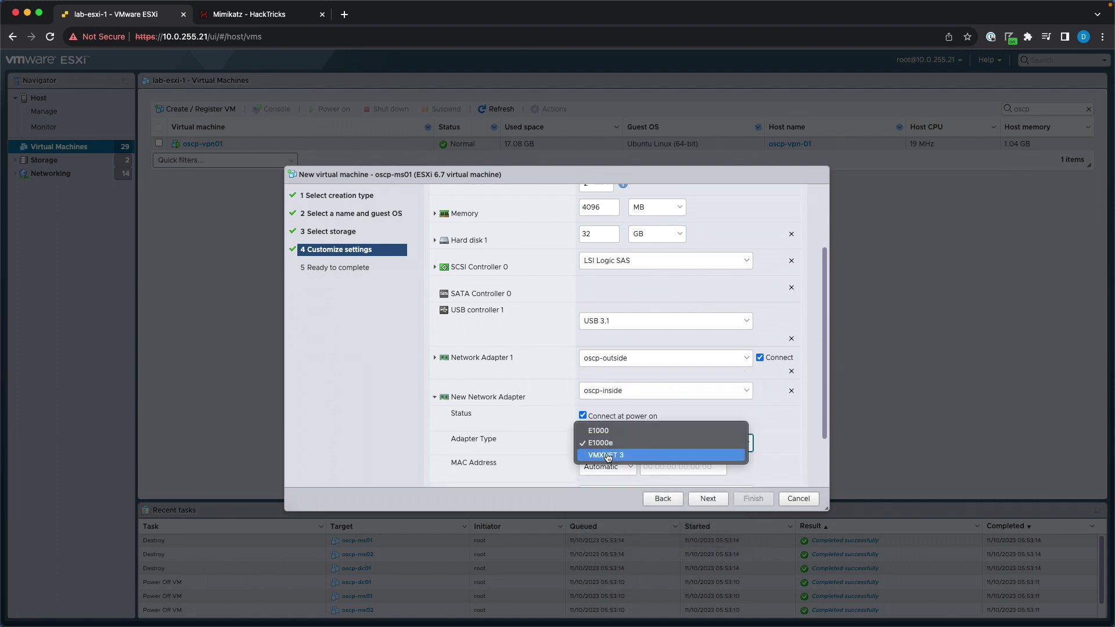
click(605, 456)
Attach the Windows 10 1909 ISO from _install to the CD/DVD drive and finish the wizard.
scroll(574, 456, down, 2)
click(645, 424)
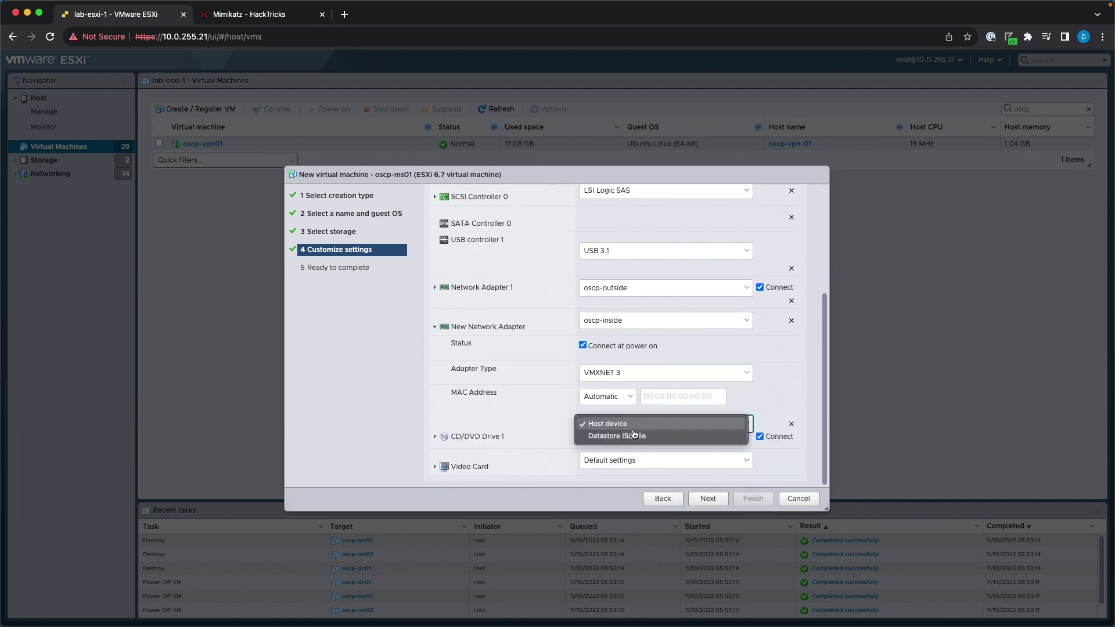
click(621, 437)
click(482, 237)
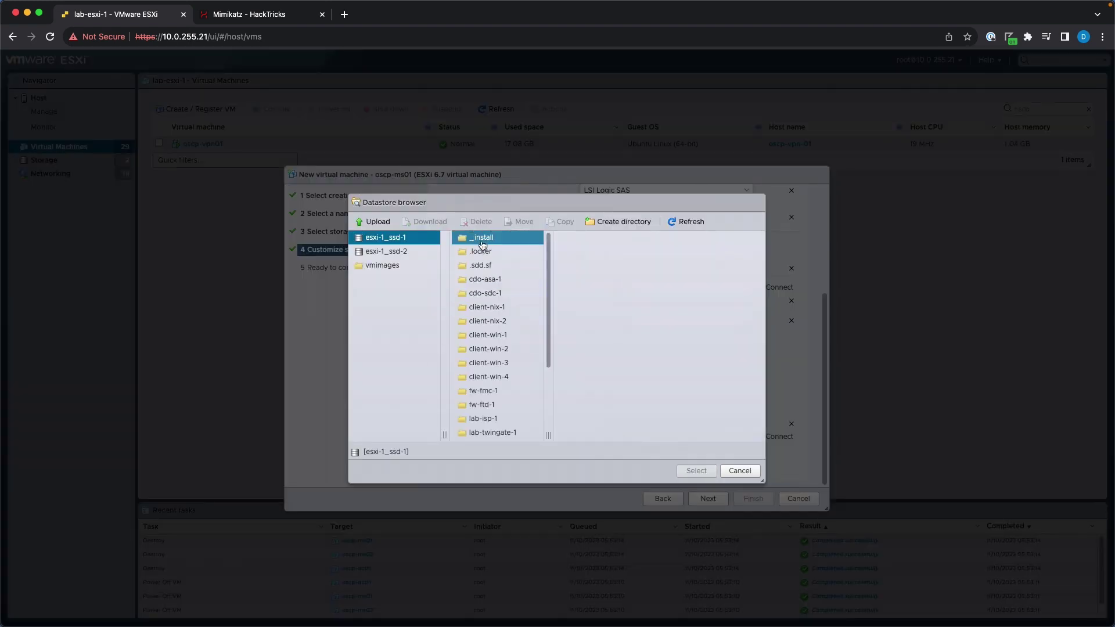
click(555, 294)
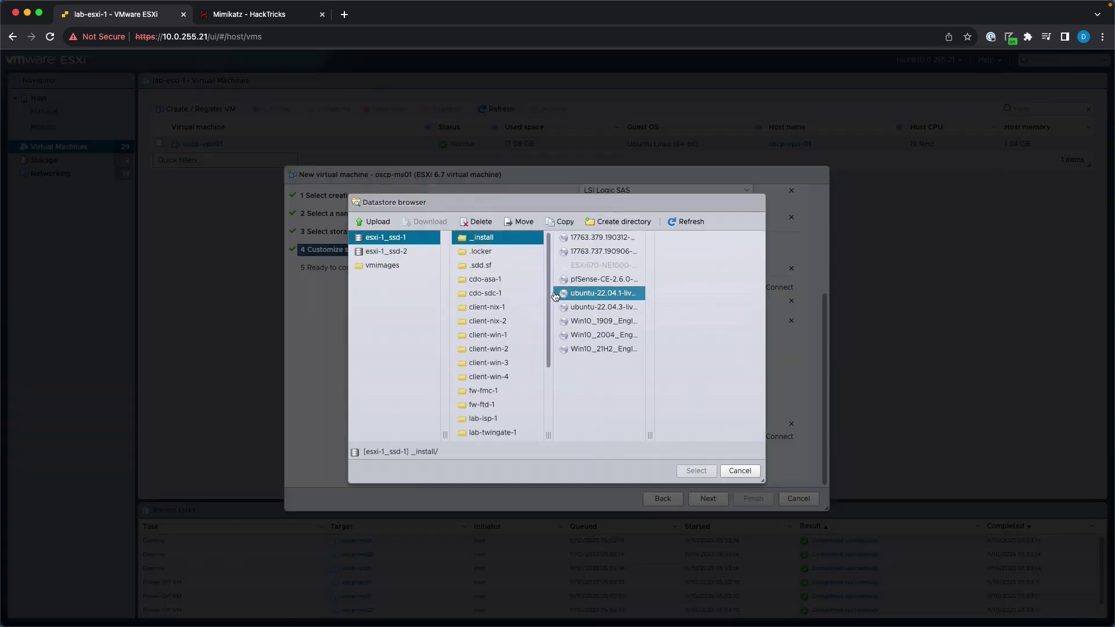
click(617, 323)
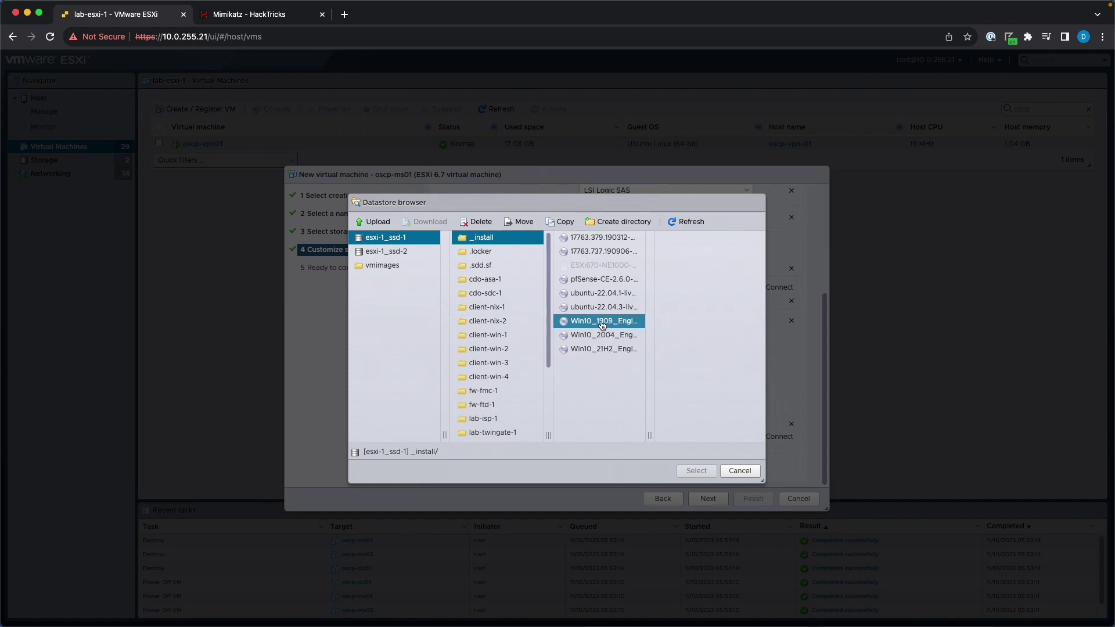
click(607, 326)
click(696, 471)
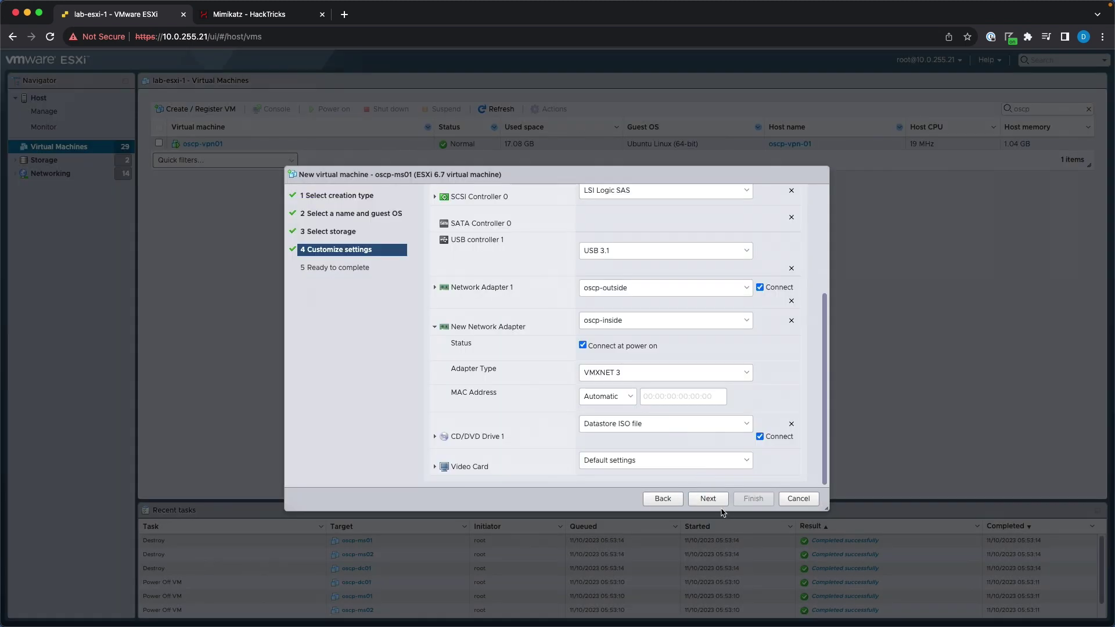
click(708, 499)
click(754, 498)
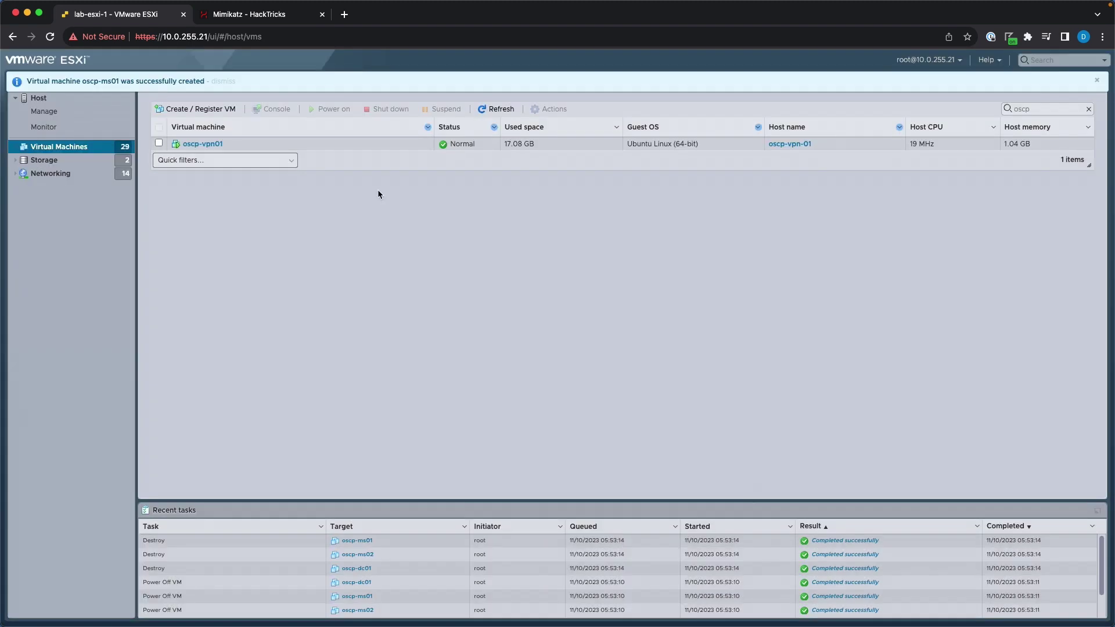
Power on oscp-ms01, open its console and boot from the Windows installer disc.
click(324, 162)
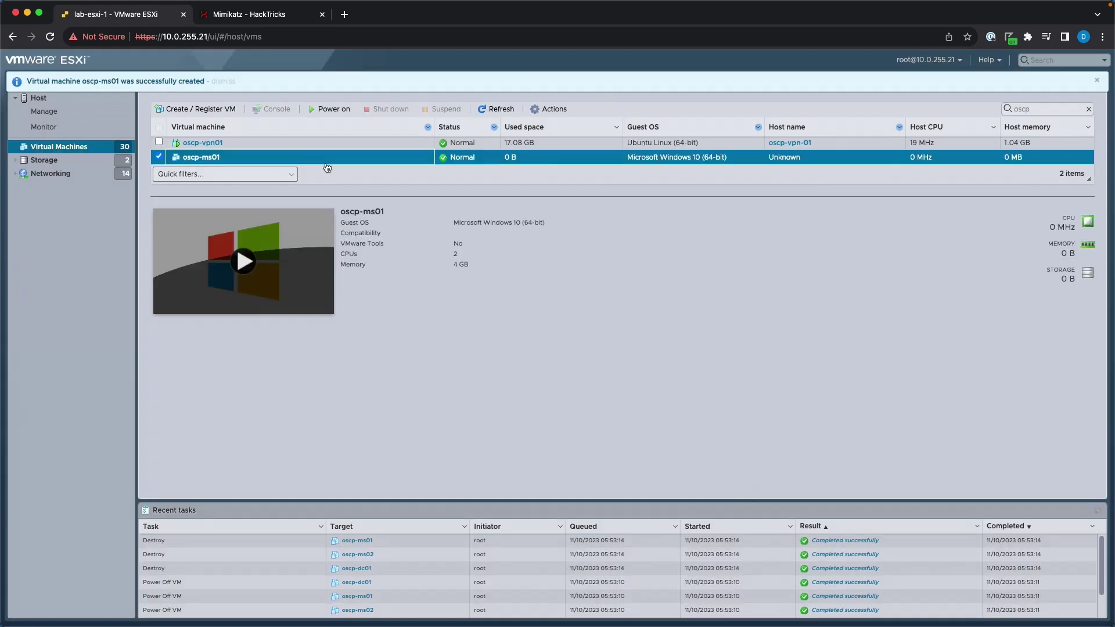
click(245, 261)
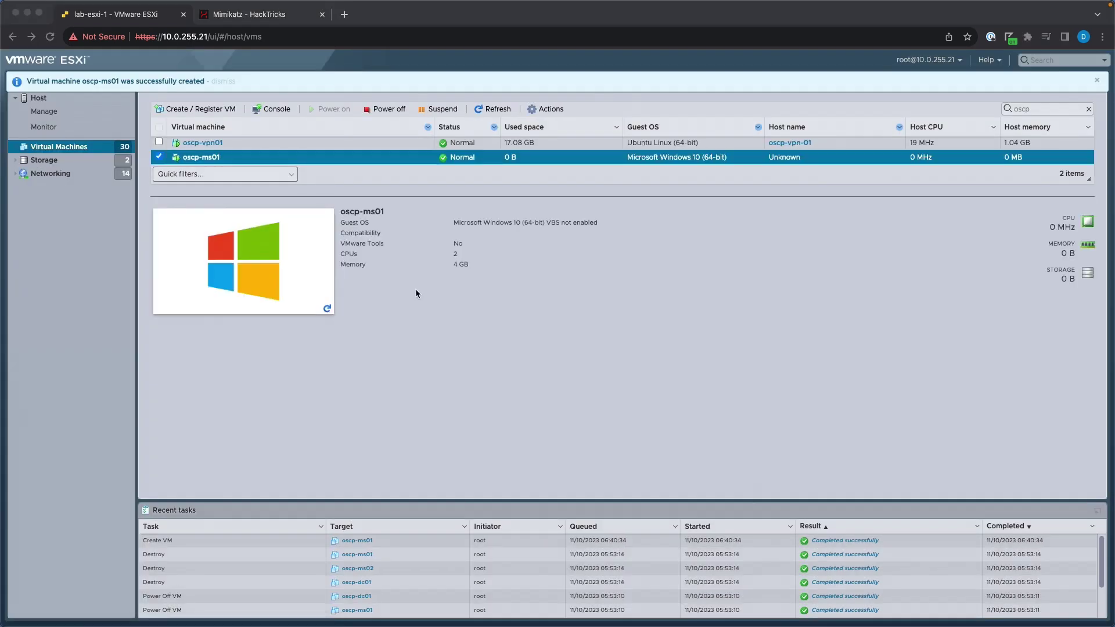
click(295, 260)
click(294, 256)
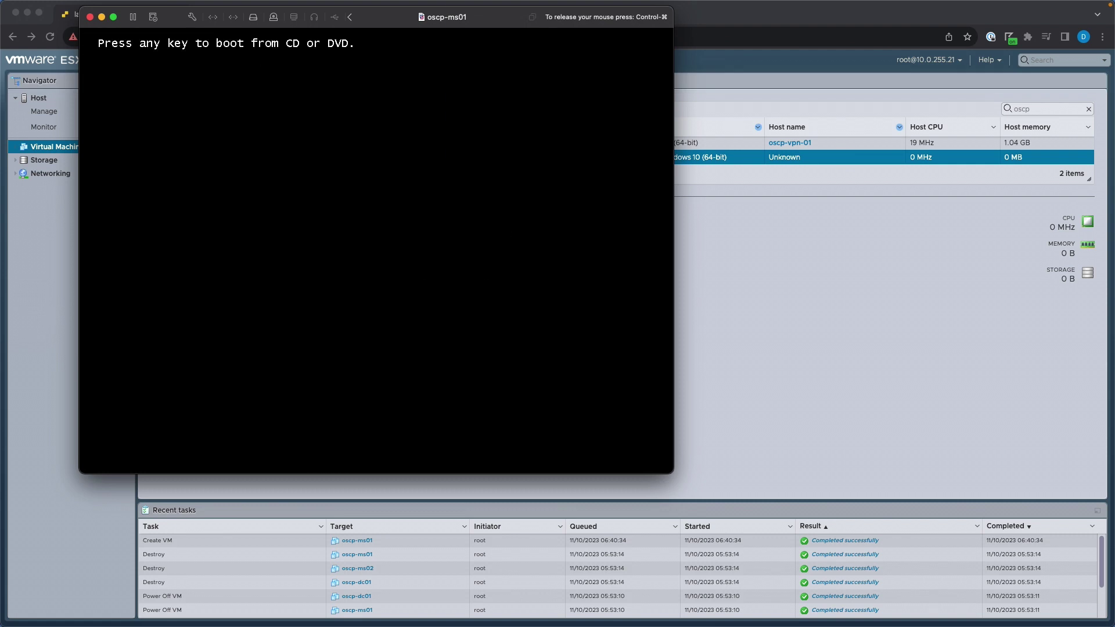
key(Return)
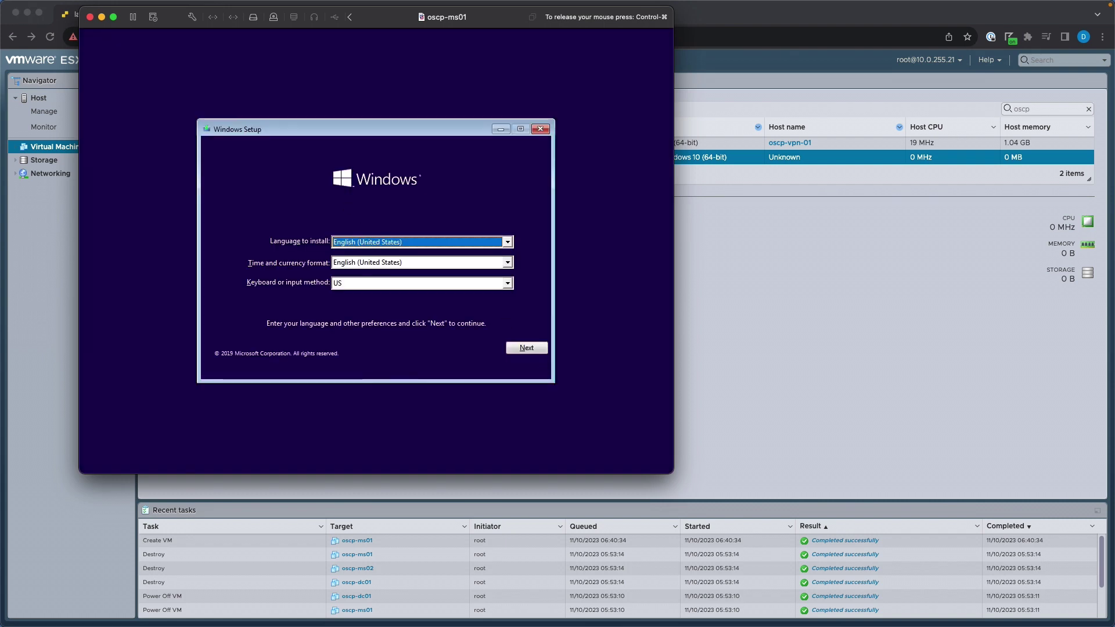
Start the Windows install without a product key and select the Windows 10 Pro edition.
click(538, 350)
click(395, 260)
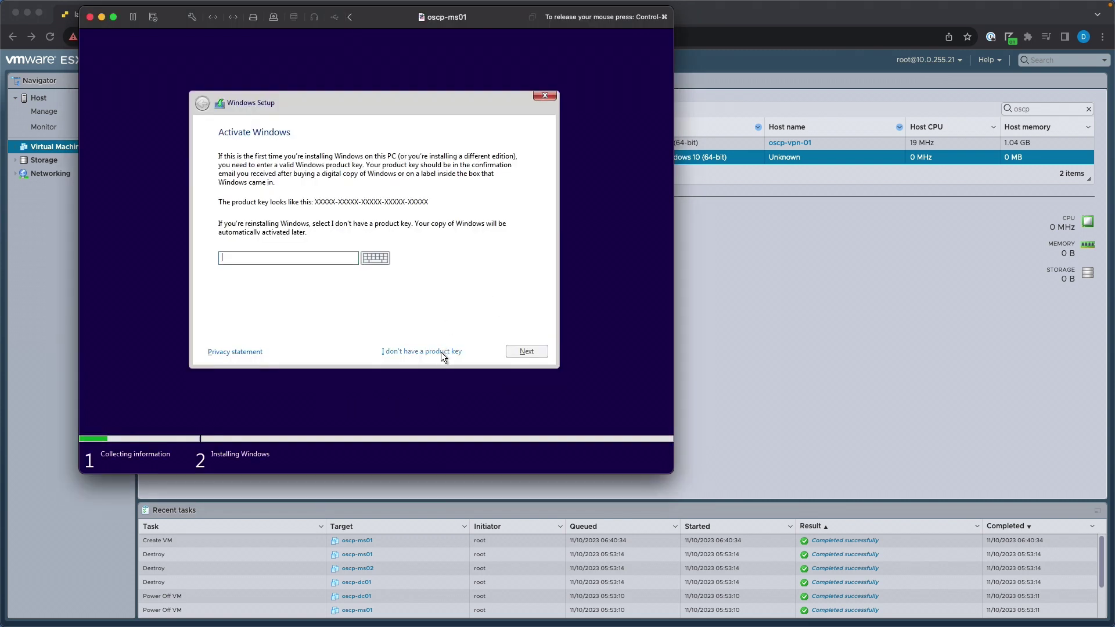
click(441, 351)
click(113, 17)
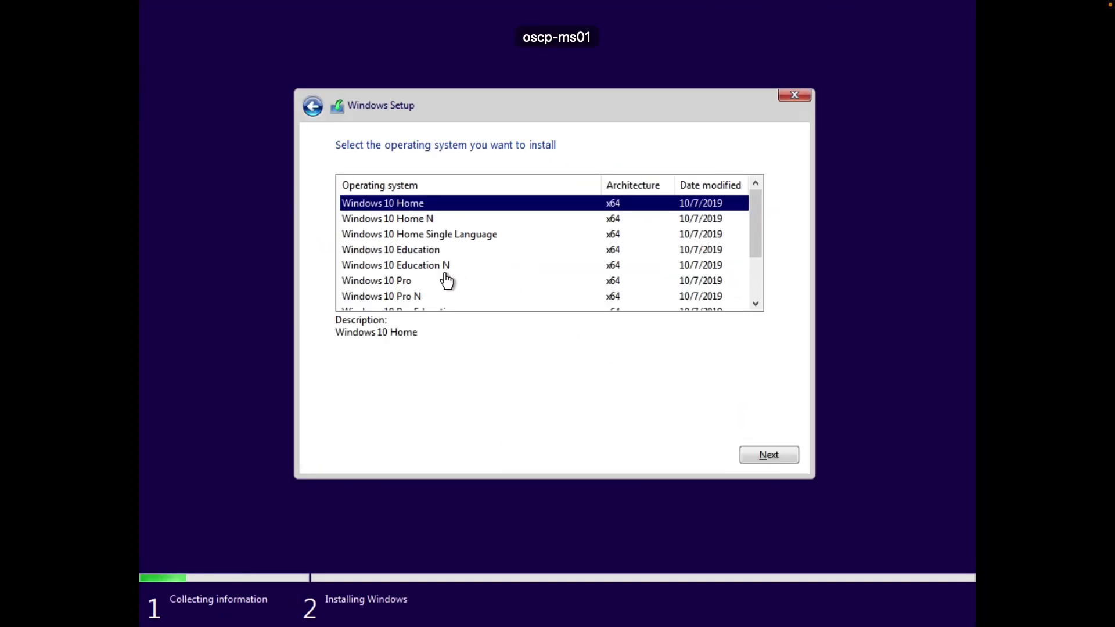
click(448, 280)
click(785, 456)
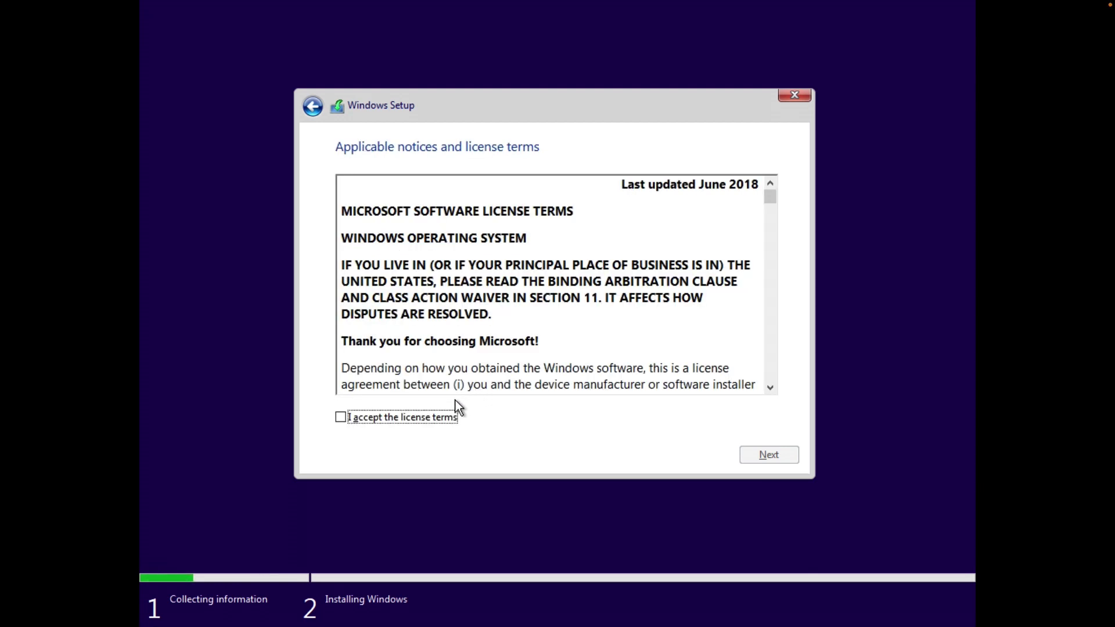
Accept the license and choose a custom install onto Drive 0's 32 GB unallocated space.
click(441, 413)
click(753, 454)
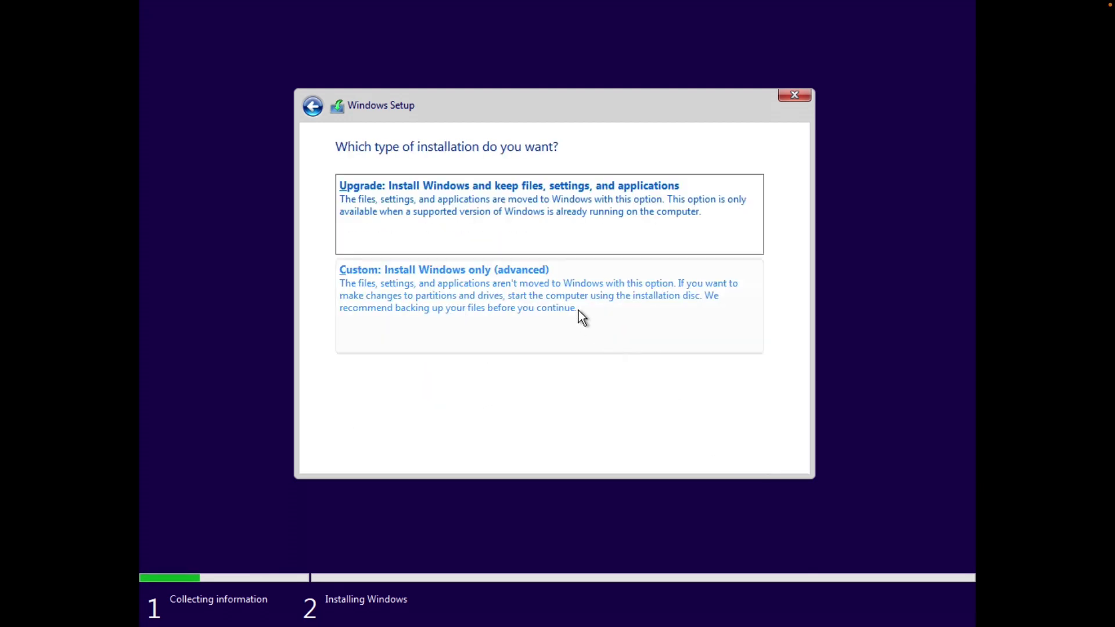
click(556, 315)
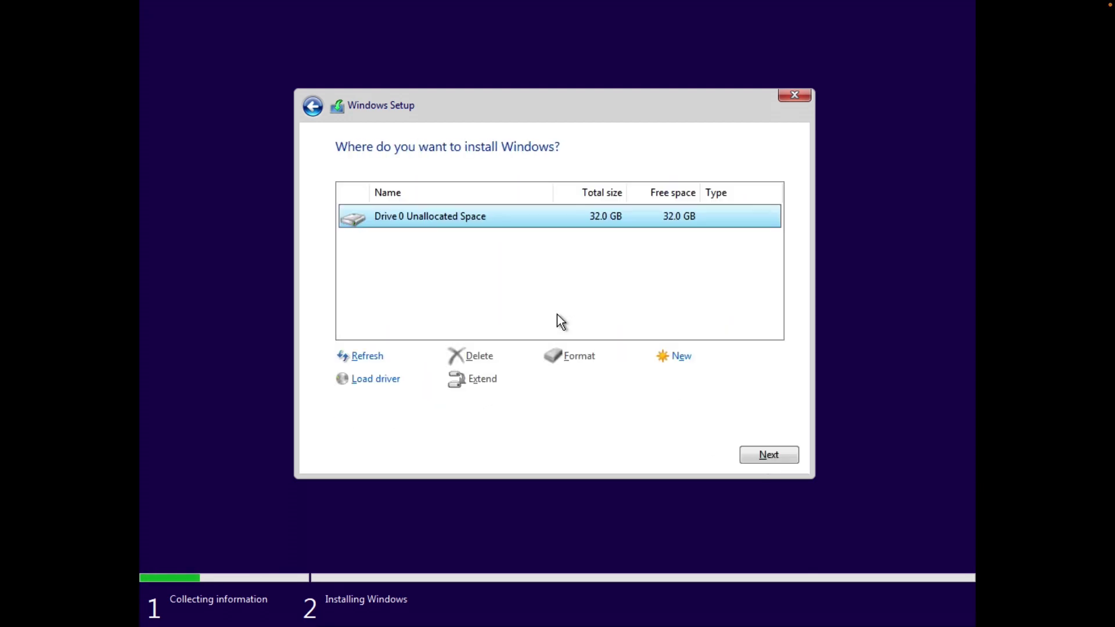
click(758, 450)
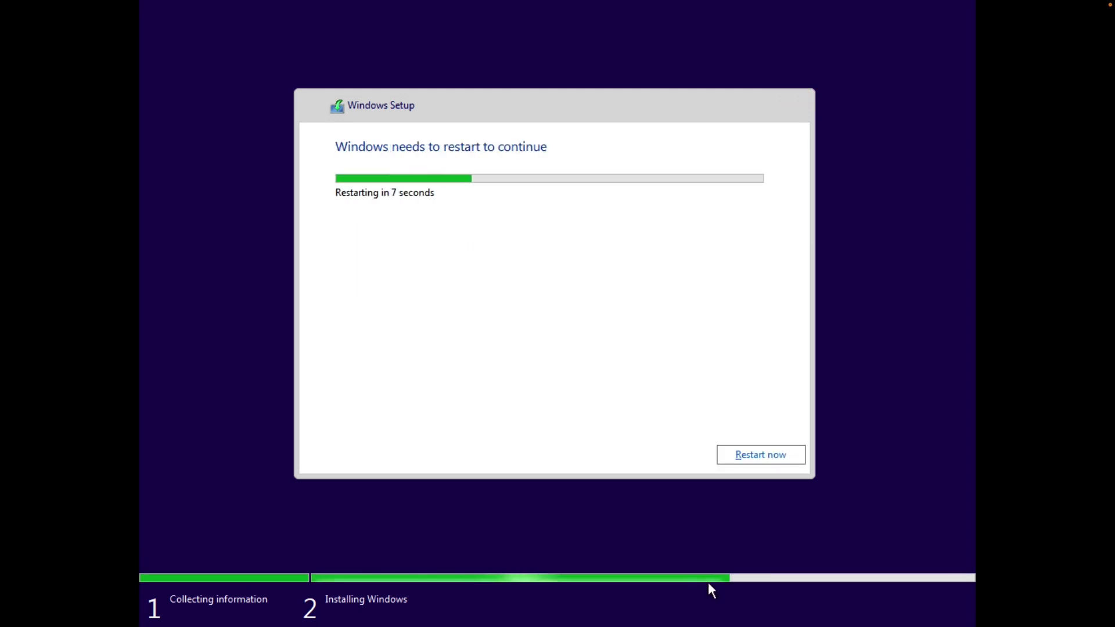
Restart, accept United States and US keyboard, skip the second layout, and continue offline with limited setup.
click(751, 456)
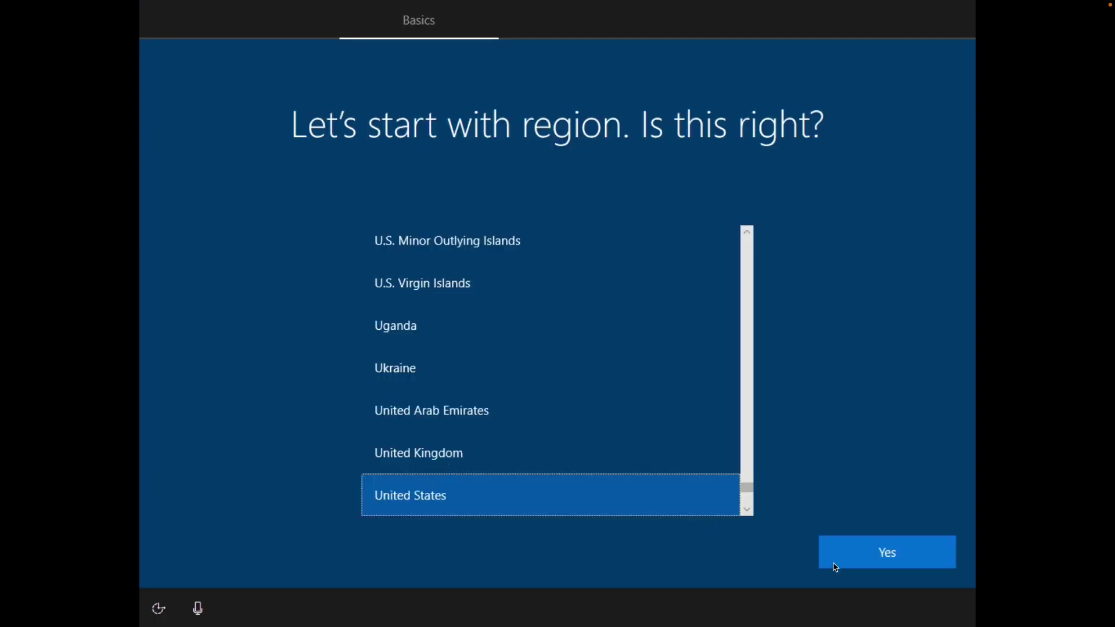
click(869, 533)
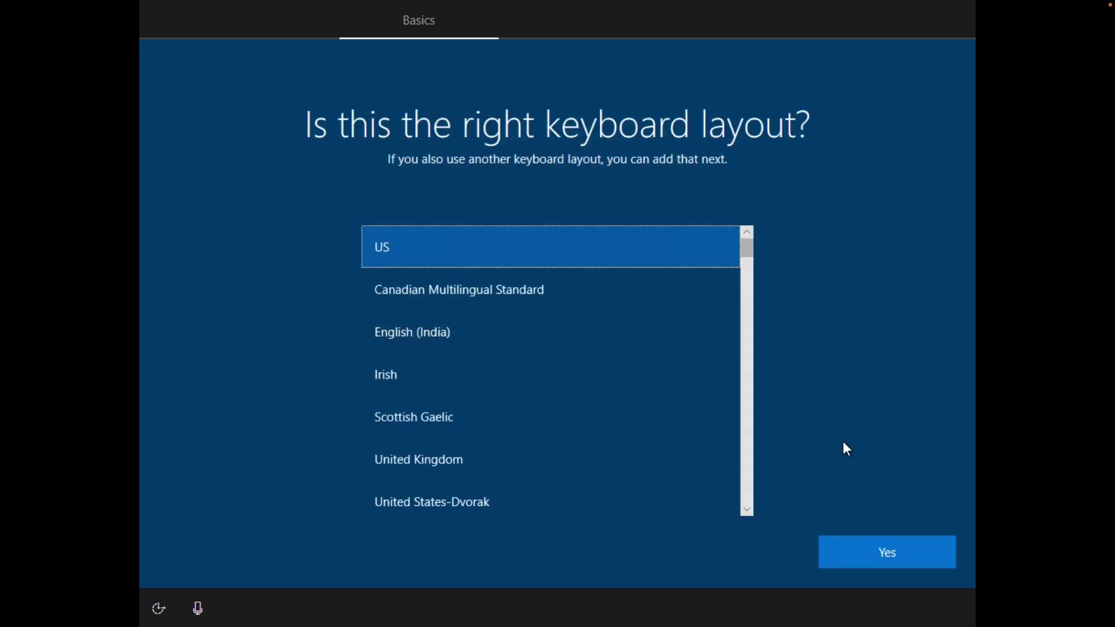
click(883, 564)
click(882, 551)
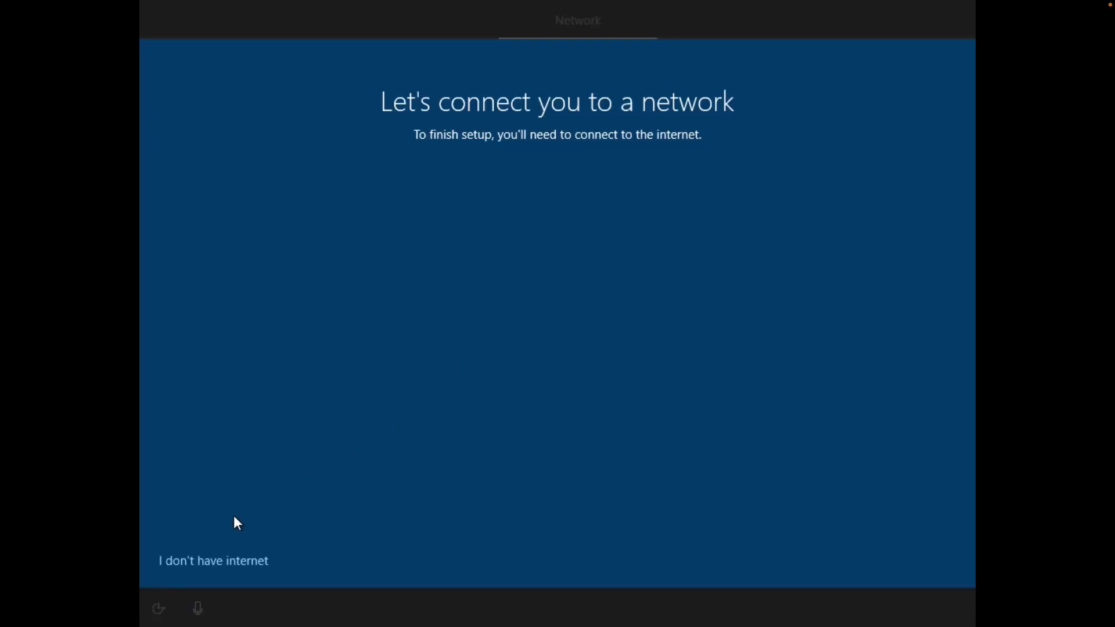
click(208, 565)
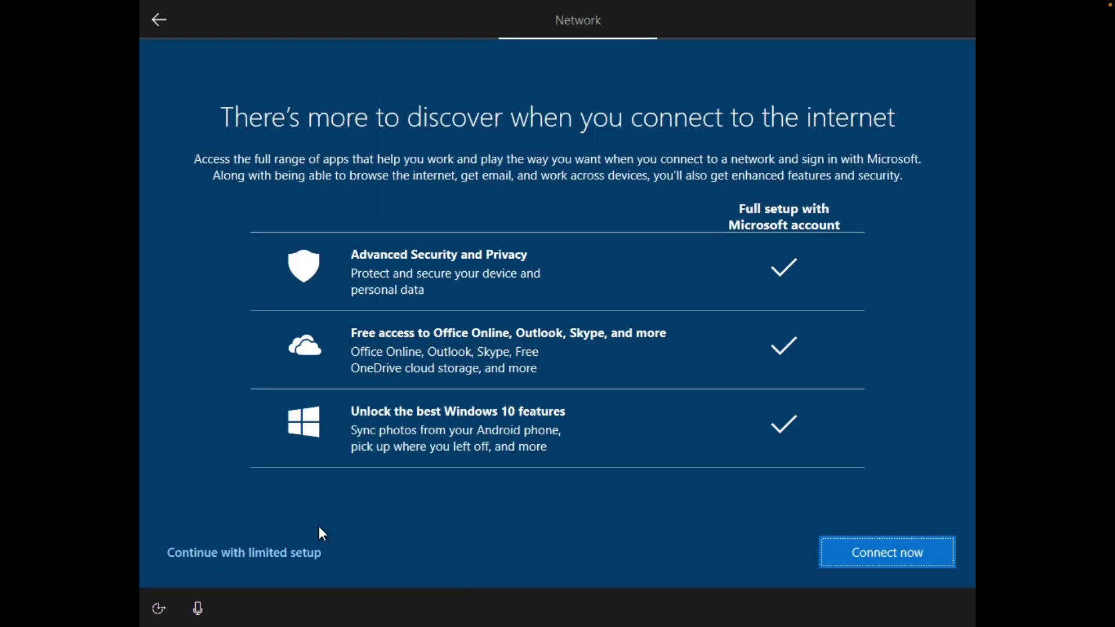
click(293, 555)
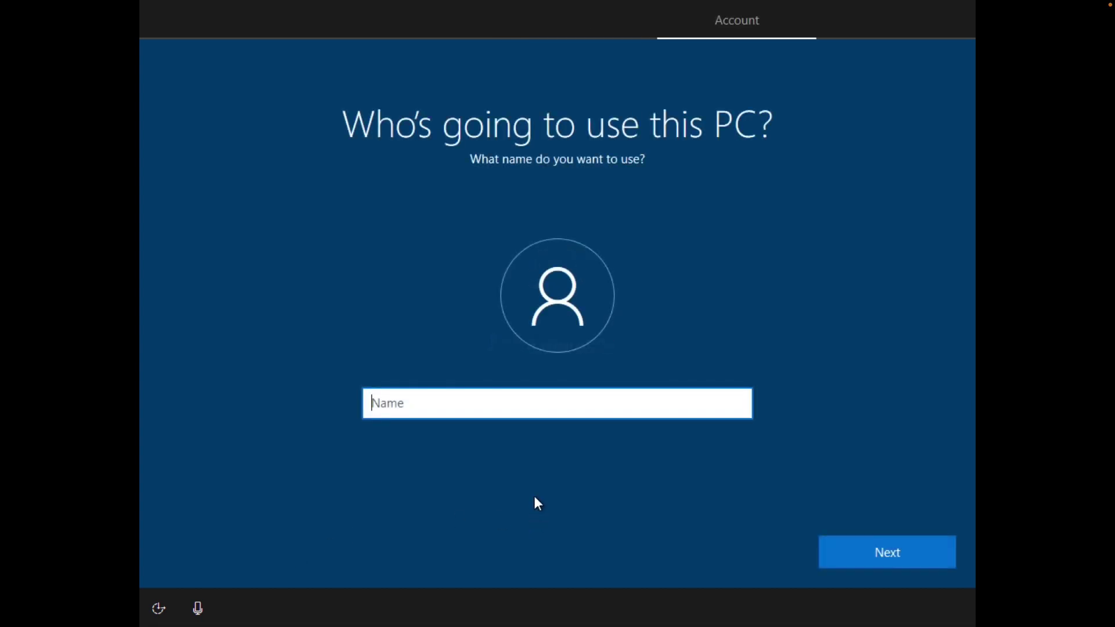
Create the local account 'deleteme' with no password, declining activity history and Cortana.
text(deleteme)
click(887, 552)
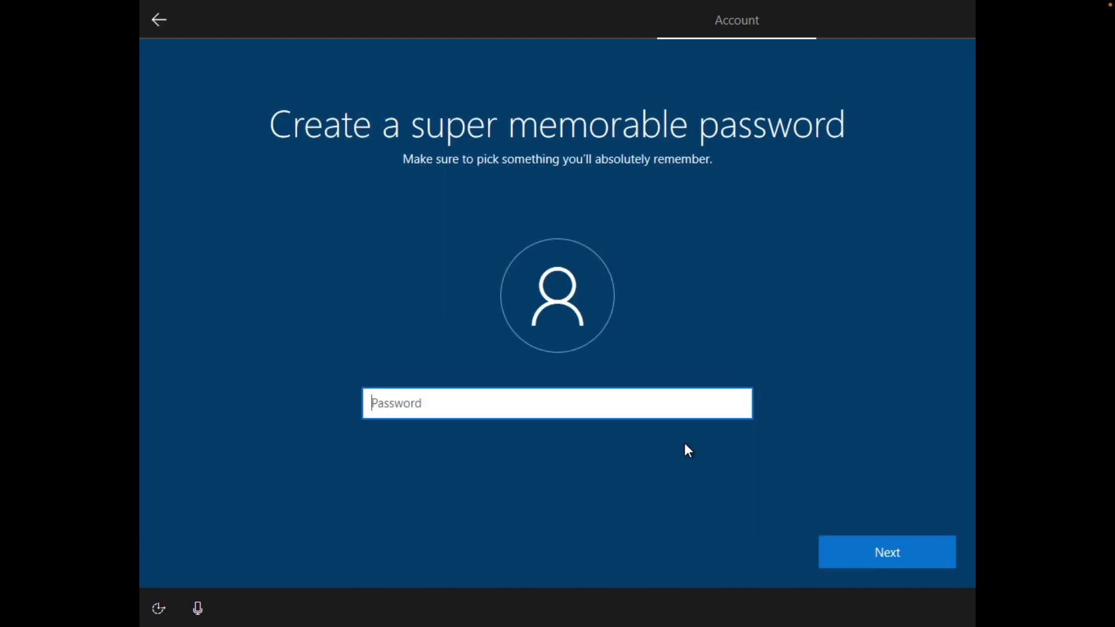
click(865, 552)
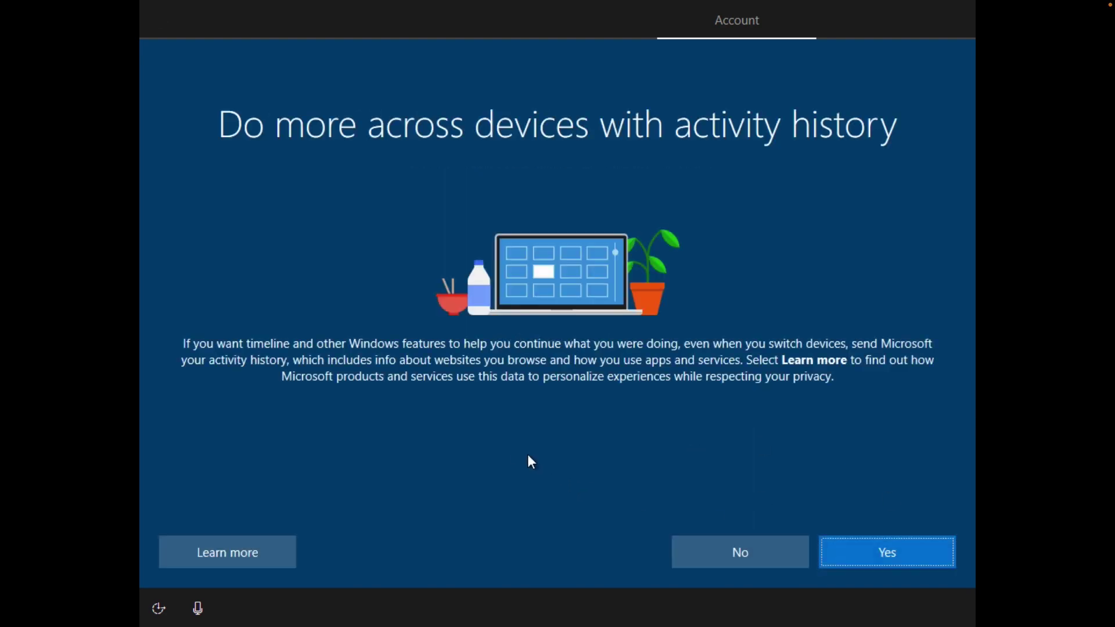
click(742, 547)
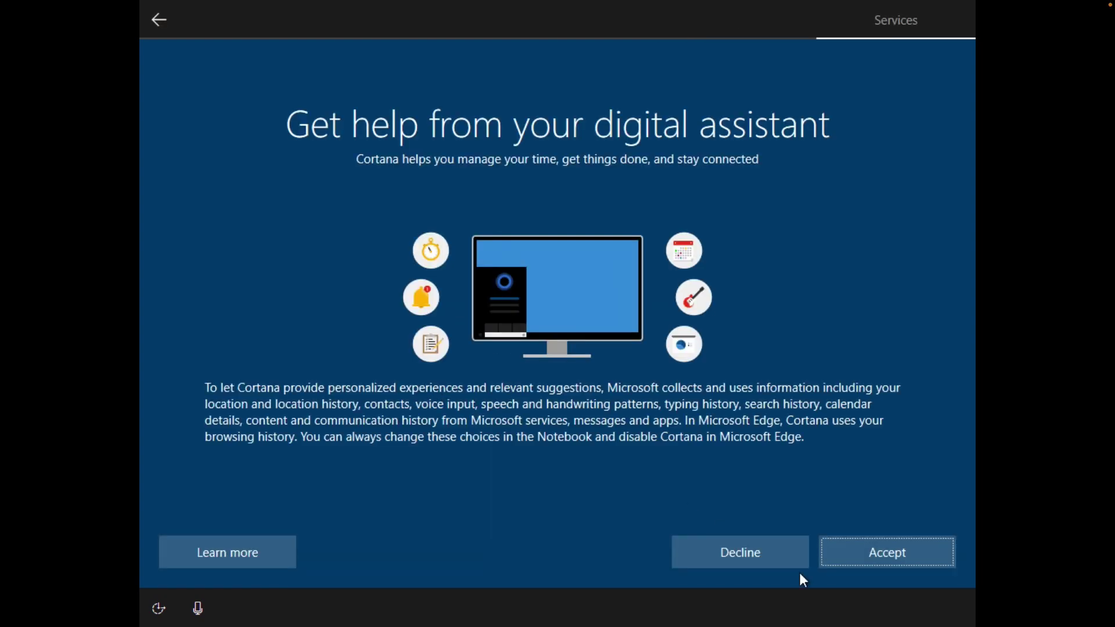
click(759, 554)
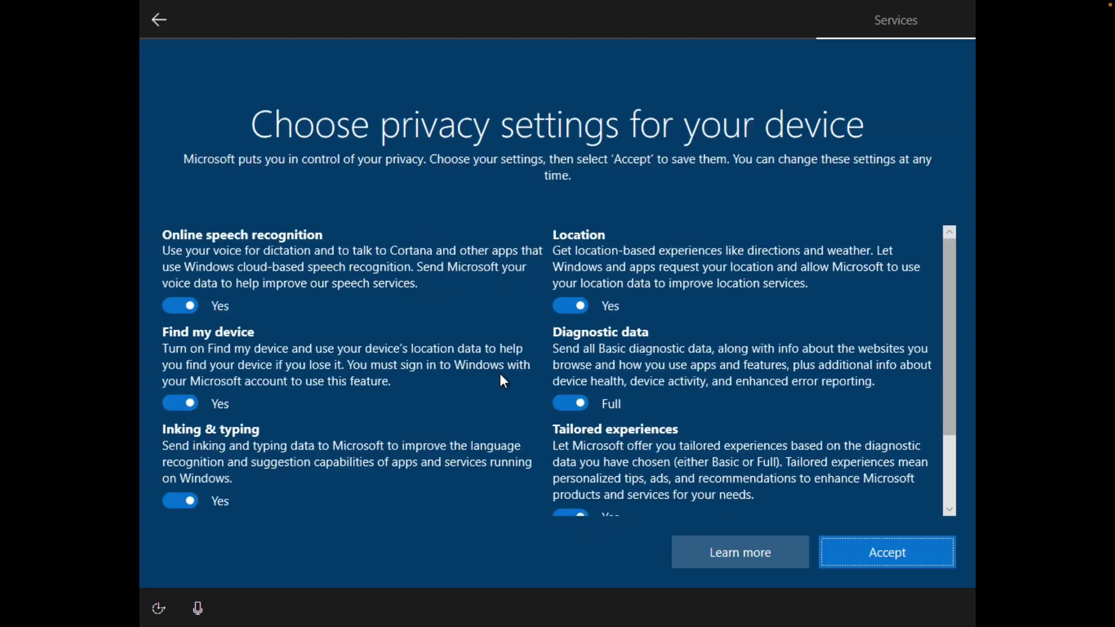
Turn off speech, location, Find my device, inking, tailored experiences and Advertising ID, set Diagnostic data to Basic, and accept.
click(196, 305)
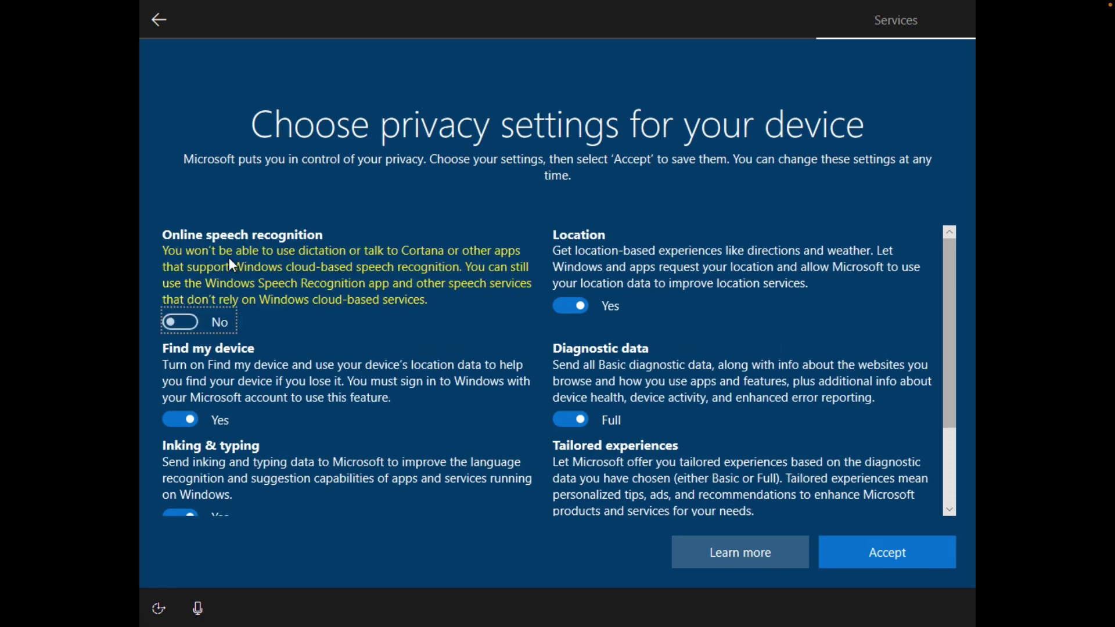
key(Tab)
key(space)
key(Tab)
key(space)
key(Tab)
key(space)
key(Tab)
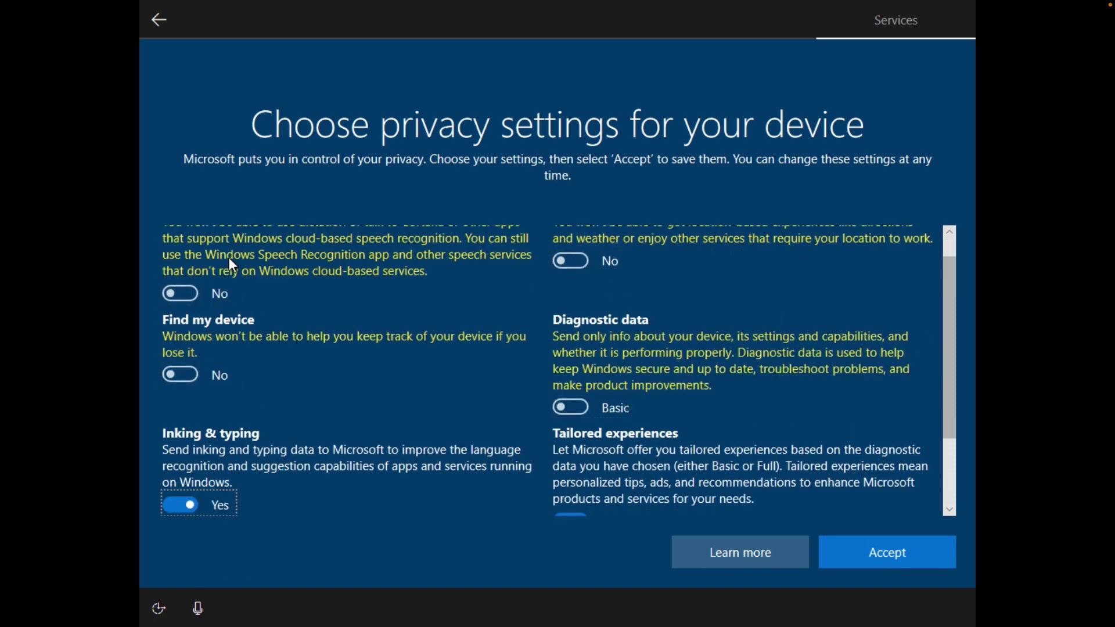
key(space)
key(Tab)
key(space)
key(Tab)
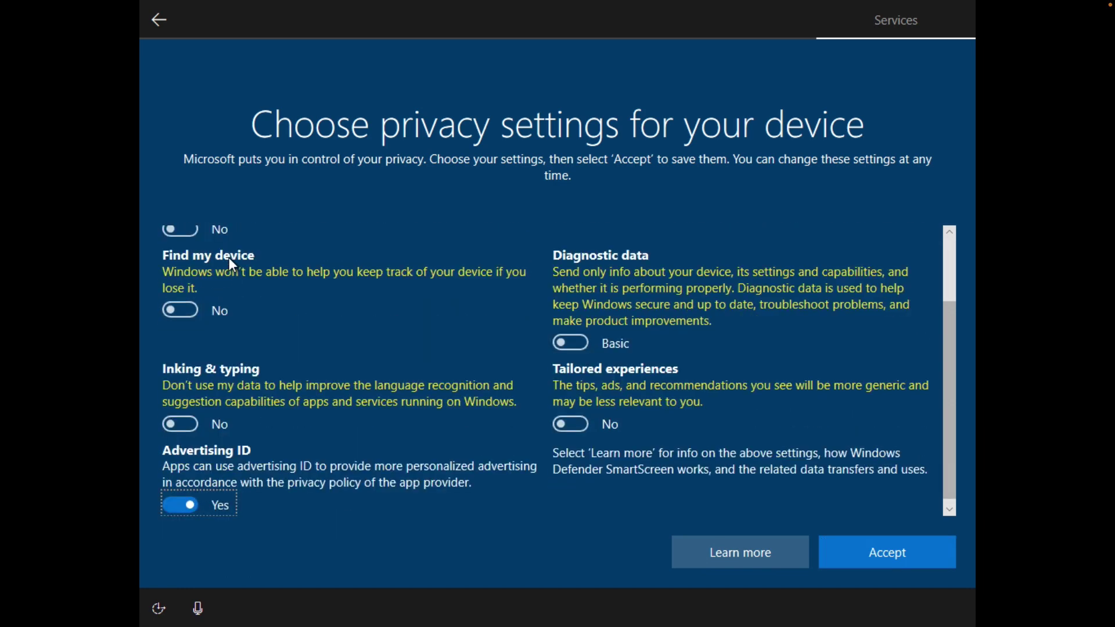
key(space)
click(884, 549)
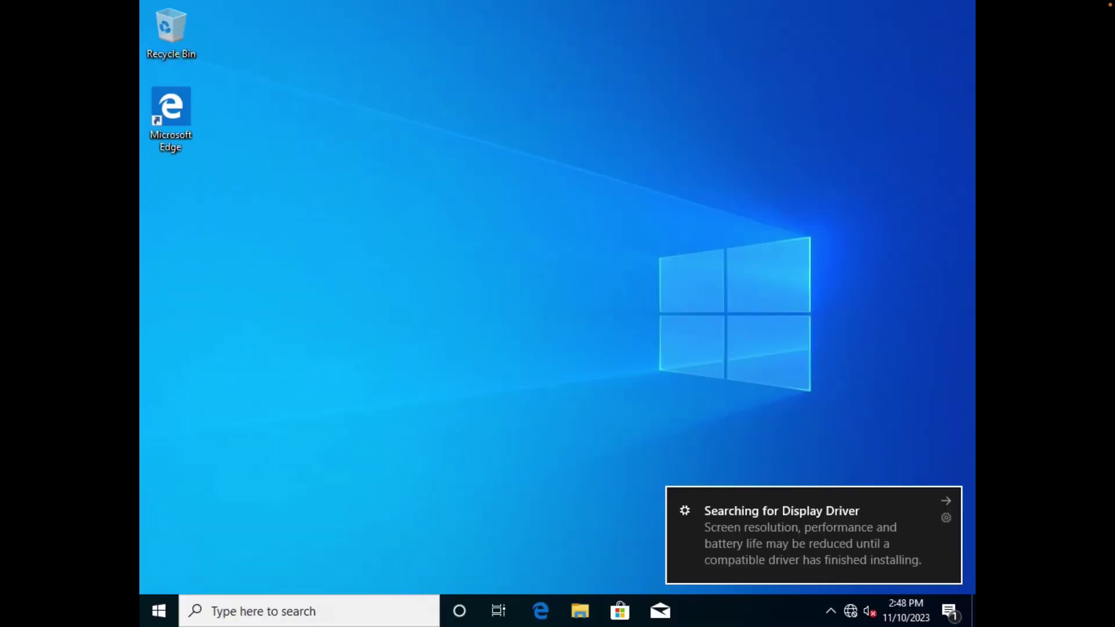
Dismiss the driver notice and open This PC's System properties from File Explorer.
click(947, 499)
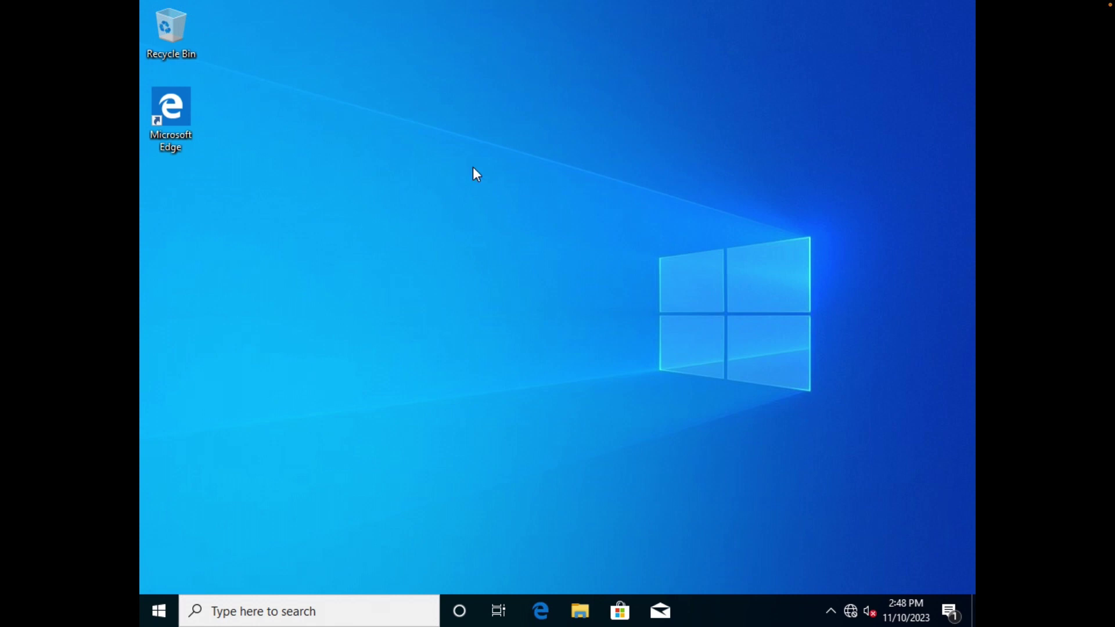
right_click(408, 189)
click(360, 155)
right_click(360, 155)
click(329, 137)
click(581, 611)
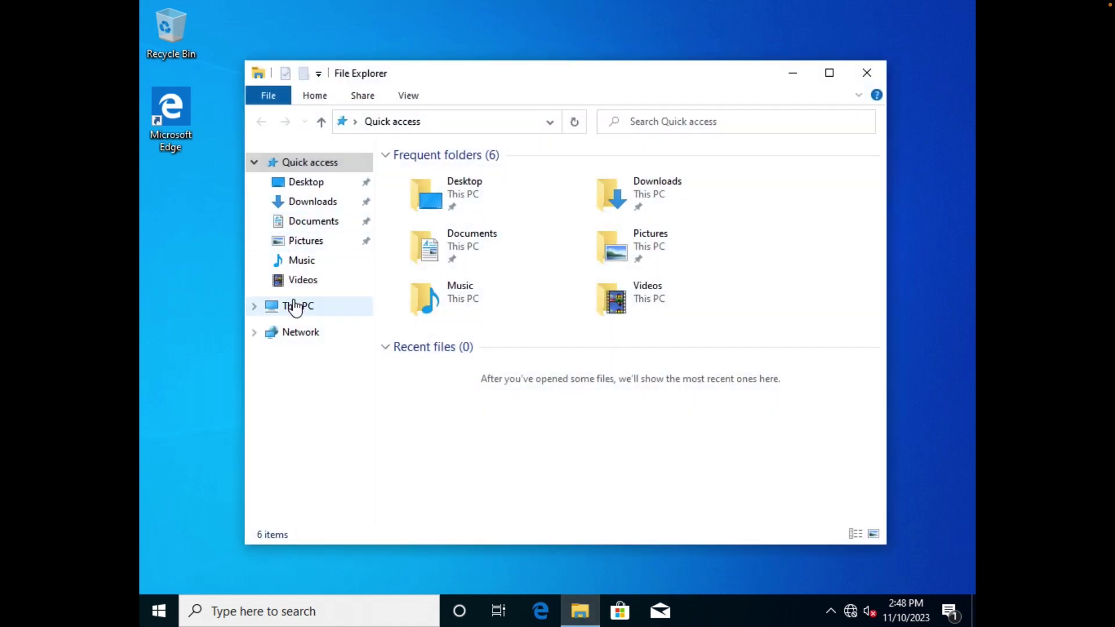
right_click(296, 308)
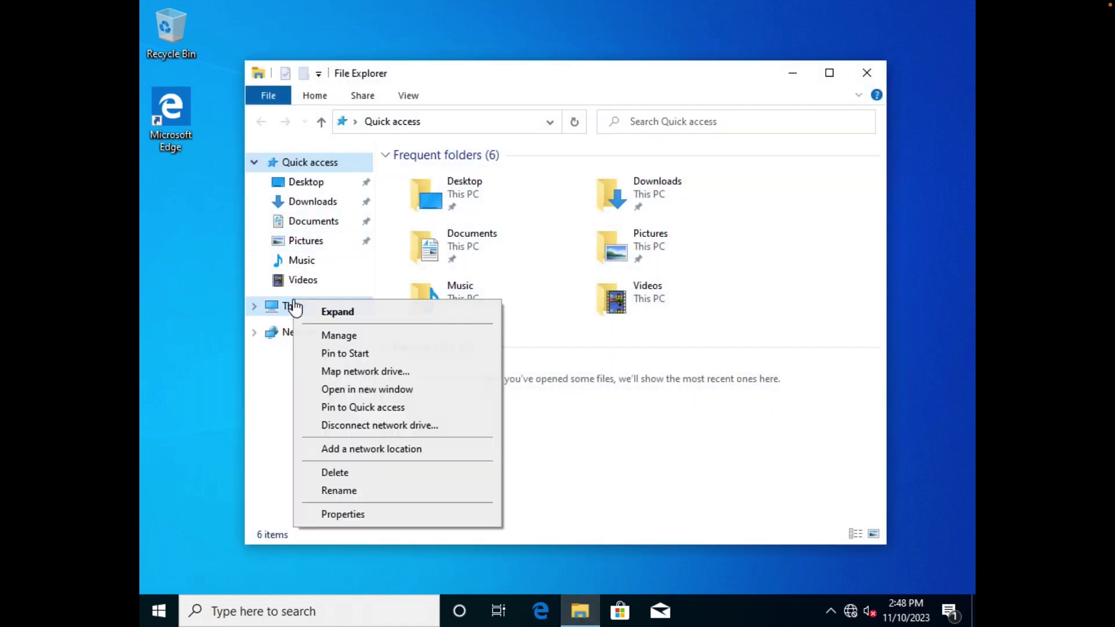
click(360, 516)
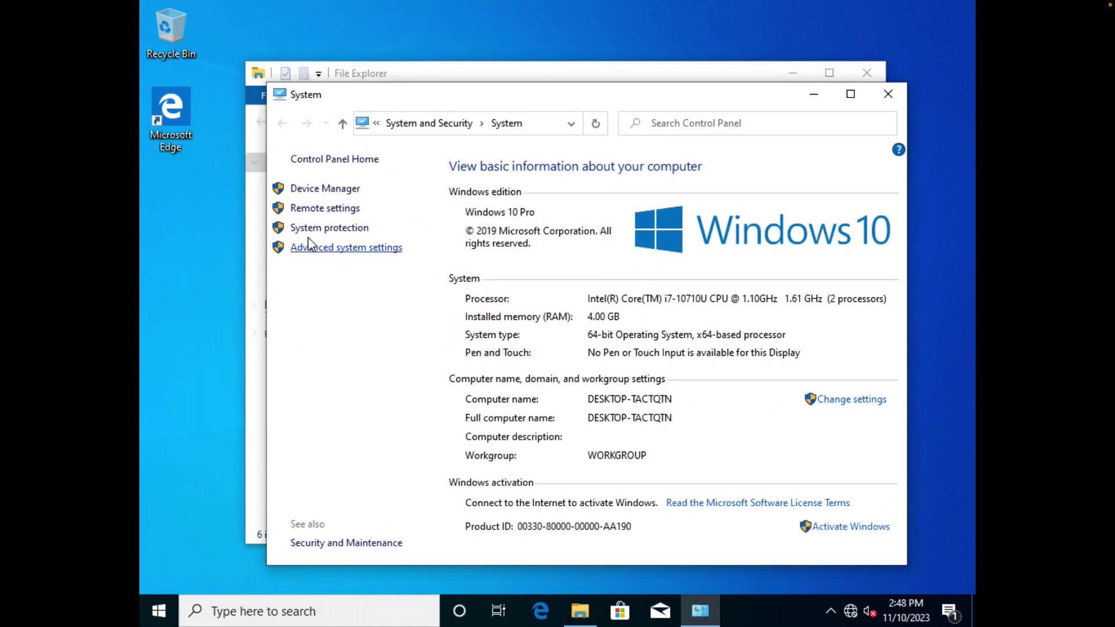
drag(368, 97, 456, 99)
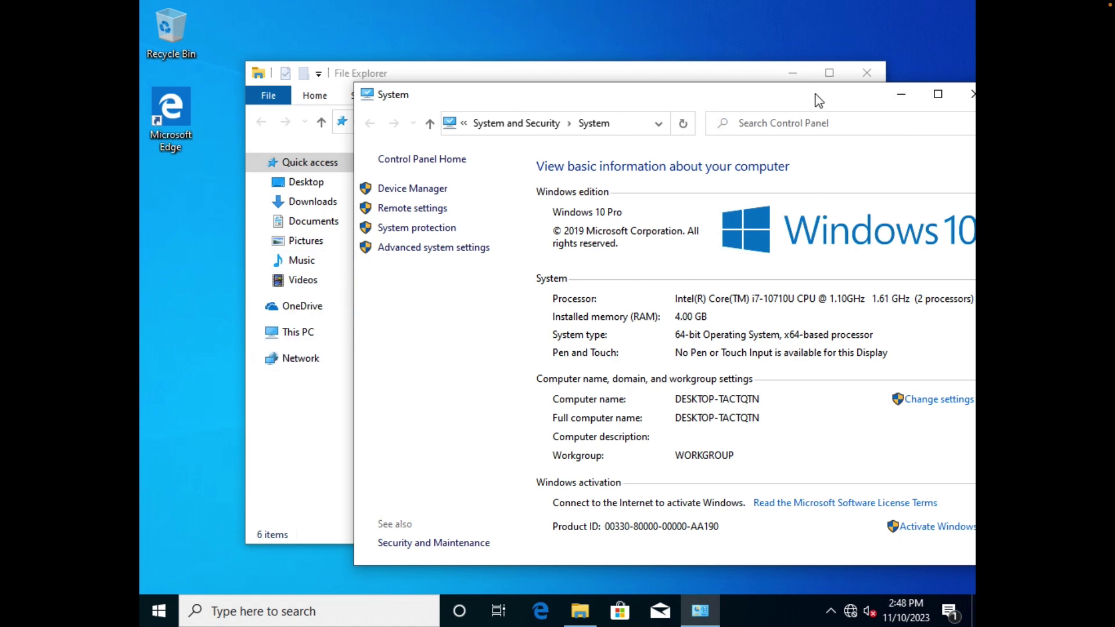
drag(819, 100, 691, 97)
Change the computer name to MS01 and choose Restart Later.
click(813, 397)
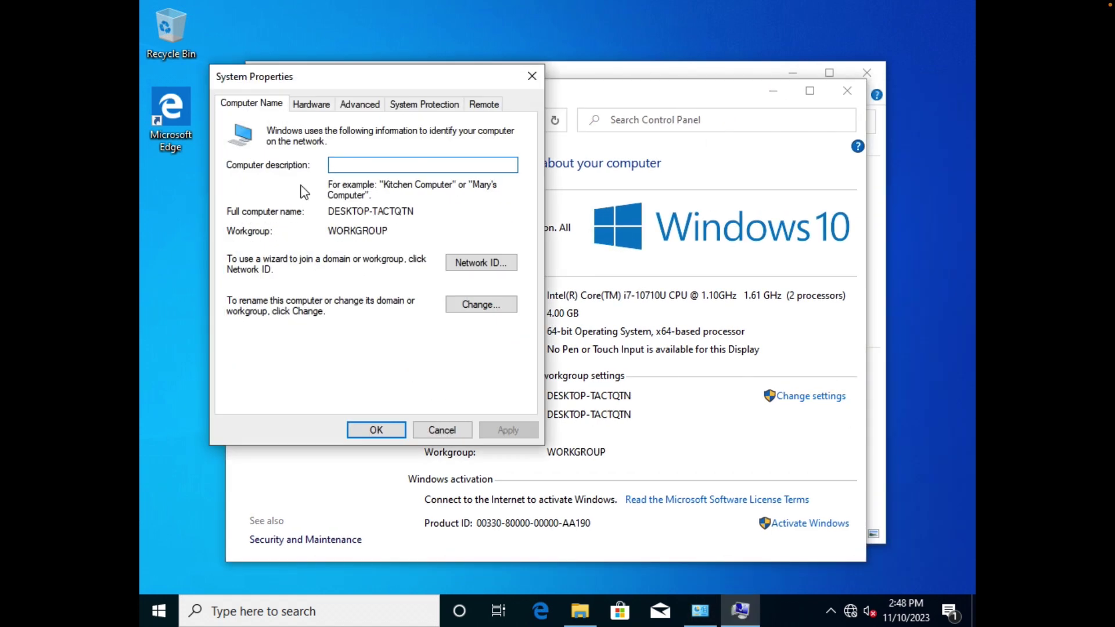
click(509, 305)
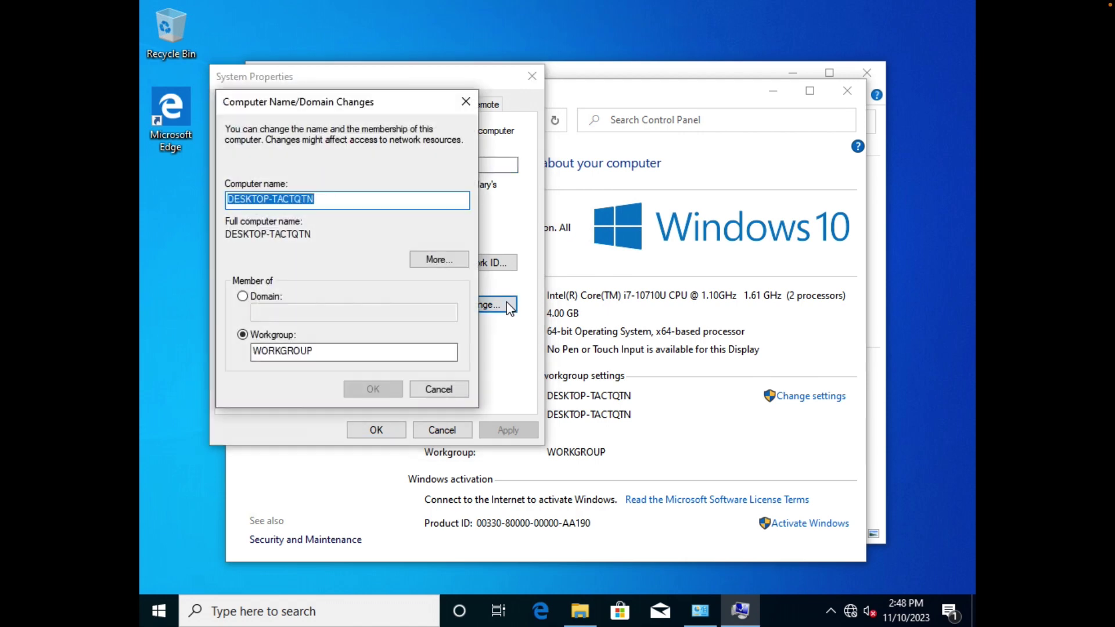
text(MS02)
key(BackSpace)
key(BackSpace)
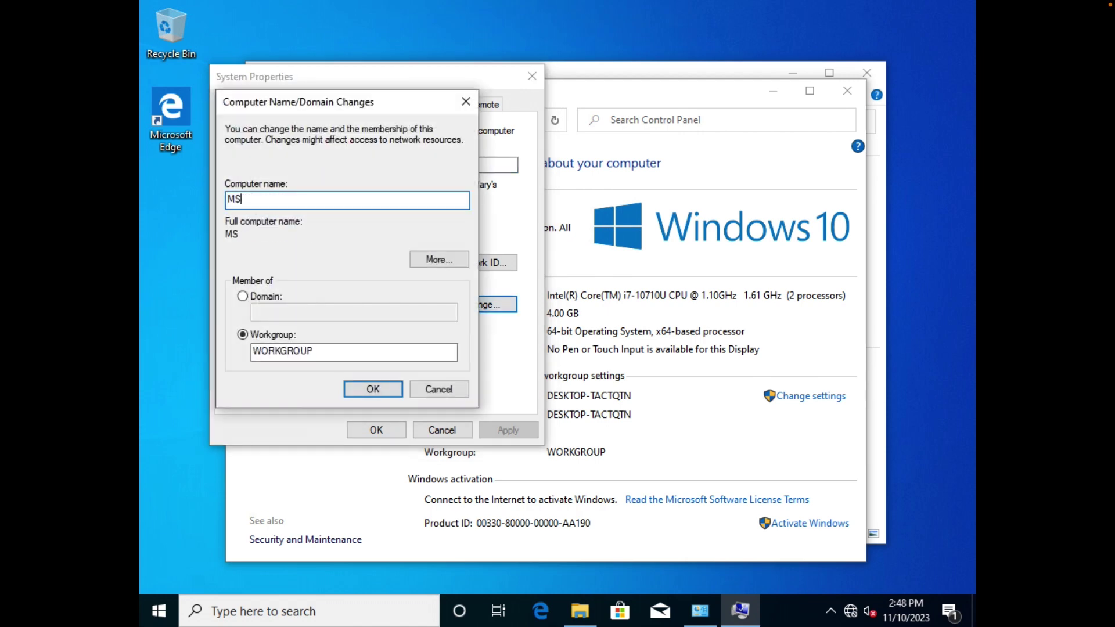
click(395, 394)
click(663, 327)
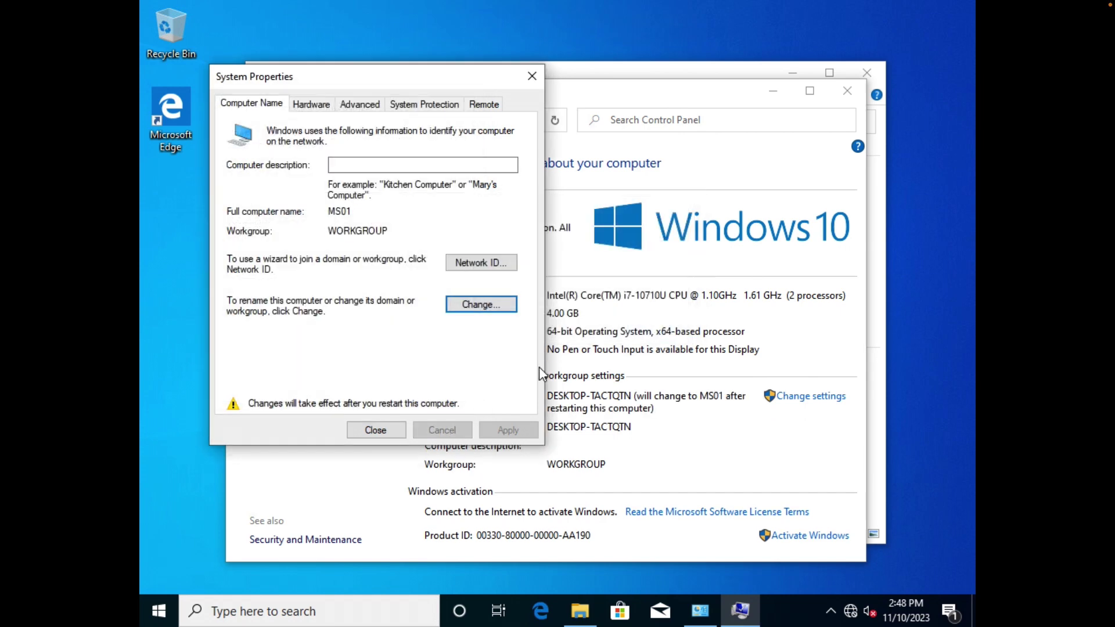
click(381, 432)
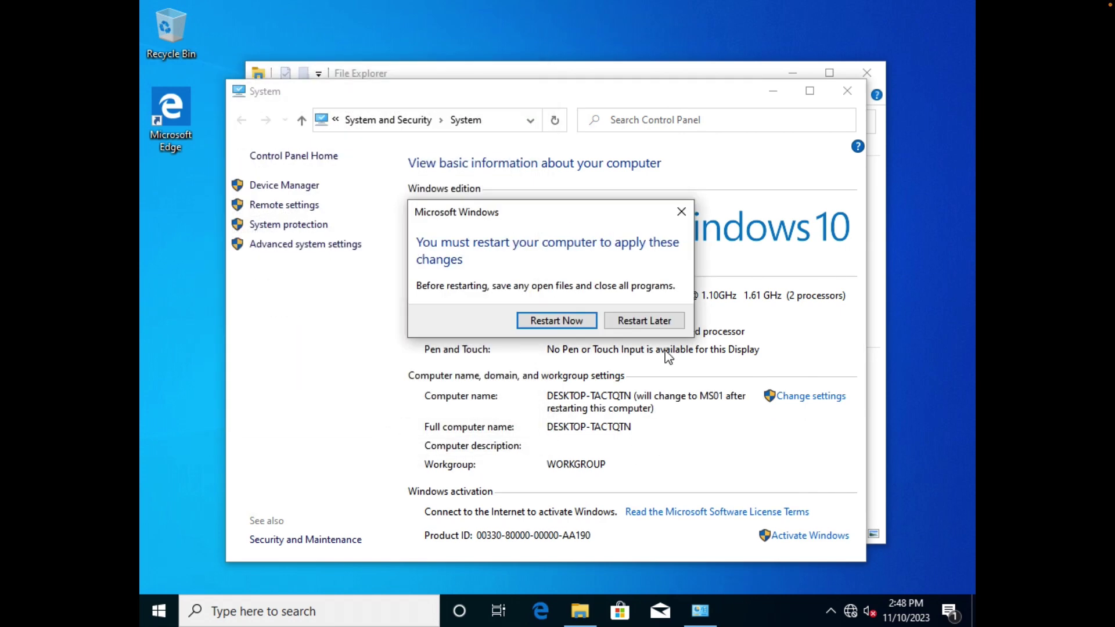
click(672, 327)
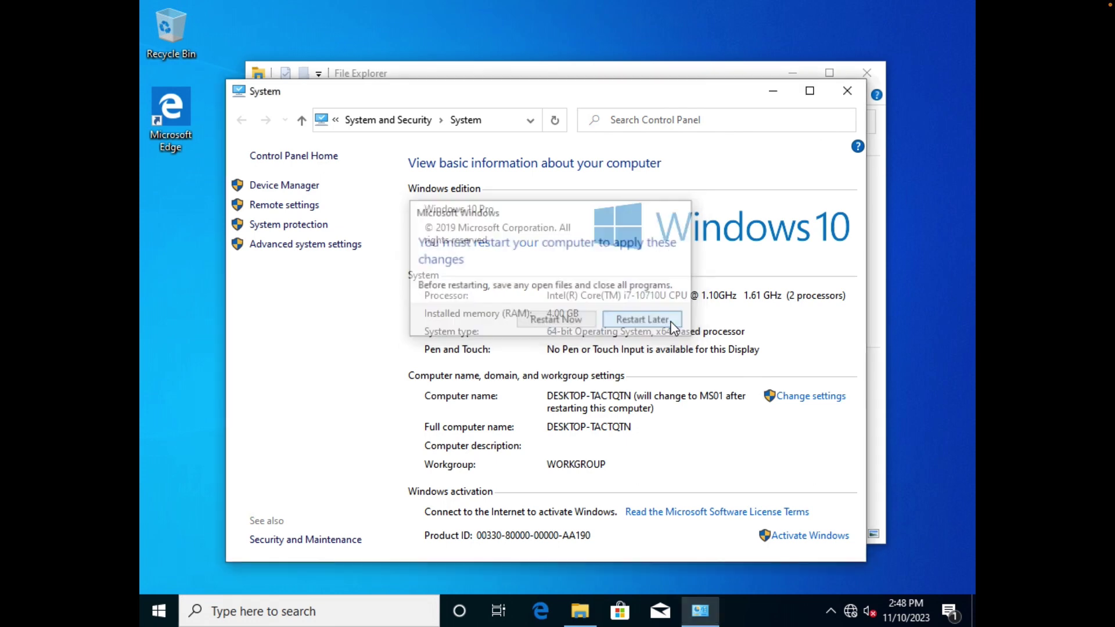
click(847, 90)
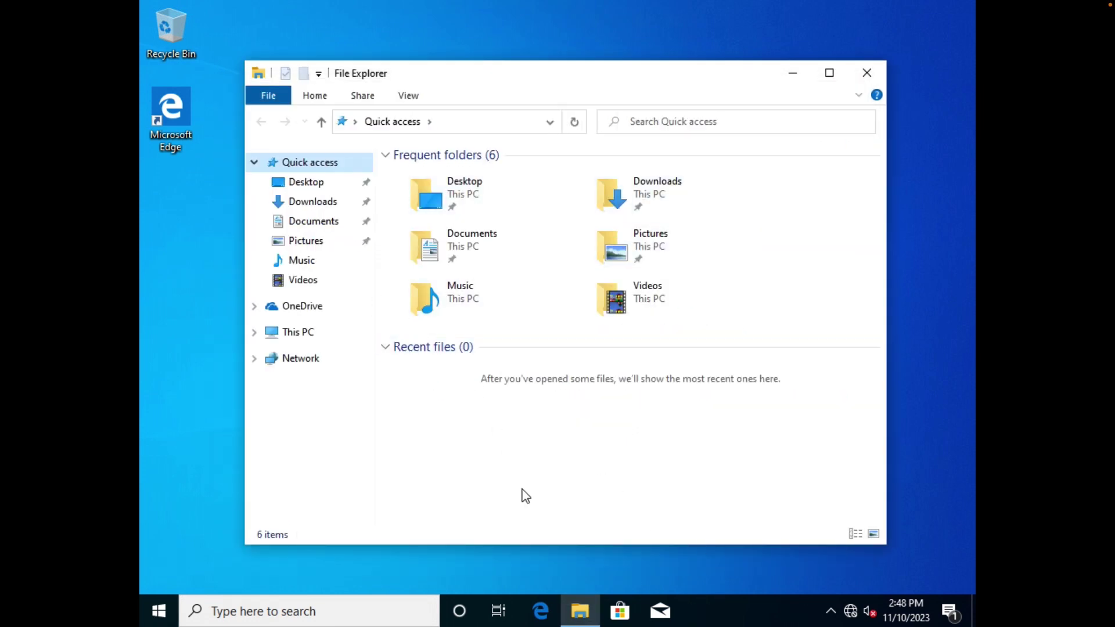
Eject the Windows installation disc from DVD Drive (D:).
click(308, 335)
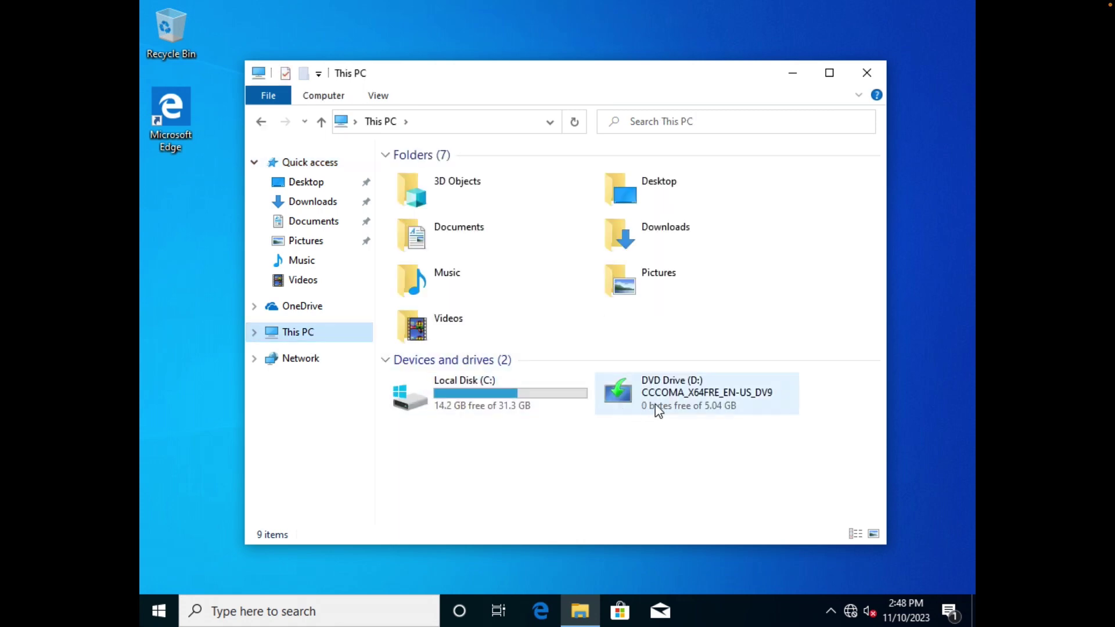
right_click(708, 397)
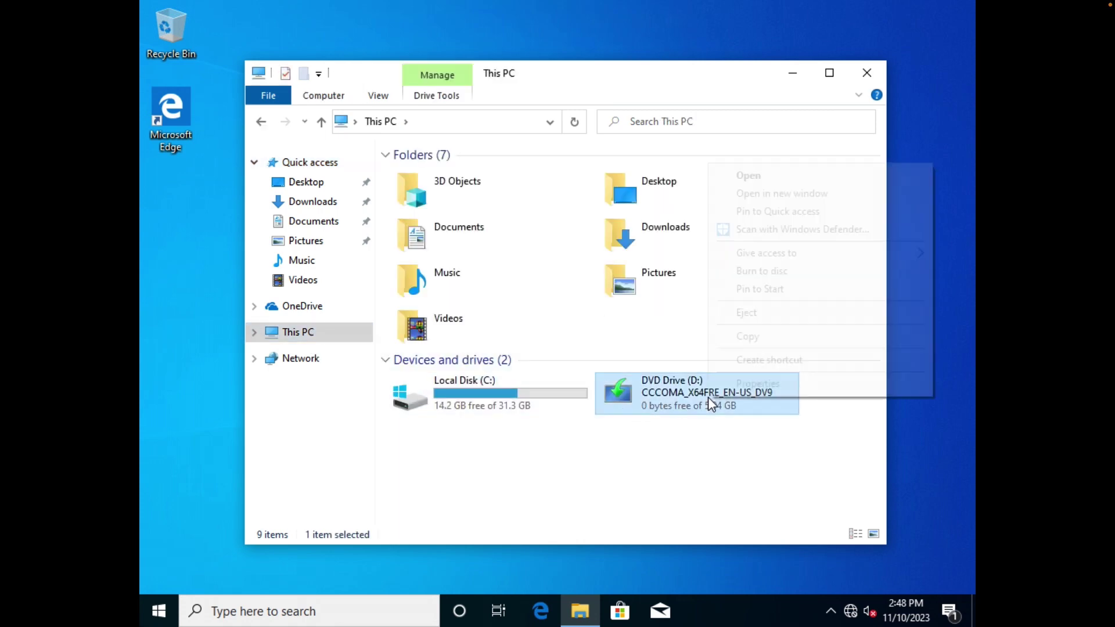
click(756, 318)
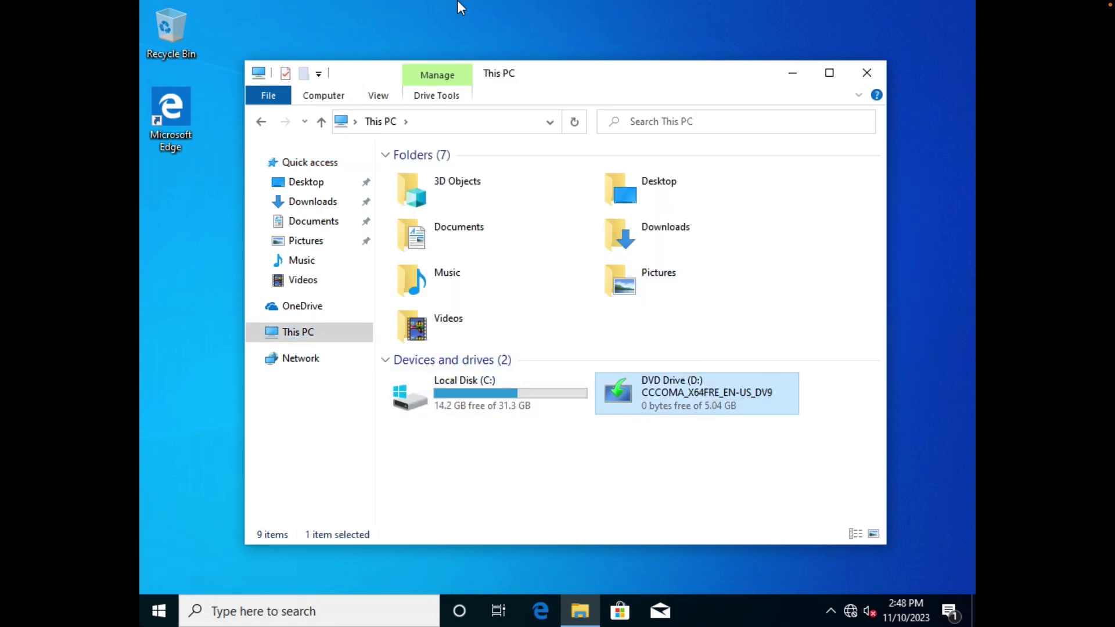
Connect the VMware Tools installer disc via Virtual Machine > Install VMware Tools and run it from D:.
mouse_move(460, 5)
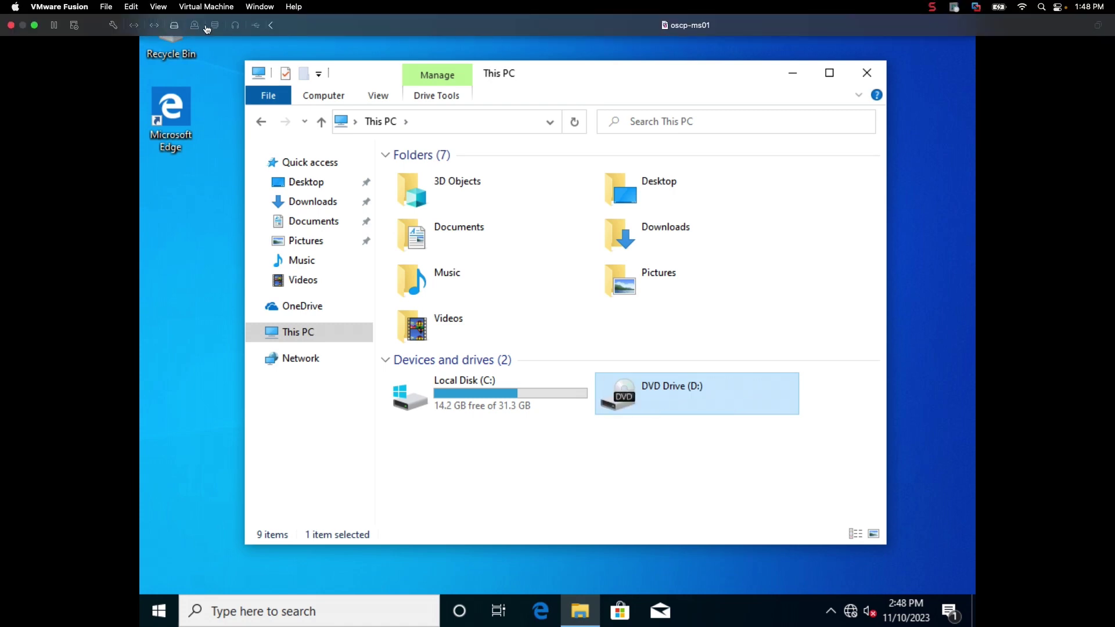
click(209, 6)
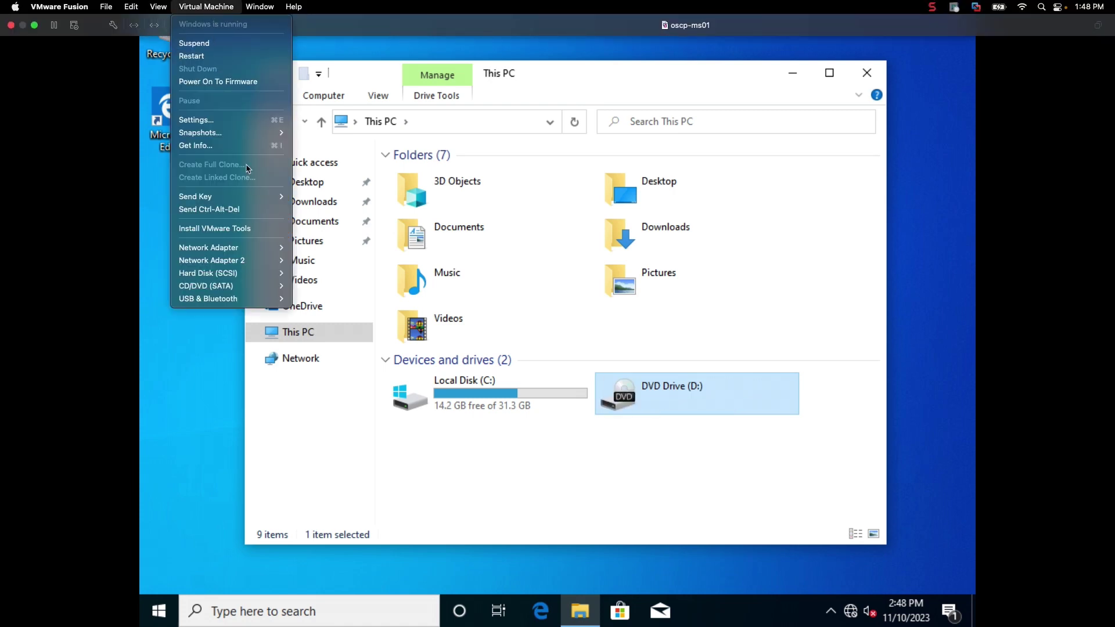
click(233, 228)
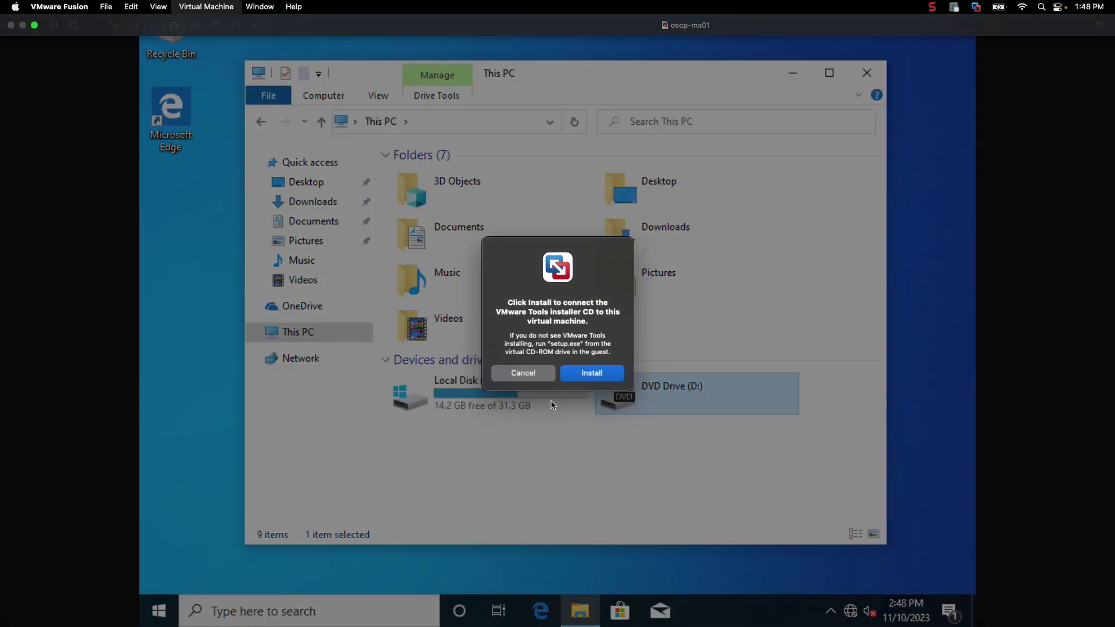
click(601, 373)
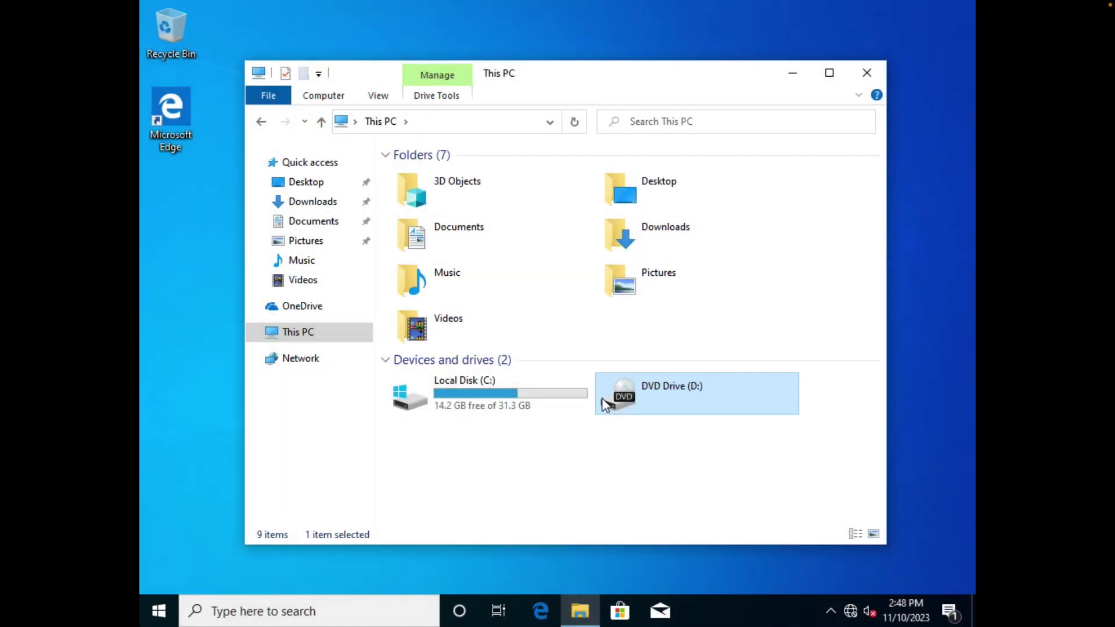
double_click(698, 385)
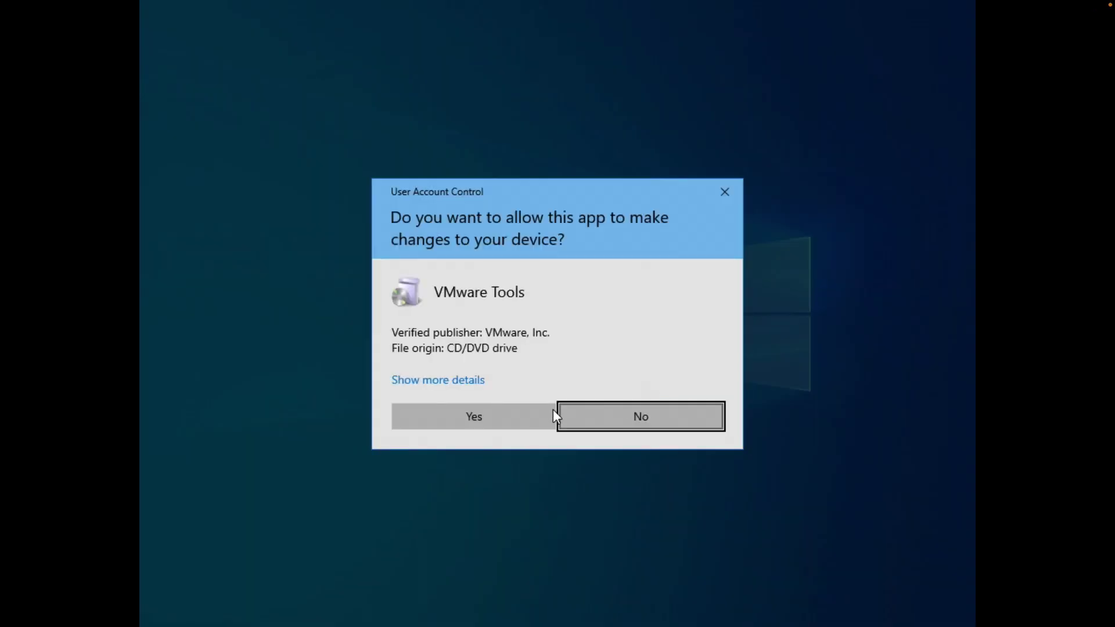
Approve UAC and run VMware Tools setup with the Typical setup type through to Finish.
click(540, 416)
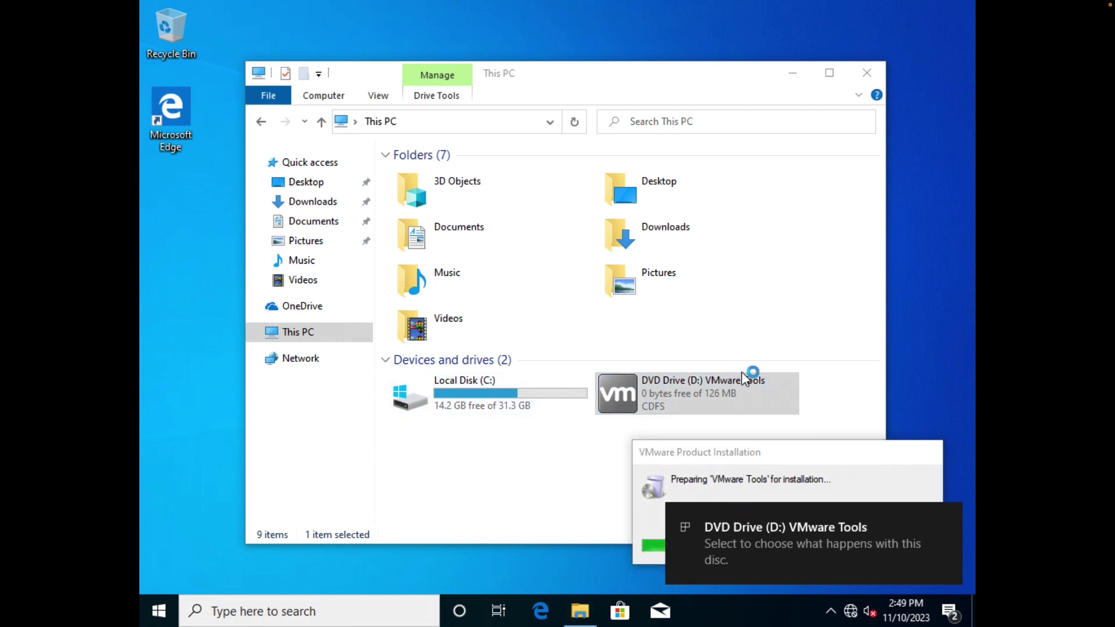
click(946, 519)
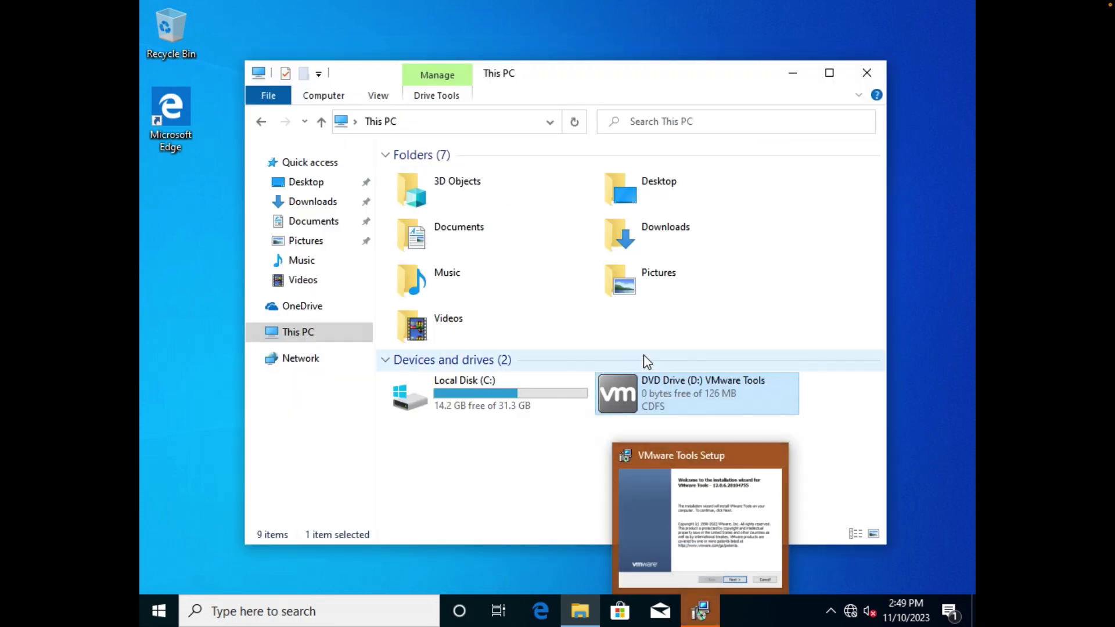
click(643, 358)
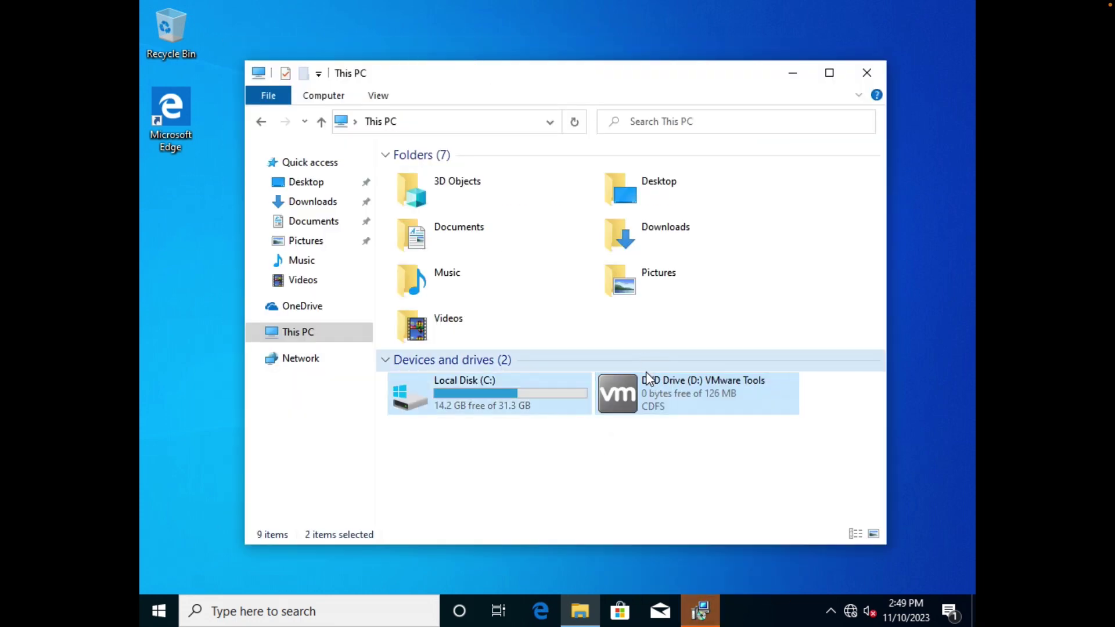
click(700, 610)
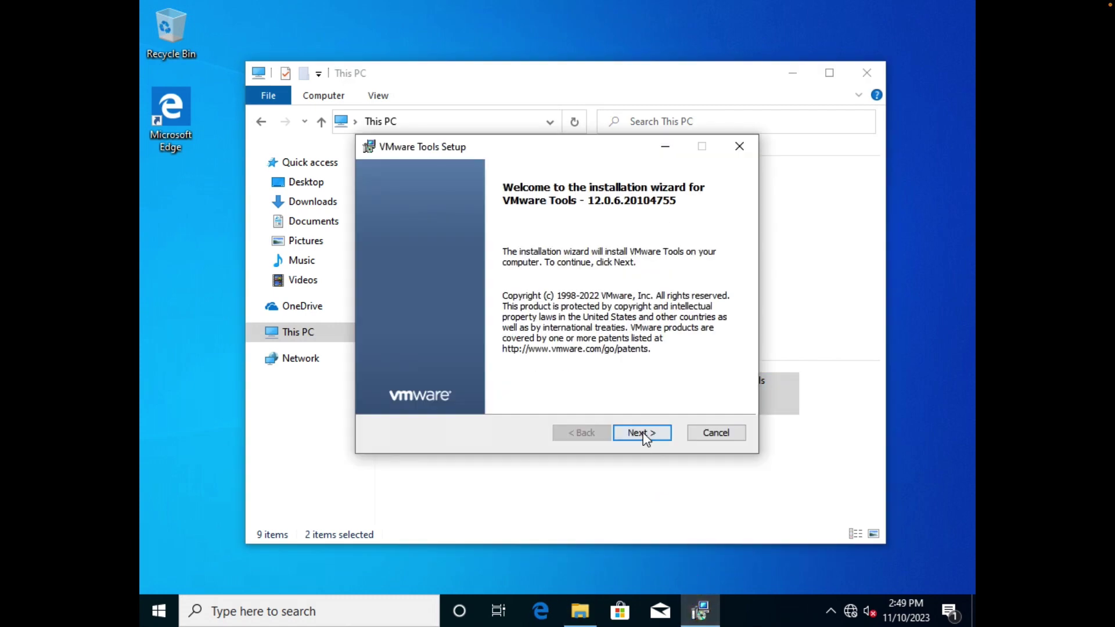
click(643, 434)
click(643, 435)
click(644, 435)
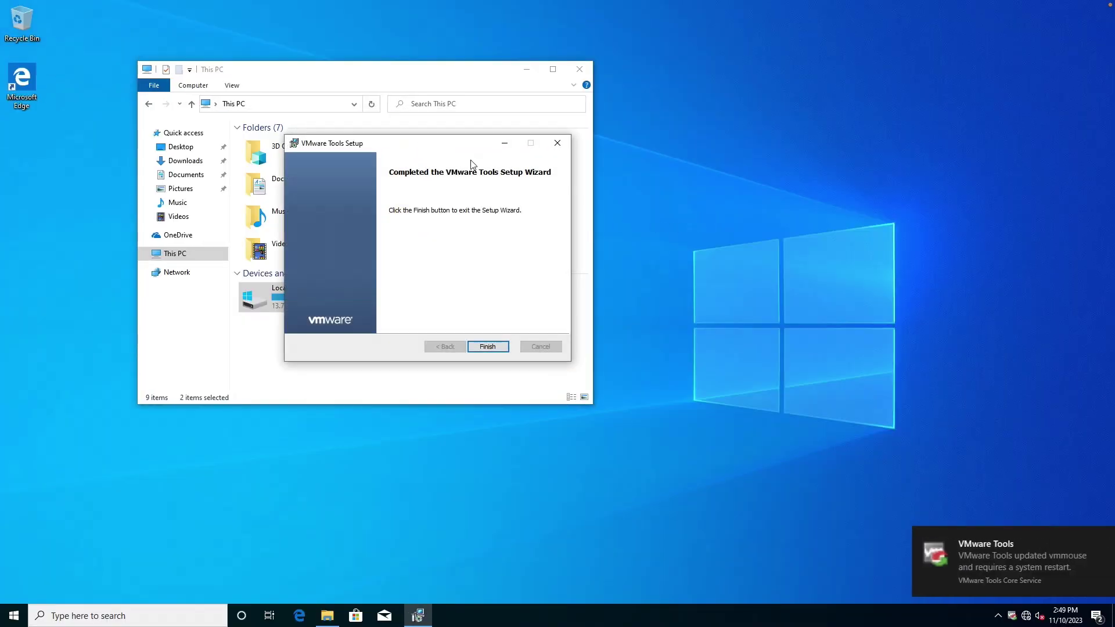
click(497, 345)
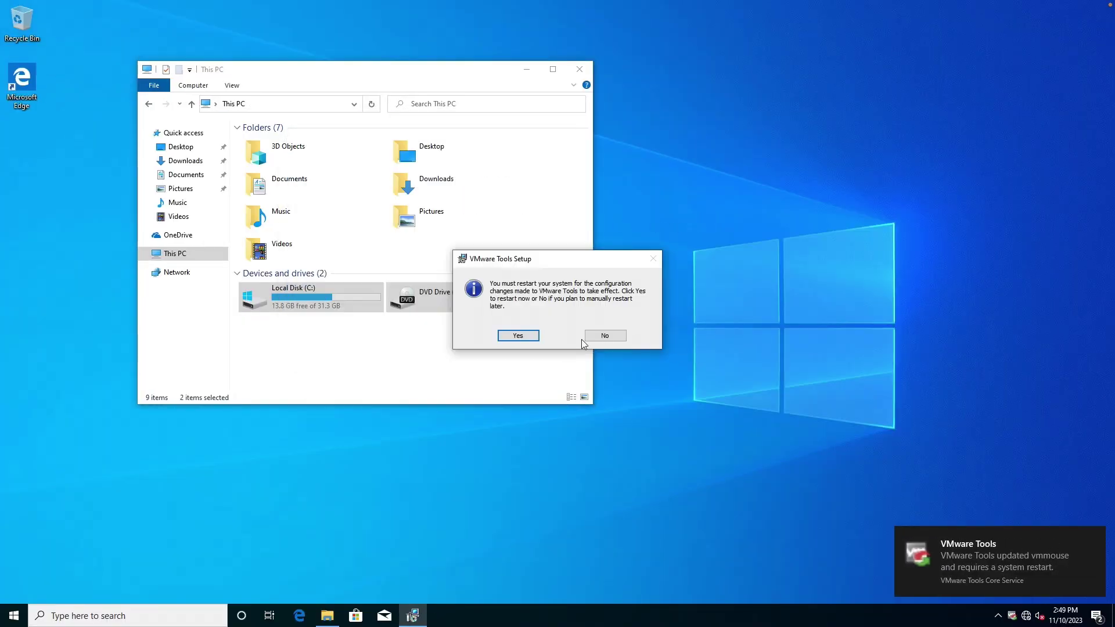
Set the guest's display scaling to 150% and accept the VMware Tools restart prompt.
right_click(732, 245)
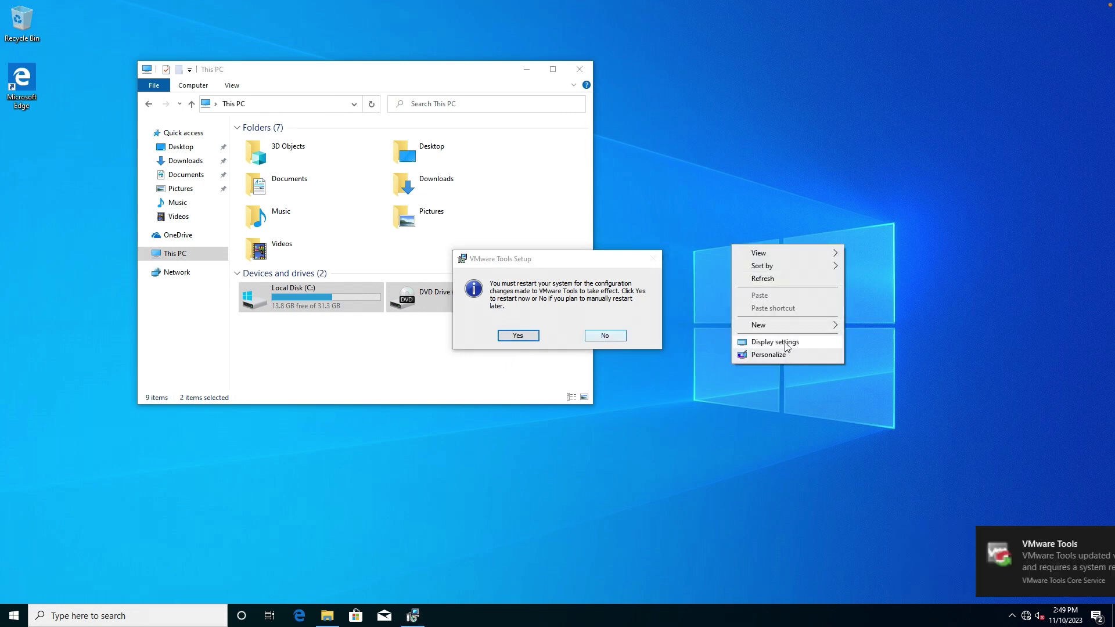
click(769, 355)
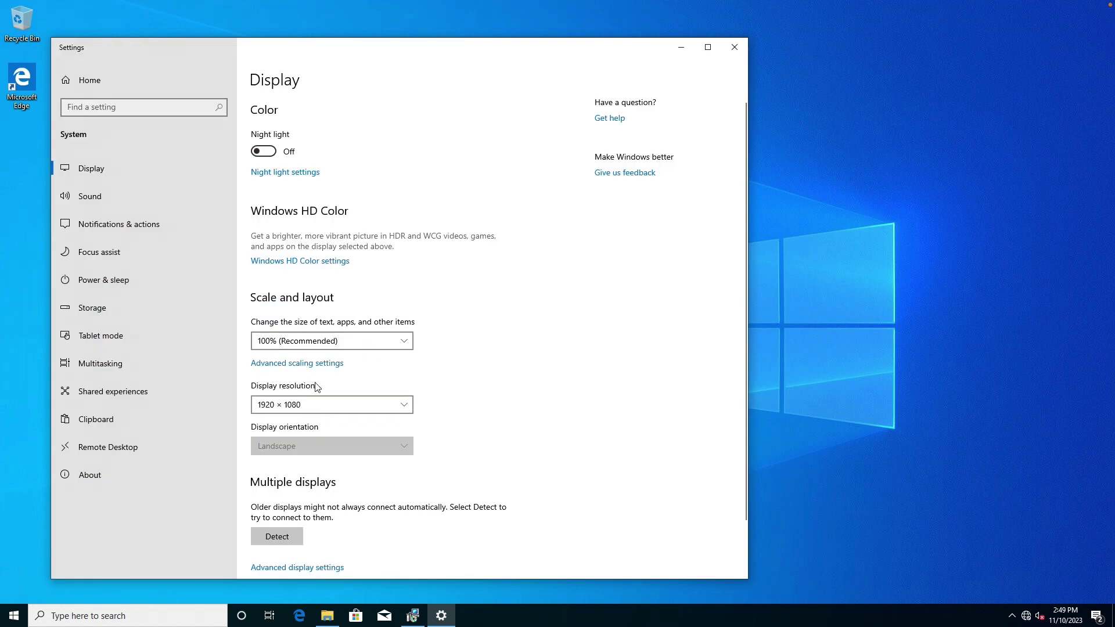
click(314, 344)
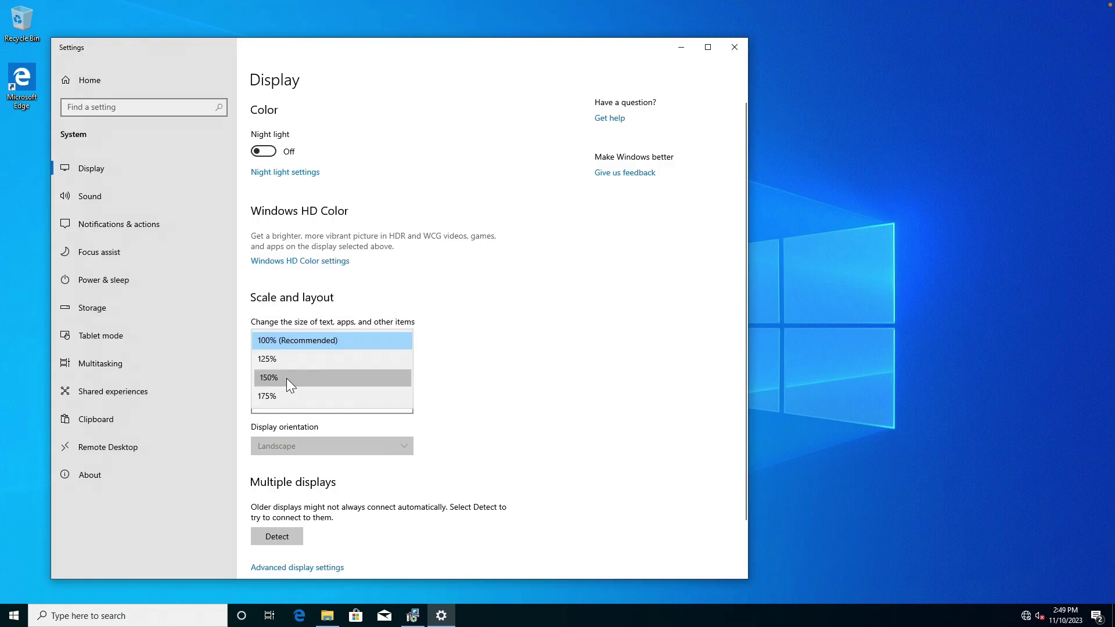
click(286, 378)
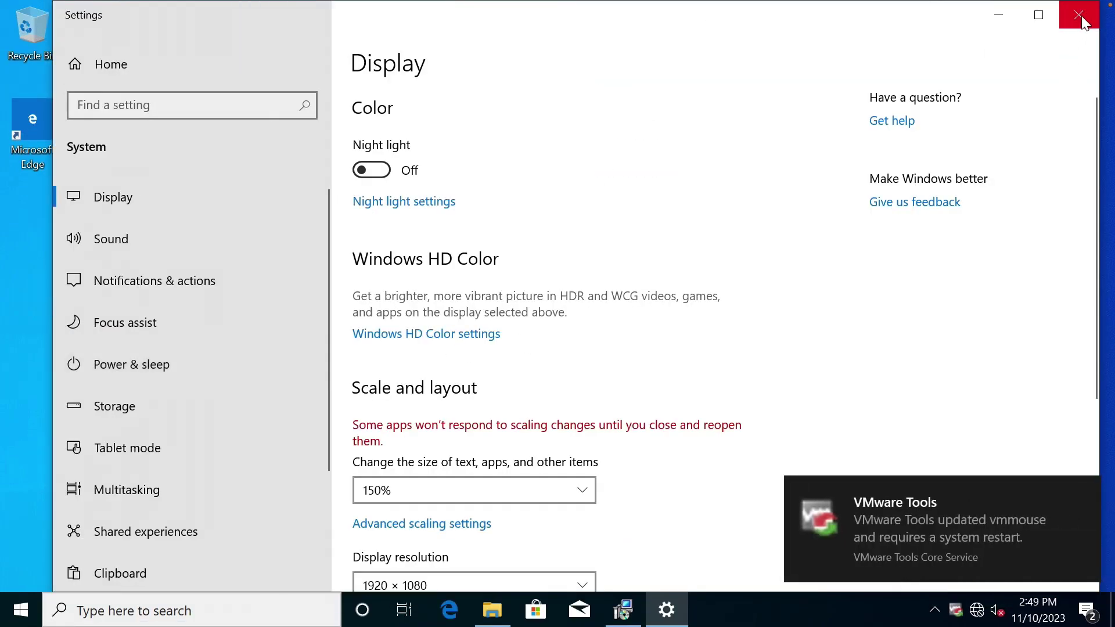
click(1079, 14)
drag(642, 273, 552, 272)
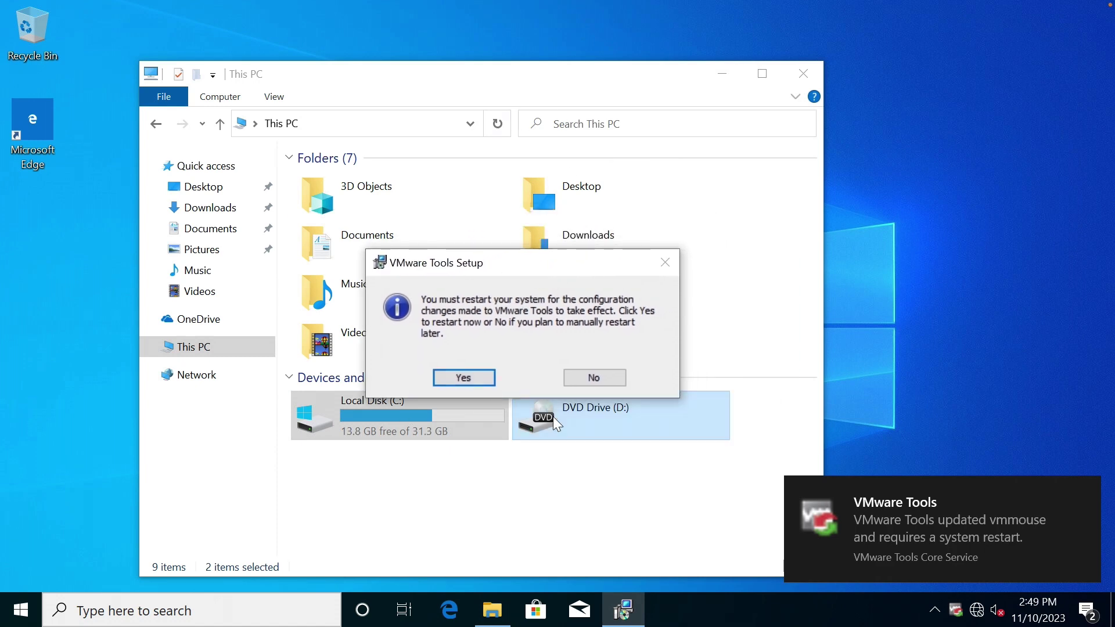
click(487, 379)
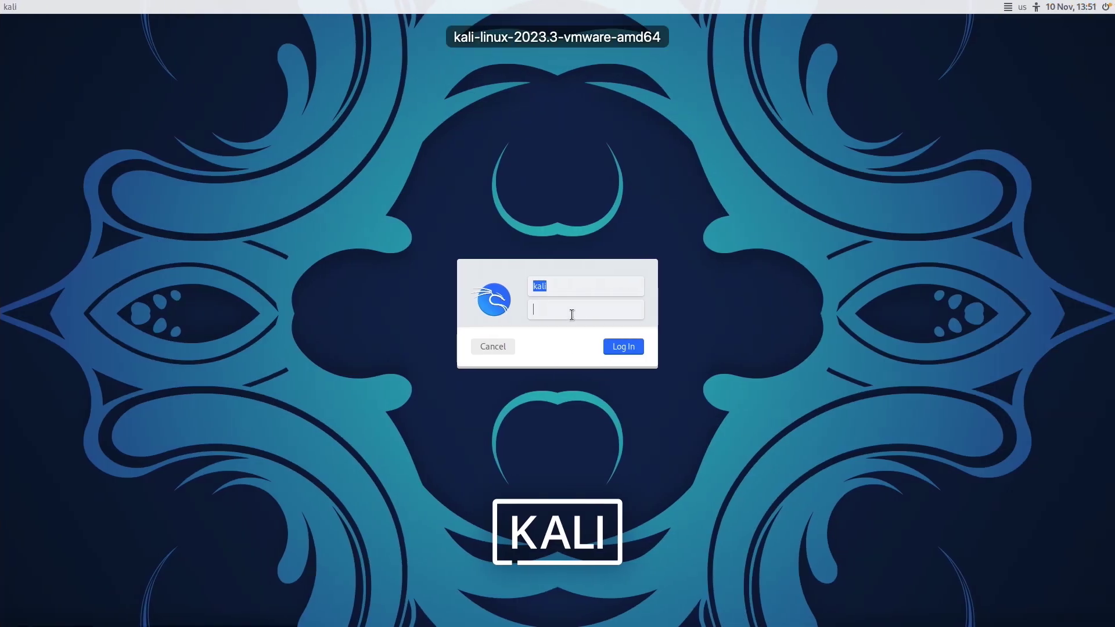
Log in to the Kali VM with its password, then switch back to oscp-ms01 with Ctrl+Left.
text(kali)
key(Return)
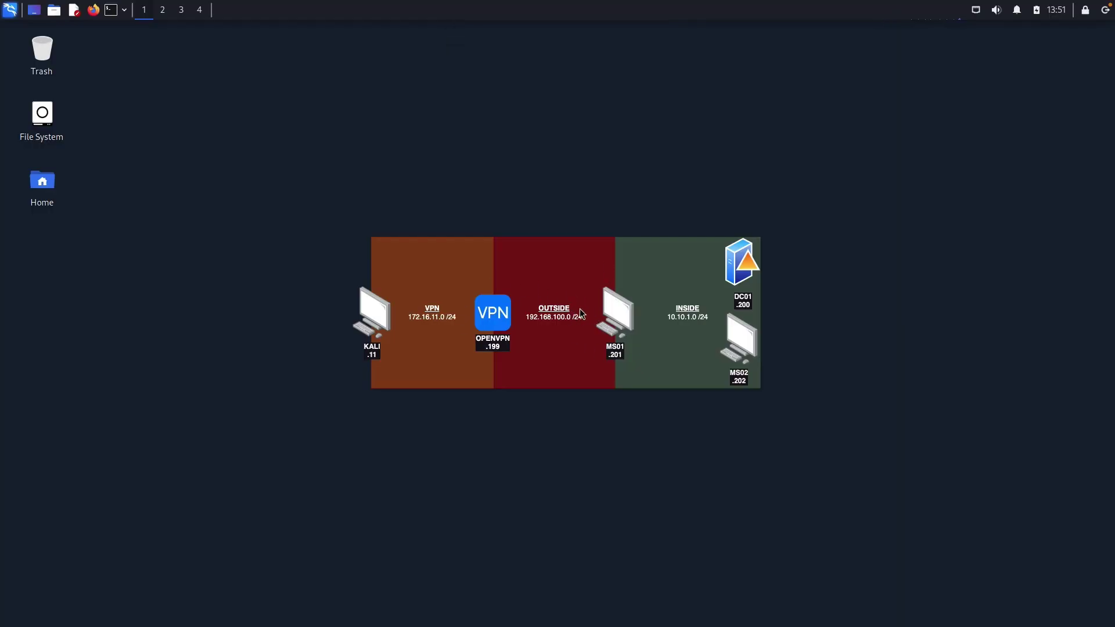
key(ctrl+Left)
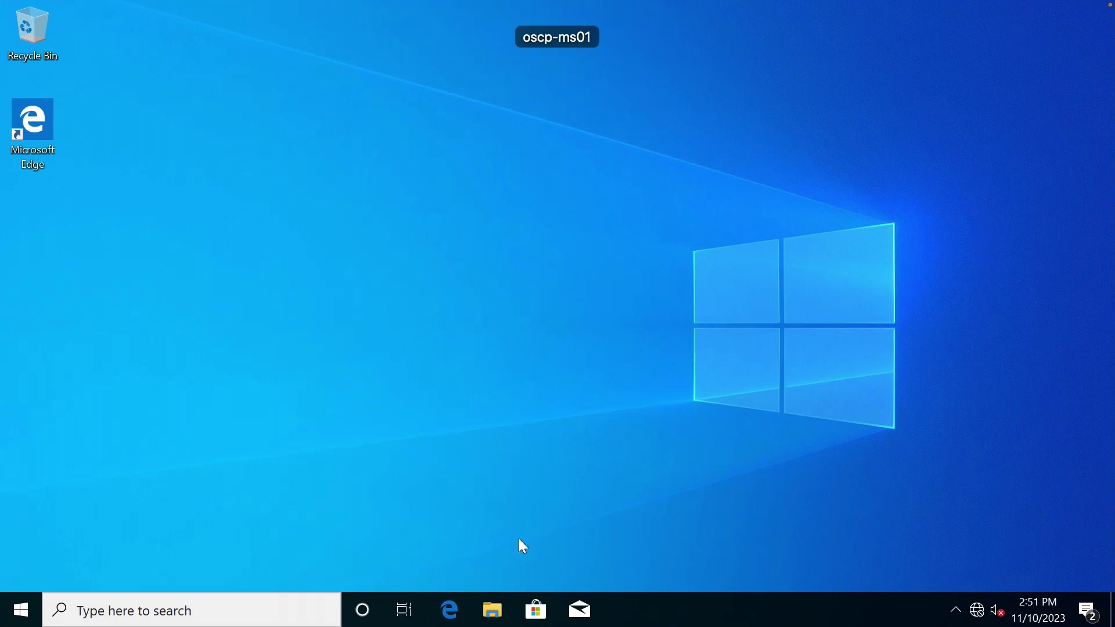
Go from Network & Internet settings to Change adapter options and select the Ethernet0 adapter.
click(977, 611)
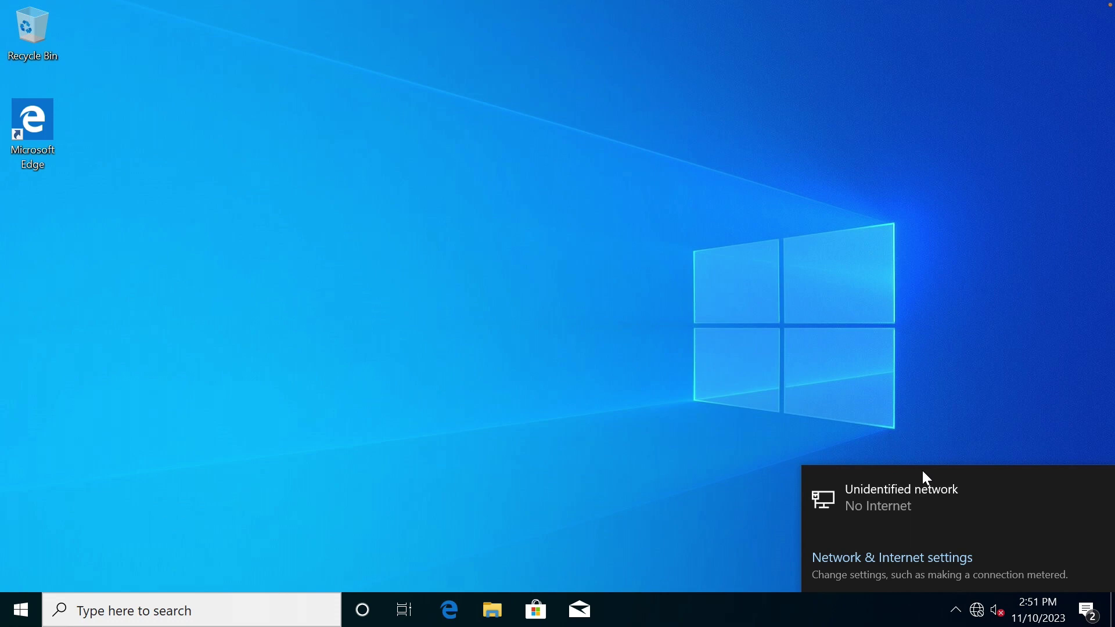
click(917, 559)
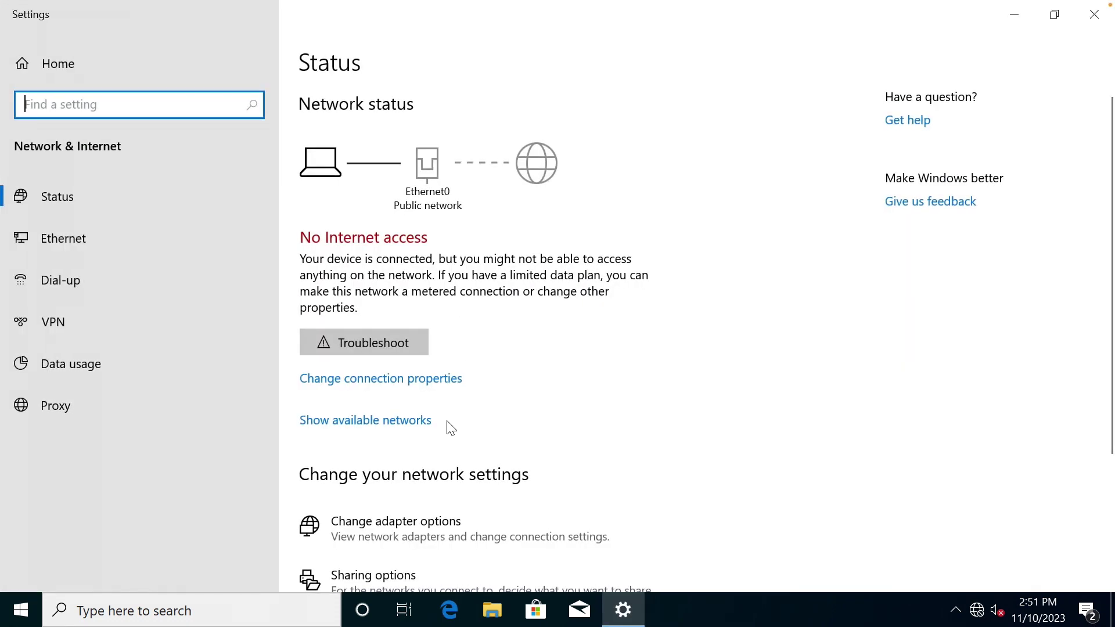
scroll(451, 427, down, 3)
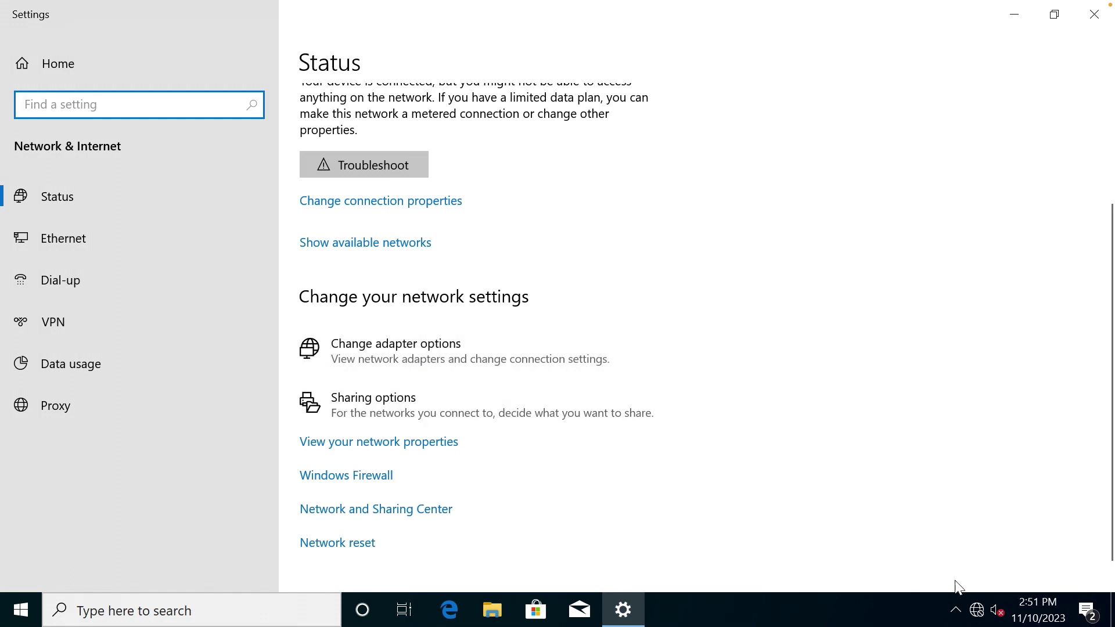
right_click(981, 617)
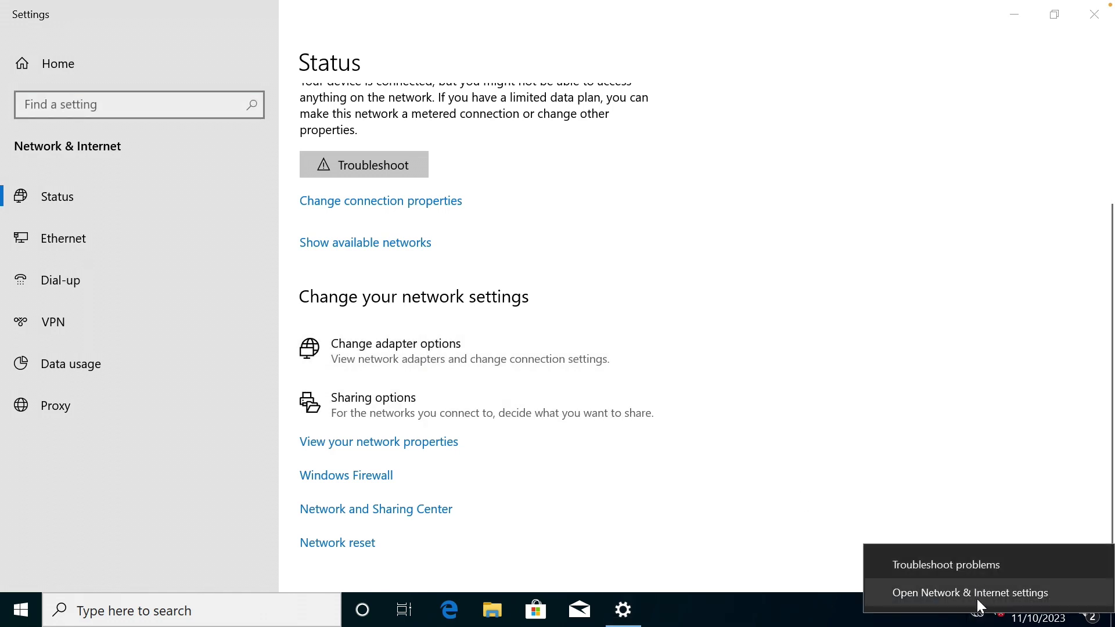
click(661, 529)
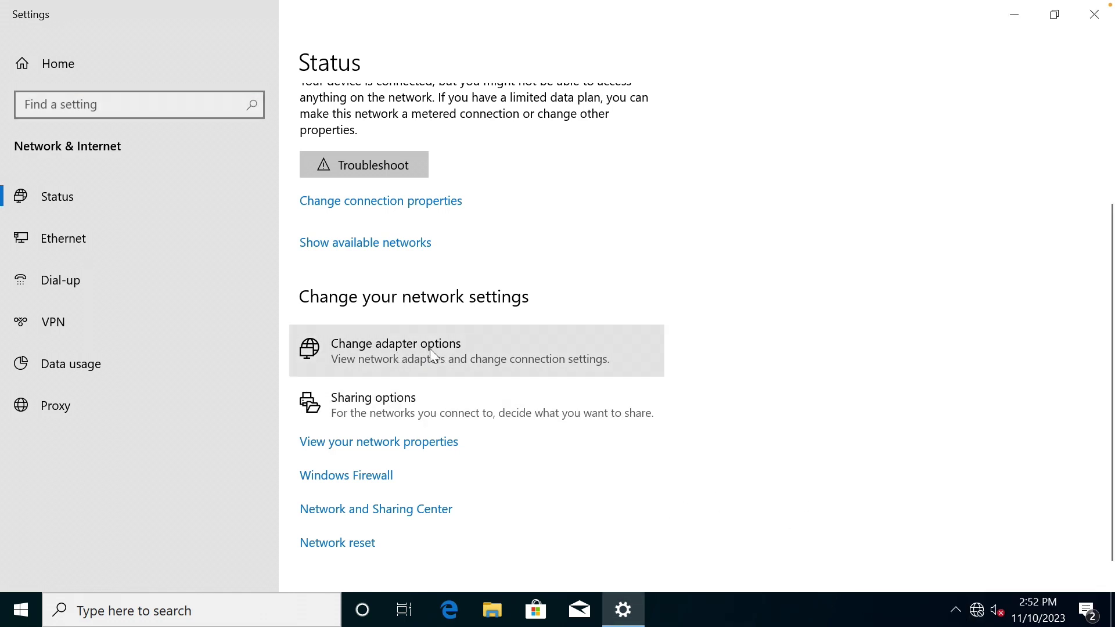
click(435, 355)
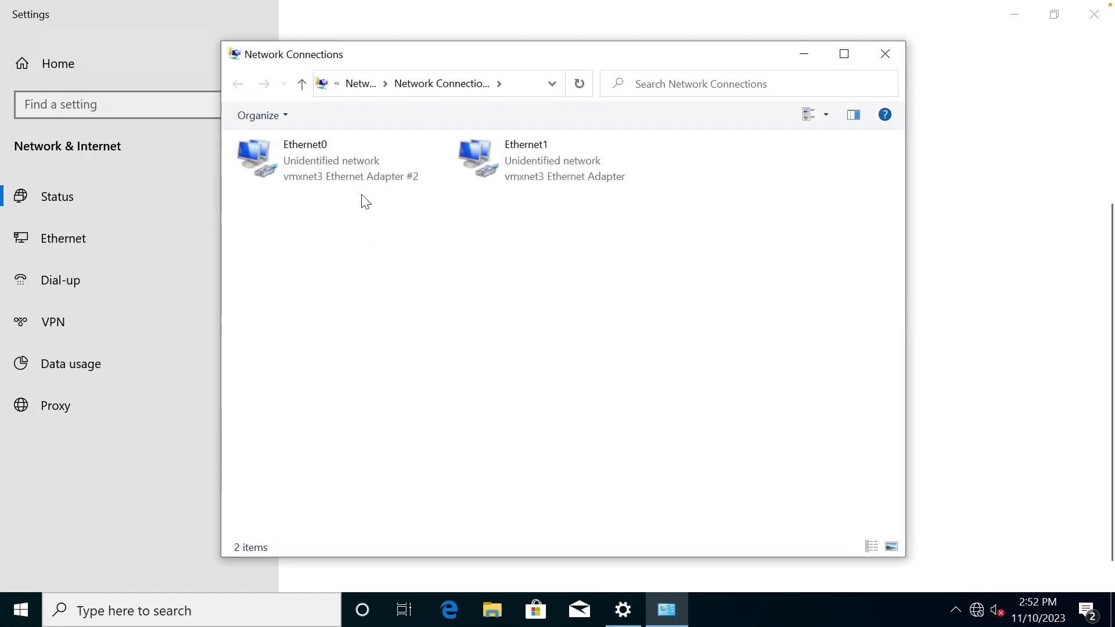
click(375, 166)
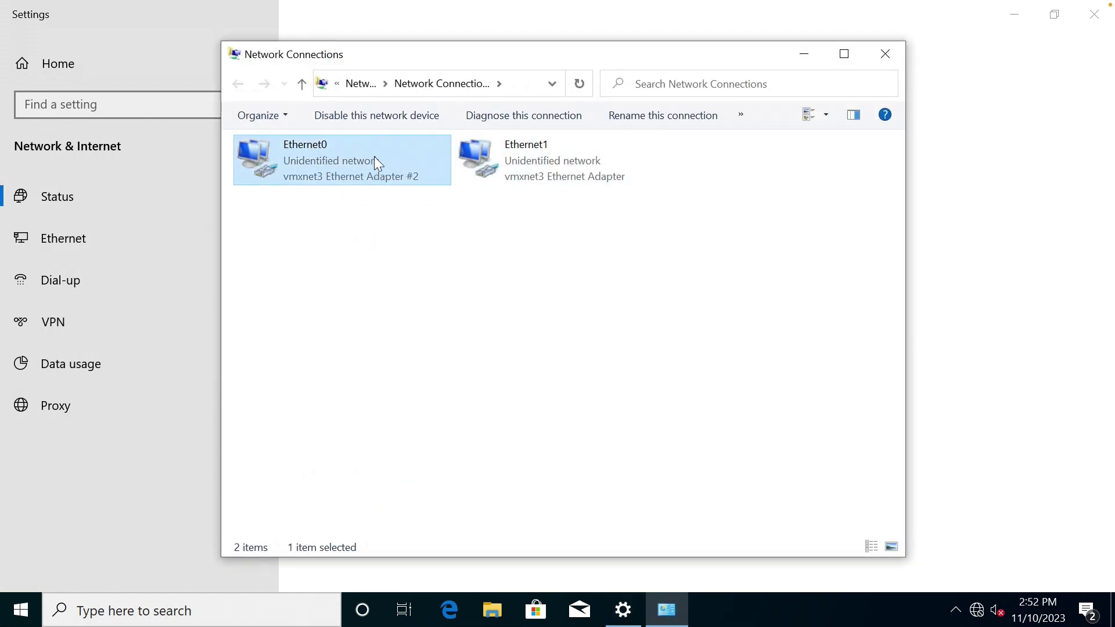
In Ethernet0's properties, disable IPv6 and open its IPv4 settings.
right_click(374, 156)
click(469, 323)
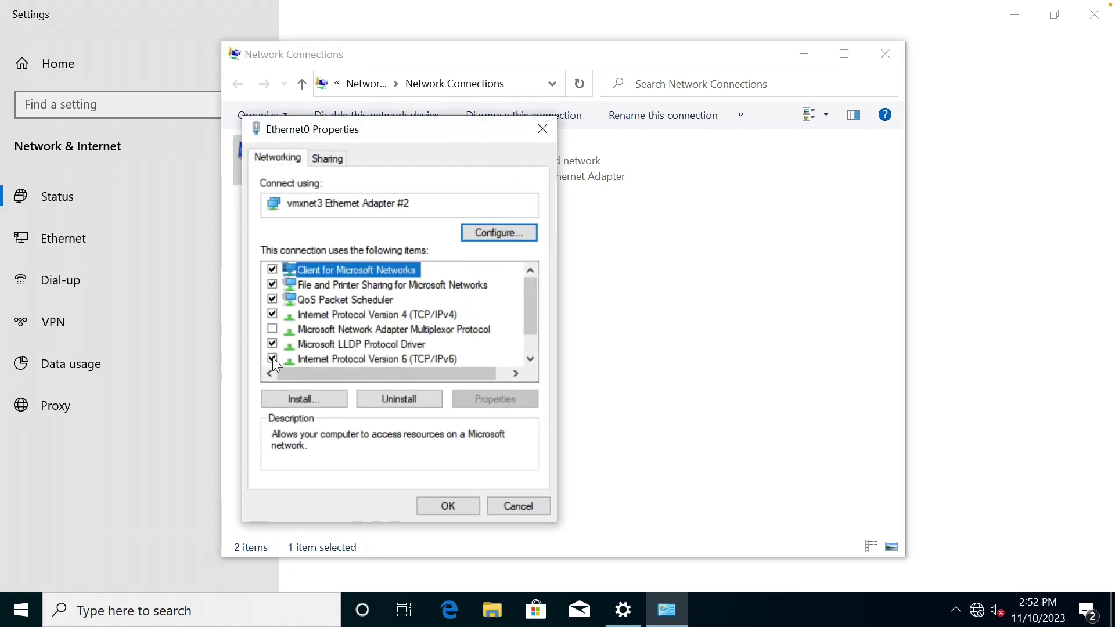
click(272, 358)
click(404, 315)
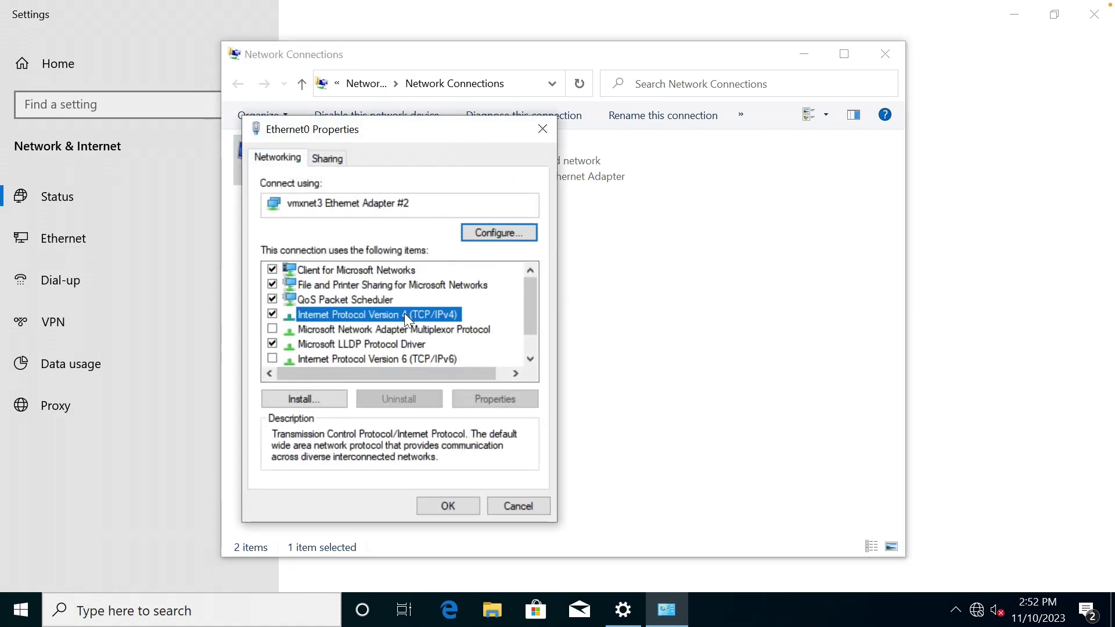
double_click(405, 316)
Assign static IP 192.168.100.201 with mask 255.255.255.0 and save the adapter settings.
click(393, 323)
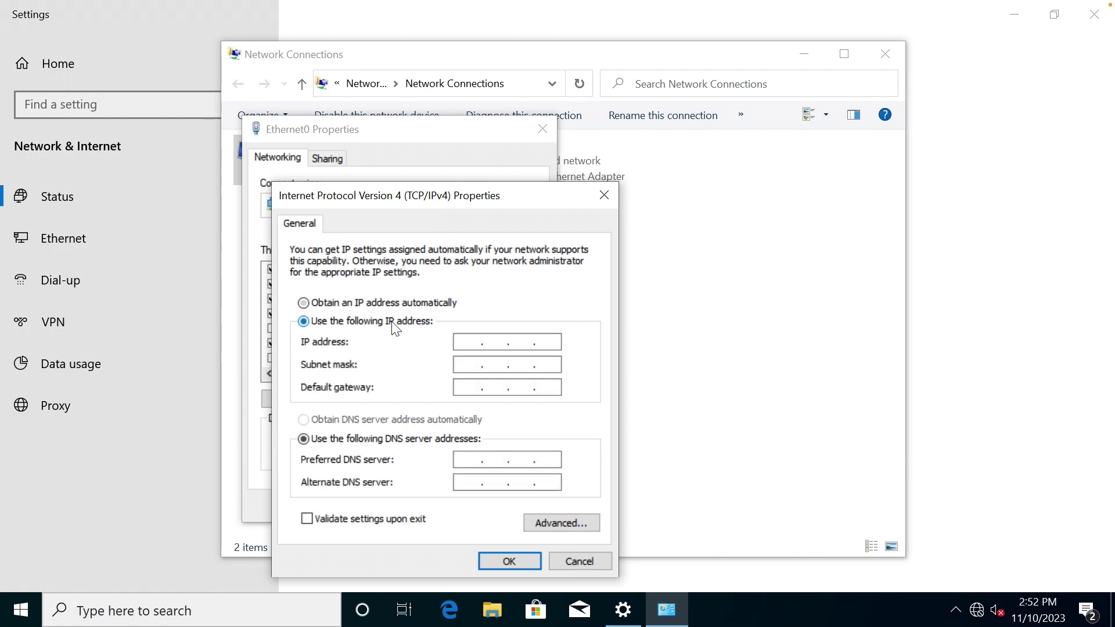
click(467, 343)
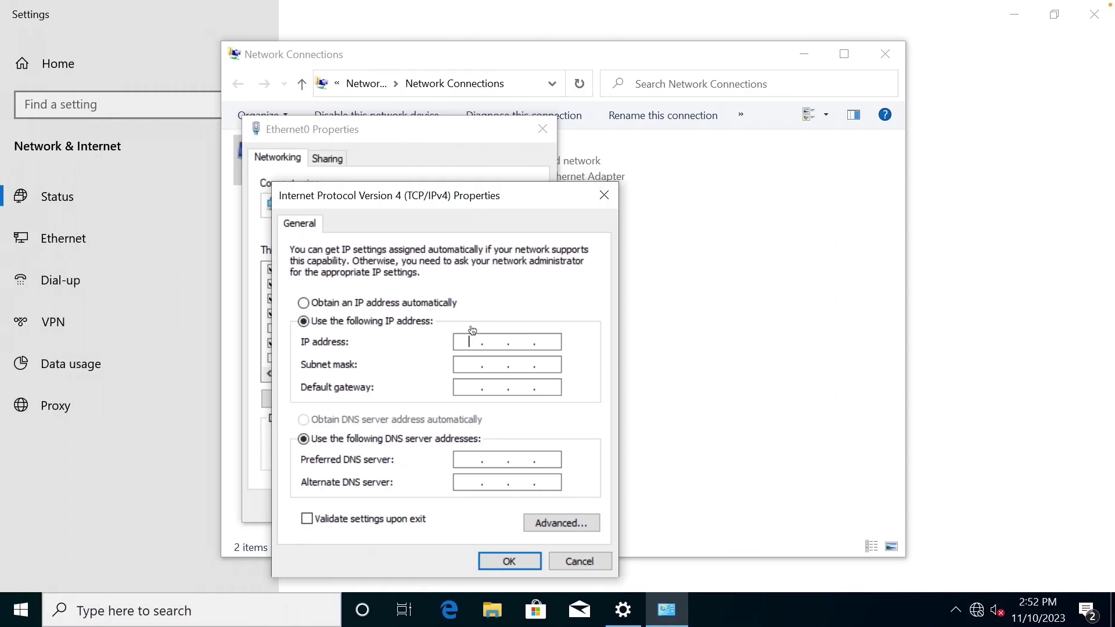
text(192.16)
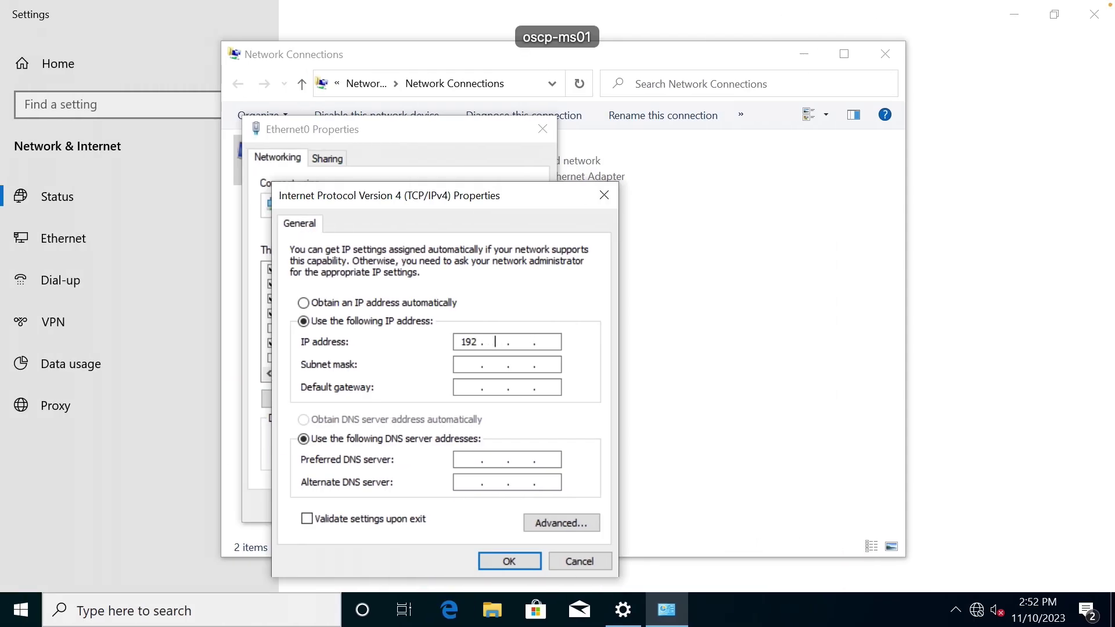
text(8.100.)
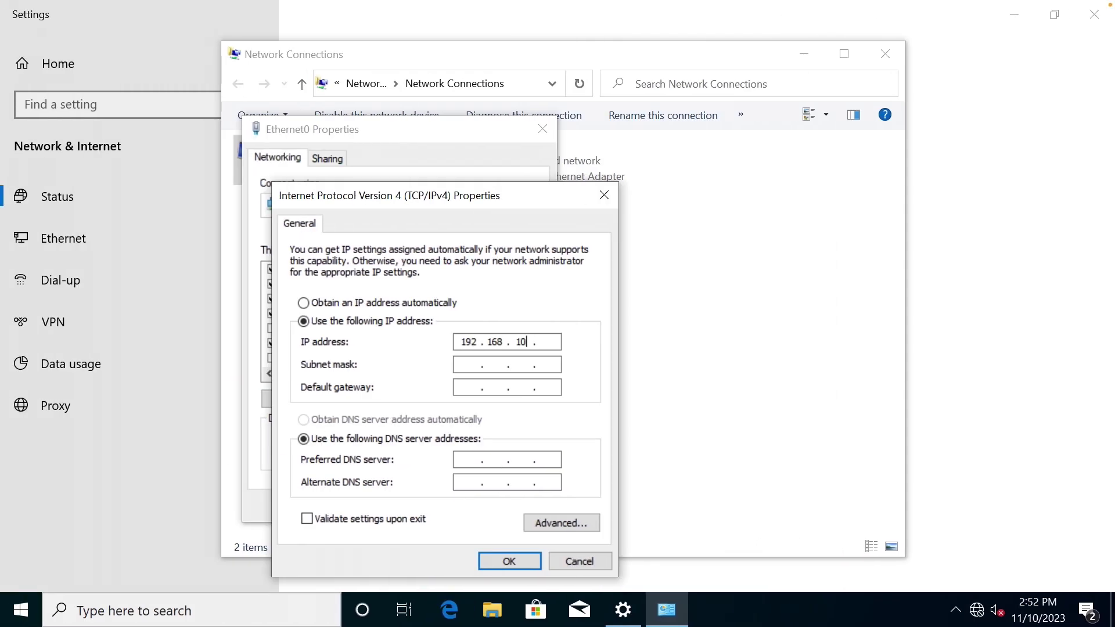
text(201)
key(Tab)
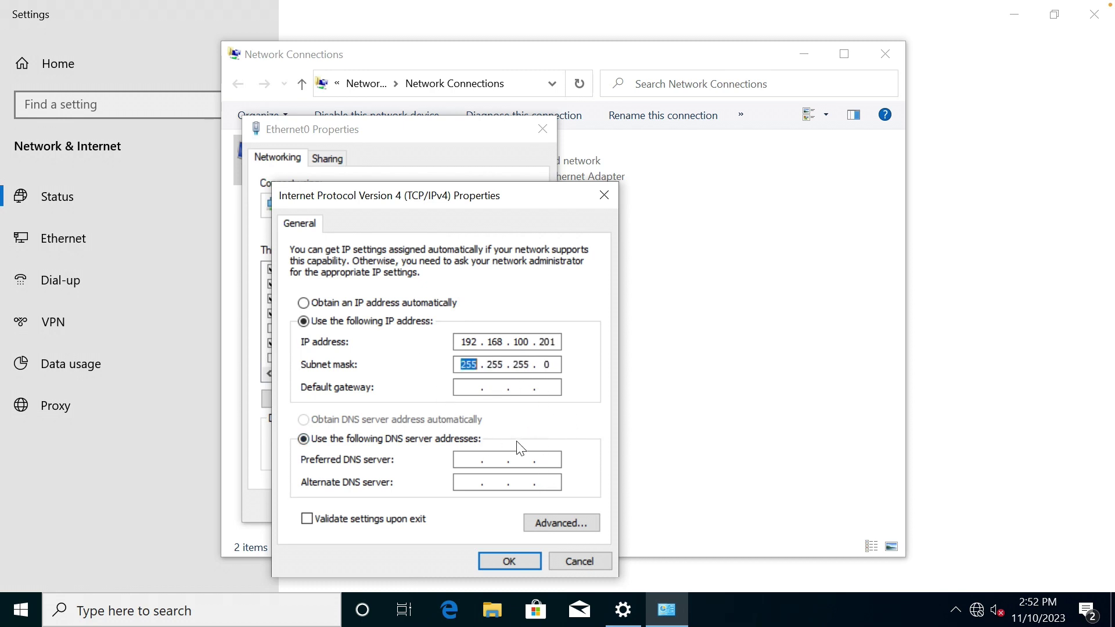
click(509, 561)
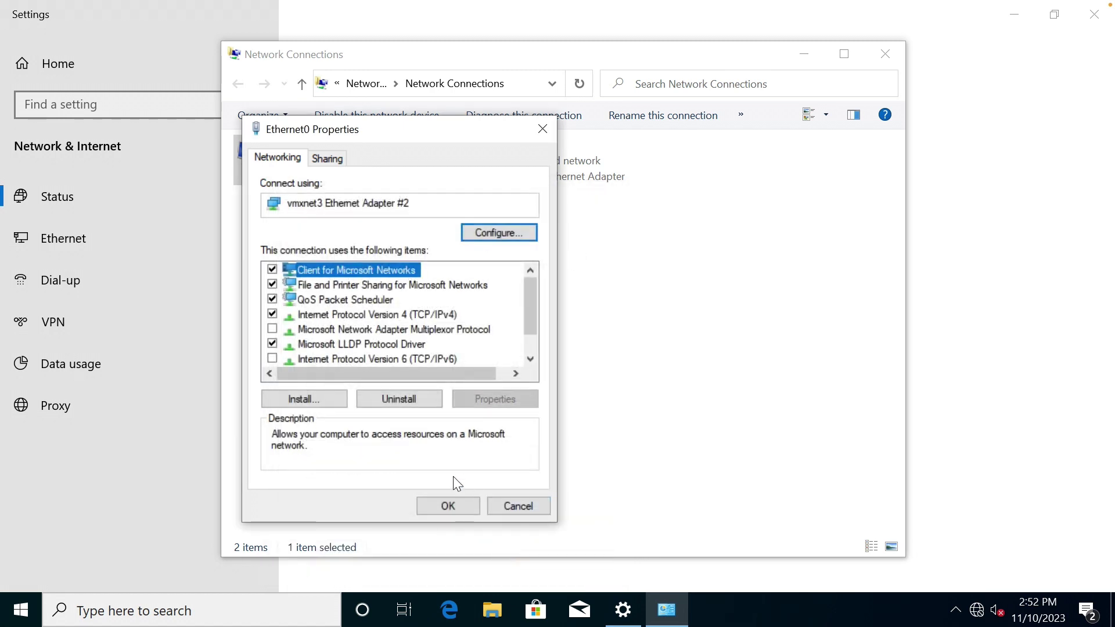
click(451, 503)
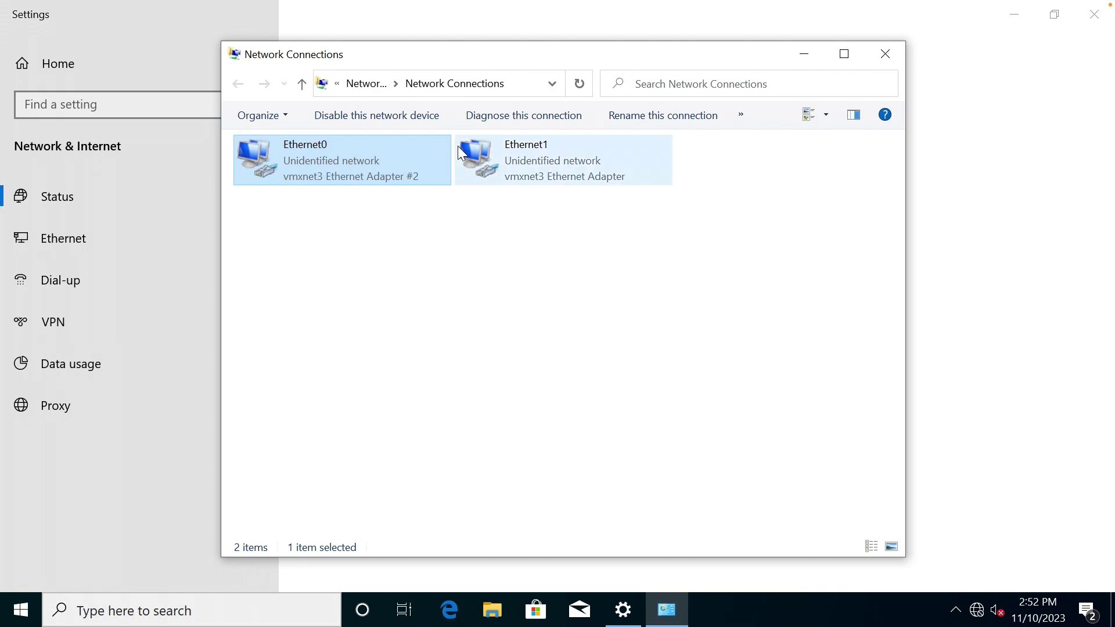
Ping the OpenVPN host 192.168.100.199 from Command Prompt and get four replies.
click(554, 392)
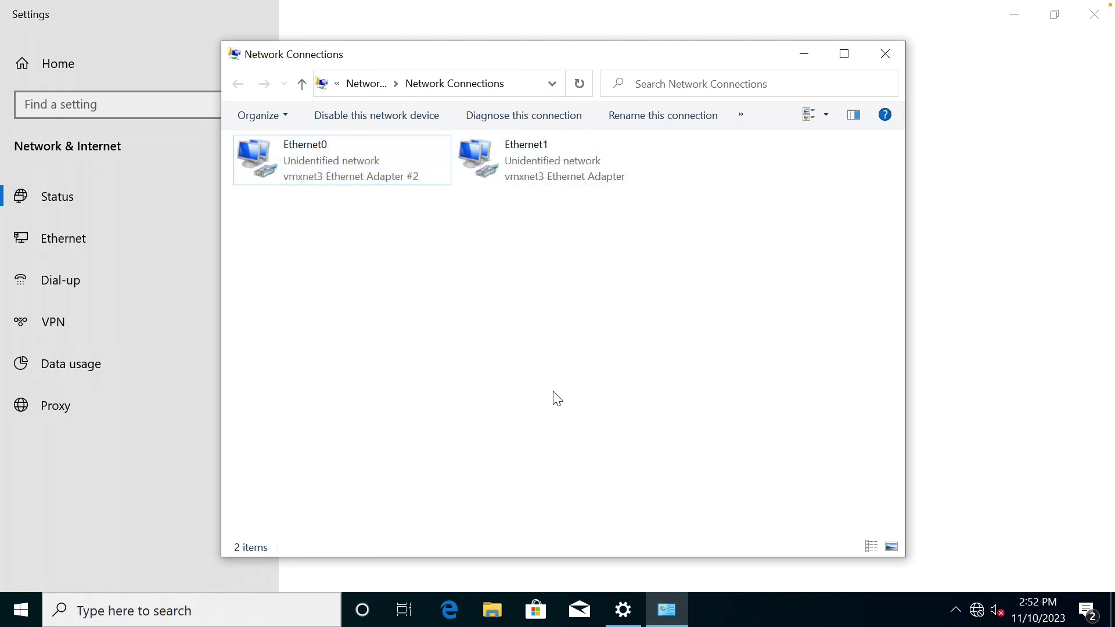
click(320, 607)
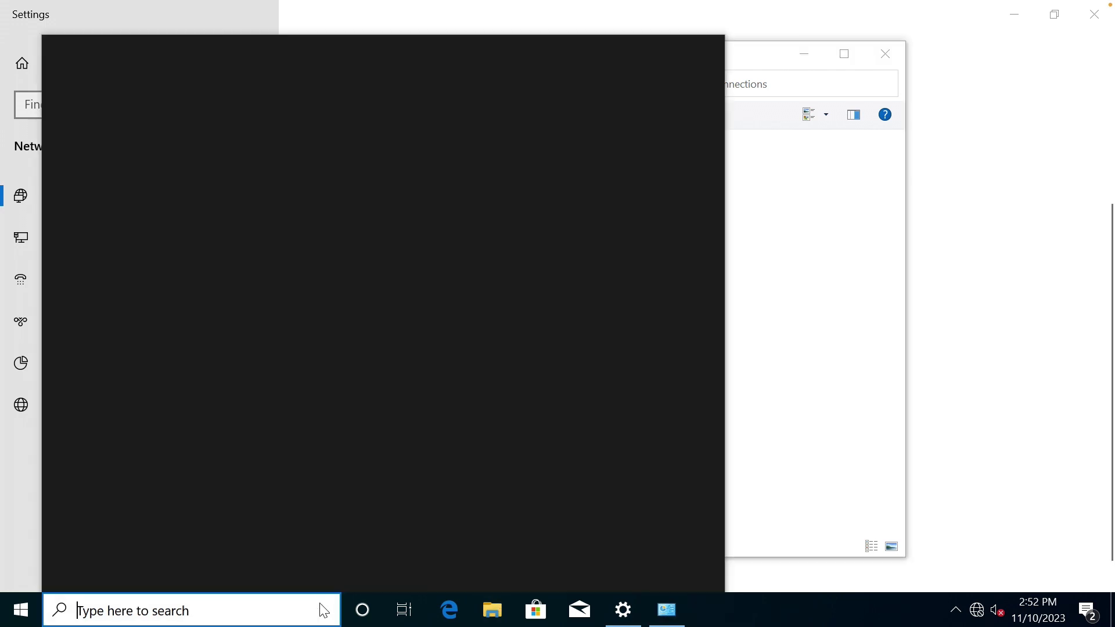
text(cmd)
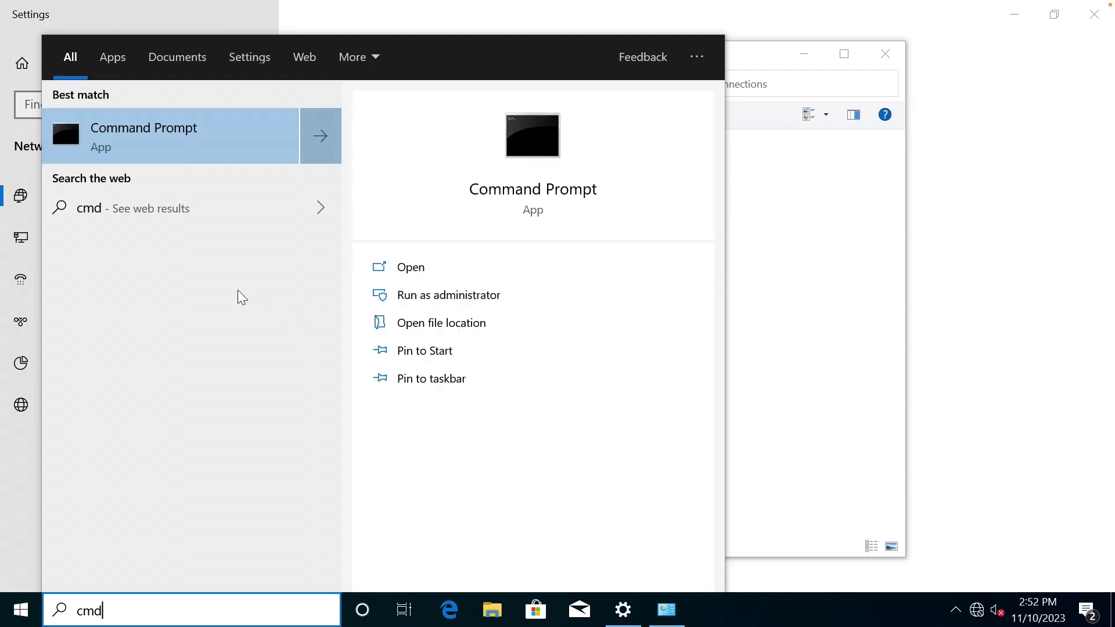
click(414, 267)
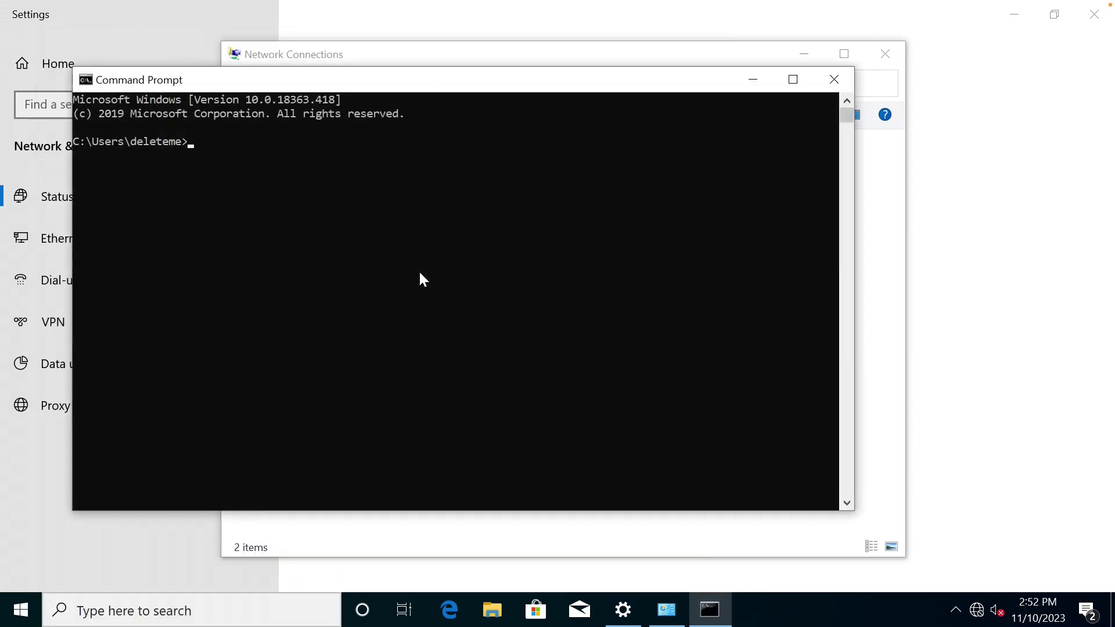
text(ping 192.168.100.199)
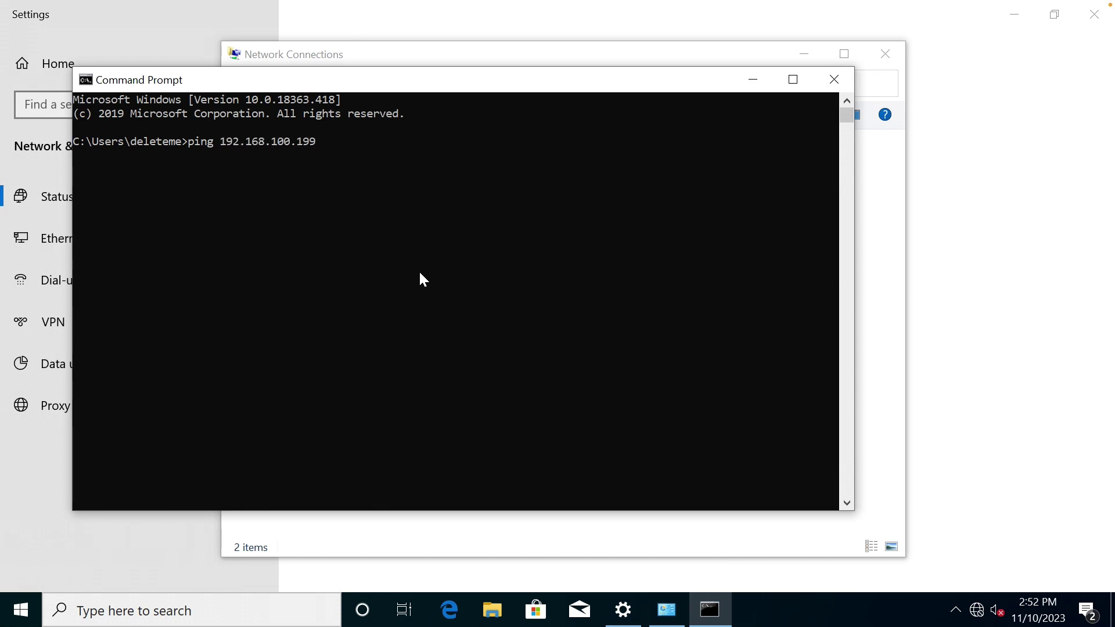
key(Return)
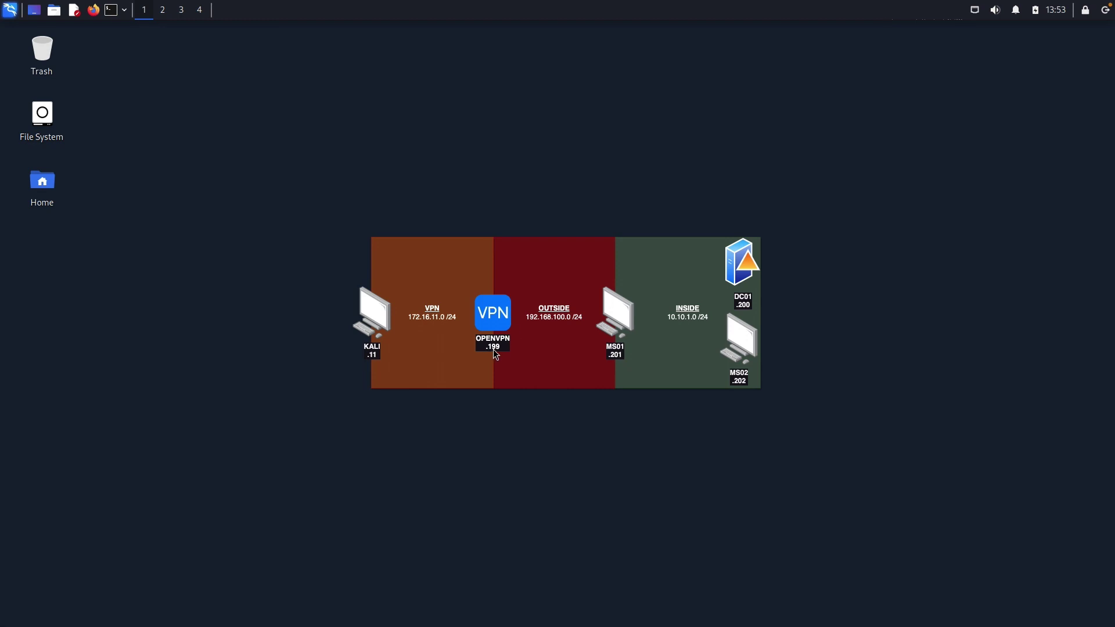
Close Command Prompt and return to the Network Connections adapter list.
key(ctrl+Left)
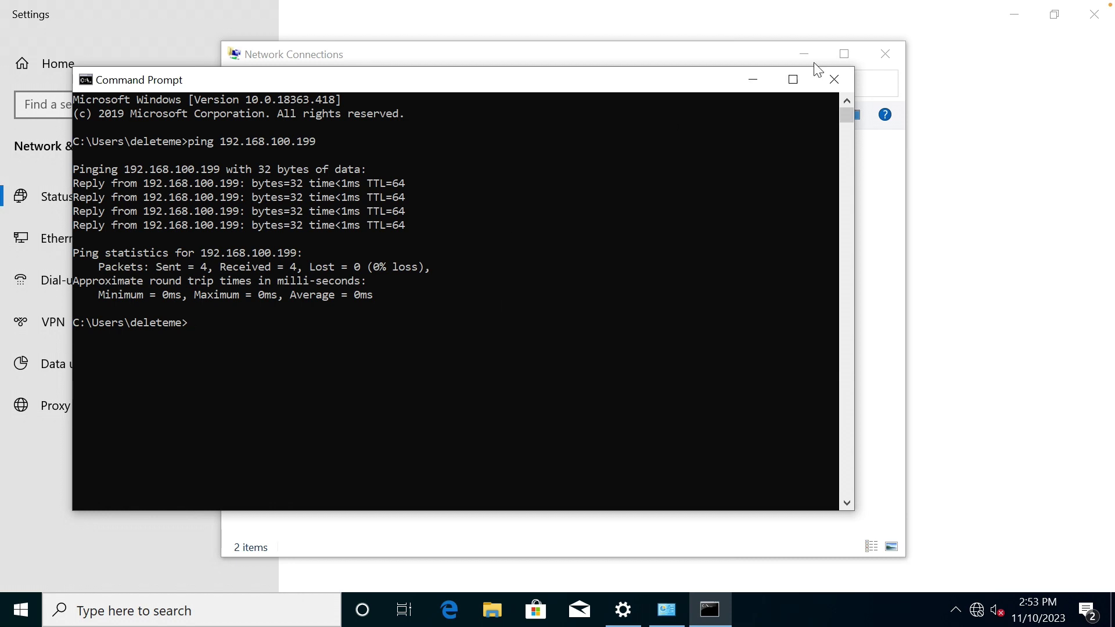
click(825, 81)
click(377, 162)
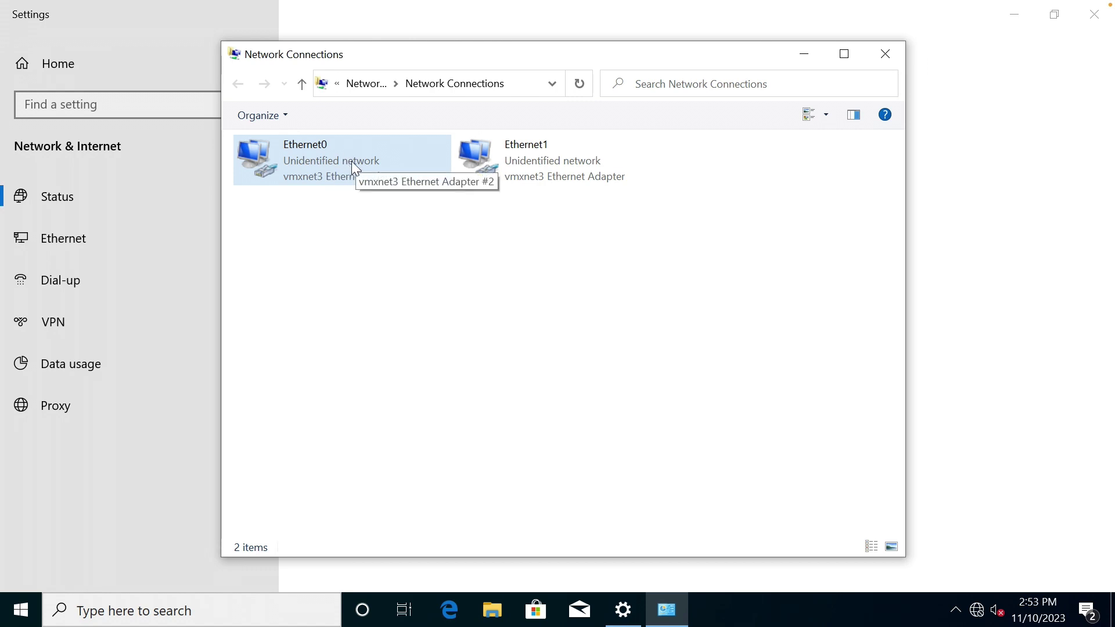
Turn off IPv6 in the Ethernet1 adapter's properties.
click(536, 159)
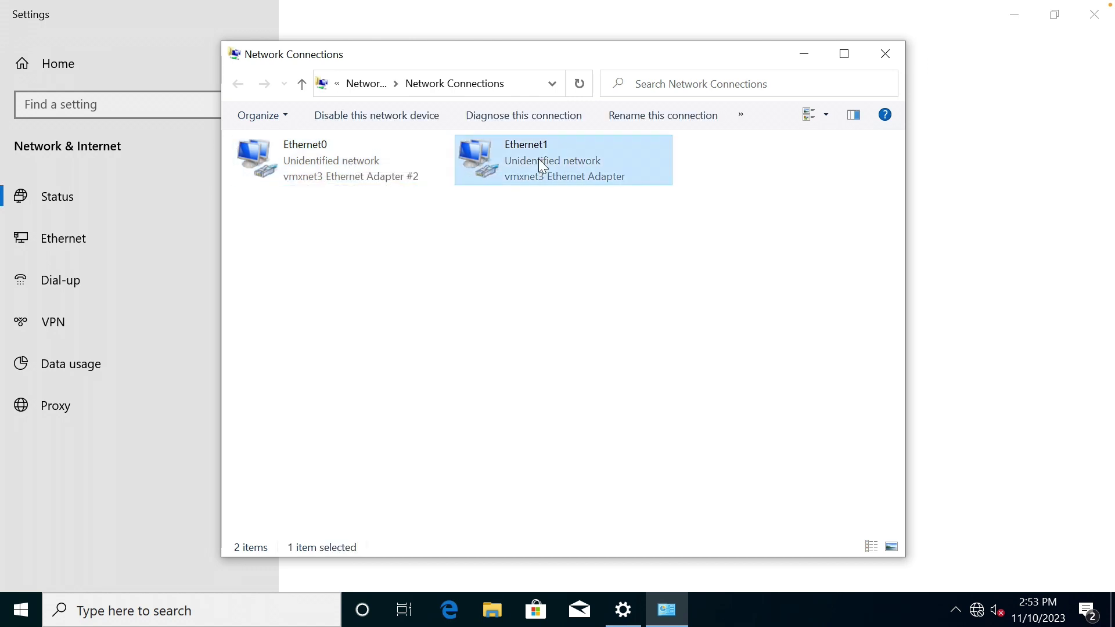
key(ctrl+Right)
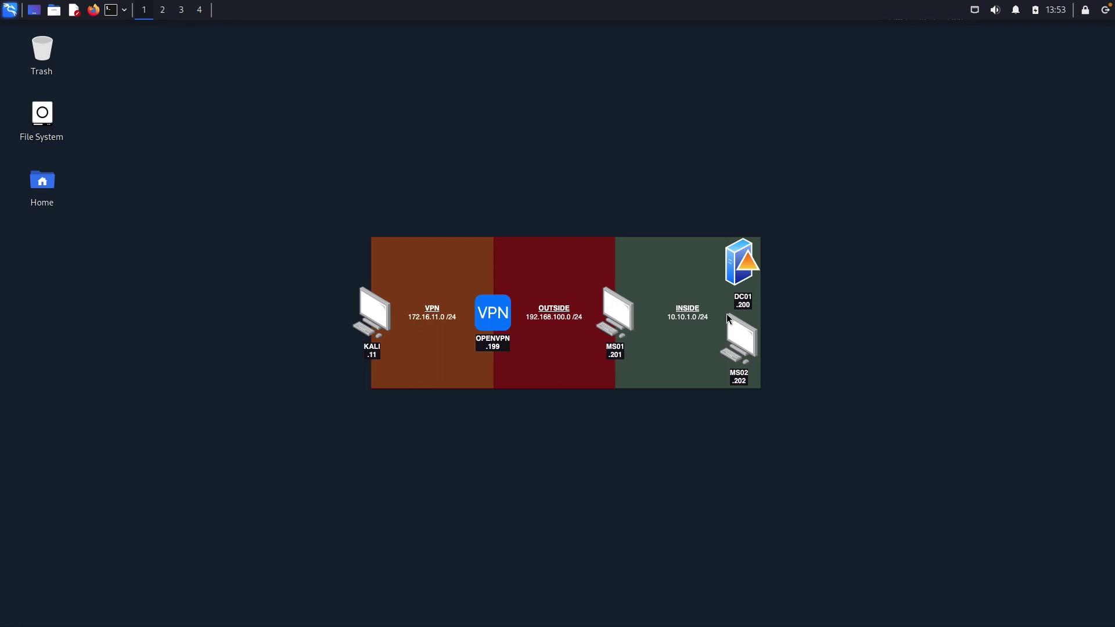
key(ctrl+Left)
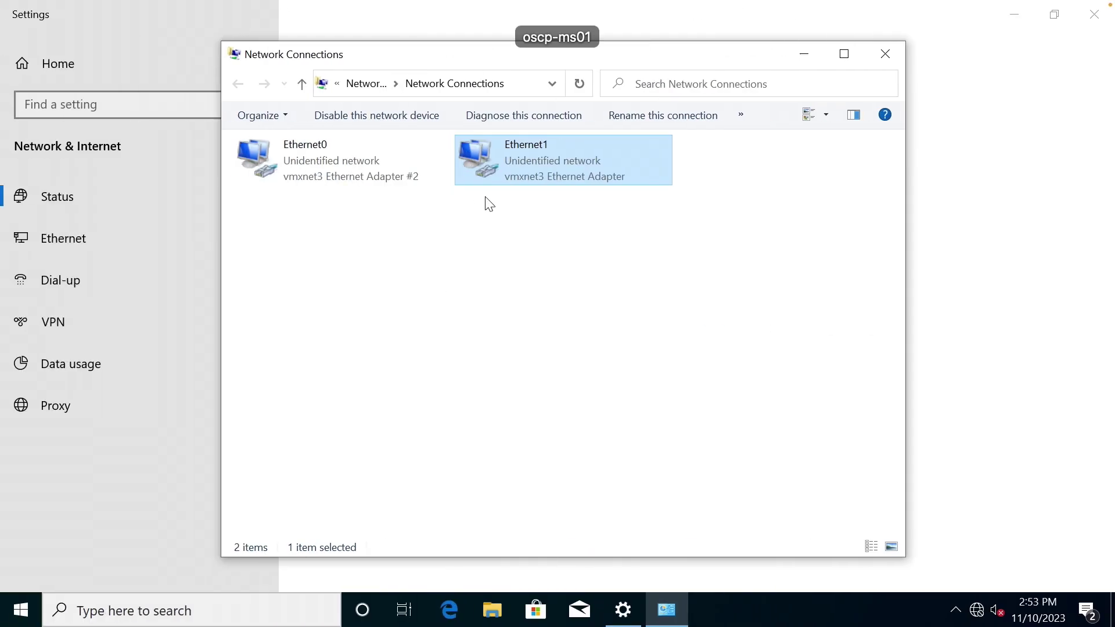
right_click(540, 135)
click(609, 302)
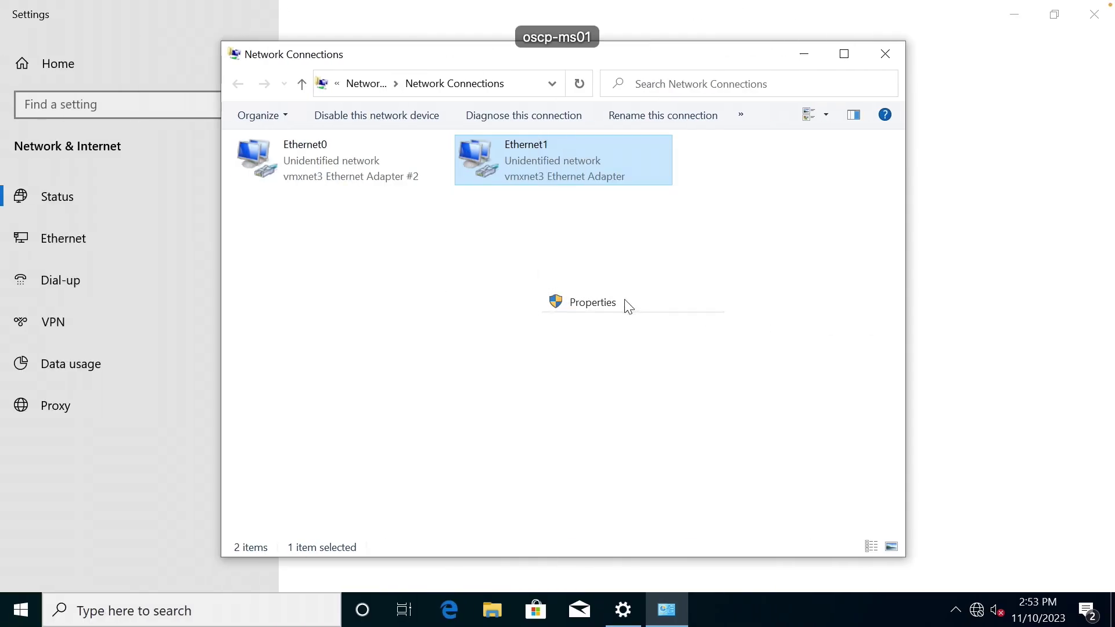
click(272, 358)
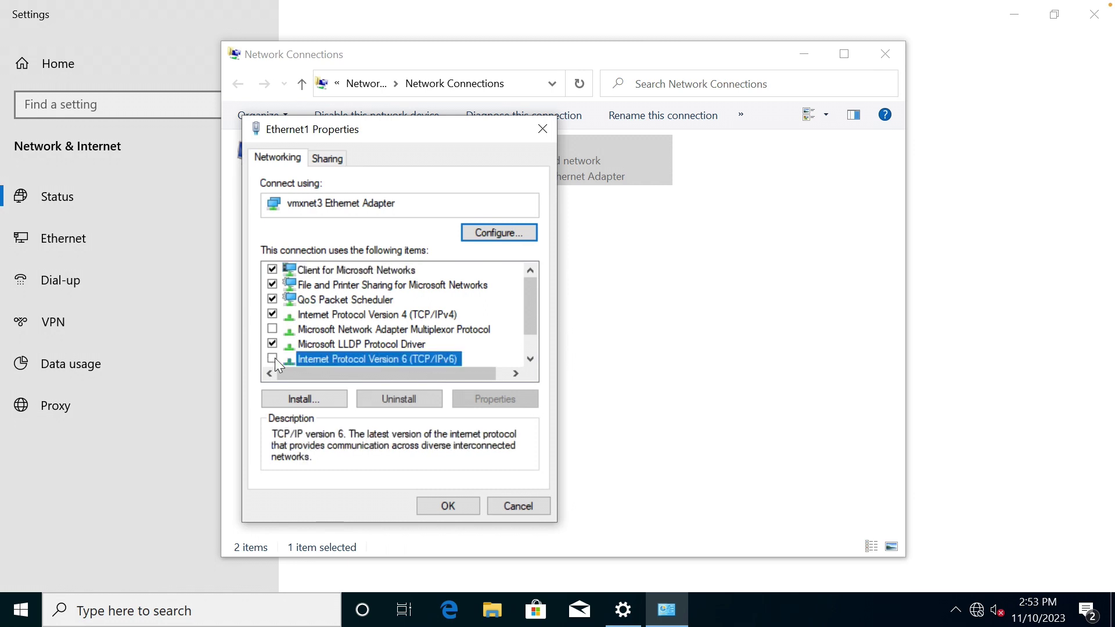
Give Ethernet1 static IPv4 10.10.1.201, mask 255.255.255.0, and DNS server 10.10.1.200.
click(412, 315)
double_click(413, 315)
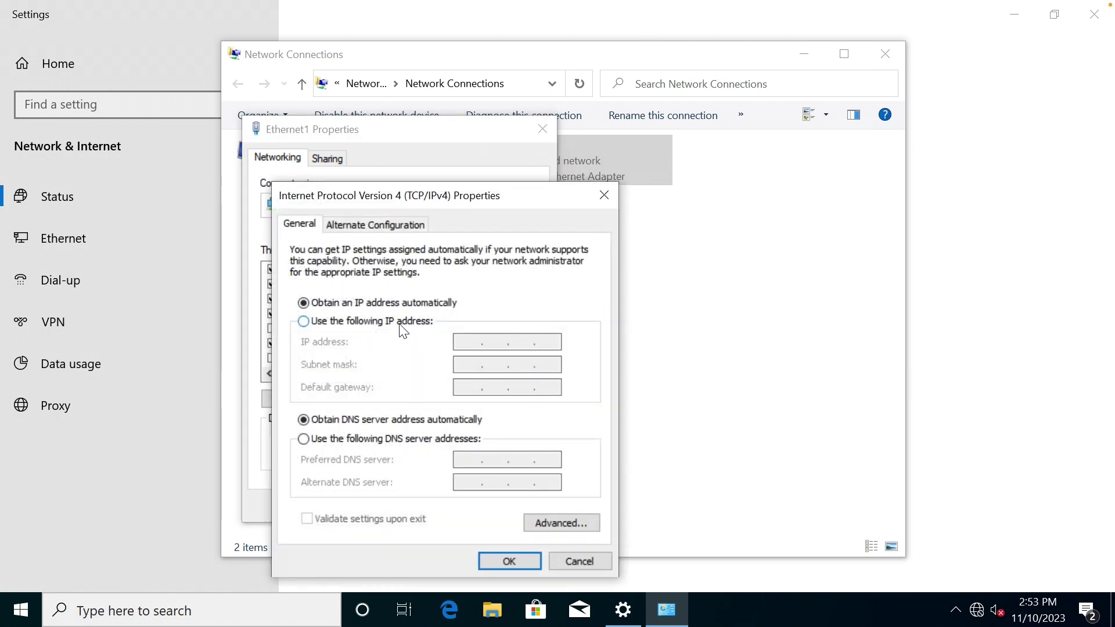
click(400, 322)
click(461, 343)
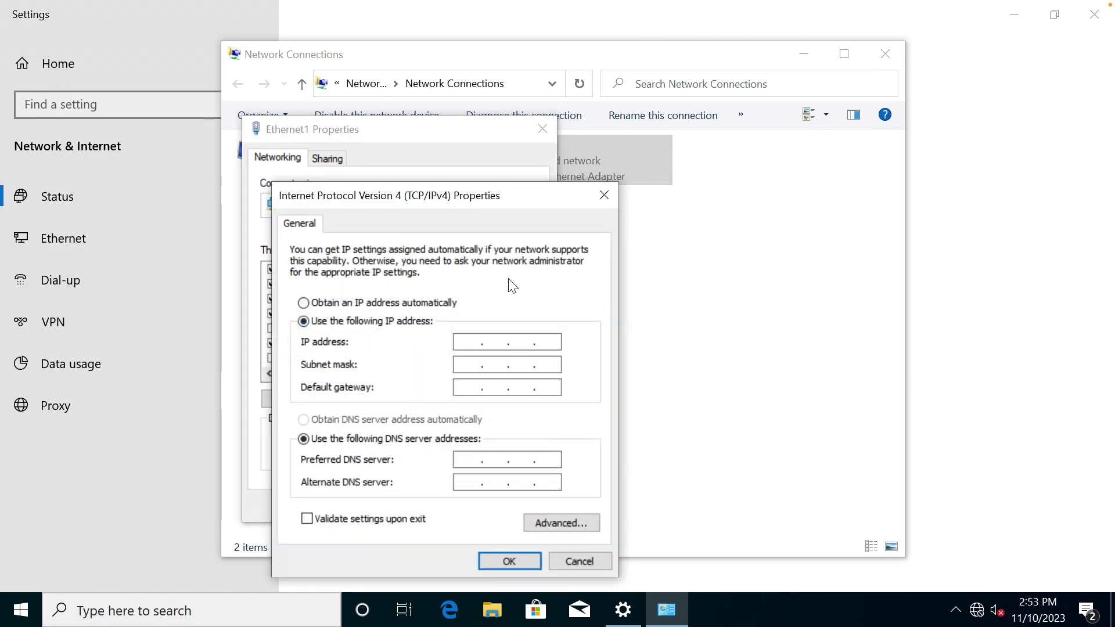
text(10 . 10 . 1 . 20)
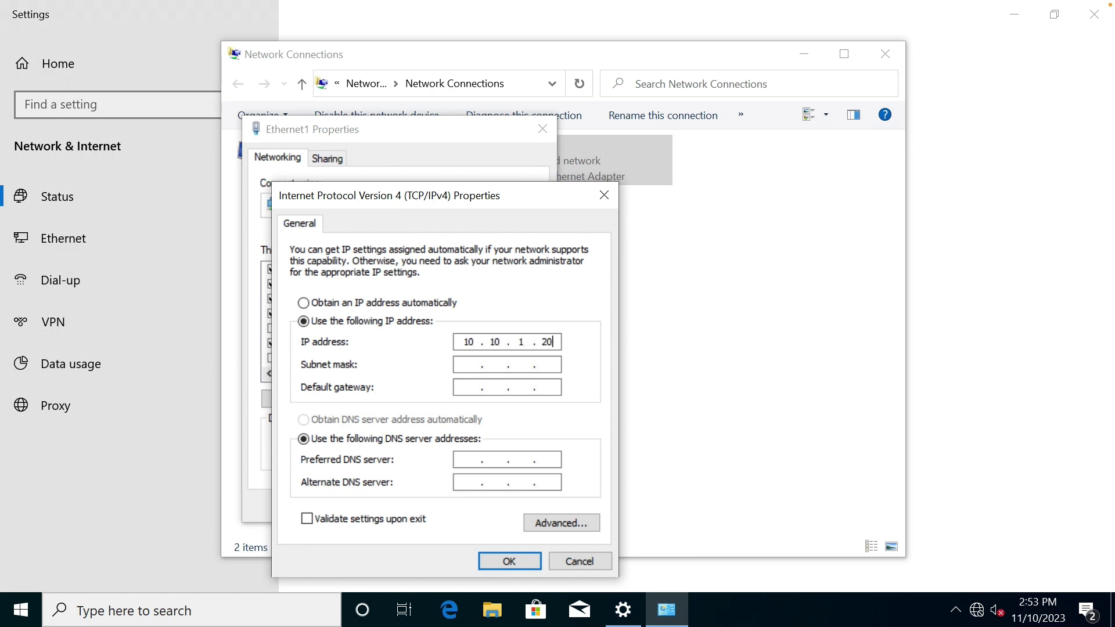
text(1)
key(Tab)
text(.255.255)
key(Tab)
click(475, 463)
text(10.10.1)
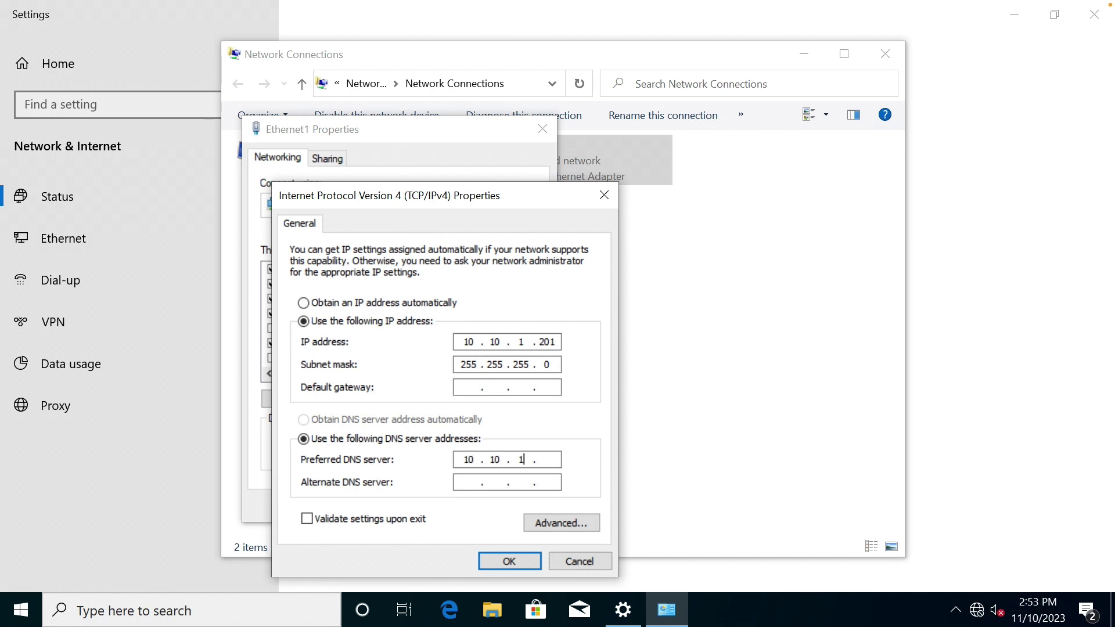
text(.200)
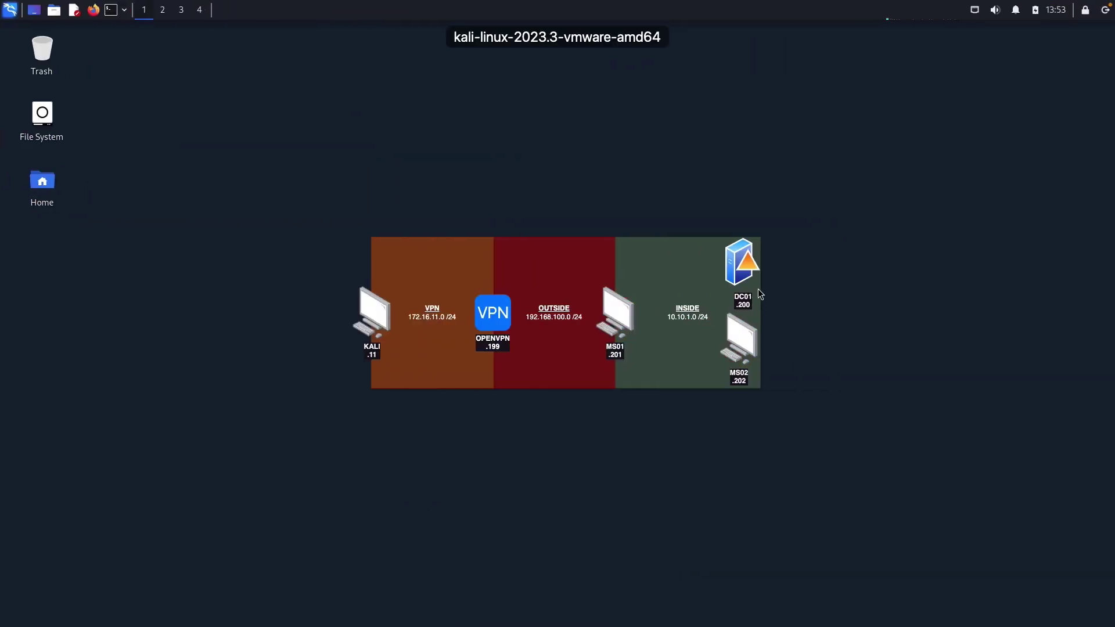
Confirm the IPv4 and Ethernet1 properties dialogs to apply the new settings.
key(ctrl+Left)
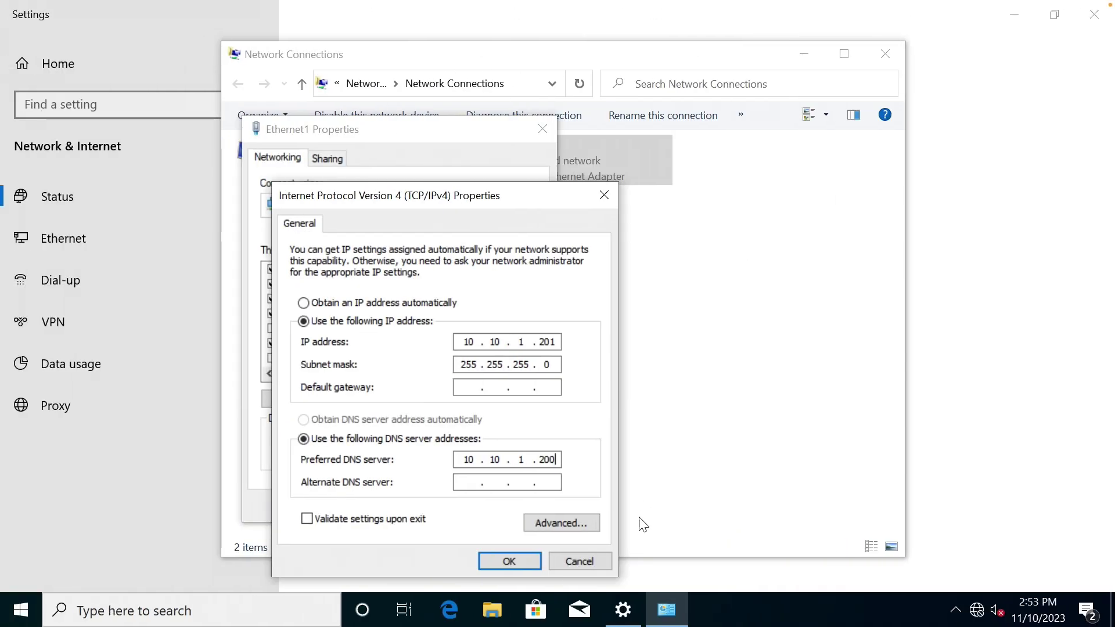
click(510, 561)
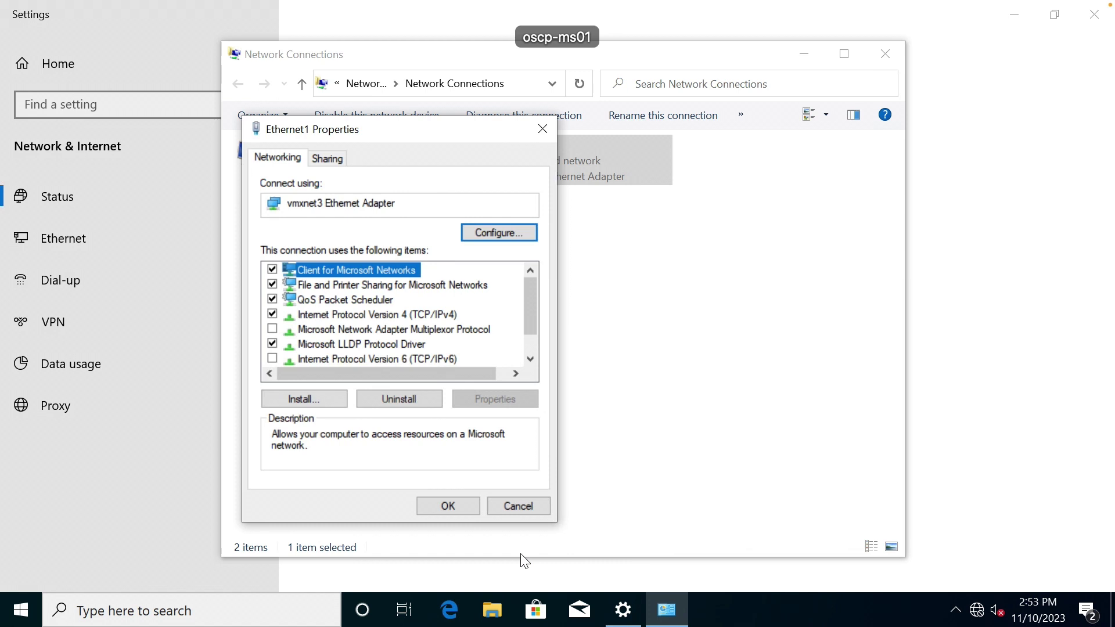
click(453, 507)
click(518, 366)
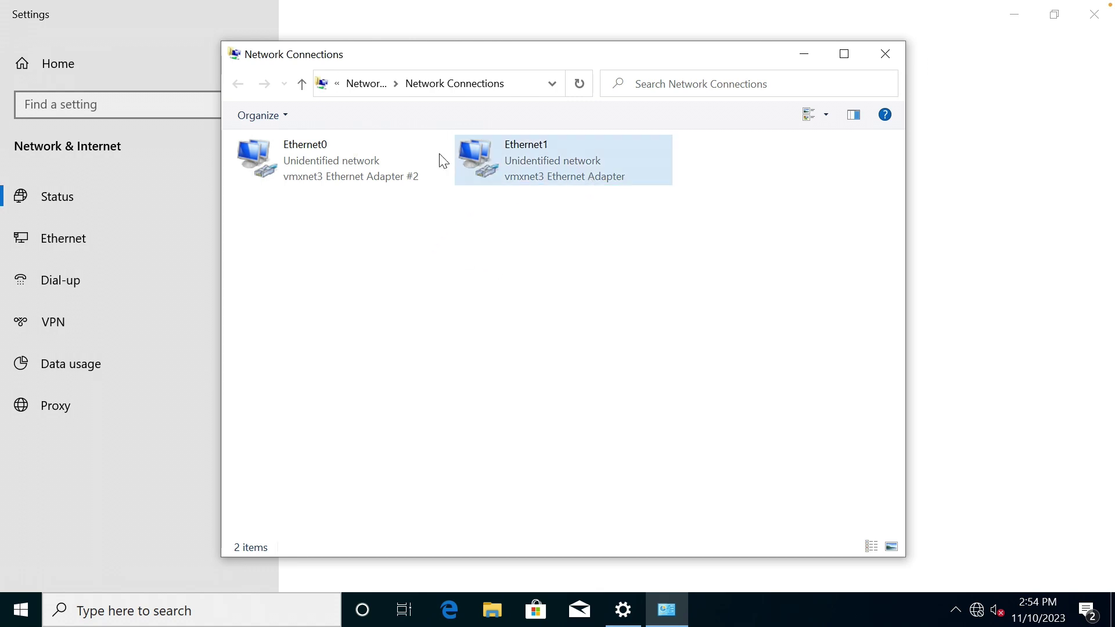
Close Network Connections and start a maximized administrator Command Prompt.
click(898, 54)
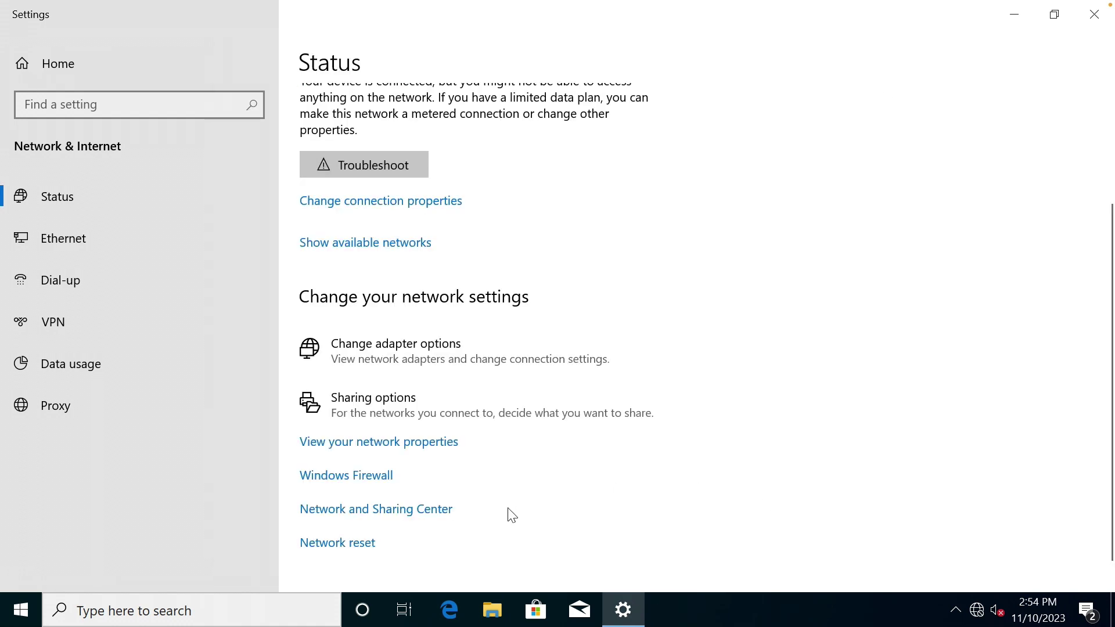
click(307, 607)
text(cmd)
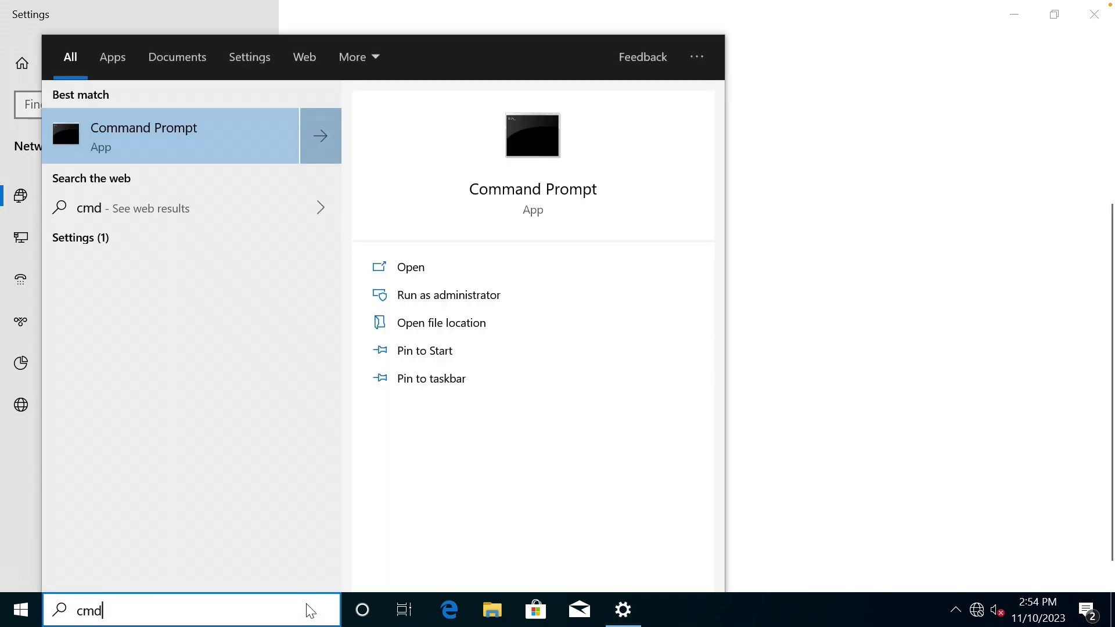
click(467, 298)
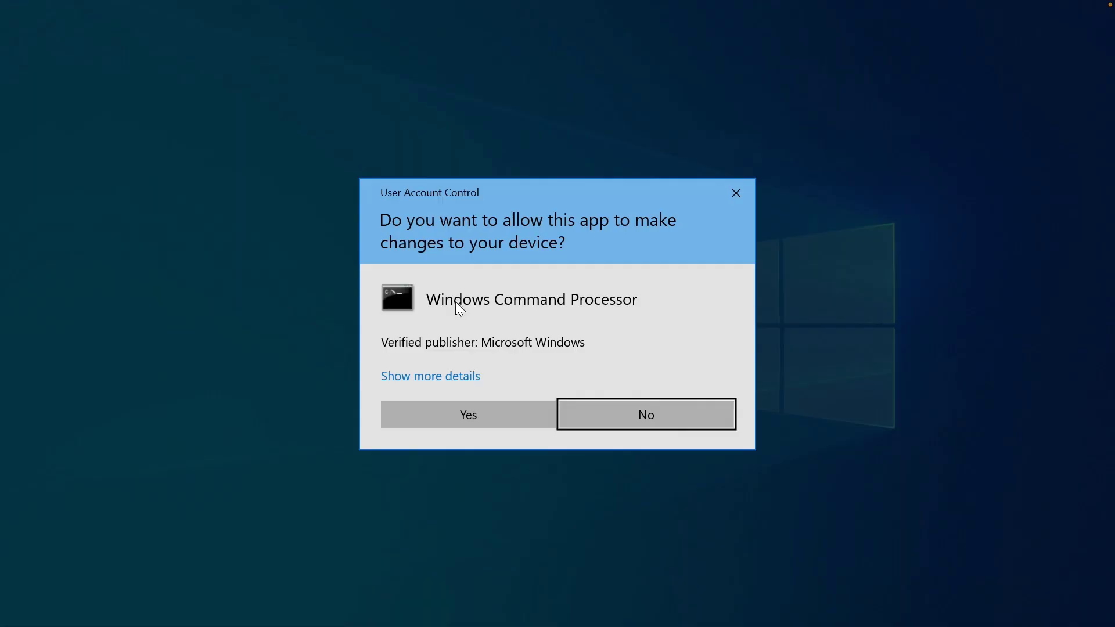
click(498, 414)
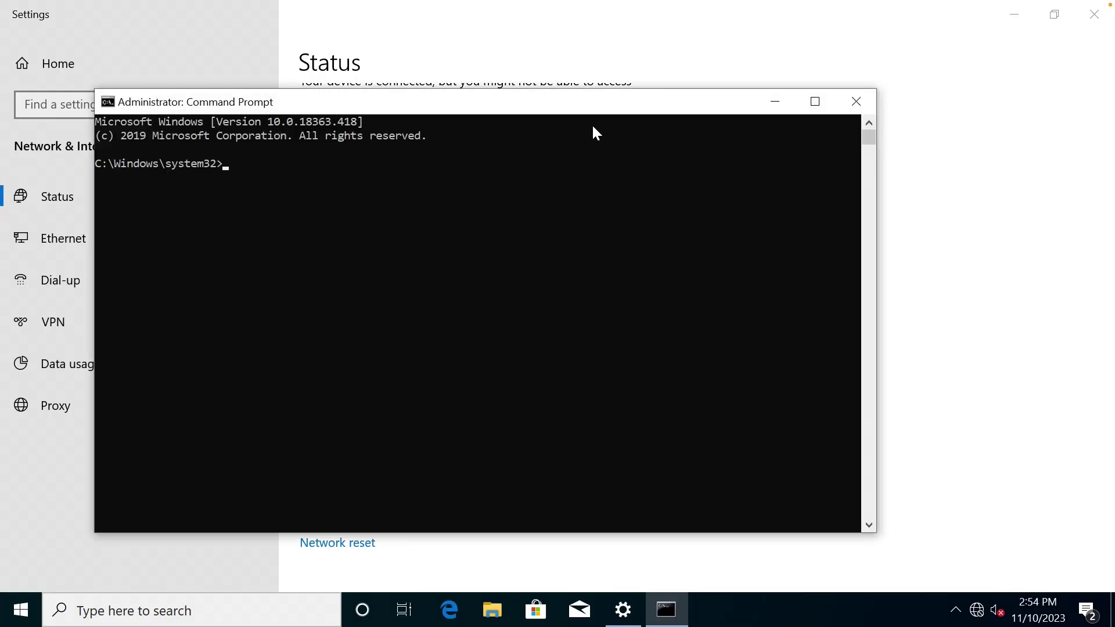
double_click(577, 109)
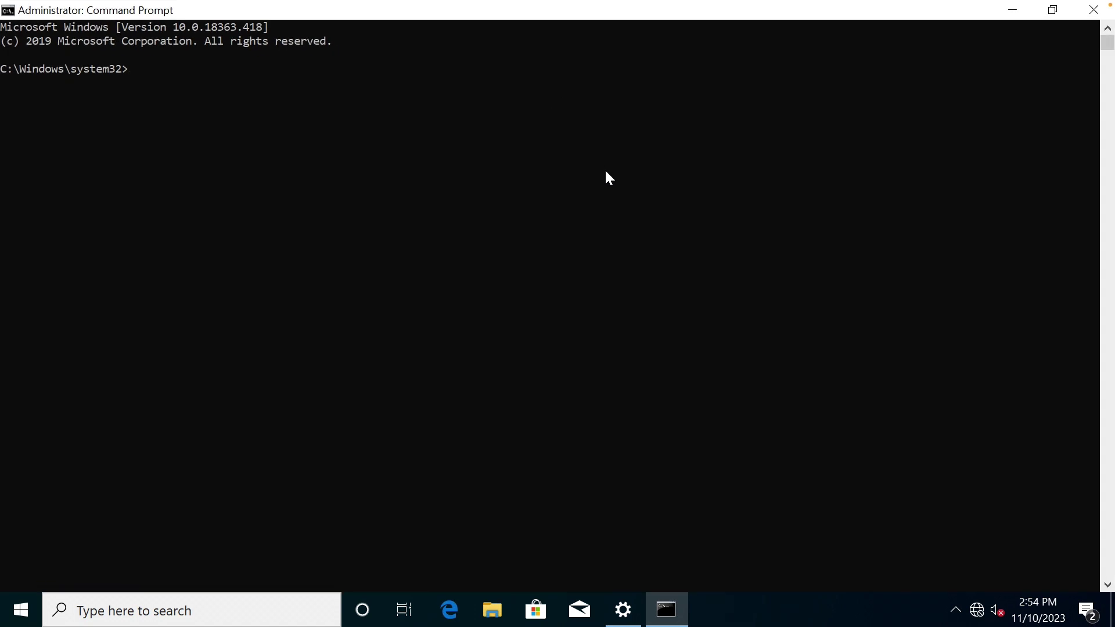
Run route print to check routes for 10.10.1.0 and 192.168.100.0, then cls.
text(route print)
key(Return)
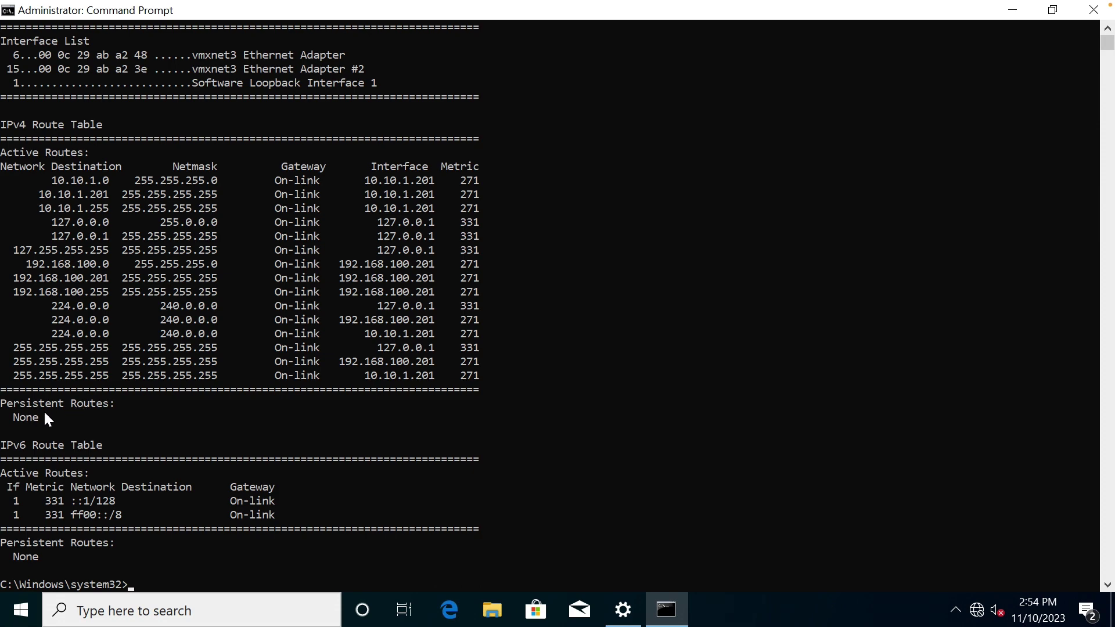
key(ctrl+Right)
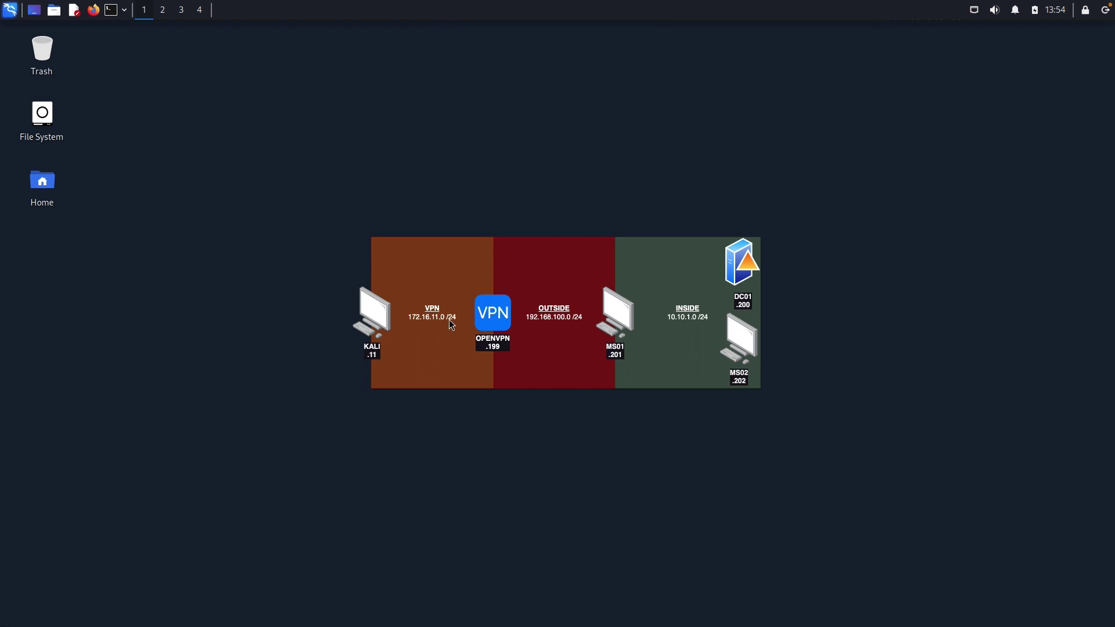
key(ctrl+Left)
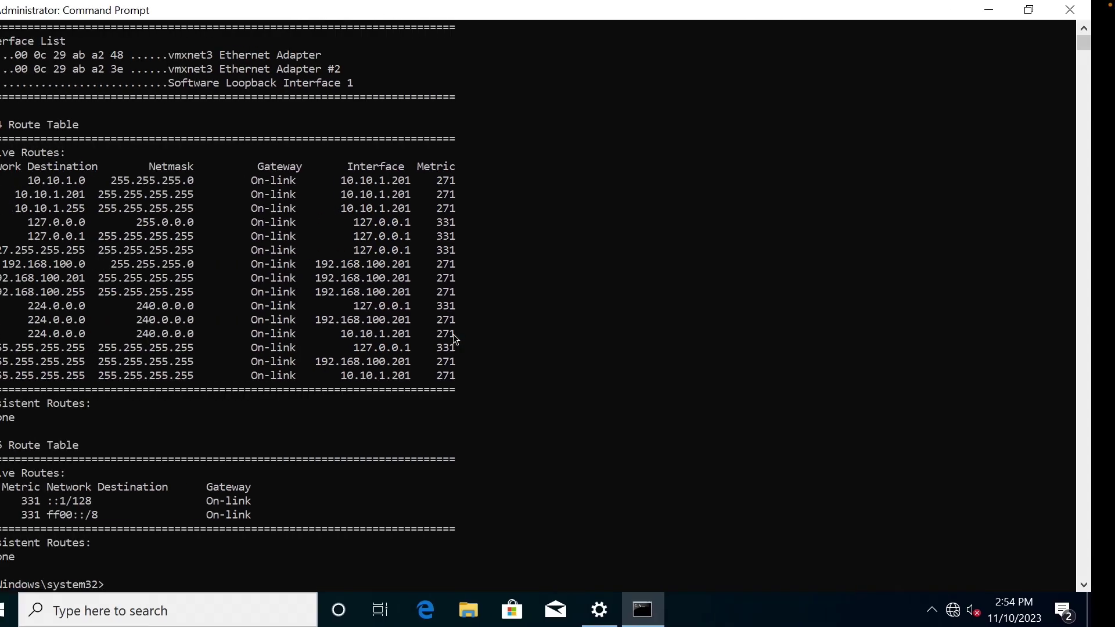
text(cls)
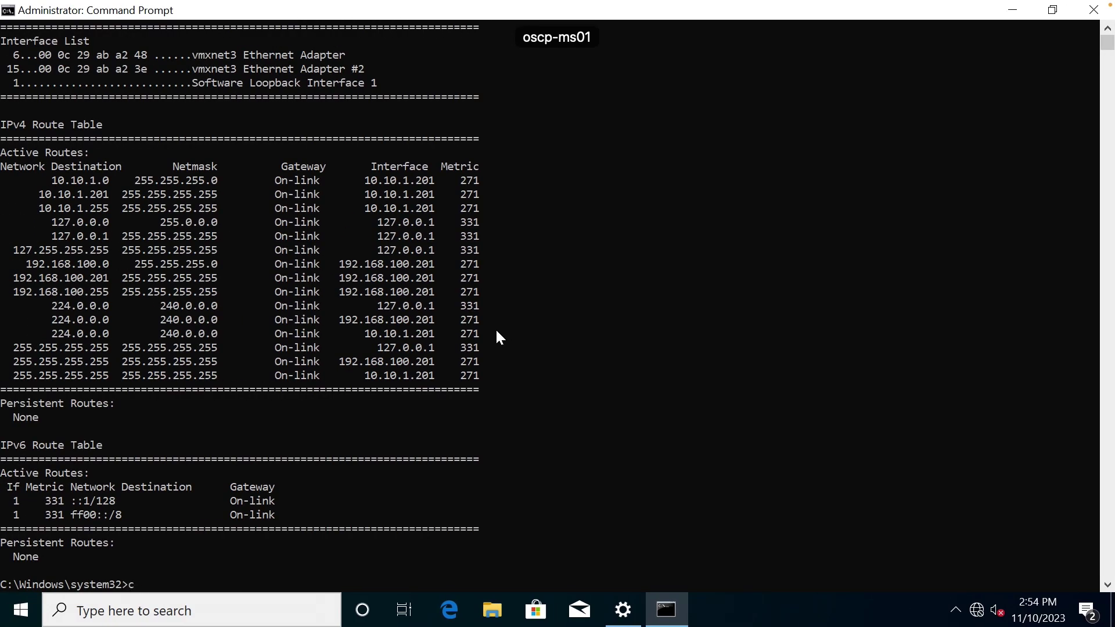
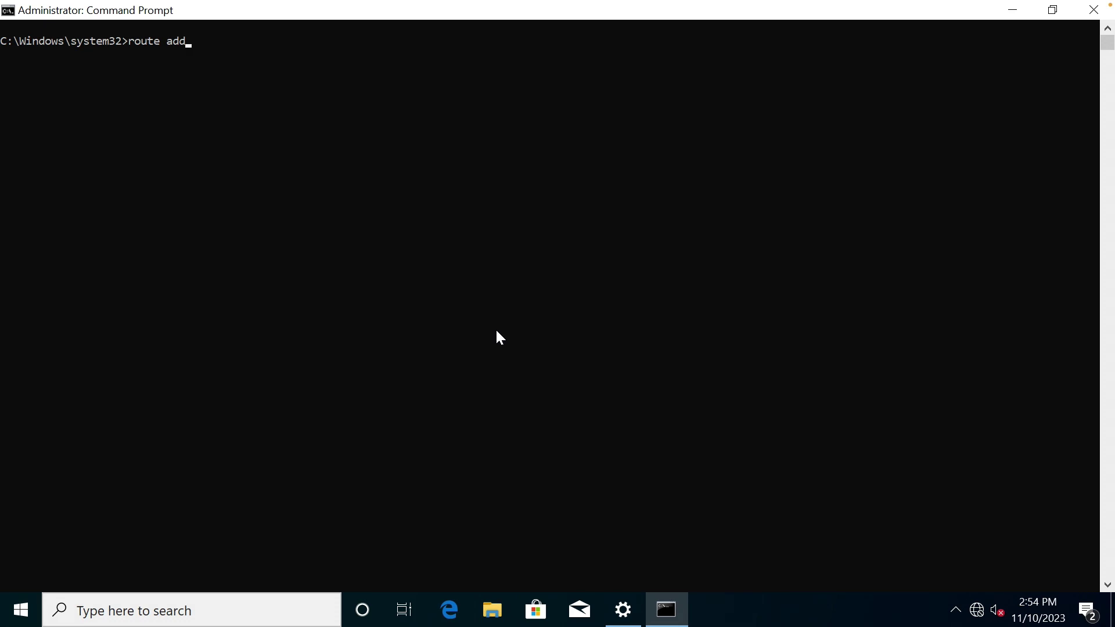
Display the route command's help text with route /?
key(BackSpace)
key(BackSpace)
key(BackSpace)
text(.)
key(BackSpace)
text(/?)
key(Return)
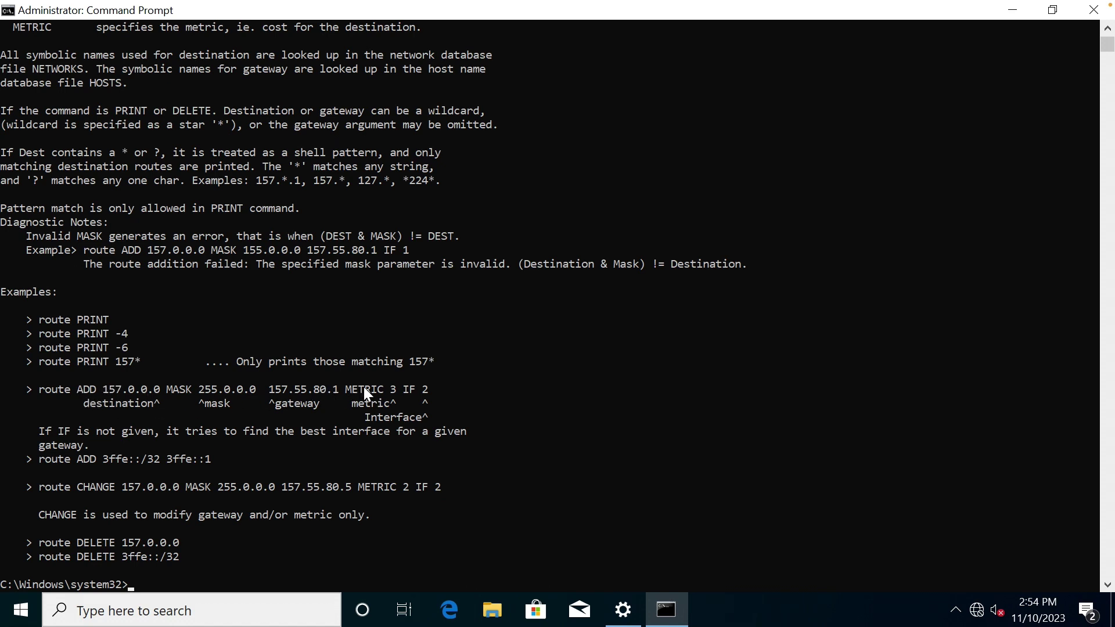
Add a persistent route to 172.16.11.0 mask 255.255.255.0 via 192.168.100.199, metric 1.
text(route ADD 172.16.11)
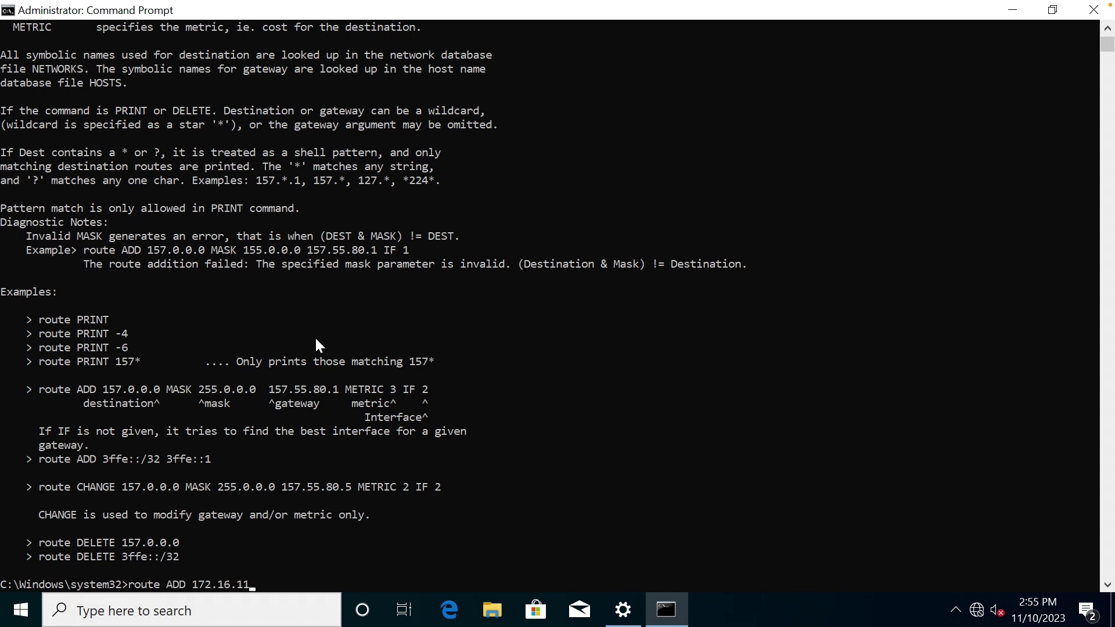
text(.0 MASK 255.255.255.0)
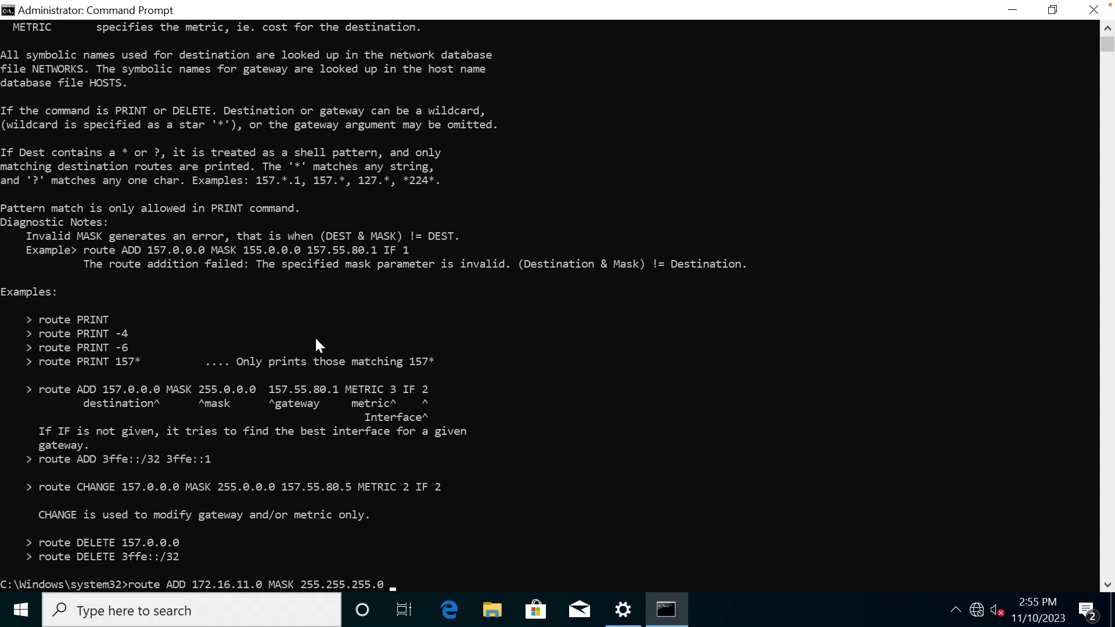
text( 192.168.100.199)
text(METRIC 1)
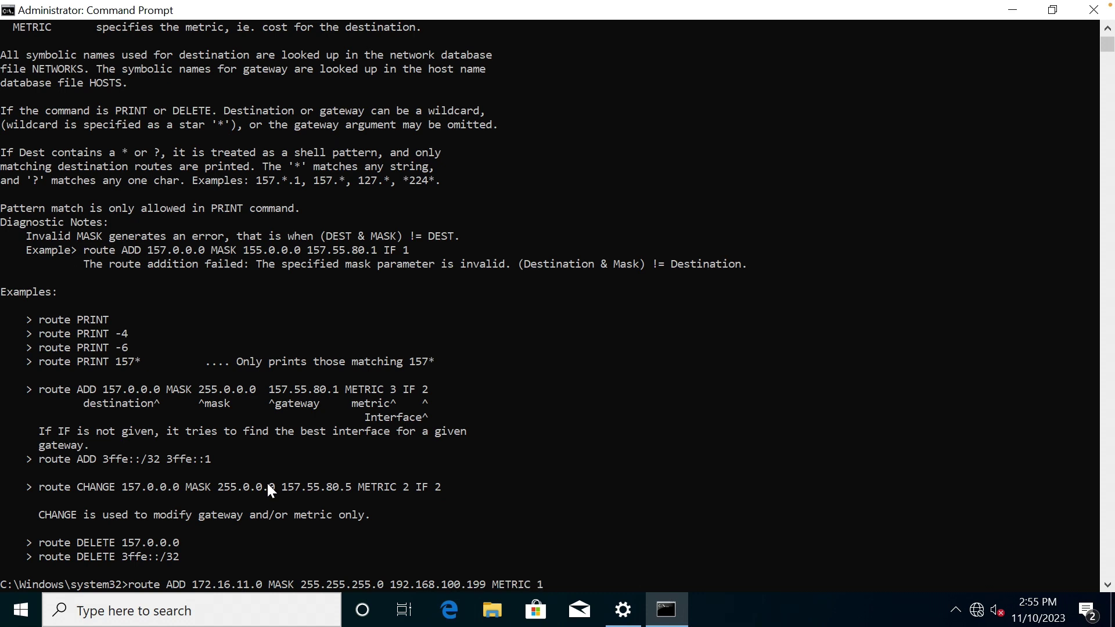
text( /p)
key(Return)
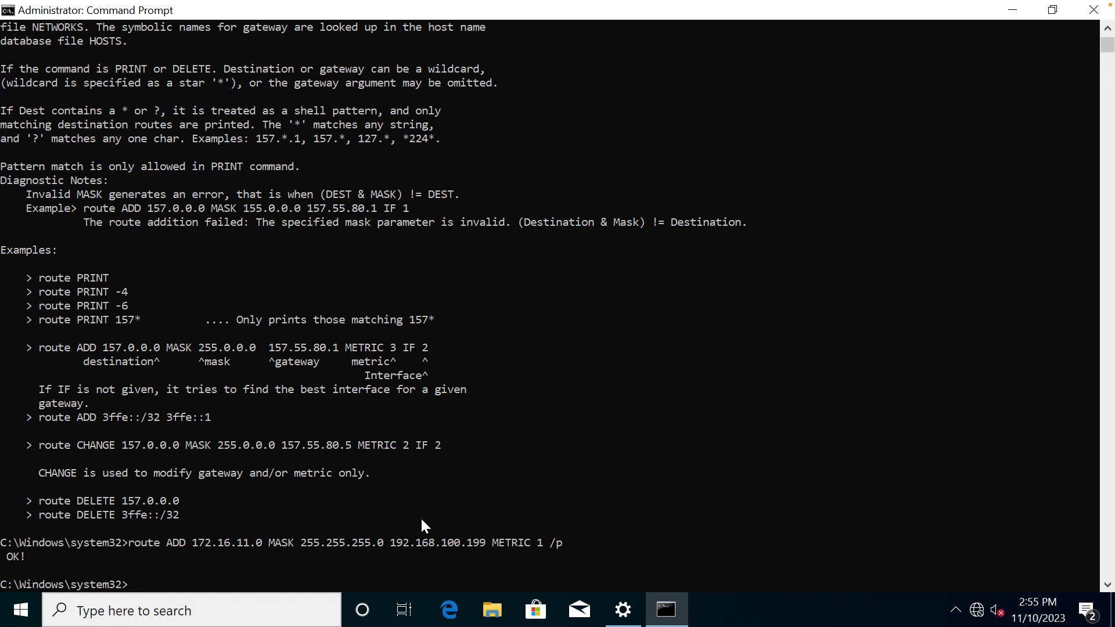
Clear the console, confirm the new route with route print, then close Command Prompt.
text(cls)
key(Return)
text(route pr)
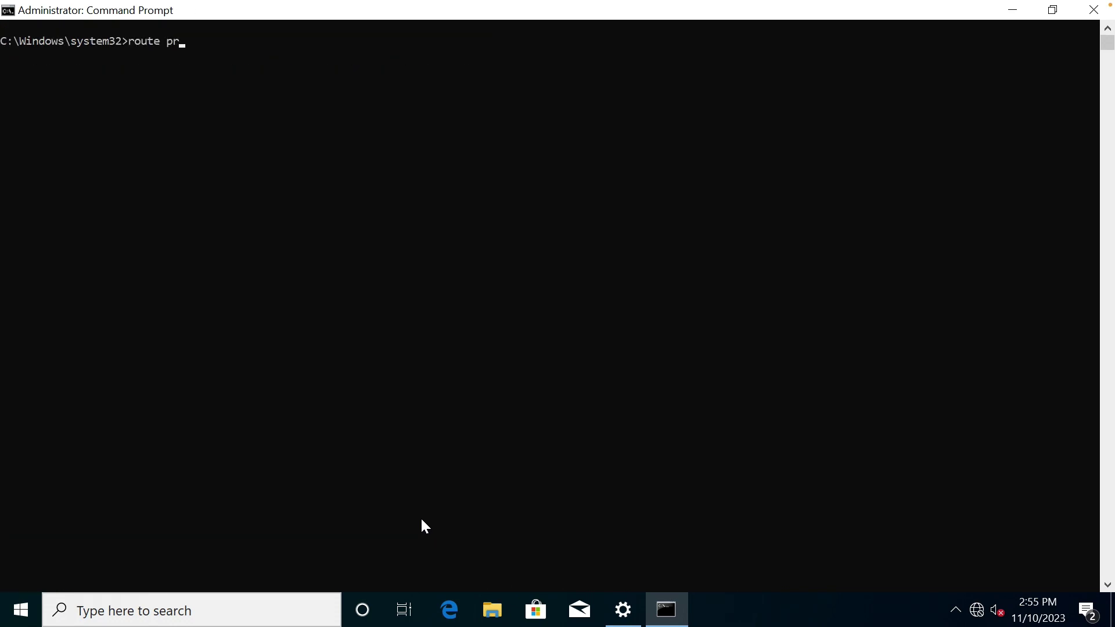
text(int)
key(Return)
double_click(89, 403)
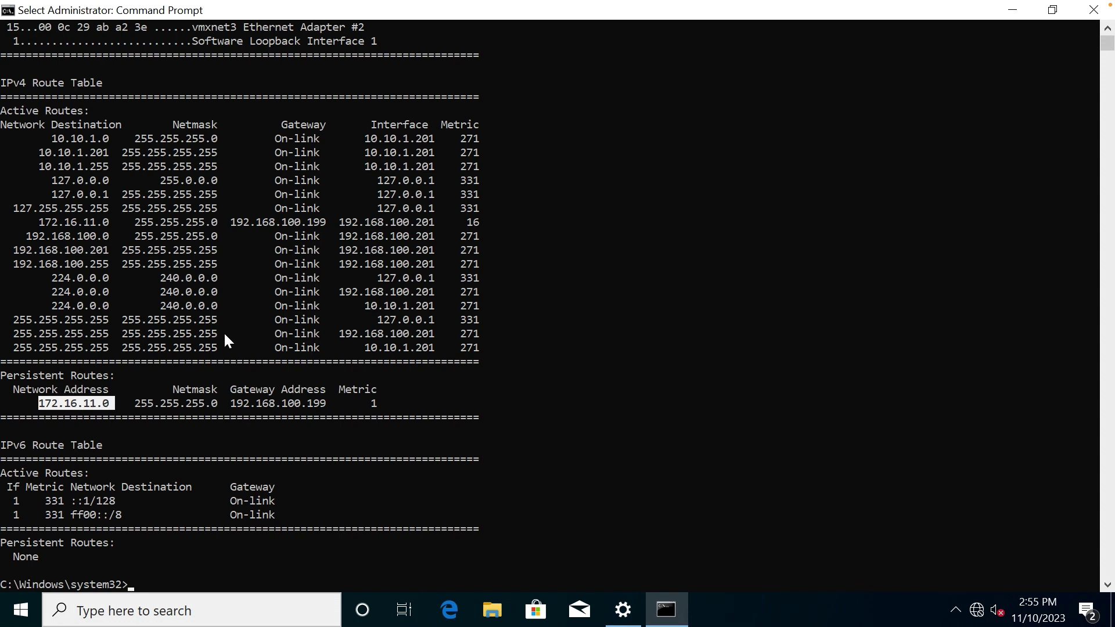
click(271, 320)
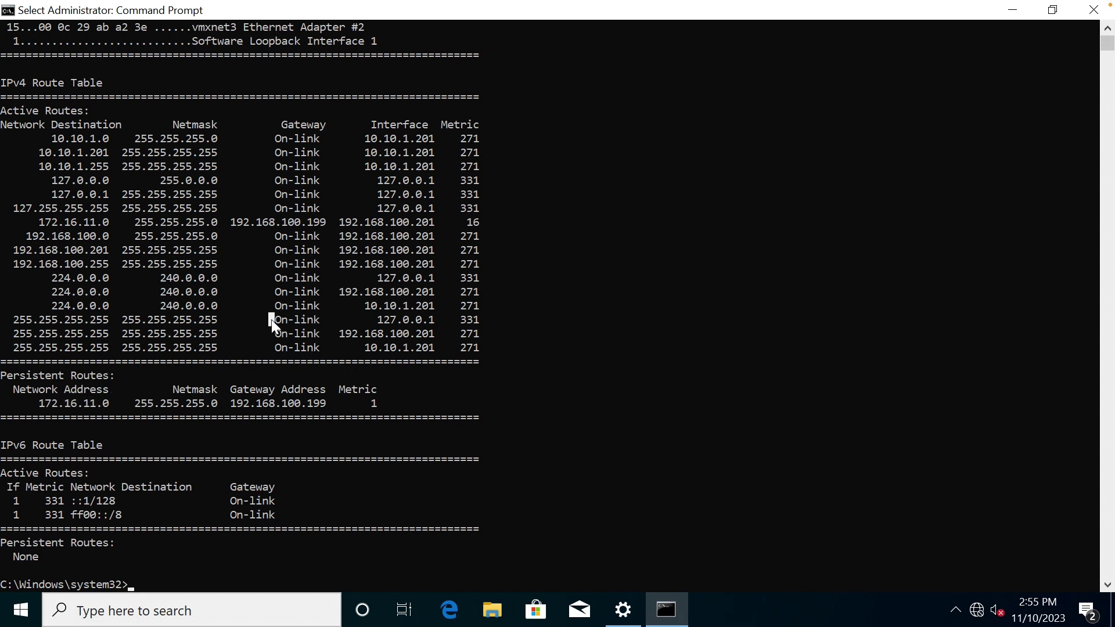
click(1093, 16)
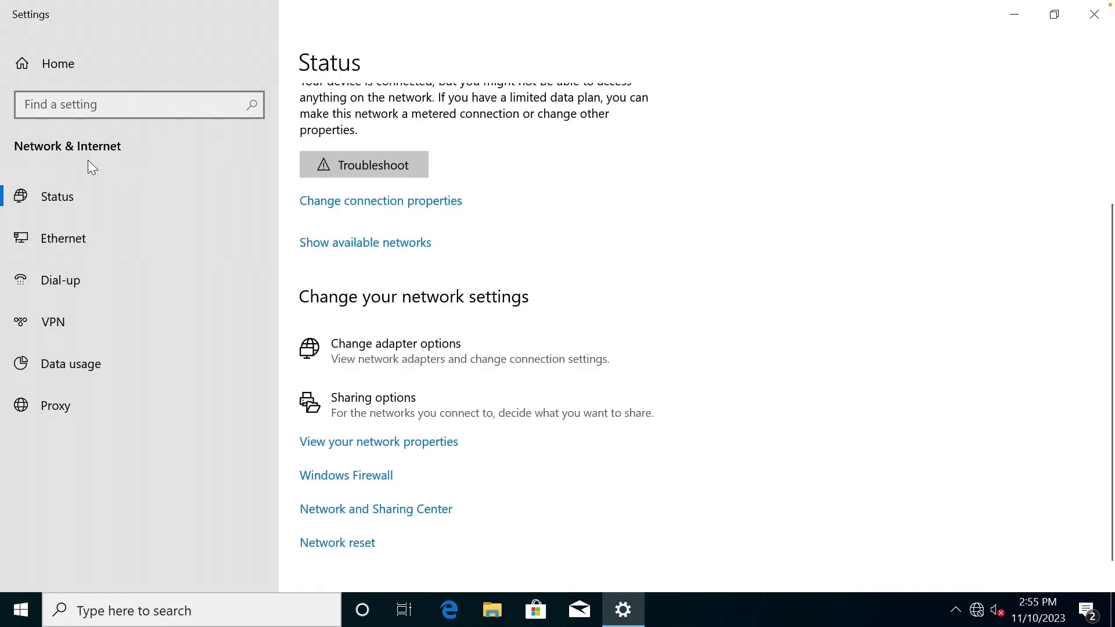
Go to Windows Security's Virus & threat protection settings from Update & Security.
click(66, 78)
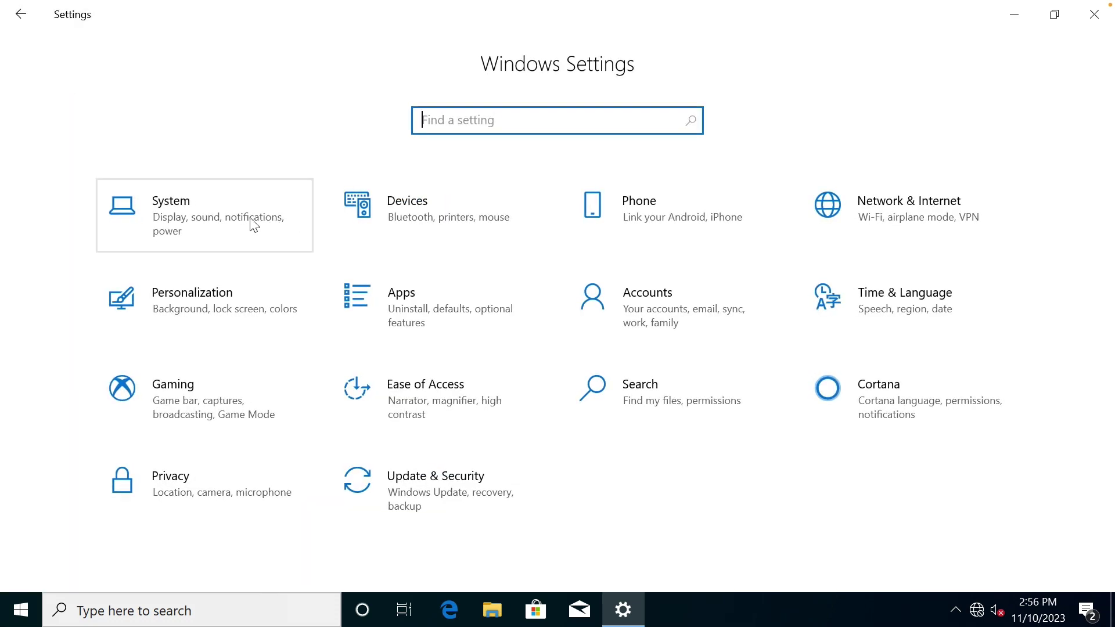
click(429, 505)
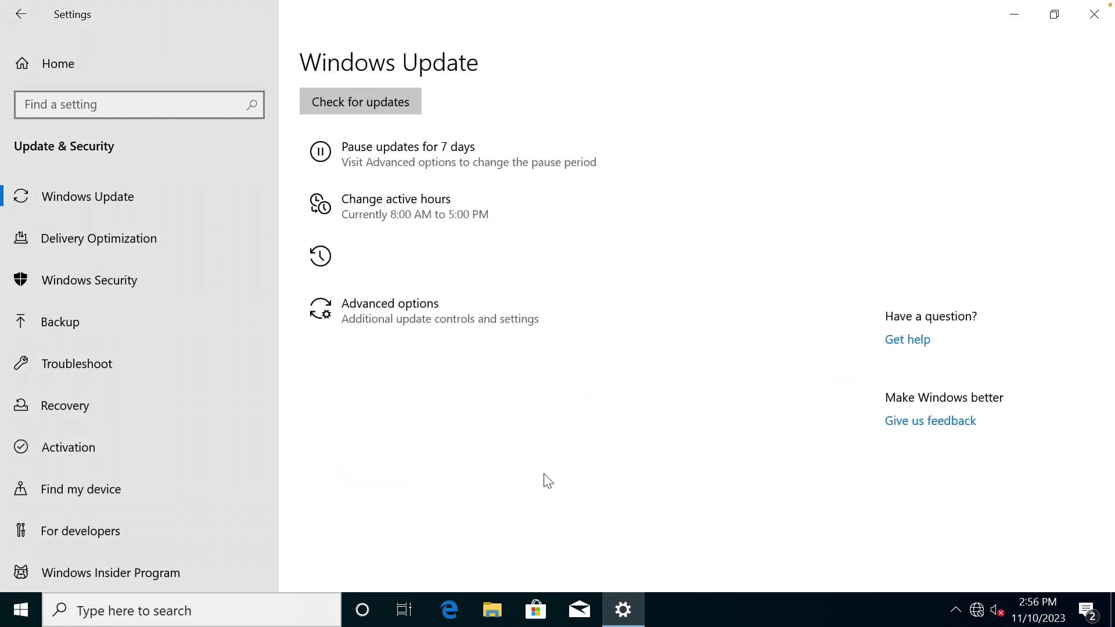
click(125, 281)
click(455, 248)
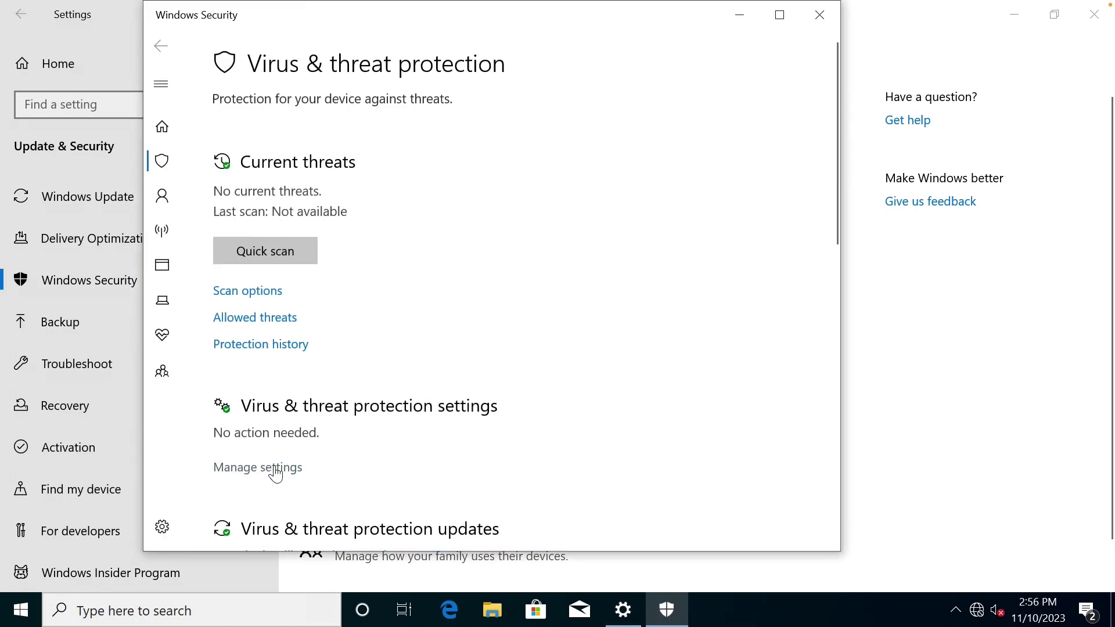
click(283, 471)
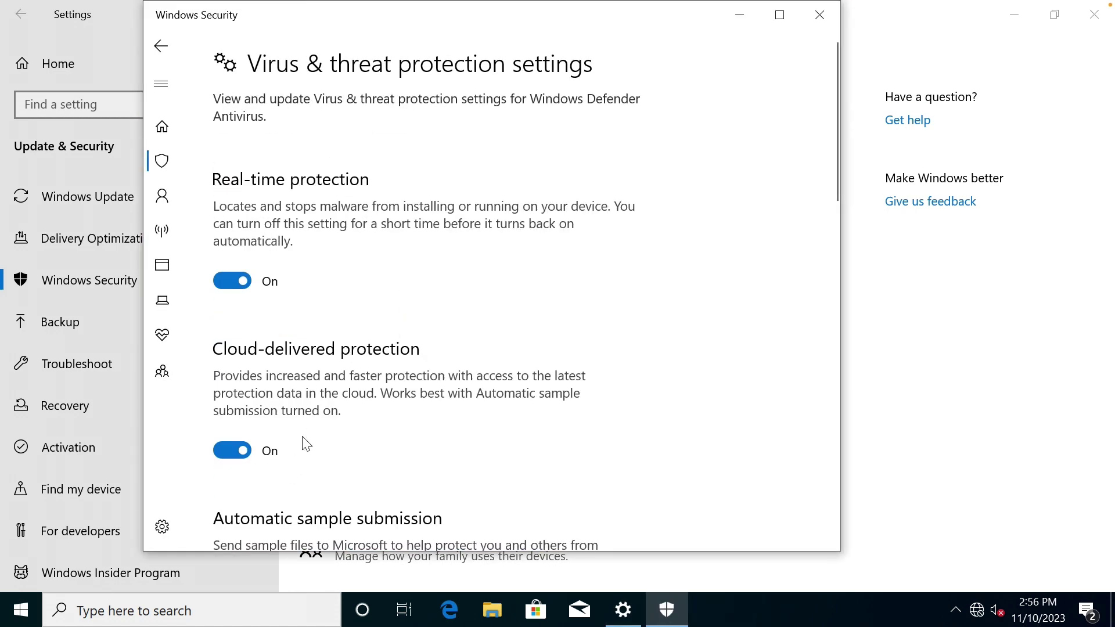
scroll(303, 444, down, 5)
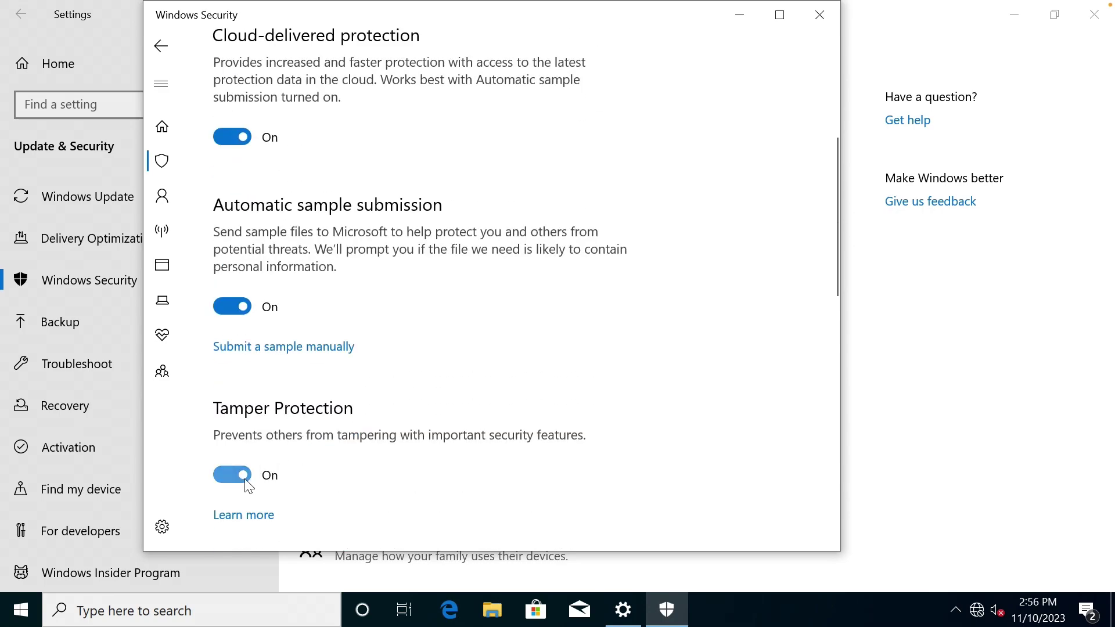
Switch Tamper Protection off, approve the UAC prompt, then close Windows Security.
click(245, 482)
click(489, 424)
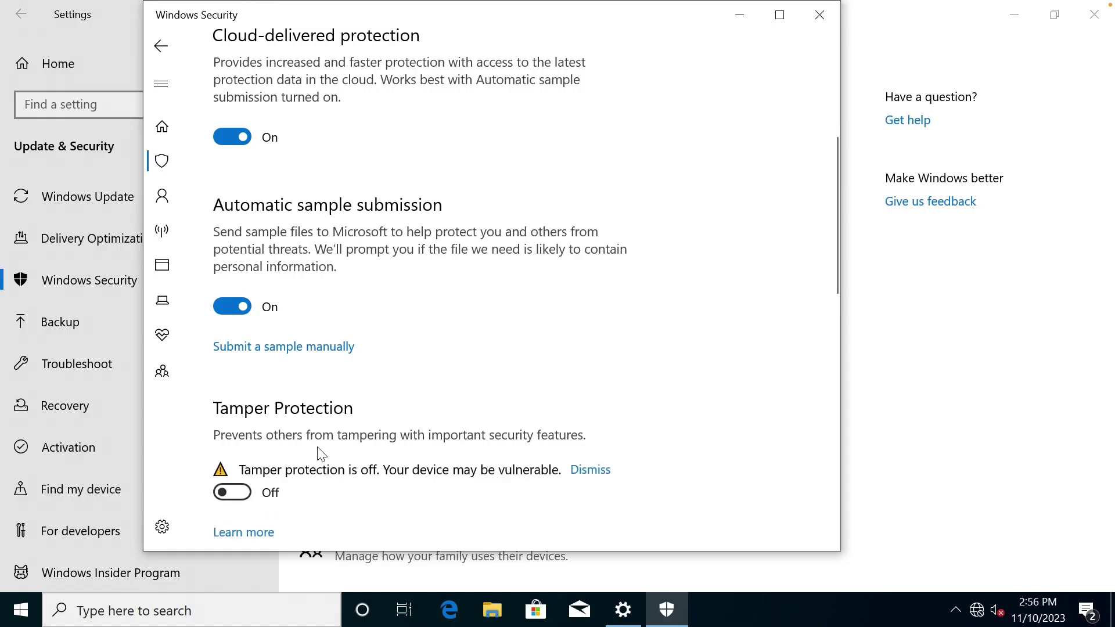
click(582, 469)
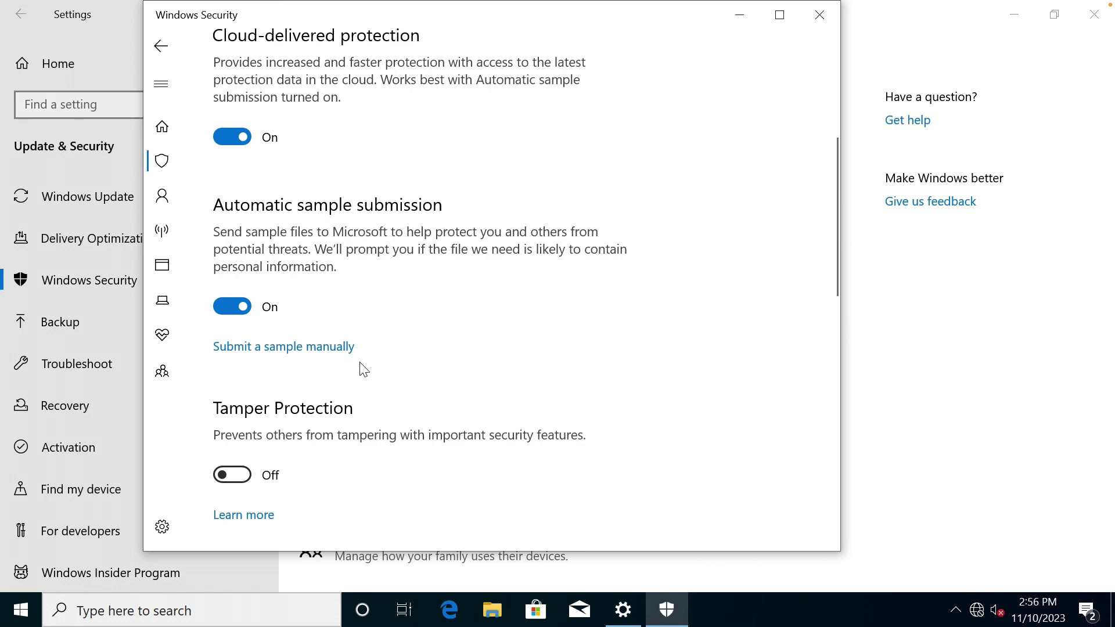
scroll(361, 371, up, 5)
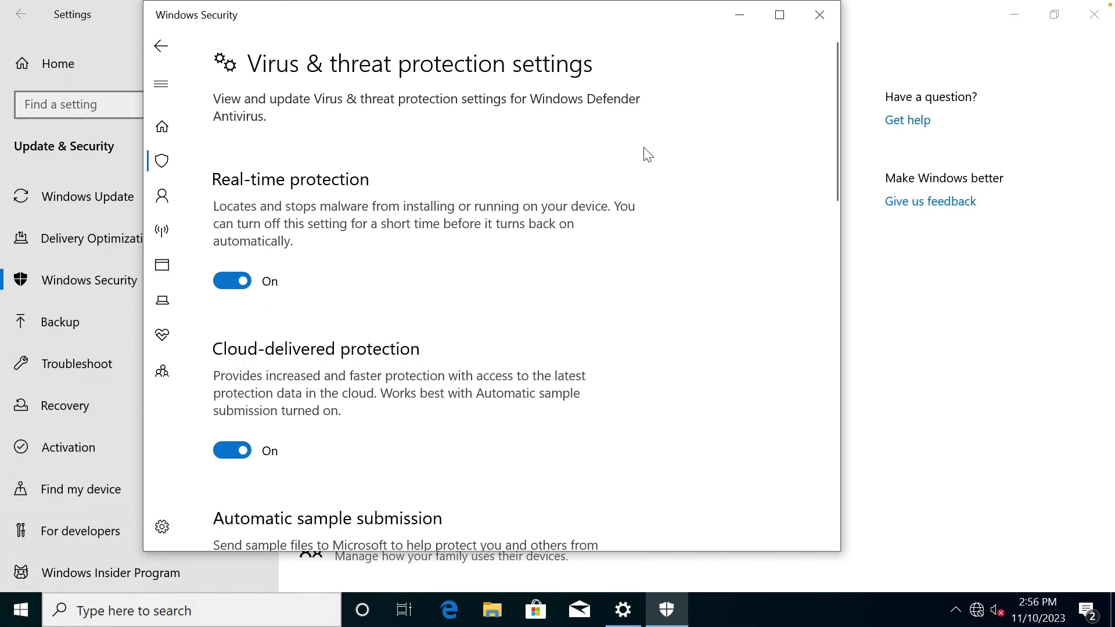
click(823, 15)
click(60, 62)
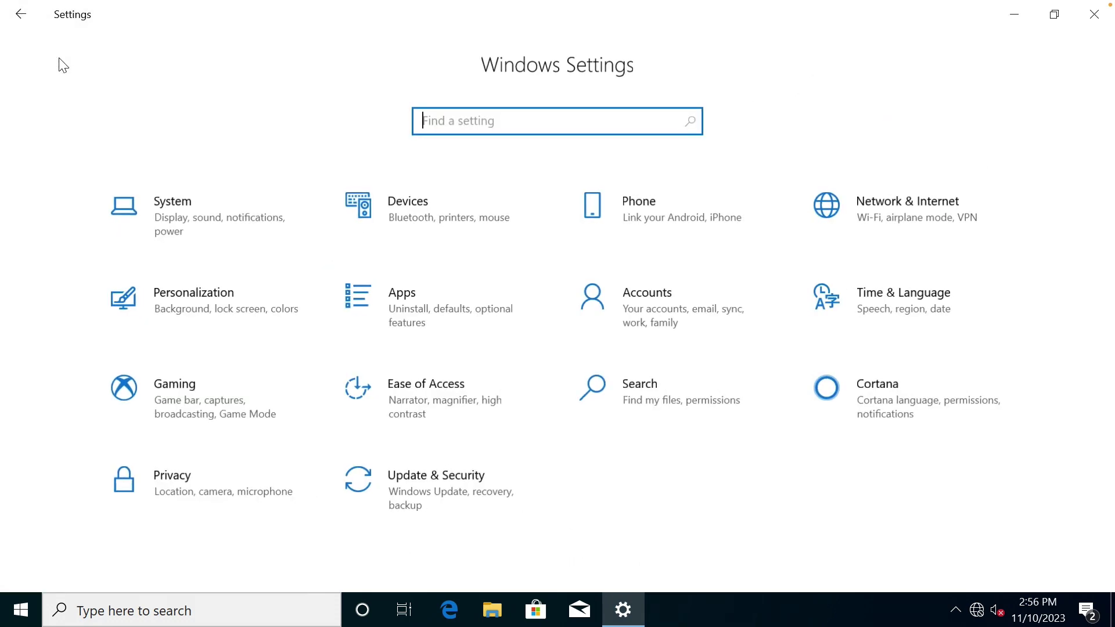
Set both screen-off and sleep timeouts to Never in Power & sleep, then close Settings.
click(207, 217)
click(141, 366)
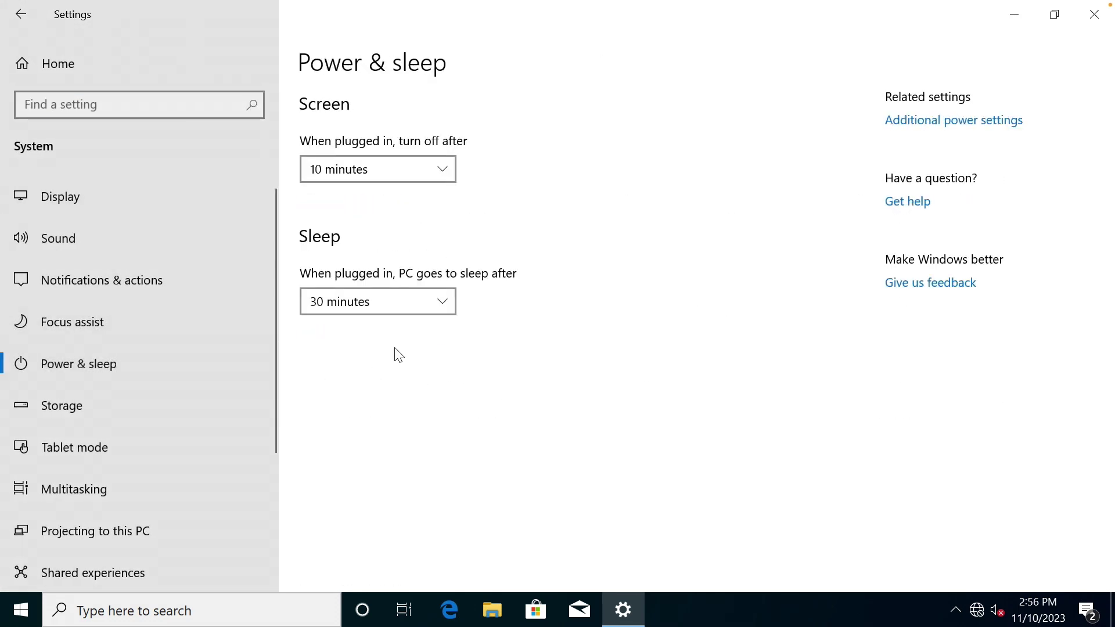
click(372, 169)
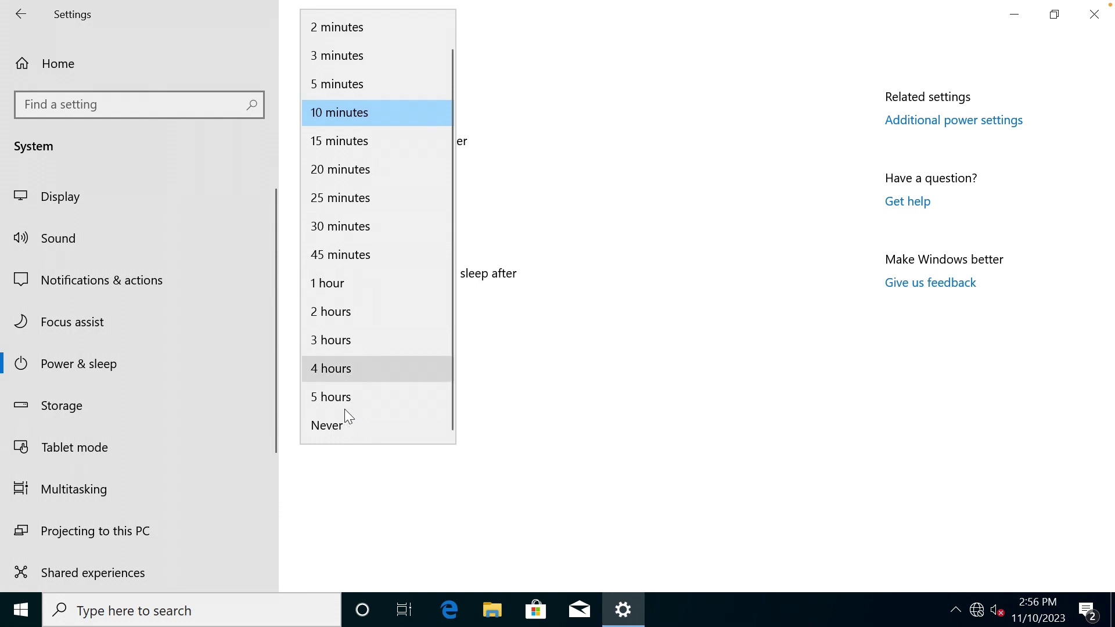
click(359, 427)
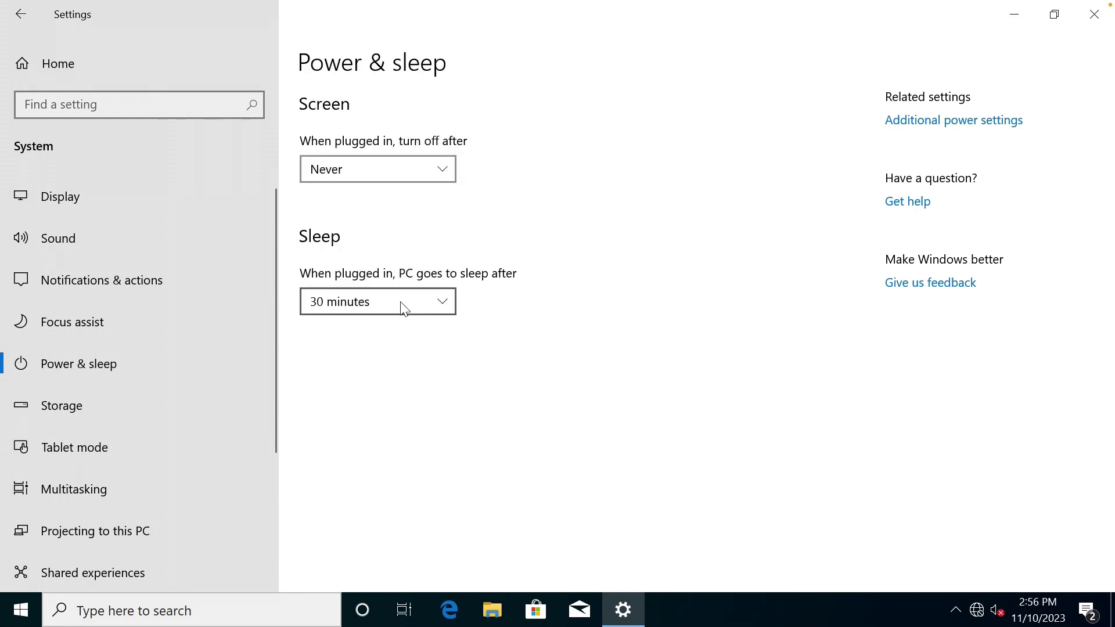
click(374, 308)
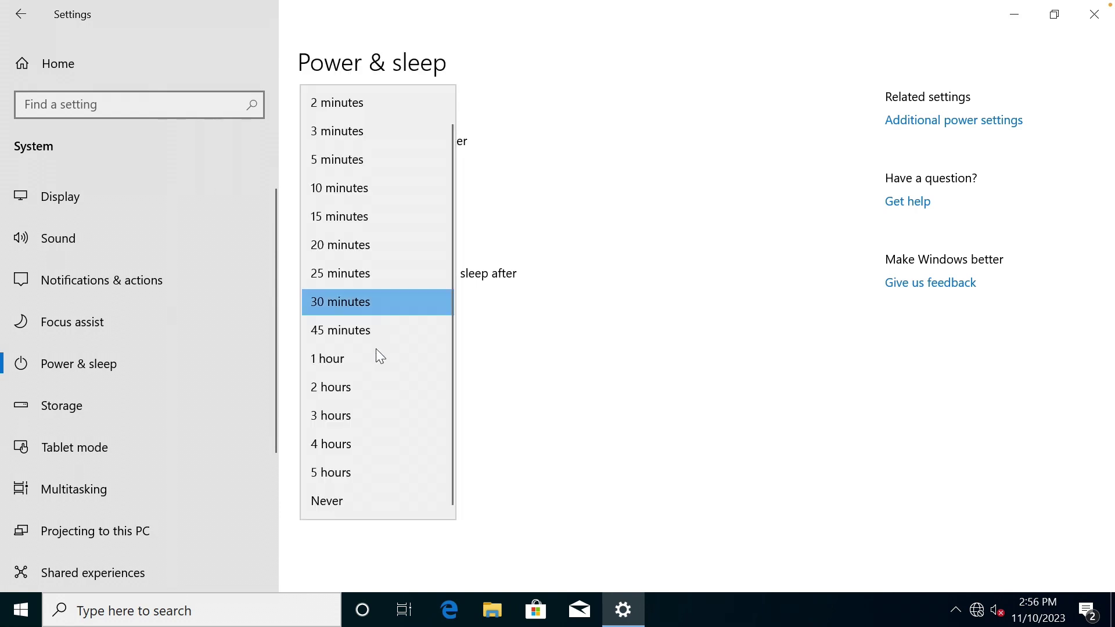
click(355, 502)
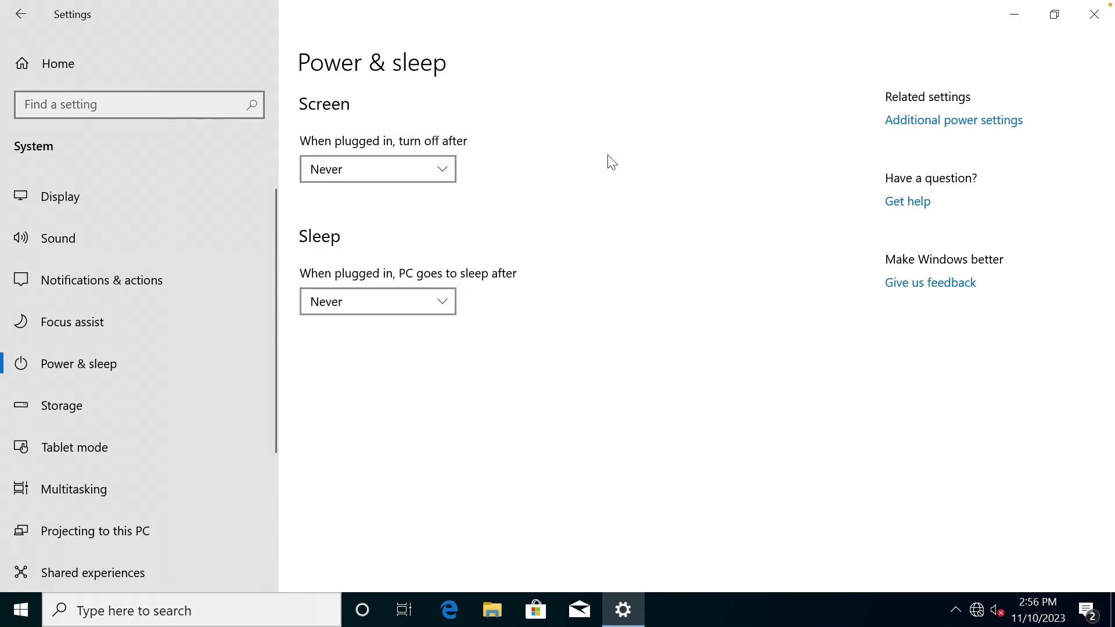
click(59, 58)
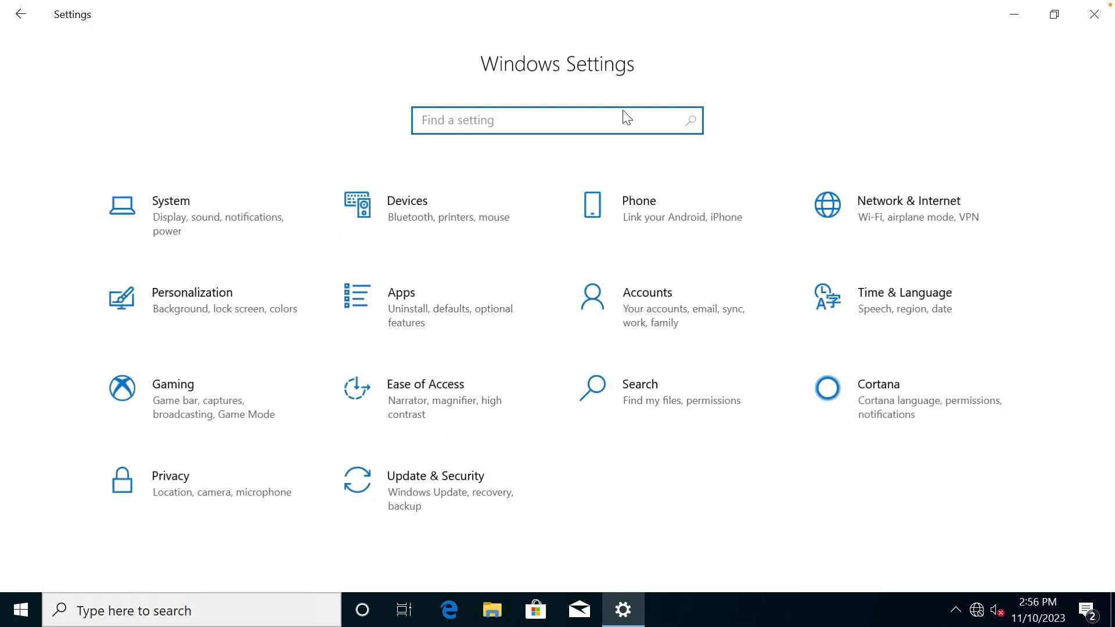
click(1093, 18)
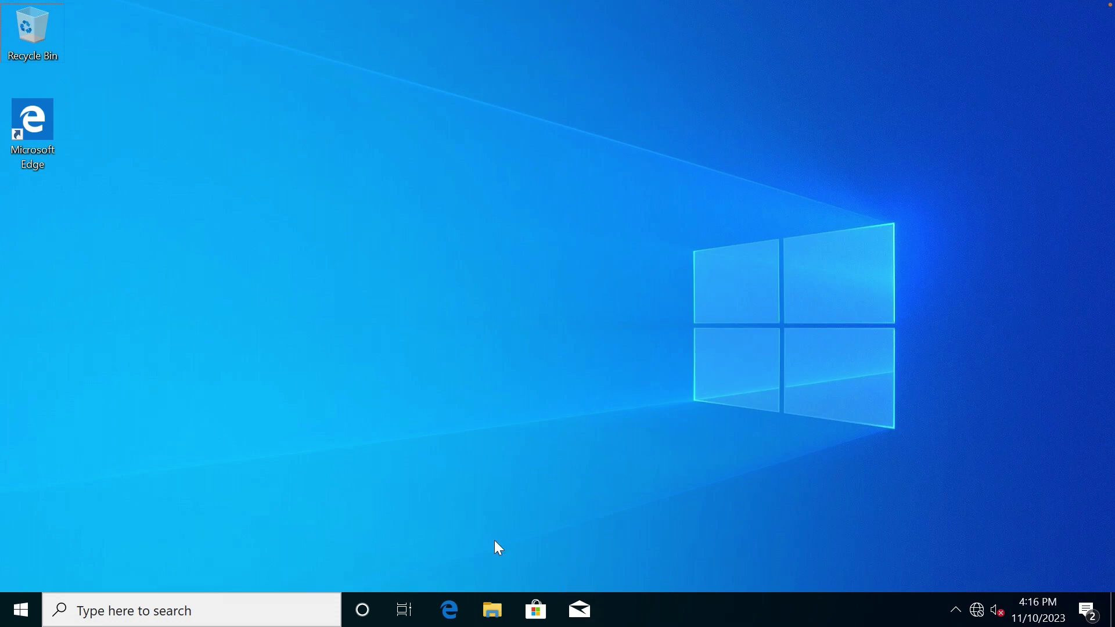
Open Computer Management from This PC and start a New User under Local Users and Groups.
click(492, 610)
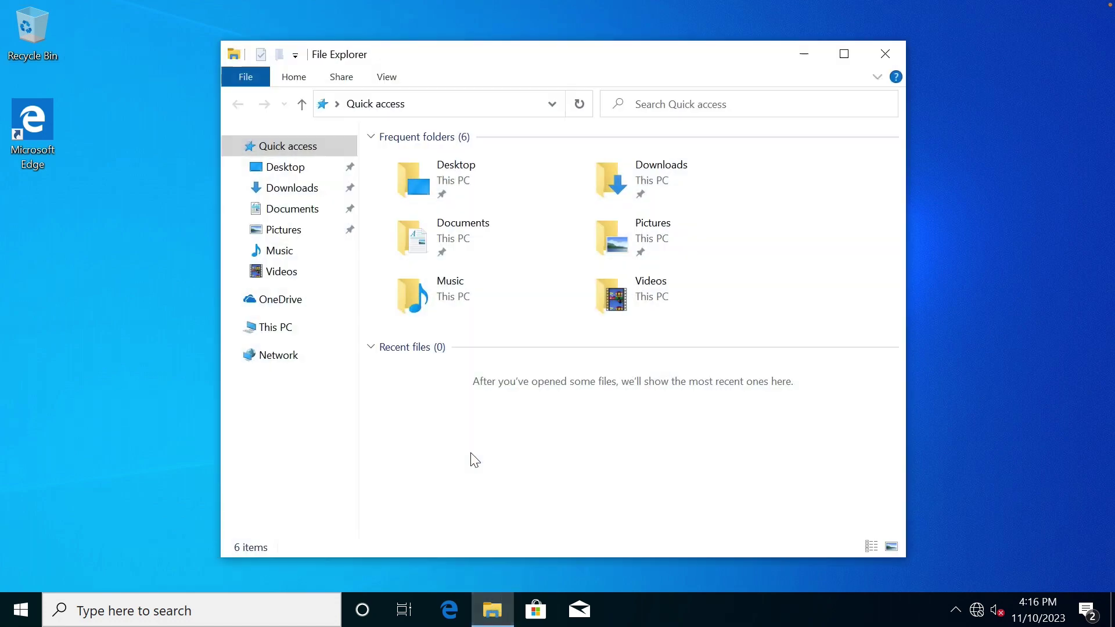
right_click(292, 334)
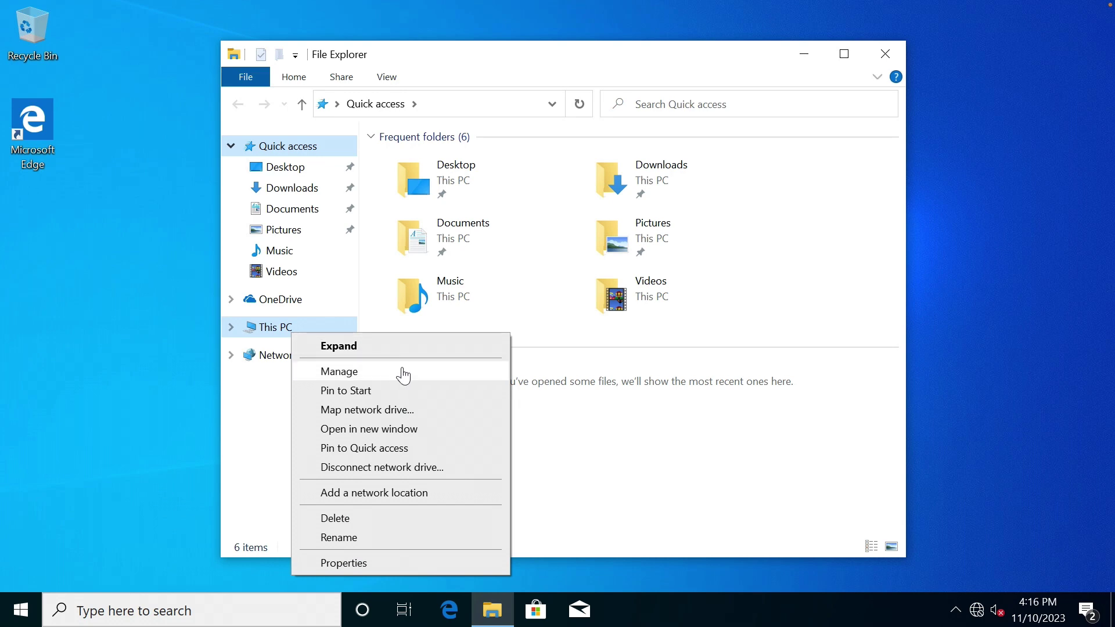
click(404, 368)
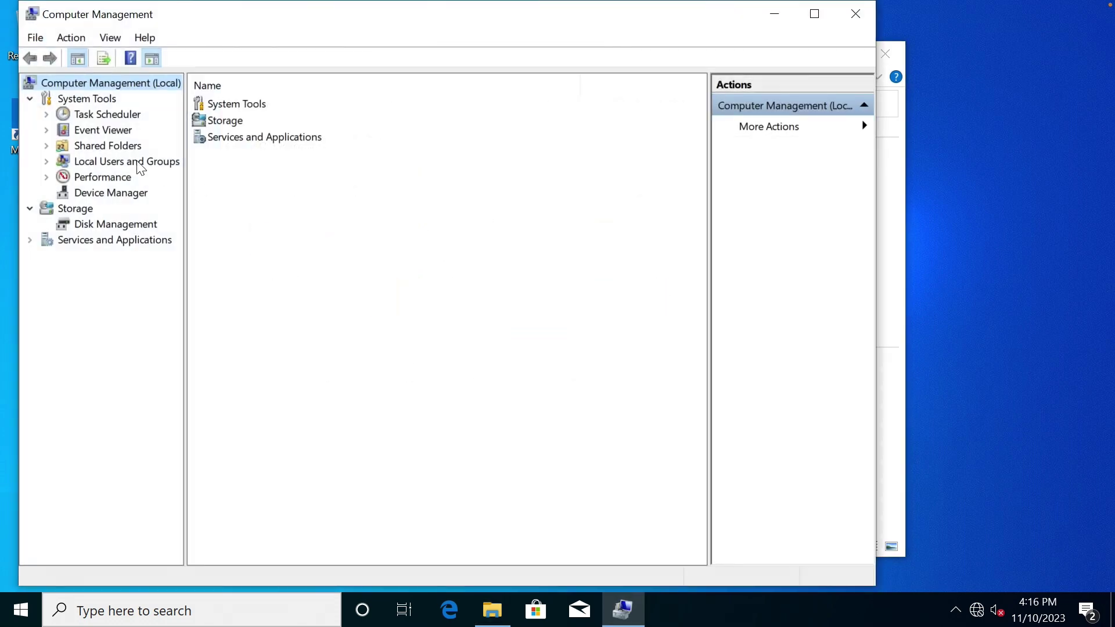
double_click(123, 164)
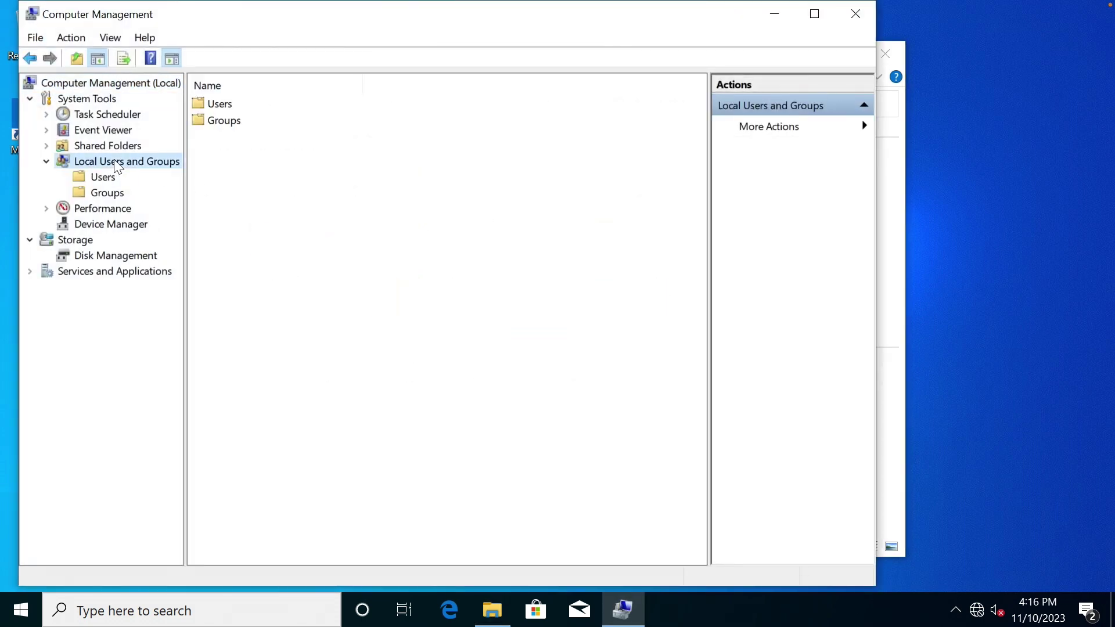
click(105, 177)
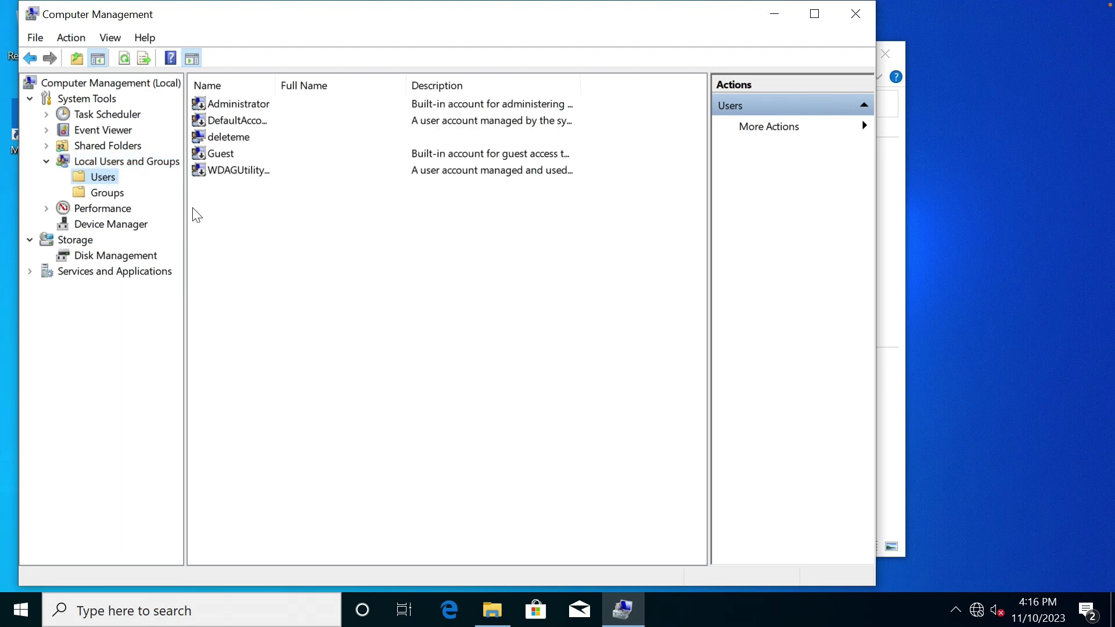
right_click(248, 225)
click(287, 237)
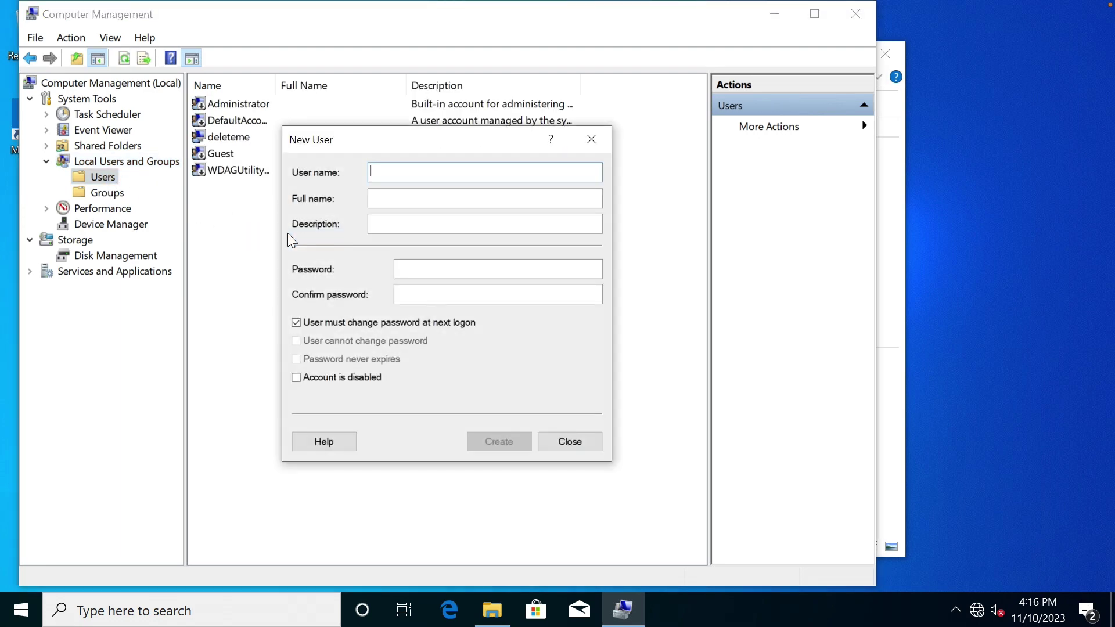
Enter user name gale and full name Gale, then place a Notepad window beside the form.
text(gale)
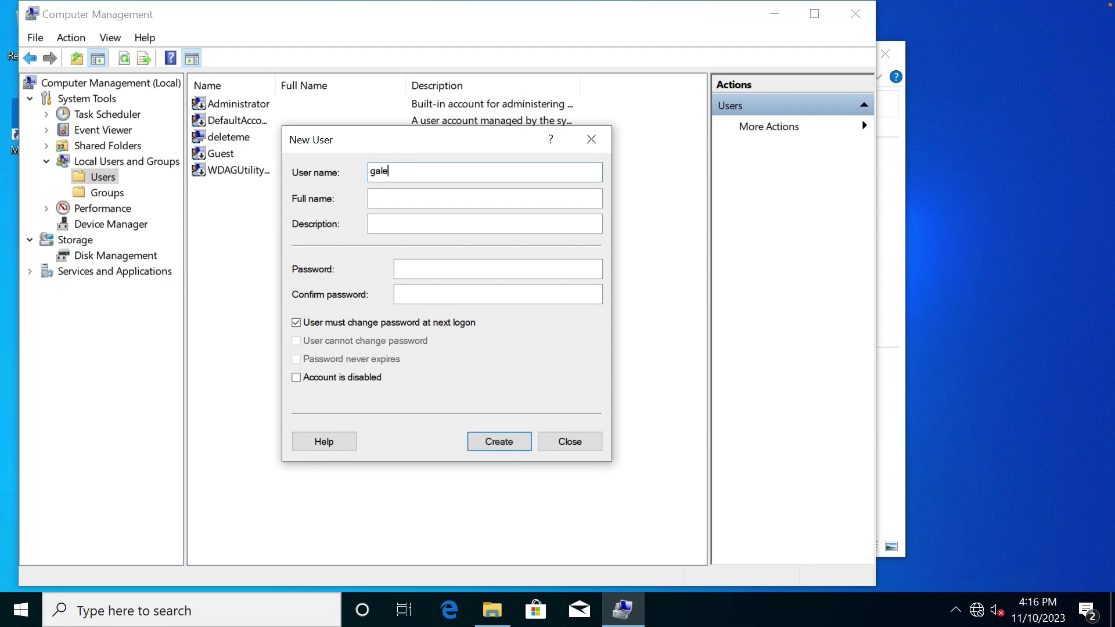
text(Gale)
click(416, 269)
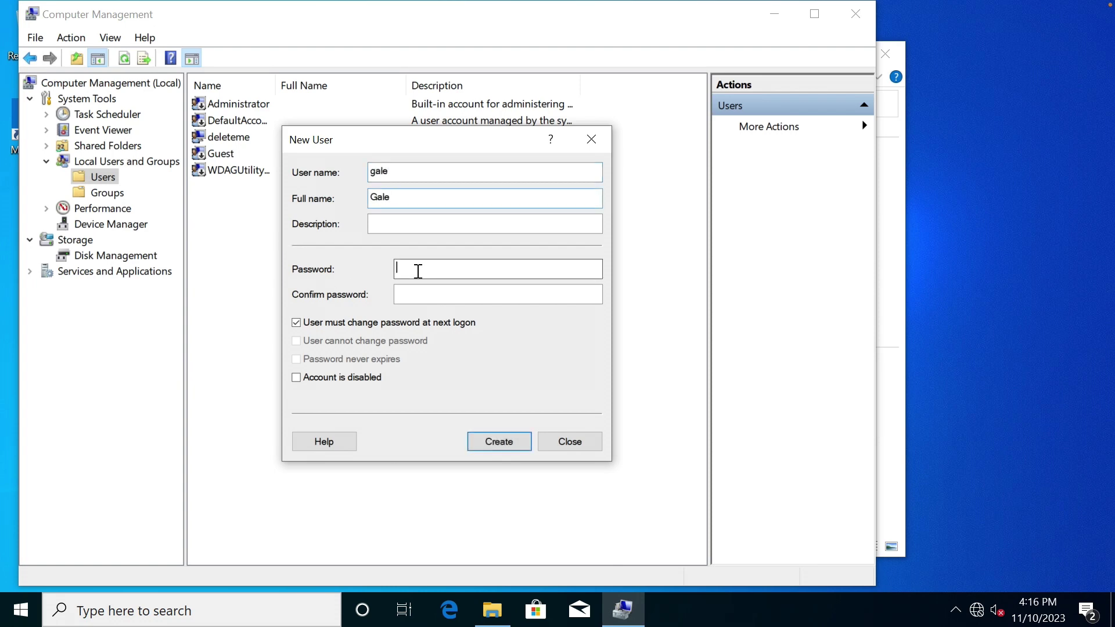
click(292, 604)
text(notepad)
key(Return)
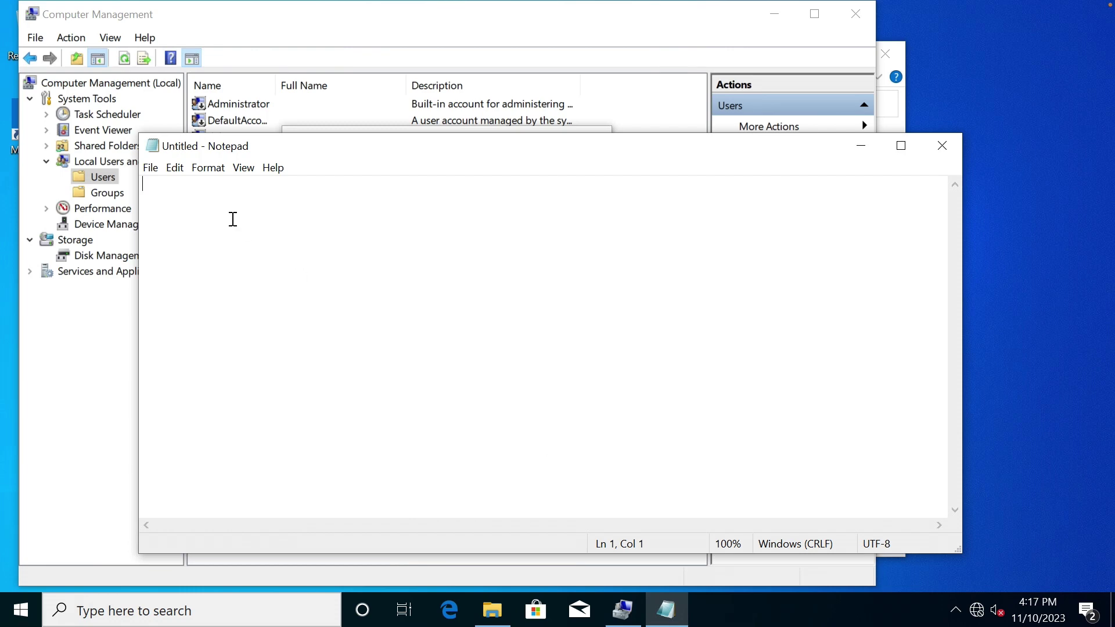
drag(137, 132, 439, 203)
drag(622, 225, 639, 174)
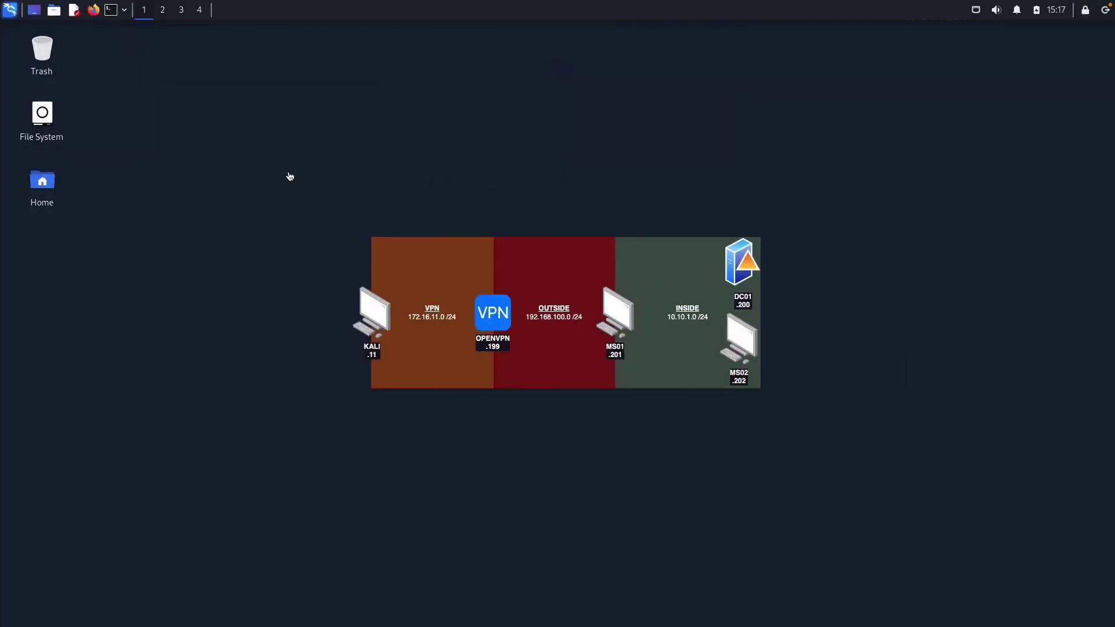
Open a Kali terminal's preferences and apply a Fira Code 13 pt font.
click(109, 10)
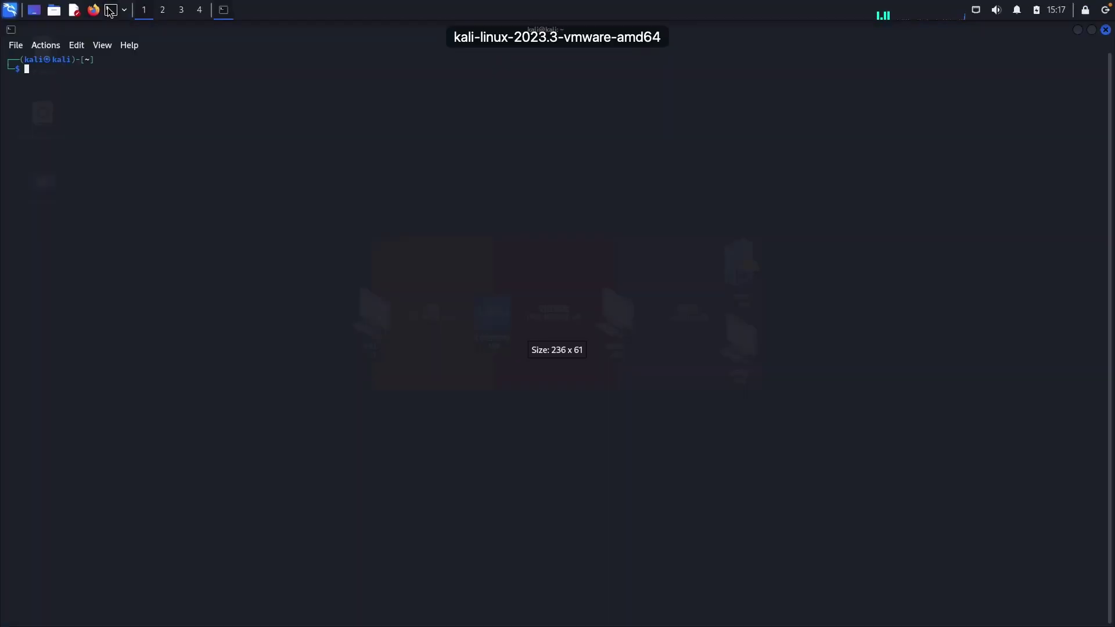
click(73, 46)
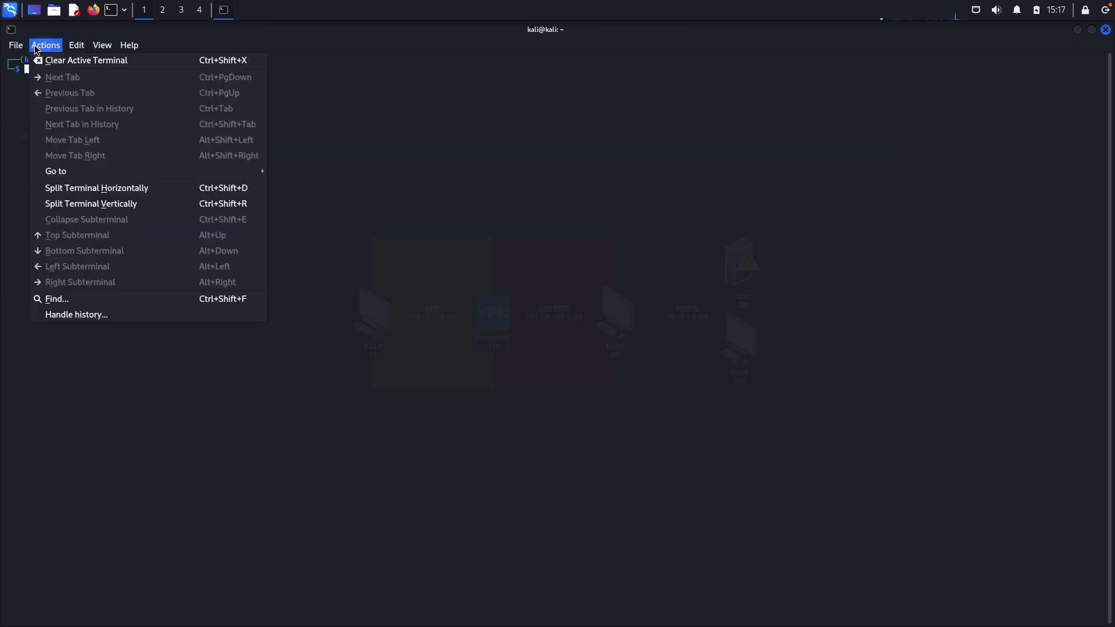
mouse_move(16, 44)
click(48, 125)
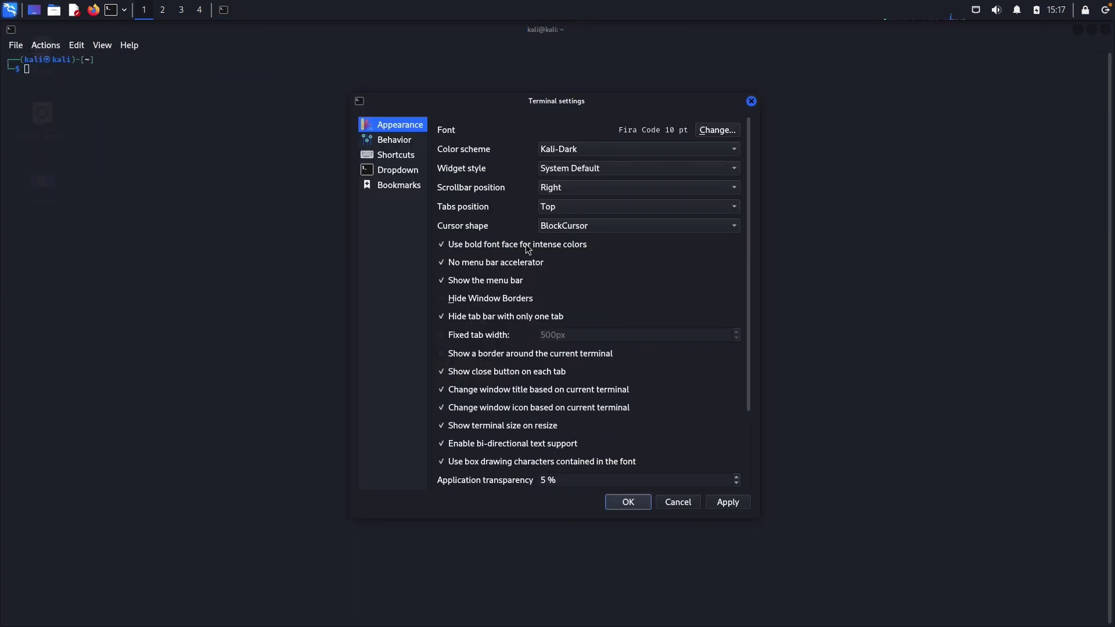
click(713, 132)
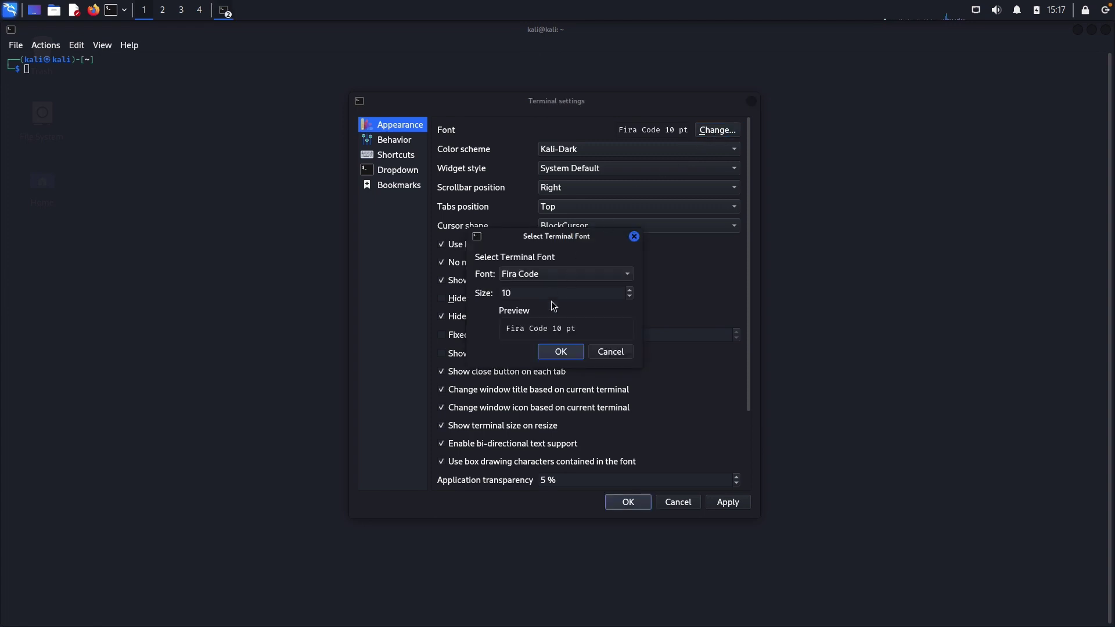
click(630, 291)
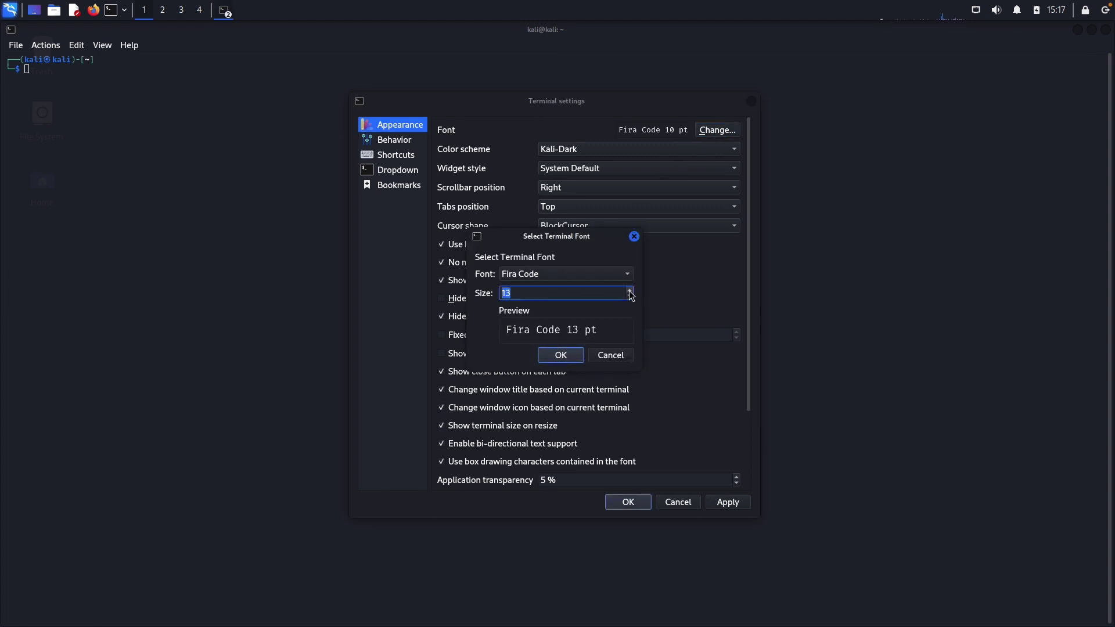
click(631, 290)
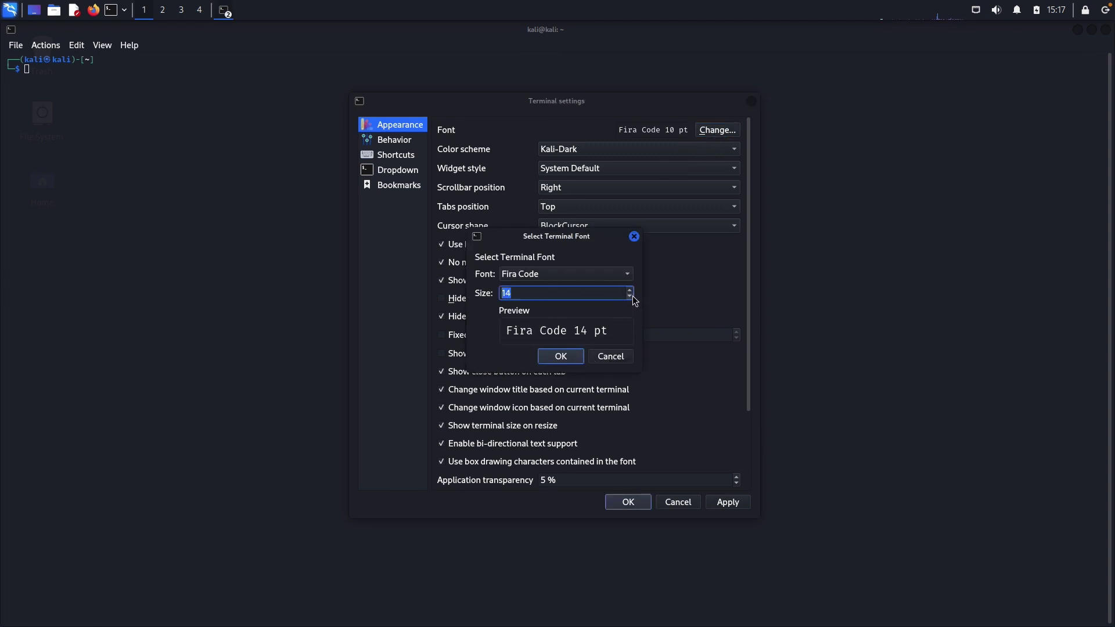
click(630, 297)
click(561, 356)
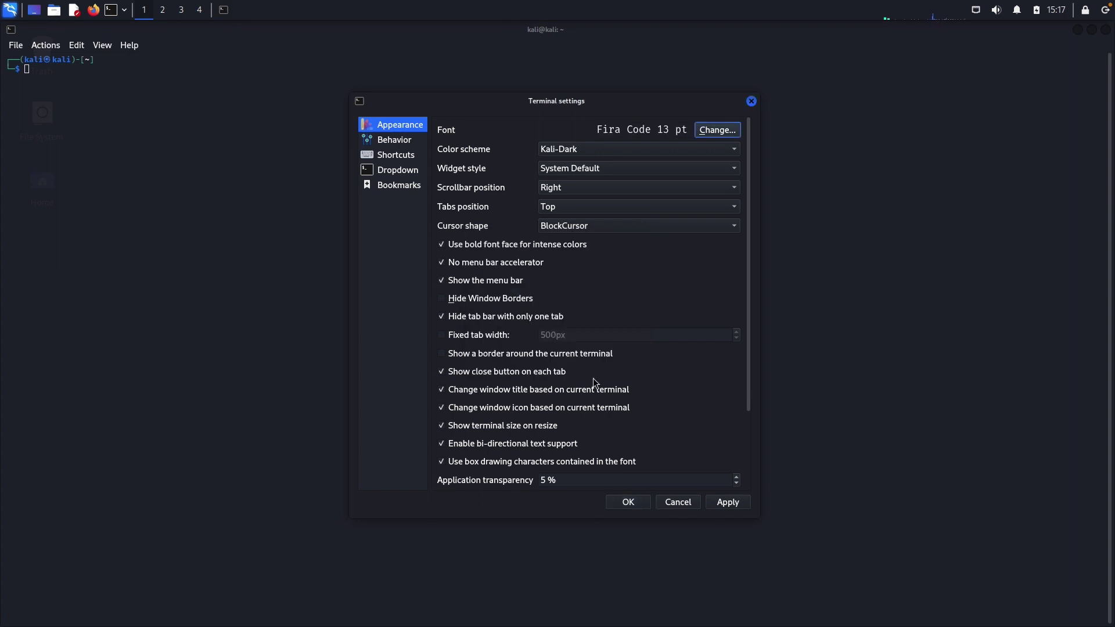
click(722, 503)
Raise the terminal font to Fira Code 14 pt, apply it, and close the settings.
click(707, 131)
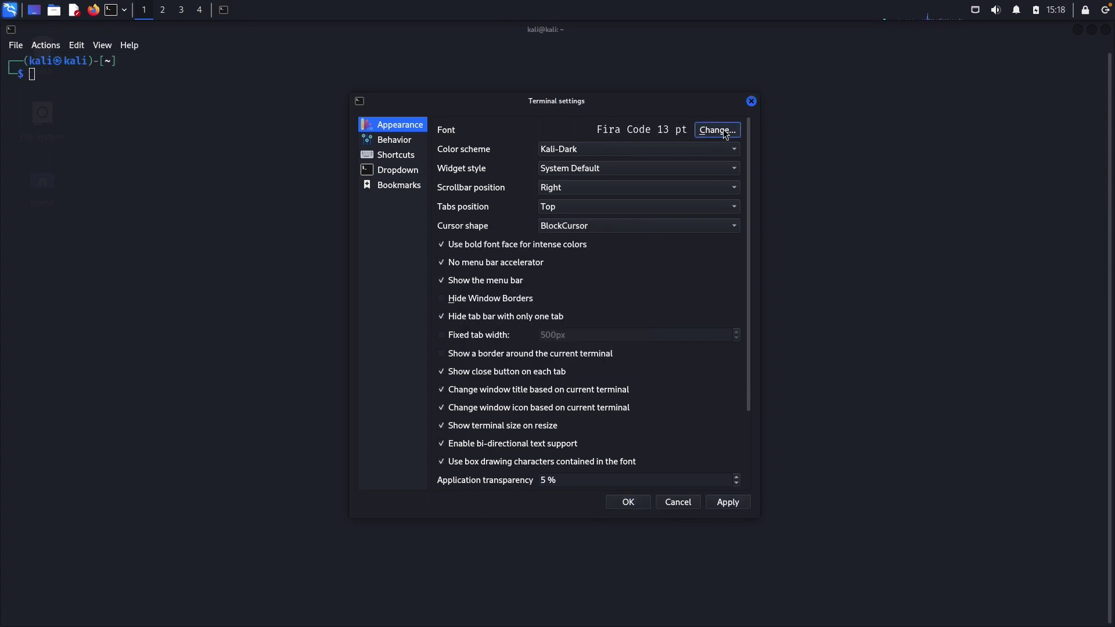
click(631, 290)
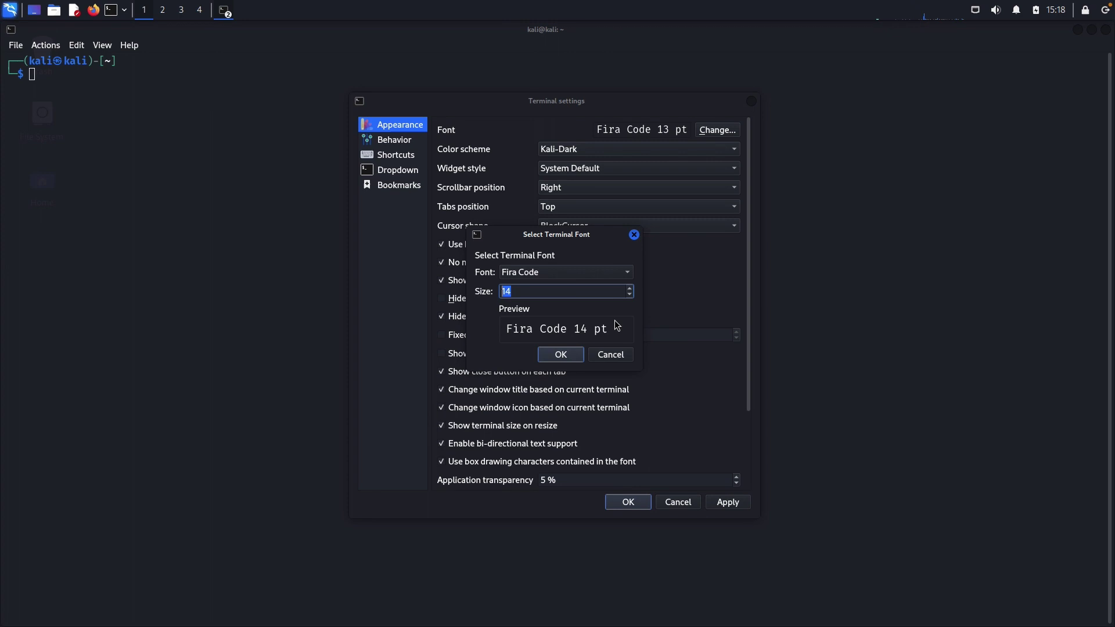
click(561, 353)
click(723, 502)
click(662, 502)
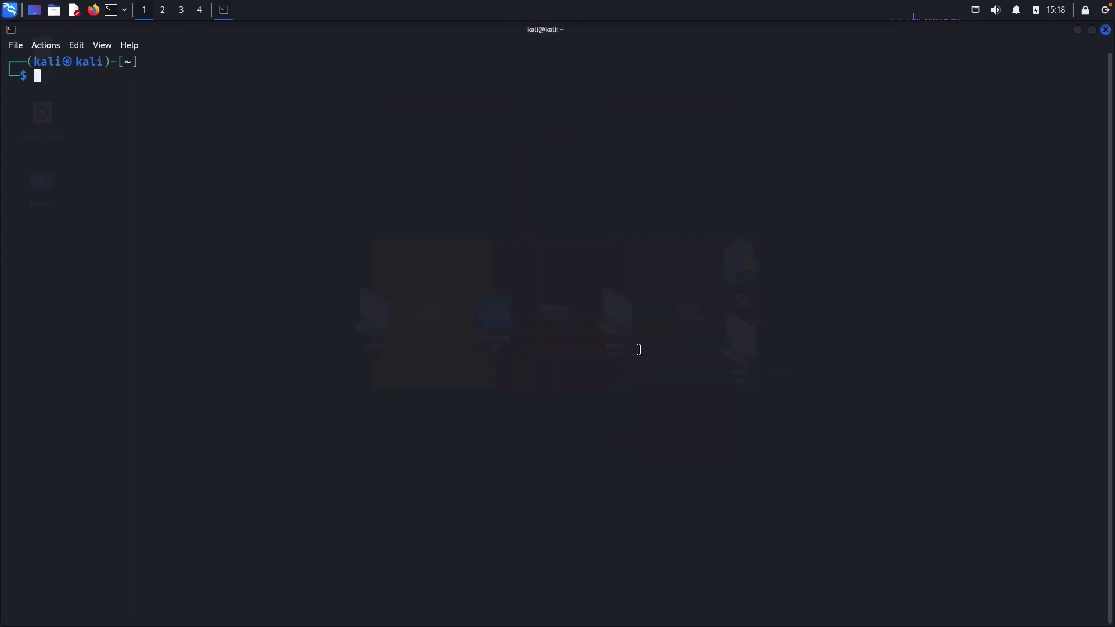
Type grep -i -n sky /usr/share/wordlists/rockyou.txt at the prompt, Tab-completing the path, without running it.
text(grep )
text(sky)
key(BackSpace)
key(BackSpace)
key(BackSpace)
text(-r)
key(BackSpace)
text(i -n)
text(sky /usr/share/word)
key(Tab)
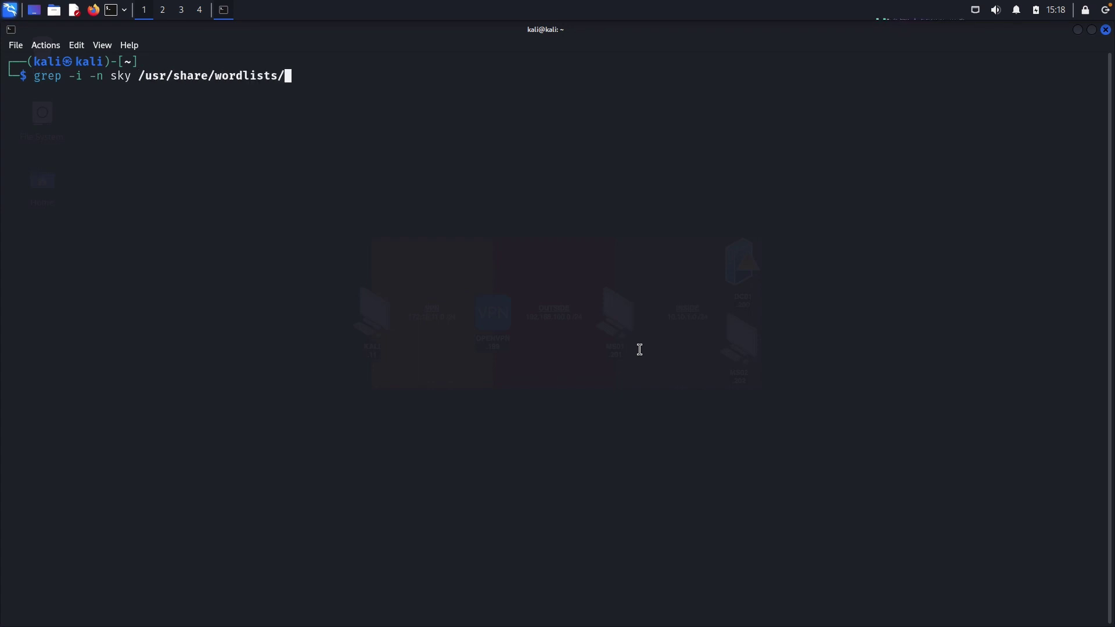
text(rock)
key(Tab)
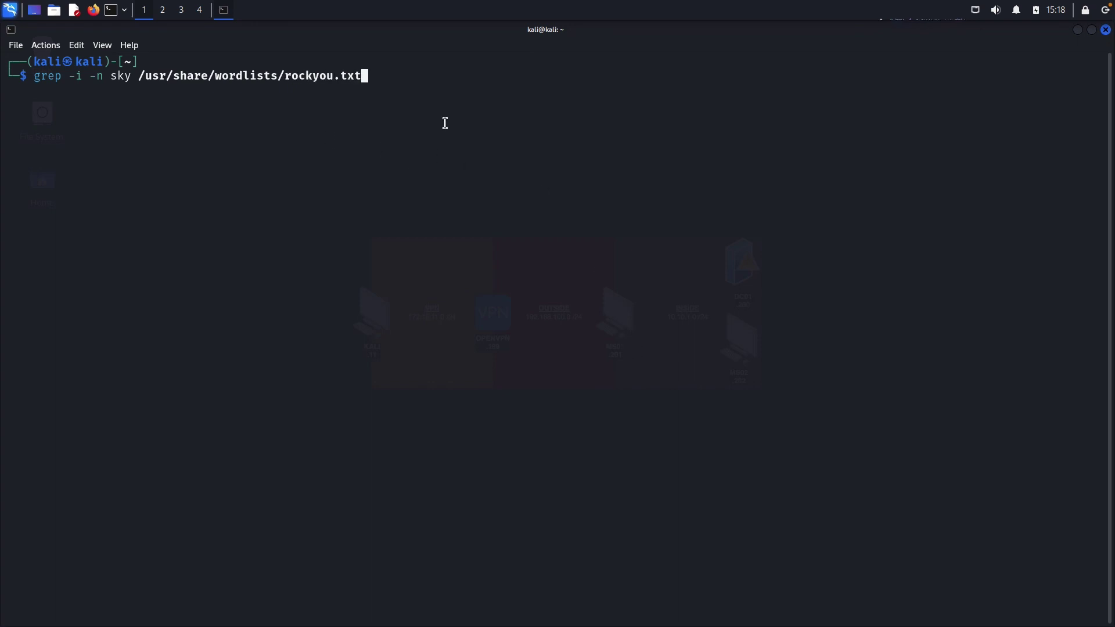
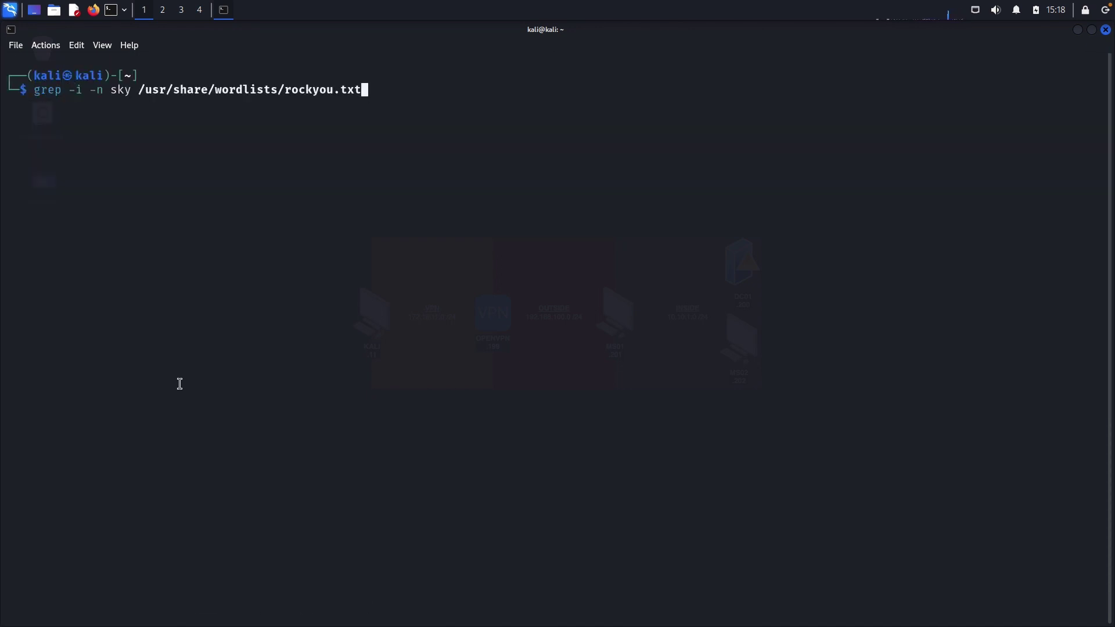
Pipe the grep for 'sky' in rockyou.txt through head -20 to list only the first 20 matches.
text(| head -20)
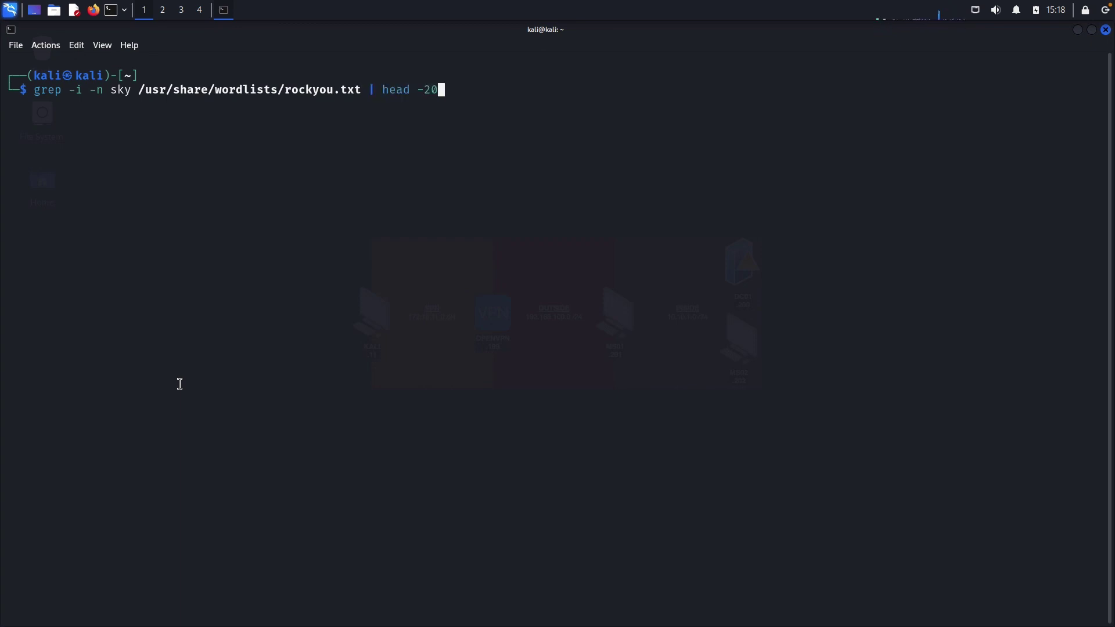
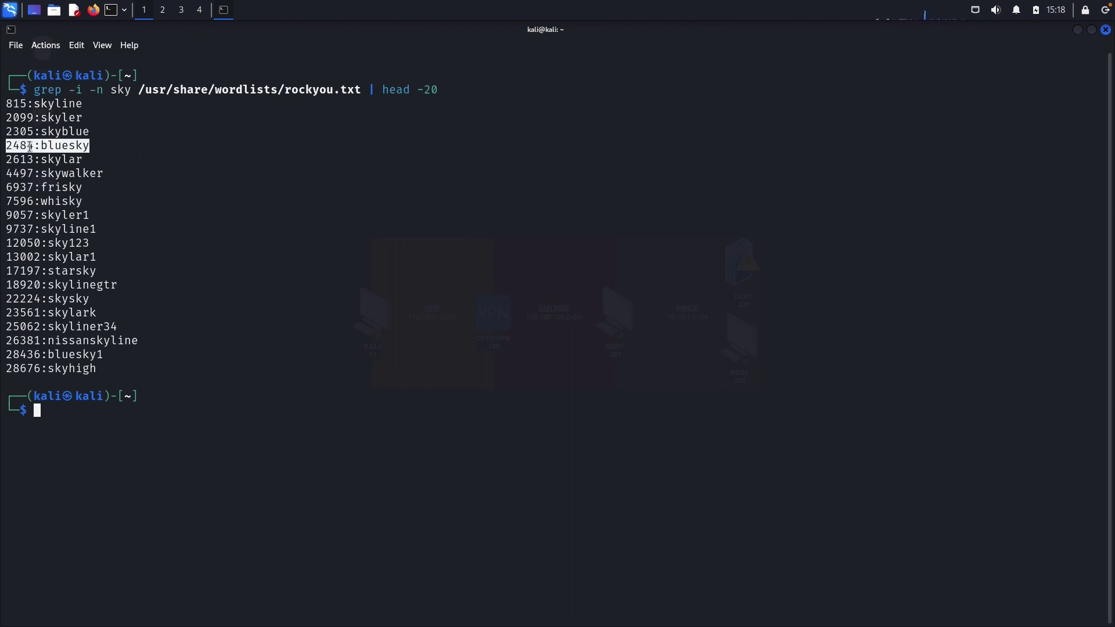
click(114, 147)
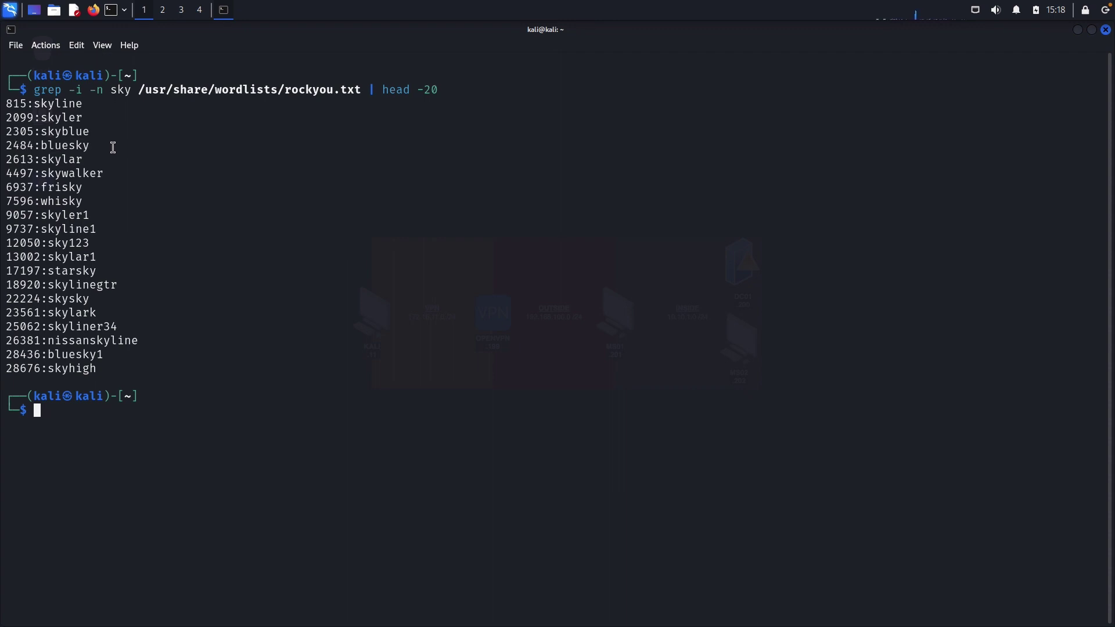
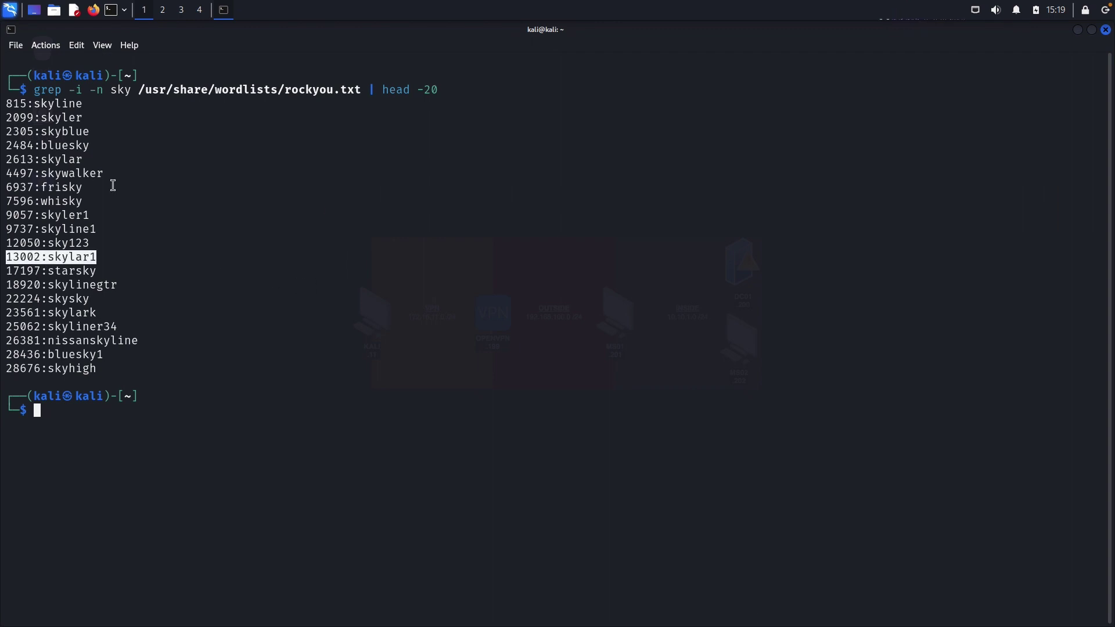
double_click(71, 146)
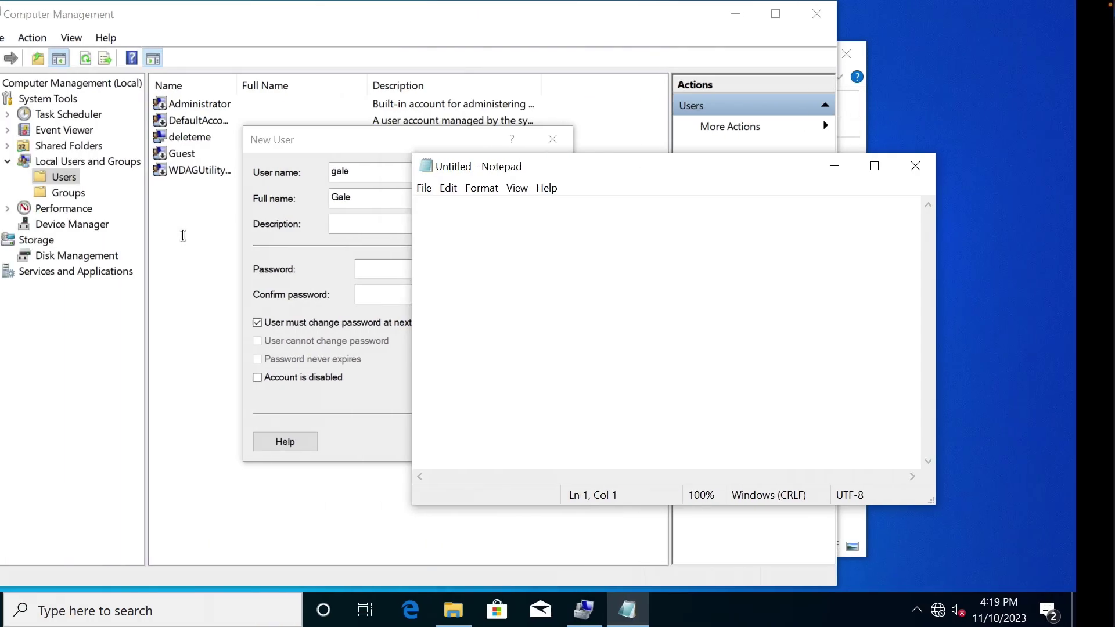
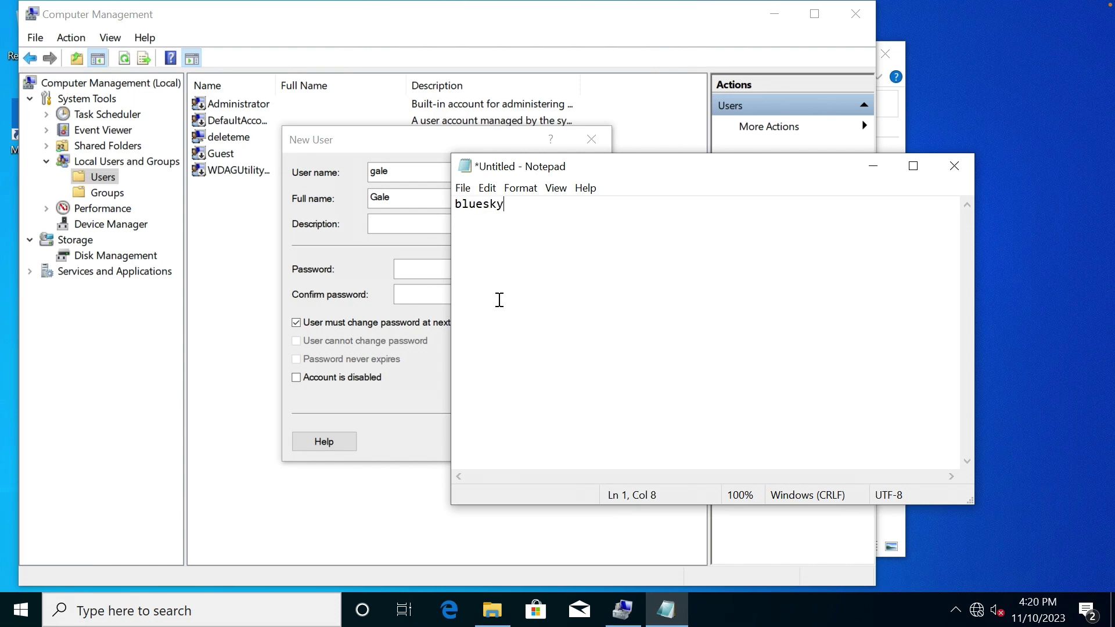
key(ctrl+a)
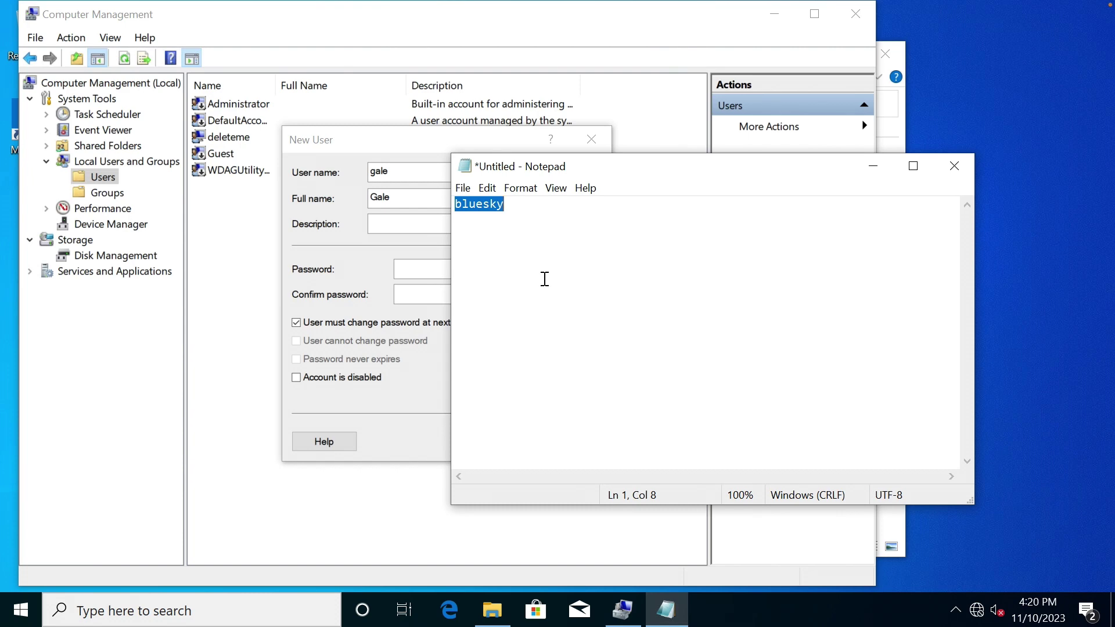
click(405, 265)
key(ctrl+v)
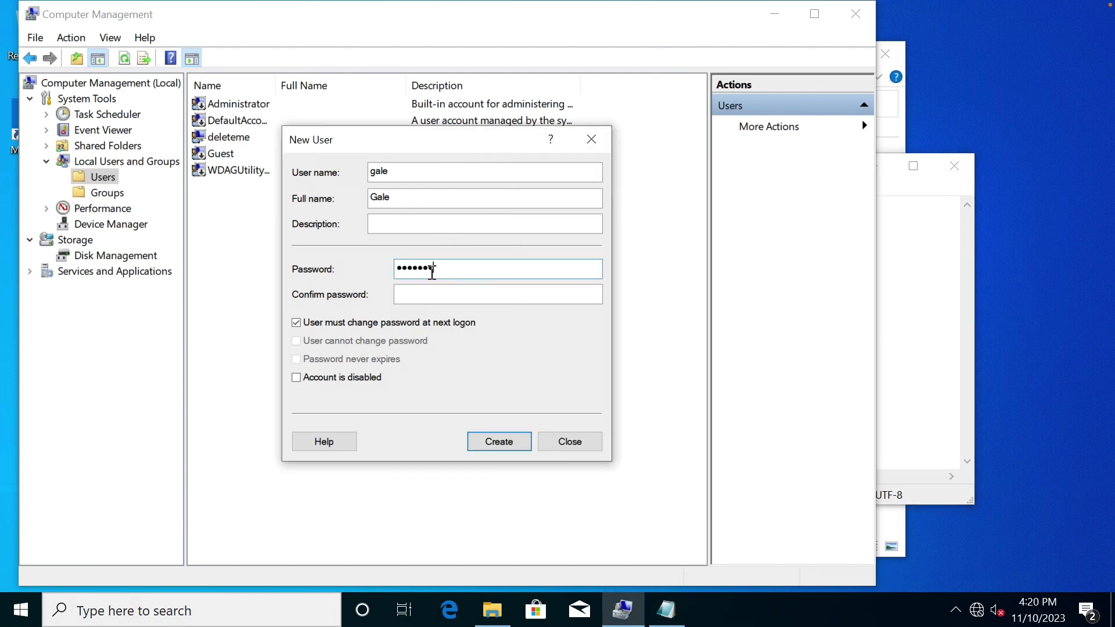
click(443, 294)
key(ctrl+v)
click(418, 323)
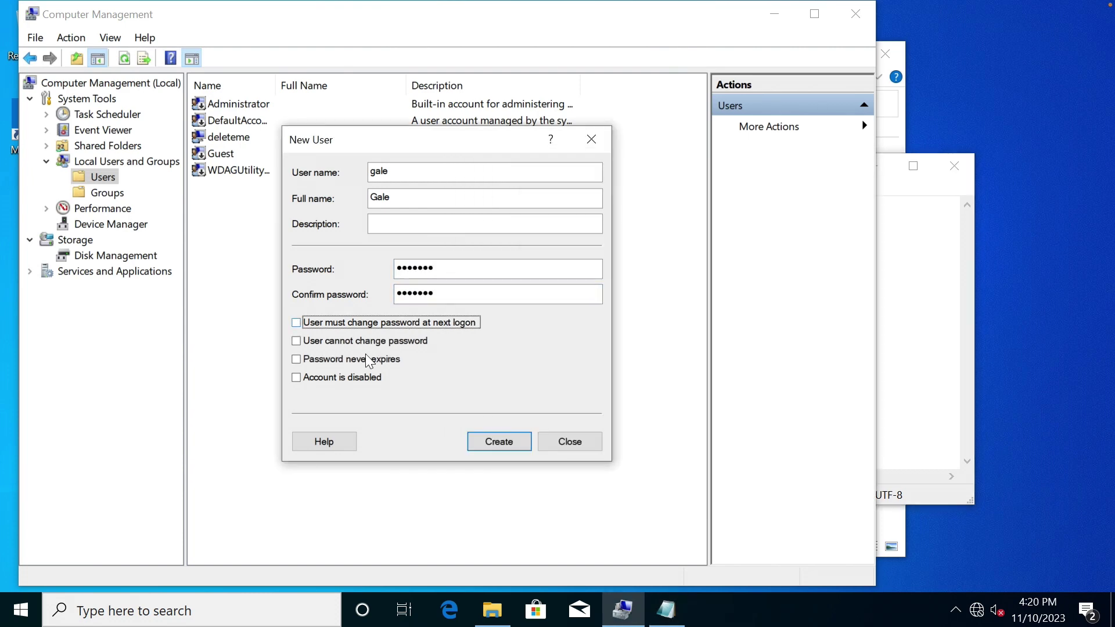
click(364, 359)
click(509, 440)
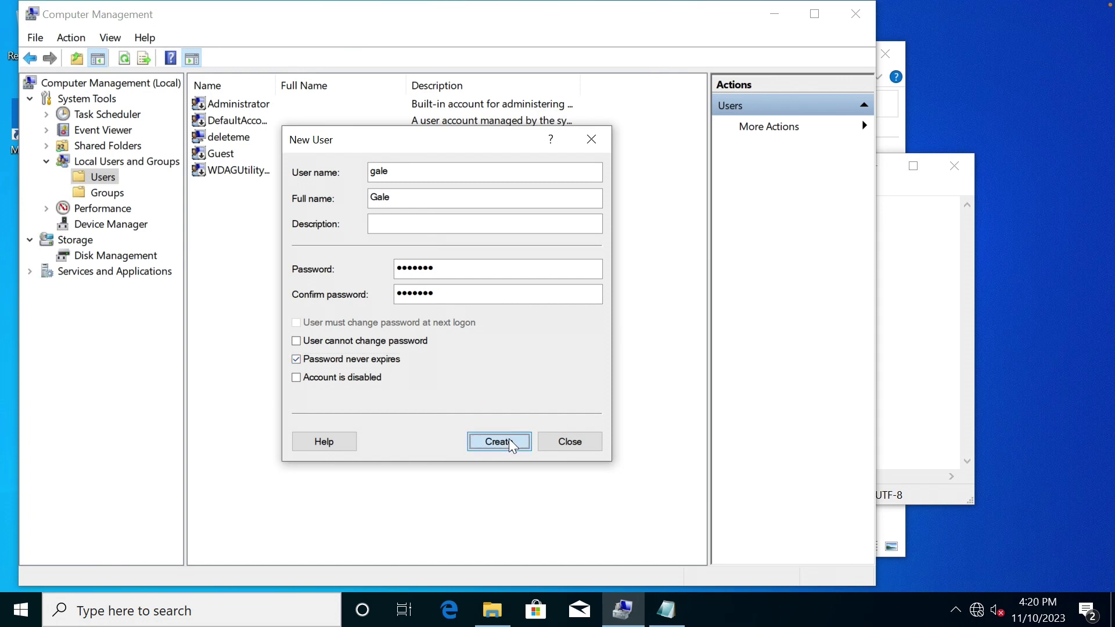
Open gale's properties and add the Administrators group on the Member Of tab.
click(578, 445)
double_click(243, 154)
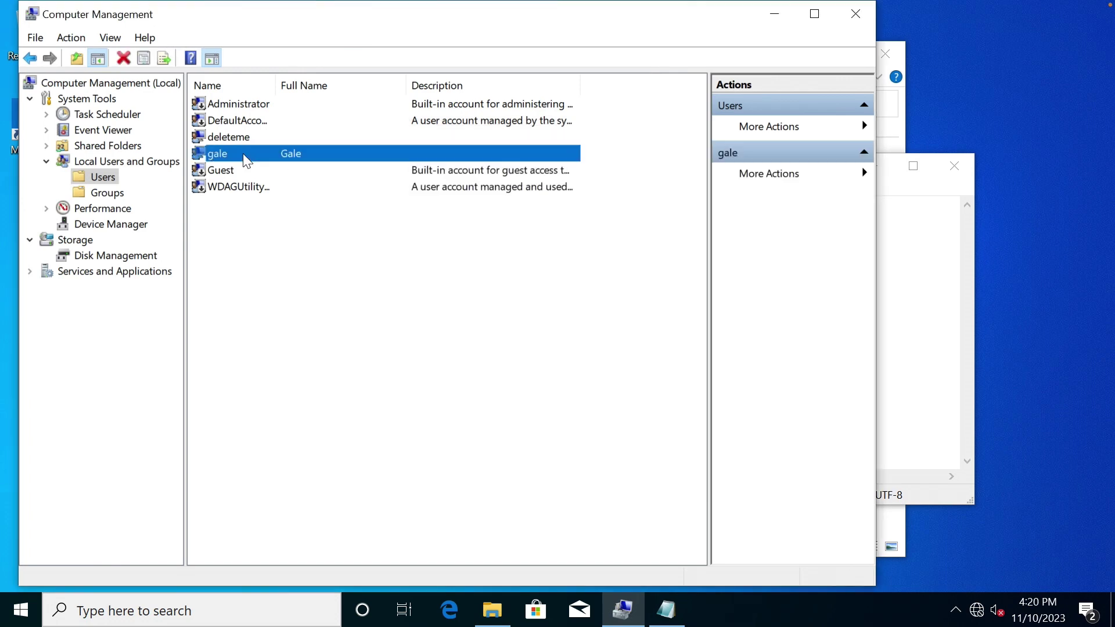
click(326, 142)
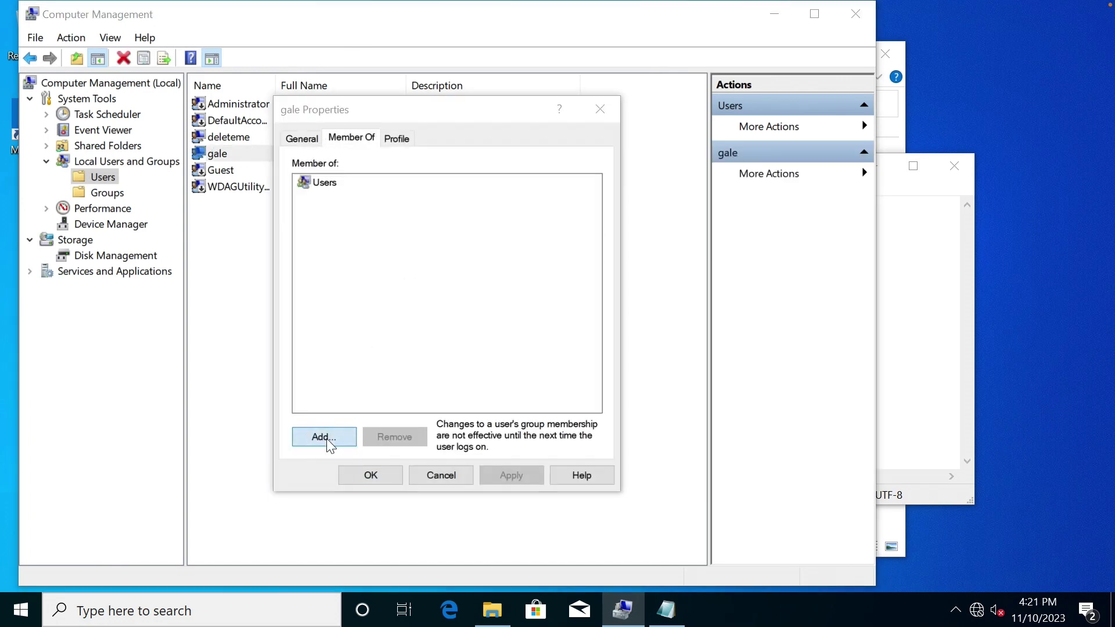
click(325, 438)
text(administrators)
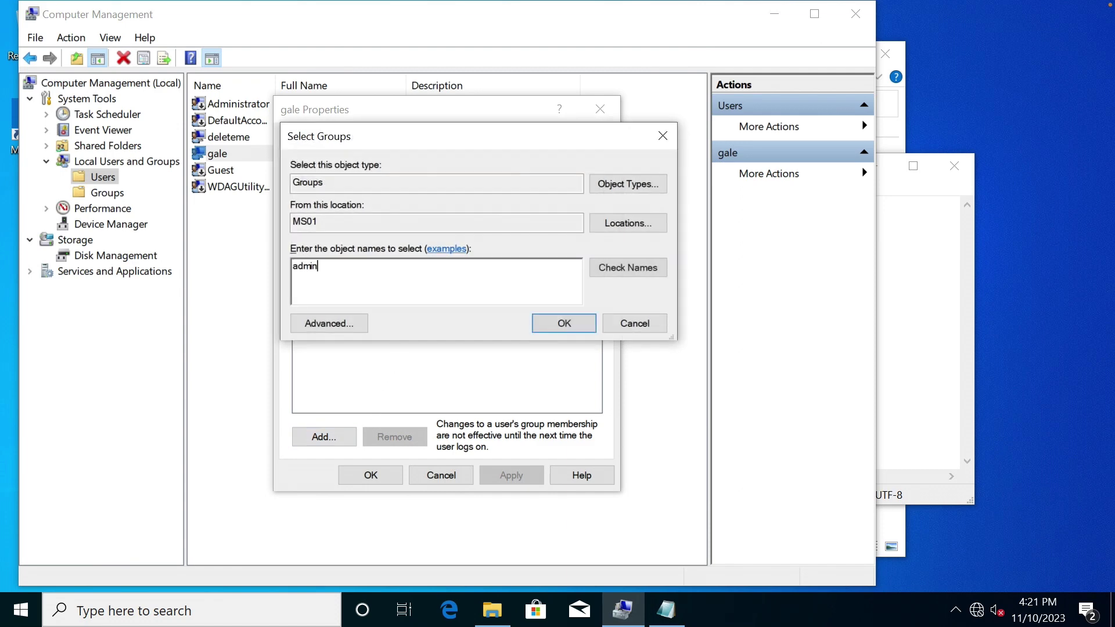
click(636, 271)
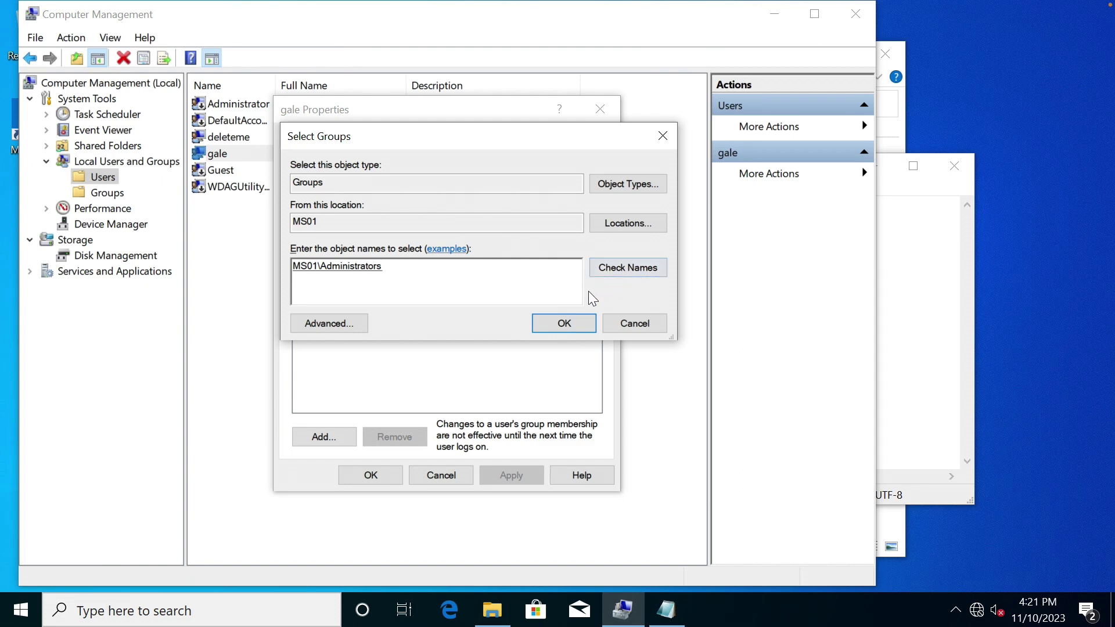
click(576, 318)
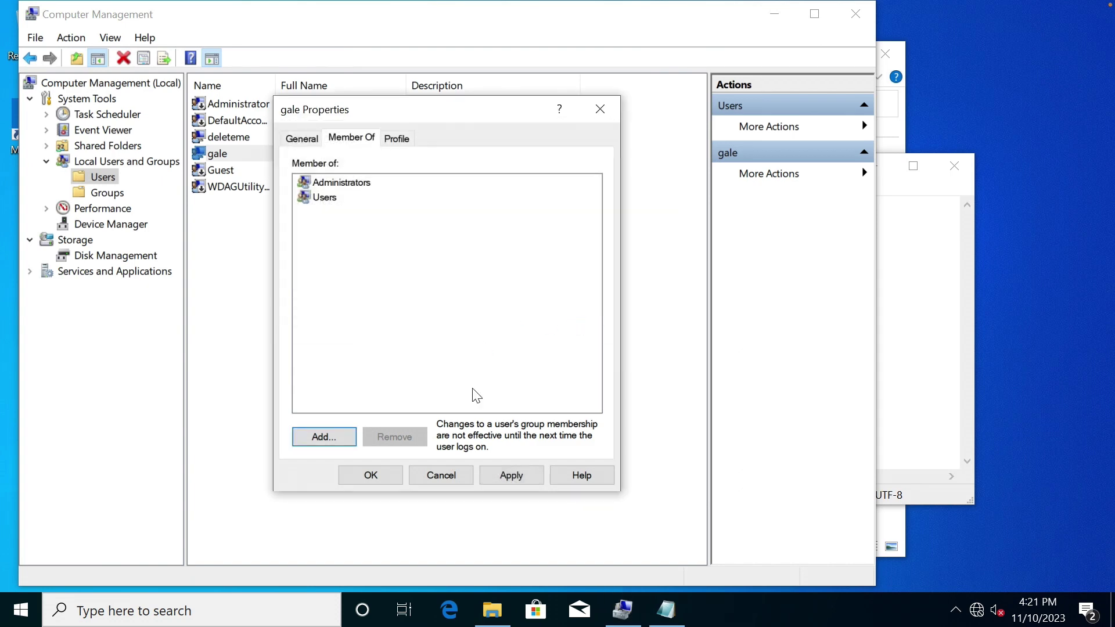
Apply the new membership, then close gale's properties and Computer Management.
click(516, 479)
click(389, 474)
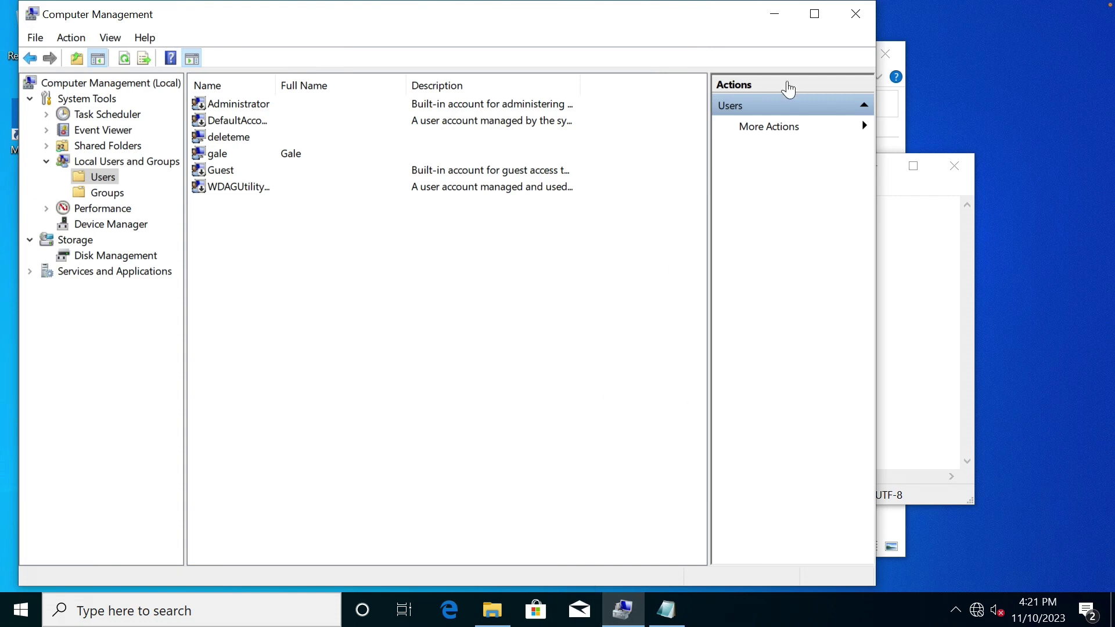
click(862, 20)
Erase the noted password text from Notepad.
click(702, 369)
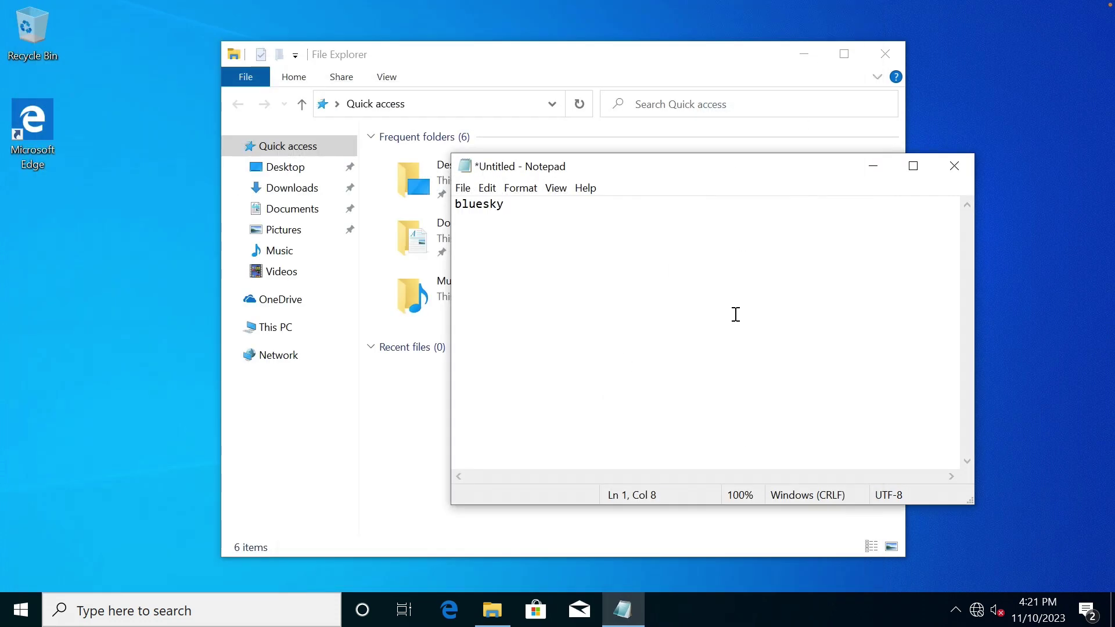
key(ctrl+a)
key(Delete)
Maximize Notepad, then type the password again and delete it.
double_click(636, 167)
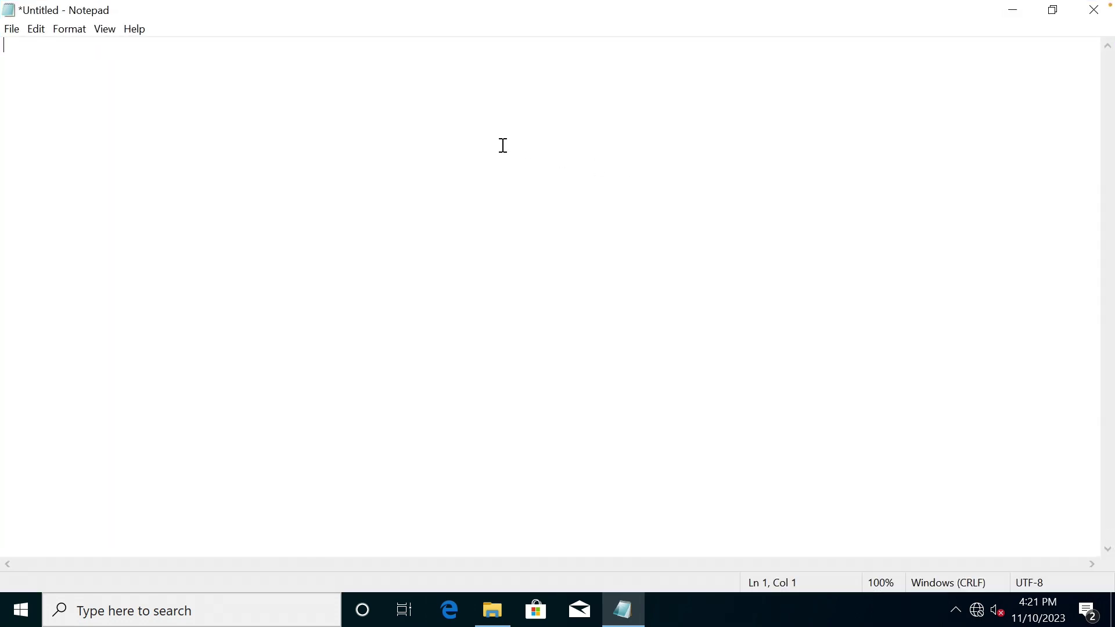
key(ctrl+a)
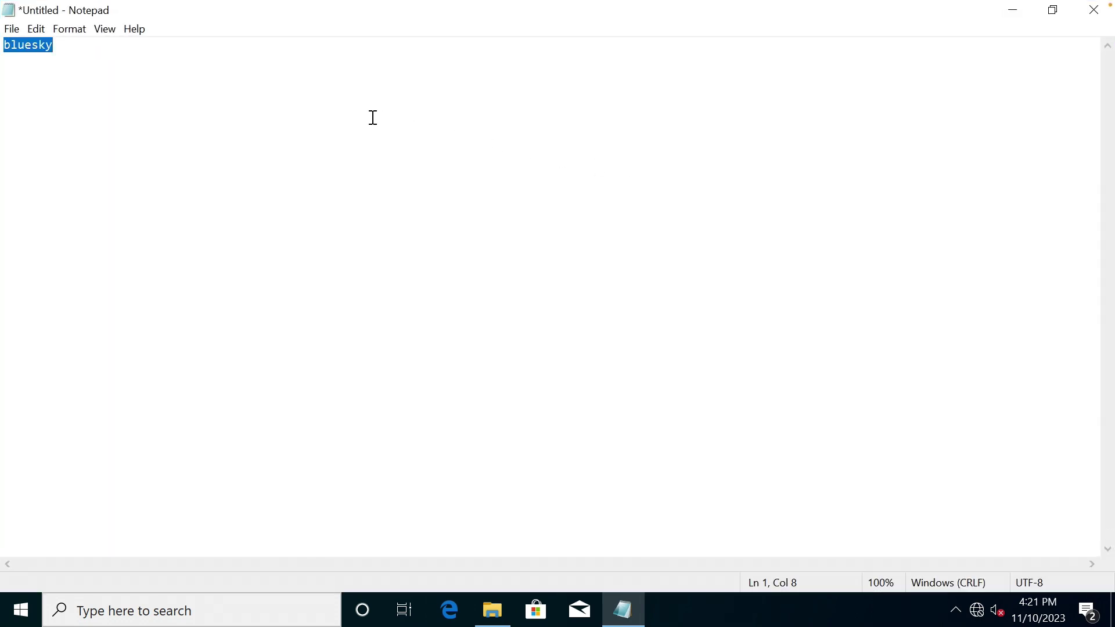
key(BackSpace)
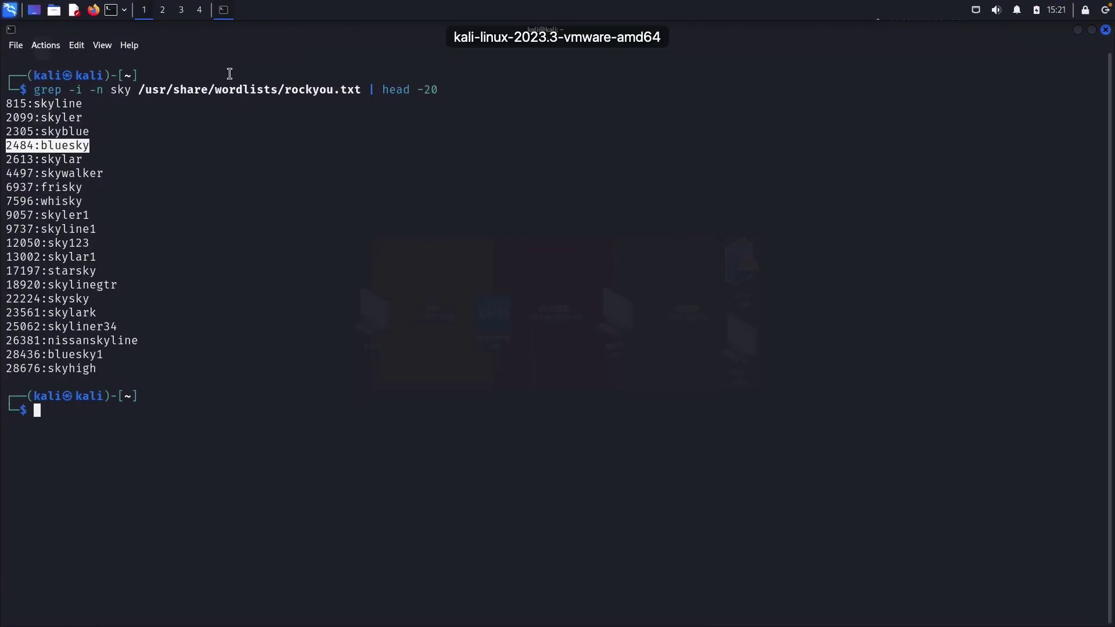
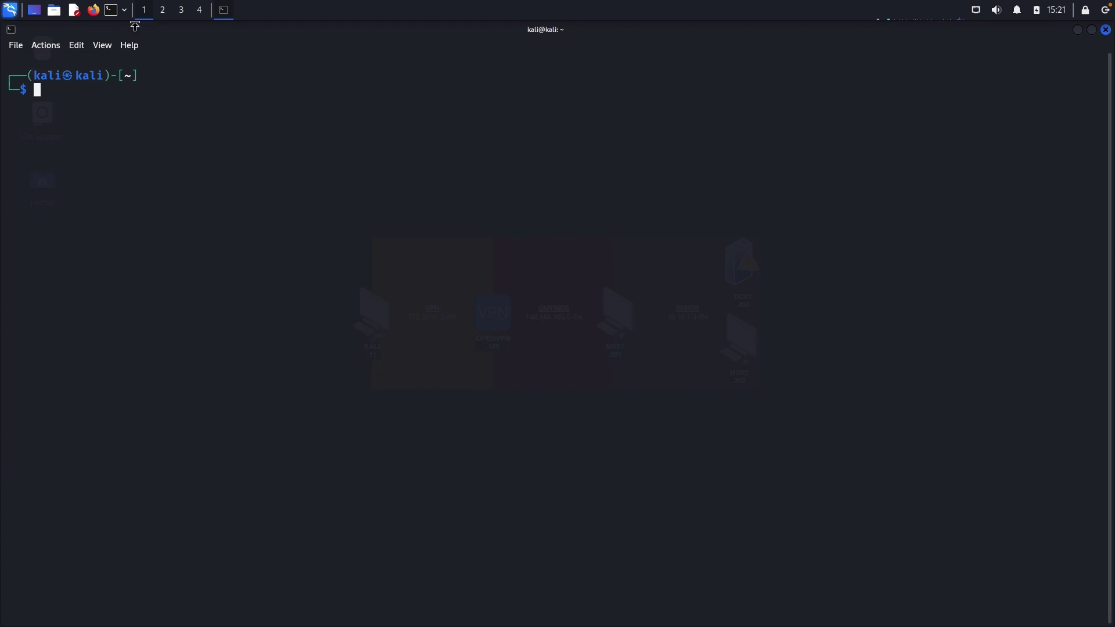
Launch Mousepad from the Kali taskbar to get a blank Untitled 1 document.
click(74, 11)
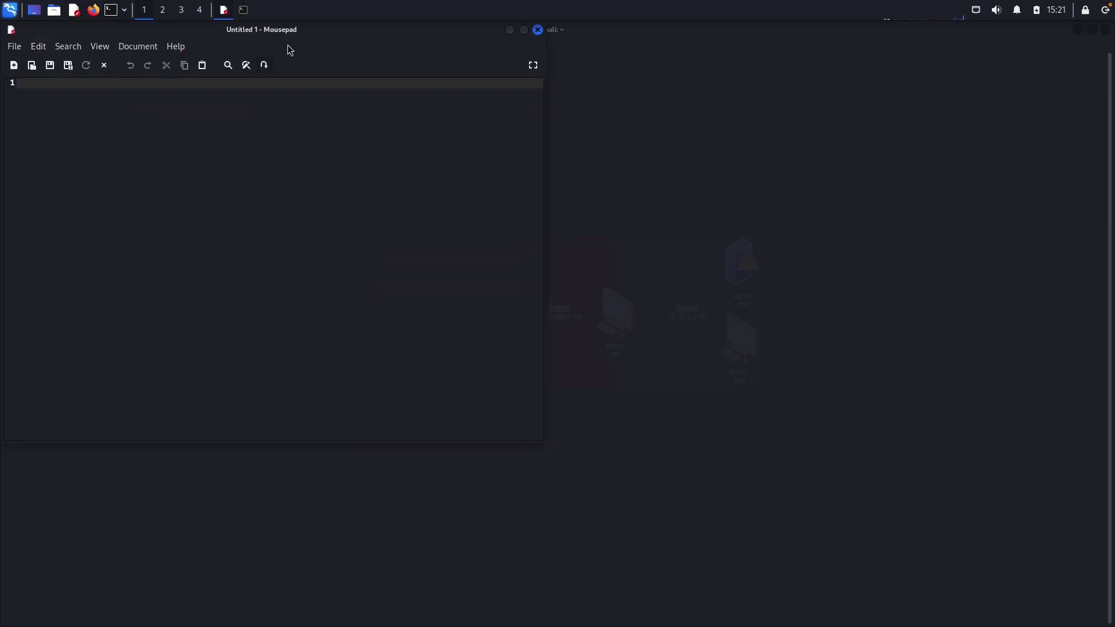
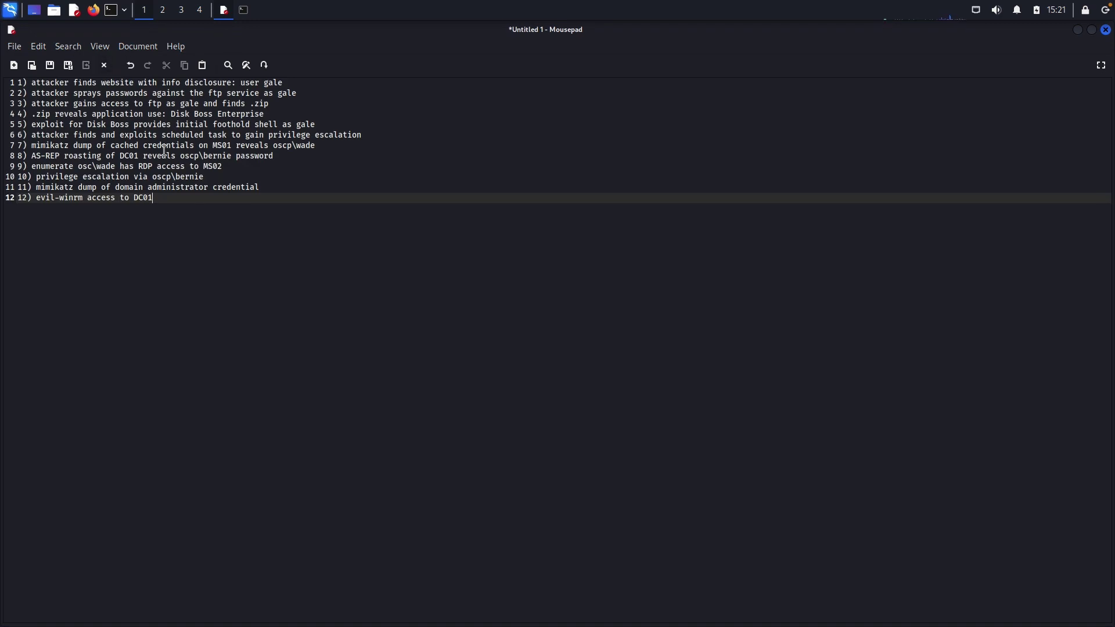
Zoom in on the 12-step attack-chain note so its text displays larger.
key(ctrl+plus)
key(ctrl+plus)
key(ctrl+plus)
key(ctrl+plus)
key(ctrl+plus)
key(ctrl+plus)
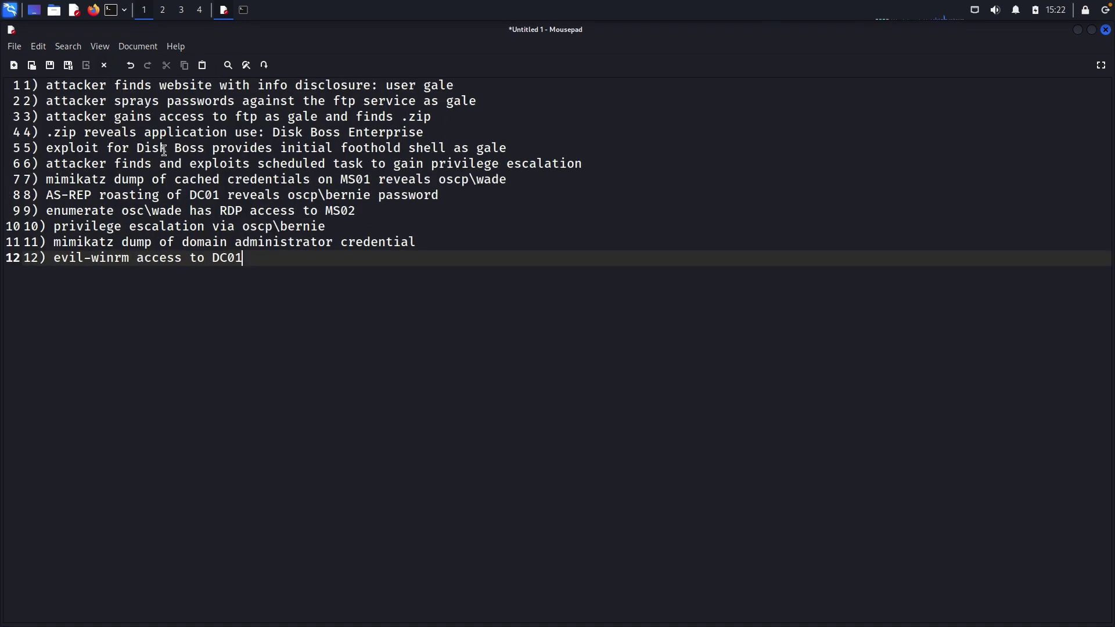
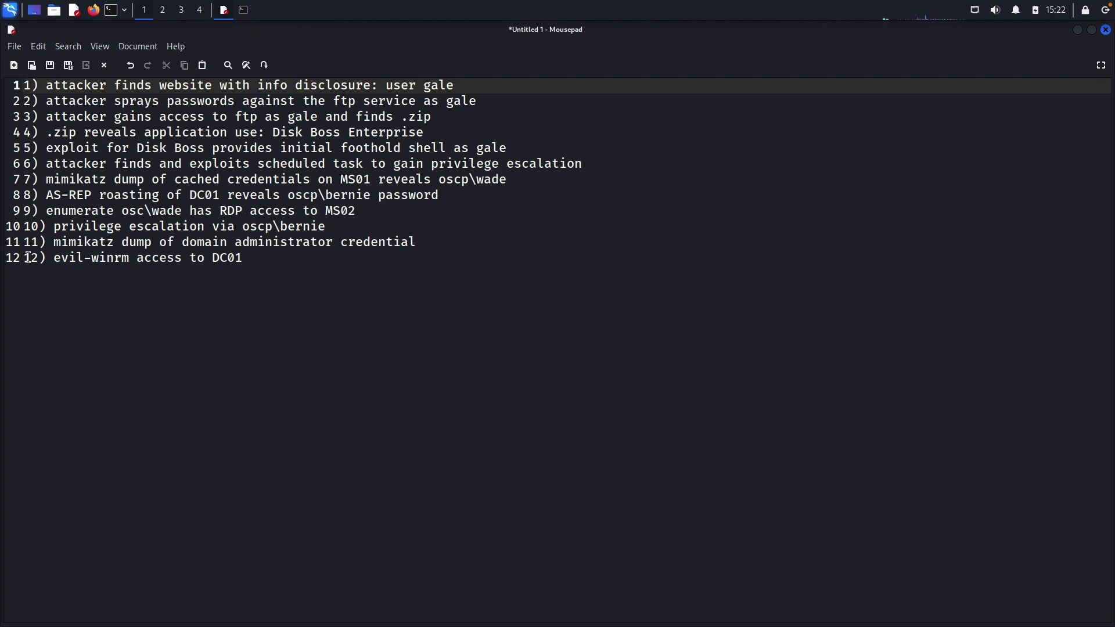
click(31, 227)
click(27, 86)
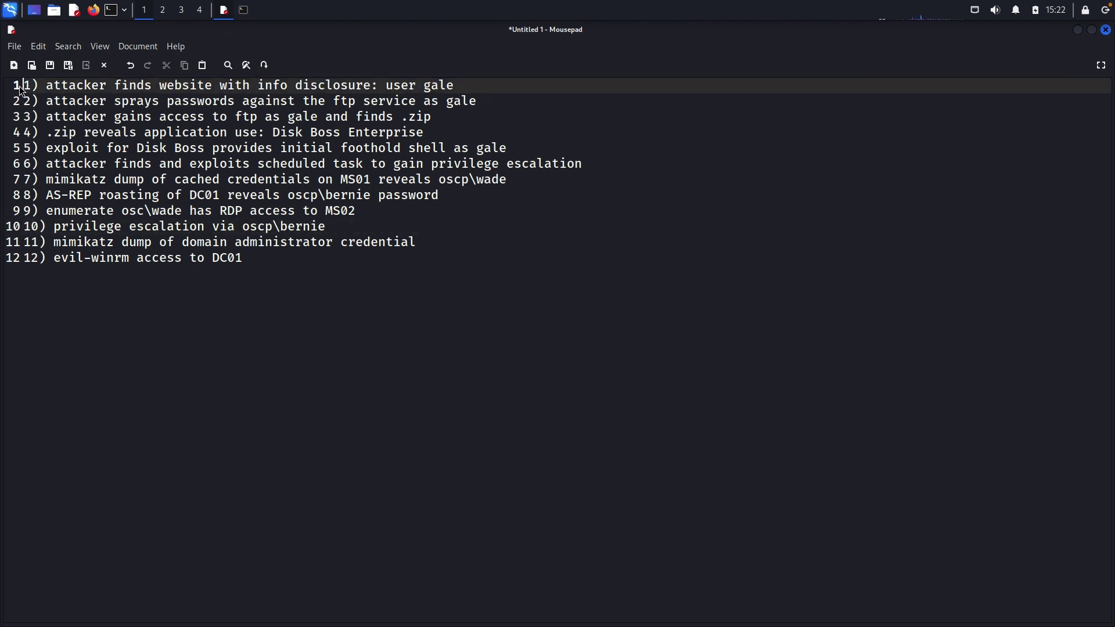
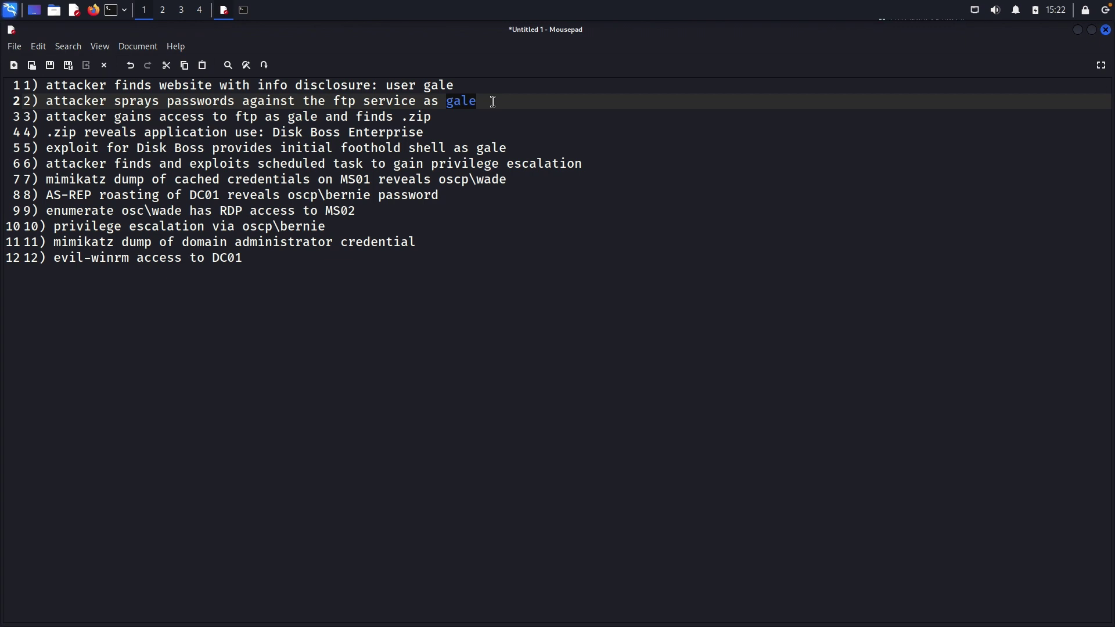
click(475, 102)
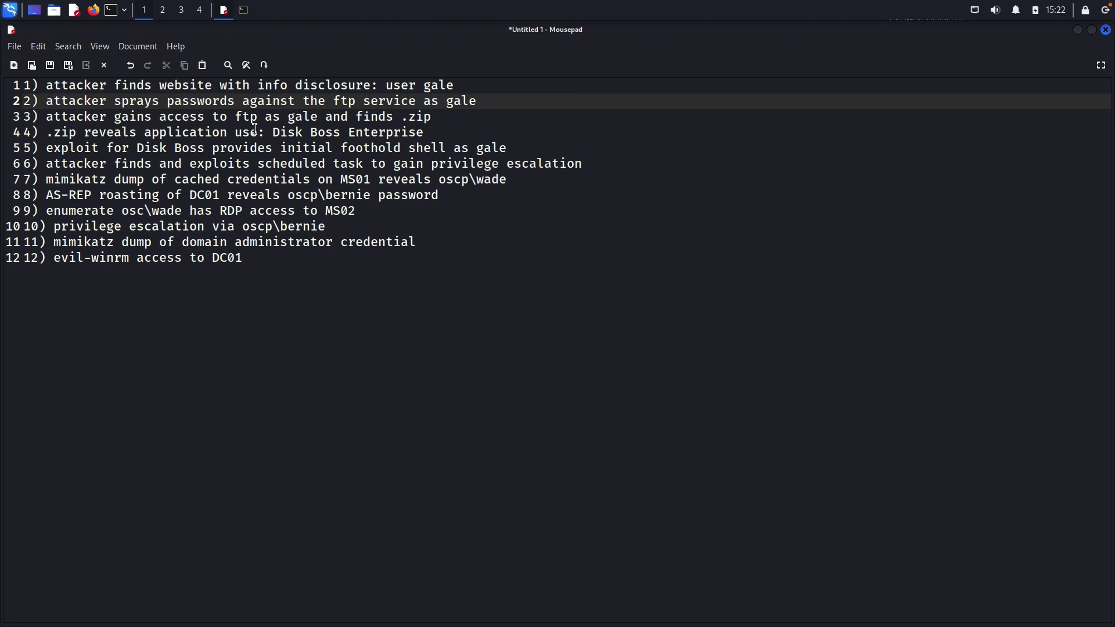
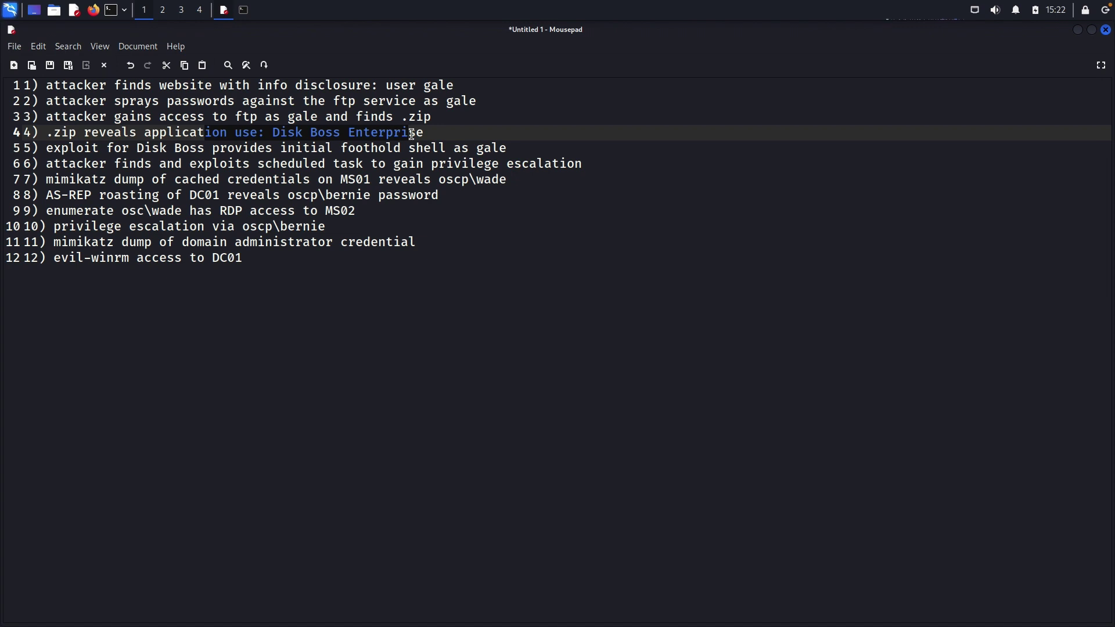
Select the application name "Disk Boss Enterprise" on line 4 of the attack-chain note.
click(411, 135)
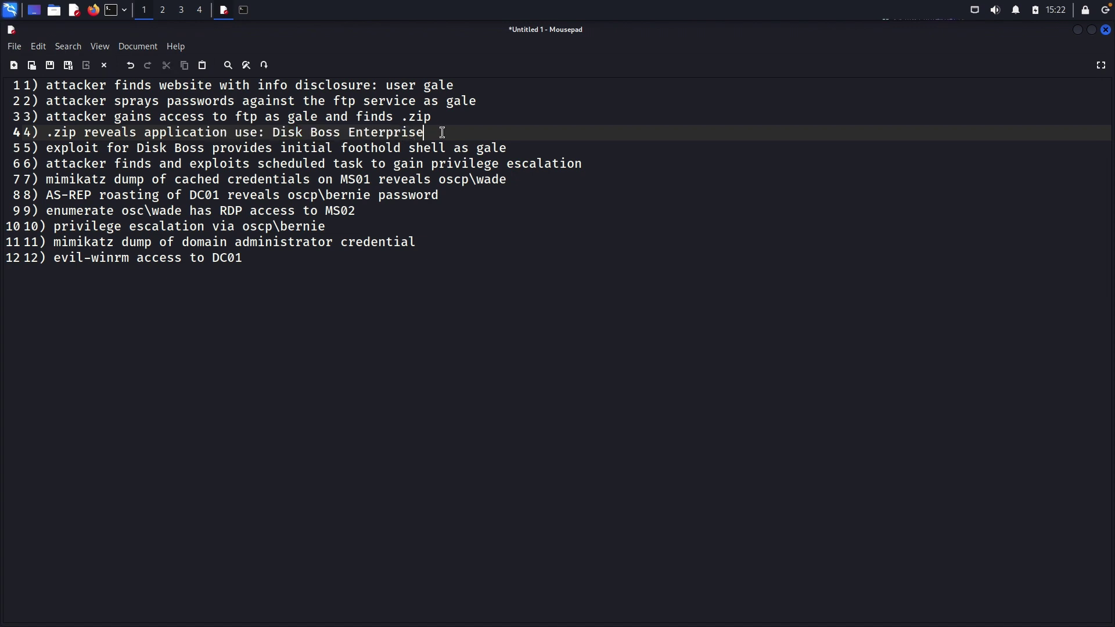
drag(441, 134, 262, 131)
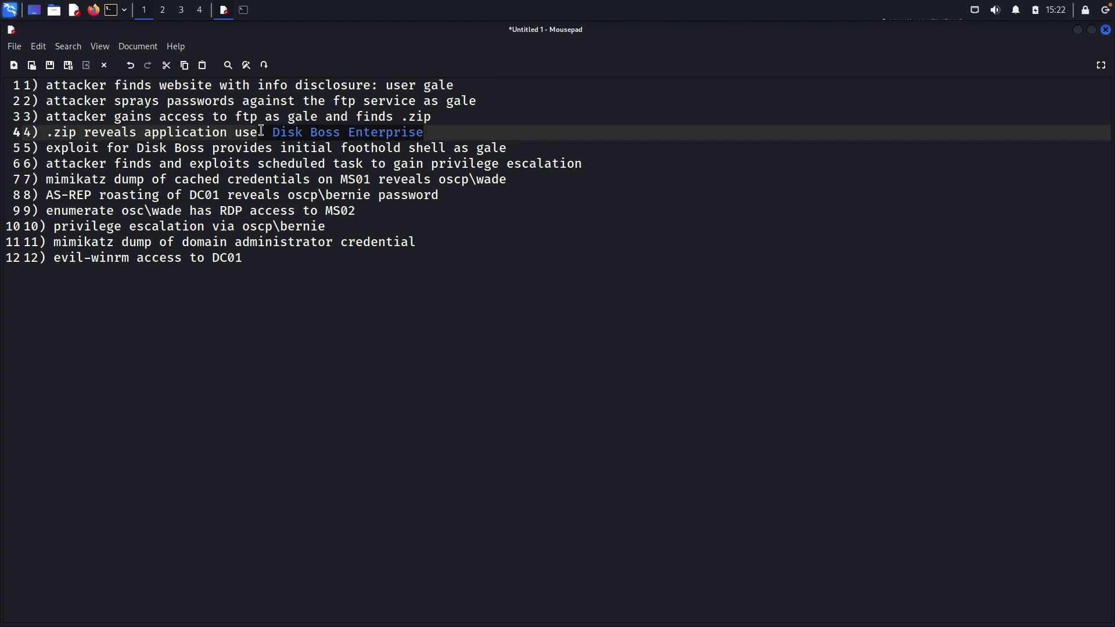
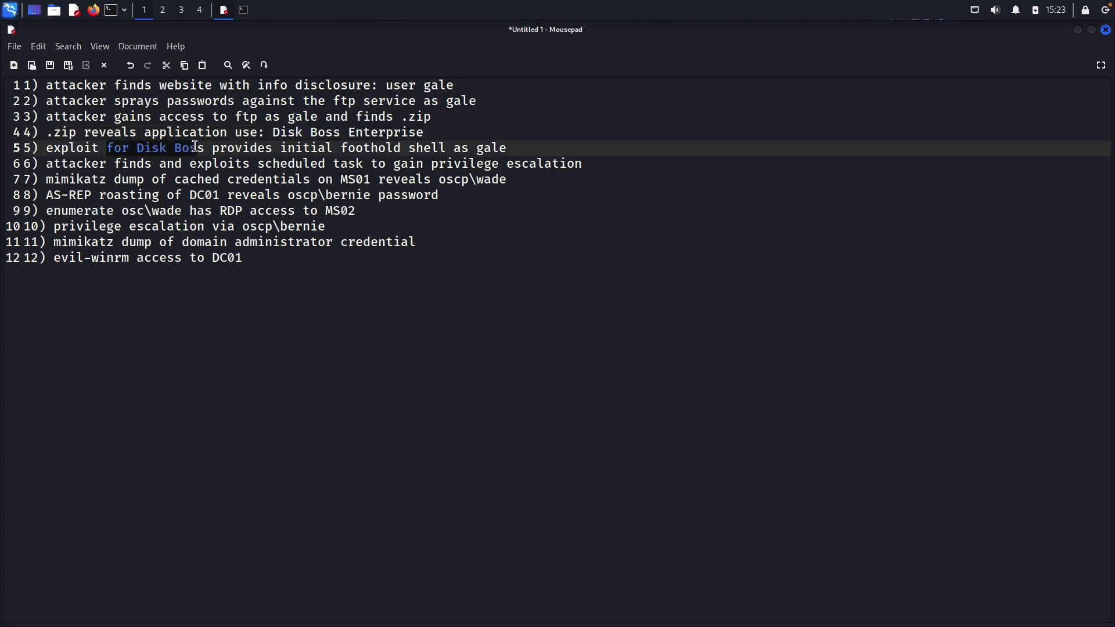
drag(195, 147, 251, 148)
click(266, 147)
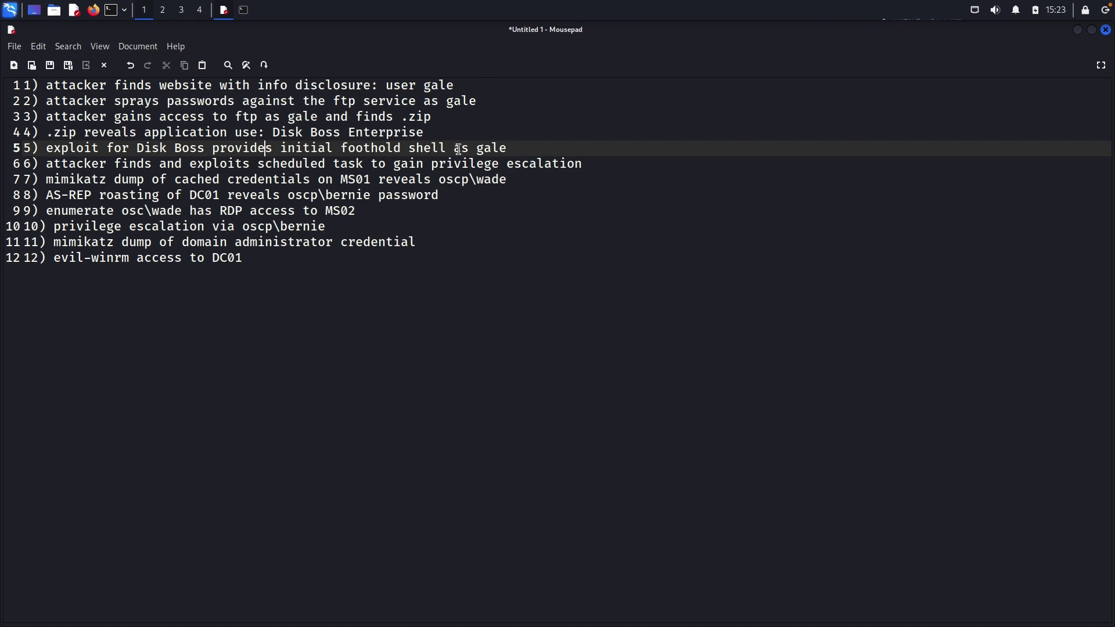
drag(446, 149, 516, 151)
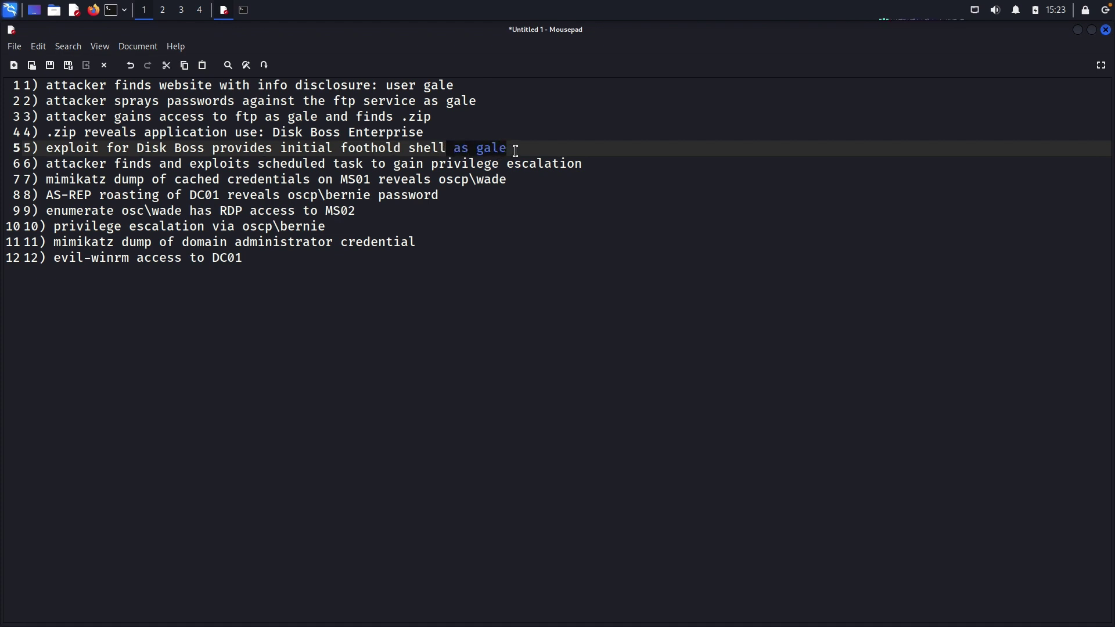
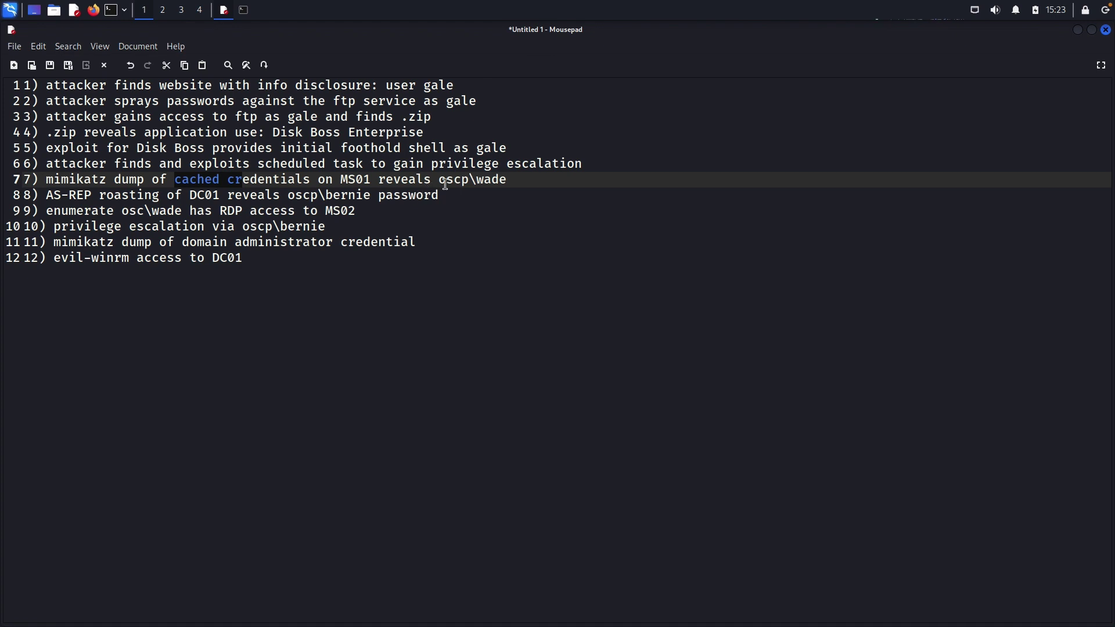
drag(446, 182, 510, 183)
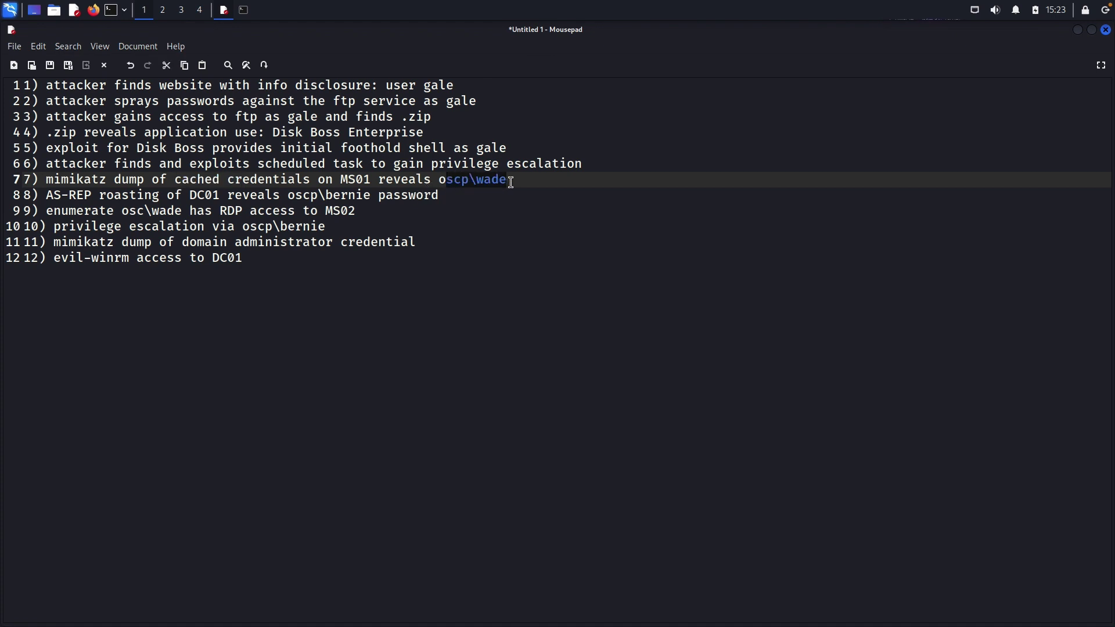
click(202, 197)
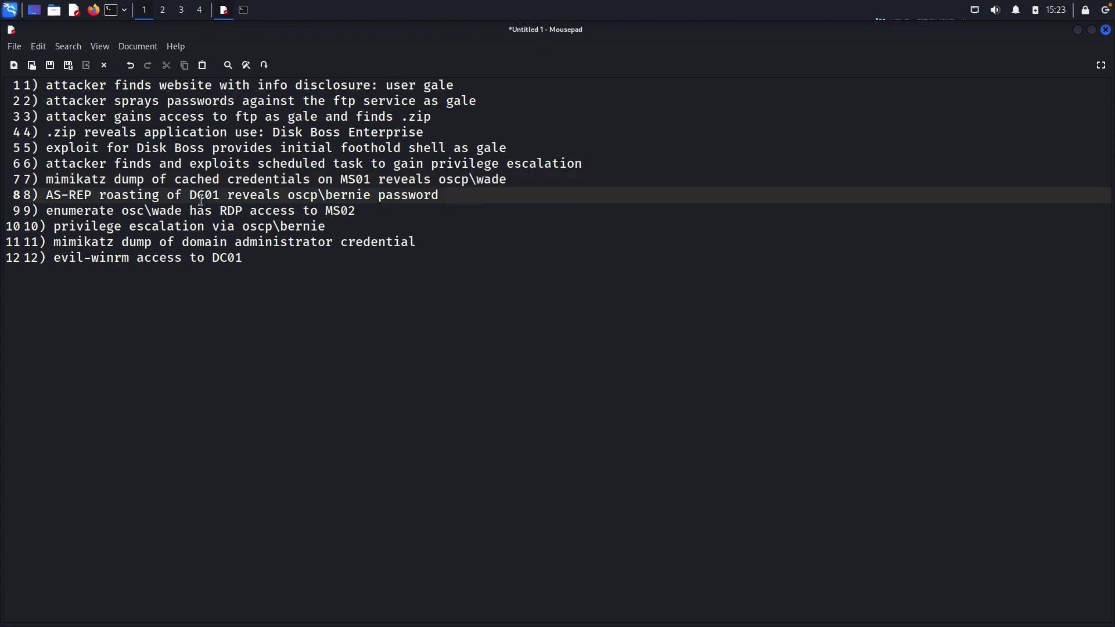
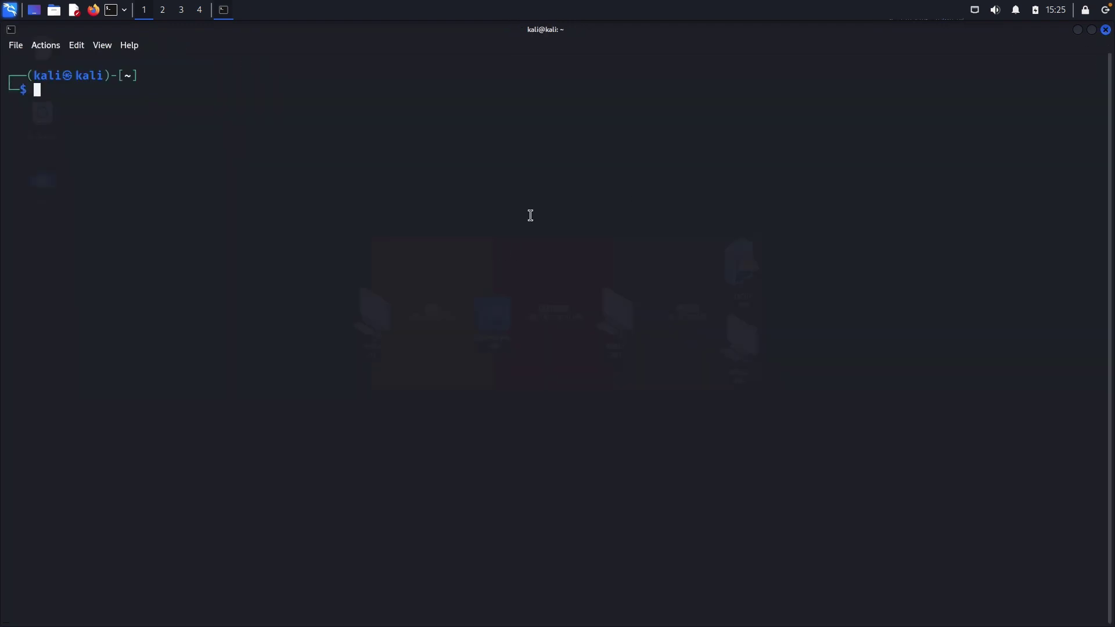
Close the empty Notepad on the Windows VM, then close the Kali terminal window.
key(ctrl+Left)
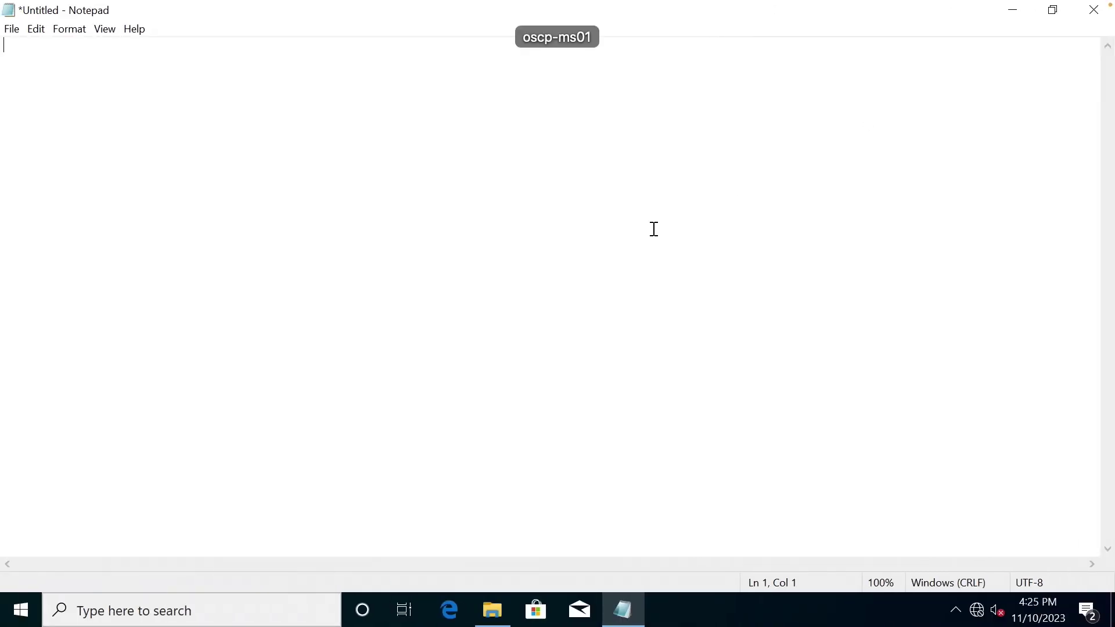
click(1094, 10)
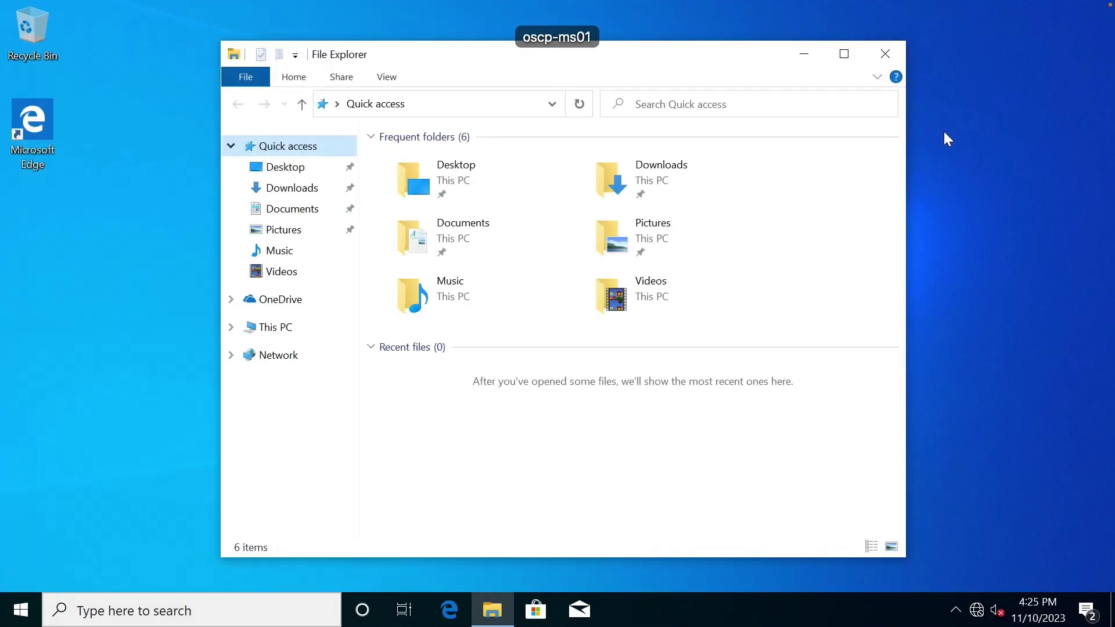
click(837, 210)
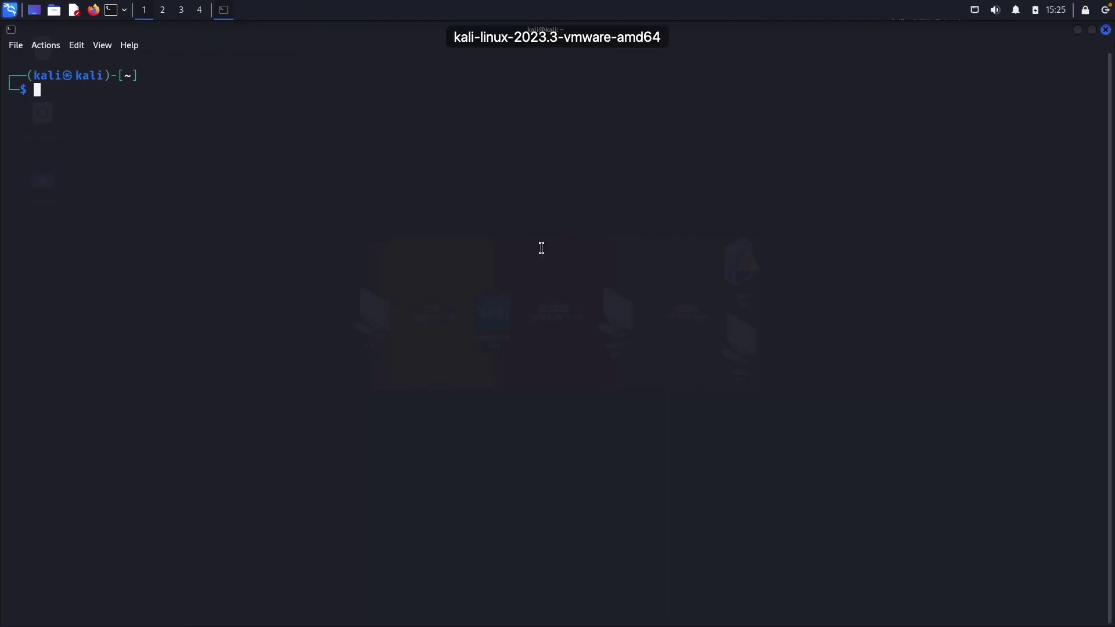
click(1106, 30)
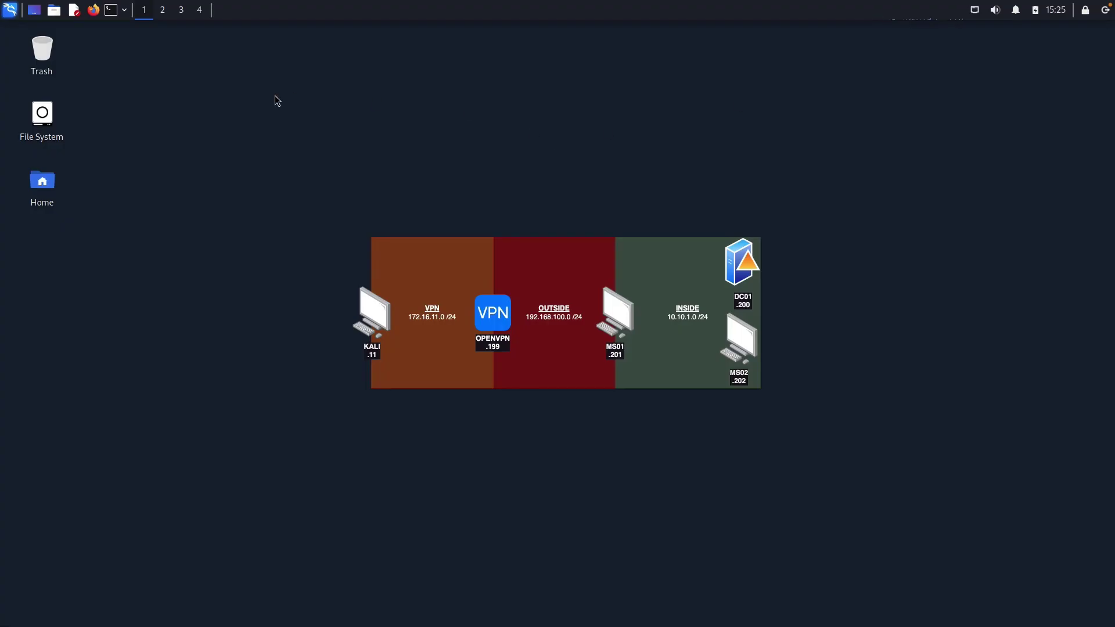
Open Exploit-DB from the Firefox bookmark and tick Has App to list 8,110 exploits.
click(93, 10)
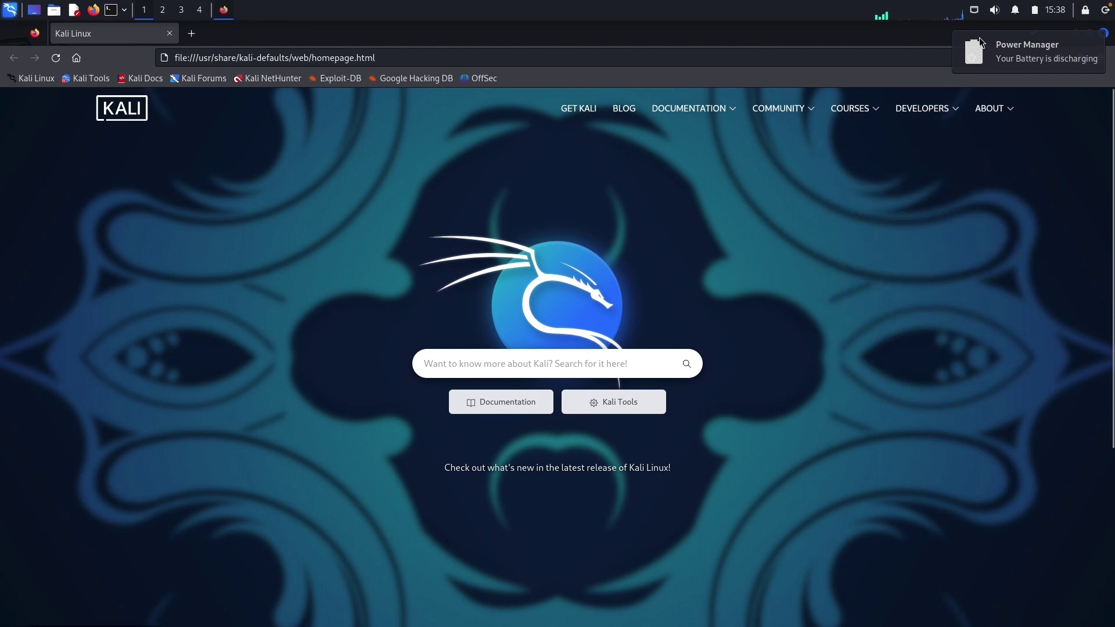
click(336, 78)
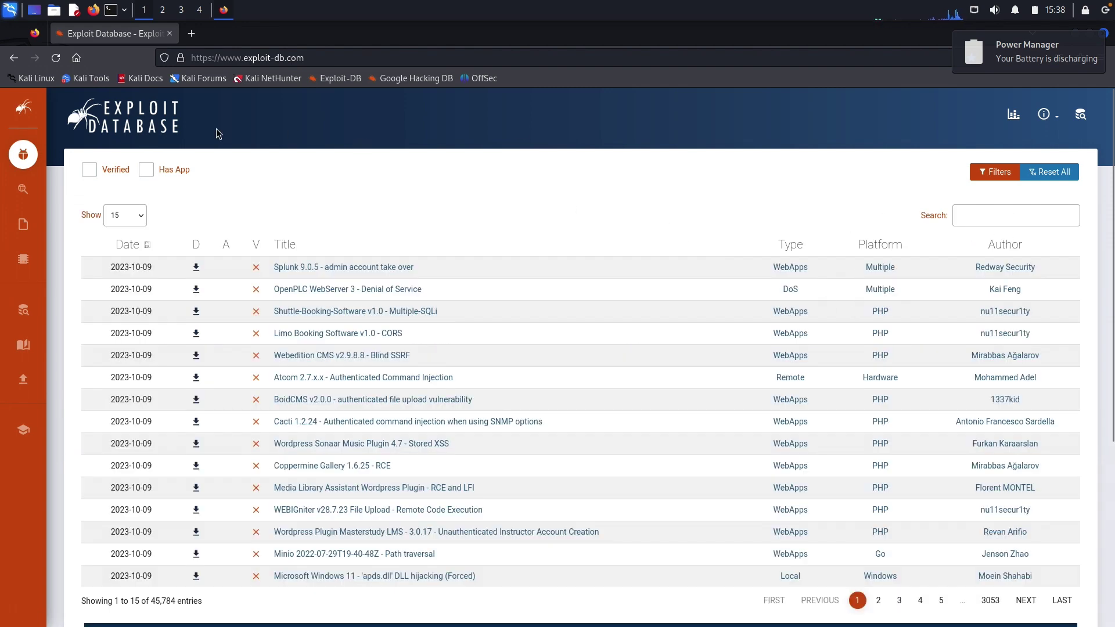
click(147, 169)
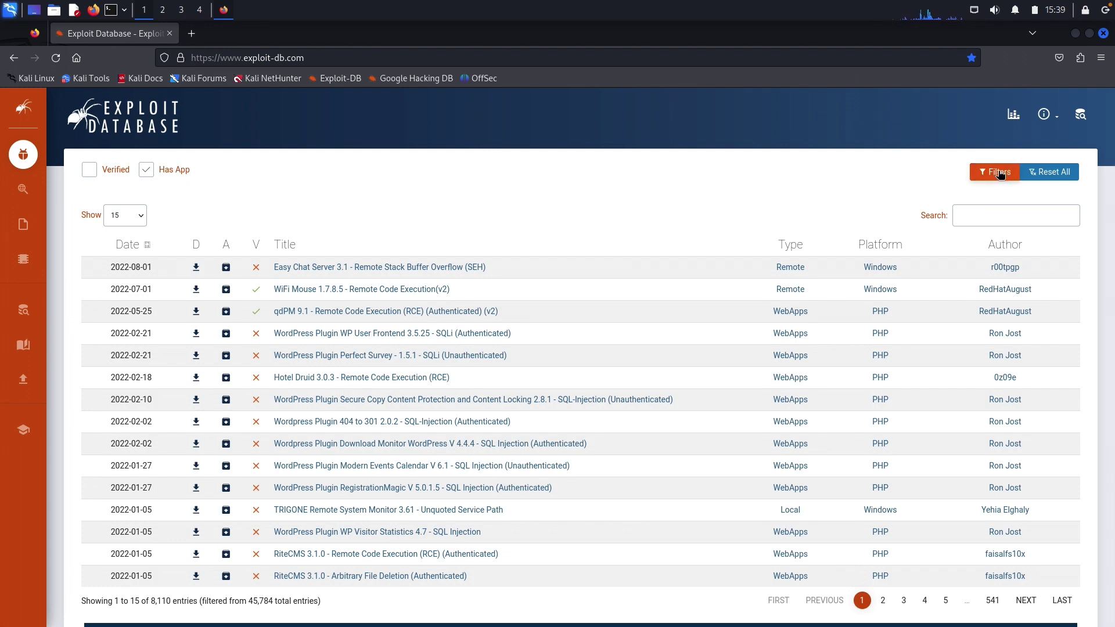
Set the Type filter to remote and Platform to Windows, leaving 795 entries.
click(999, 172)
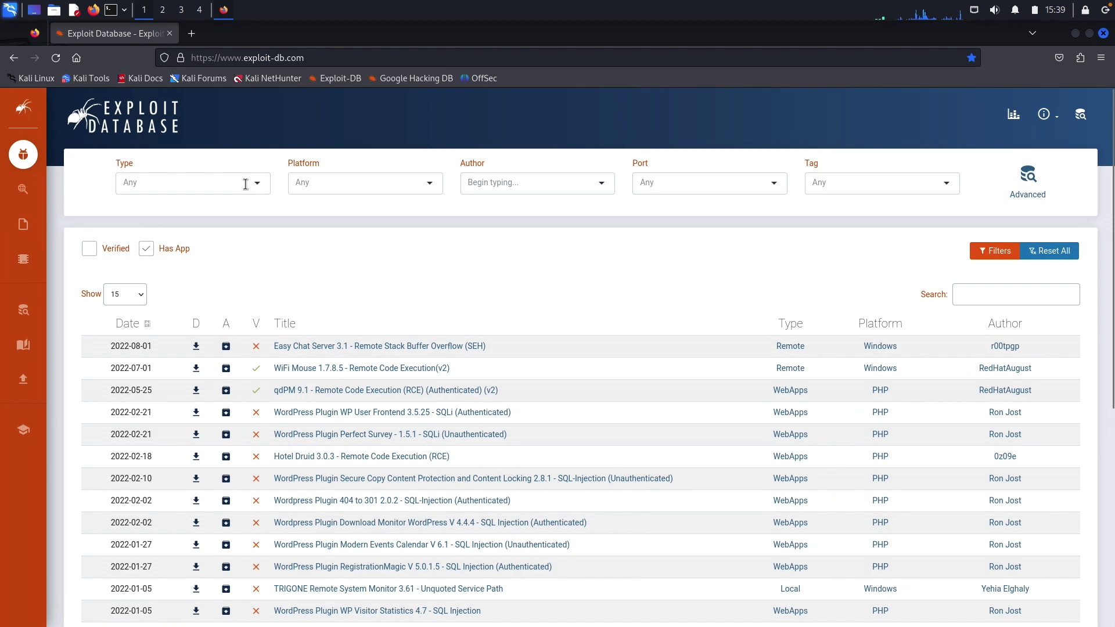
click(246, 184)
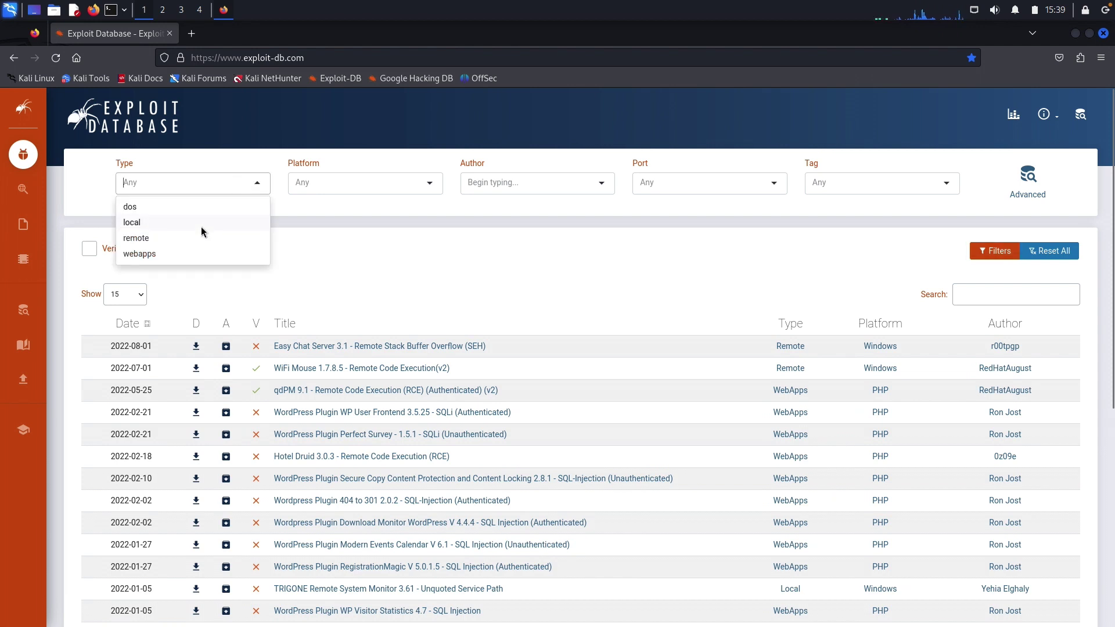
click(150, 240)
click(386, 183)
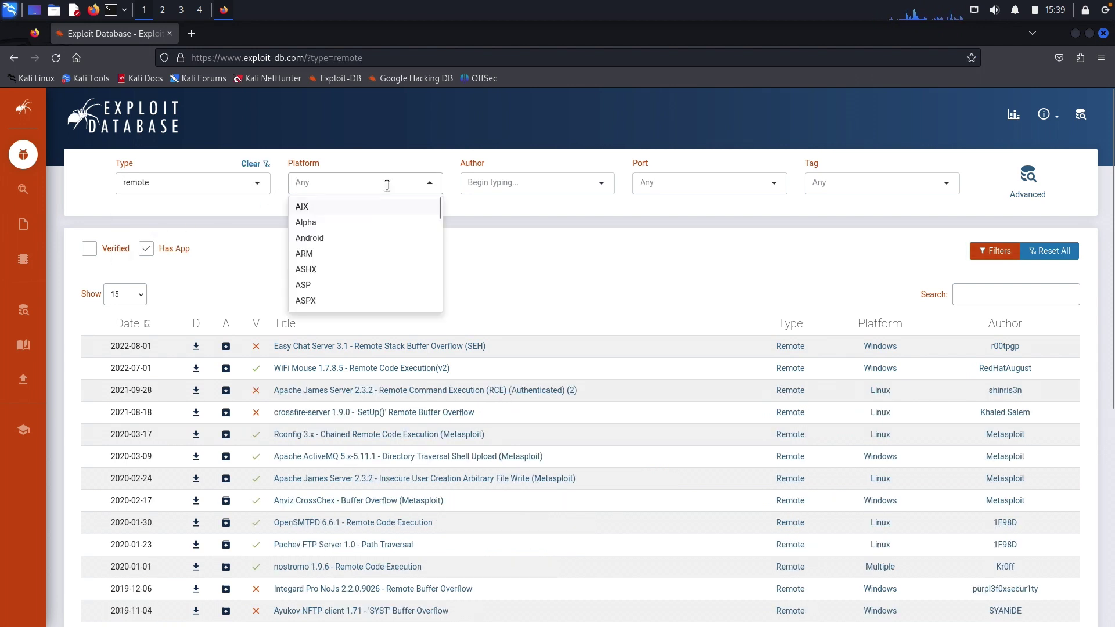
text(windows)
click(366, 211)
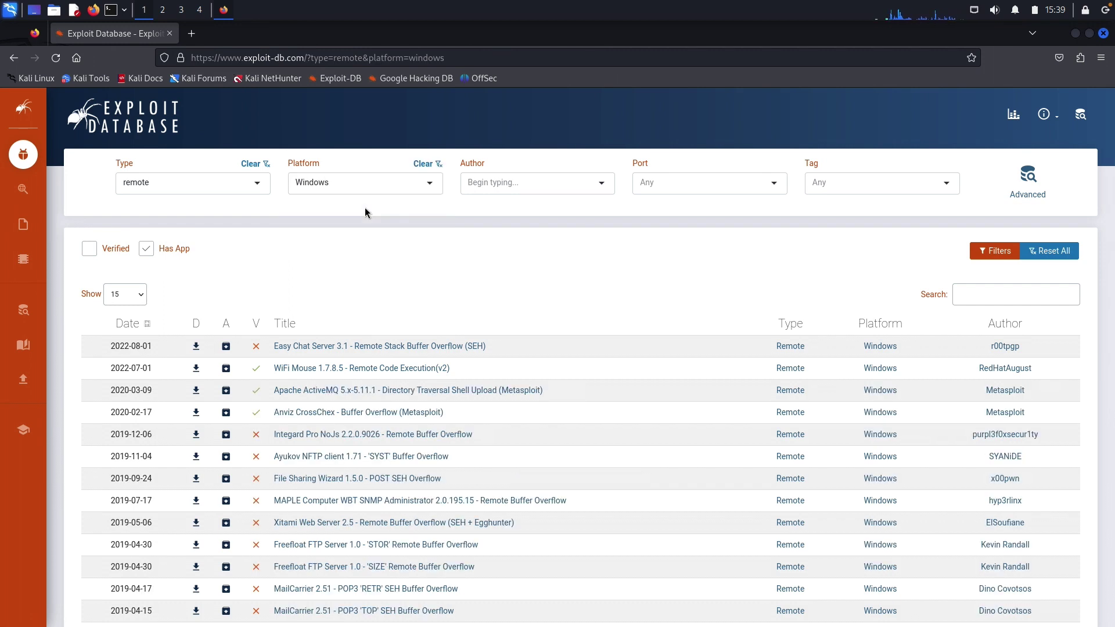
Page forward twice through the filtered results list with NEXT.
scroll(447, 272, down, 3)
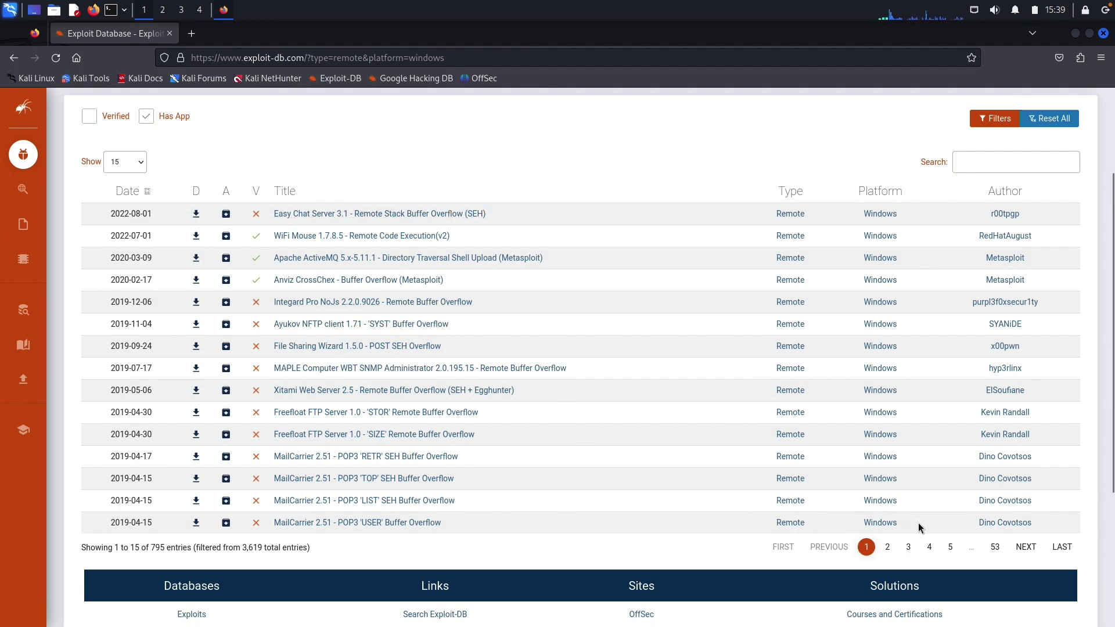
click(1024, 547)
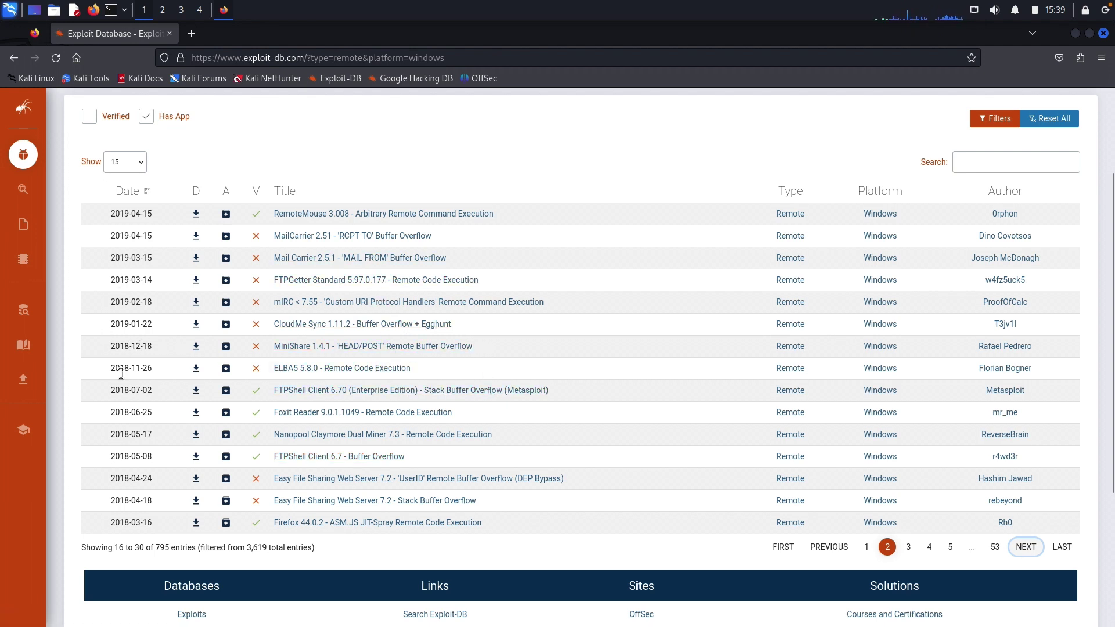
click(1036, 547)
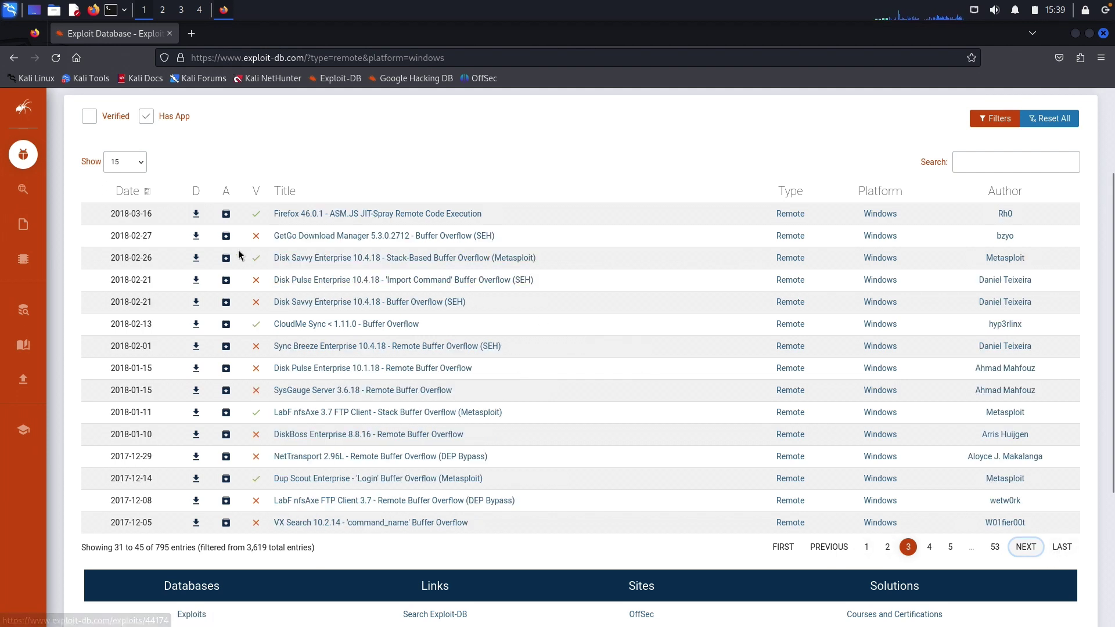
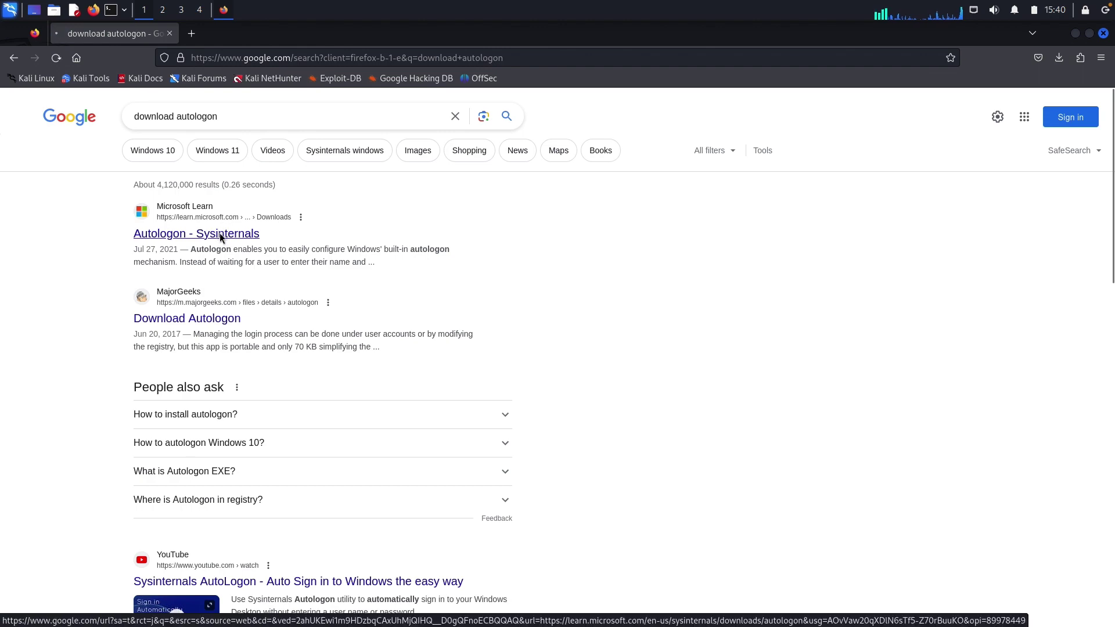
Download AutoLogon.zip (495 KB) from the Sysinternals Autologon page and confirm it in the downloads list.
click(227, 234)
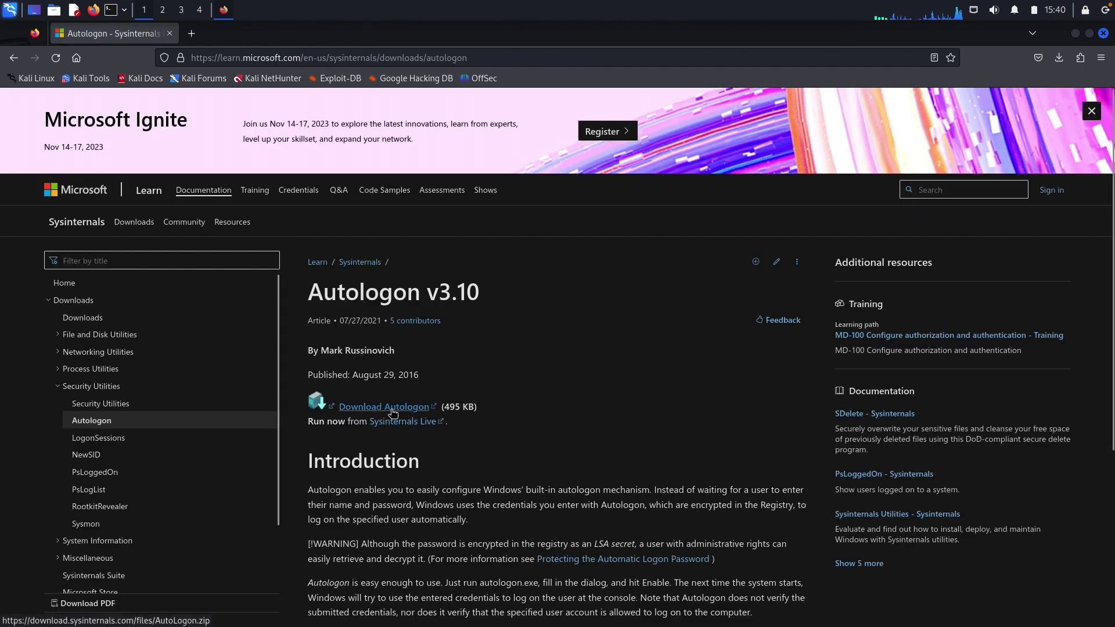
click(393, 411)
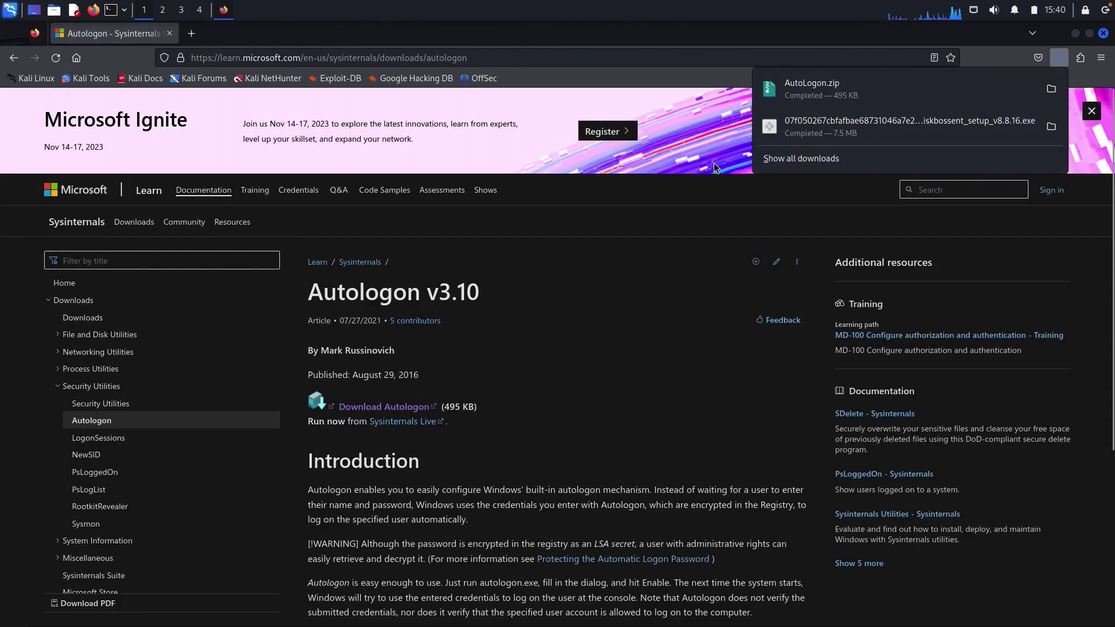
click(581, 297)
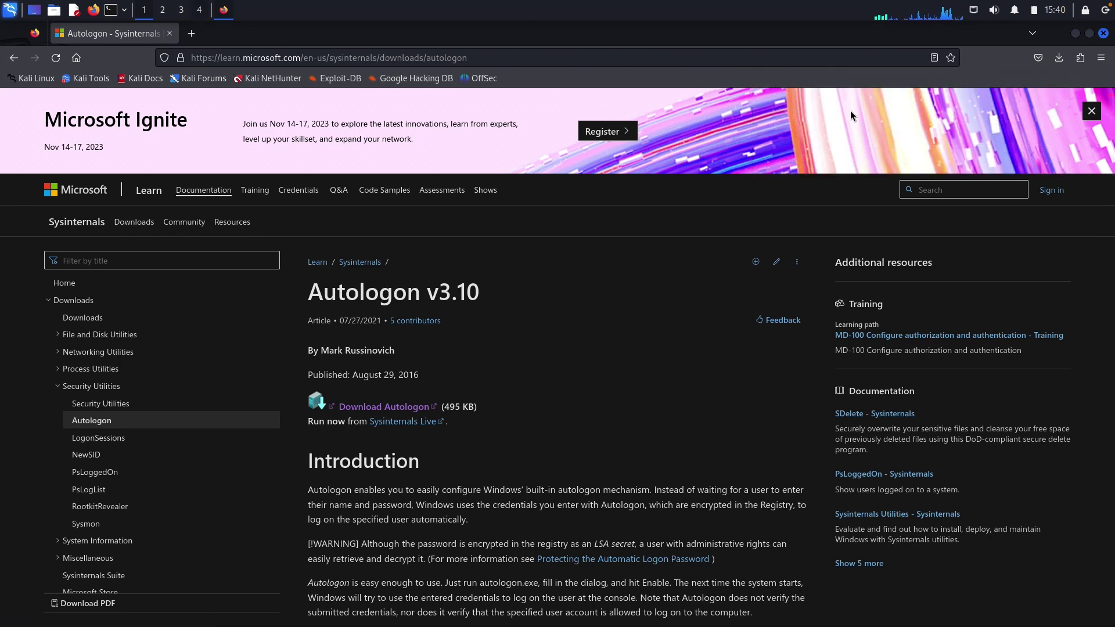
click(1058, 57)
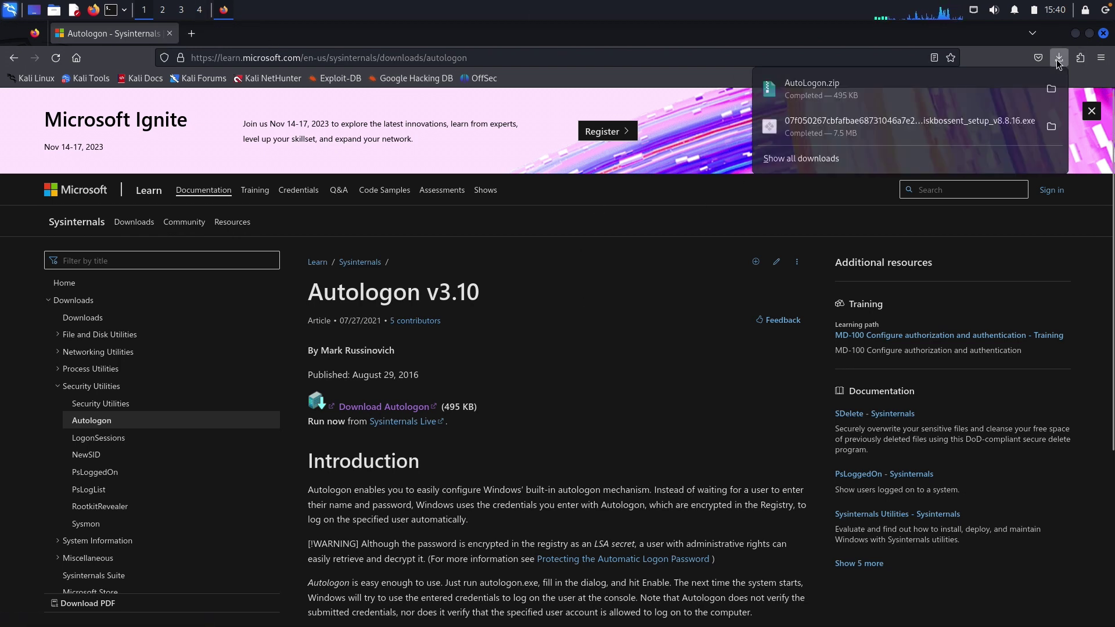
Extract only Autologon64.exe from AutoLogon.zip into Downloads with Engrampa, then quit Engrampa.
click(806, 88)
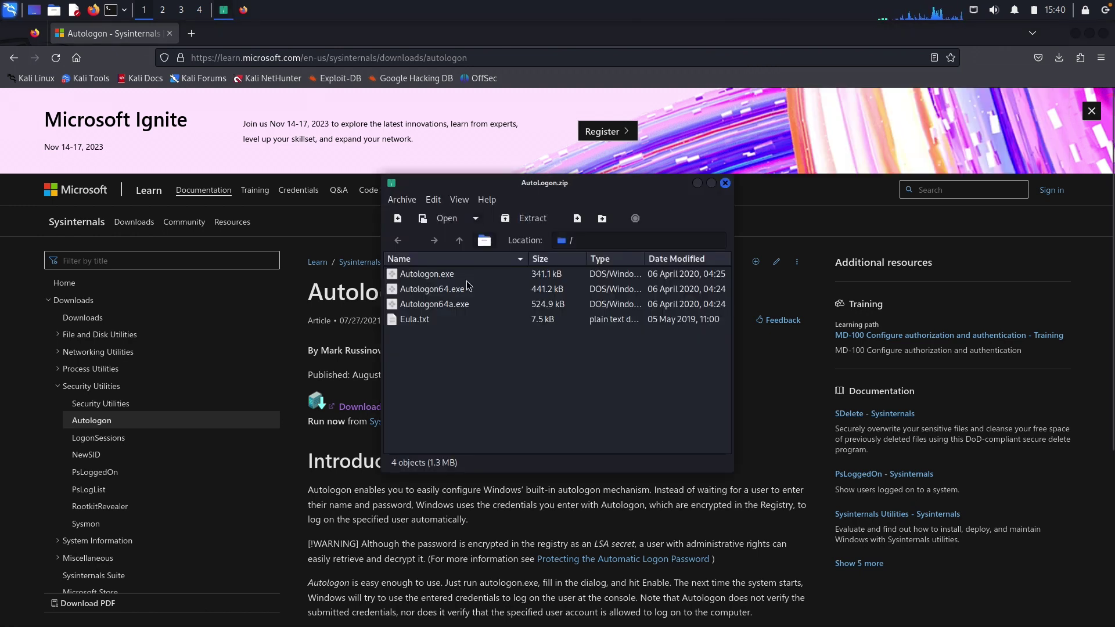
click(450, 291)
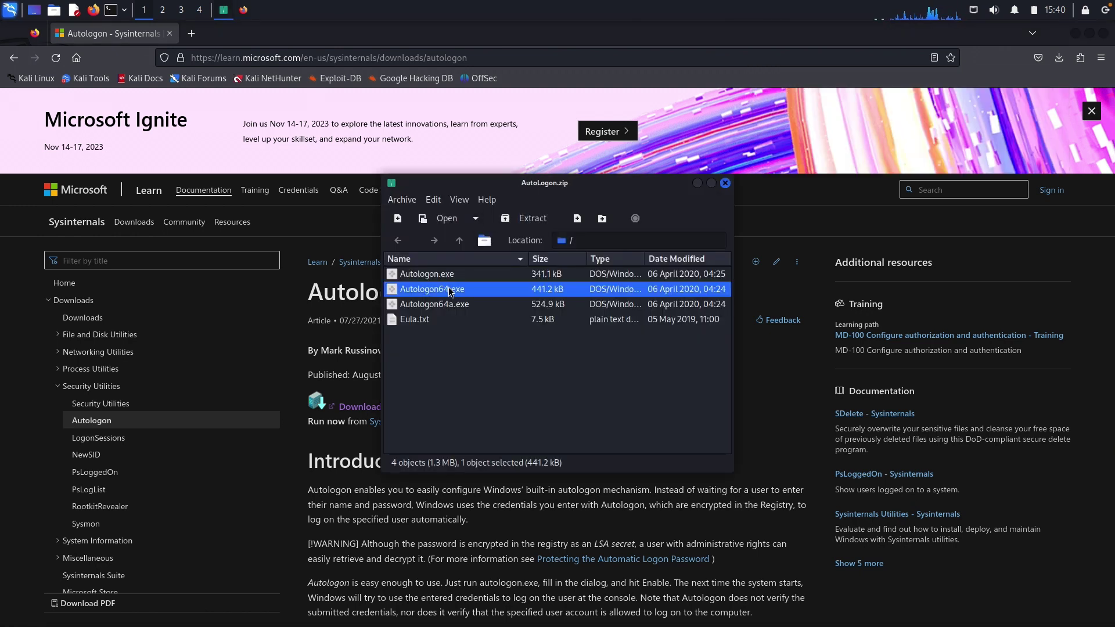
right_click(440, 289)
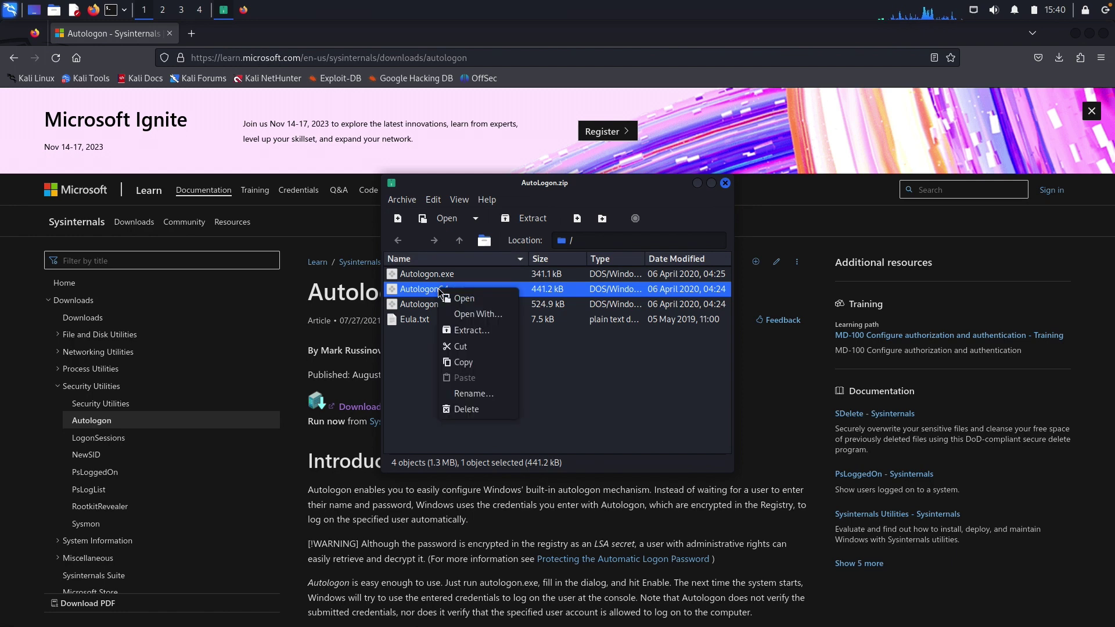
click(469, 331)
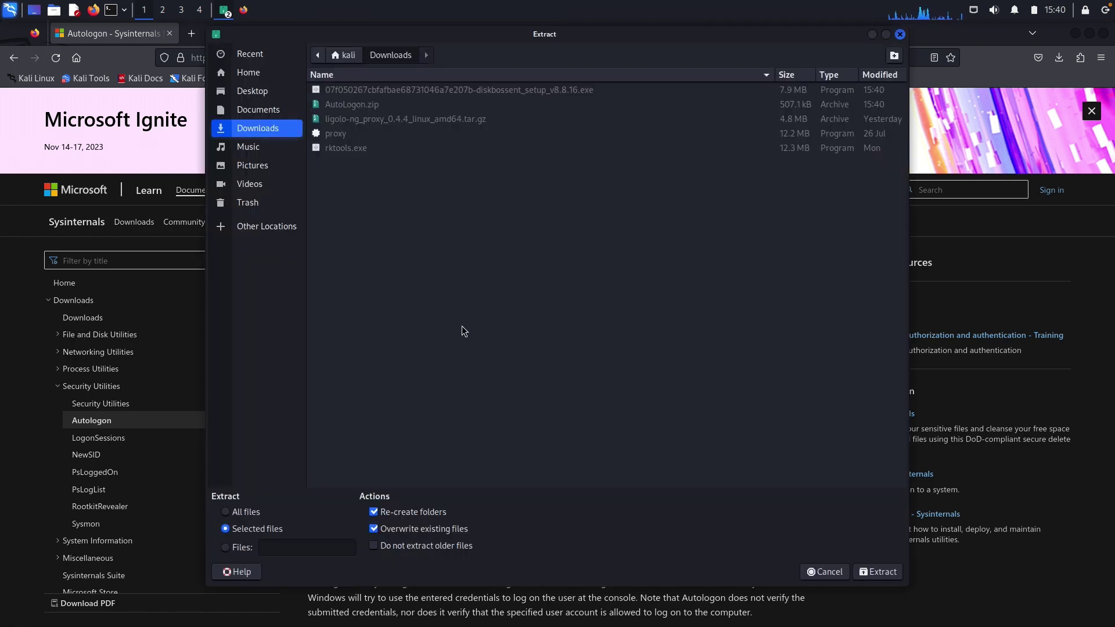
key(Return)
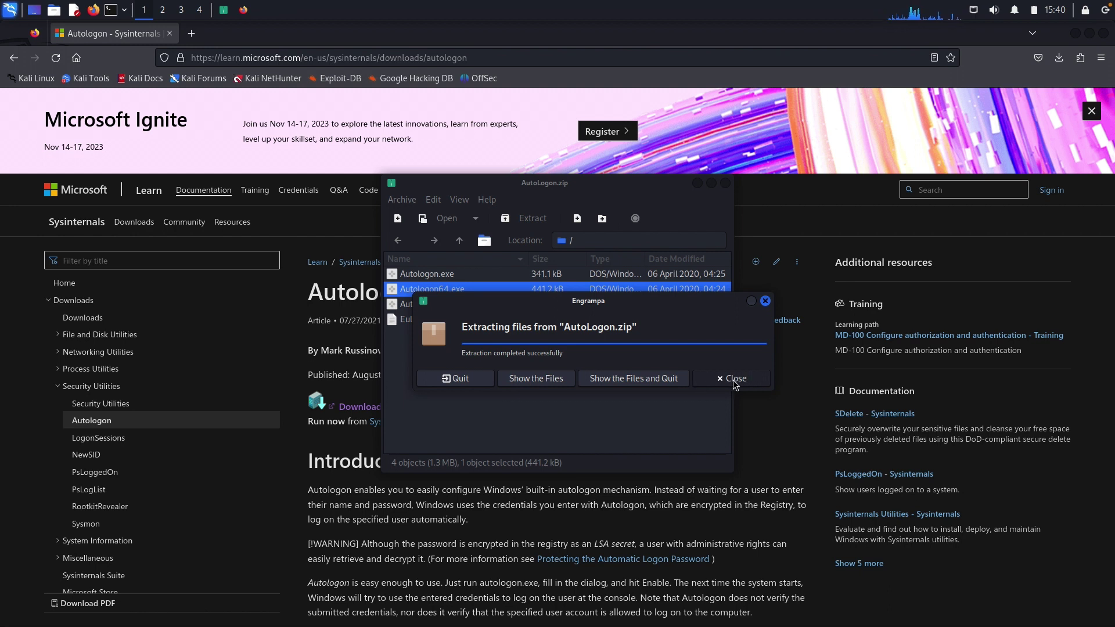
click(457, 379)
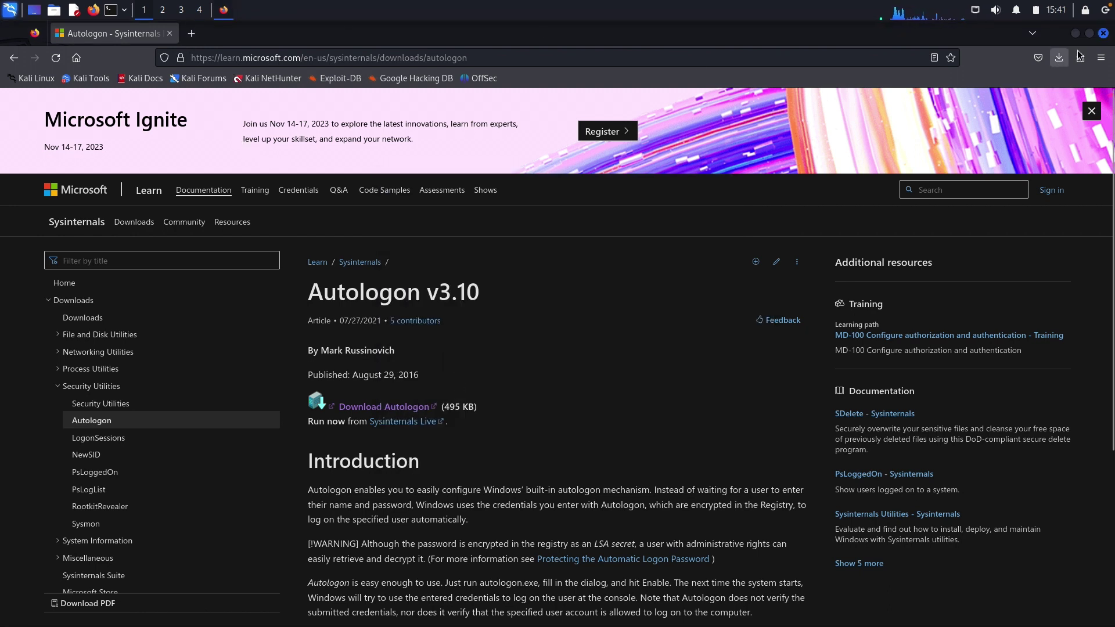
Open a terminal and a fresh Firefox window loading the VPN server at 10.0.255.199.
click(1104, 33)
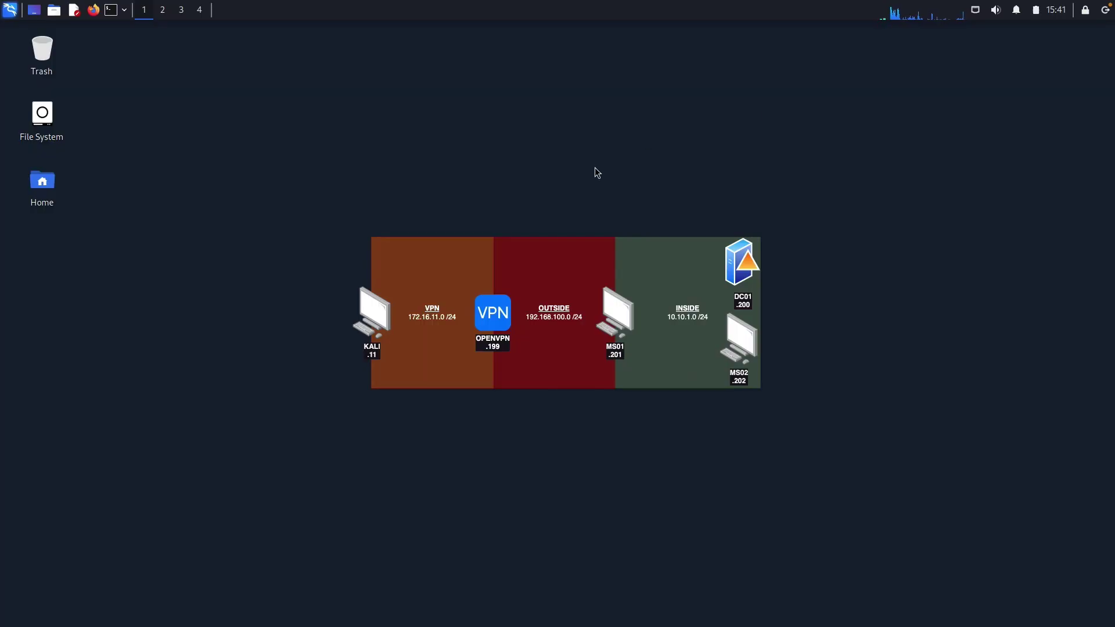
click(113, 12)
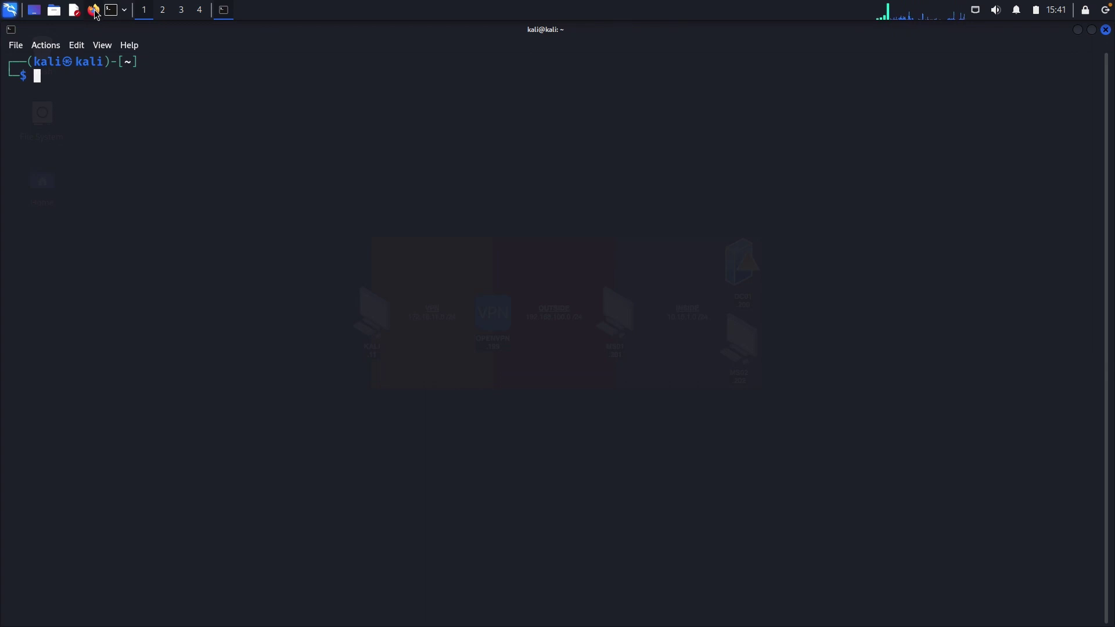
click(94, 11)
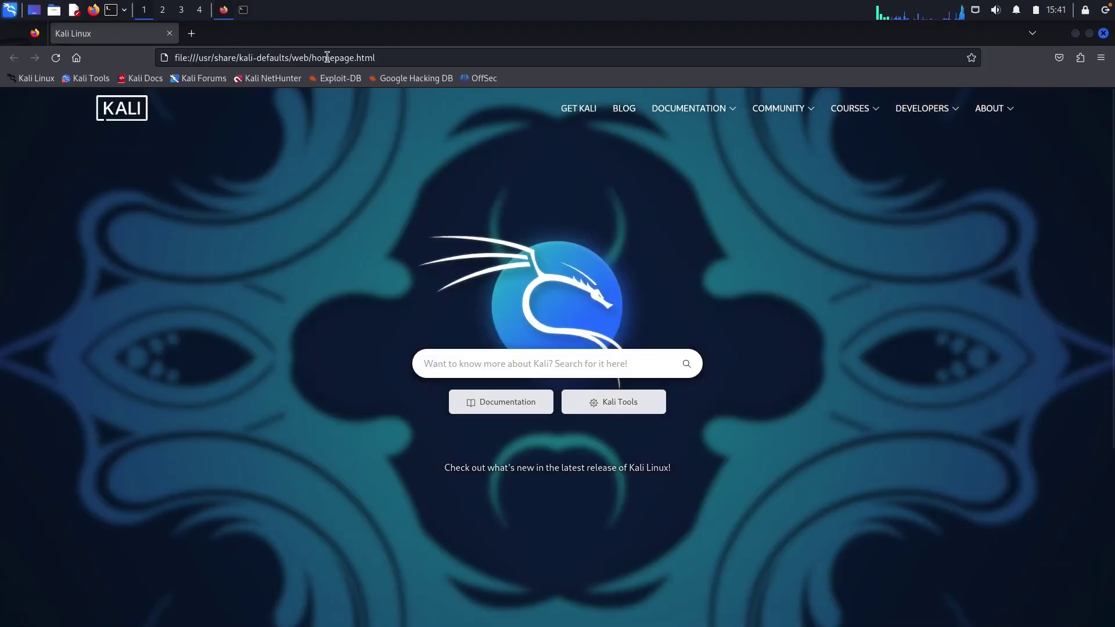
click(774, 62)
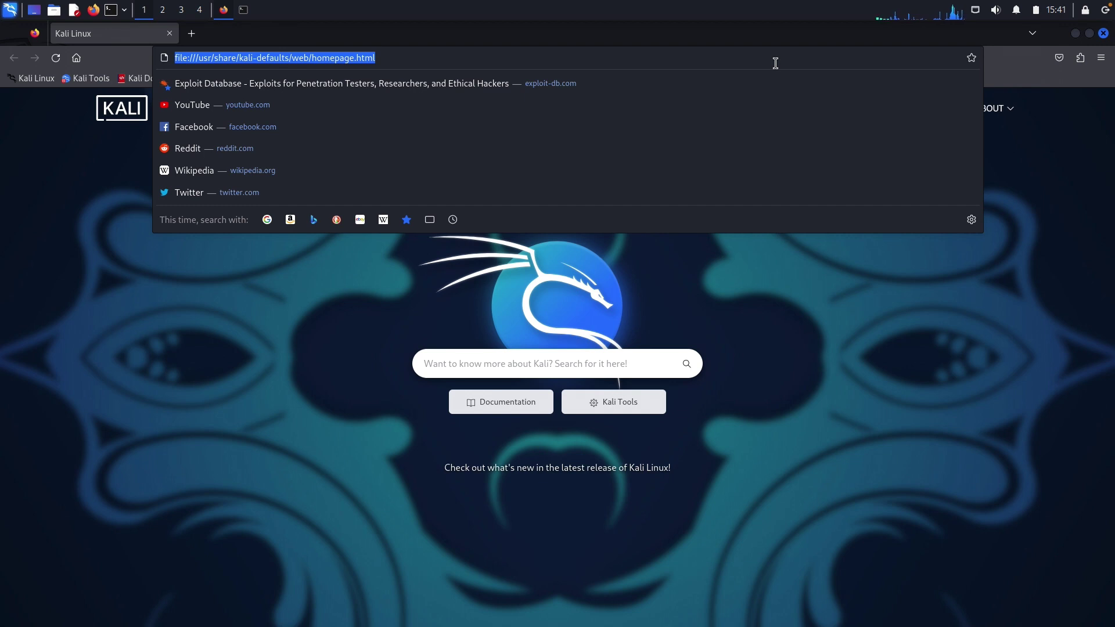
text(10.0)
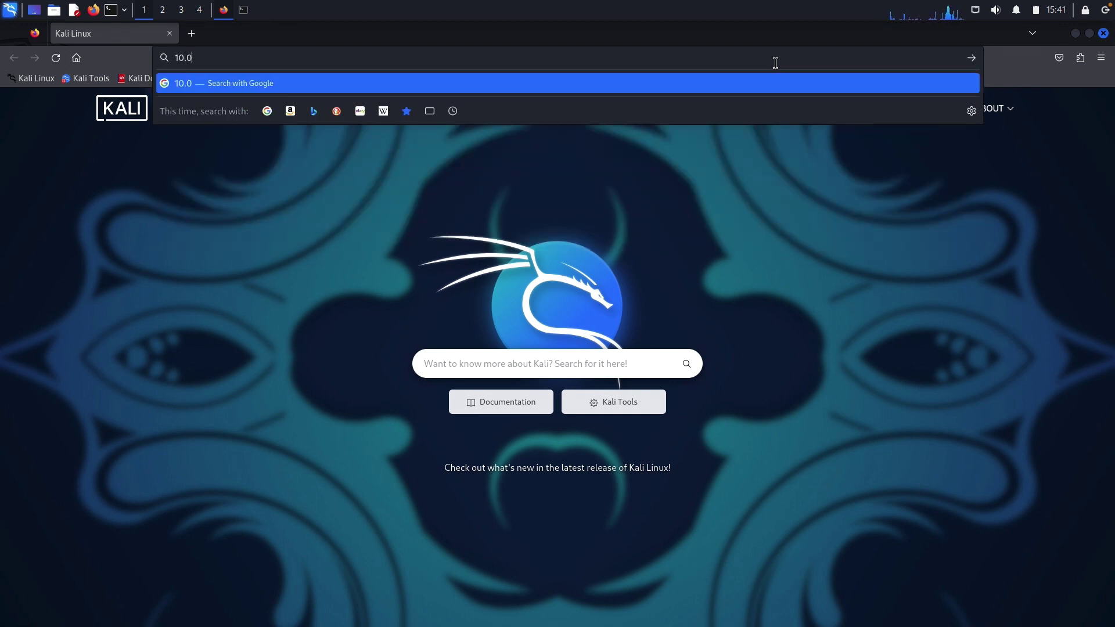
text(.255.199)
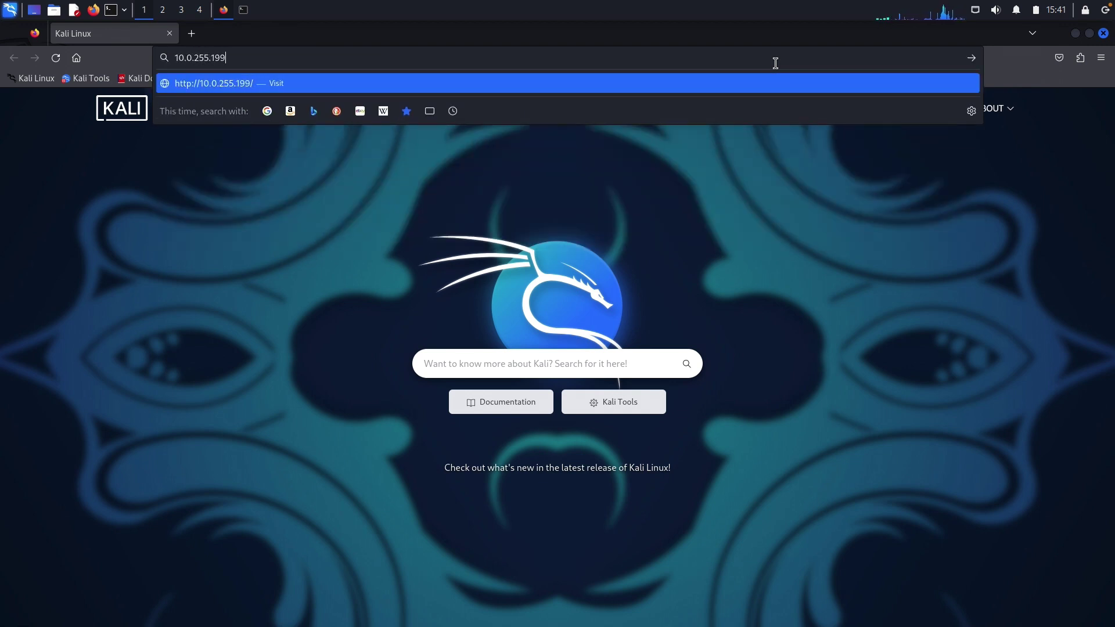
key(Return)
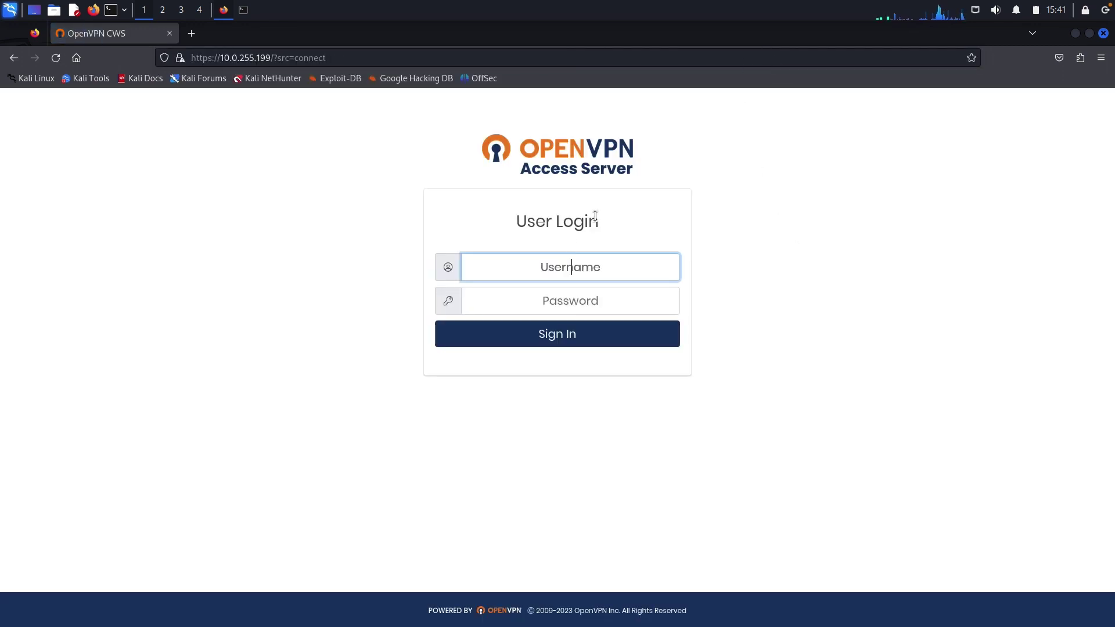
Log in with the lab credentials, download the autologin .ovpn profile (5.8 KB), and close Firefox.
key(Tab)
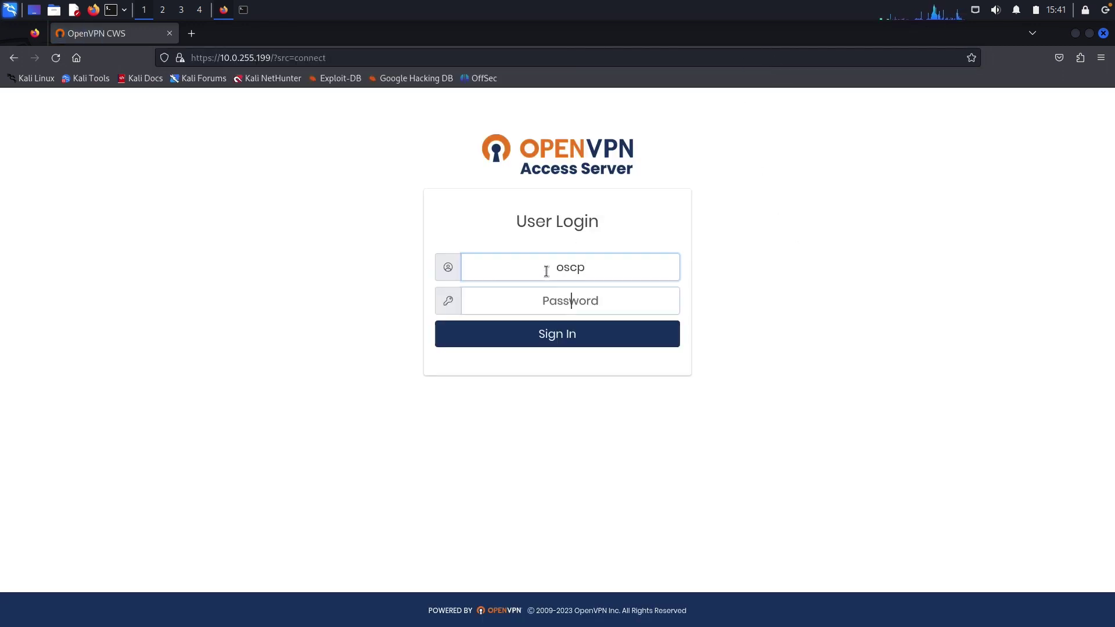
key(Return)
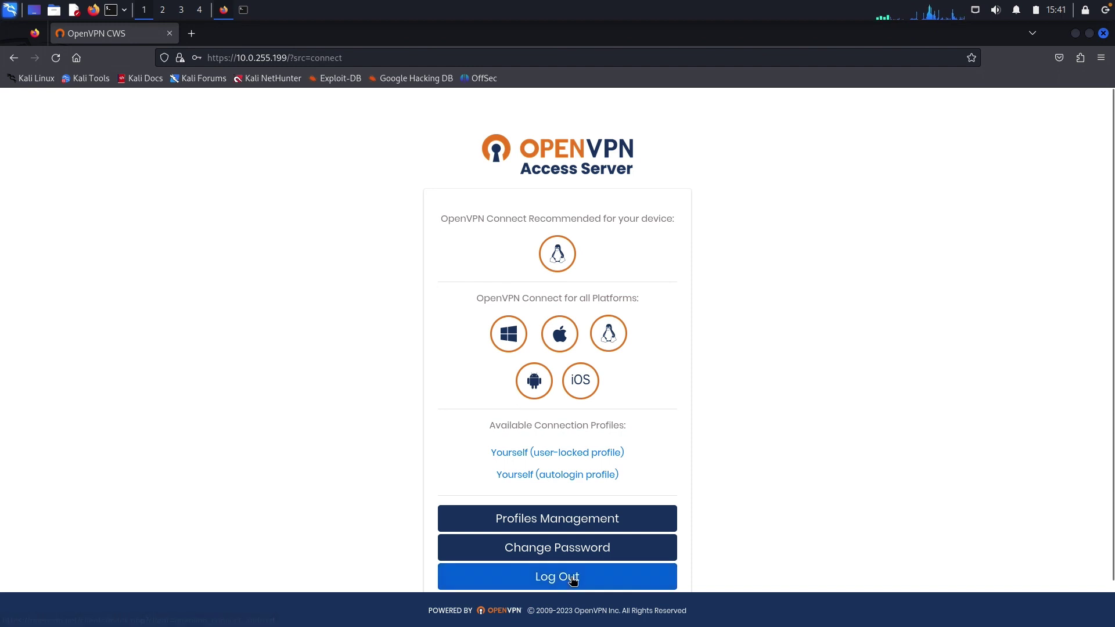
click(541, 479)
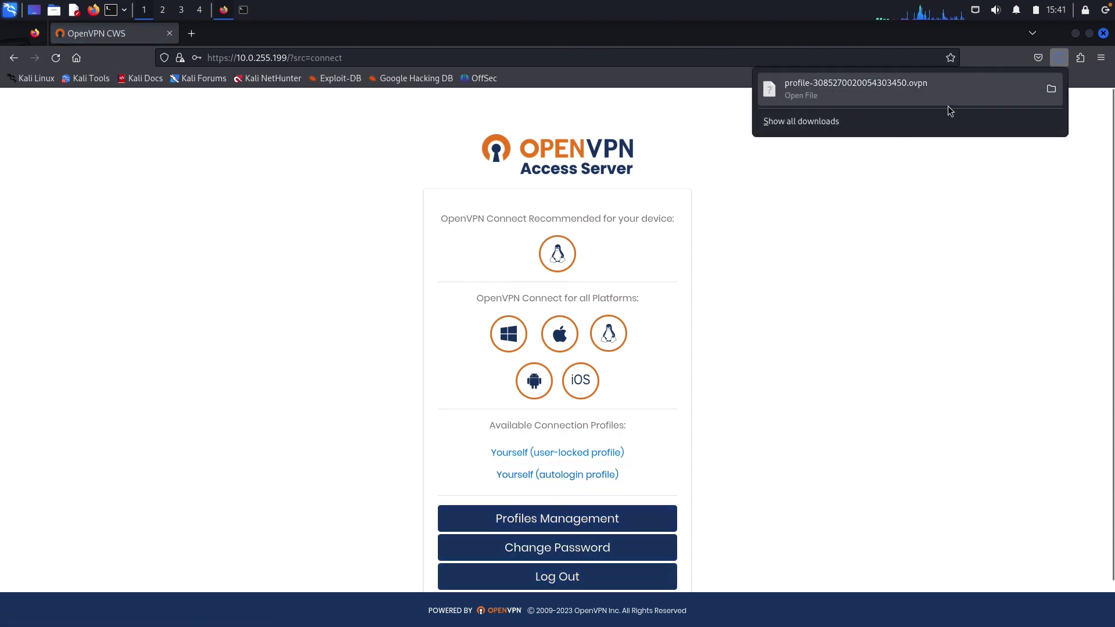
click(245, 16)
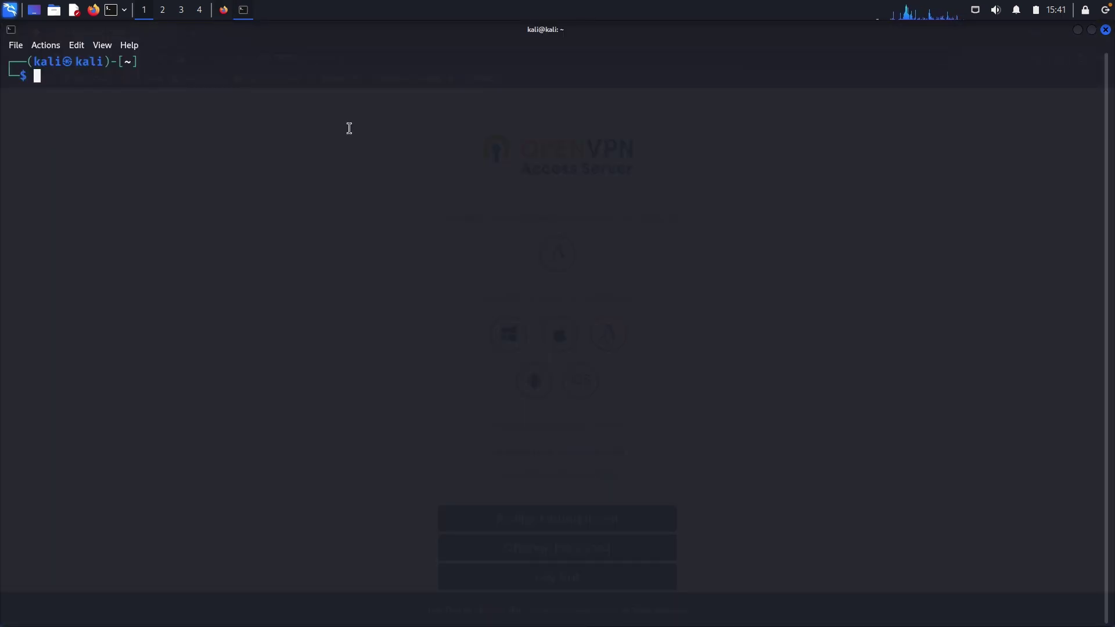
click(224, 12)
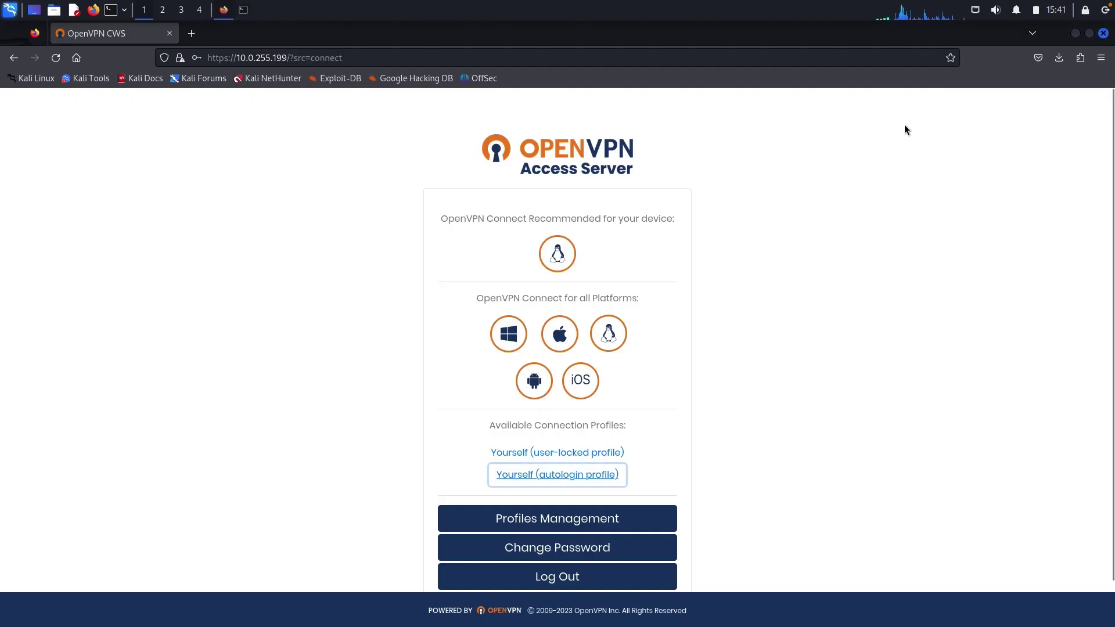
click(1107, 32)
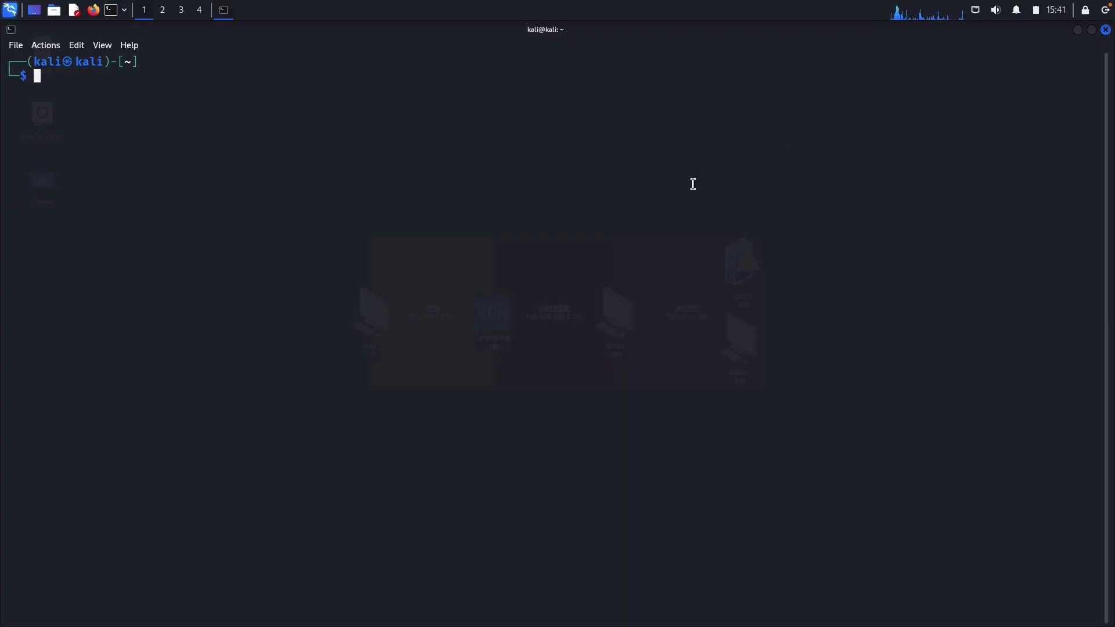
Create ~/Desktop/ad-setup with a setup subfolder and change into setup.
text(cd Desktop)
key(Return)
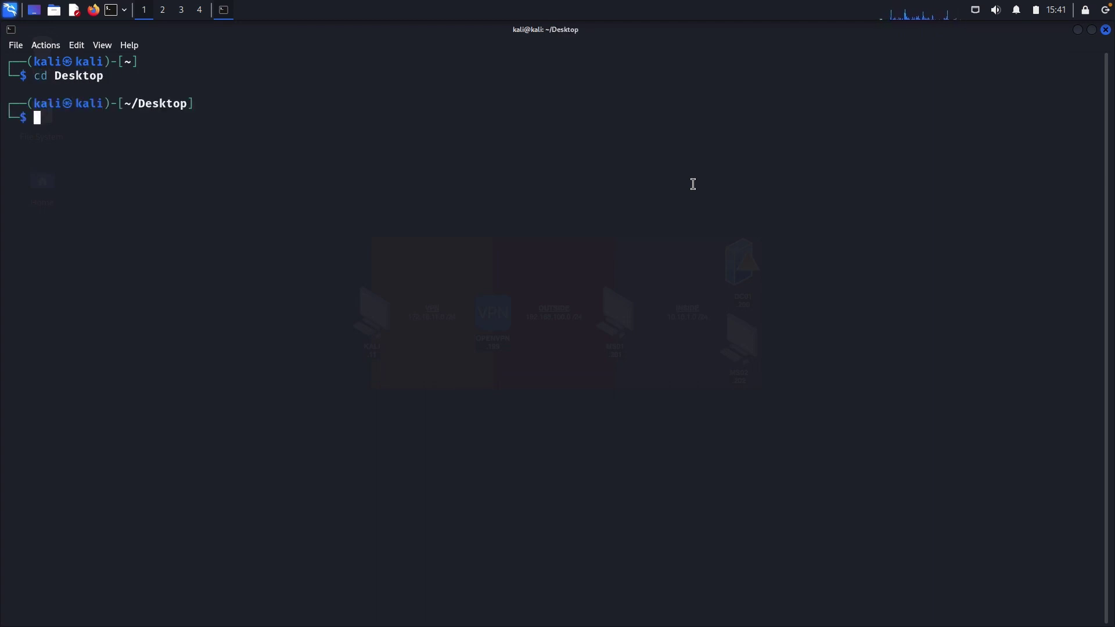
text(mkdir ad-setup)
key(Return)
text(cd ad-setup)
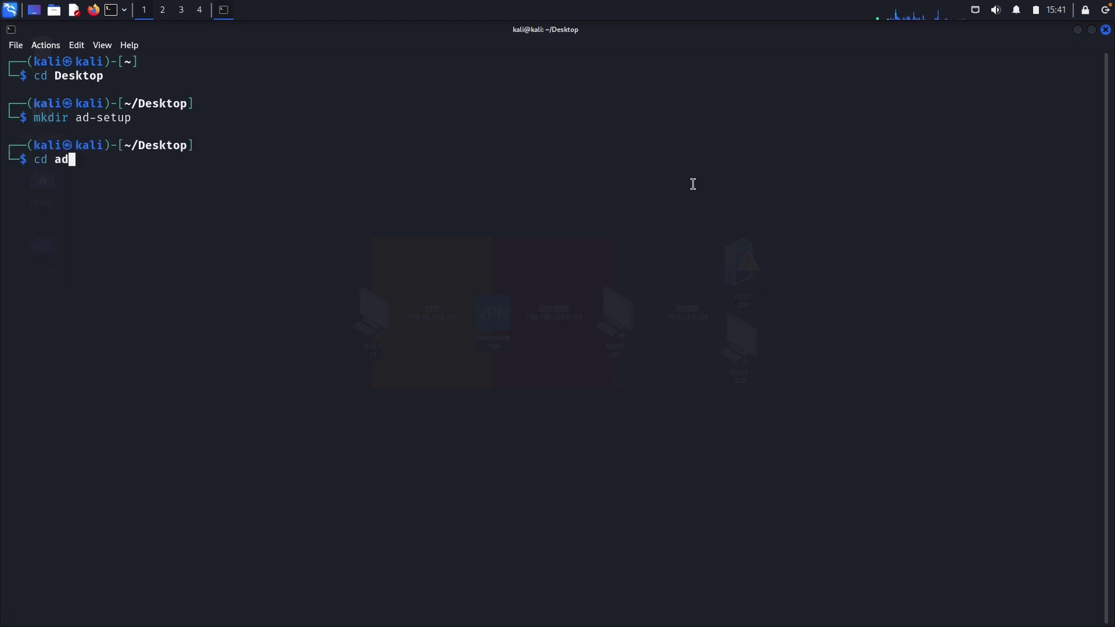
key(Return)
text(mkdir setup)
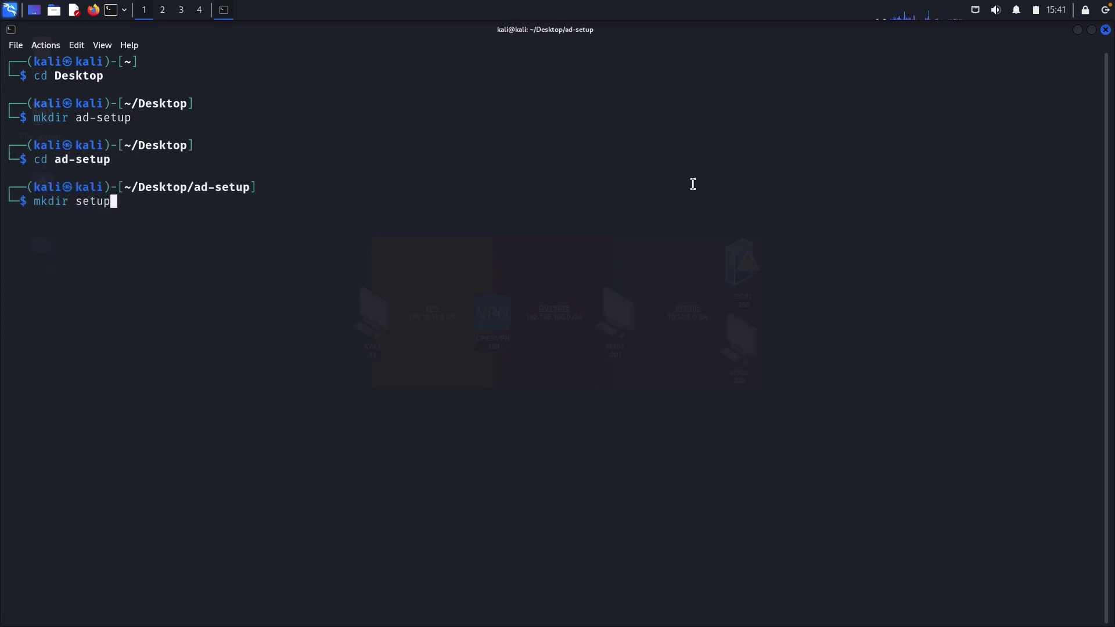
key(Return)
text(cd setup/)
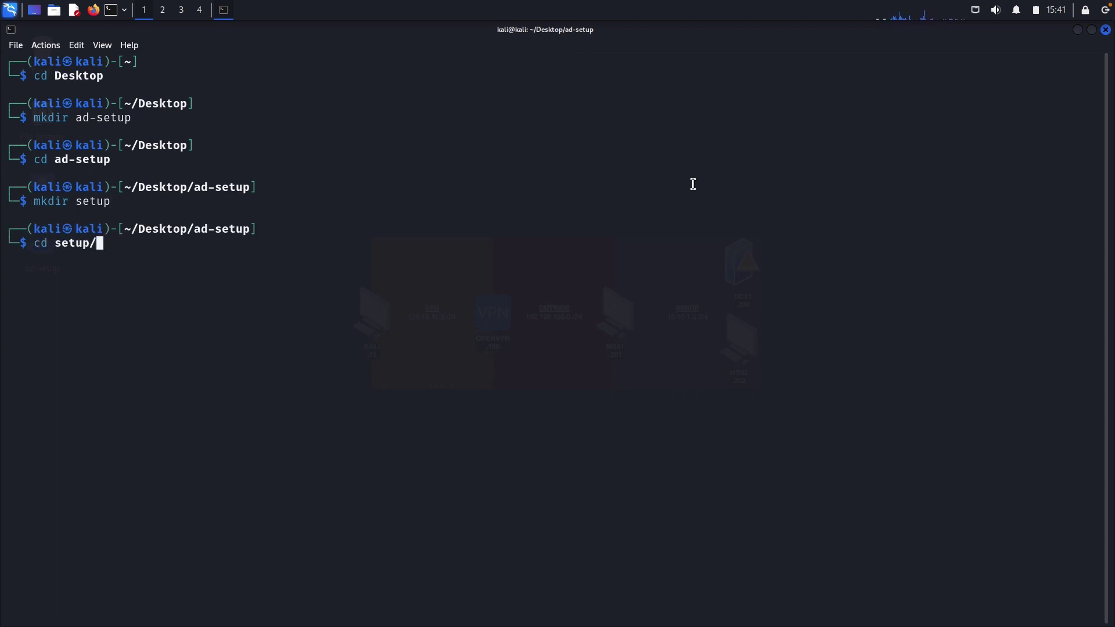
key(Return)
Move the .ovpn VPN profile from ~/Downloads into the setup folder.
text(mv ~/Dow)
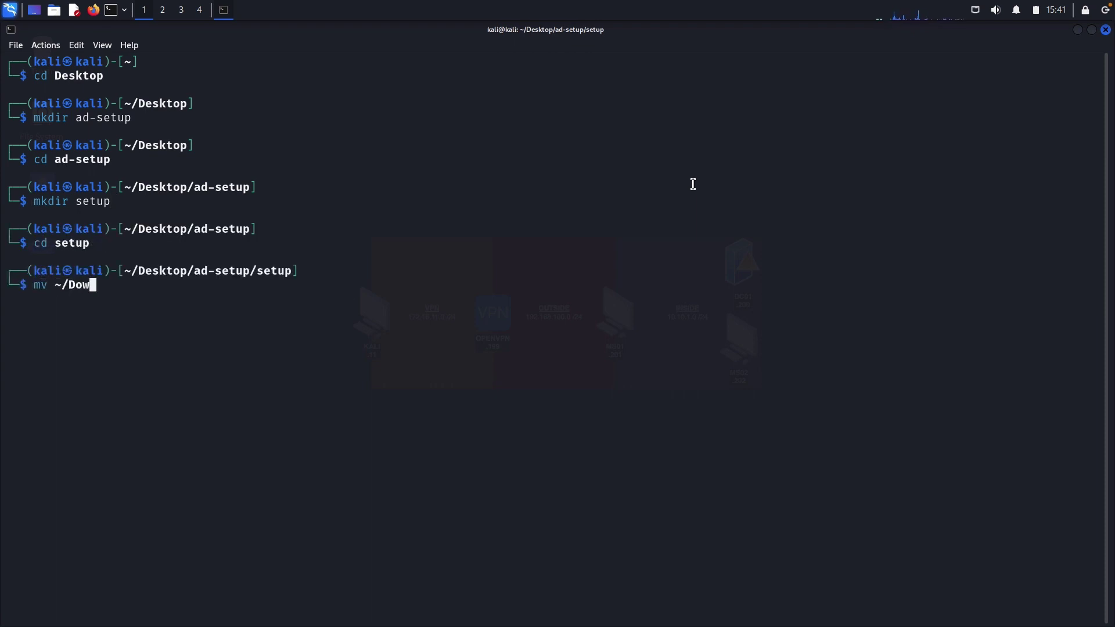
key(Tab)
text(pro)
key(Tab)
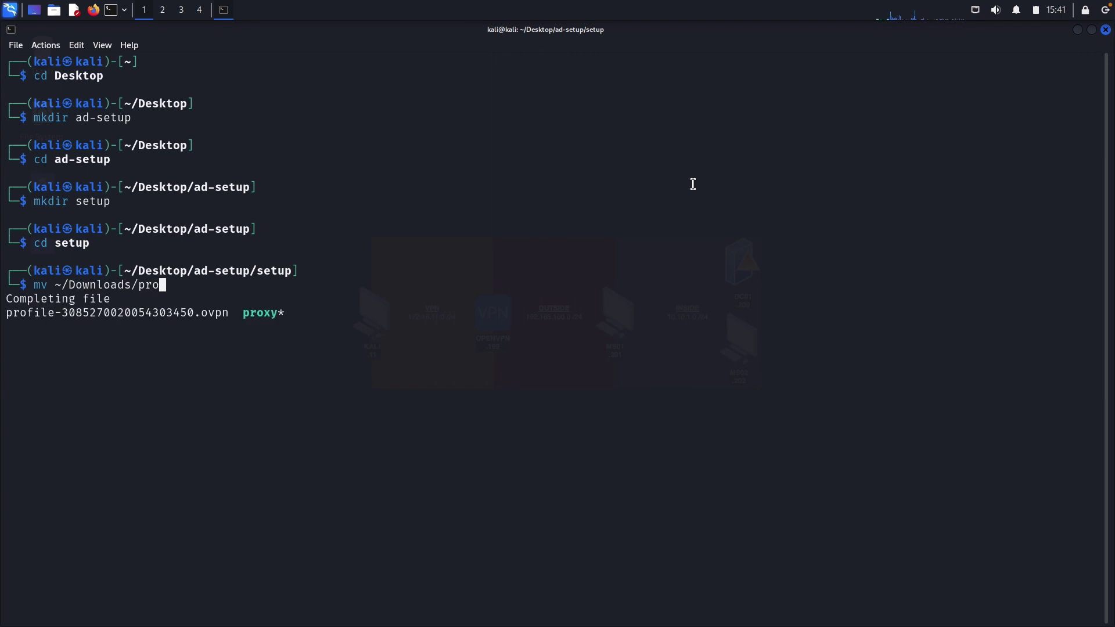
text(f)
key(Tab)
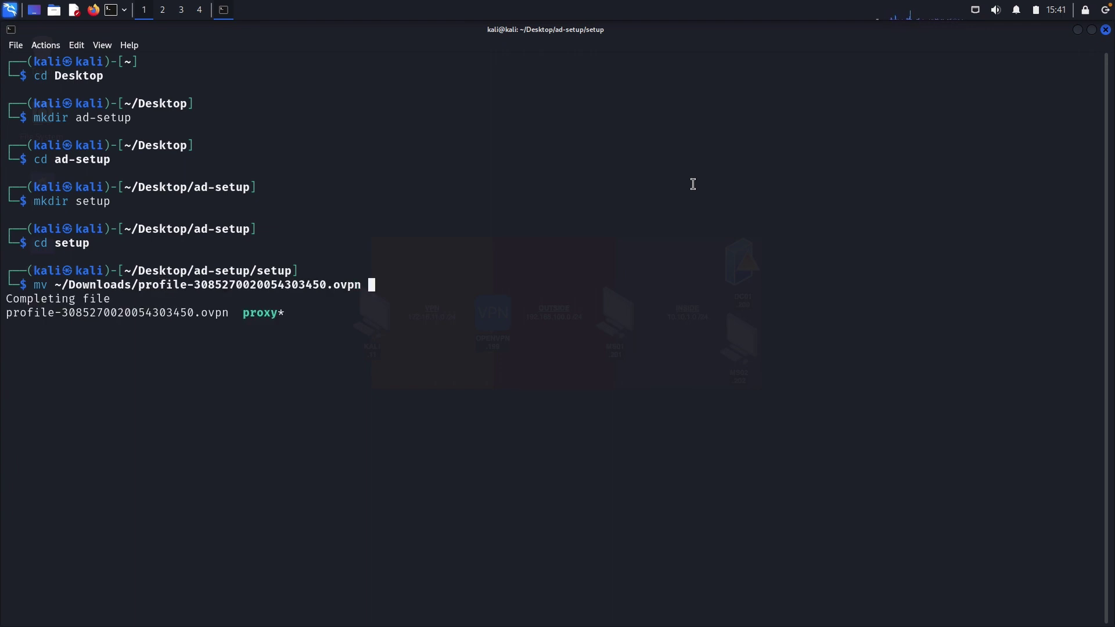
text(.)
key(Return)
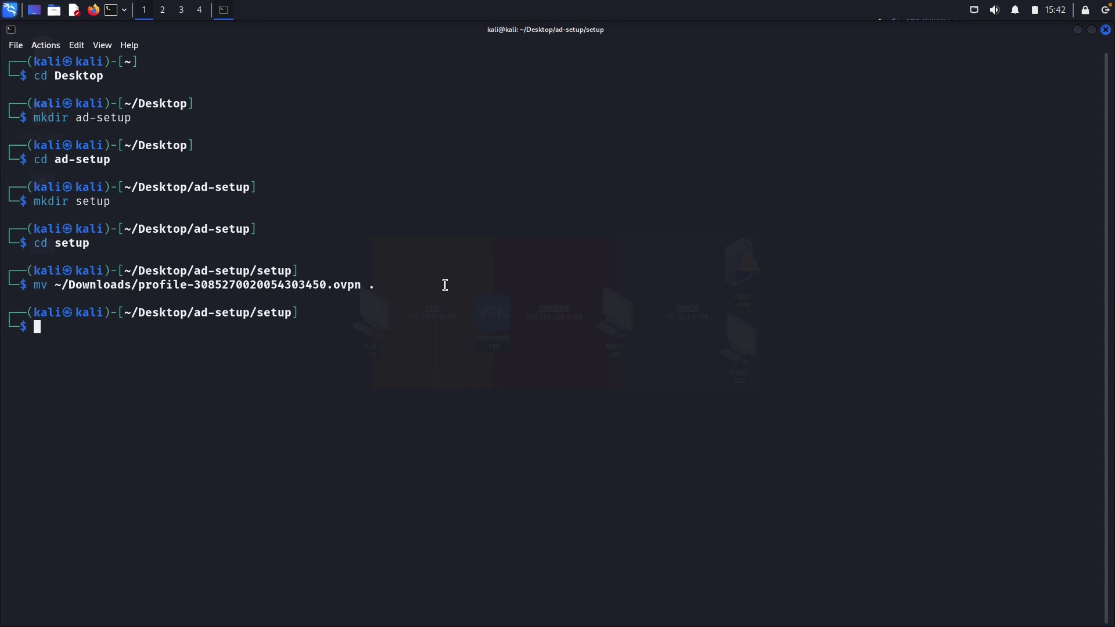
Create ../vpn beside setup and move the VPN profile into it.
text(cd)
key(BackSpace)
key(BackSpace)
text(mkdir ../vpn)
key(Return)
text(mv )
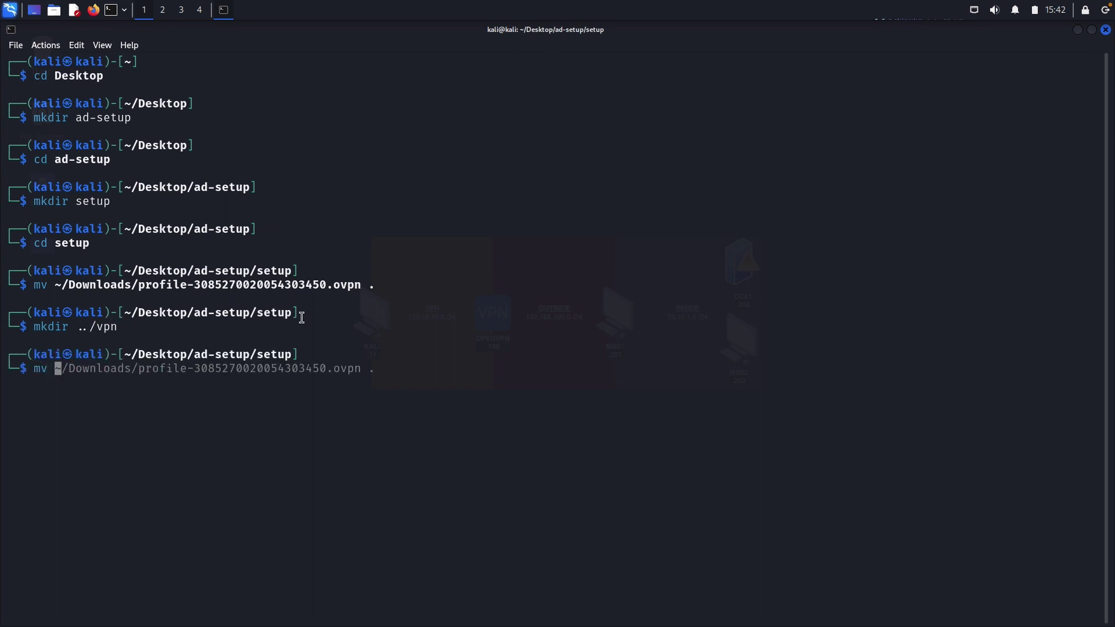
text(prof)
key(Tab)
text(../vpn)
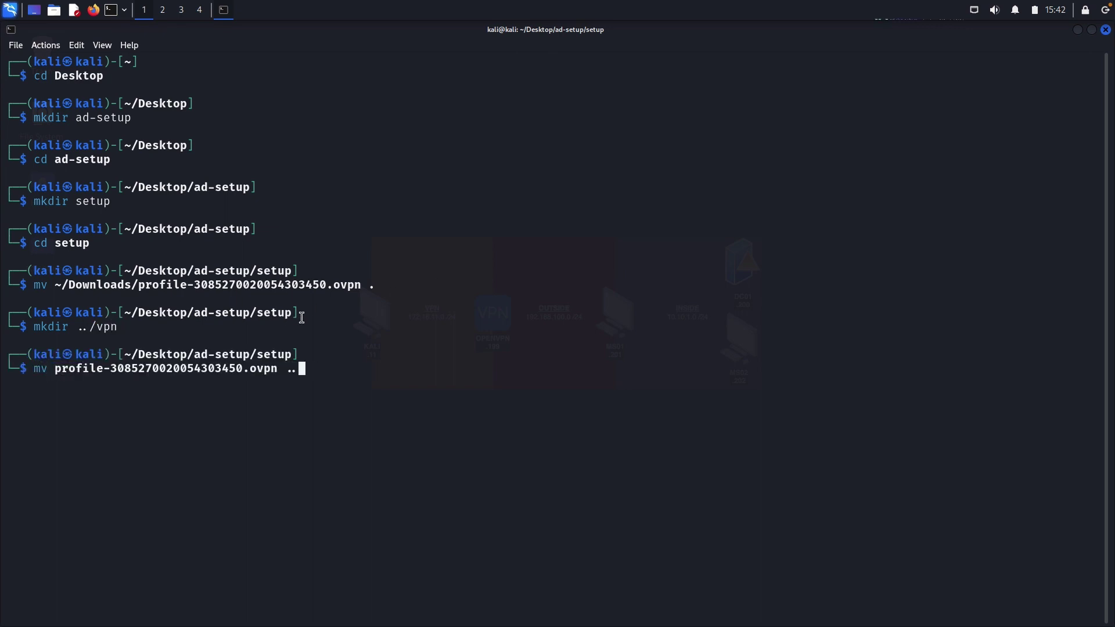
key(Return)
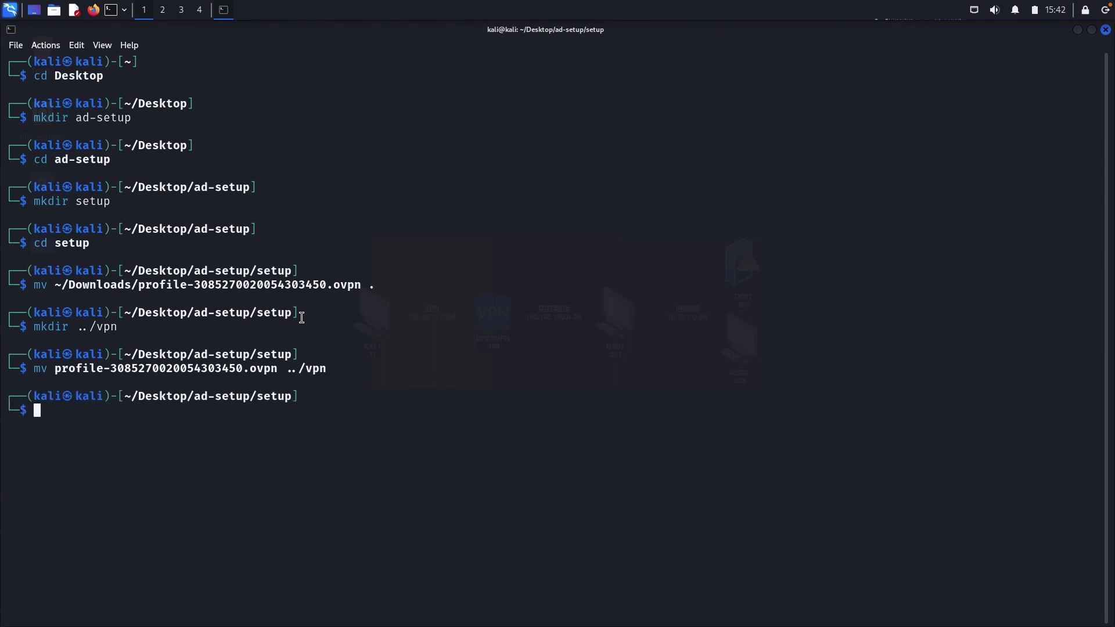
Check the folder layout with ll and tree ../, then clear the terminal.
text(ll)
key(Return)
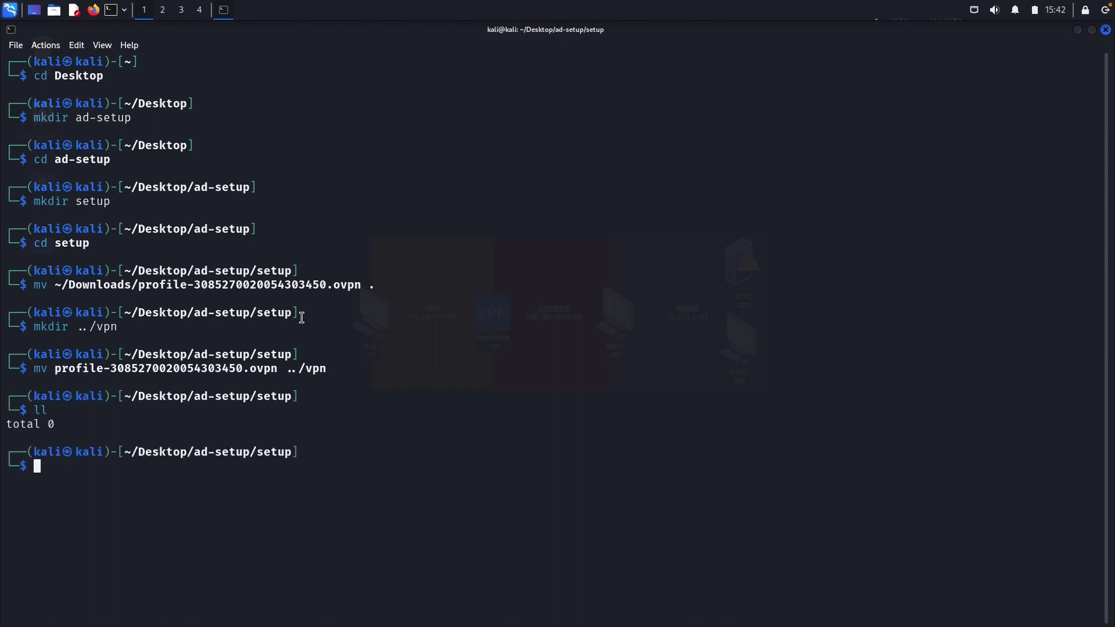
text(tree ../)
key(Return)
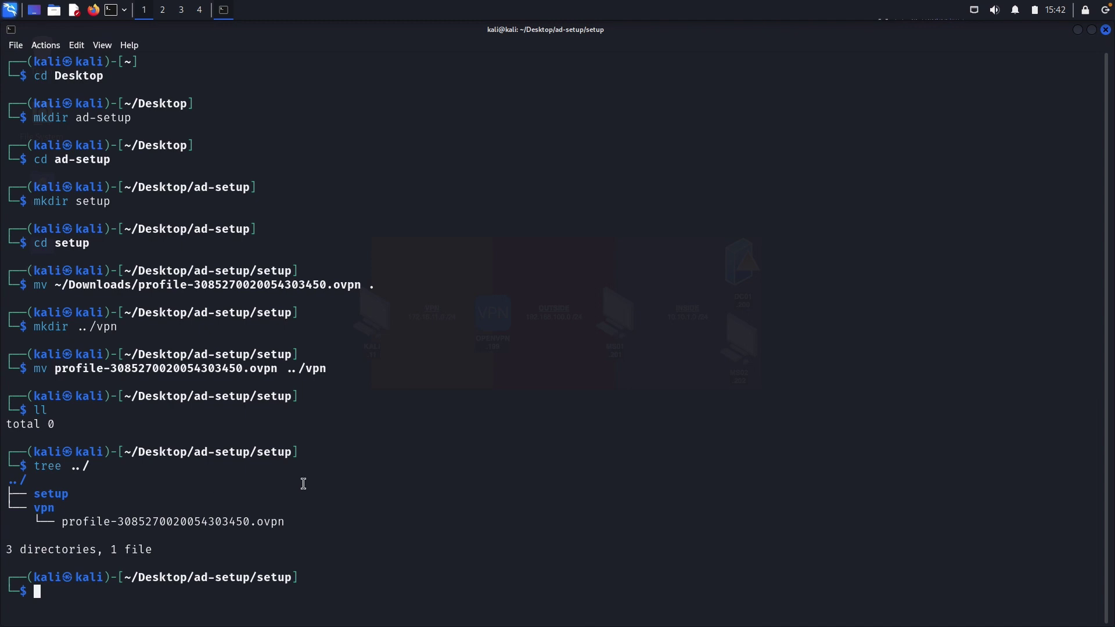
text(clear)
key(Return)
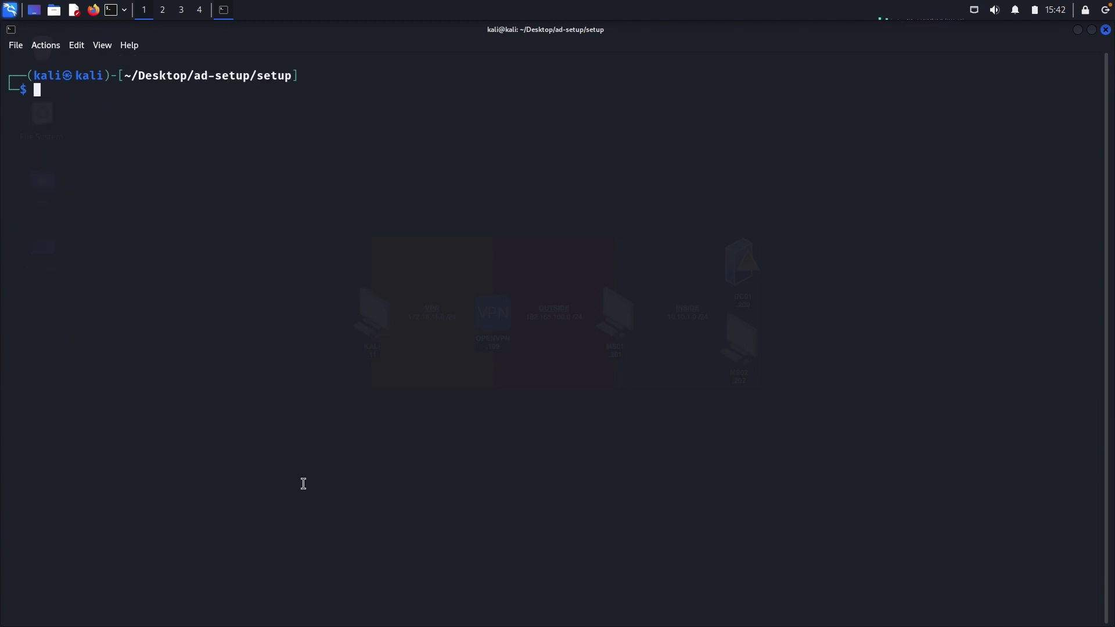
Move ~/Downloads/Autologon64.exe into the setup folder.
text(mv )
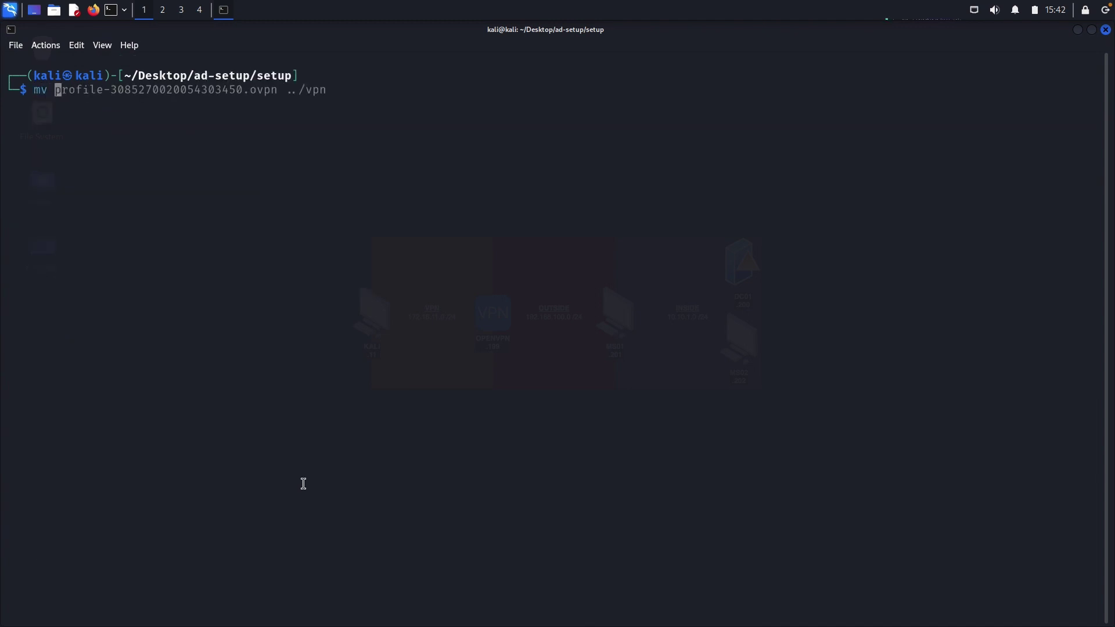
text(~/)
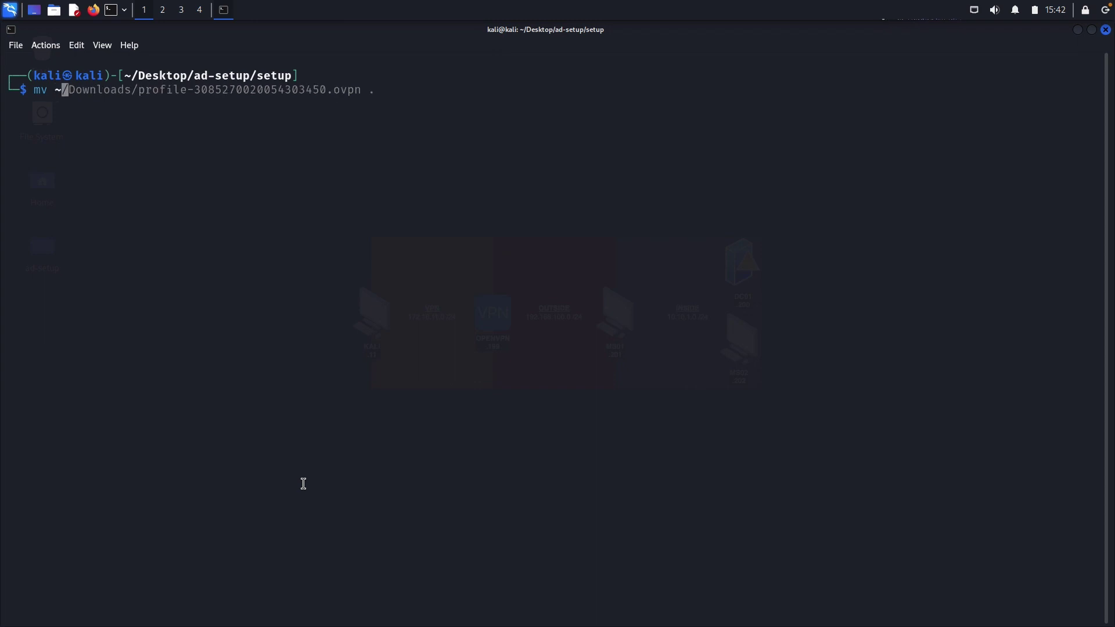
text(Down)
key(Tab)
key(BackSpace)
key(BackSpace)
key(BackSpace)
key(BackSpace)
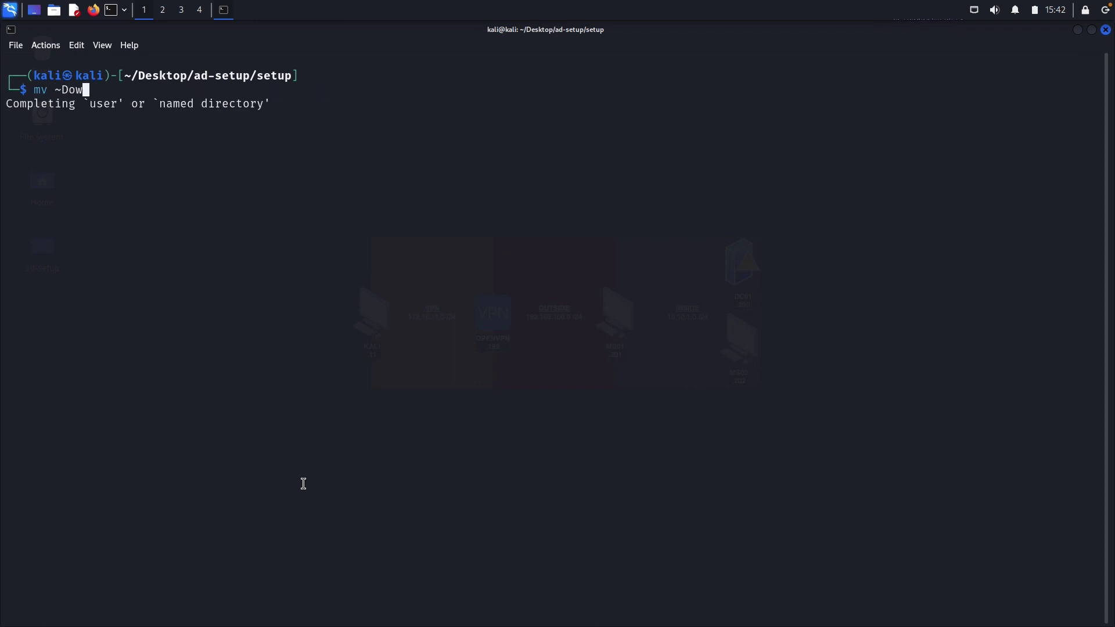
text(/Downloads/)
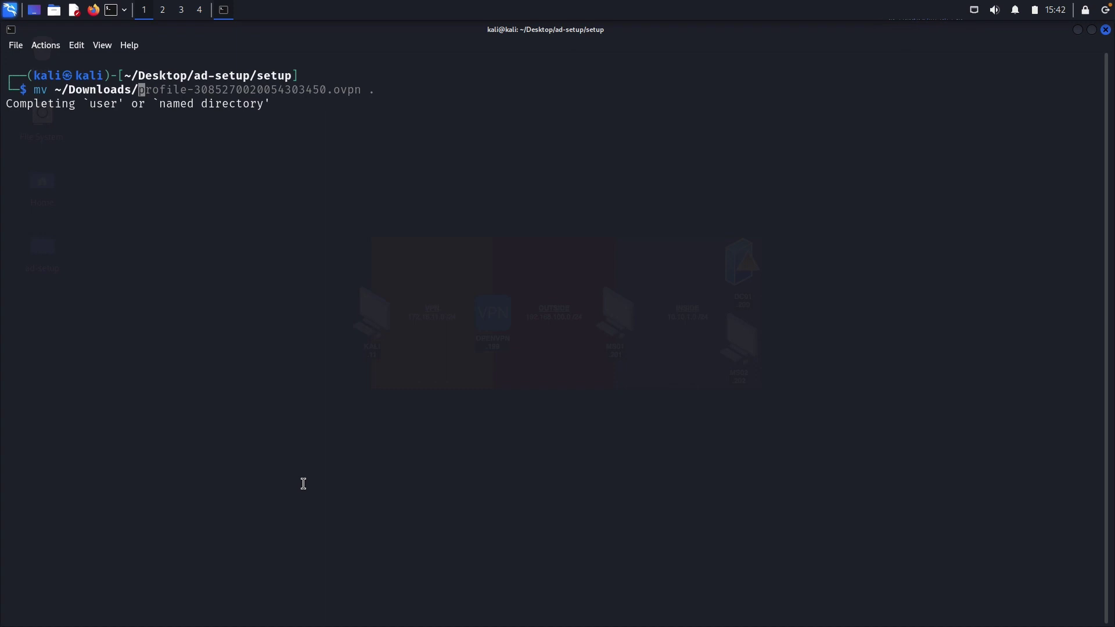
text(Aut)
key(Tab)
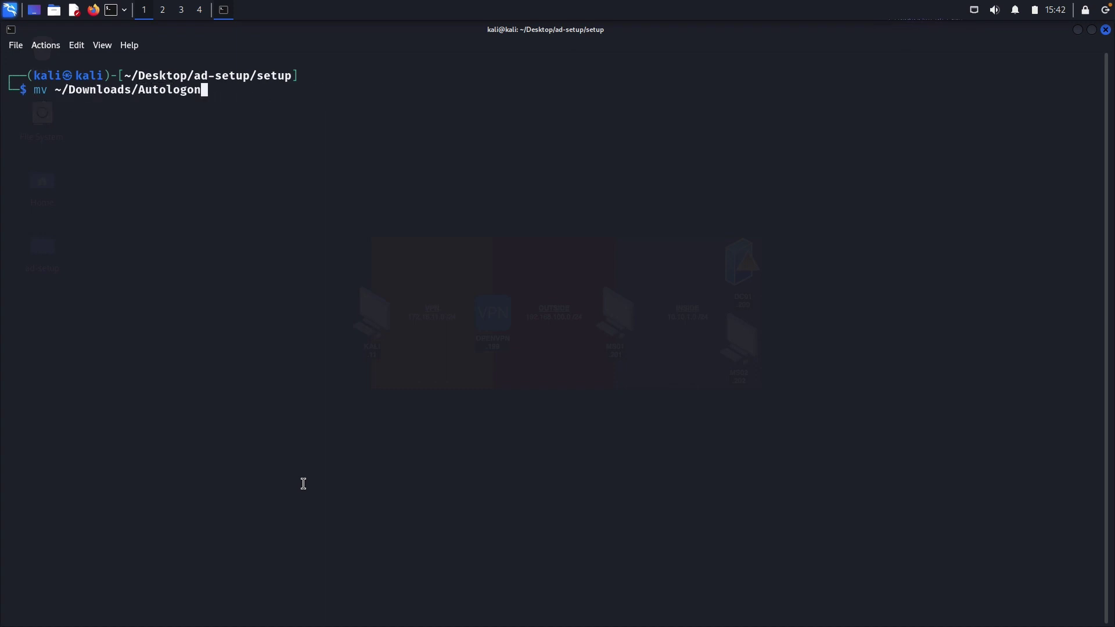
text(6)
key(Tab)
text(.)
key(Return)
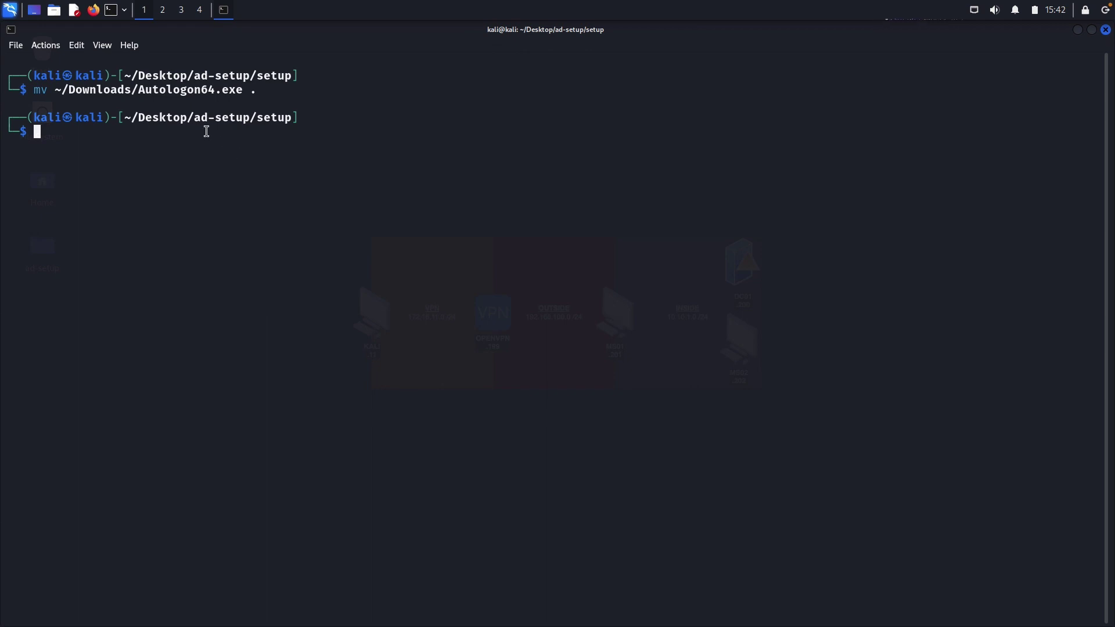
From the vpn folder, run sudo openvpn with the profile to get 172.16.11.11/24, then minimise.
text(cd ../vpn)
key(Return)
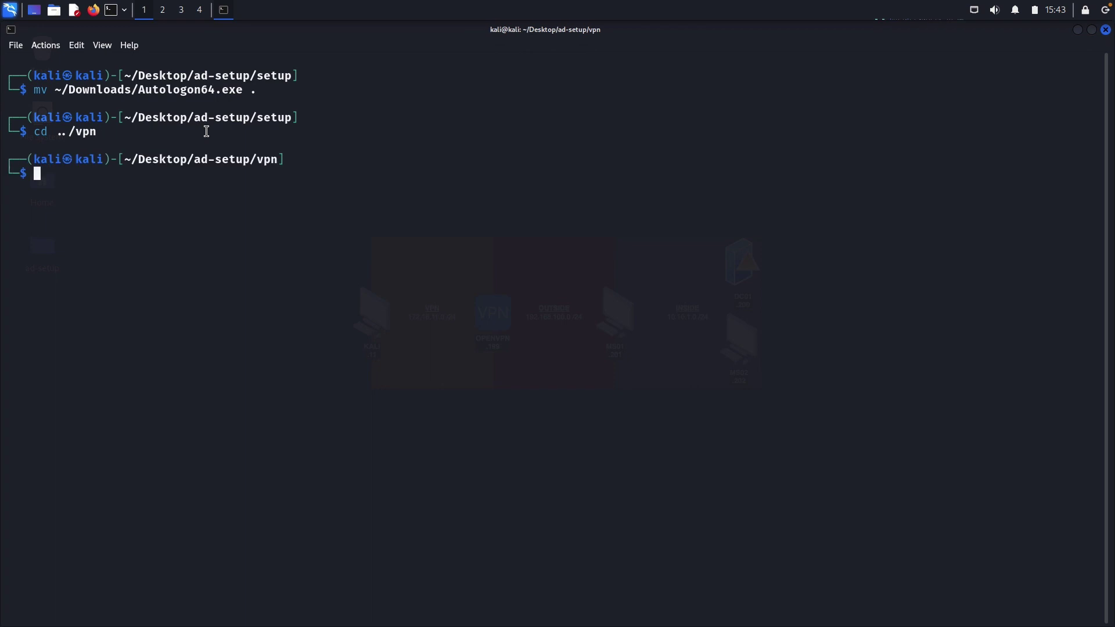
text(sudo openvpn profil)
key(Tab)
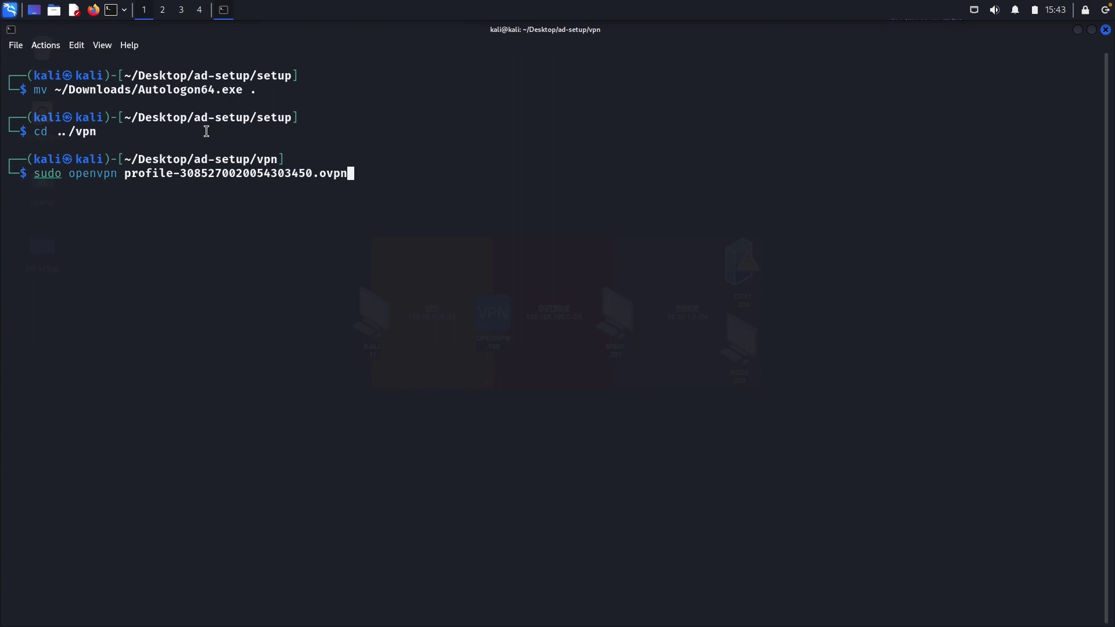
key(Return)
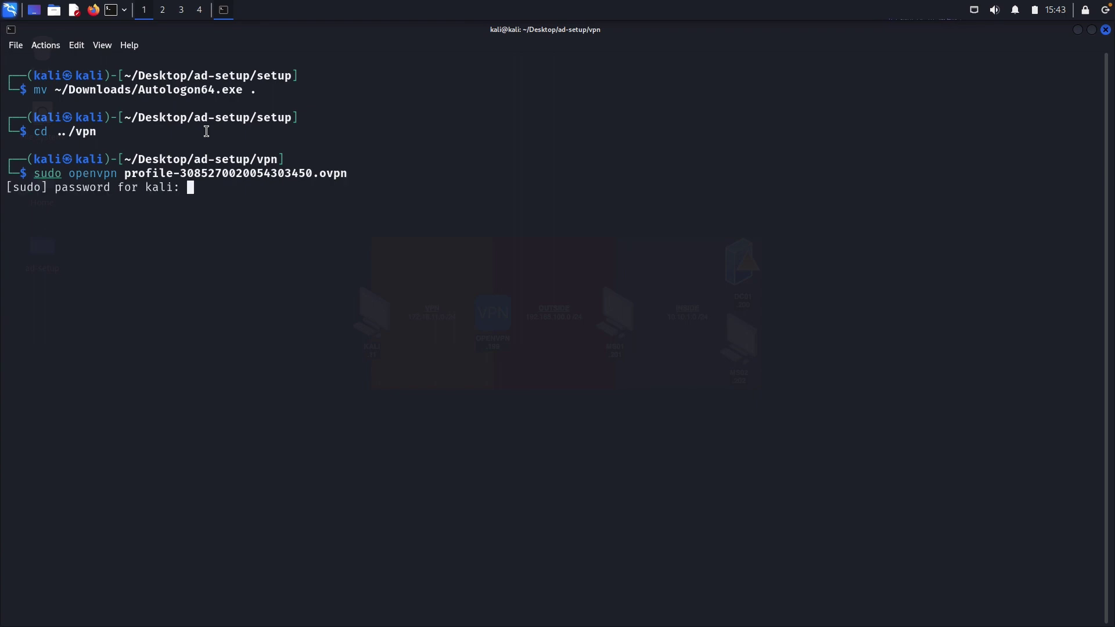
key(Return)
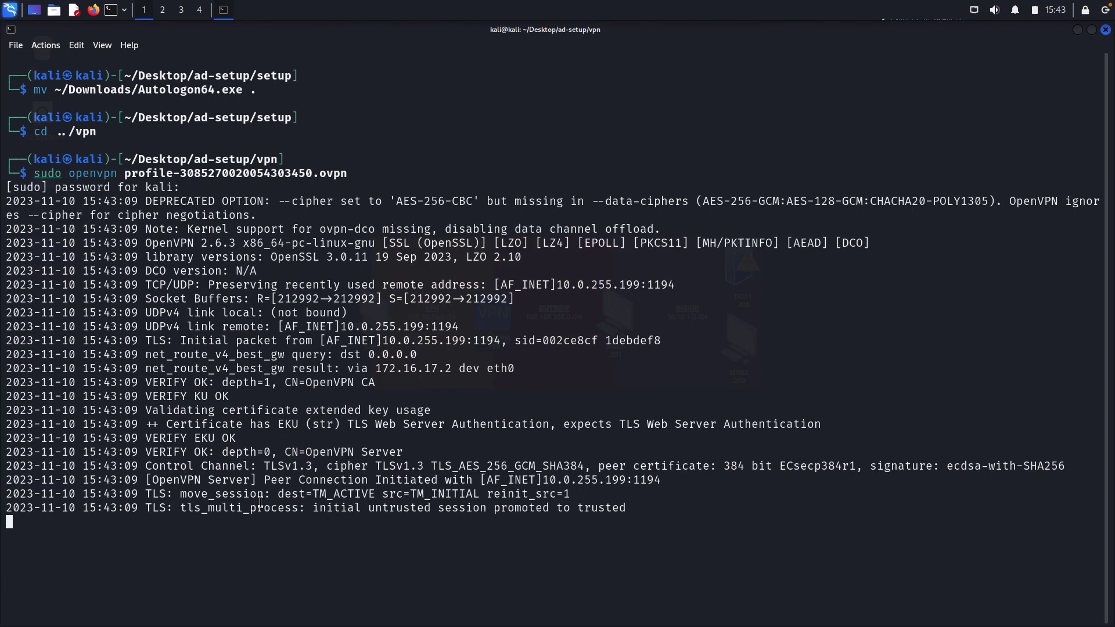
double_click(295, 549)
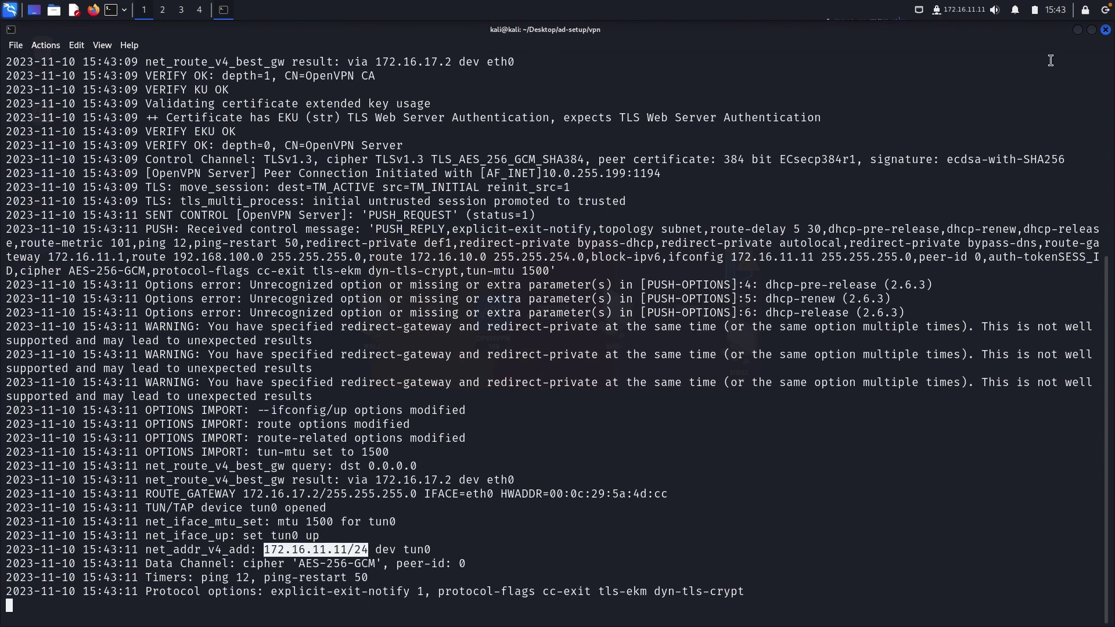
click(1078, 31)
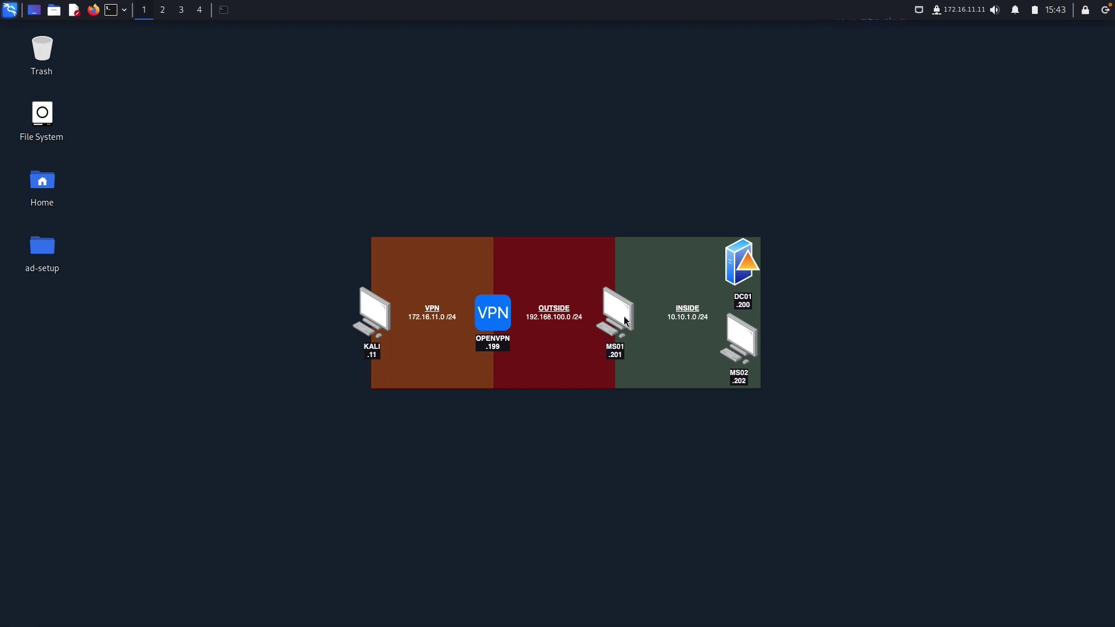
Open a new terminal and cd into Desktop/ad-setup/setup.
click(112, 11)
text(cd Desk)
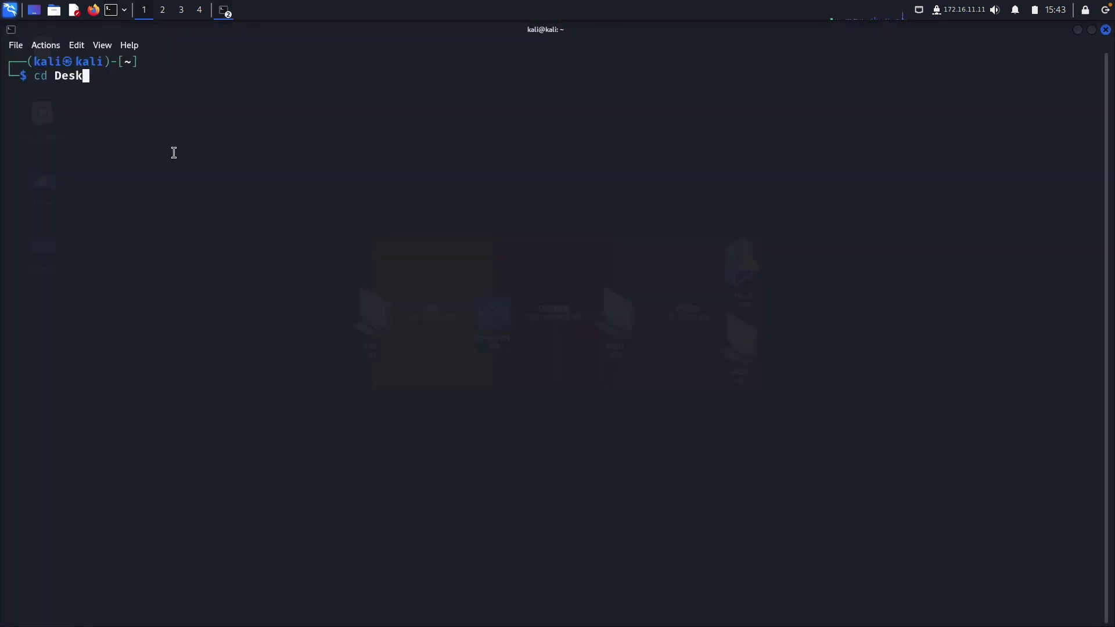
key(Tab)
text(ad)
key(Tab)
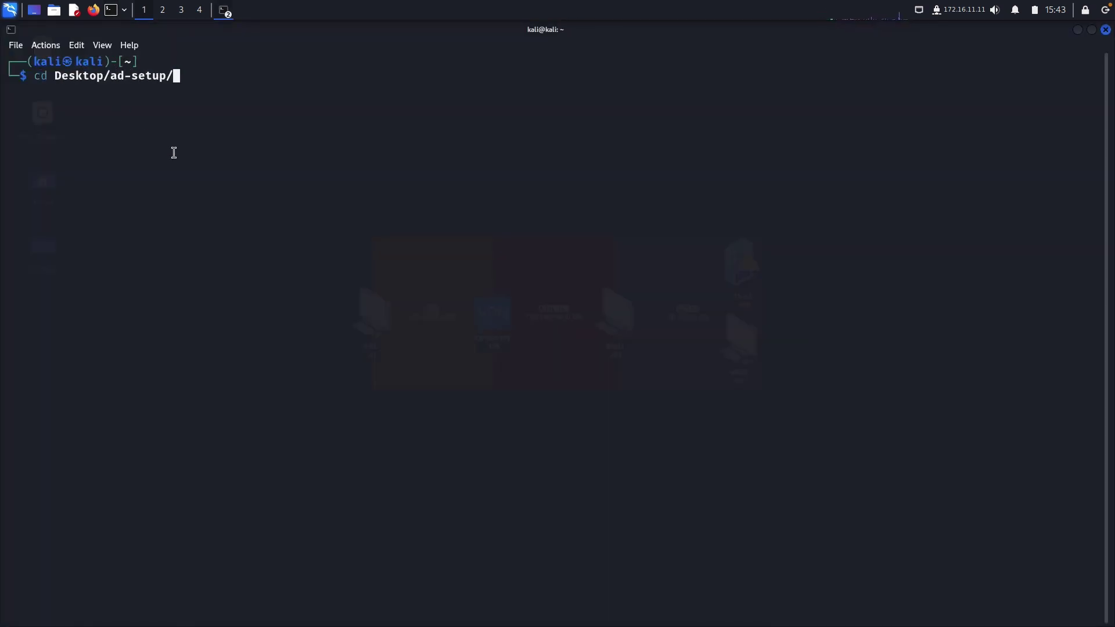
text(se)
key(Tab)
key(Return)
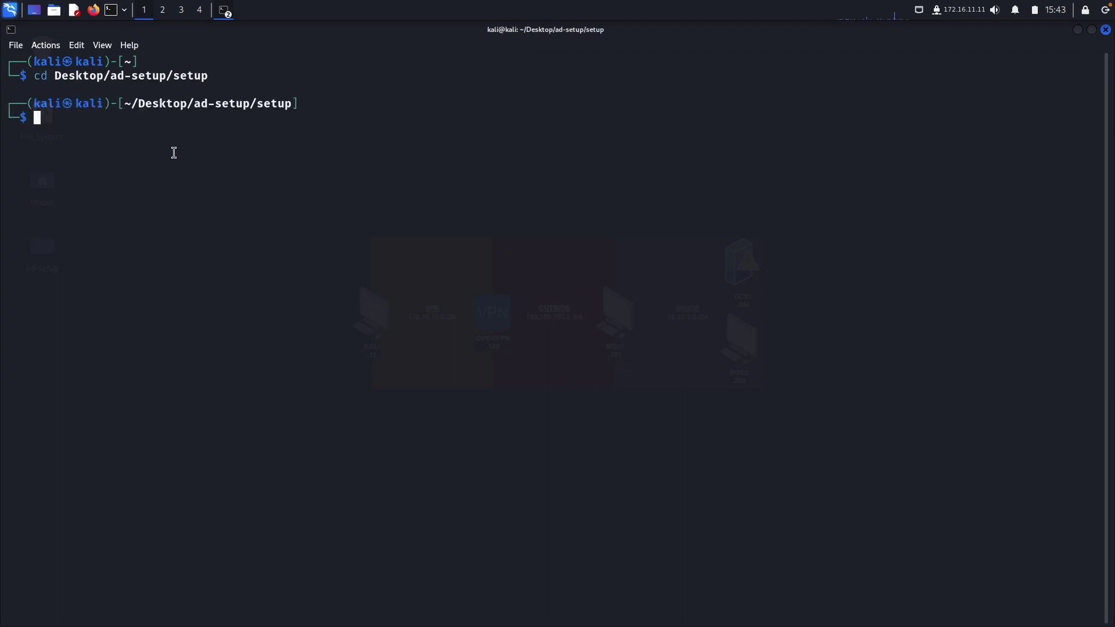
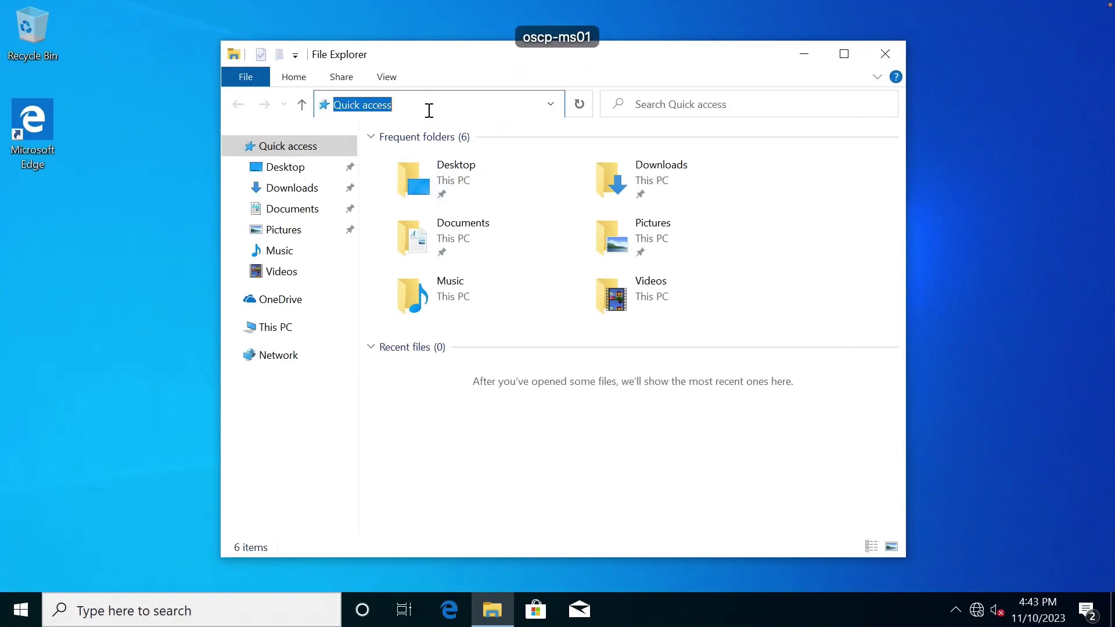
Browse to \\172.16.11.11, open the setup share, and select Autologon64.exe.
text(\\)
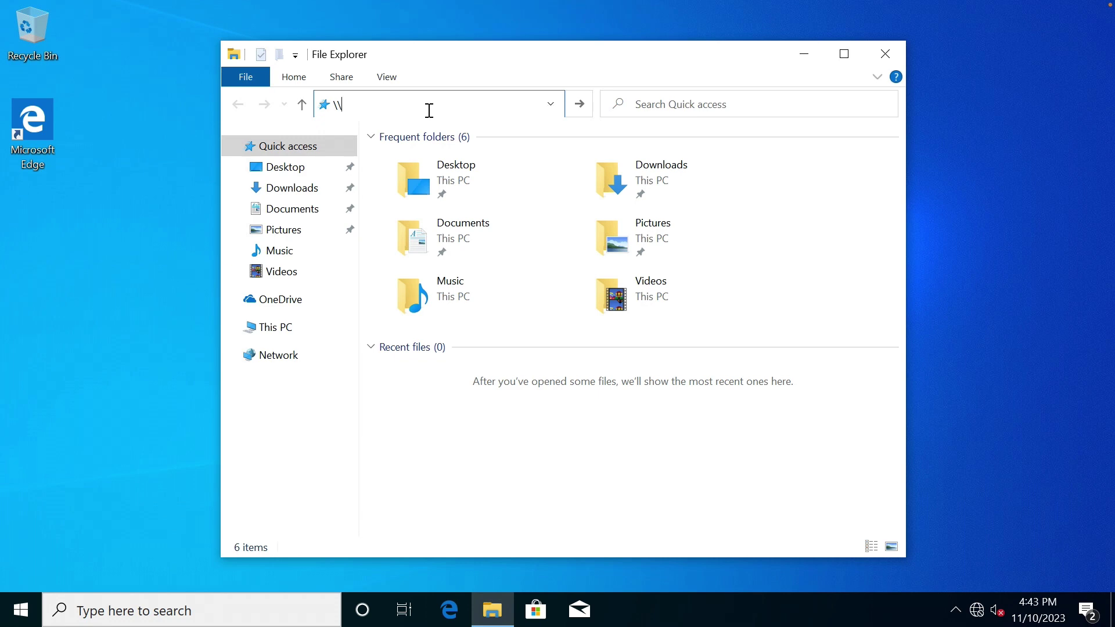
text(172.16.11.11)
key(Return)
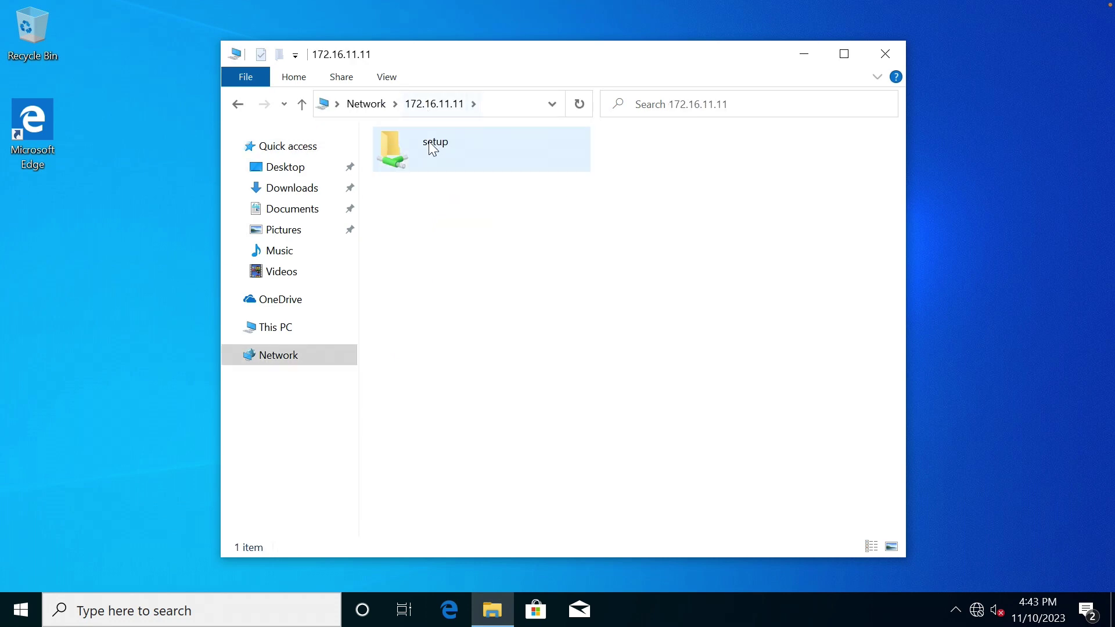
double_click(427, 141)
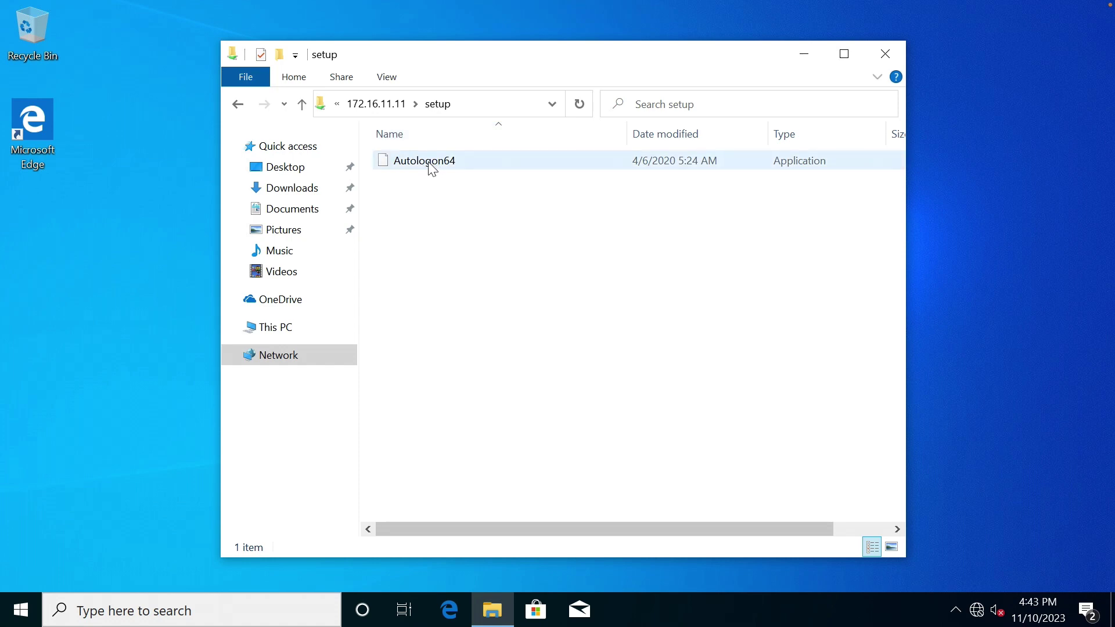
click(432, 168)
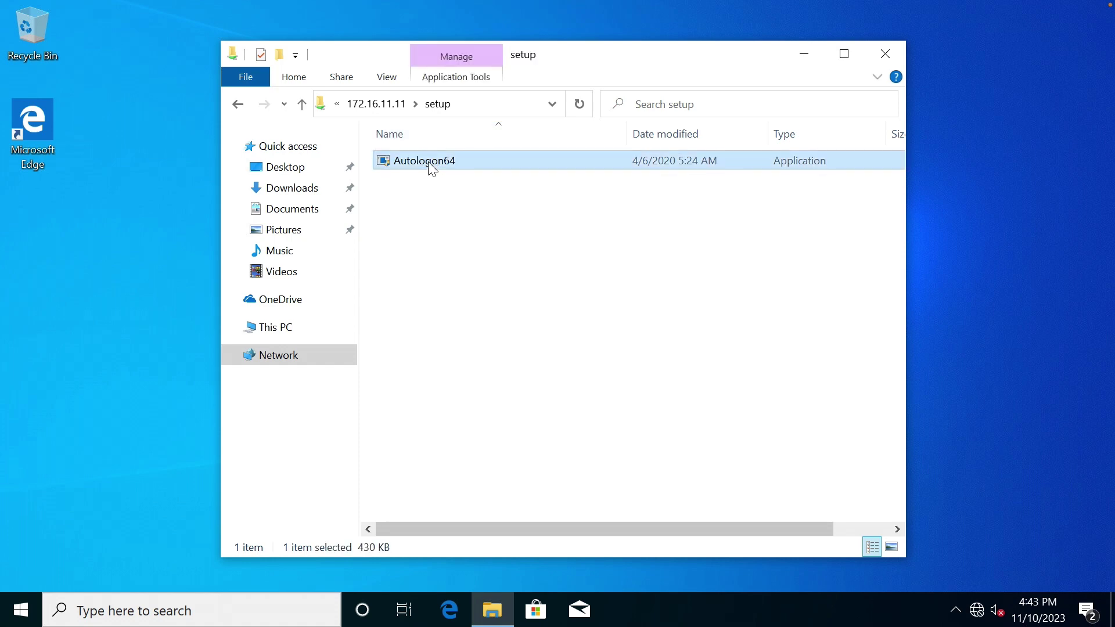
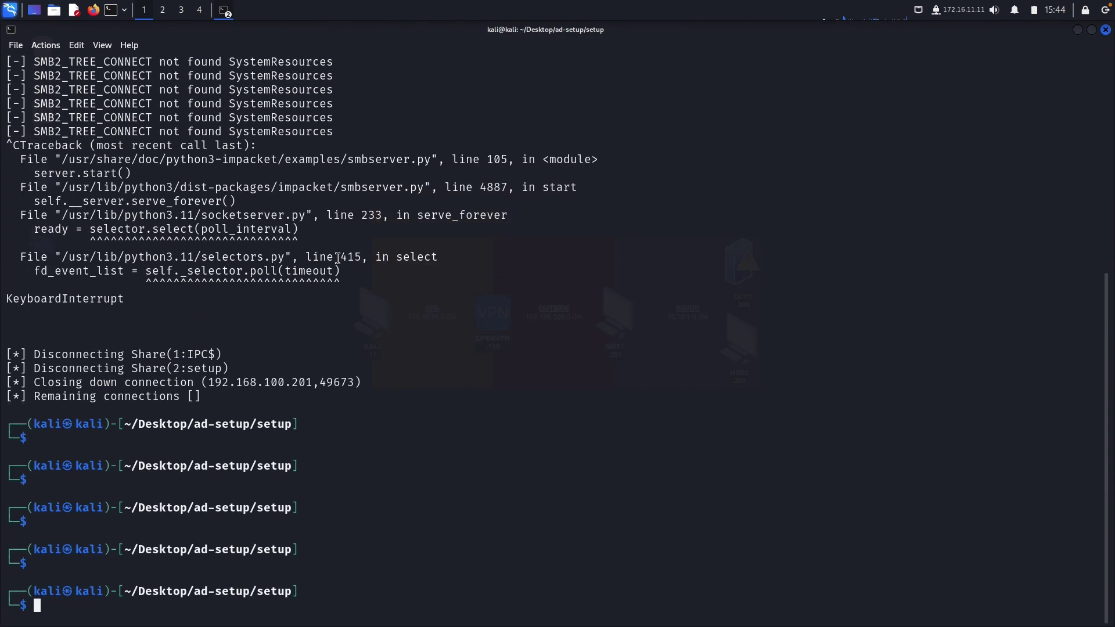
Clear the terminal to a fresh prompt, falling back to clear after cls fails.
text(cls)
key(Return)
text(clear)
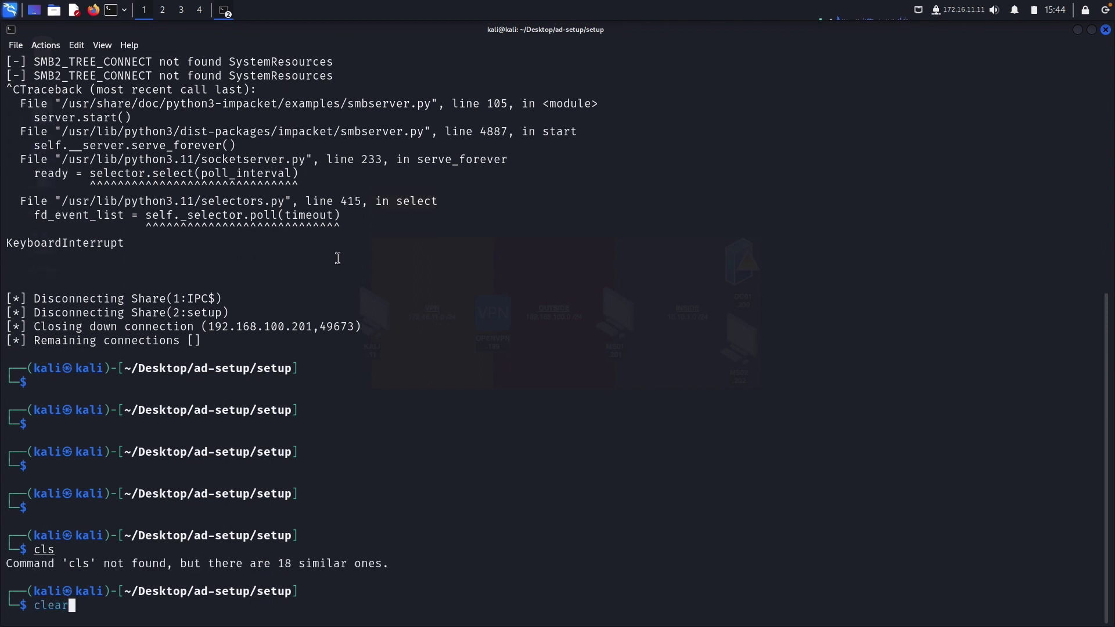
key(Return)
Begin a mv command for ~/Downloads/diskbossent_setup_v8.8.16.exe, completing the path and filename.
text(mv )
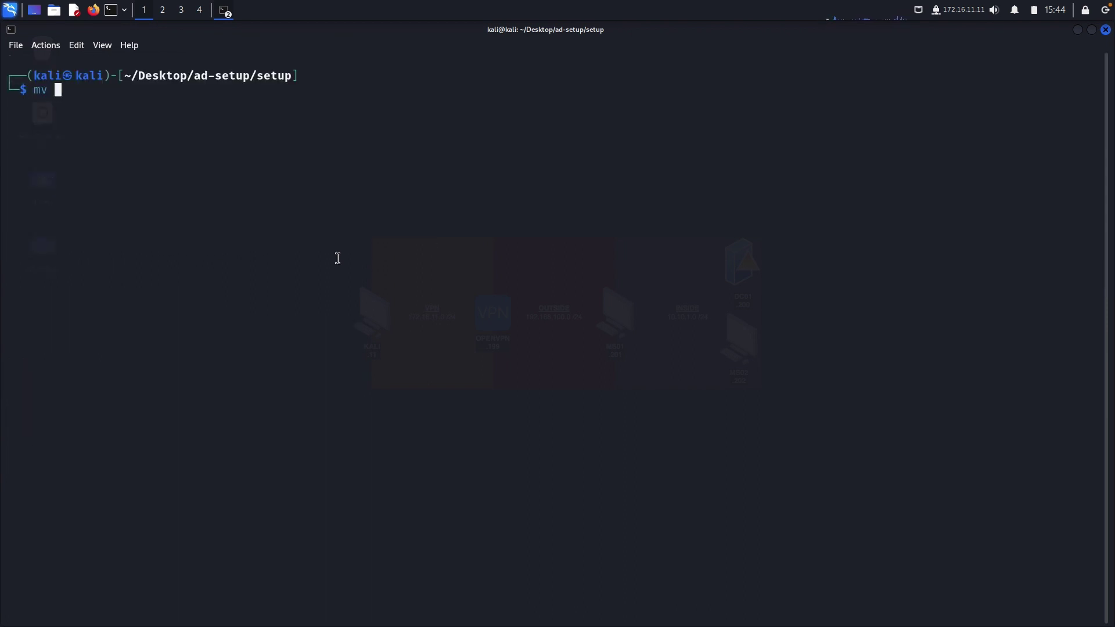
text(~/Down)
key(Tab)
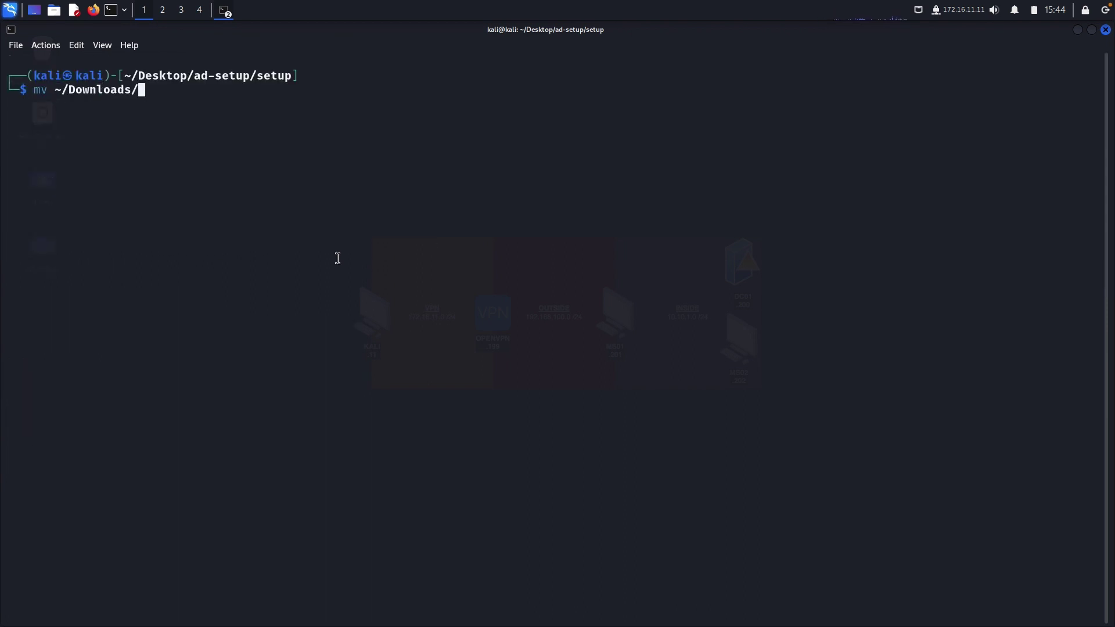
text(0)
key(Tab)
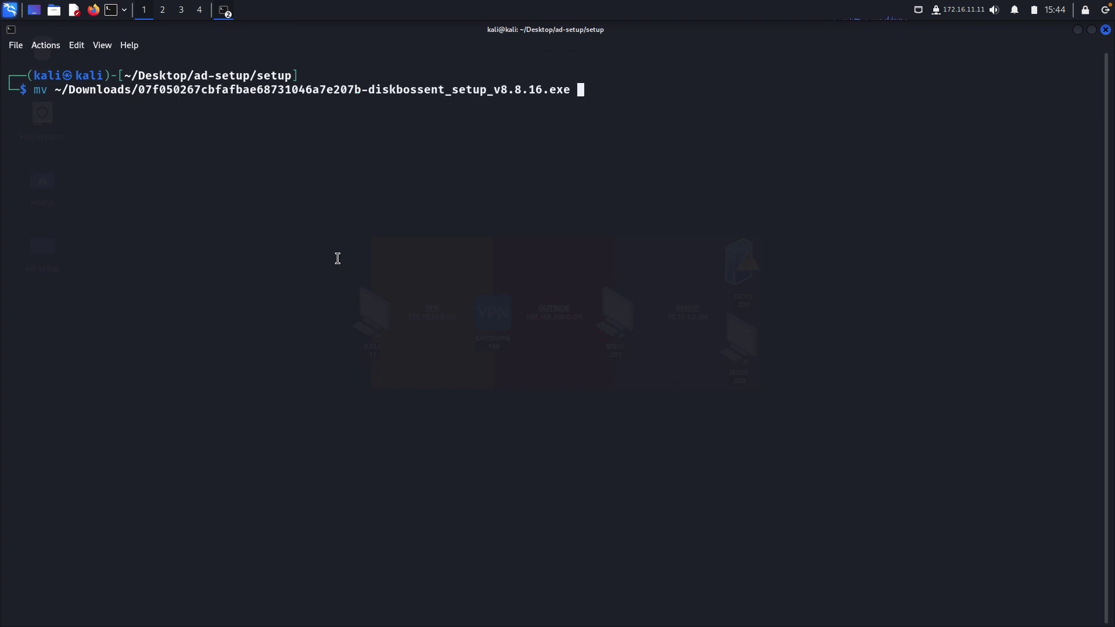
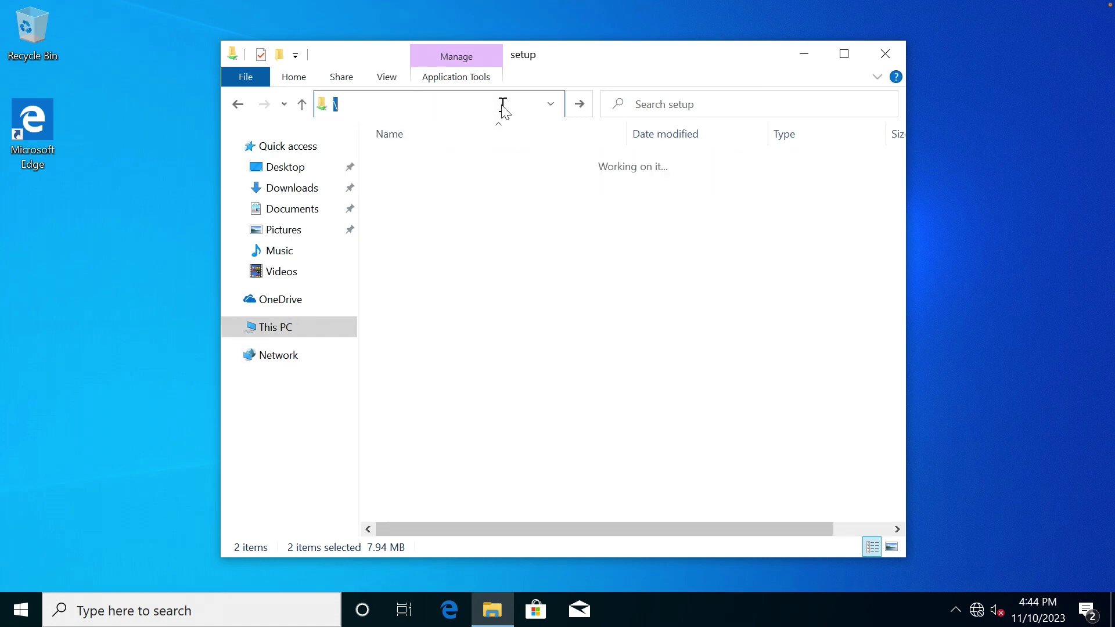
Create a C:\setup folder and paste the DiskBoss installer and Autologon64 into it.
right_click(477, 289)
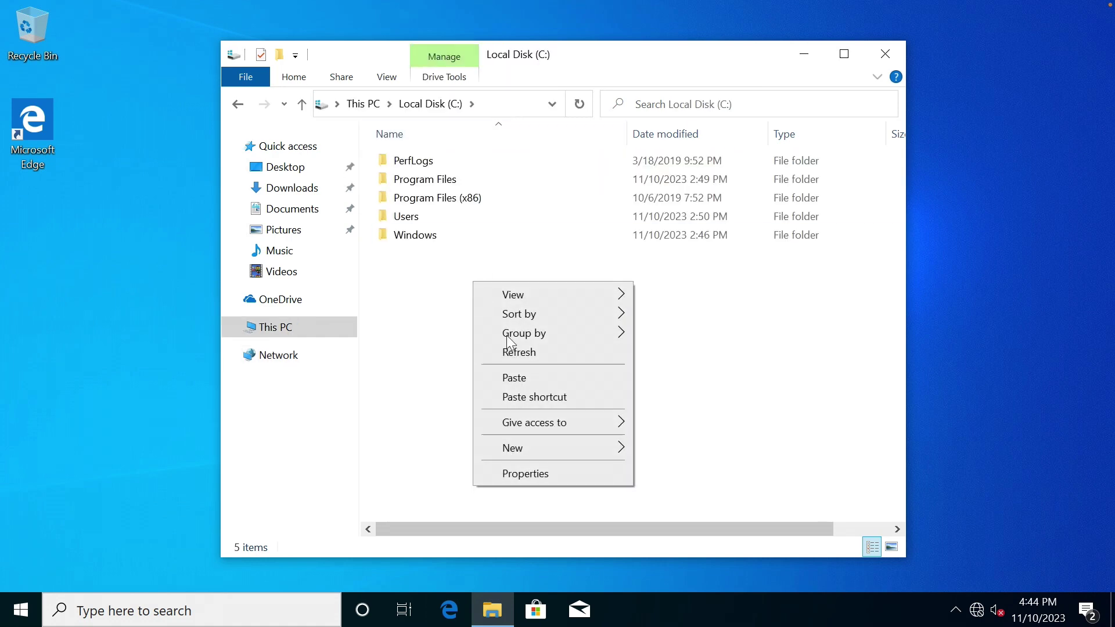
mouse_move(550, 447)
click(668, 450)
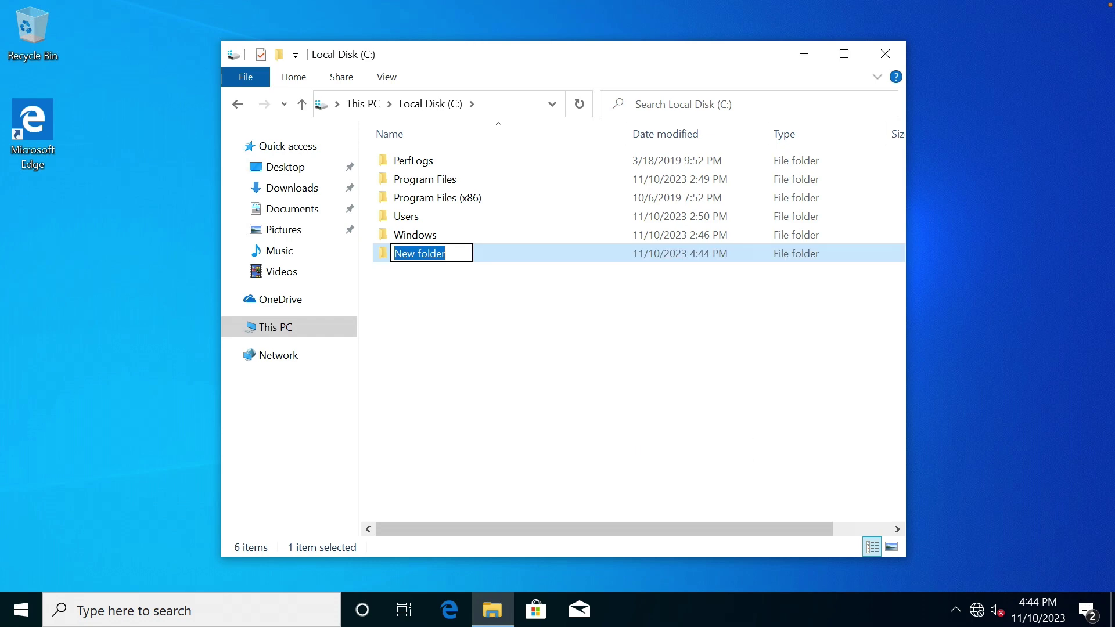
text(setup)
key(Return)
key(Return)
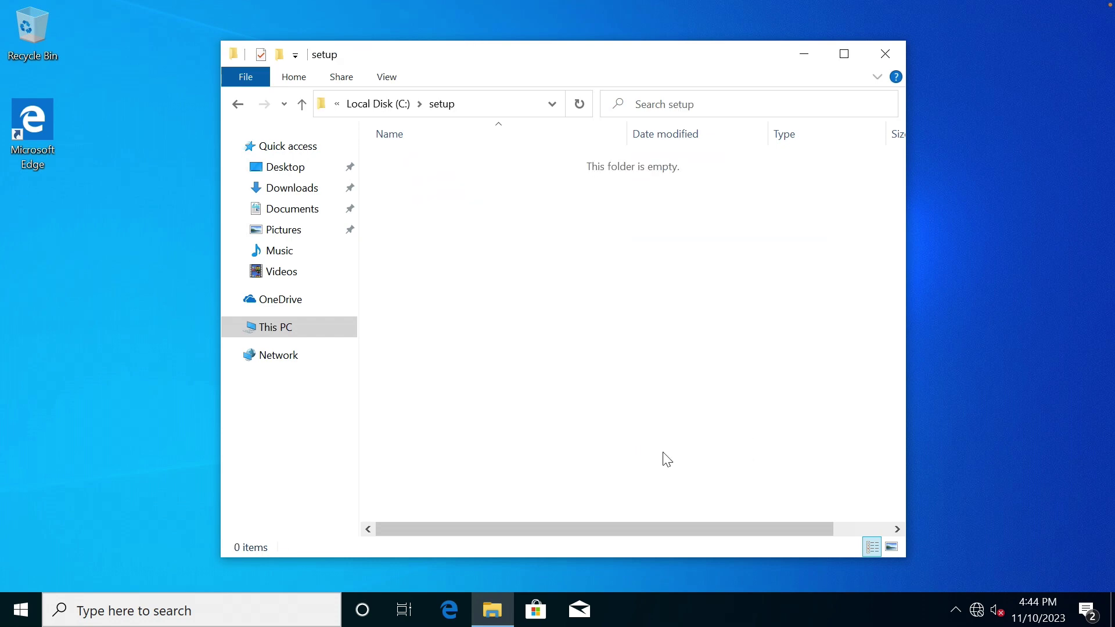
key(ctrl+v)
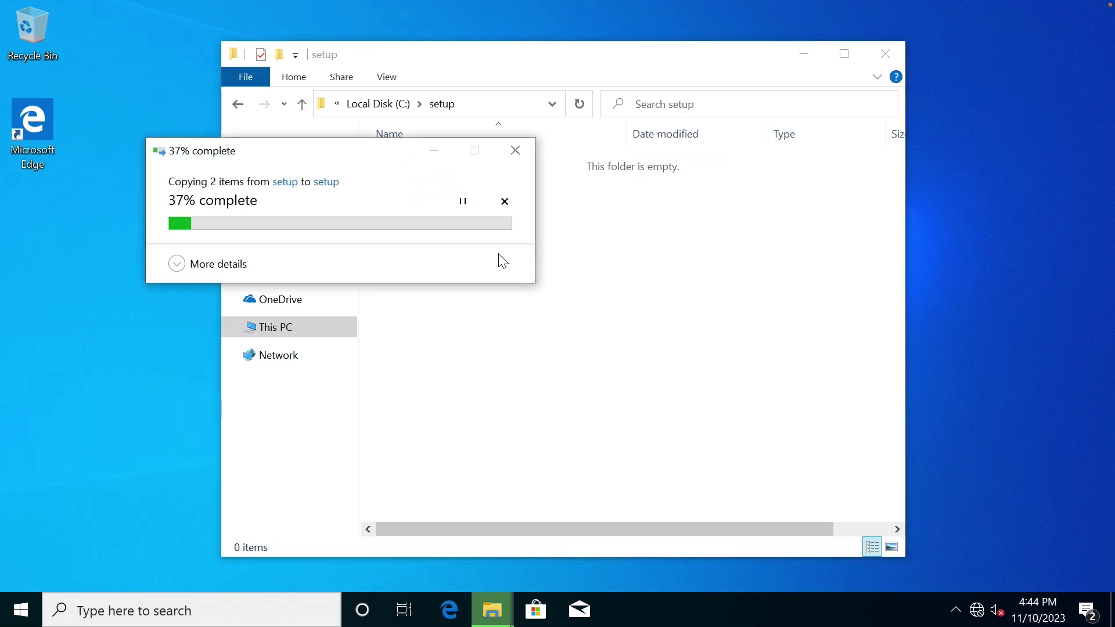
click(486, 268)
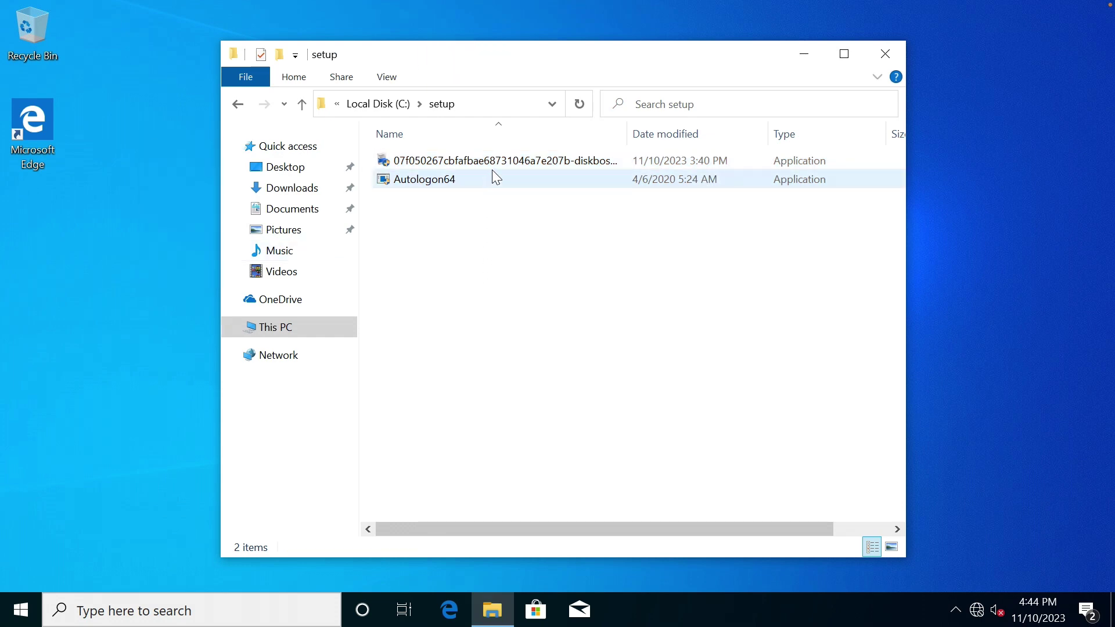
Install DiskBoss Enterprise 8.8.16 with default settings, accepting UAC and the license.
double_click(567, 161)
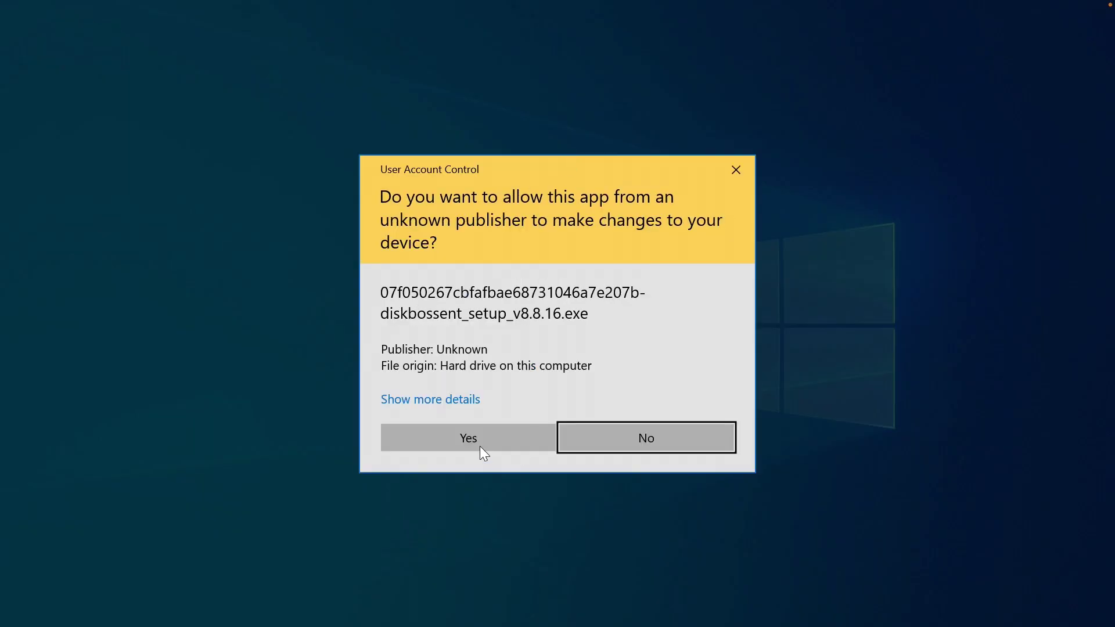
click(481, 447)
click(653, 446)
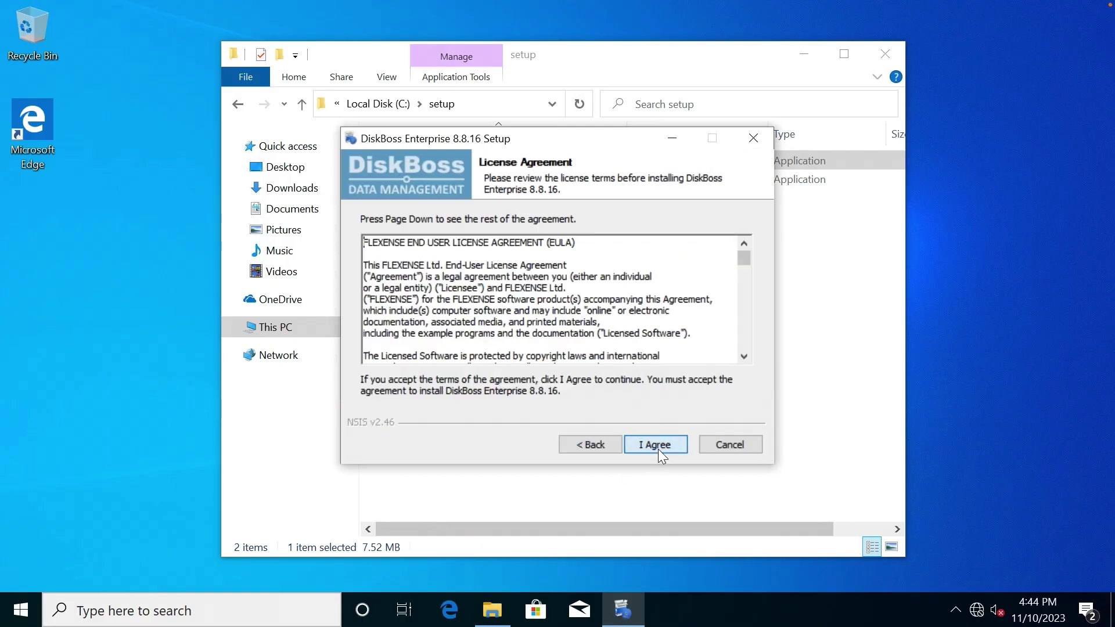
click(658, 447)
click(658, 448)
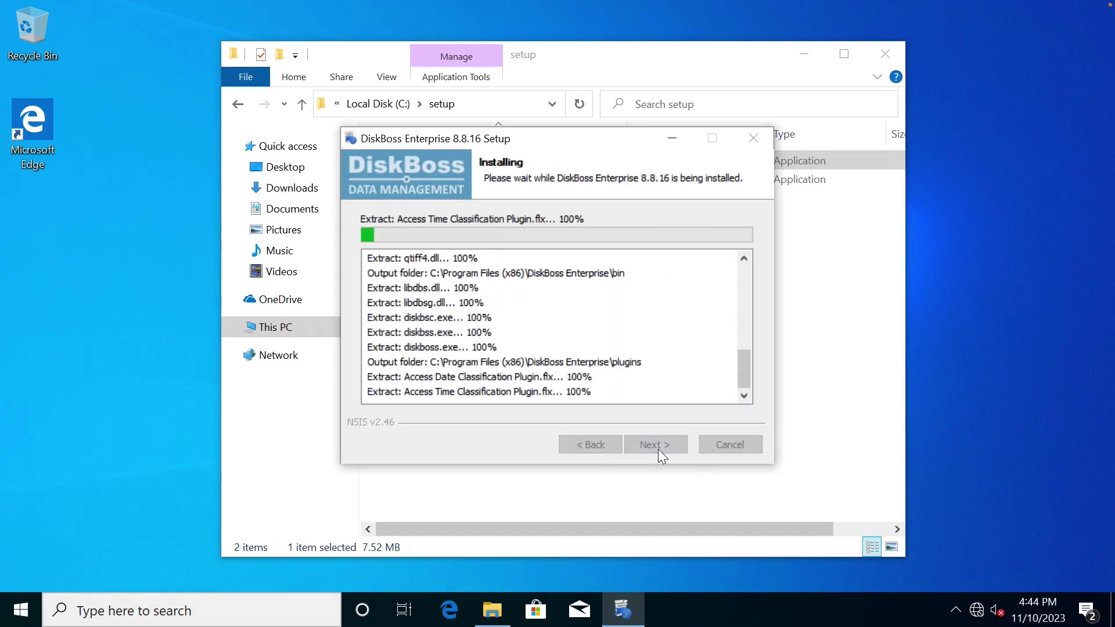
click(659, 446)
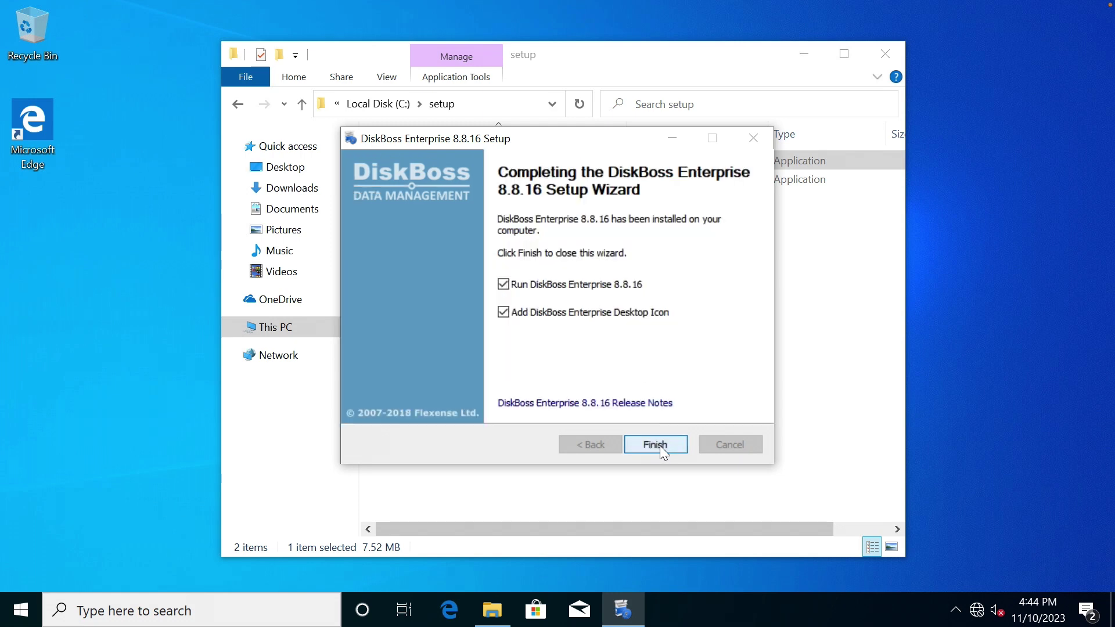
click(655, 444)
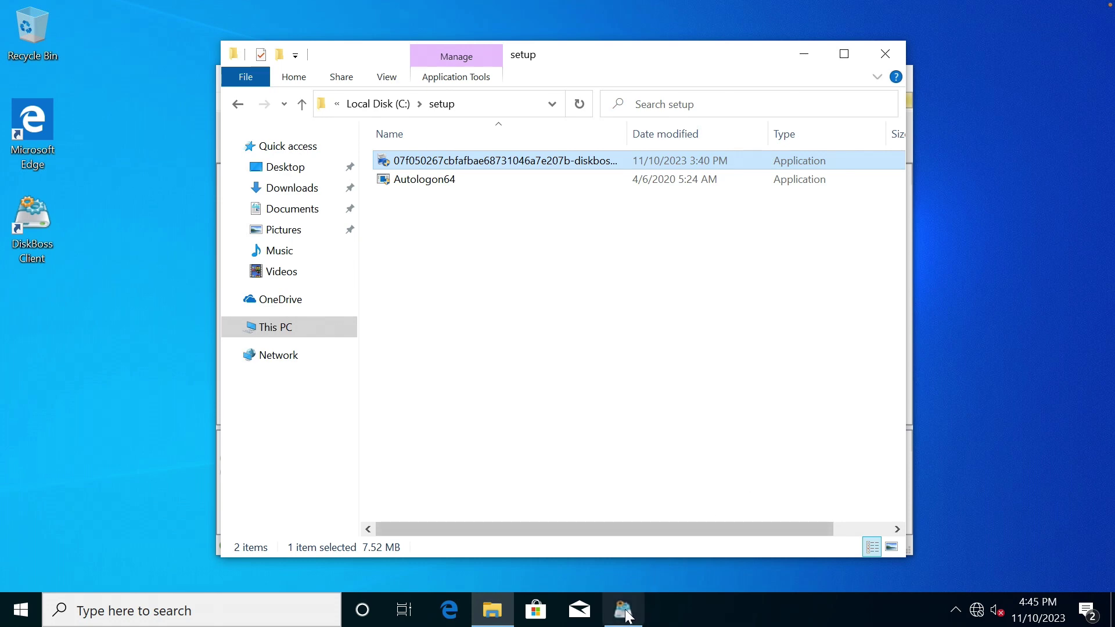
Close the DiskBoss Client window that launched after installation.
click(623, 610)
click(609, 457)
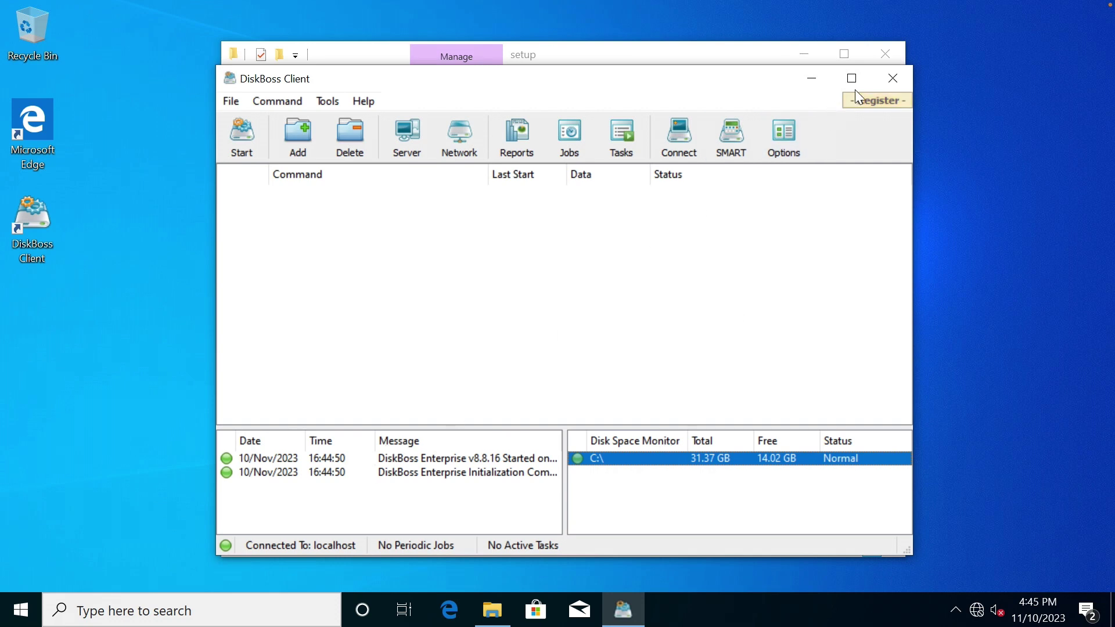
click(887, 78)
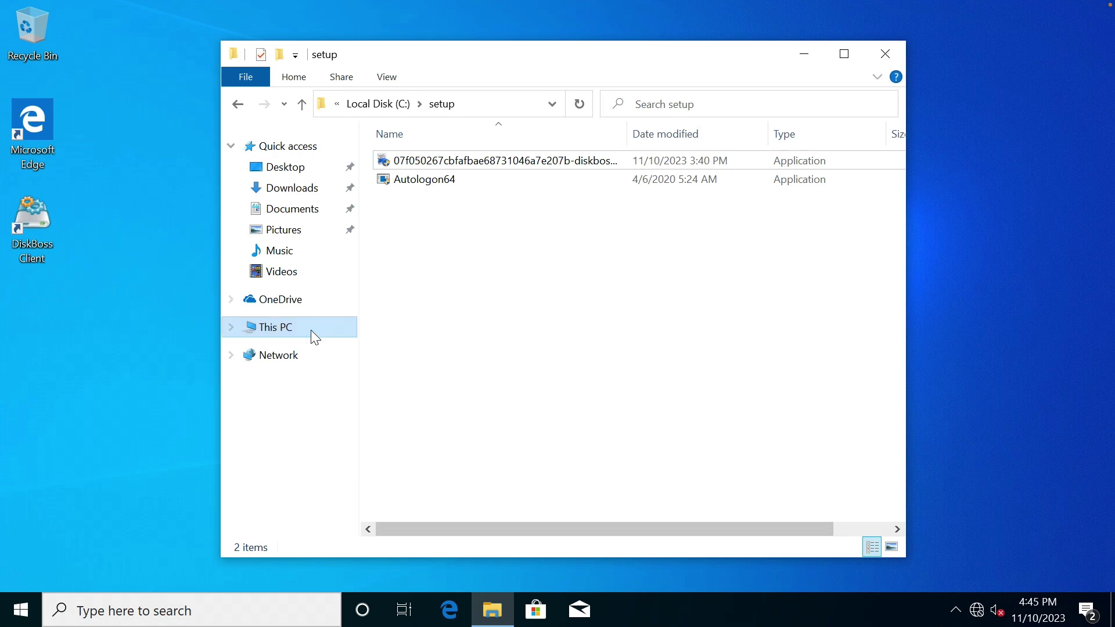
Open Computer Management from This PC and select the DiskBoss Enterprise service in Services.
right_click(286, 335)
click(302, 366)
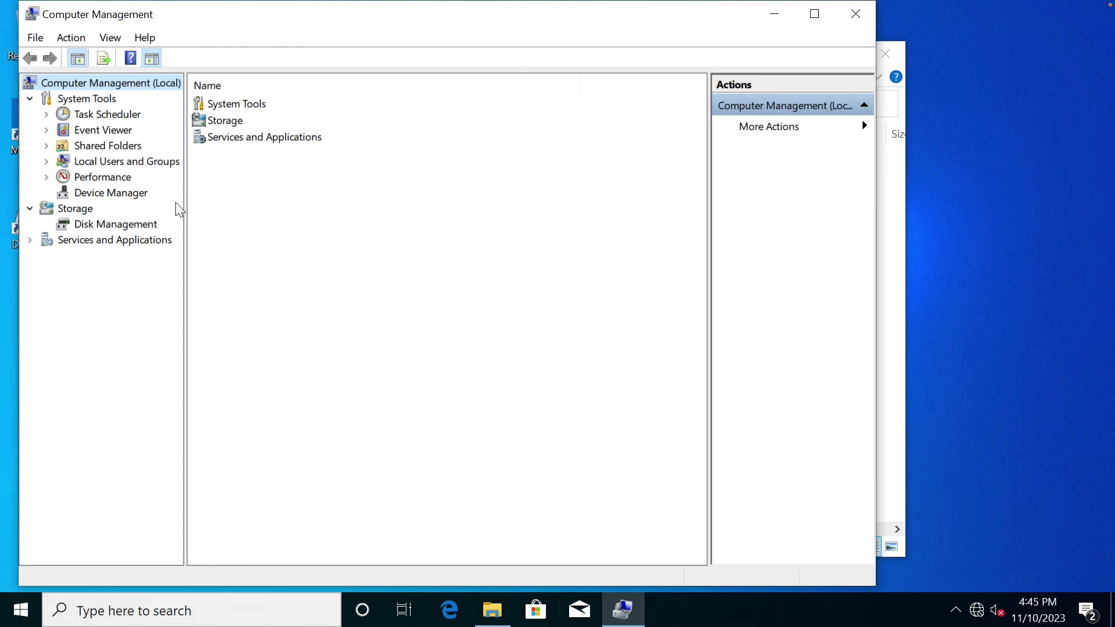
click(107, 241)
click(107, 252)
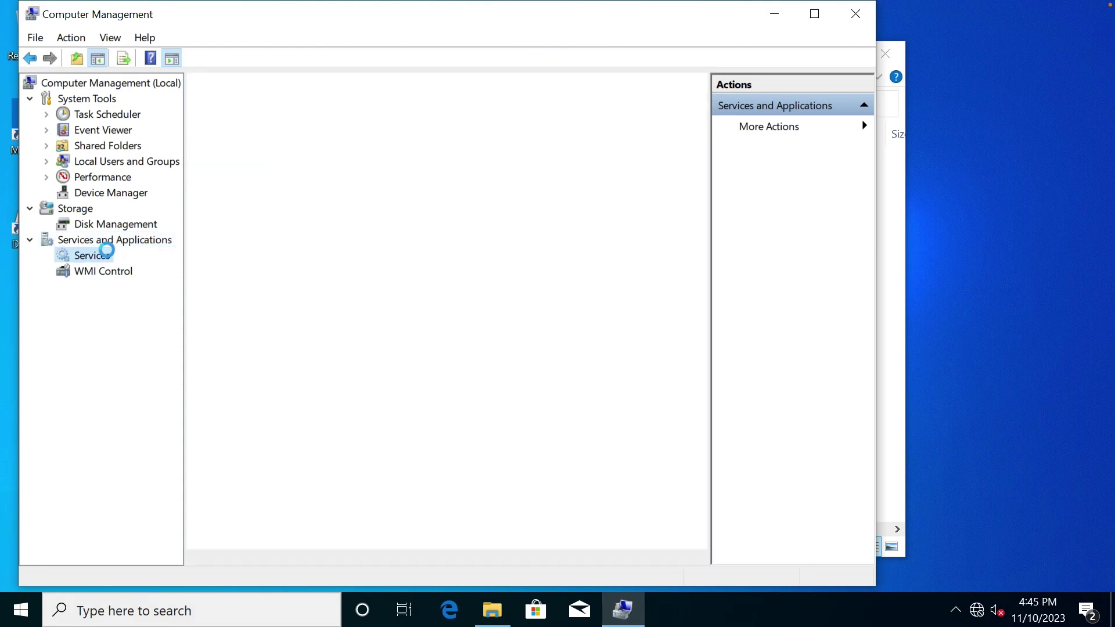
scroll(403, 463, down, 2)
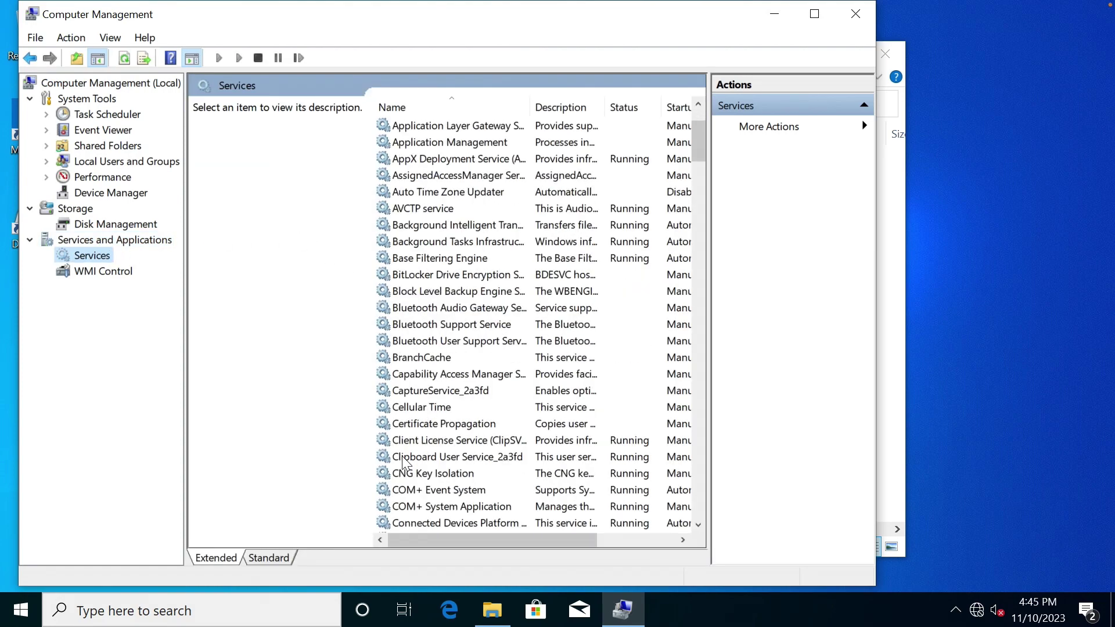
scroll(405, 462, down, 6)
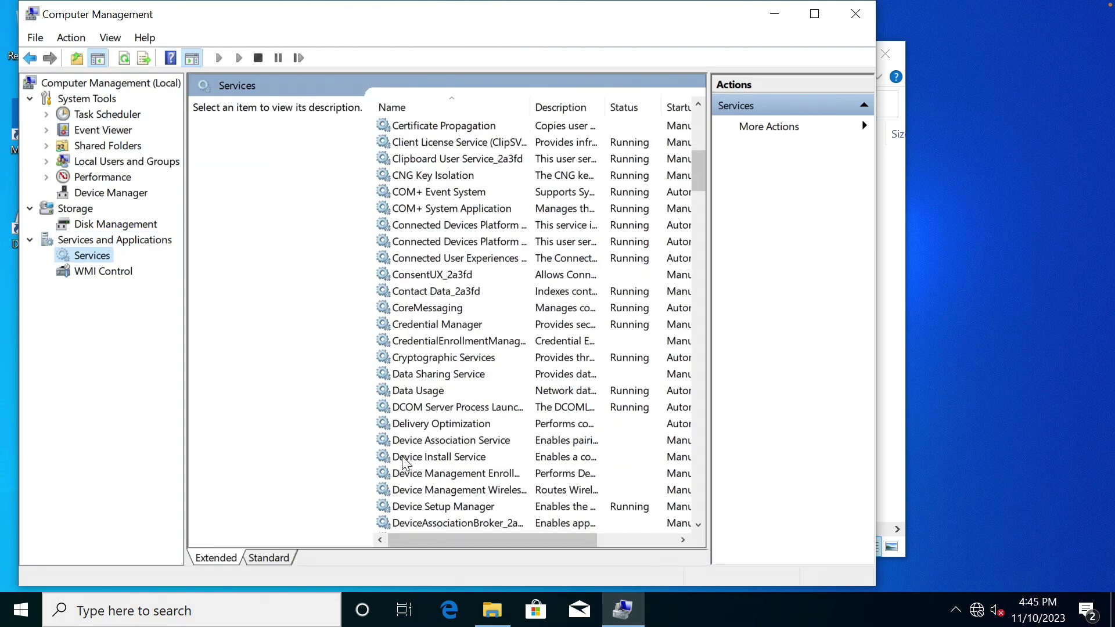
scroll(404, 459, down, 7)
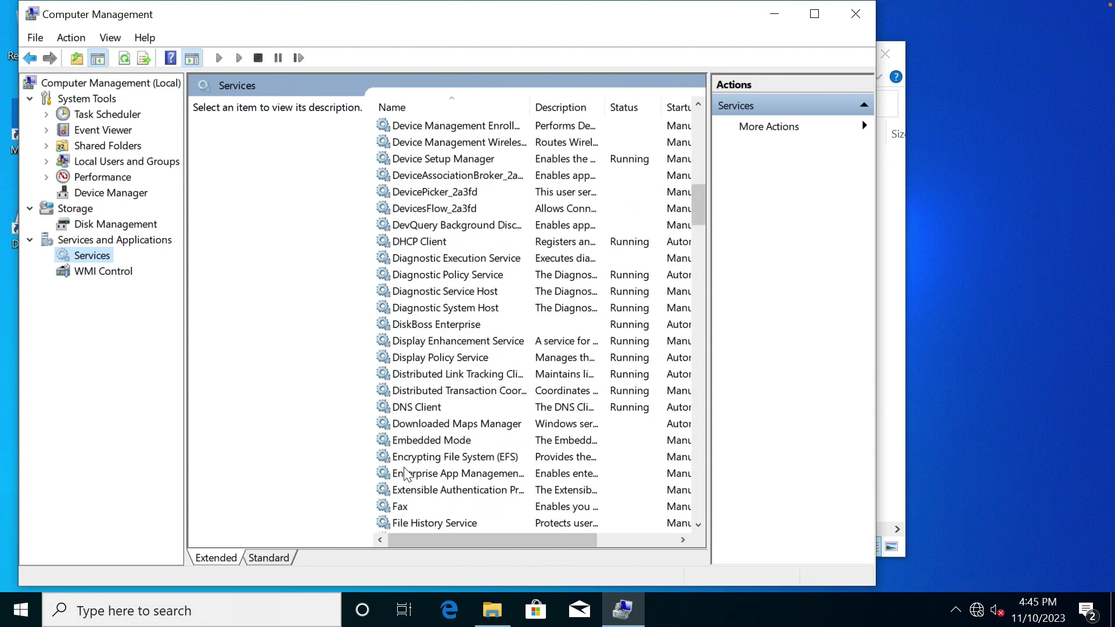
click(421, 324)
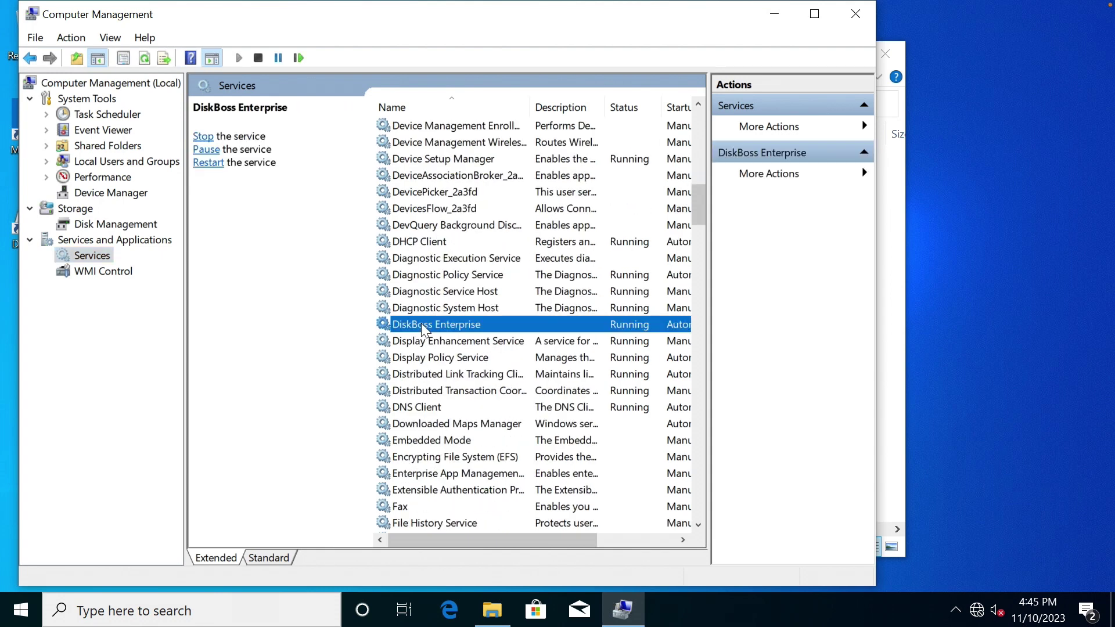
Set the DiskBoss Enterprise service's Log On account to user gale.
double_click(420, 323)
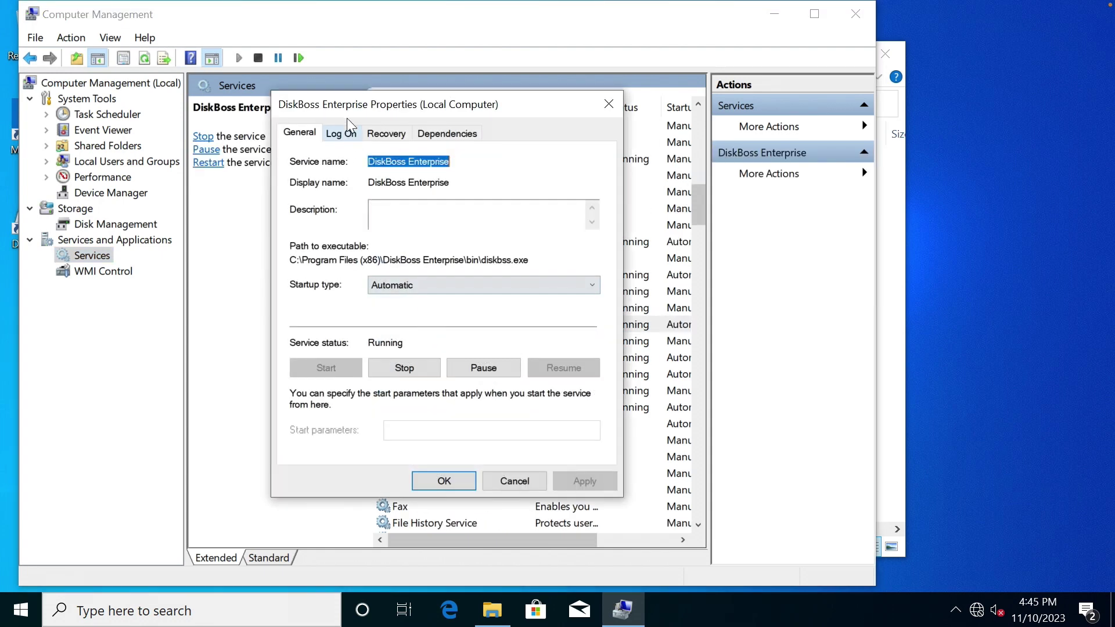
click(342, 133)
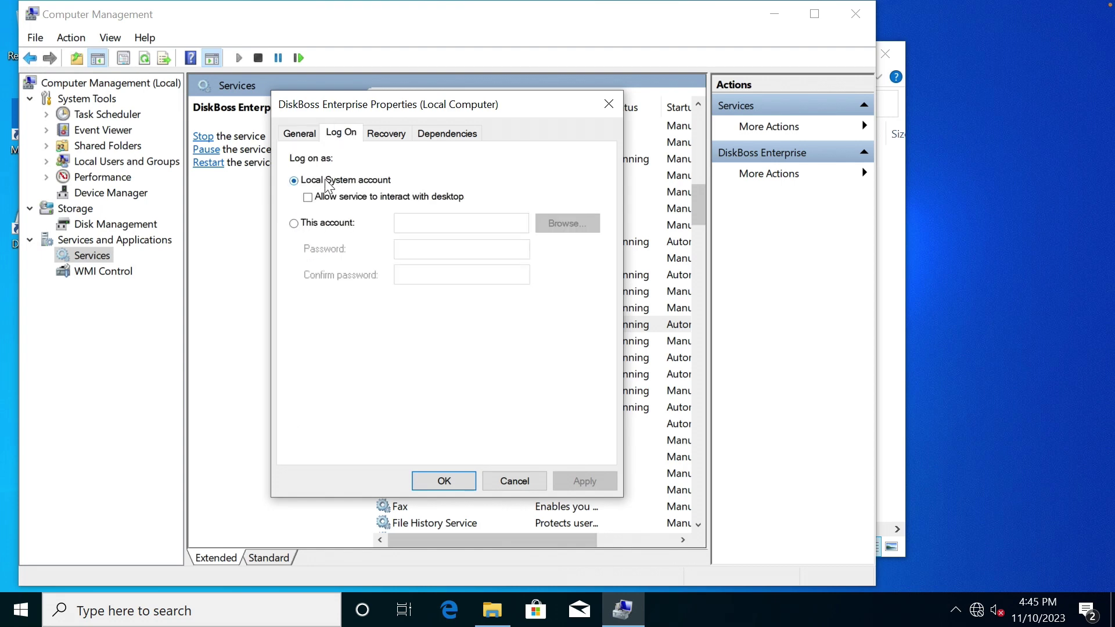
click(329, 225)
click(417, 224)
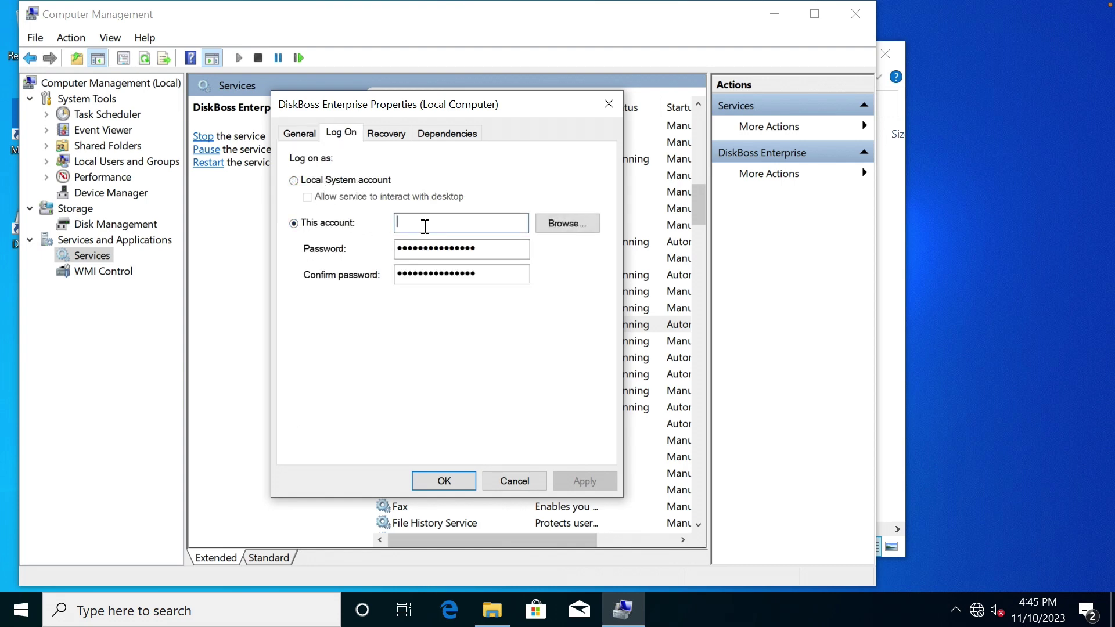
click(558, 225)
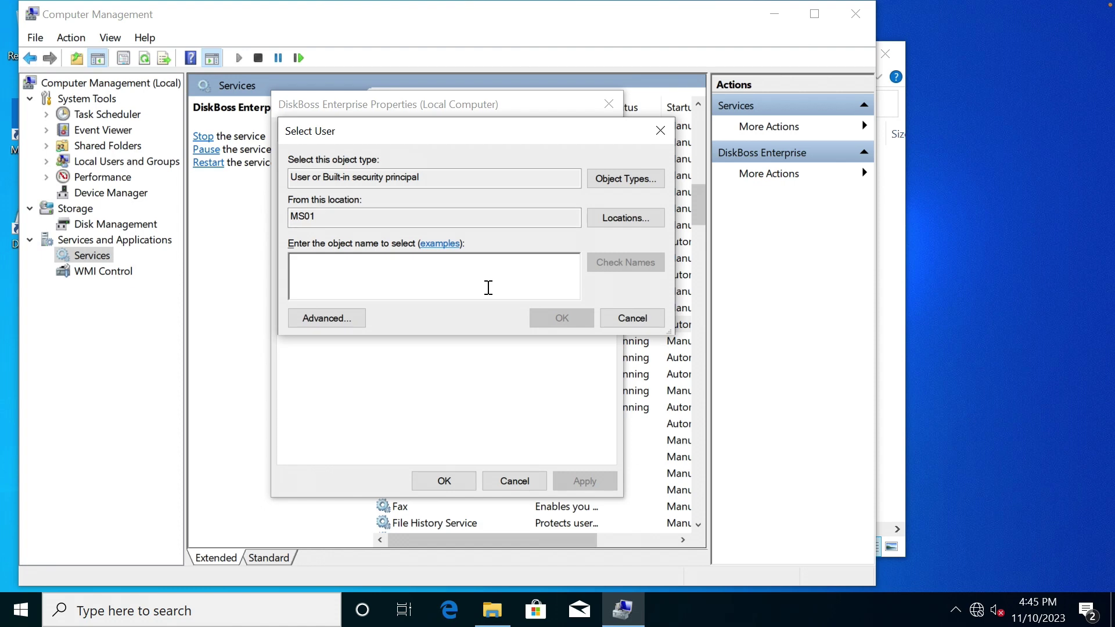
text(gale)
click(625, 262)
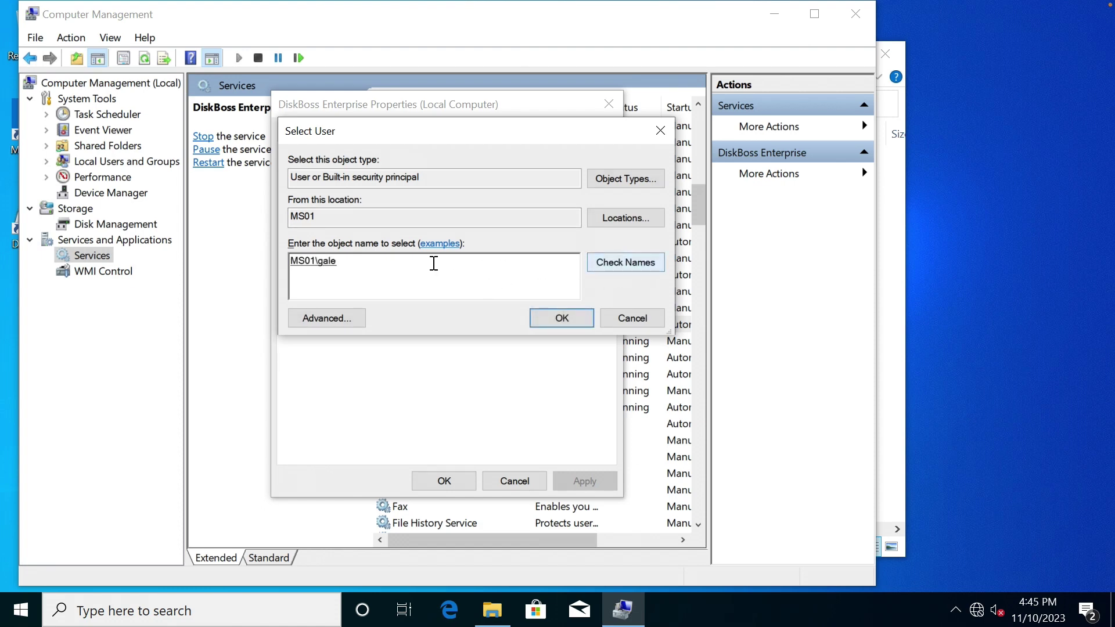
click(561, 317)
Enter and confirm the account password, apply, and acknowledge both notices.
double_click(459, 250)
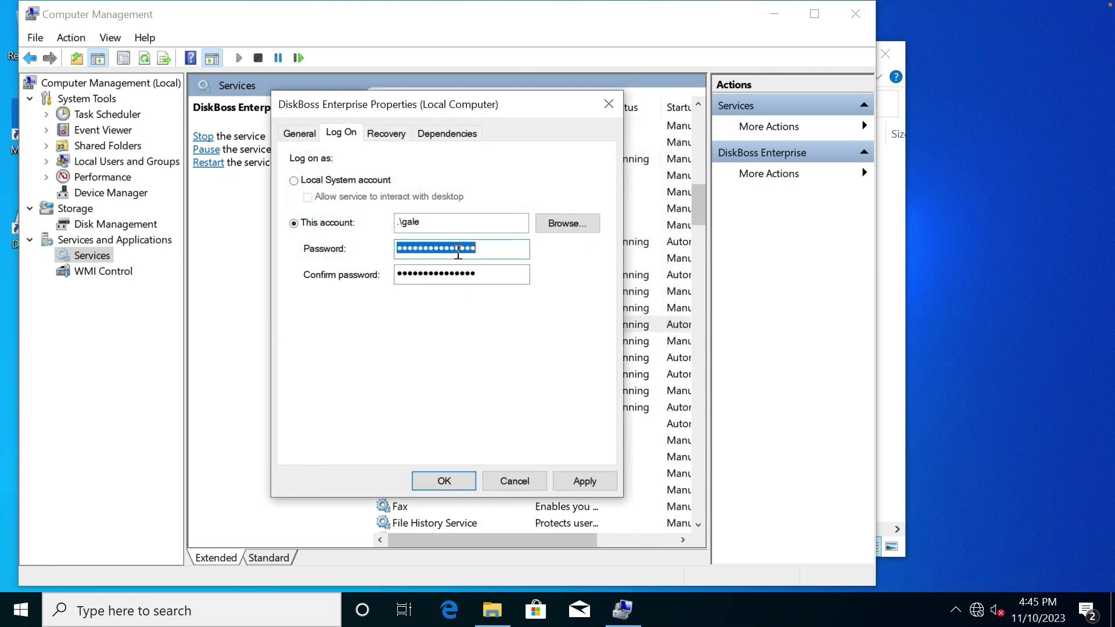
text(*******)
key(Tab)
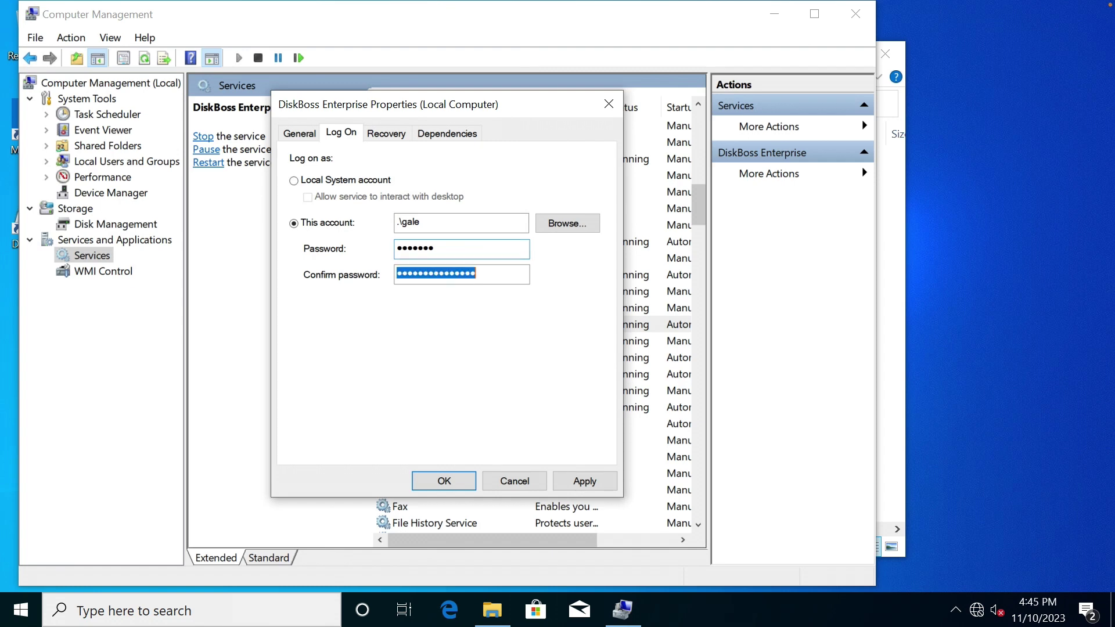
text(*******)
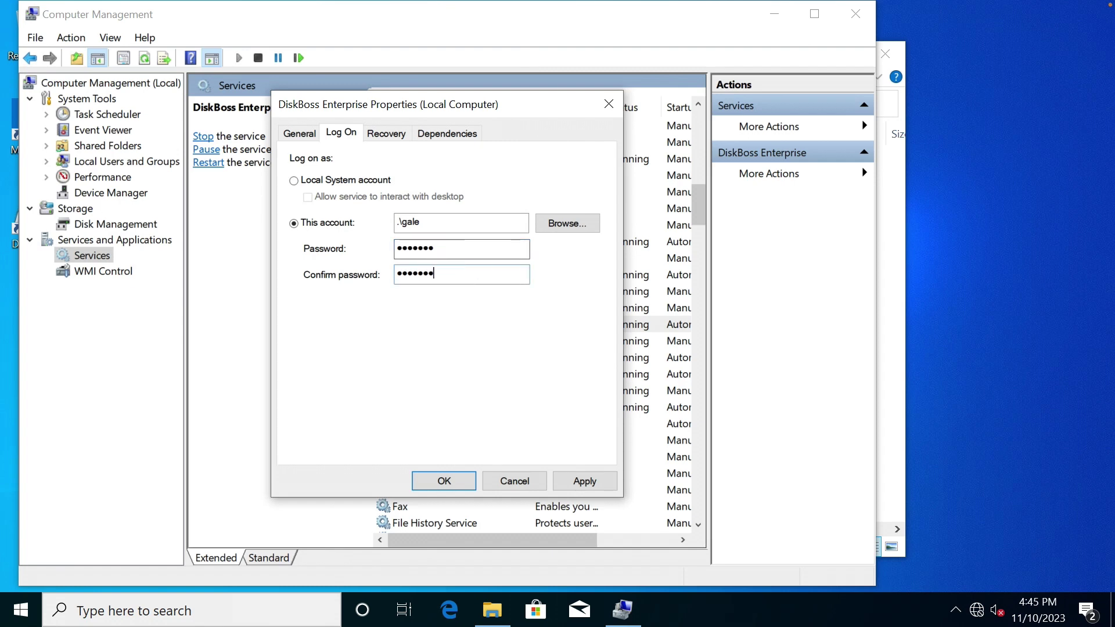
click(581, 473)
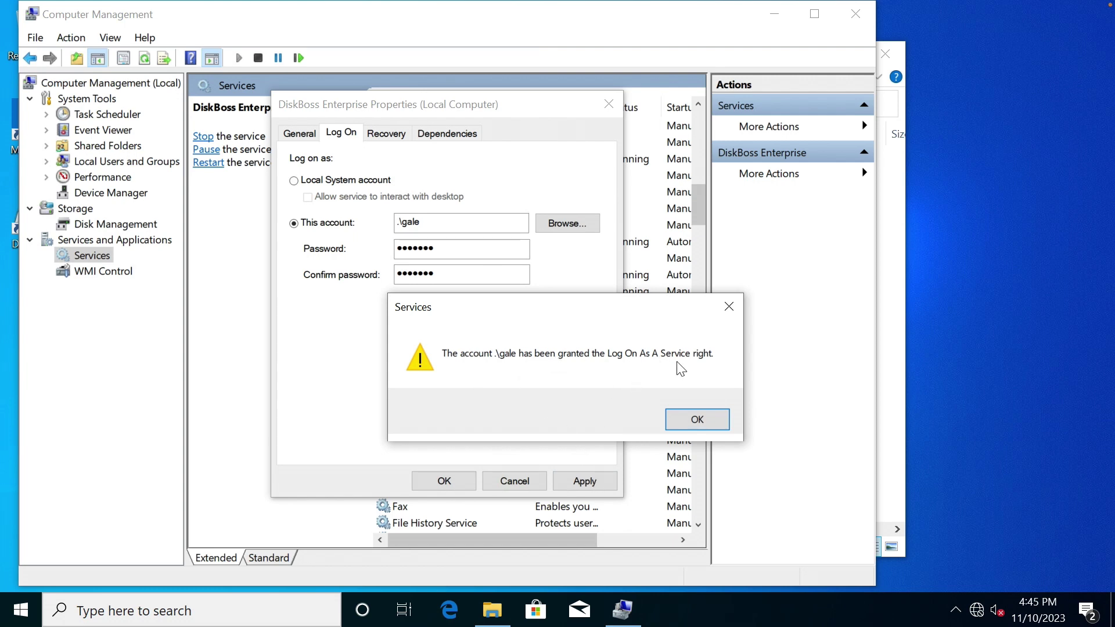
click(697, 420)
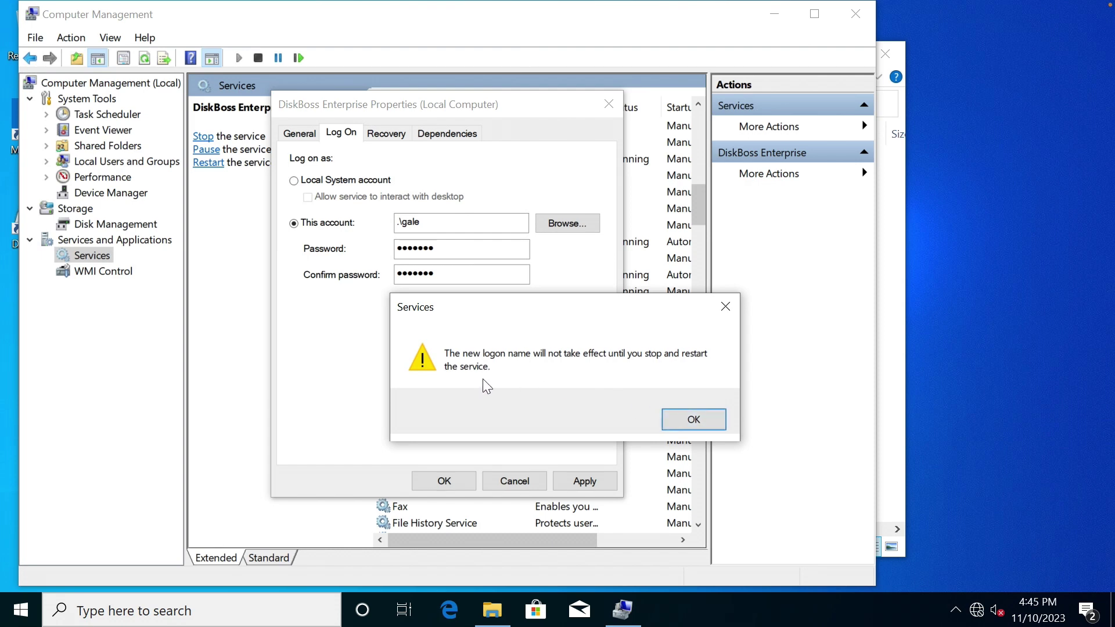
click(695, 420)
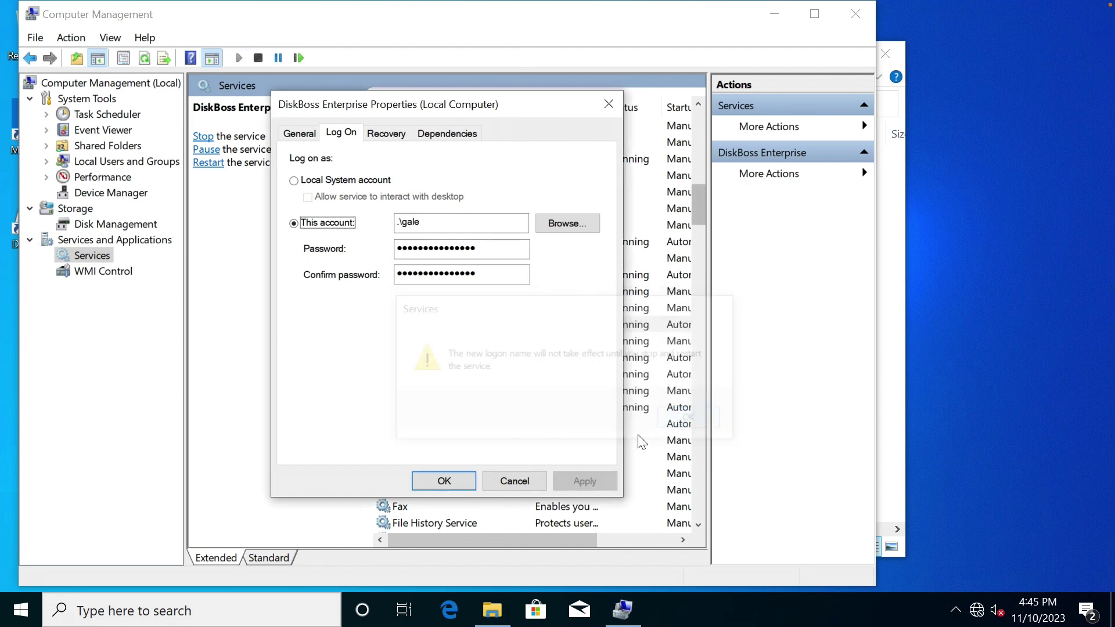
Restart DiskBoss Enterprise, verify it logs on as .\gale, and close Computer Management.
click(445, 482)
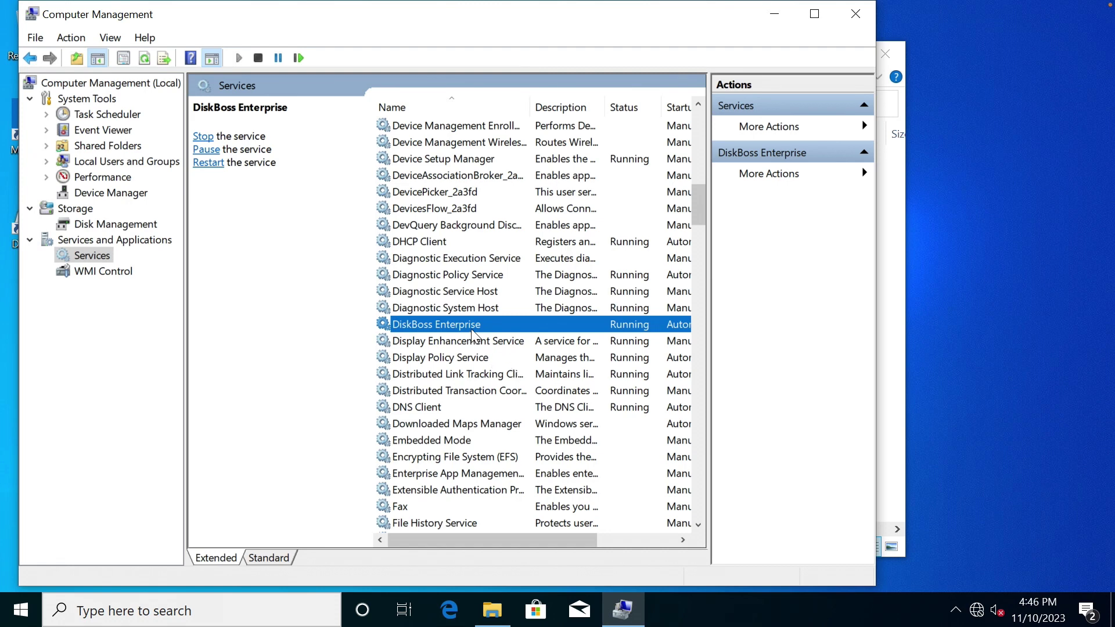
click(207, 163)
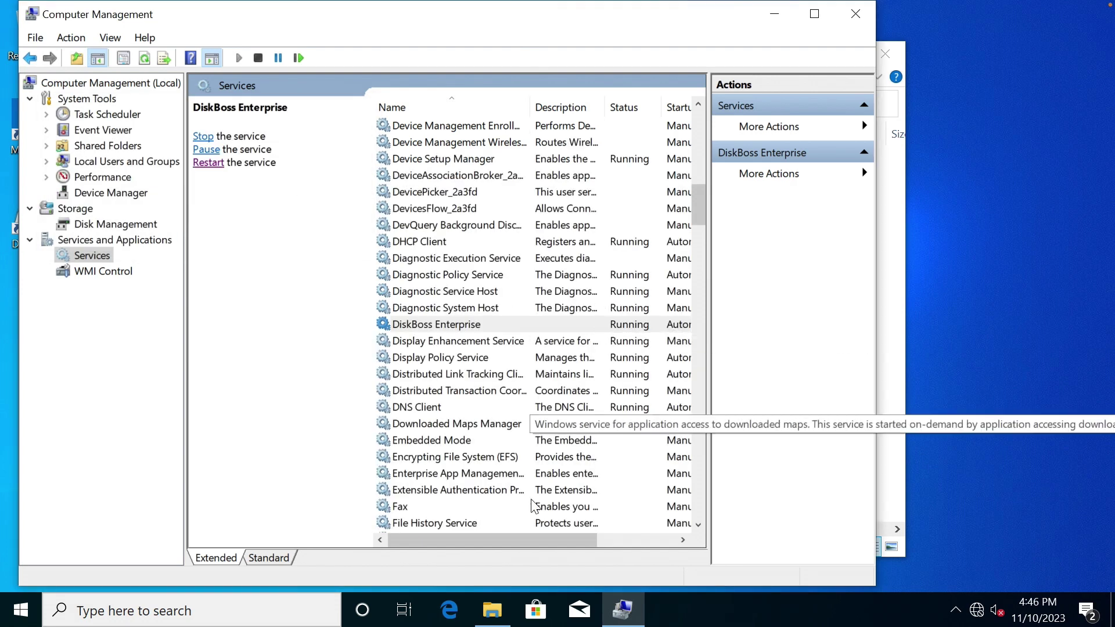
drag(517, 541, 627, 539)
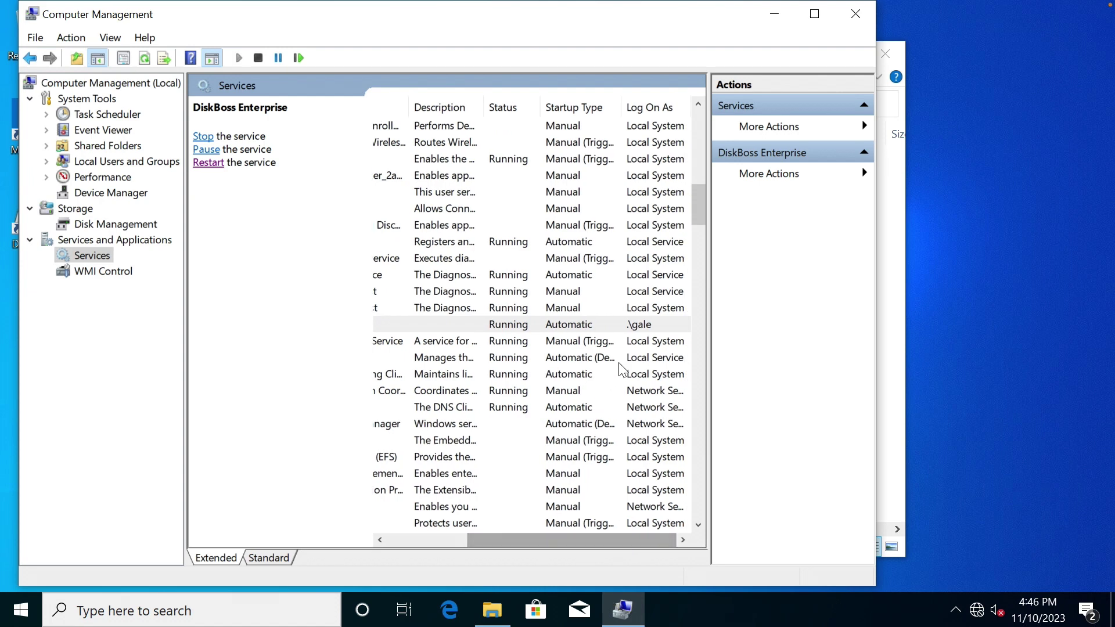
click(648, 322)
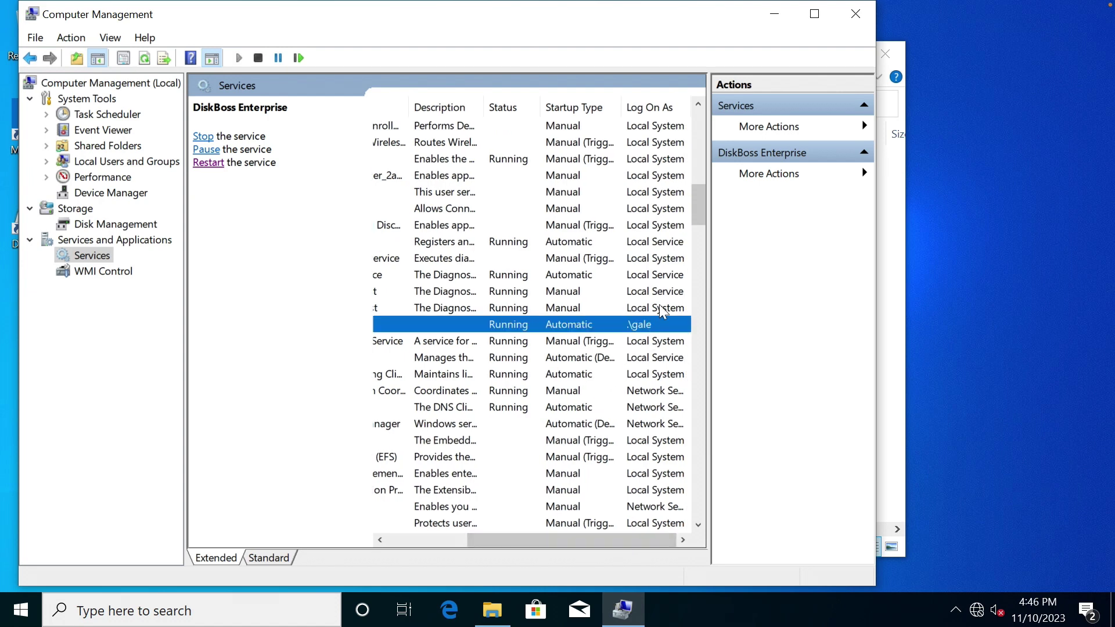
click(855, 14)
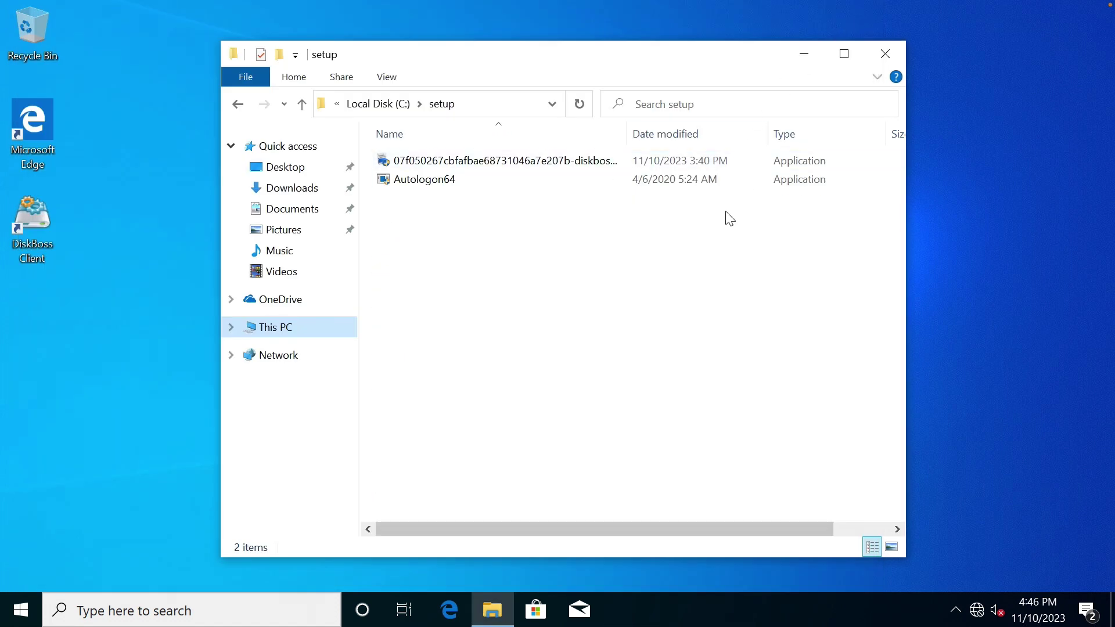
Strip the hash prefix so the installer is named diskbossent_setup_v8.8.16.
click(549, 165)
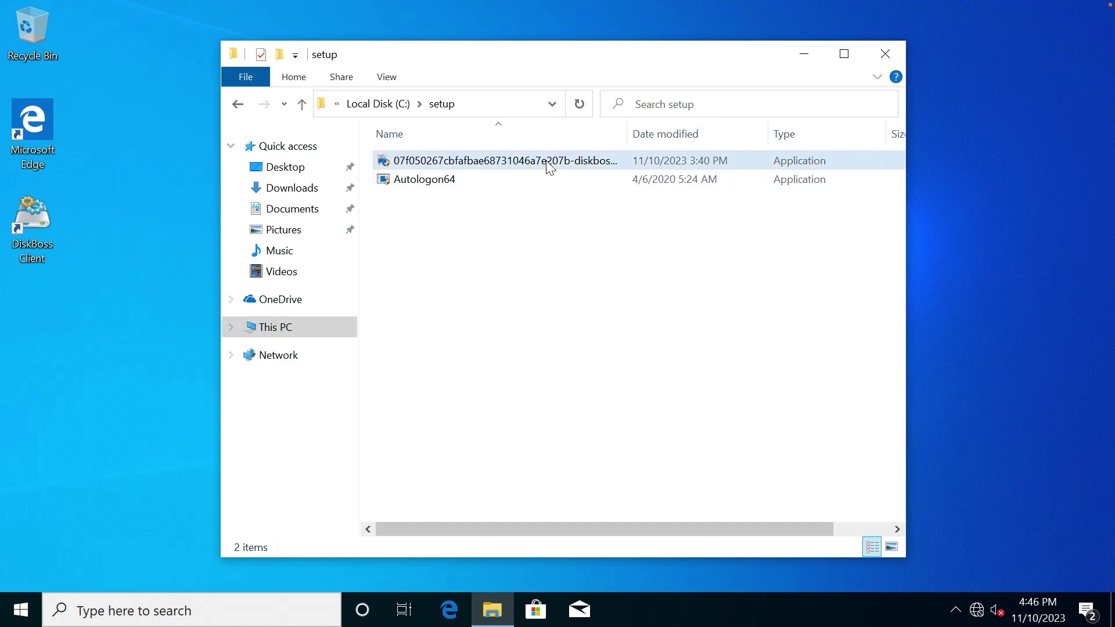
click(552, 162)
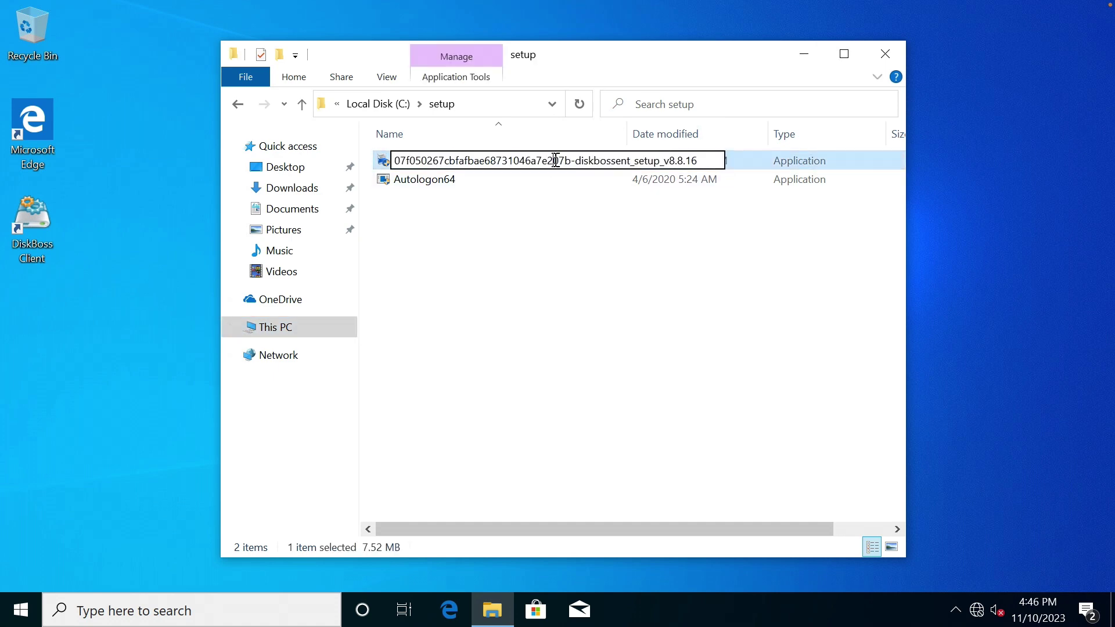
drag(576, 161, 378, 161)
key(BackSpace)
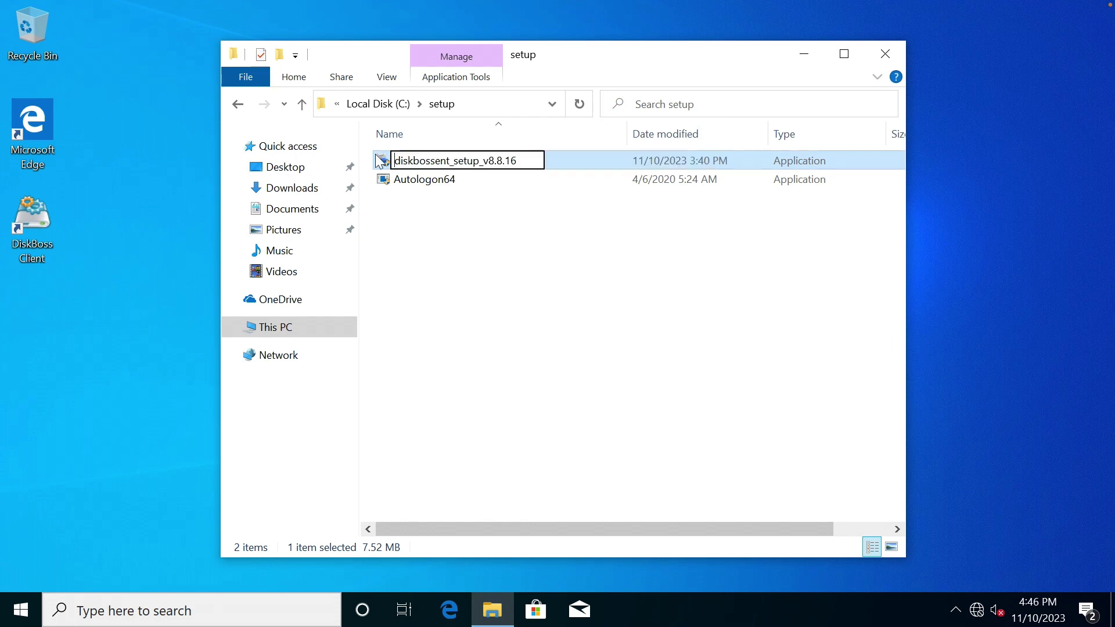
key(Return)
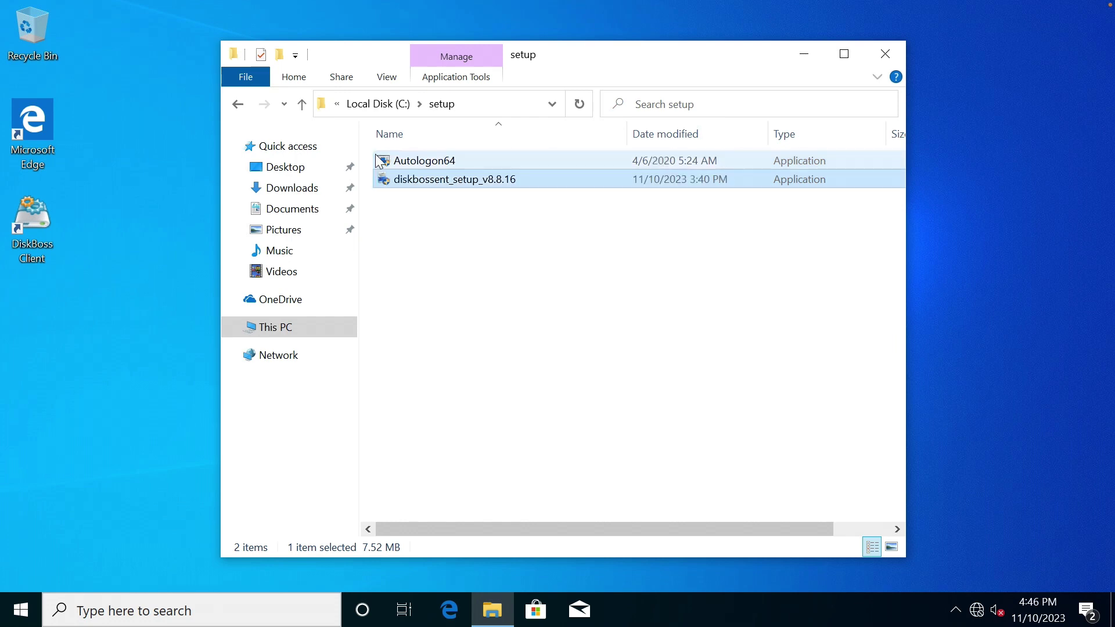
click(472, 266)
Check the renamed installer's details in its Properties, then cancel.
right_click(467, 185)
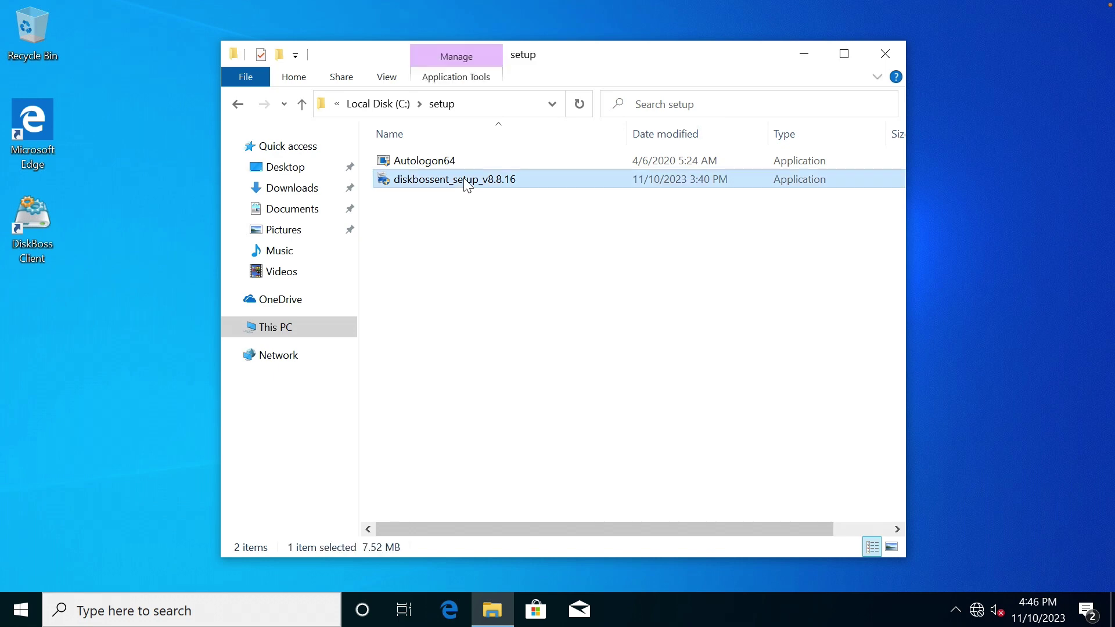
click(532, 503)
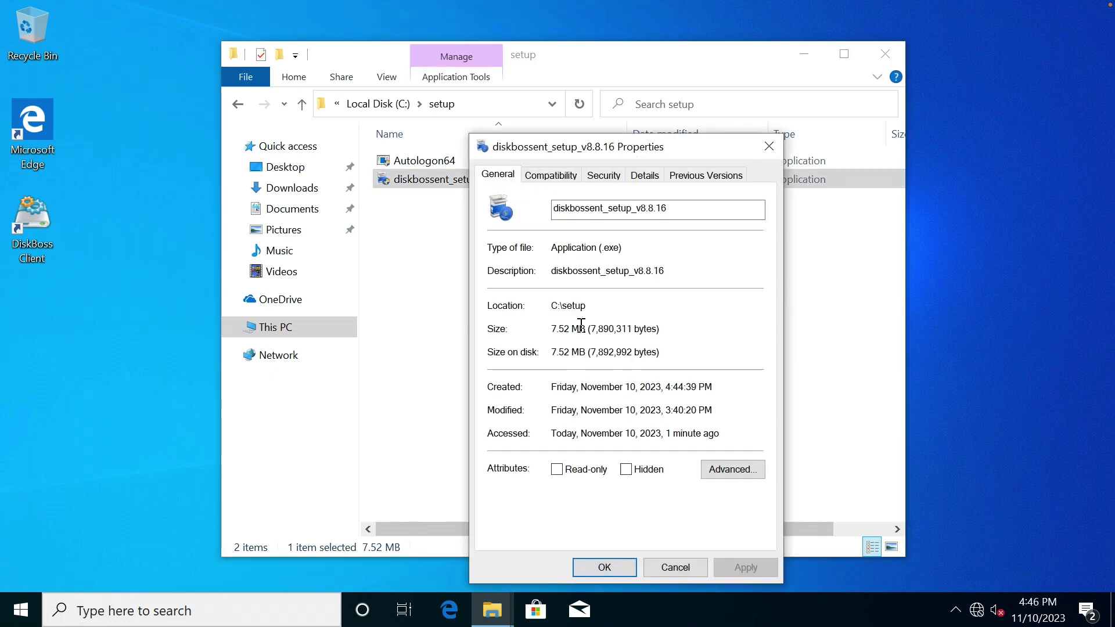
click(645, 174)
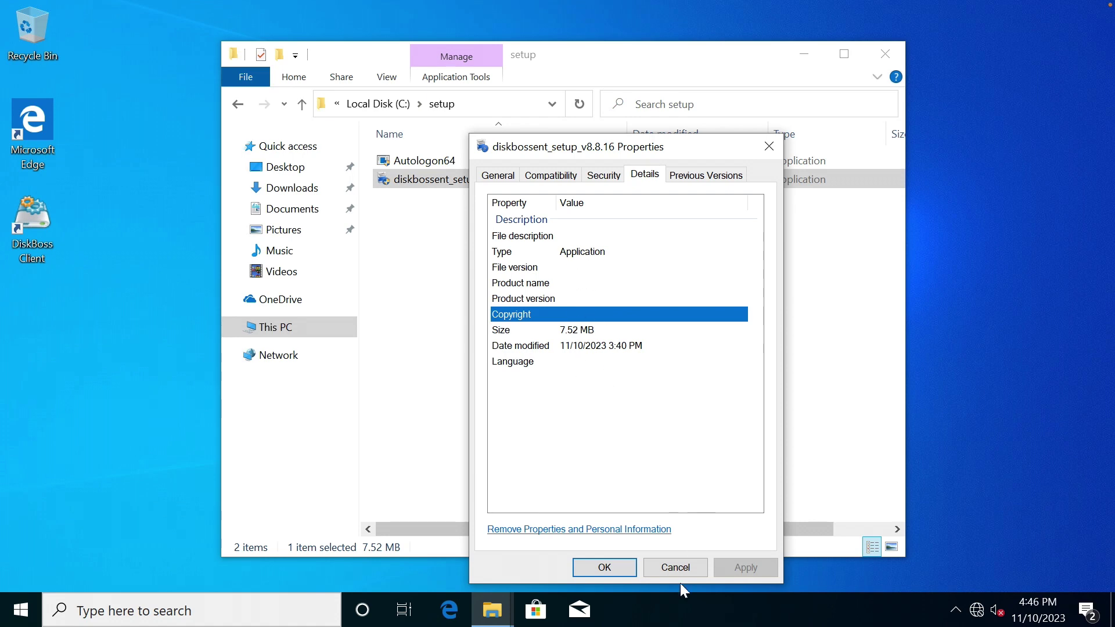
click(673, 568)
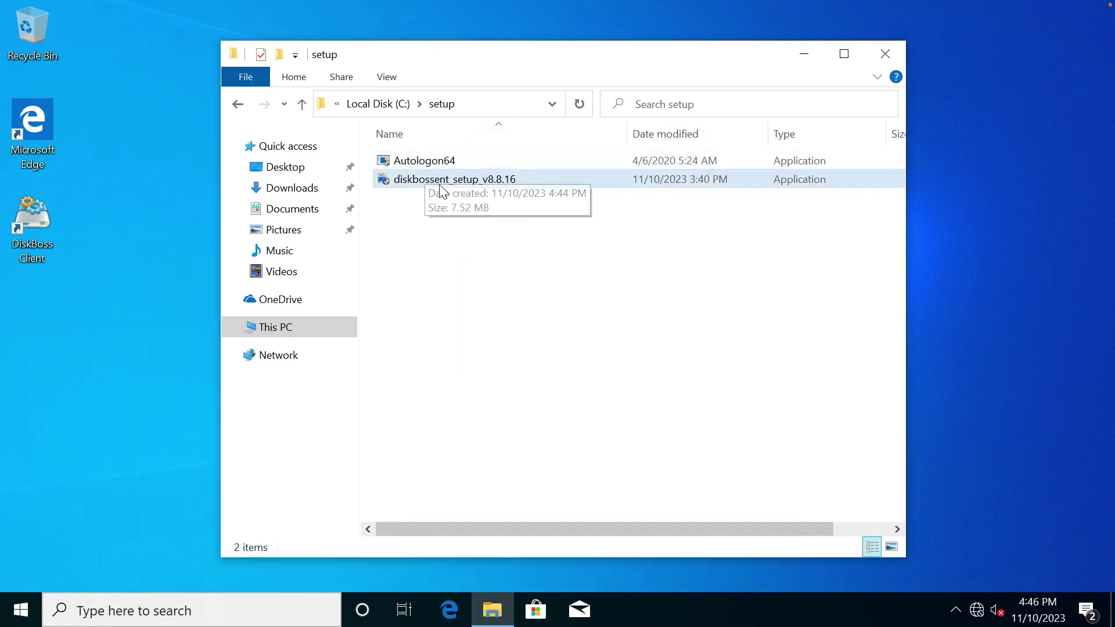
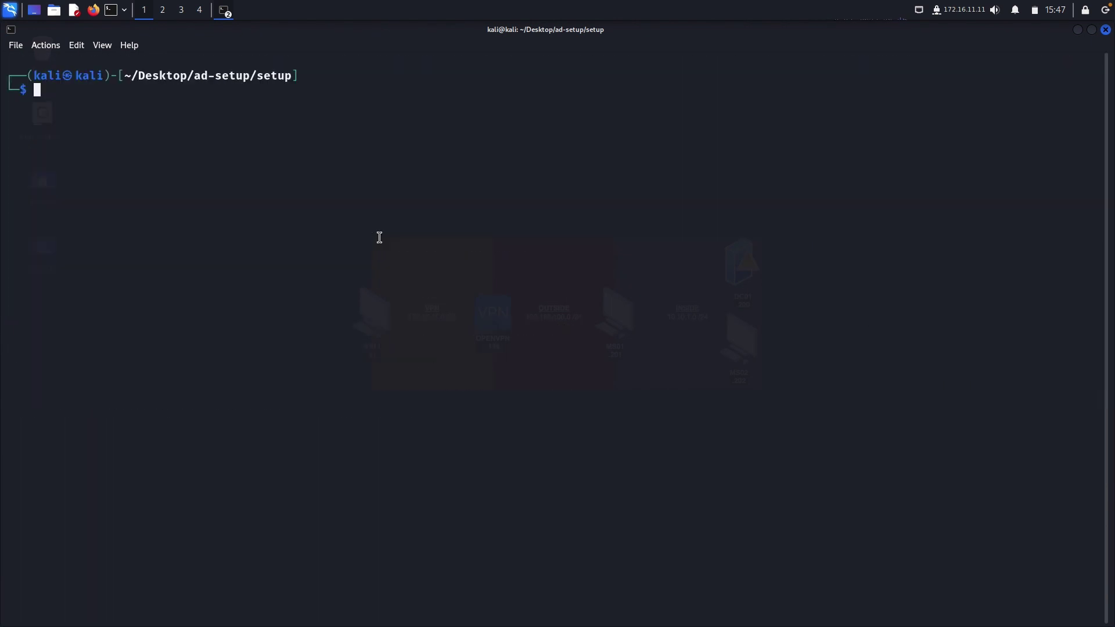
Run sudo nmap -Pn 192.168.100.201 -p8094 and enter the sudo password to start the scan.
text(sudo nmap -Pn 192.168.1)
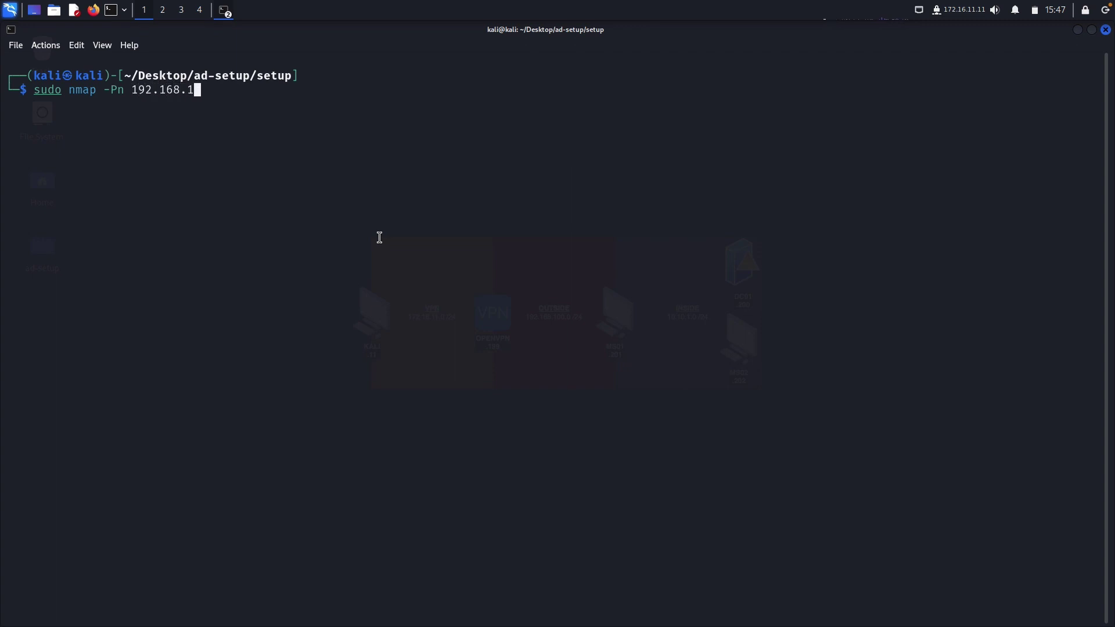
text(00.201 -p8094)
key(Return)
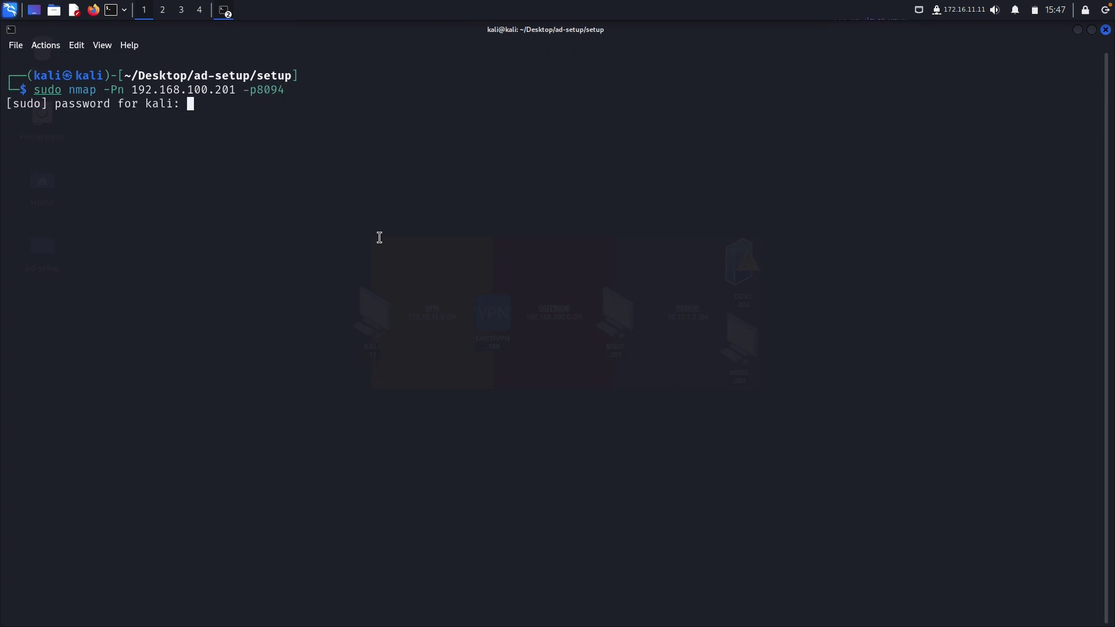
key(Return)
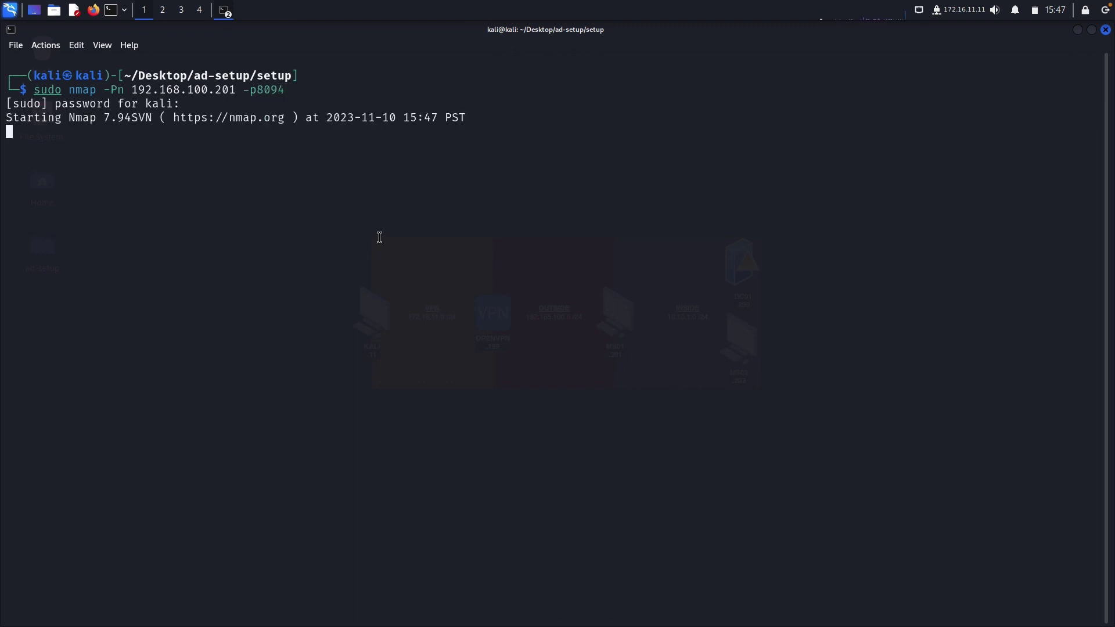
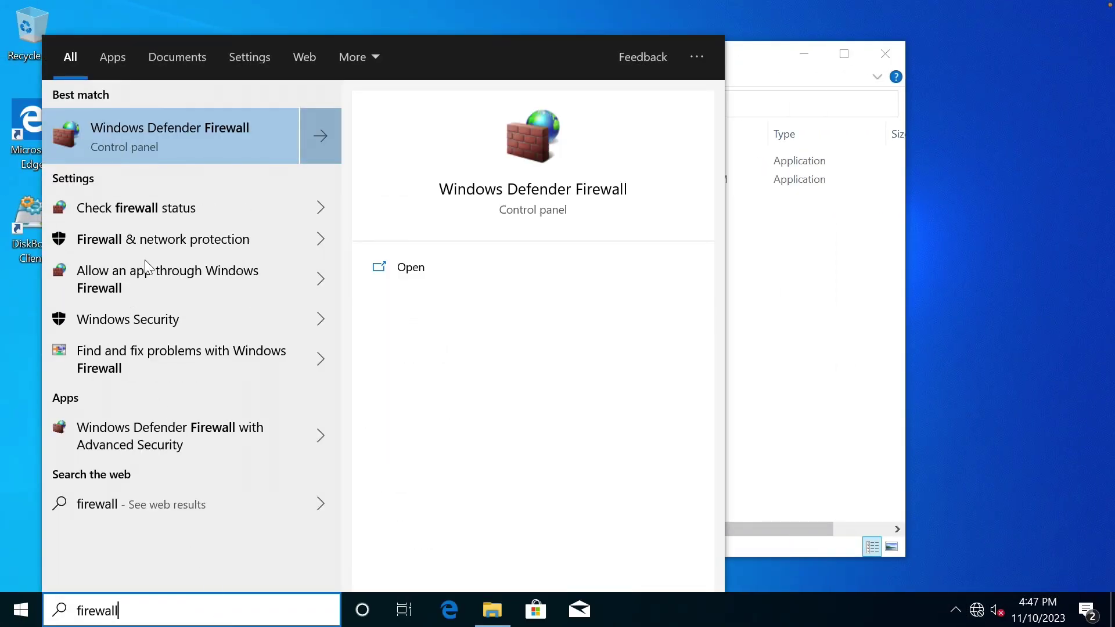
Open Windows Defender Firewall from the Start search and launch its Advanced settings console.
click(164, 123)
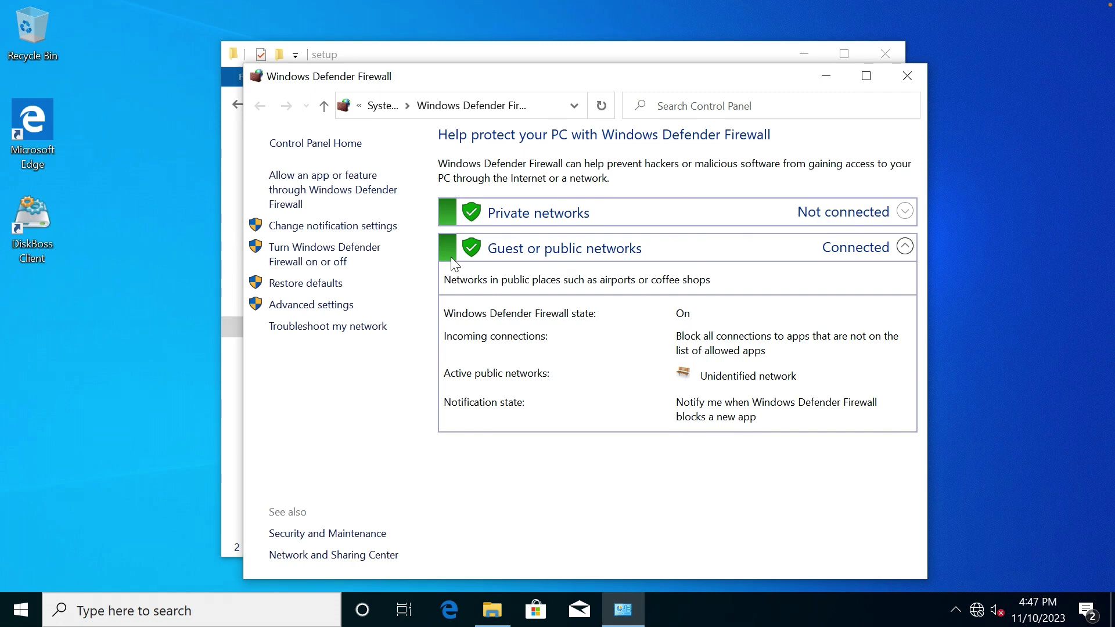
drag(471, 84, 358, 67)
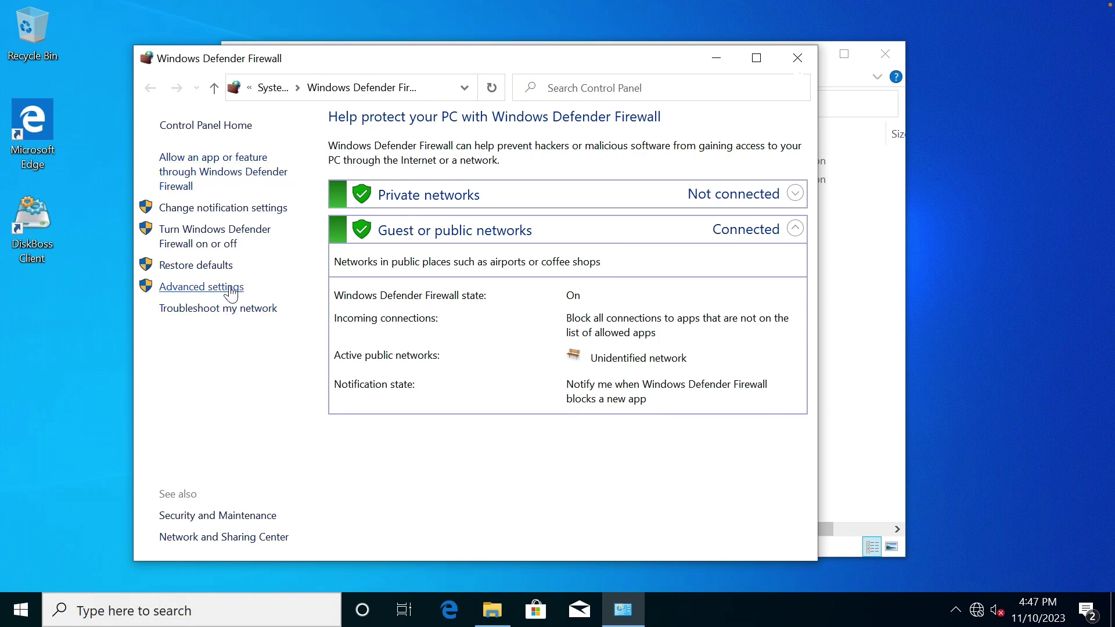
click(231, 290)
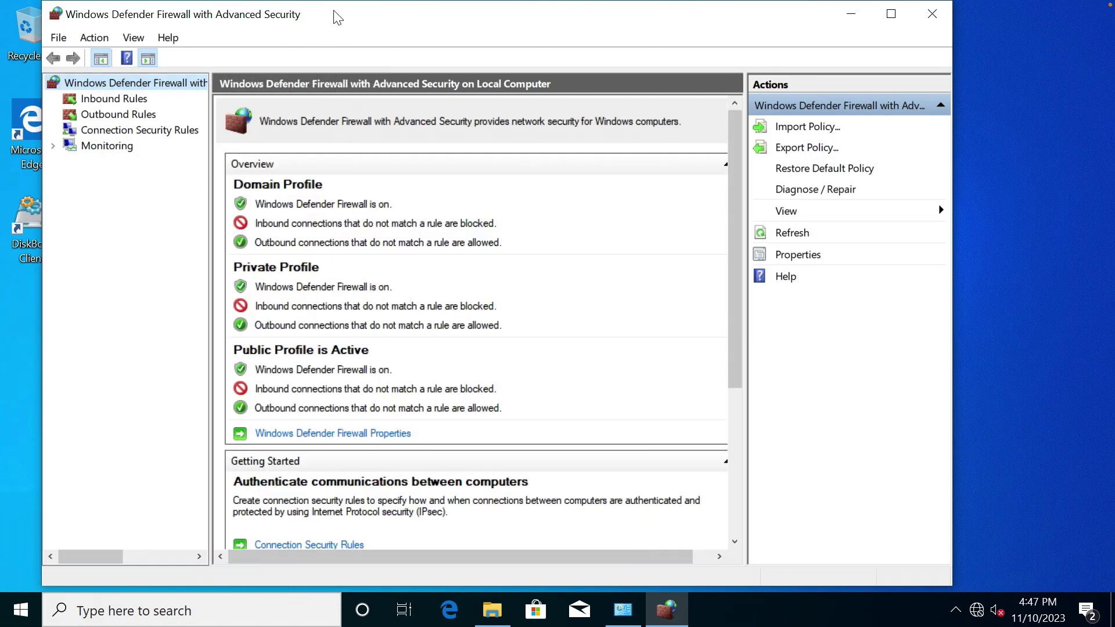
Maximize the advanced firewall console and display the Inbound Rules list.
double_click(339, 20)
click(96, 91)
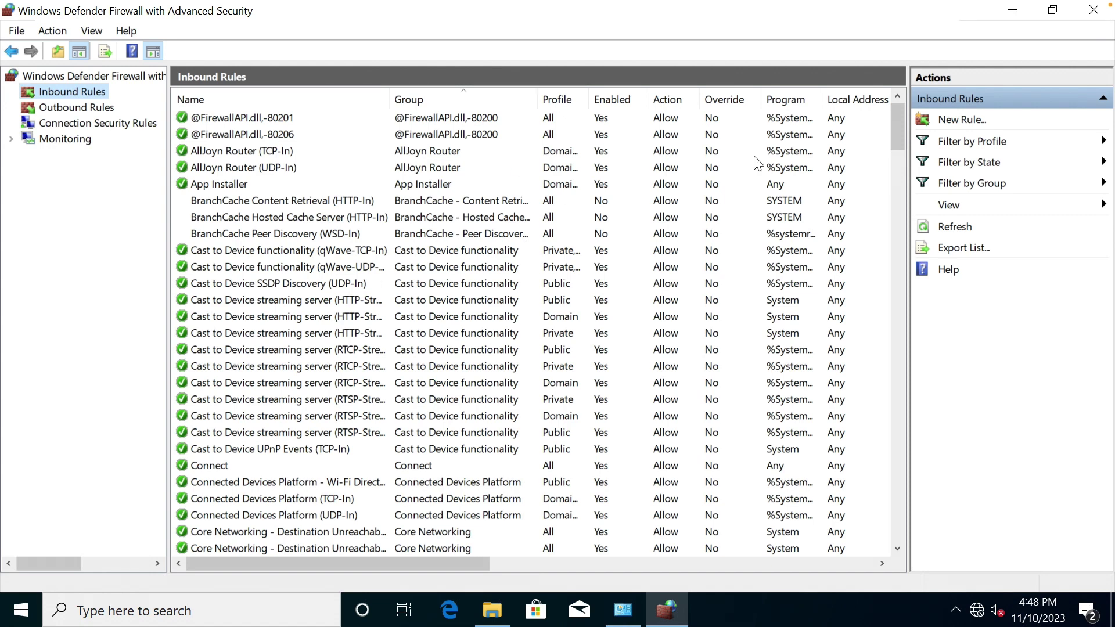
drag(459, 561, 631, 561)
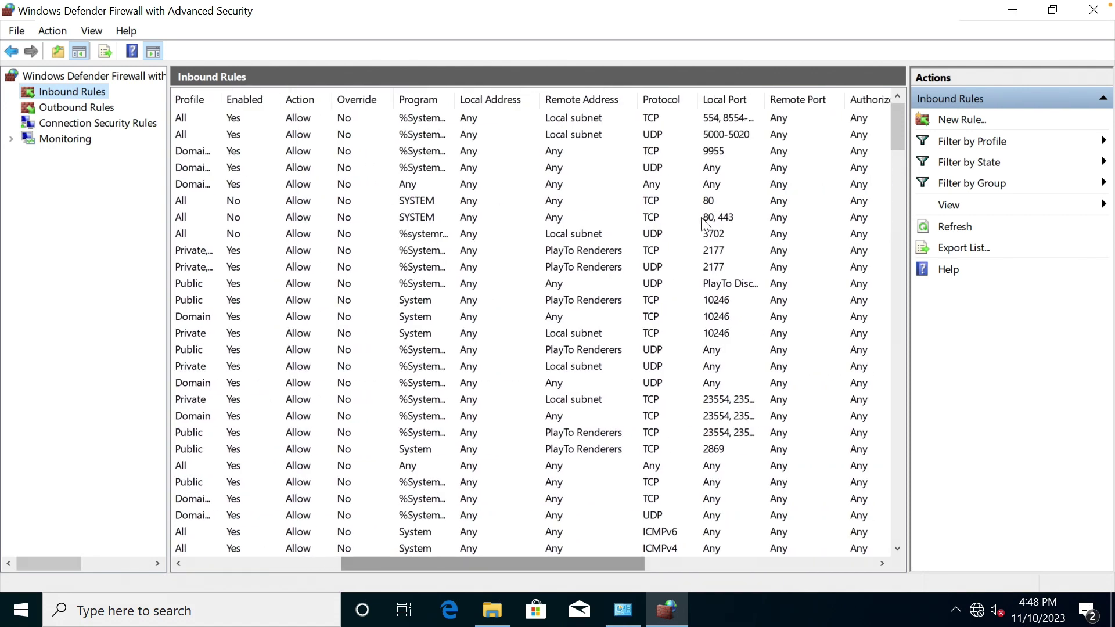
Sort the inbound rules by Local Port, reversing the order to review existing ports.
click(728, 98)
scroll(706, 378, down, 14)
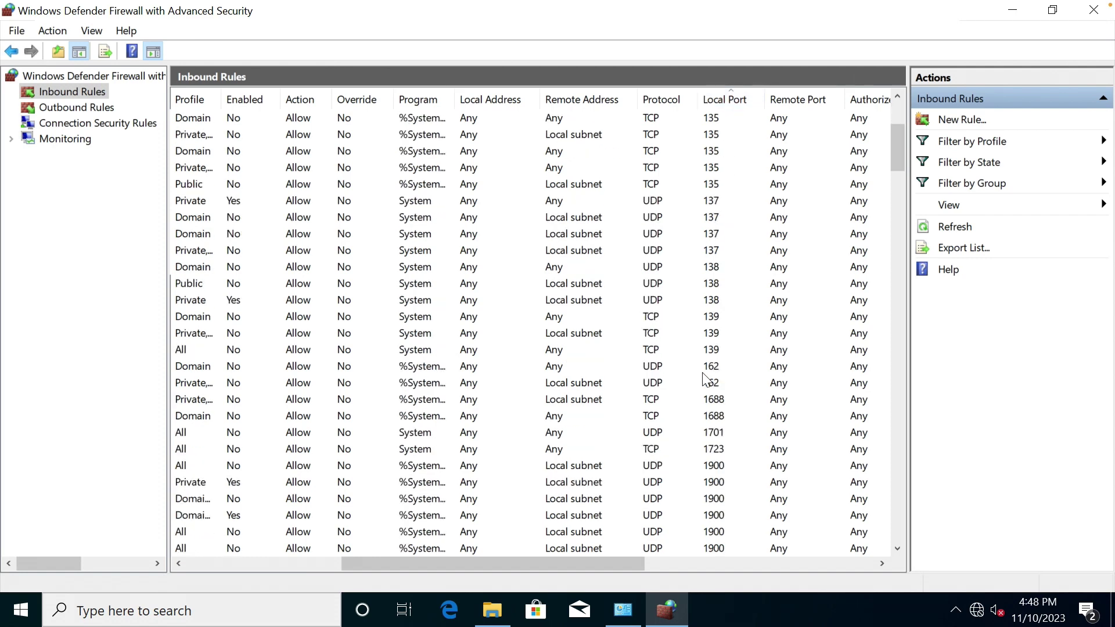
scroll(705, 380, up, 14)
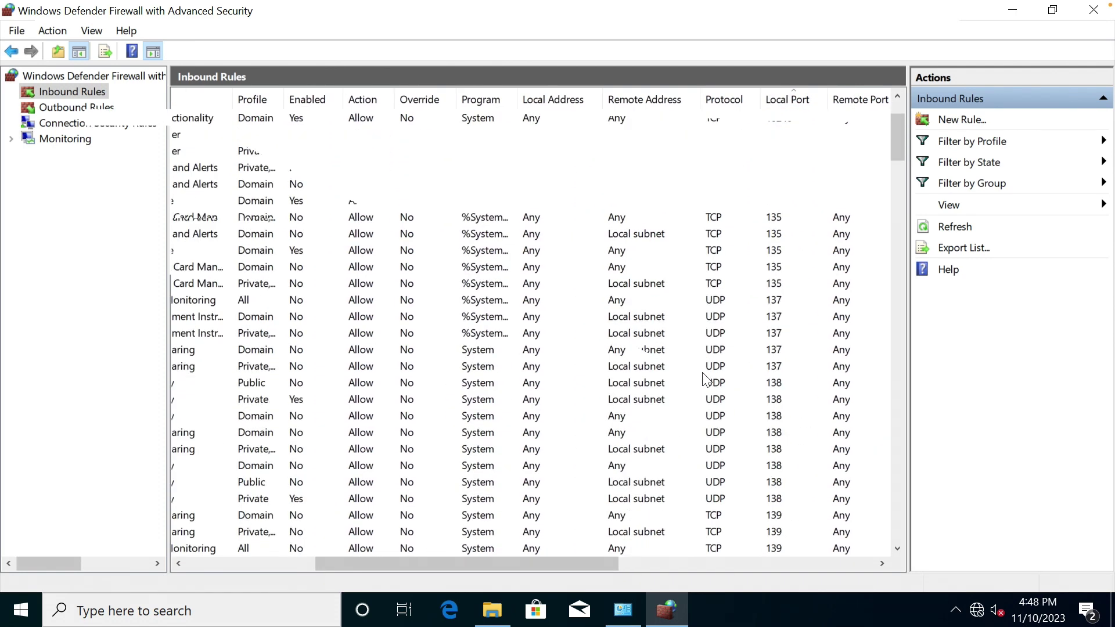
click(793, 100)
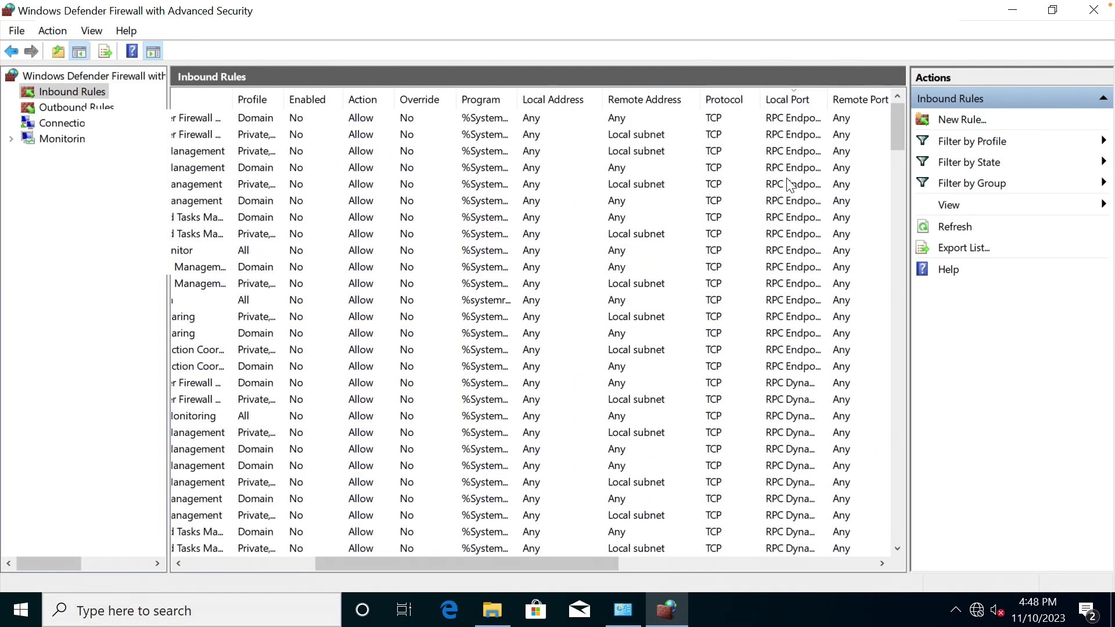
scroll(788, 182, down, 15)
scroll(790, 184, down, 20)
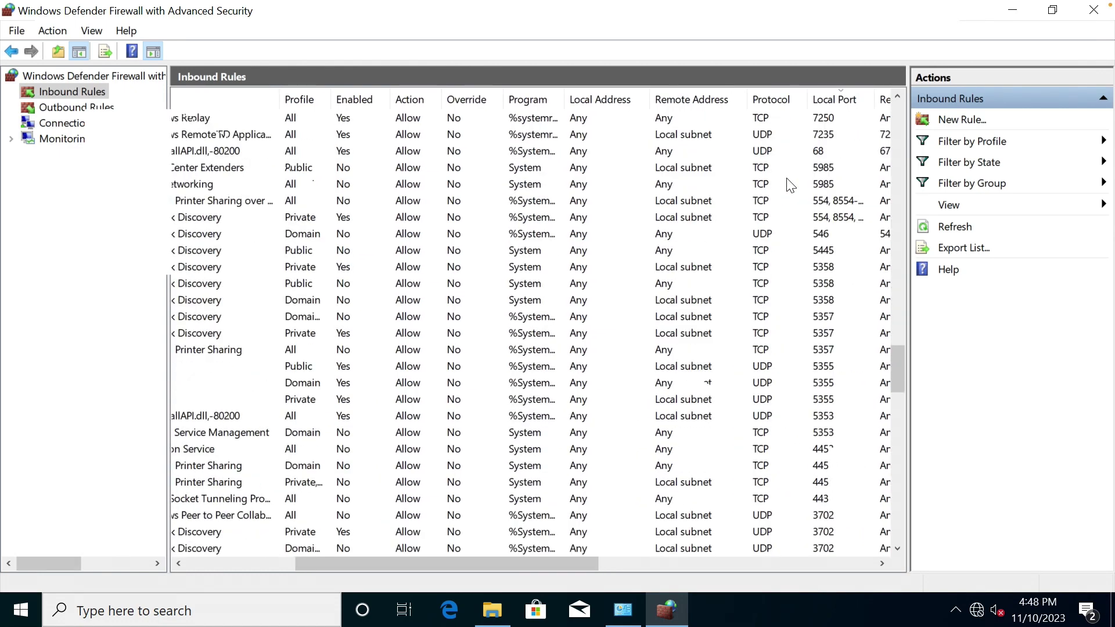
scroll(790, 185, up, 7)
scroll(790, 184, up, 7)
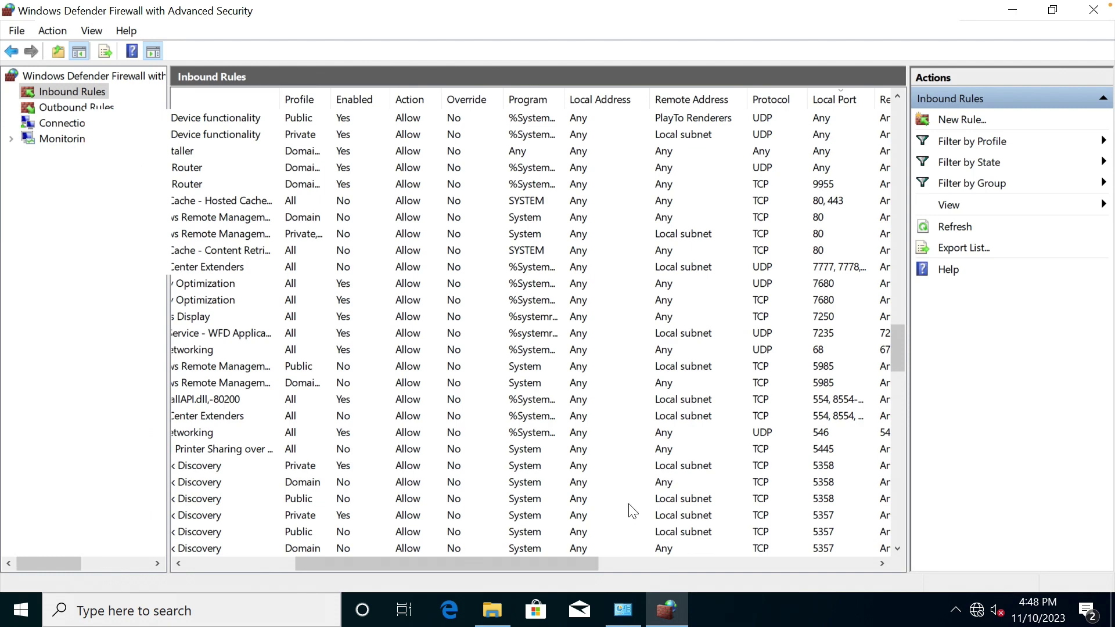
drag(532, 560, 327, 559)
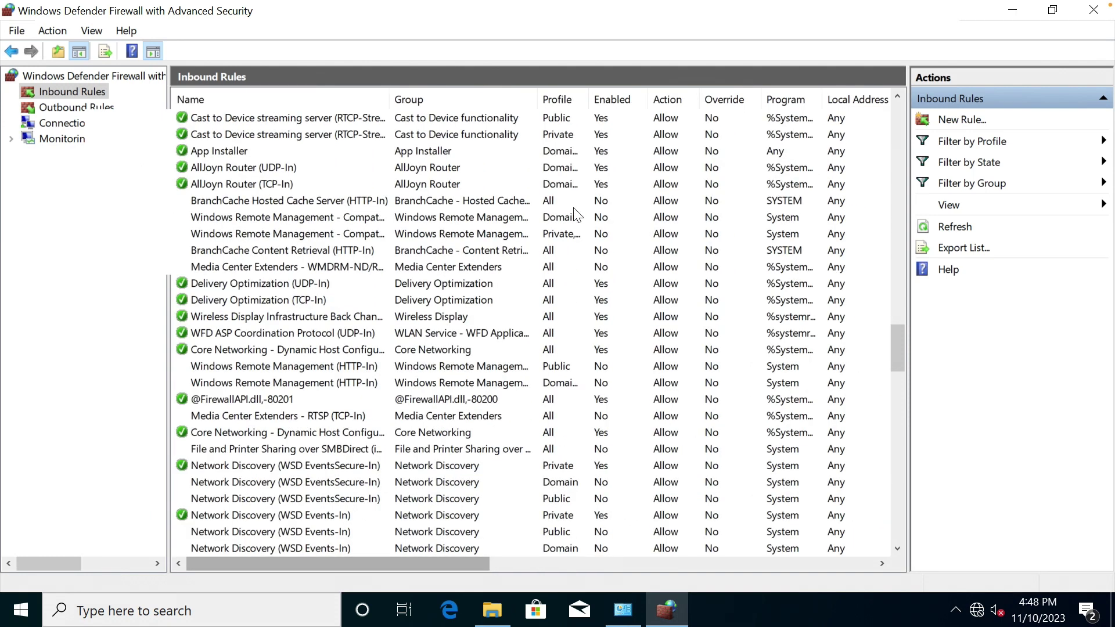
click(948, 120)
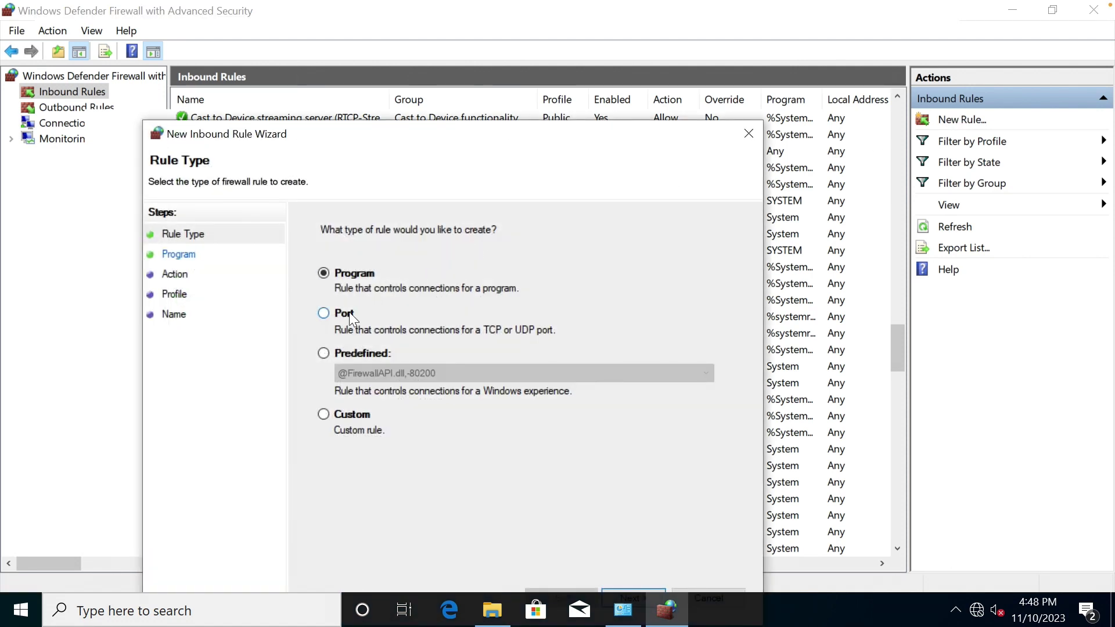
Define a Port rule allowing TCP 8094 on all profiles, named 'DiskBoss Enterprise'.
click(346, 314)
drag(437, 127, 436, 31)
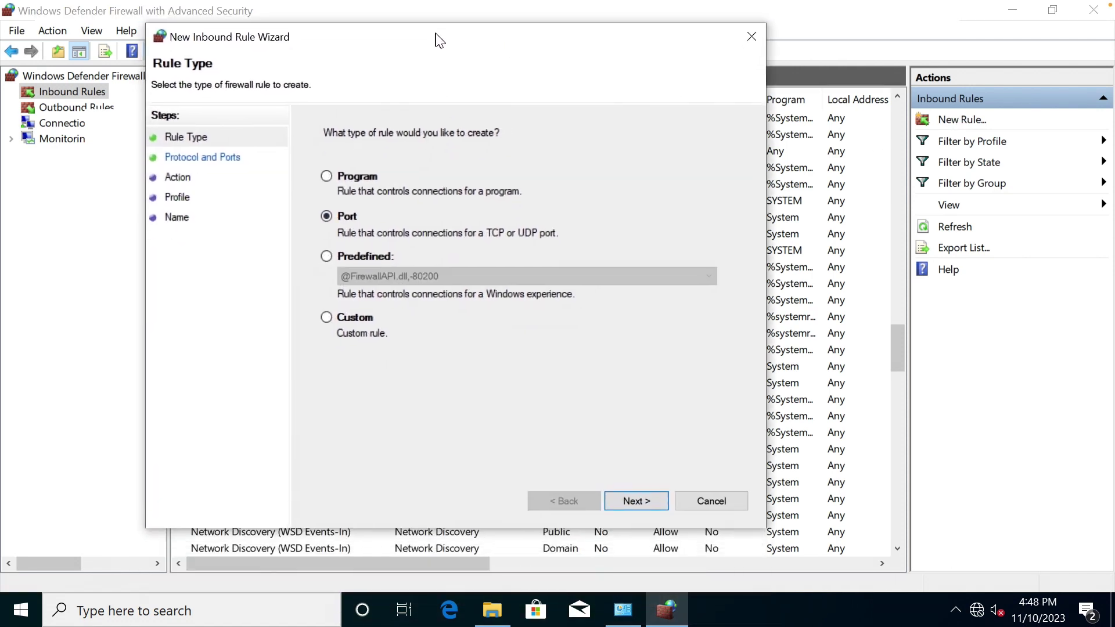
click(636, 502)
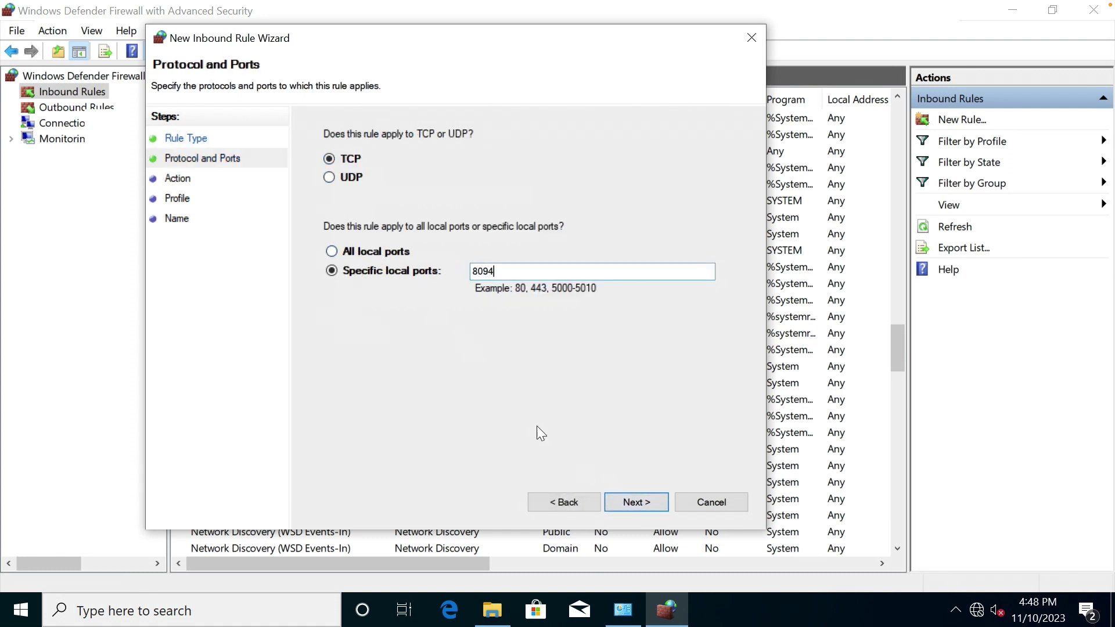
click(635, 502)
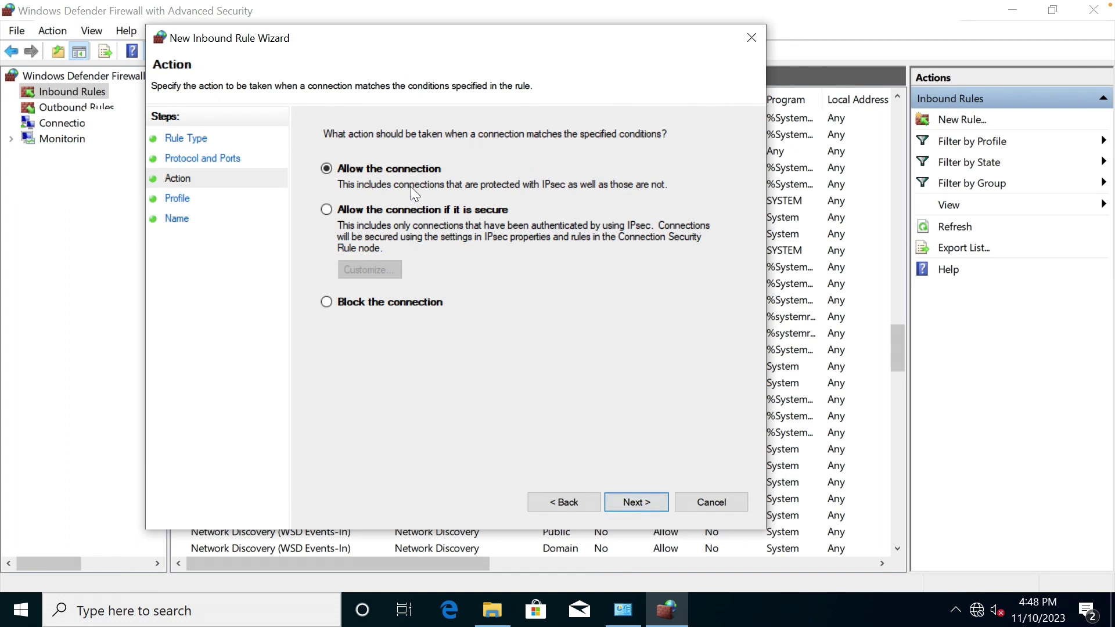
click(637, 503)
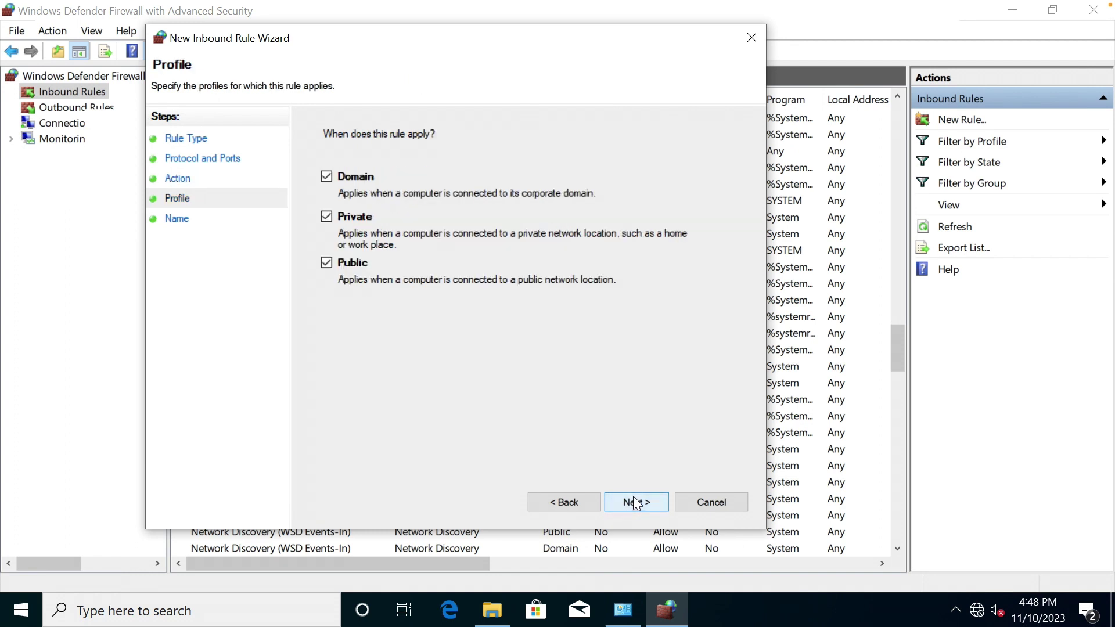
click(618, 501)
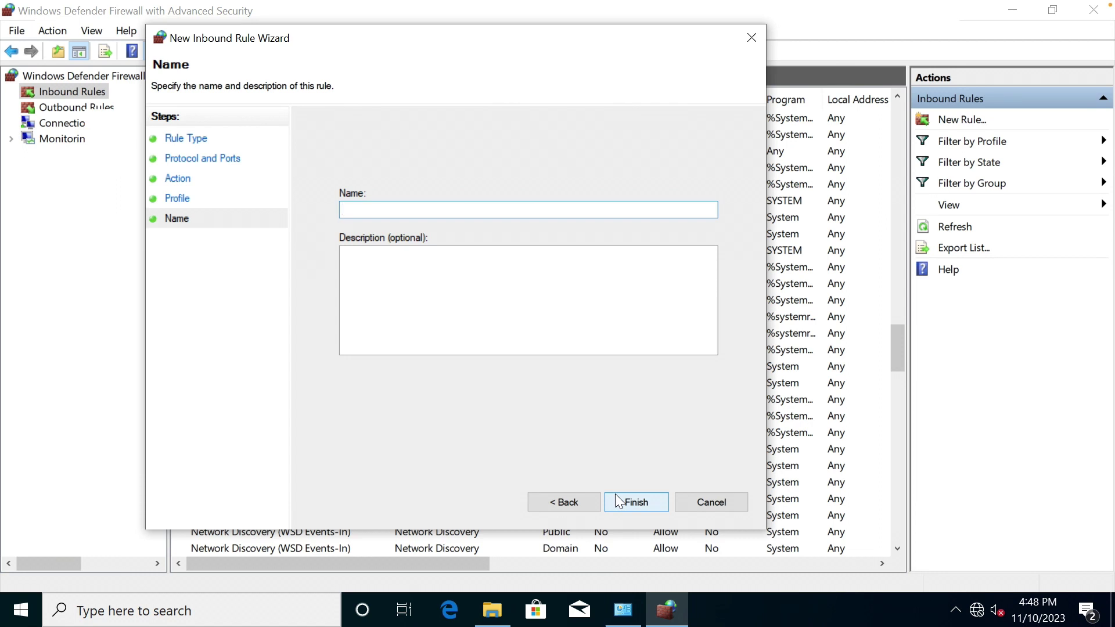
text(DiskBoss Enterprise)
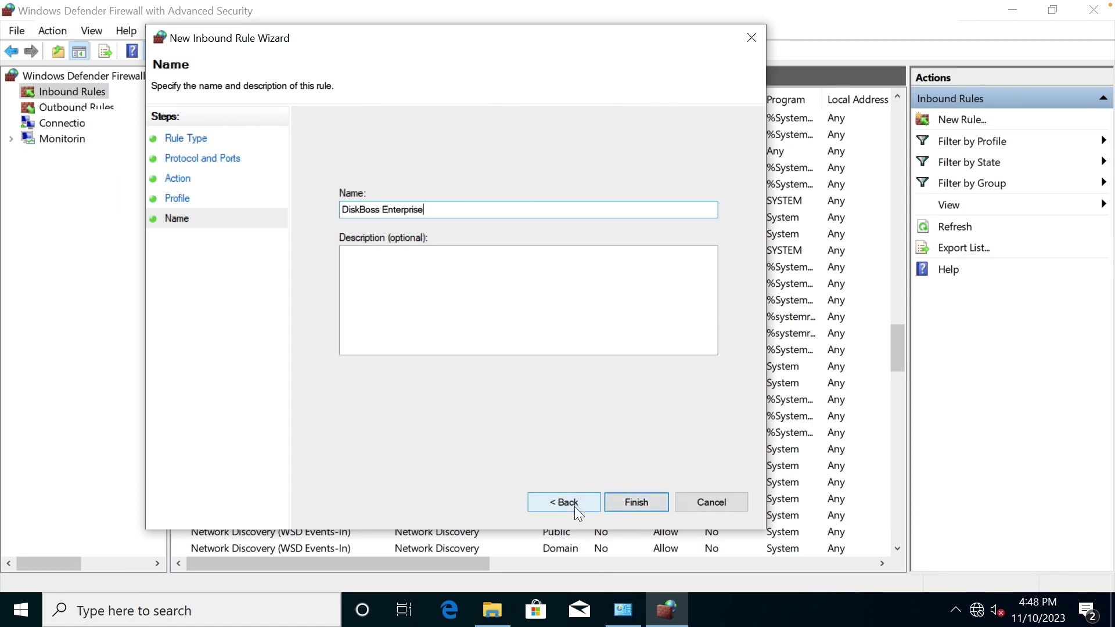
click(538, 288)
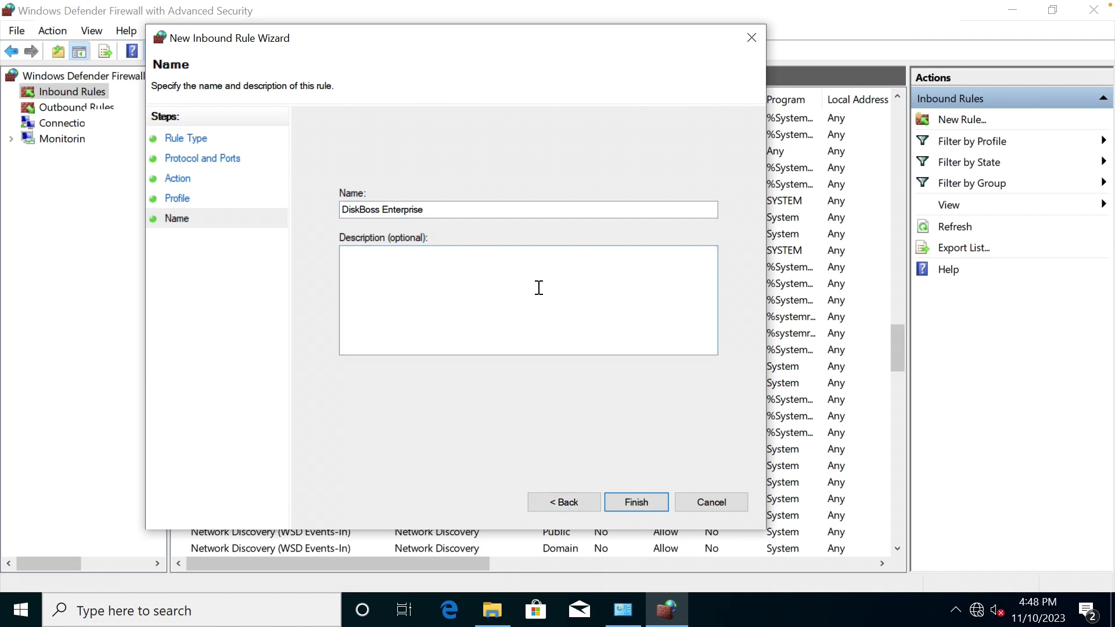
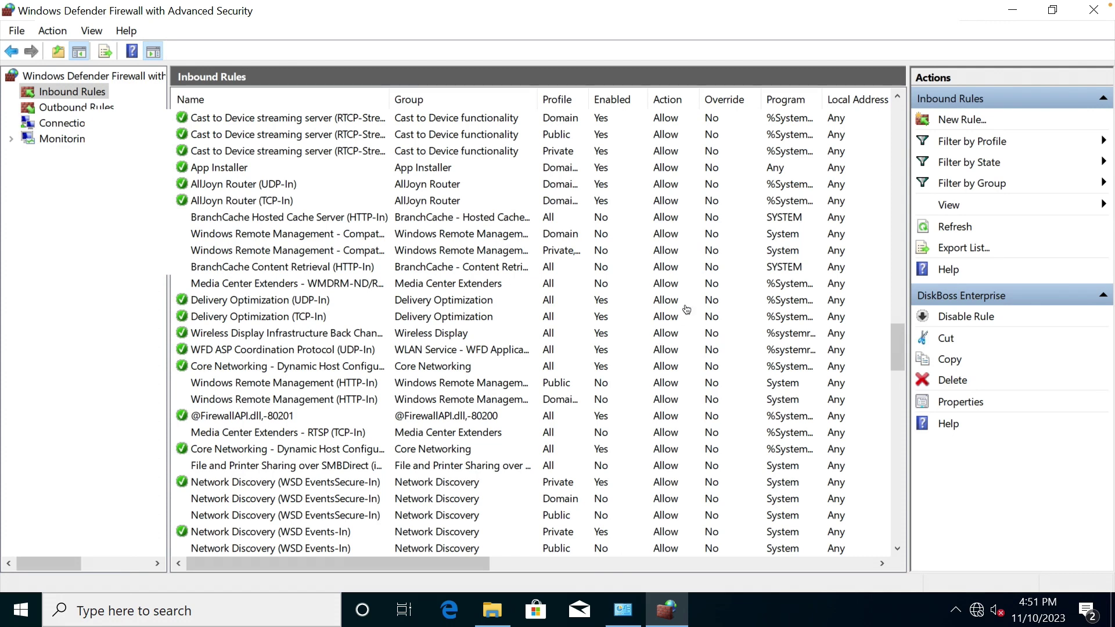
Close the Advanced Security console and the Windows Defender Firewall panel, then bring up the Start menu.
click(1090, 10)
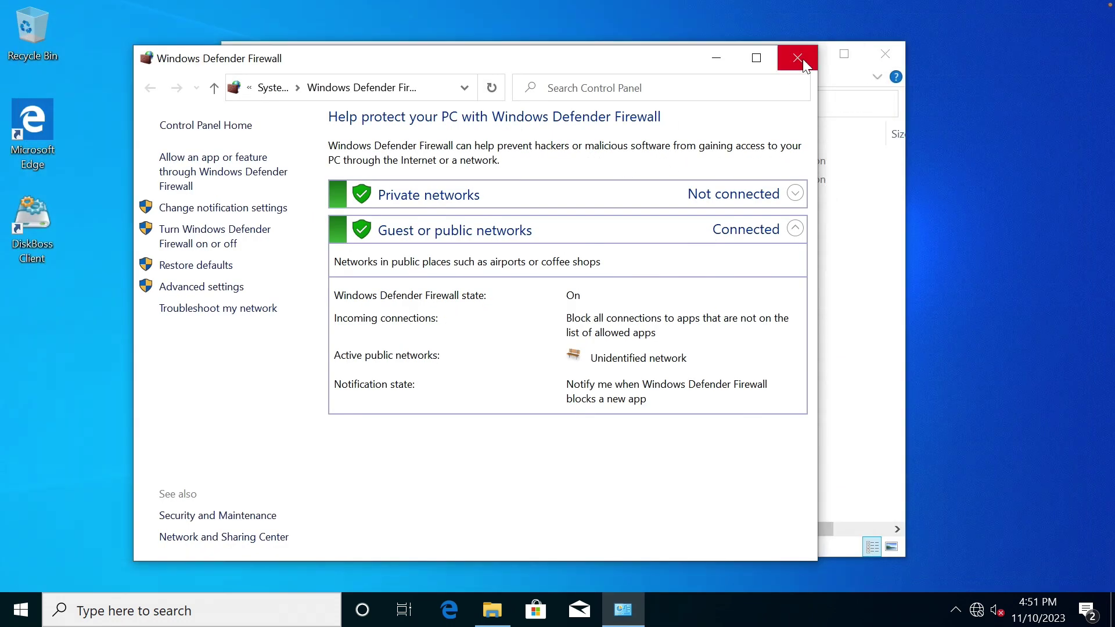
click(797, 57)
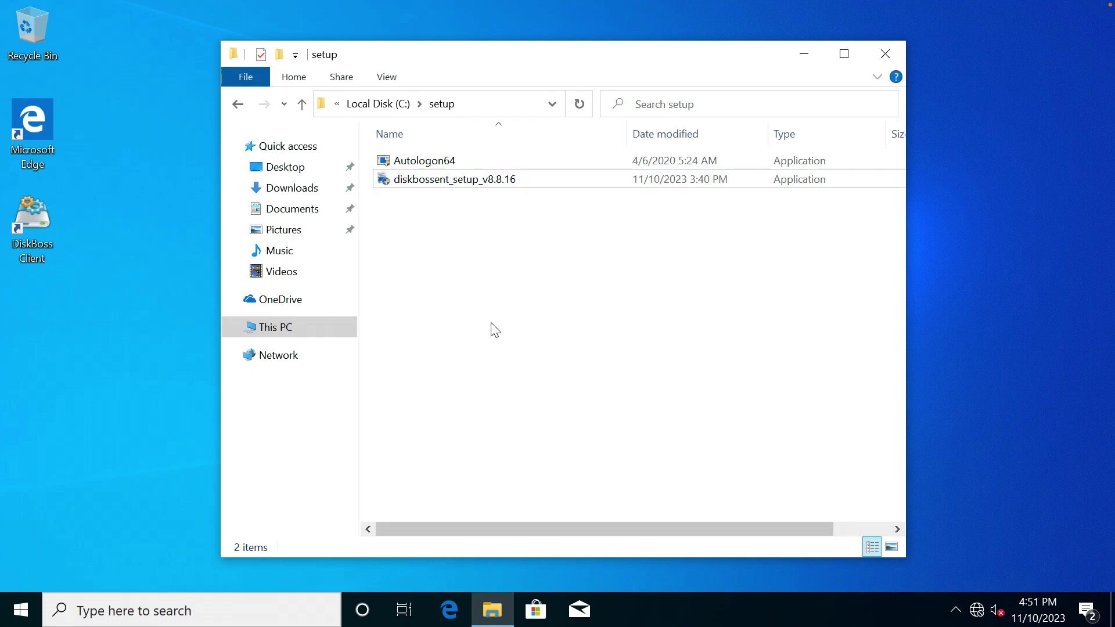
click(33, 598)
mouse_move(29, 529)
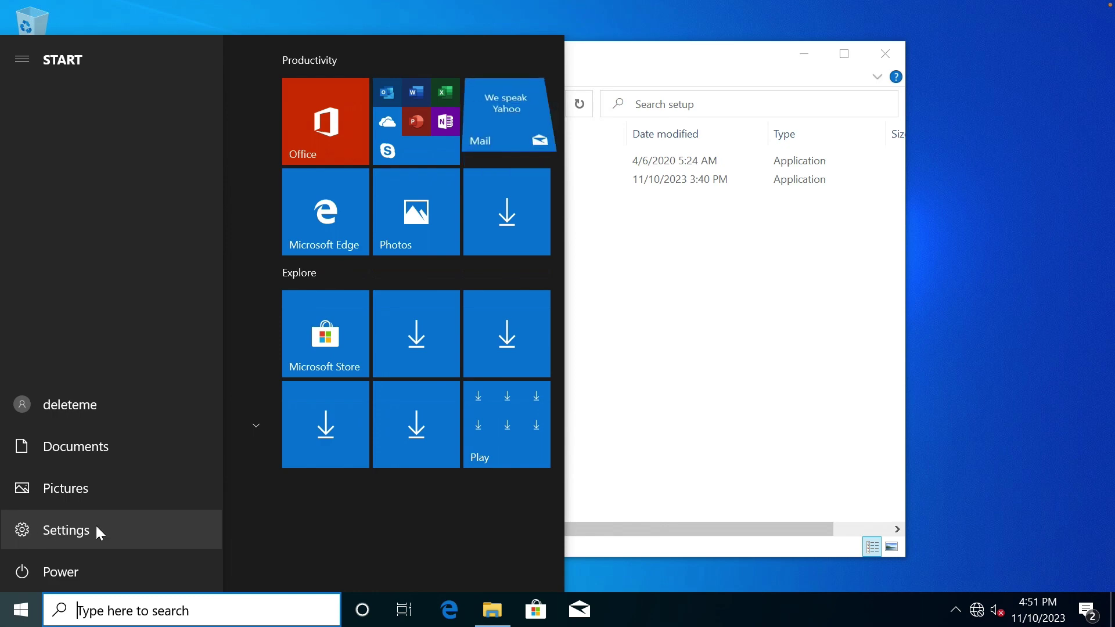
Search 'programs and features', go to Apps & features, and follow the Programs and Features link.
click(115, 604)
text(programs and fea)
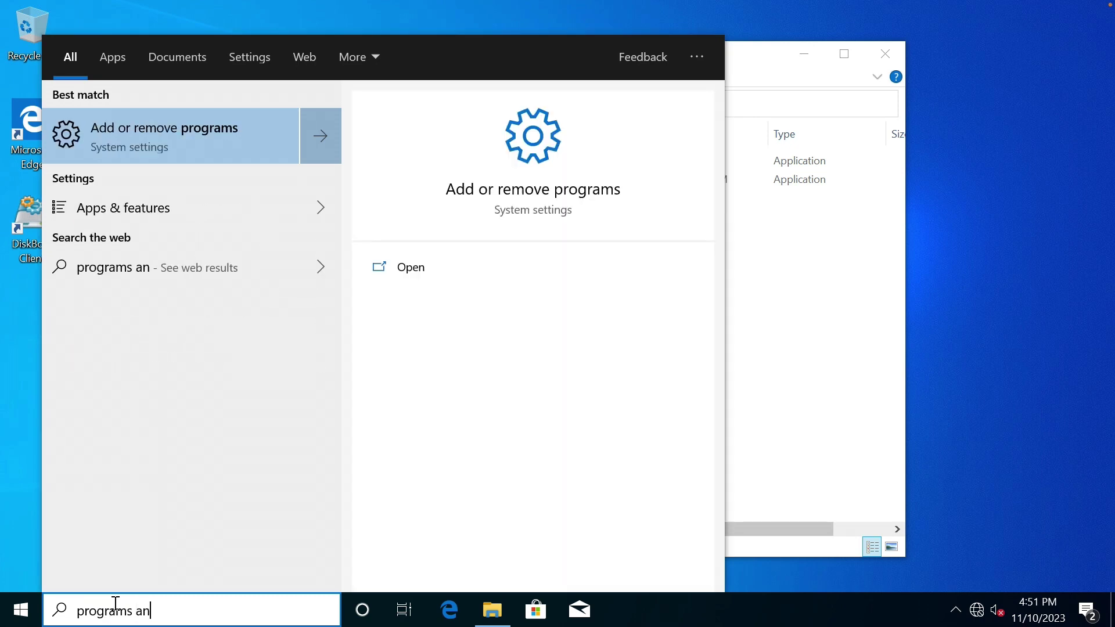
click(158, 209)
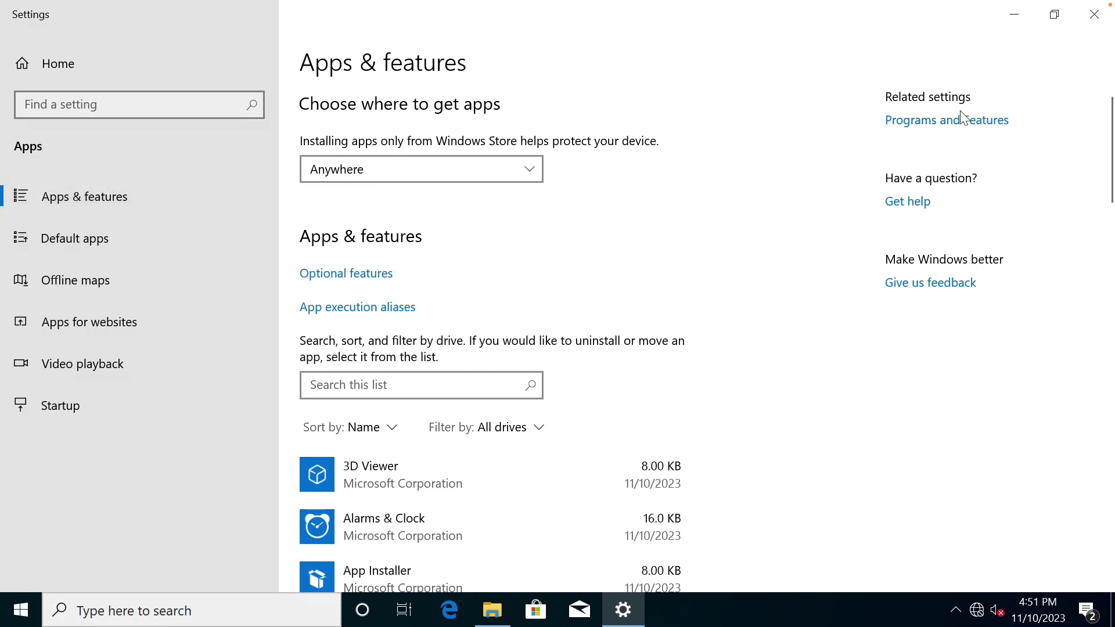
click(955, 128)
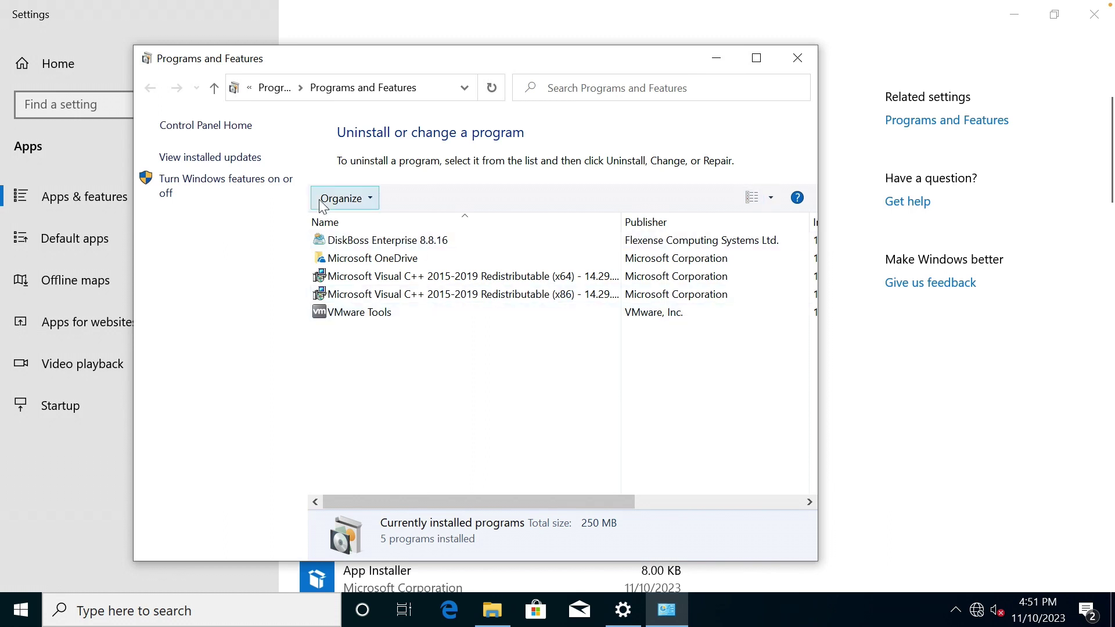
In Windows Features, turn on Internet Information Services and its FTP Server feature.
click(211, 193)
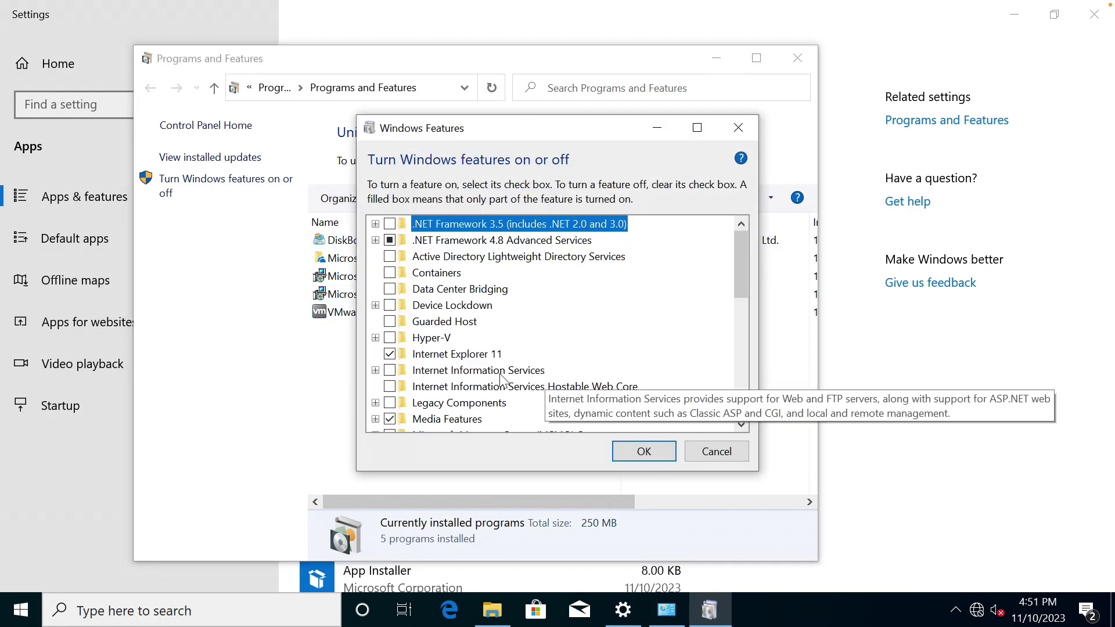
click(375, 370)
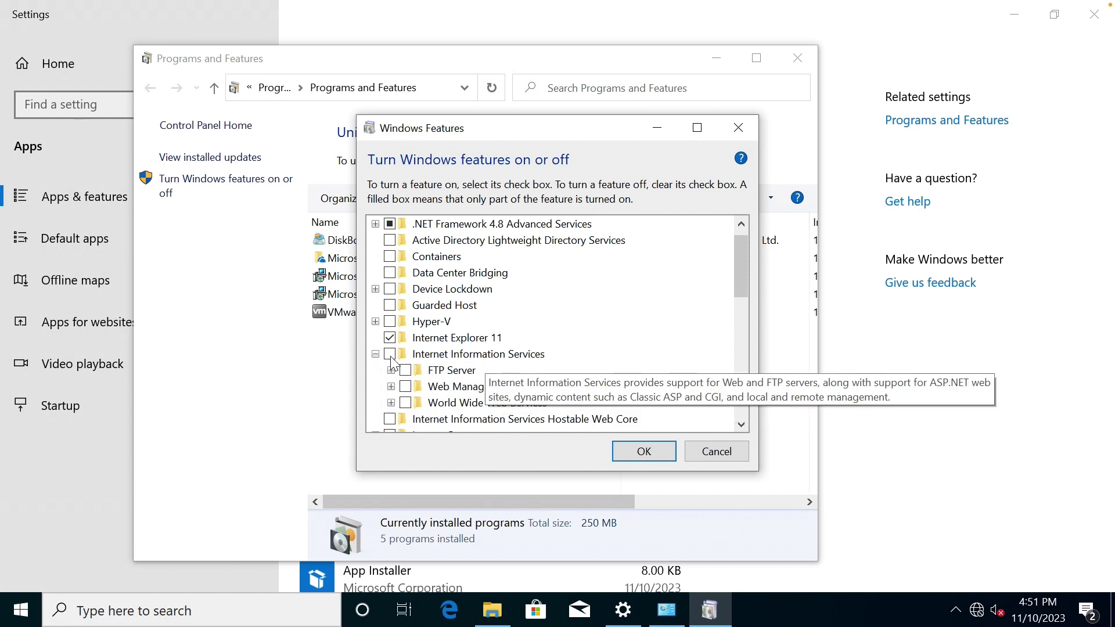
click(390, 353)
scroll(488, 340, down, 1)
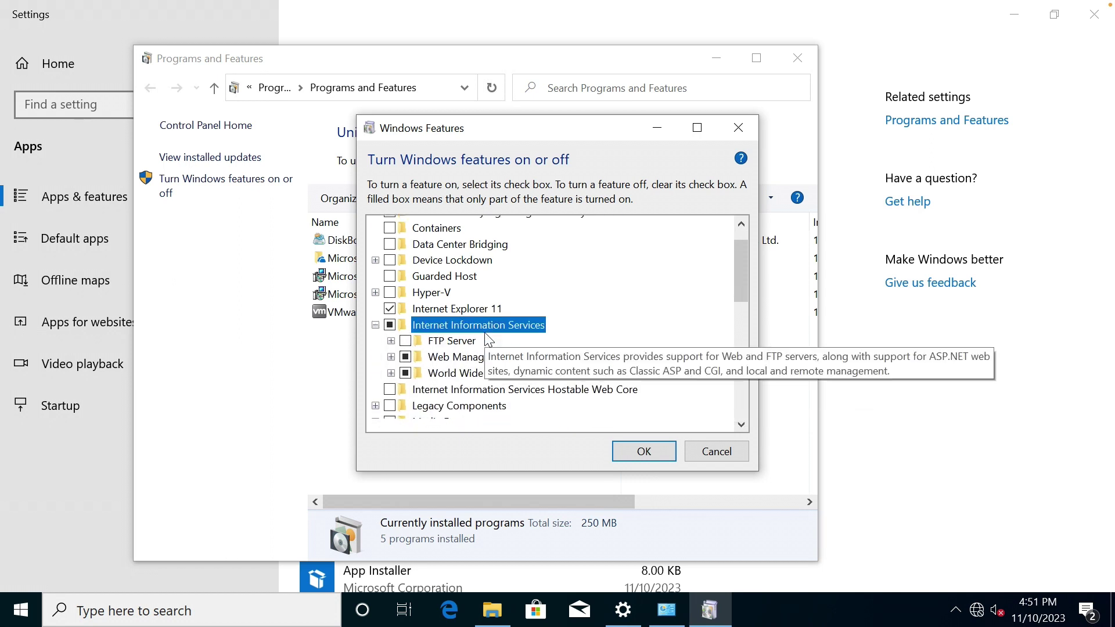
click(391, 373)
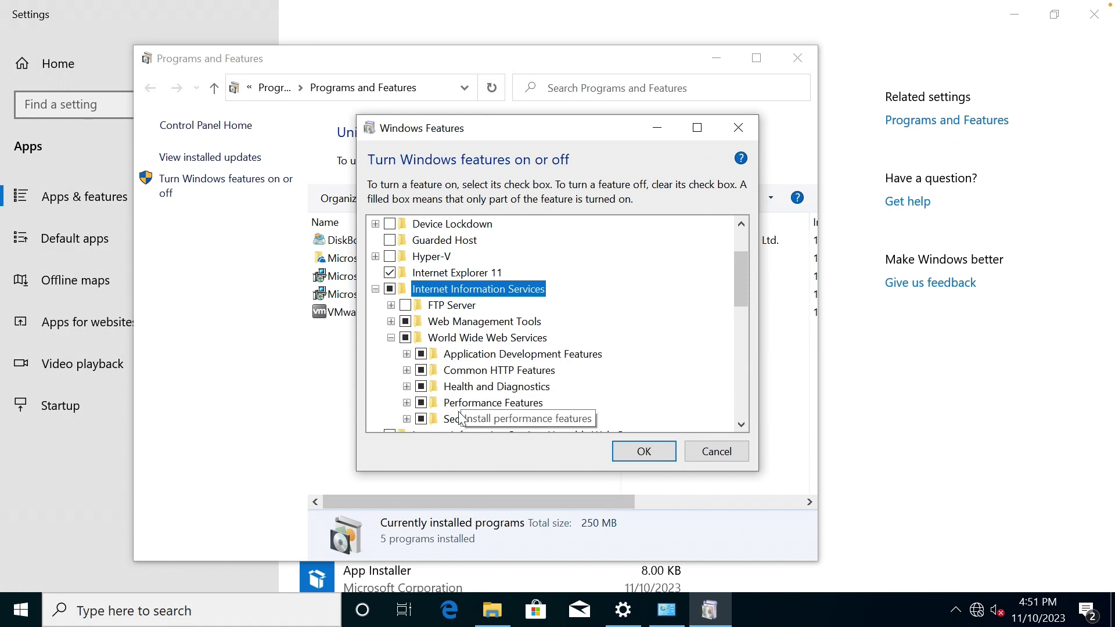
click(391, 322)
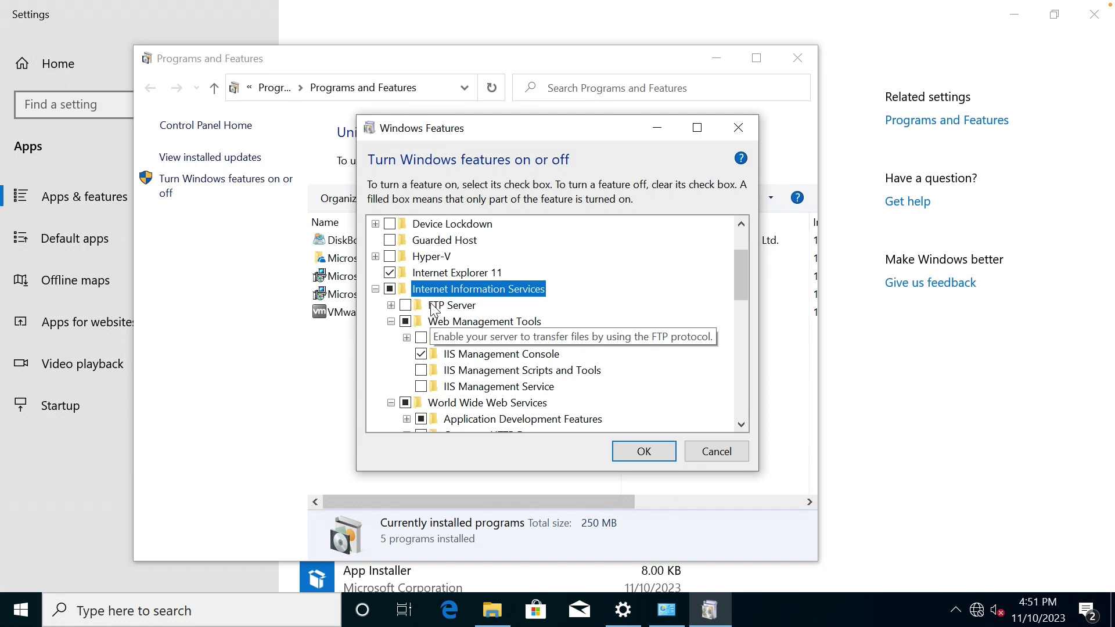
click(406, 306)
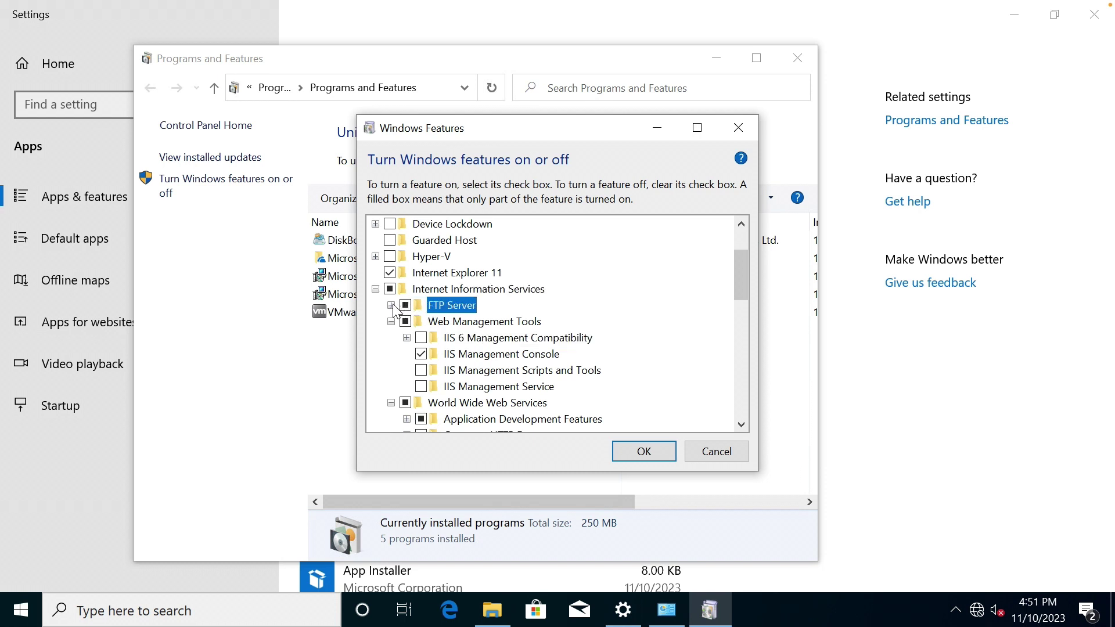
click(391, 305)
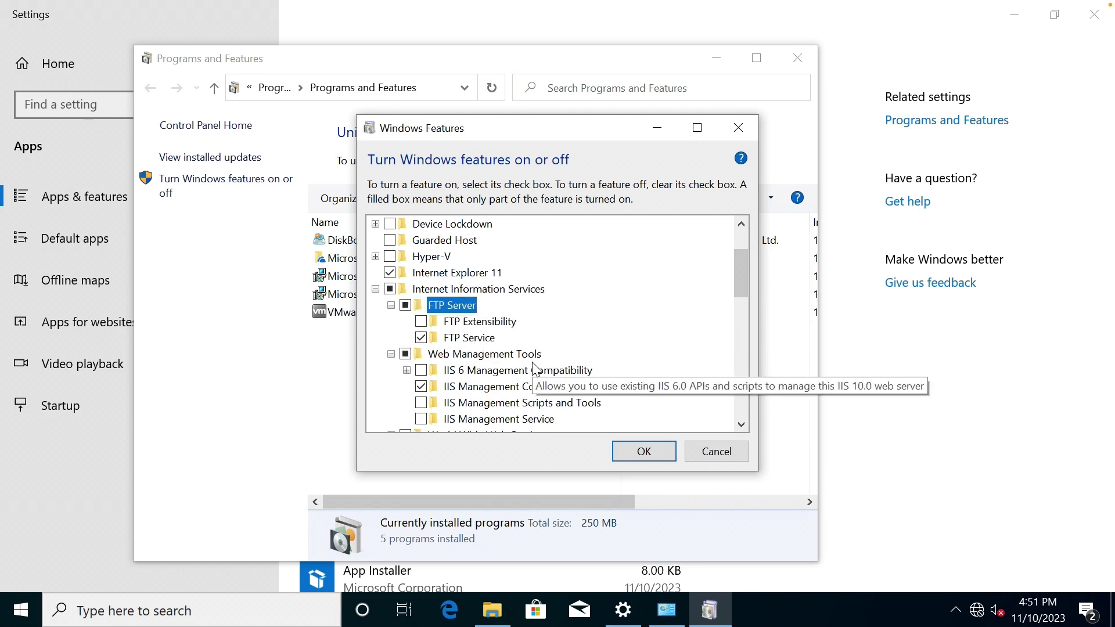
Apply the feature changes, dismiss the completion message, and close Programs and Features.
click(637, 453)
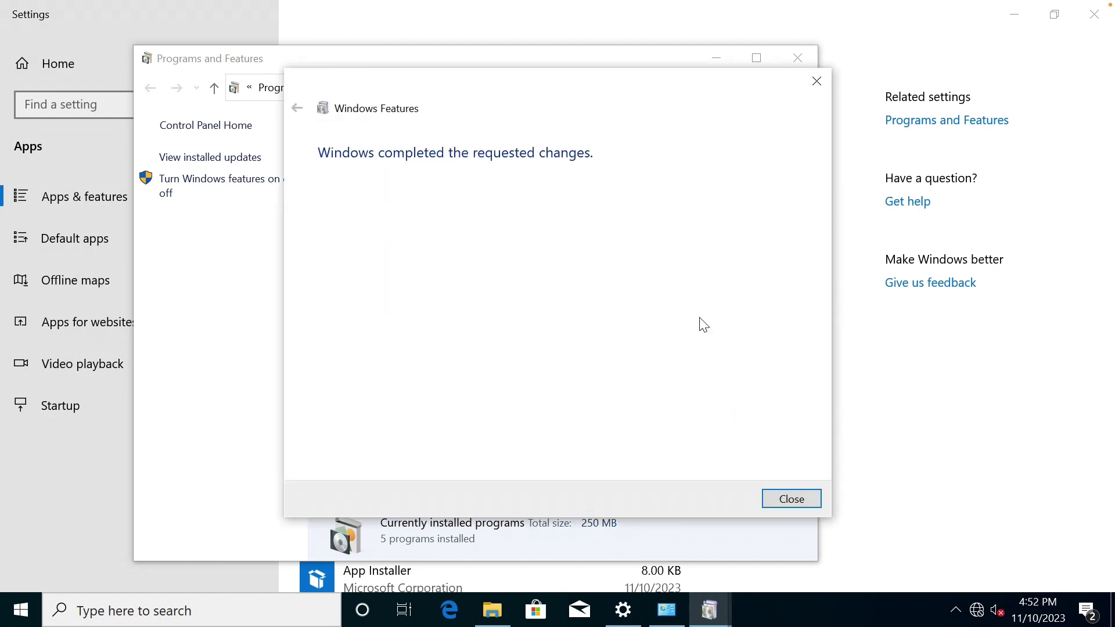
click(799, 502)
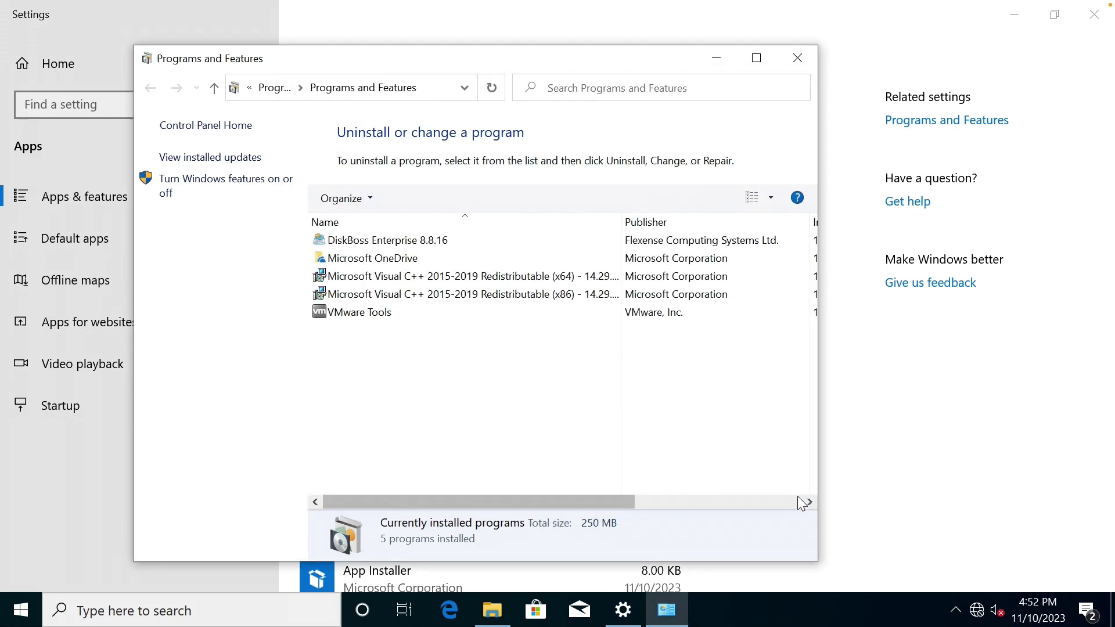
click(804, 59)
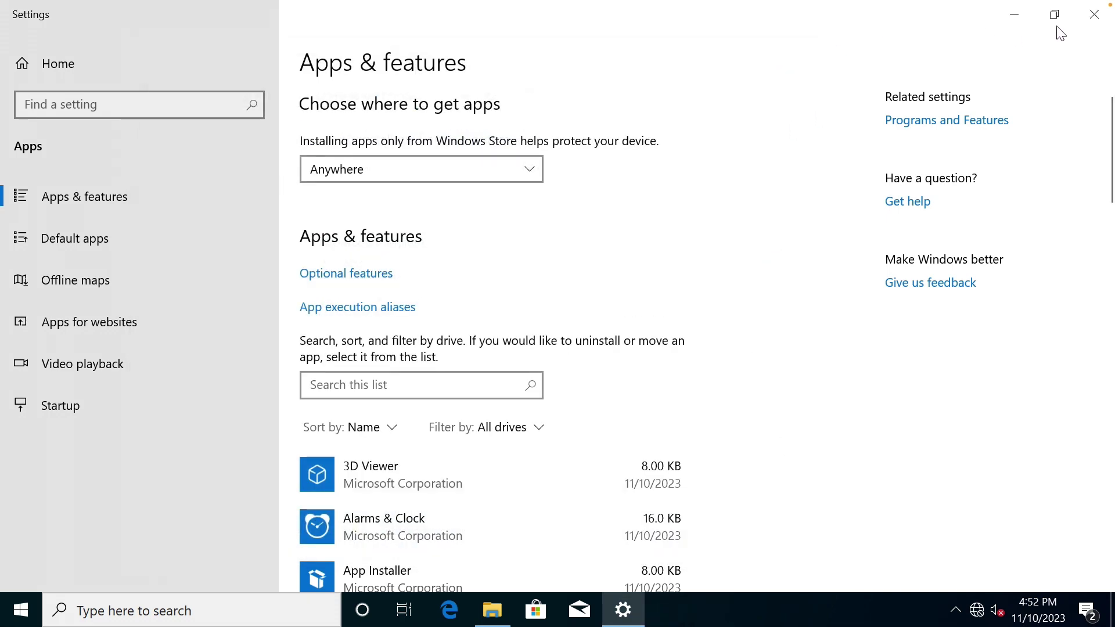
Close Settings, confirm C:\inetpub now contains ftproot, and bring up the Start menu.
click(1094, 14)
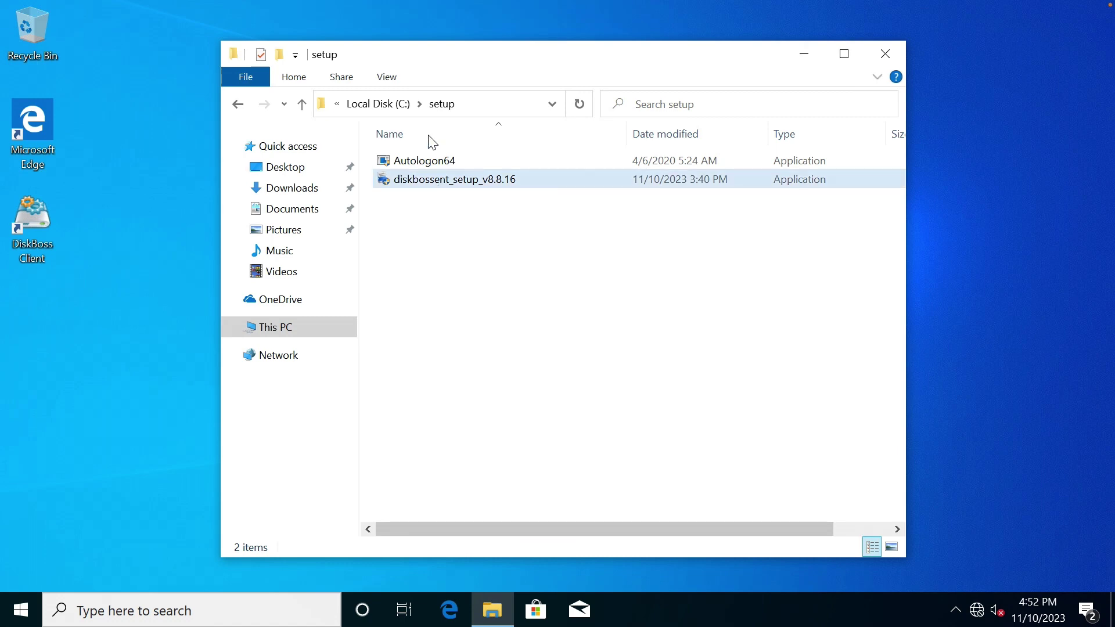
click(383, 106)
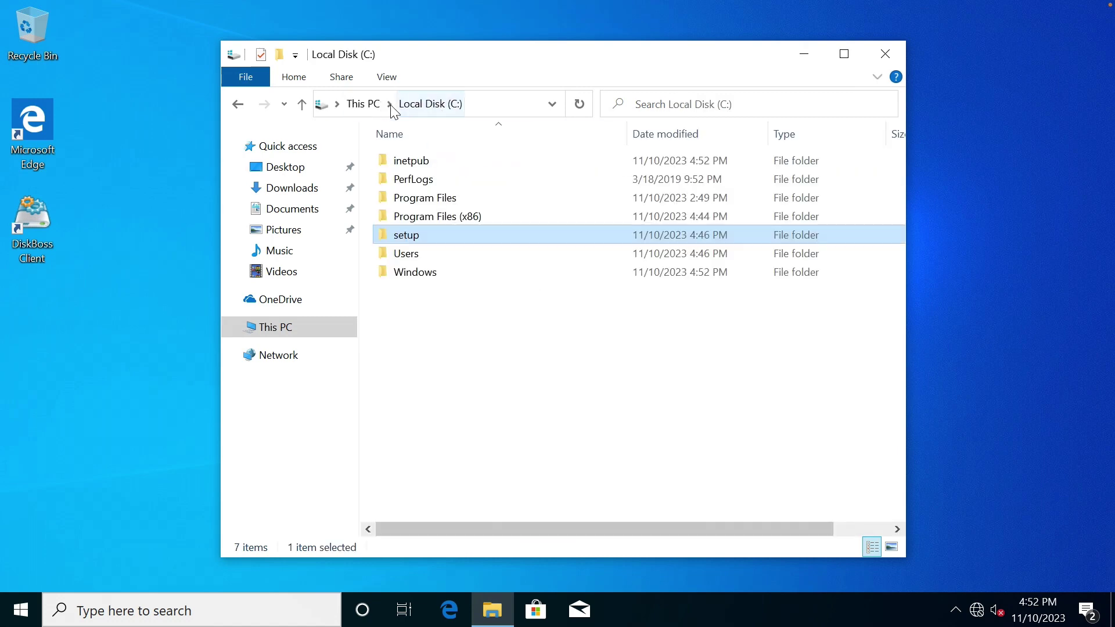
double_click(413, 166)
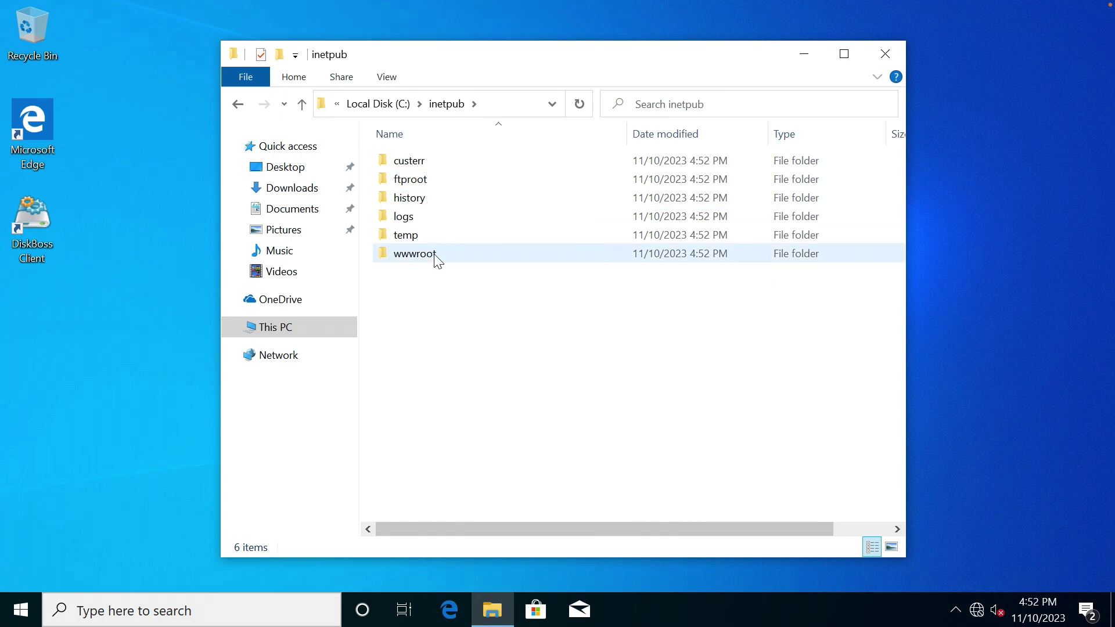
click(21, 608)
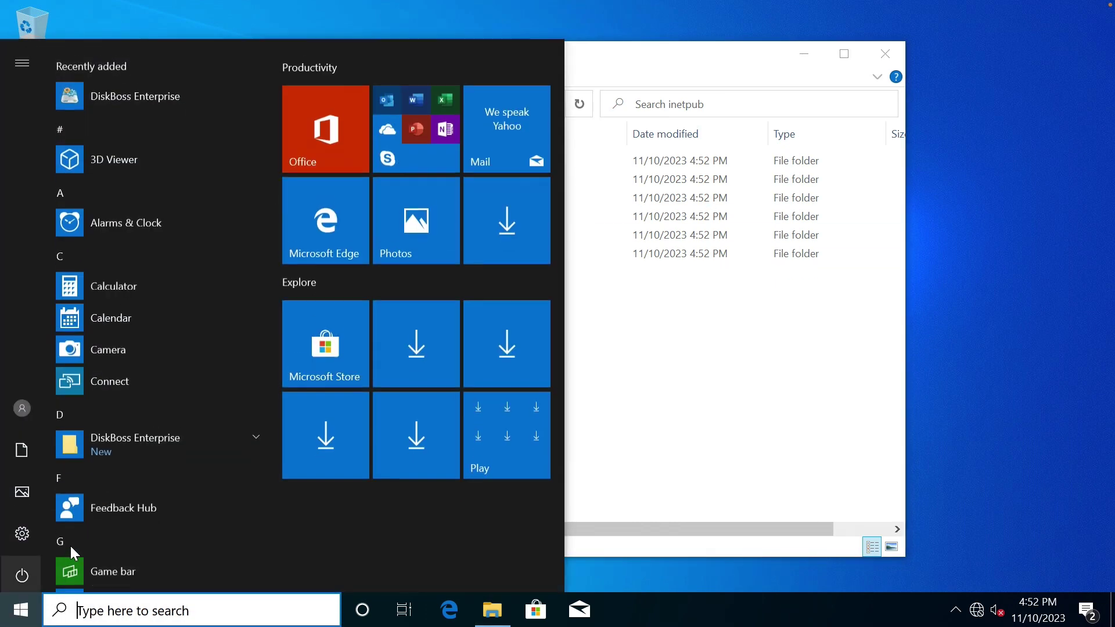
Launch IIS Manager from Windows Administrative Tools, maximize it, and show server MS01's Sites list.
scroll(151, 482, down, 15)
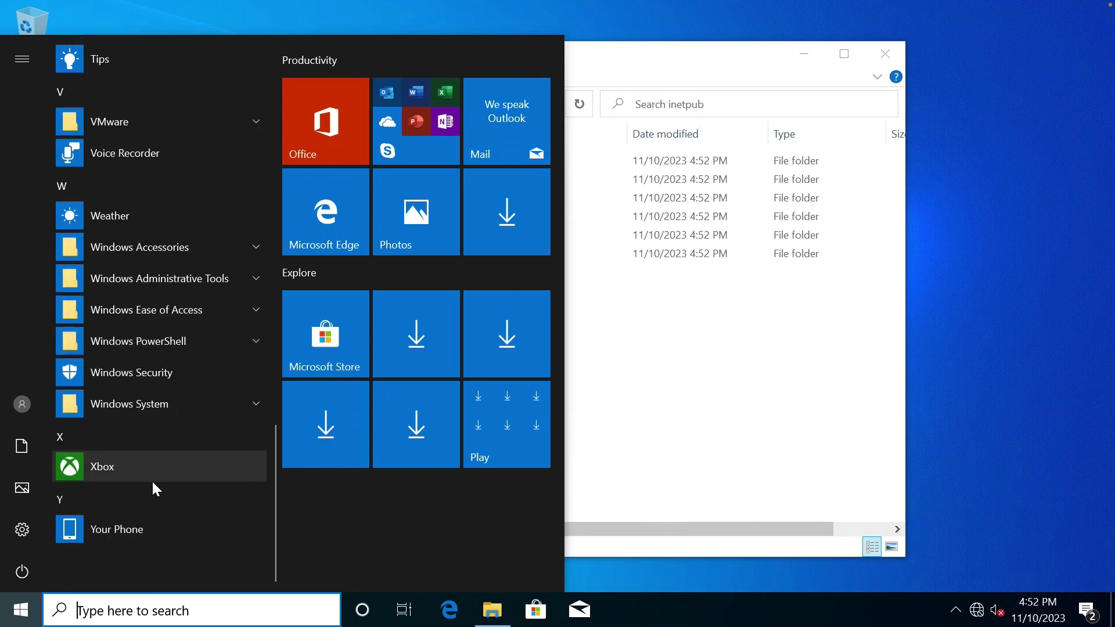
click(195, 279)
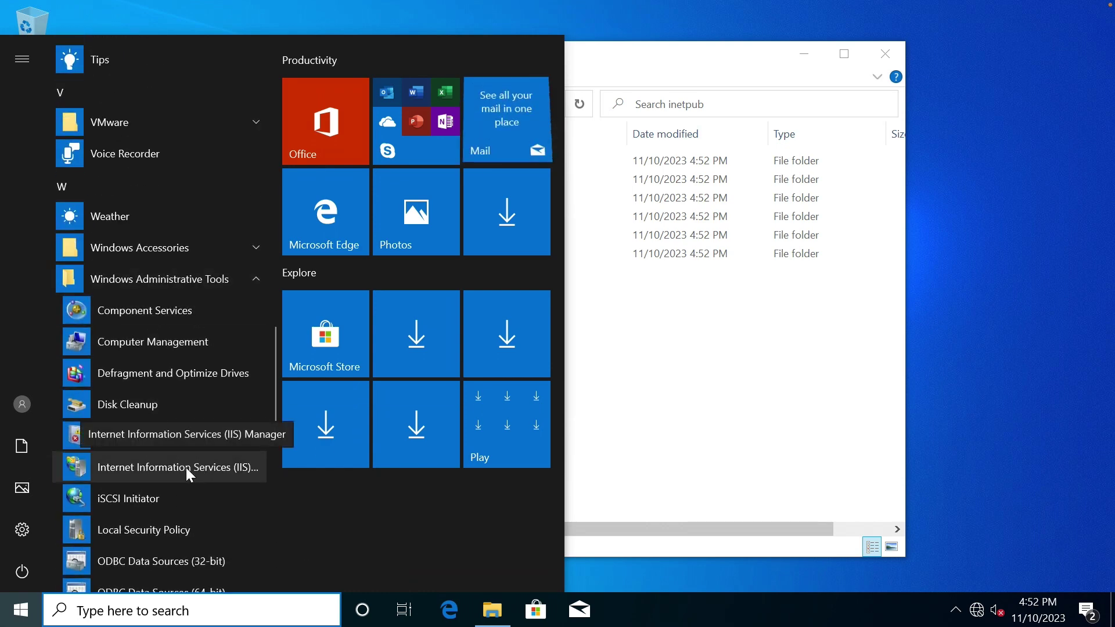
click(186, 468)
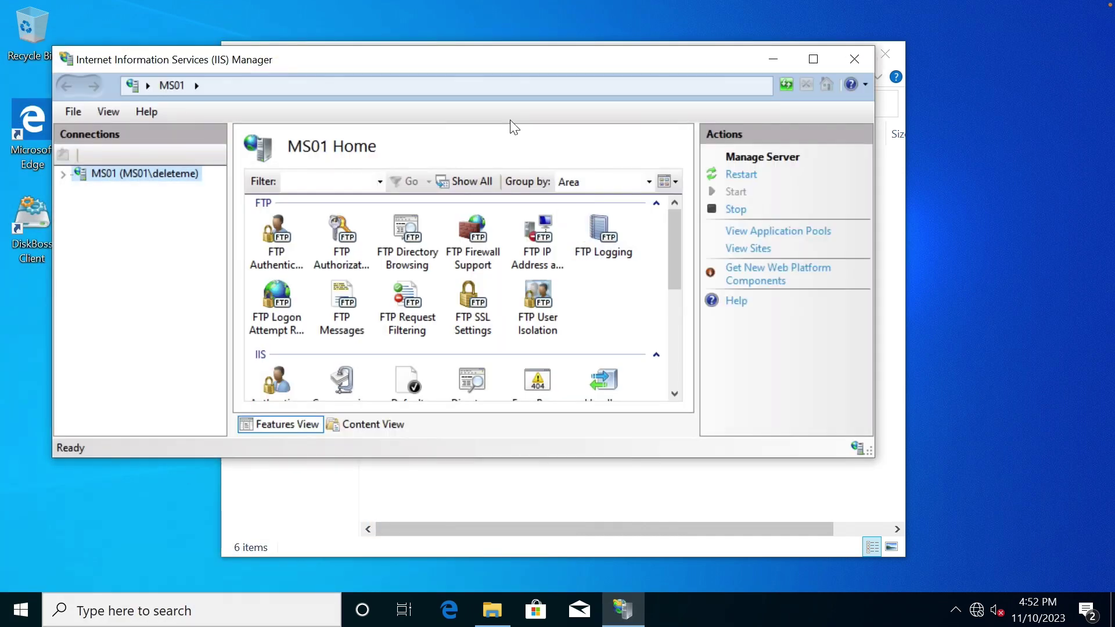
double_click(519, 59)
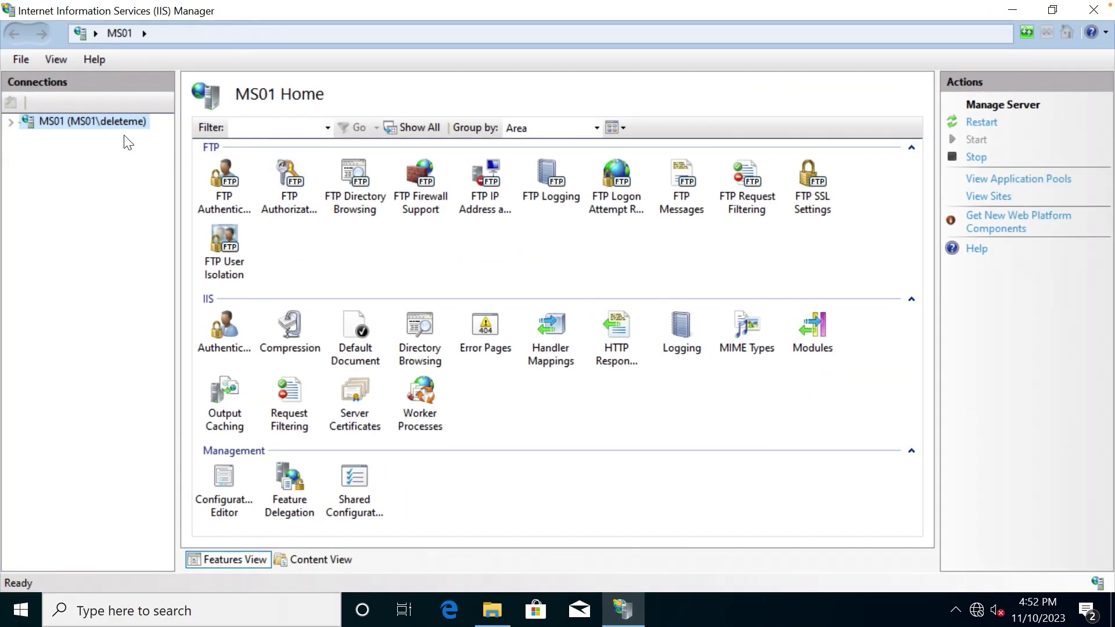
click(10, 123)
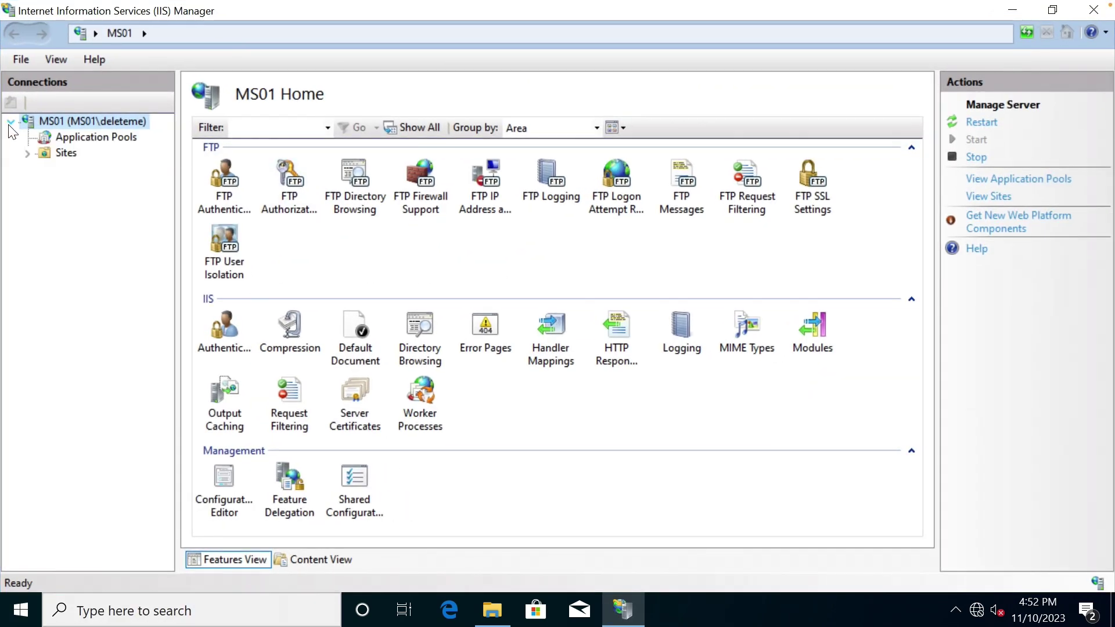
click(58, 152)
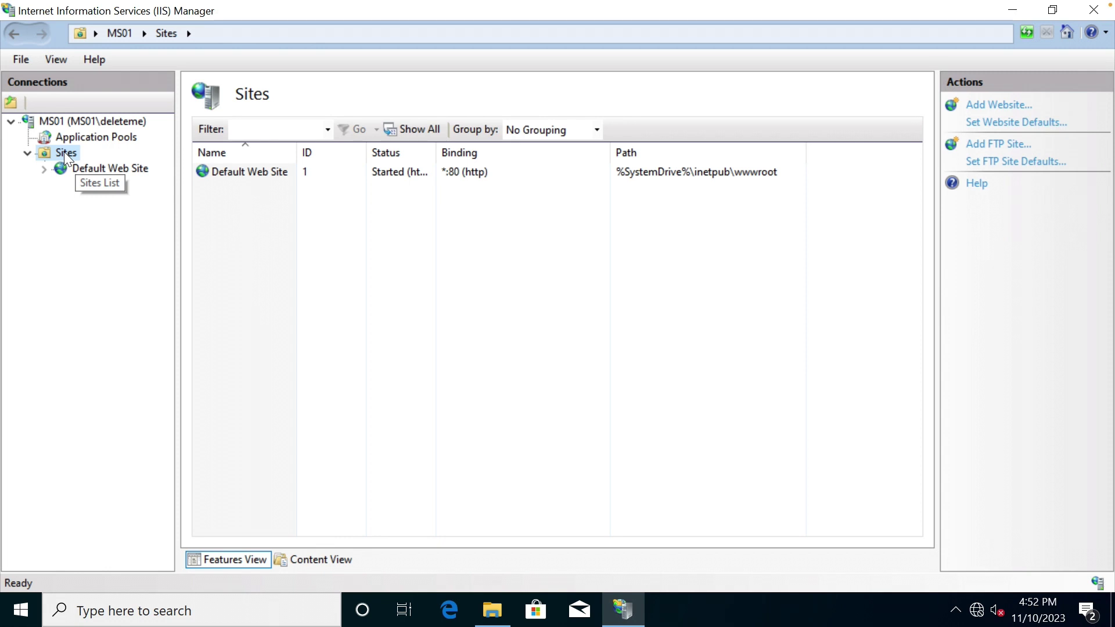
right_click(65, 154)
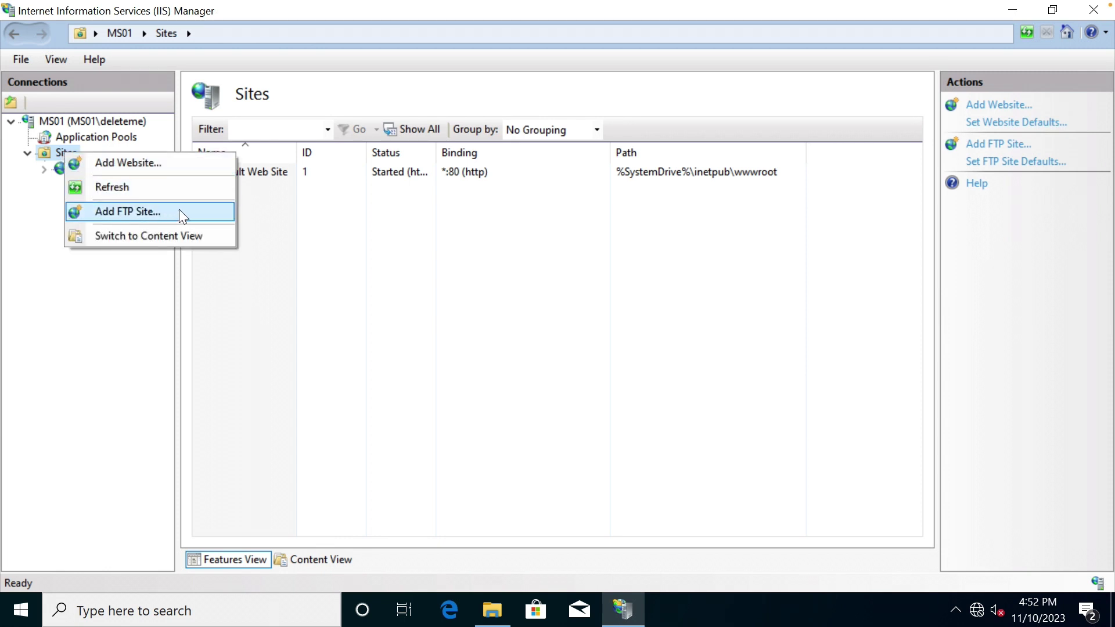
Add an FTP site named FTP with physical path C:\inetpub\ftproot and move on to bindings.
click(179, 210)
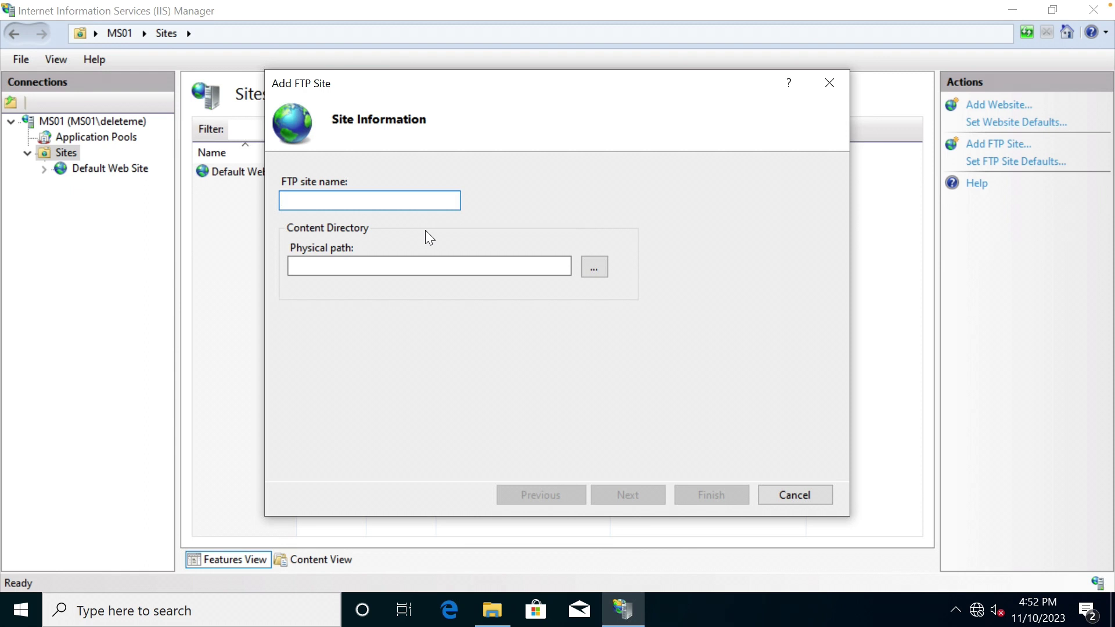
text(FGTP)
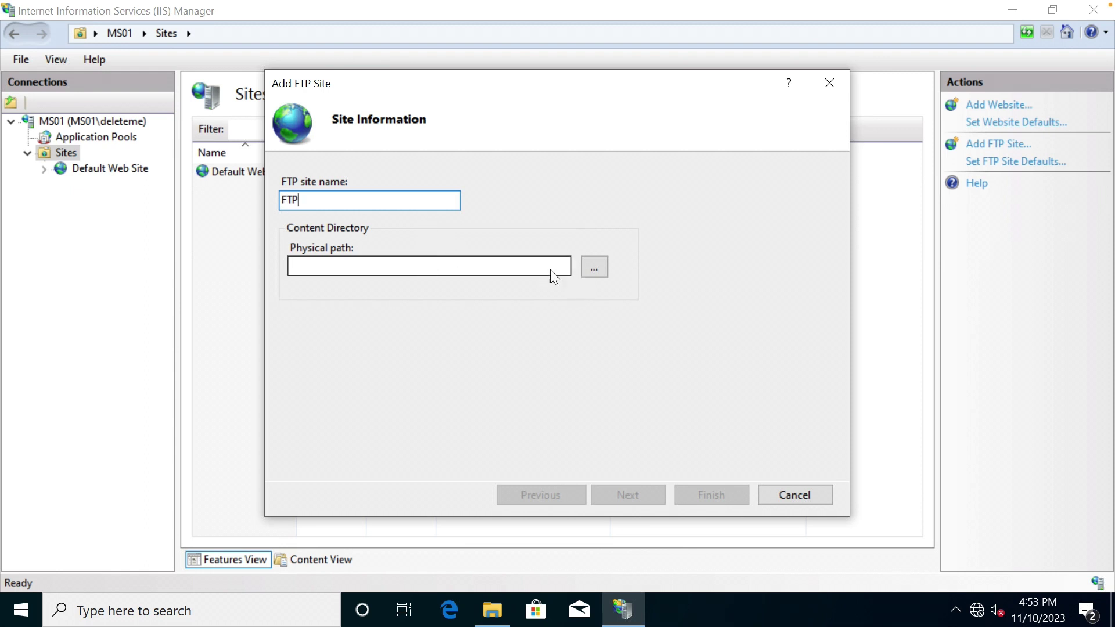
click(593, 267)
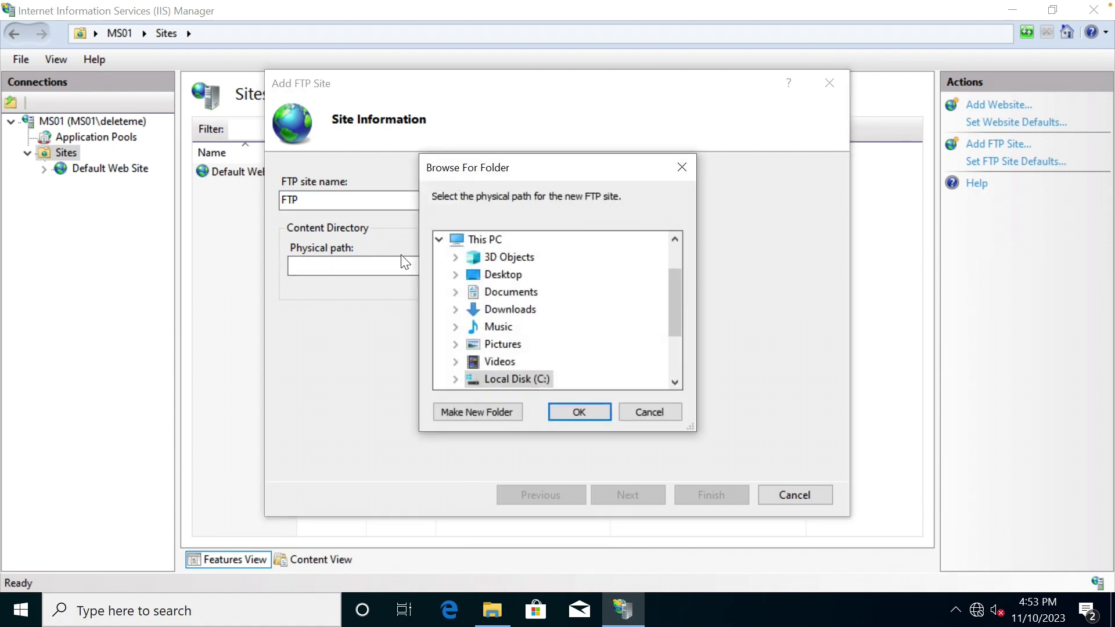
click(463, 379)
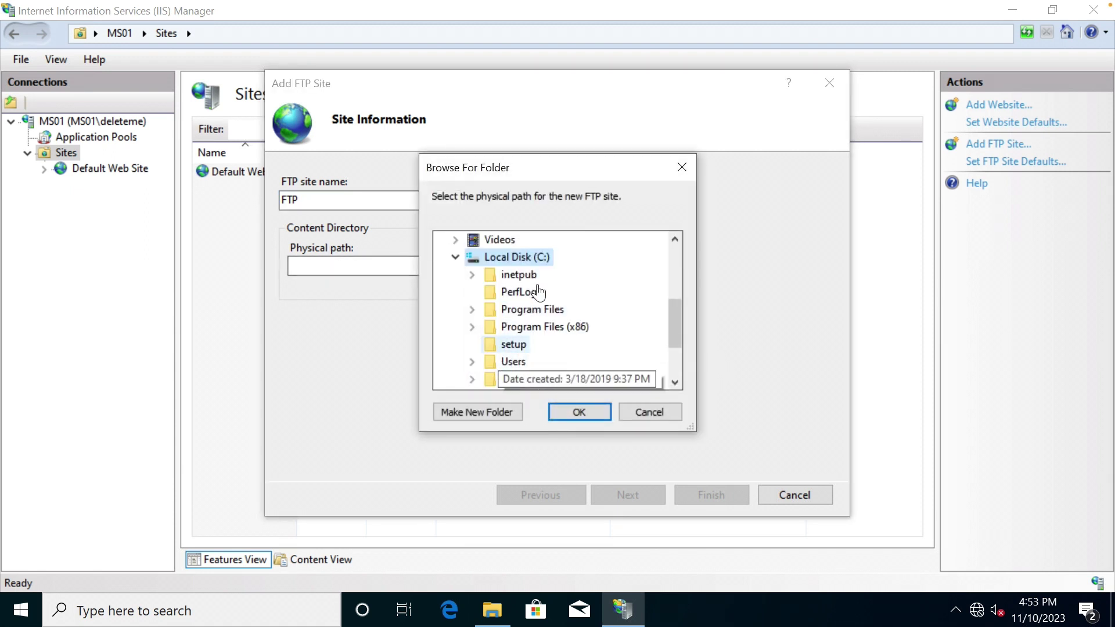
click(474, 278)
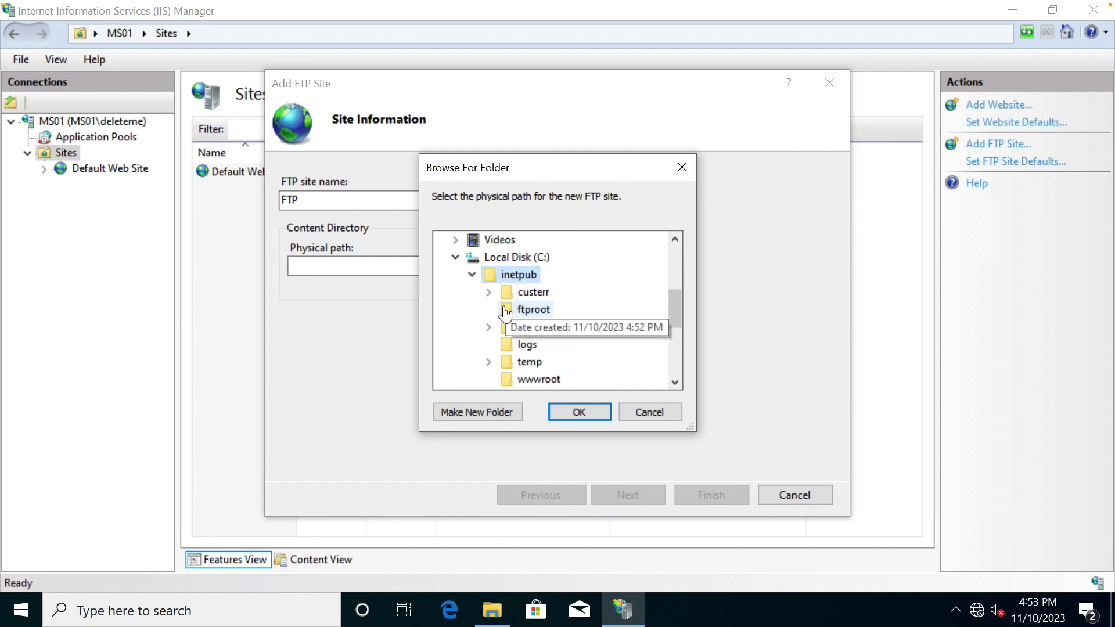
click(528, 310)
click(570, 410)
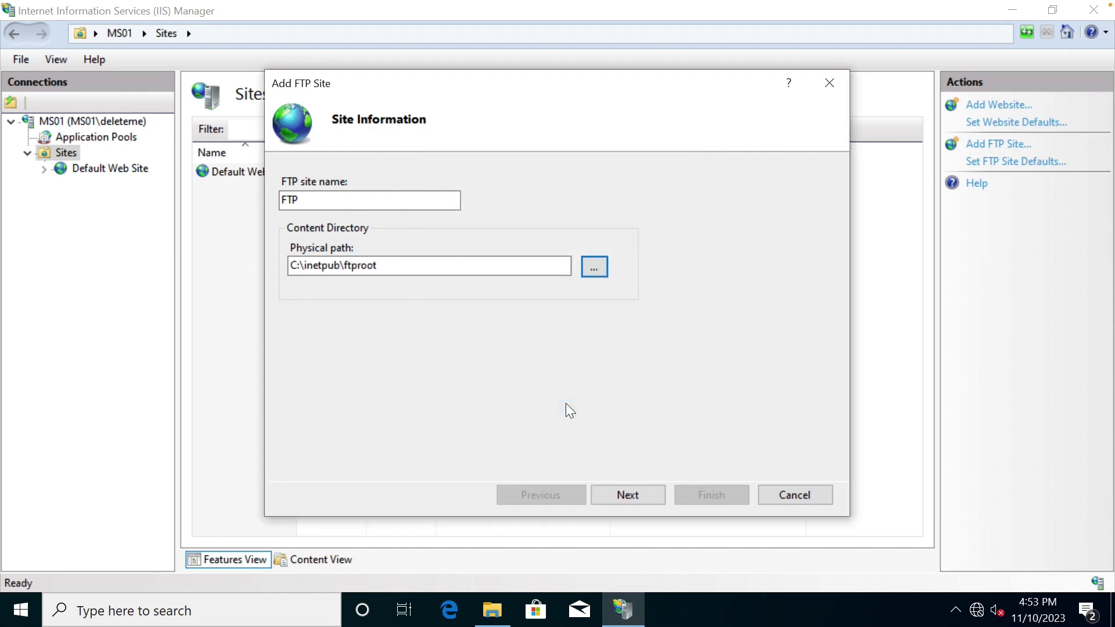
click(650, 503)
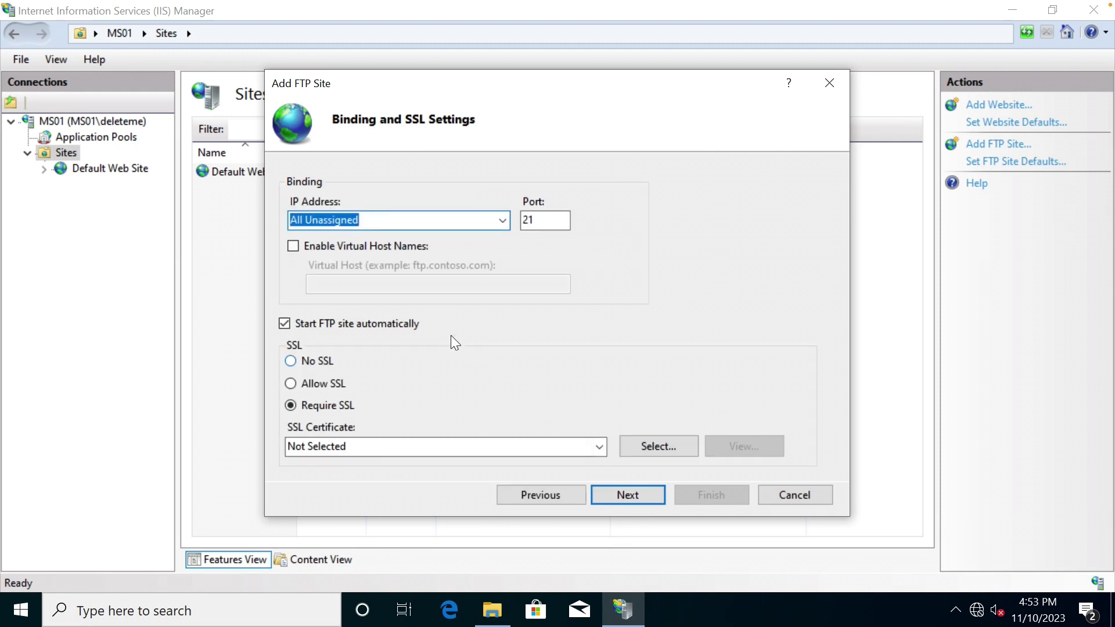
Keep the binding on port 21, choose No SSL, and move on to authentication.
click(310, 363)
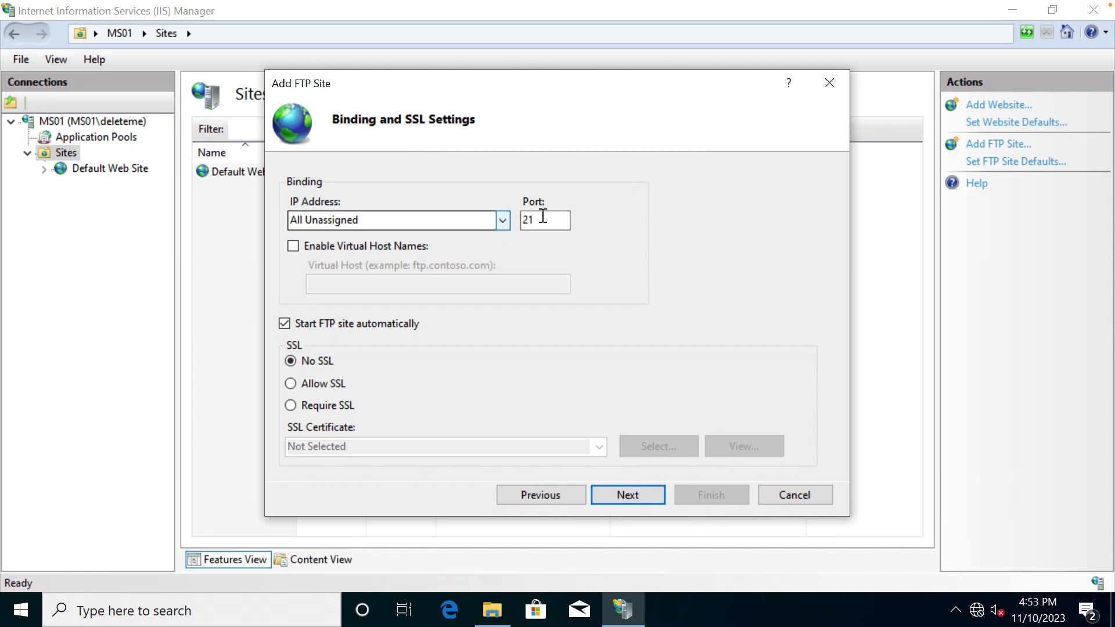
click(639, 497)
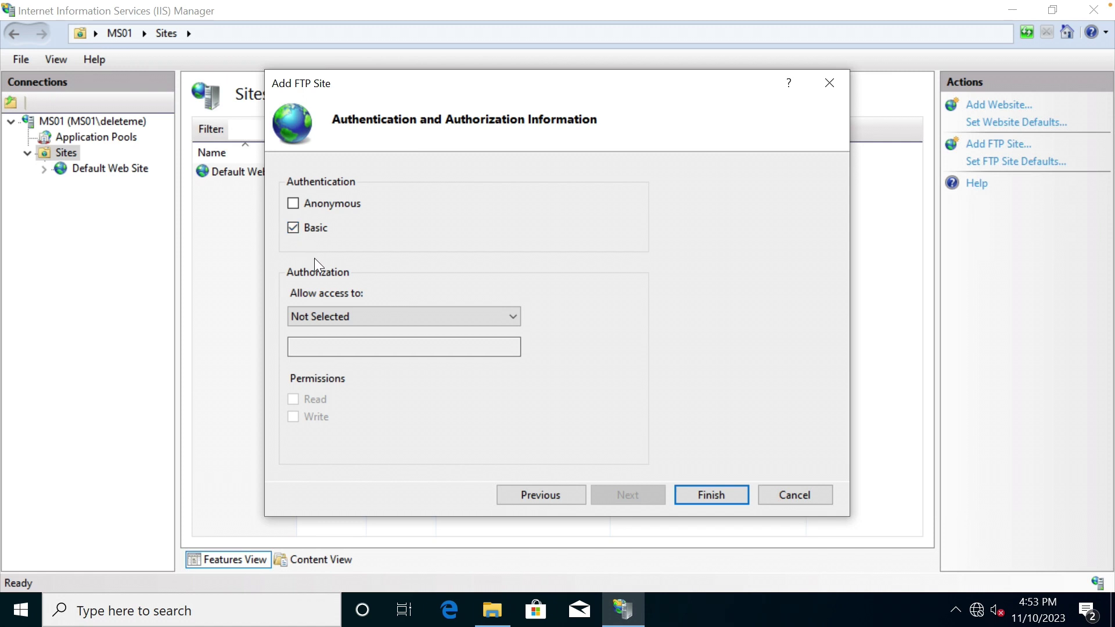
Give All users Read and Write access, finish the wizard, then select Default Web Site.
click(386, 320)
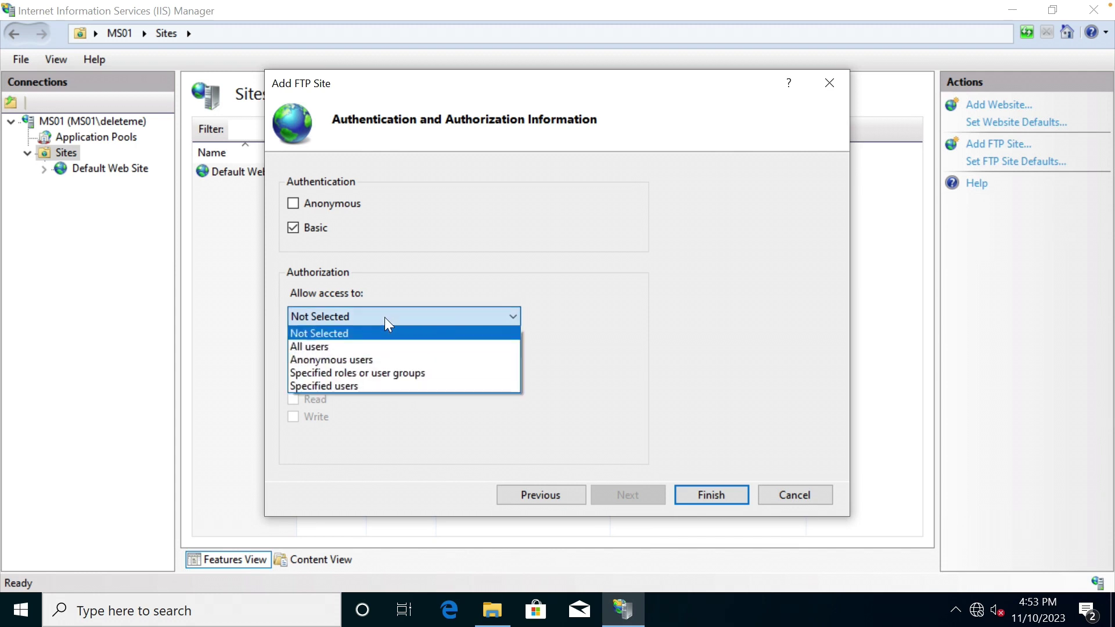
click(365, 350)
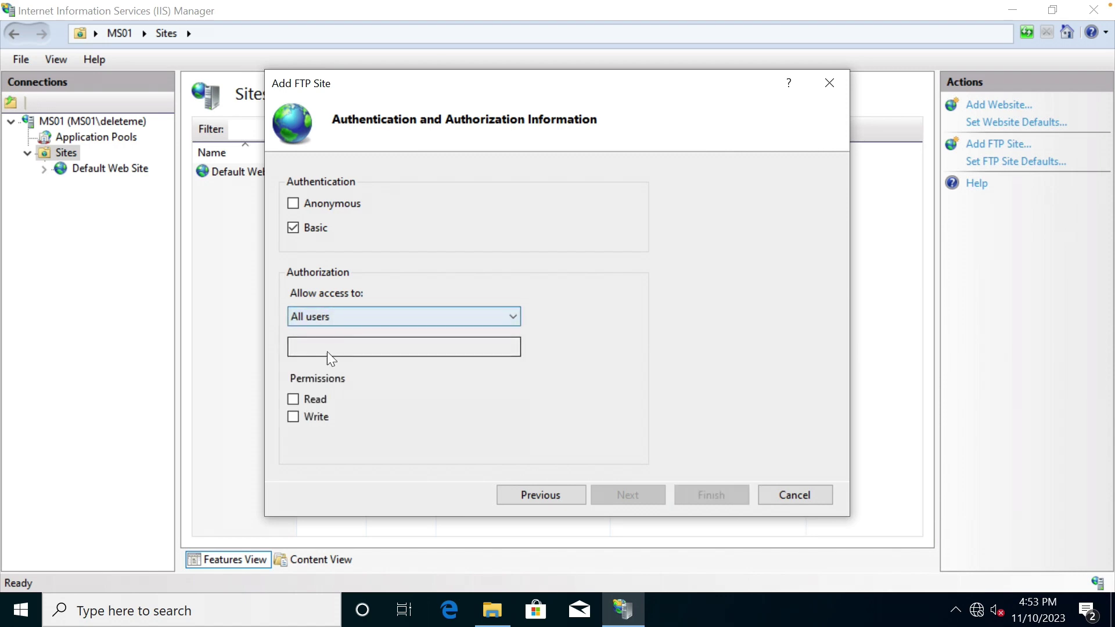
click(294, 400)
click(292, 417)
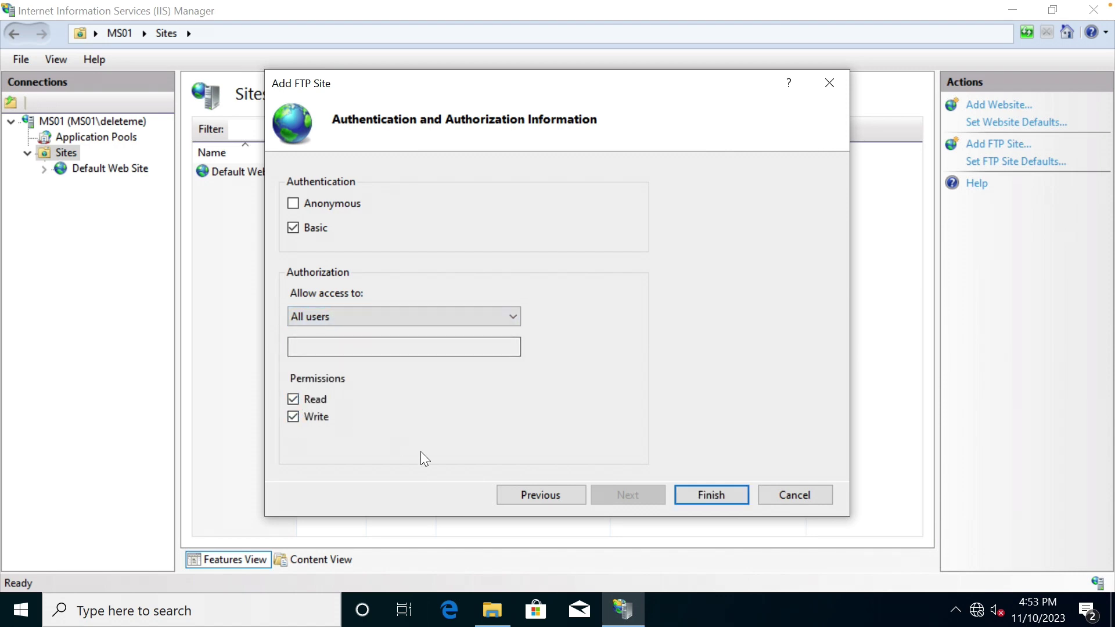
click(702, 496)
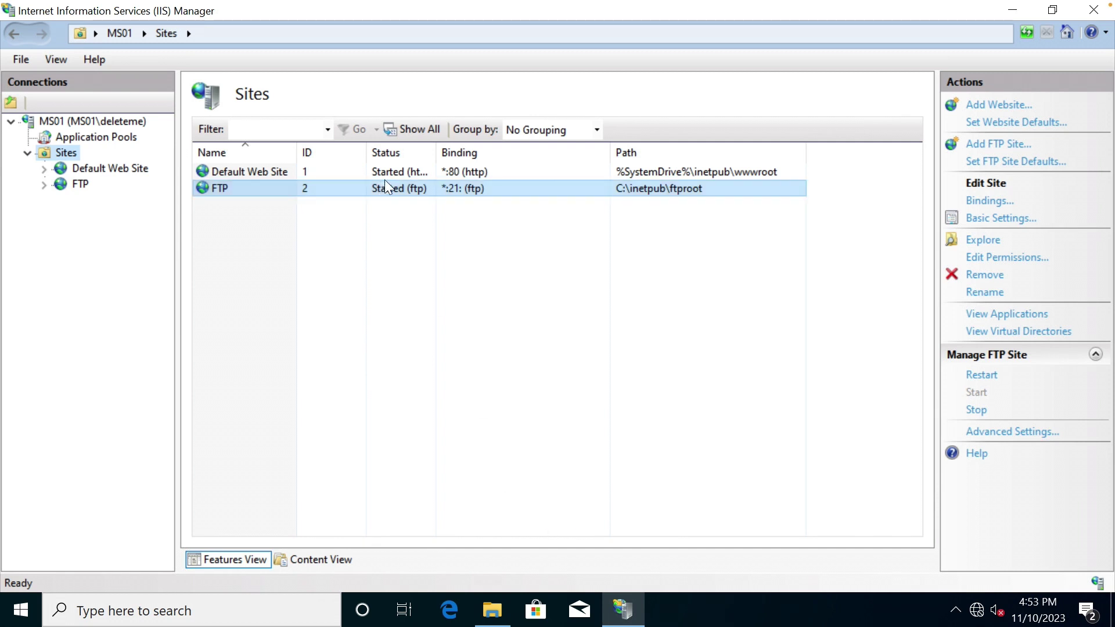
click(430, 169)
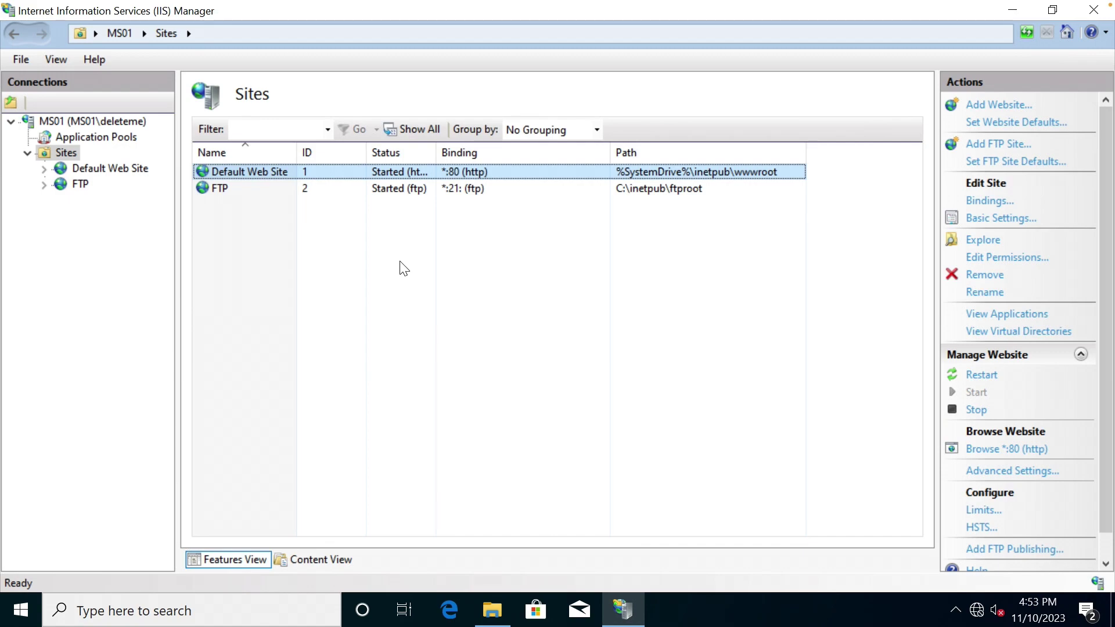
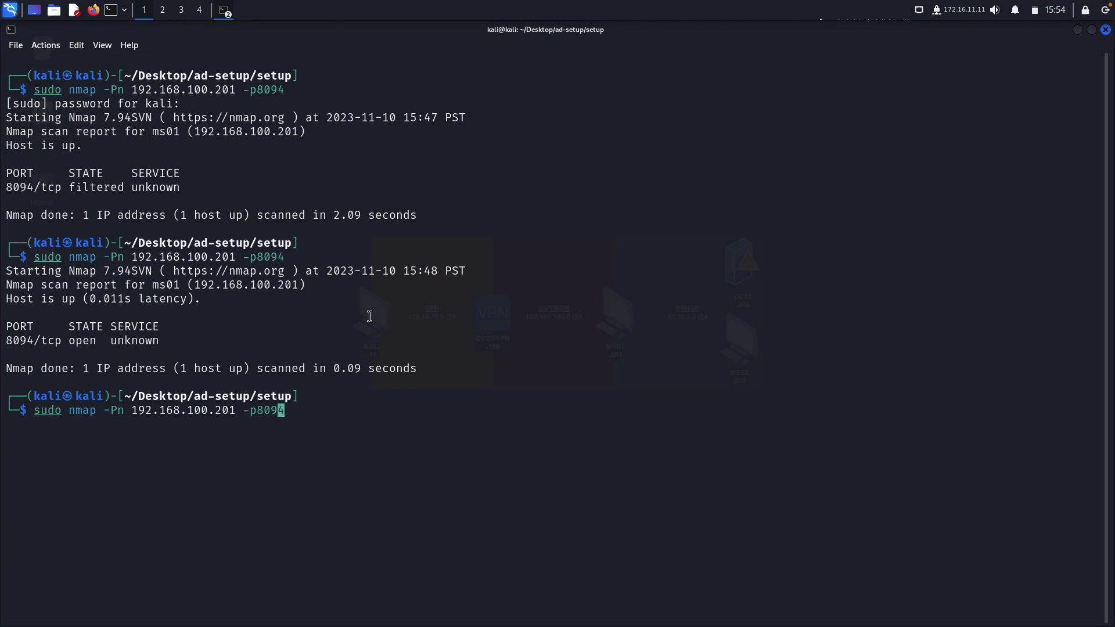
Rerun the recalled nmap scan against 192.168.100.201 with only port 80 (-p80).
key(Left)
key(Left)
key(Left)
key(Left)
key(Right)
key(Right)
key(Delete)
key(Delete)
key(Return)
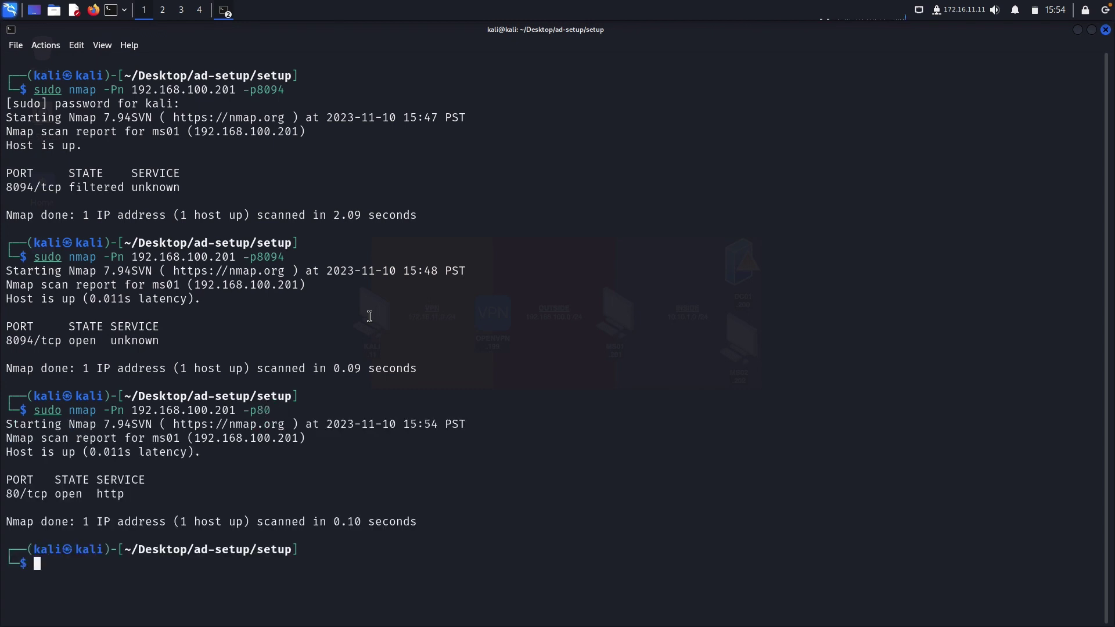
text(curl http://192.168.100.201)
key(Return)
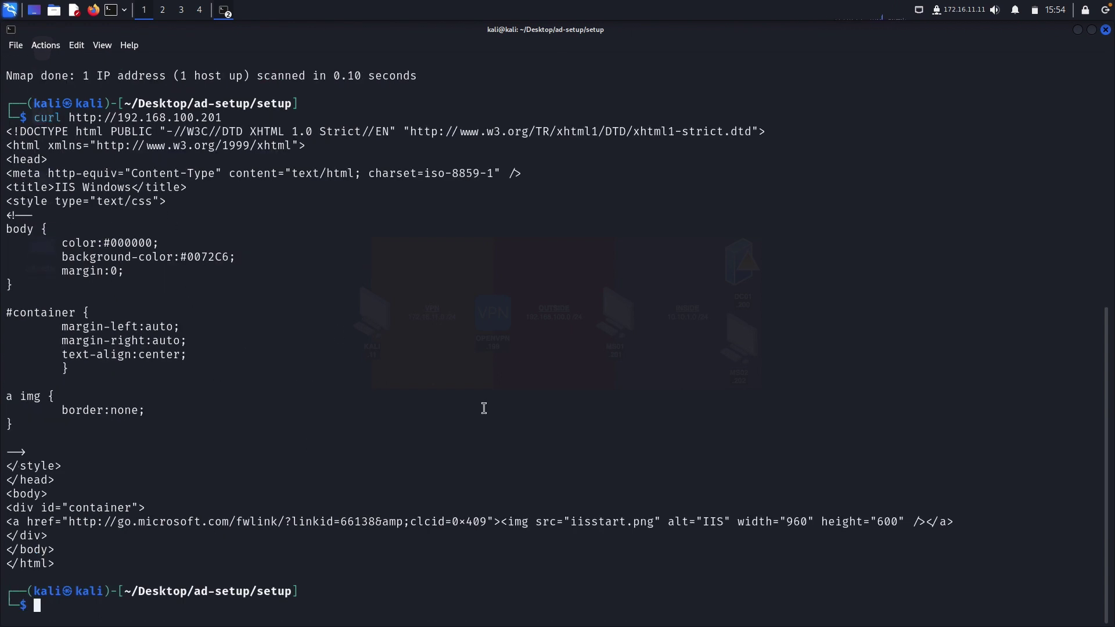
text(clear)
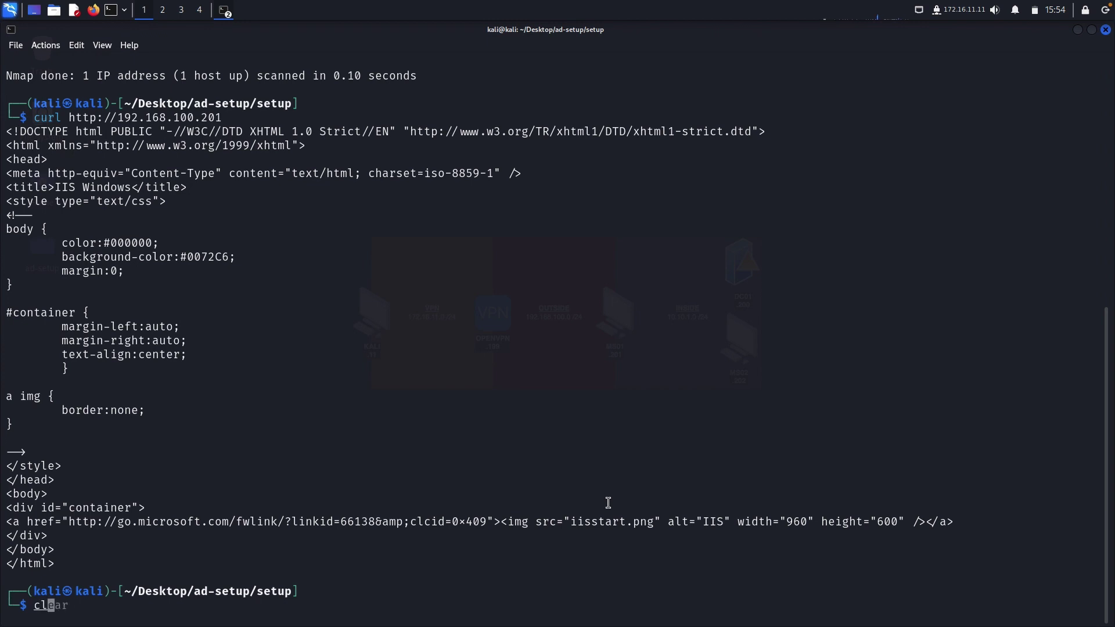
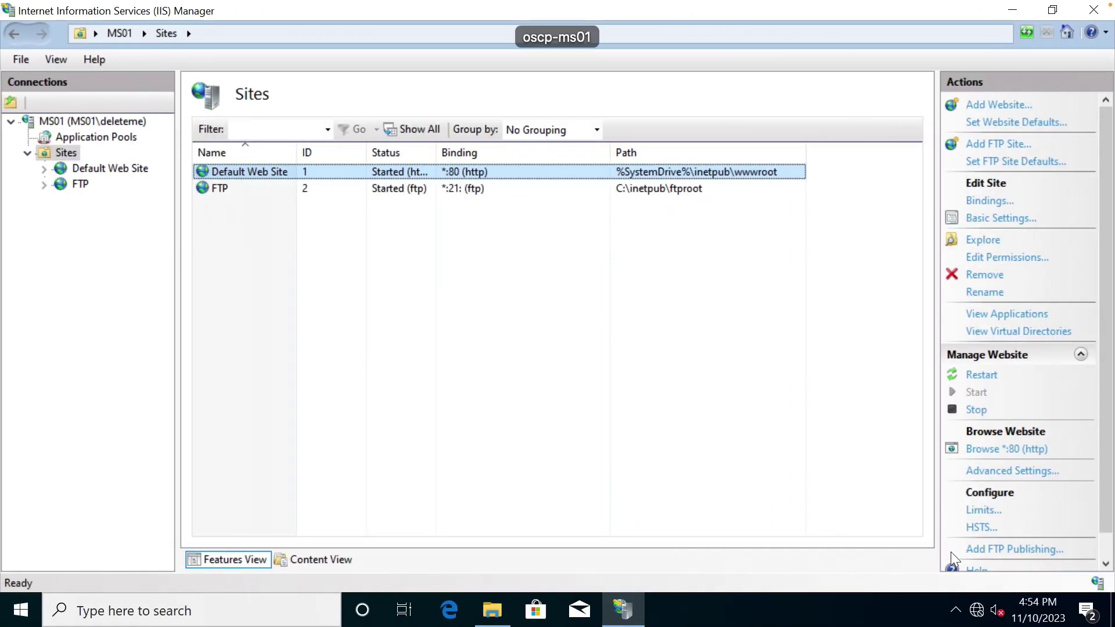
Search Windows for 'firewall' and open the Windows Defender Firewall control panel.
click(210, 604)
text(fi)
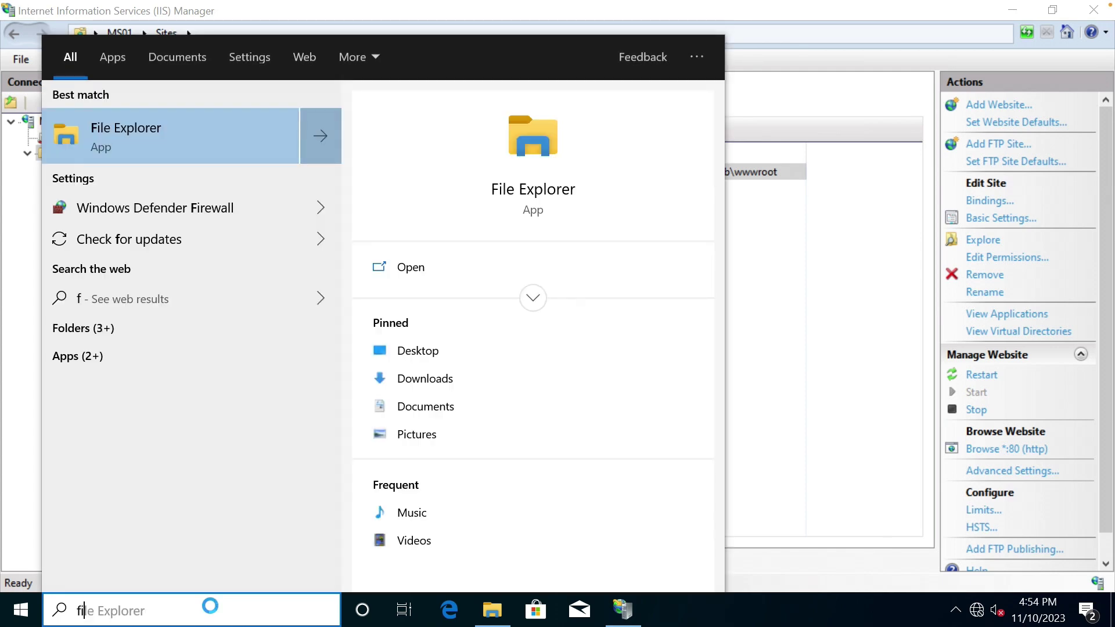
text(rewall)
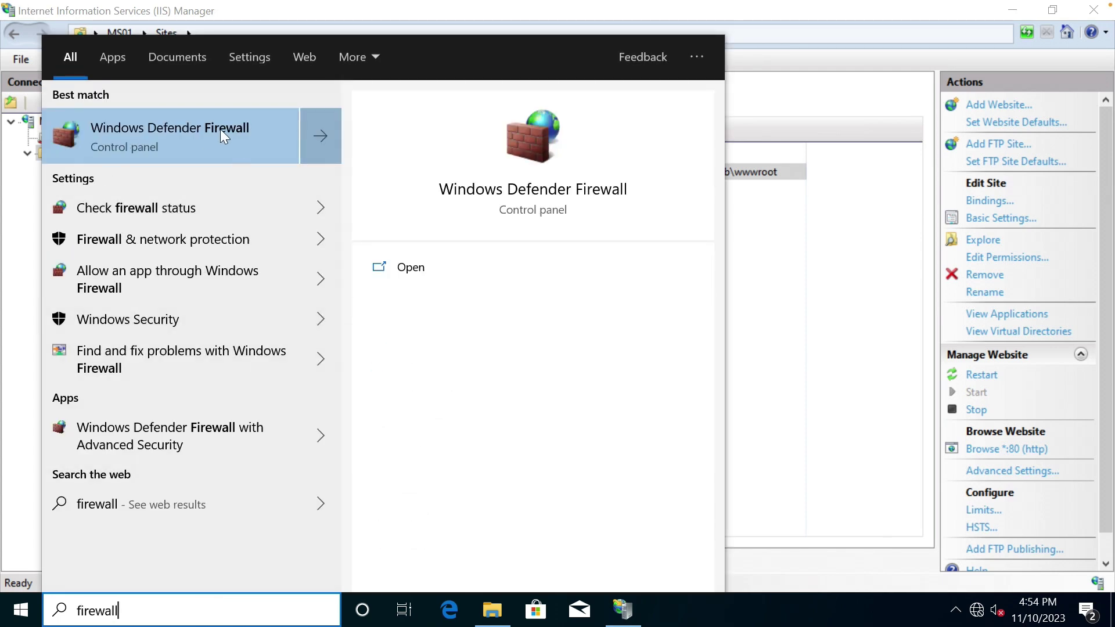
click(221, 129)
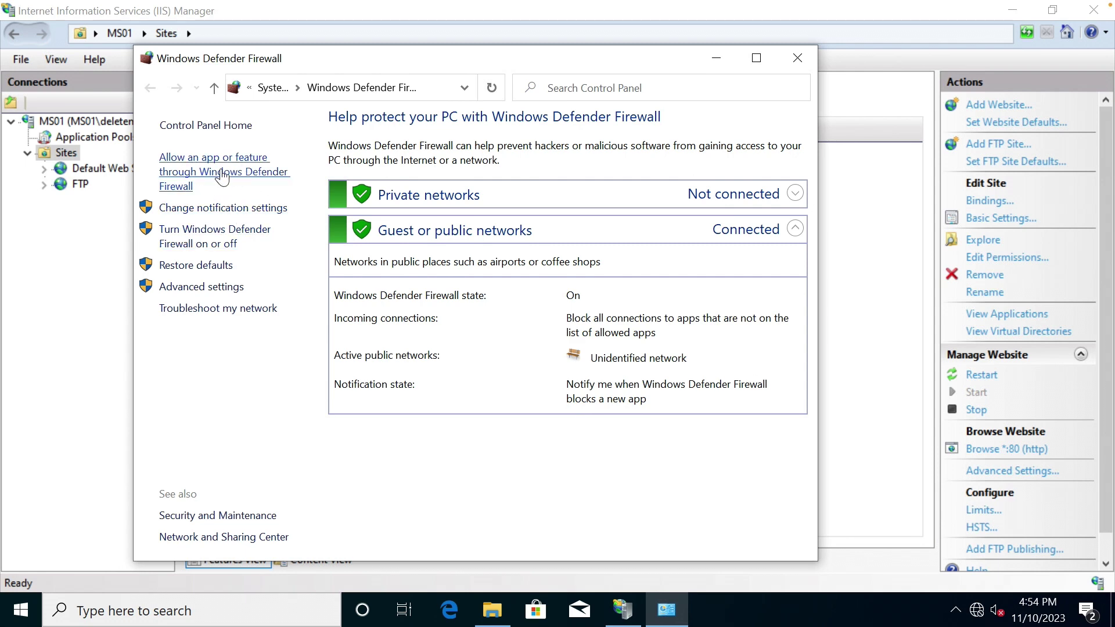
Unlock the allowed apps list and tick FTP Server for Private and Public networks.
click(221, 177)
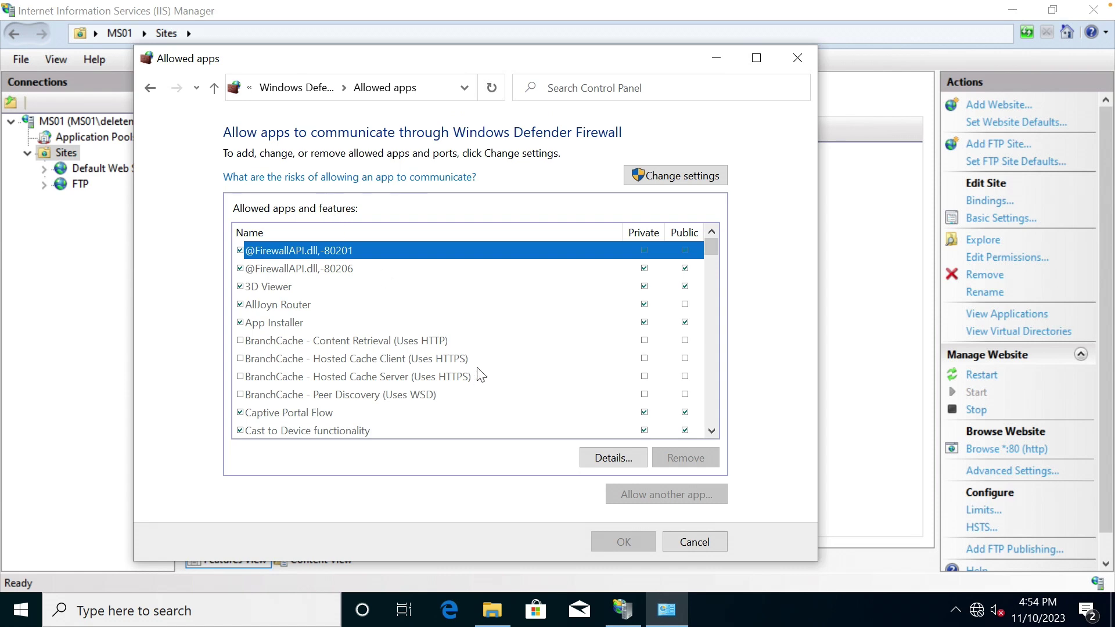
click(672, 176)
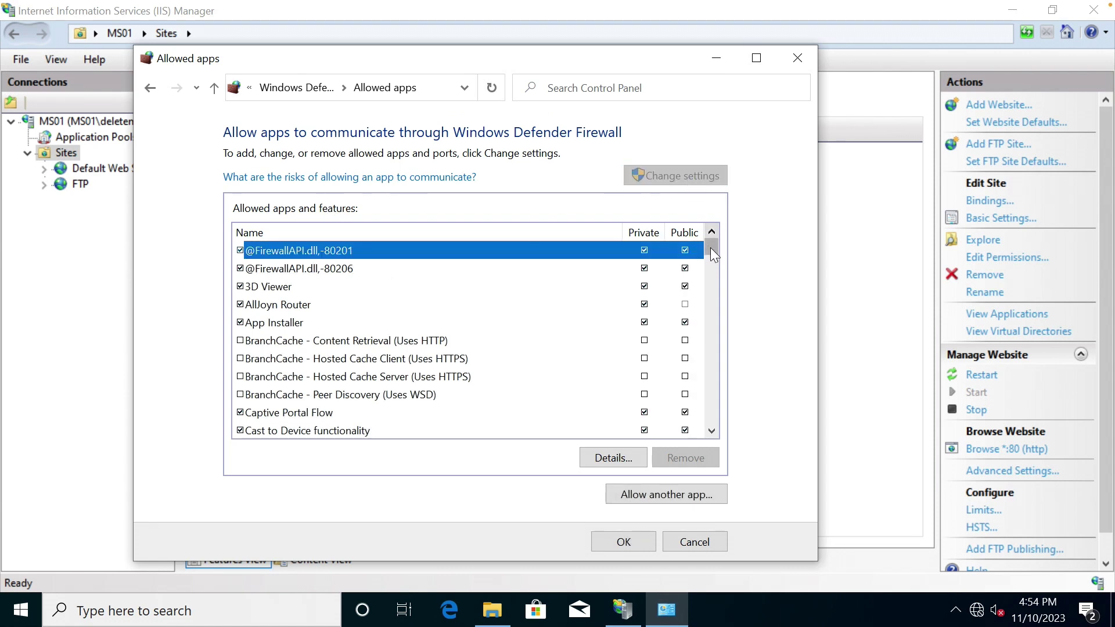
drag(711, 249, 709, 277)
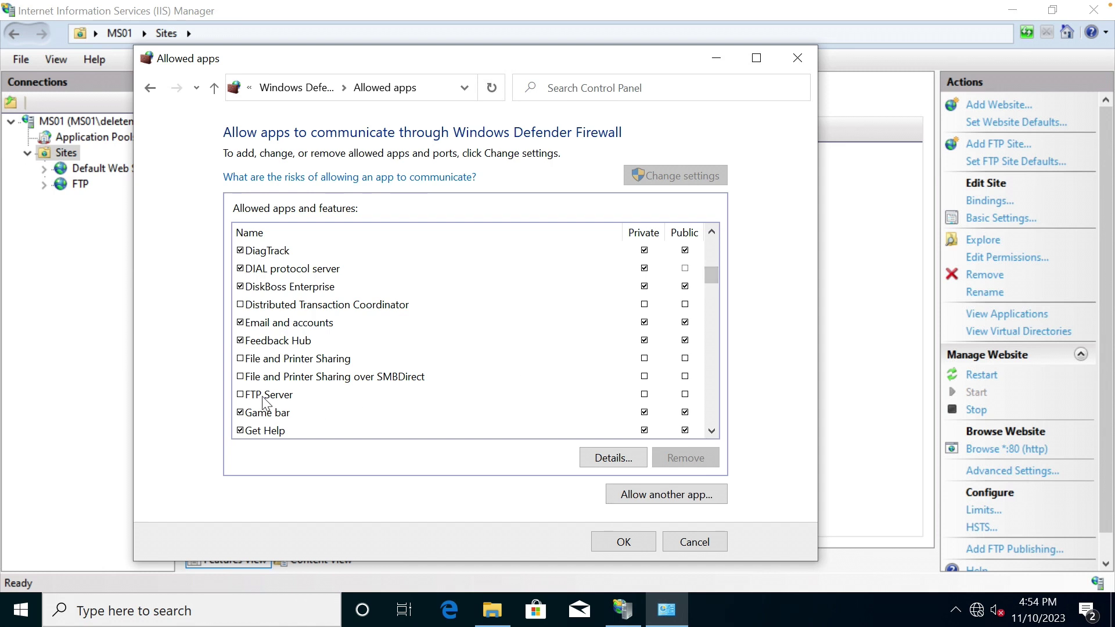
click(240, 394)
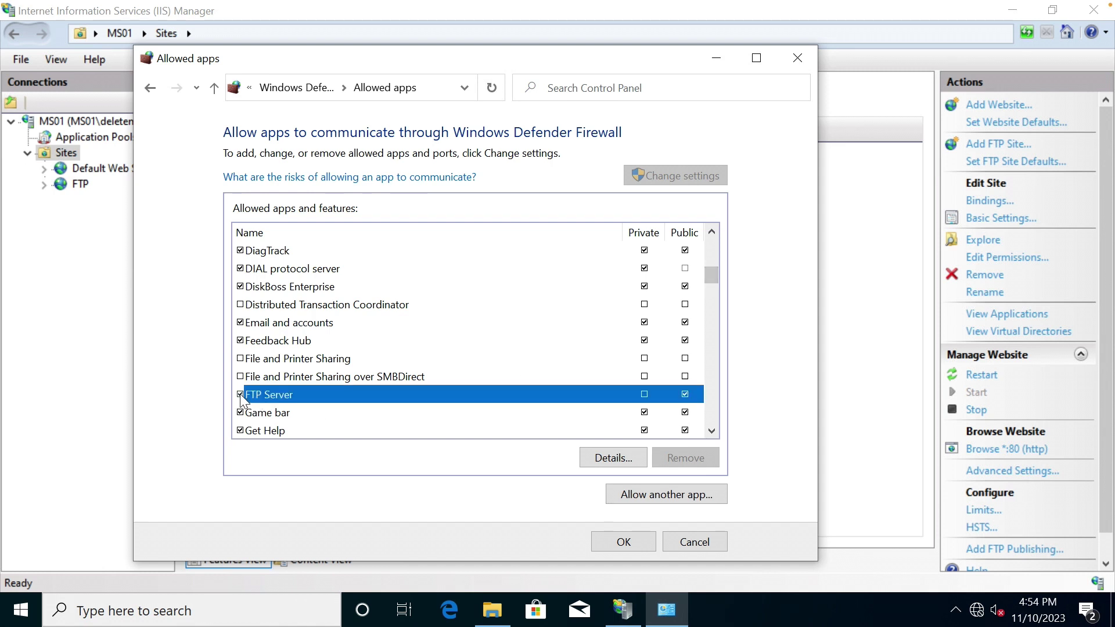
click(644, 395)
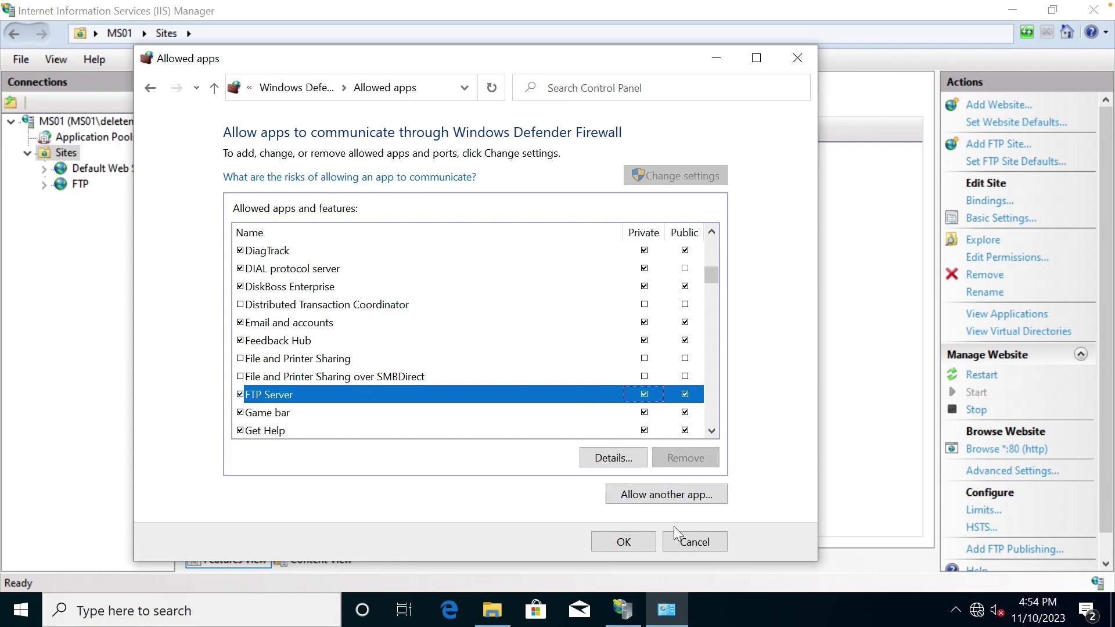
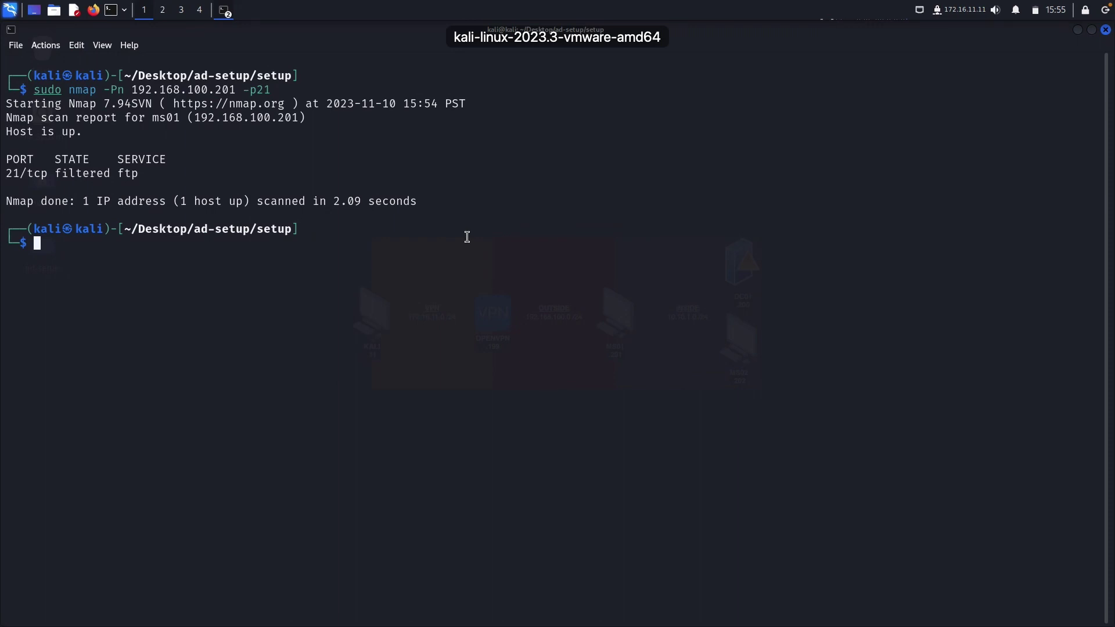
Rerun the nmap port 21 scan against MS01, still filtered, and return to the Windows machine.
key(Up)
key(Return)
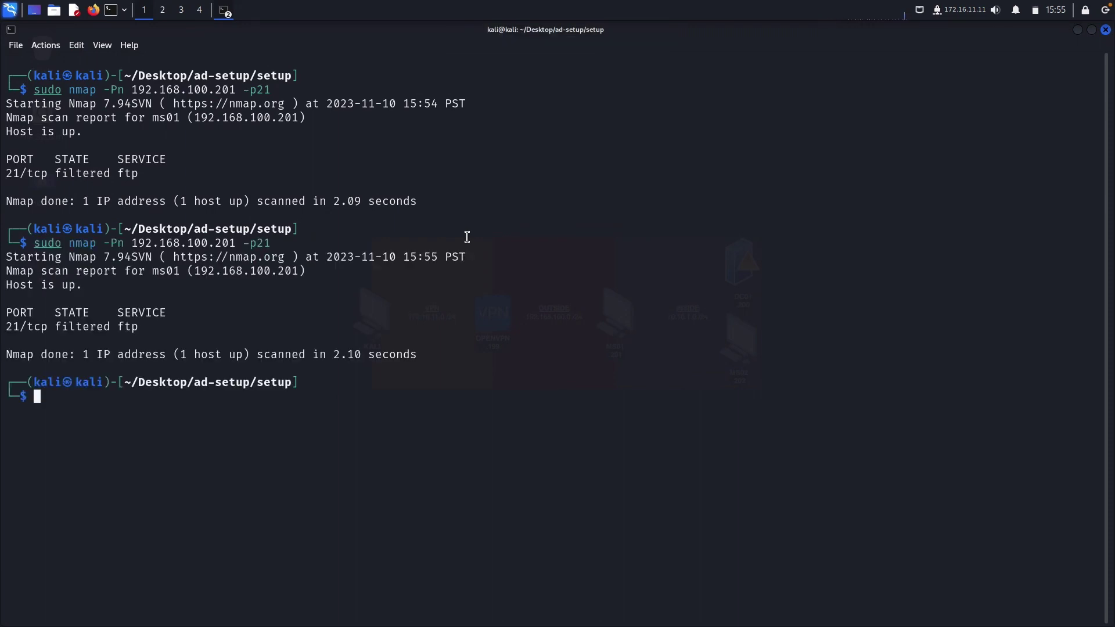
key(ctrl+Left)
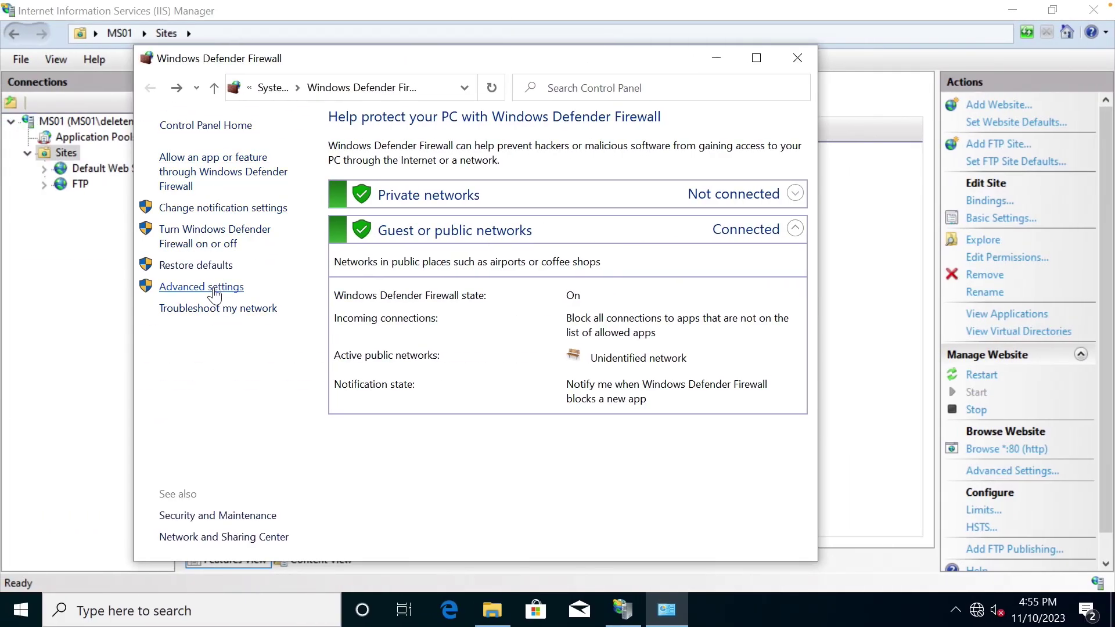
In the advanced settings, sort inbound rules by local port and select the TCP 21 FTP Server rule.
click(212, 291)
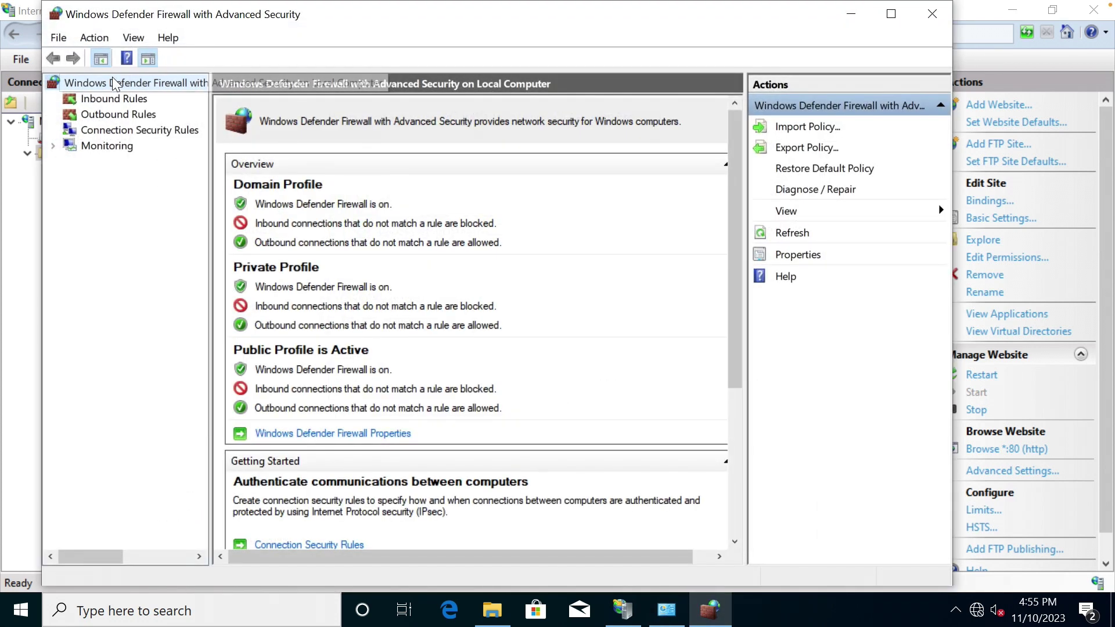
click(114, 100)
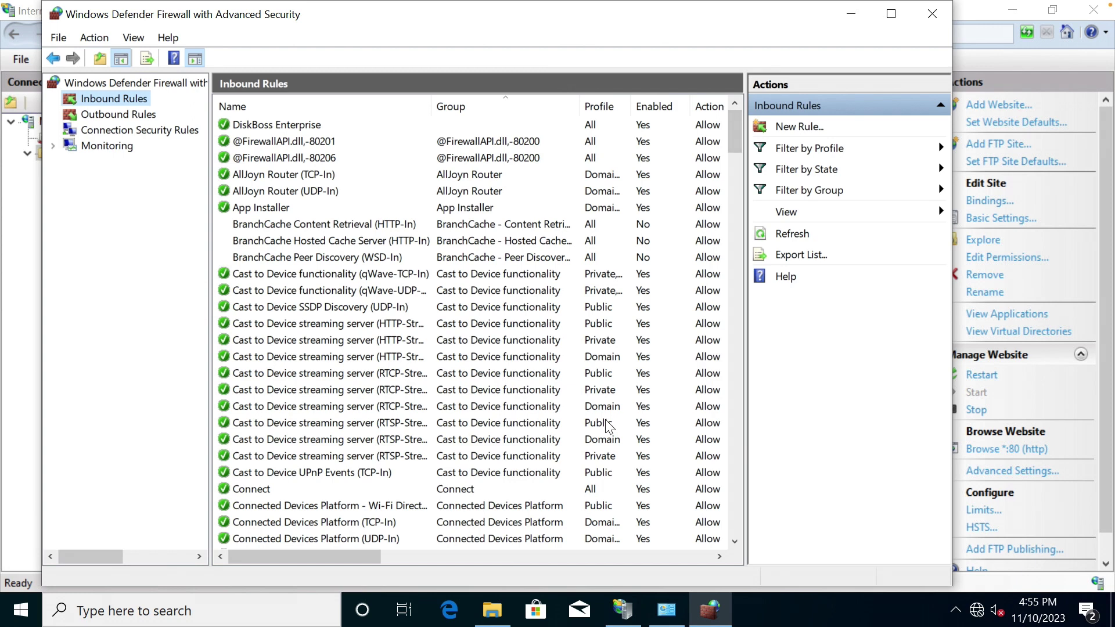
drag(371, 555, 552, 555)
click(538, 106)
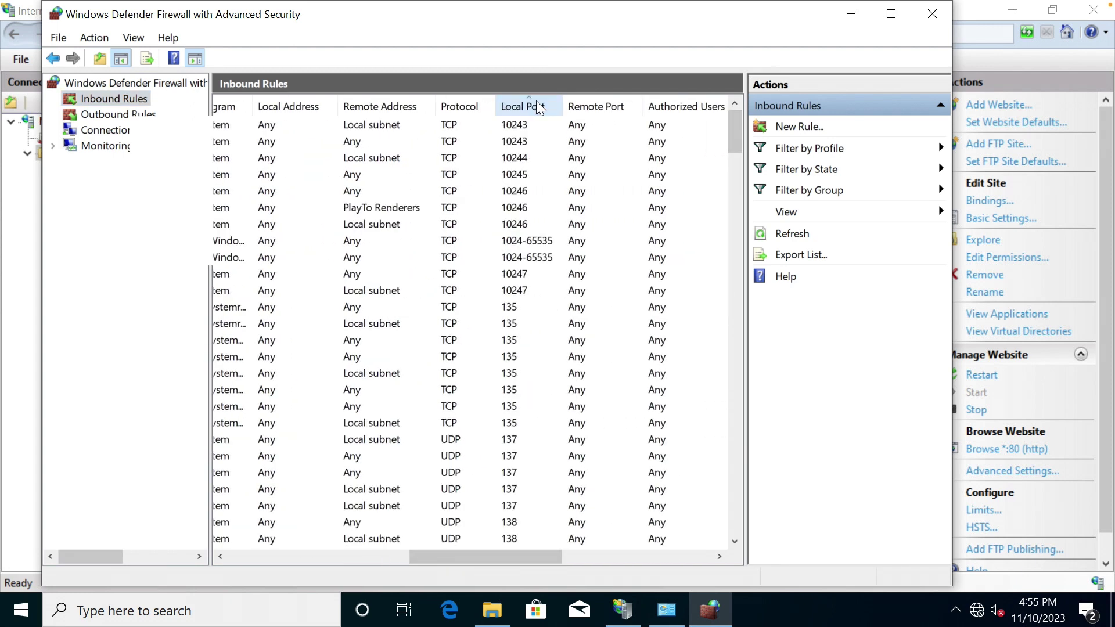
scroll(546, 442, down, 15)
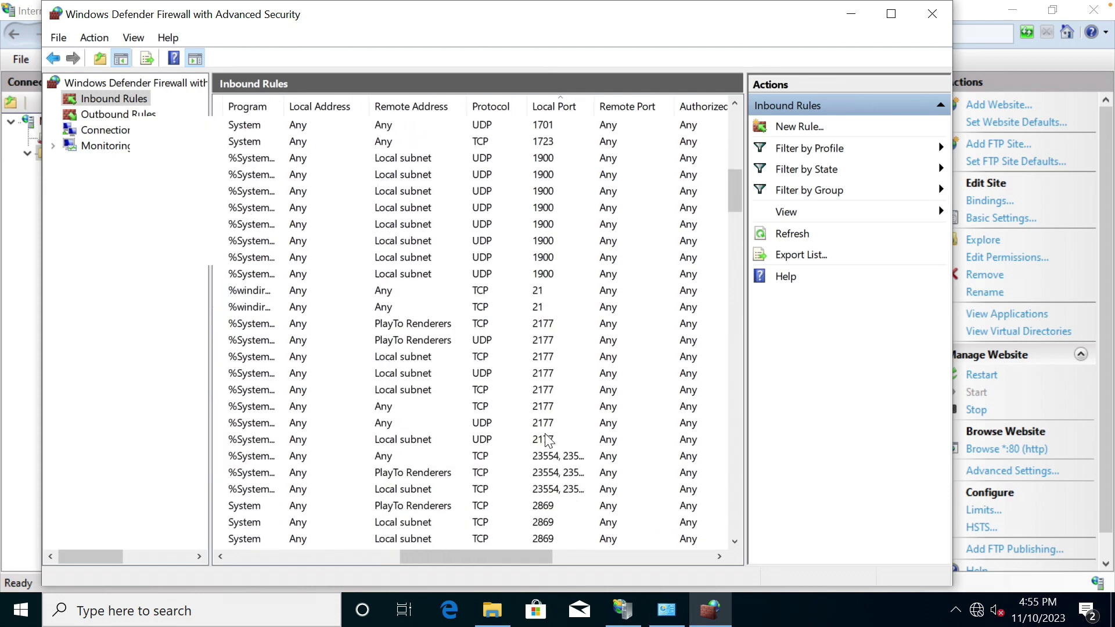
click(543, 256)
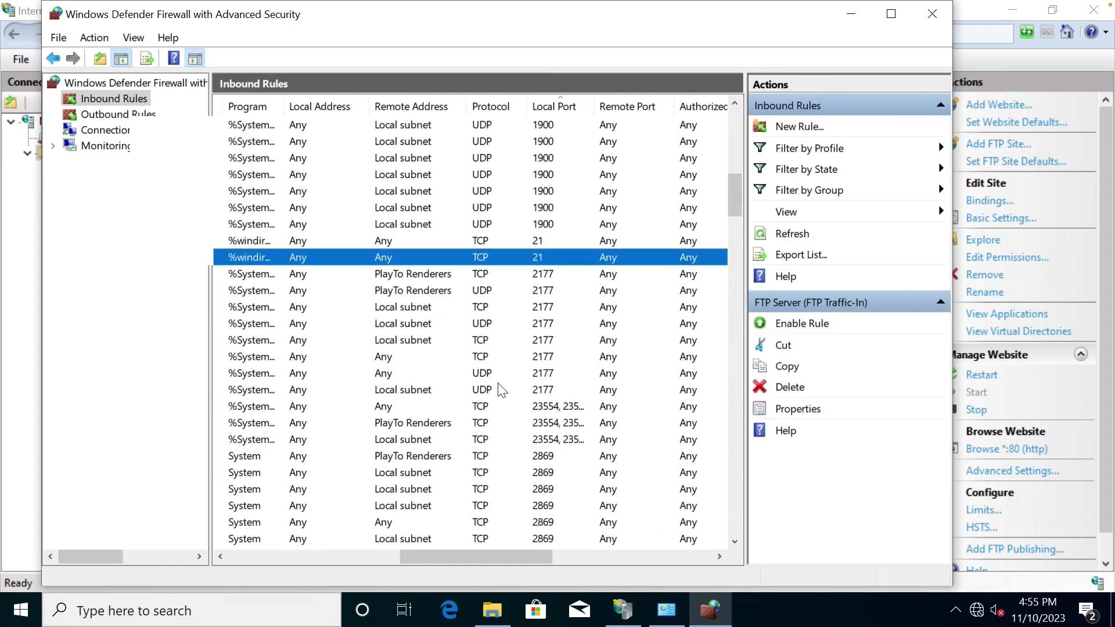
drag(458, 556, 244, 561)
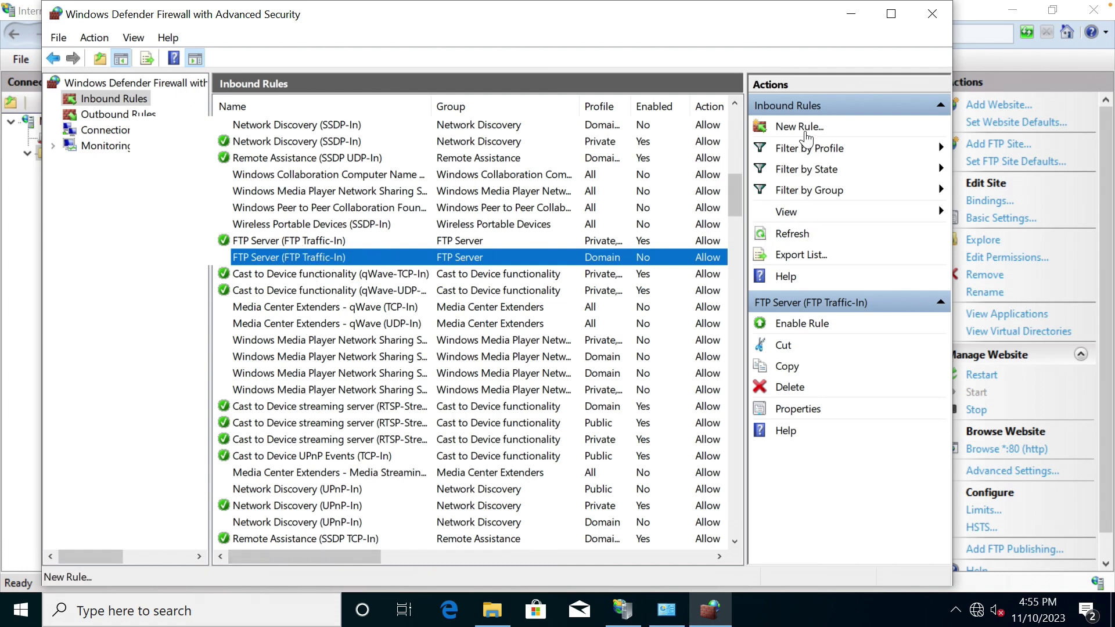
Enable the Domain-profile FTP Server (FTP Traffic-In) rule and rescan port 21 from Kali.
click(786, 324)
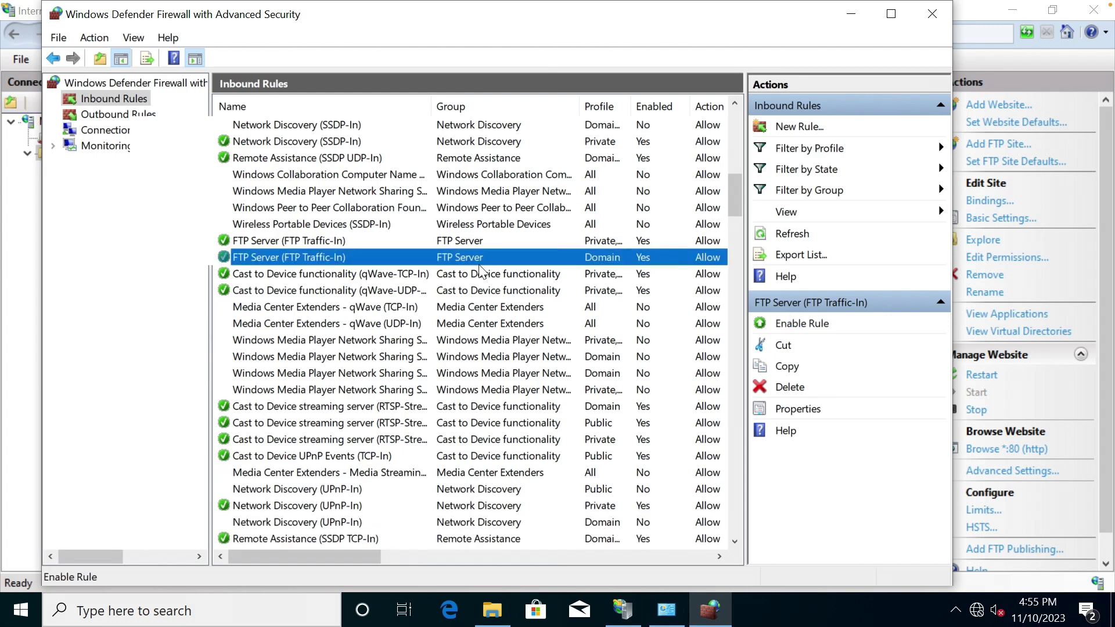
click(613, 241)
click(612, 259)
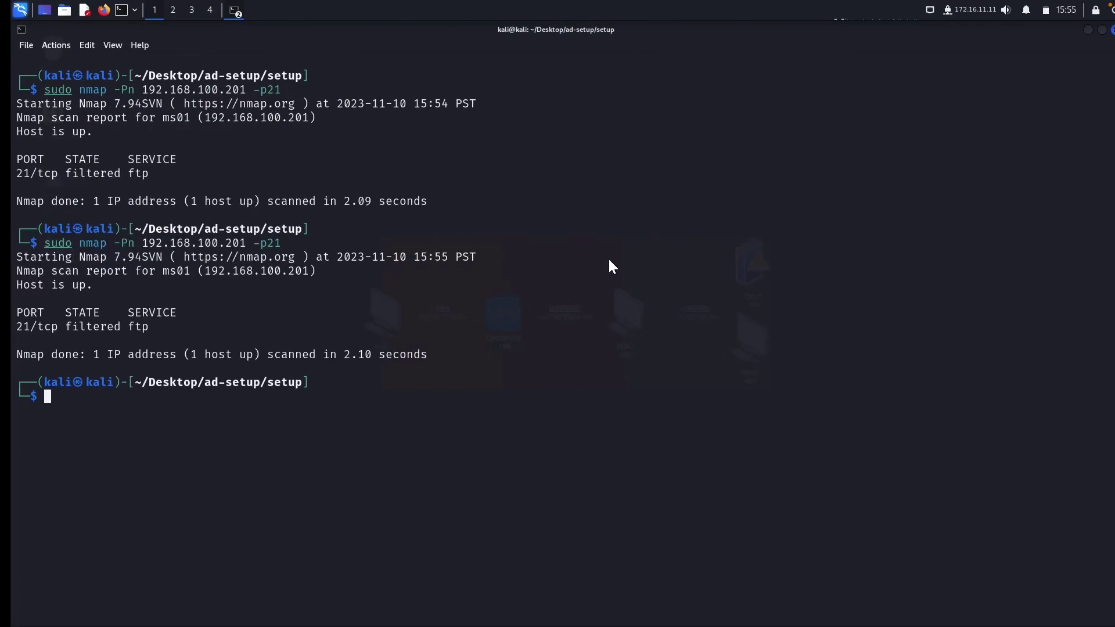
key(Up)
key(Return)
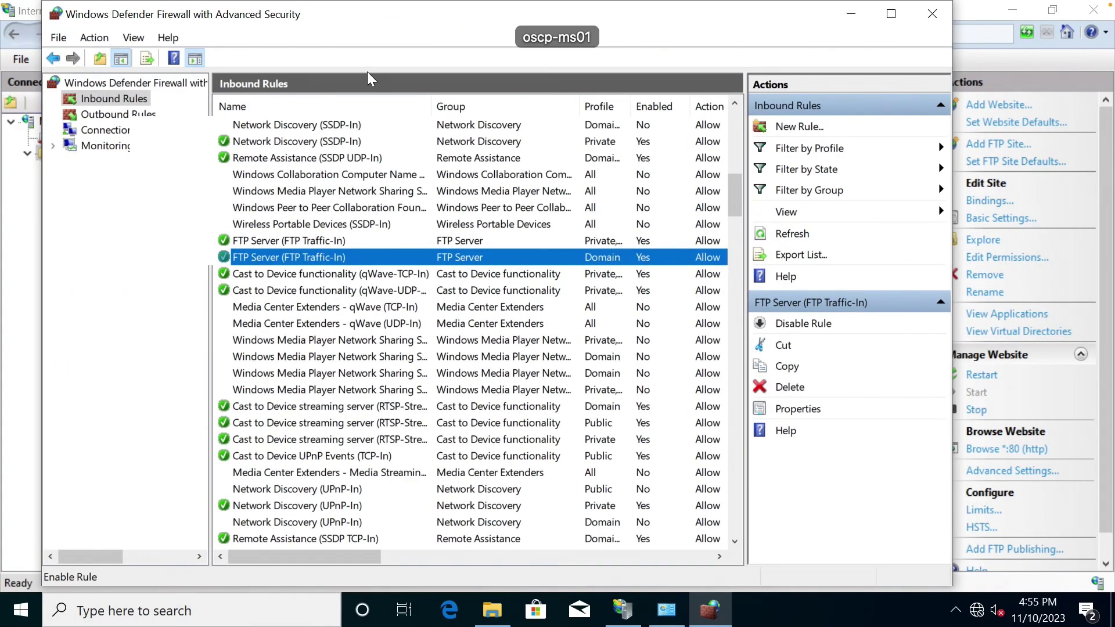
Create a port-based inbound rule for TCP port 21 that allows the connection on all profiles.
click(796, 126)
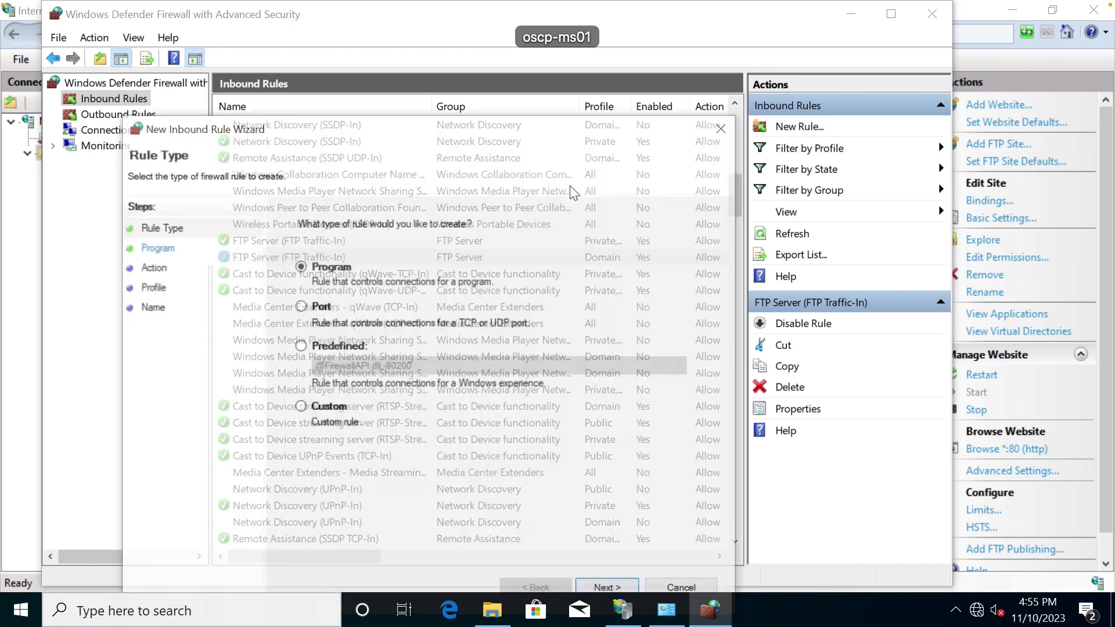
click(309, 306)
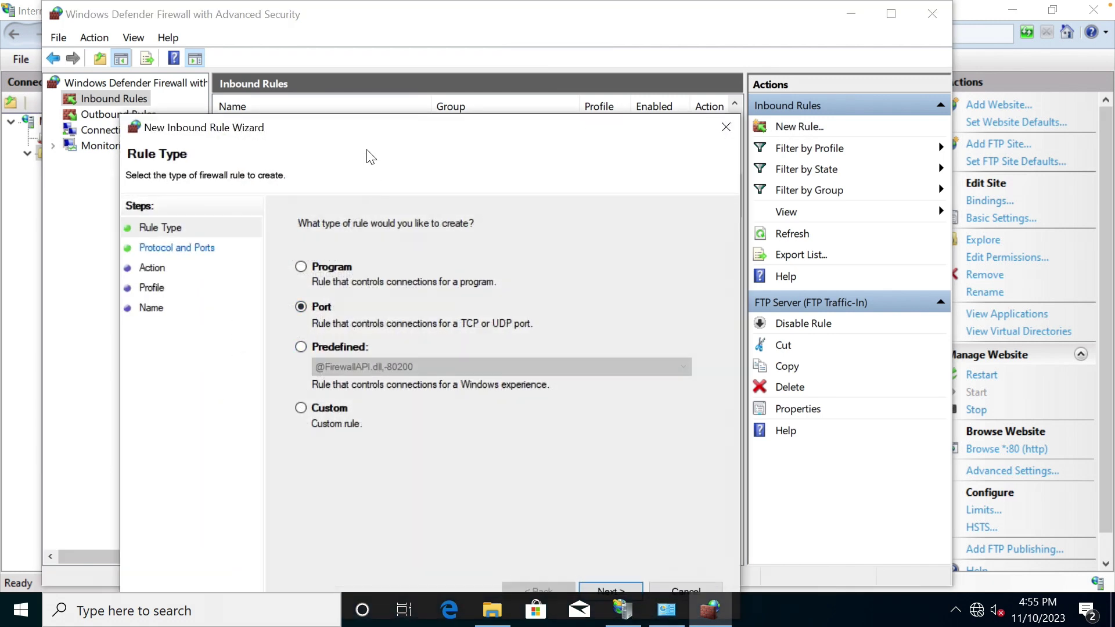
drag(368, 131, 367, 68)
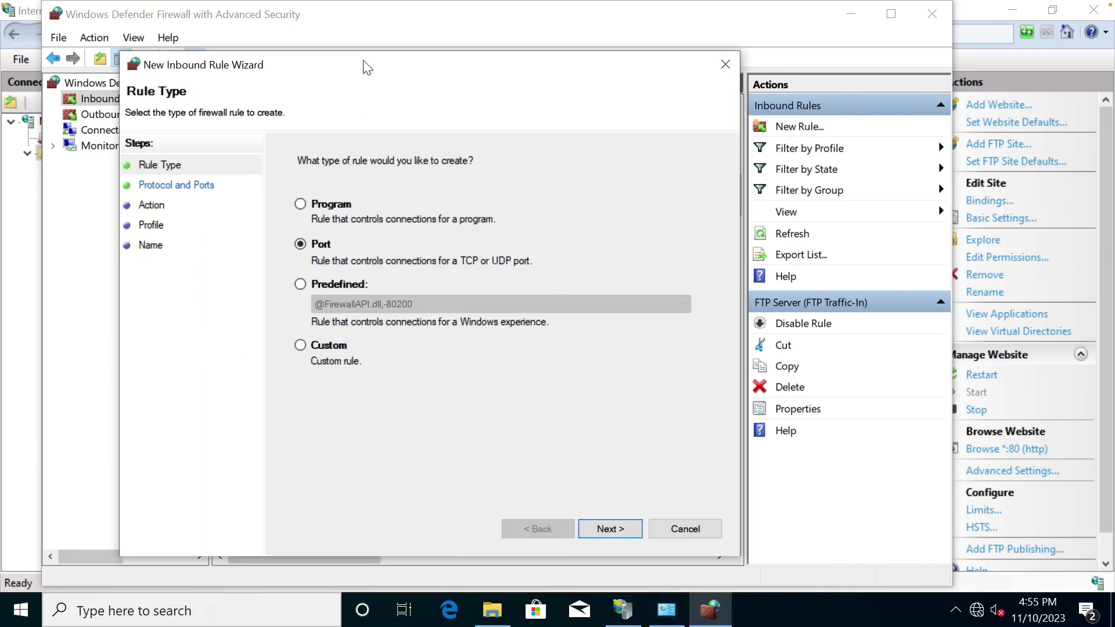
click(605, 529)
click(482, 296)
text(21)
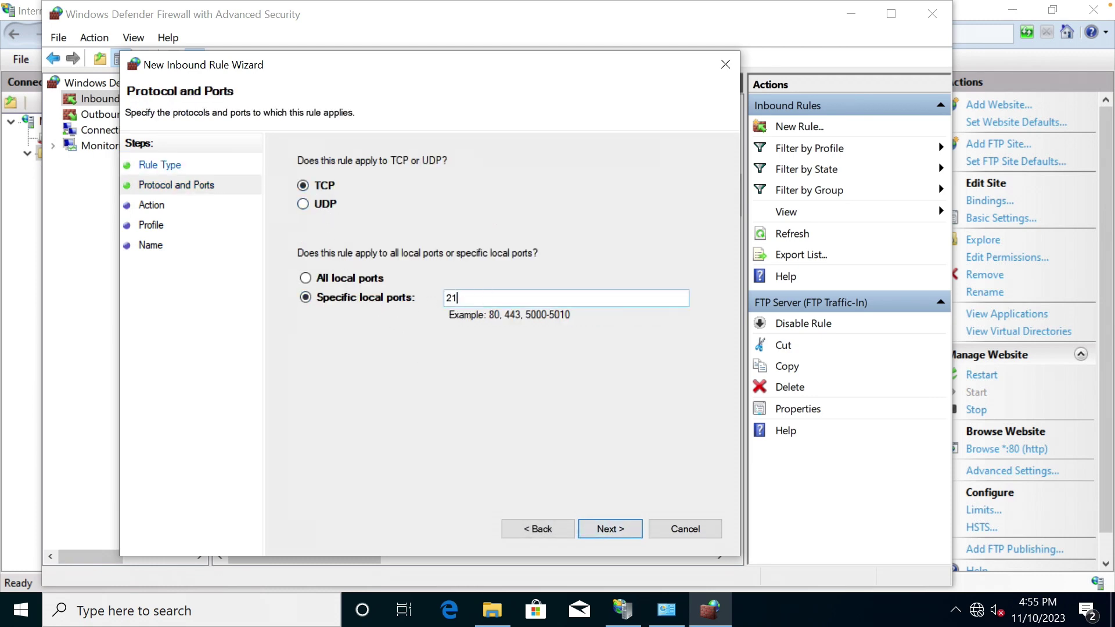
click(624, 525)
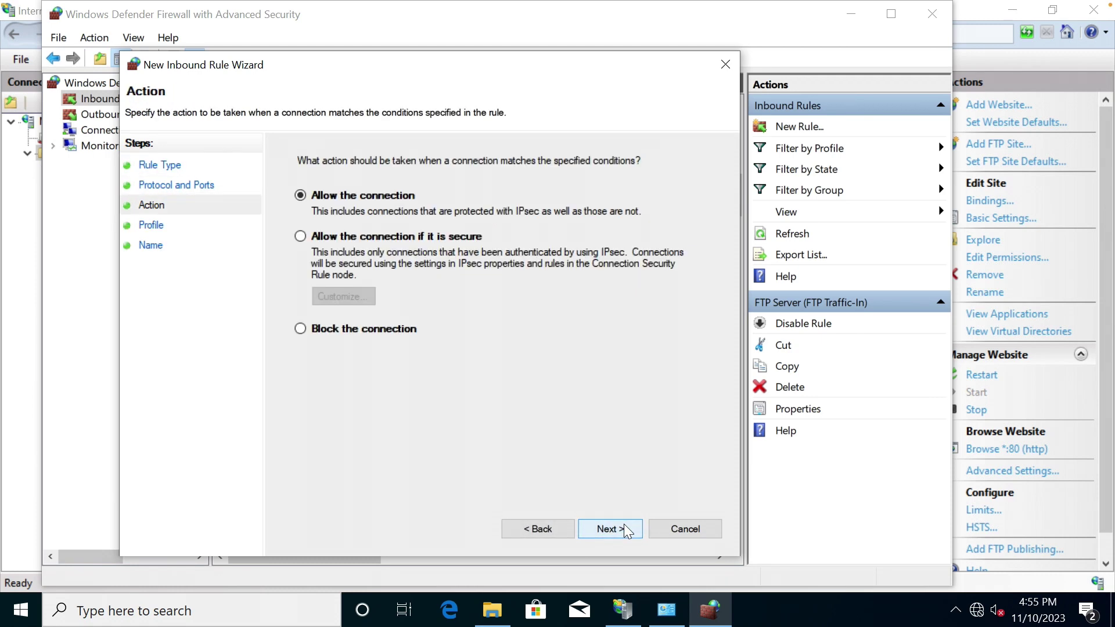
click(624, 525)
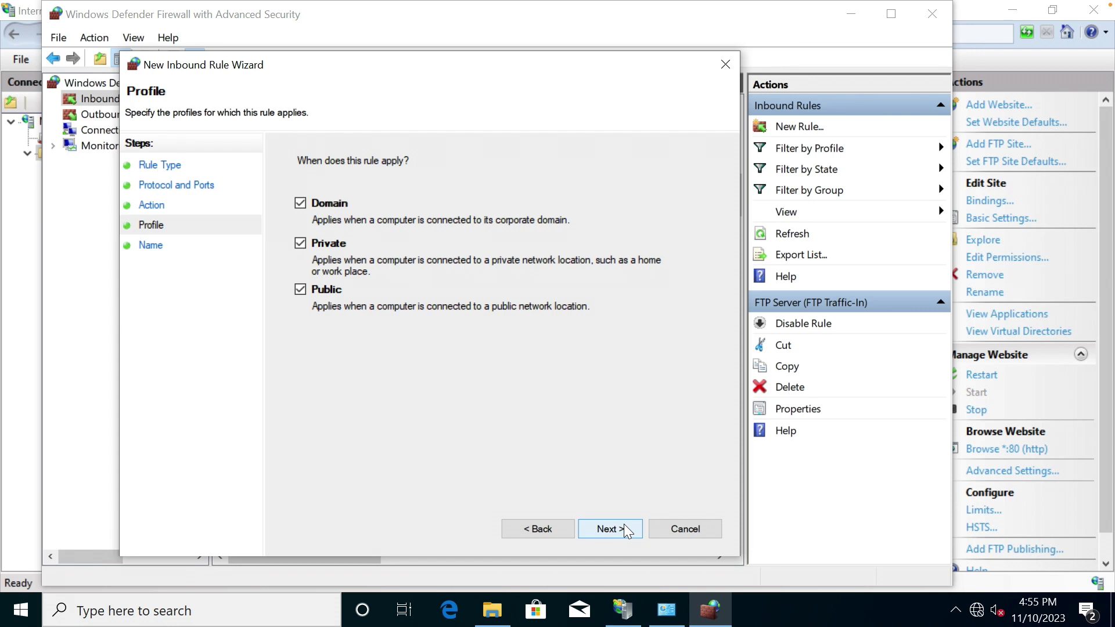
click(624, 527)
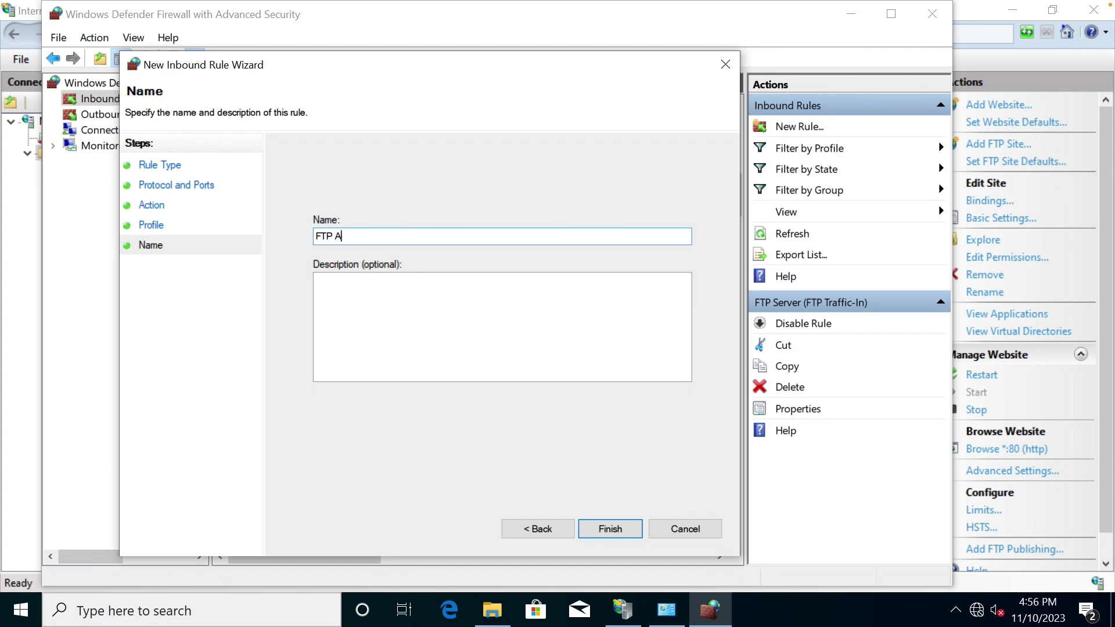
Name the rule 'FTP Allowed', add a short description, and finish the wizard.
text(FTP Allowed)
click(428, 311)
text(TCP/21)
click(611, 527)
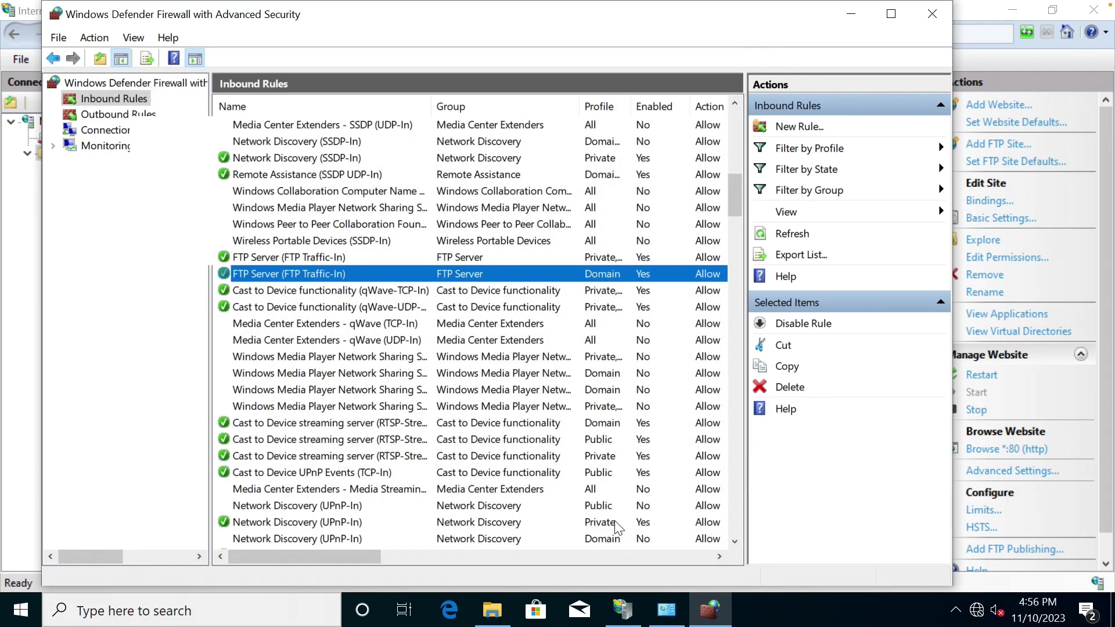
Rescan port 21 on MS01 from Kali, confirm 21/tcp open ftp, then close the advanced firewall console.
key(ctrl+Right)
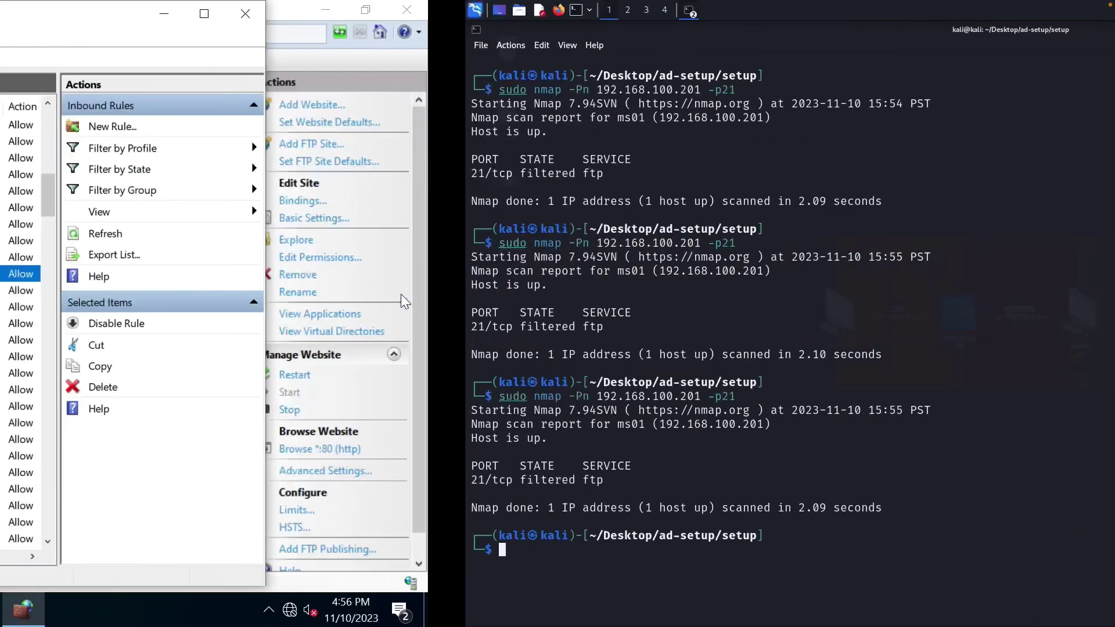
key(Up)
key(Return)
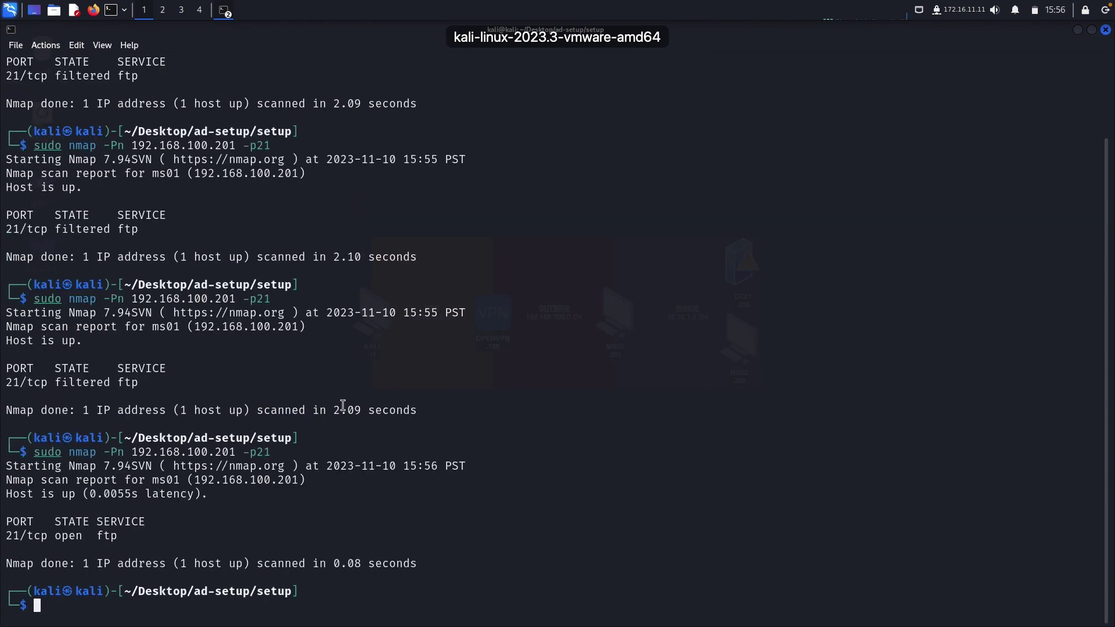
triple_click(75, 544)
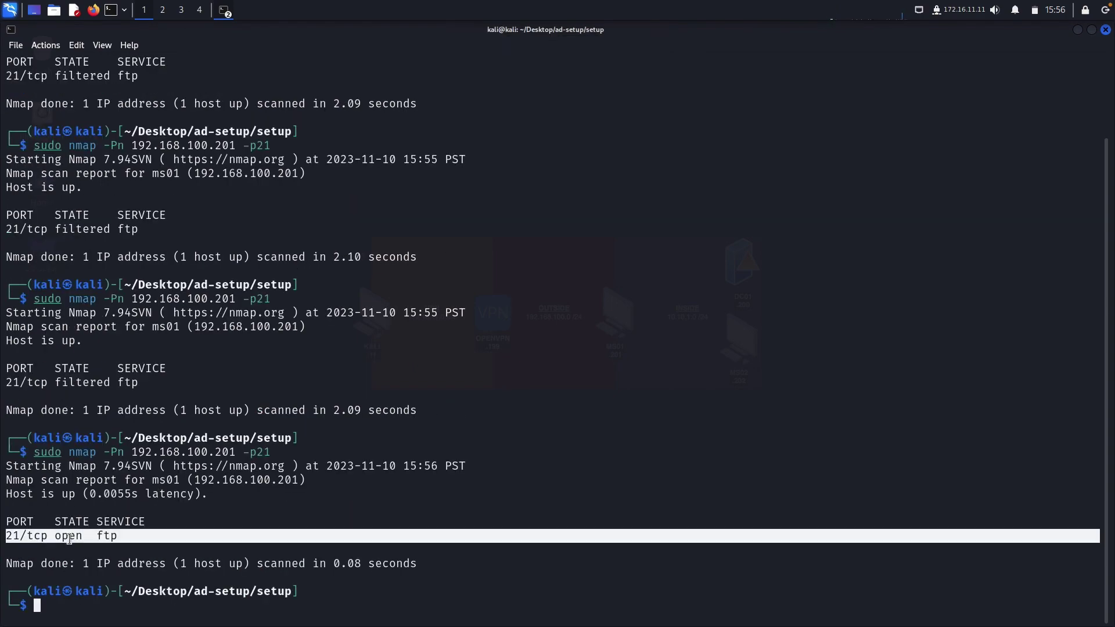
key(ctrl+Left)
click(932, 13)
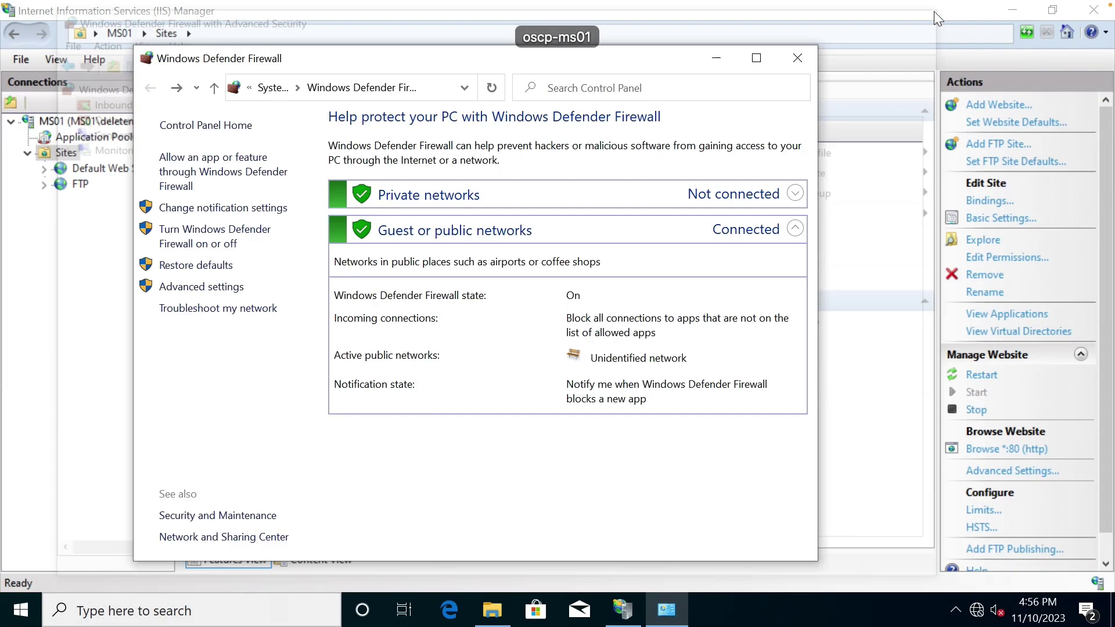
Close the firewall window, locate iisstart.htm in inetpub\wwwroot, and search Windows for cmd.
click(804, 69)
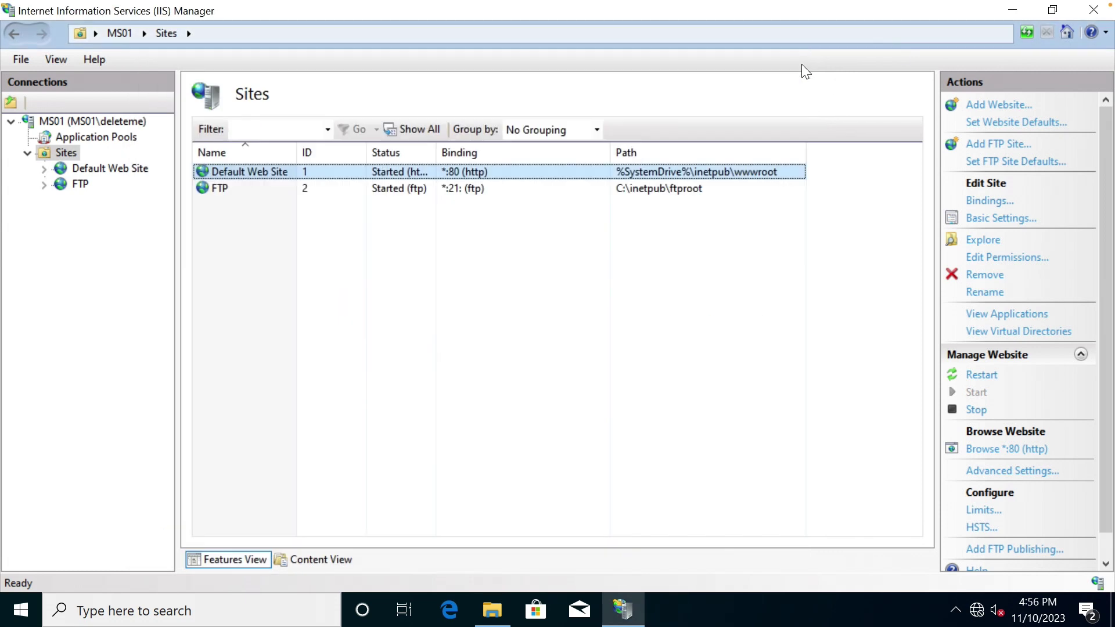
click(410, 222)
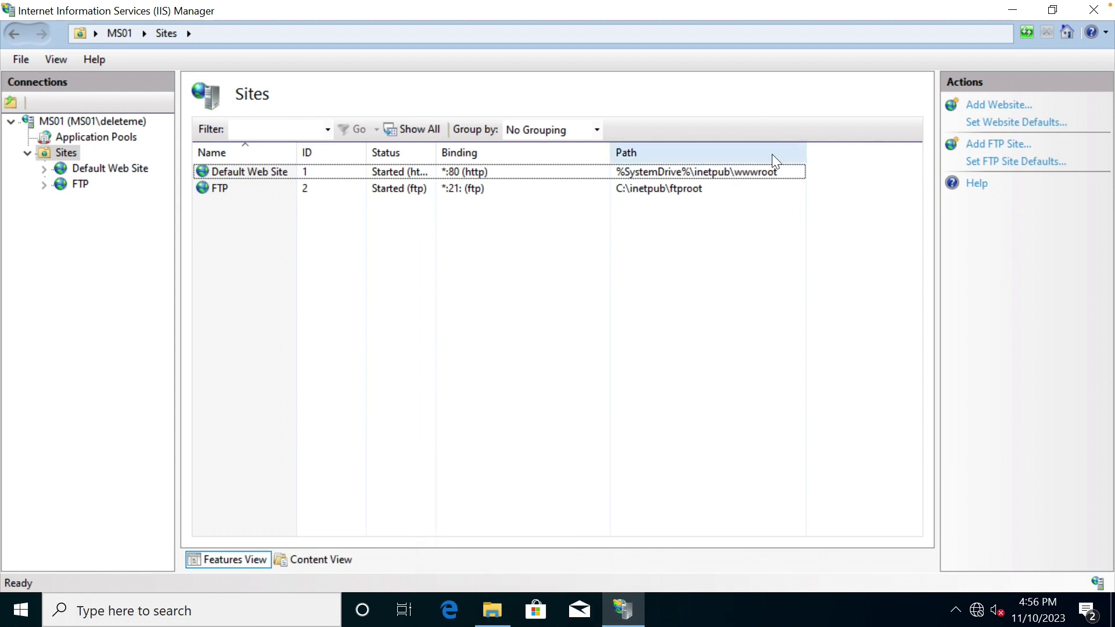
click(505, 610)
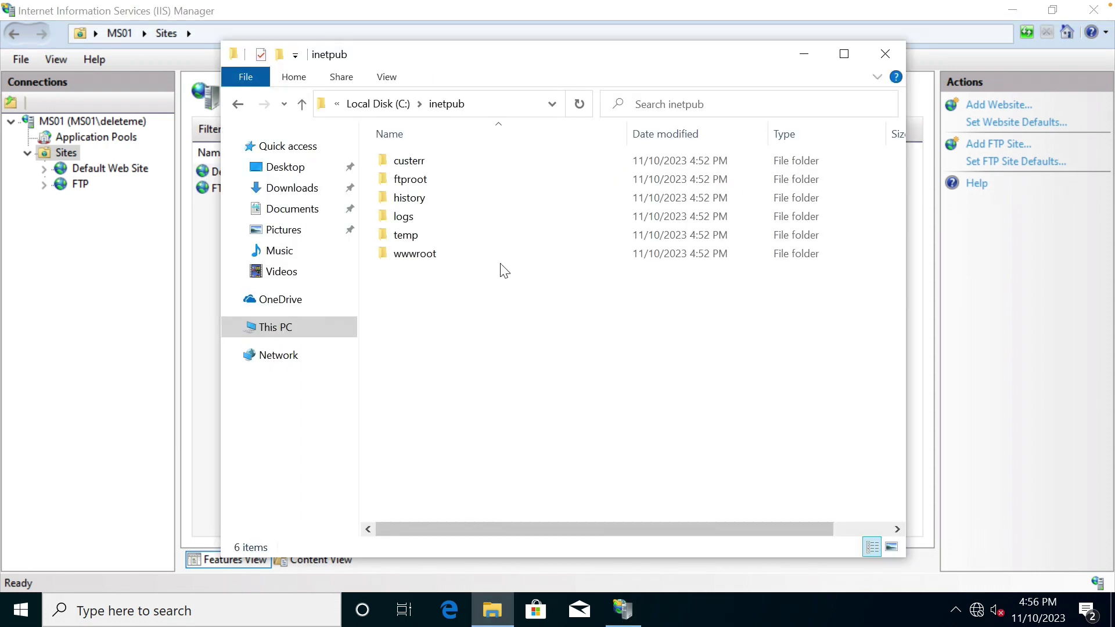
double_click(445, 255)
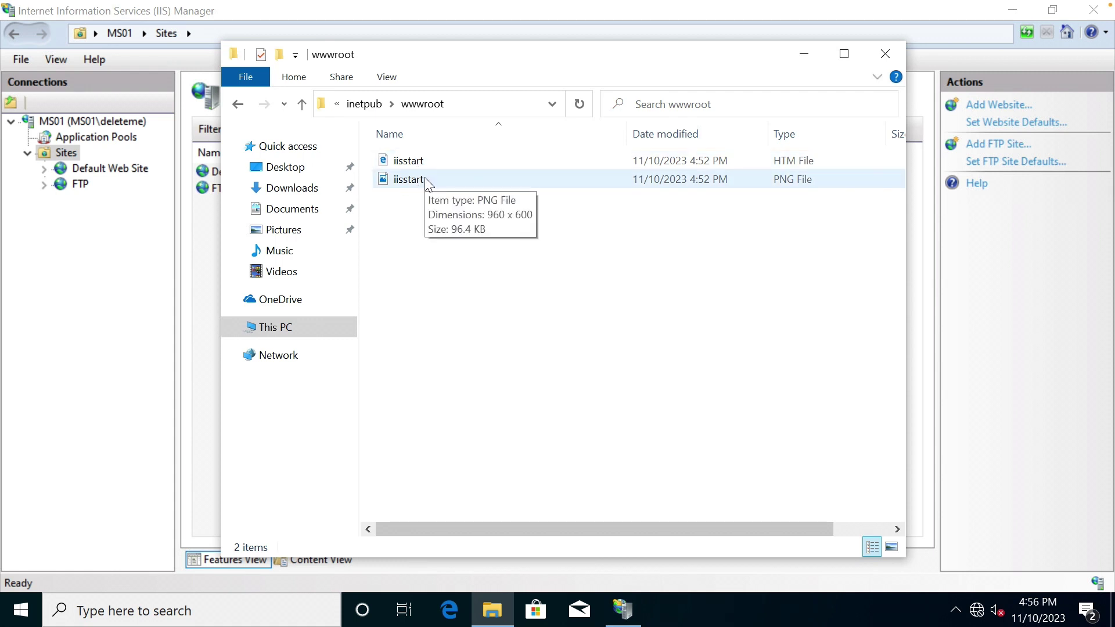
click(429, 164)
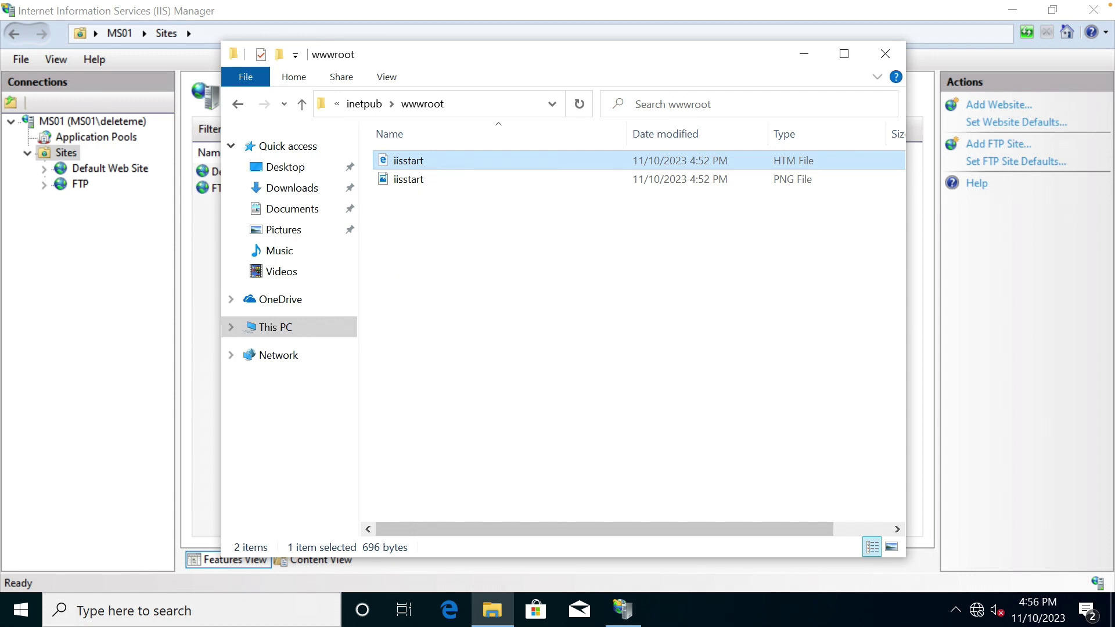
click(298, 612)
text(cmd)
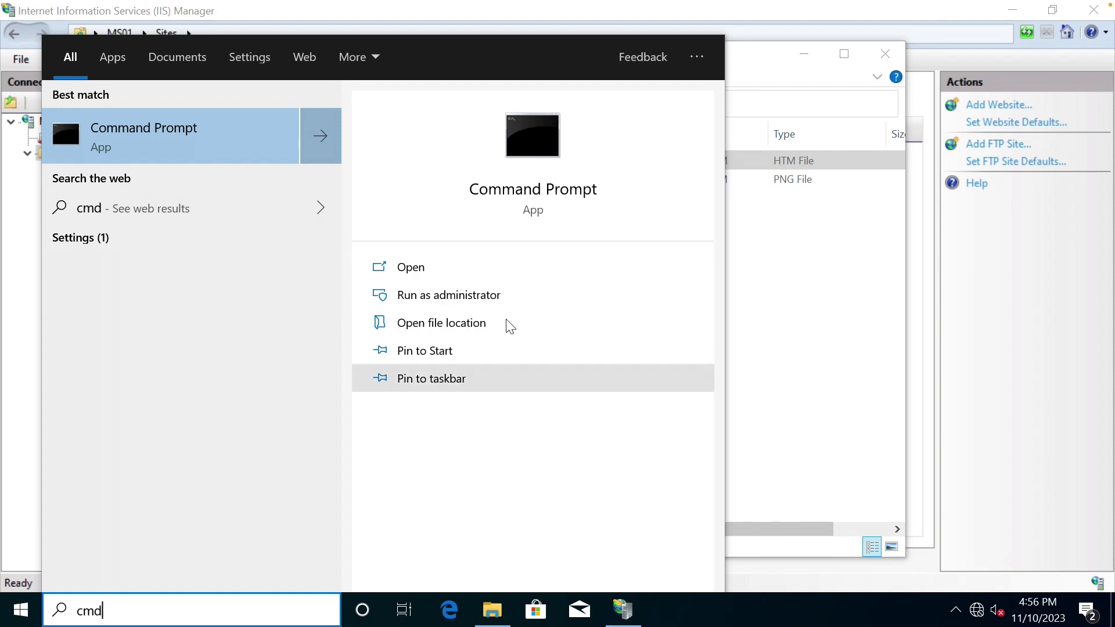
Open an administrator Command Prompt and run notepad \inetpub\wwwroot\iisstart.htm.
click(479, 296)
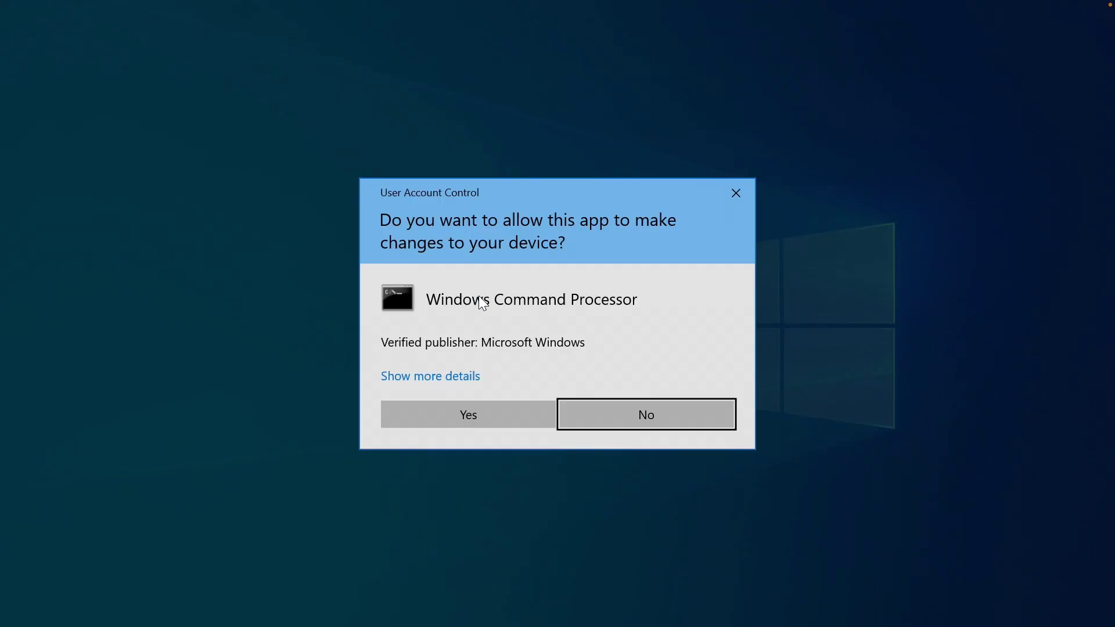
click(513, 415)
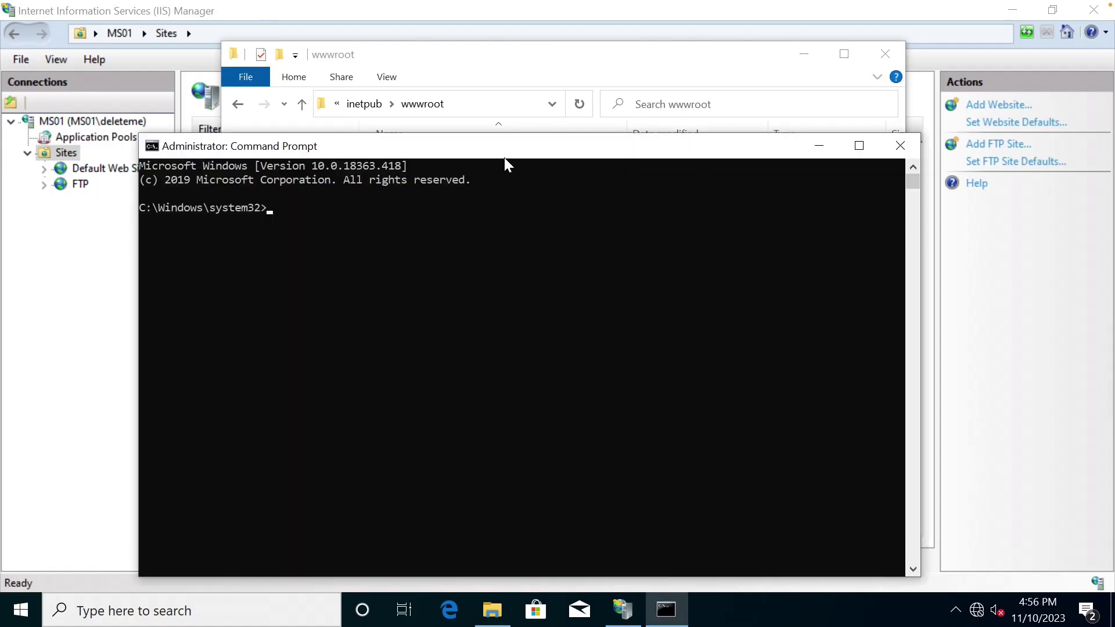
drag(488, 152, 735, 314)
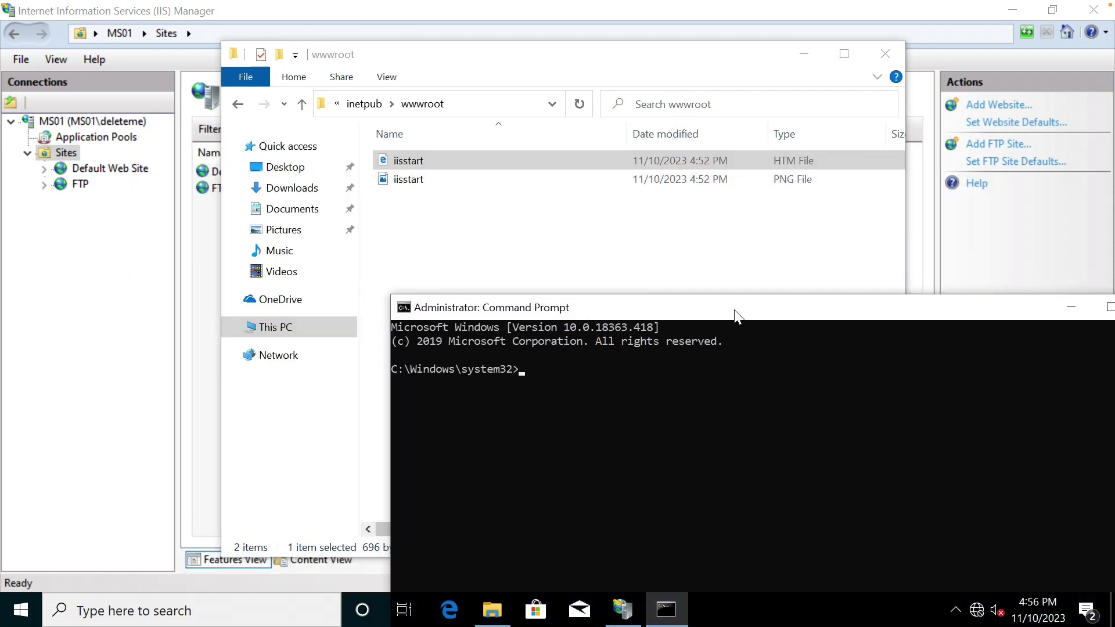
text(notepad \inetpub\ww)
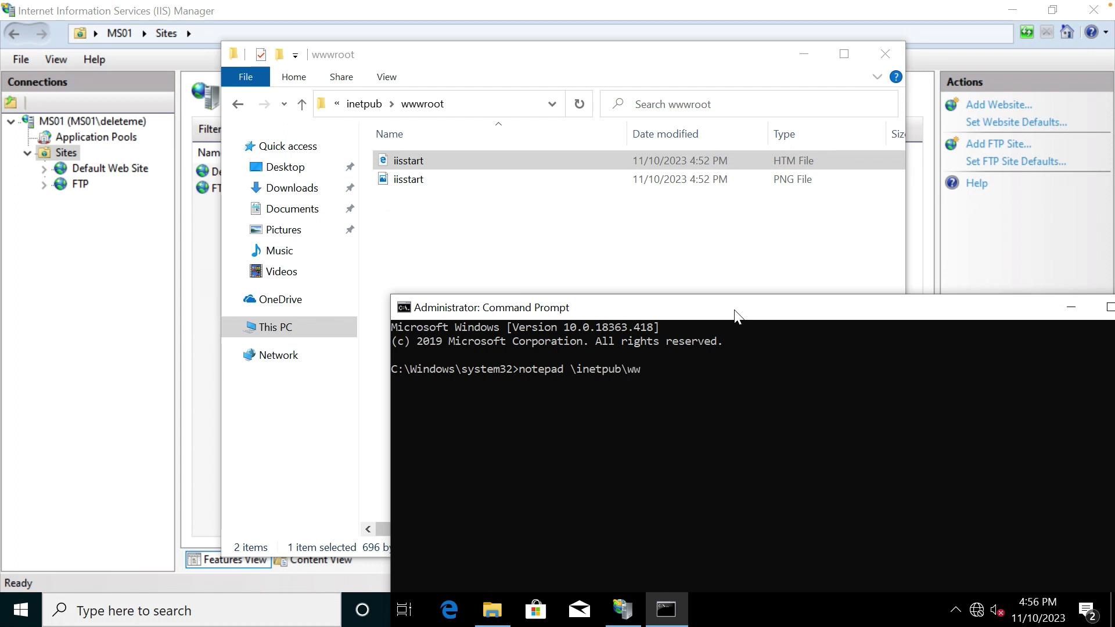
text(wroot\ii)
key(Tab)
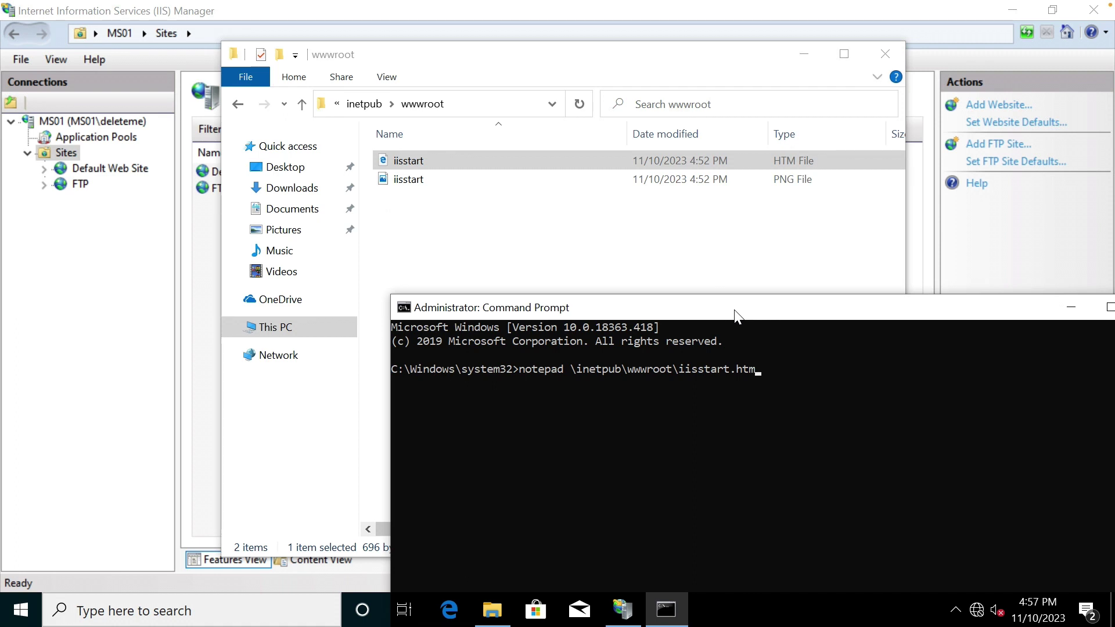
key(Return)
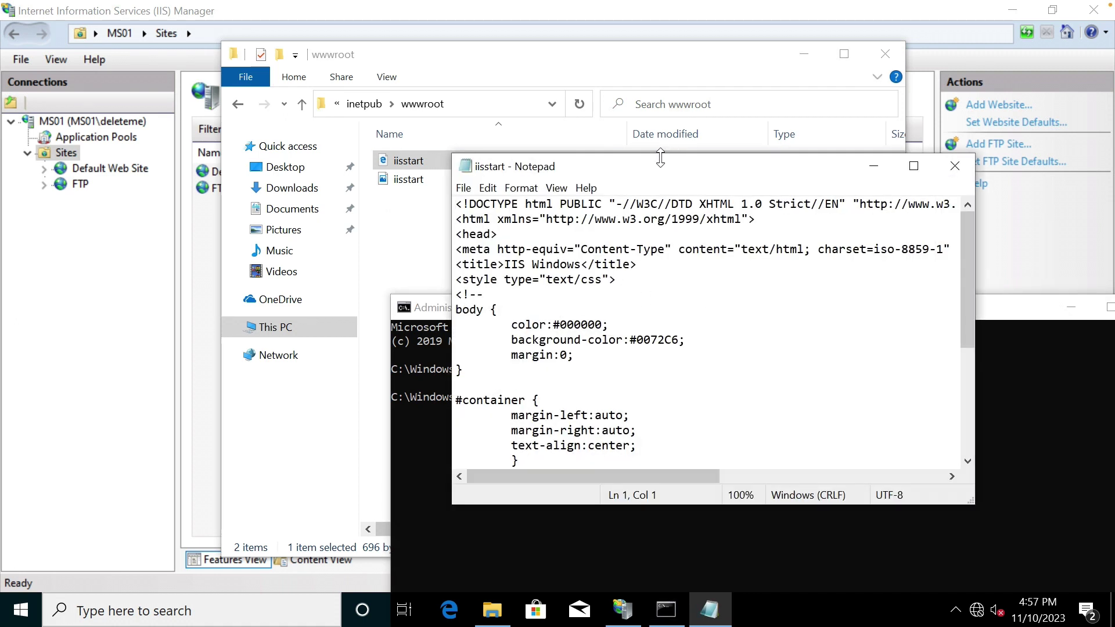
Maximize Notepad, delete all of the iisstart.htm HTML, and save the empty file.
double_click(642, 167)
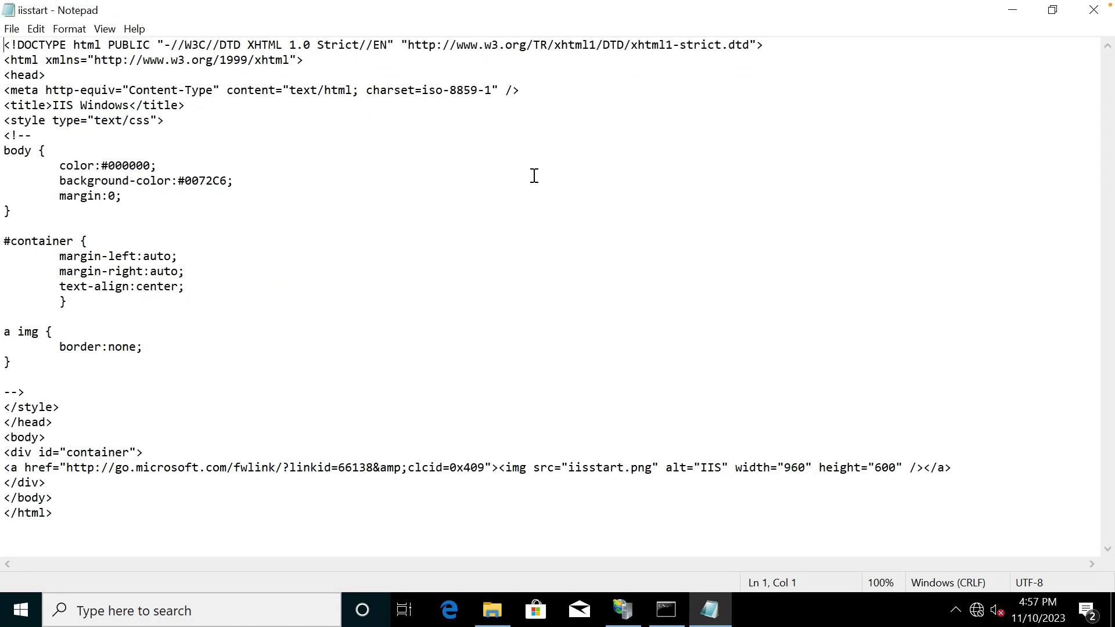
key(ctrl+a)
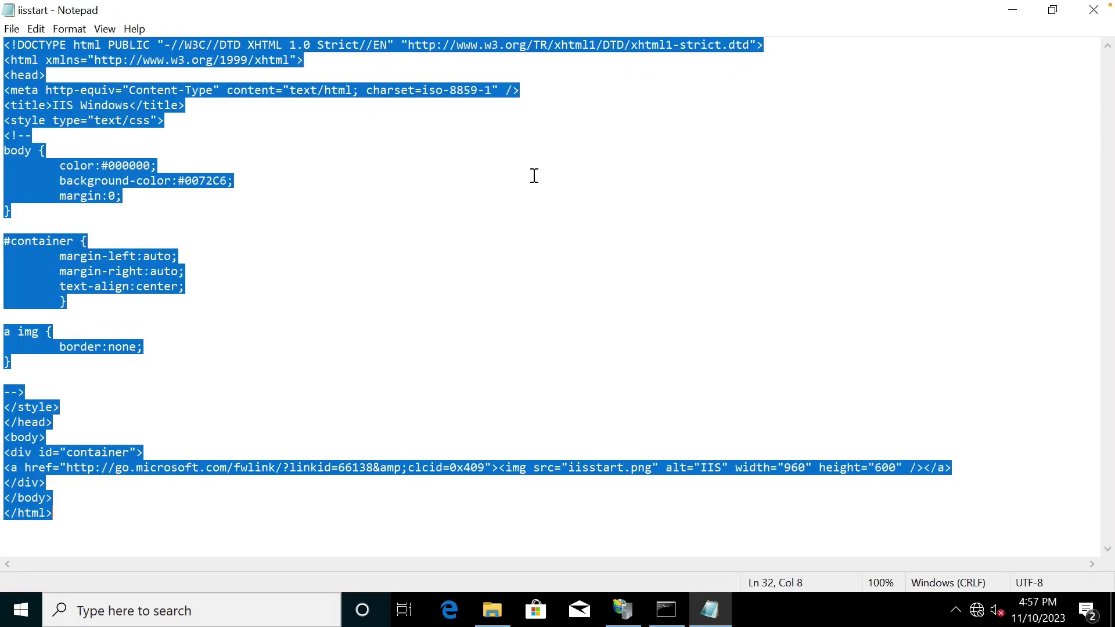
key(Delete)
click(12, 28)
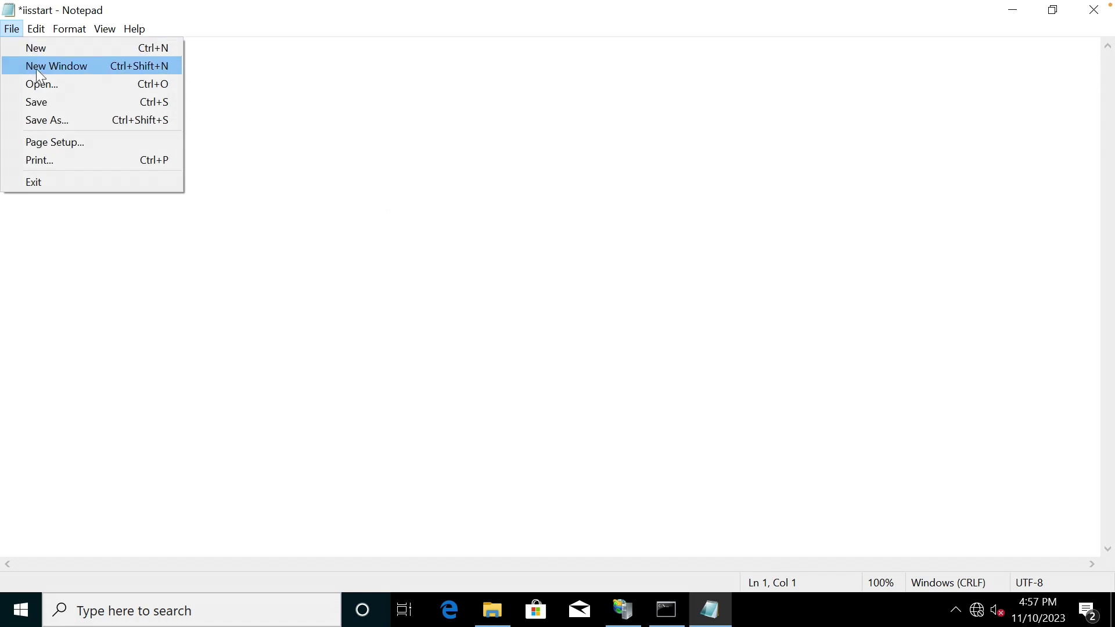
click(54, 97)
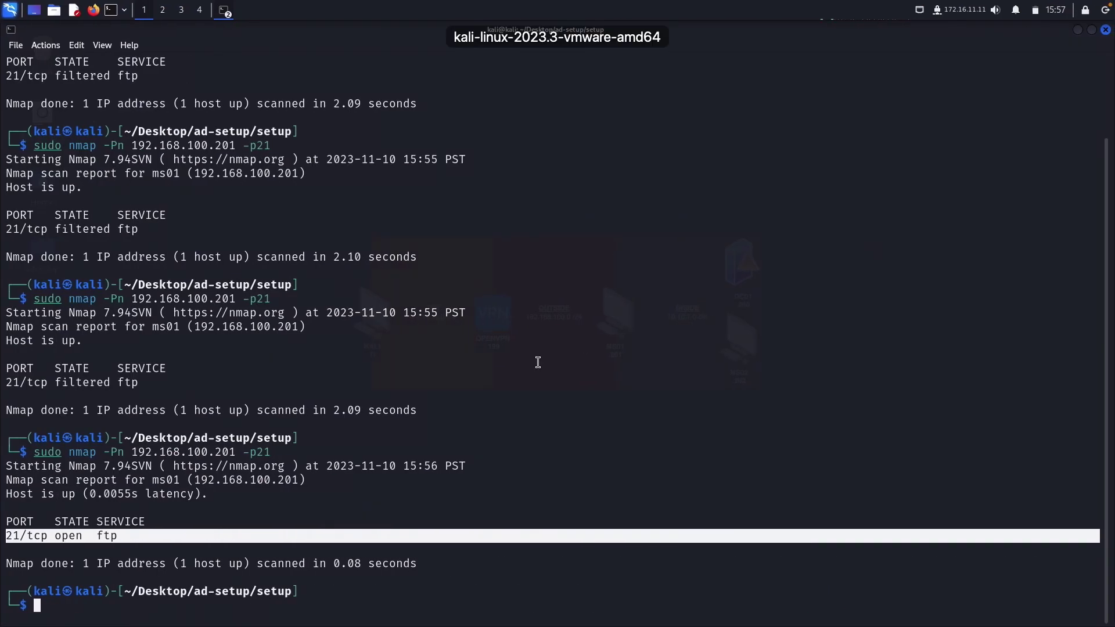
text(nano )
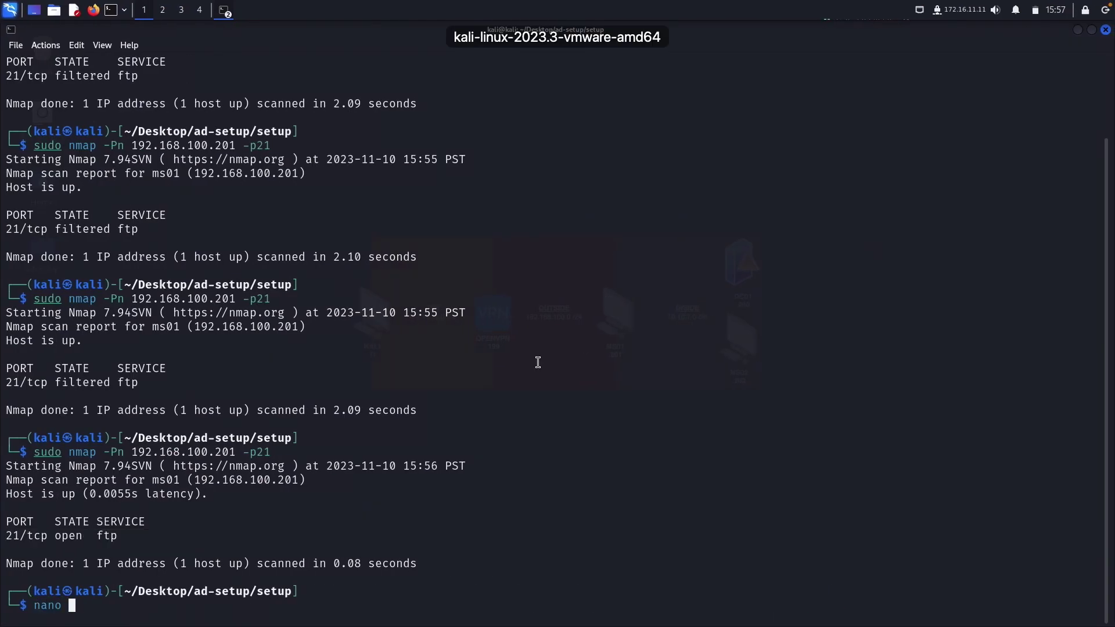
text(iis.)
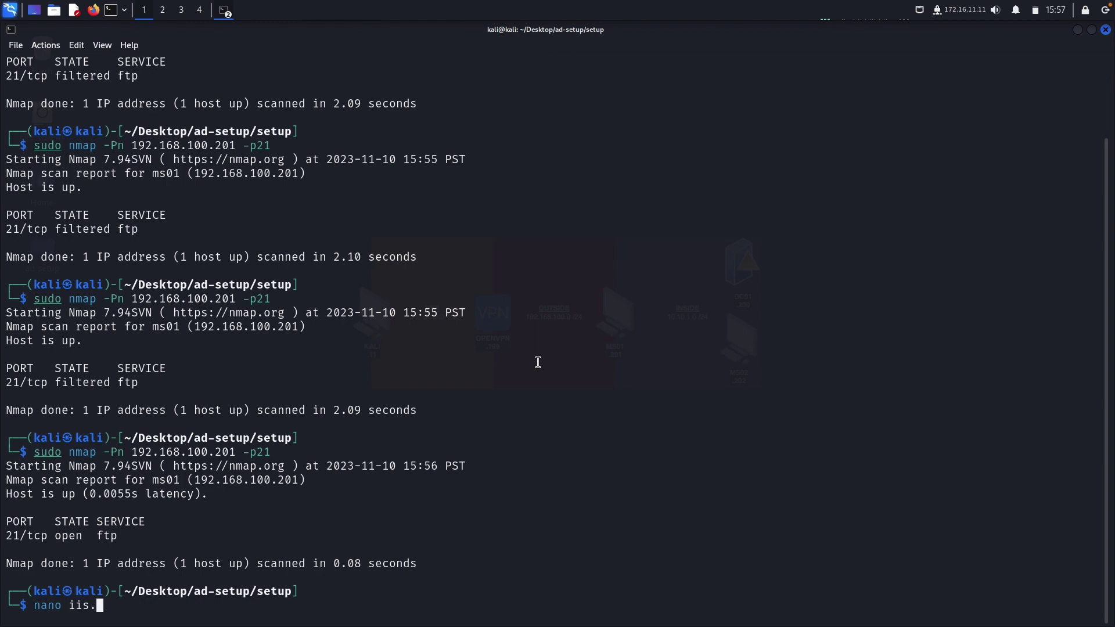
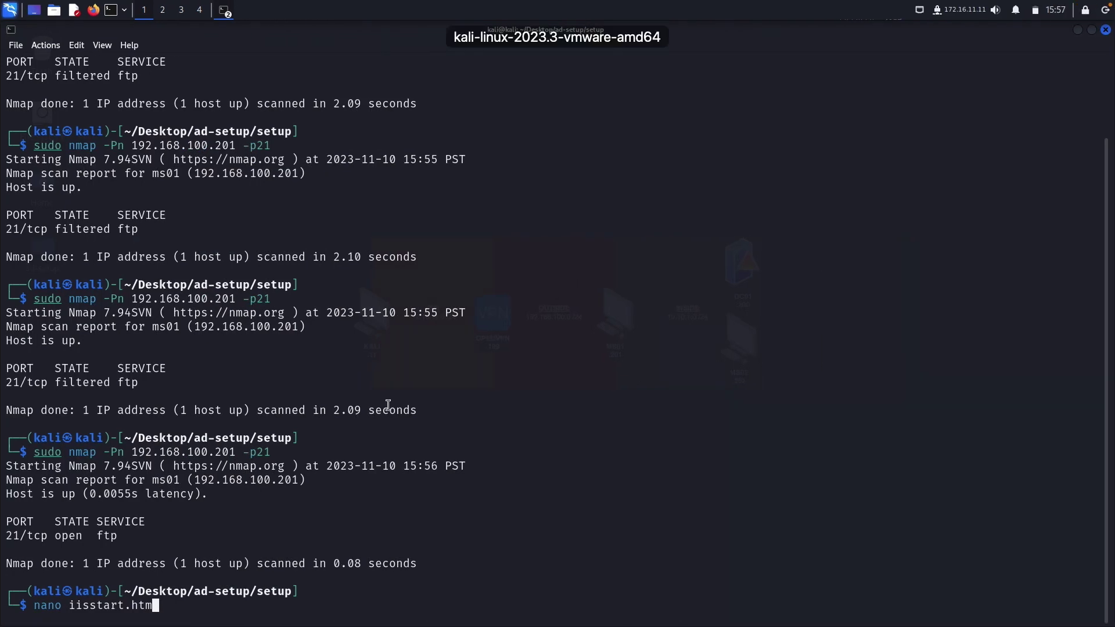
Create iisstart.htm in nano, paste the blog HTML page into it, and exit with Ctrl+X.
key(Return)
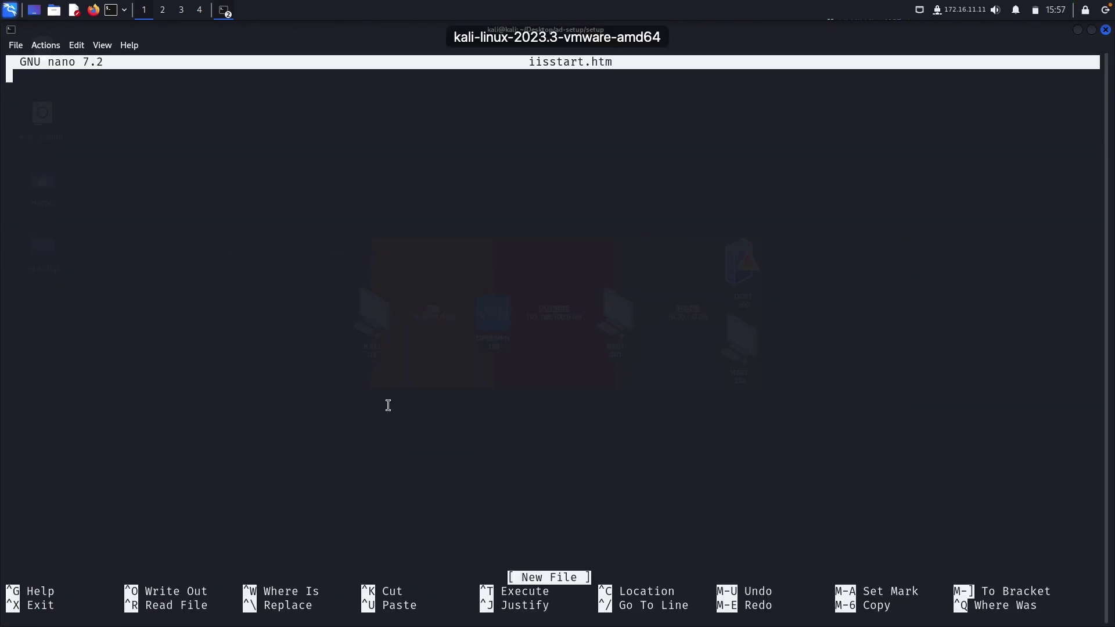
right_click(410, 360)
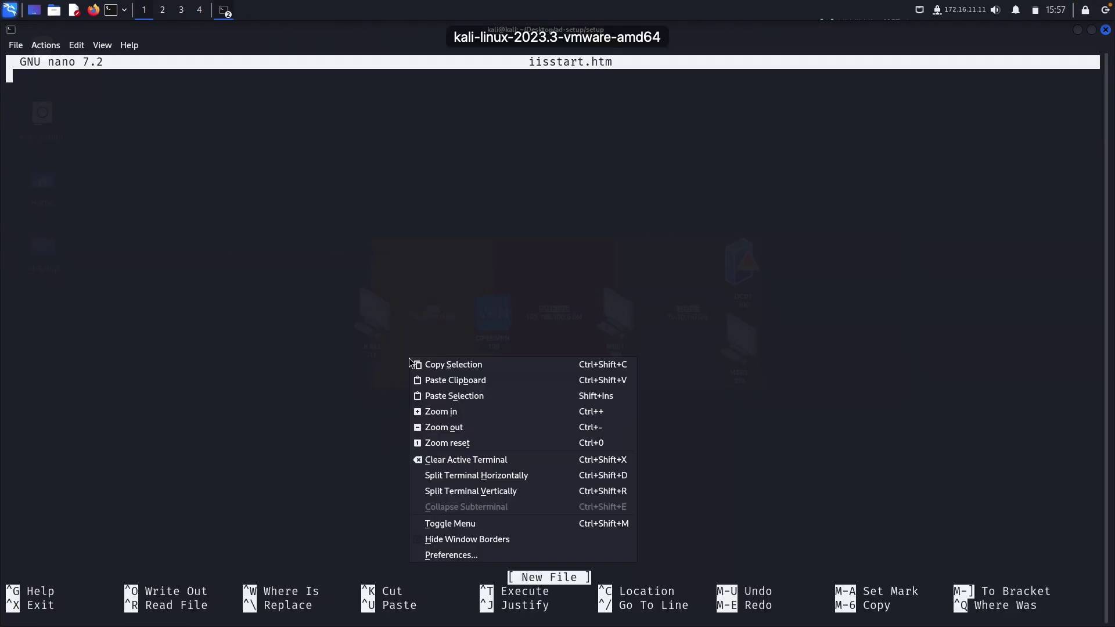
click(461, 381)
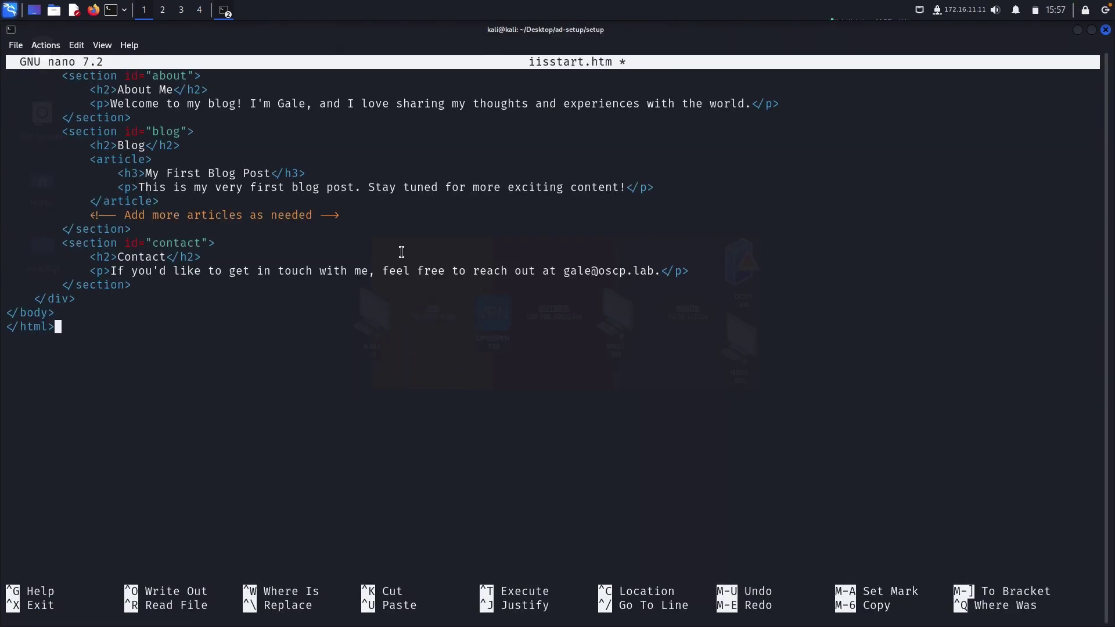
key(ctrl+x)
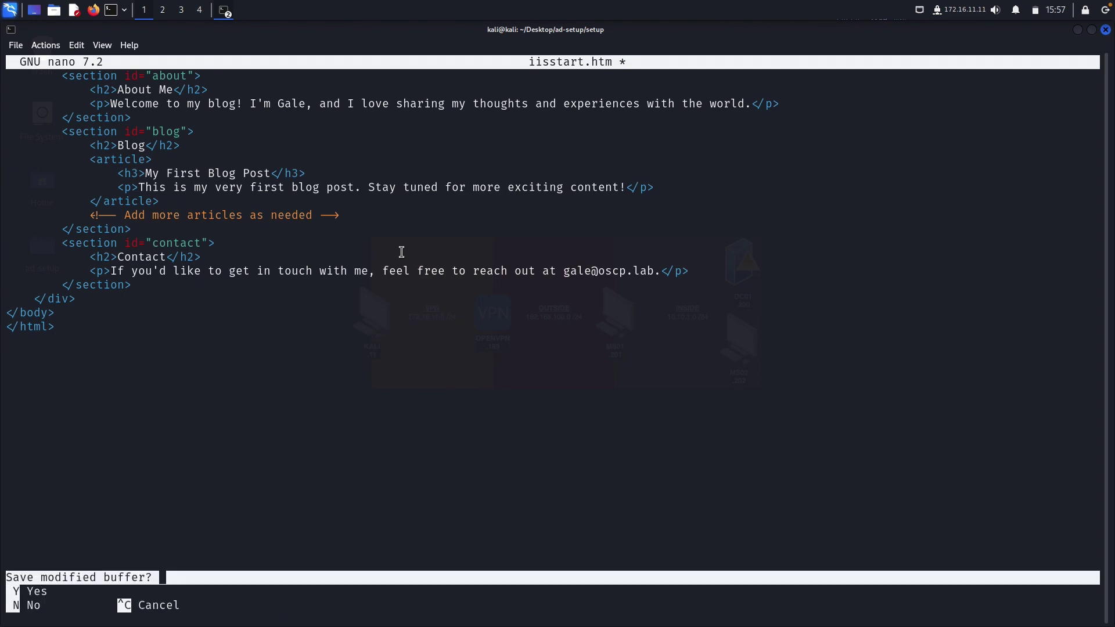
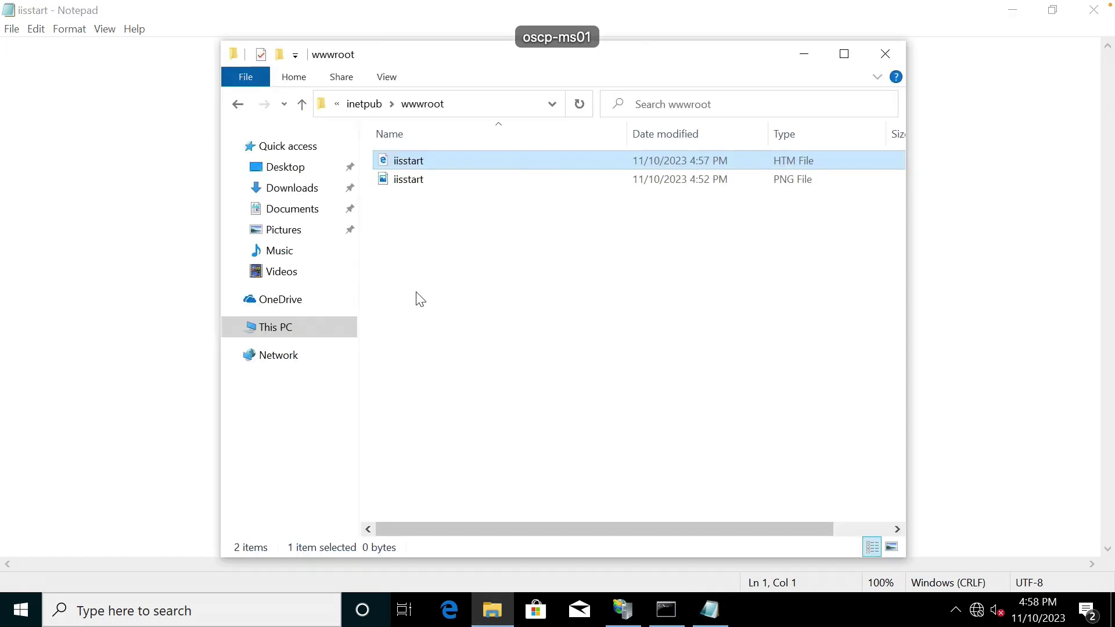
Browse to \\172.16.11.11, open the setup share, and bring up iisstart's context menu.
click(465, 104)
text(\\172.16.11)
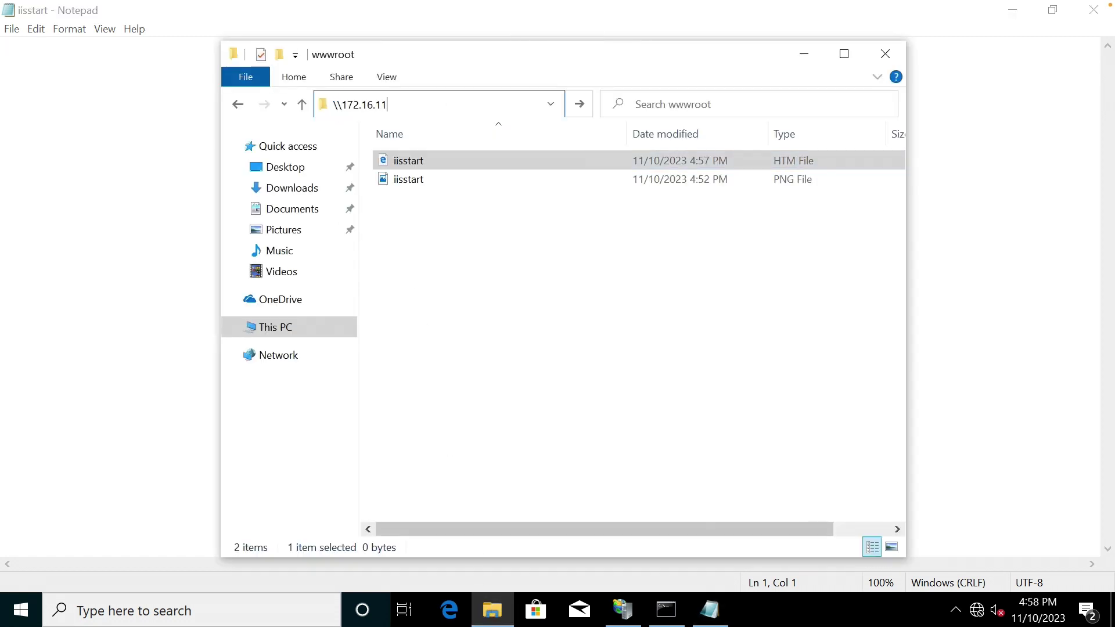
text(.11 >)
key(Return)
double_click(452, 133)
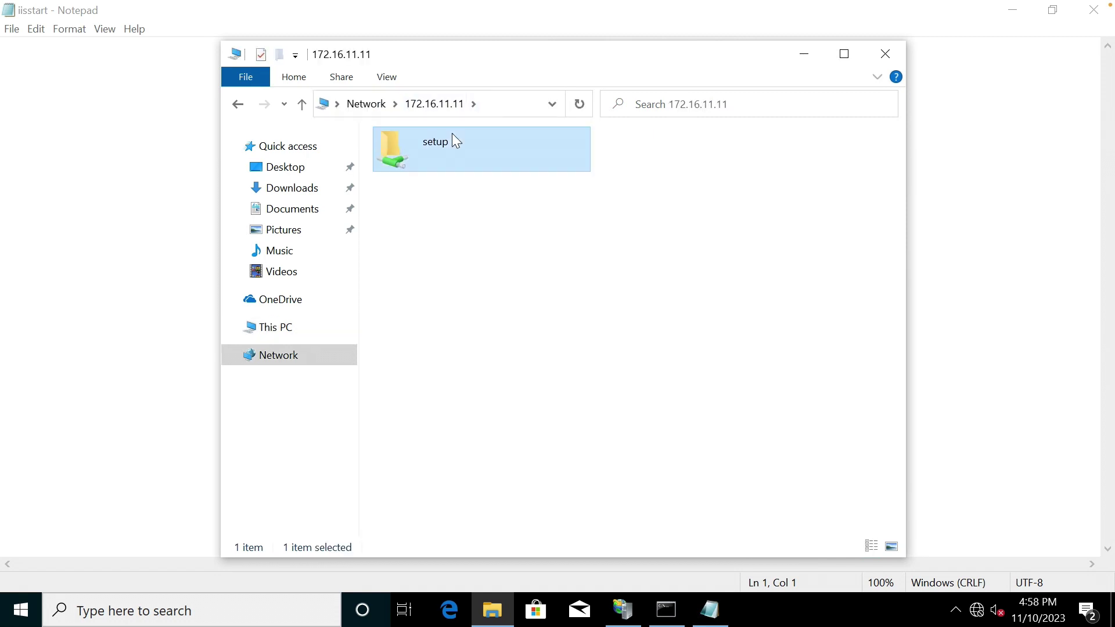
click(420, 199)
right_click(421, 203)
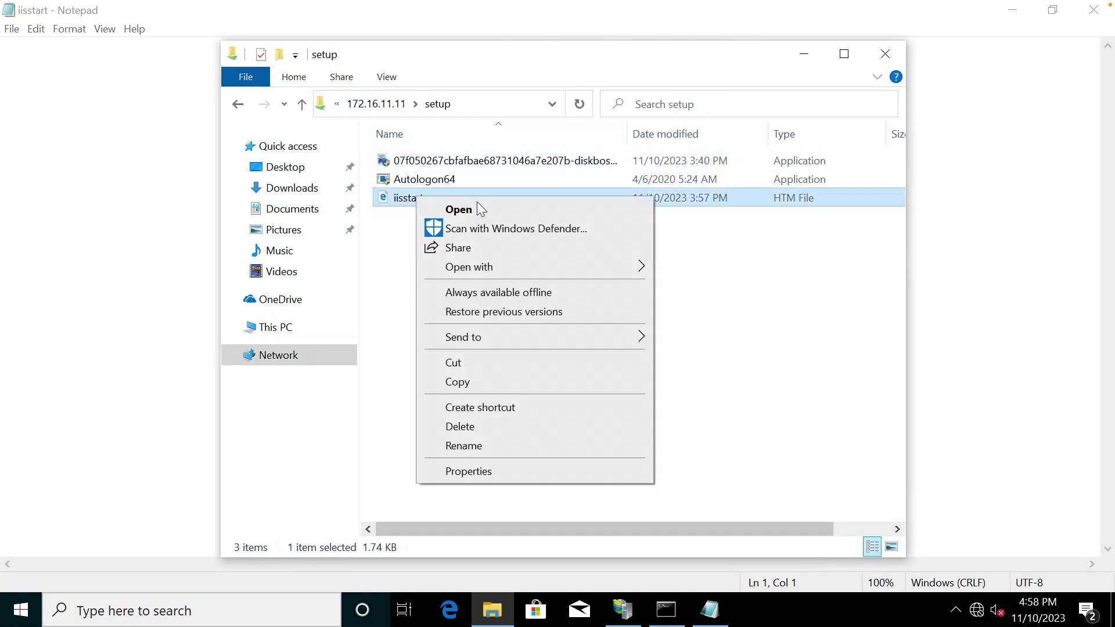
Open the share's iisstart page in Notepad and copy all of its blog HTML.
mouse_move(537, 266)
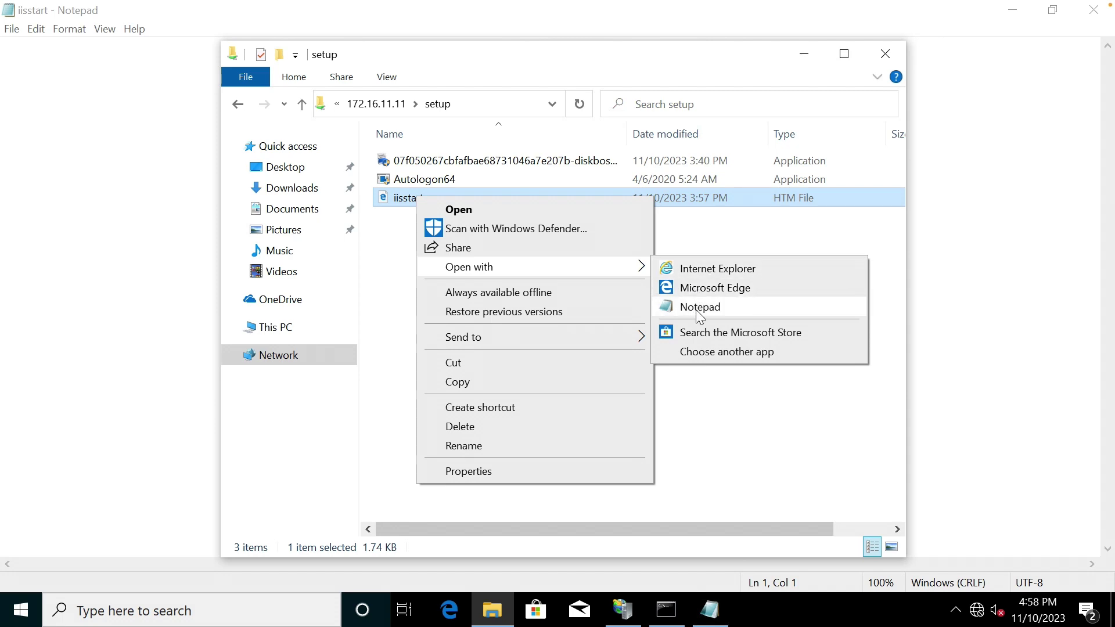
click(692, 308)
key(ctrl+a)
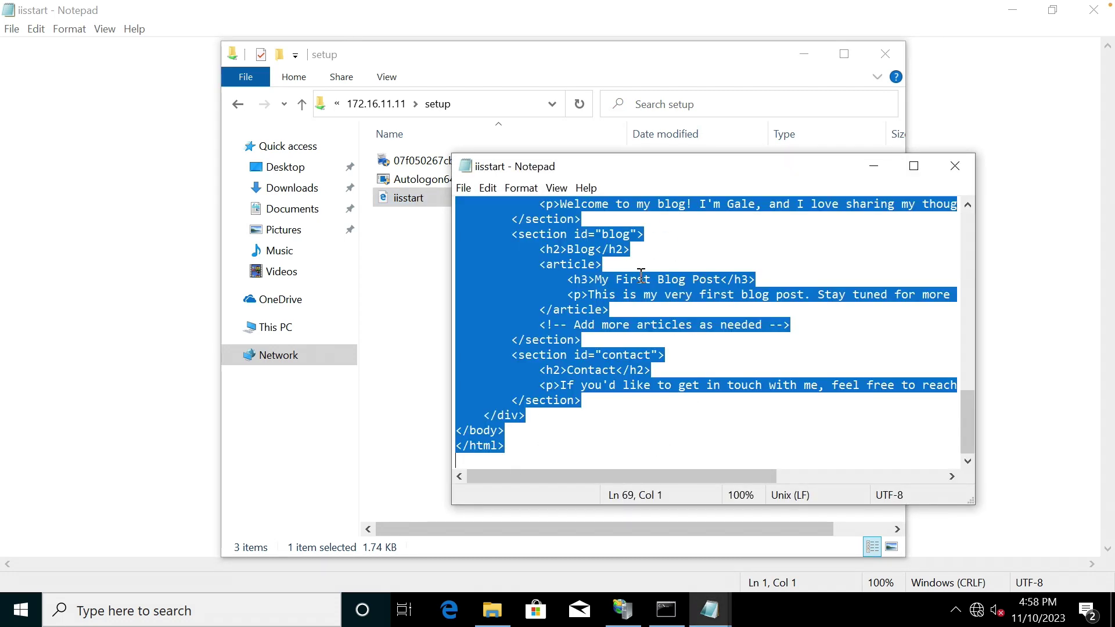
key(ctrl+c)
Paste the blog HTML into the wwwroot iisstart file, save it, and close Notepad.
click(144, 256)
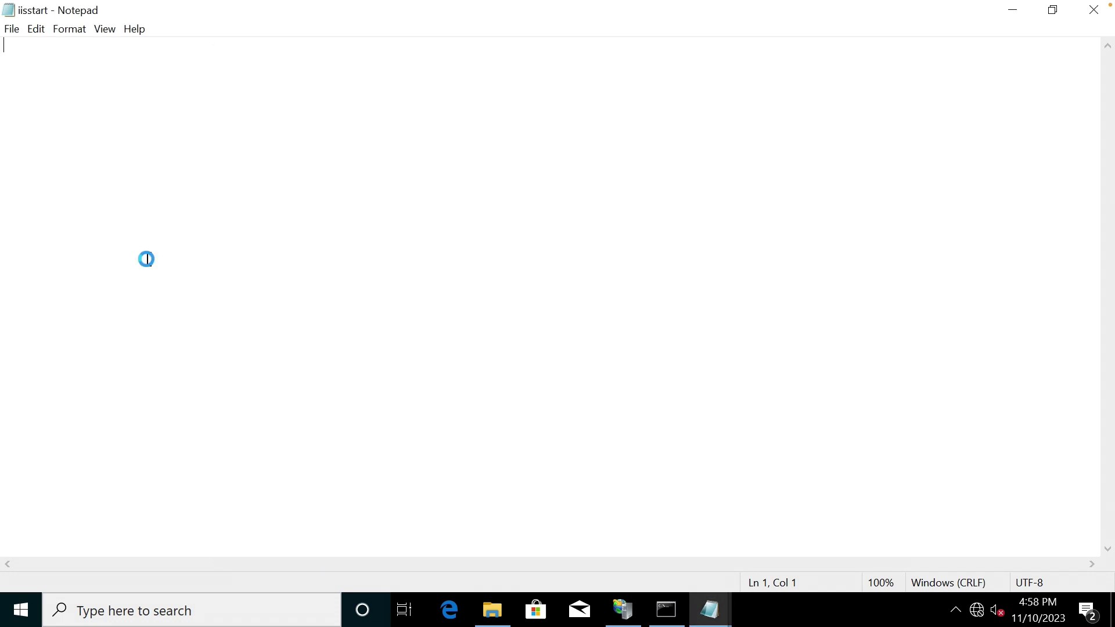
key(ctrl+v)
key(ctrl+s)
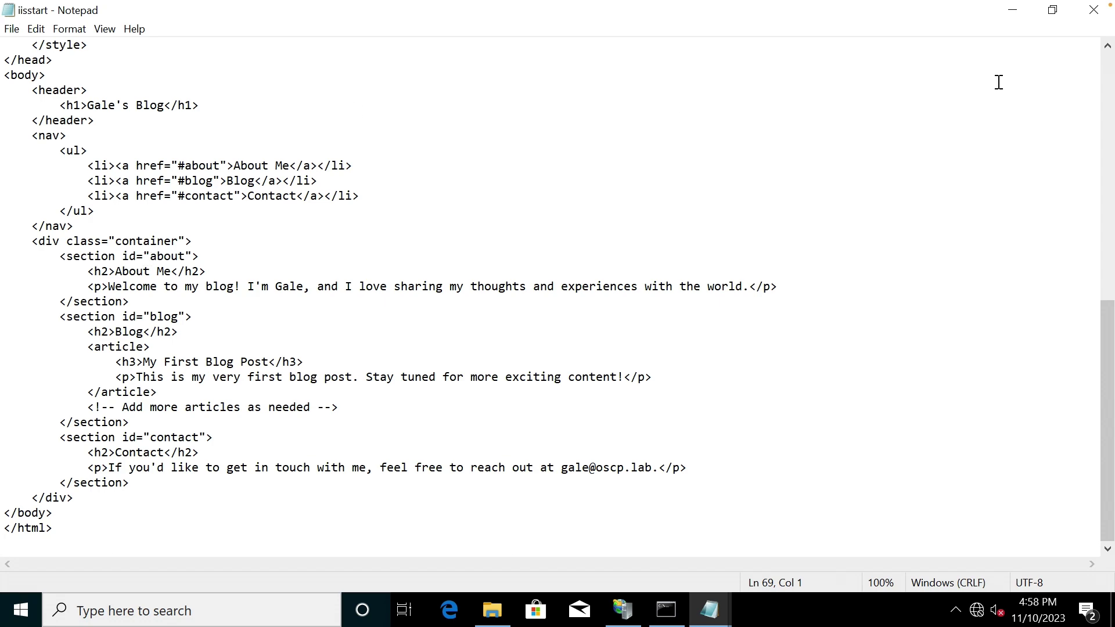
click(1094, 9)
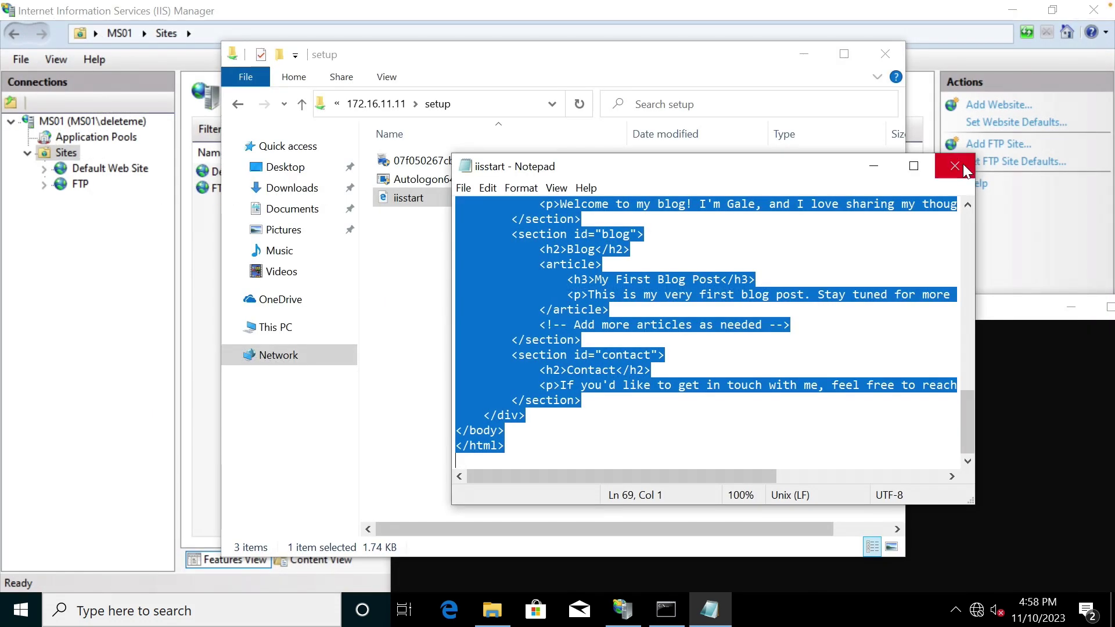
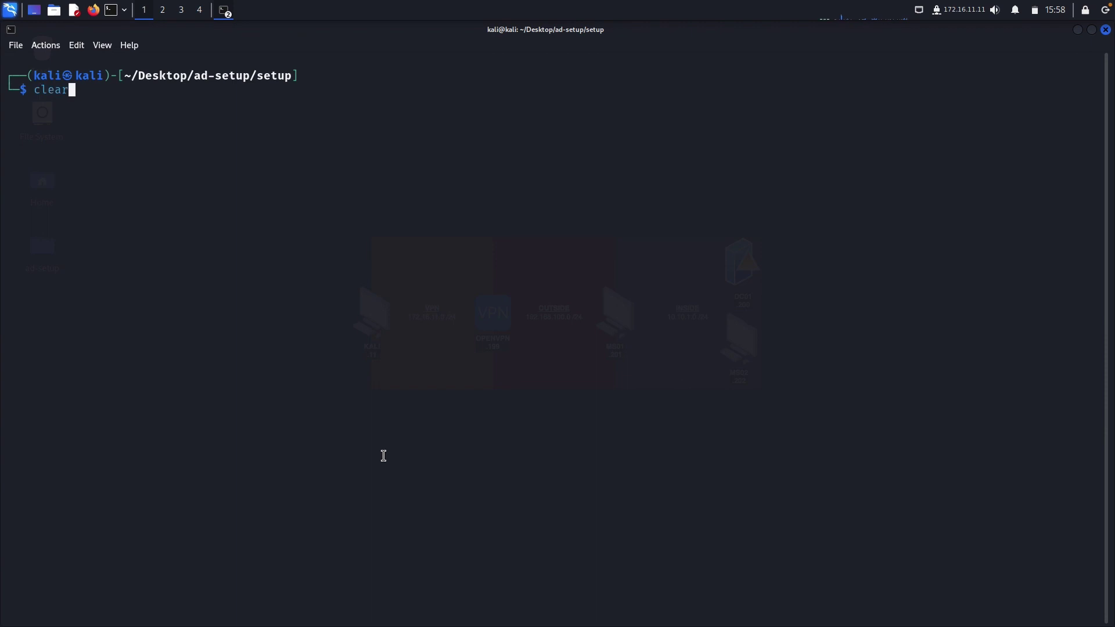
key(Down)
key(Down)
key(Up)
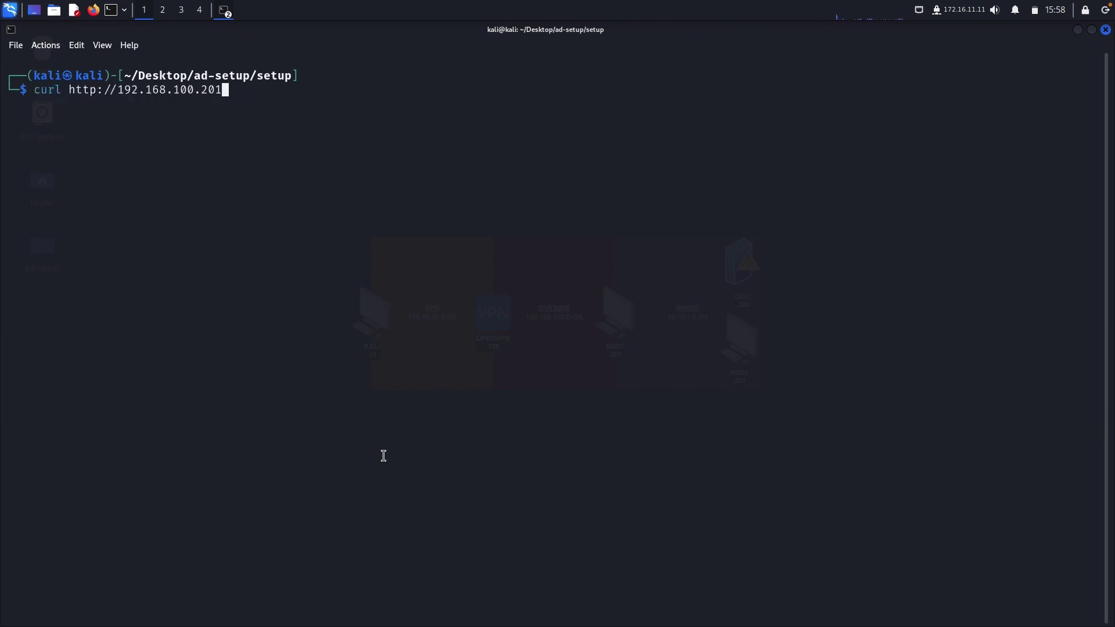
key(Return)
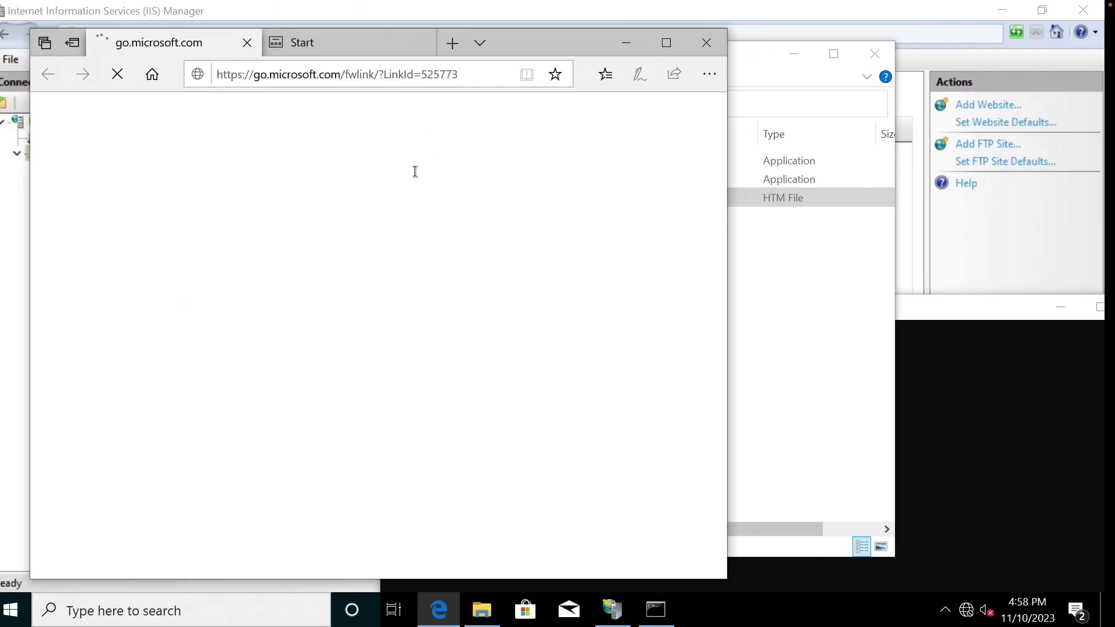
click(710, 73)
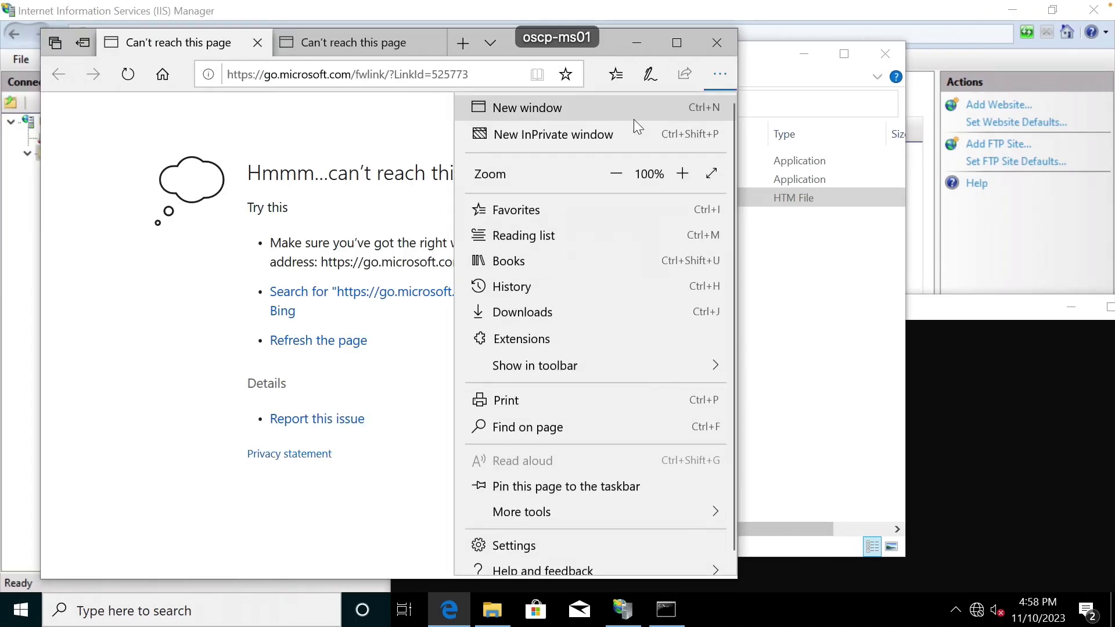
click(558, 135)
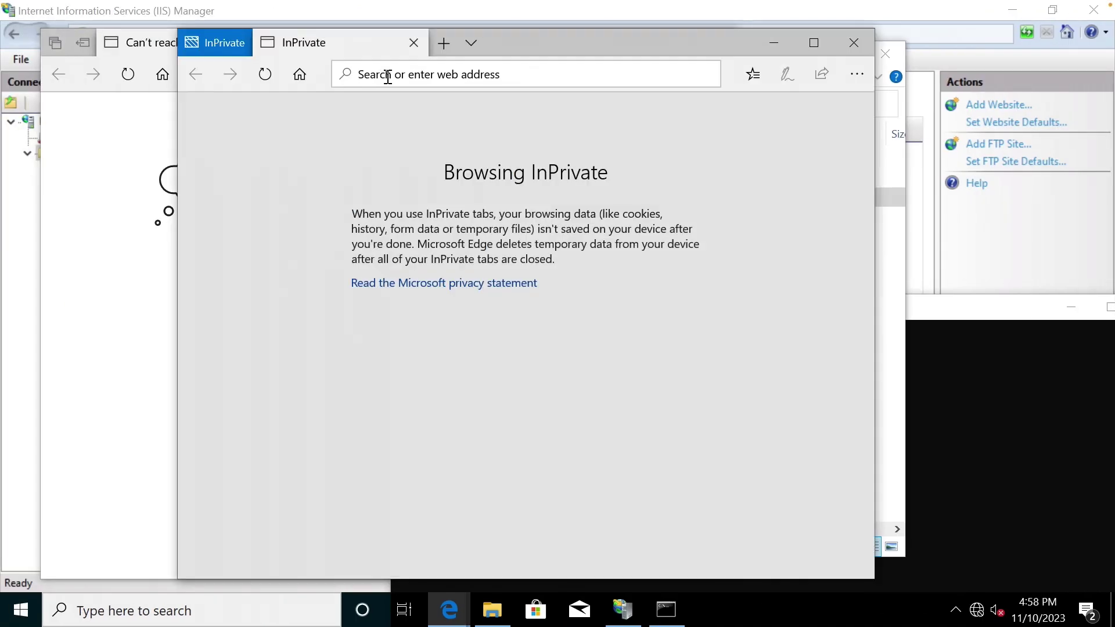
text(http://localho)
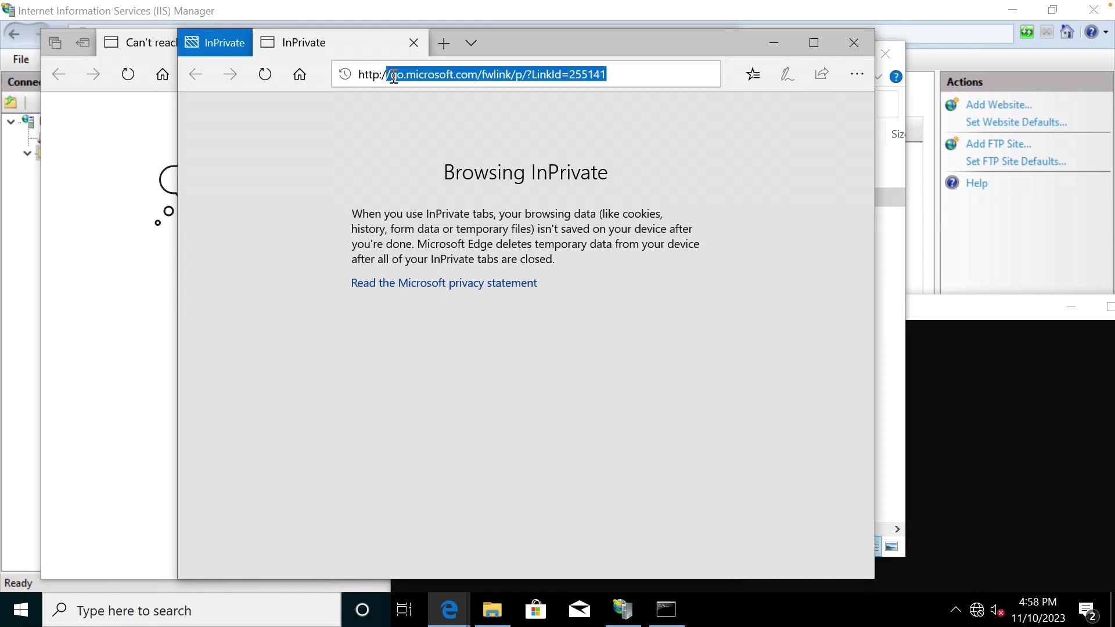
text(st/)
key(Return)
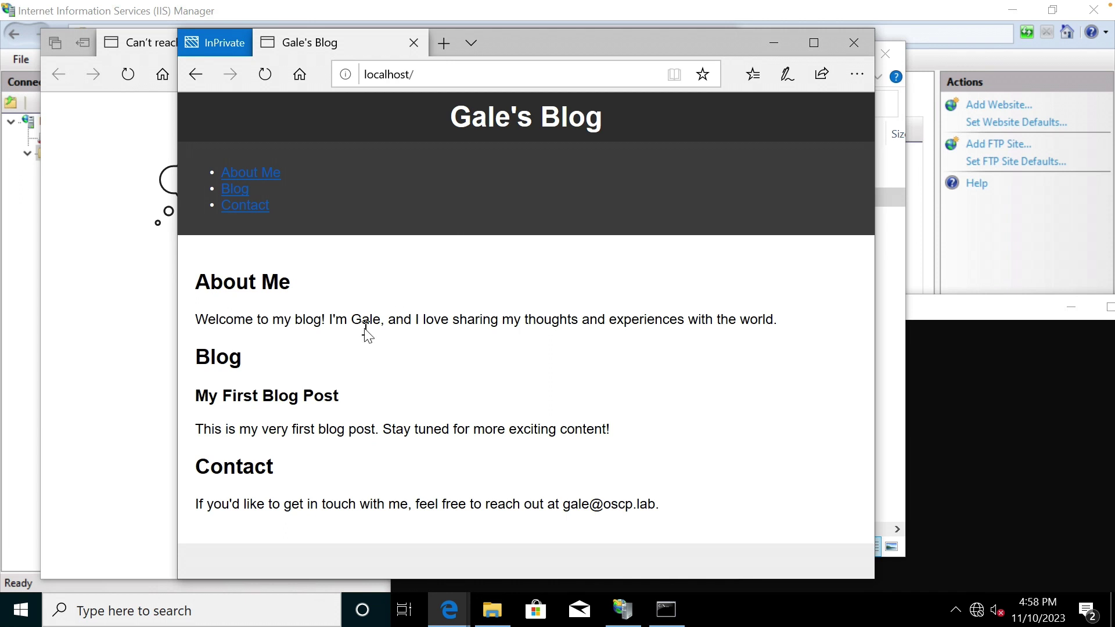
click(853, 43)
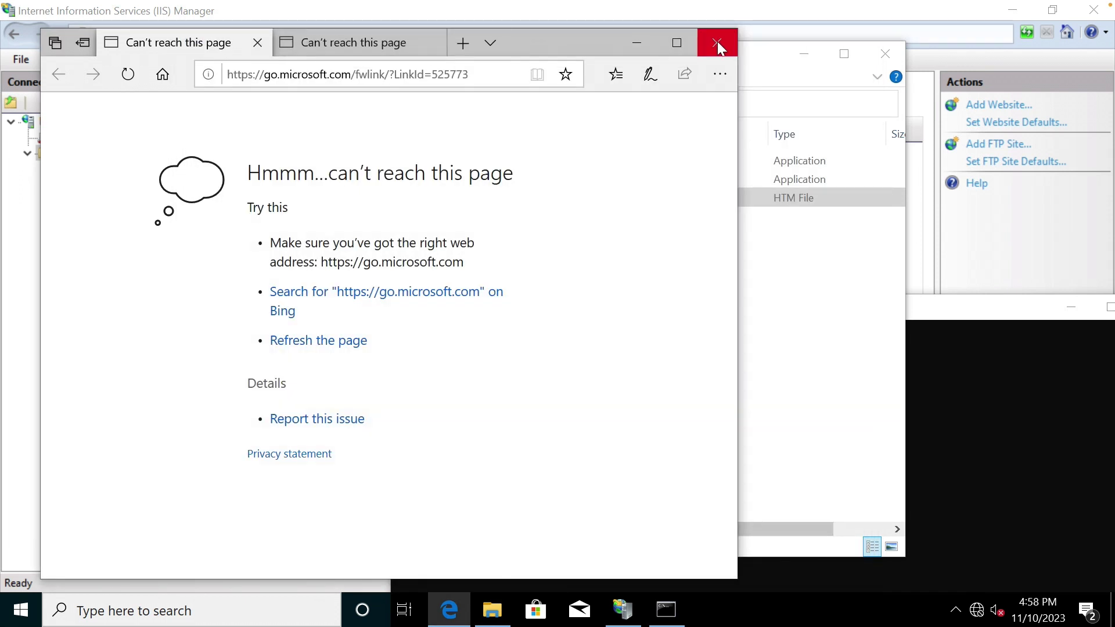
Close Edge with Close all and close the setup folder window.
click(718, 43)
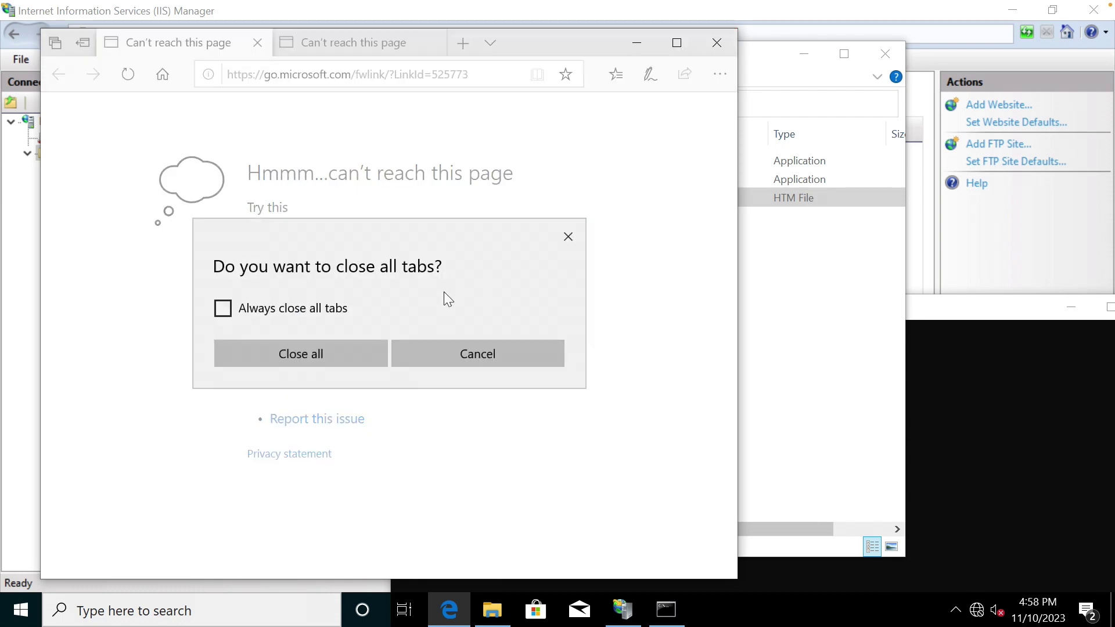
click(352, 348)
click(456, 360)
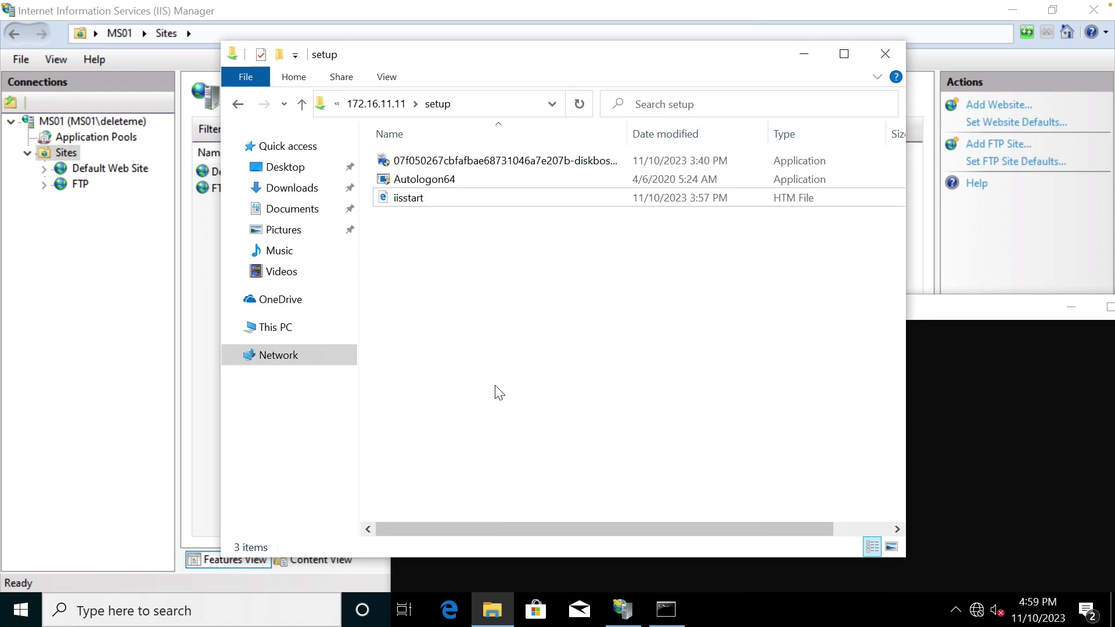
click(488, 197)
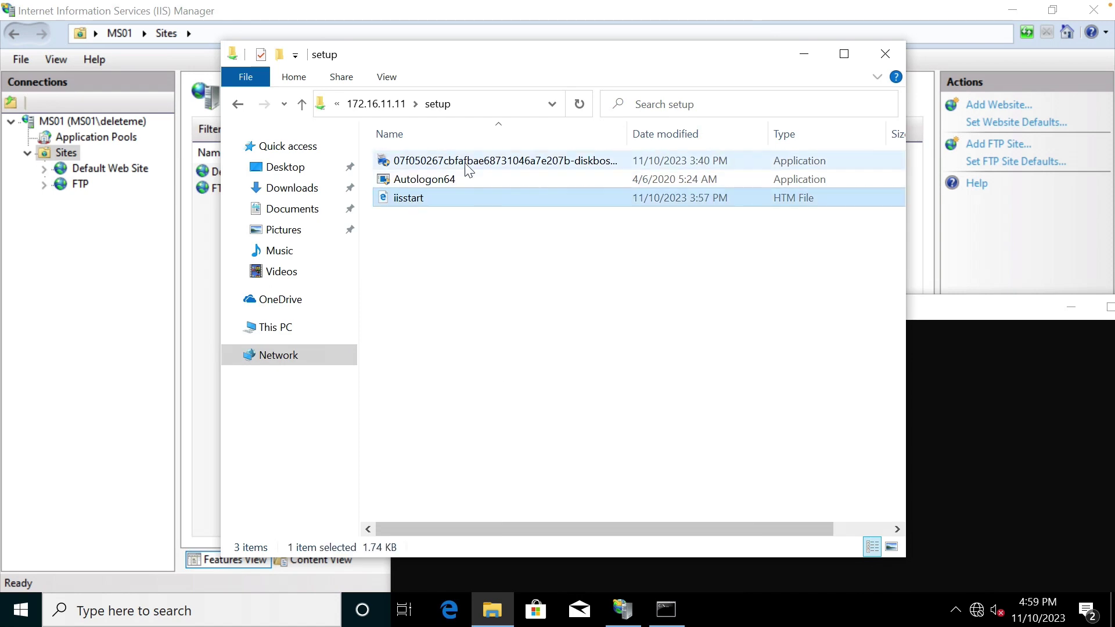
click(889, 59)
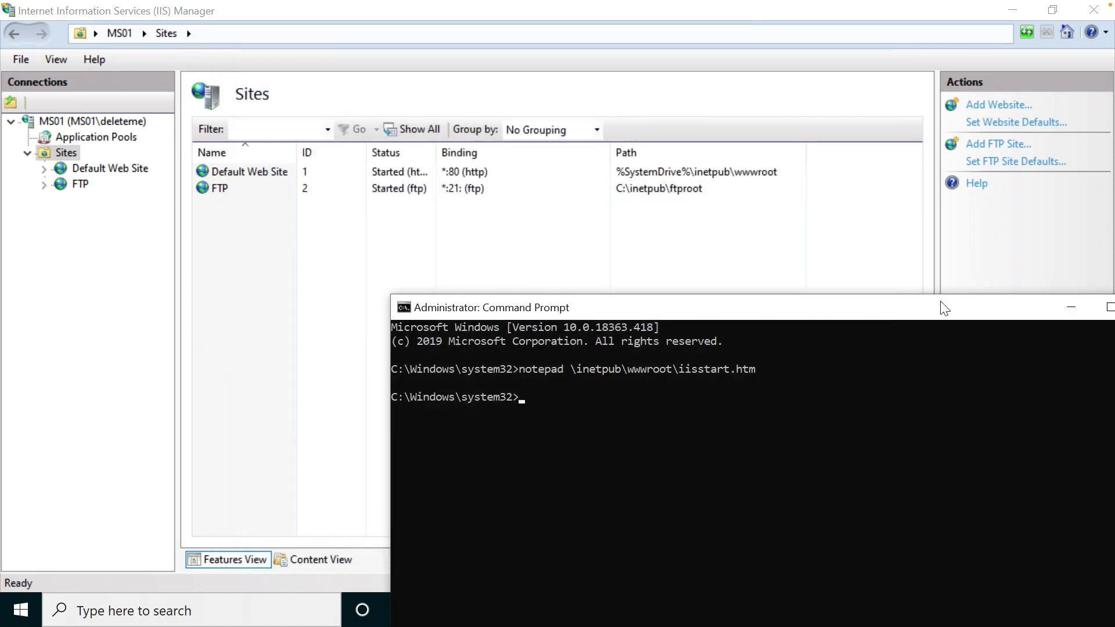
Close the administrator Command Prompt and IIS Manager.
drag(933, 308, 722, 123)
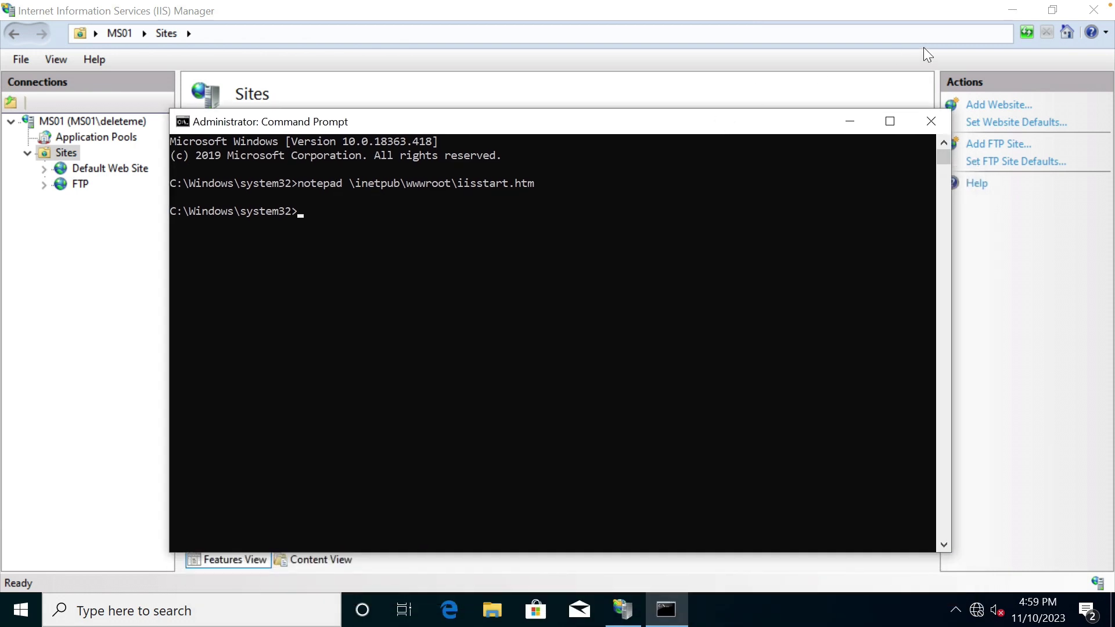
click(931, 122)
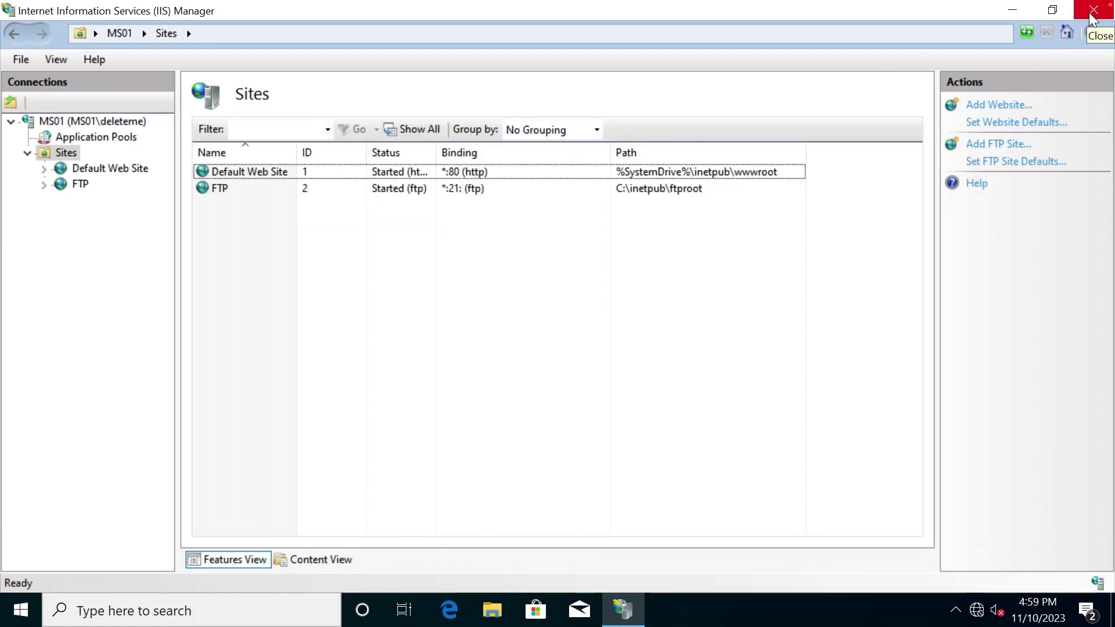
click(1091, 18)
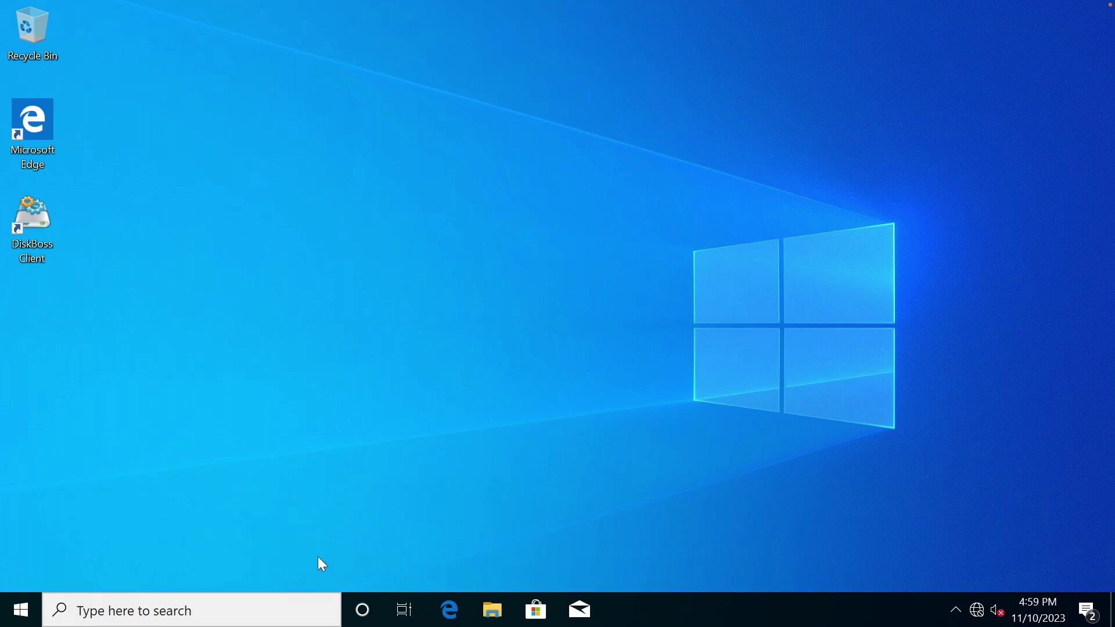
Search for Notepad from the taskbar, then dismiss the results.
click(296, 610)
text(notepad)
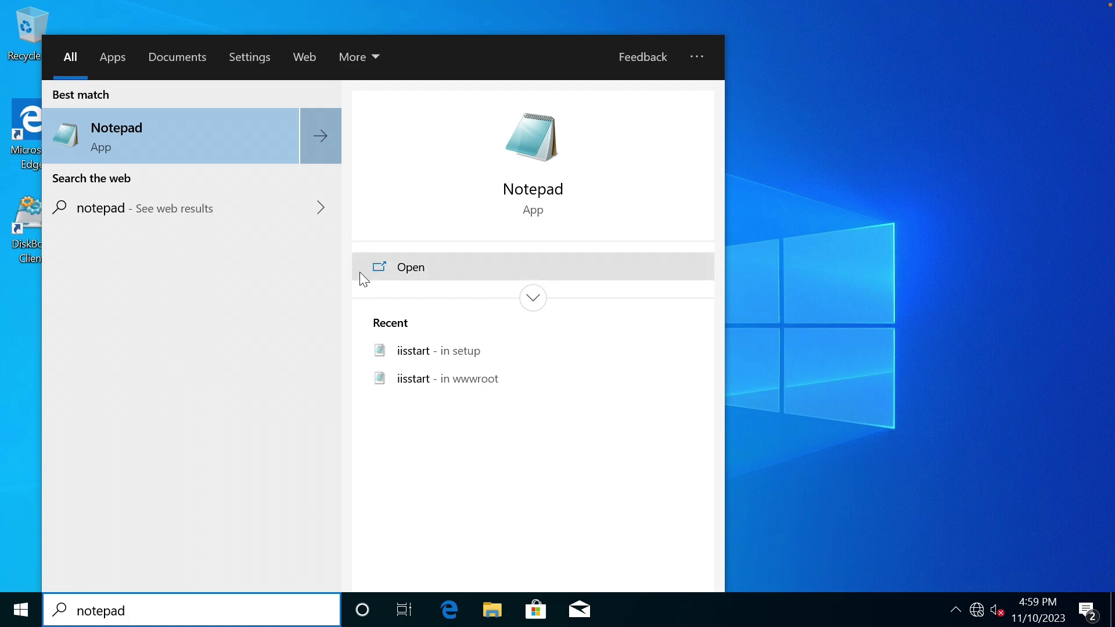
click(812, 330)
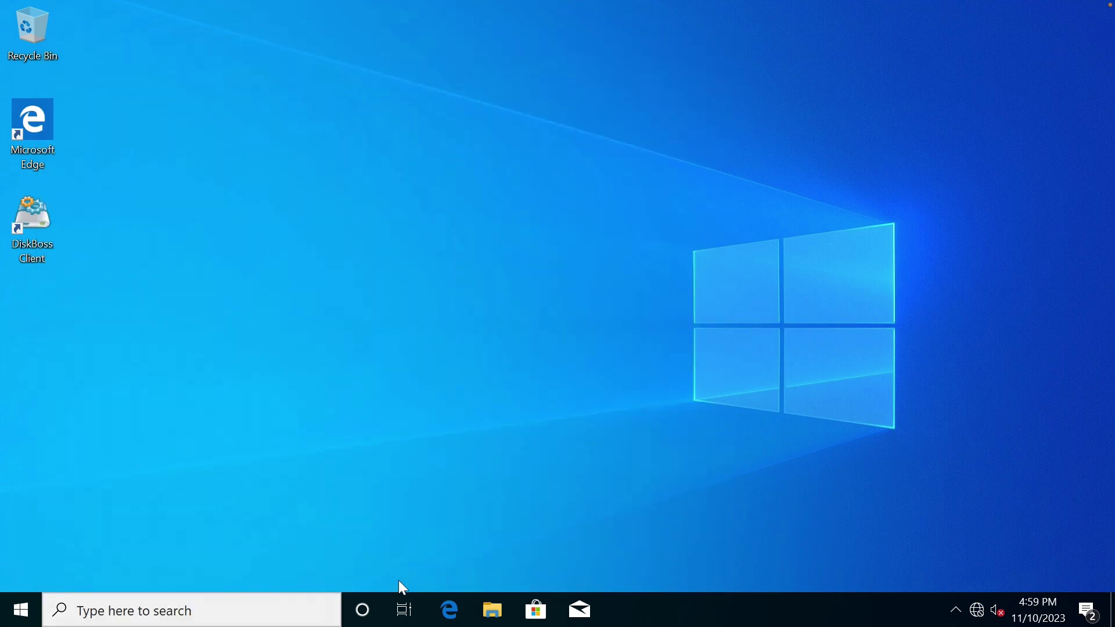
Open a maximized Command Prompt and run 'runas /user:gale cmd.exe'.
click(284, 604)
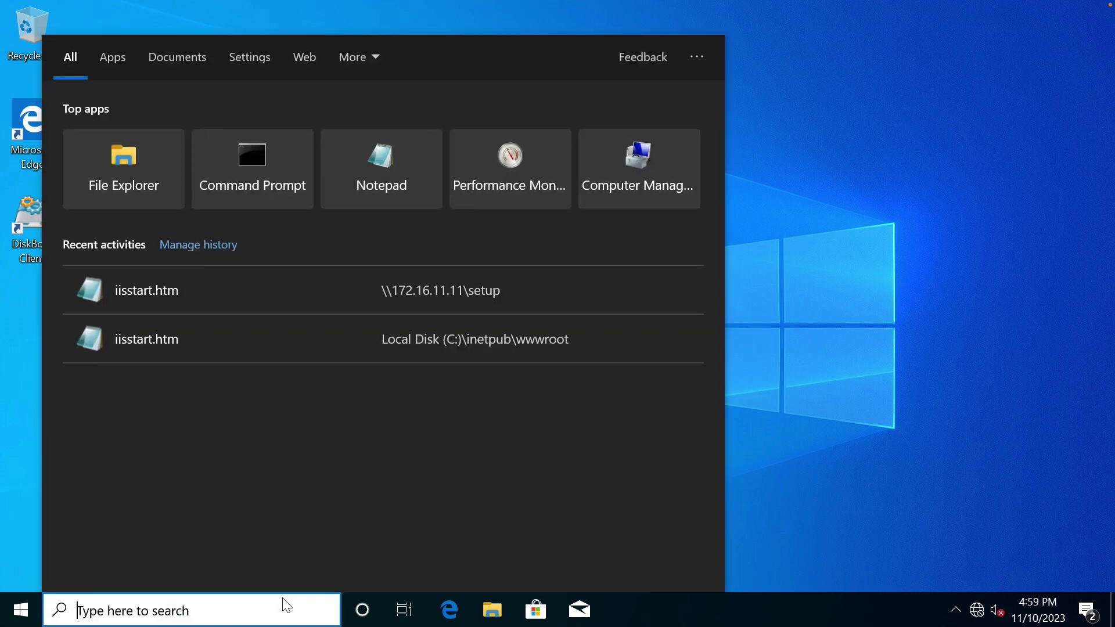
text(cmd)
key(Return)
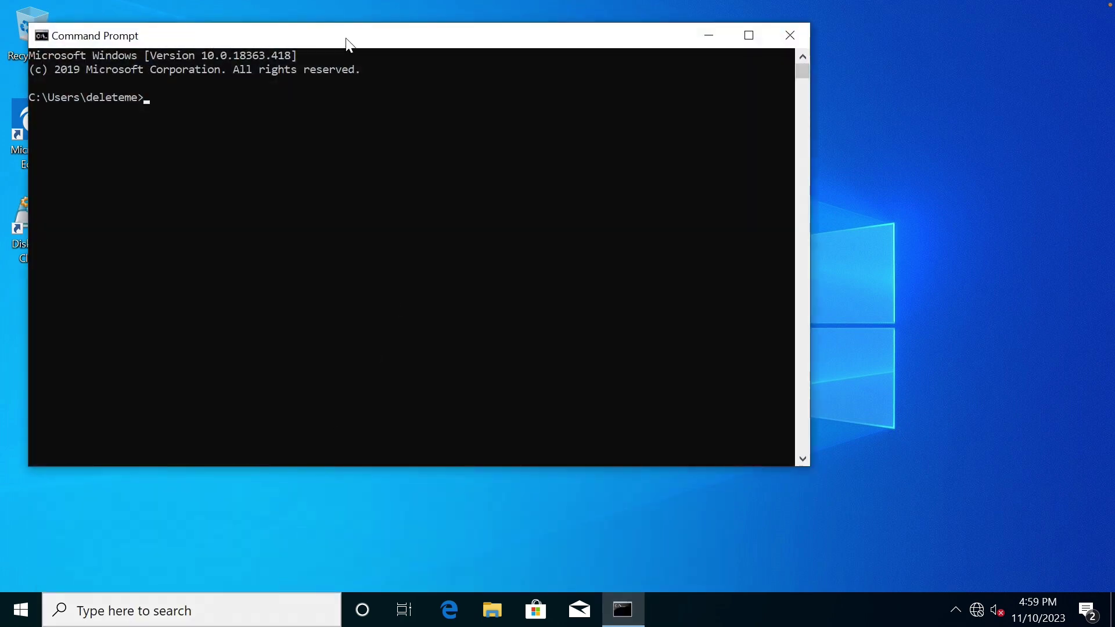
double_click(346, 41)
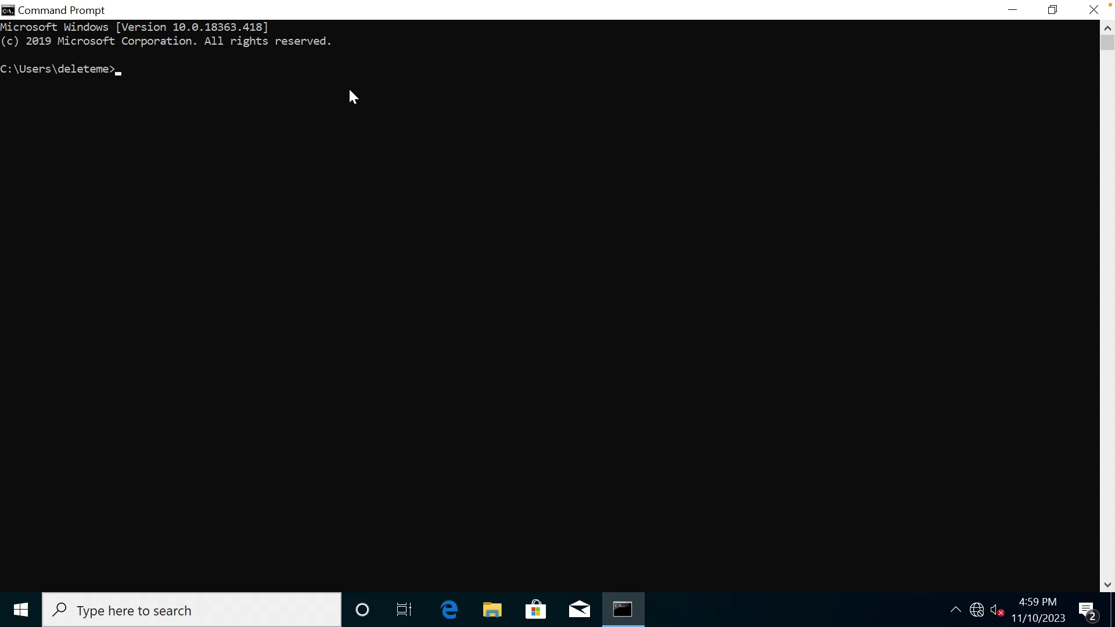
text(runas /user:gale cmd.exe)
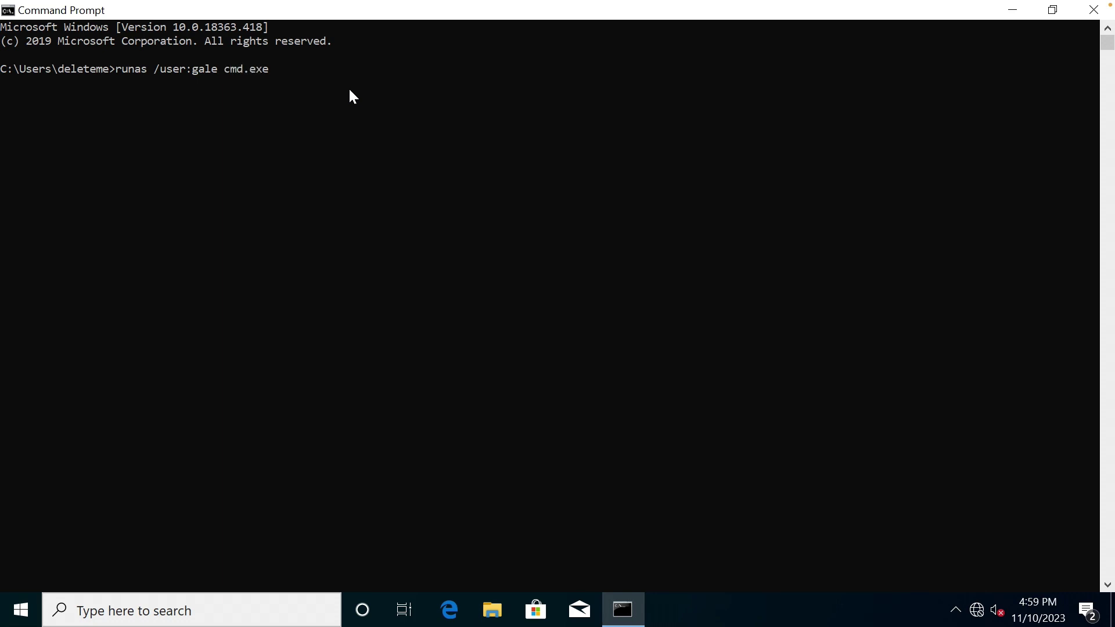
key(Return)
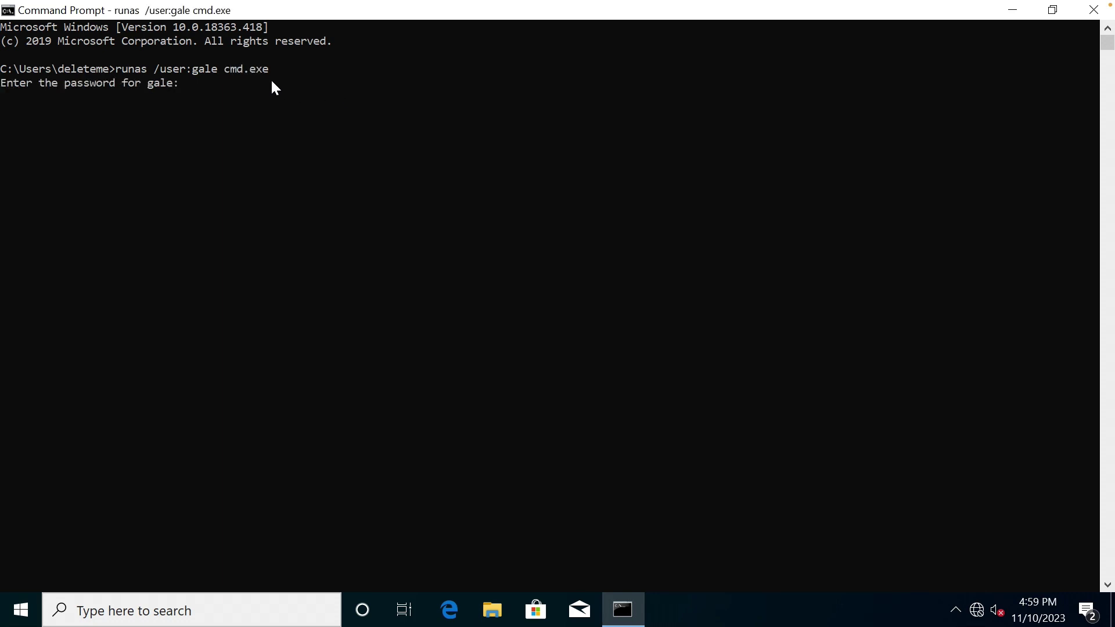
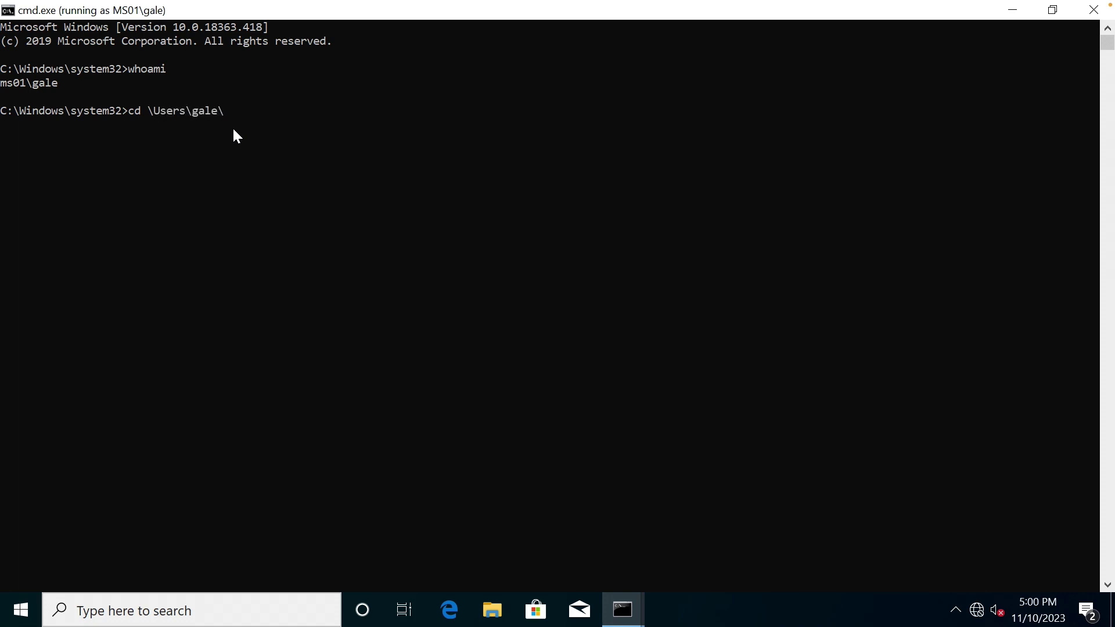
Move into the user's AppData\Local folder and list its contents.
text(AppData\Local)
key(Return)
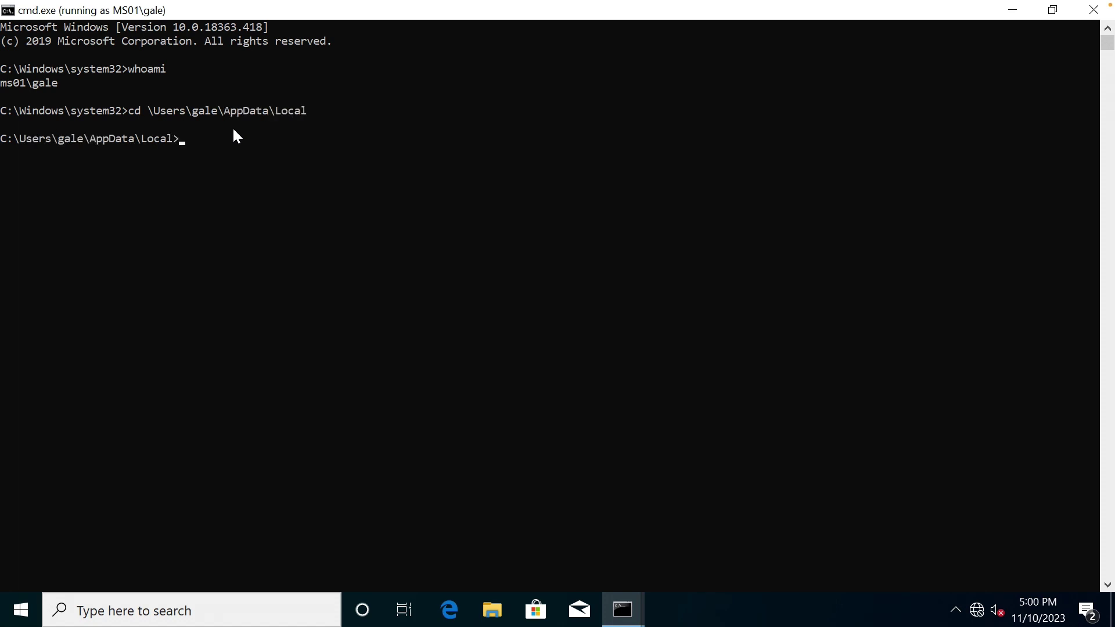
text(dir)
key(Return)
Create a Scripts folder, enter it, and launch Notepad on backup.bat.
text(mkdir)
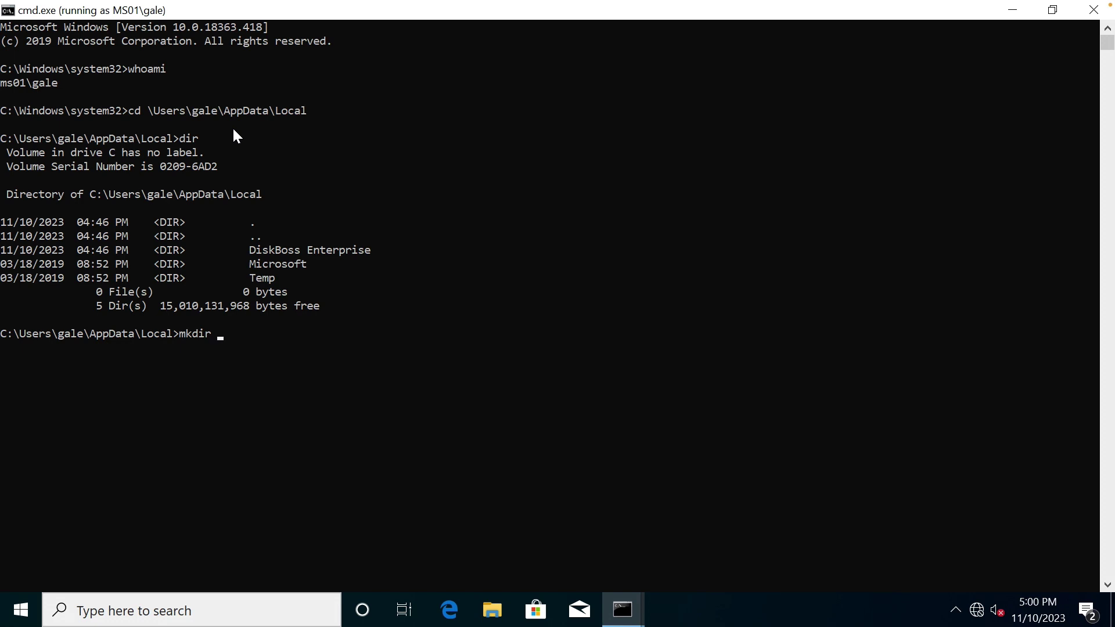
text( Scripts)
key(Return)
text(cd Scripts)
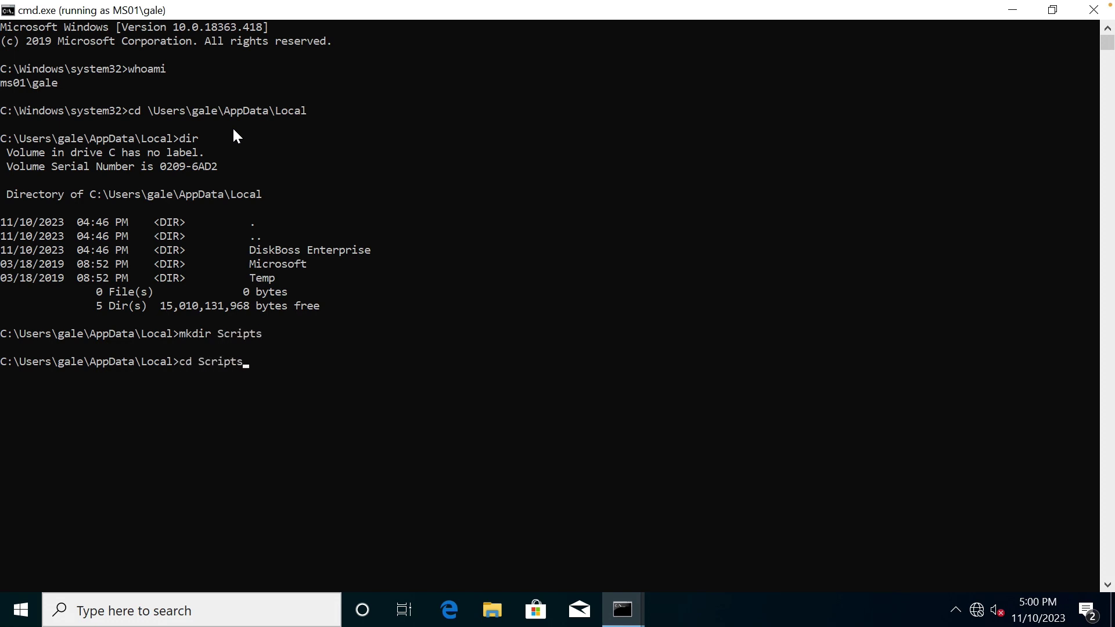
key(Return)
text(notepad )
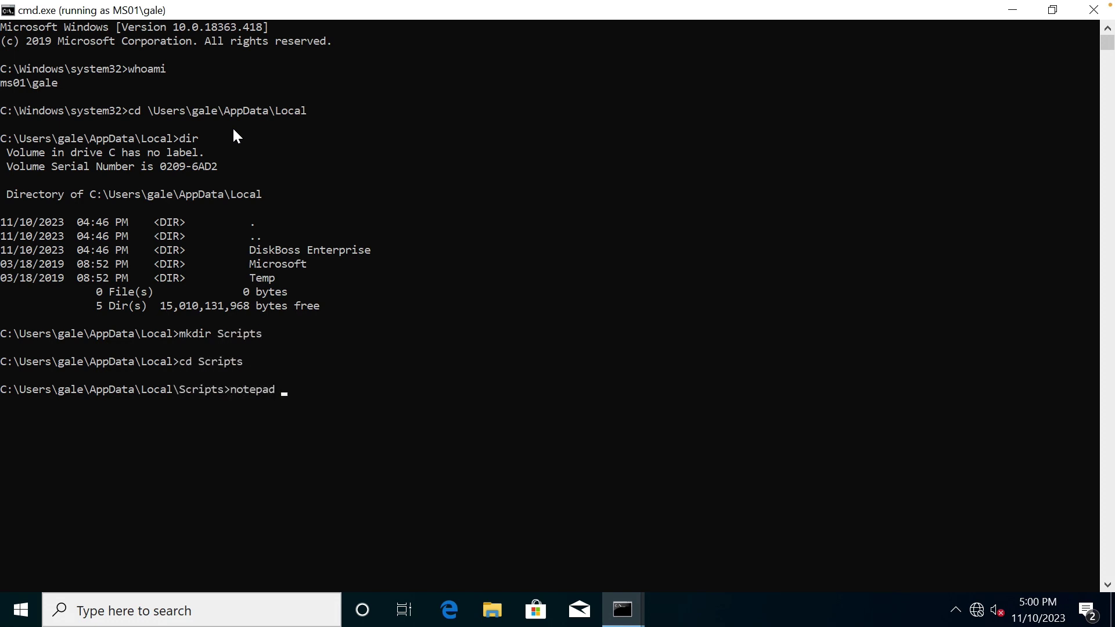
text(backup.bat)
key(Return)
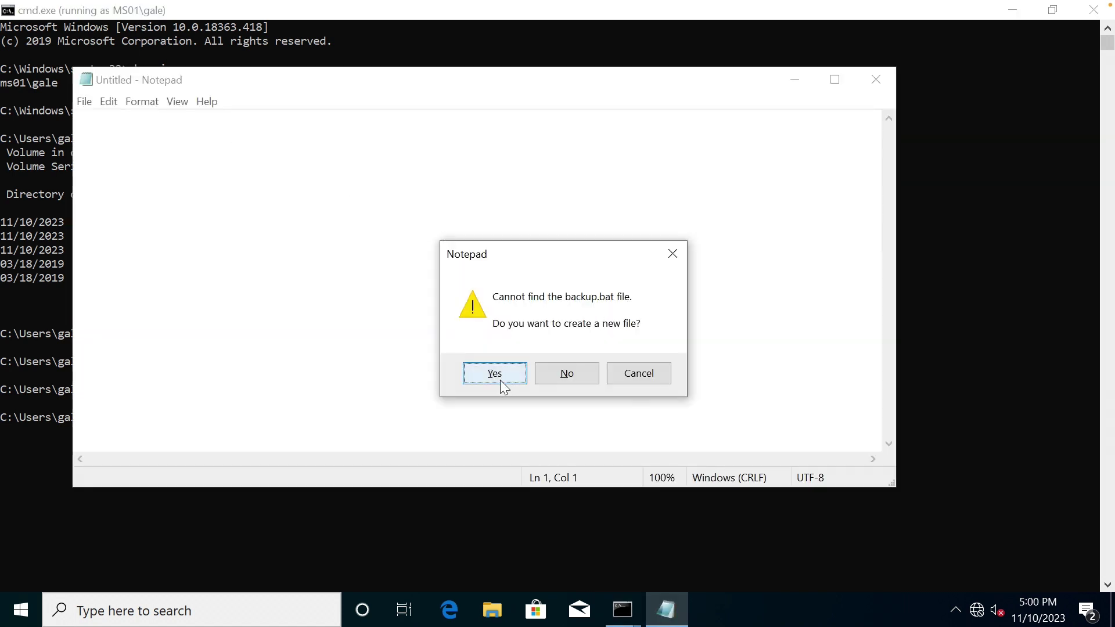
Confirm creating the missing backup.bat as a new empty file.
click(499, 377)
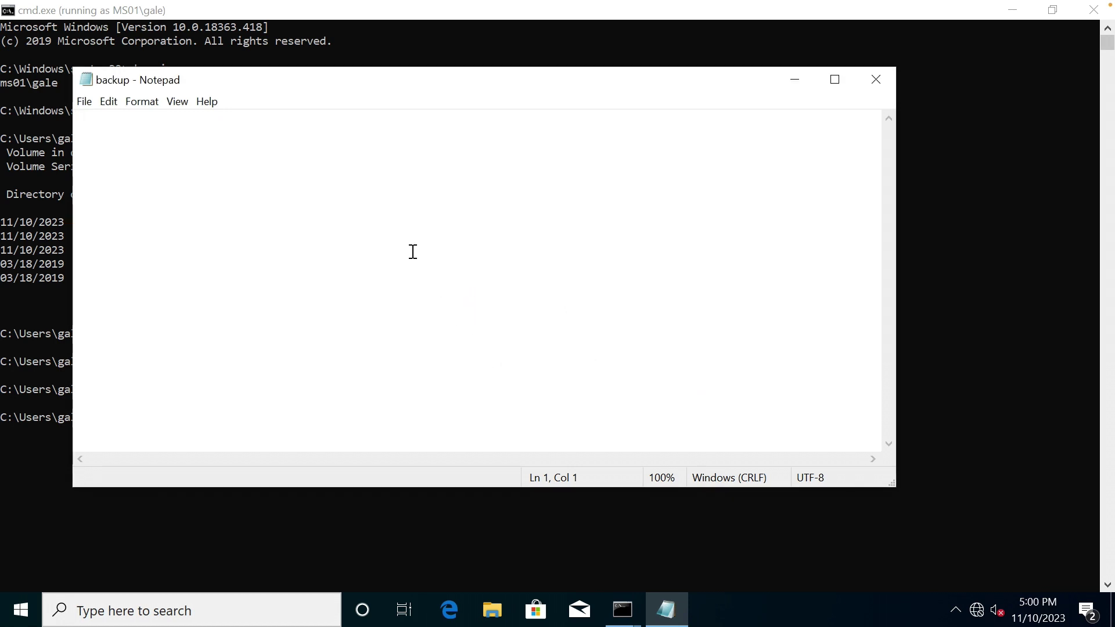
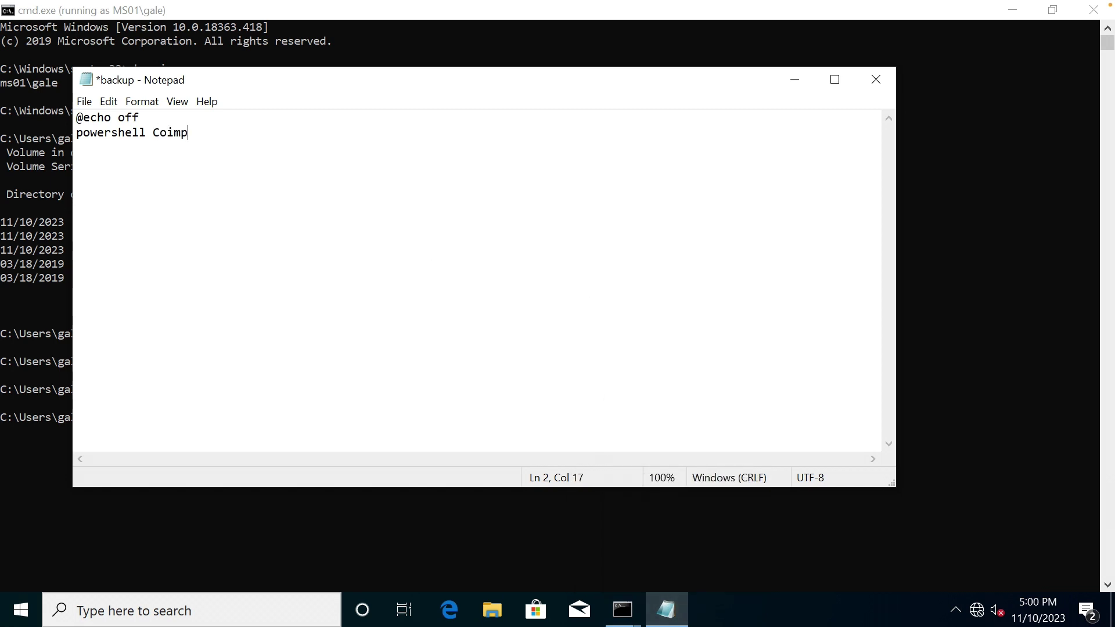
Correct the typos and complete line 2 as powershell Compress-Archive -Update -Path "C:\setup\*".
key(BackSpace)
key(BackSpace)
key(BackSpace)
text(mpress-Archive)
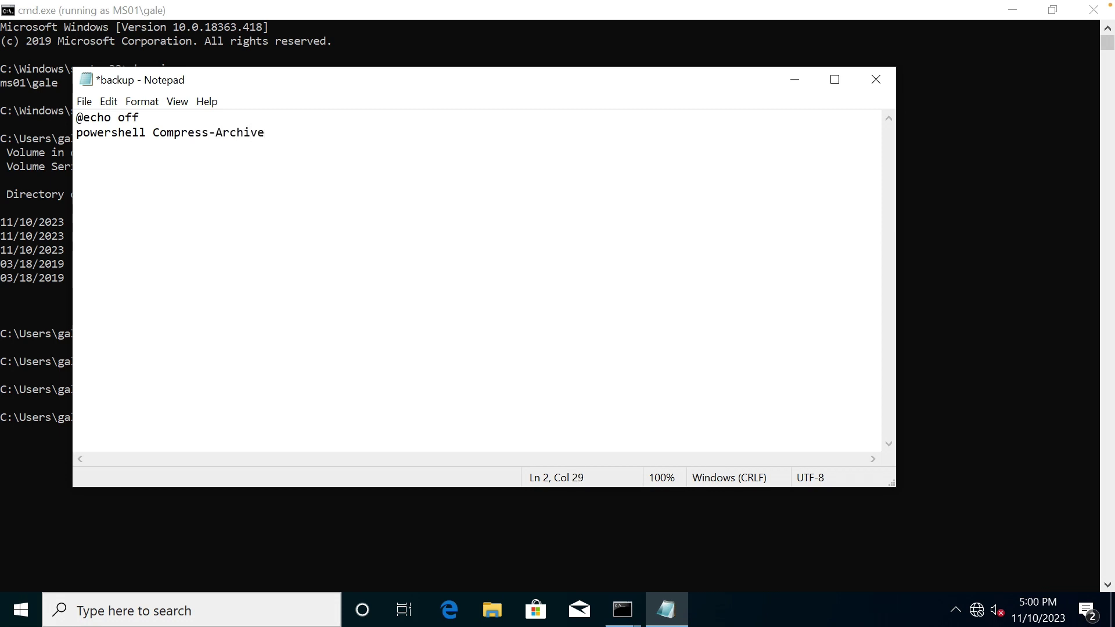
text( -)
text(Upd)
key(BackSpace)
text(pdate)
text(-Path)
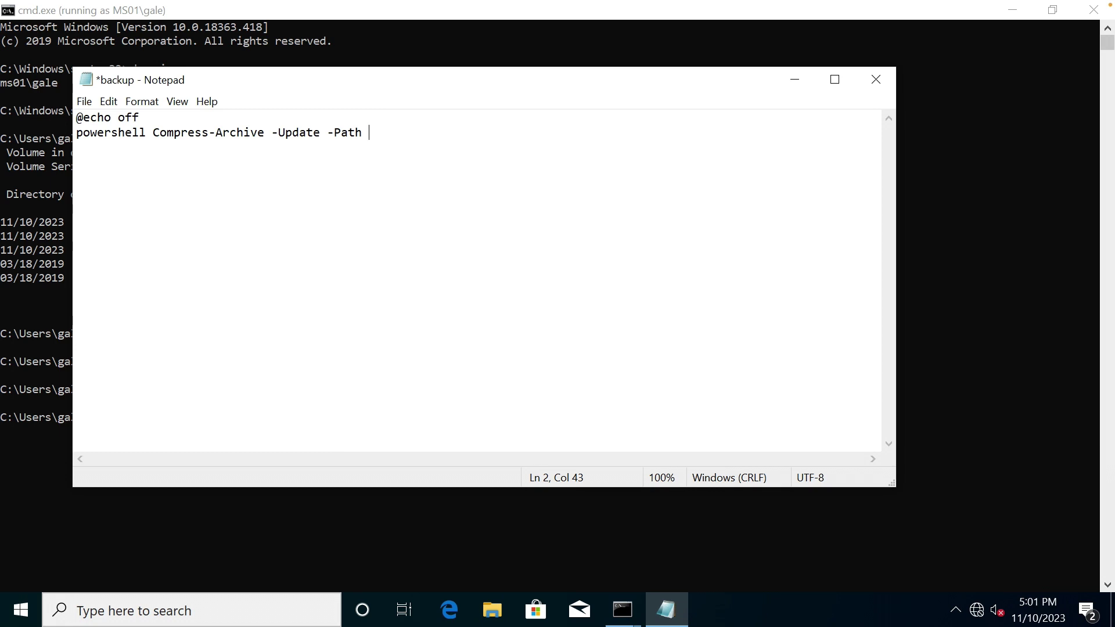
Finish the quoted "C:\setup\*" path and start typing a Destination parameter after it.
text("C:\setup\*" -Destomatopm)
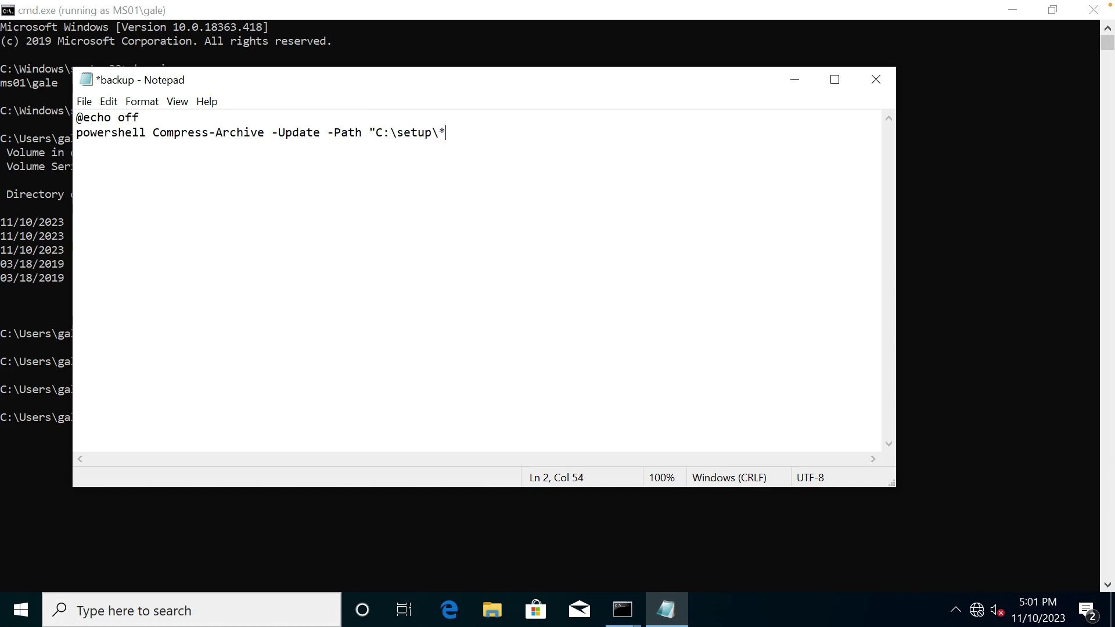
Finish the quoted "C:\setup\*" path and start typing a Destination parameter after it.
text(" -Destomatopm)
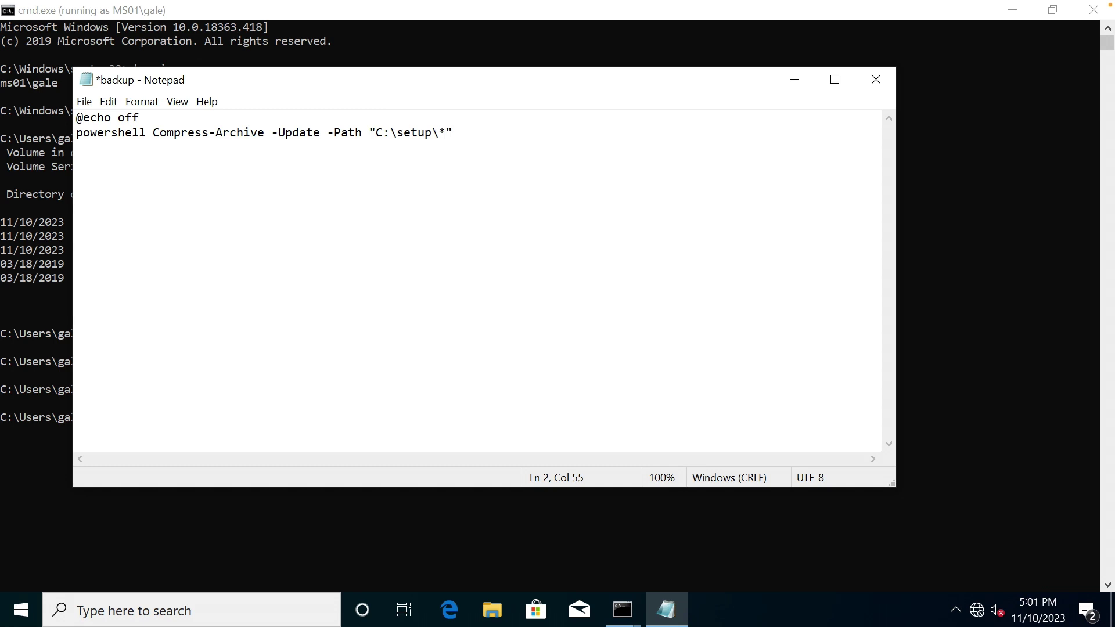
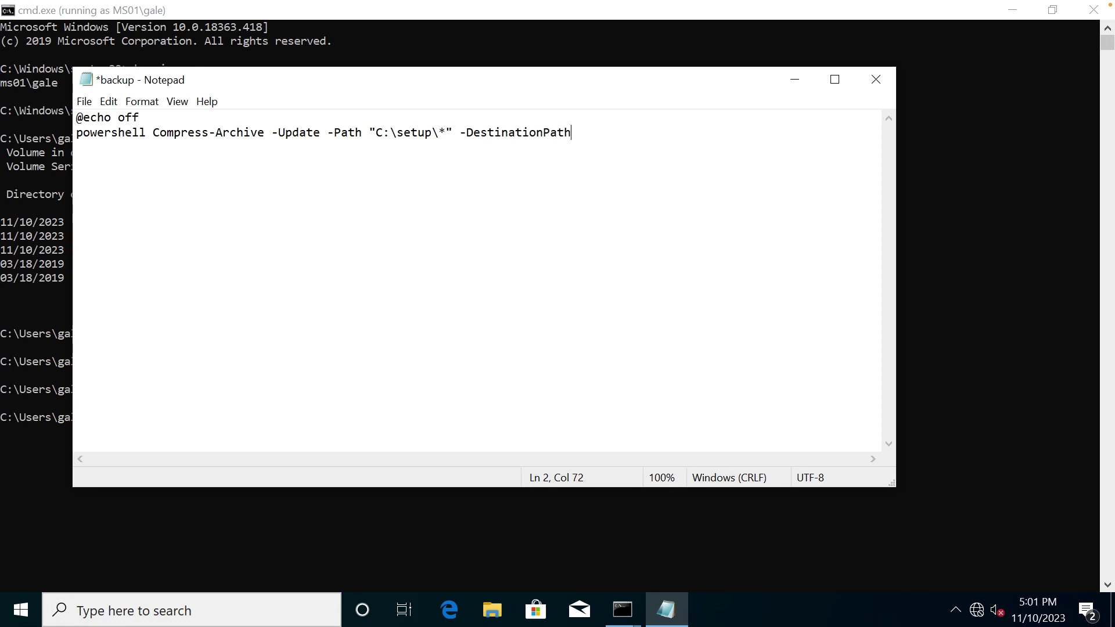
Complete the -DestinationPath parameter on line 2 with the quoted "C:\inetpub" path.
text( "C)
text(:\inetpub\ftproot\backup)
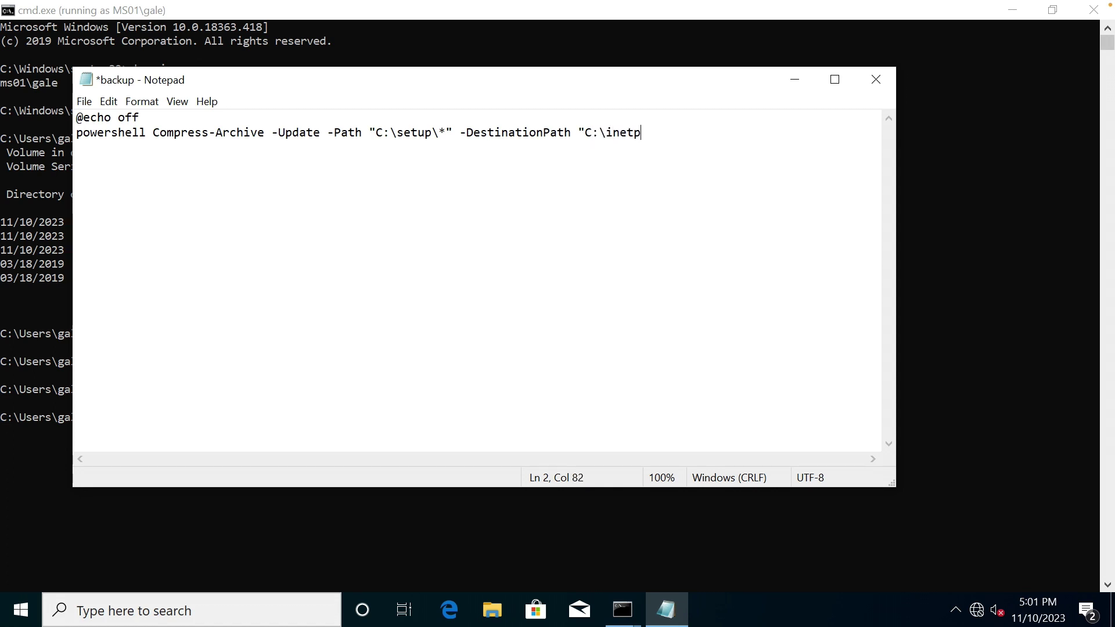
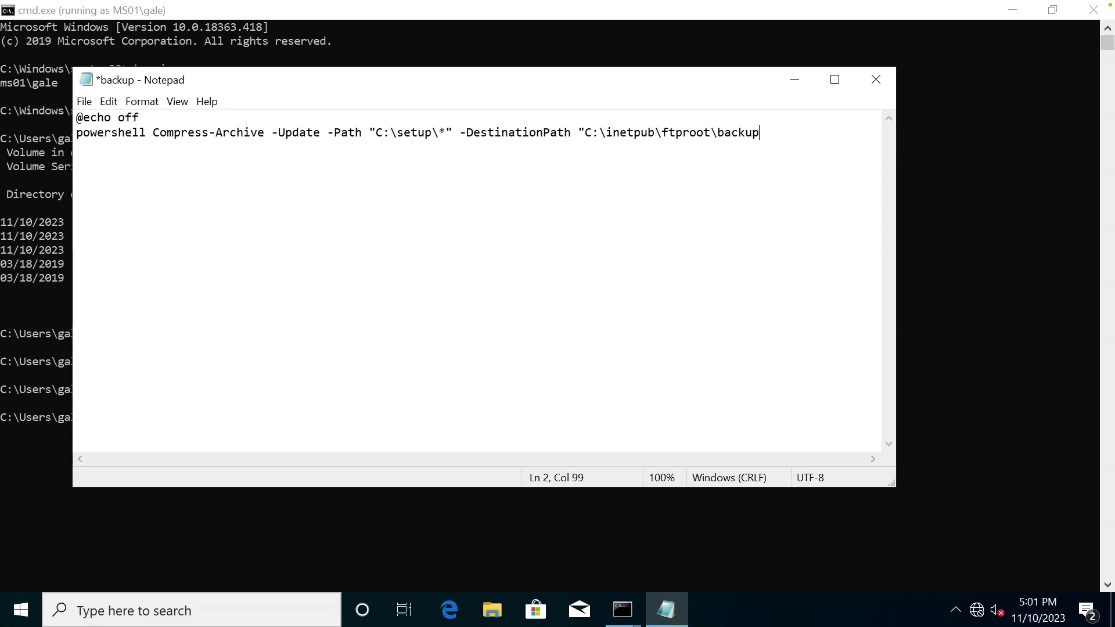
Correct the mistyped ',zip' so the destination archive ends in backup.zip.
text(,zip)
key(BackSpace)
key(BackSpace)
key(BackSpace)
key(BackSpace)
text(.zip)
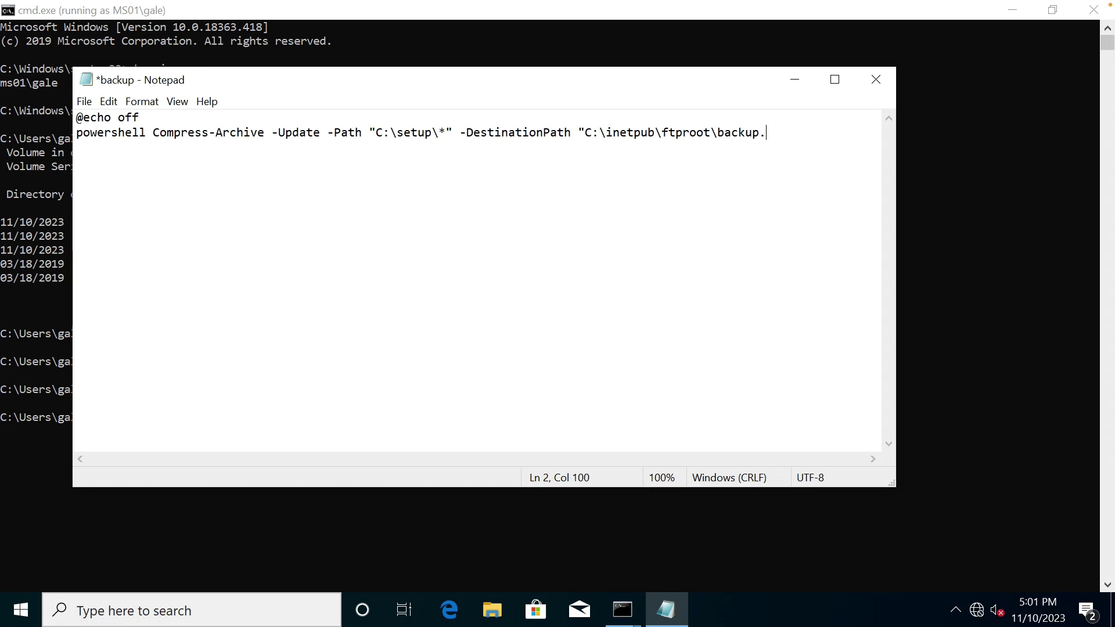
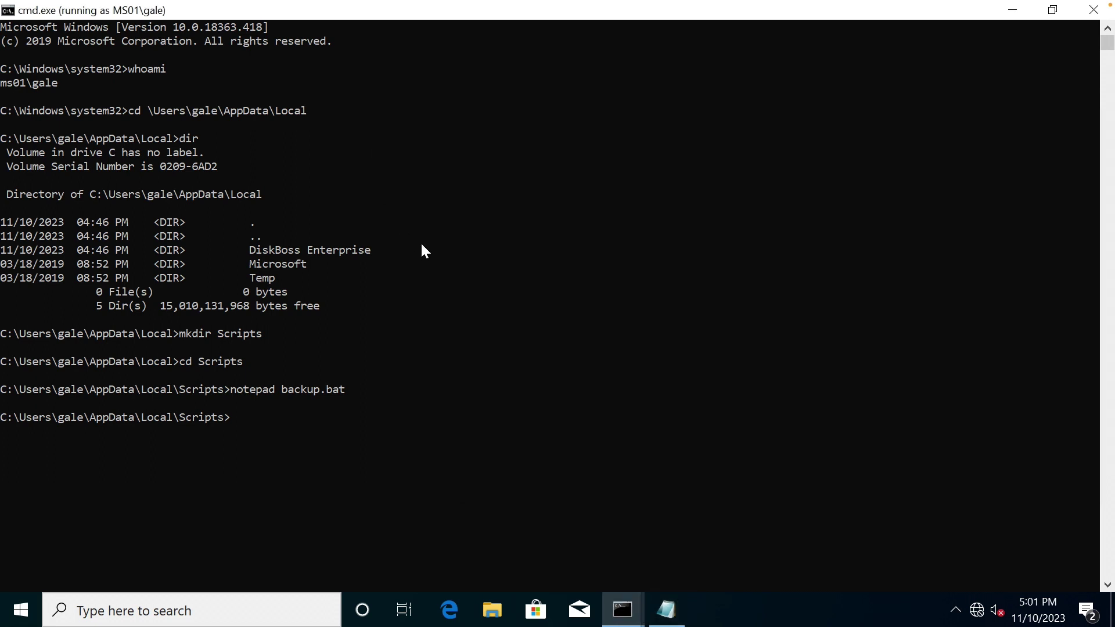
Run backup.bat from the Scripts folder prompt to zip C:\setup into the FTP root.
text(backup.bat)
key(Return)
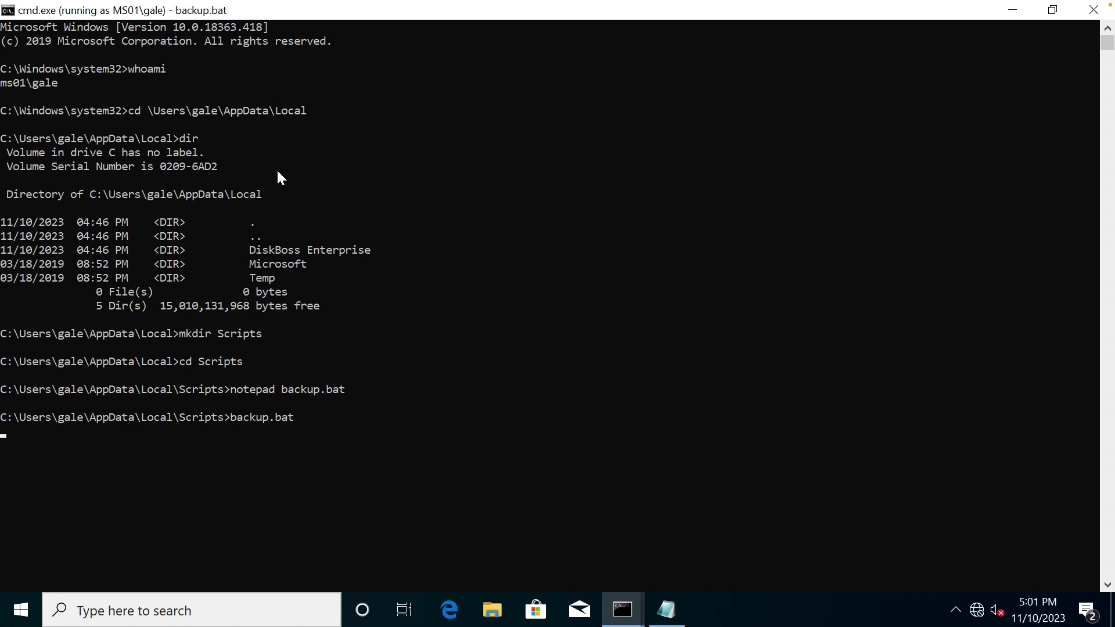
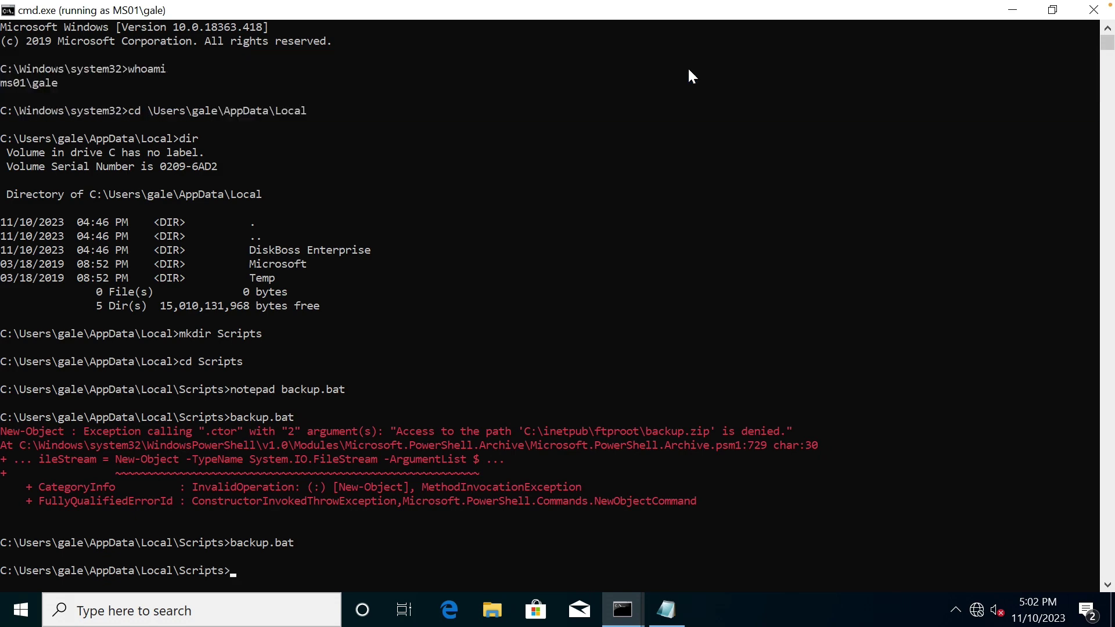
List the Scripts folder with dir to confirm the 8,028,393-byte backup.zip beside backup.bat.
text(dir)
key(Return)
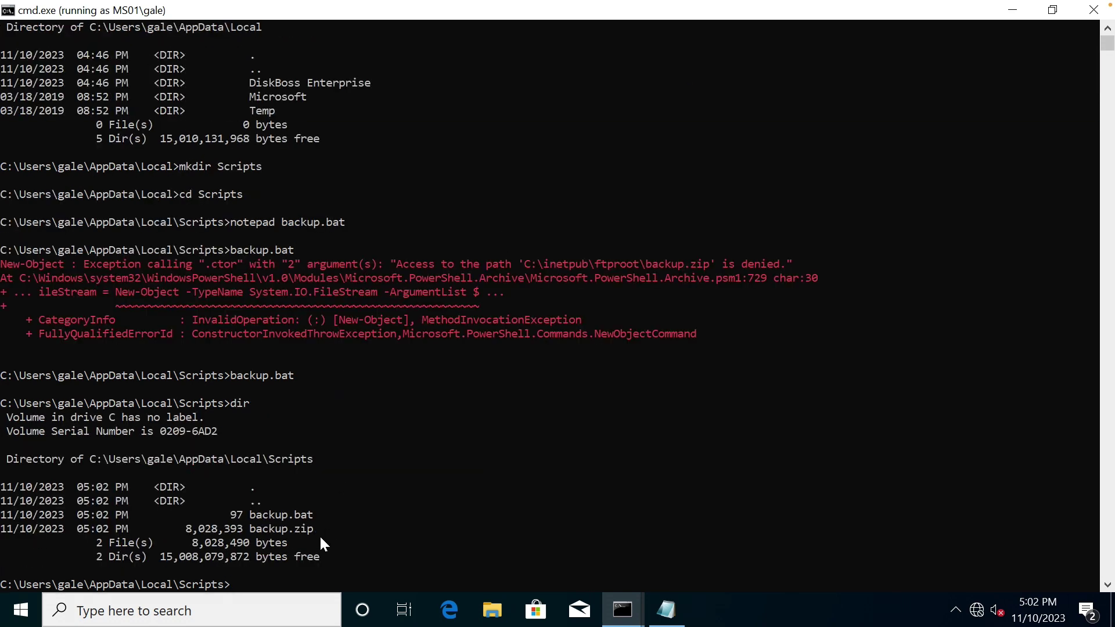
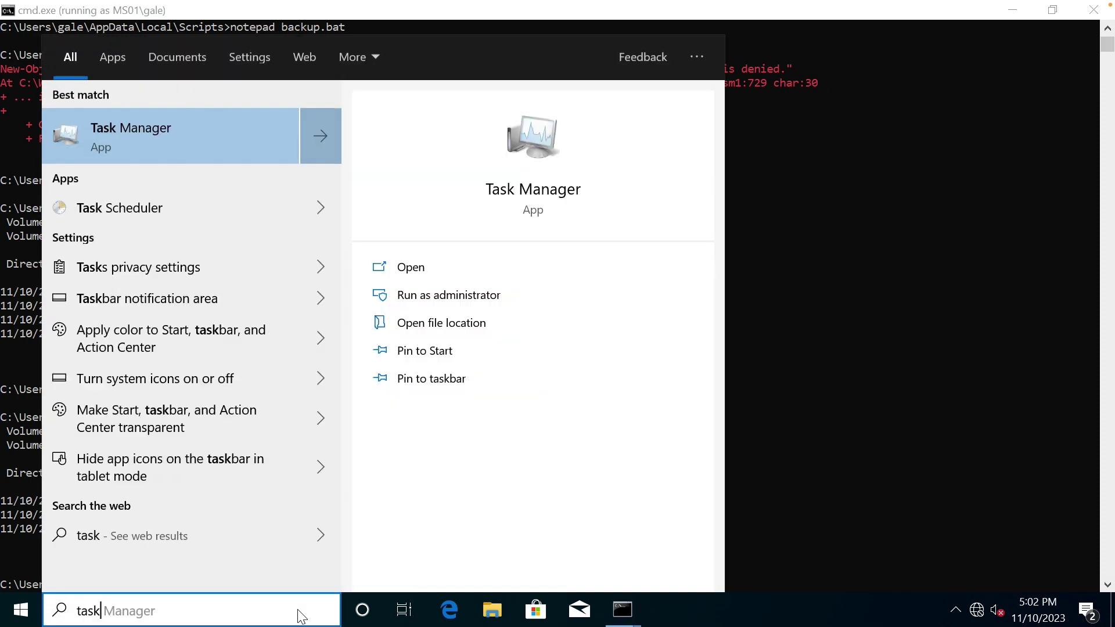
Search Start for 'task sch' so Task Scheduler appears as the best match.
text(sch)
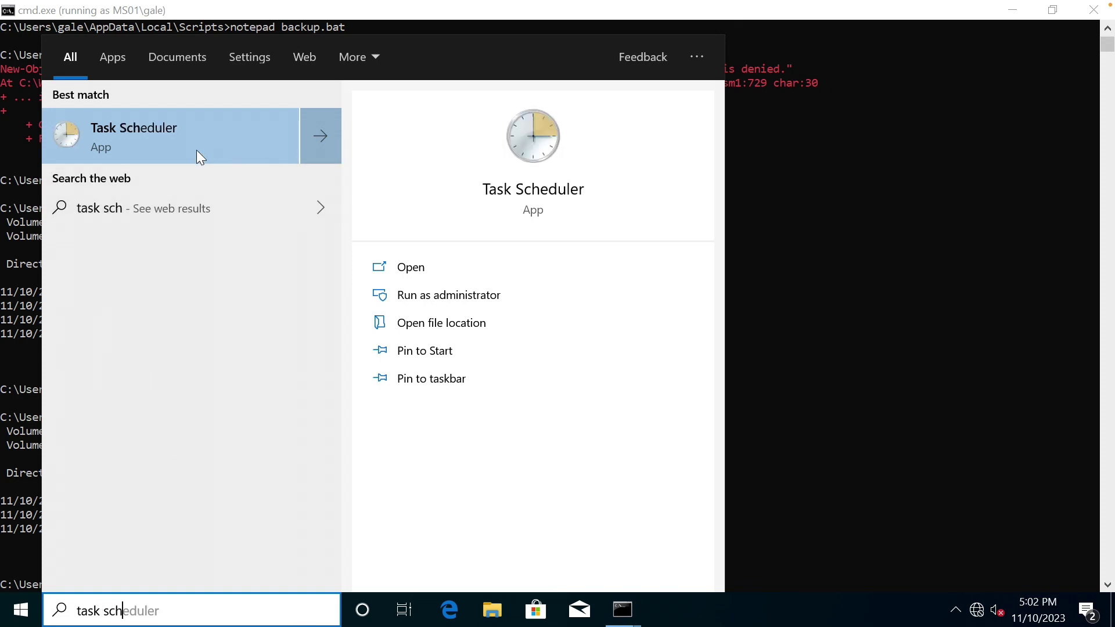
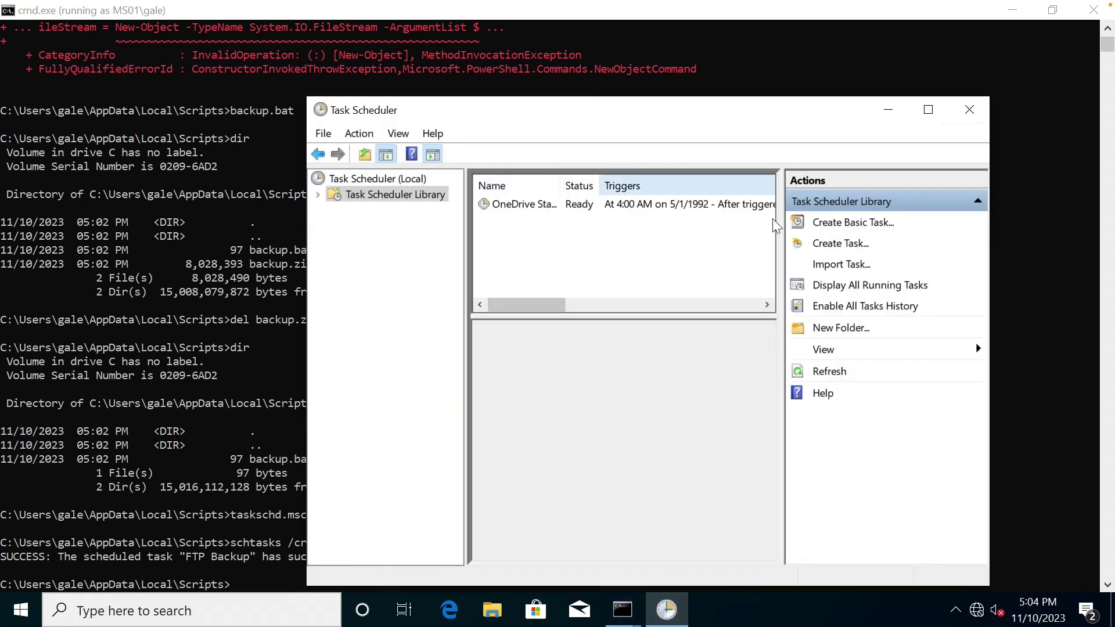
Refresh the task list, maximize Task Scheduler, and open the FTP Backup task's properties.
click(828, 371)
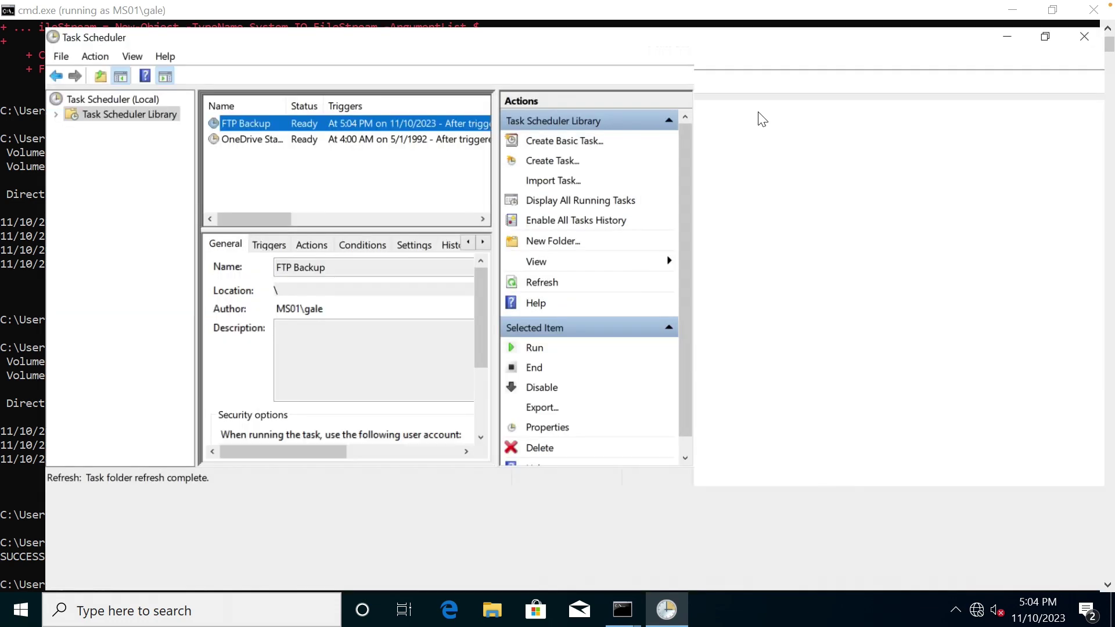
double_click(760, 117)
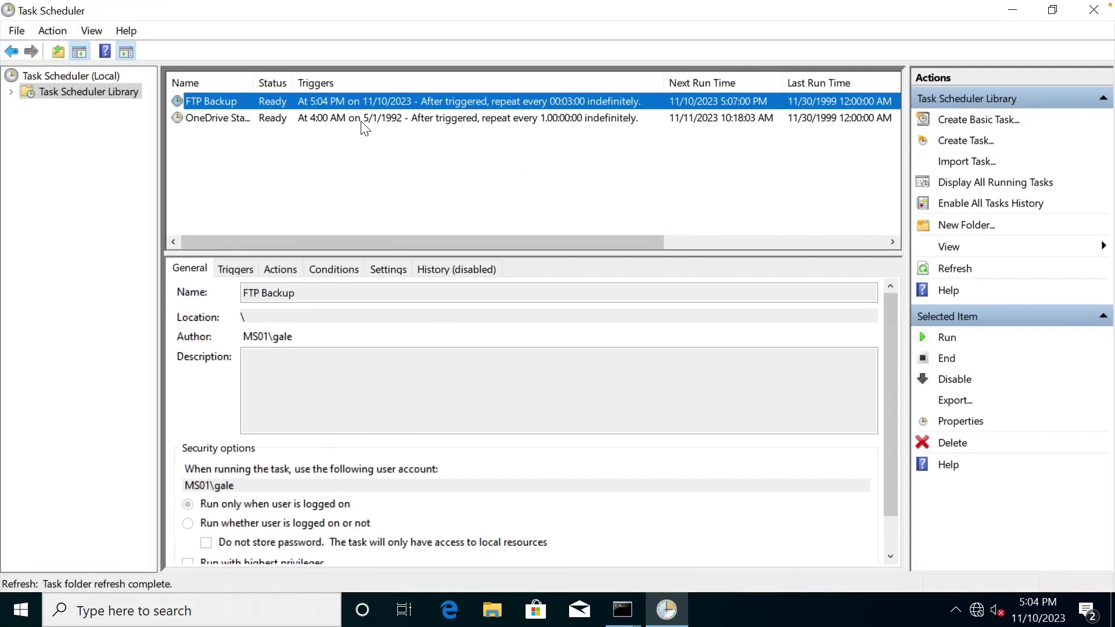
double_click(224, 102)
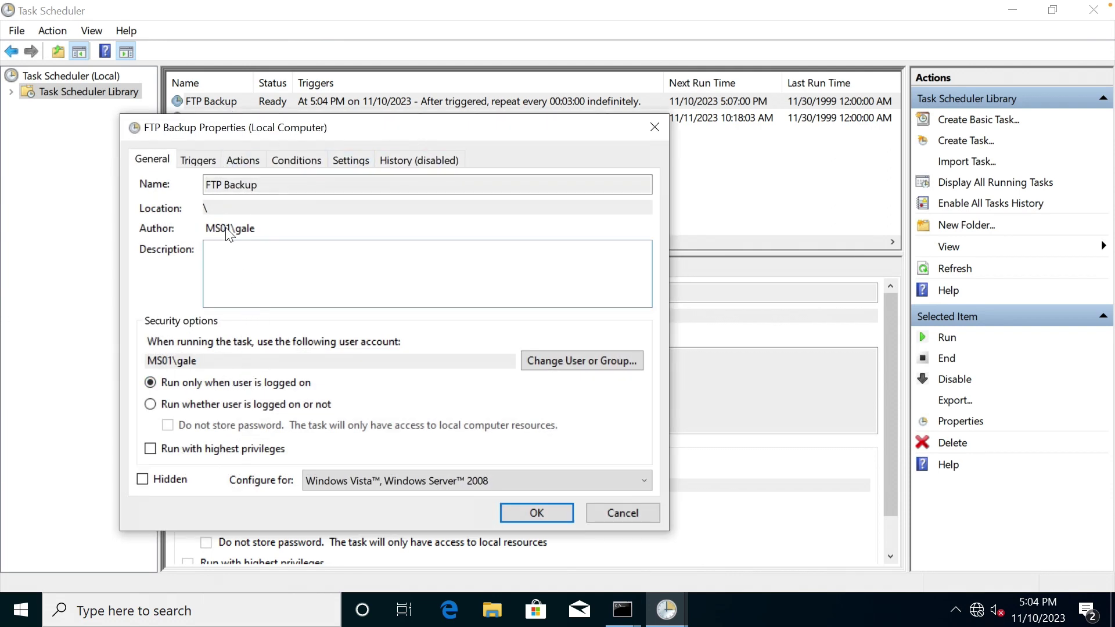
Change FTP Backup's run-as account to NT AUTHORITY\SYSTEM, enable highest privileges, and save.
click(225, 243)
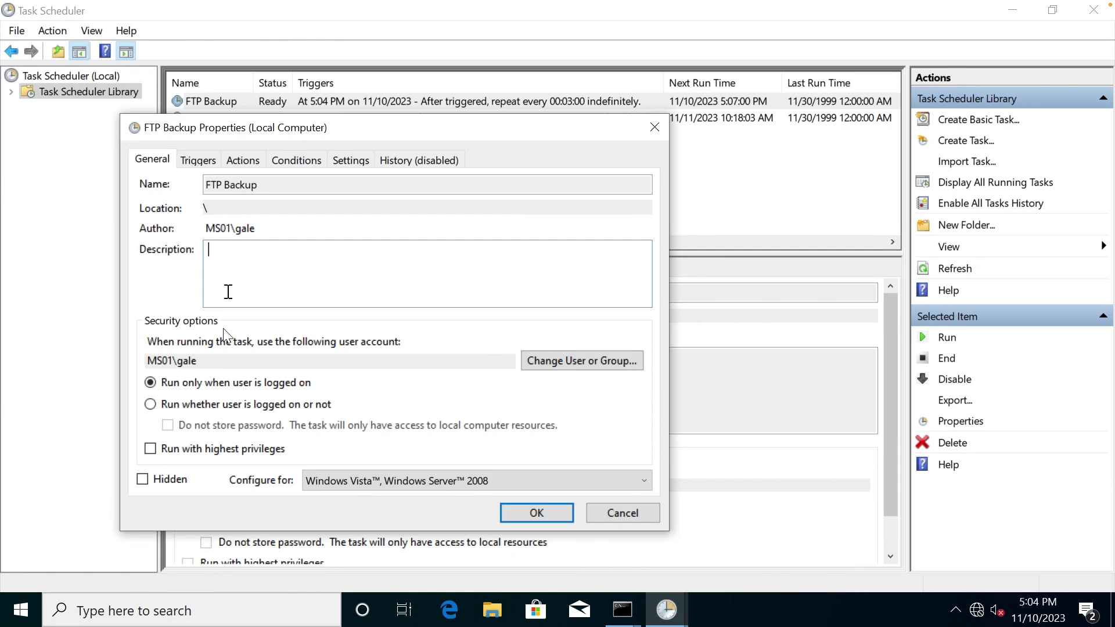
click(581, 361)
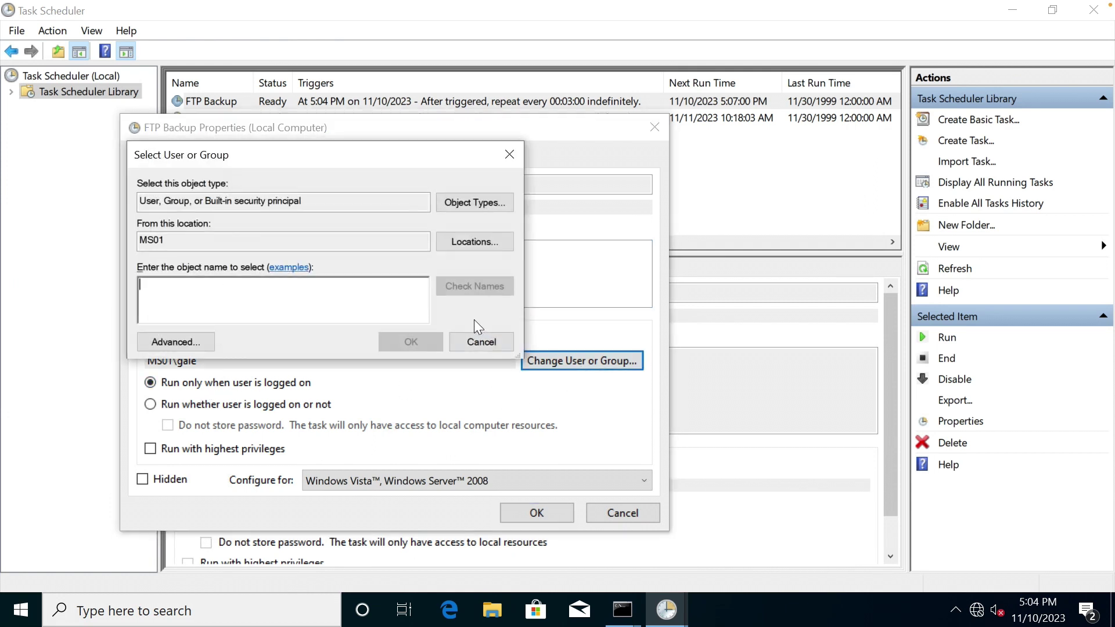
text(system)
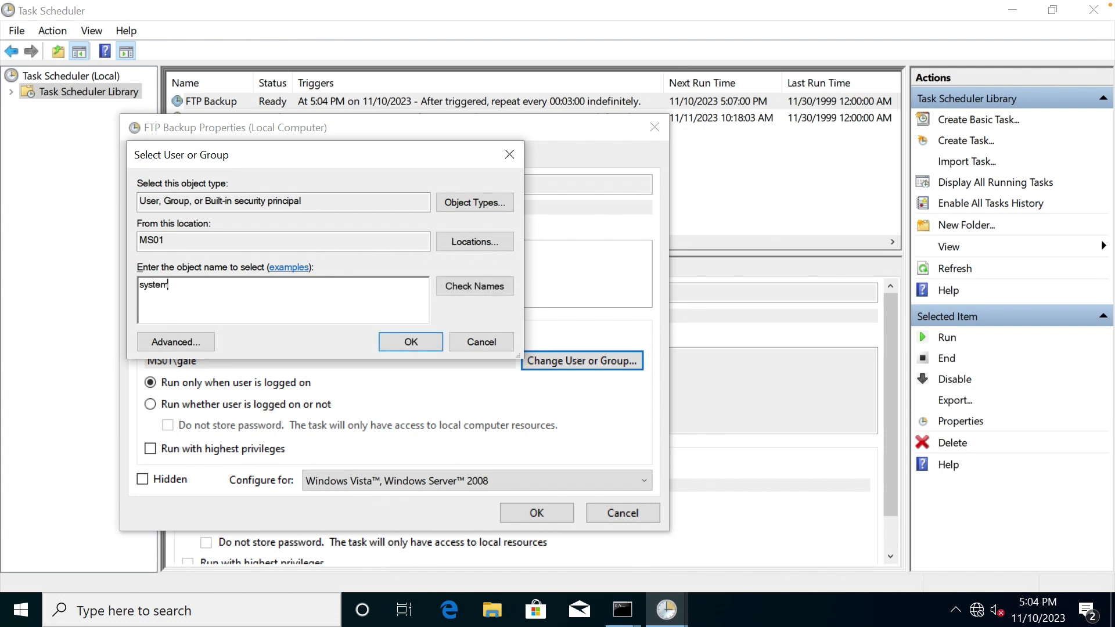
click(481, 290)
click(398, 341)
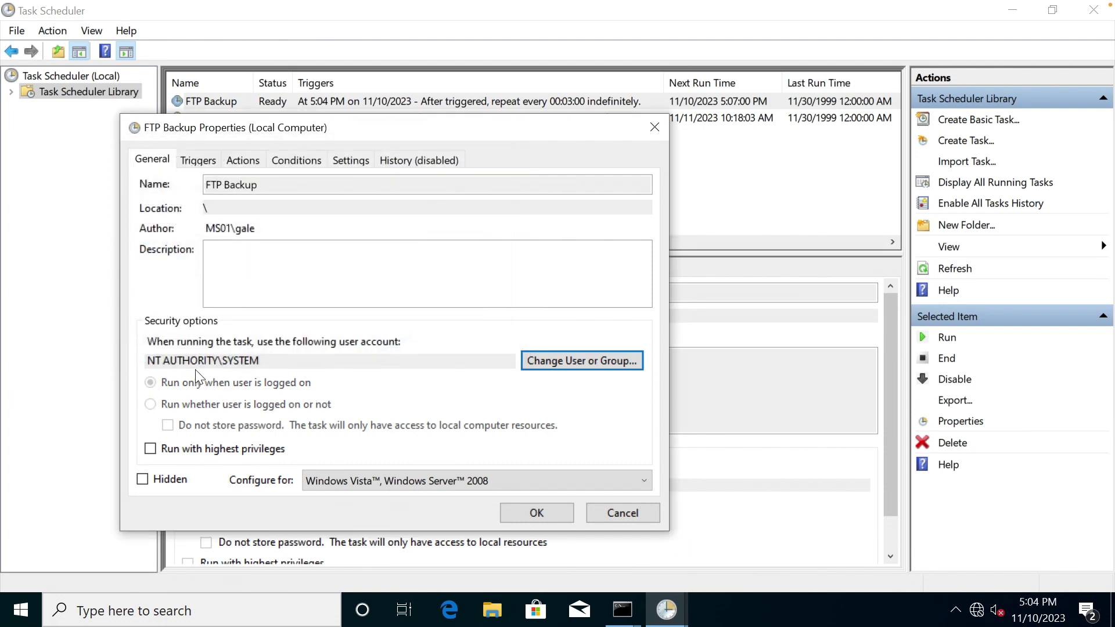
click(151, 449)
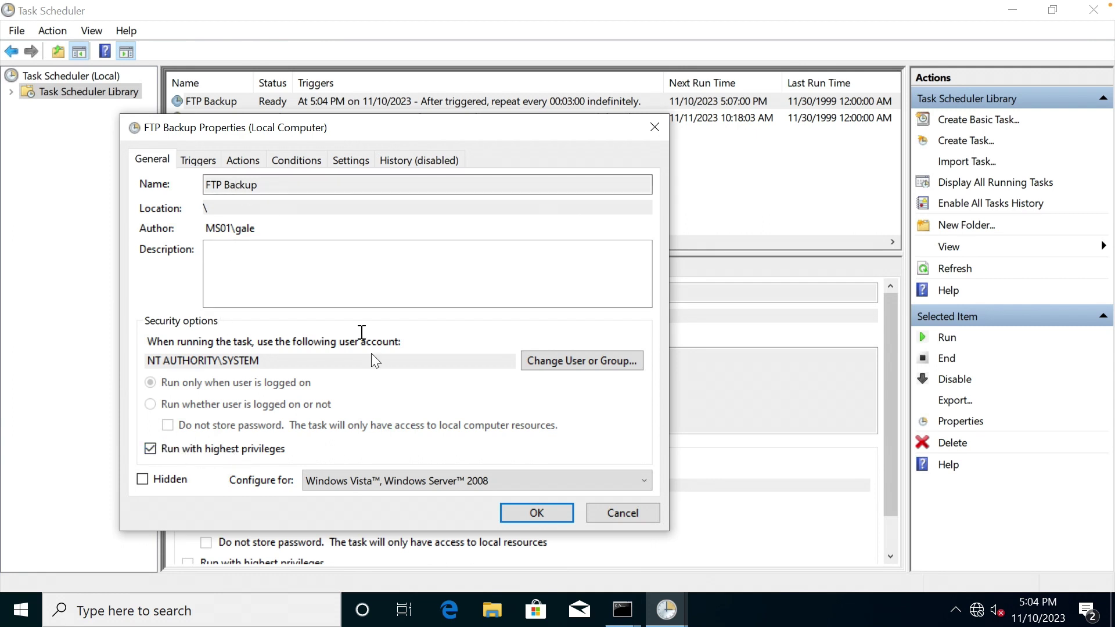
click(535, 517)
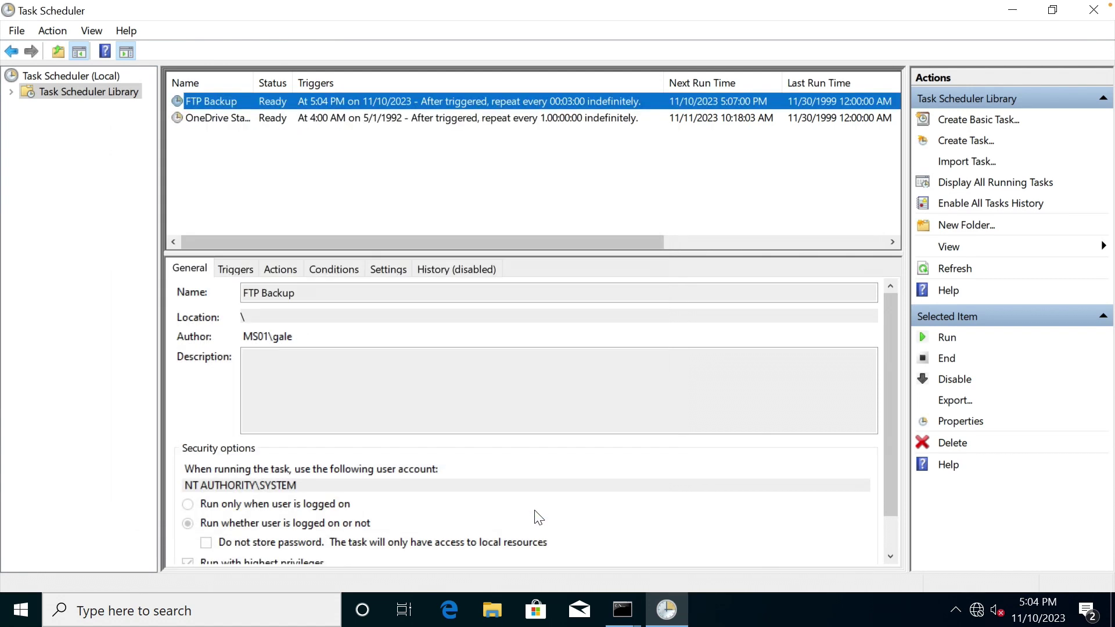
Scroll the task list across and run the FTP Backup task immediately.
click(511, 249)
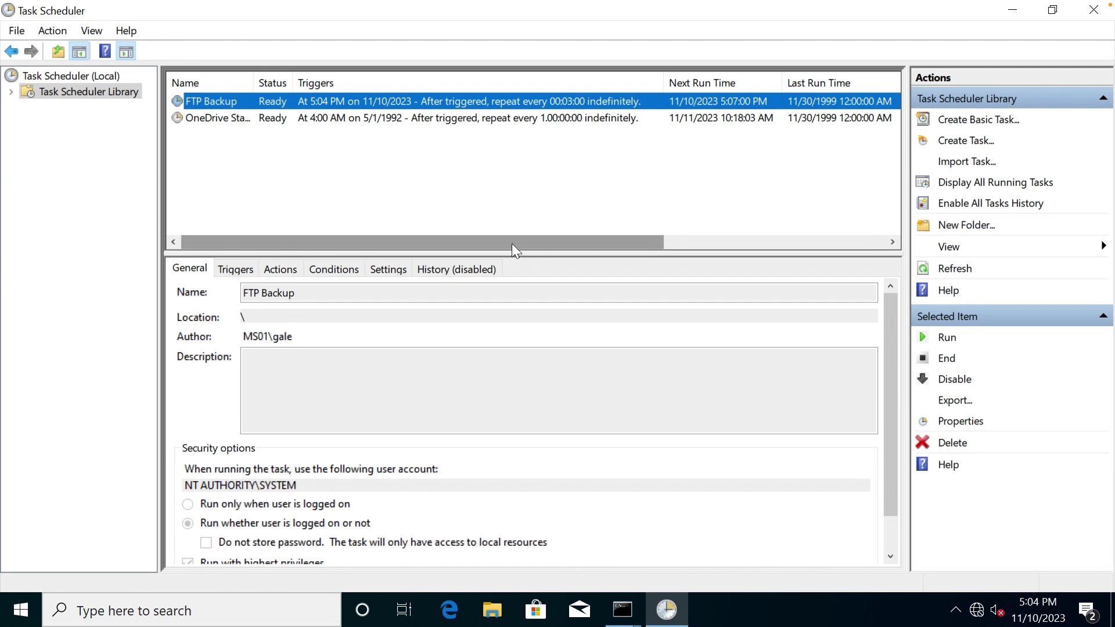
drag(510, 246, 725, 203)
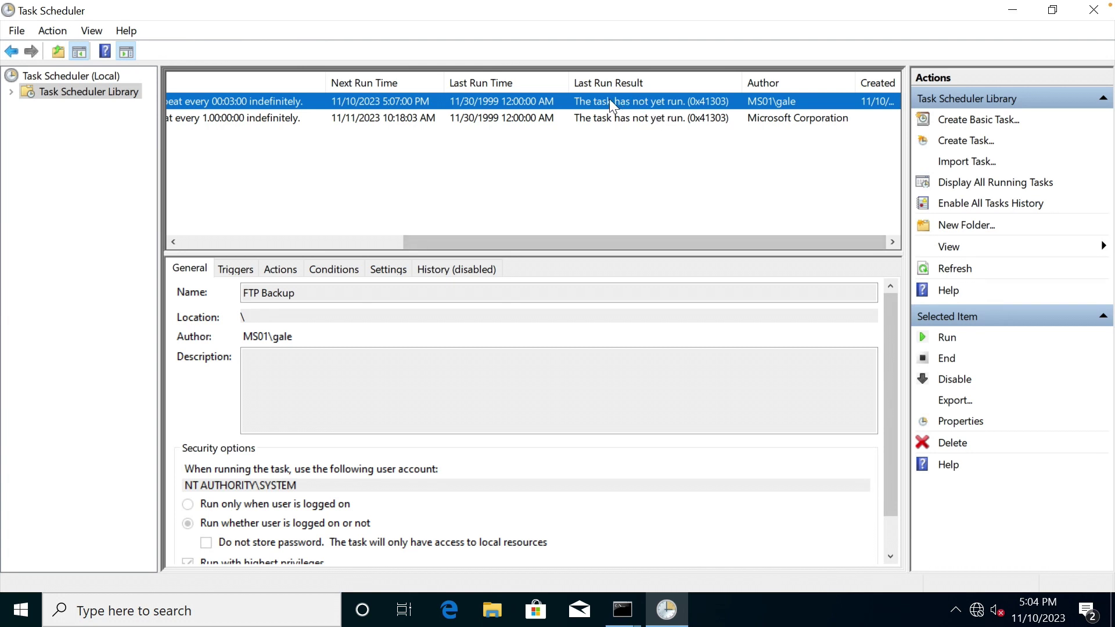
right_click(678, 102)
click(712, 113)
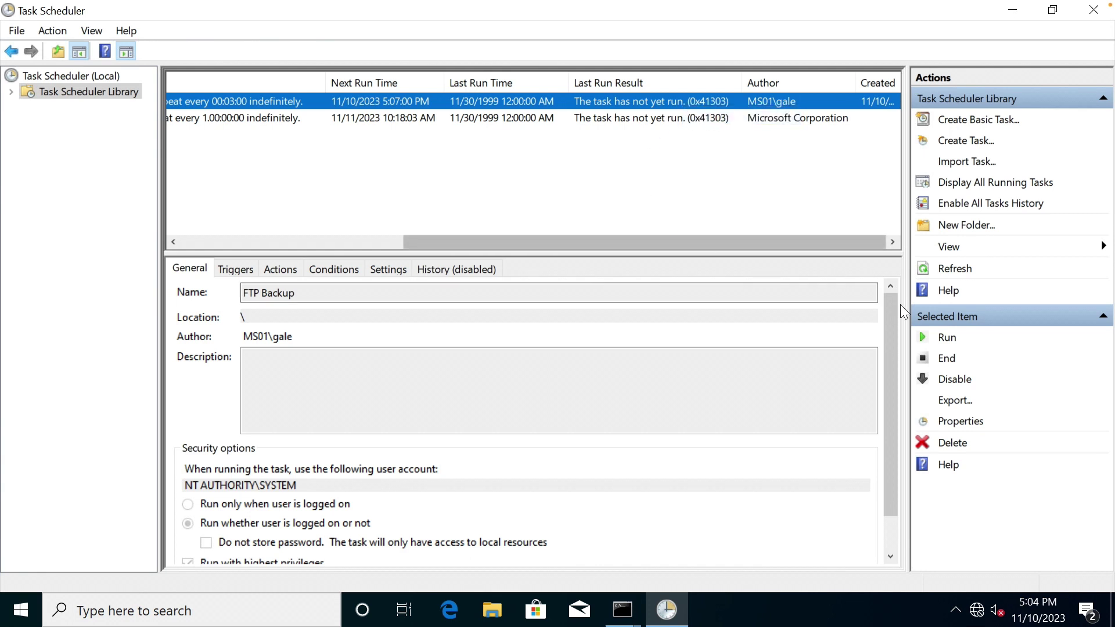
Refresh and confirm FTP Backup's Last Run Result shows success (0x0), then bring up File Explorer.
click(955, 269)
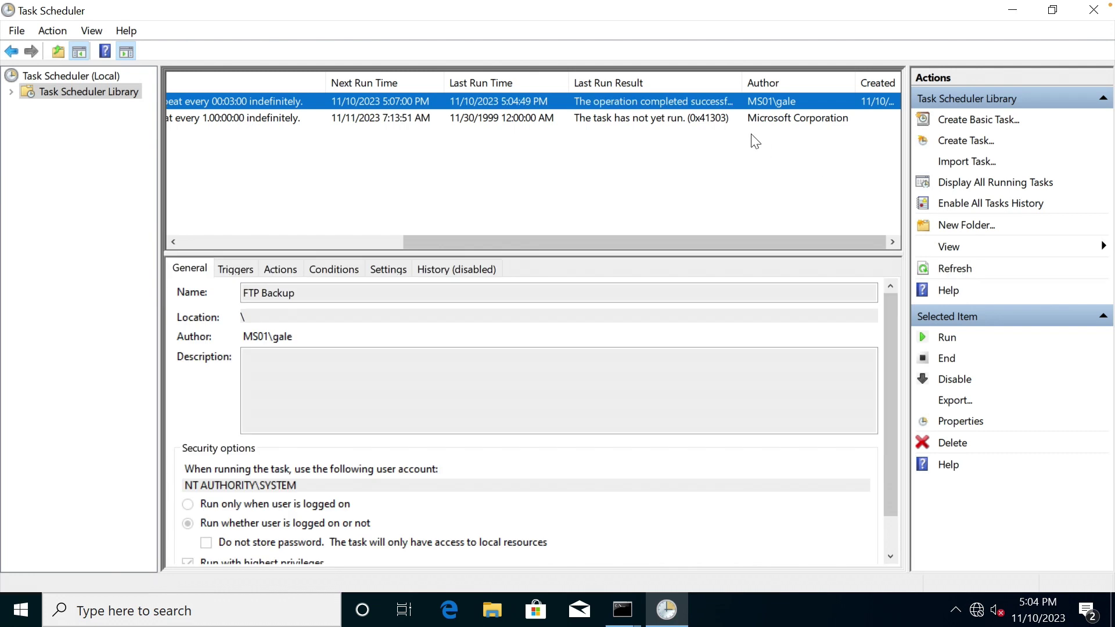
drag(744, 84, 787, 84)
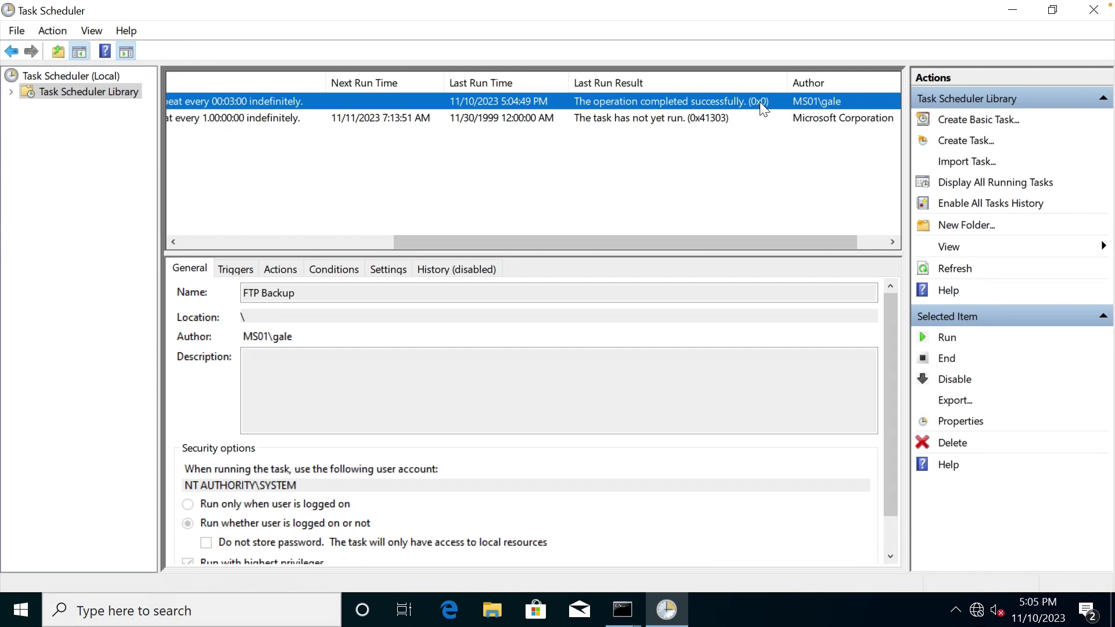
click(493, 610)
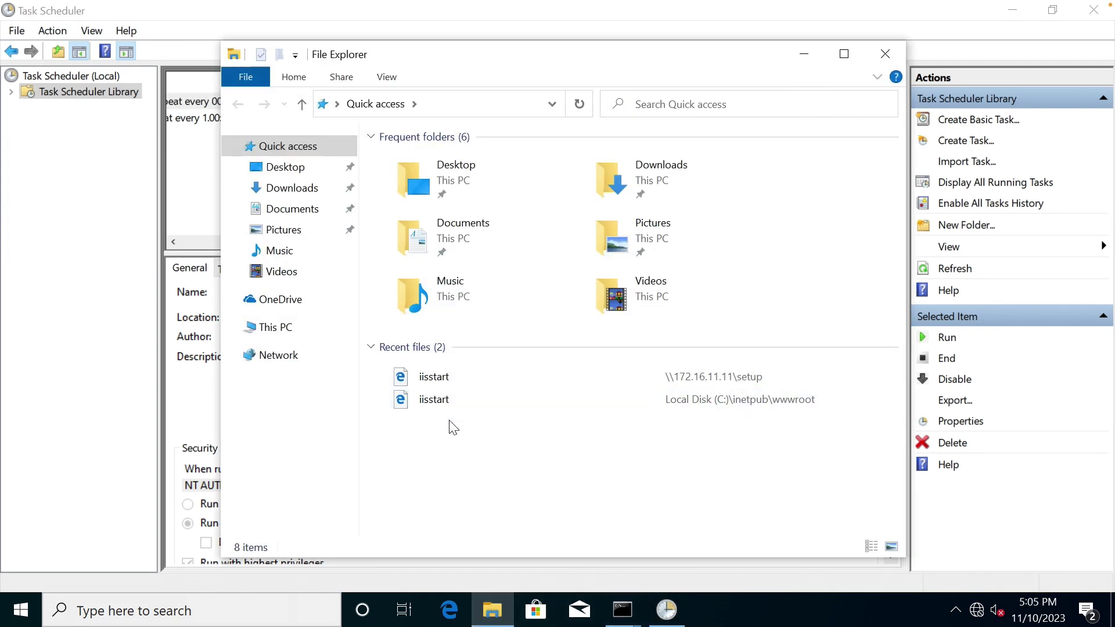
Open backup.zip in C:\inetpub\ftproot, containing Autologon64 and diskbossent_setup_v8.8.16.
click(308, 327)
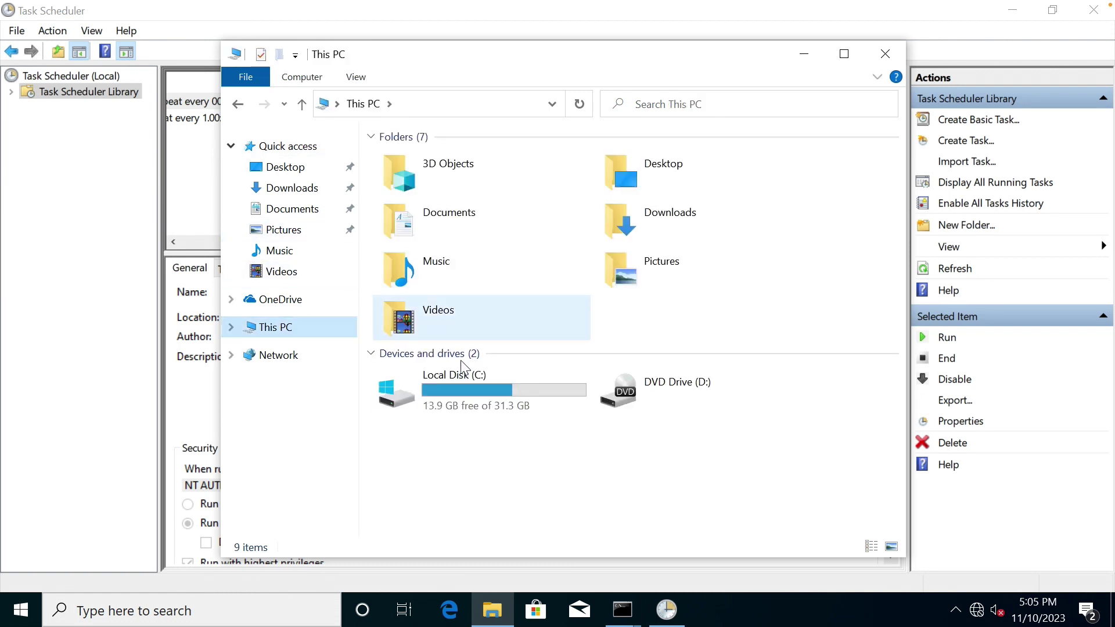
click(462, 388)
double_click(460, 385)
click(410, 160)
double_click(409, 159)
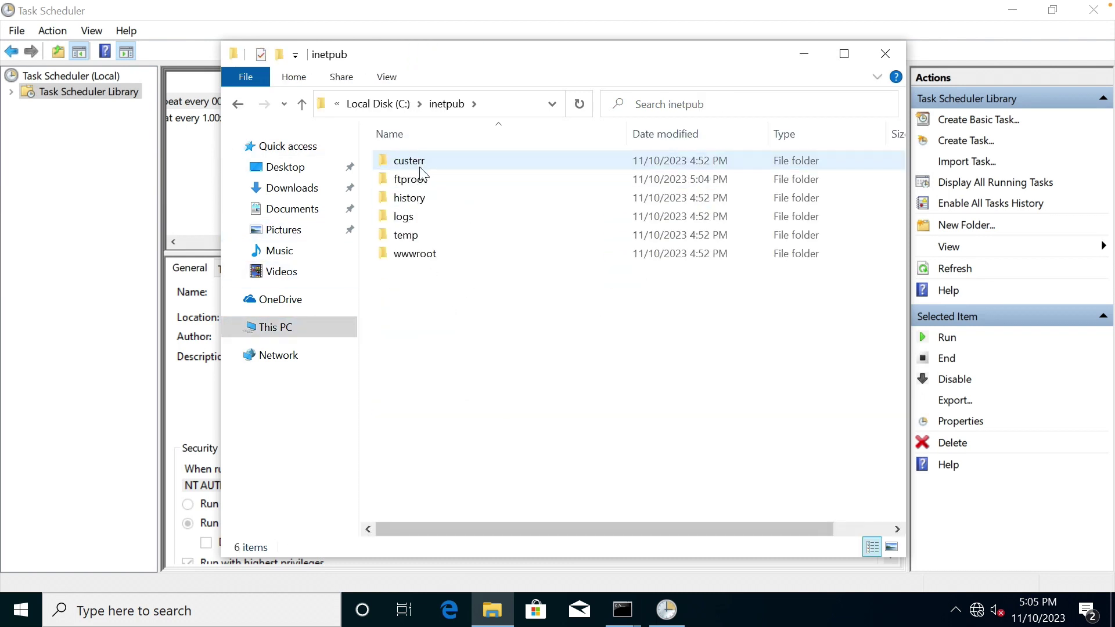
click(419, 181)
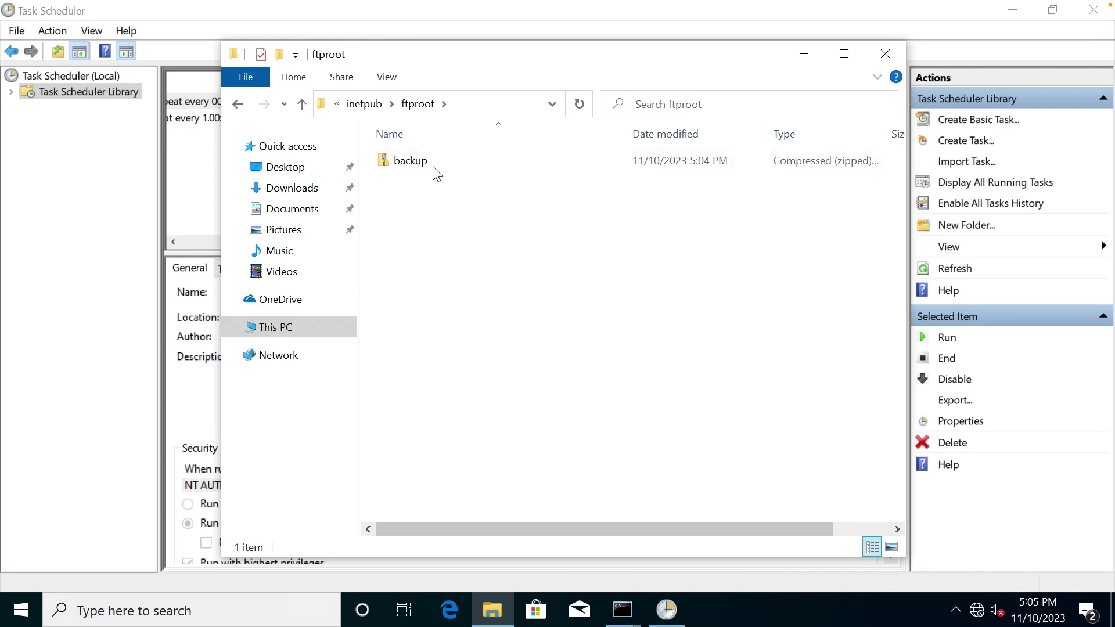
double_click(428, 164)
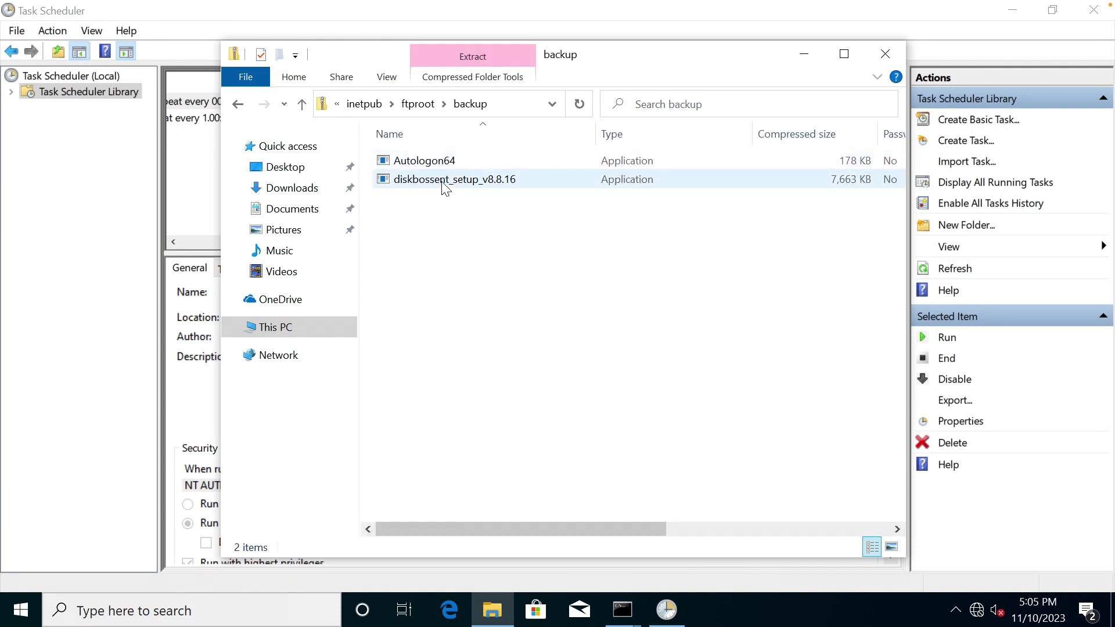
Delete backup.zip from the ftproot folder and close File Explorer.
click(426, 104)
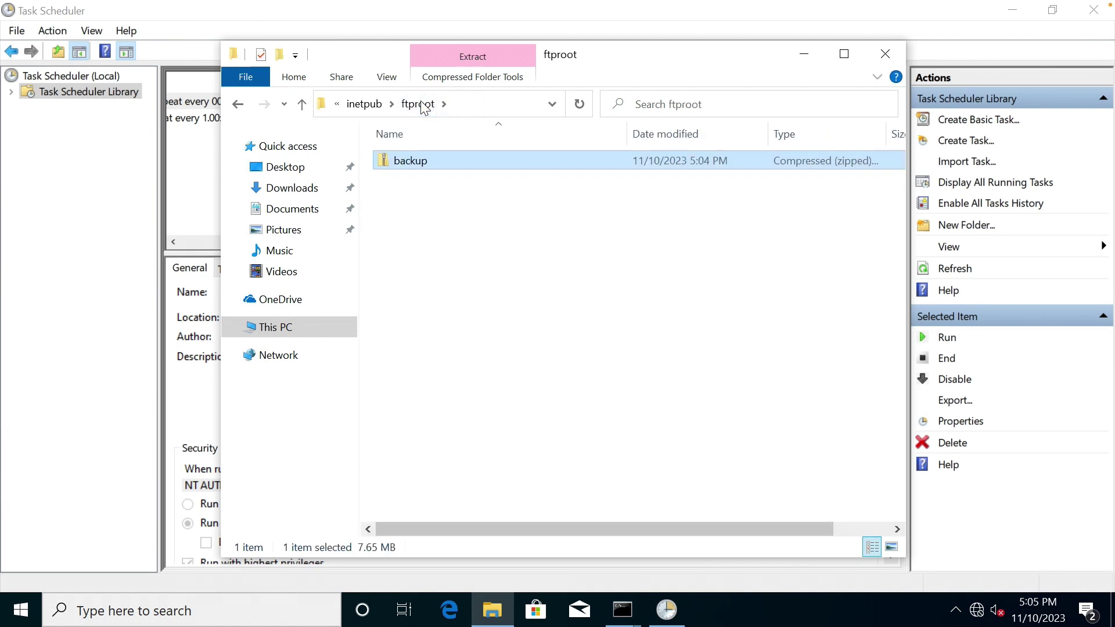
click(457, 272)
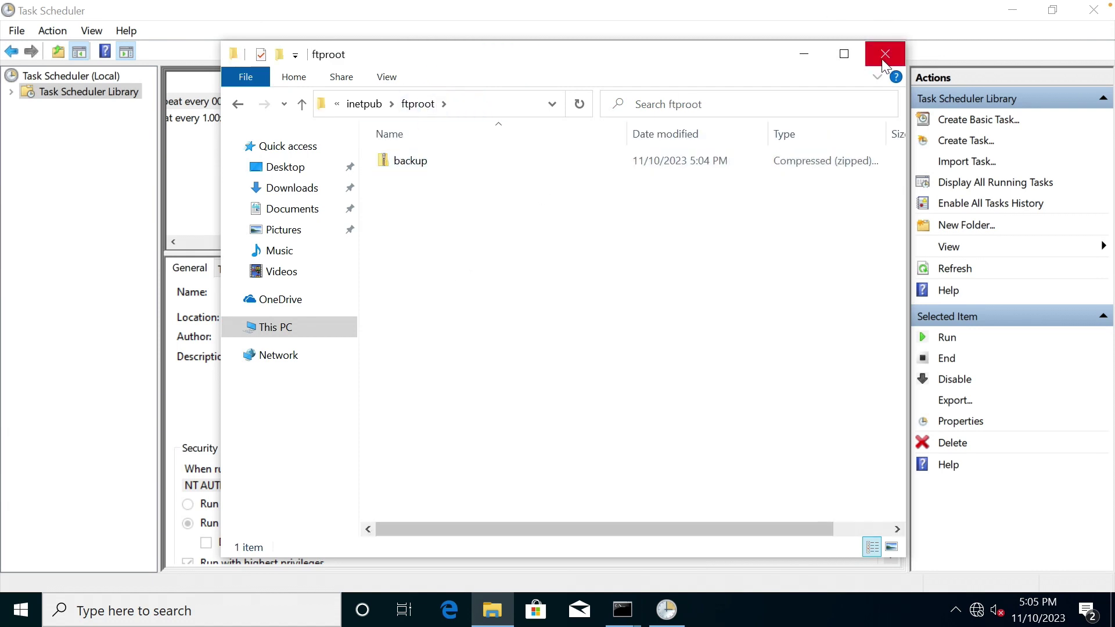
click(423, 165)
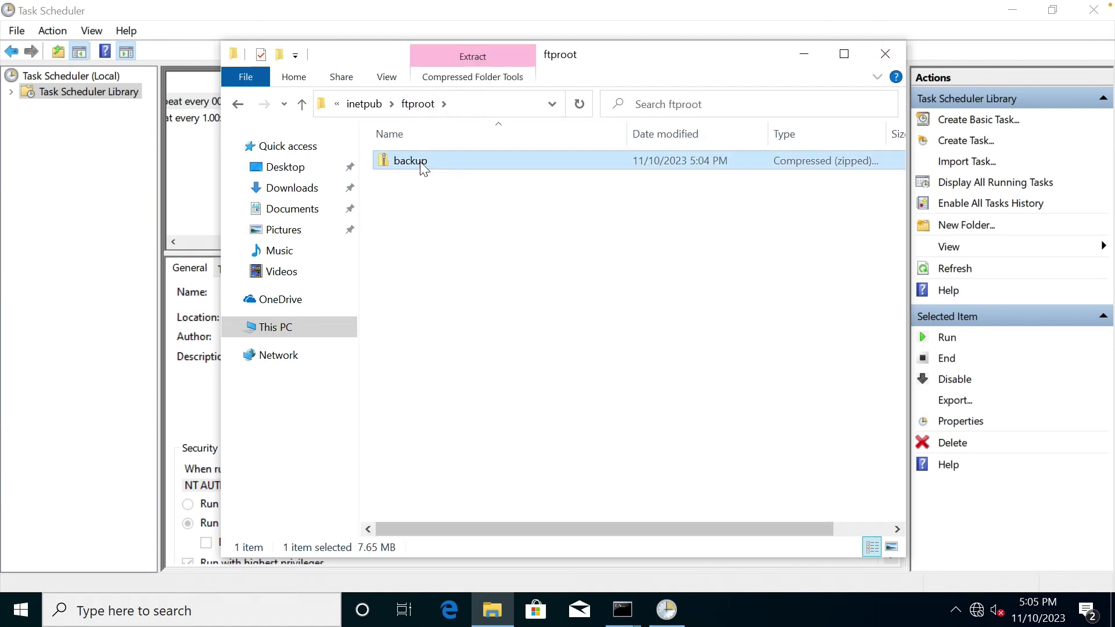
right_click(423, 167)
click(476, 430)
click(889, 55)
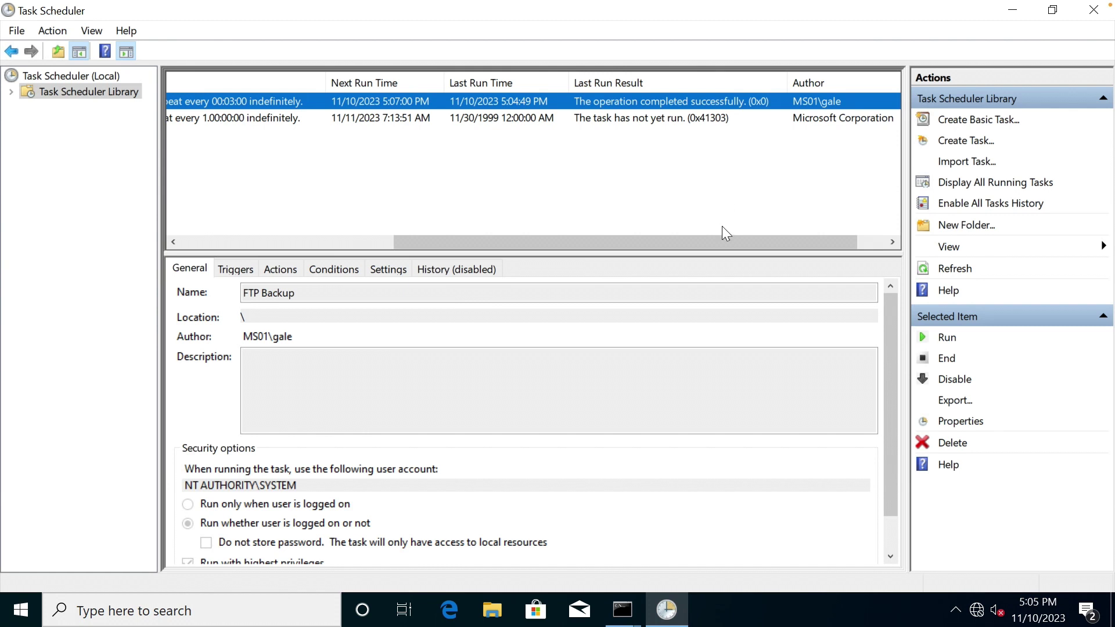
drag(724, 238, 755, 238)
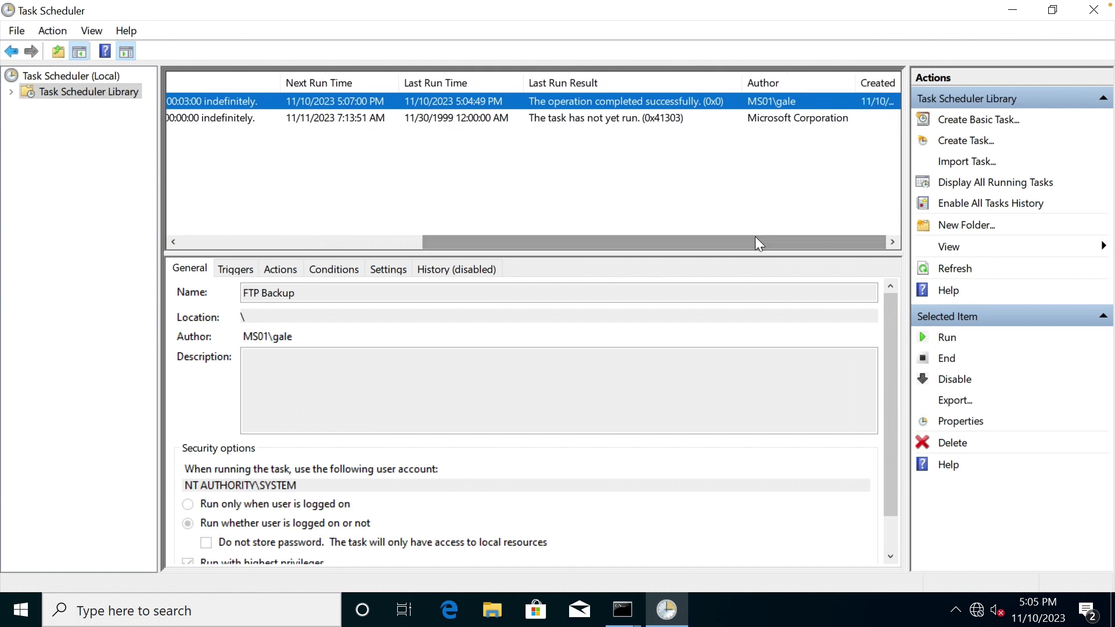
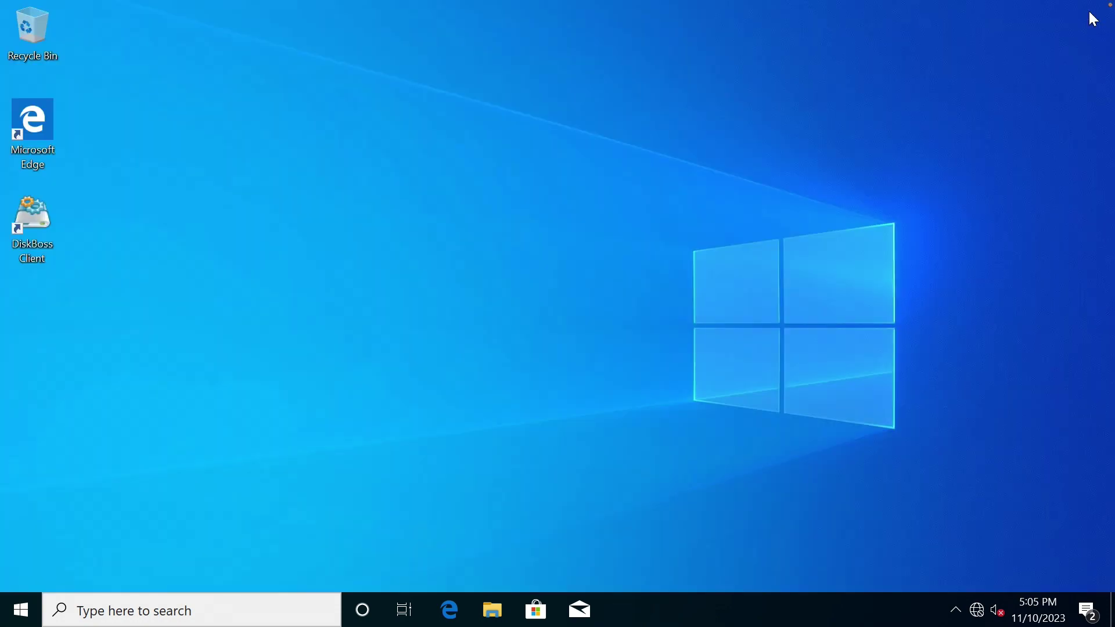
Browse to C:\setup in File Explorer and launch Autologon64.
click(496, 597)
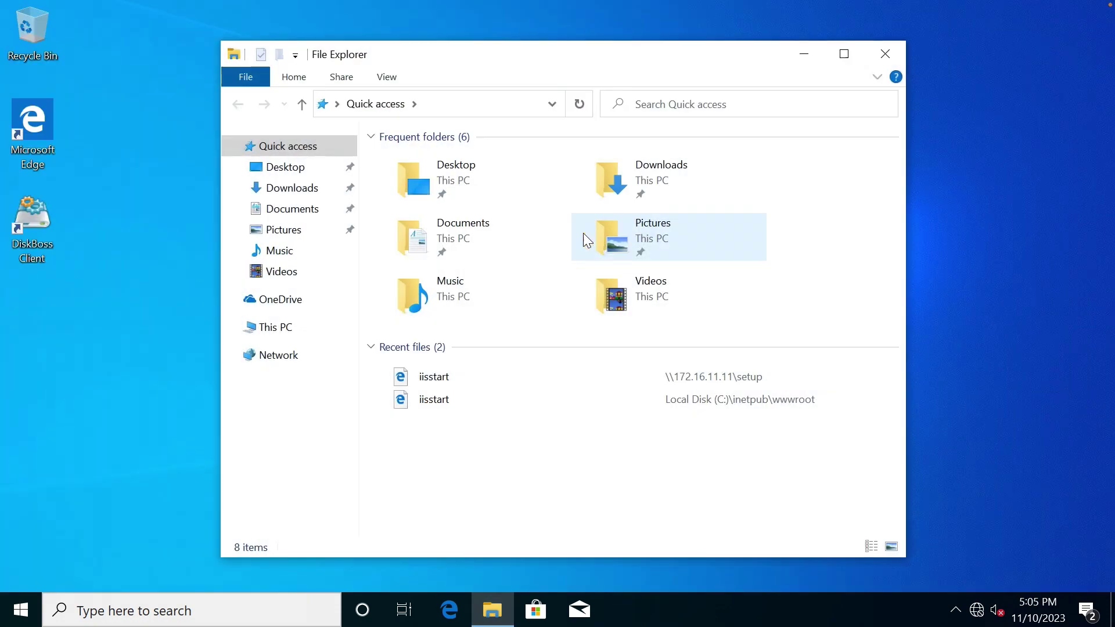
click(284, 329)
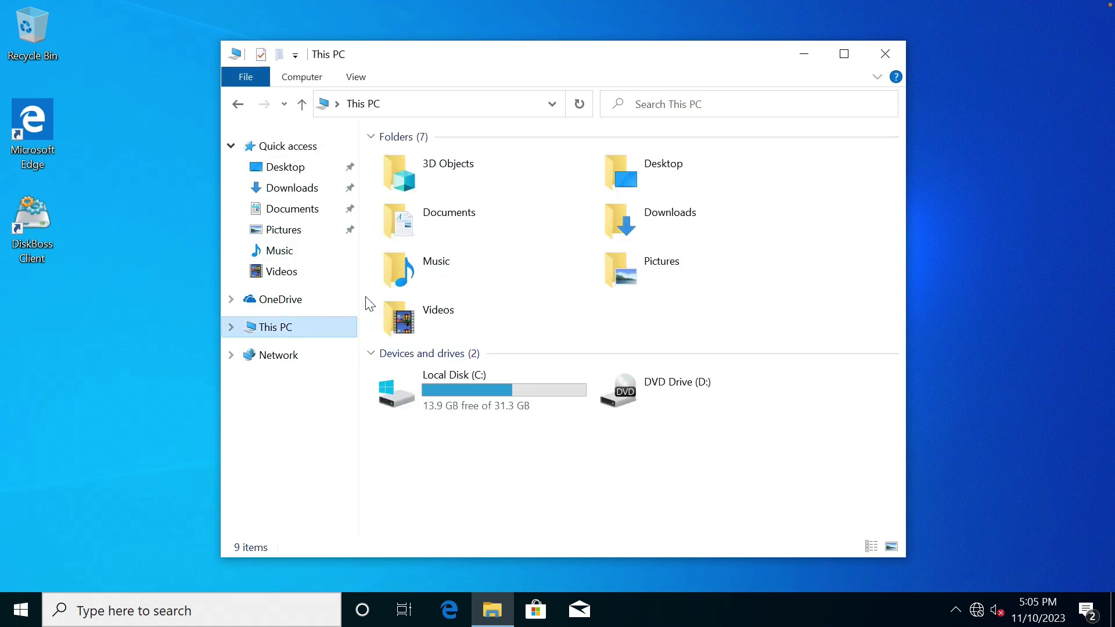
double_click(419, 384)
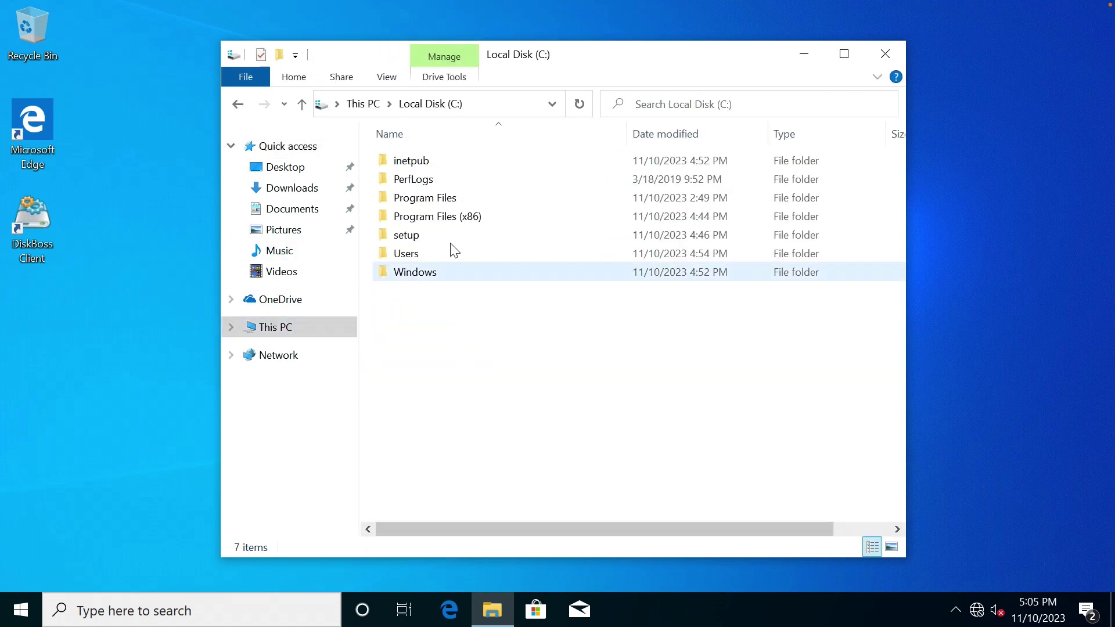
double_click(416, 239)
double_click(425, 161)
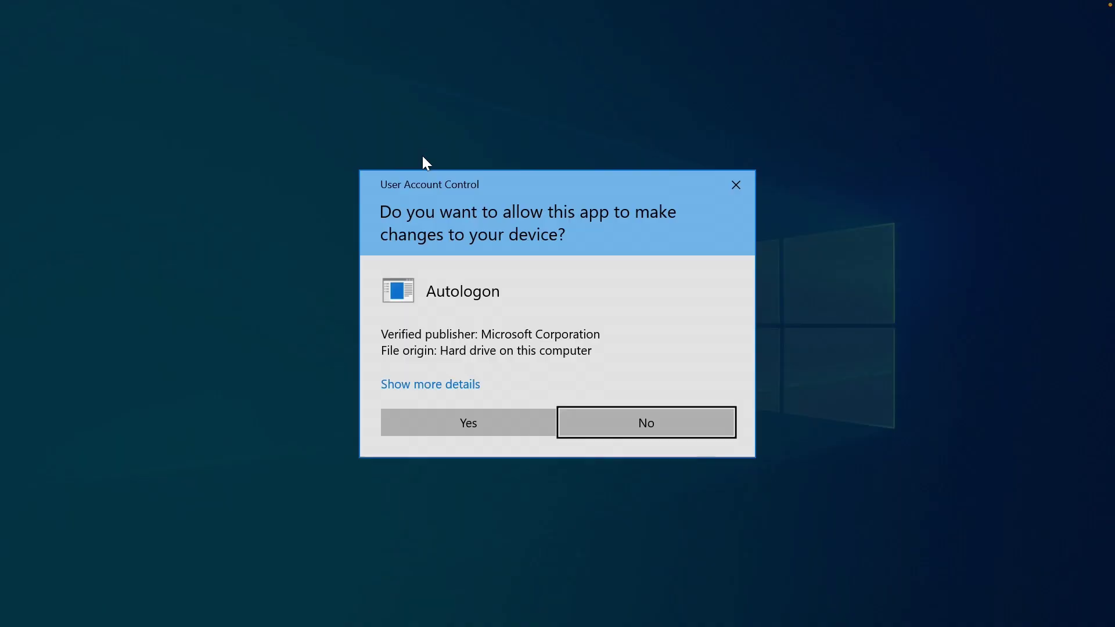
Approve the UAC prompt, accept the licence, and enter username gale, domain ms01 and the account password.
click(493, 414)
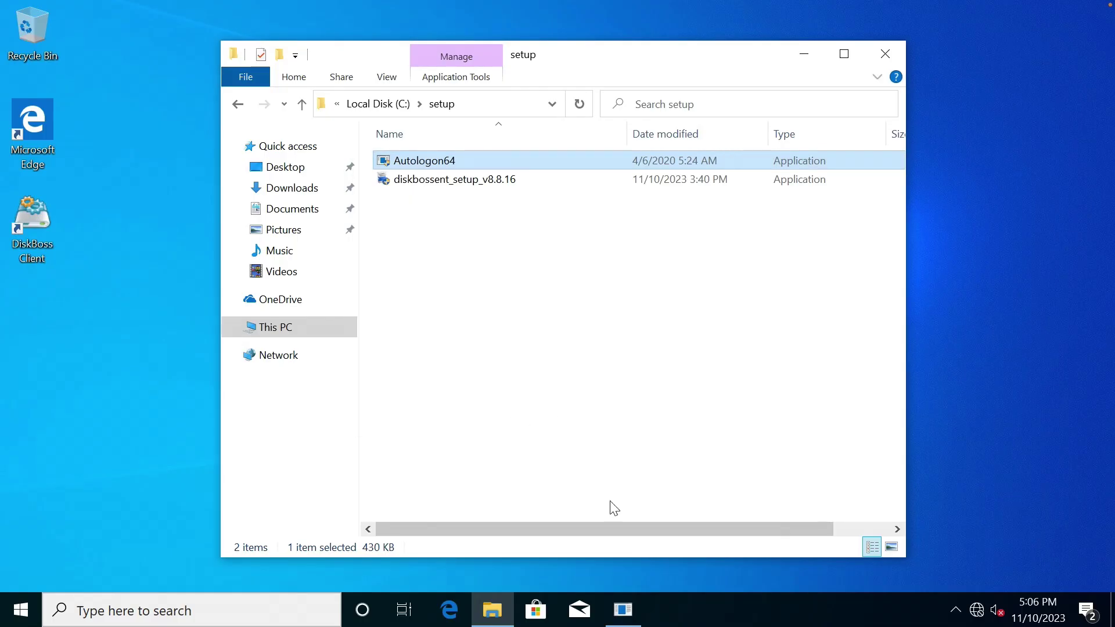
click(639, 414)
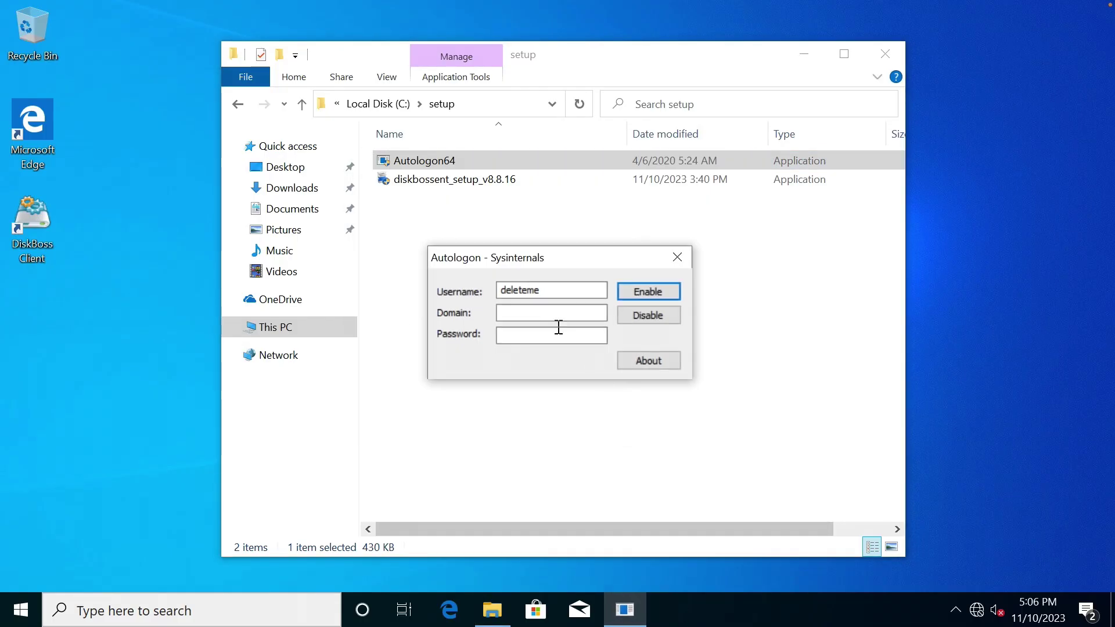
double_click(527, 290)
text(gale)
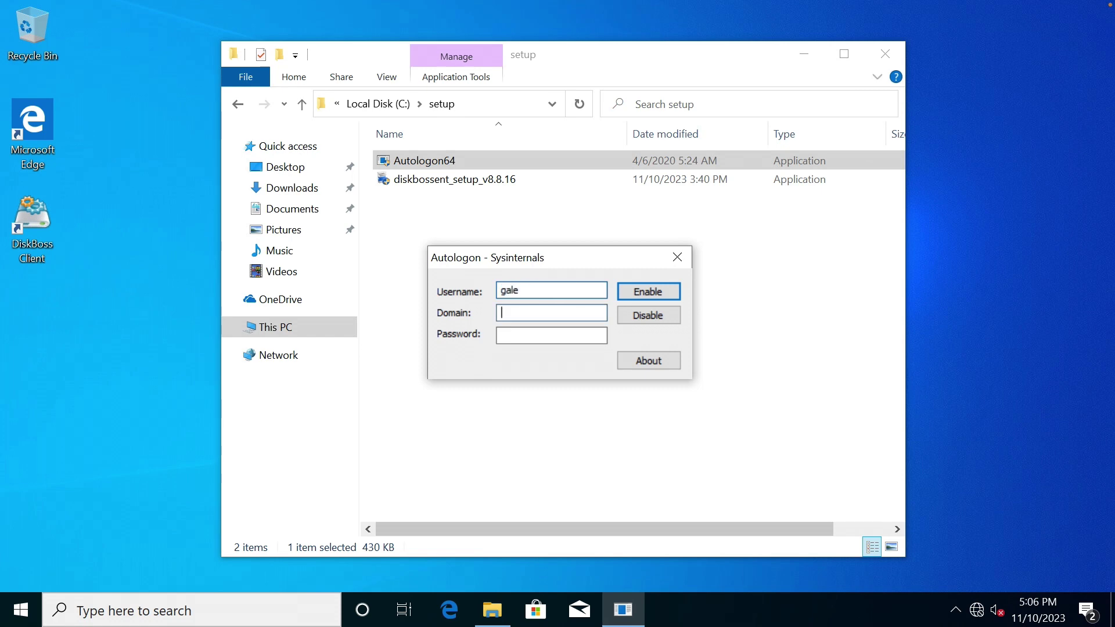
key(Tab)
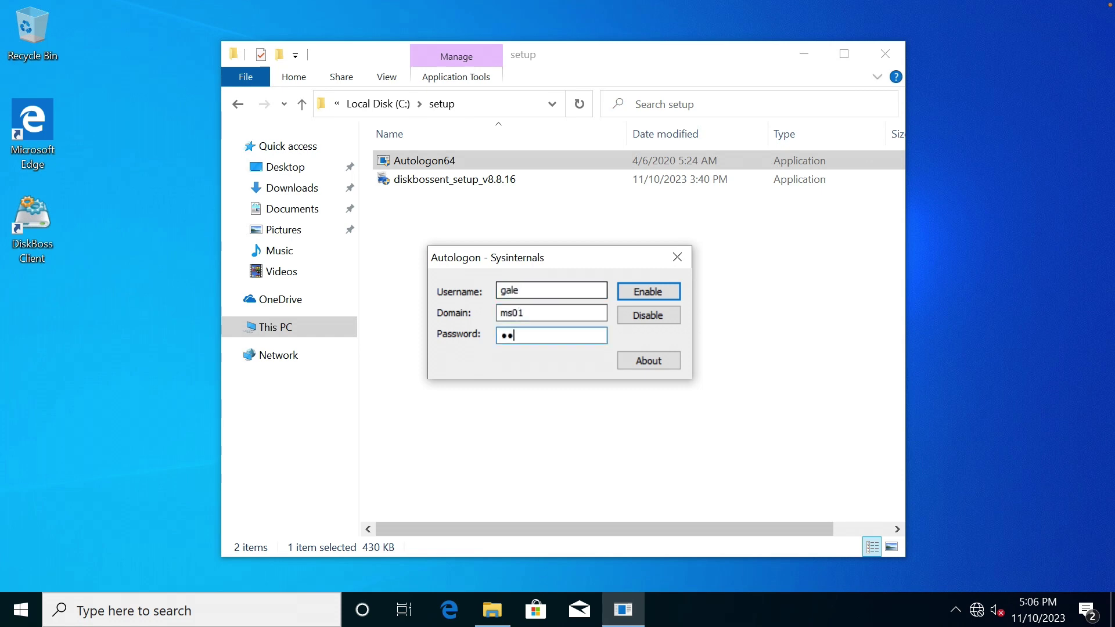
text(•••)
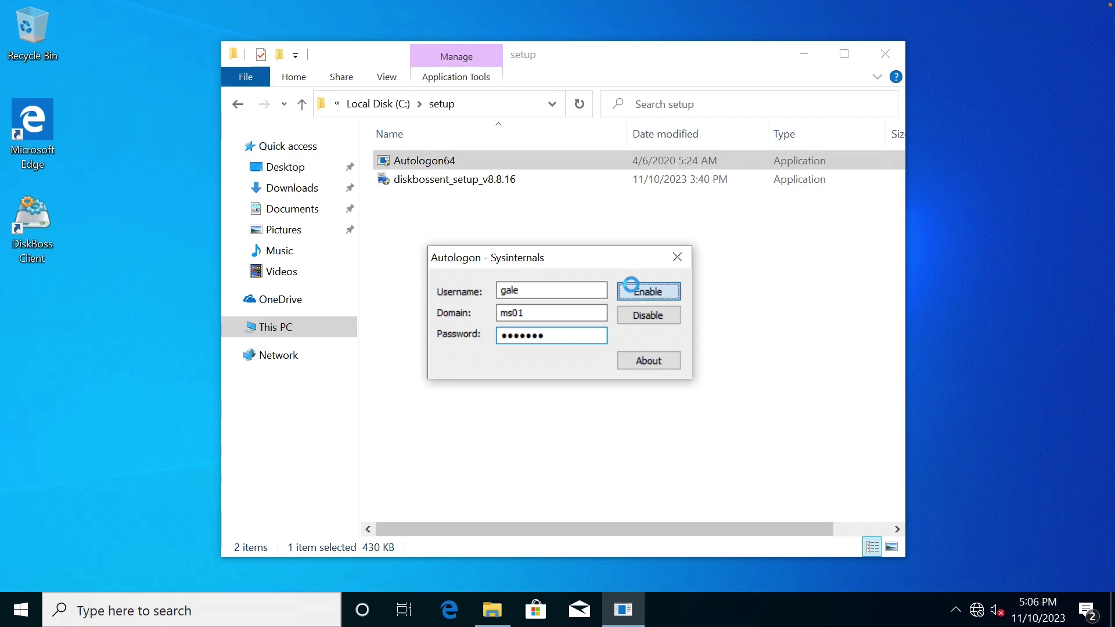
Enable automatic logon and dismiss the success confirmation.
click(639, 290)
drag(563, 274, 600, 296)
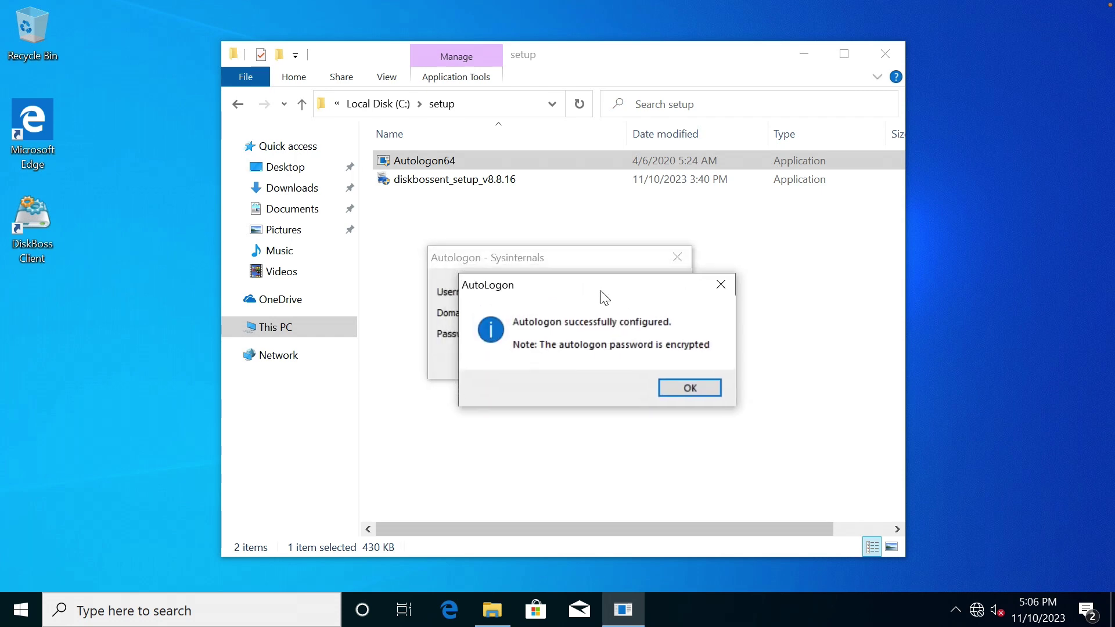
click(680, 386)
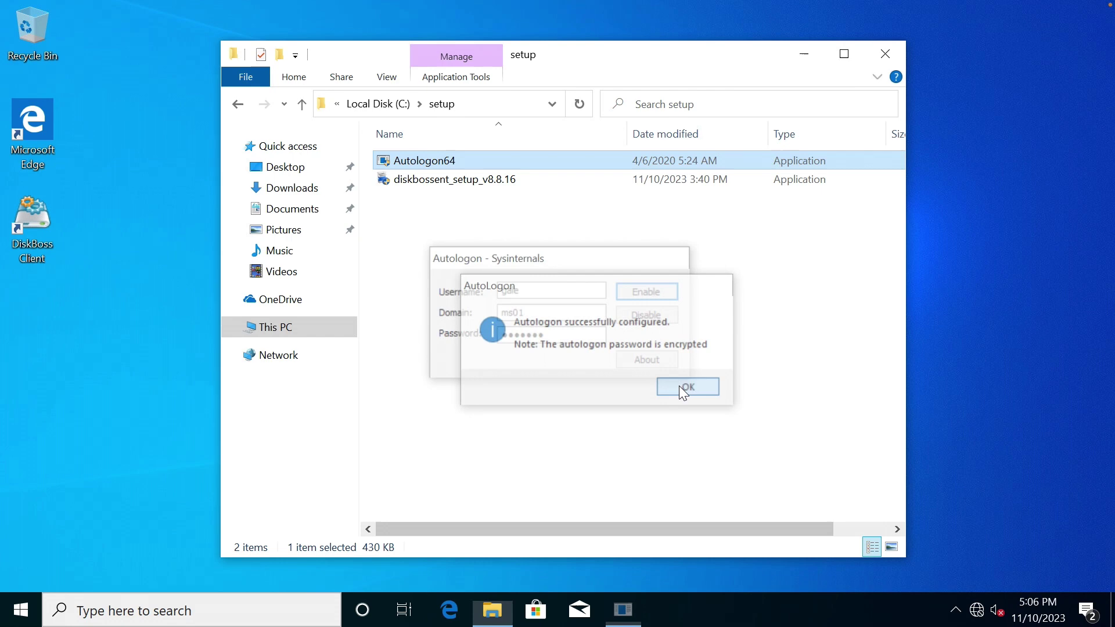
click(683, 239)
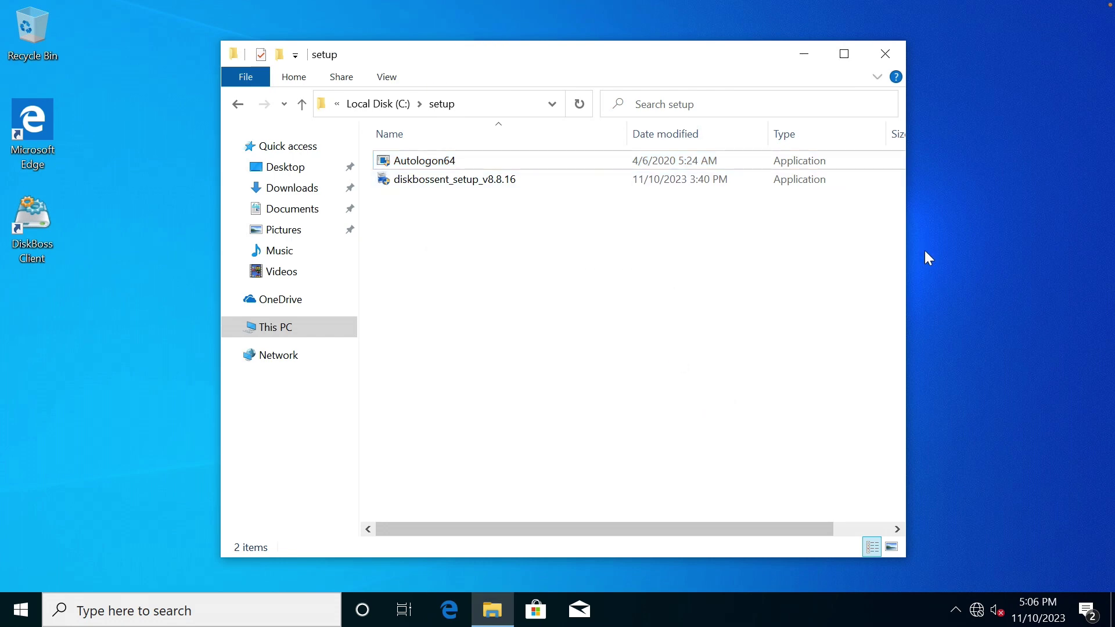
Close the setup folder window and choose Restart from the Start menu's Power options.
click(897, 56)
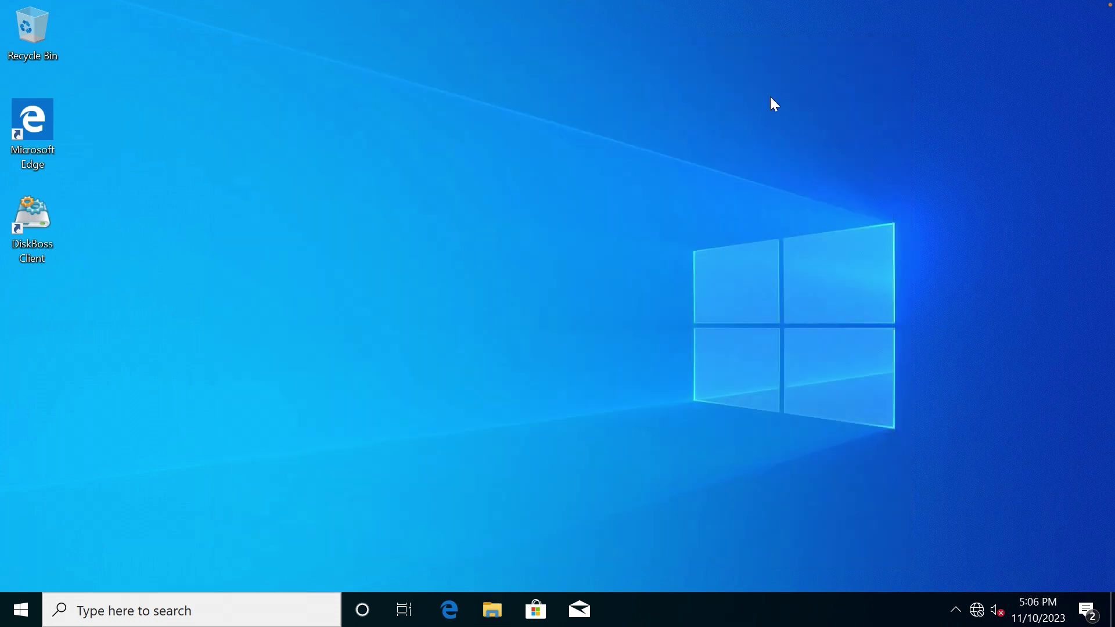
click(21, 609)
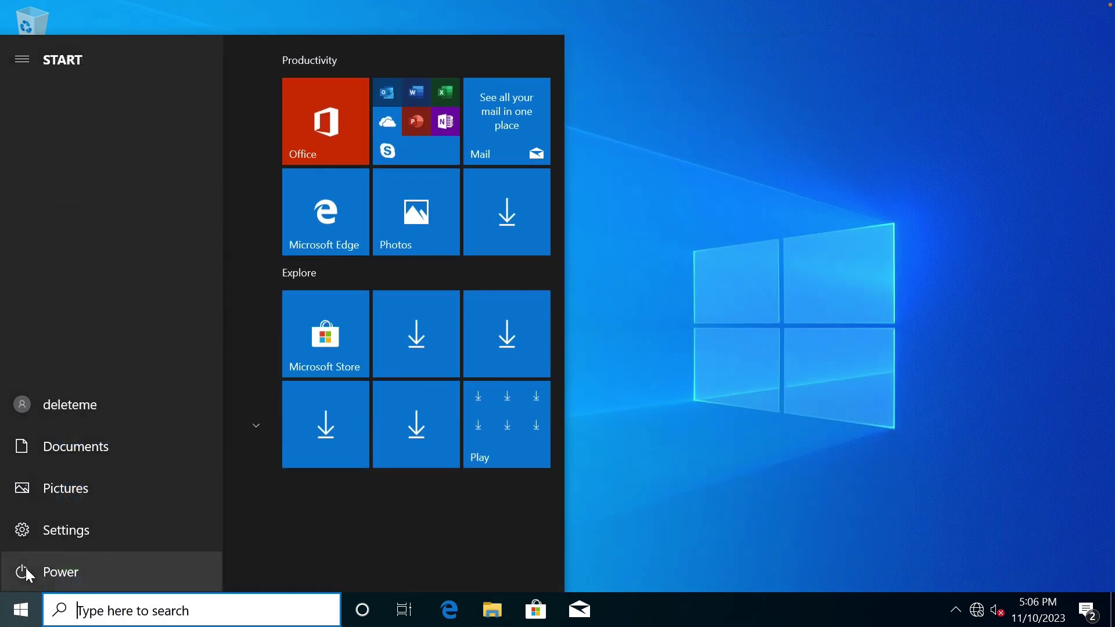
click(27, 577)
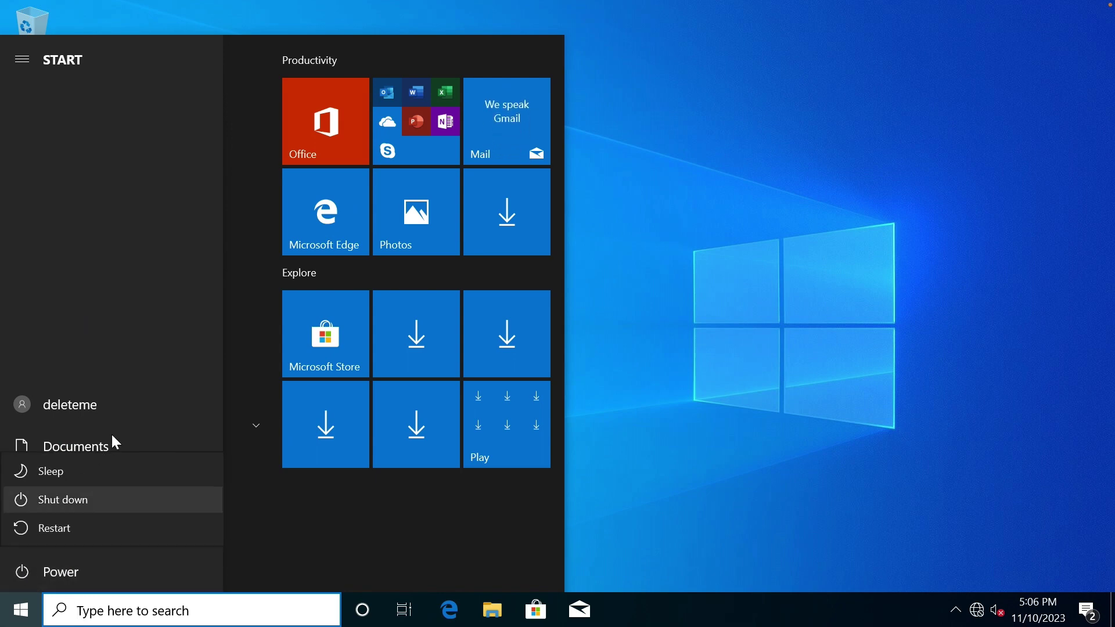
click(48, 526)
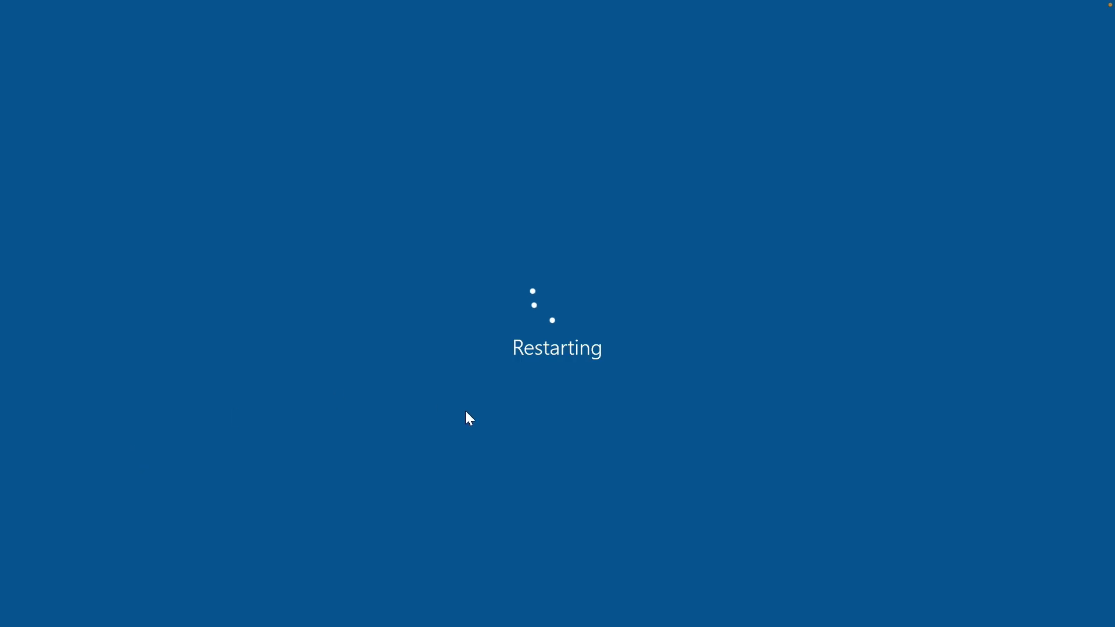
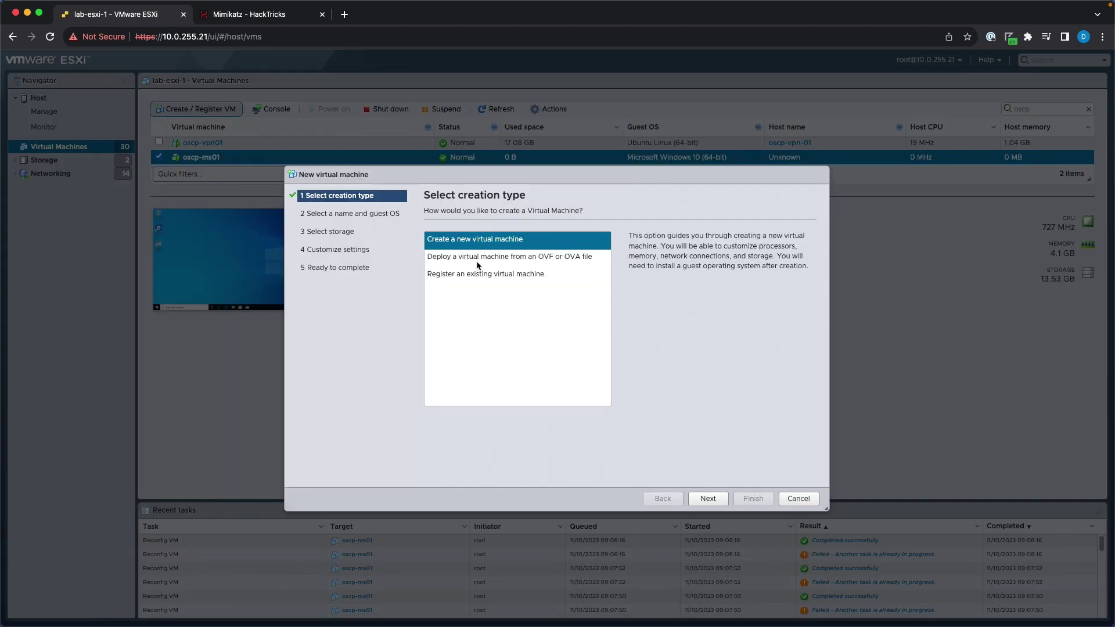
Start a new VM named oscp-dc01 with a Windows Server 2016 or later (64-bit) guest.
click(703, 497)
click(520, 248)
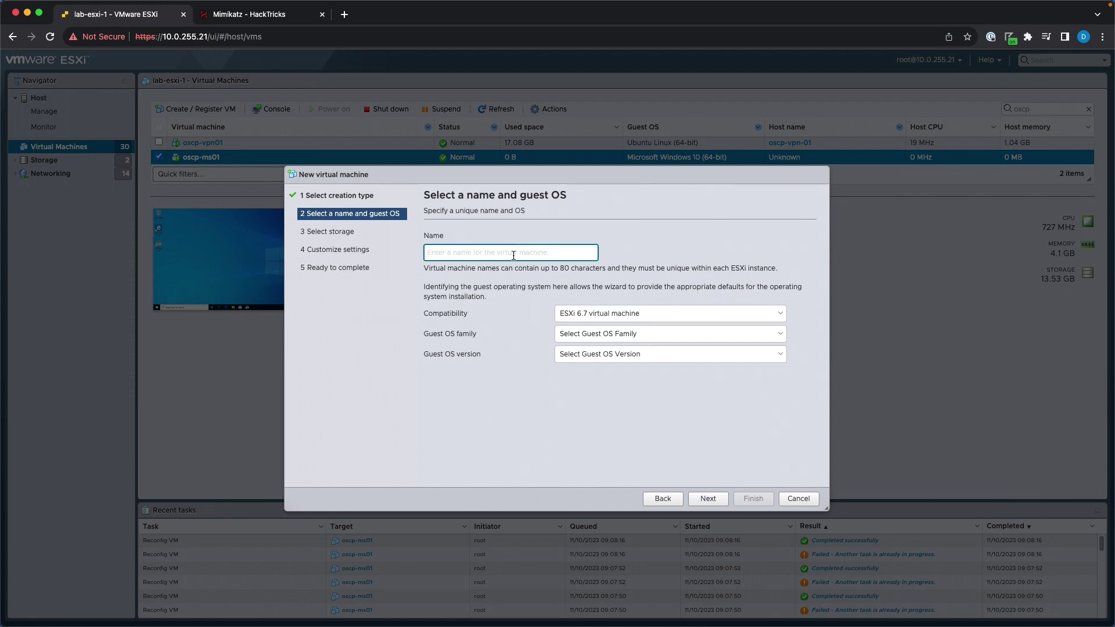
text(oscp-dc01)
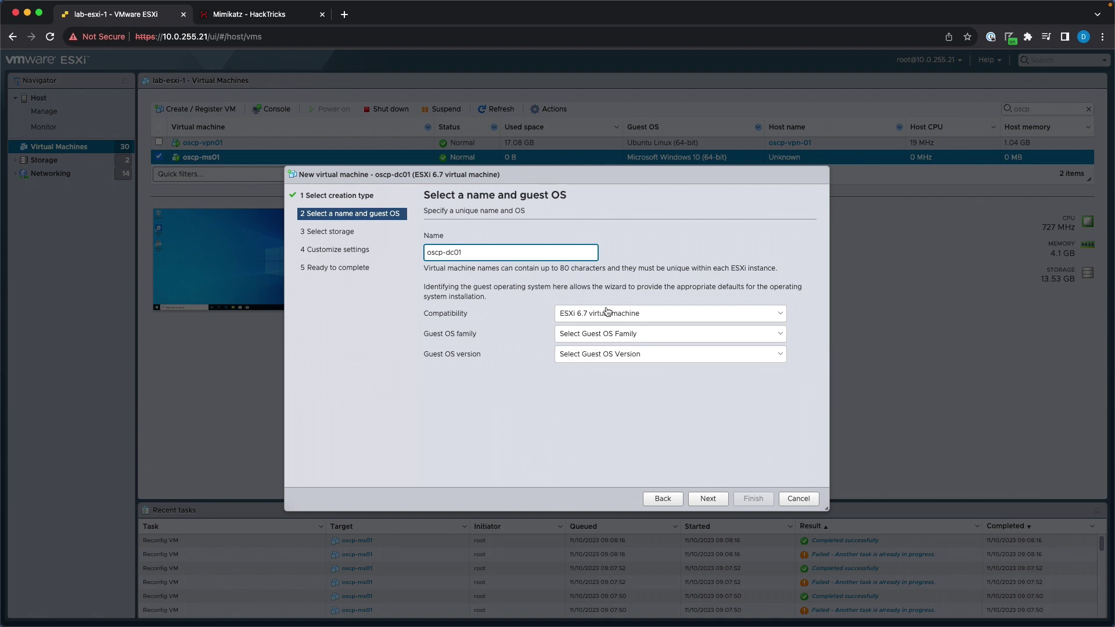
click(617, 336)
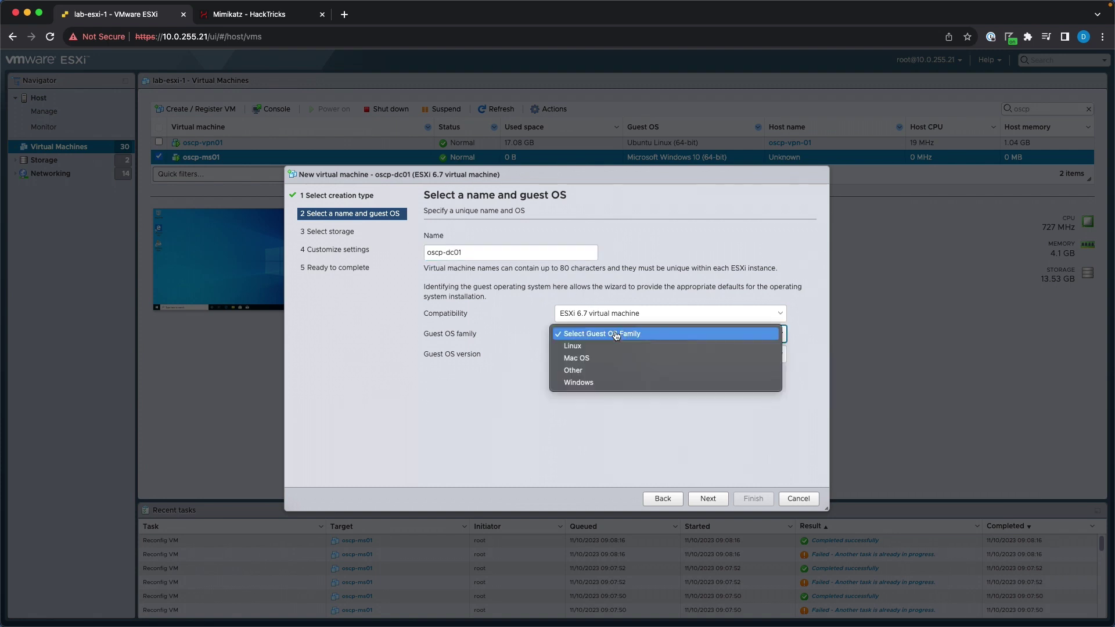
click(615, 382)
click(614, 356)
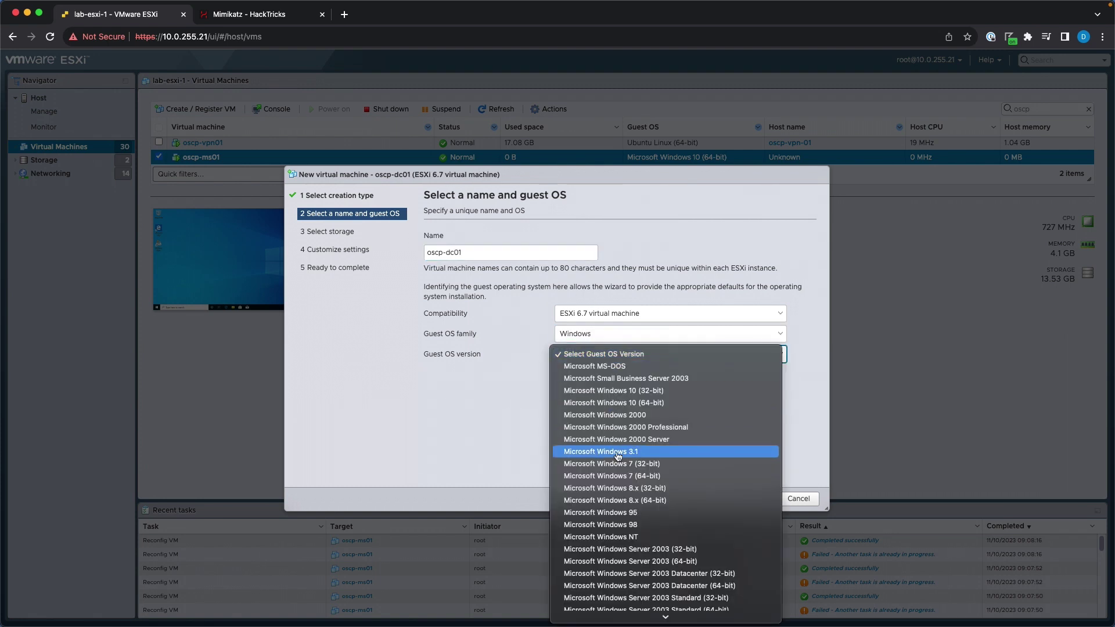
scroll(646, 457, down, 3)
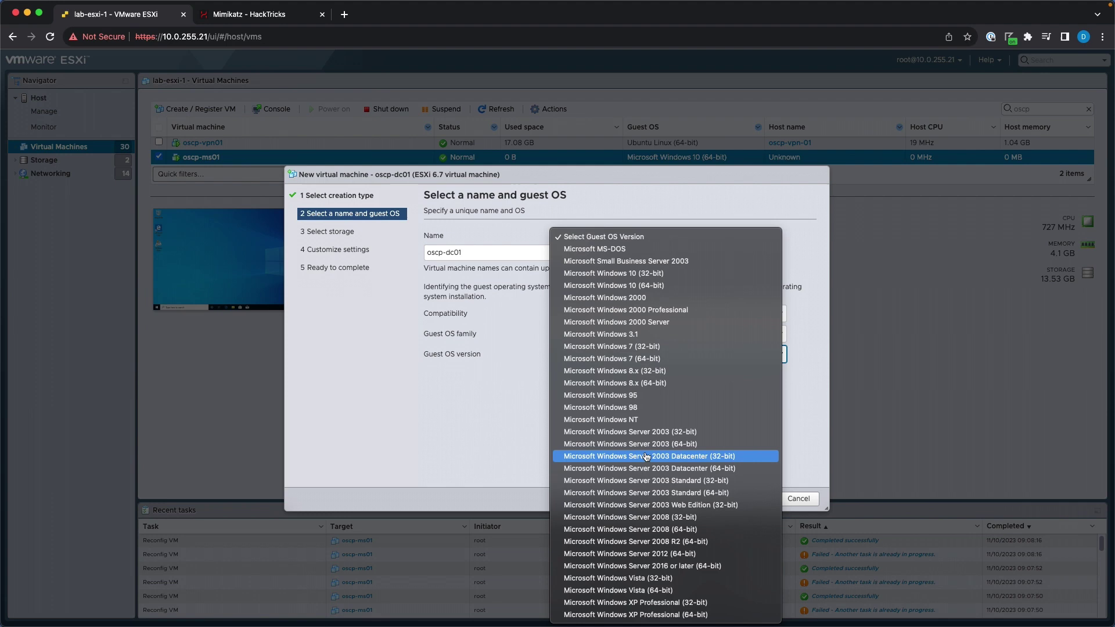
click(664, 567)
Keep the esxi-1_ssd-1 datastore and set Network Adapter 1 to VMXNET 3.
click(706, 499)
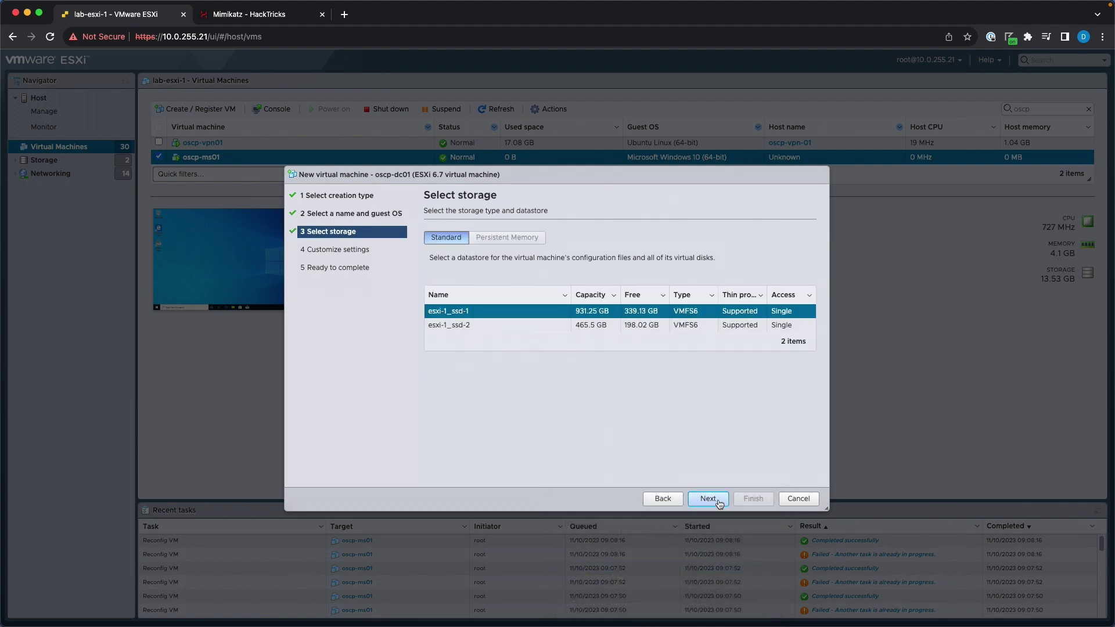
click(708, 499)
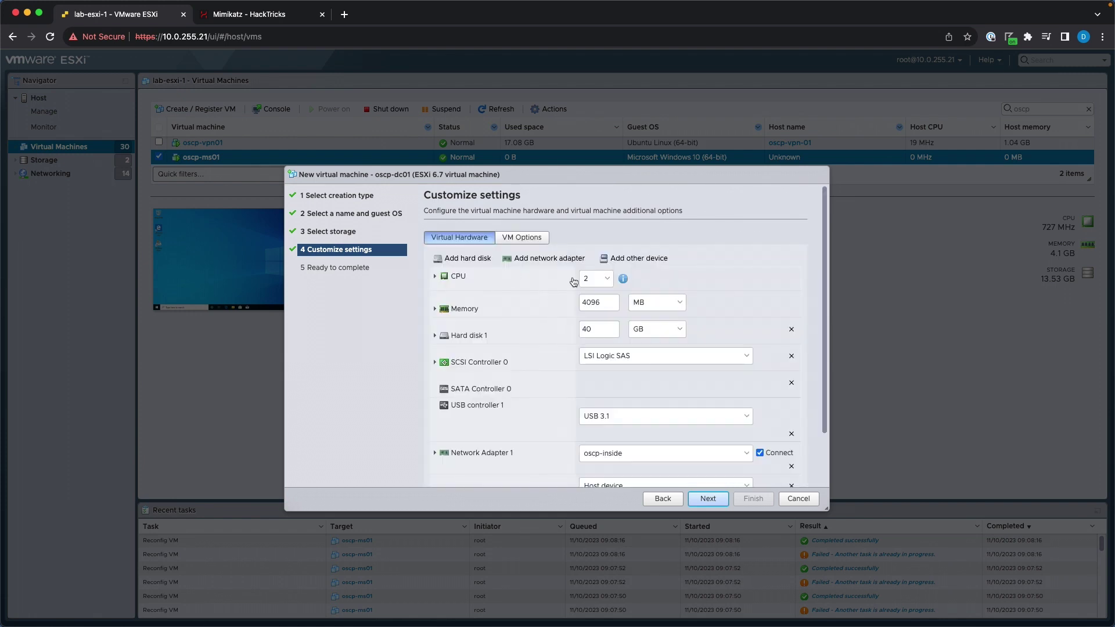
click(436, 337)
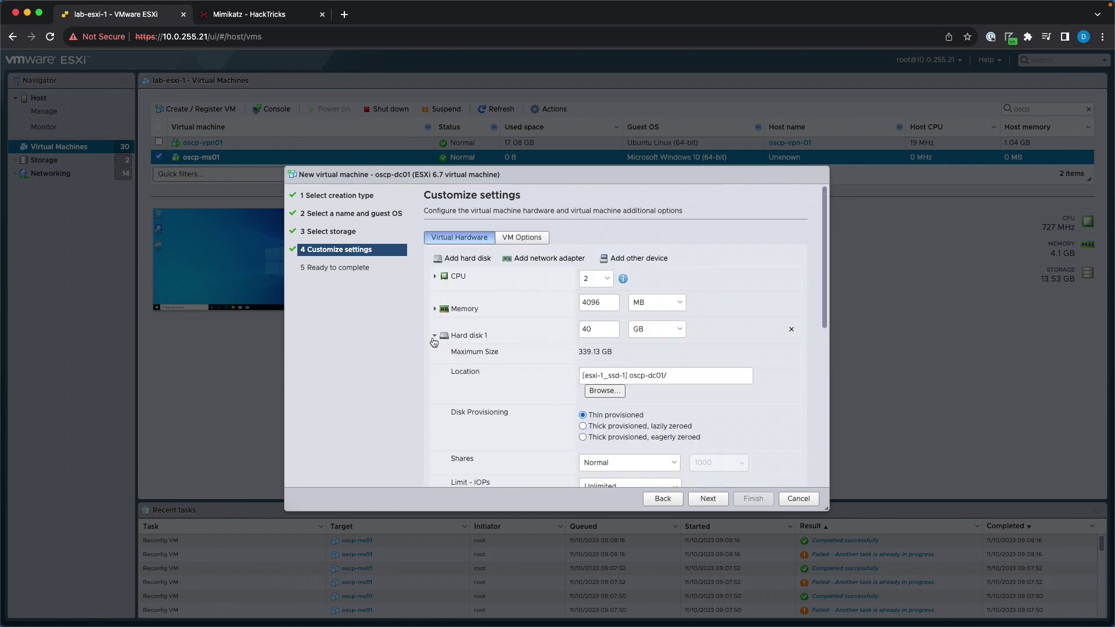
click(435, 336)
scroll(513, 408, down, 2)
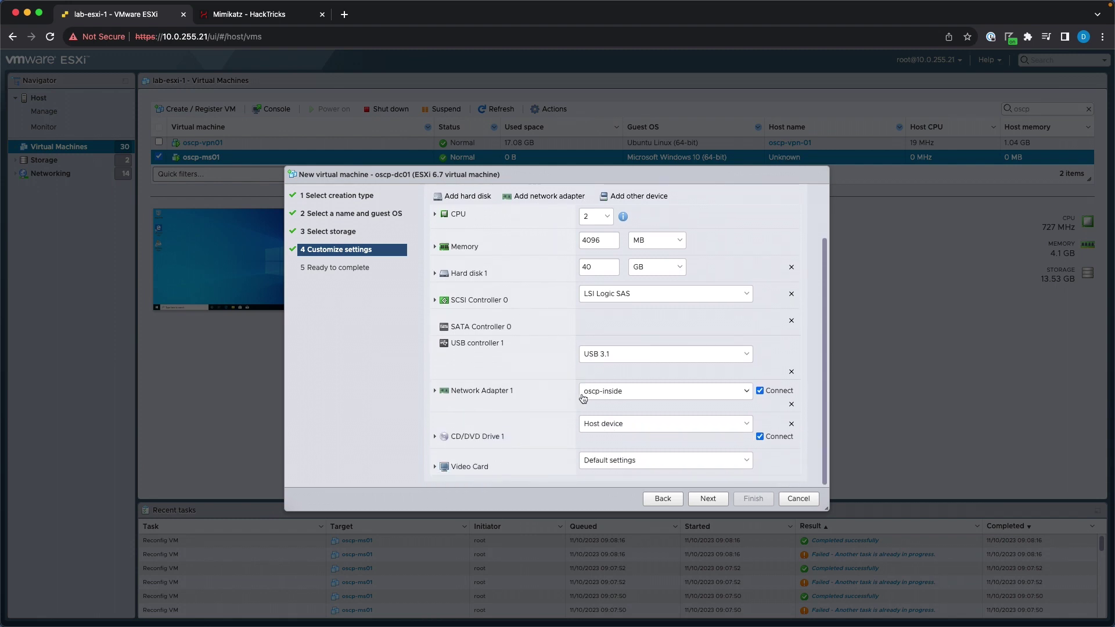
click(494, 394)
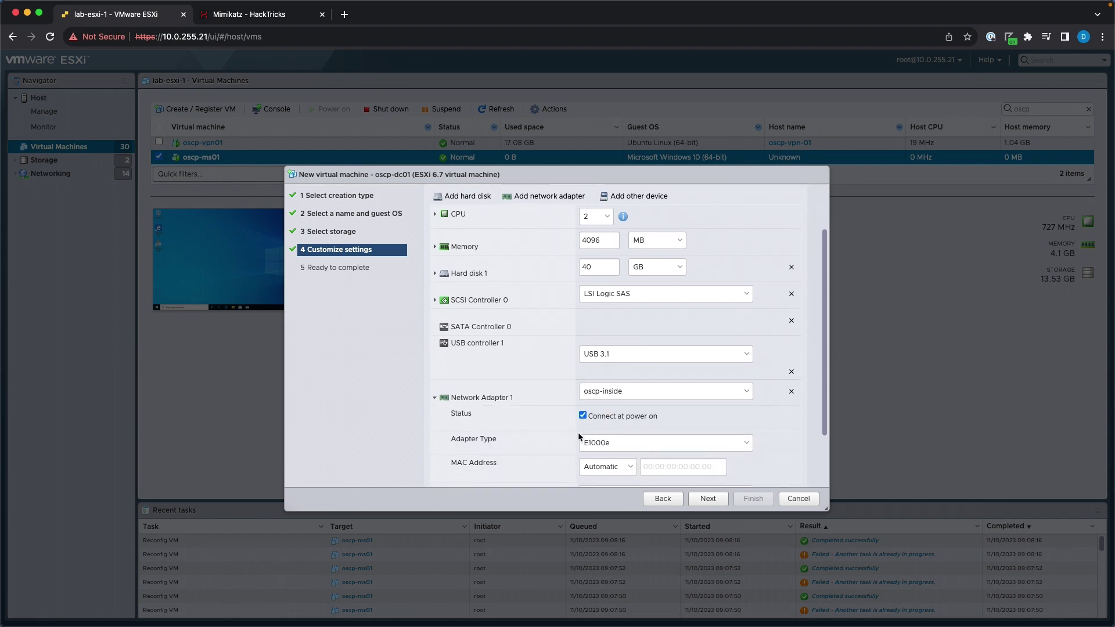
click(590, 445)
click(599, 468)
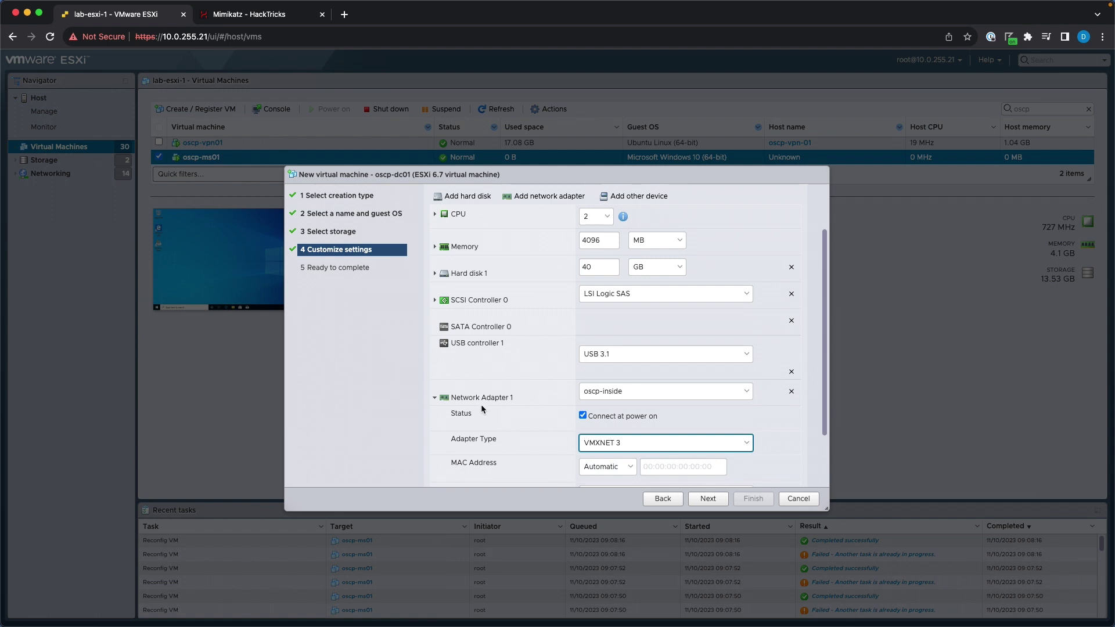
click(483, 399)
Mount the 17763.737 server evaluation ISO from the datastore's _install folder and finish creating the VM.
click(665, 423)
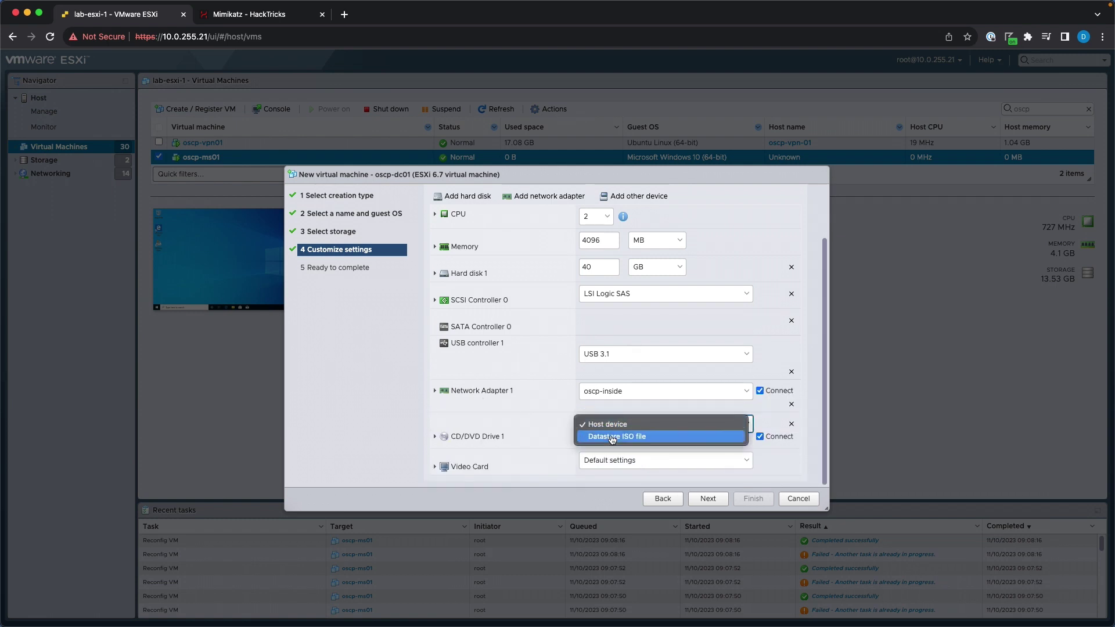
click(615, 439)
click(492, 237)
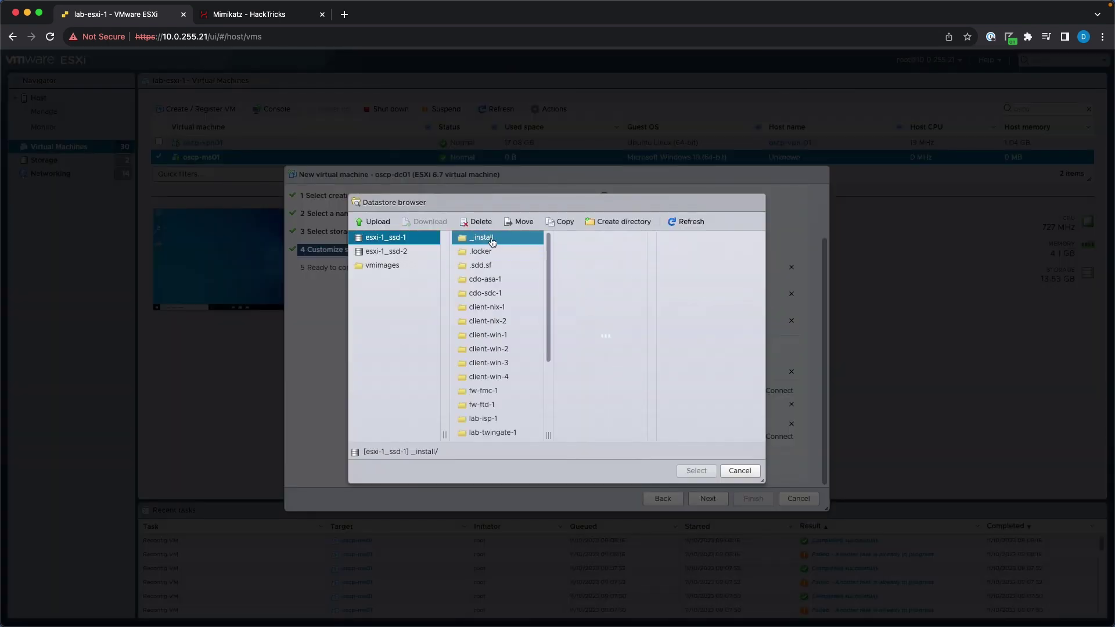
click(597, 254)
click(616, 252)
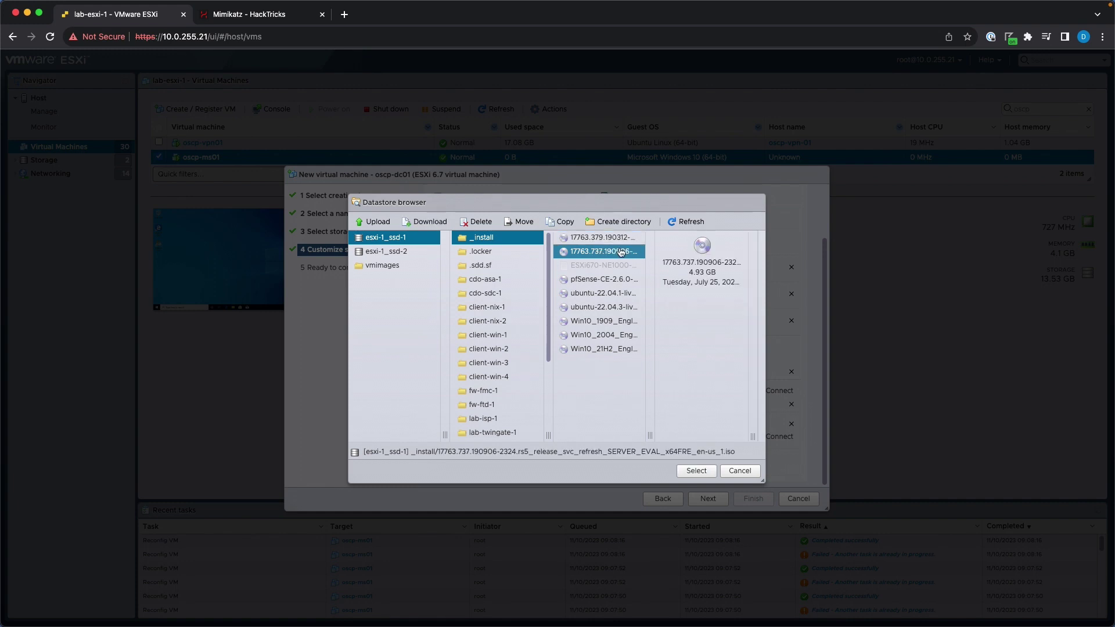
click(708, 471)
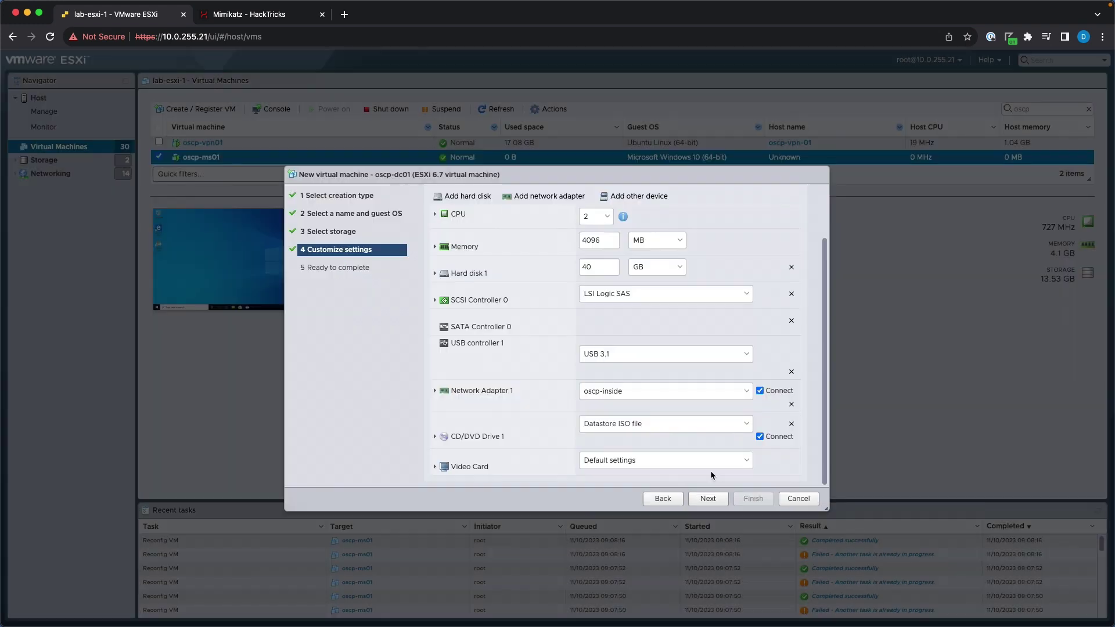
click(708, 498)
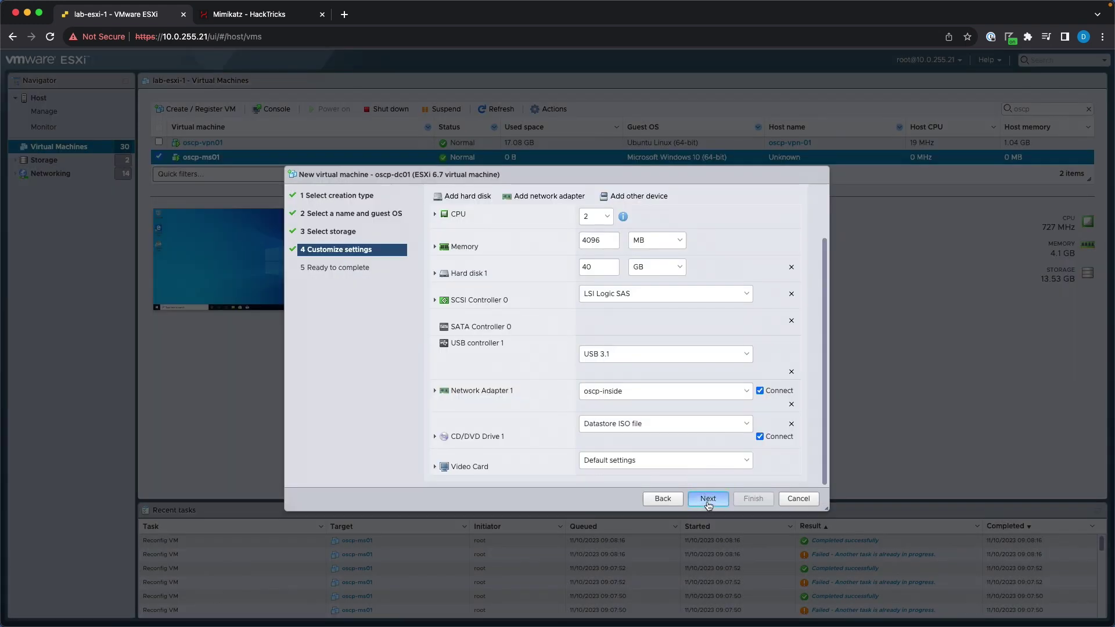
click(752, 499)
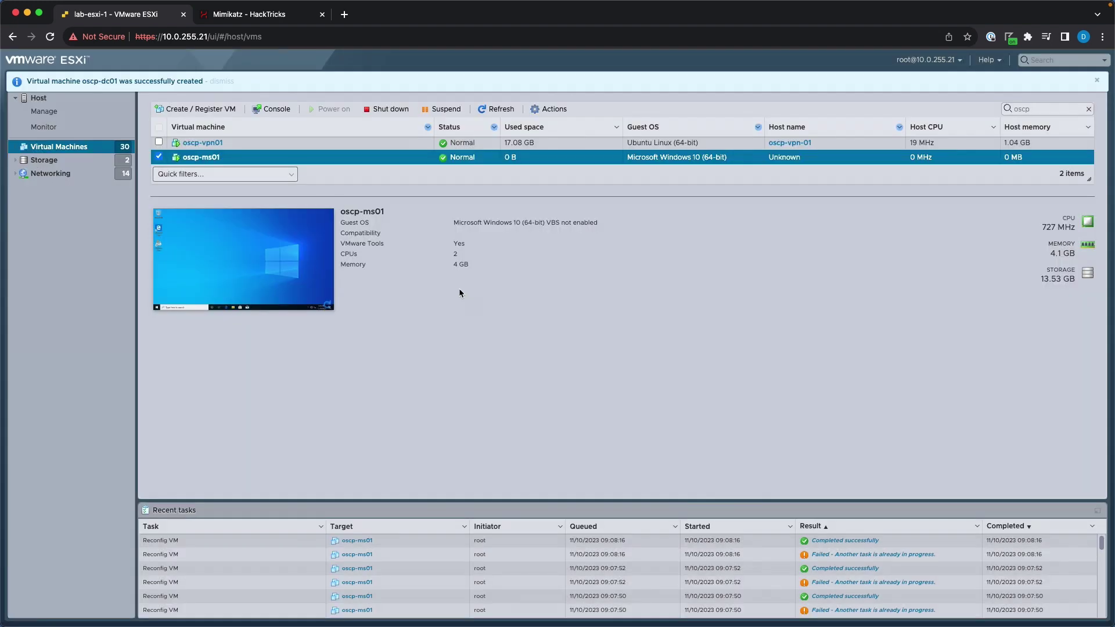
Power on oscp-dc01, boot it from the Windows ISO, and make its console full screen.
click(324, 171)
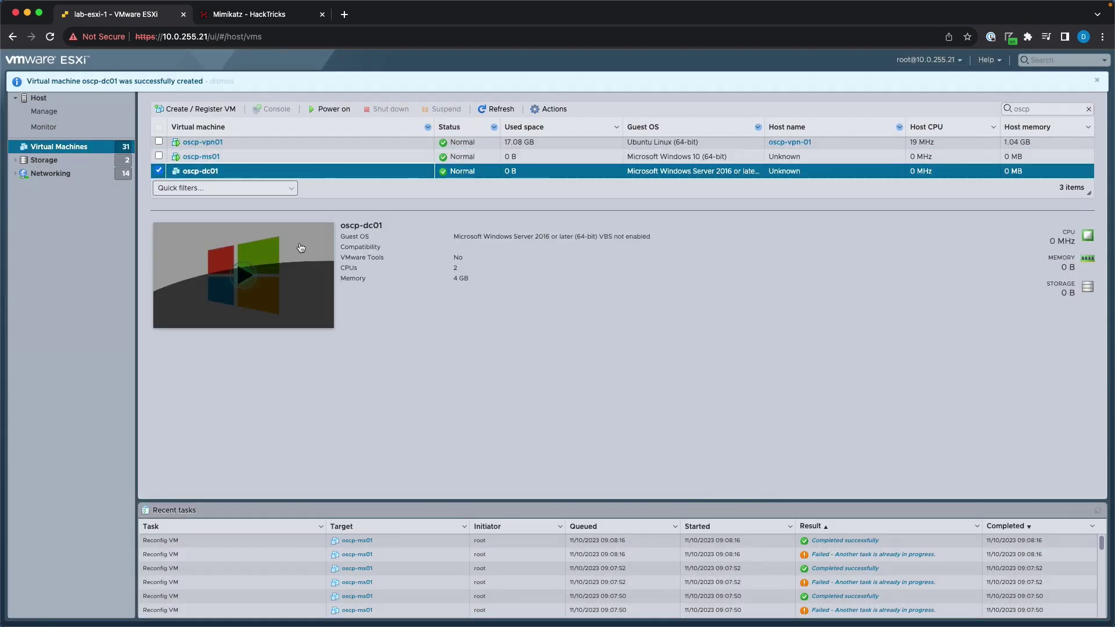
click(286, 283)
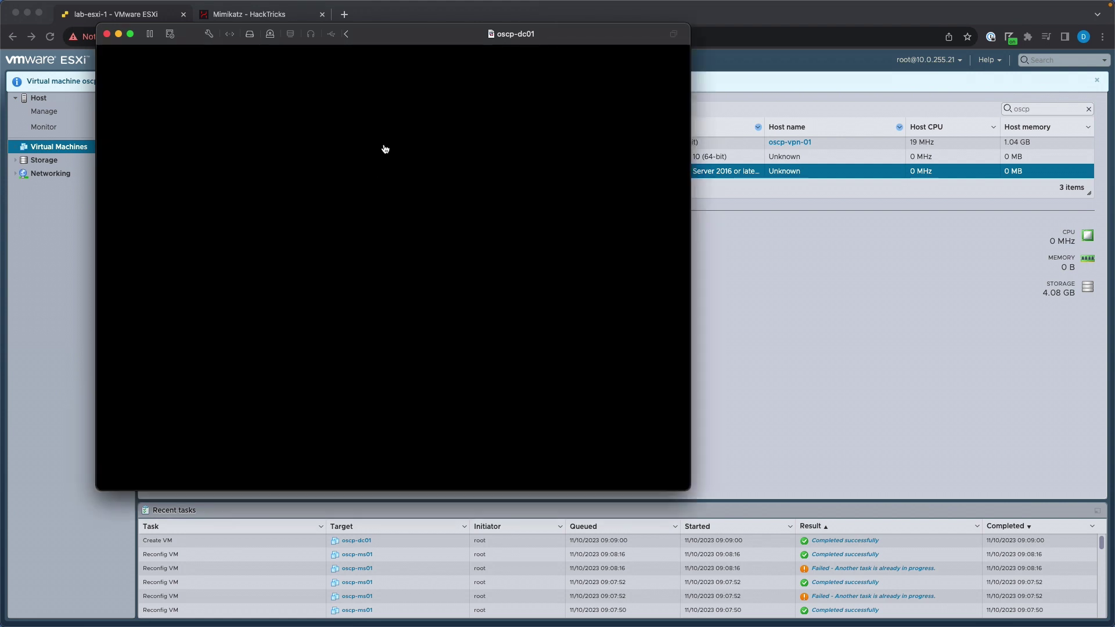
key(Return)
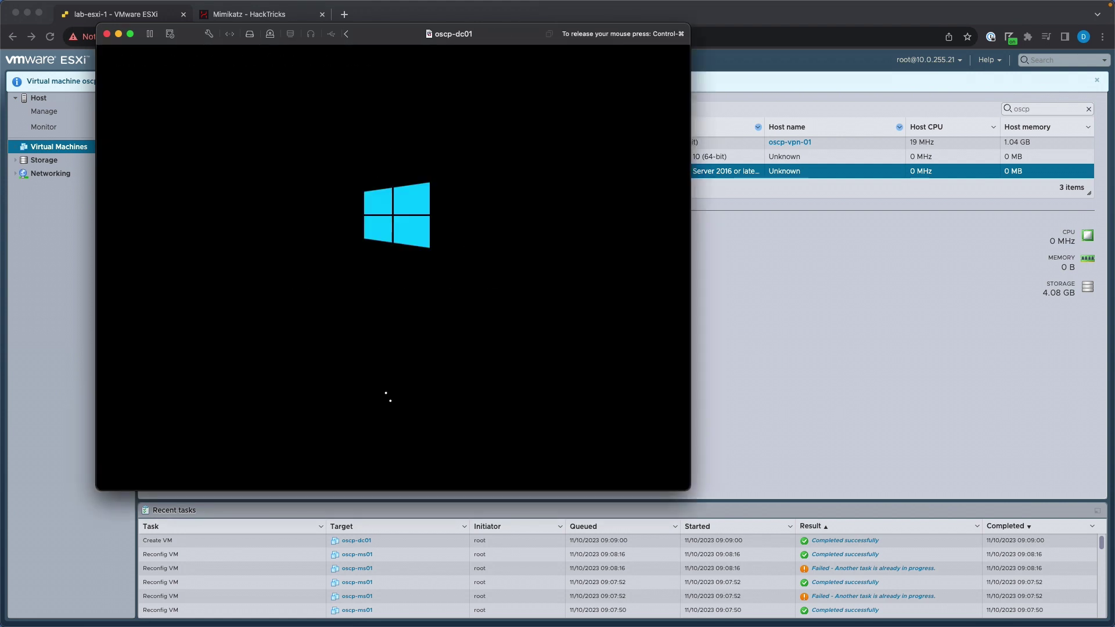
key(ctrl+super)
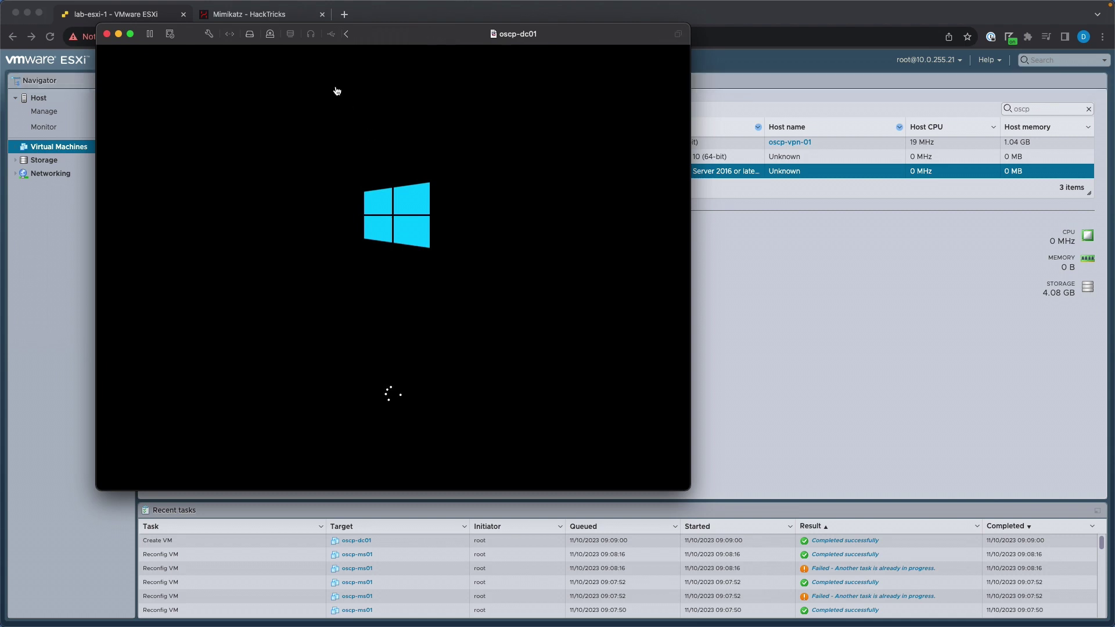
click(130, 33)
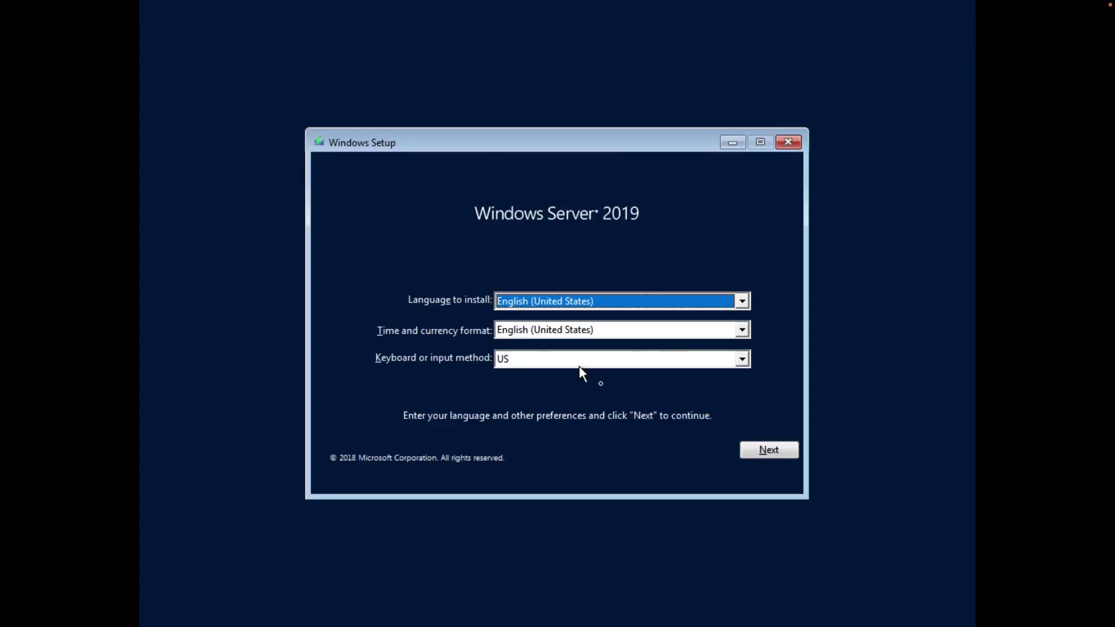
Choose Standard Evaluation (Desktop Experience), accept the licence, and start a custom install on Drive 0.
click(743, 451)
click(587, 327)
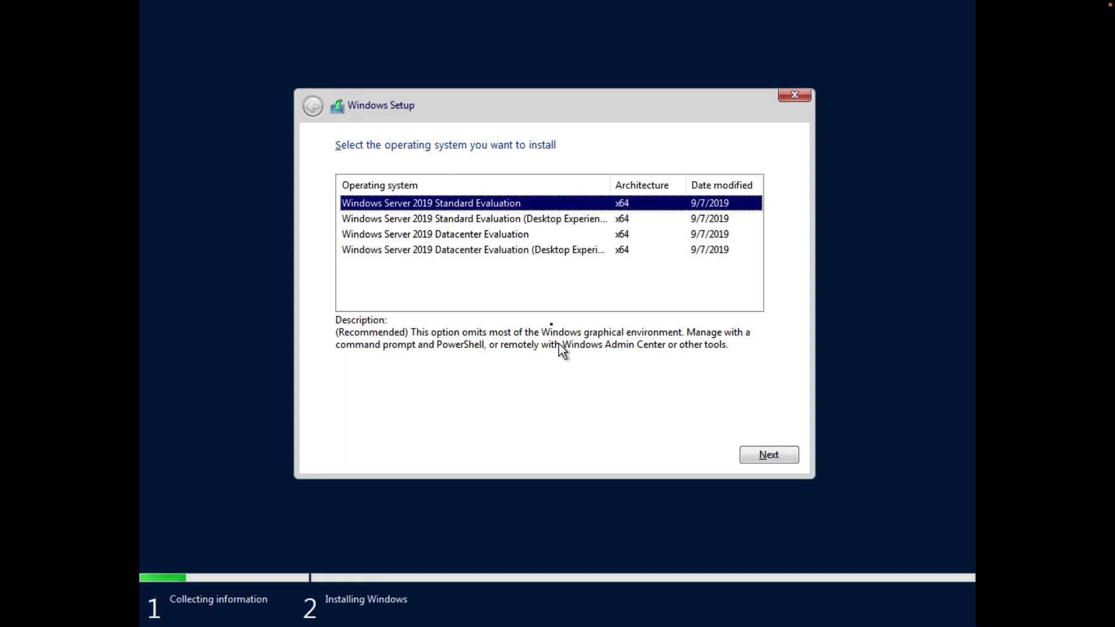
click(482, 224)
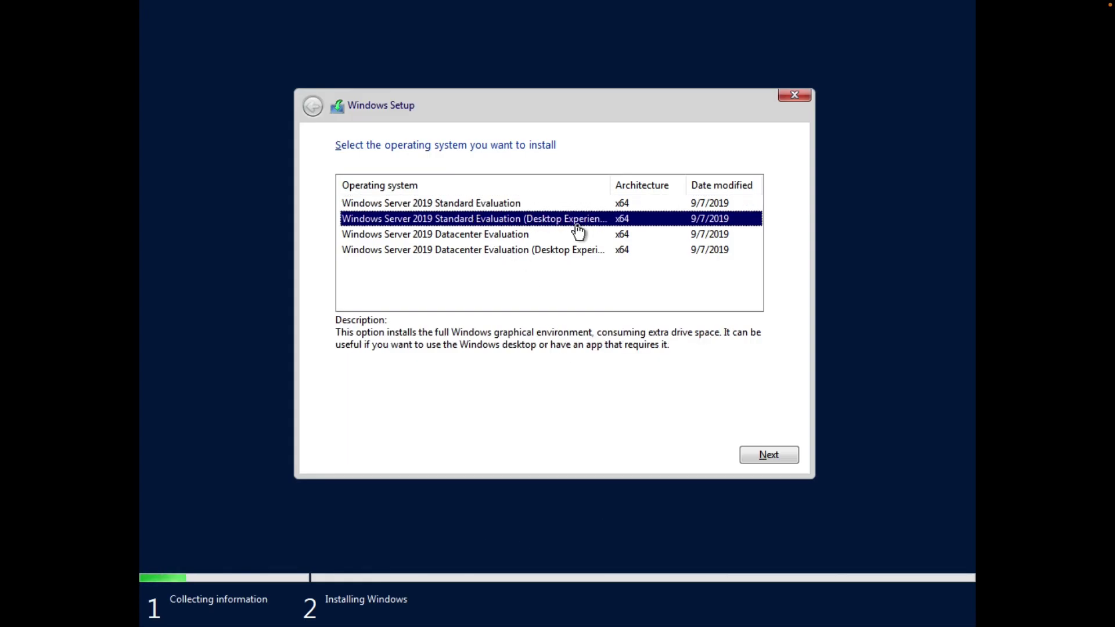
click(756, 454)
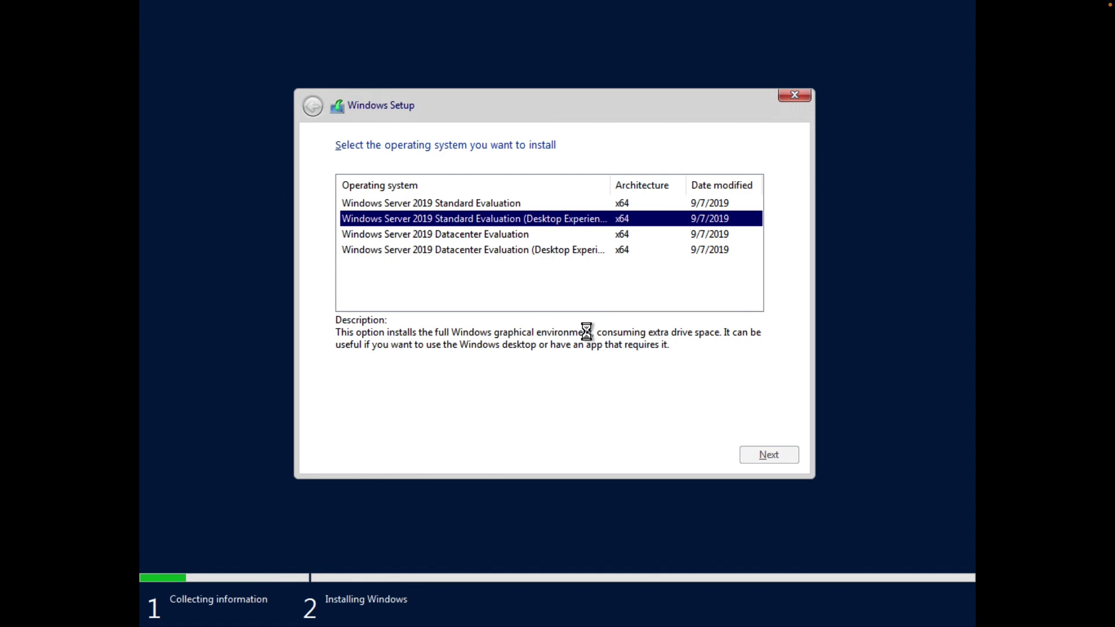
click(400, 417)
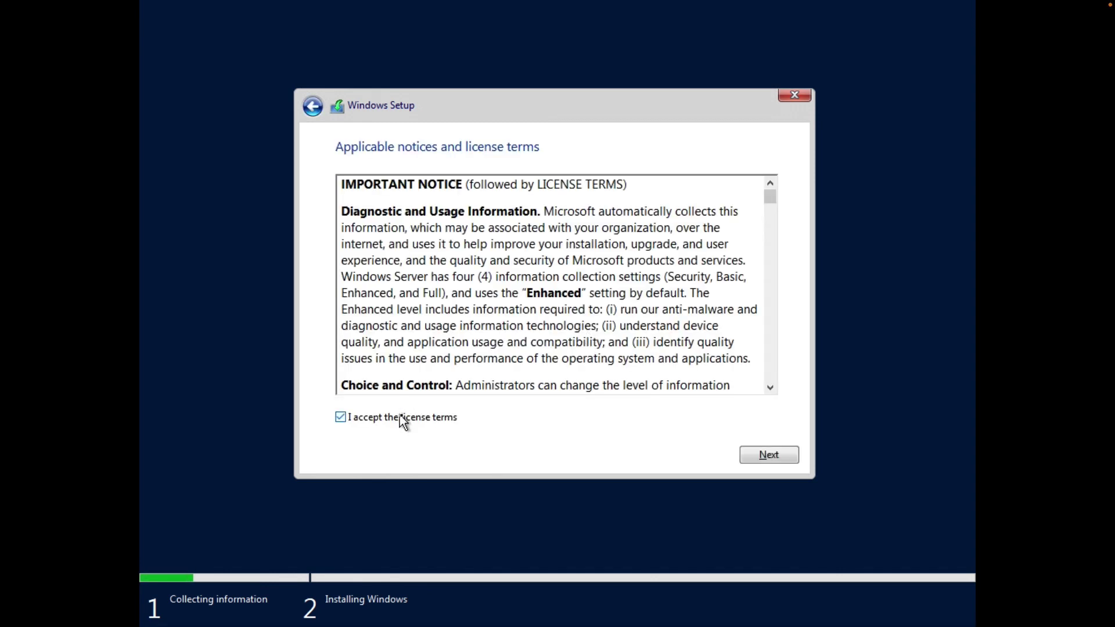
click(779, 459)
click(558, 308)
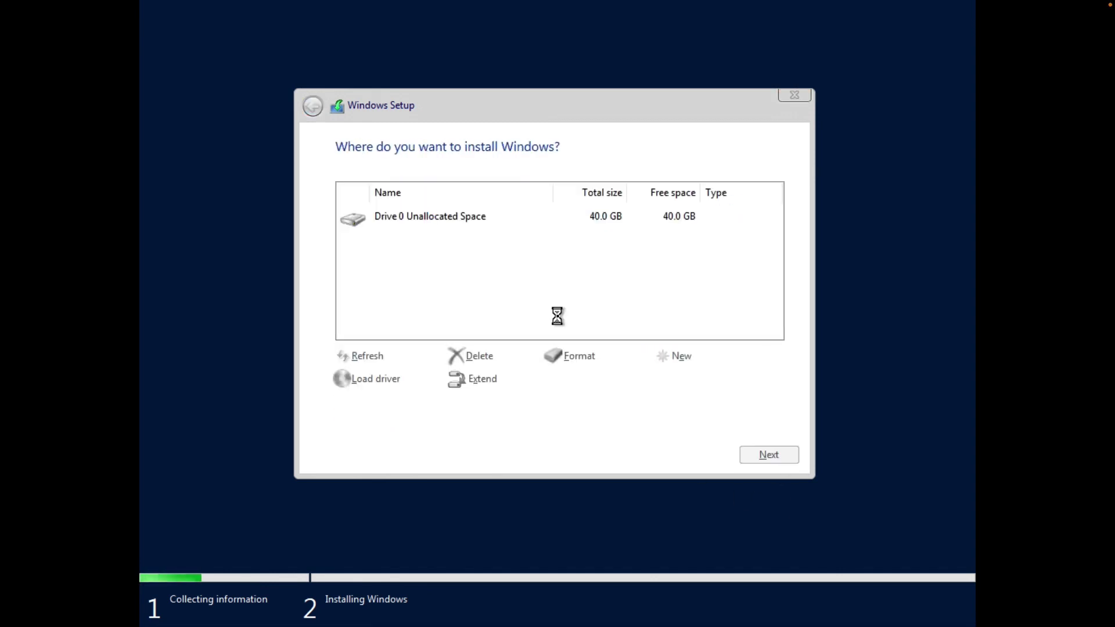
click(767, 455)
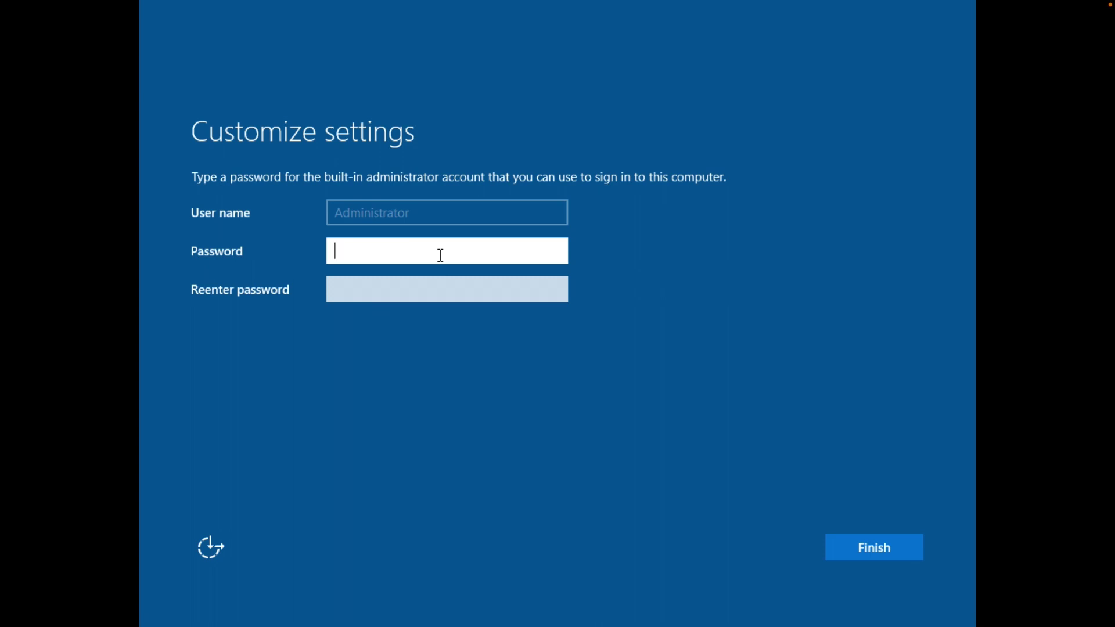
Enter the Administrator password and reveal it to verify the entry.
text(•••••••••••)
click(555, 252)
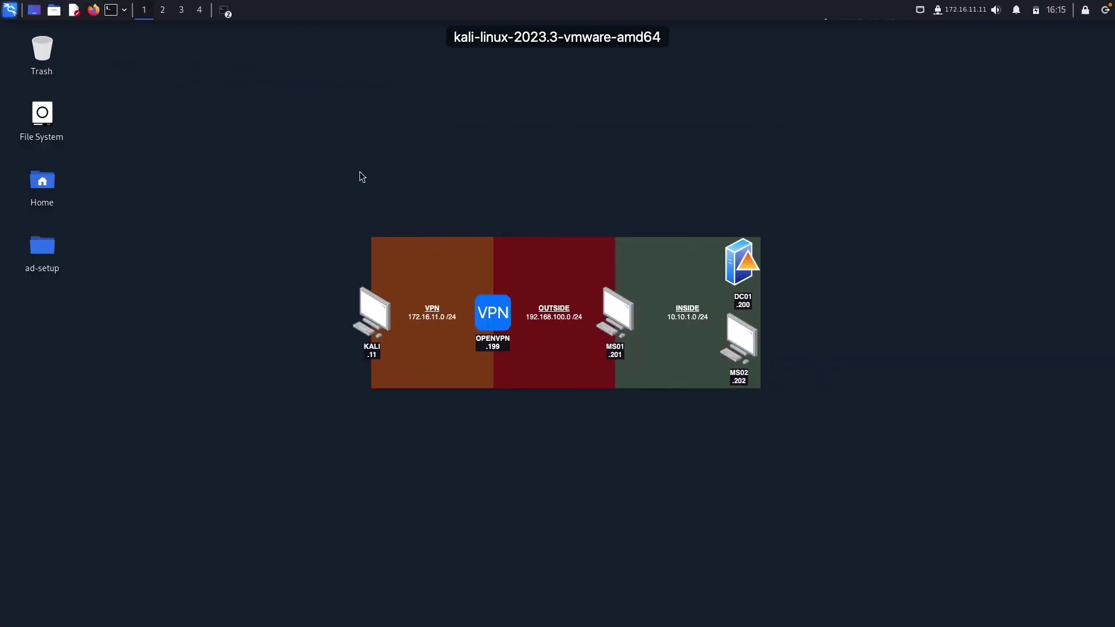
Bring forward the ~/Desktop/ad-setup/setup terminal window from the taskbar group.
click(232, 17)
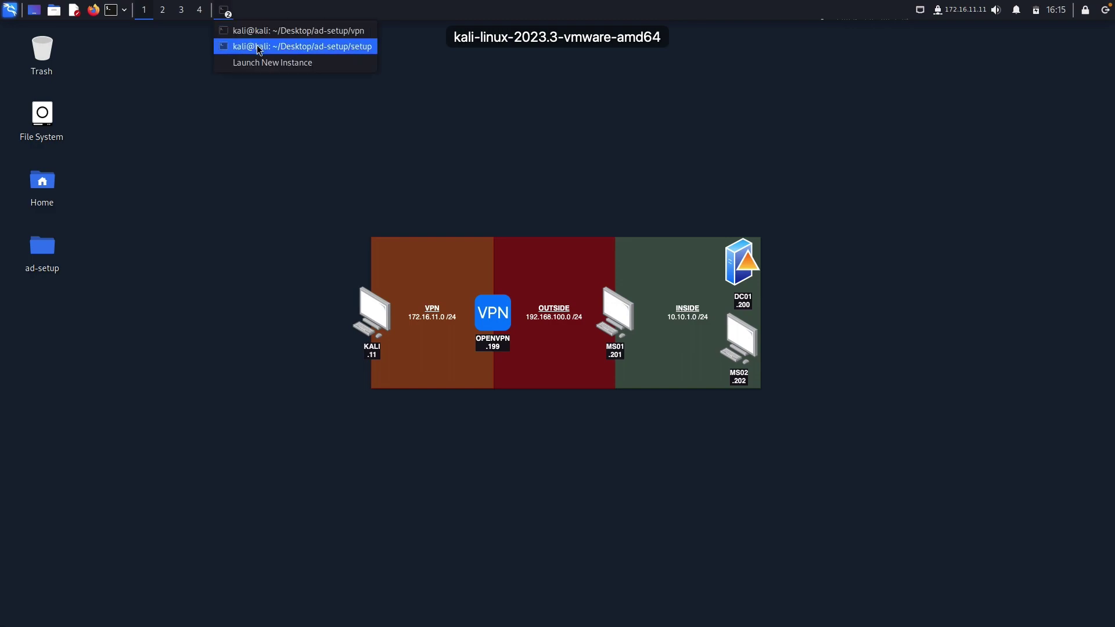
click(256, 46)
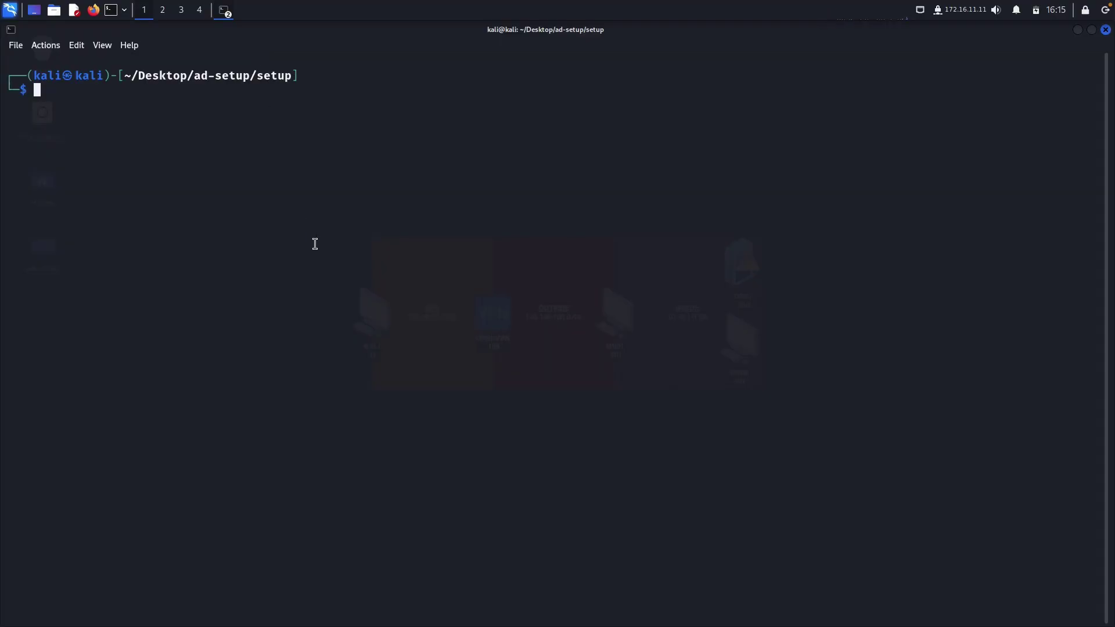
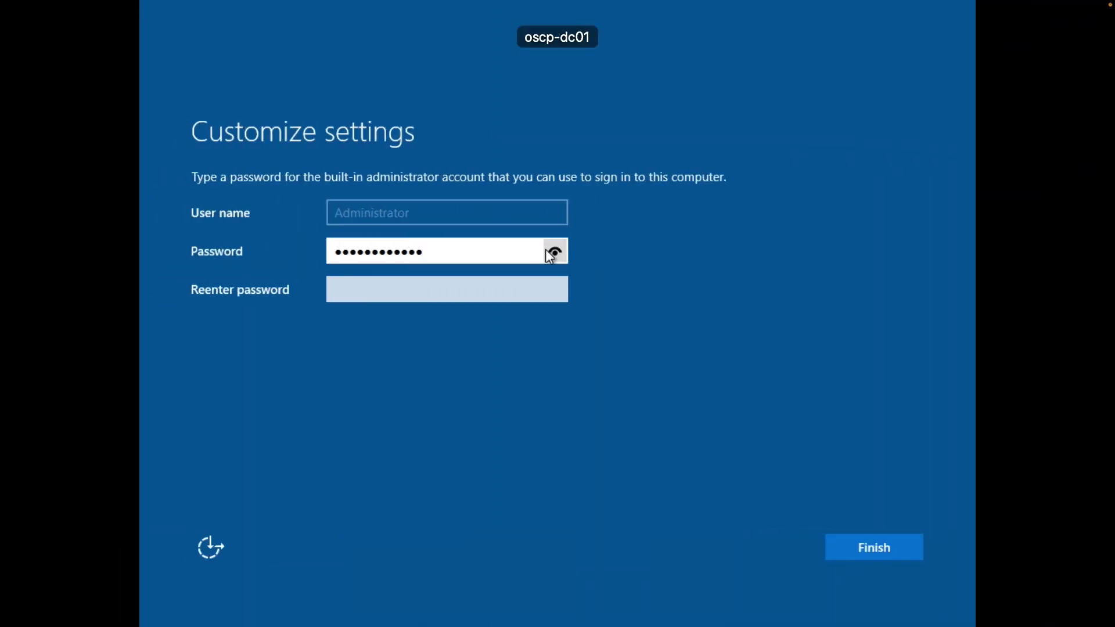
Re-enter the Administrator password to confirm it and complete the initial setup.
click(556, 252)
click(501, 294)
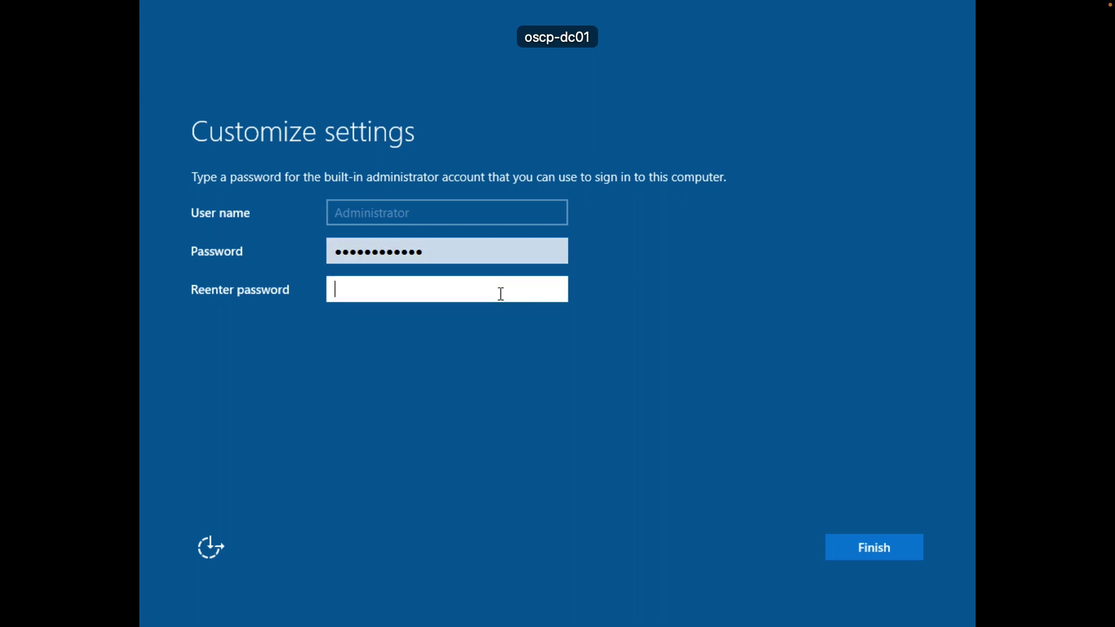
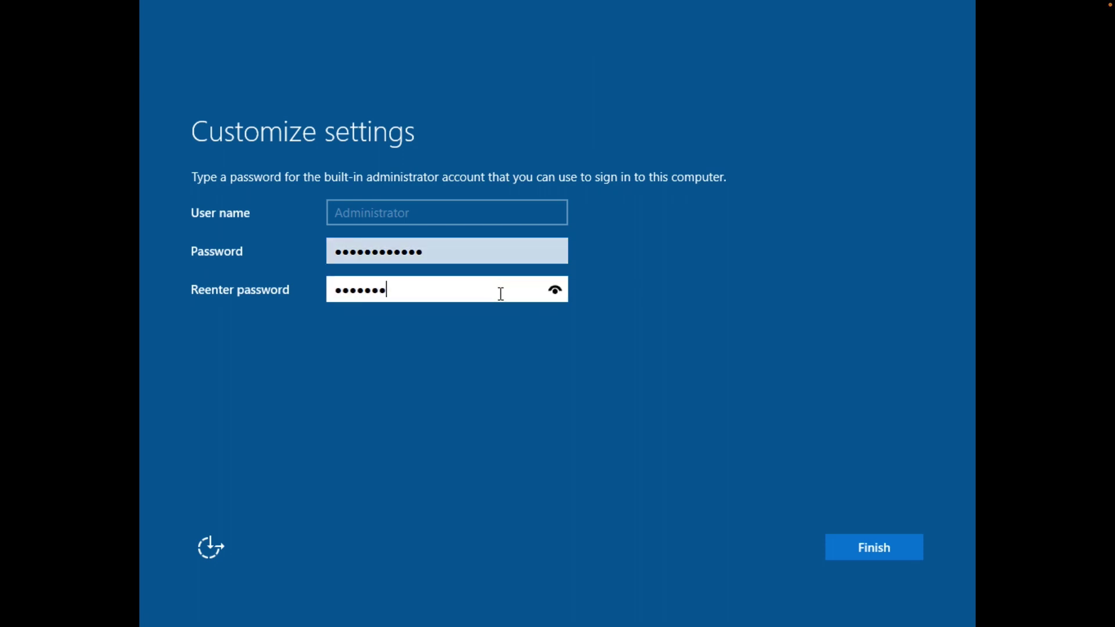
key(Return)
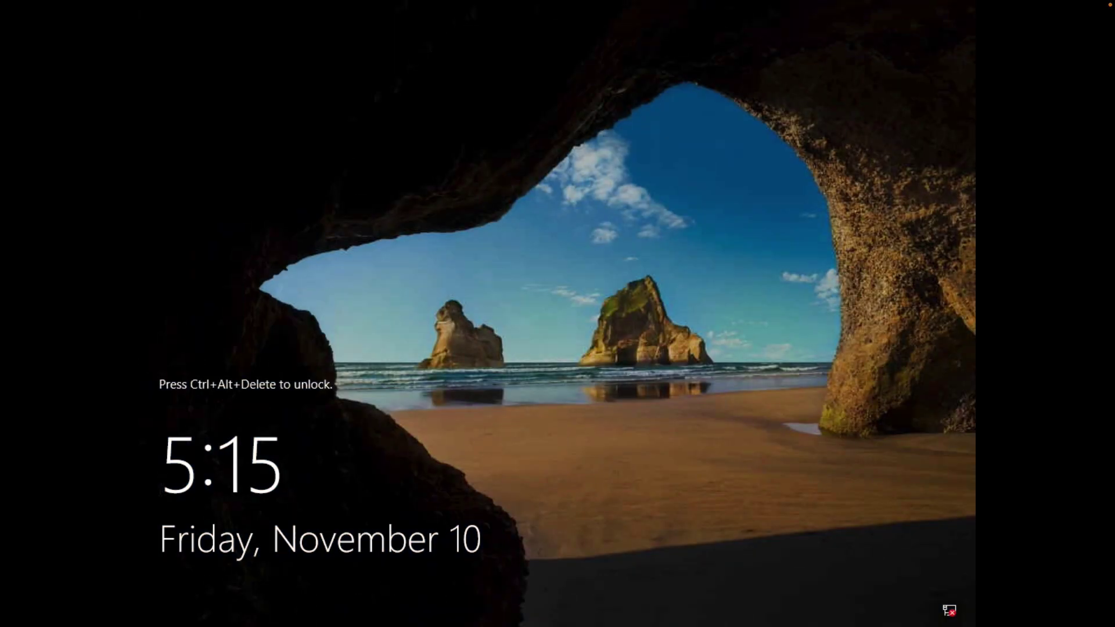
Sign in as Administrator with the new password to reach Server Manager.
key(ctrl+alt+Delete)
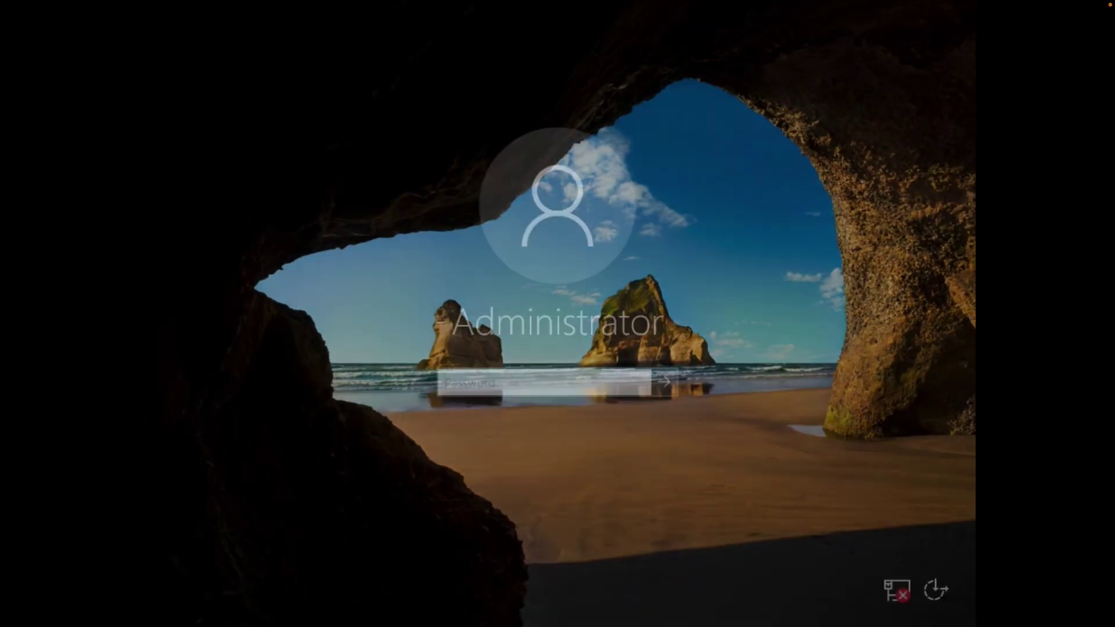
text(P••••••••••)
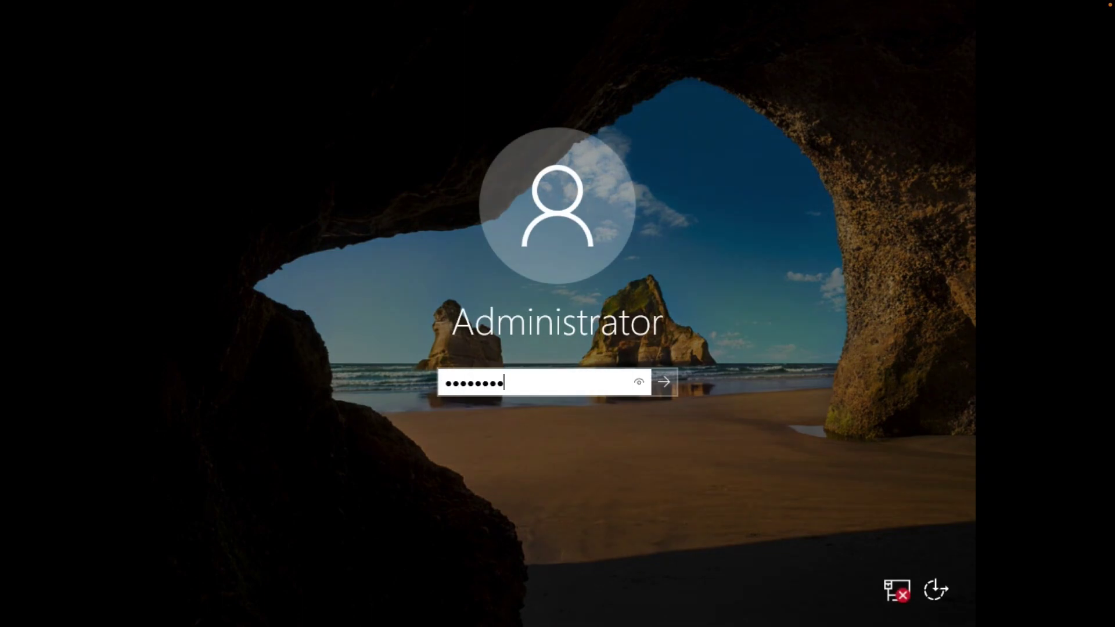
key(Return)
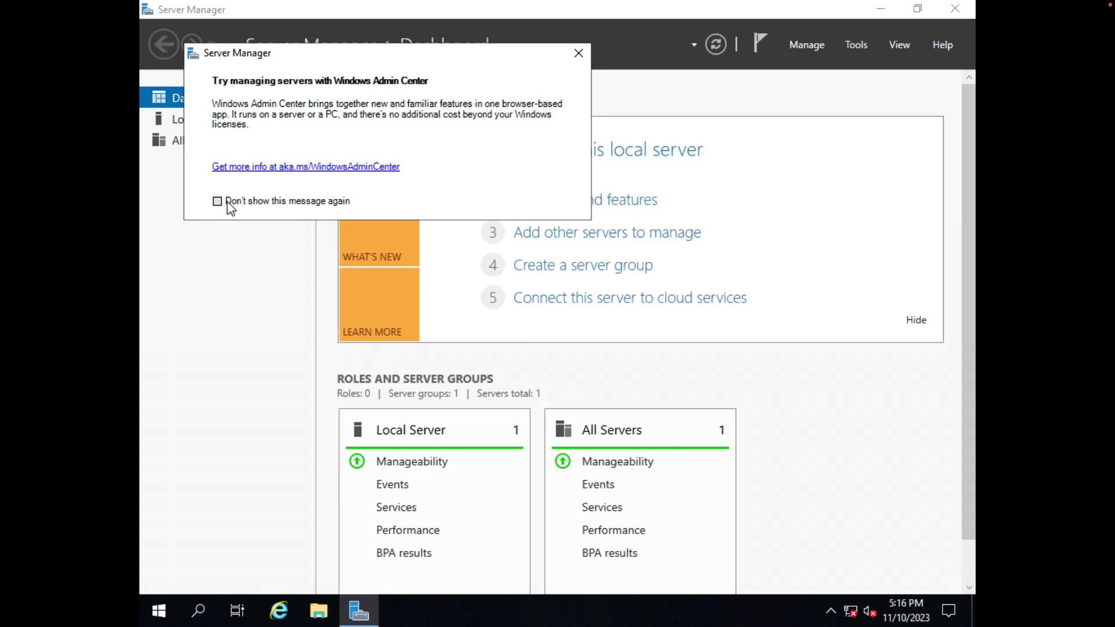
Stop the Windows Admin Center notice from reappearing and go to the Local Server page.
click(227, 202)
click(579, 53)
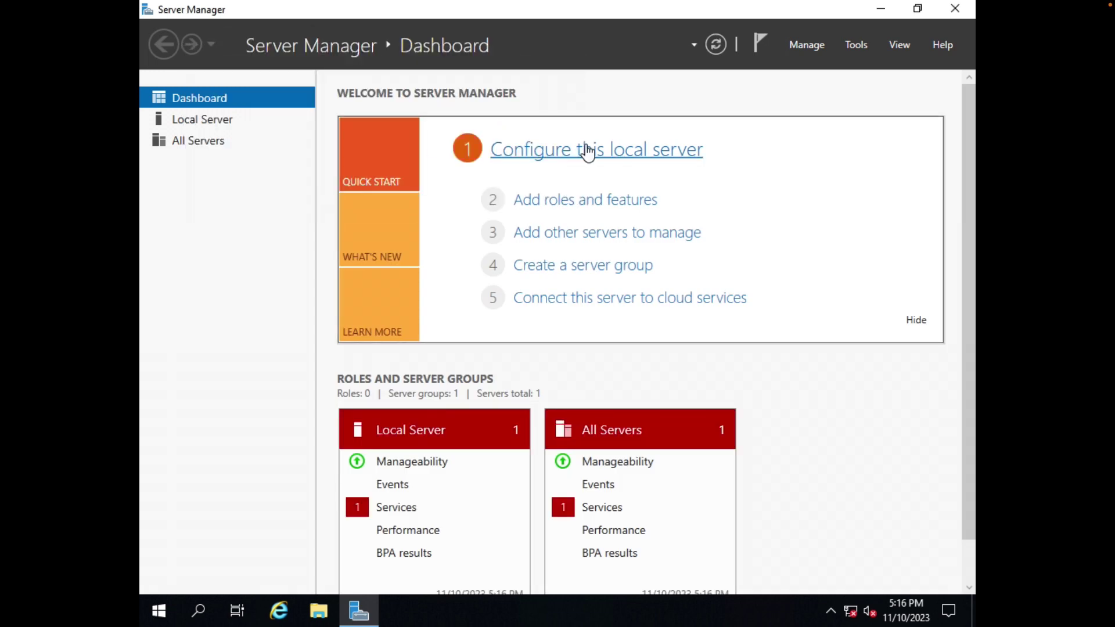
click(589, 151)
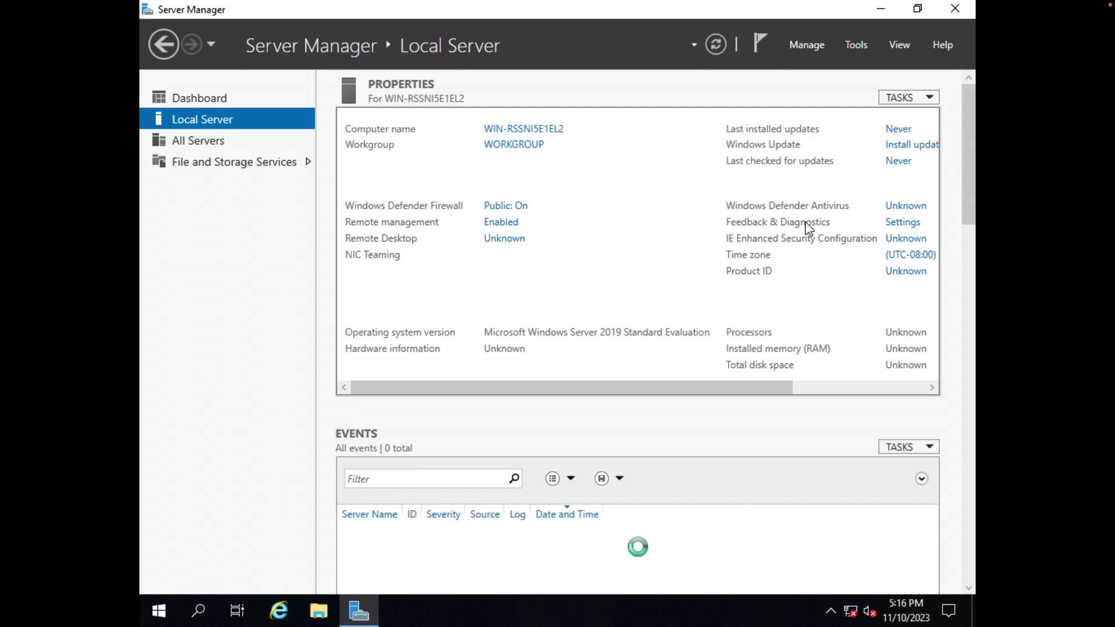
Change the computer name to DC01 in System Properties and choose Restart Later.
click(502, 129)
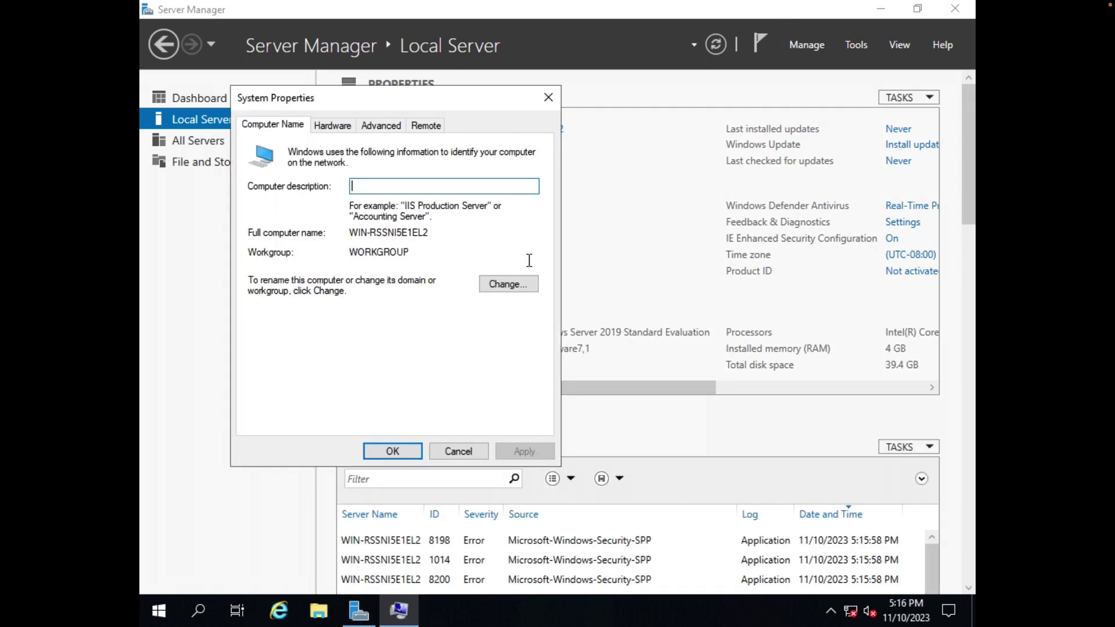
click(518, 284)
text(DC01)
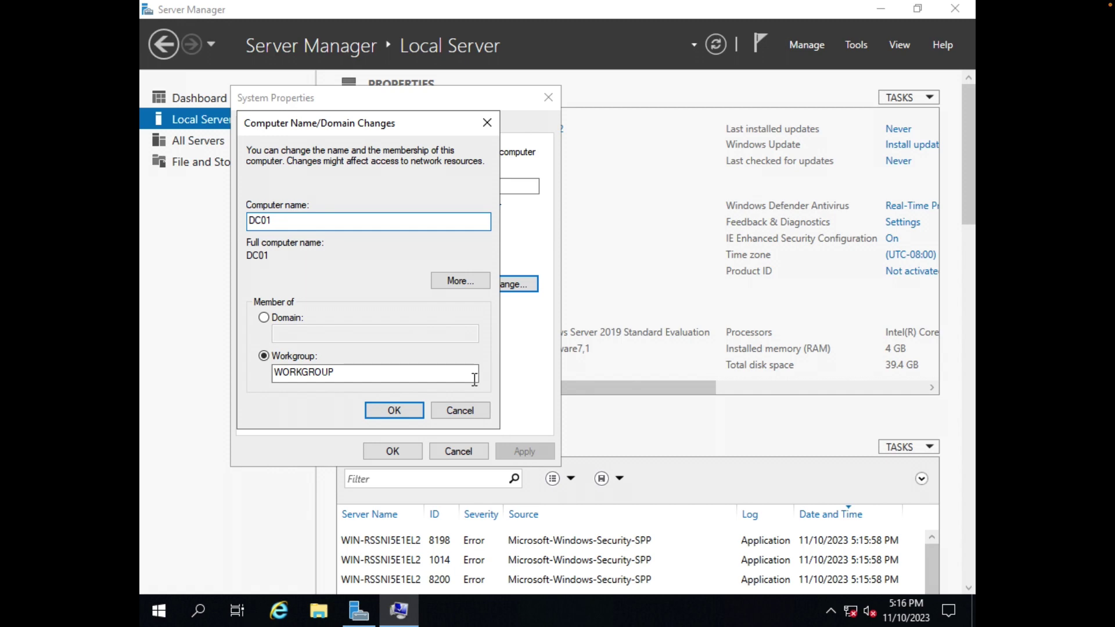
click(396, 406)
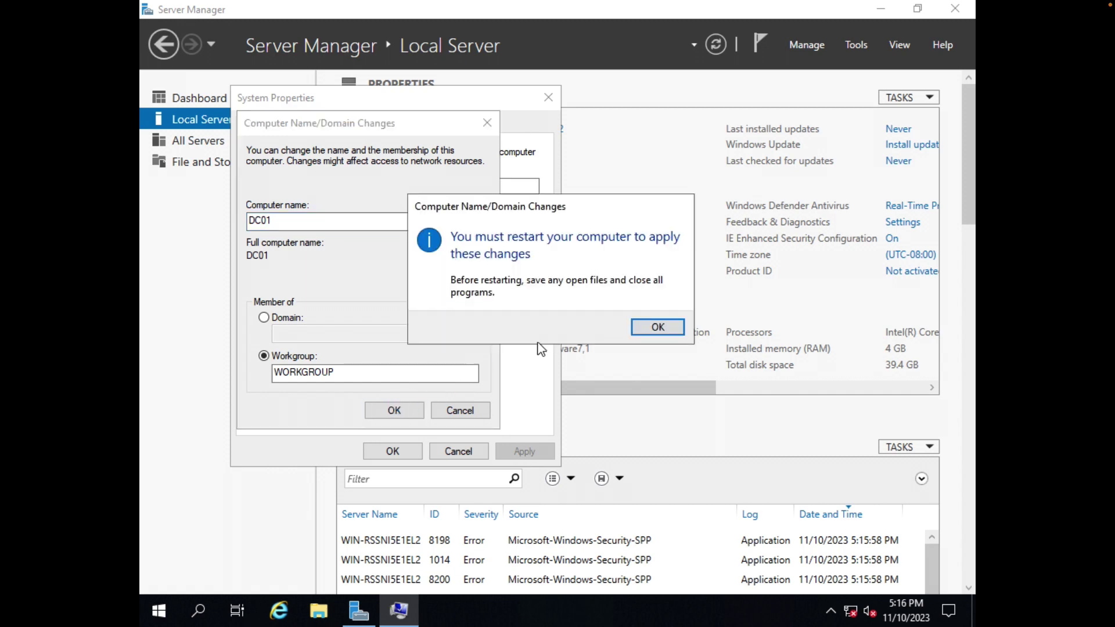
click(653, 327)
click(399, 455)
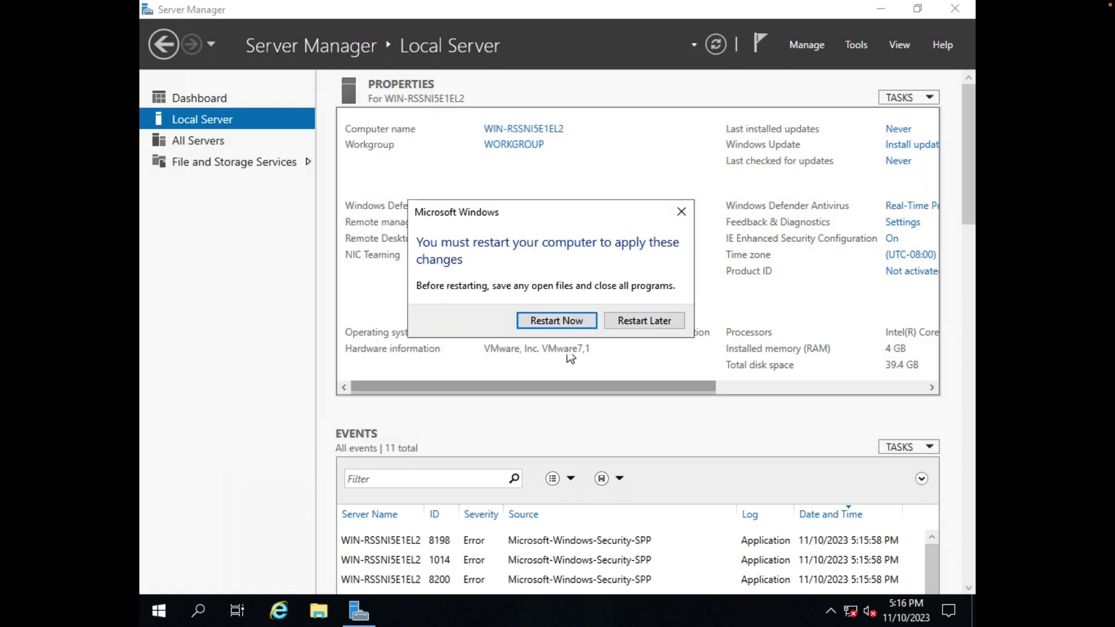
click(656, 321)
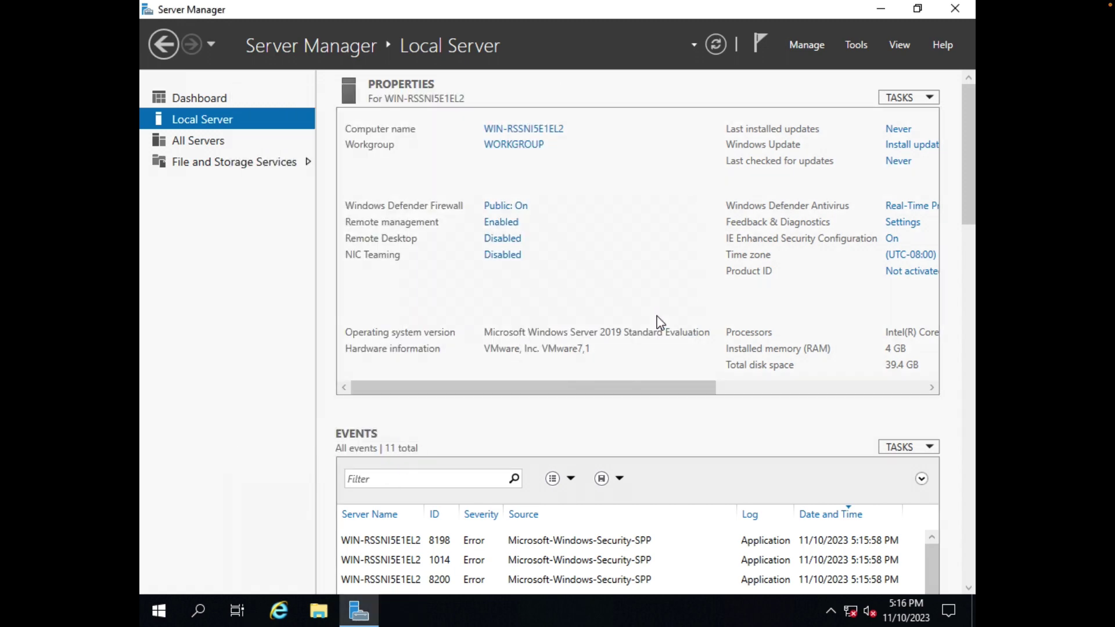
click(318, 611)
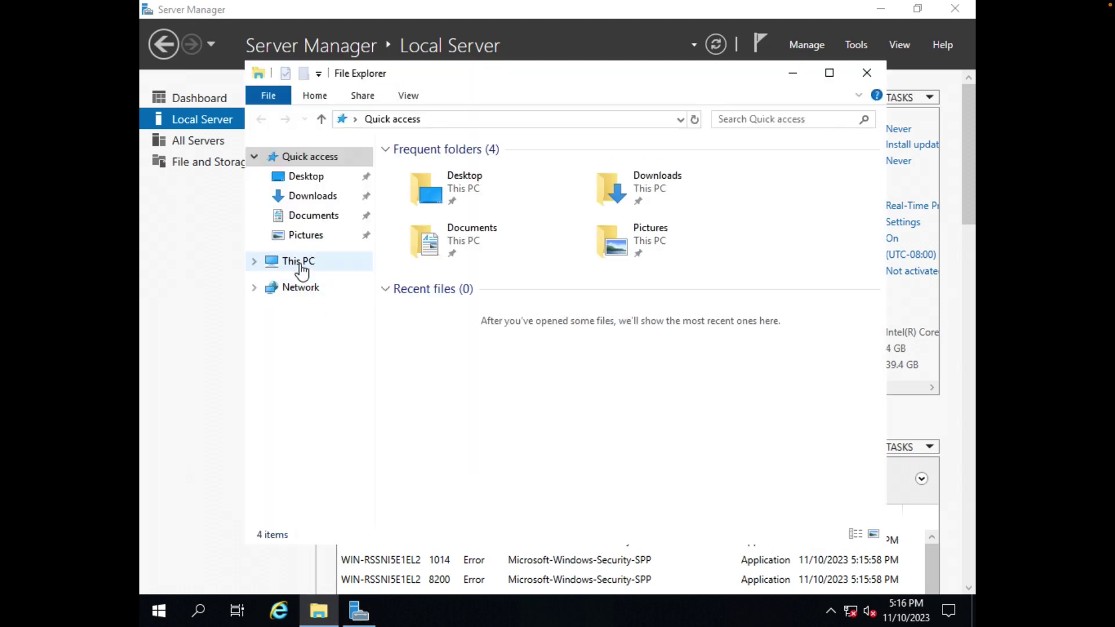
Eject the Windows installation disc from the DVD drive under This PC.
click(268, 266)
right_click(654, 388)
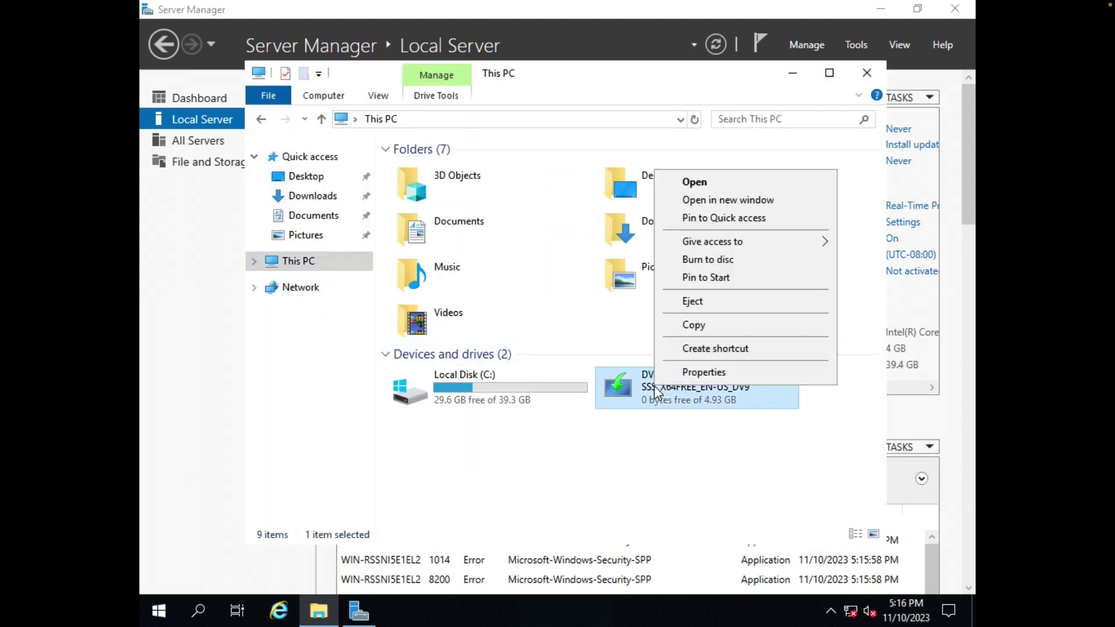
click(708, 302)
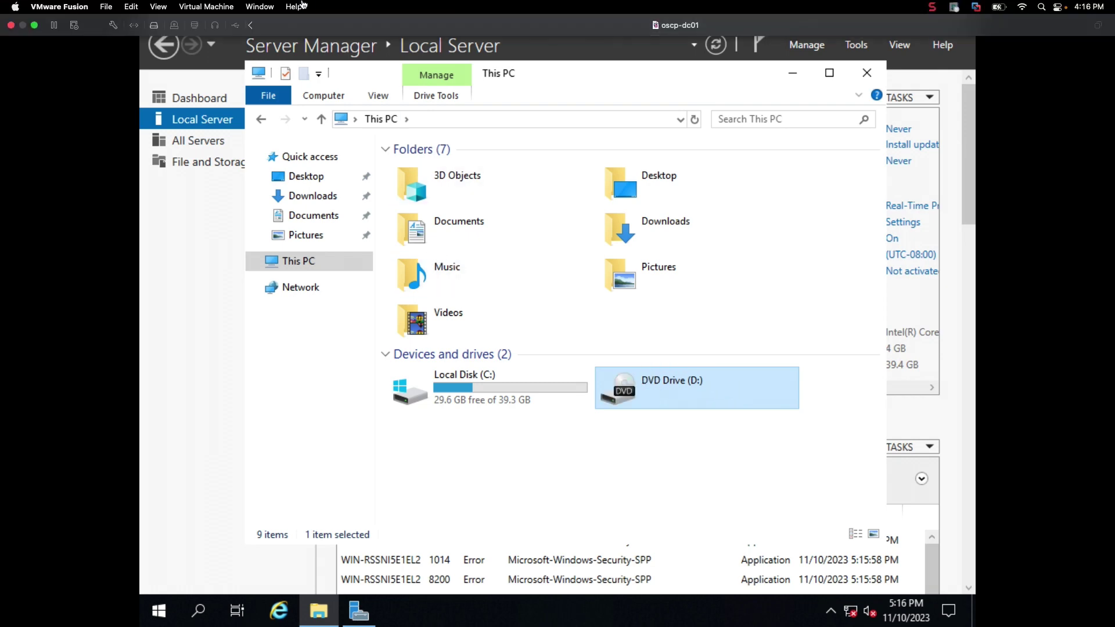
Insert the VMware Tools disc from the VM menu and launch its installer.
click(227, 6)
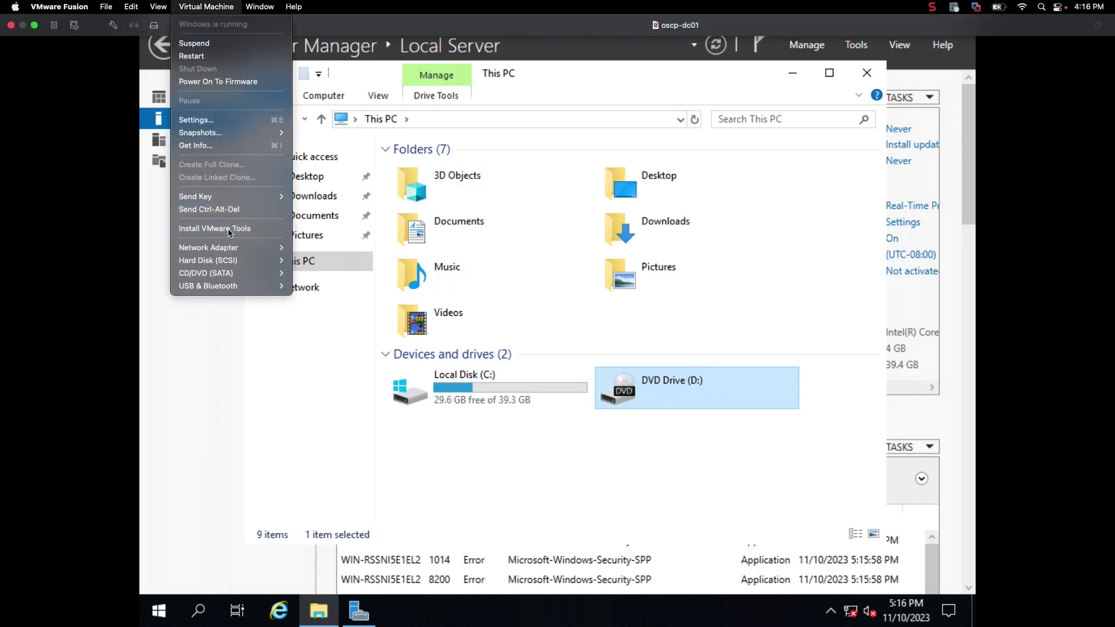
click(215, 228)
click(592, 373)
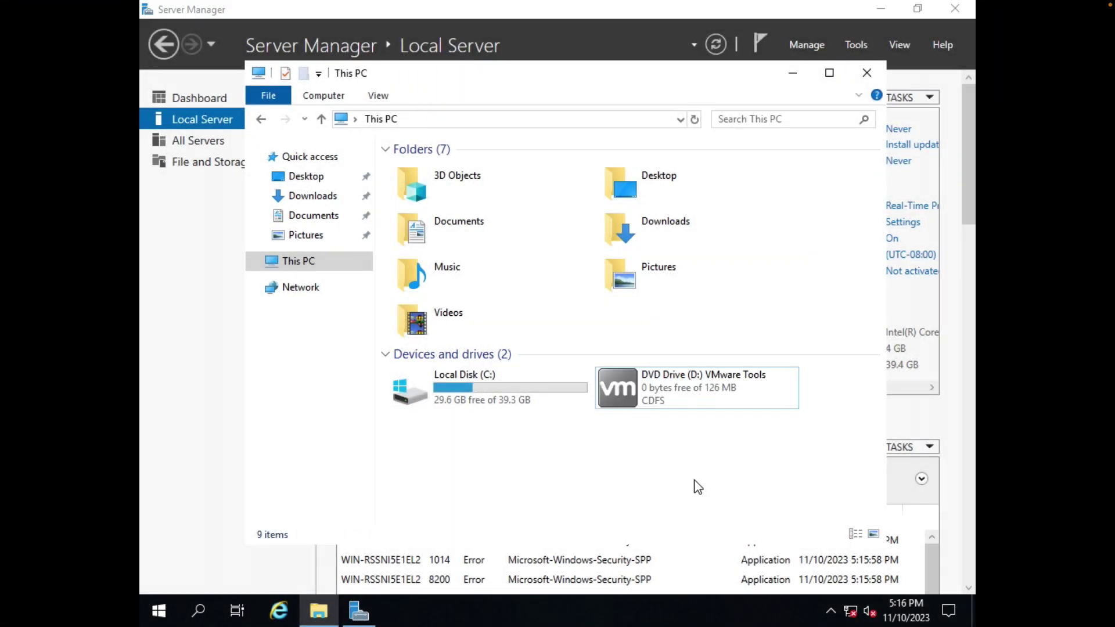
double_click(690, 383)
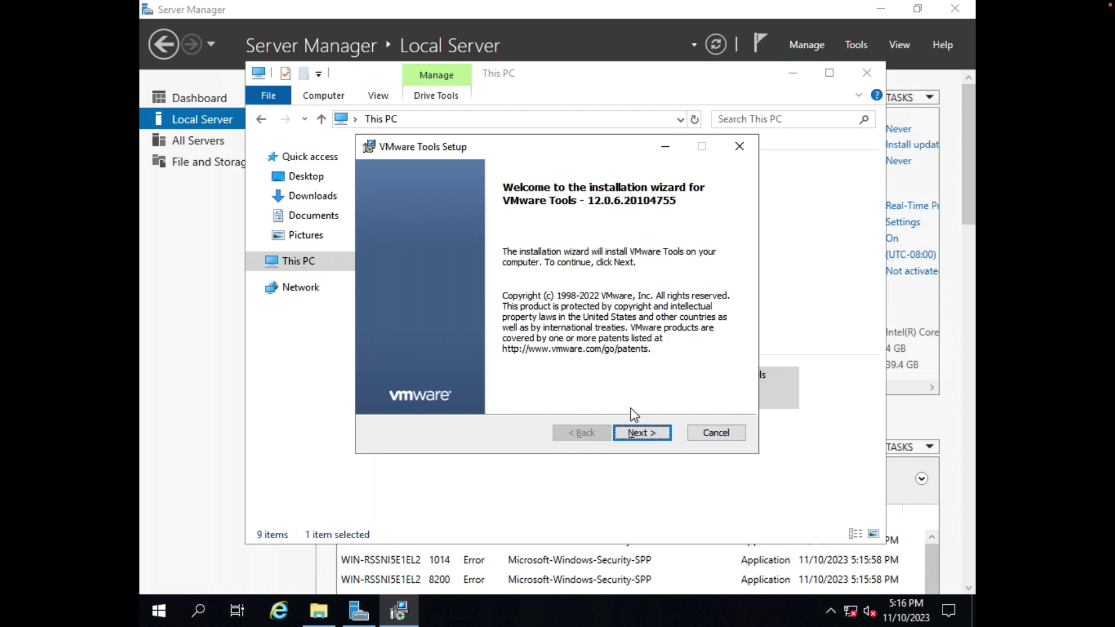
Advance VMware Tools Setup to Install, then minimize Server Manager and close This PC.
click(661, 433)
click(645, 430)
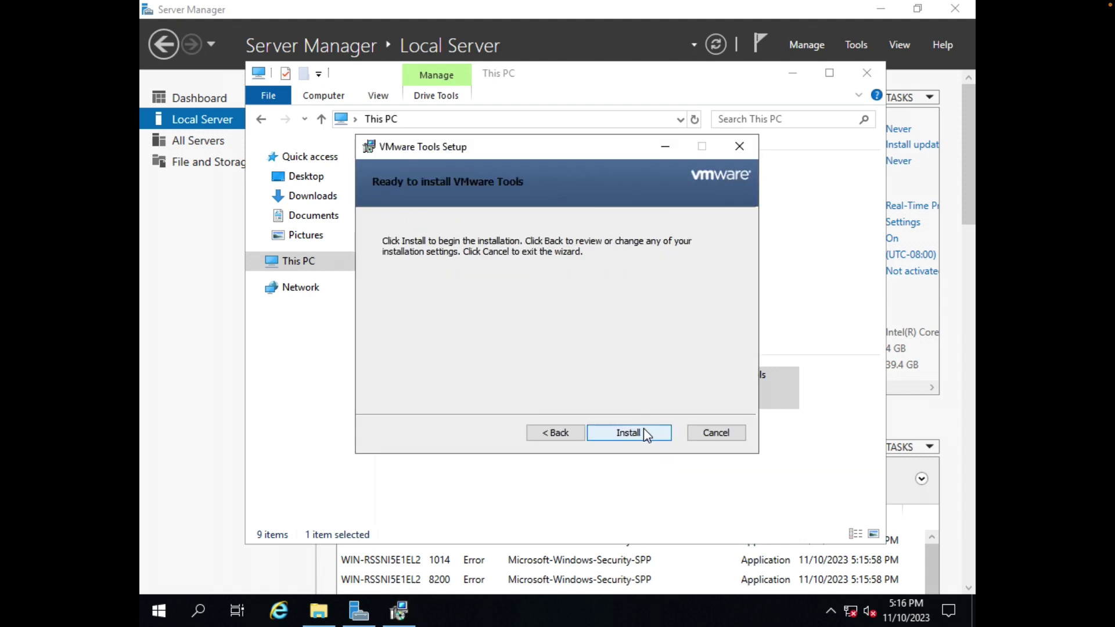
click(644, 430)
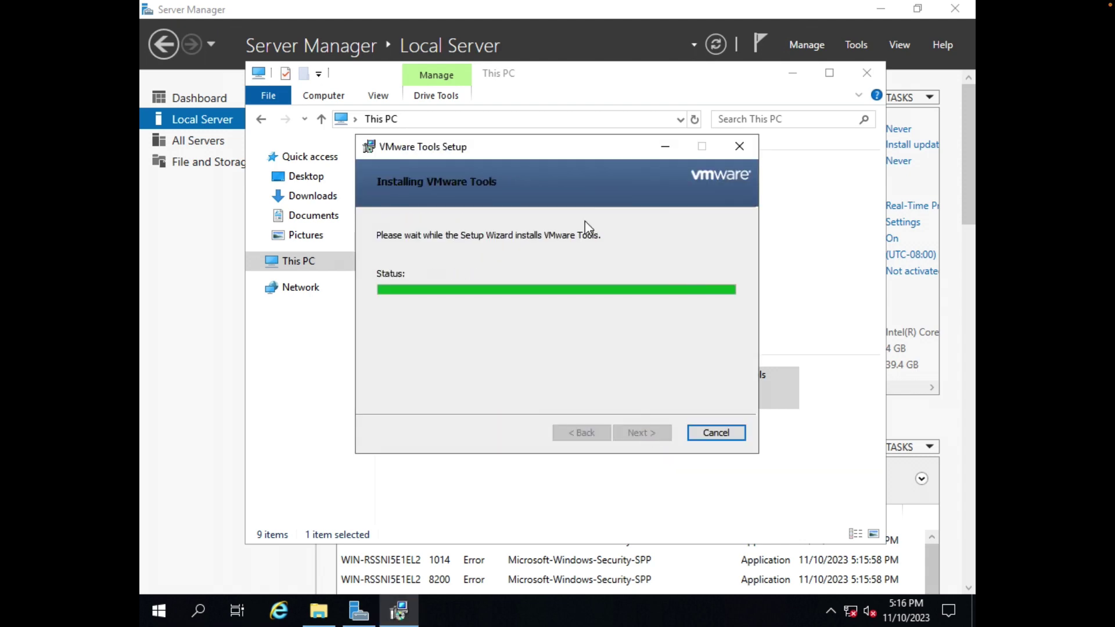
click(881, 9)
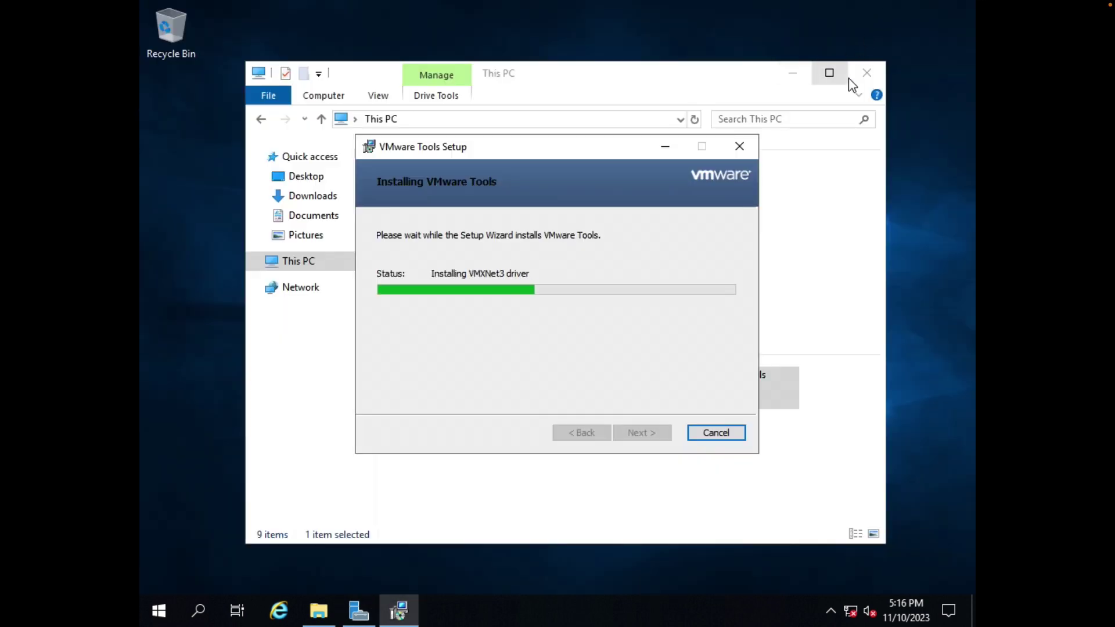
click(864, 76)
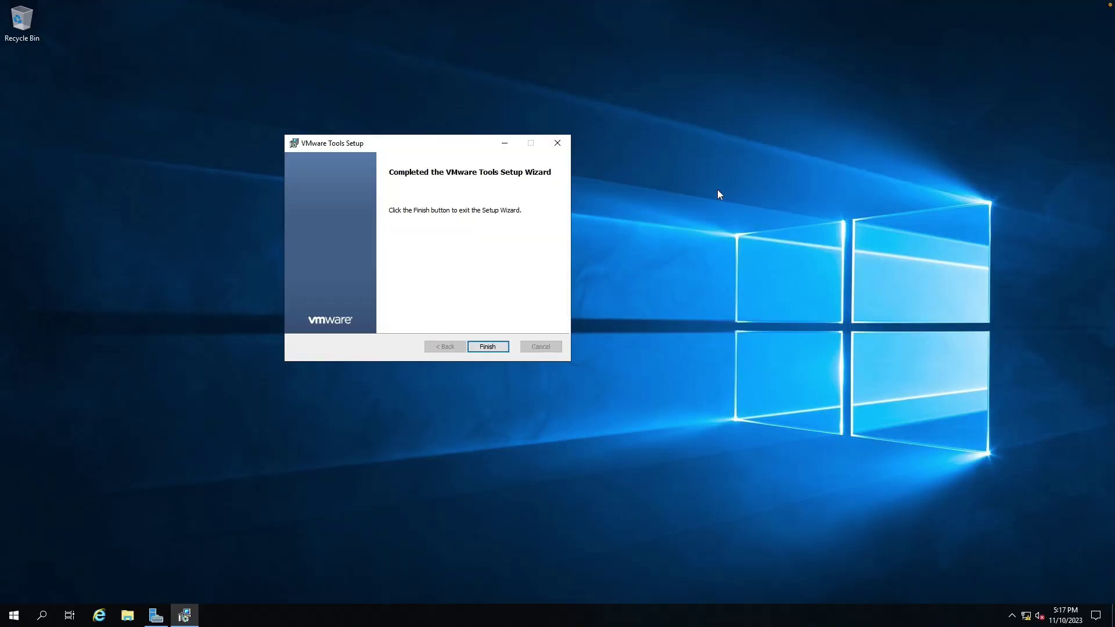
Set the desktop display scaling to 150% in Display settings.
right_click(718, 190)
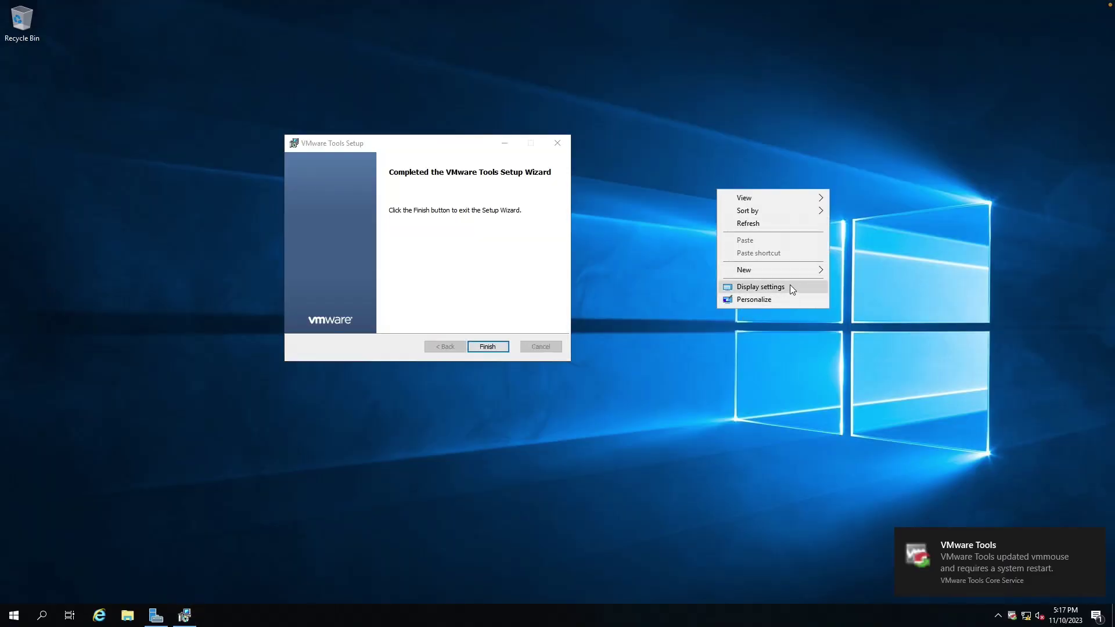
click(792, 283)
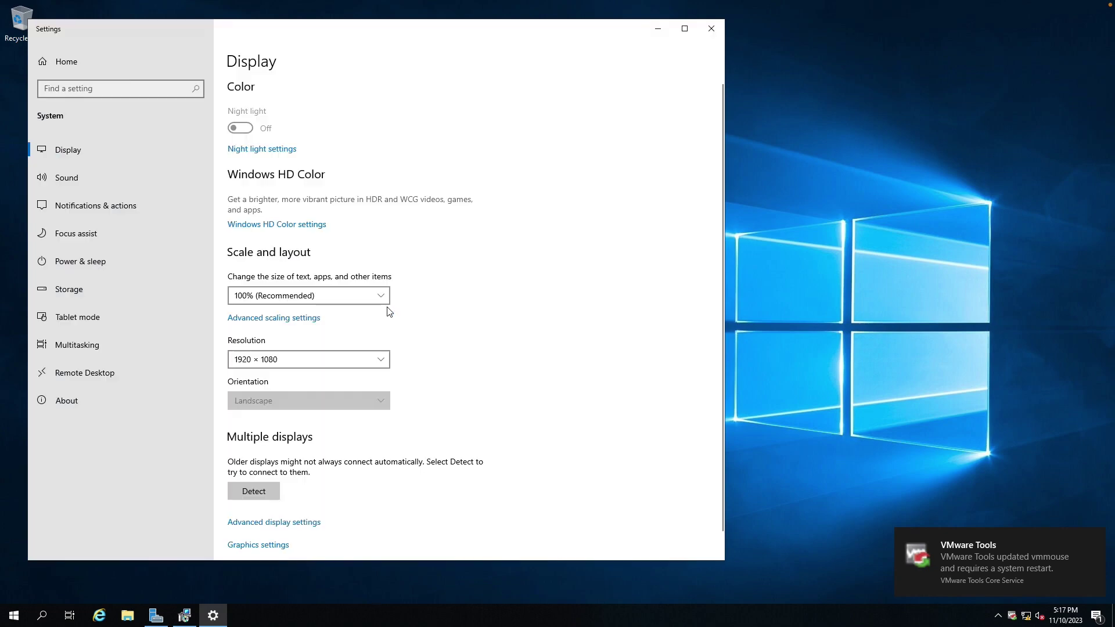
click(288, 294)
click(270, 327)
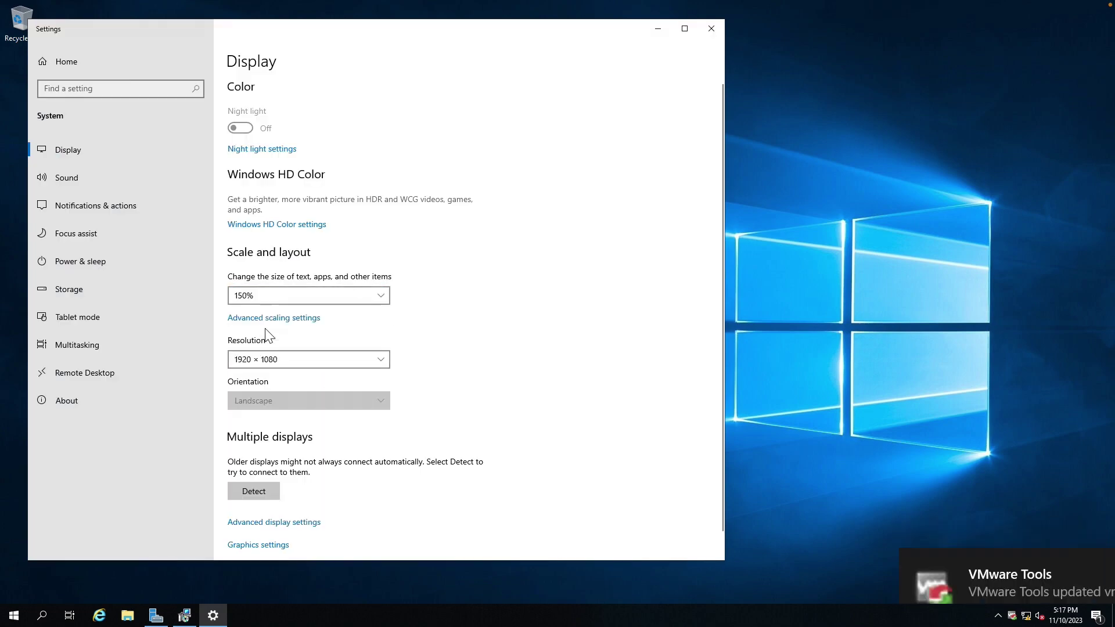
click(1055, 15)
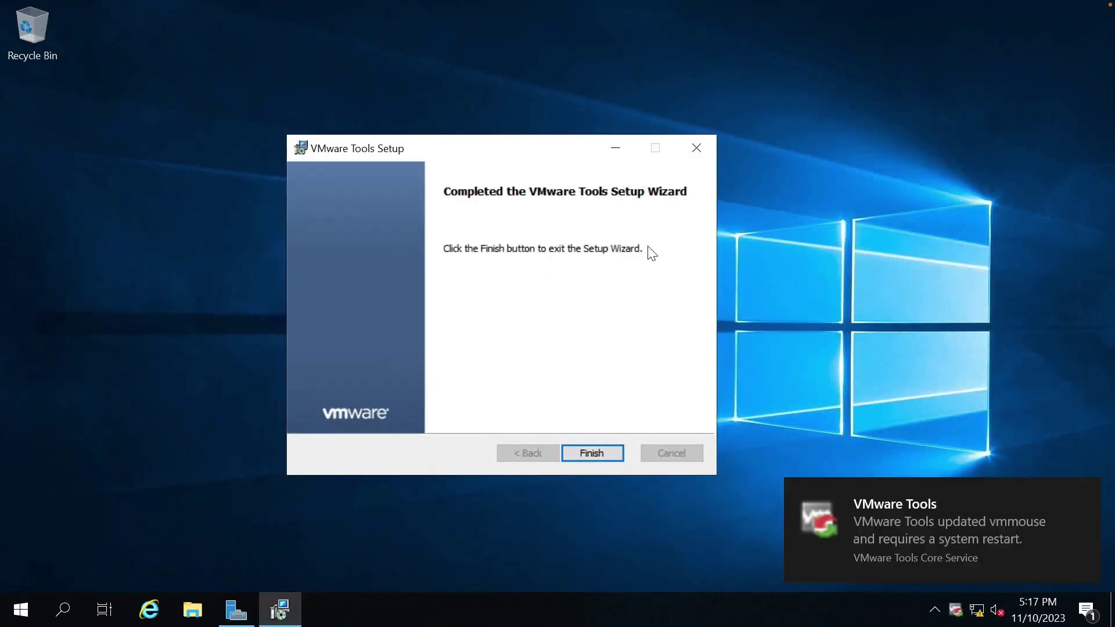
Finish VMware Tools setup, accept the restart, and sign back in as Administrator.
click(575, 453)
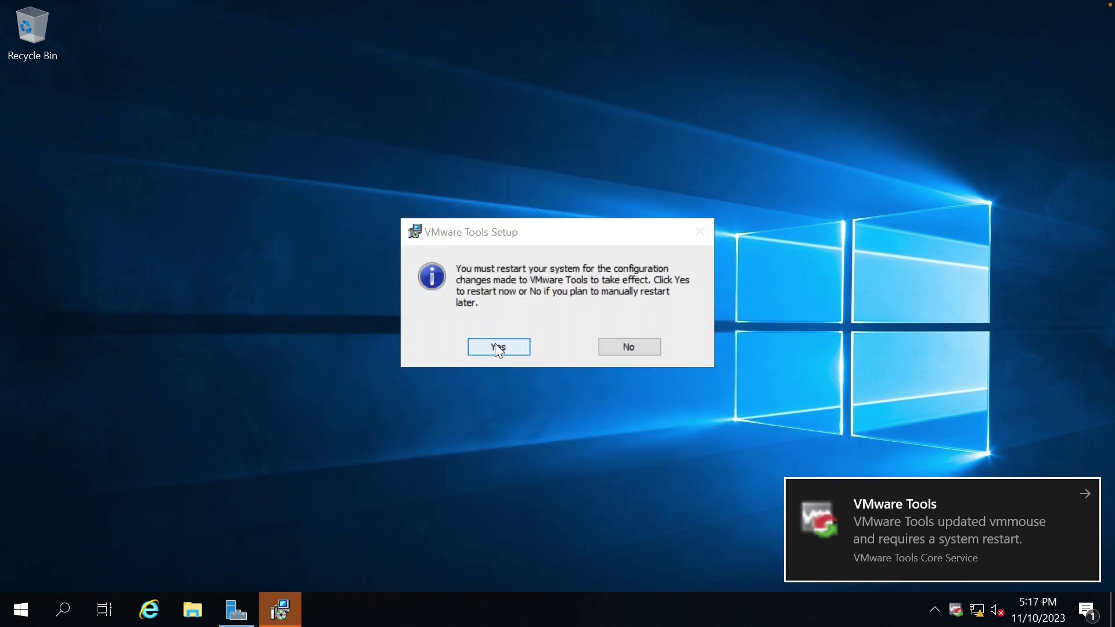
click(497, 348)
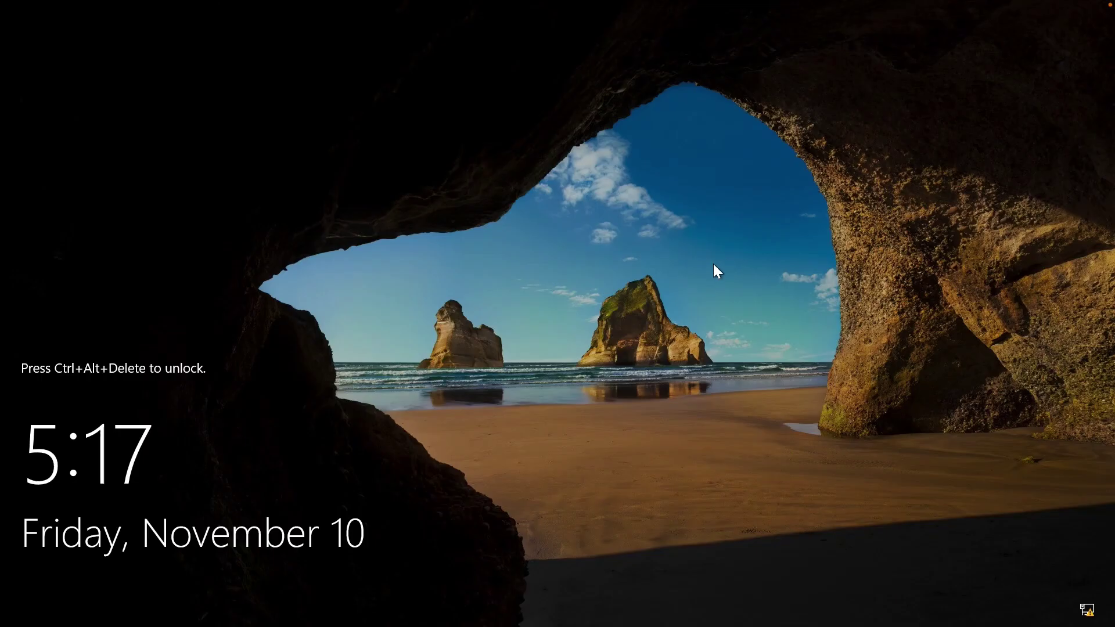
key(ctrl+alt+Delete)
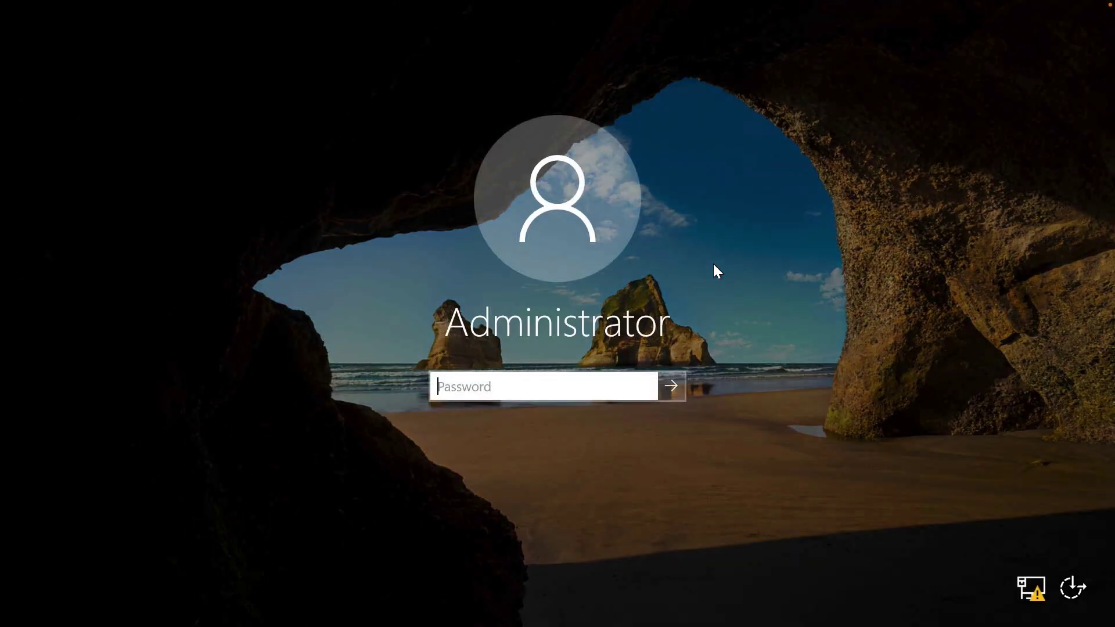
text(************)
key(Return)
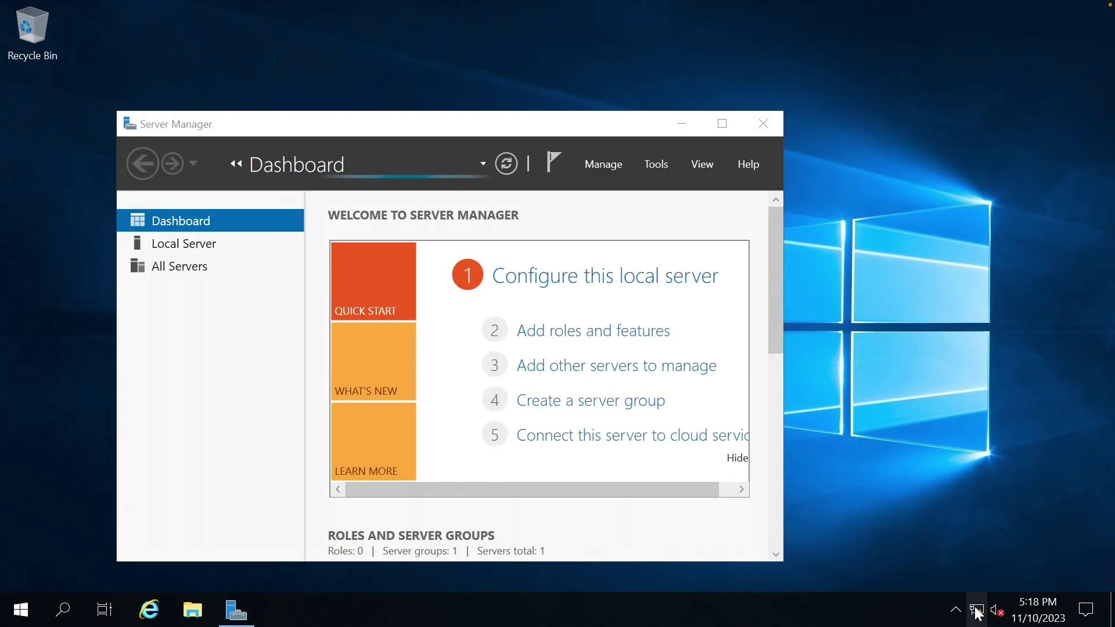
Hide the Server Manager welcome pane and open Network & Internet settings.
drag(707, 492, 746, 491)
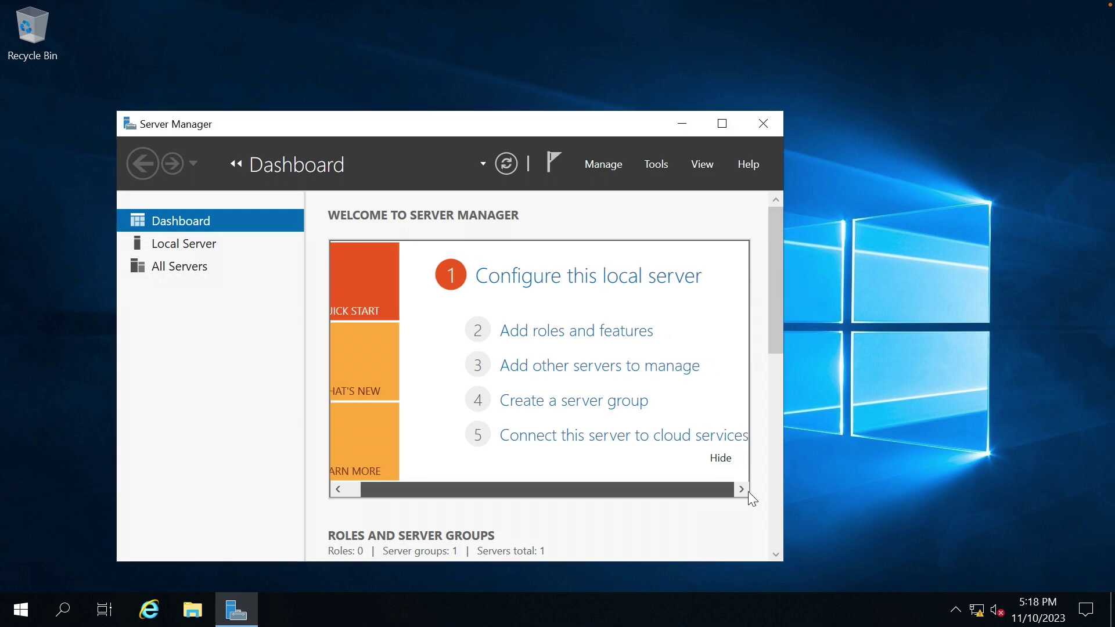
click(721, 460)
right_click(994, 619)
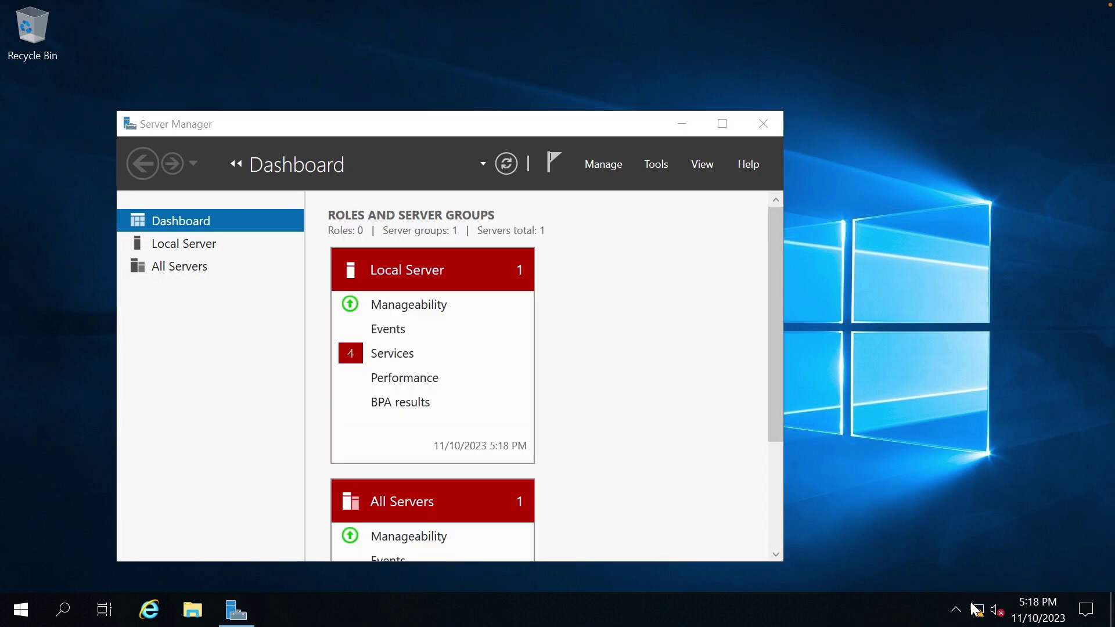
right_click(981, 615)
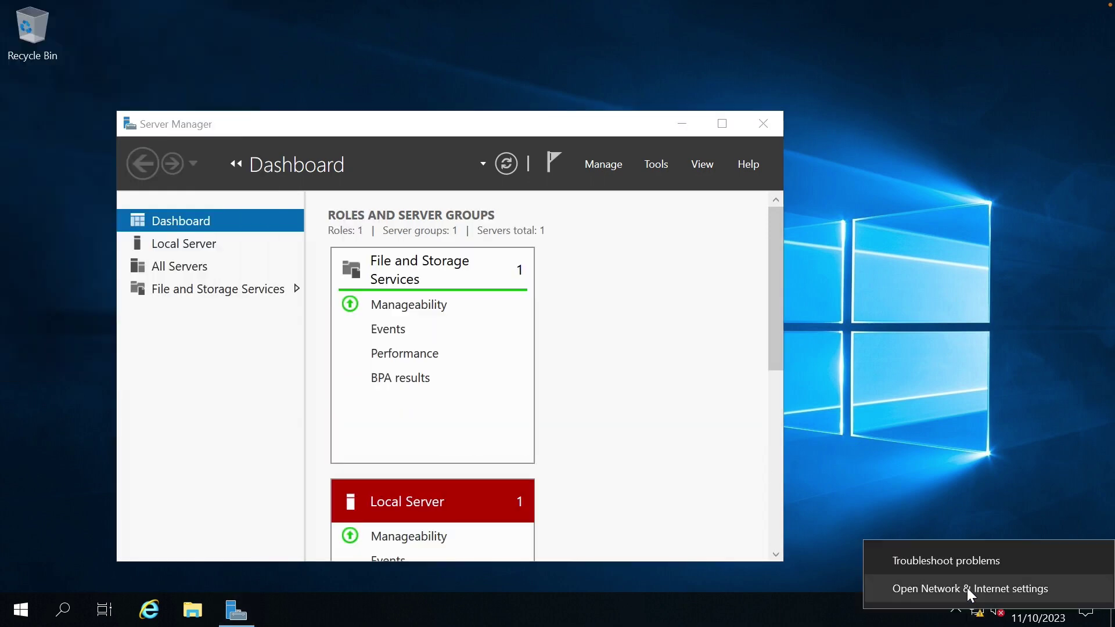
click(991, 598)
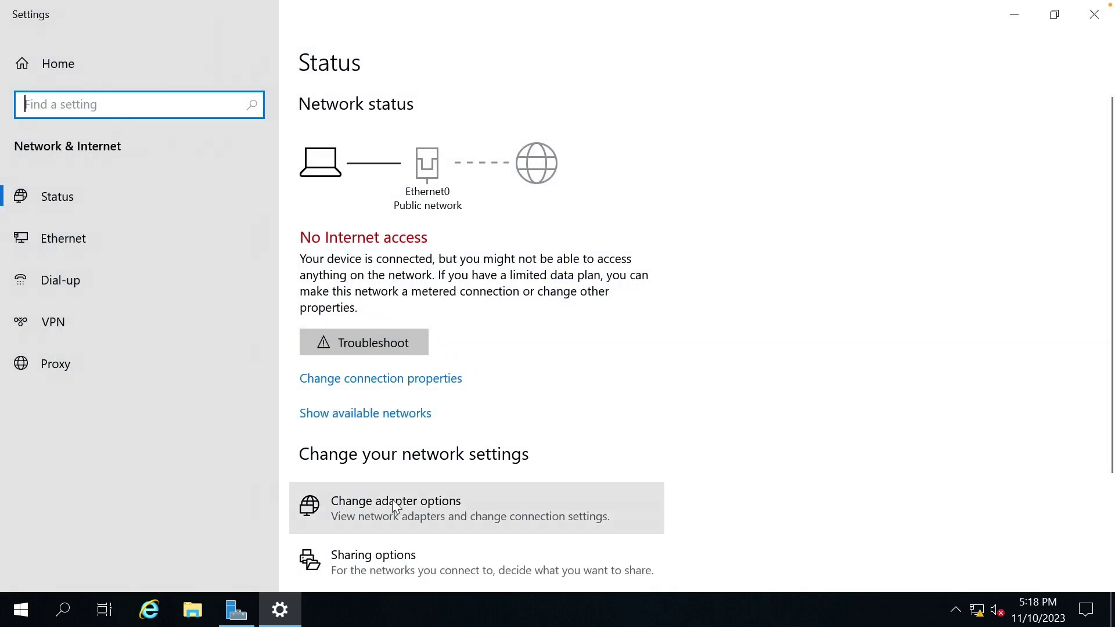
In Ethernet0 properties, disable IPv6 and set IPv4 to use a manual IP address.
click(393, 500)
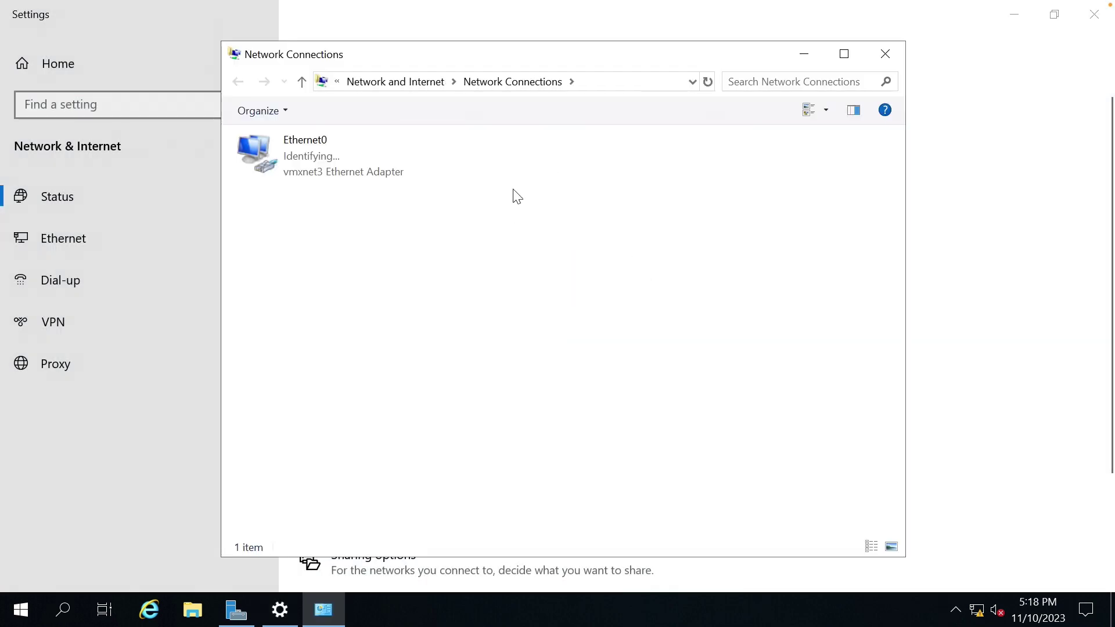
click(368, 166)
right_click(368, 166)
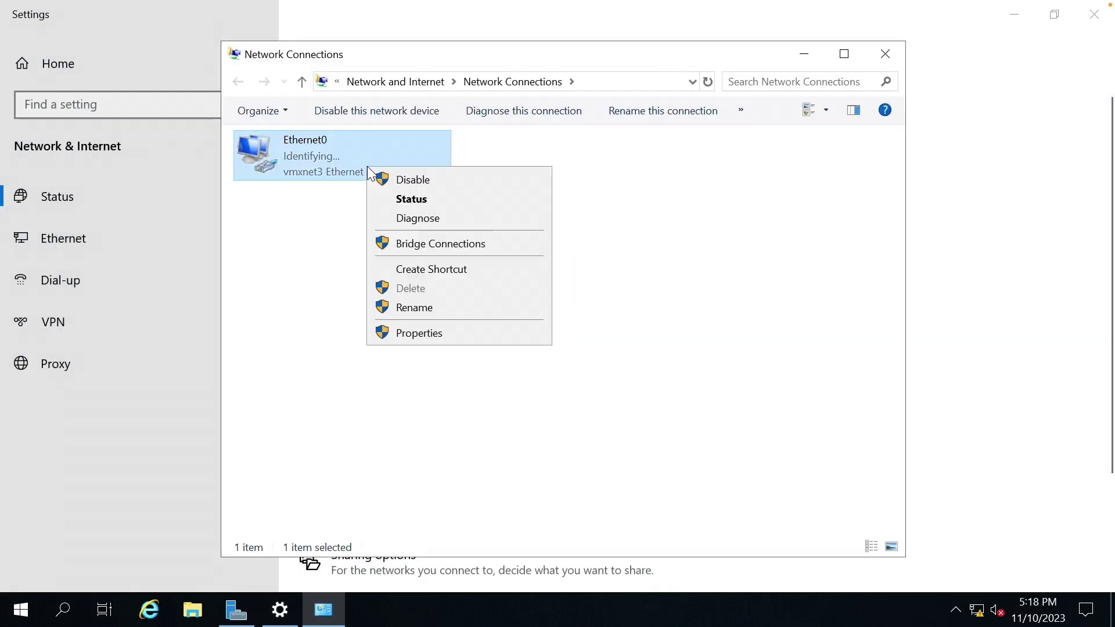
click(431, 334)
click(267, 356)
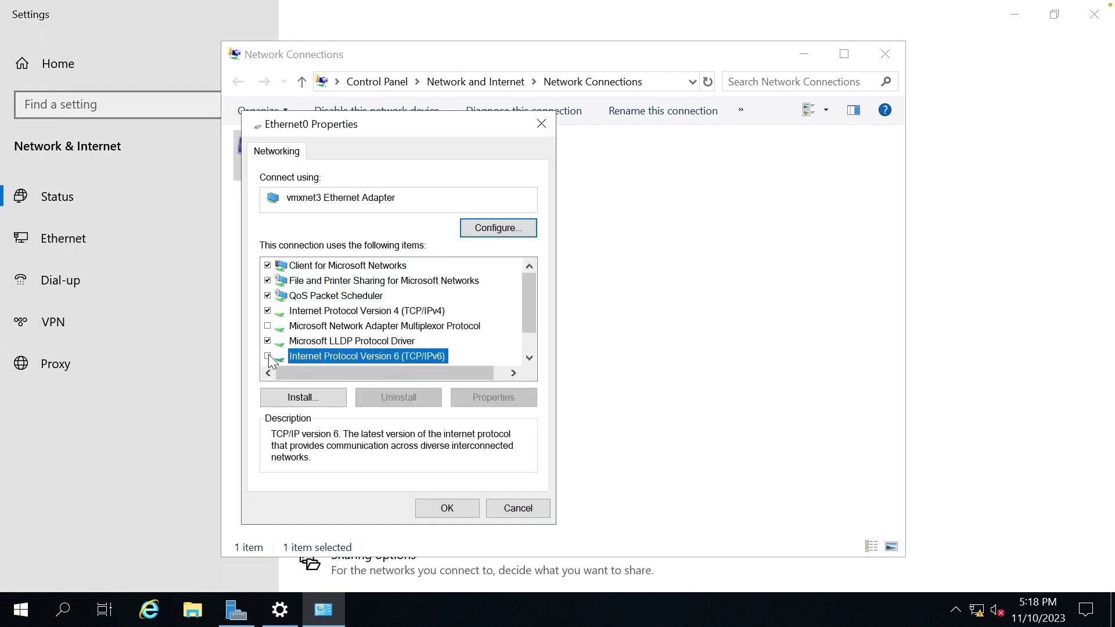
double_click(361, 312)
click(390, 309)
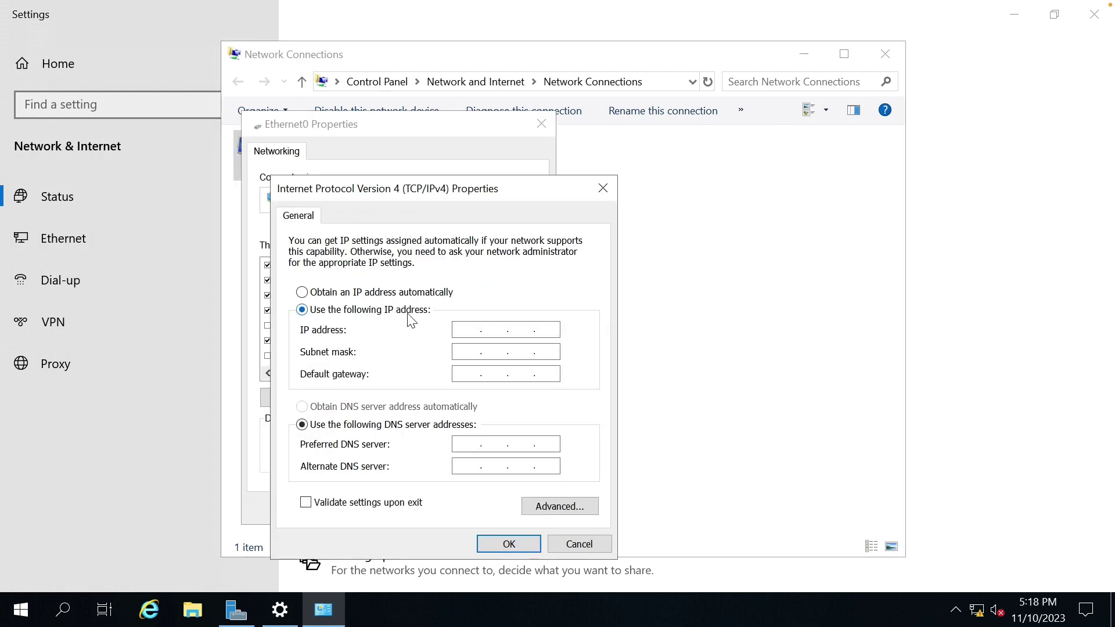
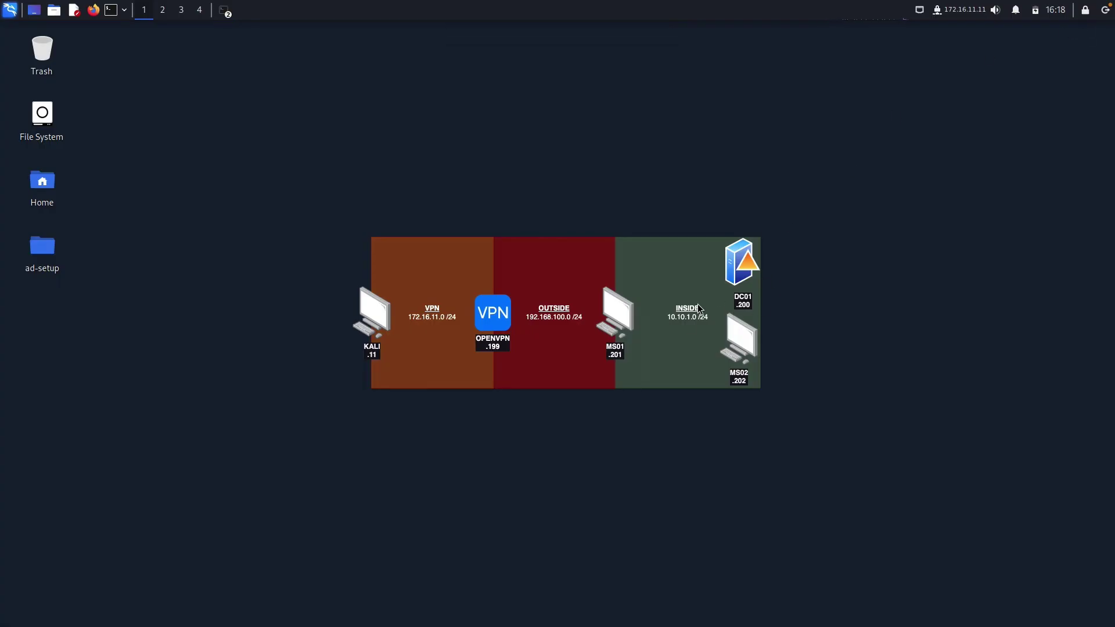
Give Ethernet0 the IPv4 address 10.10.1.200 with subnet mask 255.255.255.0.
key(ctrl+Left)
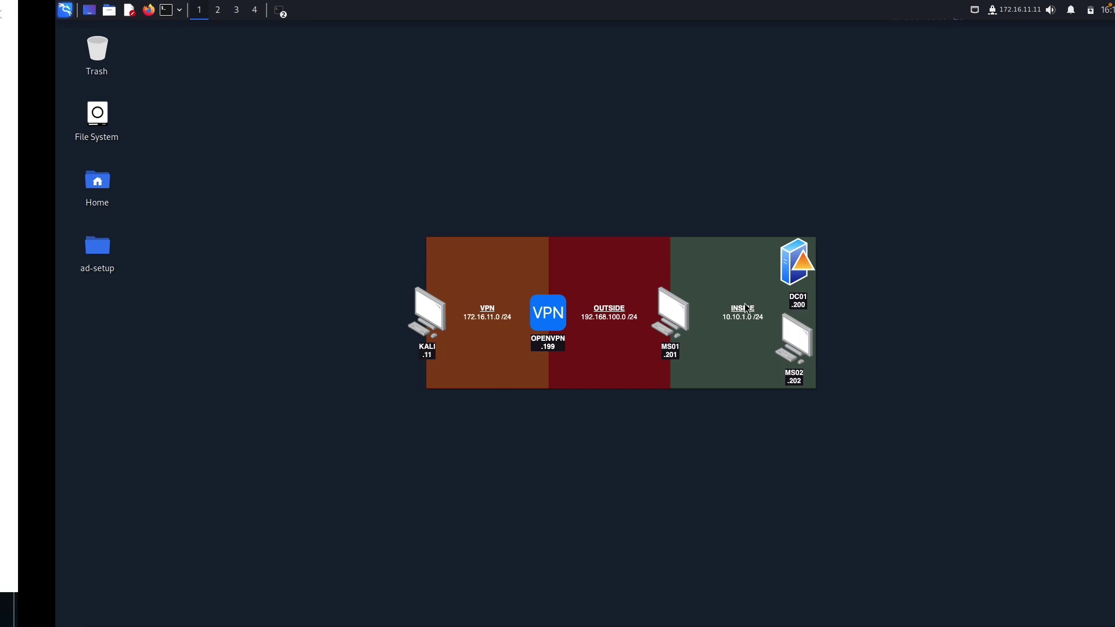
text(10.)
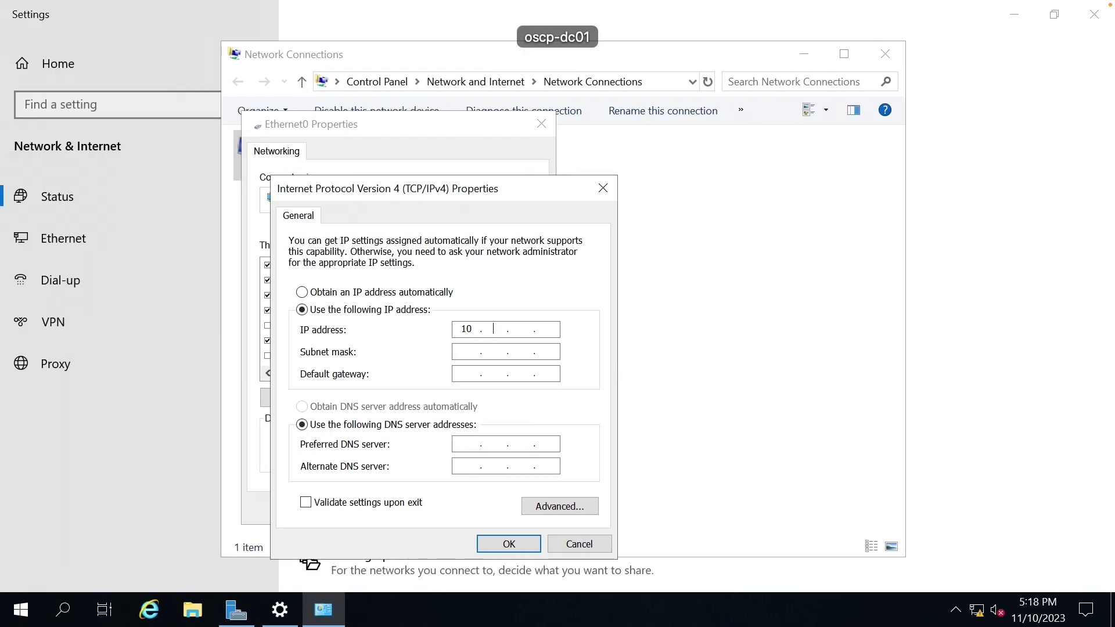
text(10.1.200)
key(Tab)
text(255.255.255)
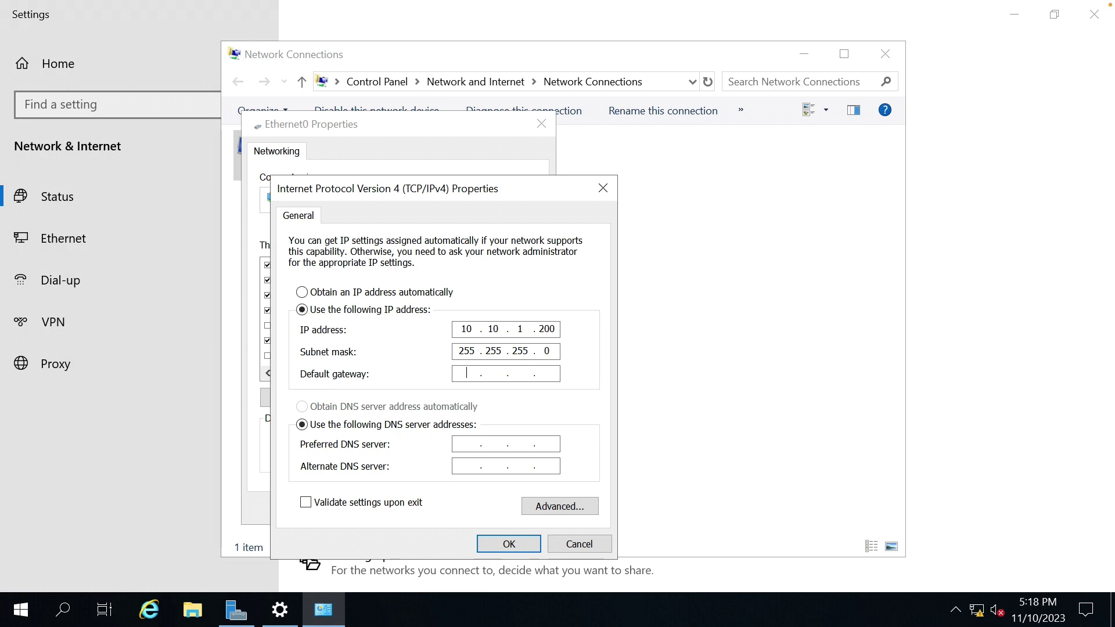
key(Tab)
key(Tab)
click(504, 544)
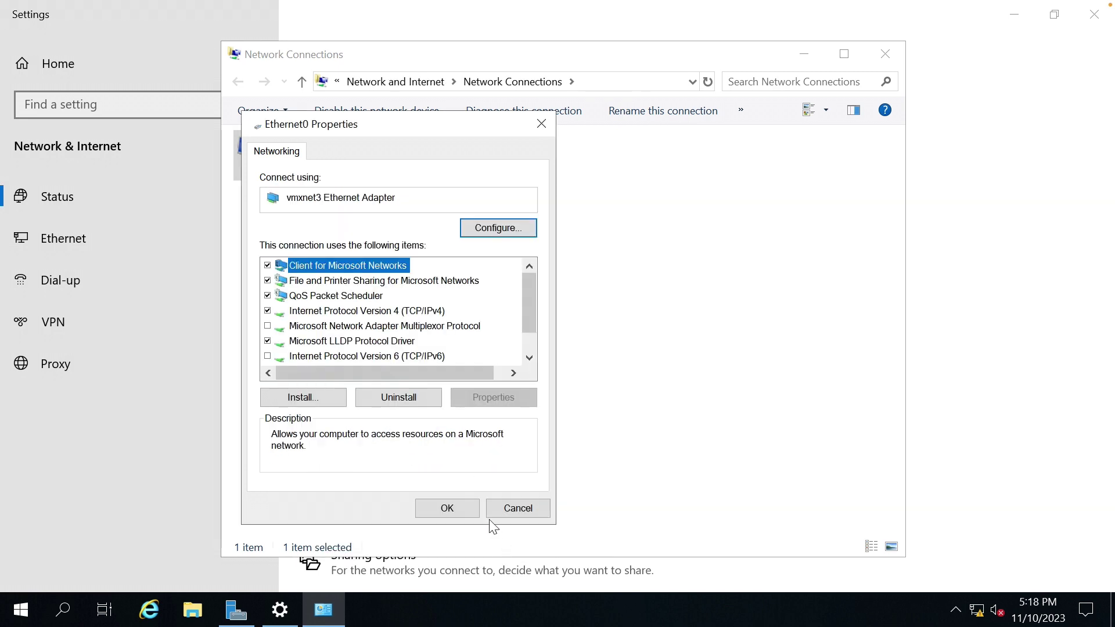
Apply the Ethernet0 properties and close Network Connections and the Settings window.
click(466, 507)
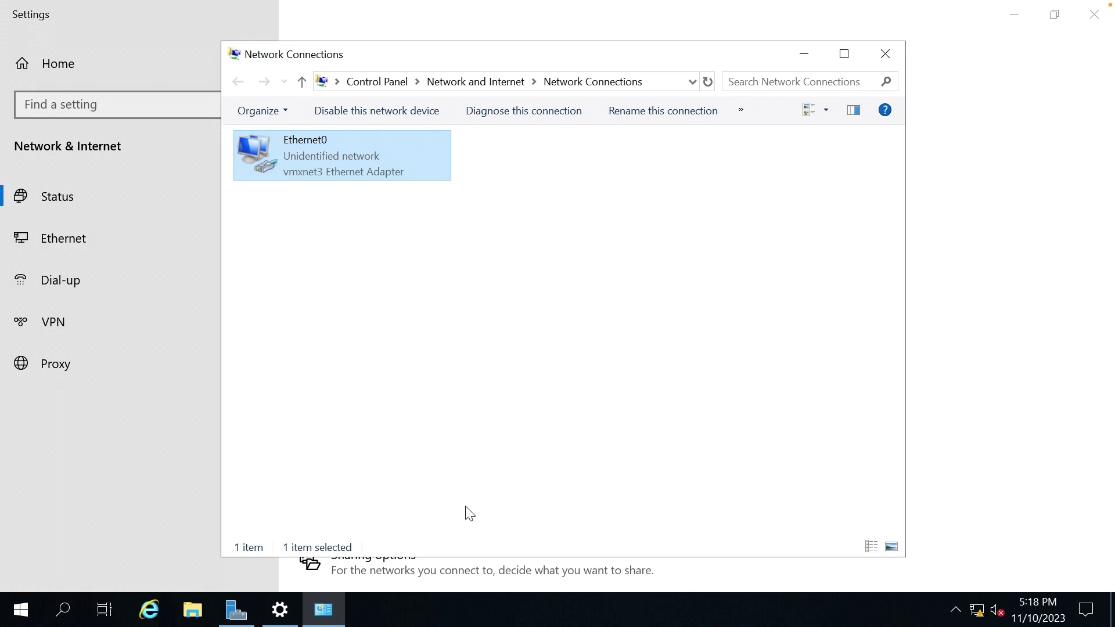
click(493, 403)
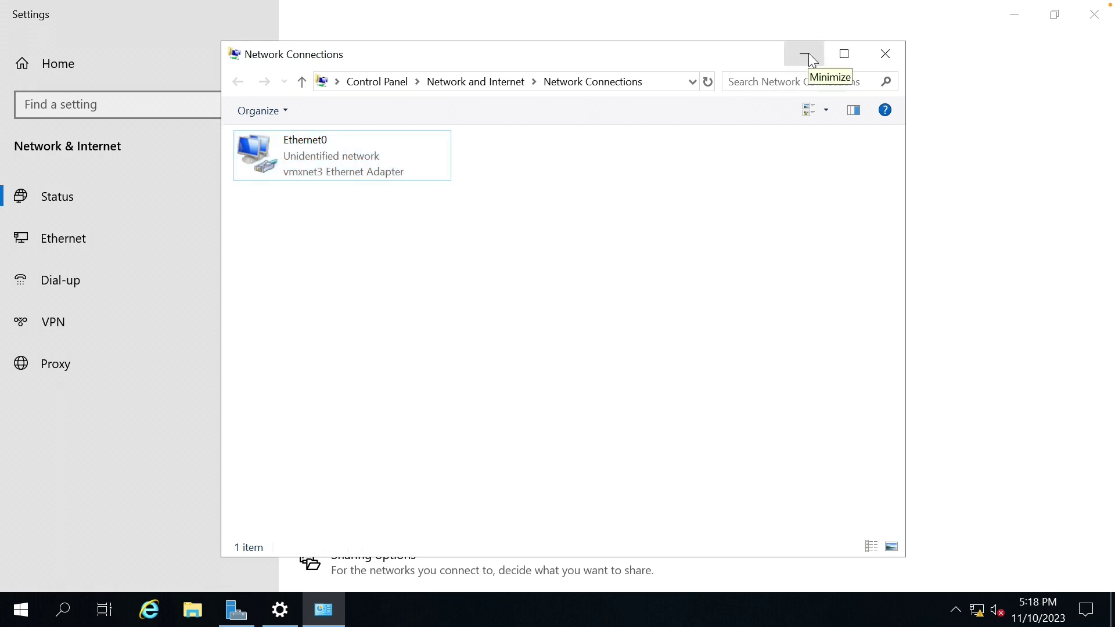
click(879, 52)
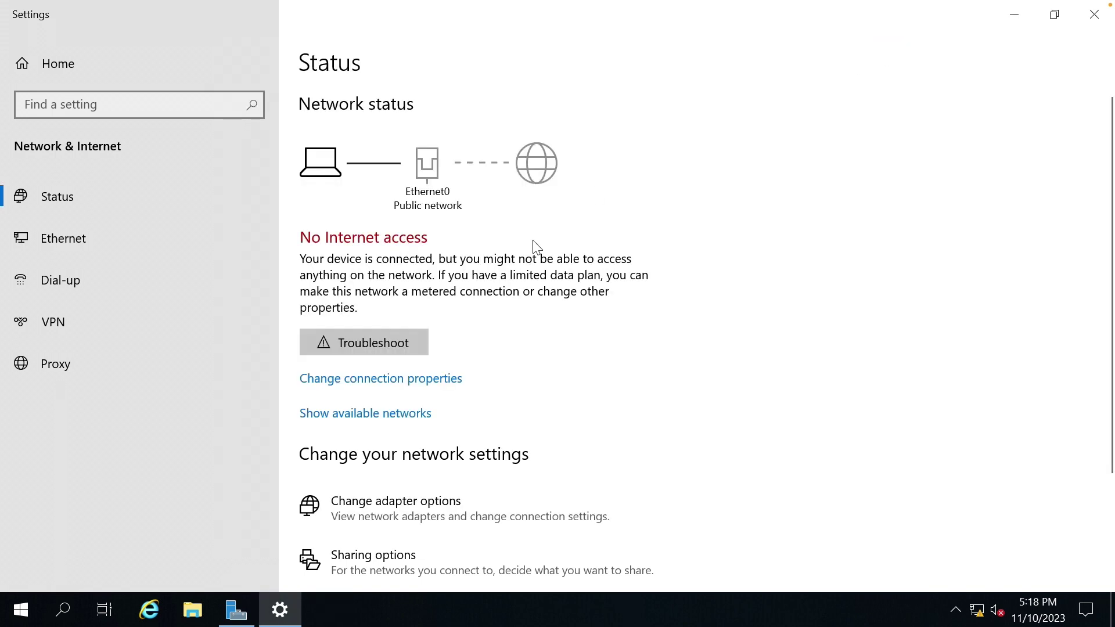
click(1094, 14)
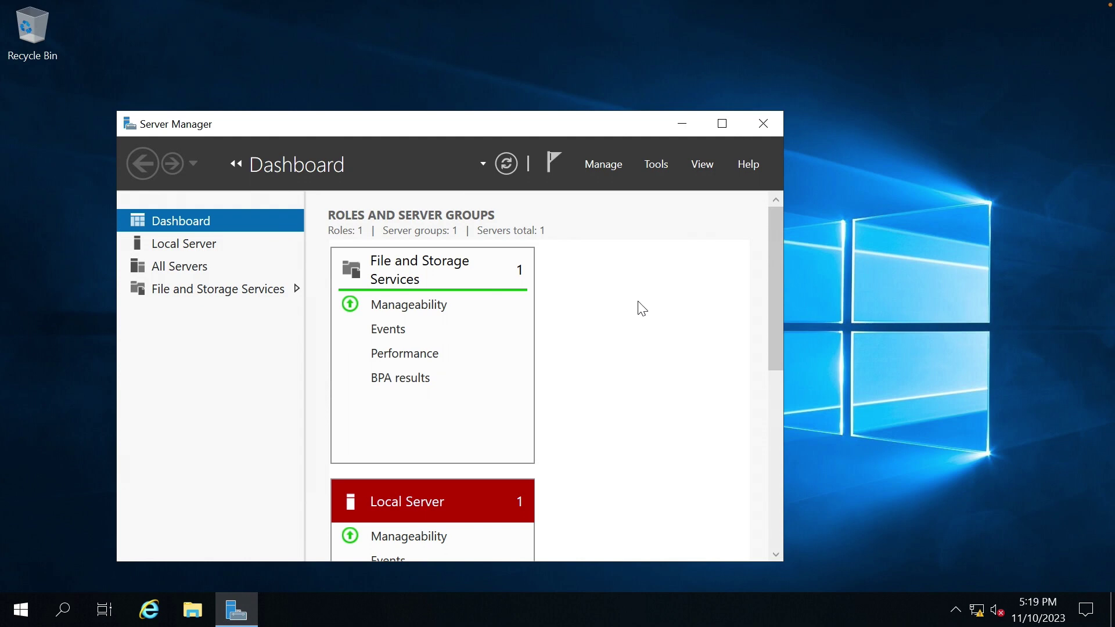
Start the Add Roles and Features wizard for a role-based installation on DC01.
double_click(634, 124)
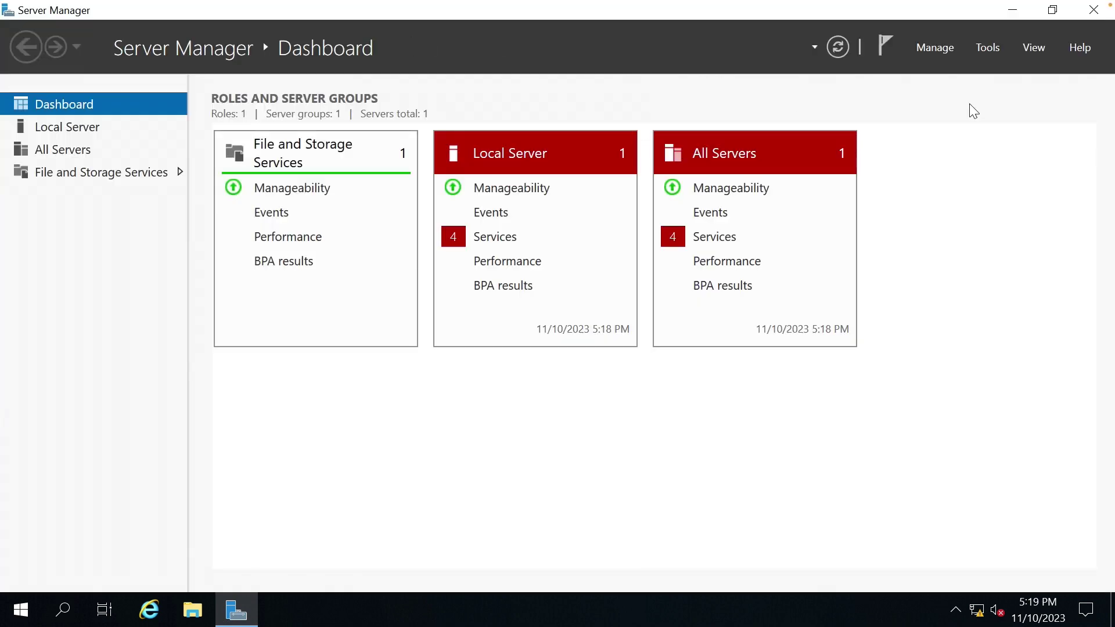
click(950, 49)
click(1007, 71)
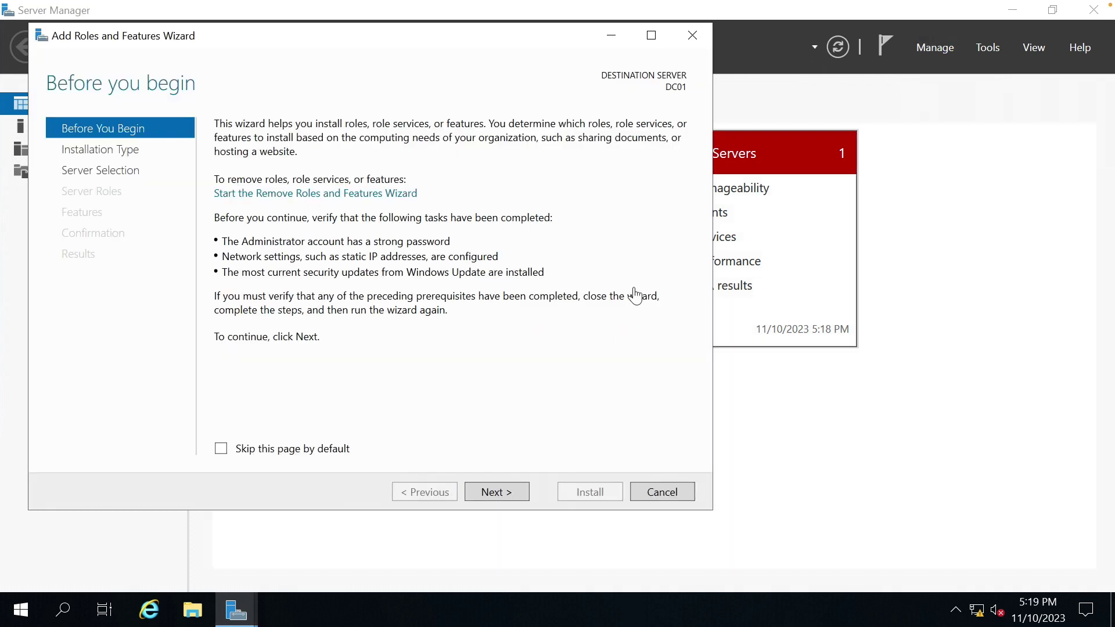
click(288, 452)
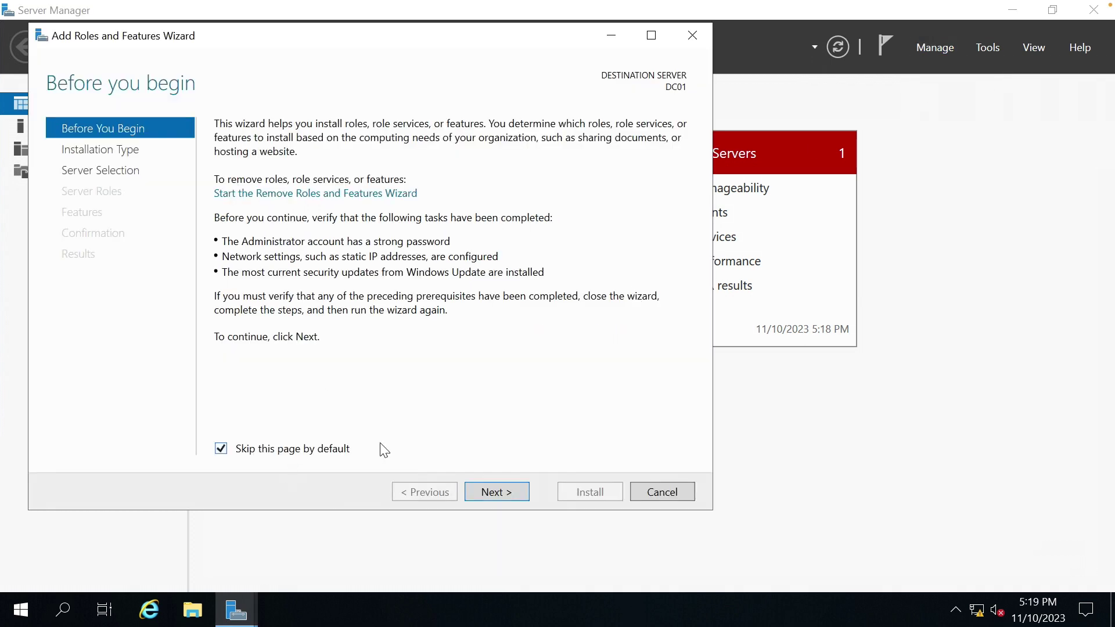
click(493, 496)
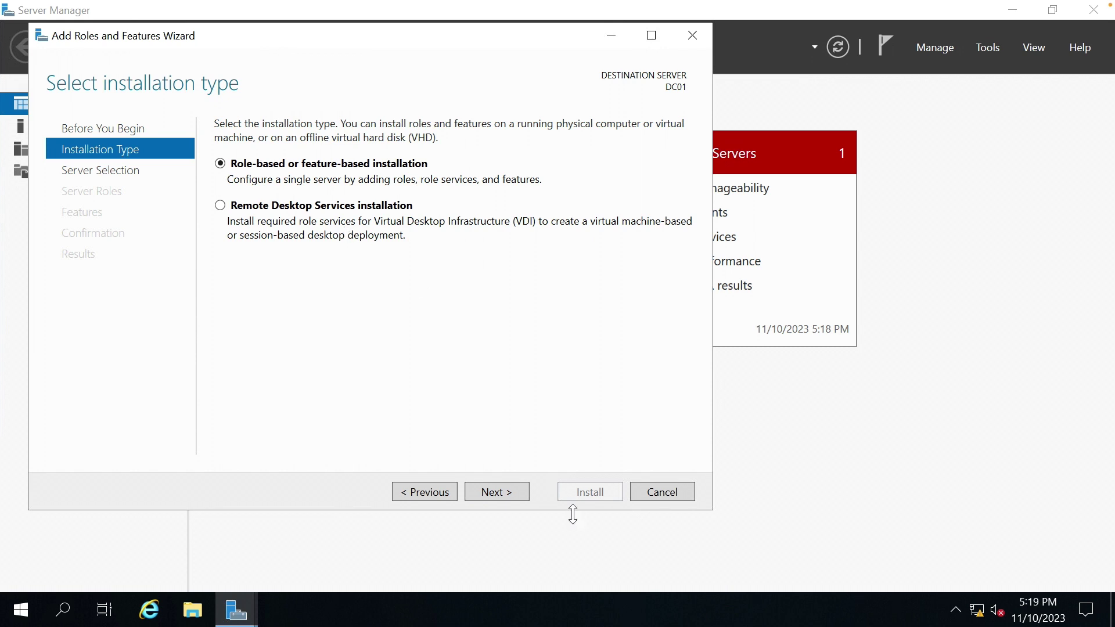
click(517, 496)
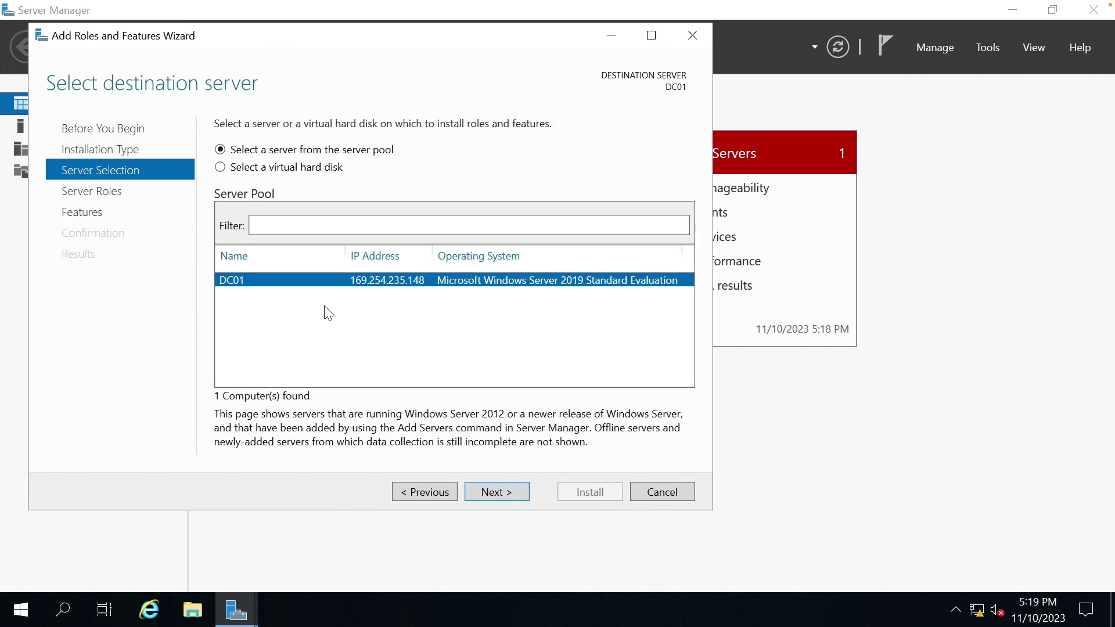
click(497, 492)
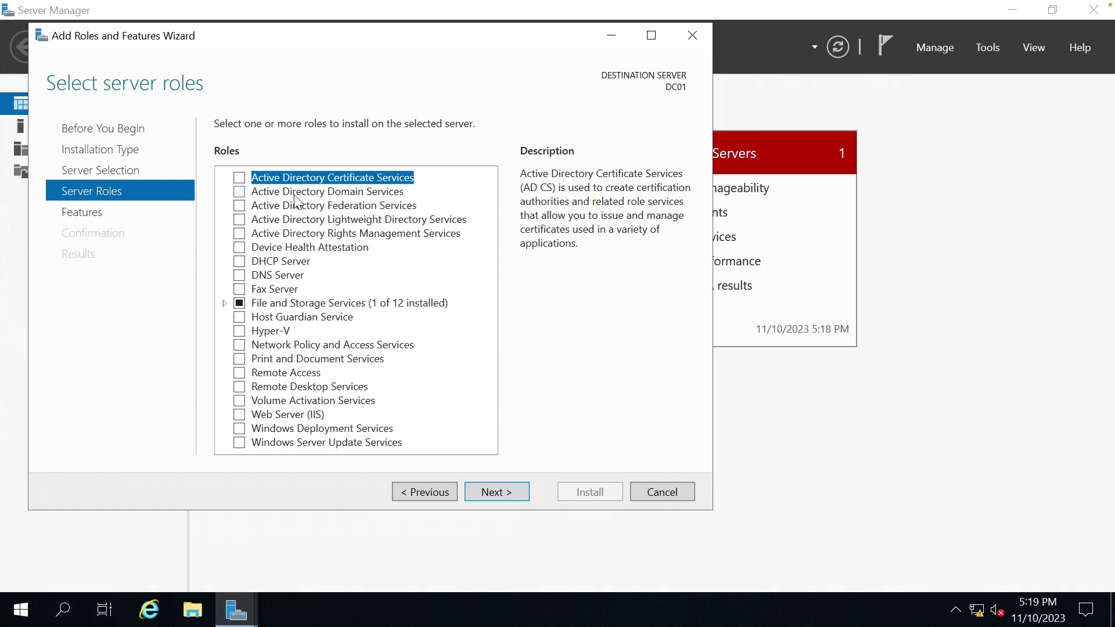
Install Active Directory Domain Services with its management tools, allowing automatic restarts.
click(240, 192)
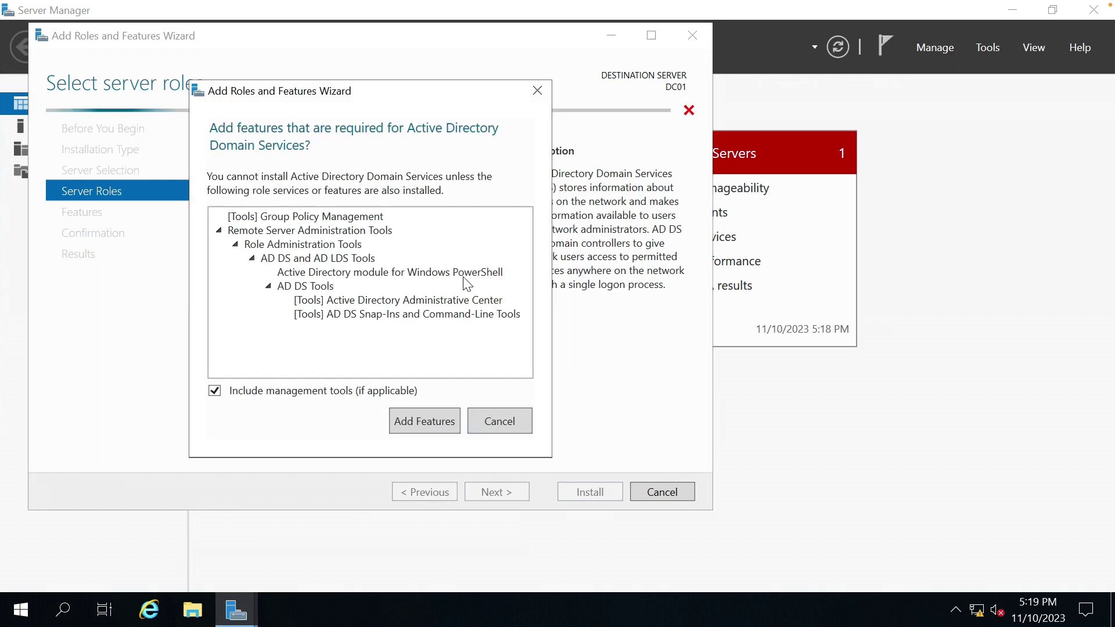
click(438, 421)
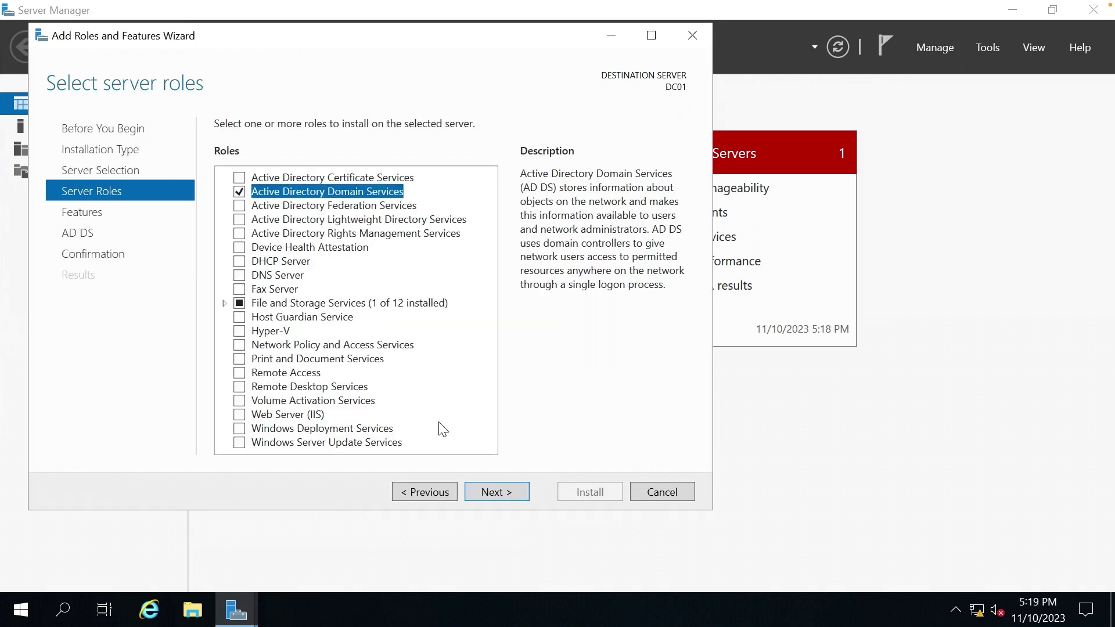
click(497, 492)
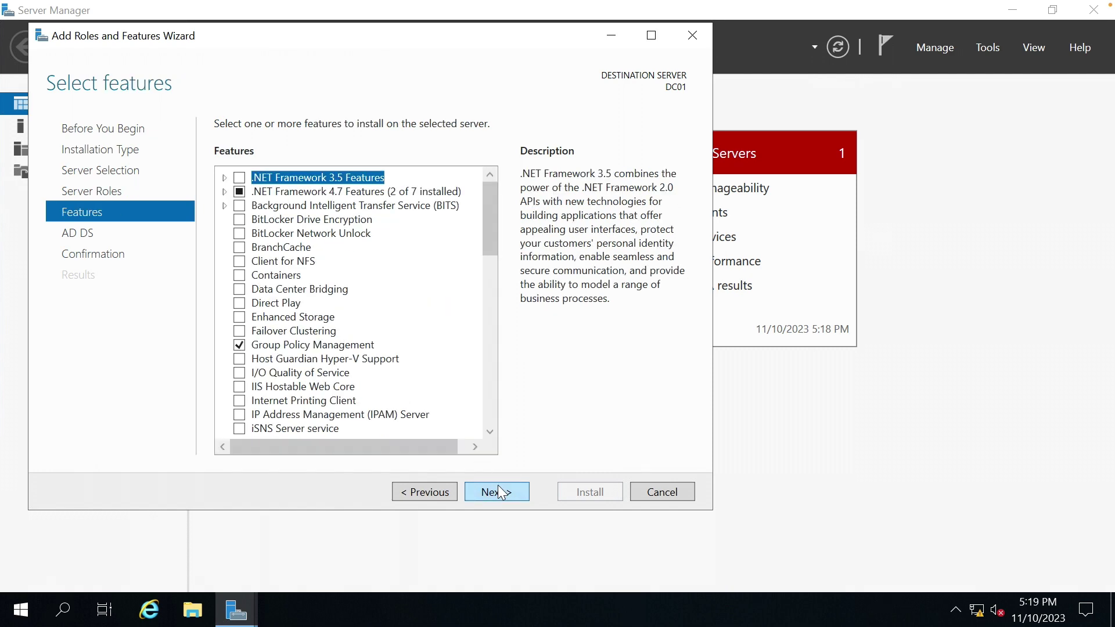
click(498, 492)
click(498, 492)
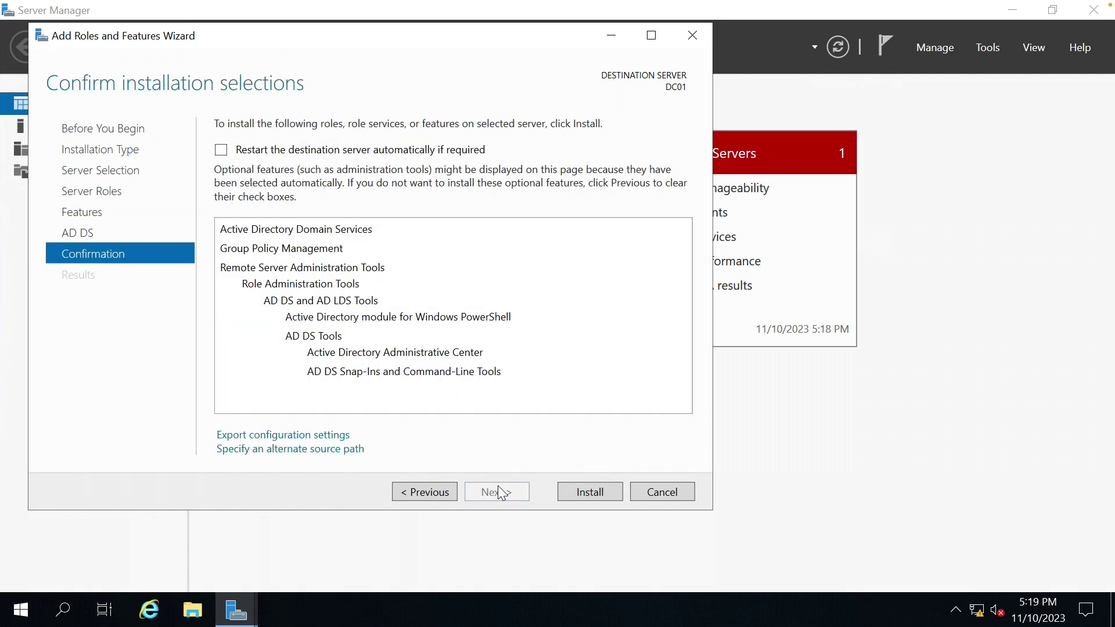
click(230, 149)
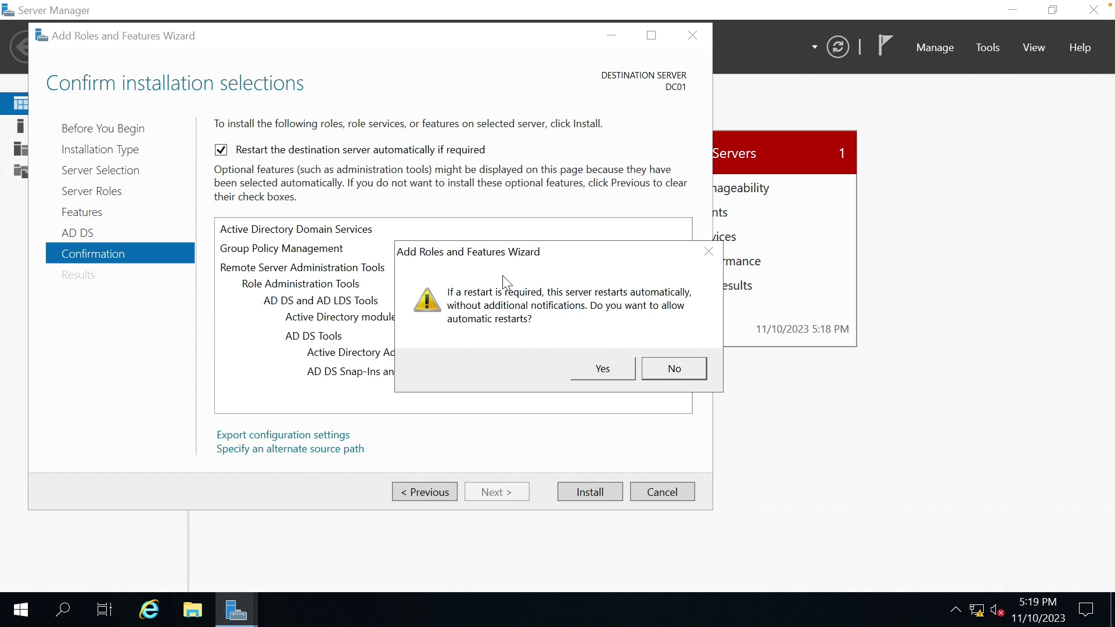
click(603, 368)
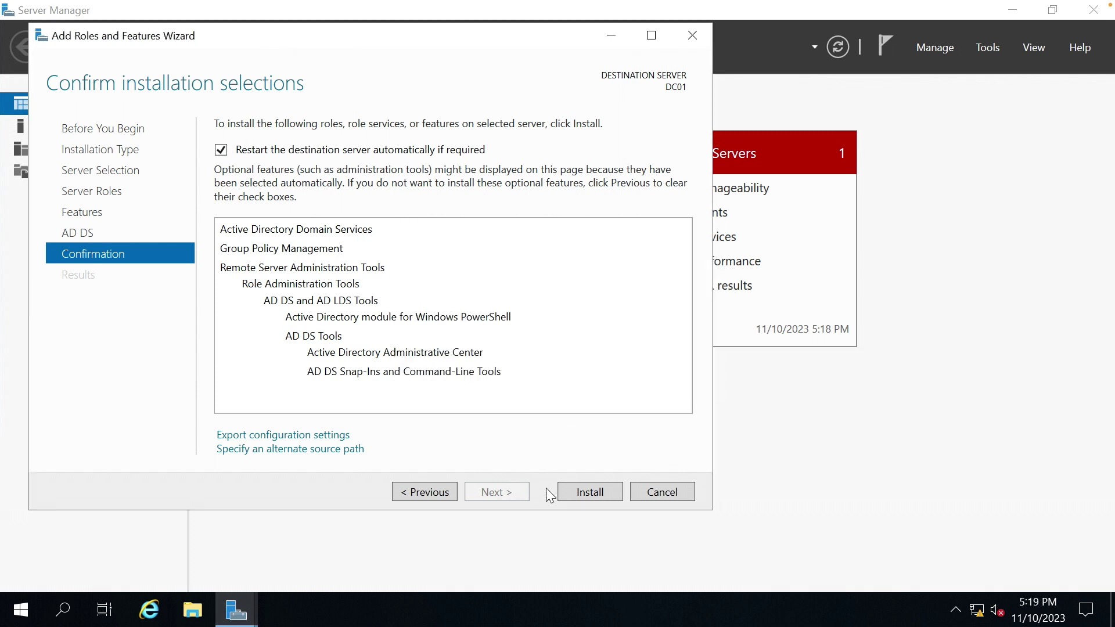
click(584, 493)
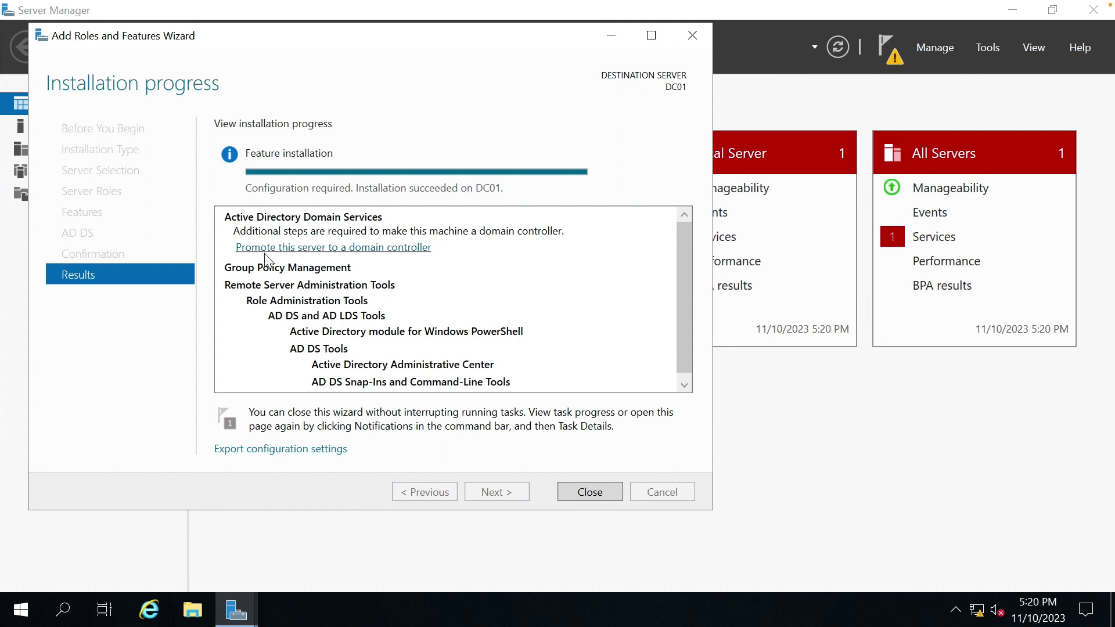
Promote the server by creating a new forest with root domain oscp.lab.
click(352, 249)
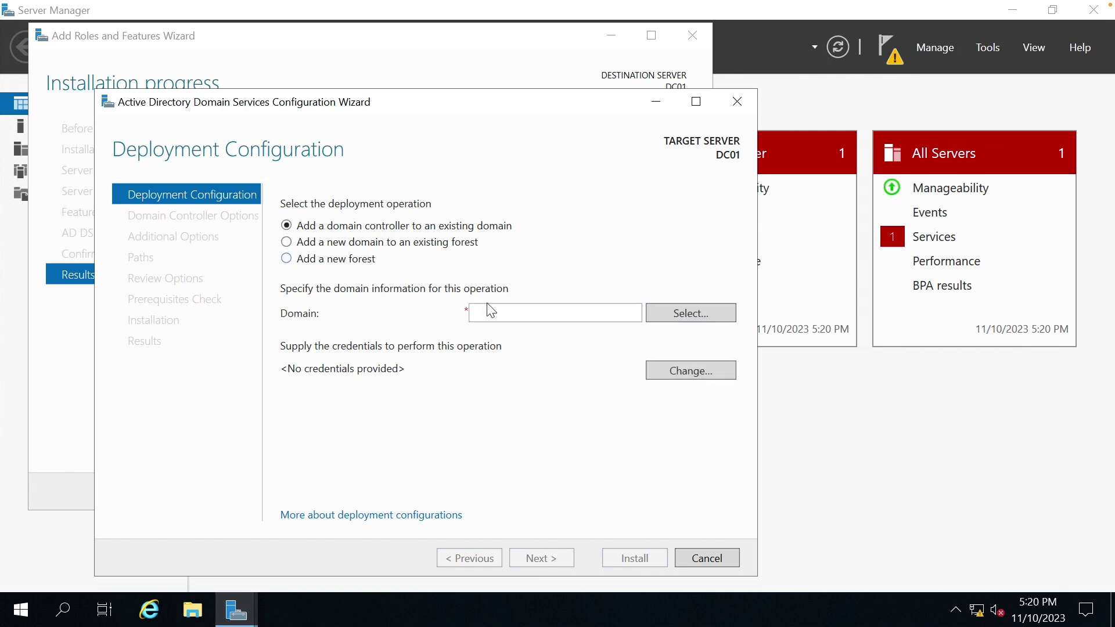
click(500, 309)
click(337, 262)
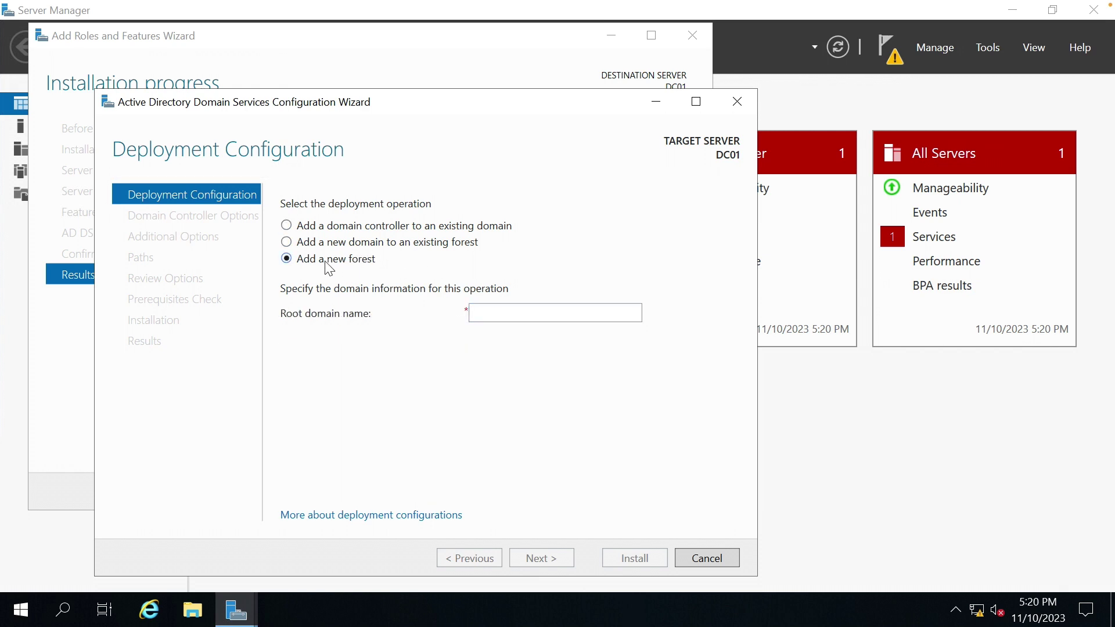
click(497, 309)
text(oscp.lab)
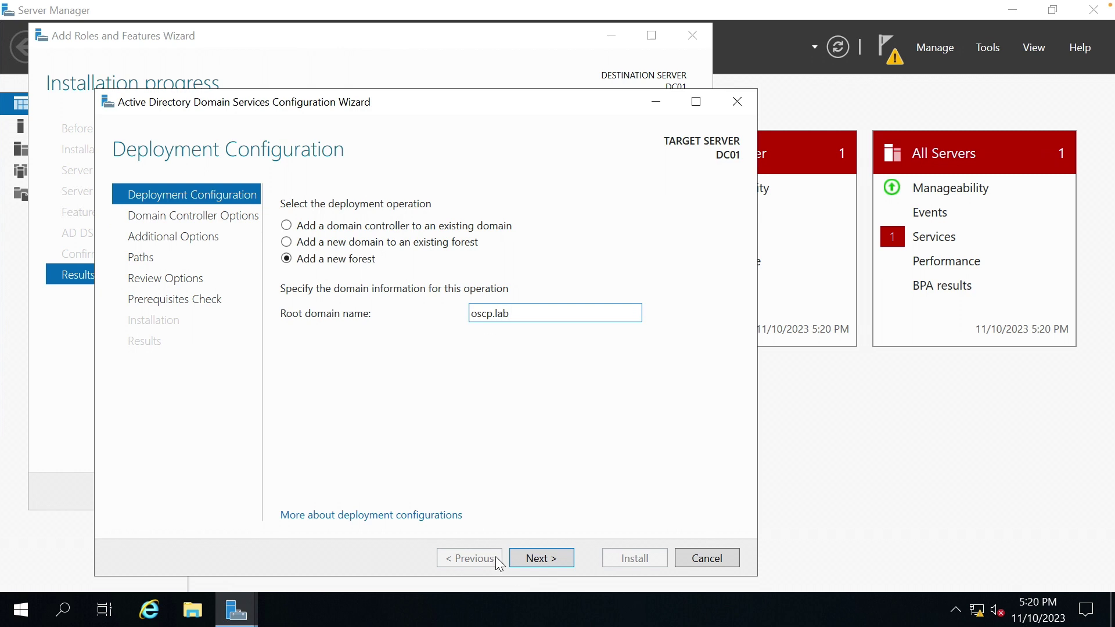
click(525, 557)
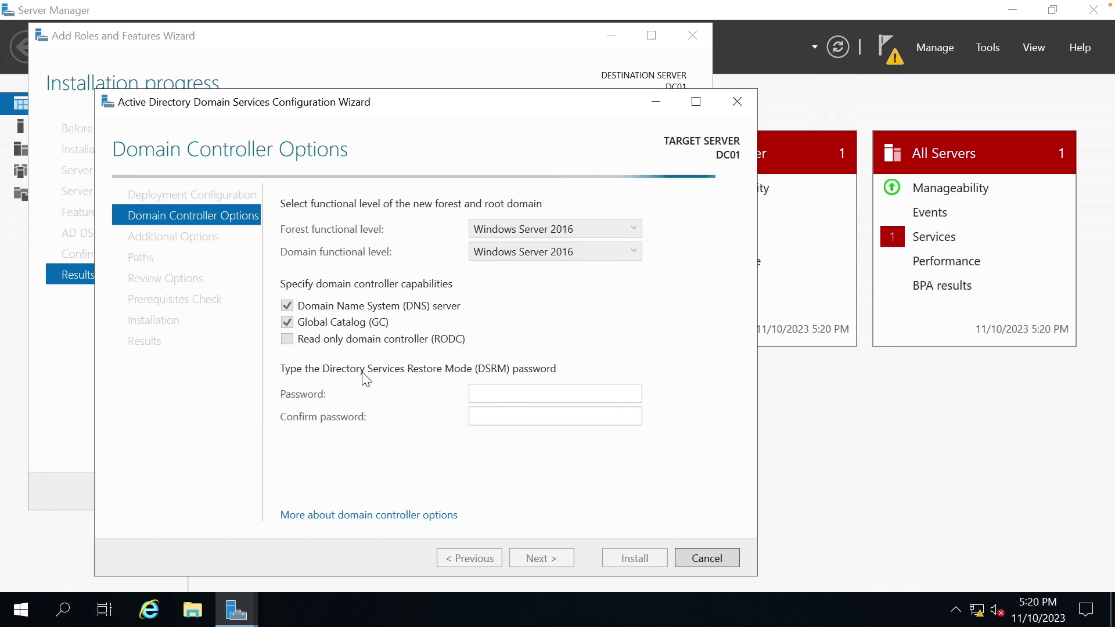
Enter and confirm the Directory Services Restore Mode password.
click(507, 387)
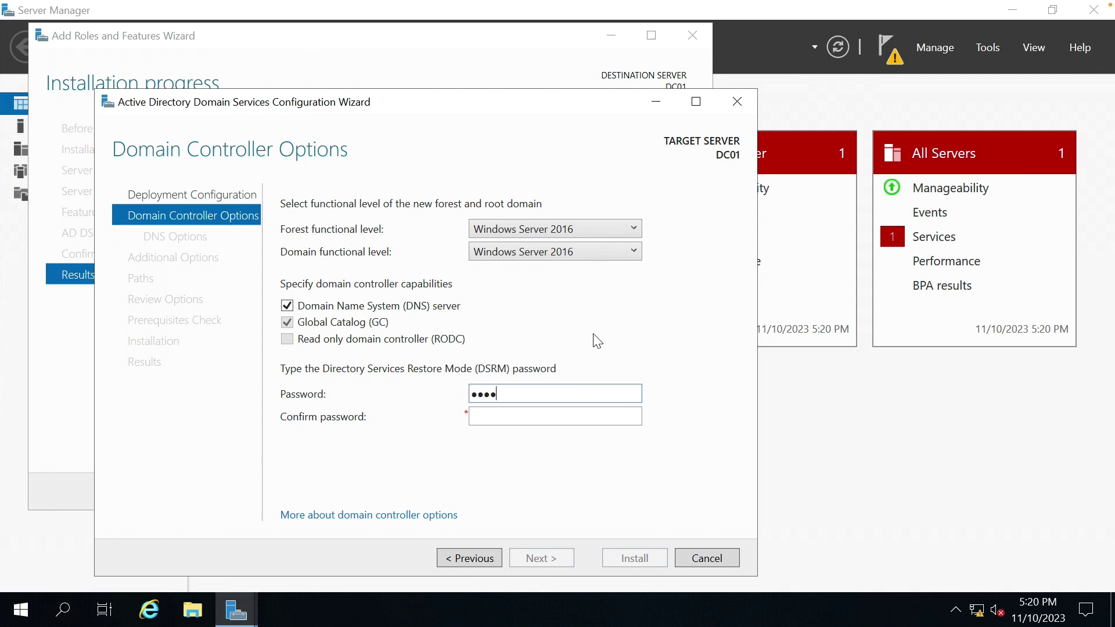
text(••••••••••••)
key(Tab)
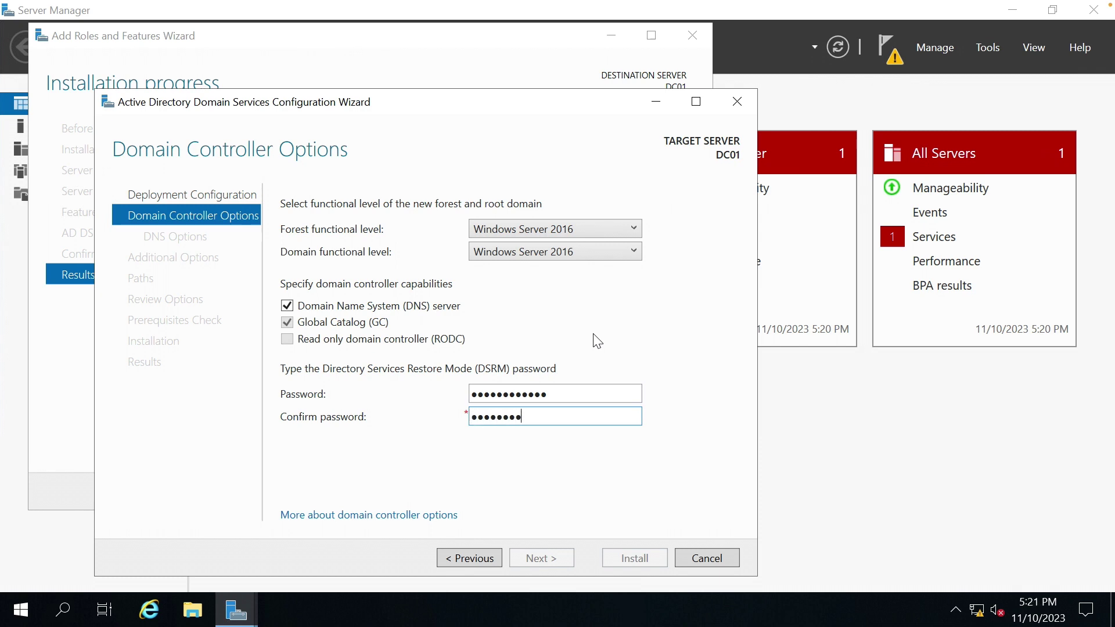
text(••••••••••••)
click(556, 559)
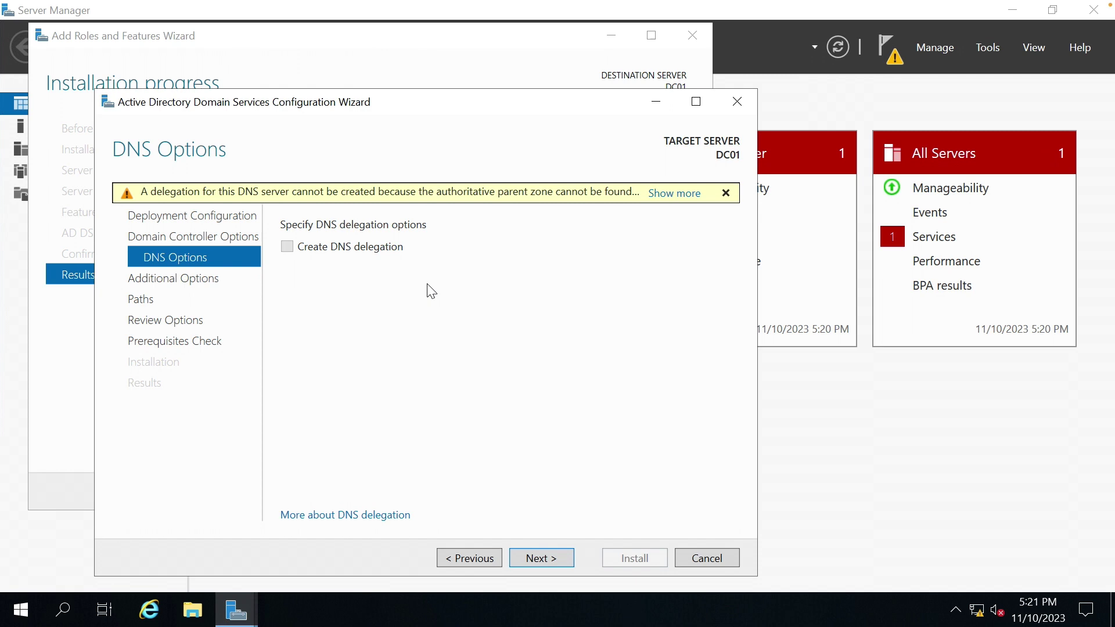
Keep the OSCP NetBIOS name and the default database, log and SYSVOL folder paths.
click(526, 559)
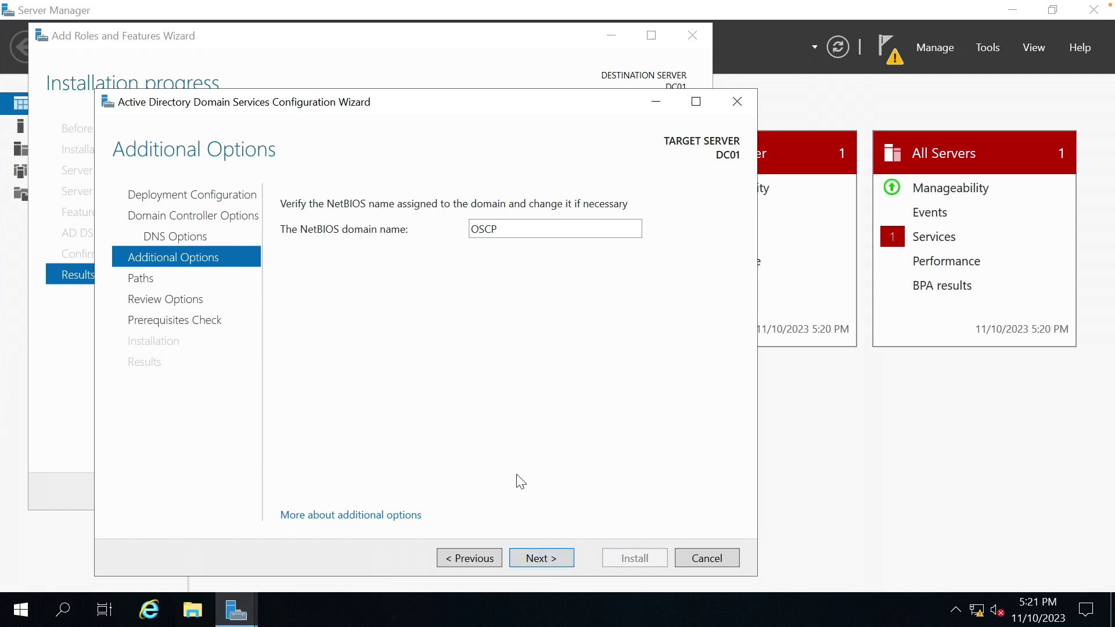
click(541, 557)
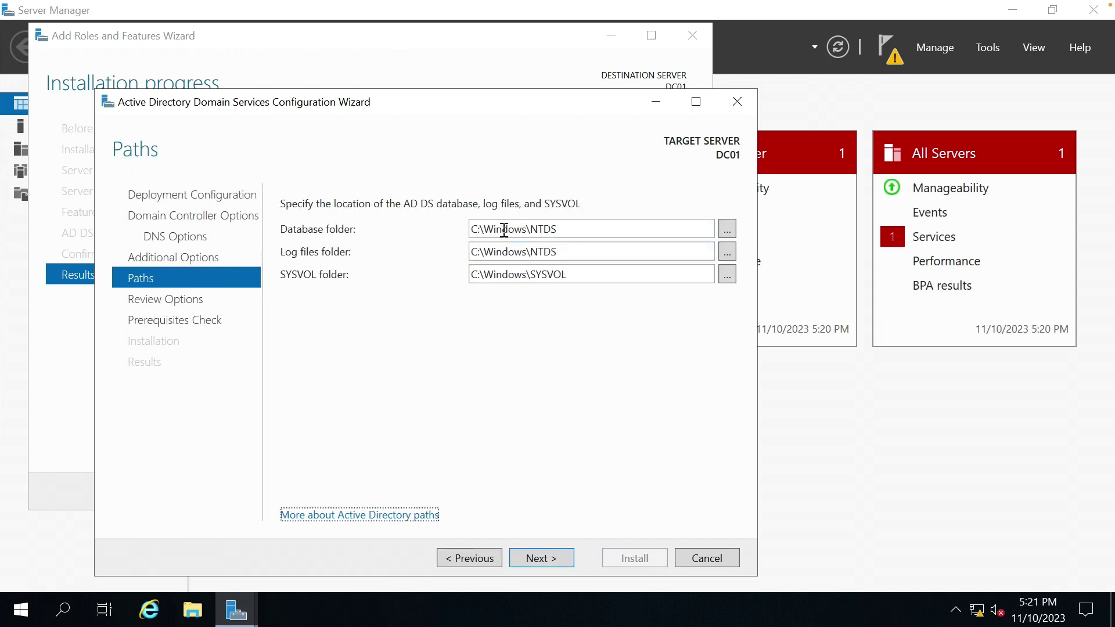
click(533, 231)
click(571, 234)
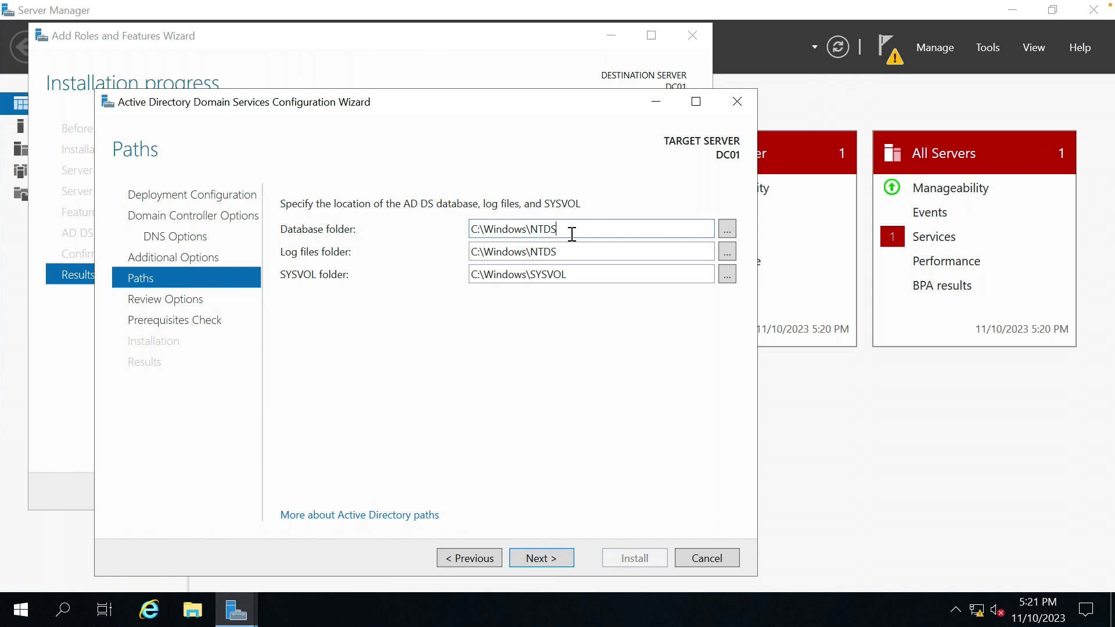
drag(559, 231, 519, 229)
click(554, 279)
click(557, 249)
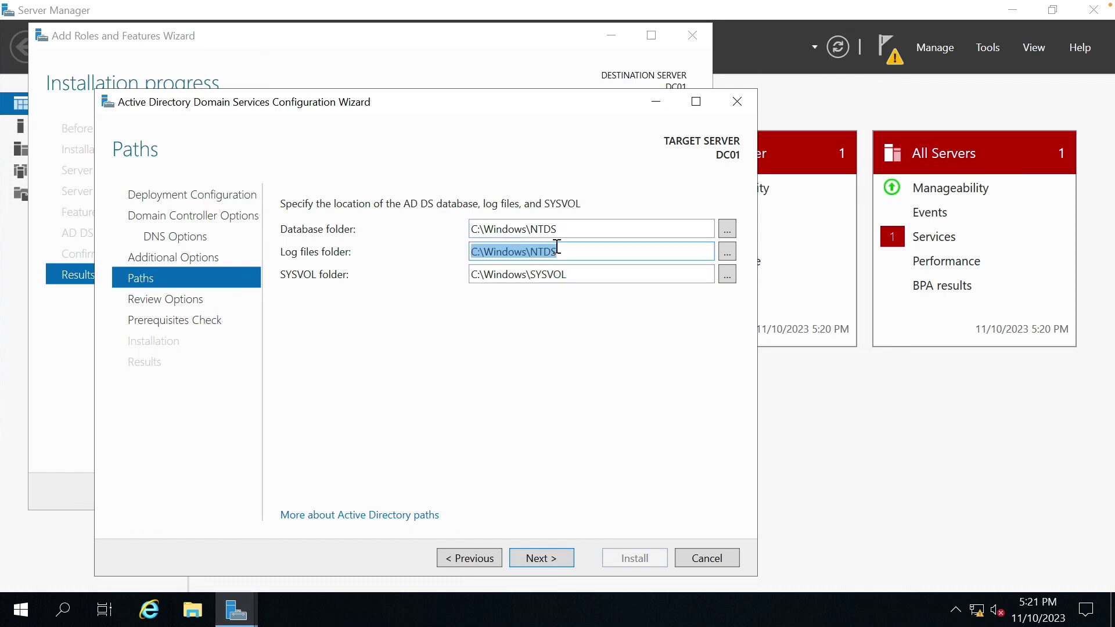
click(543, 558)
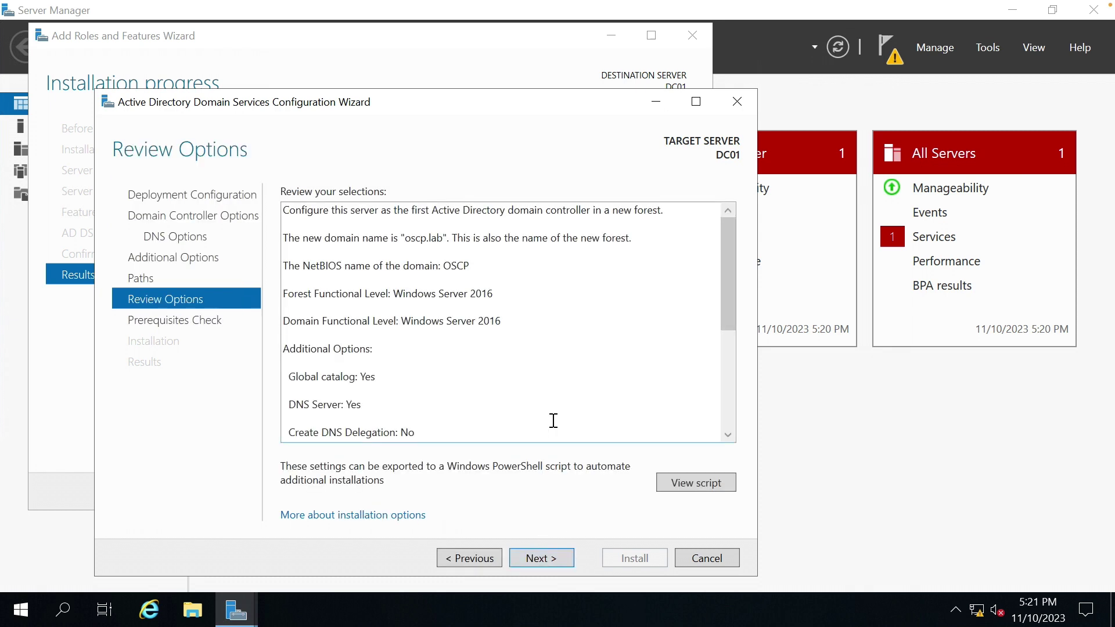
Review the passed prerequisite checks and start the domain controller installation.
click(548, 558)
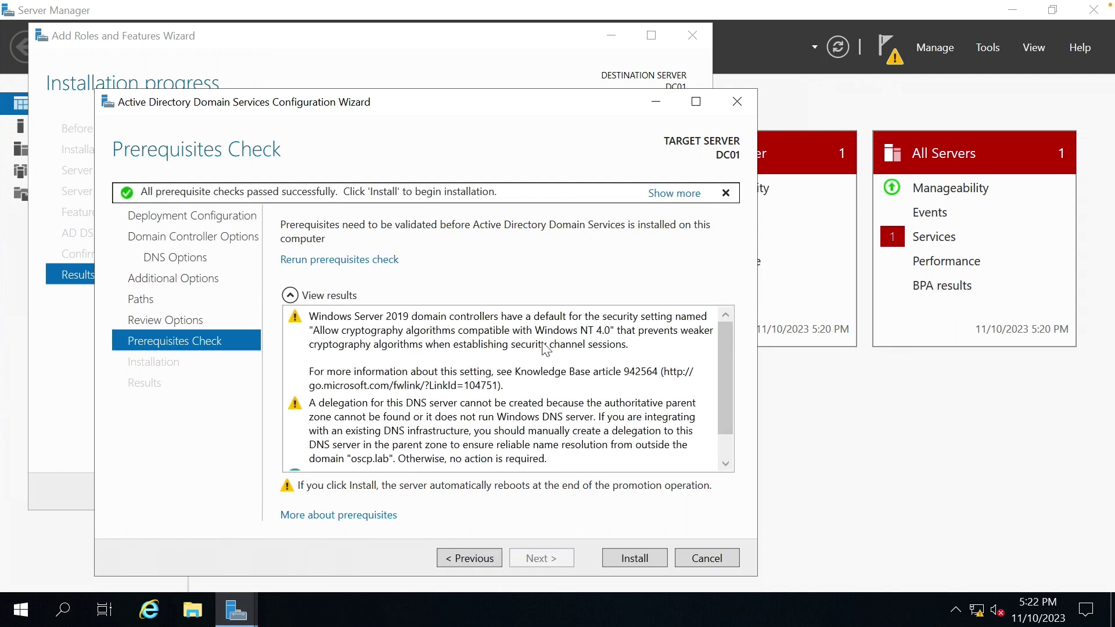
drag(730, 361, 727, 427)
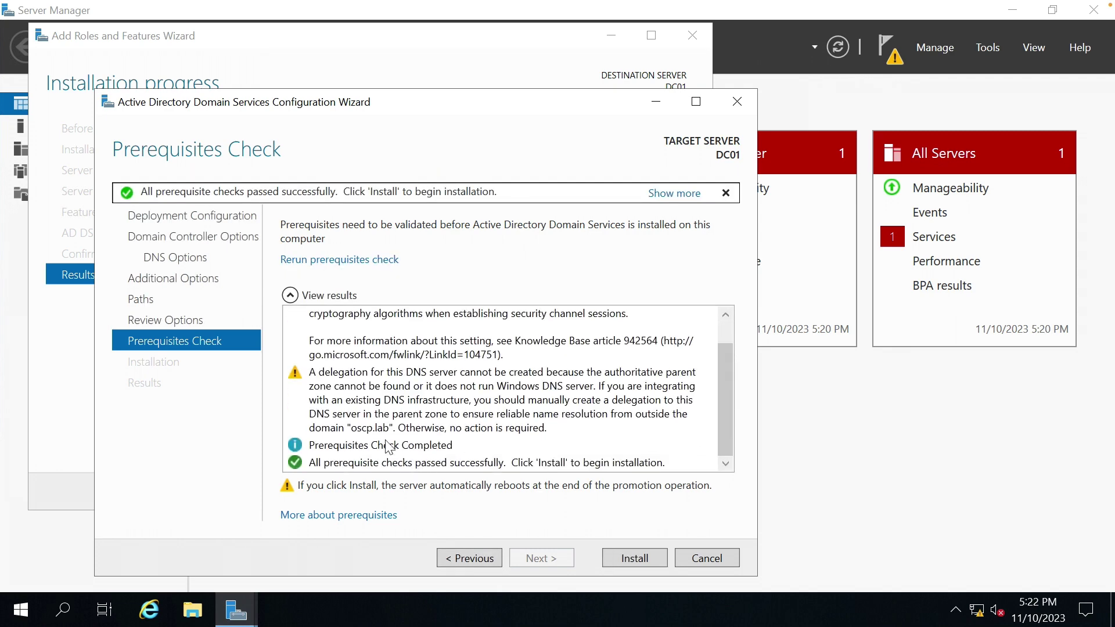
click(642, 558)
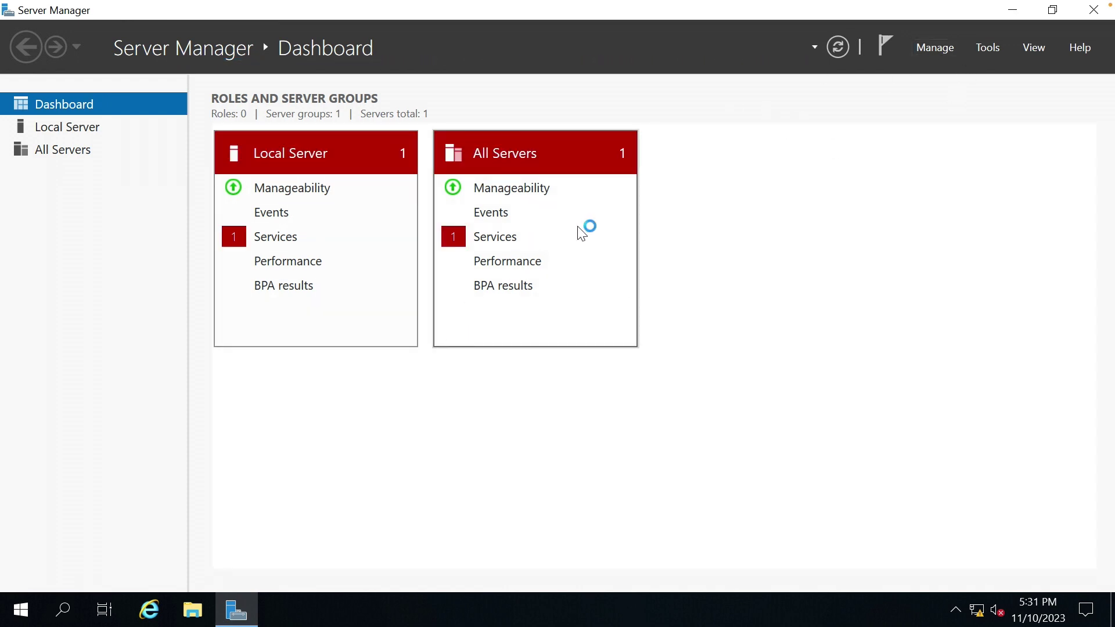
Open Active Directory Users and Computers on the oscp.lab Users container.
click(990, 49)
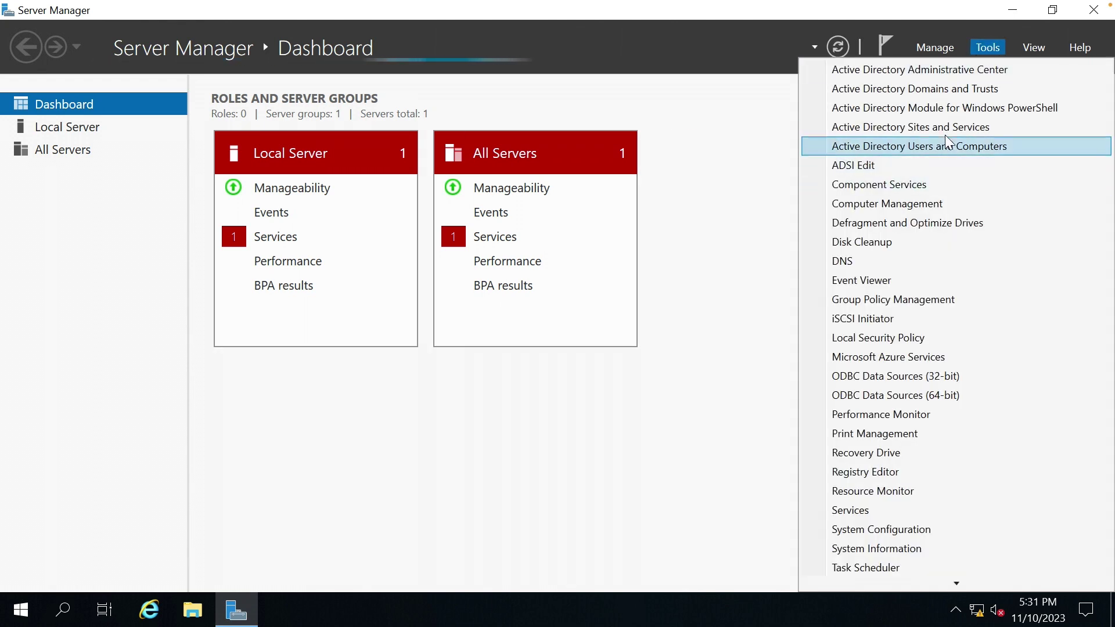
click(909, 149)
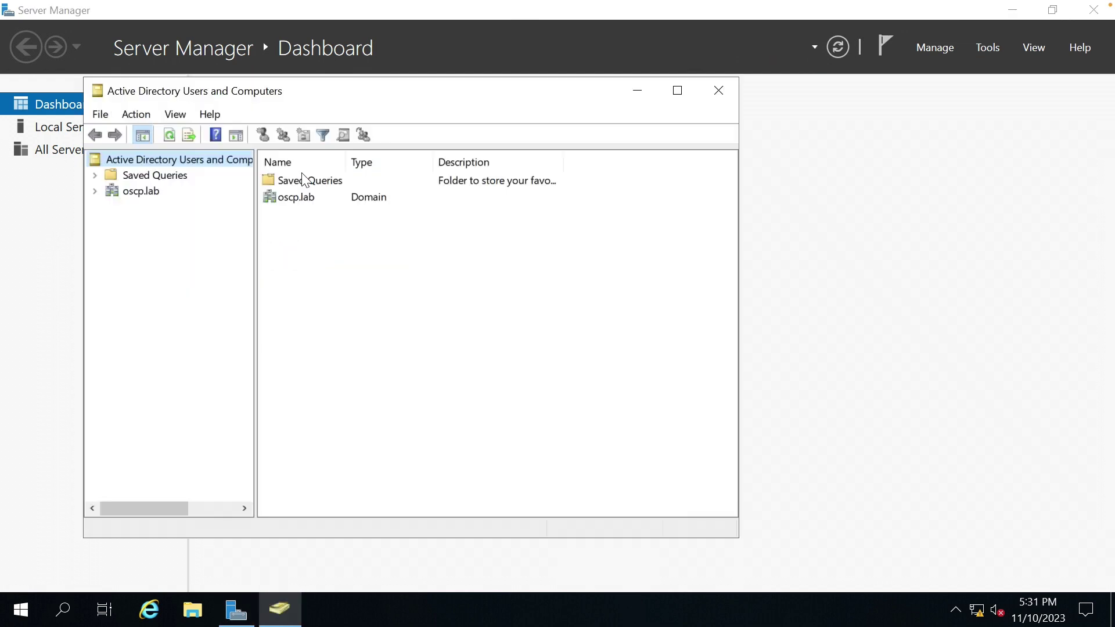
click(138, 193)
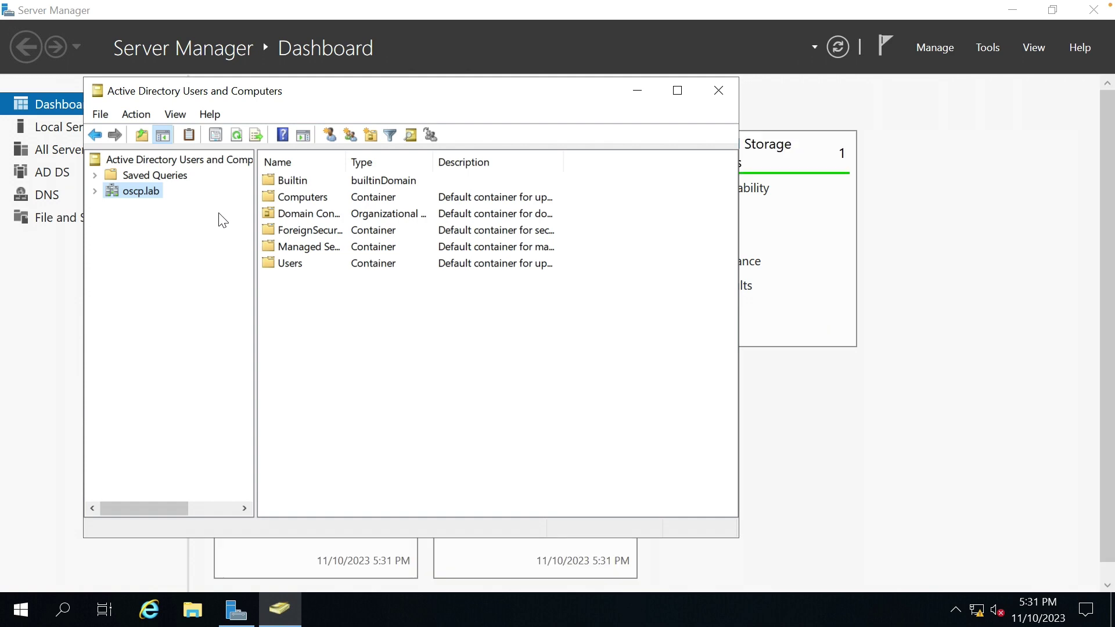
double_click(289, 265)
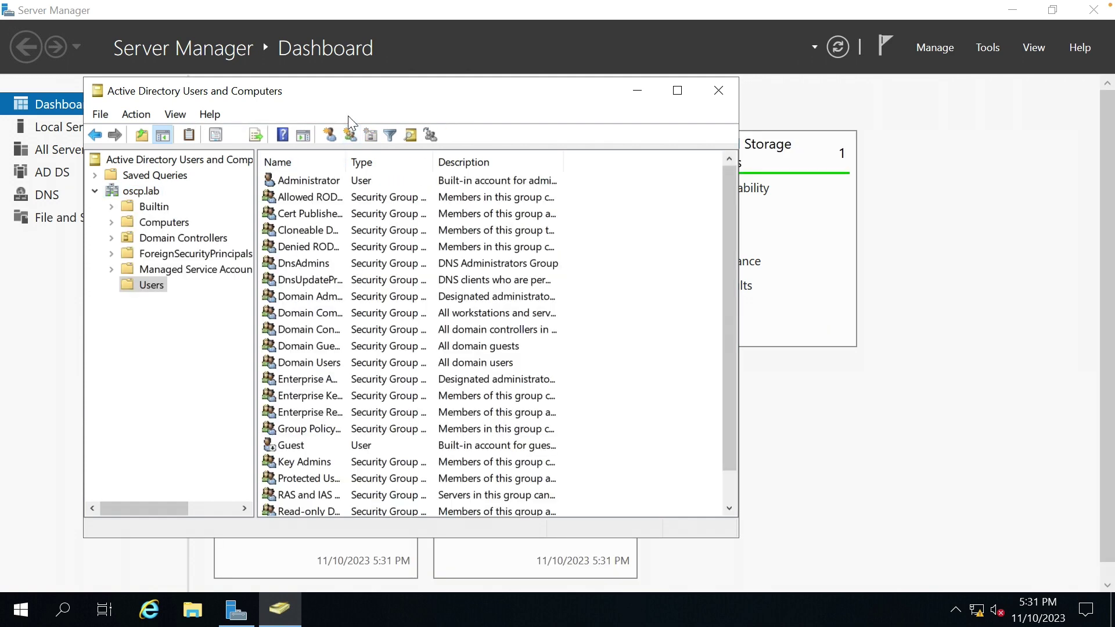
Maximize the window, sort the entries by type, and widen the Name column.
double_click(364, 94)
click(323, 79)
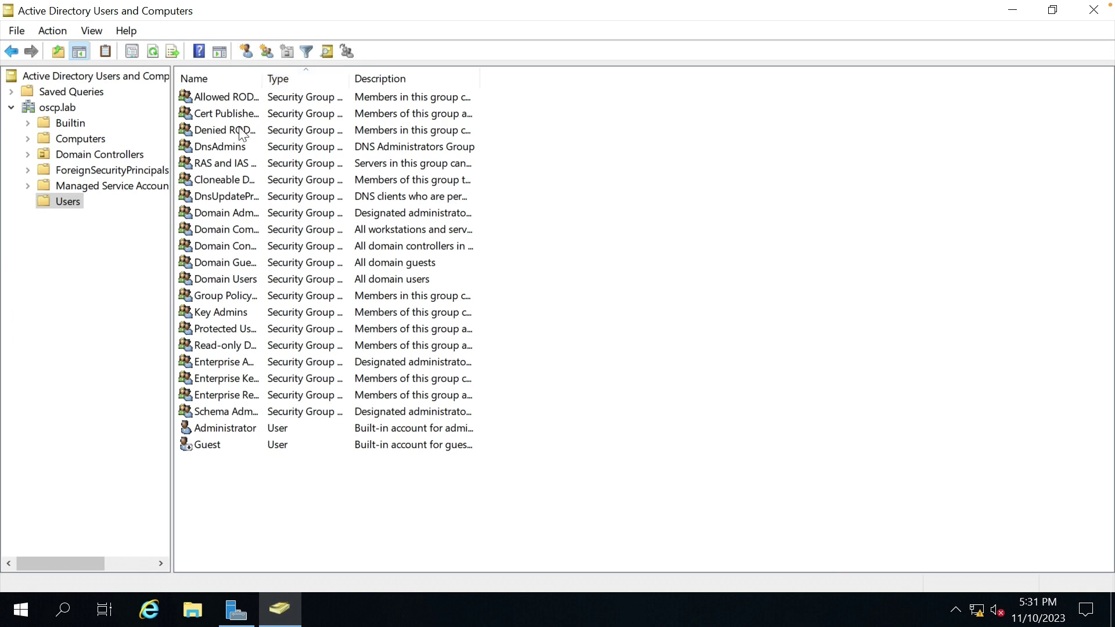
click(285, 428)
key(Down)
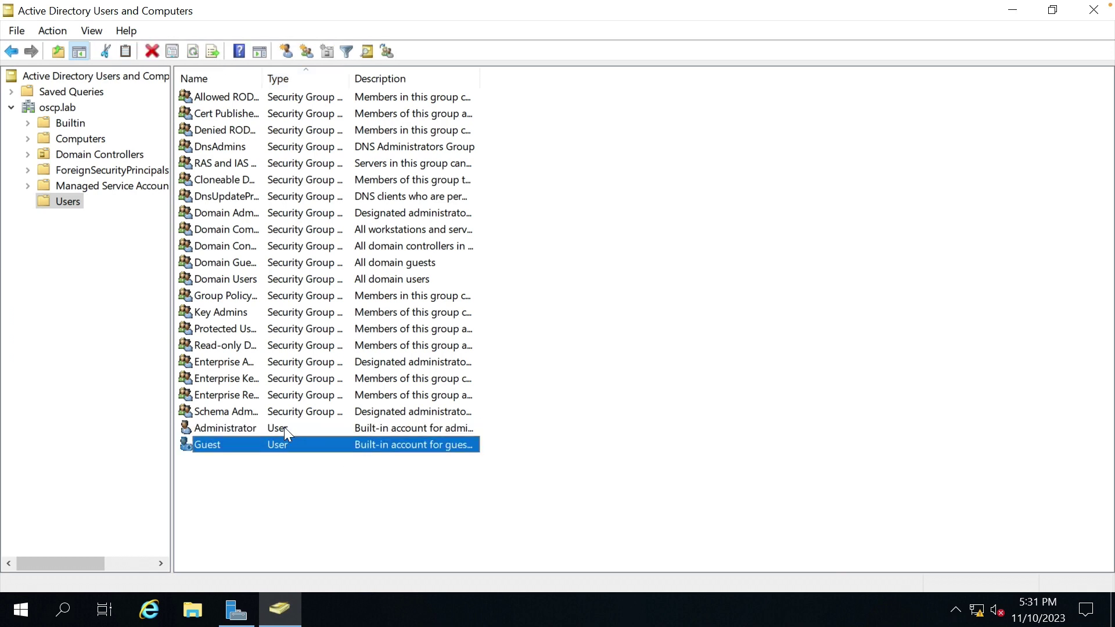
drag(262, 78, 358, 79)
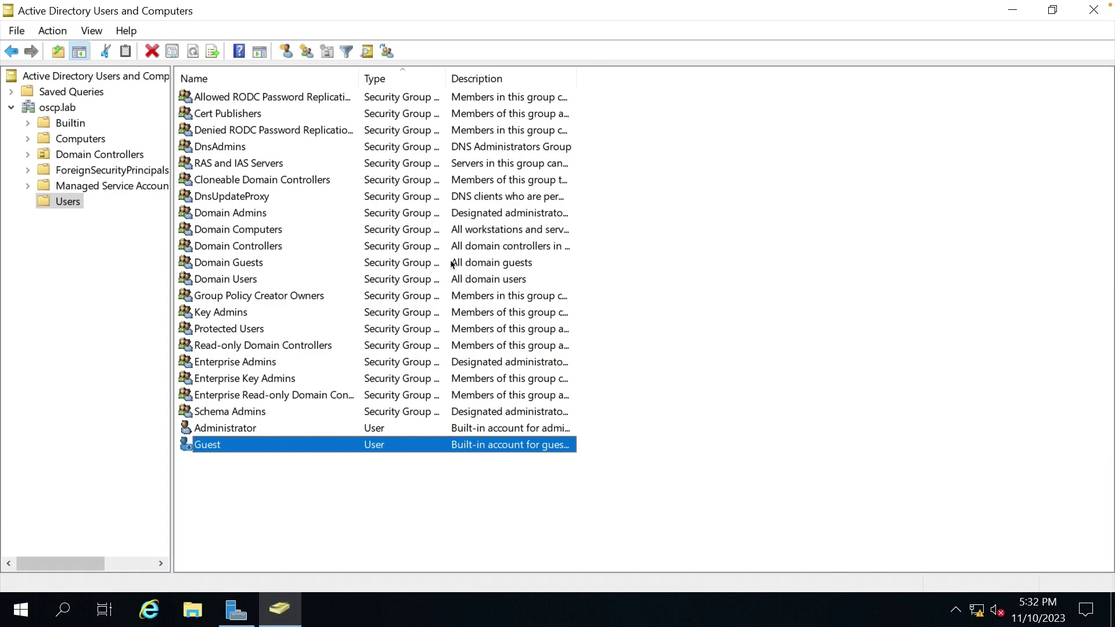
key(ctrl+Right)
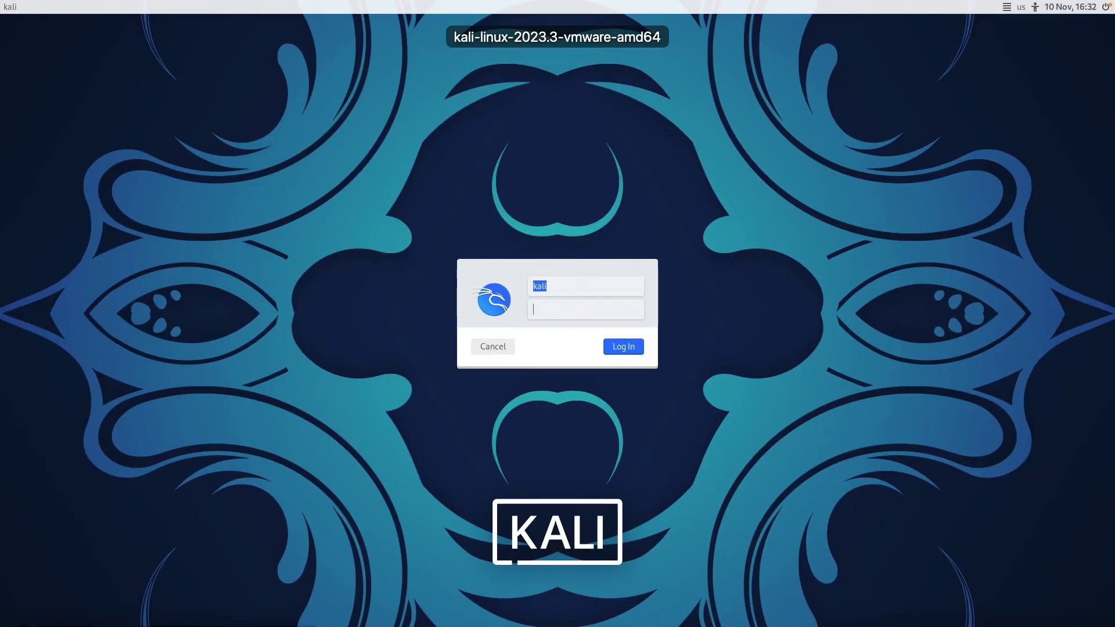
Log in to the Kali desktop and open a terminal, then close it.
key(Return)
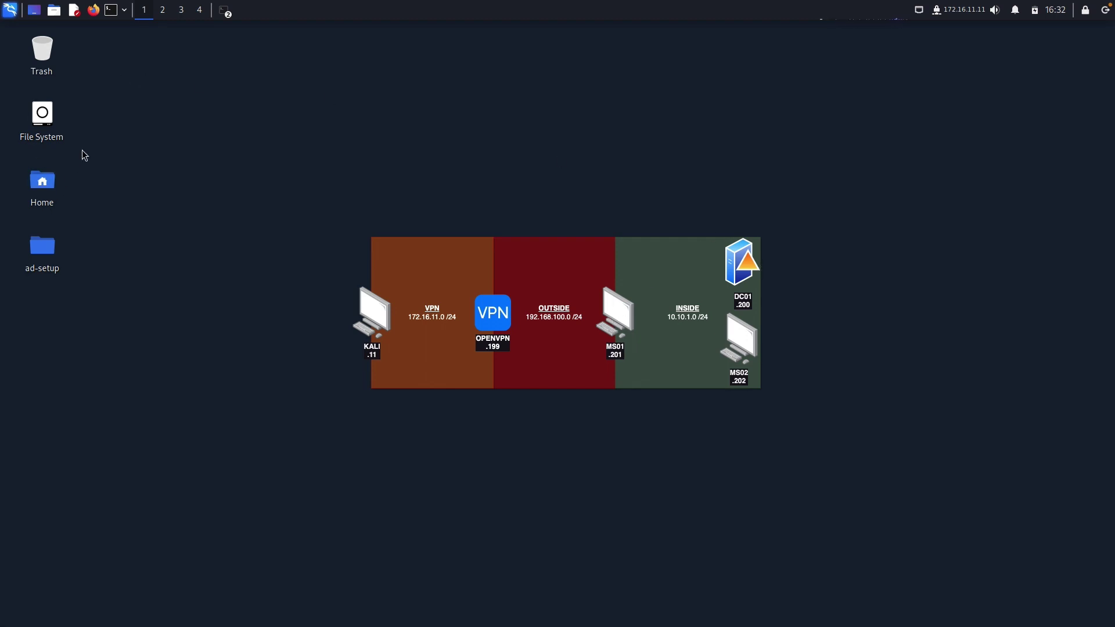
click(112, 10)
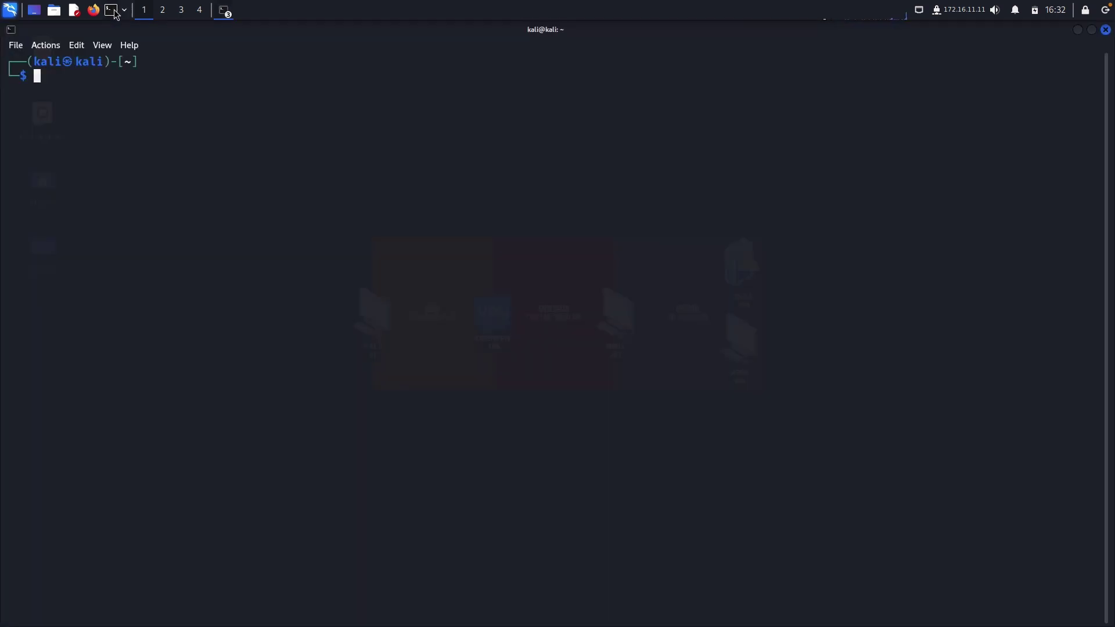
click(1105, 30)
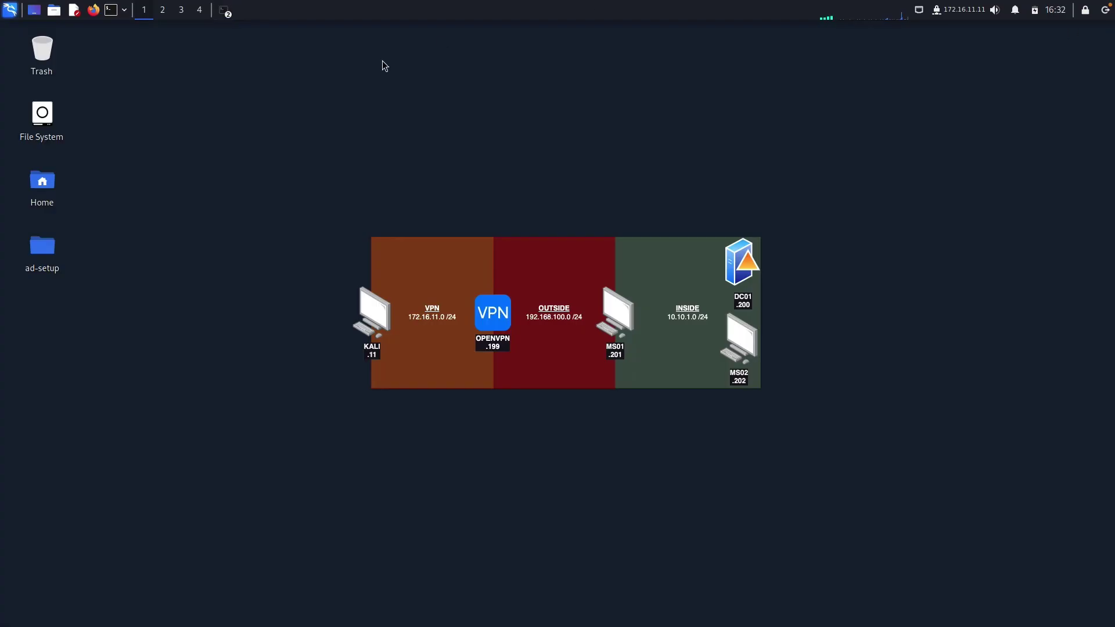
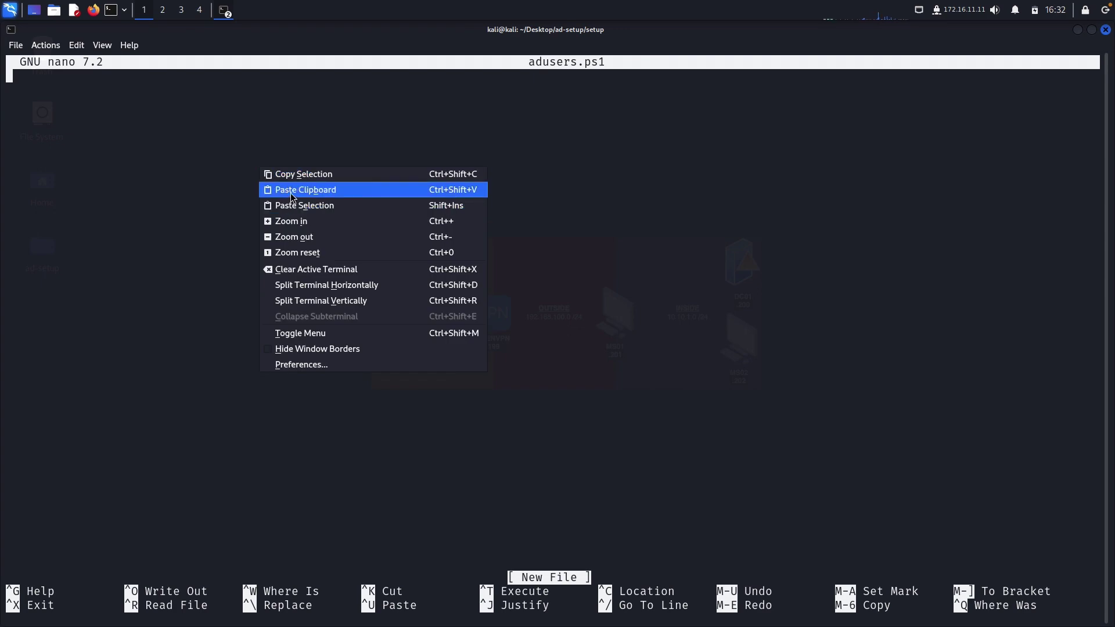
Paste the eight commented New-ADUser commands for oscp.lab users (Ember, Wade, Harold…) into adusers.ps1.
click(289, 193)
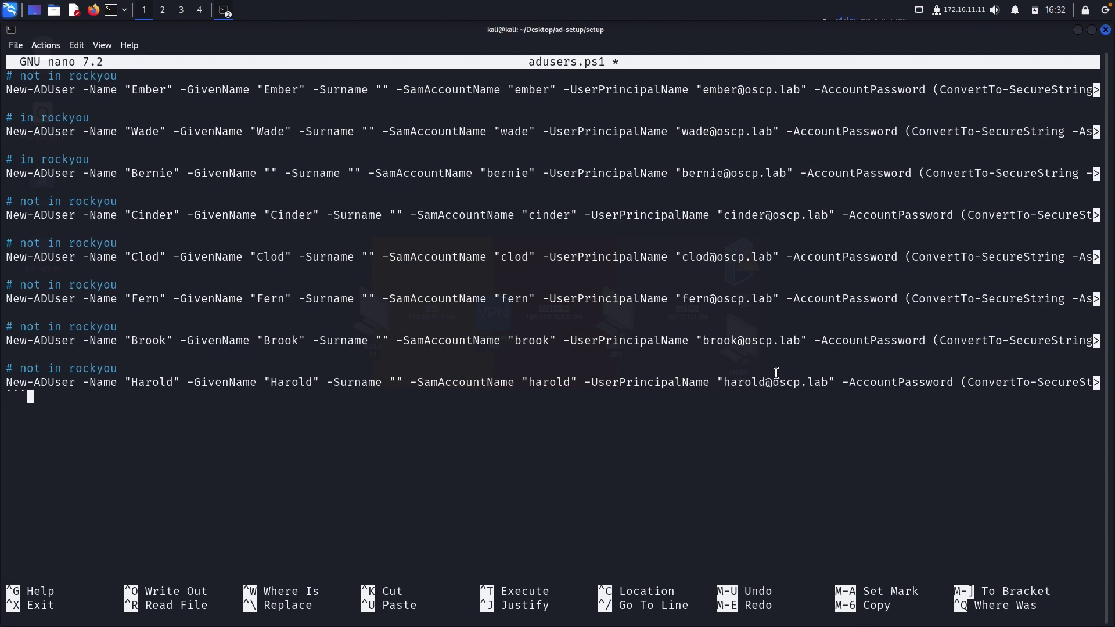
Delete the stray backtick line after Harold's command, then exit nano with Ctrl+X.
key(Return)
key(BackSpace)
key(BackSpace)
key(BackSpace)
key(BackSpace)
key(BackSpace)
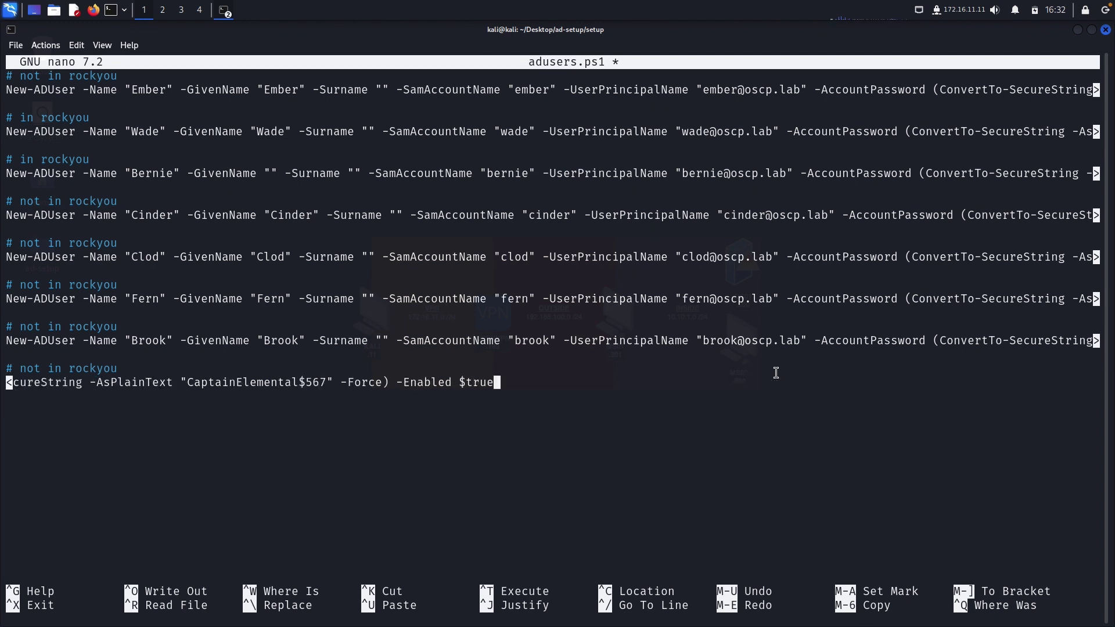
key(Left)
key(Left)
key(Left)
key(Left)
key(Left)
key(Left)
key(Left)
key(Left)
key(Left)
key(Left)
key(Left)
key(Left)
key(Left)
key(Left)
key(Left)
key(Left)
key(Left)
key(Left)
key(Left)
key(Left)
key(Left)
key(Left)
key(Left)
key(Left)
key(Left)
key(Left)
key(Left)
key(Left)
key(Left)
key(ctrl+x)
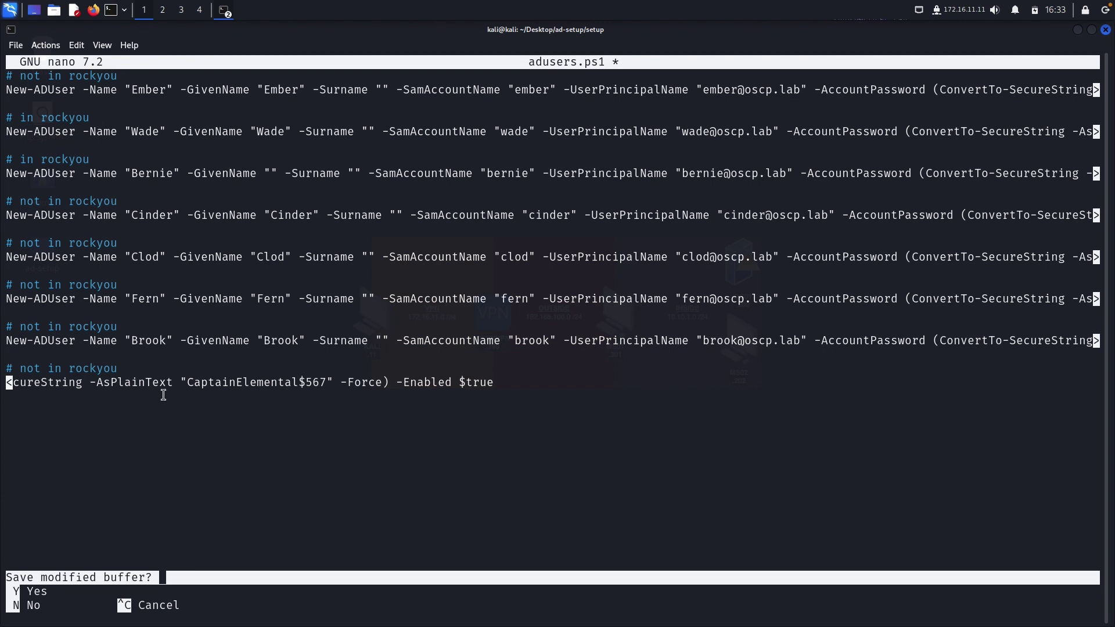
Confirm saving the changes under the name adusers.ps1.
key(y)
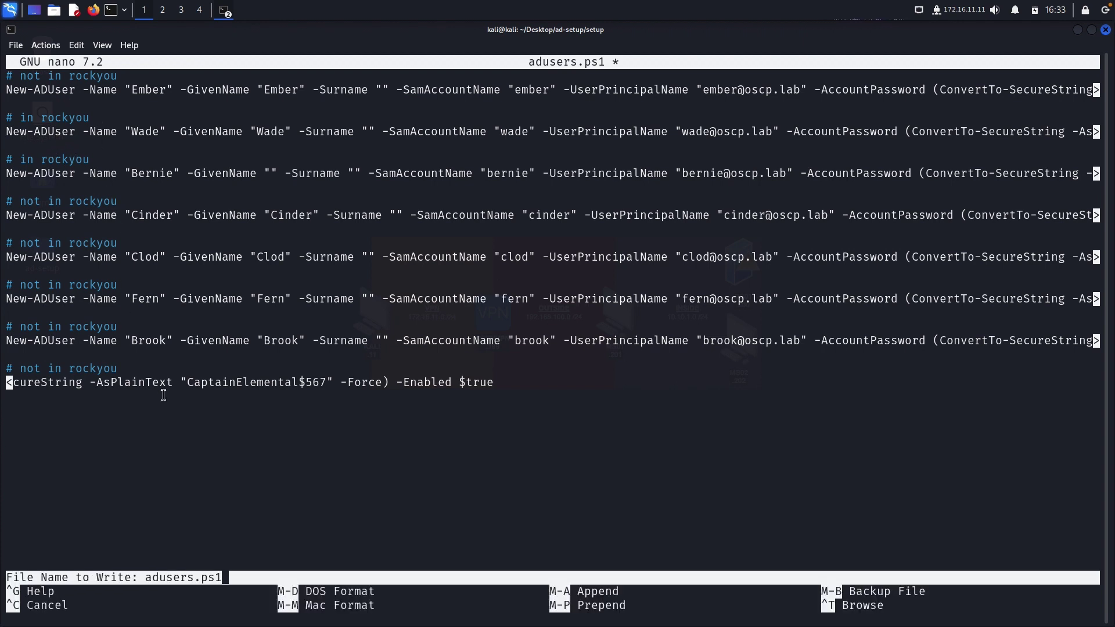
key(Return)
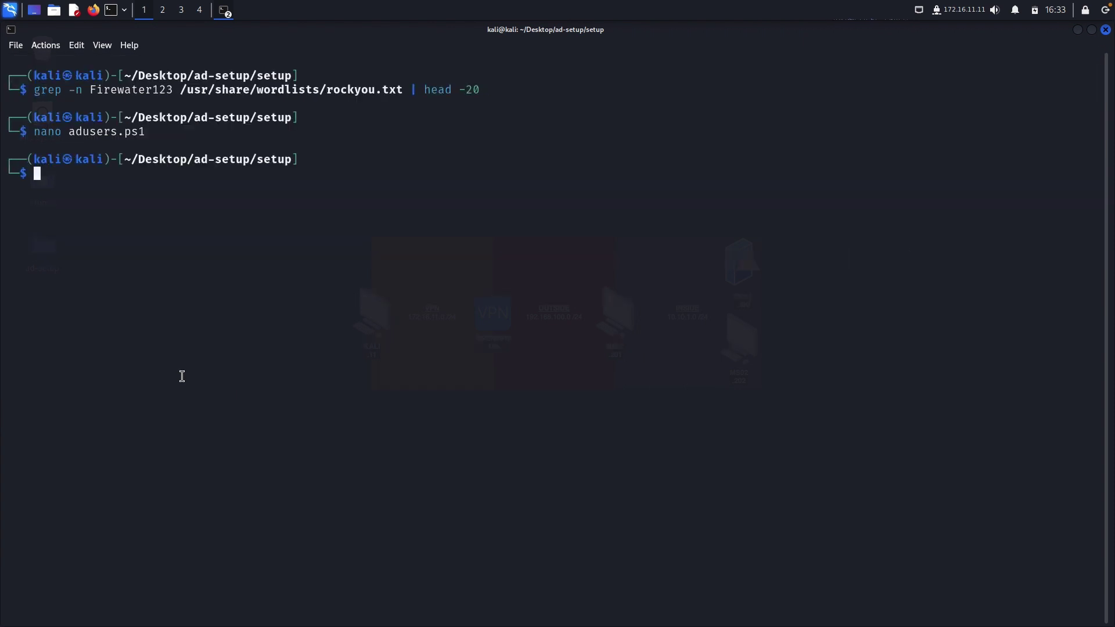
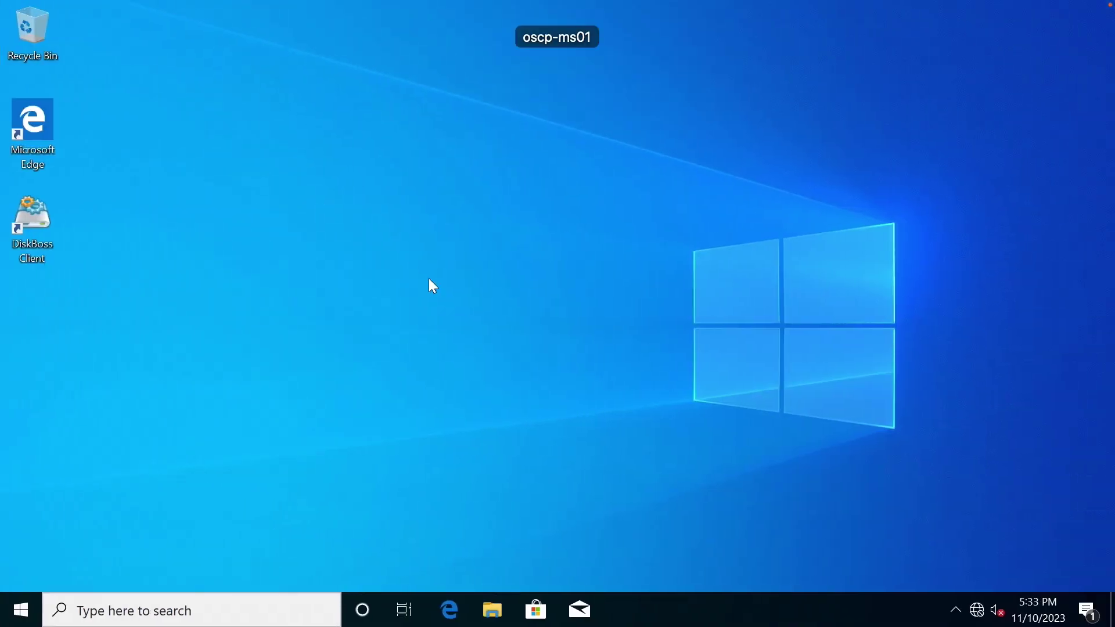
Open the \\172.16.11.11\setup share and copy the adusers script.
click(492, 610)
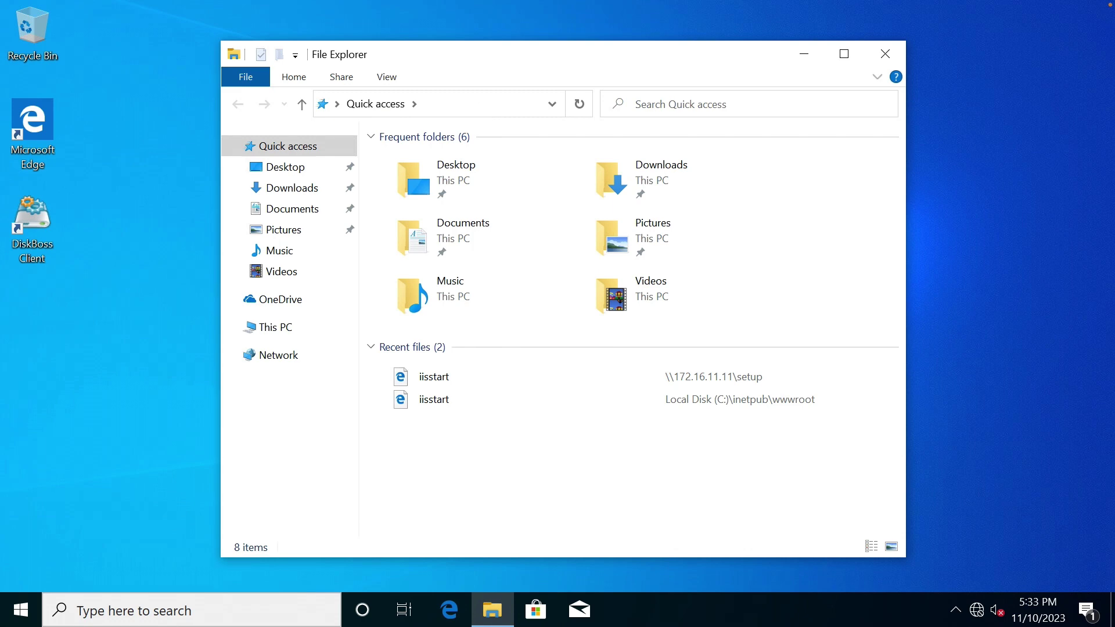
click(484, 109)
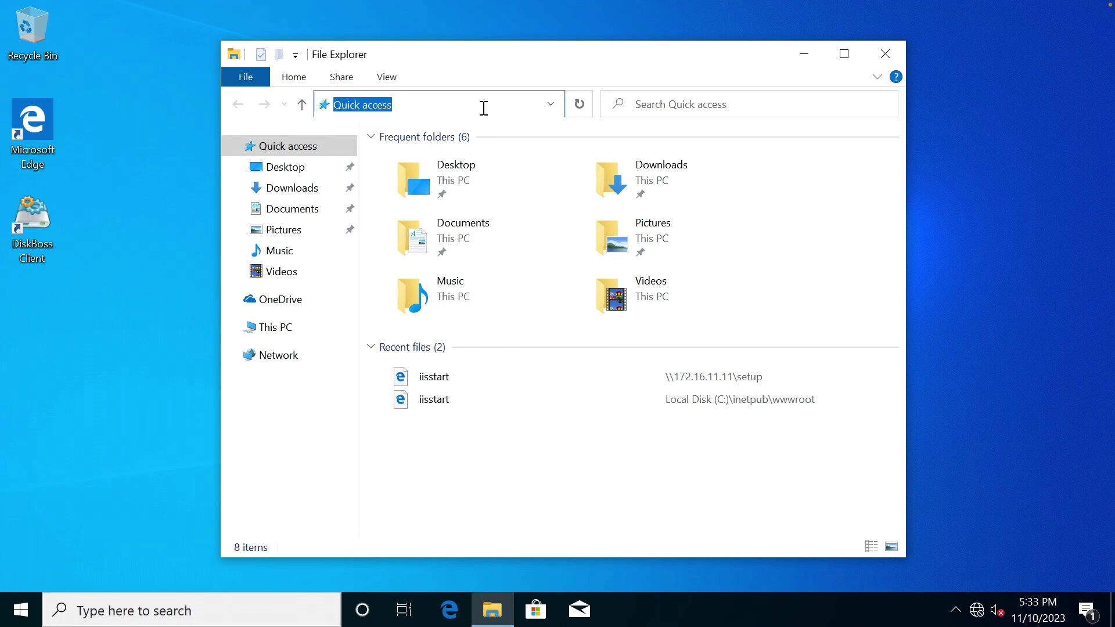
text(\\)
key(Down)
key(Down)
key(Down)
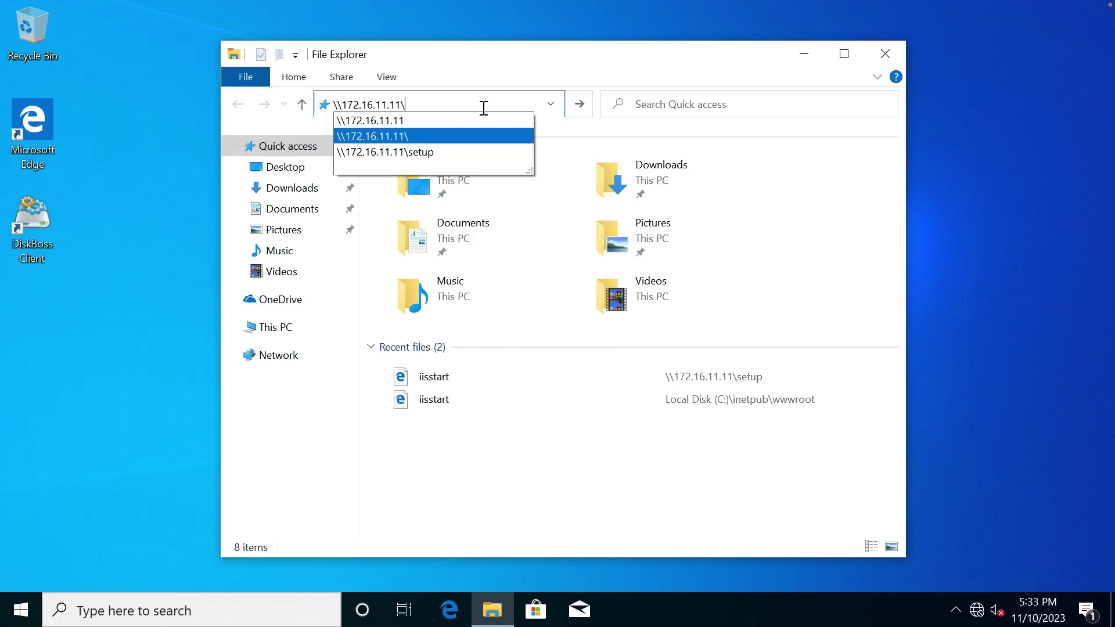
key(Return)
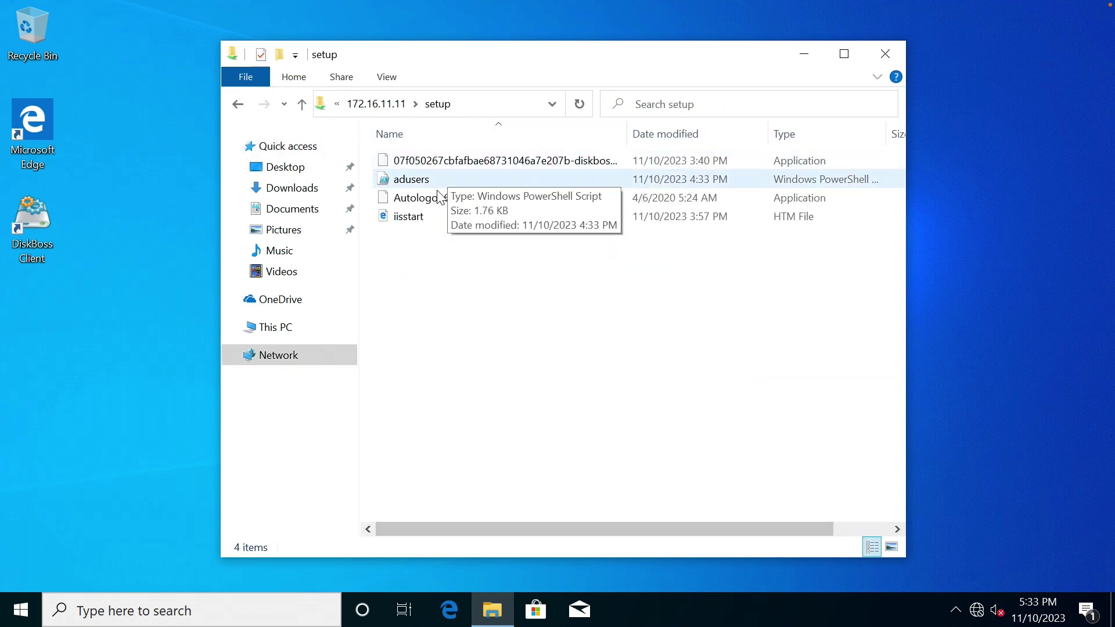
click(435, 182)
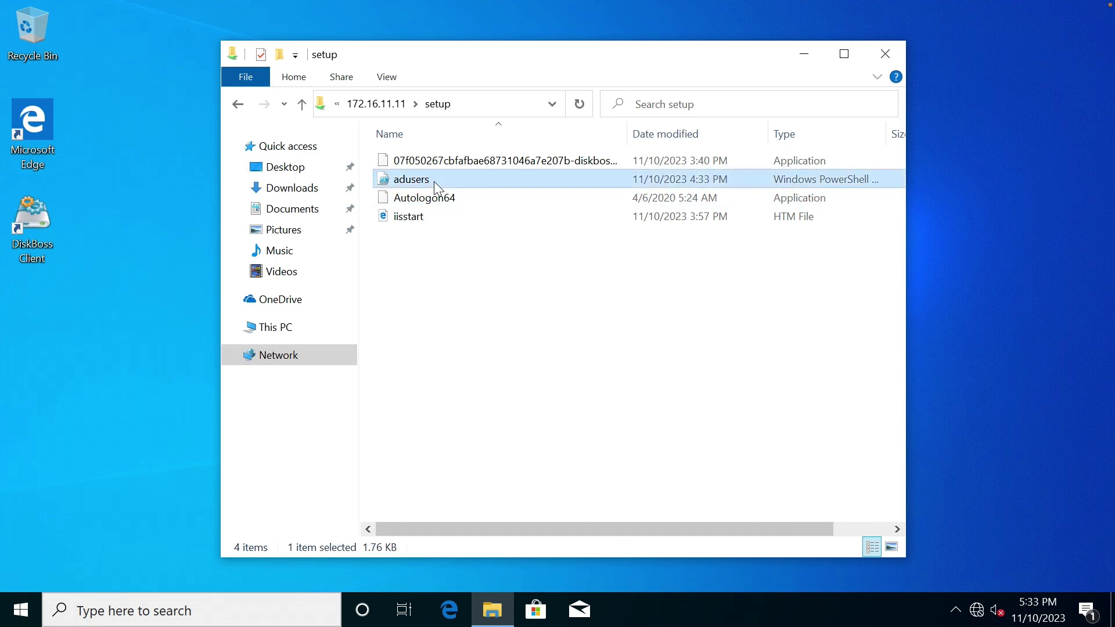
click(457, 290)
right_click(424, 185)
click(473, 410)
Paste adusers into C:\setup, then copy that adusers file again.
click(497, 105)
text(c:)
key(Return)
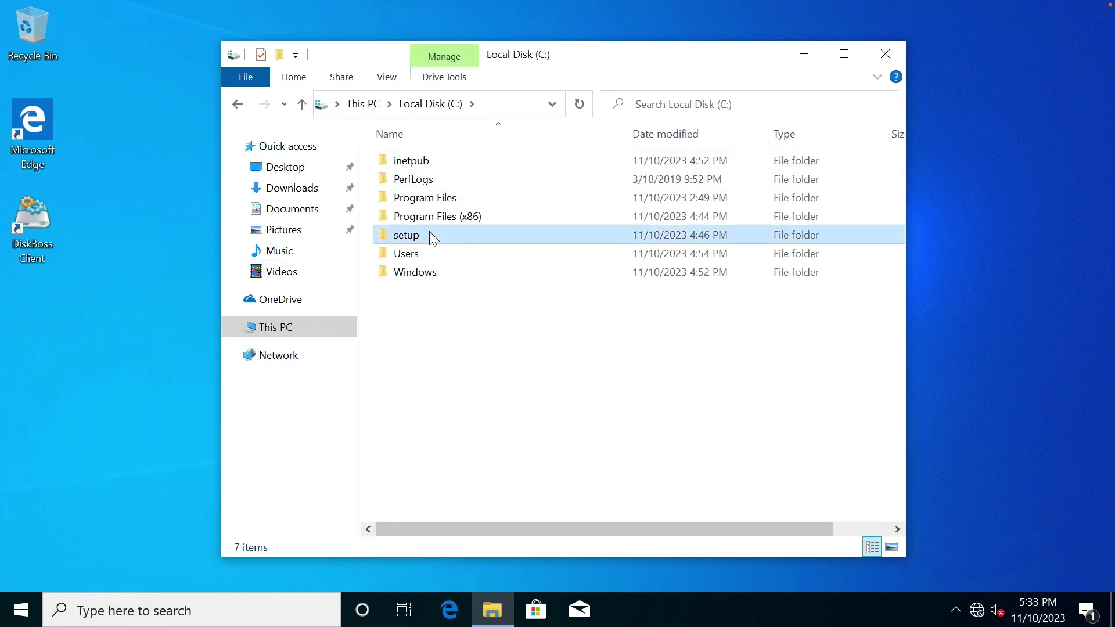
double_click(429, 234)
key(ctrl+v)
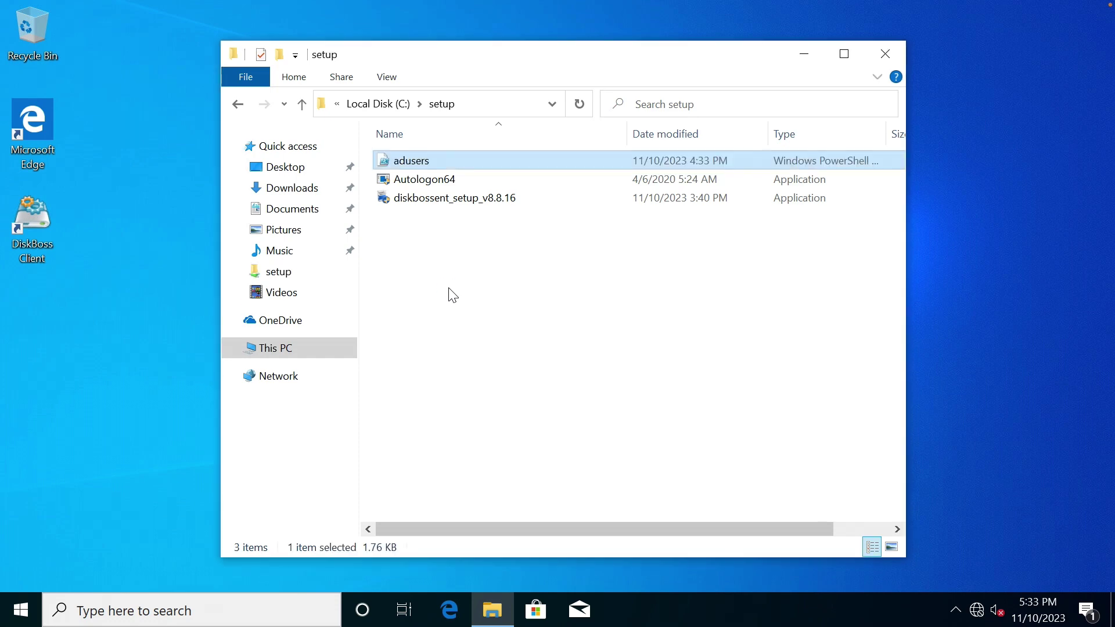
click(453, 295)
click(423, 164)
right_click(423, 163)
click(483, 361)
Browse to \\dc01 and sign in with the administrator account and its password.
click(488, 107)
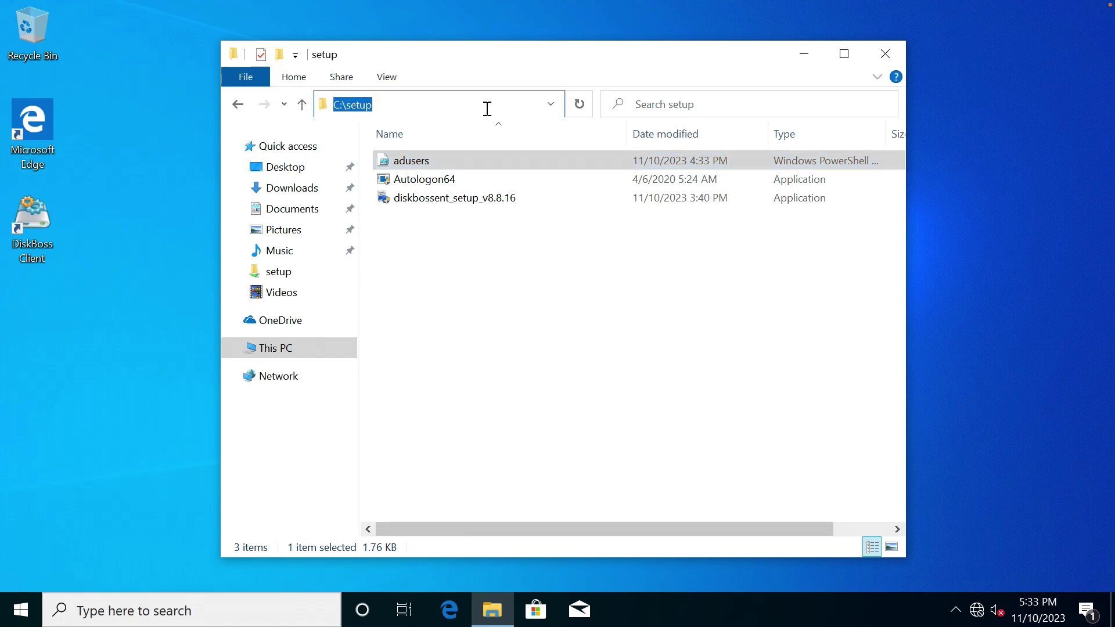
text(\\dc01)
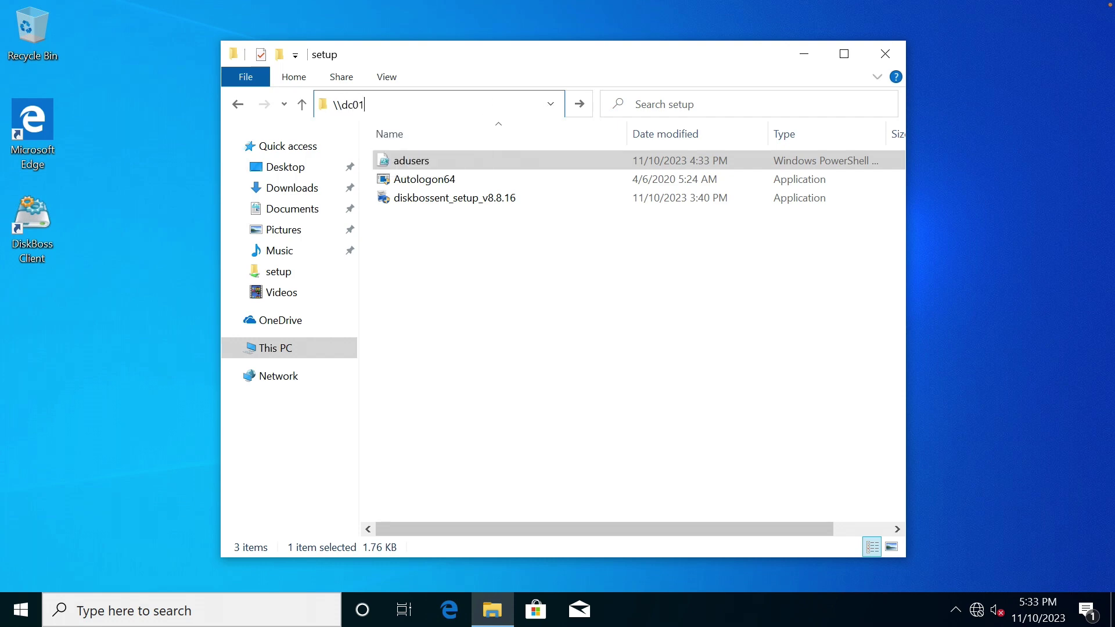
key(Return)
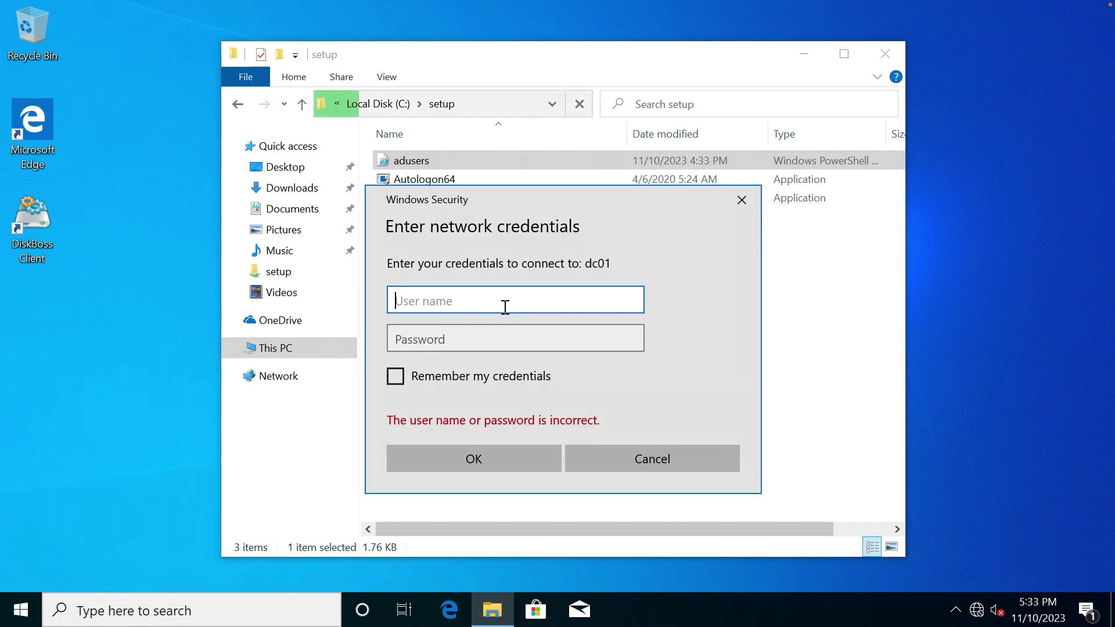
text(administr)
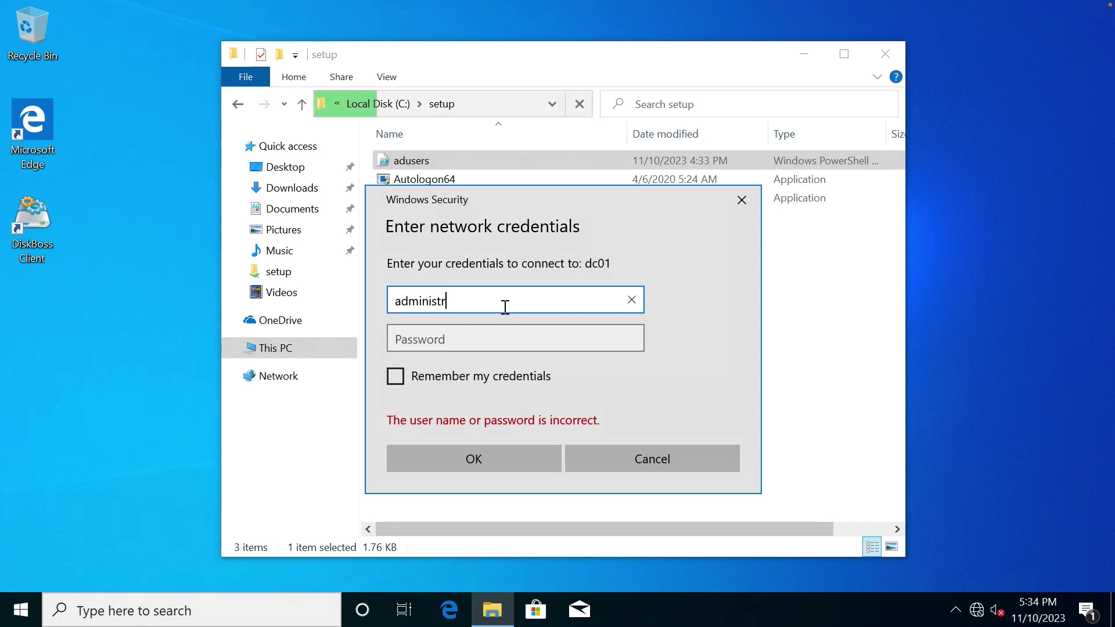
text(atrator)
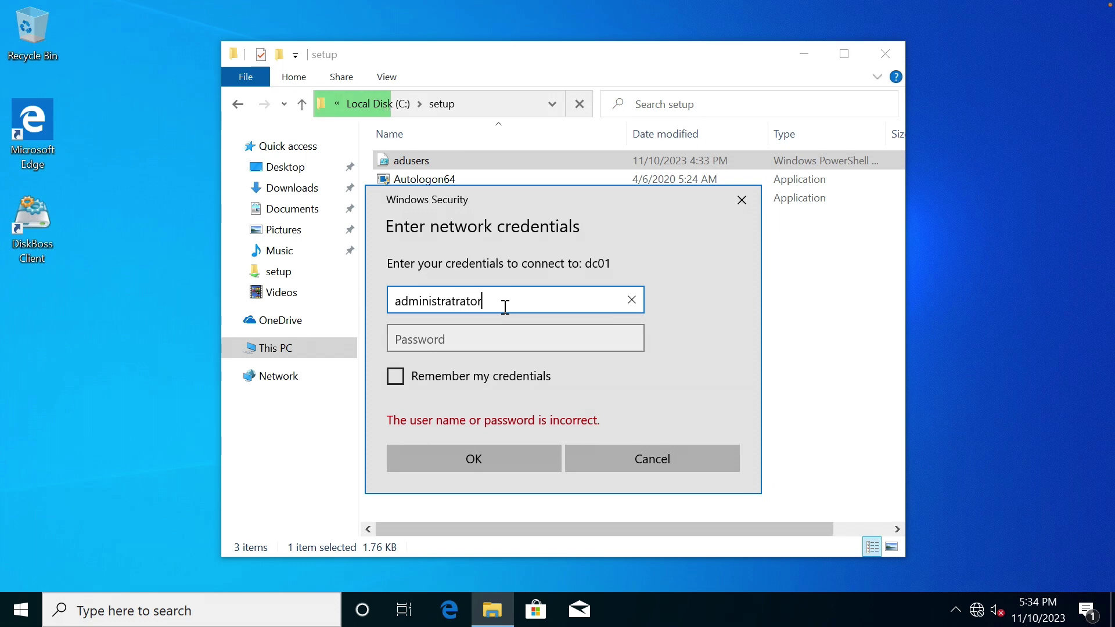
key(BackSpace)
key(BackSpace)
key(BackSpace)
key(BackSpace)
key(ctrl+a)
text(a)
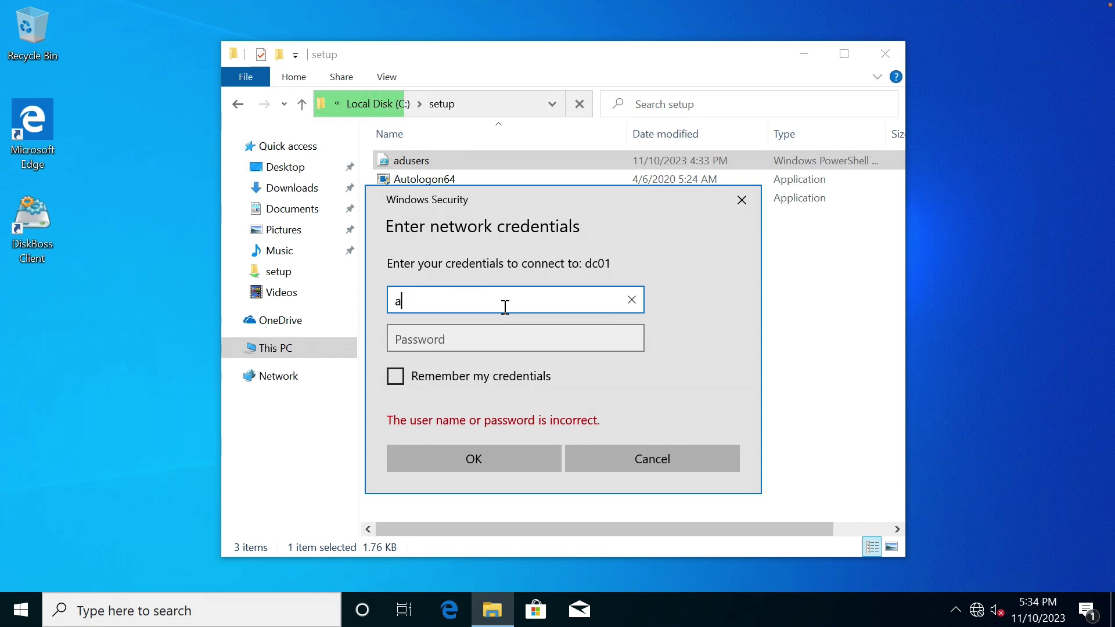
text(dministrator)
key(Tab)
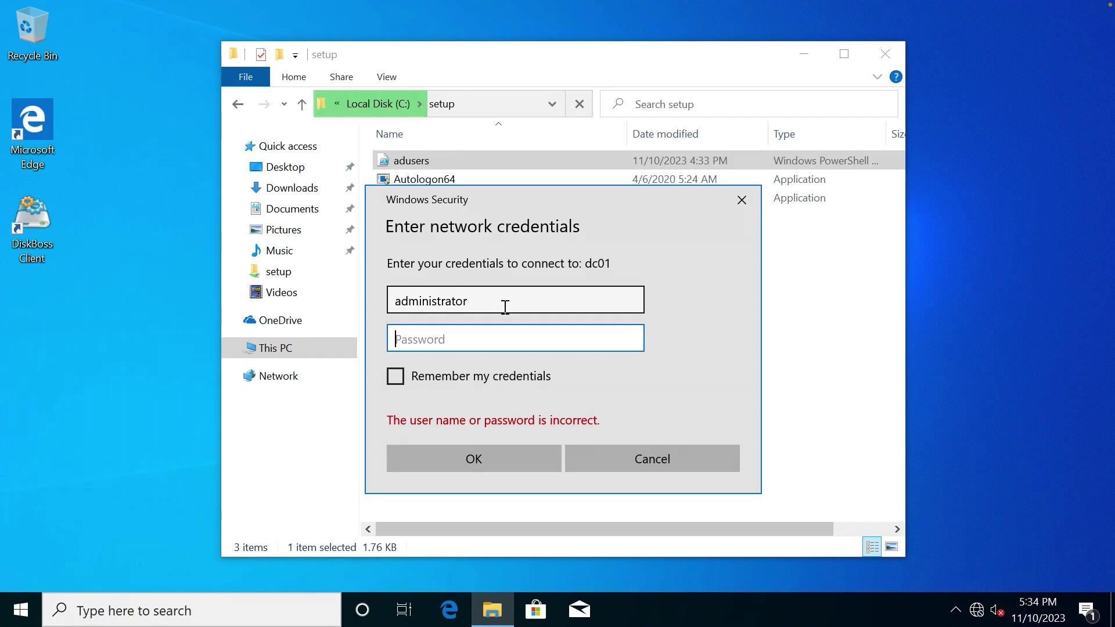
text(************)
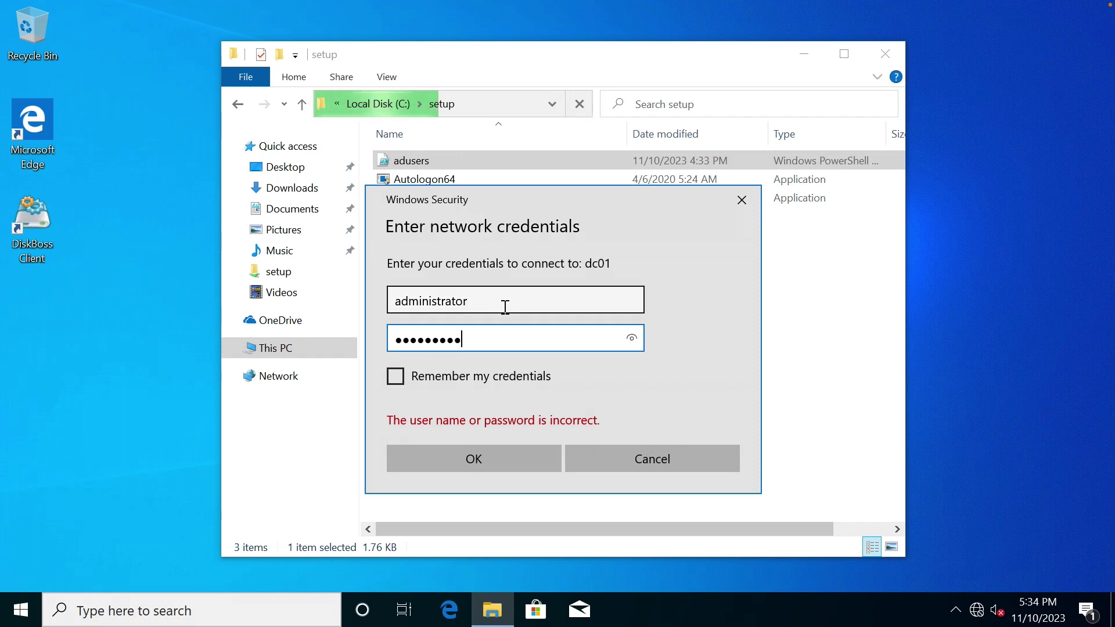
key(Return)
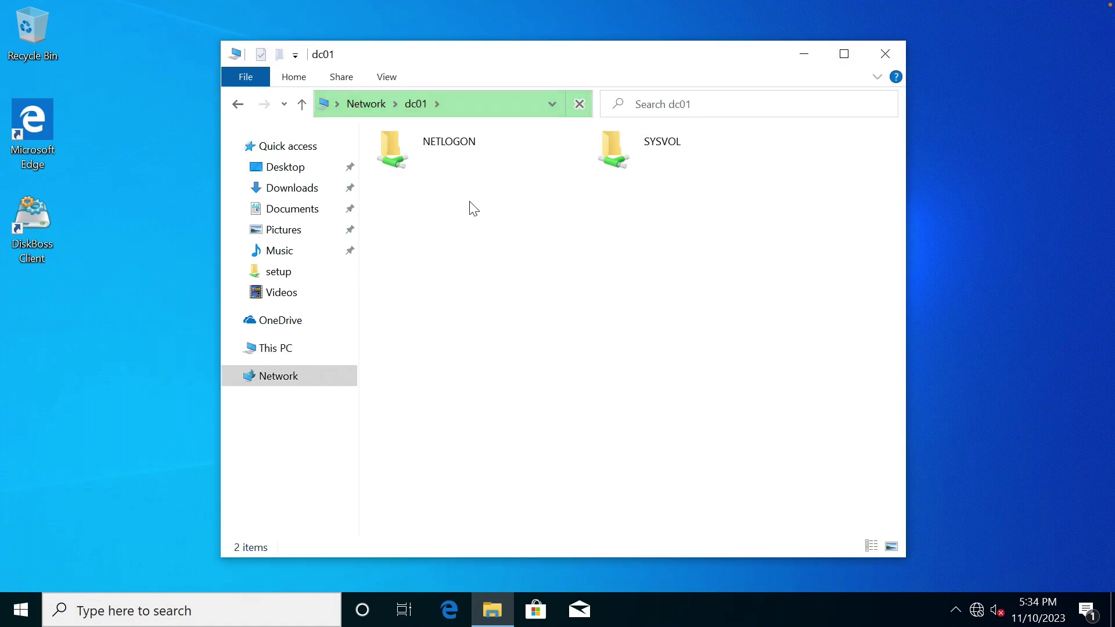
Create a new folder named setup on \\dc01\c$ and open it.
click(486, 102)
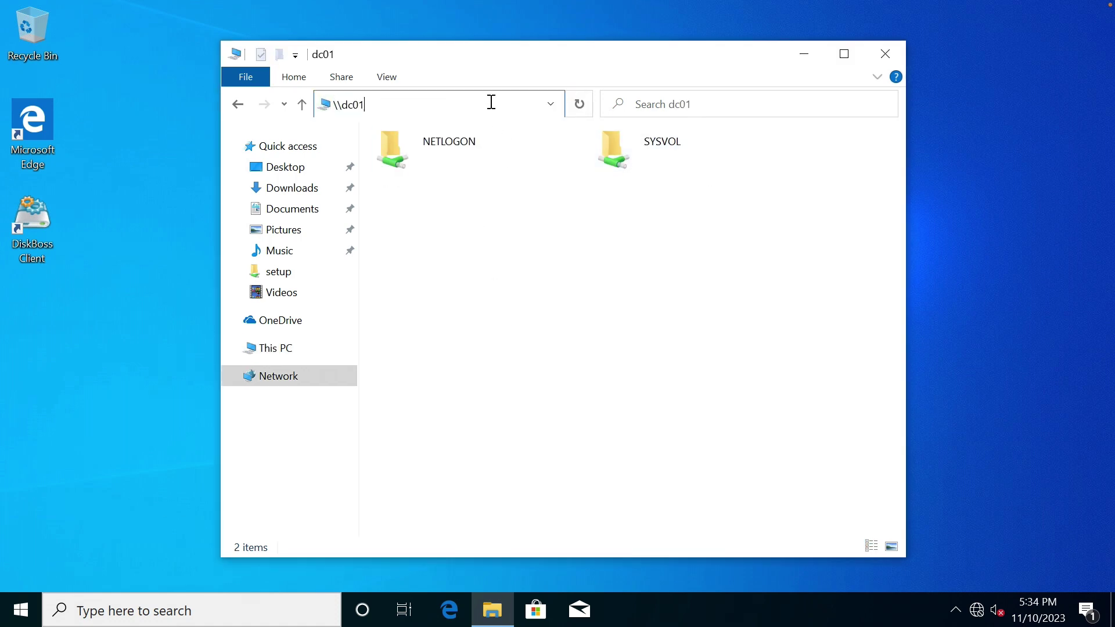
text(\c$)
key(Return)
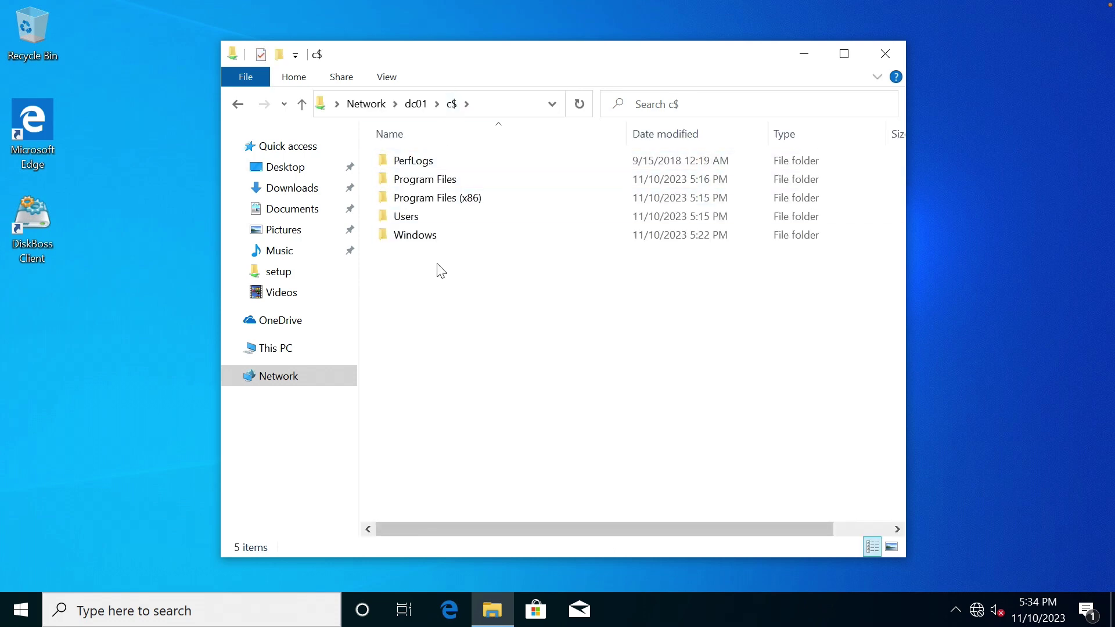
right_click(437, 264)
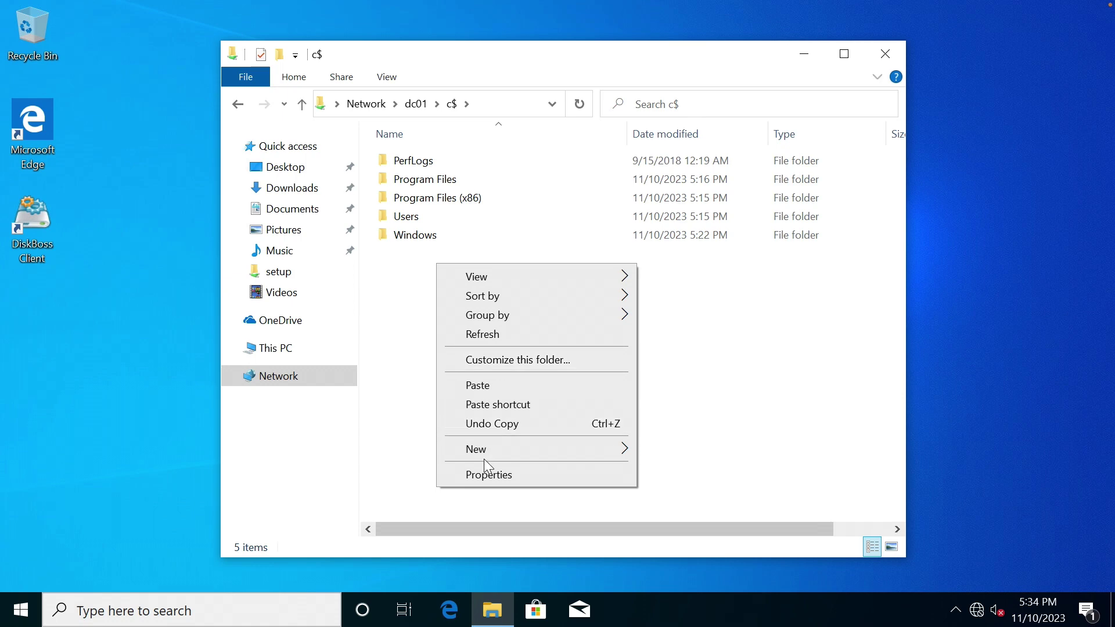
mouse_move(534, 448)
click(674, 450)
text(setup)
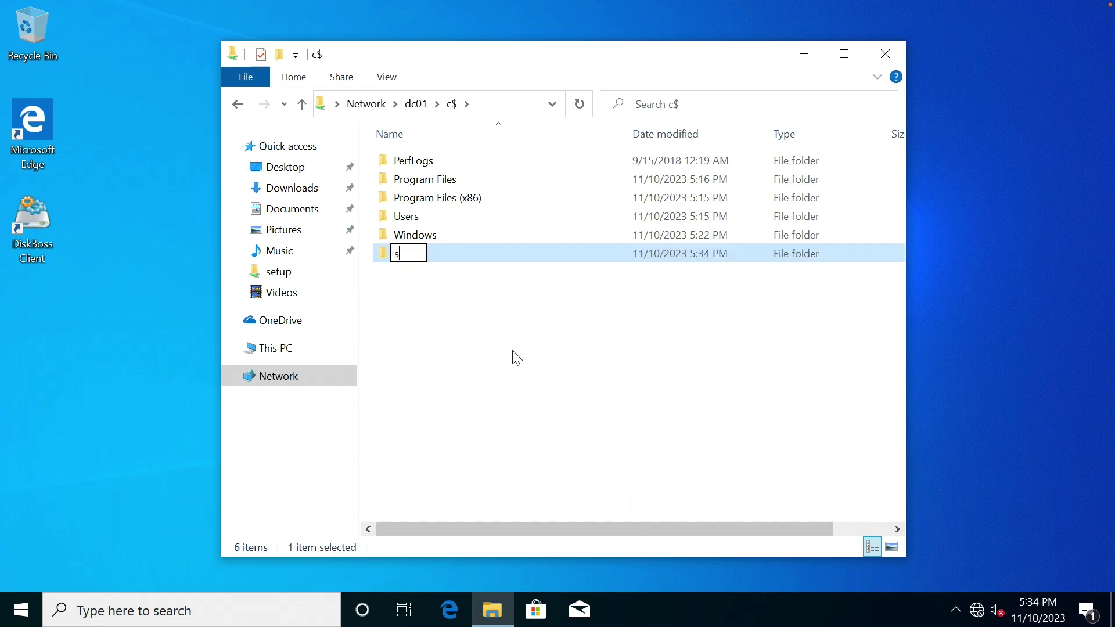
key(Return)
key(Return)
Paste the adusers script into \\dc01\c$\setup and close File Explorer.
key(ctrl+v)
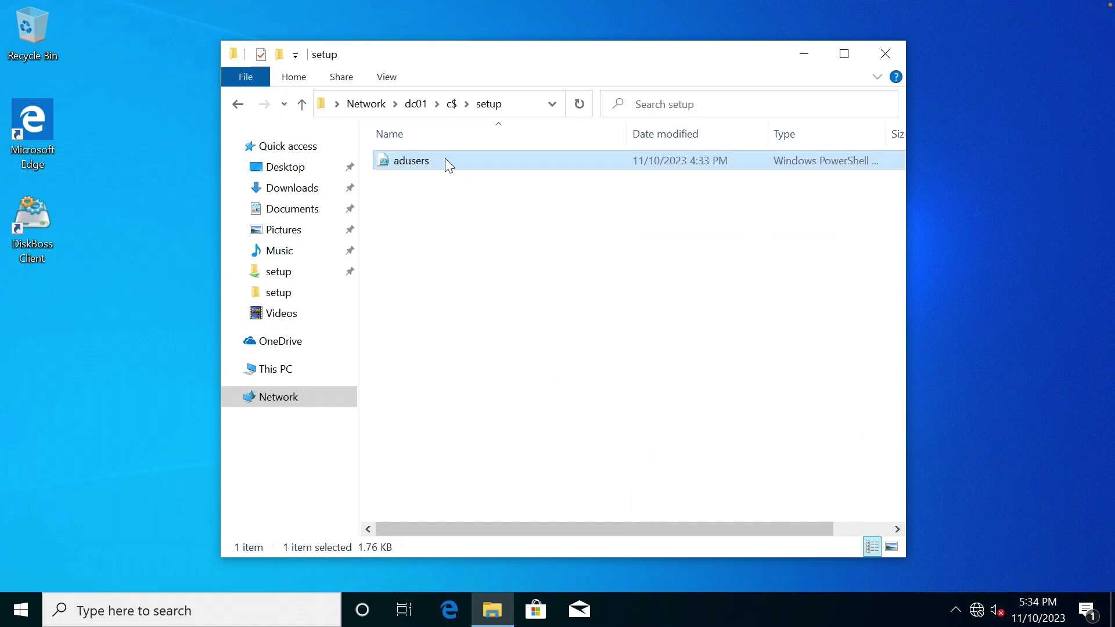
click(447, 175)
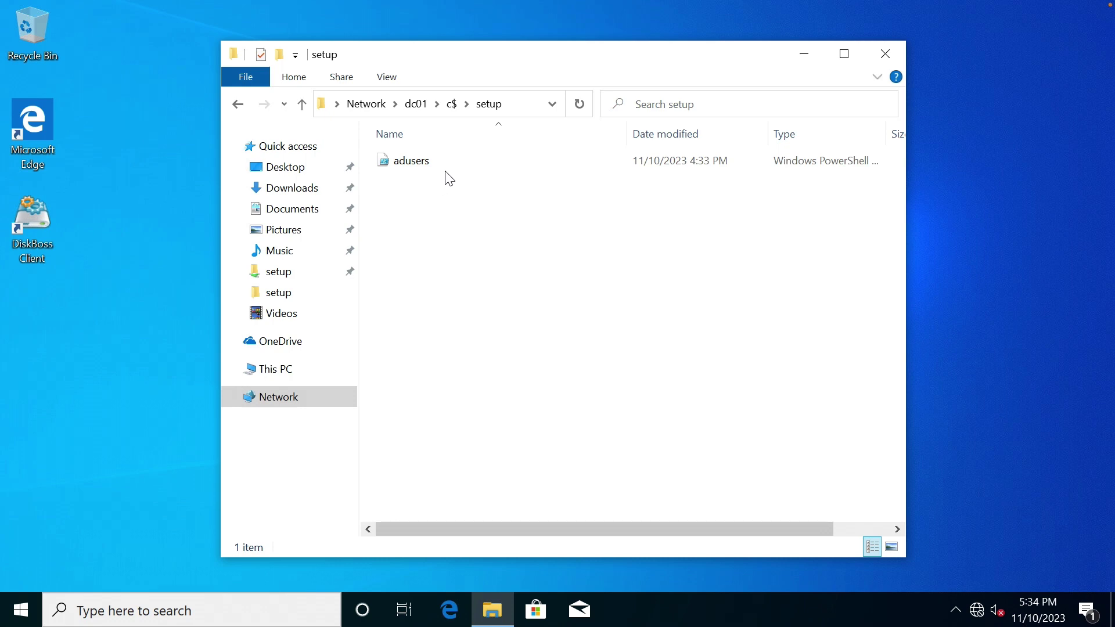
click(884, 50)
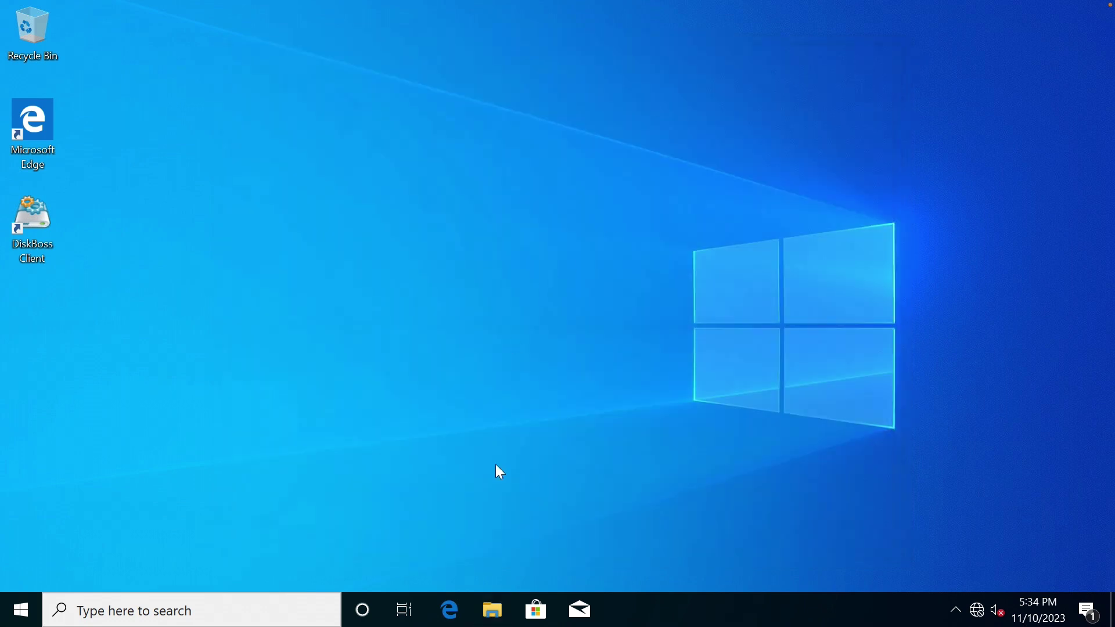
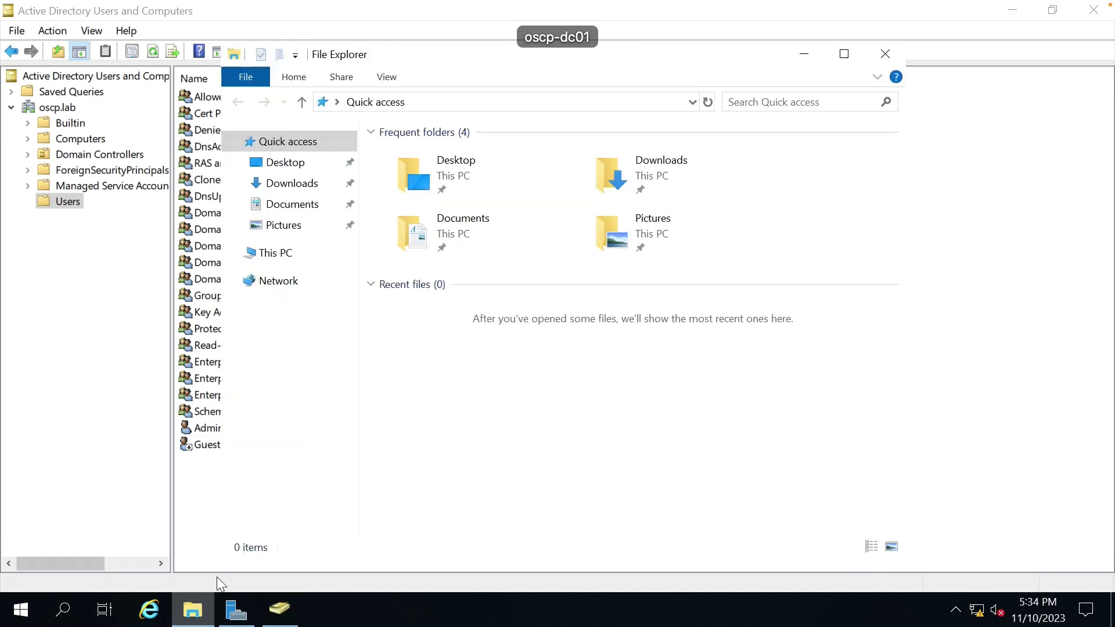
Open the adusers script from C:\setup for editing in PowerShell ISE.
click(298, 255)
double_click(464, 373)
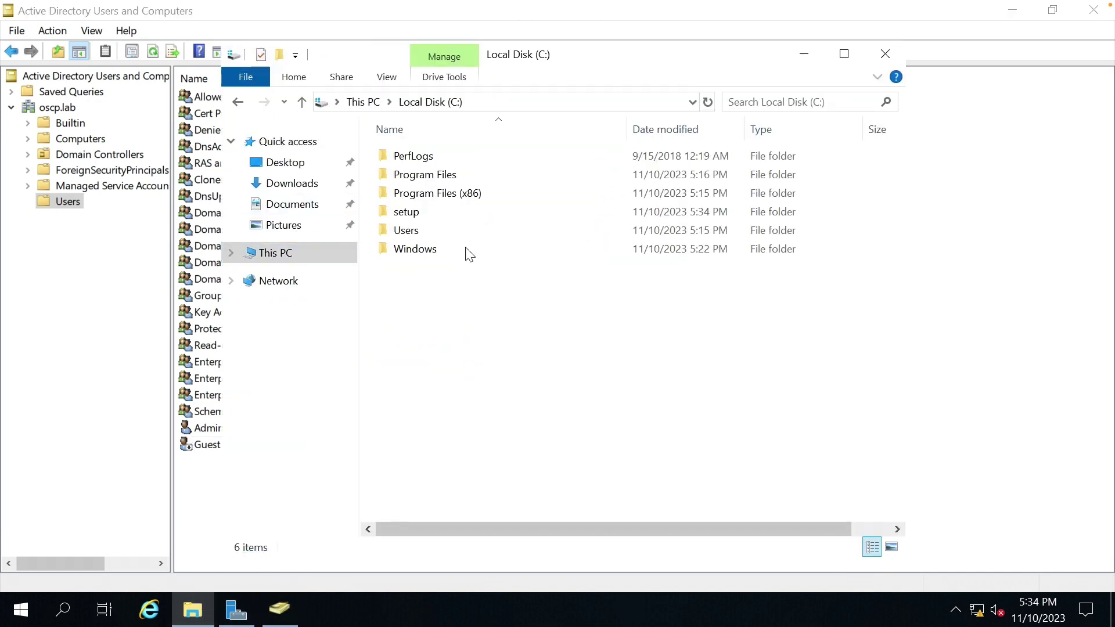
double_click(428, 213)
click(428, 154)
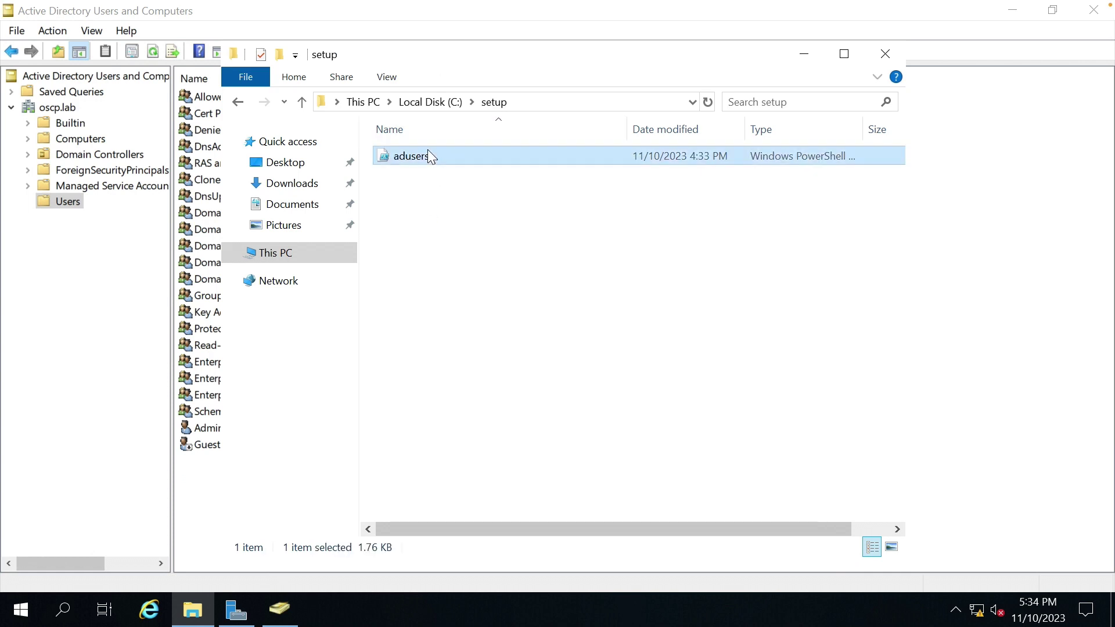
right_click(428, 150)
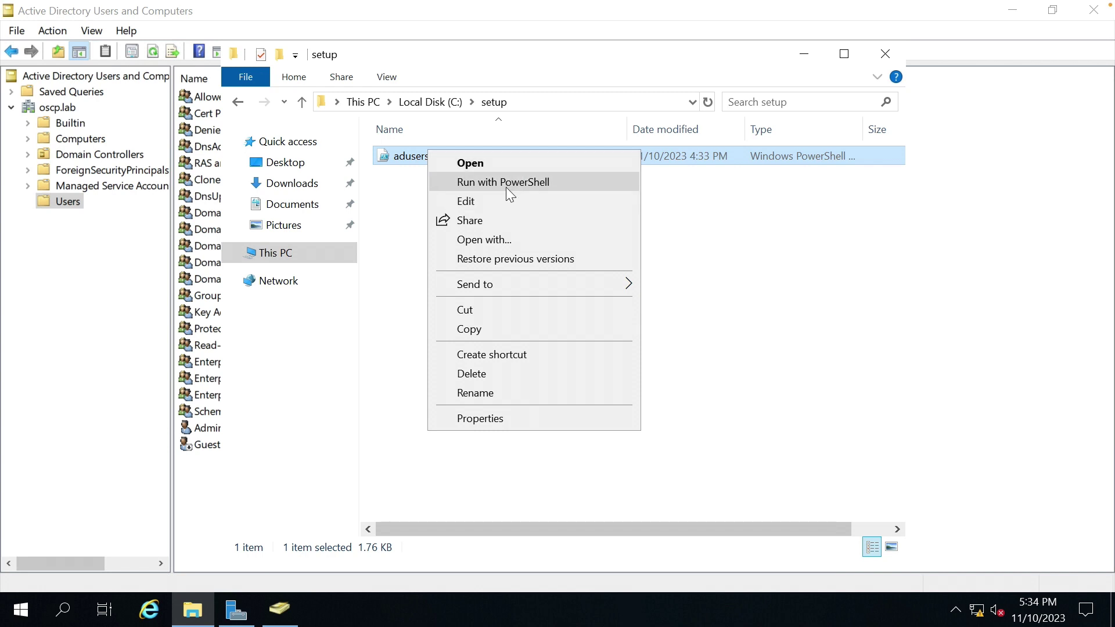
click(498, 202)
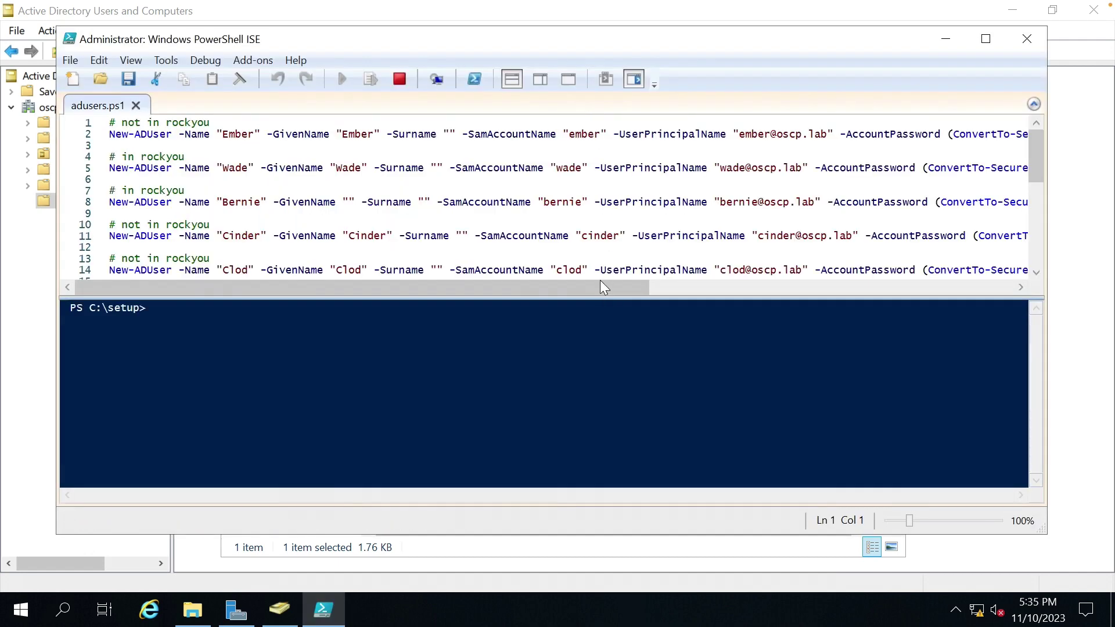
Look over the adusers.ps1 New-ADUser lines and their password values.
click(601, 280)
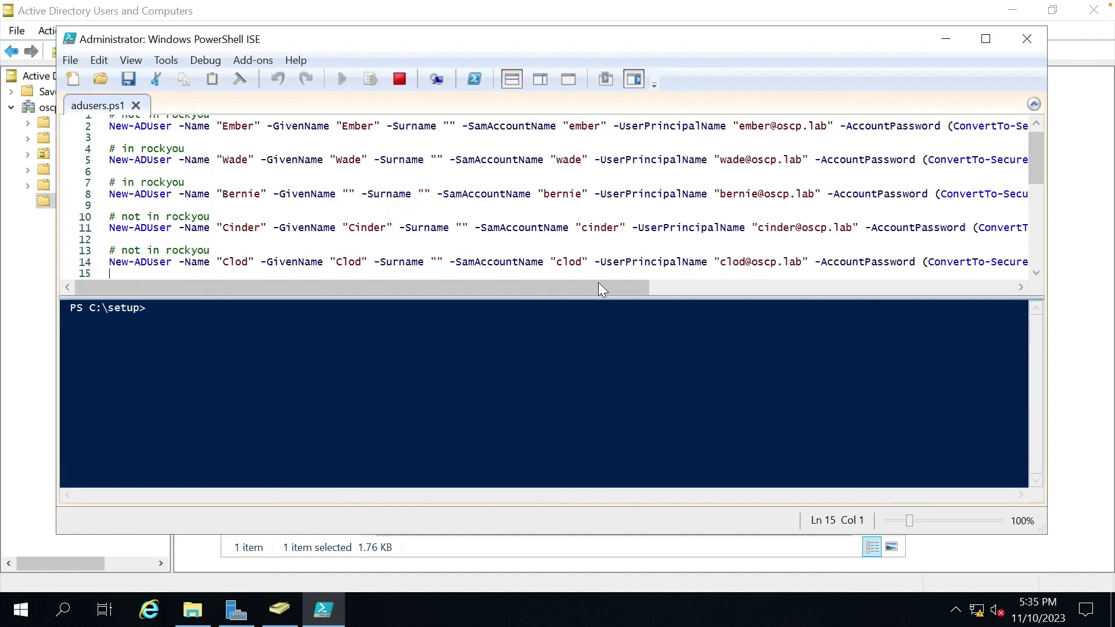
drag(598, 284, 764, 291)
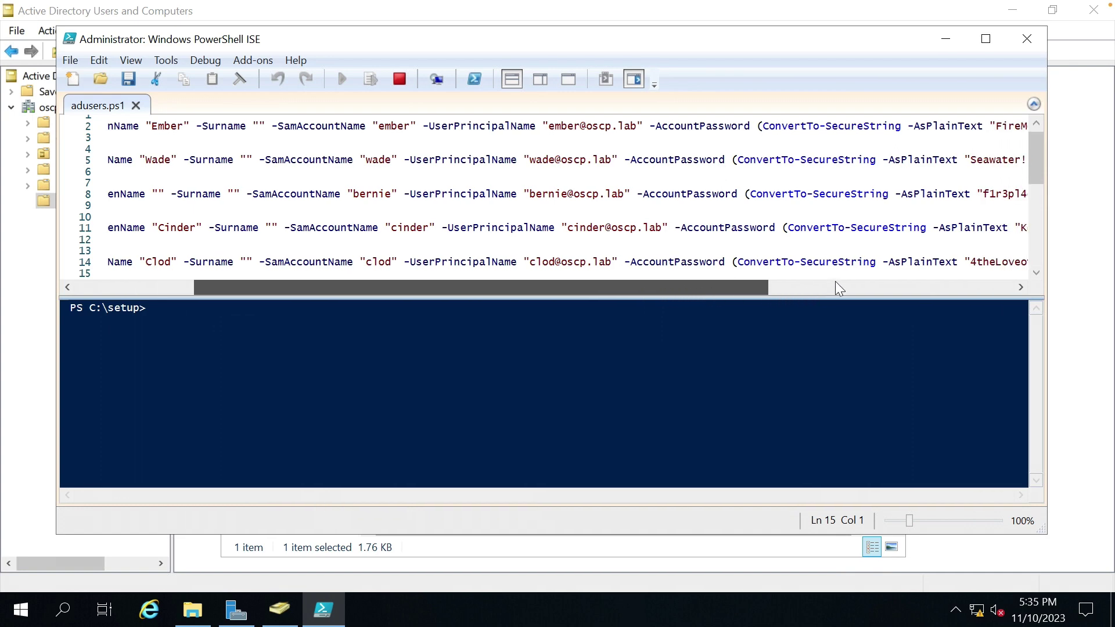
click(712, 283)
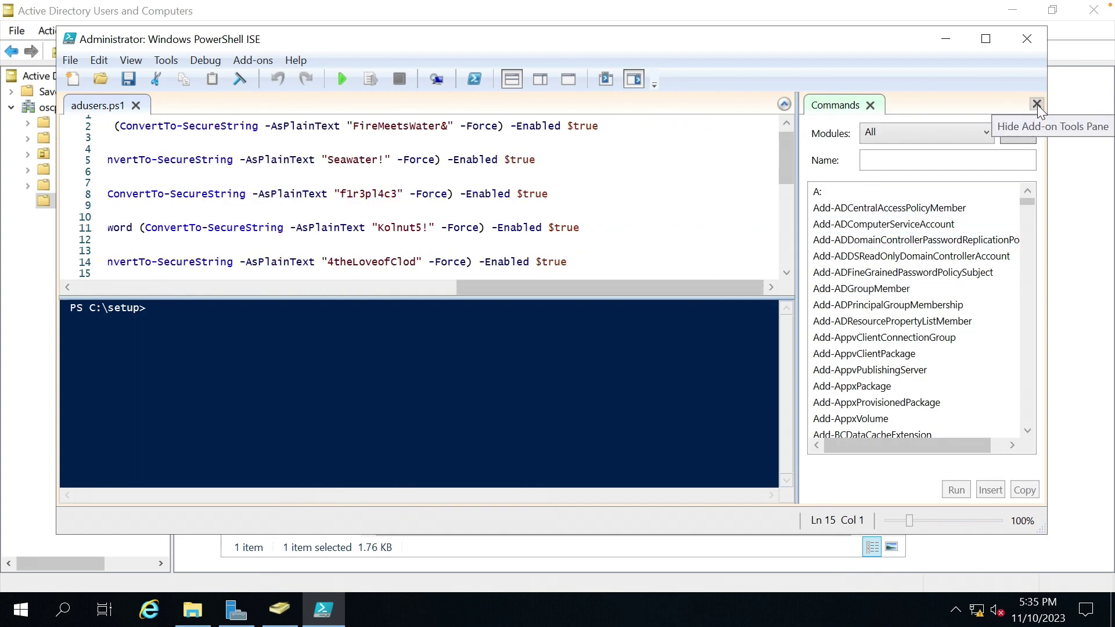
drag(489, 288, 469, 291)
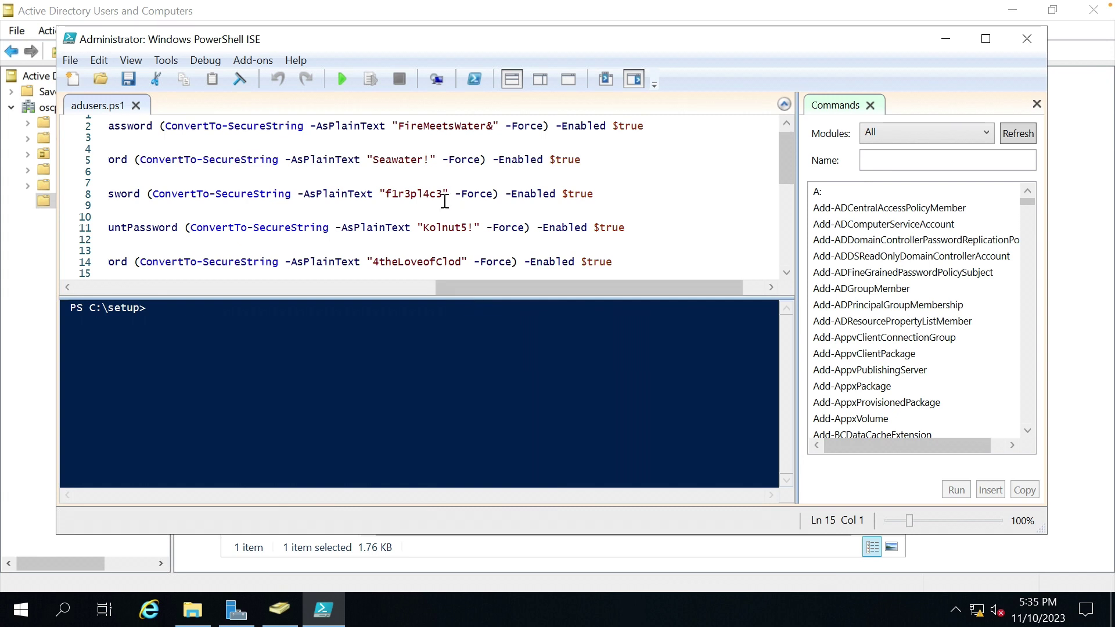
double_click(399, 168)
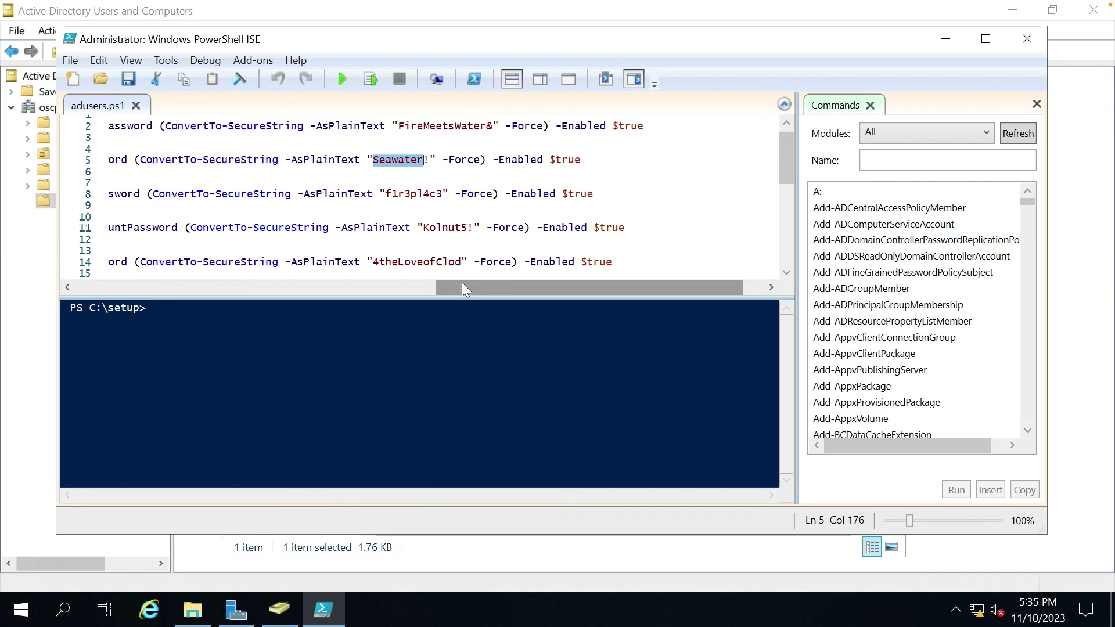
drag(462, 286, 87, 279)
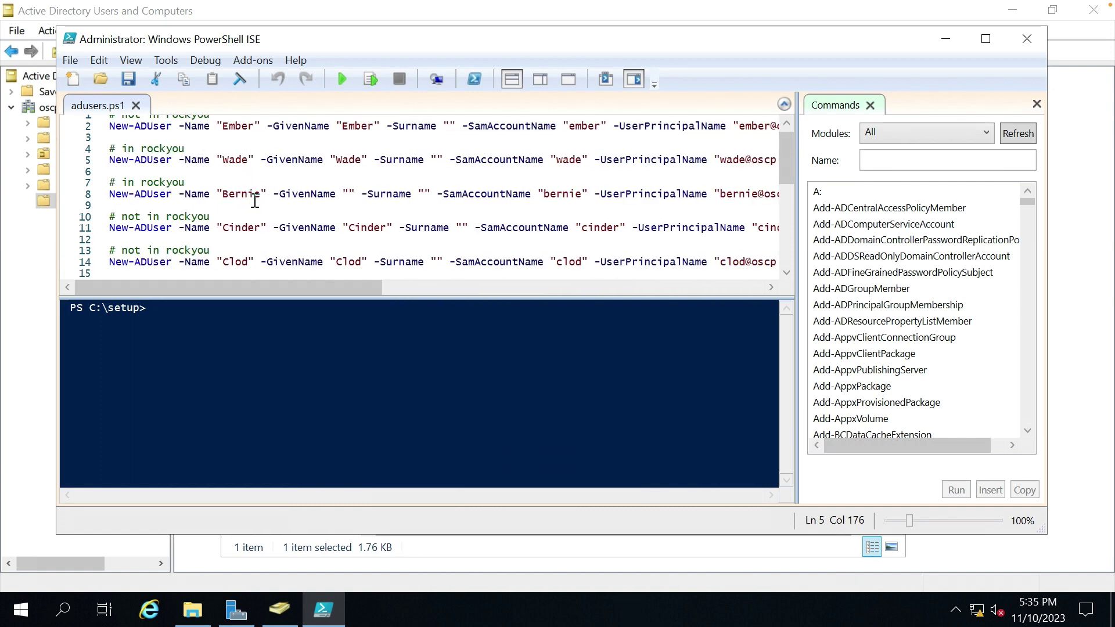
click(512, 228)
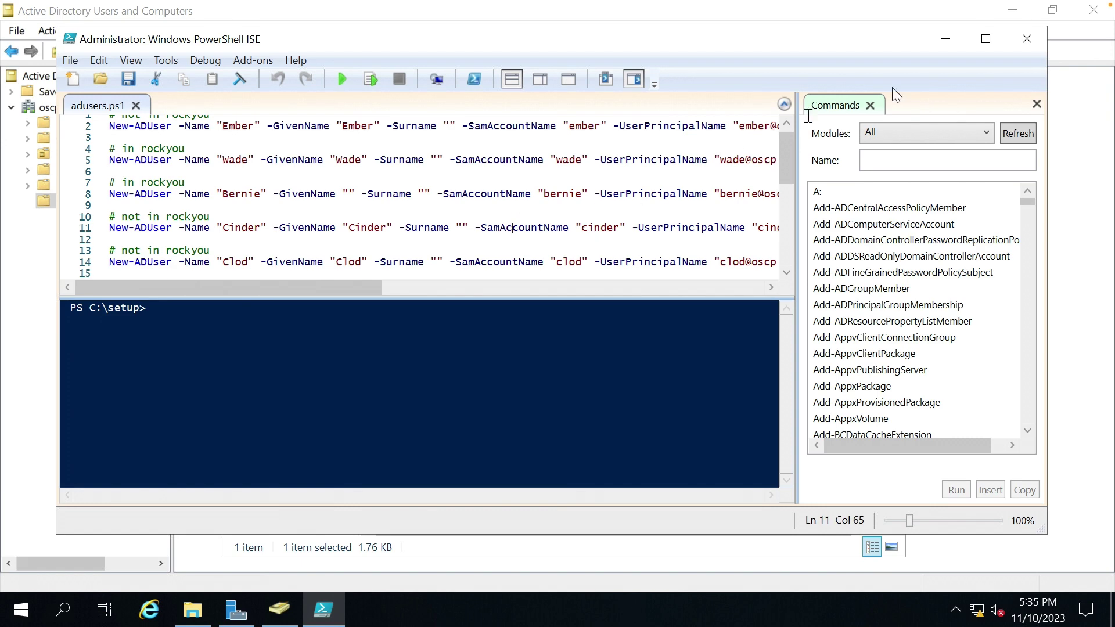
Maximize PowerShell ISE and close the Commands add-on pane.
click(986, 39)
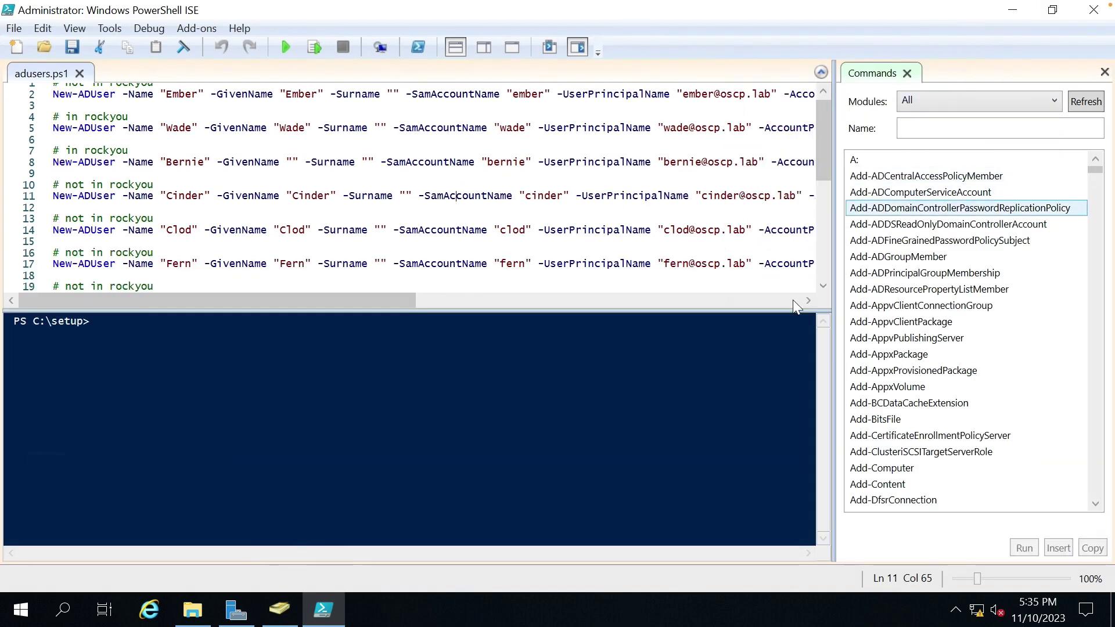
click(1105, 71)
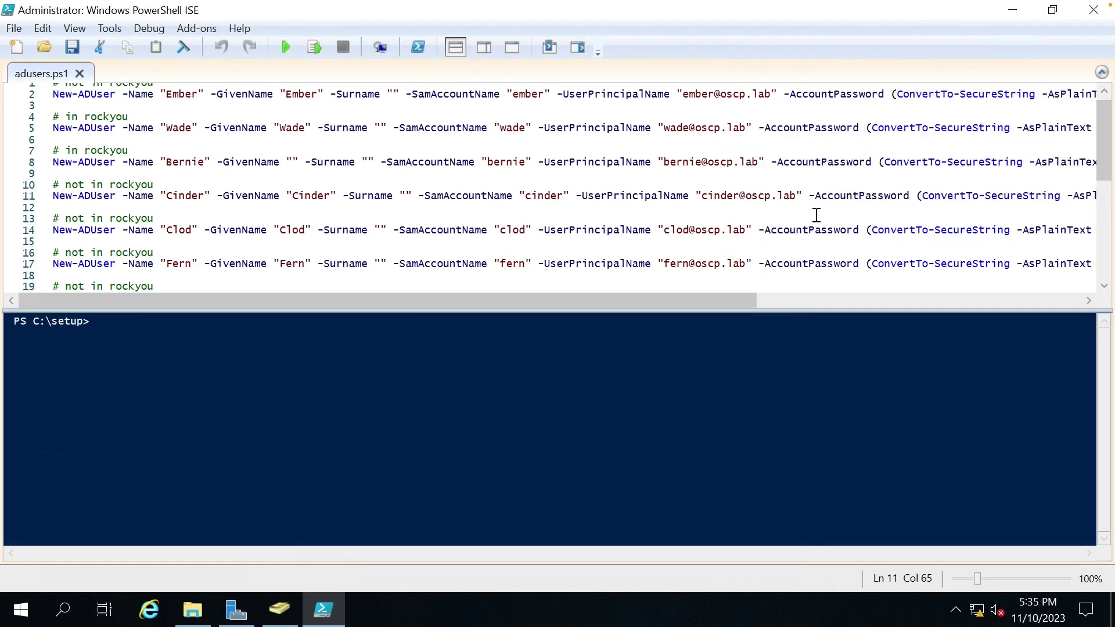
drag(682, 302, 832, 291)
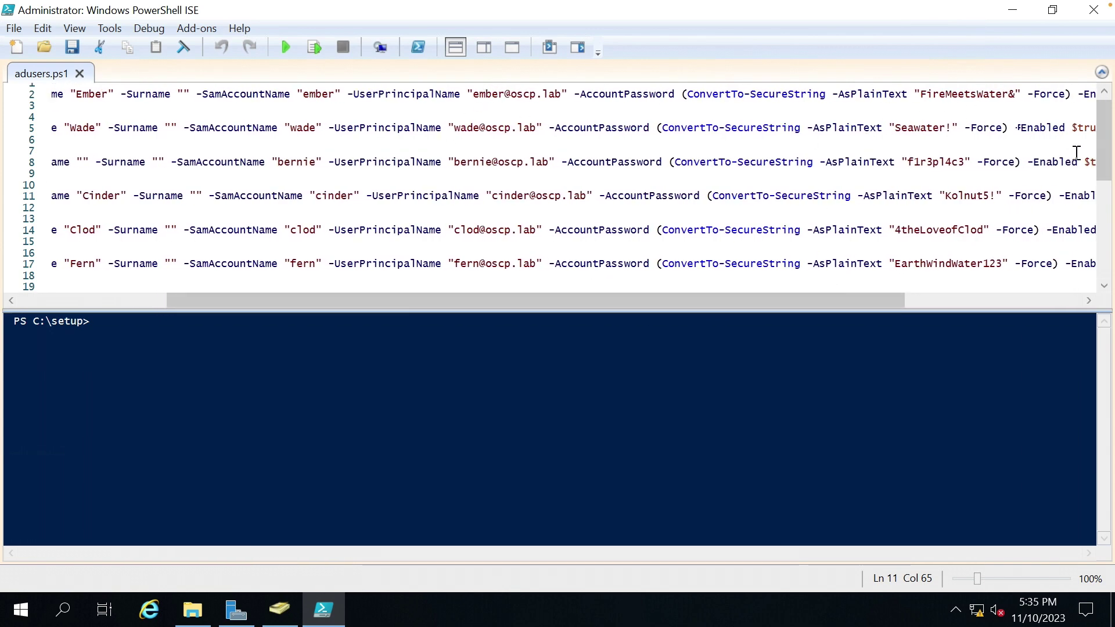
mouse_move(1106, 148)
mouse_down()
mouse_move(1106, 191)
mouse_move(1106, 140)
mouse_up()
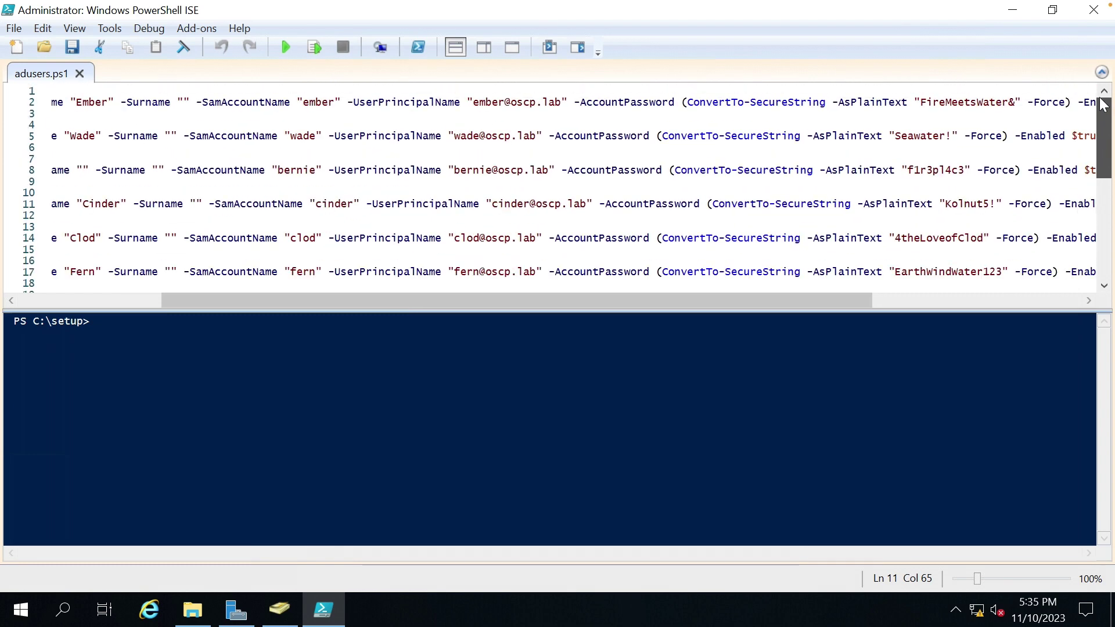
click(664, 180)
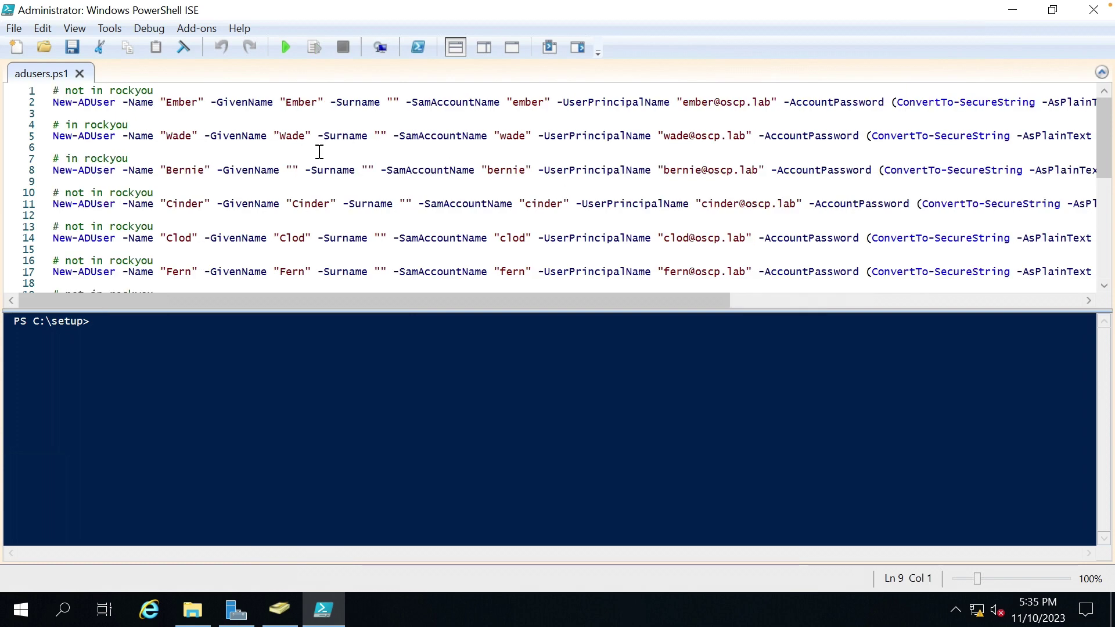
Run the whole adusers.ps1 script, then minimize PowerShell ISE.
key(ctrl+a)
right_click(302, 123)
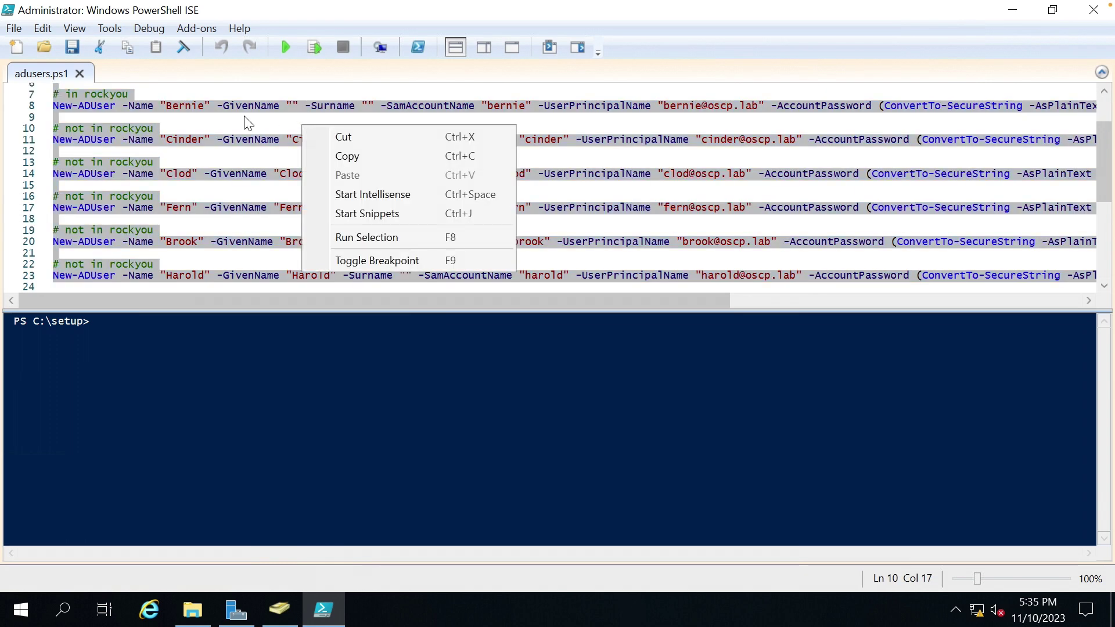
click(245, 117)
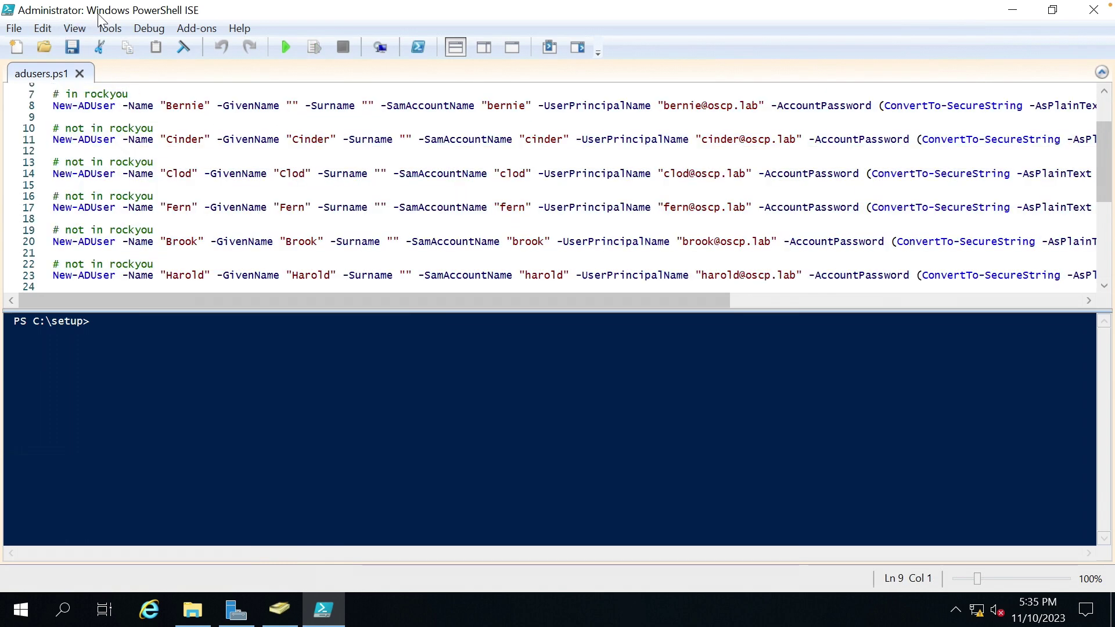
click(289, 46)
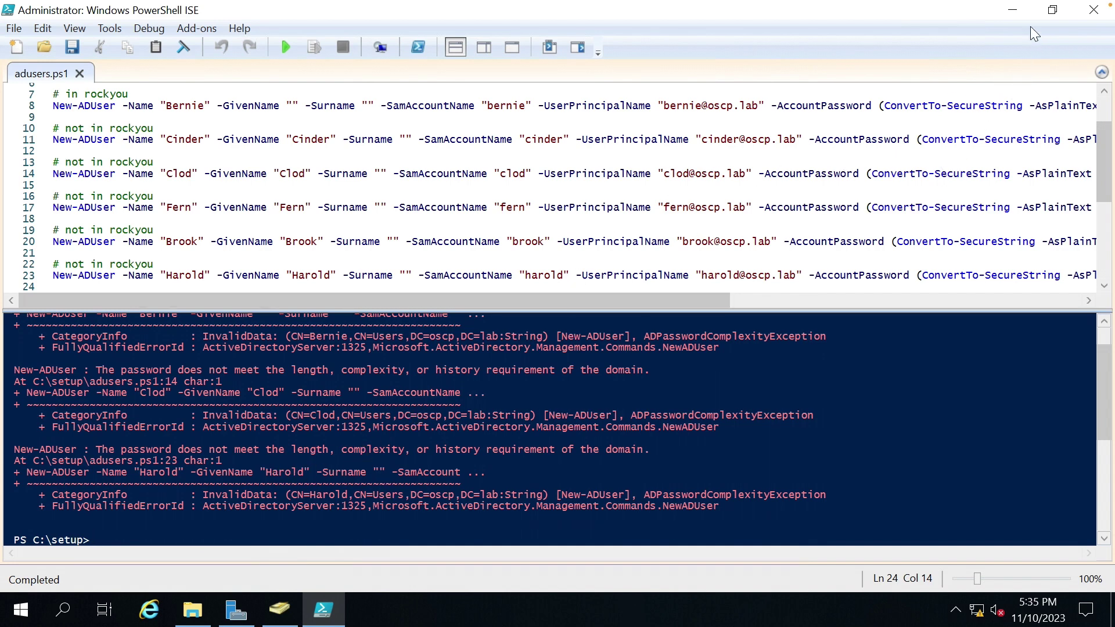
click(1012, 10)
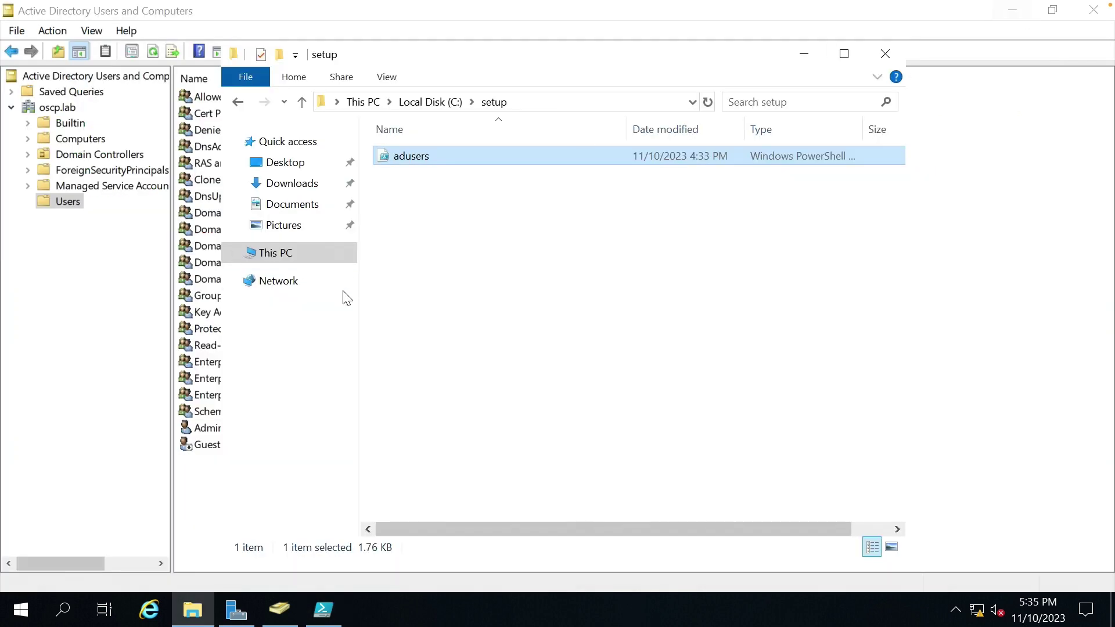
Refresh the Users container in Active Directory Users and Computers to show the new accounts.
click(208, 314)
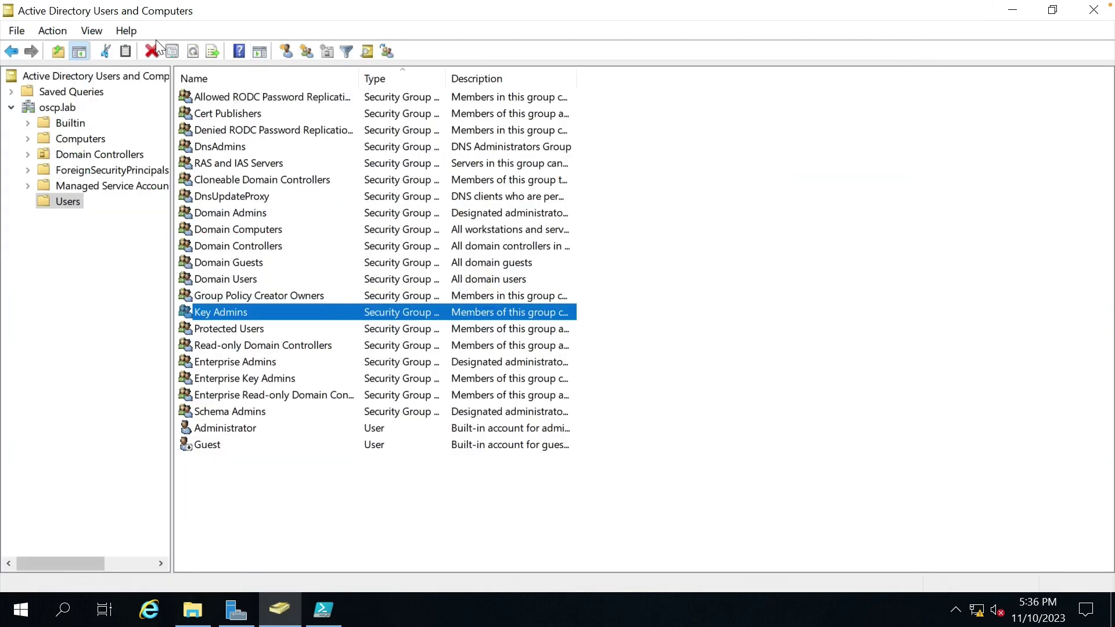
right_click(558, 217)
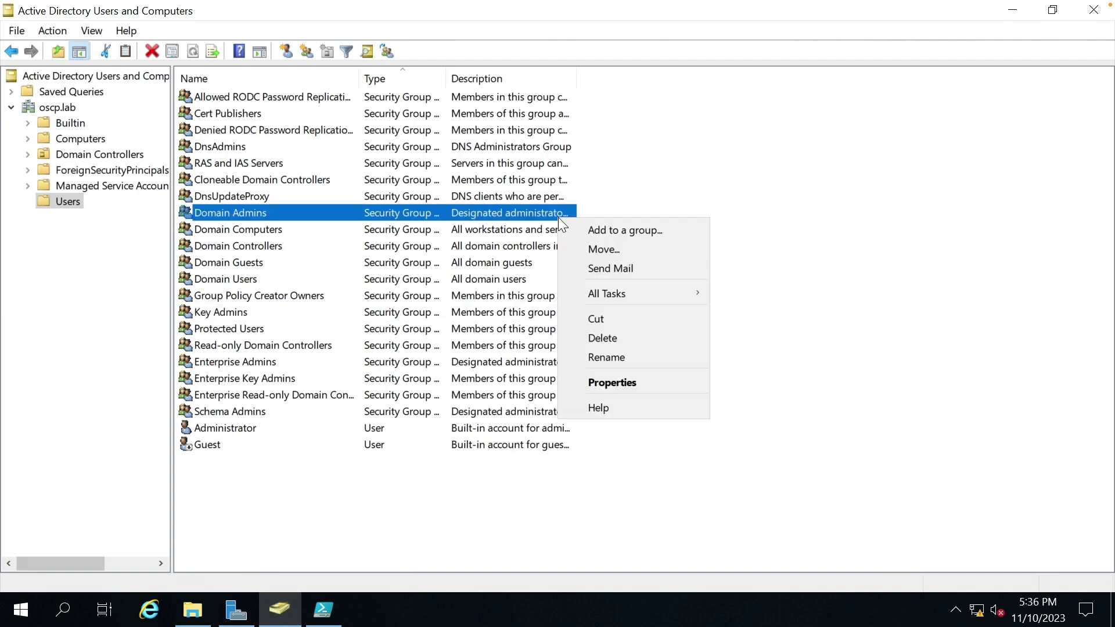
click(765, 286)
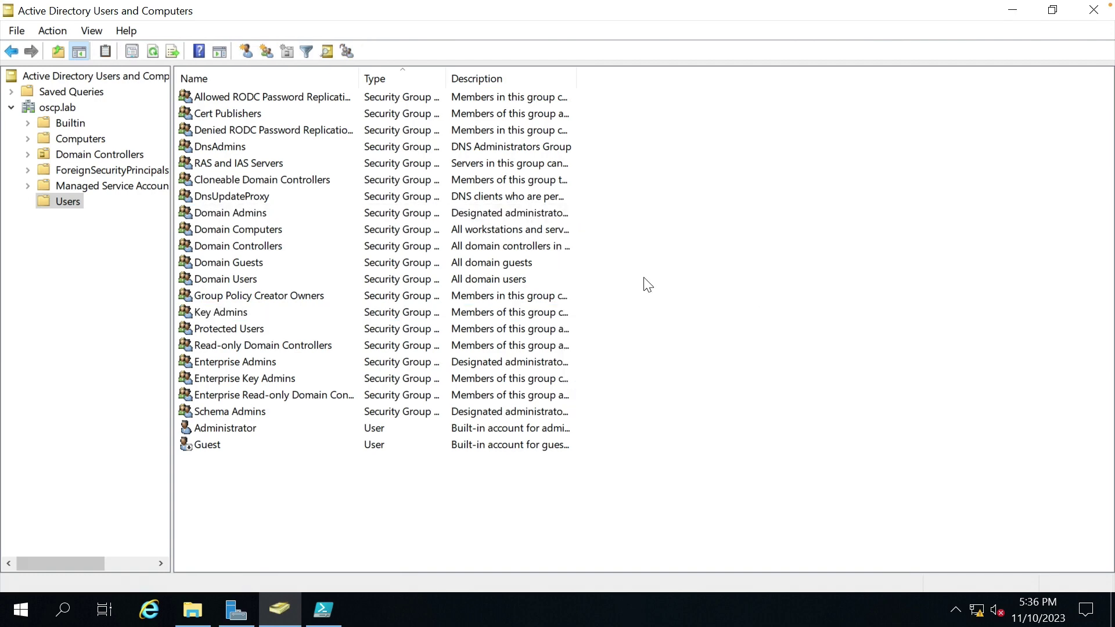
right_click(643, 280)
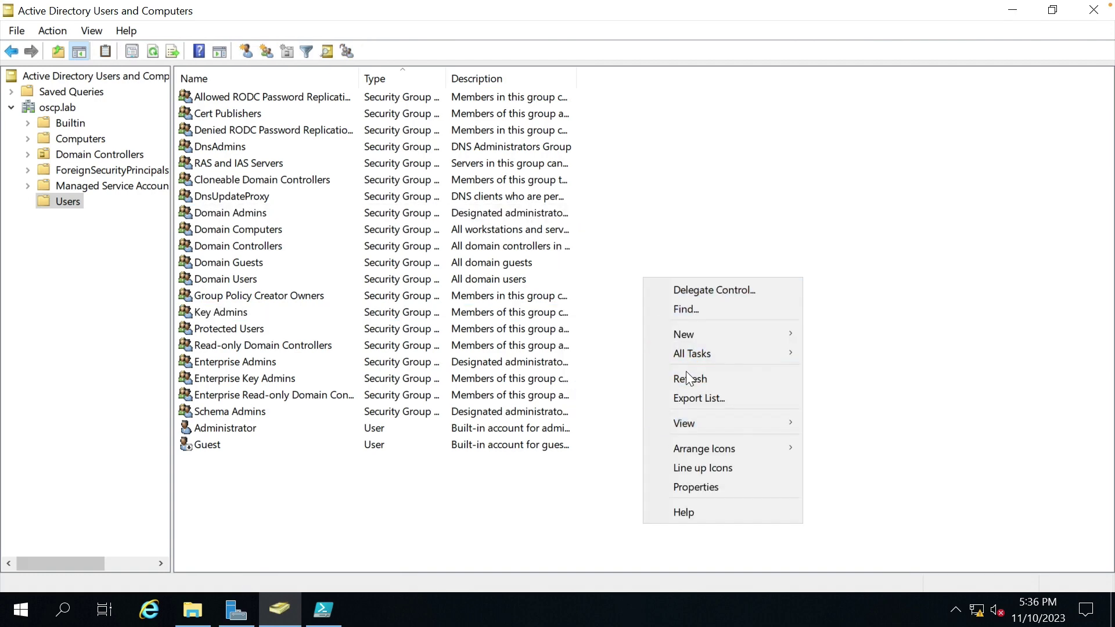
click(691, 379)
Select six of the script-created test users and delete them.
click(284, 465)
scroll(286, 475, down, 1)
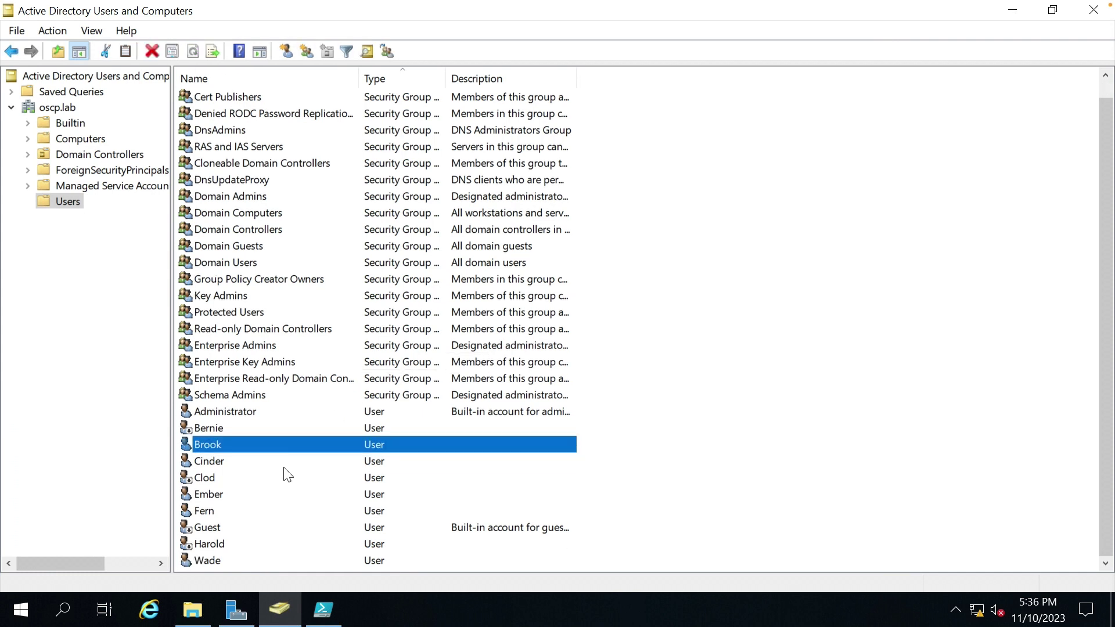
click(251, 528)
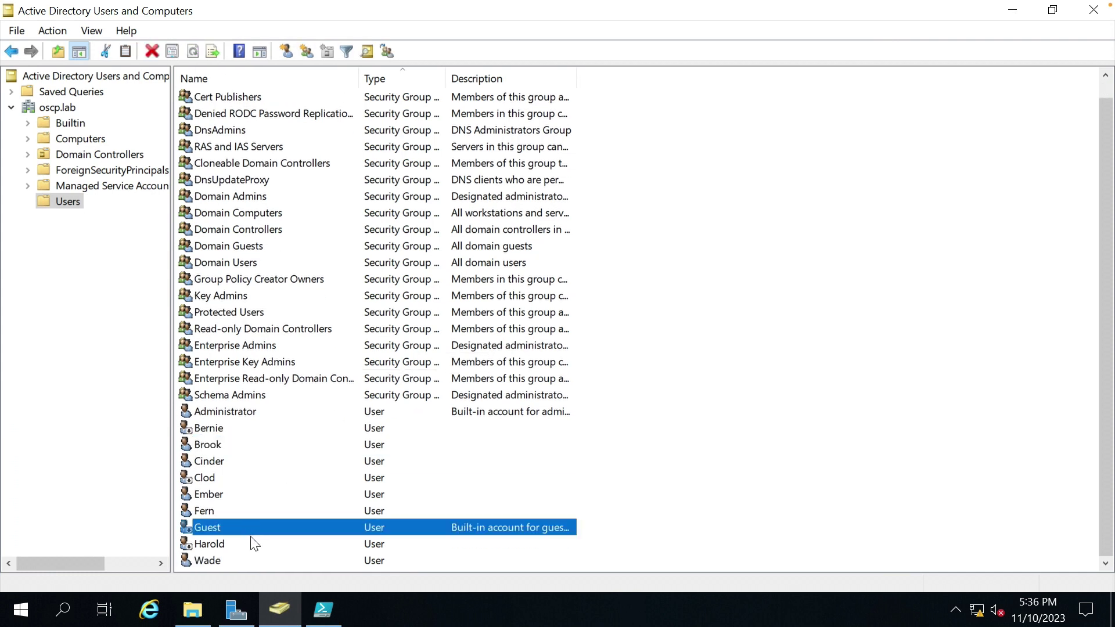
click(238, 560)
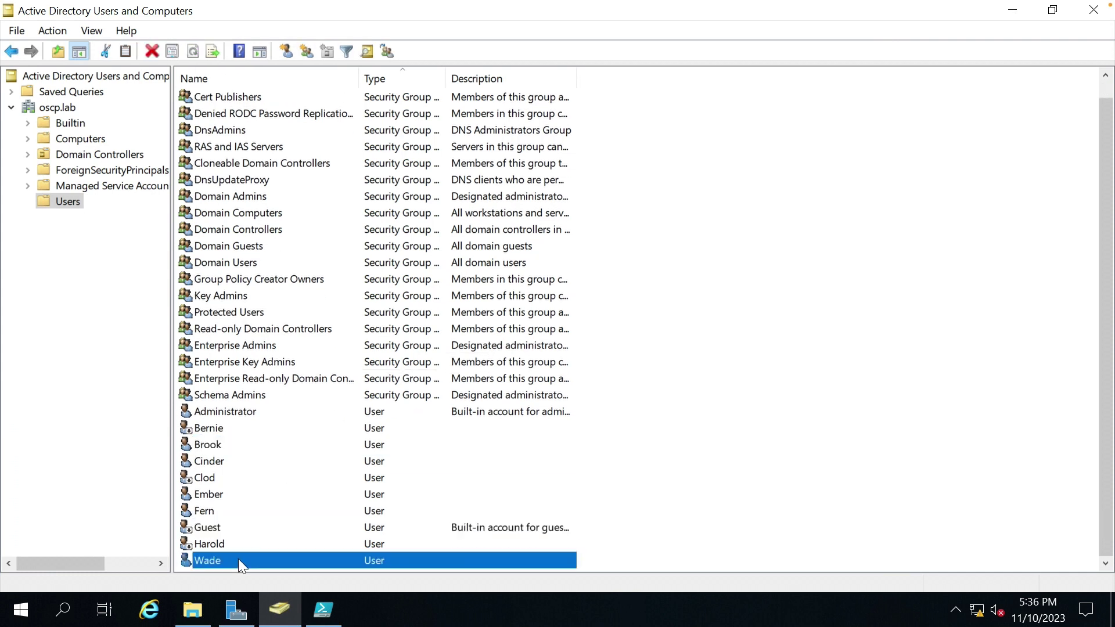
shift+click(226, 431)
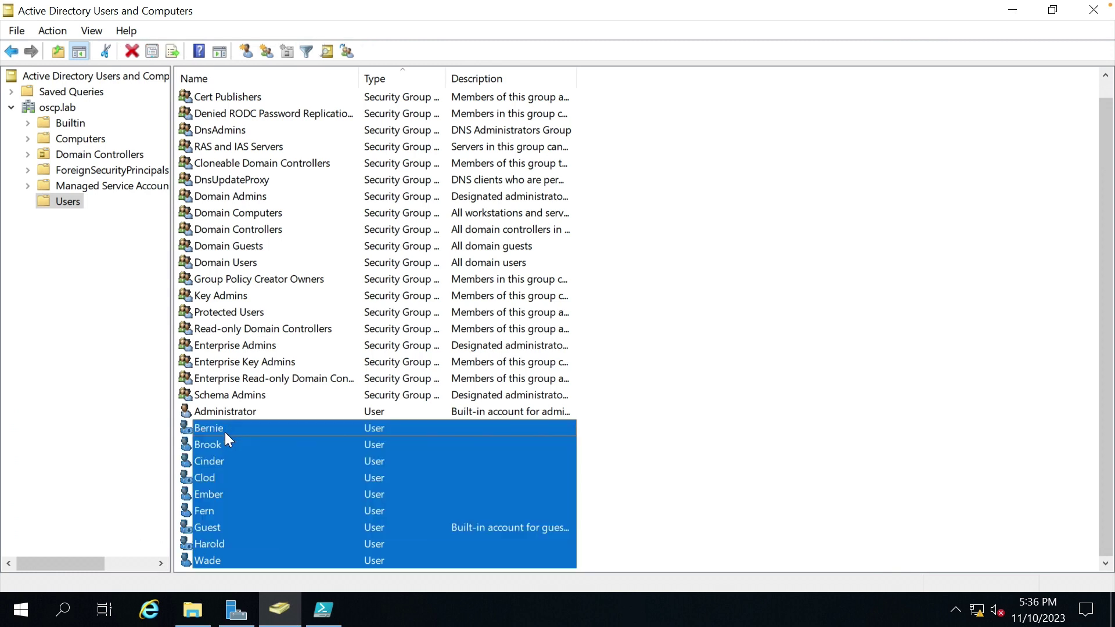
click(236, 525)
click(225, 510)
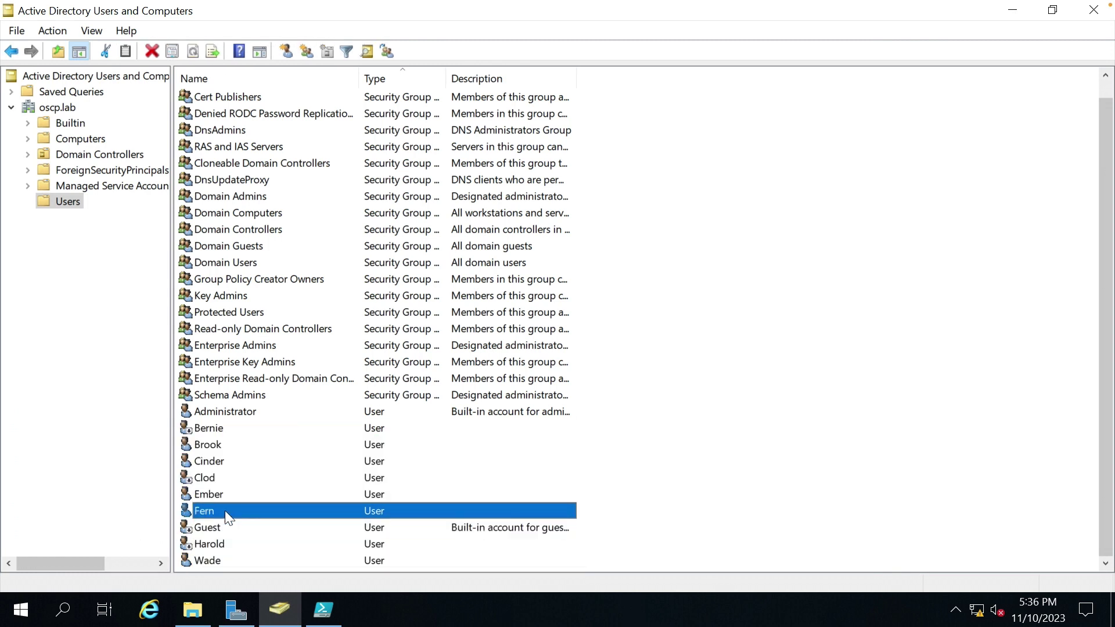
shift+click(214, 430)
right_click(215, 429)
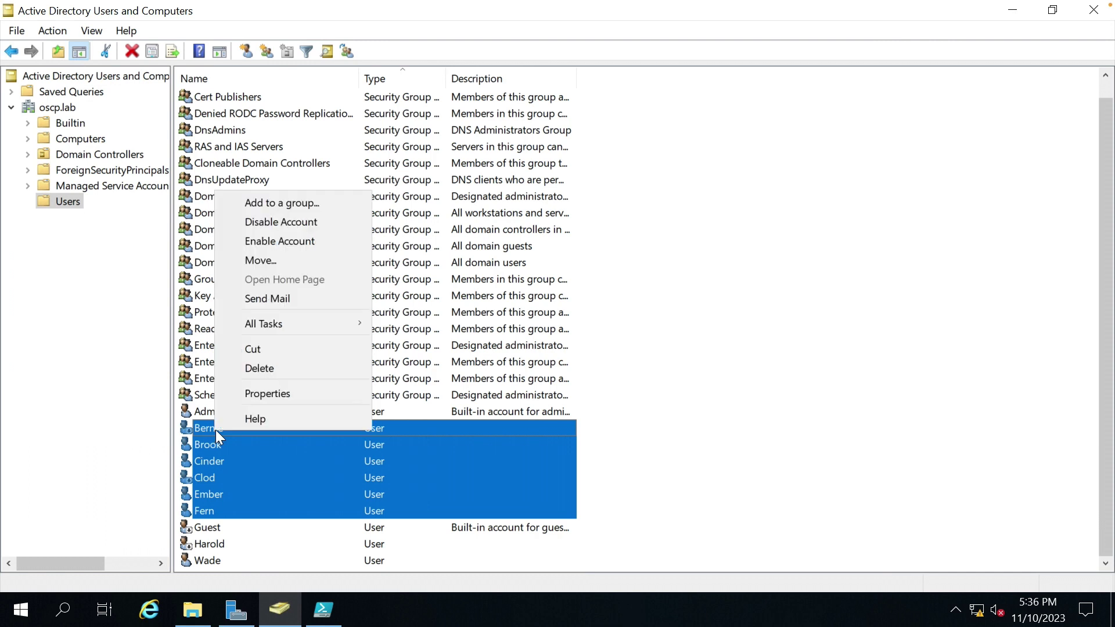
click(267, 369)
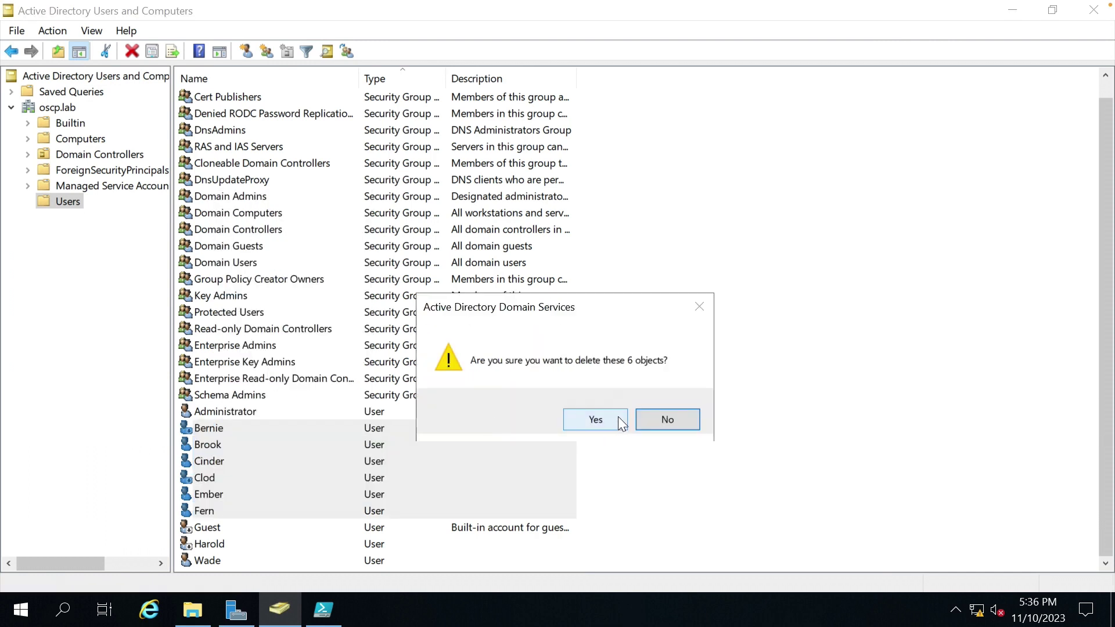
click(598, 417)
Delete the two remaining test users, leaving only Administrator and Guest.
click(225, 466)
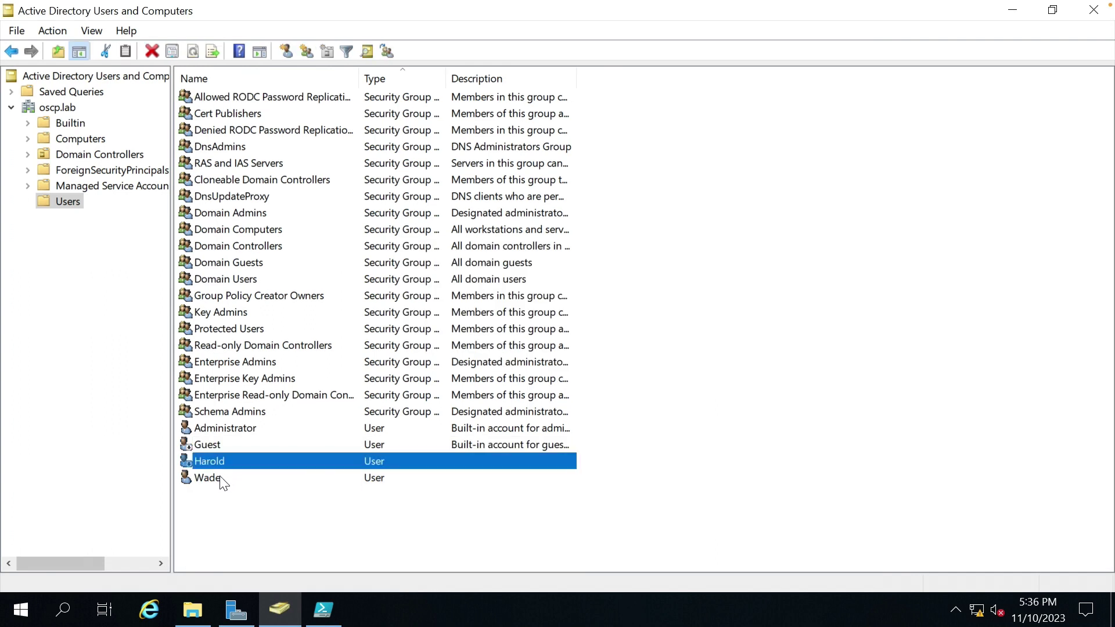
shift+click(219, 476)
right_click(219, 477)
click(284, 413)
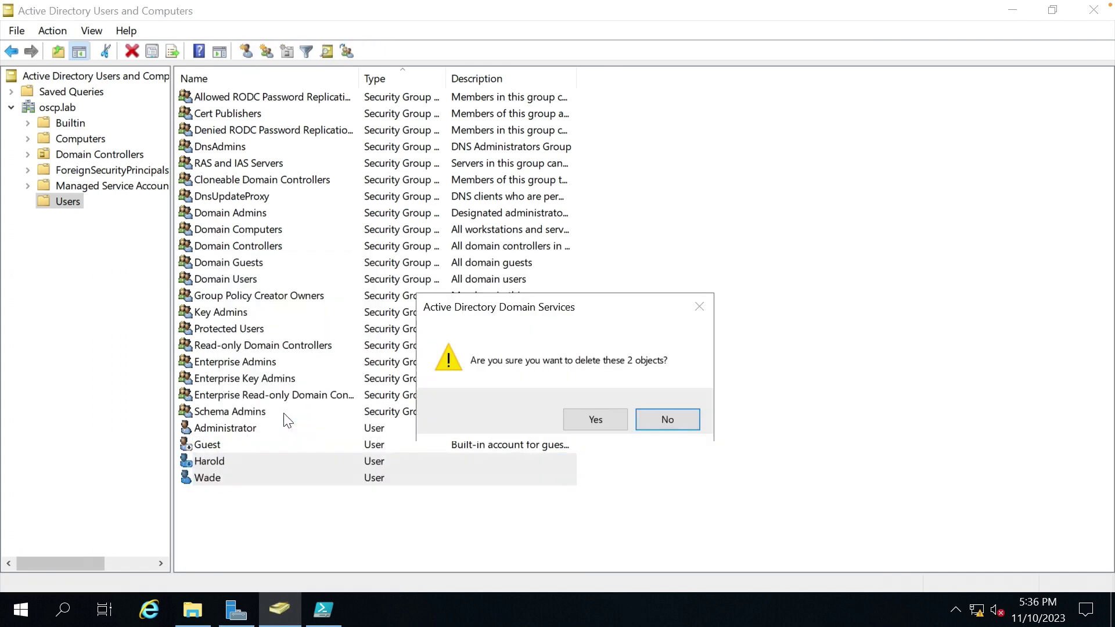
click(601, 416)
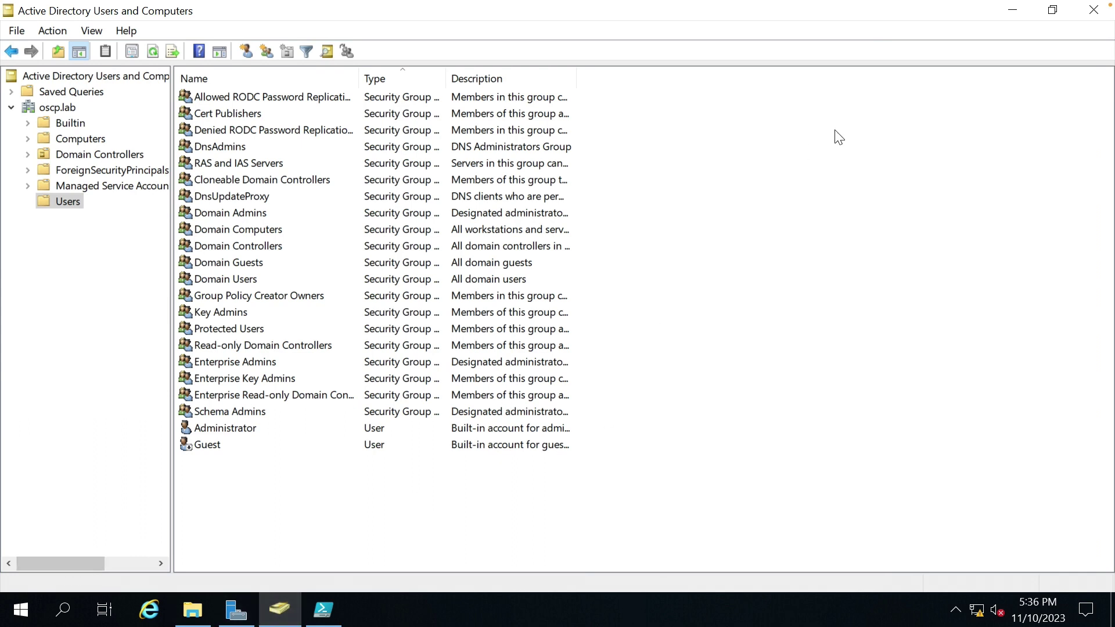
click(1012, 14)
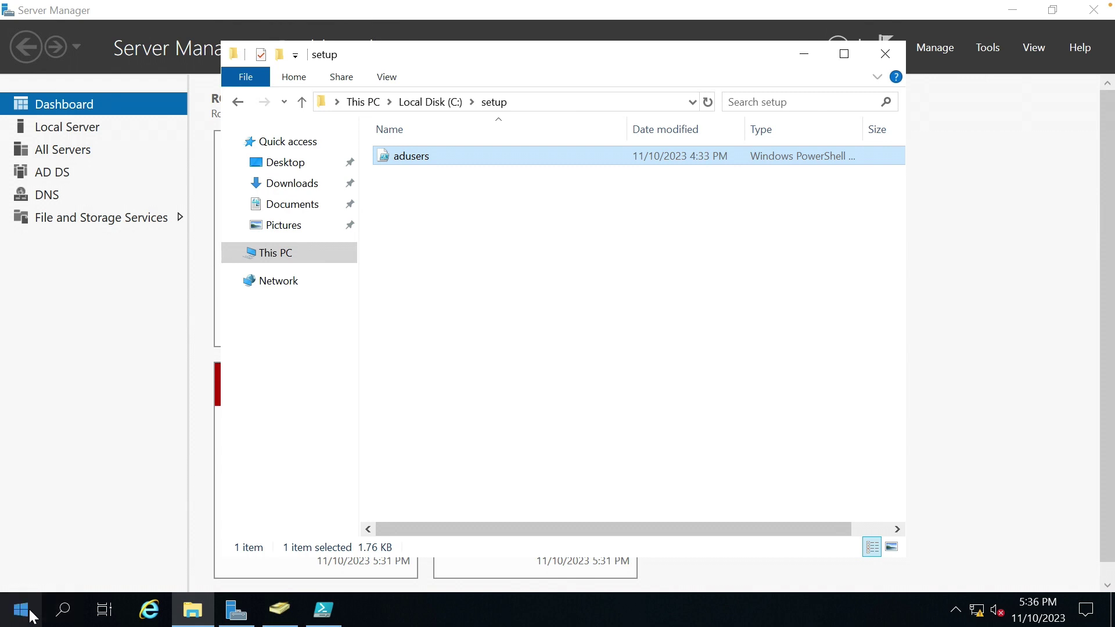
Launch Group Policy Management as administrator, maximized, with Forest: oscp.lab expanded.
click(28, 616)
text(group)
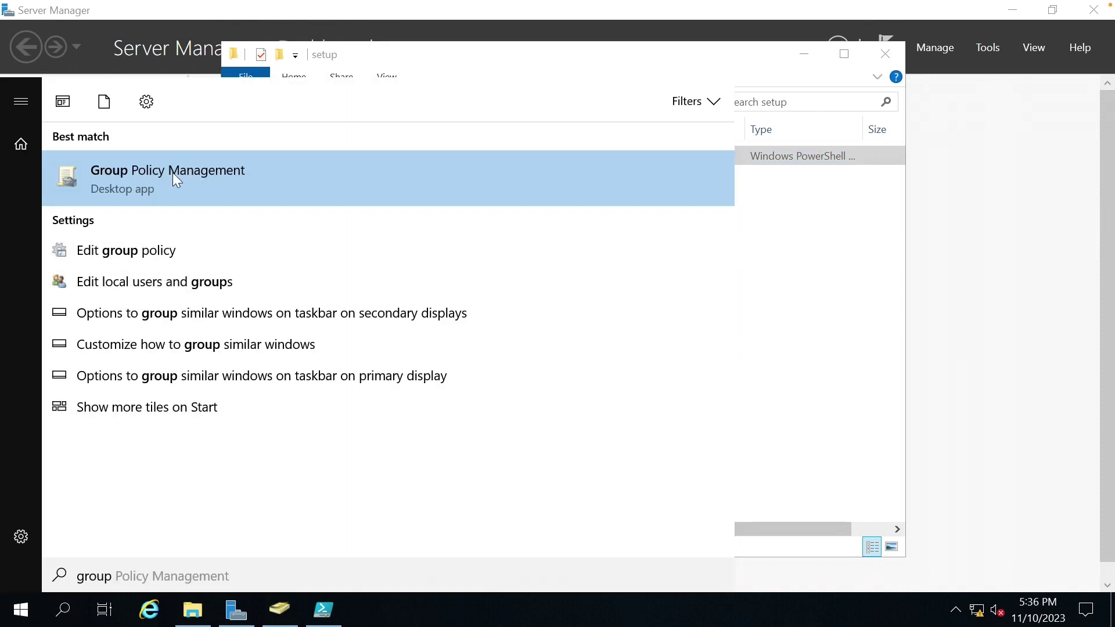
right_click(173, 175)
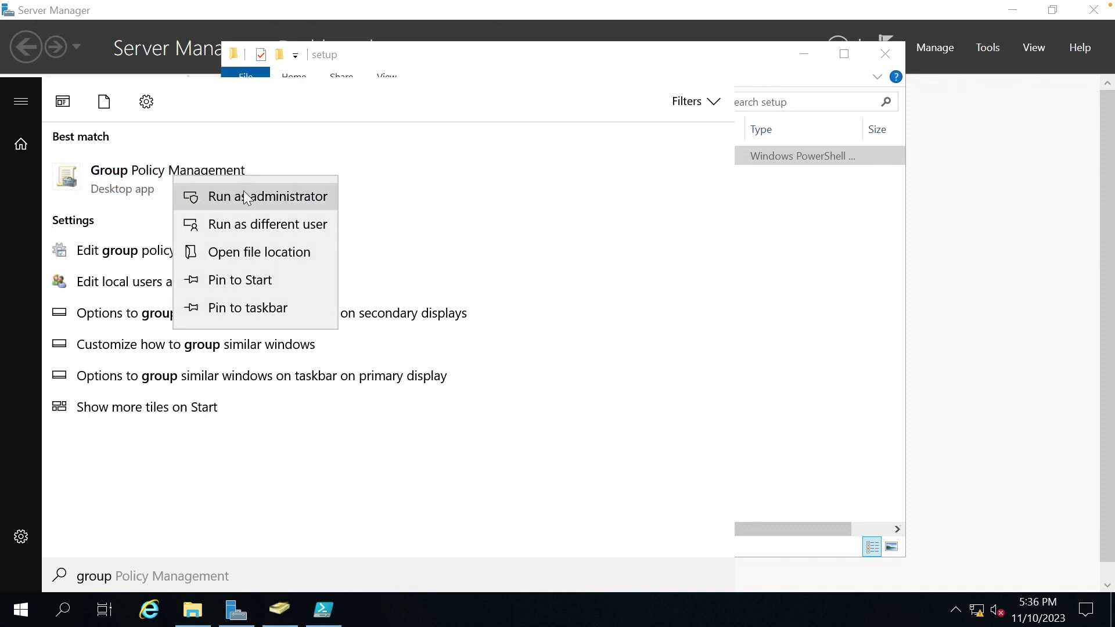
click(244, 194)
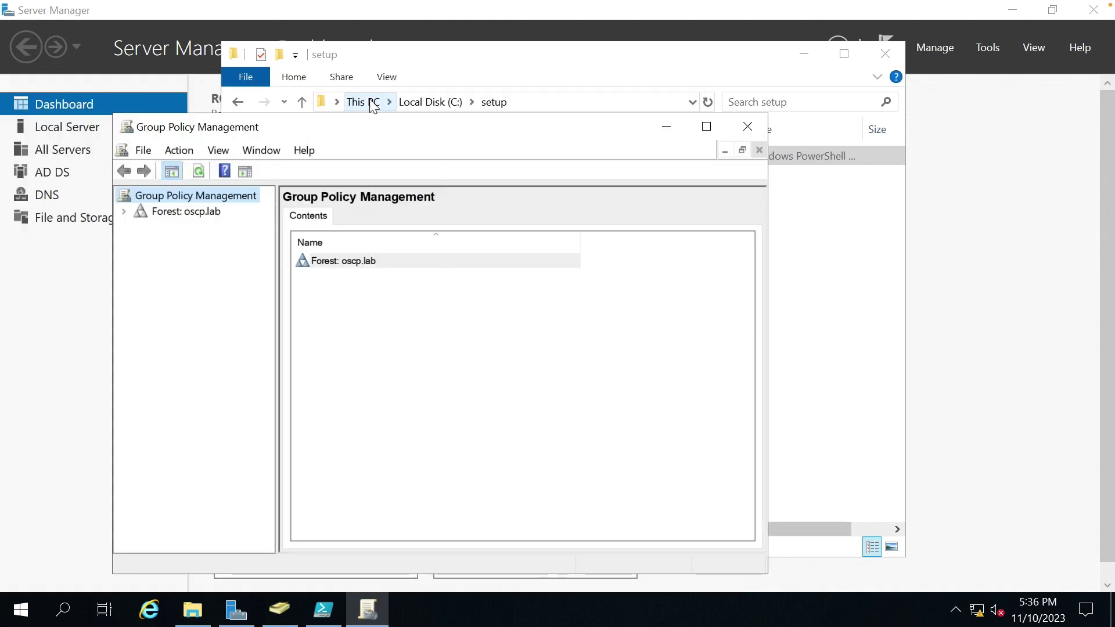
double_click(358, 126)
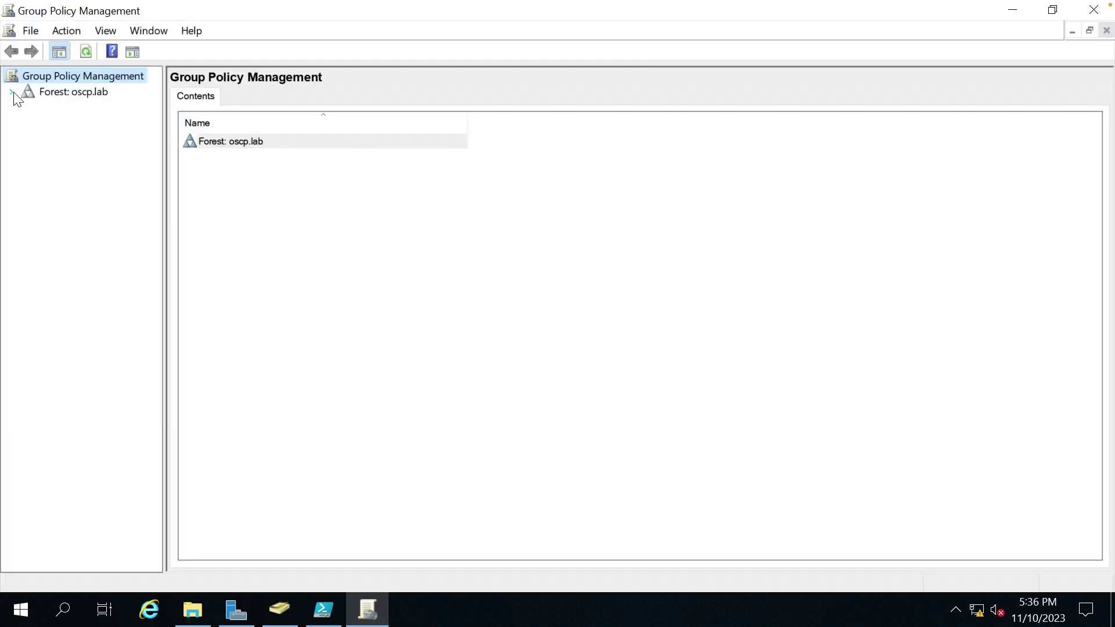
click(11, 92)
click(249, 145)
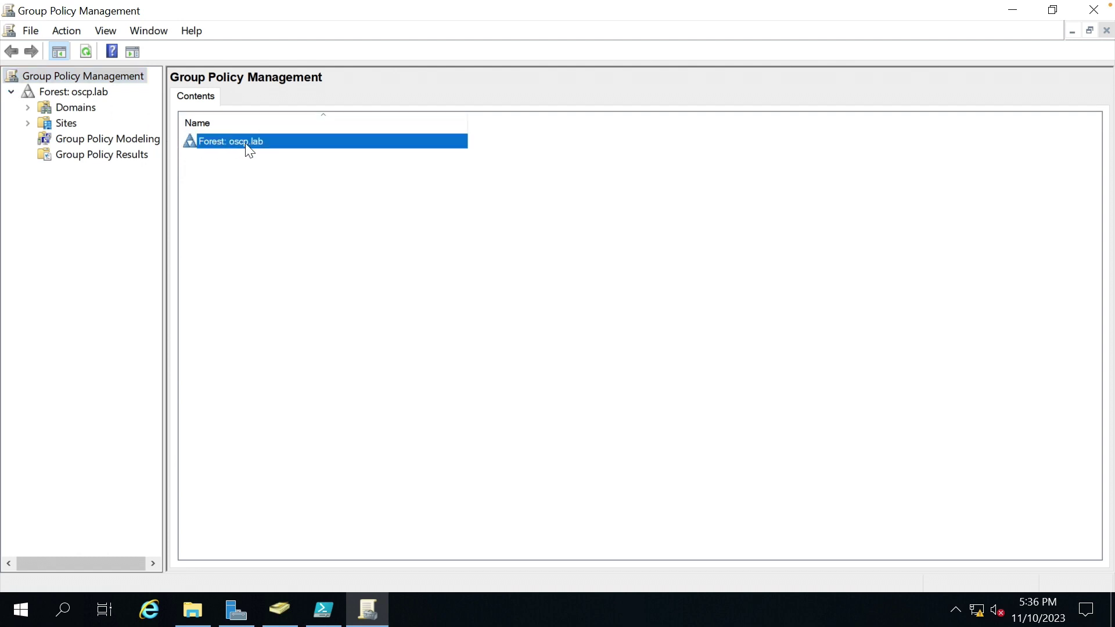
Select the Default Domain Policy under Domains > oscp.lab and view its Settings report.
click(28, 108)
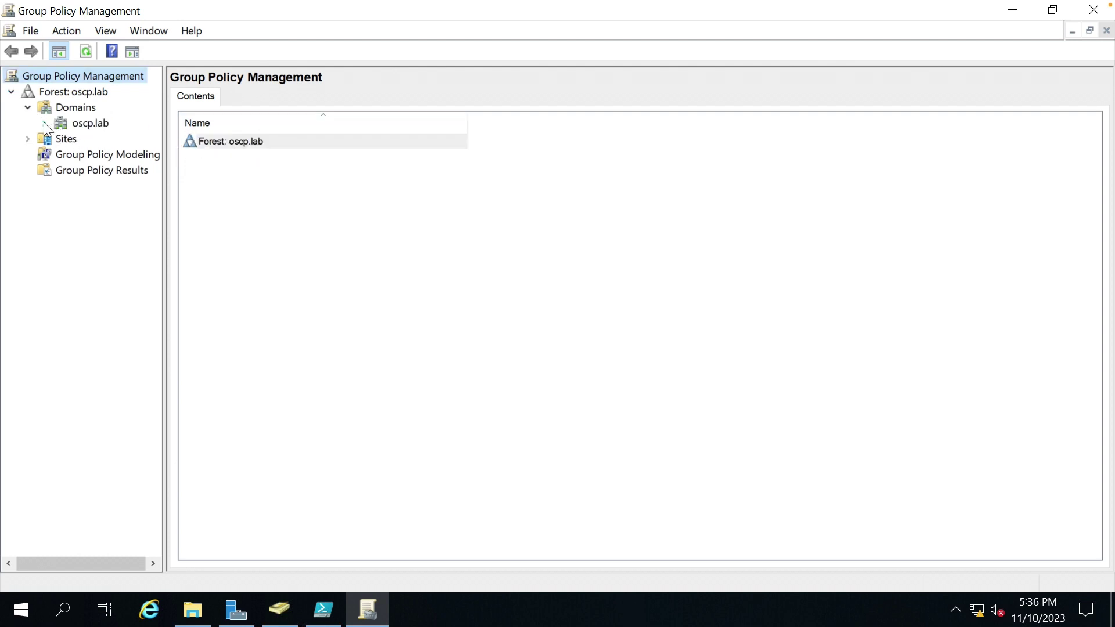
click(44, 123)
drag(164, 166, 342, 166)
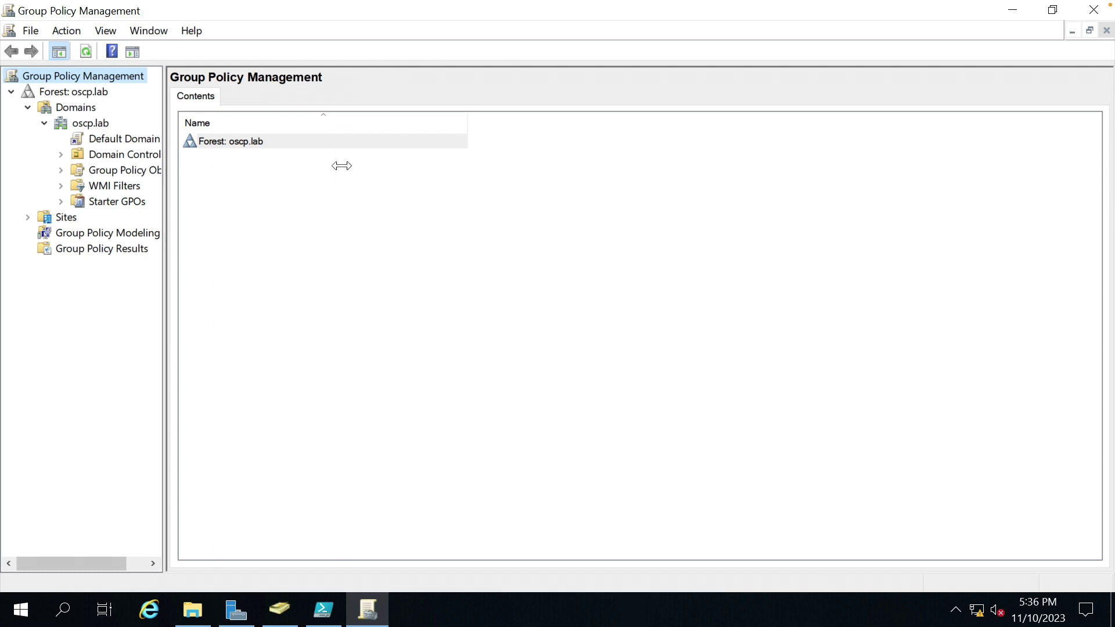
click(150, 138)
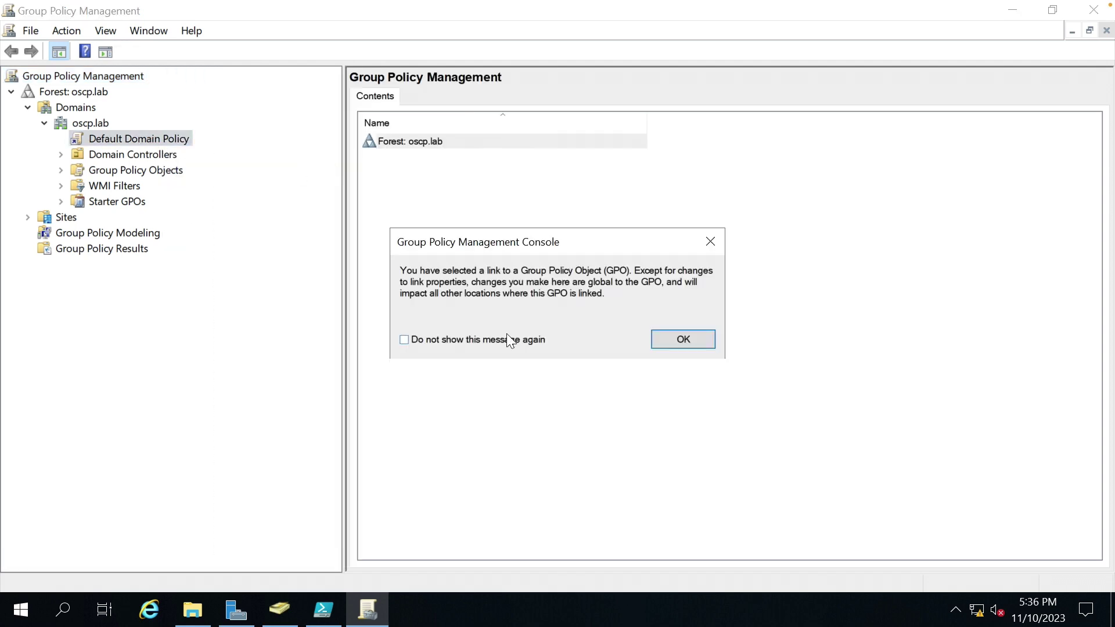
click(643, 342)
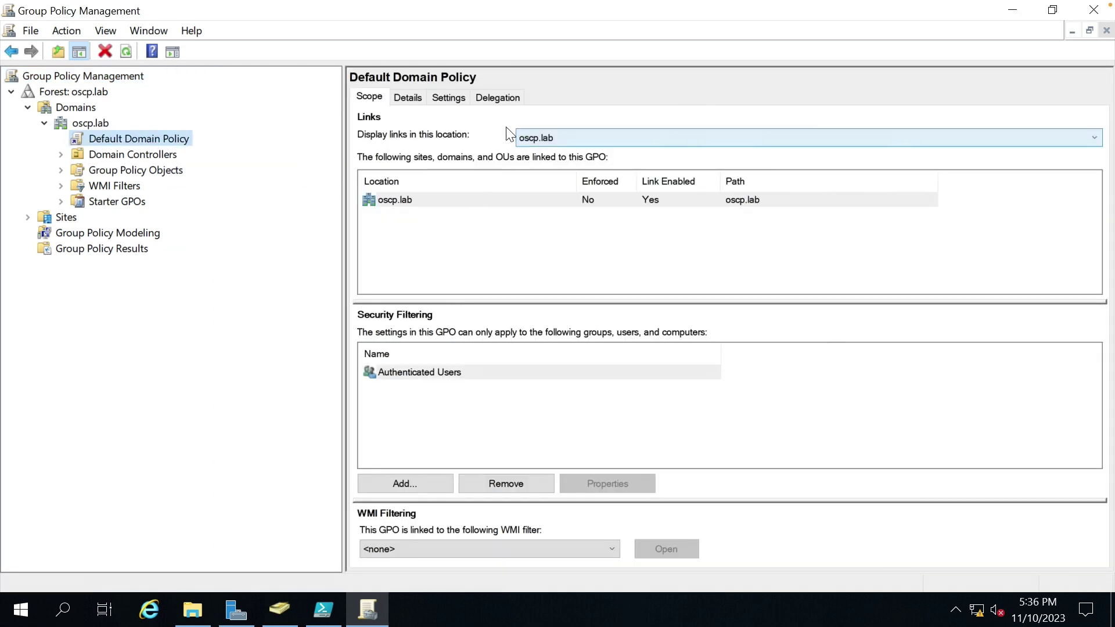
click(447, 98)
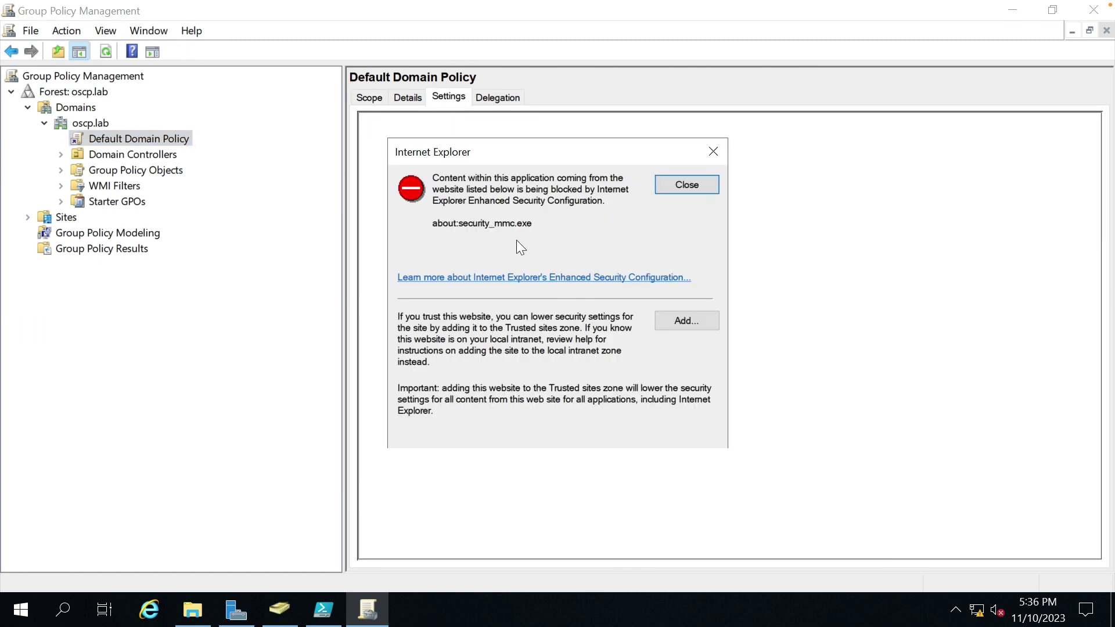
Add about:security_mmc.exe to Trusted sites, then expand all report sections to read the settings.
drag(444, 226, 503, 221)
click(504, 220)
click(677, 312)
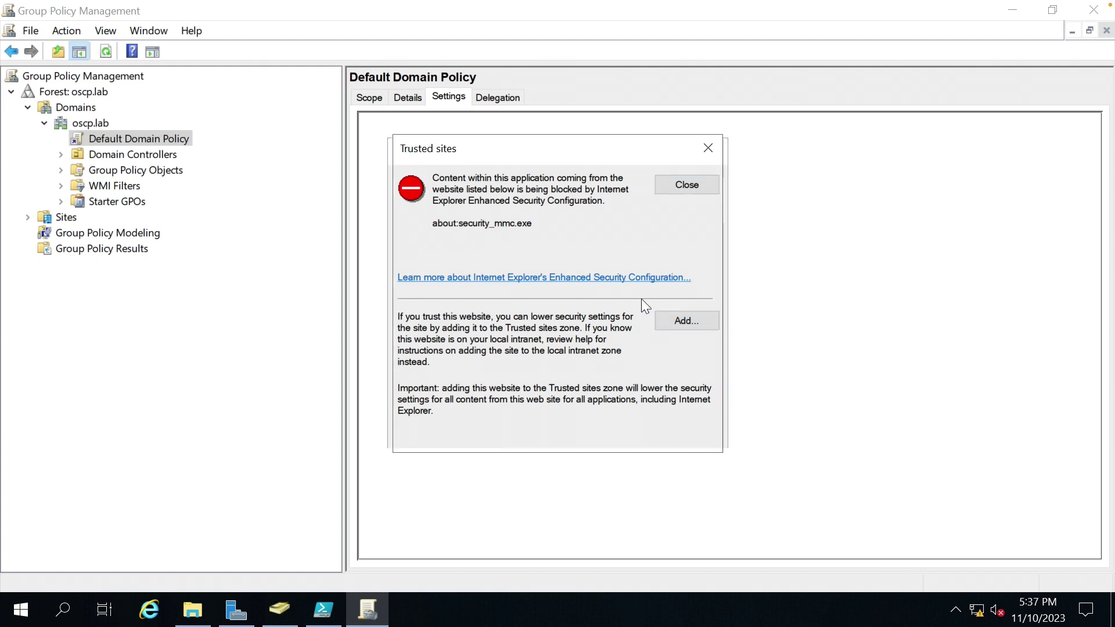
click(671, 256)
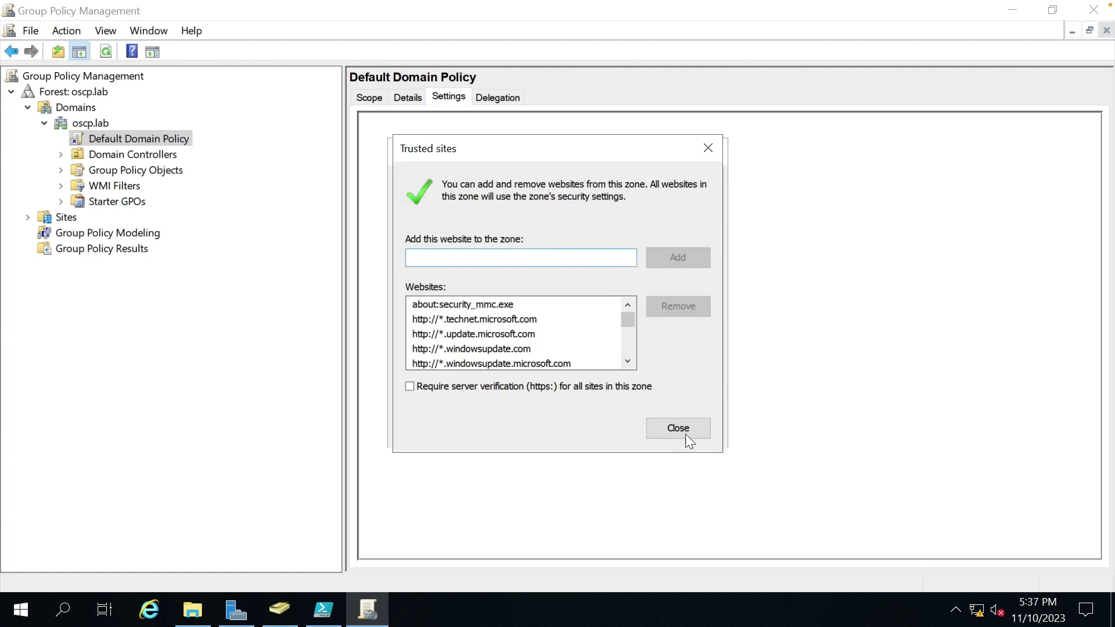
click(685, 430)
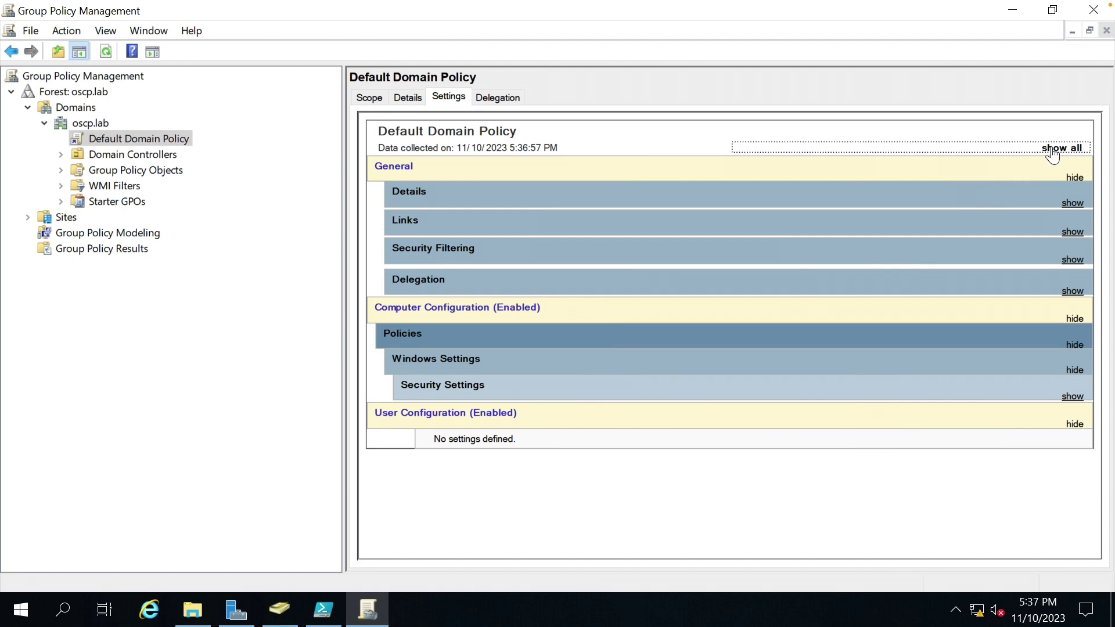
click(1053, 149)
scroll(774, 354, down, 5)
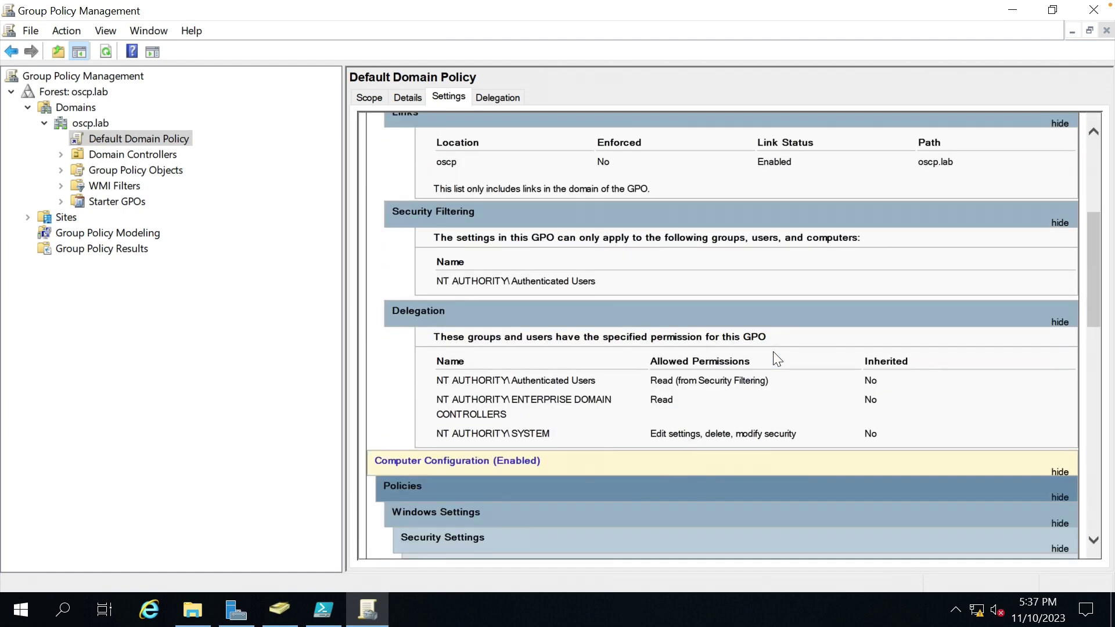
scroll(776, 356, down, 6)
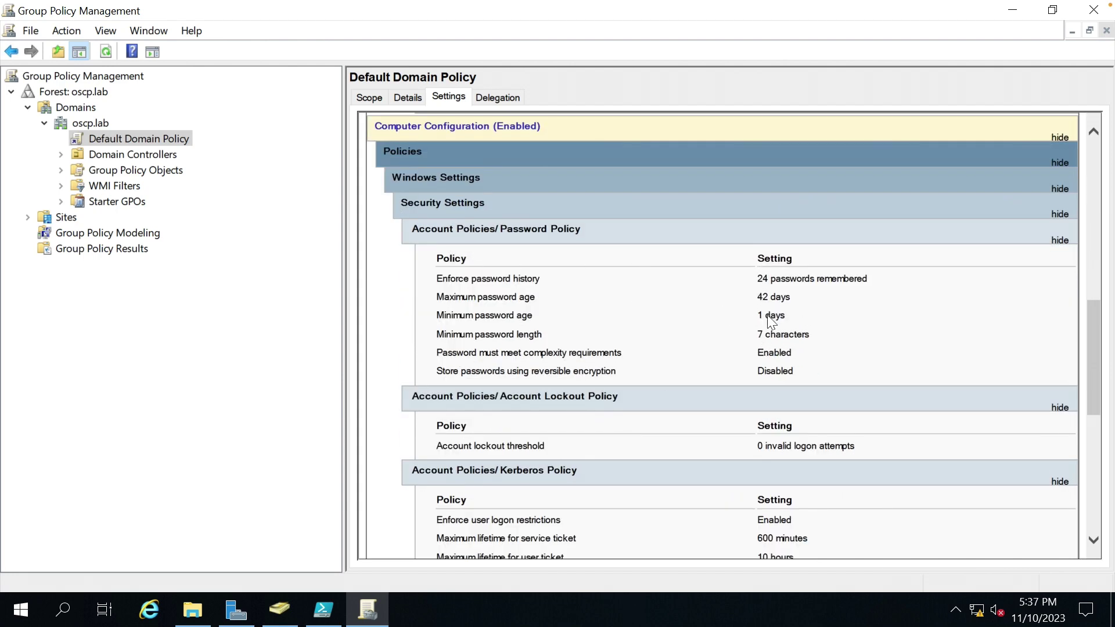
Edit the Default Domain Policy and navigate to Security Settings > Account Policies > Password Policy.
right_click(158, 140)
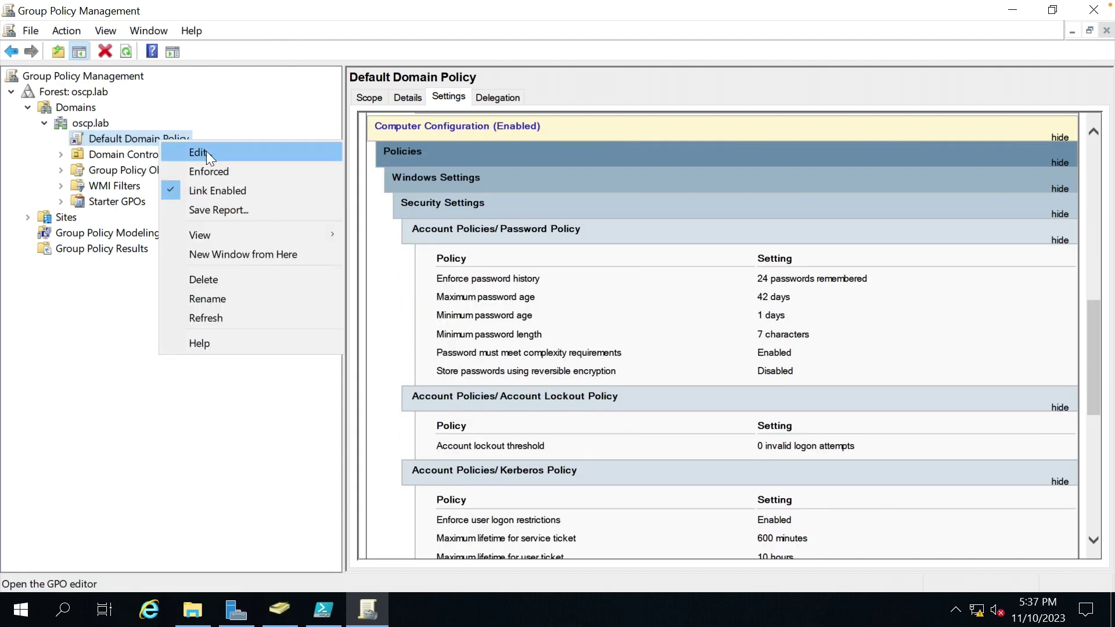
click(227, 153)
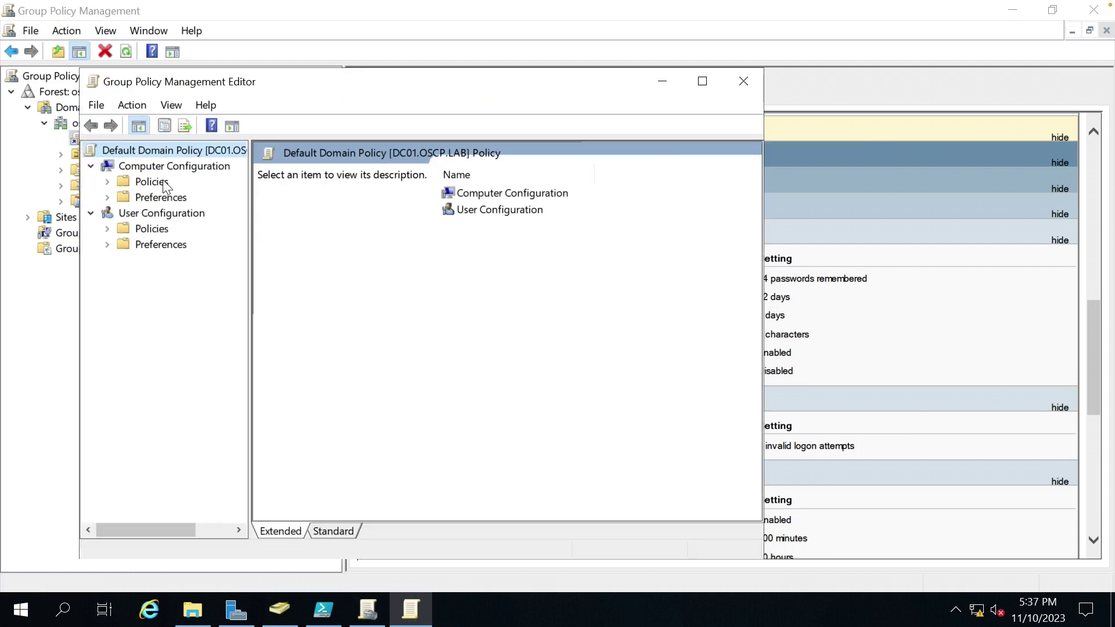
double_click(162, 182)
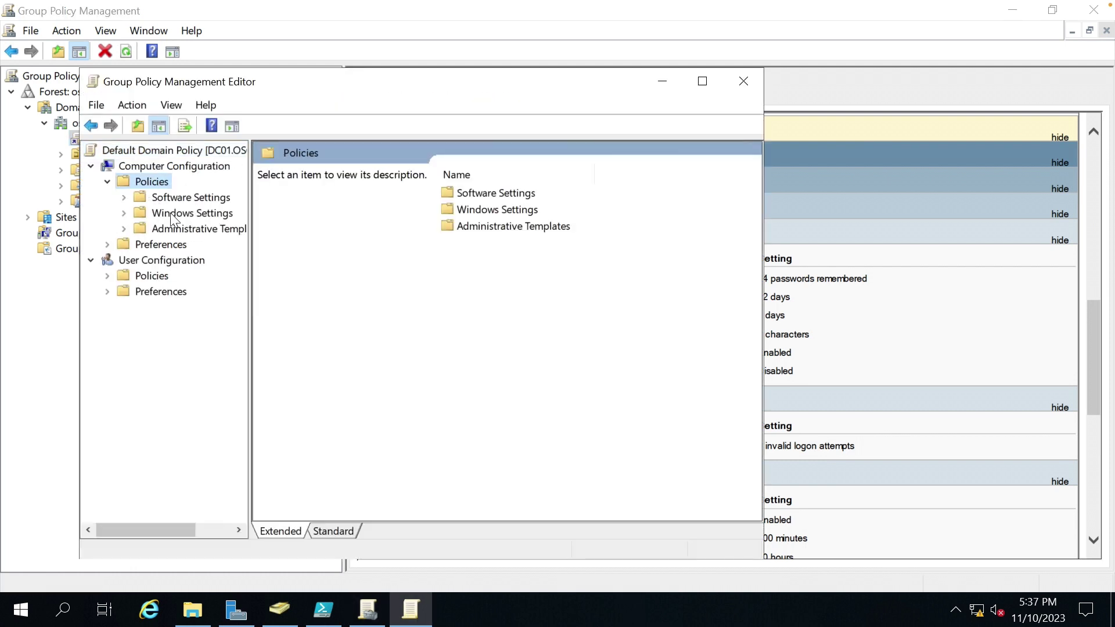
double_click(171, 214)
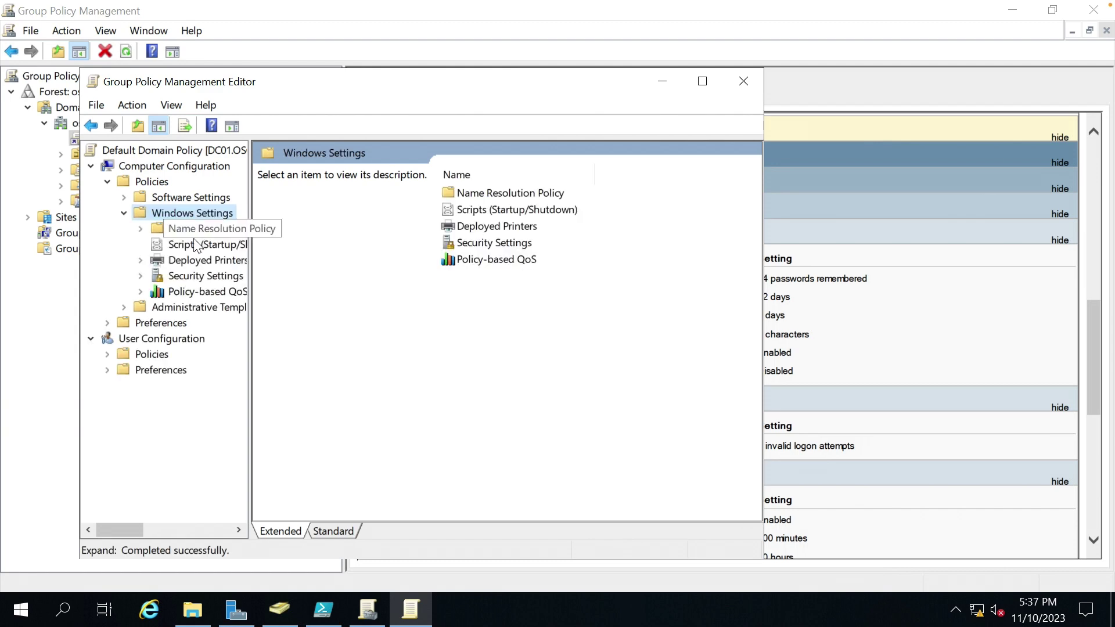
double_click(191, 275)
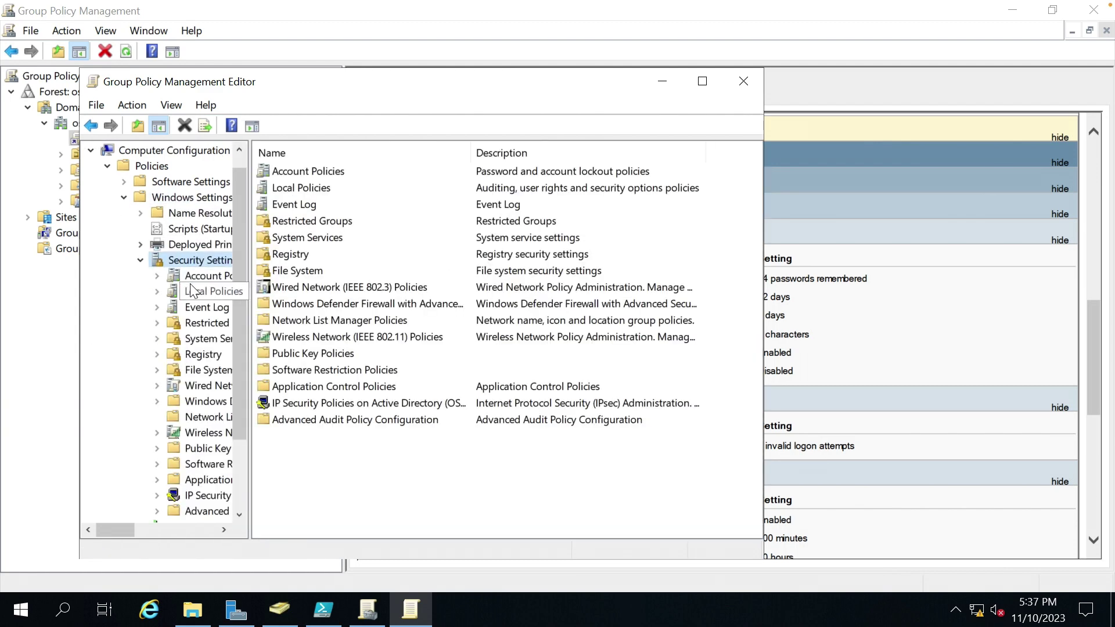
click(203, 276)
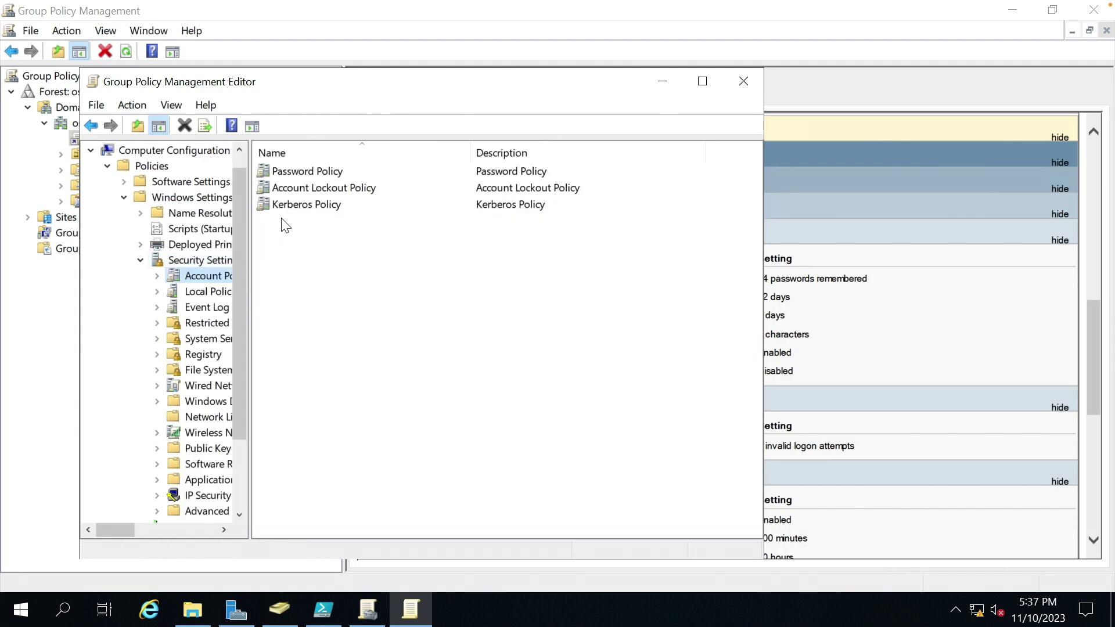
double_click(322, 173)
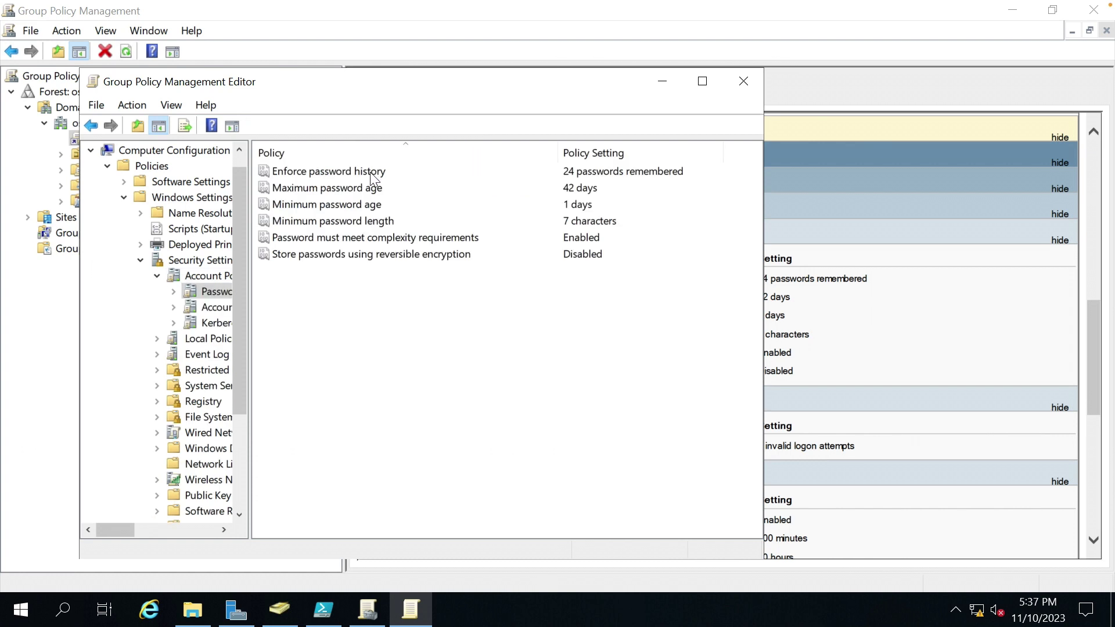
Make password history, maximum password age and minimum password age Not Defined.
double_click(358, 169)
click(322, 204)
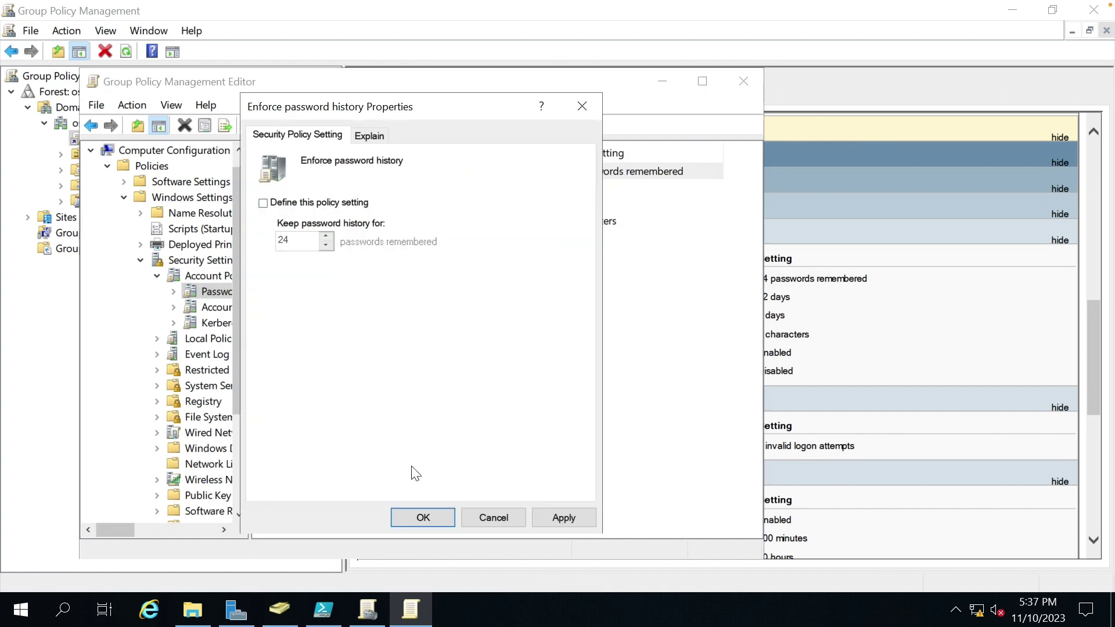
click(422, 518)
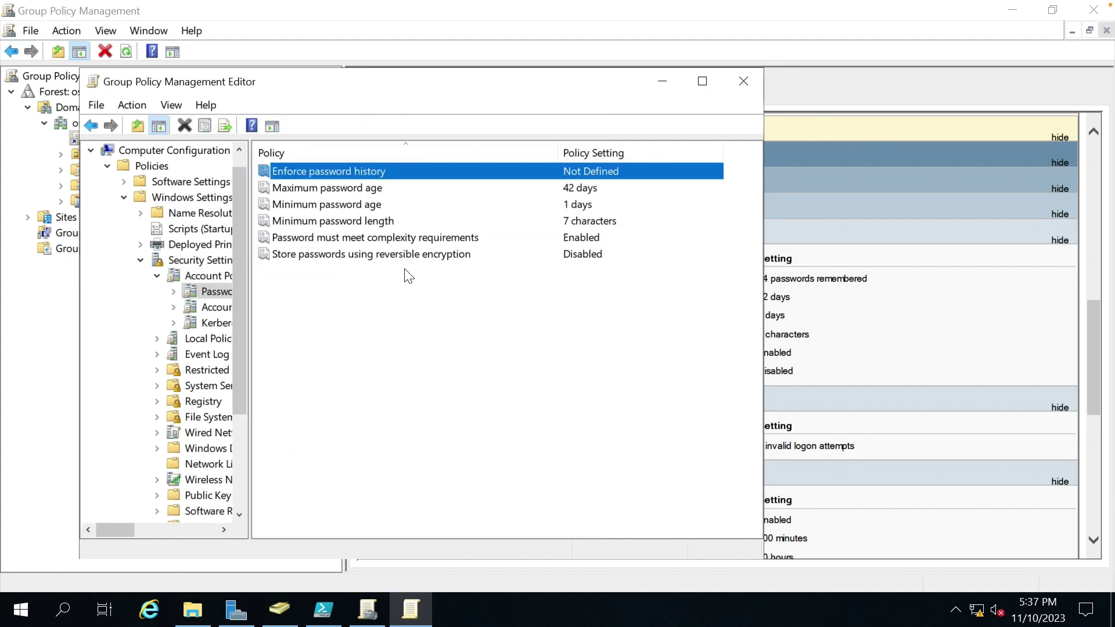
double_click(351, 189)
click(338, 203)
click(416, 518)
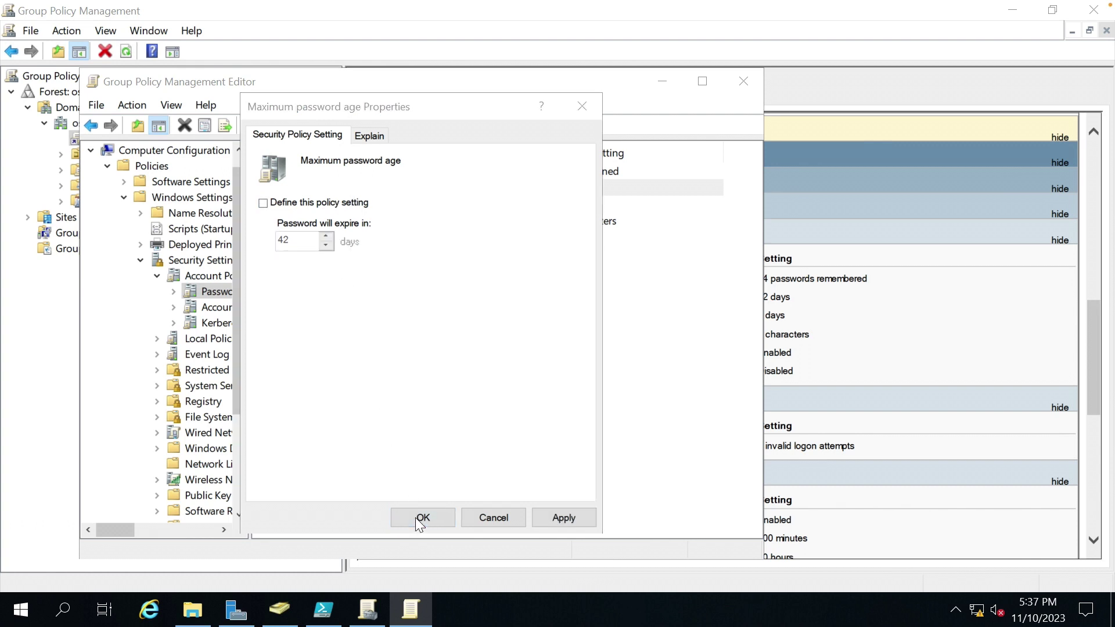
click(313, 325)
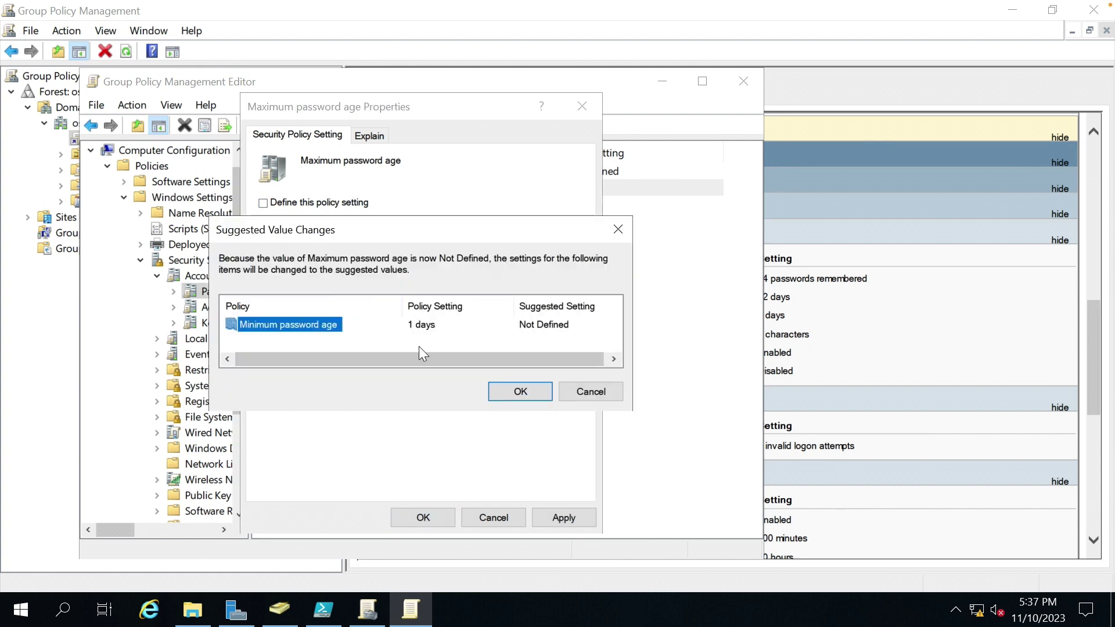
click(510, 389)
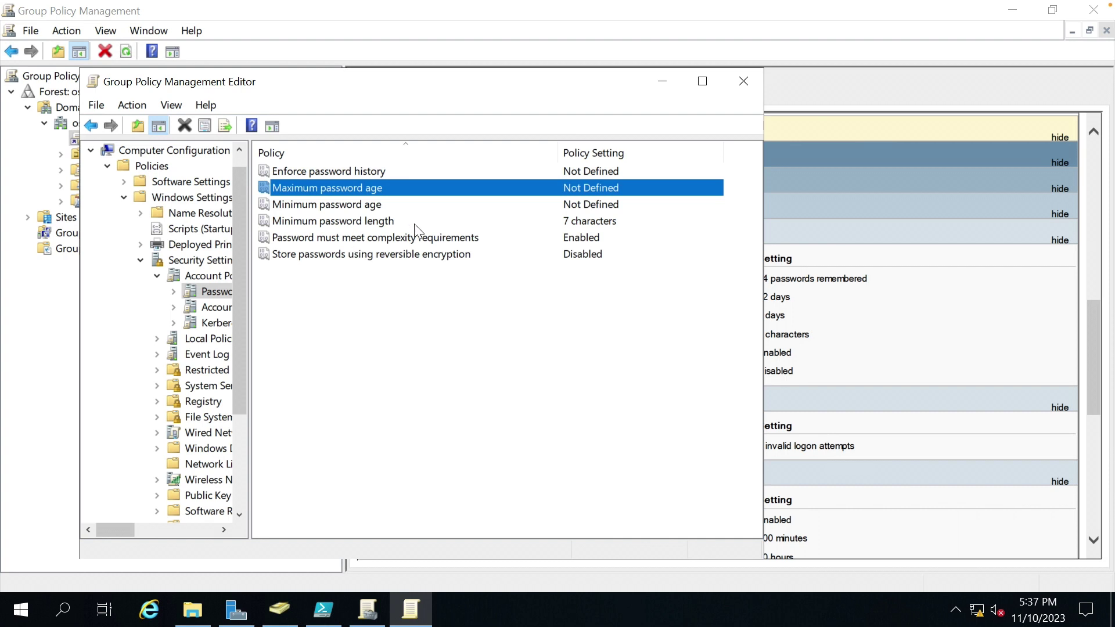
click(377, 224)
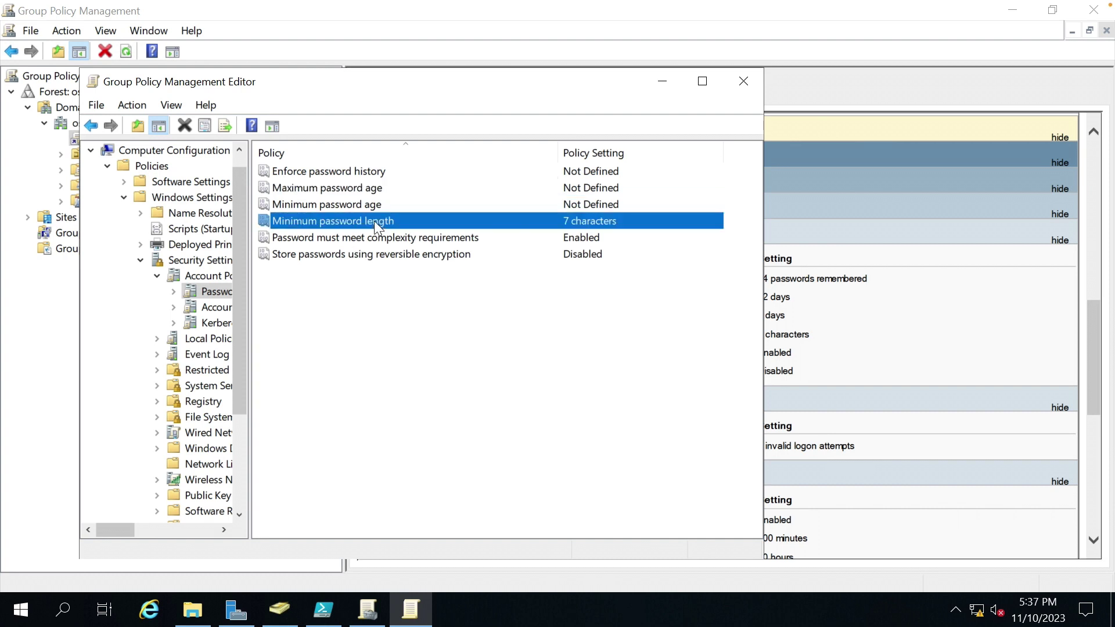
Disable password complexity requirements and close the policy editor.
double_click(353, 237)
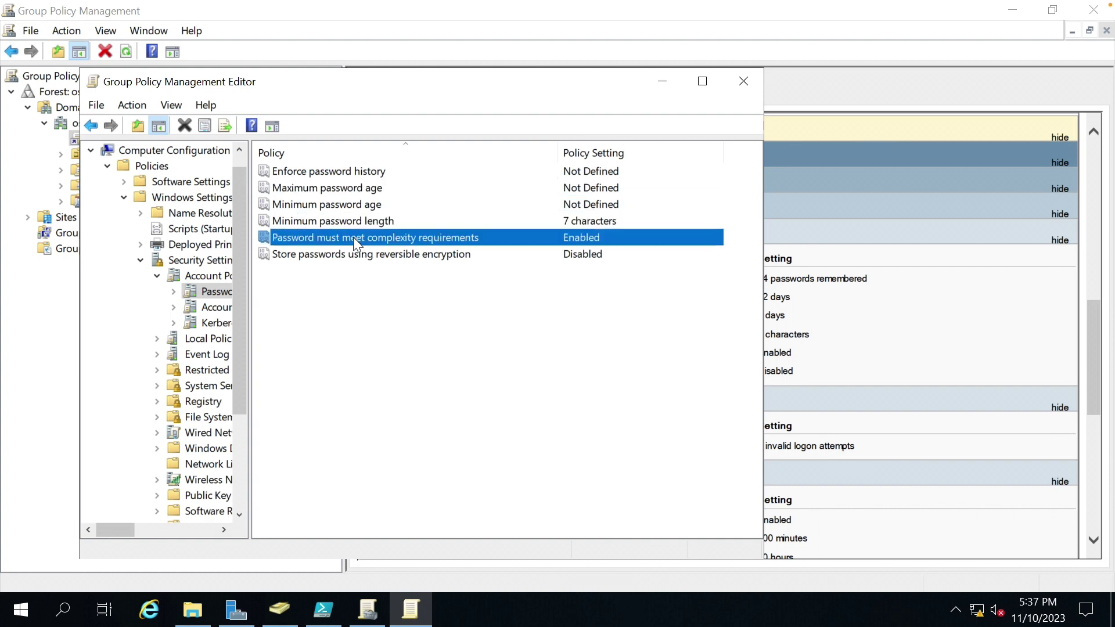
click(307, 246)
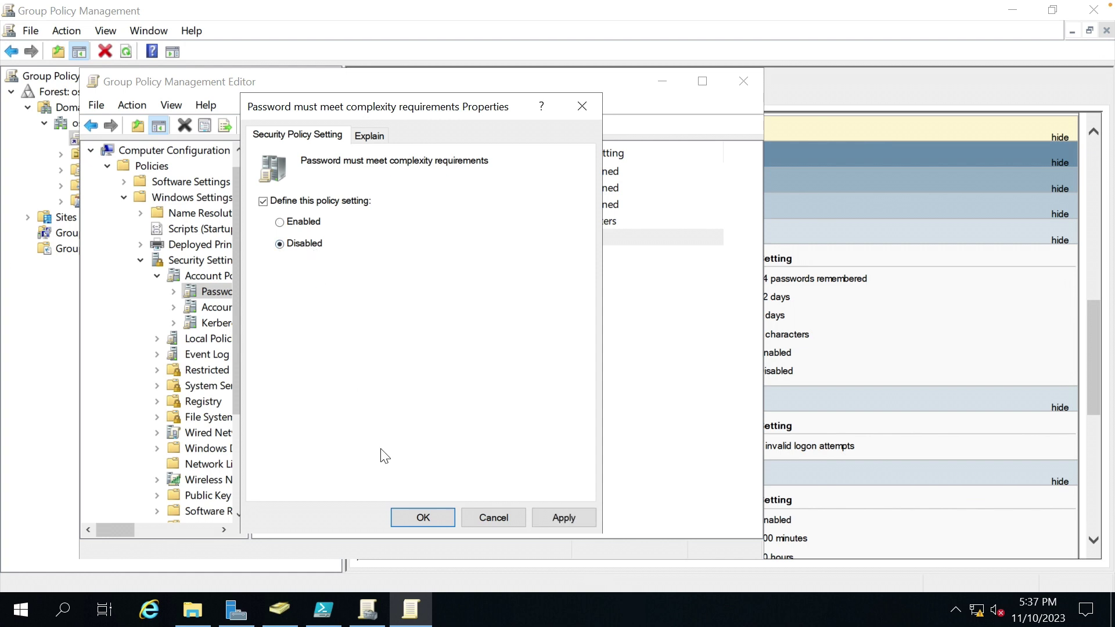
click(427, 516)
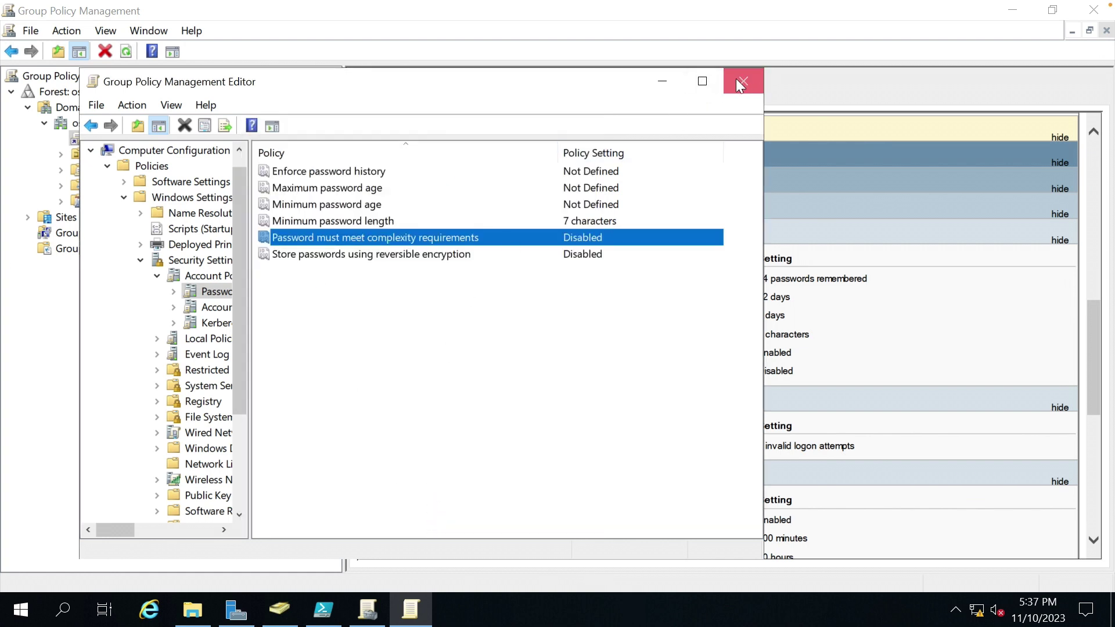
click(739, 81)
Run gpupdate /force in Command Prompt until the computer policy update completes.
click(1013, 13)
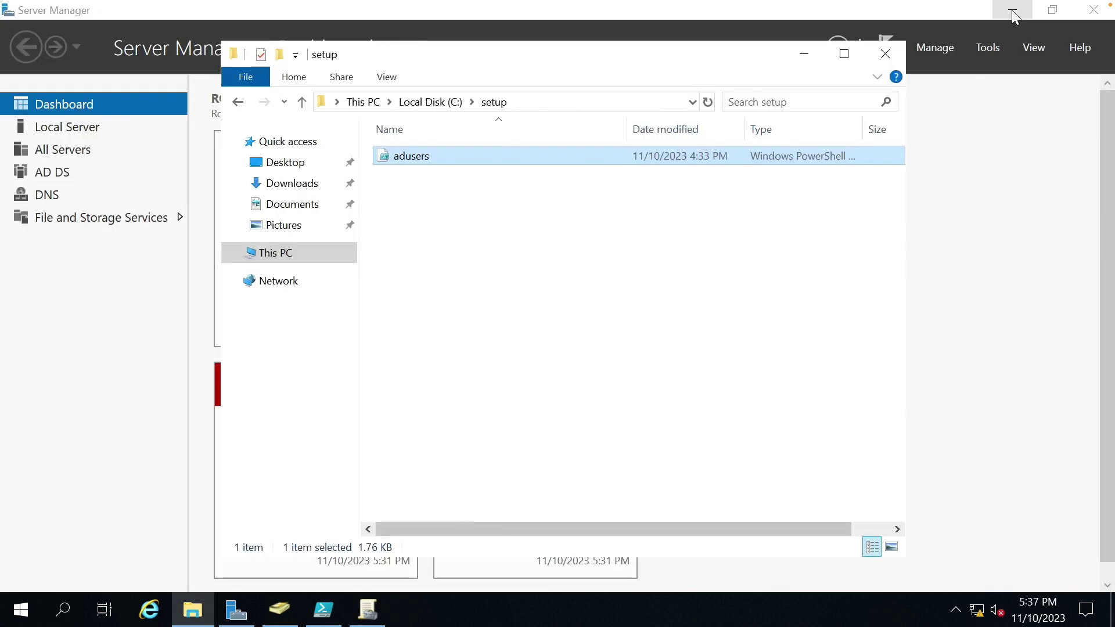
click(629, 251)
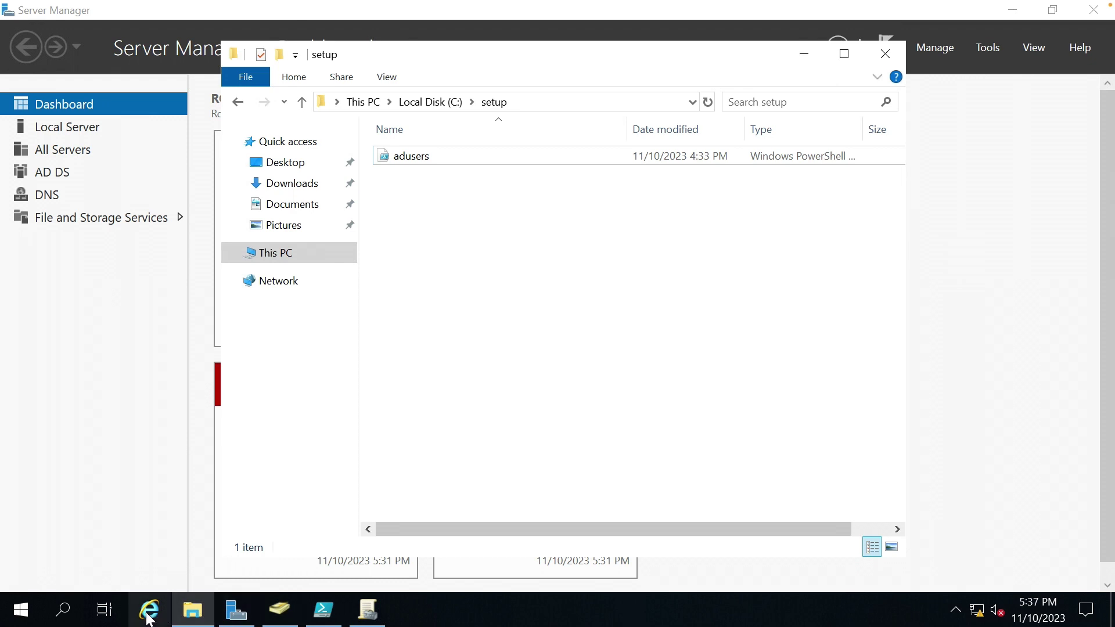
key(super)
text(cmd)
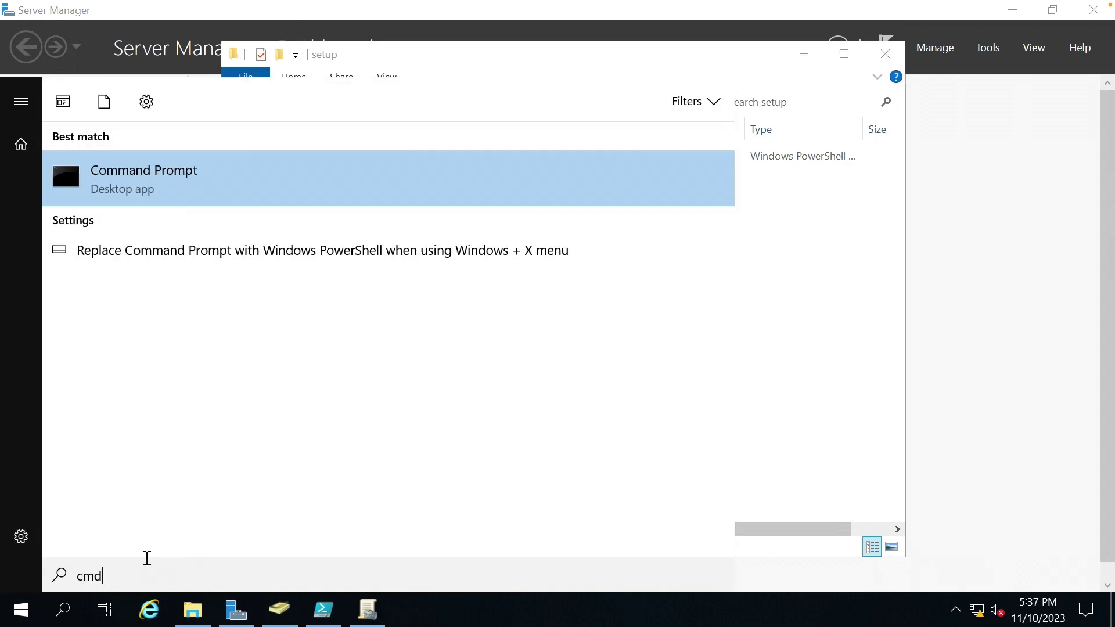
click(198, 189)
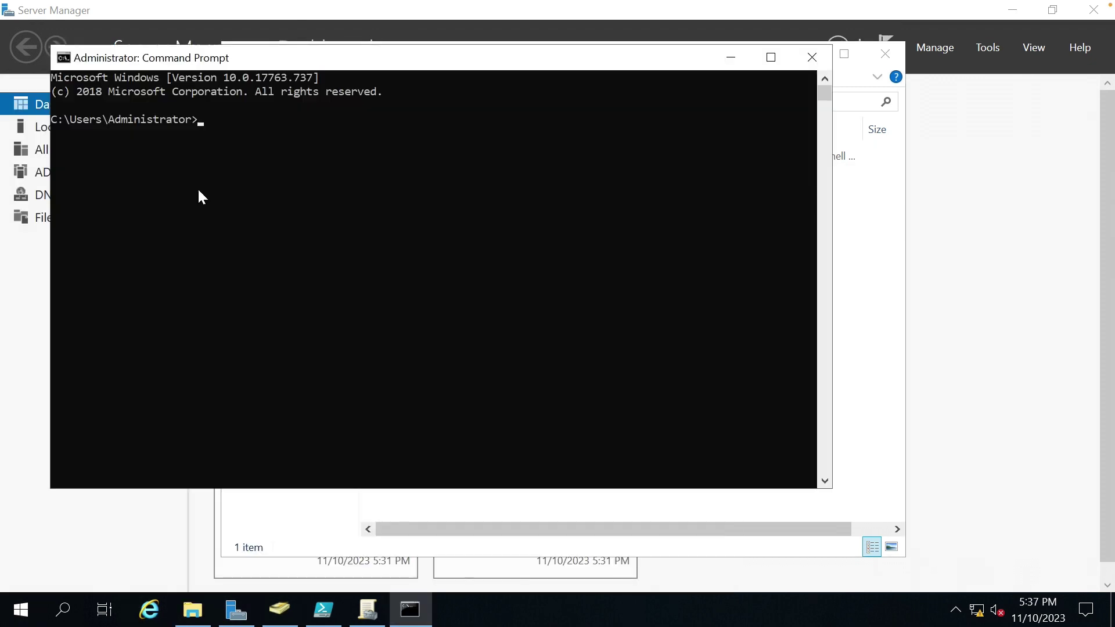
text(gpupdate /force)
key(Return)
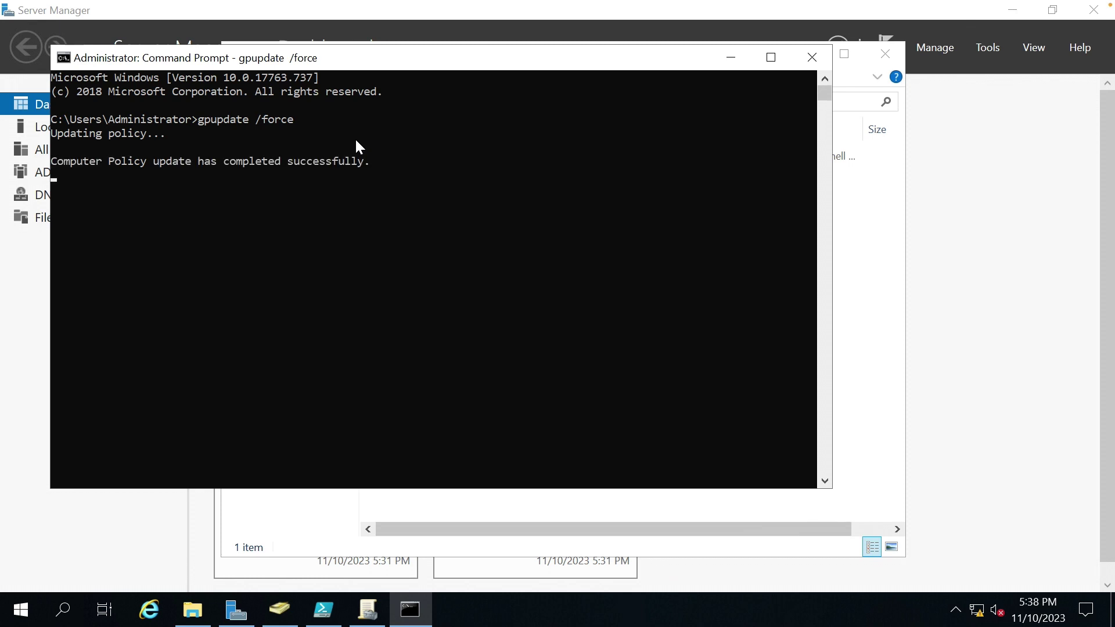
click(732, 61)
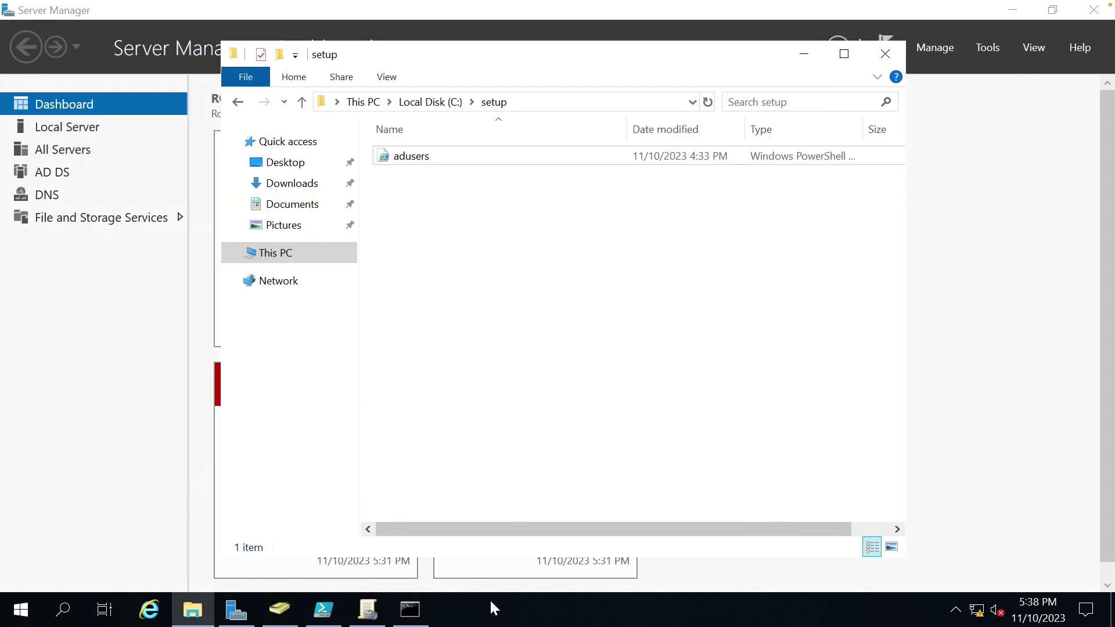
Rerun adusers.ps1 in PowerShell ISE, this time without password errors, then minimize it.
click(324, 611)
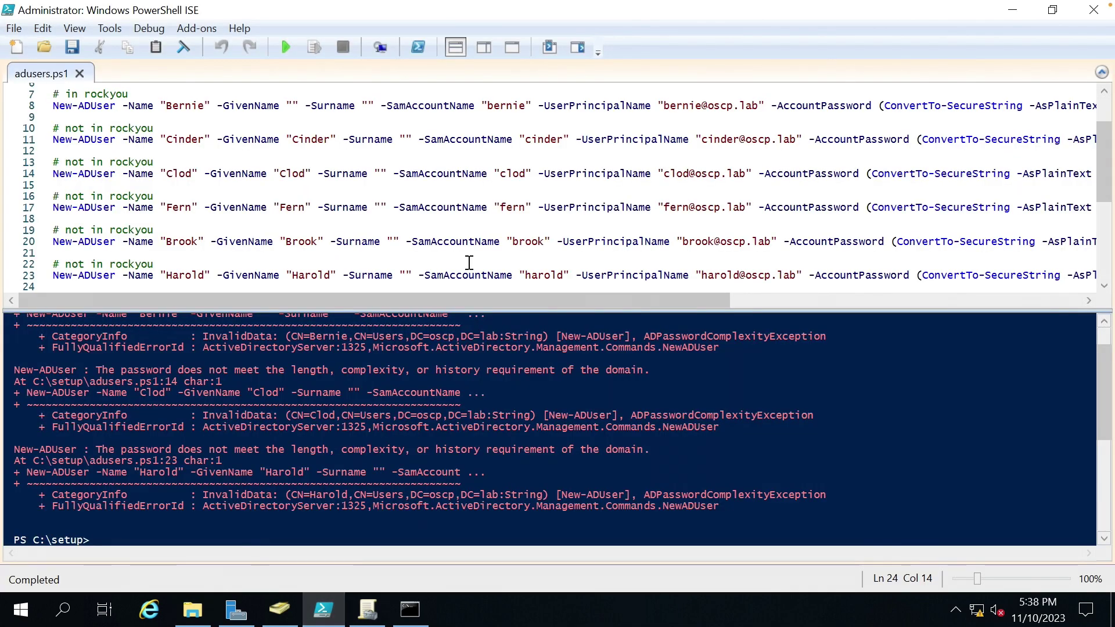
click(285, 49)
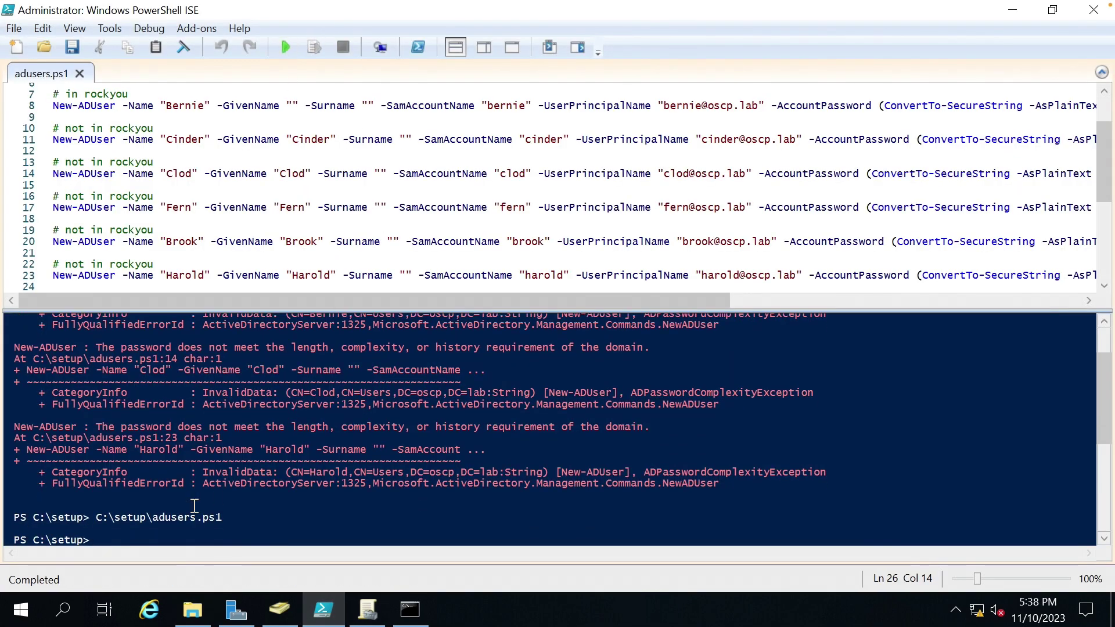
click(323, 609)
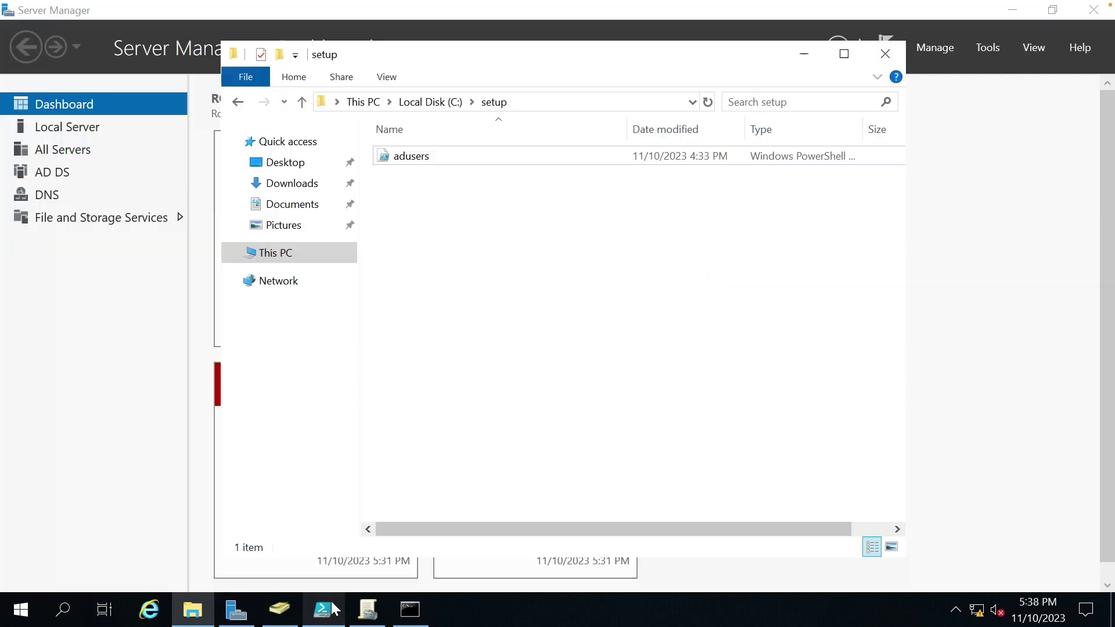
Refresh the Users list to show the eight recreated users, then open Bernie's Account tab.
click(280, 609)
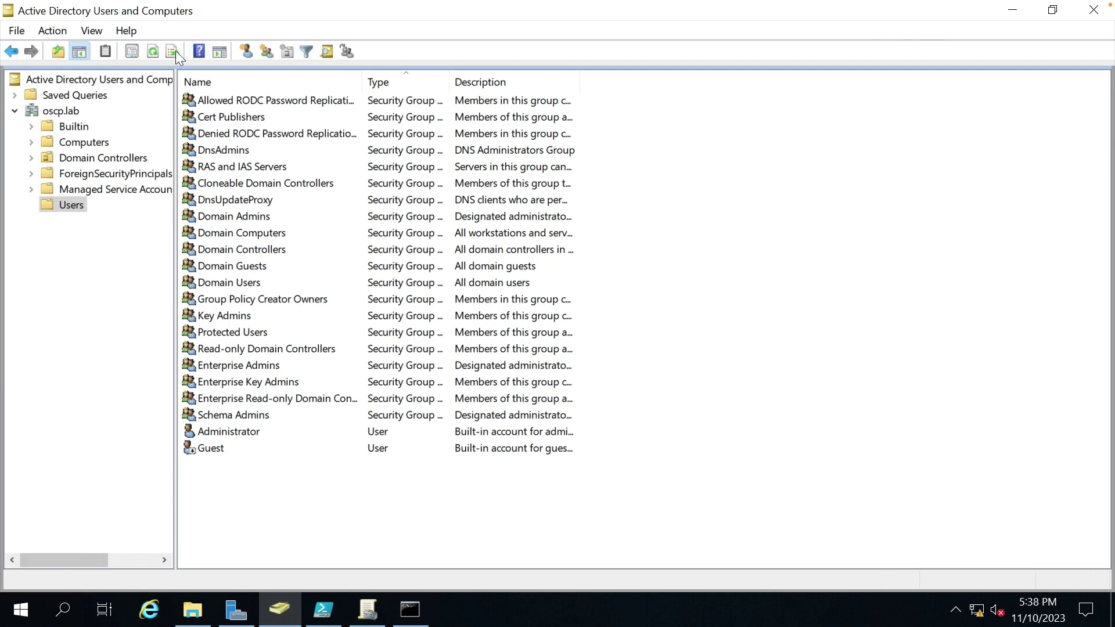
click(154, 52)
scroll(267, 391, down, 1)
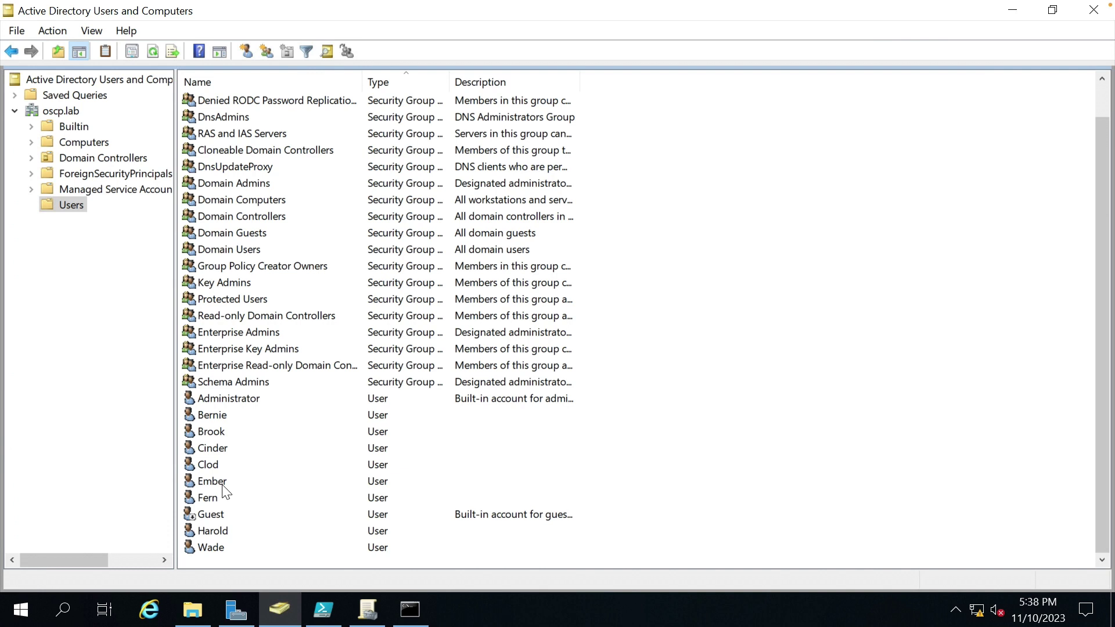
click(270, 432)
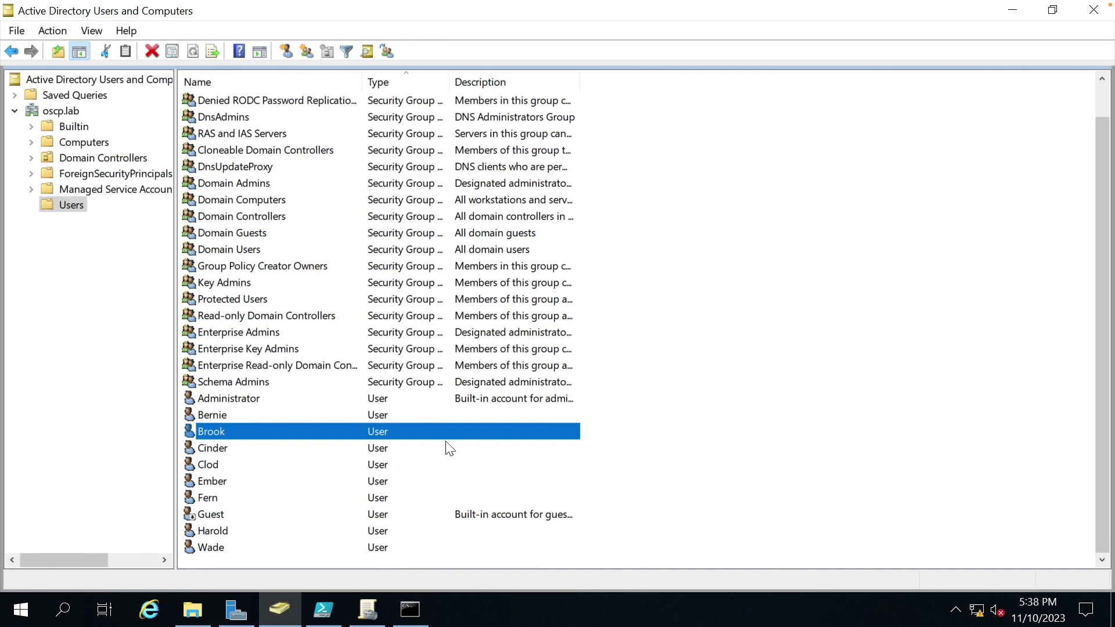
click(240, 465)
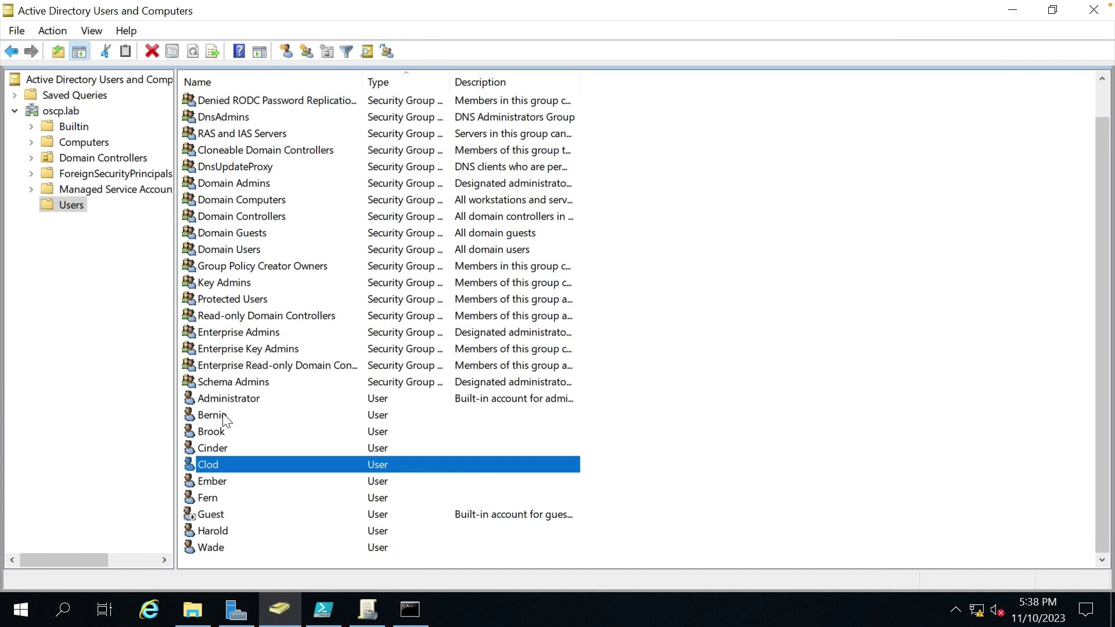
double_click(223, 415)
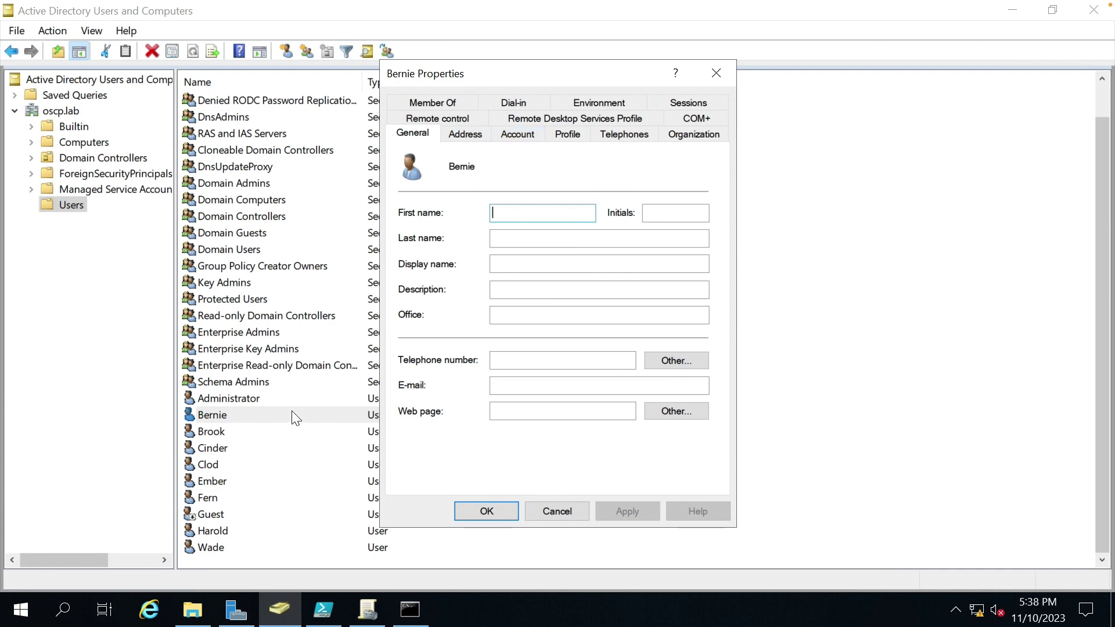
click(515, 134)
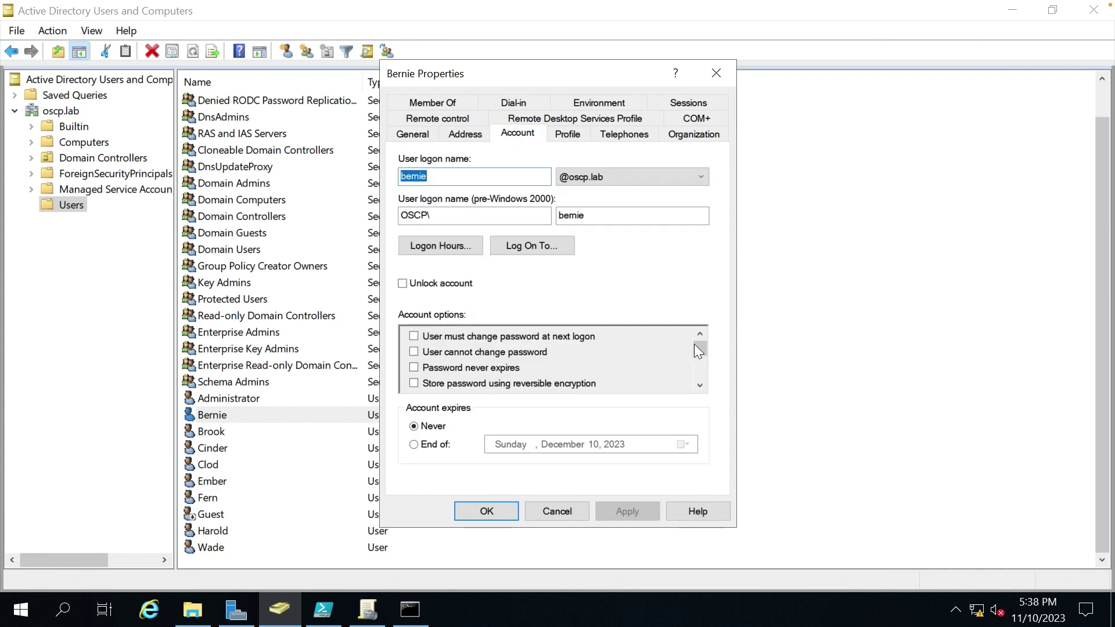
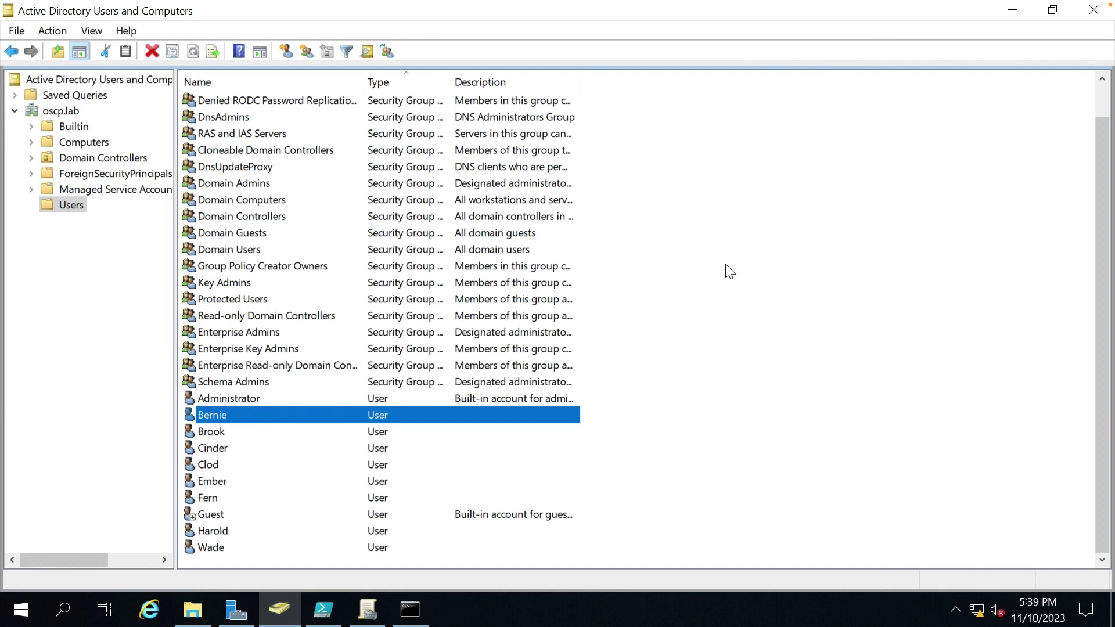
Close Active Directory Users and Computers and switch to the Group Policy Management console.
click(1093, 10)
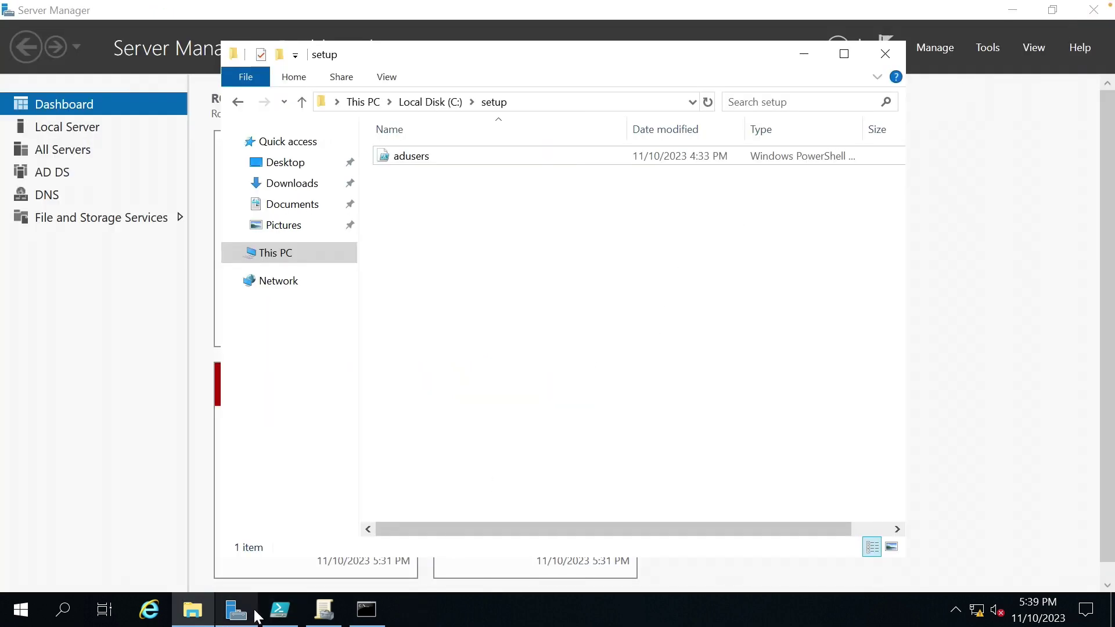
click(324, 610)
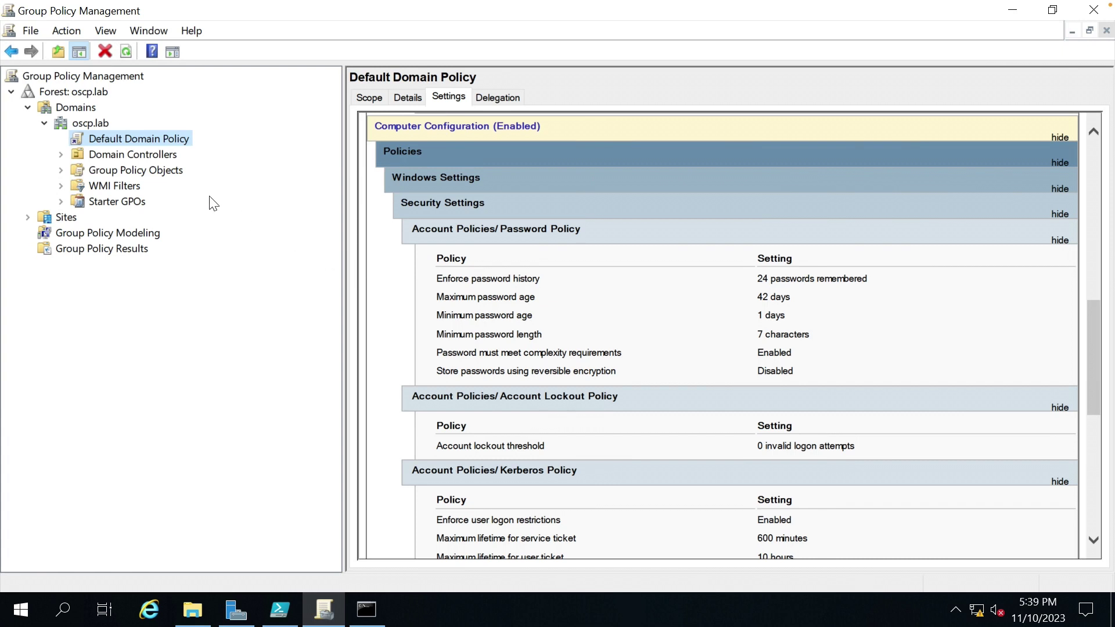
Create a new GPO named 'OSCP GPO' linked to the oscp.lab domain.
right_click(91, 122)
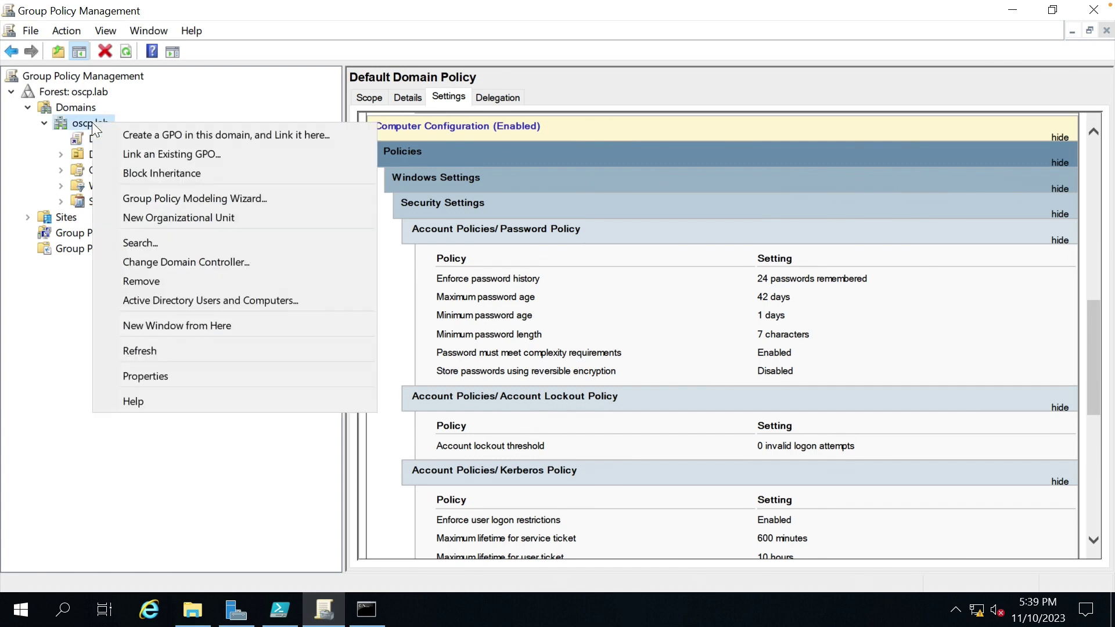
click(183, 135)
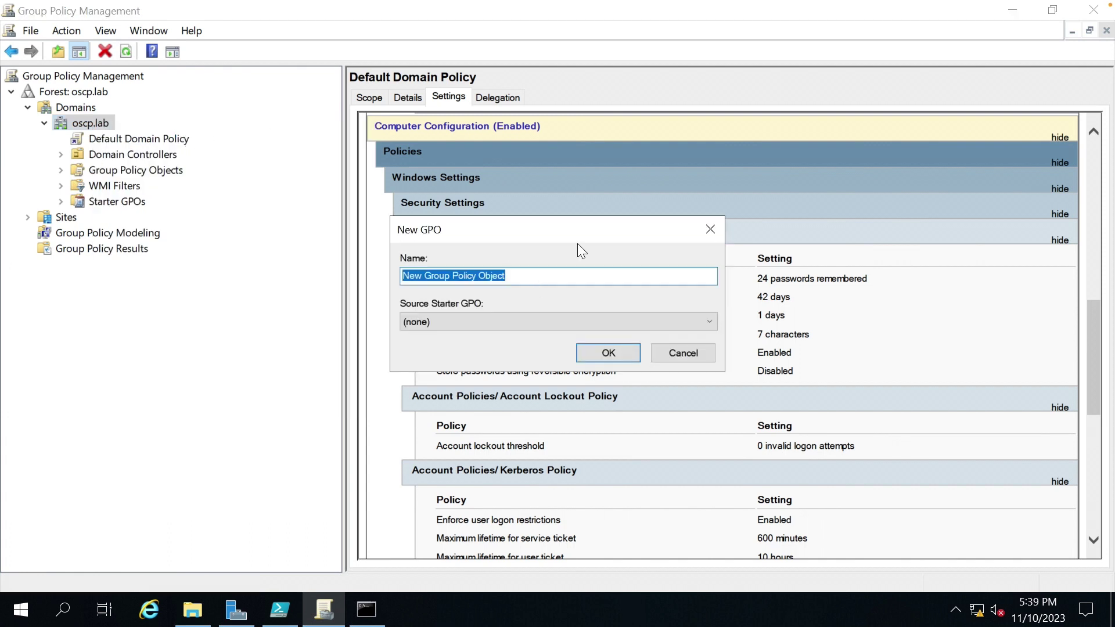
text(OSCP GPO)
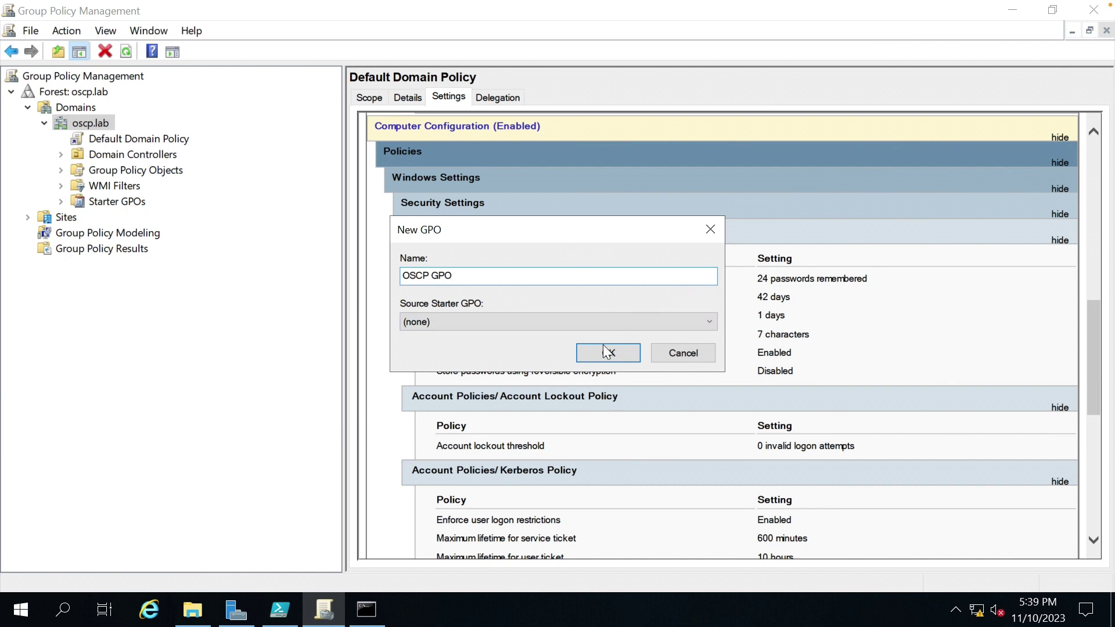
click(607, 352)
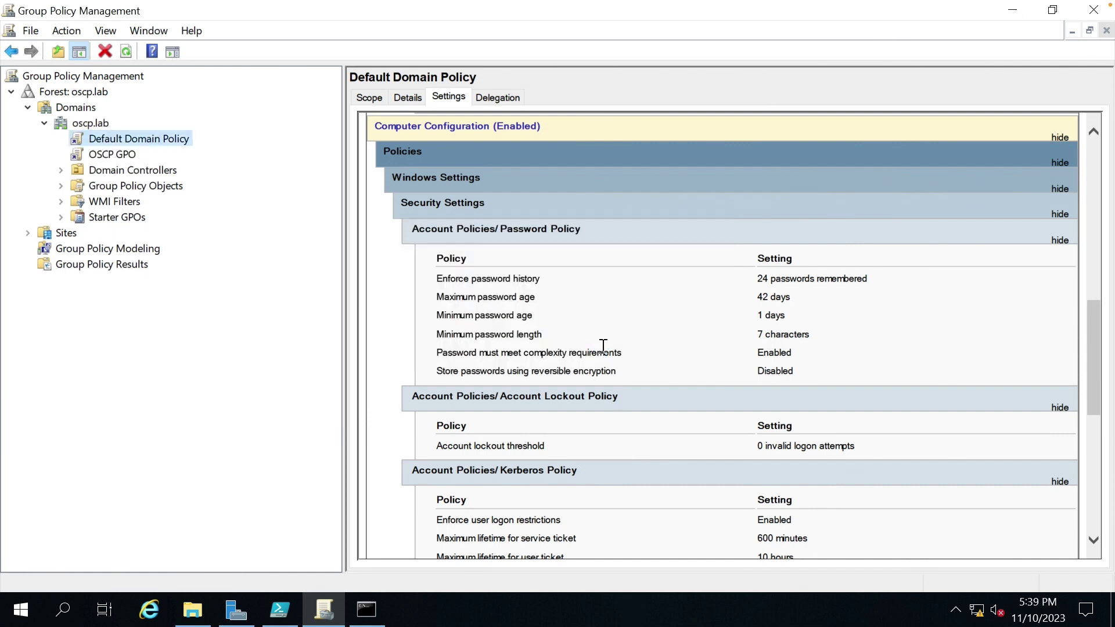
Open OSCP GPO for editing in Group Policy Management Editor.
click(120, 151)
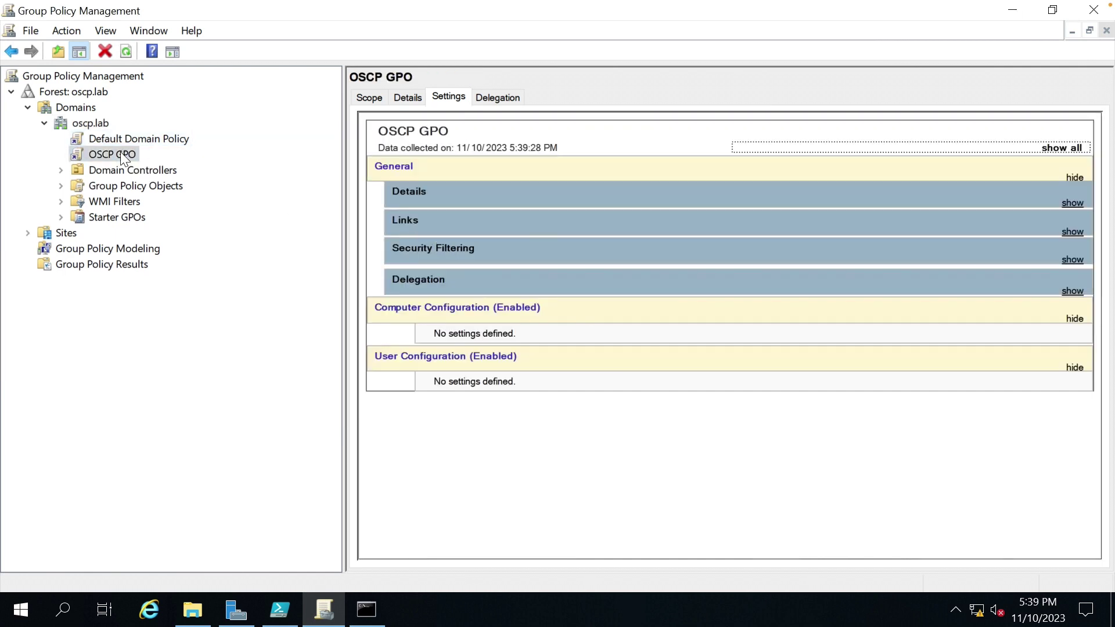
right_click(121, 152)
click(174, 162)
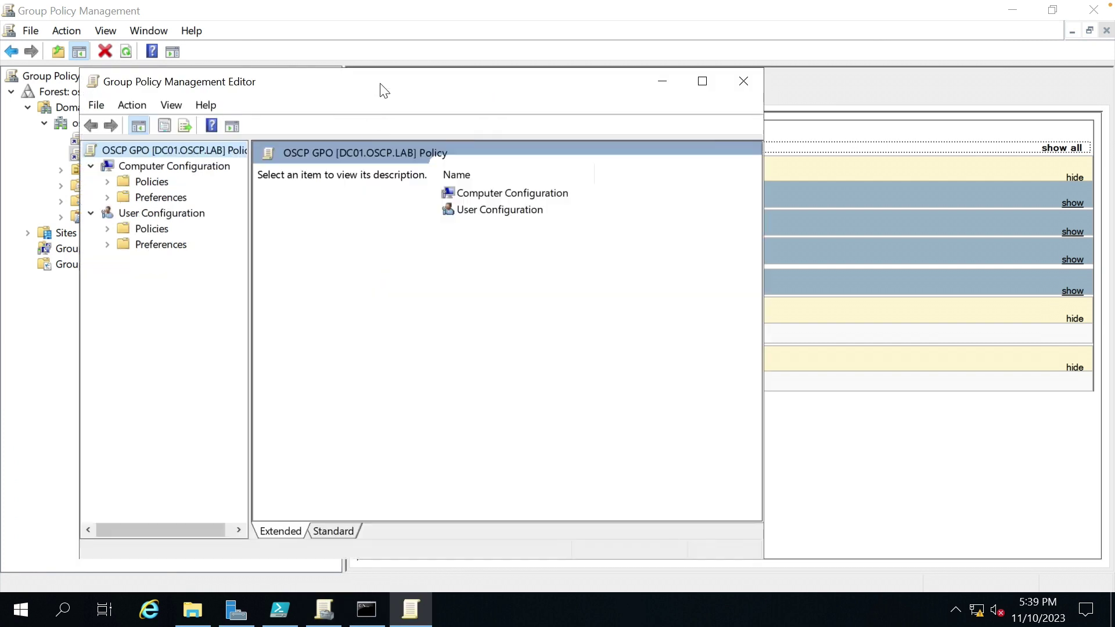
Maximize the editor and expand Computer Configuration Policies down to Administrative Templates.
double_click(381, 82)
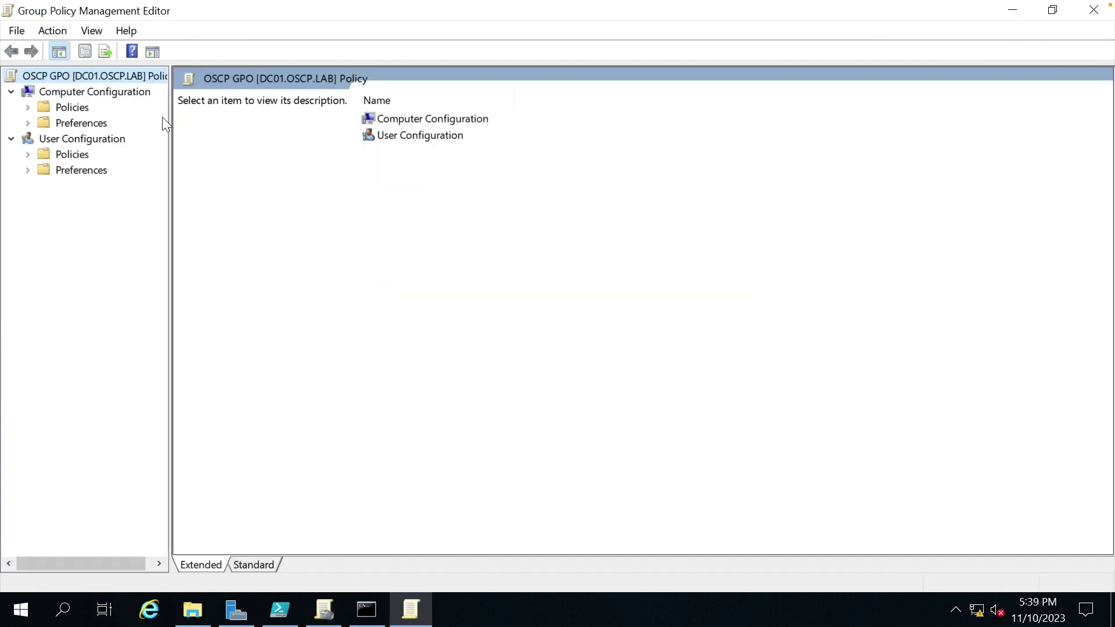
drag(170, 117, 265, 119)
double_click(76, 109)
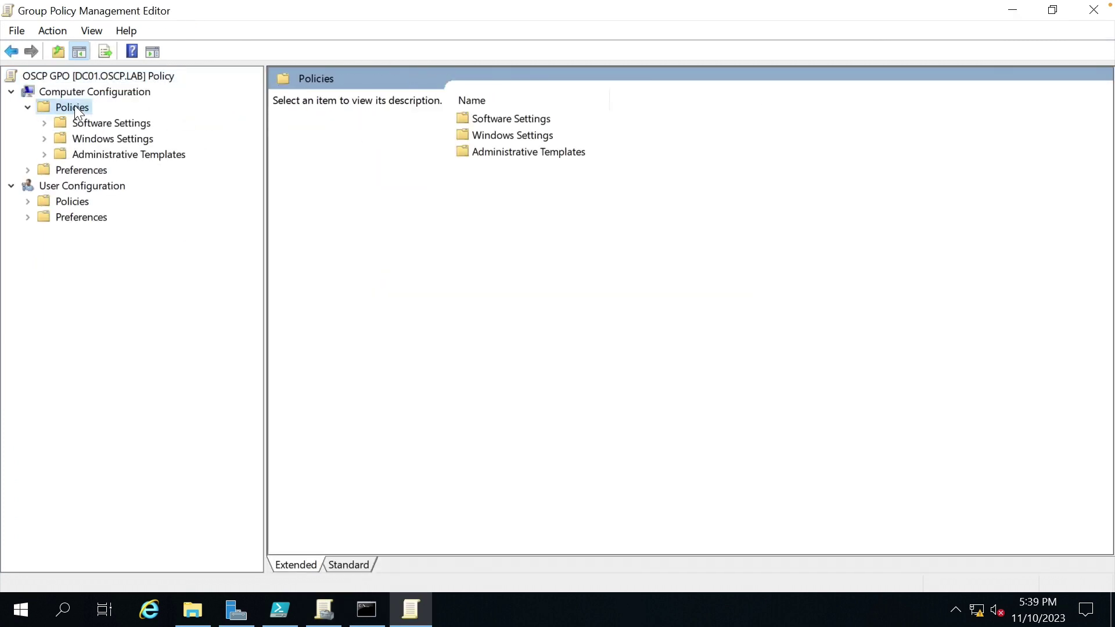
double_click(114, 142)
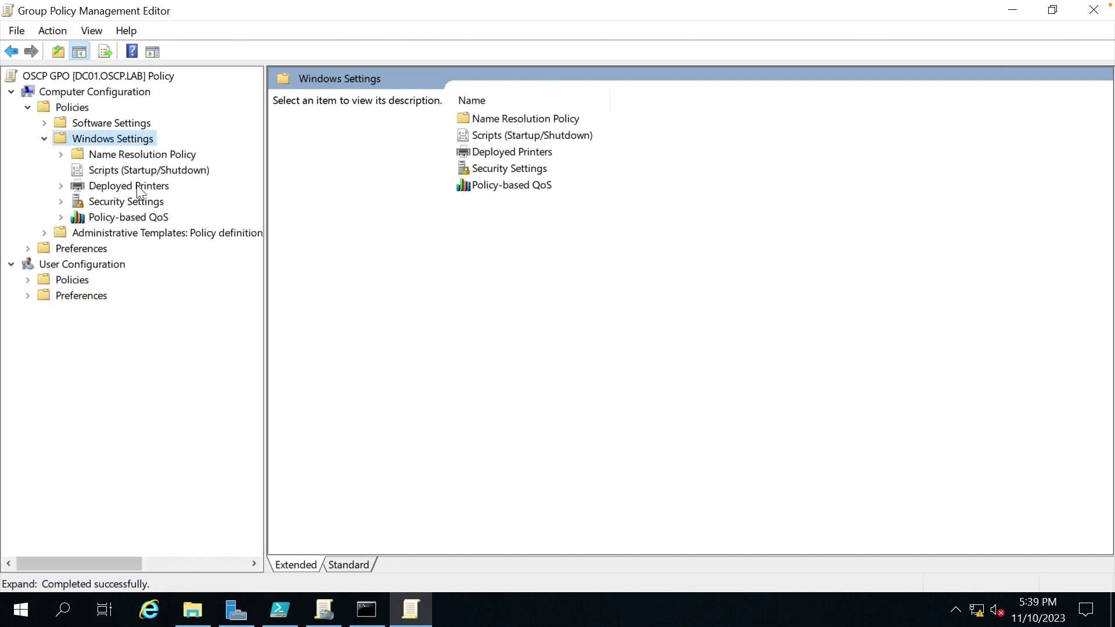
click(111, 233)
double_click(110, 231)
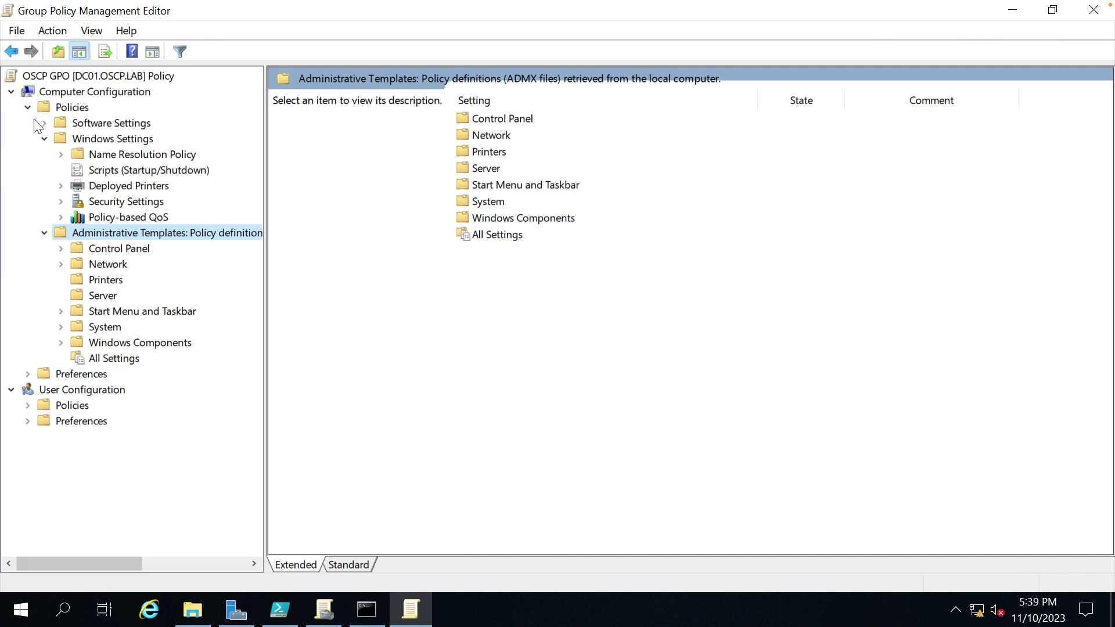
Go to Windows Components > Windows Update and open Configure Automatic Updates.
click(45, 138)
click(121, 264)
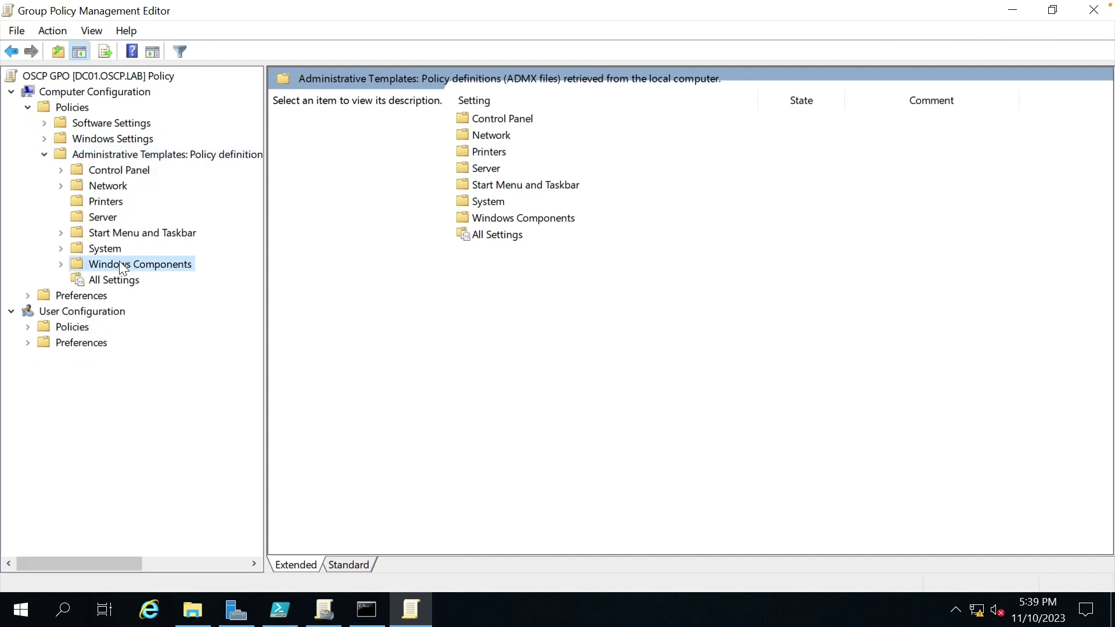
double_click(121, 266)
drag(255, 260, 259, 546)
click(181, 469)
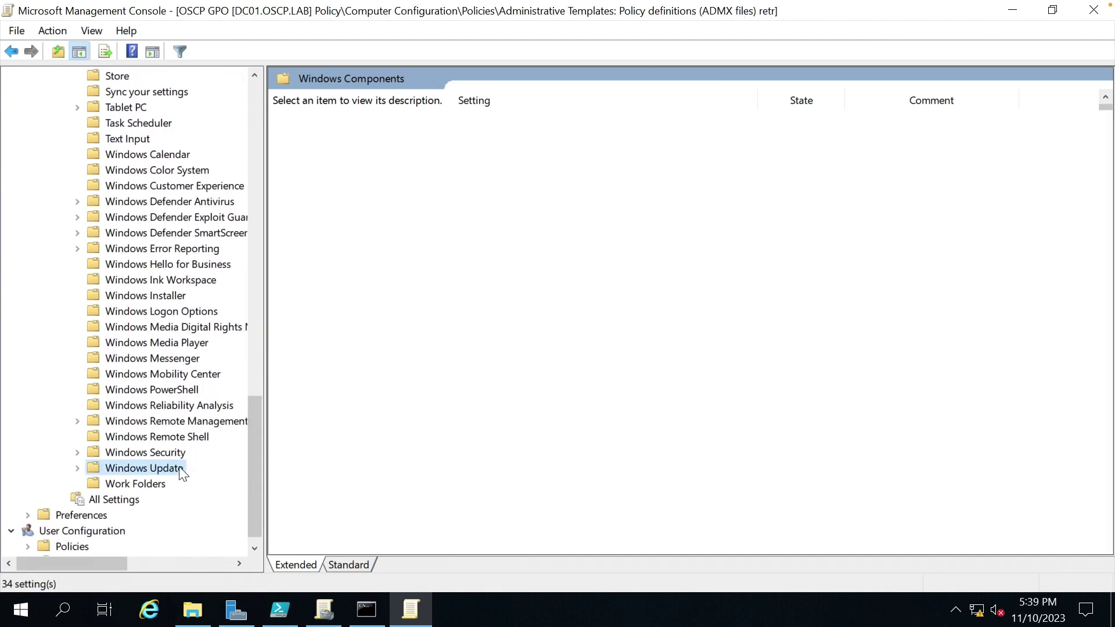
click(539, 317)
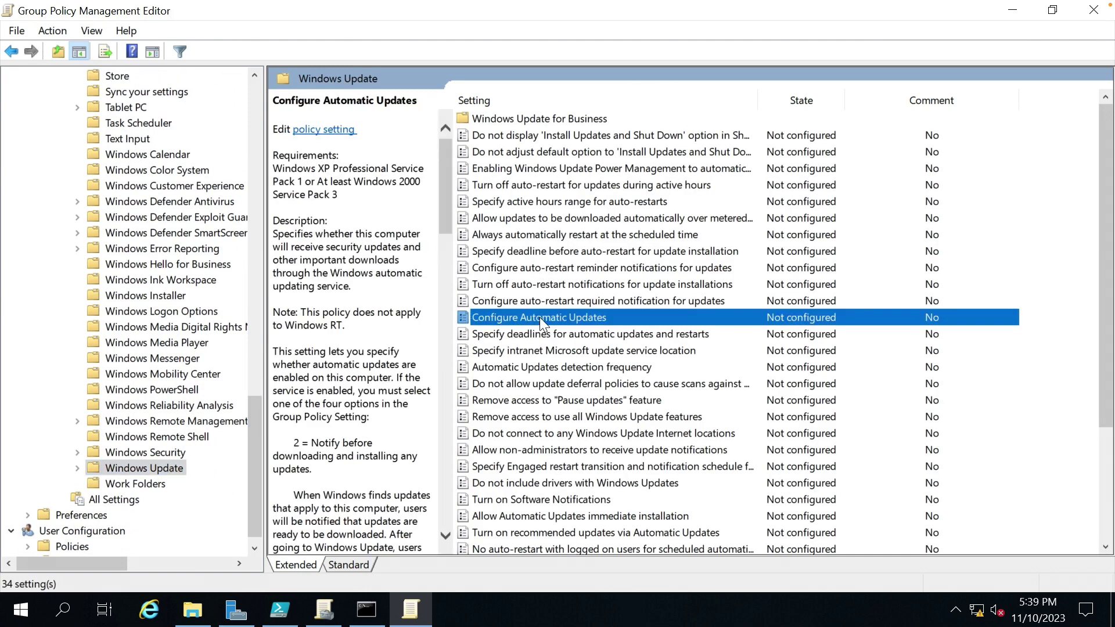
double_click(539, 317)
Set Configure Automatic Updates to Disabled, apply, and close the dialog.
click(107, 181)
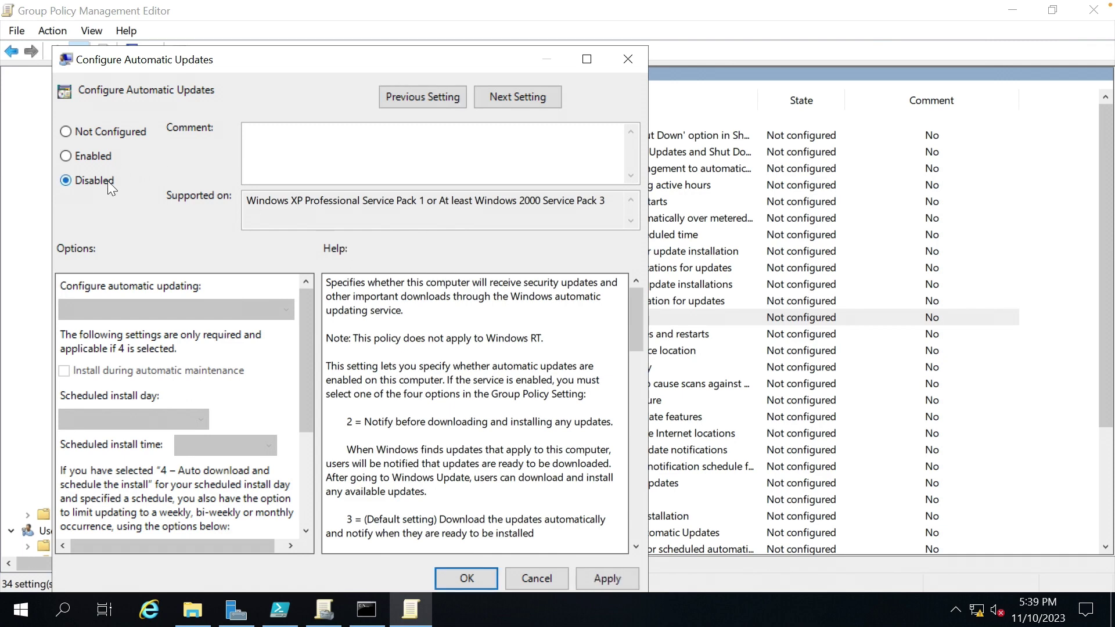
drag(635, 340, 635, 526)
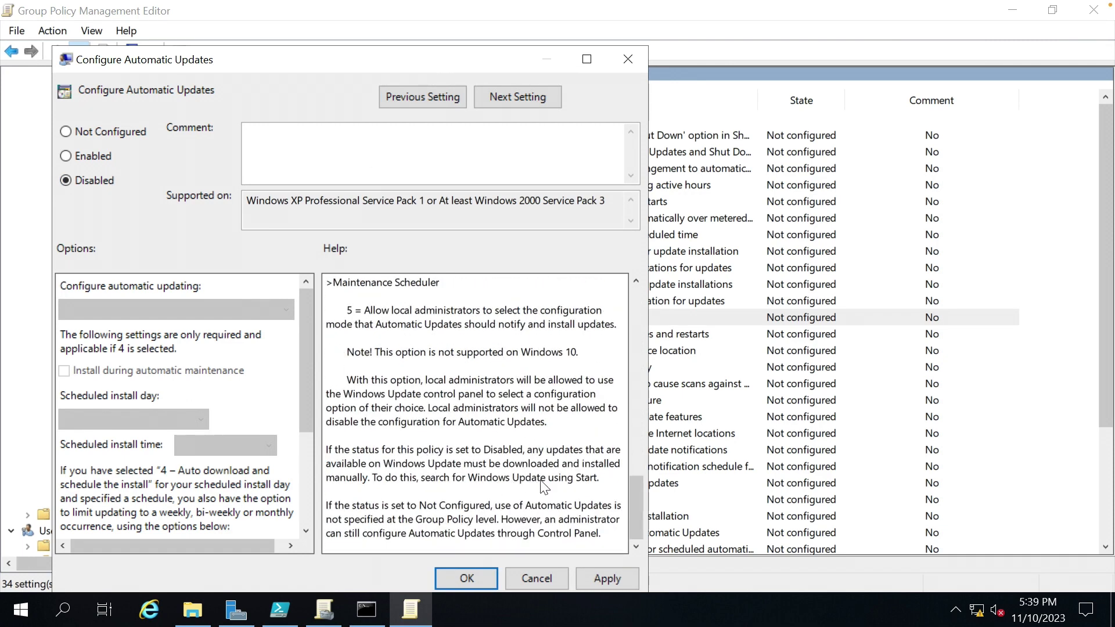
click(590, 571)
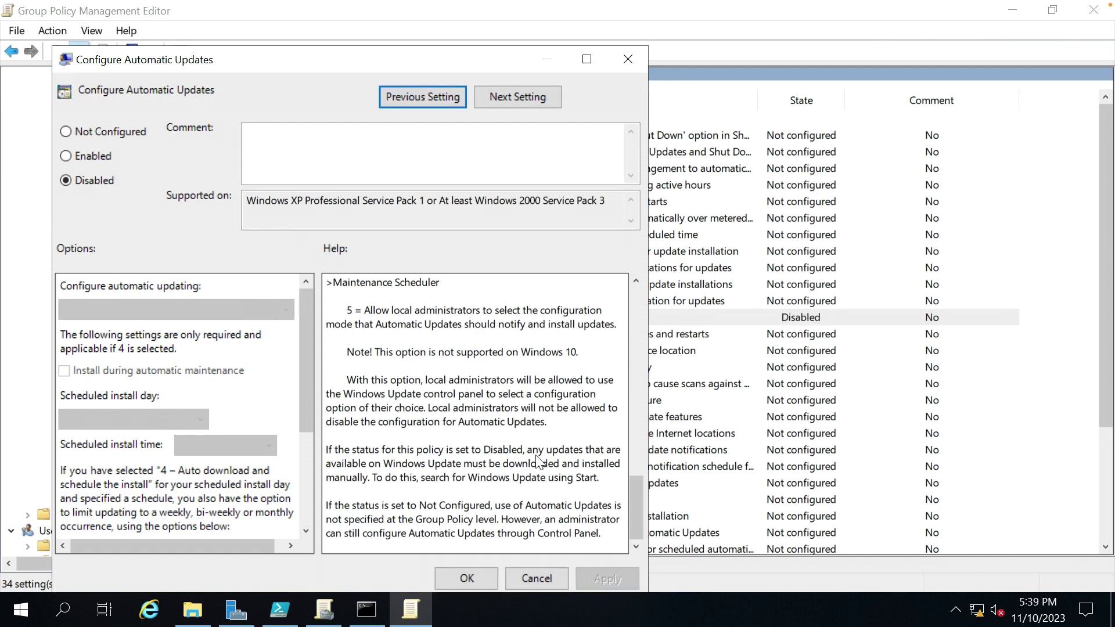
click(468, 576)
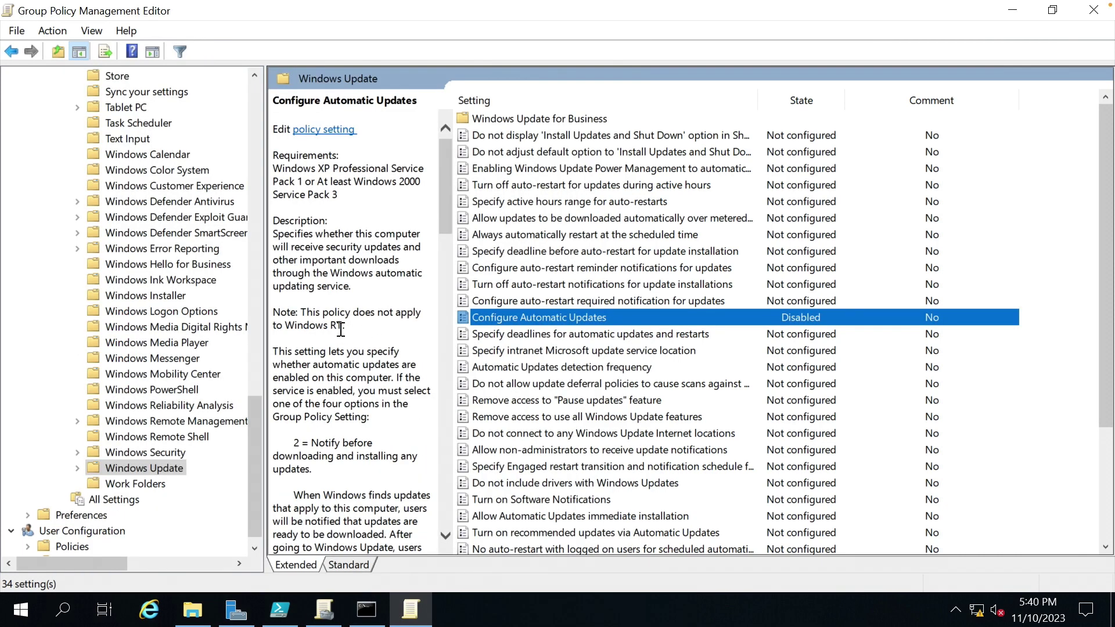
Go to Windows Defender Antivirus > Real-time Protection and open 'Turn off real-time protection'.
drag(249, 427, 250, 366)
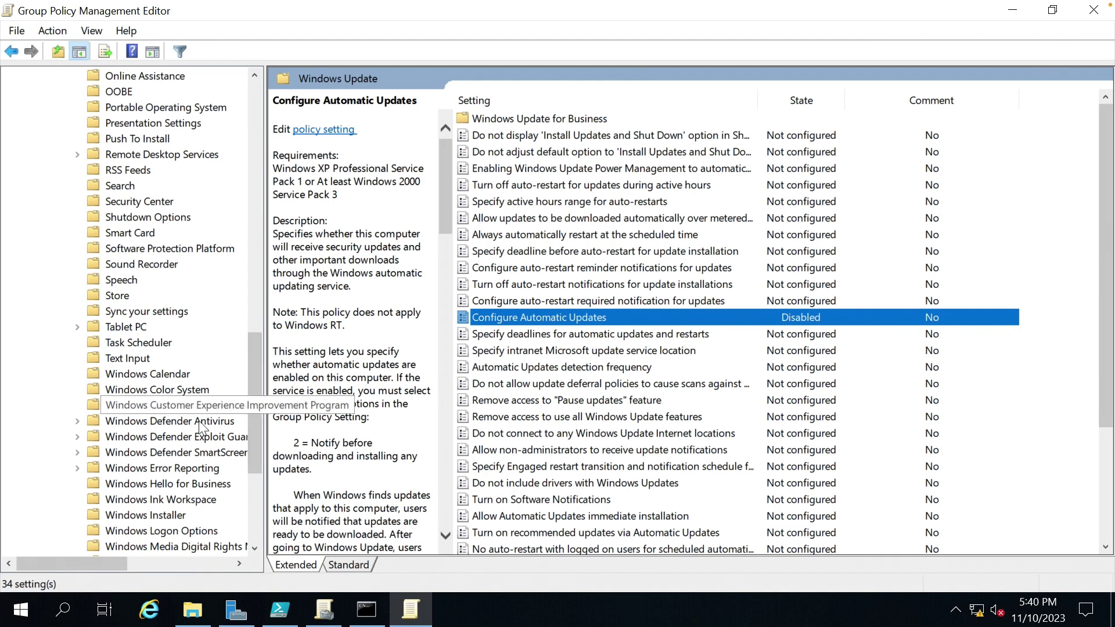
click(156, 420)
click(510, 217)
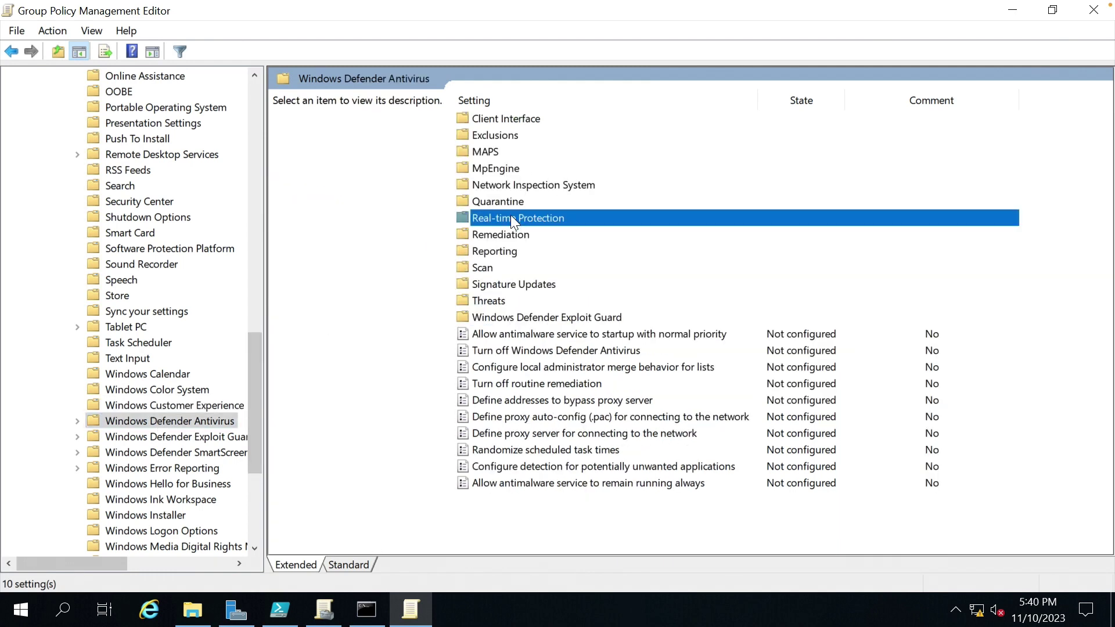
double_click(511, 217)
double_click(530, 119)
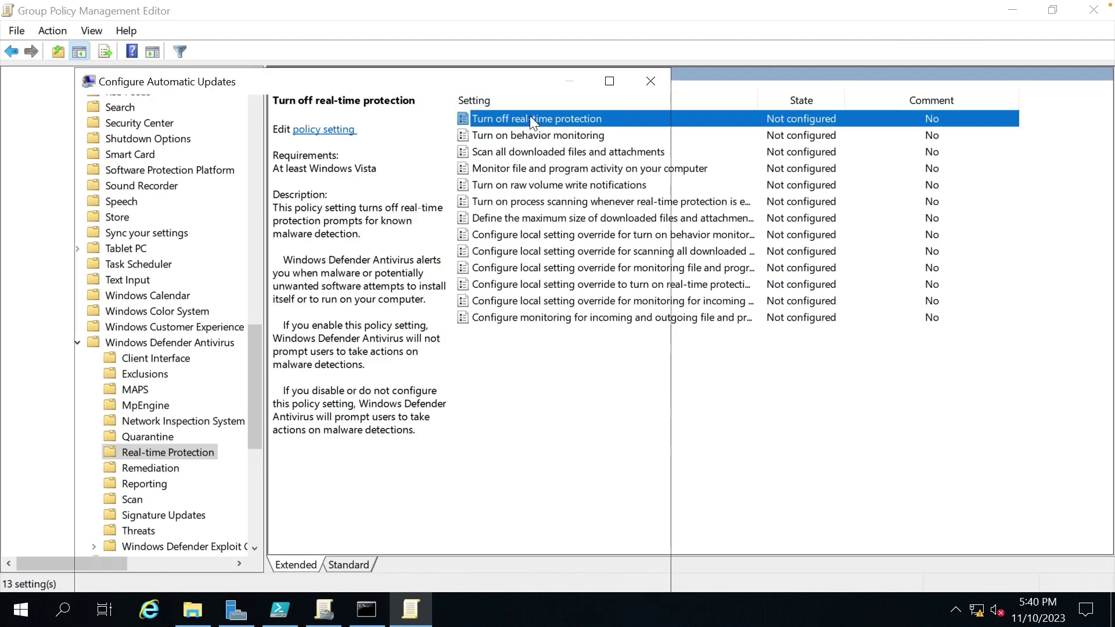
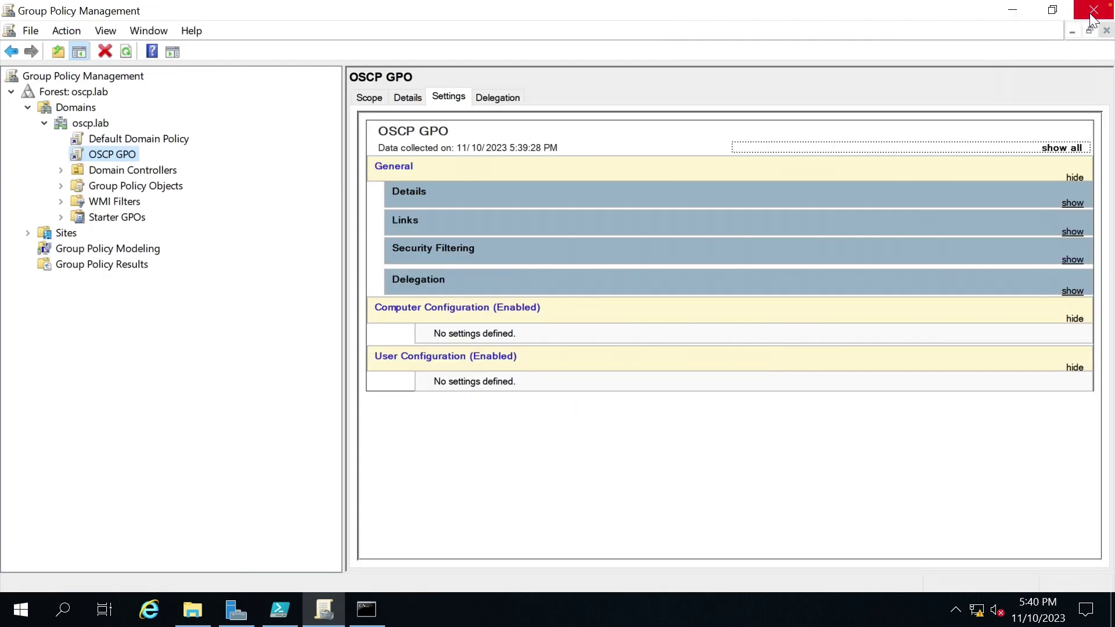
click(1093, 14)
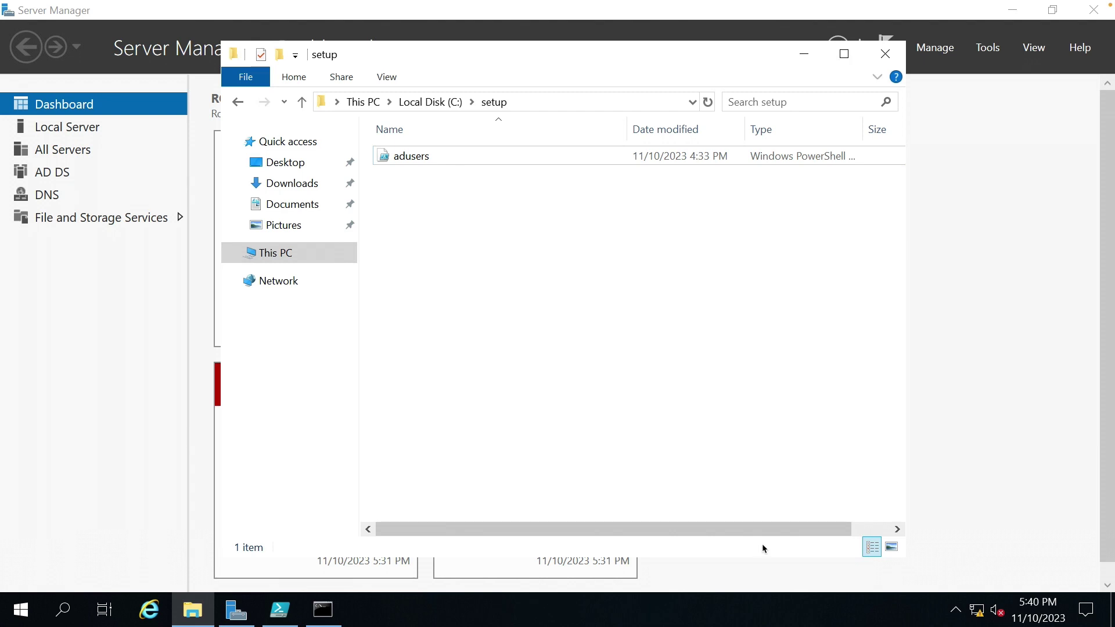
Close the OSCP GPO's Group Policy Management Editor and the C:\setup folder window.
click(885, 53)
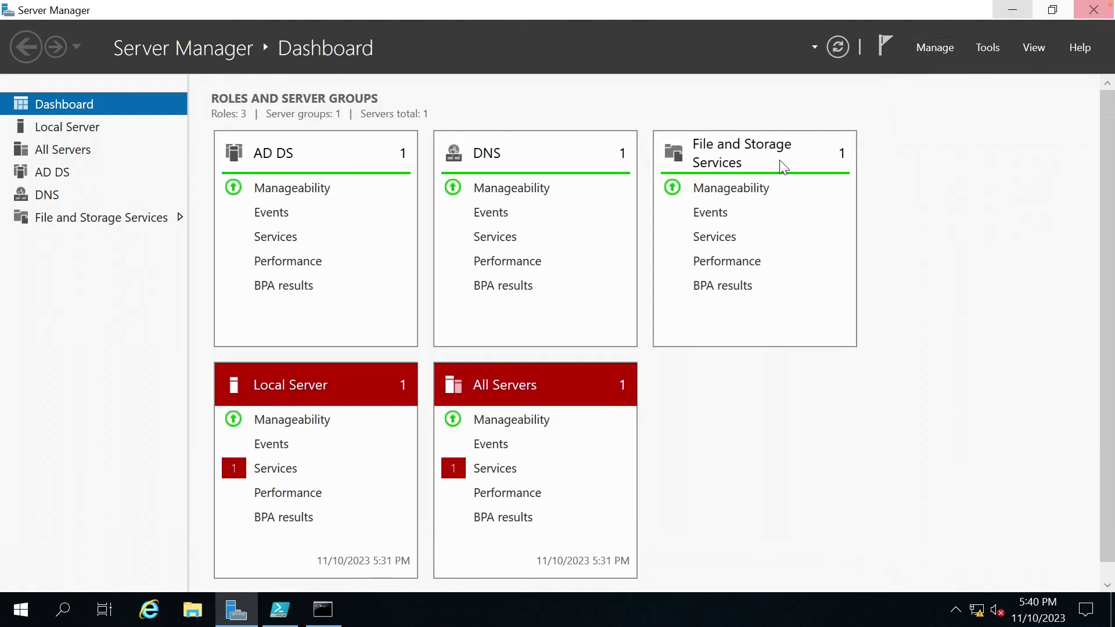
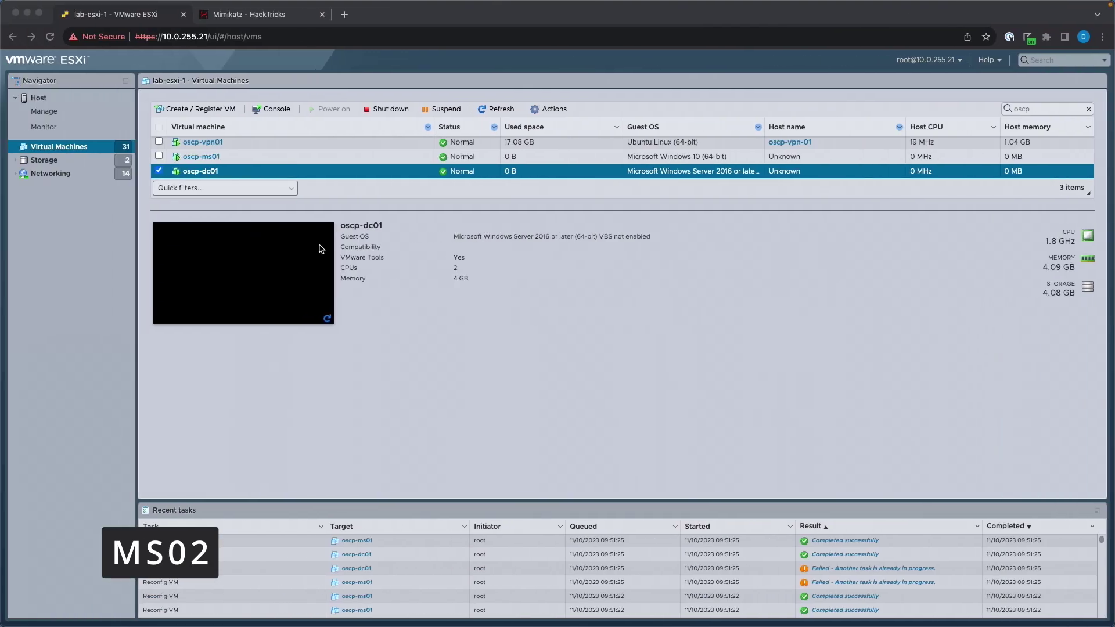
Choose to create a brand-new virtual machine in the Create / Register VM wizard.
click(197, 112)
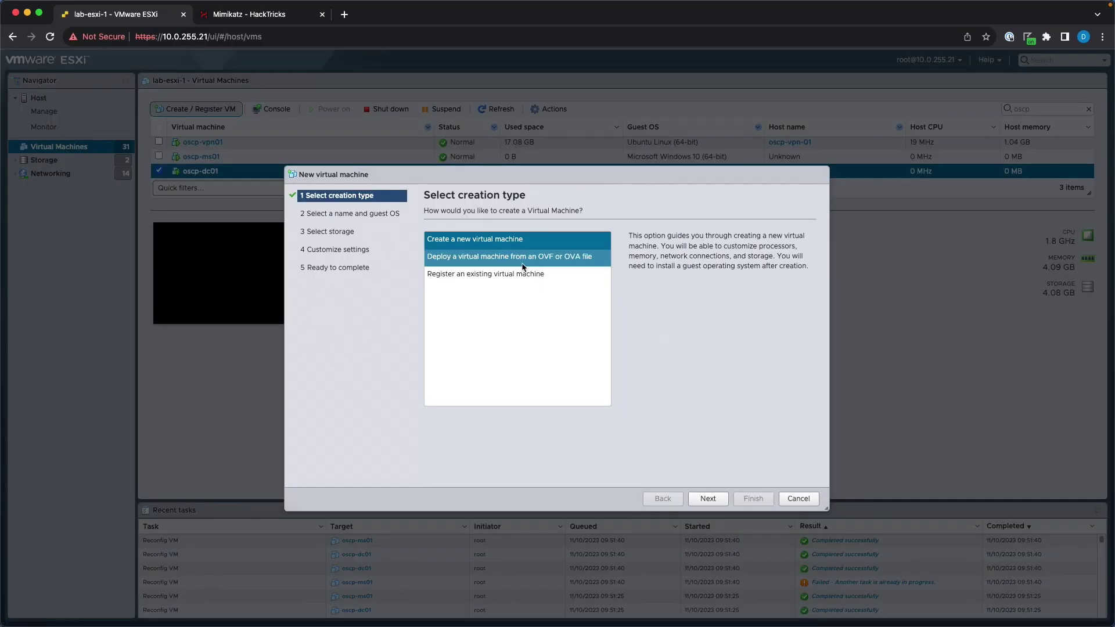
click(480, 263)
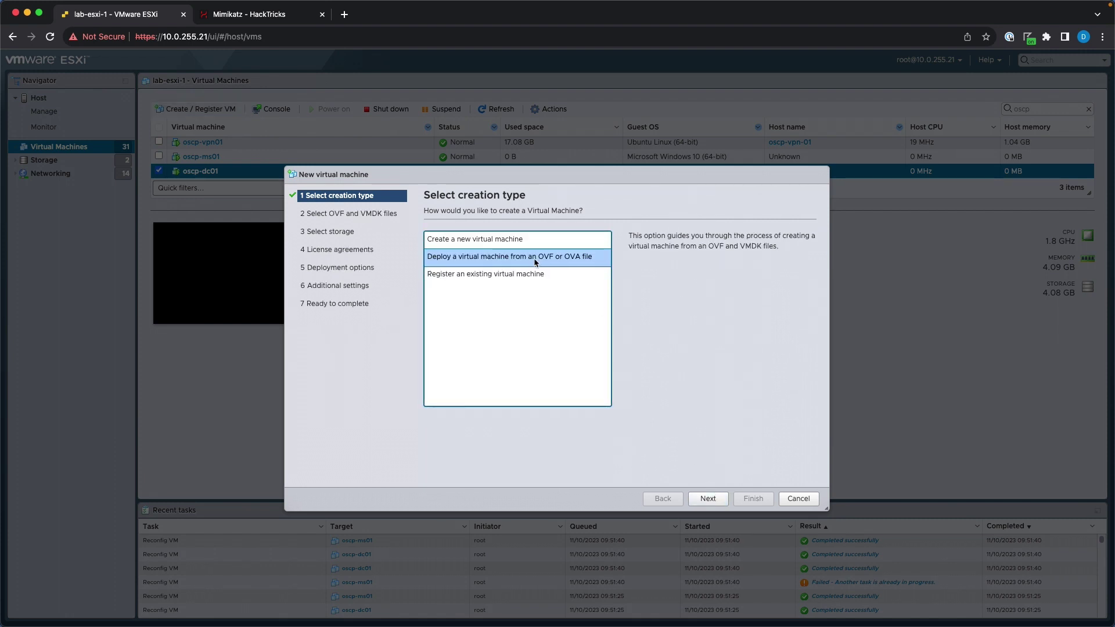
click(520, 239)
click(709, 500)
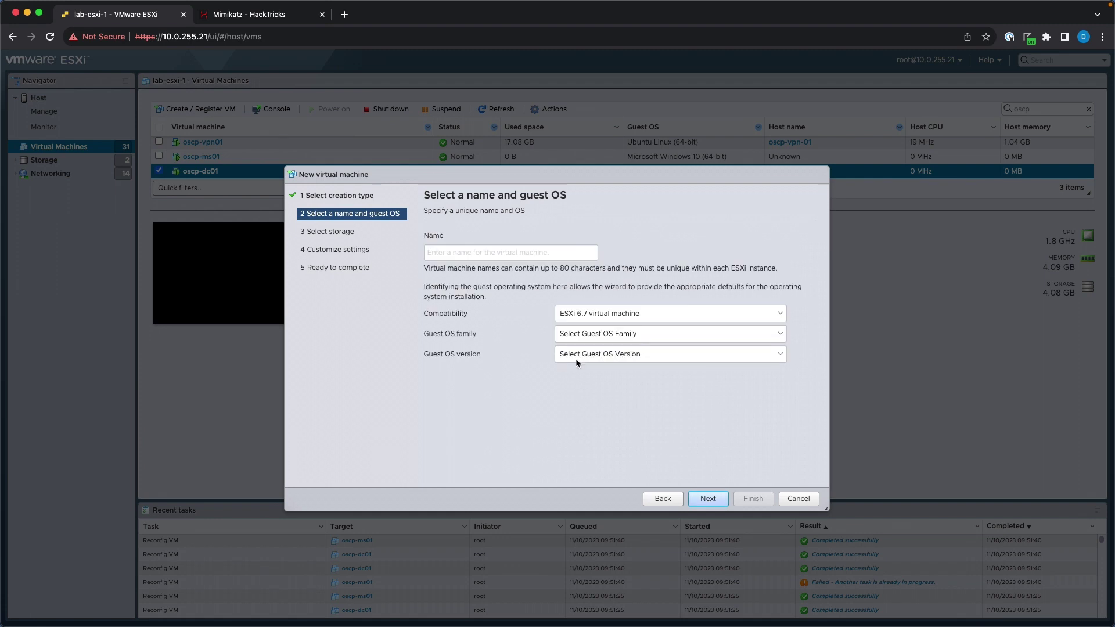
Name the VM oscp-ms02 and set its guest OS to Windows, Microsoft Windows 10 (64-bit).
click(463, 252)
text(oscp-ms02)
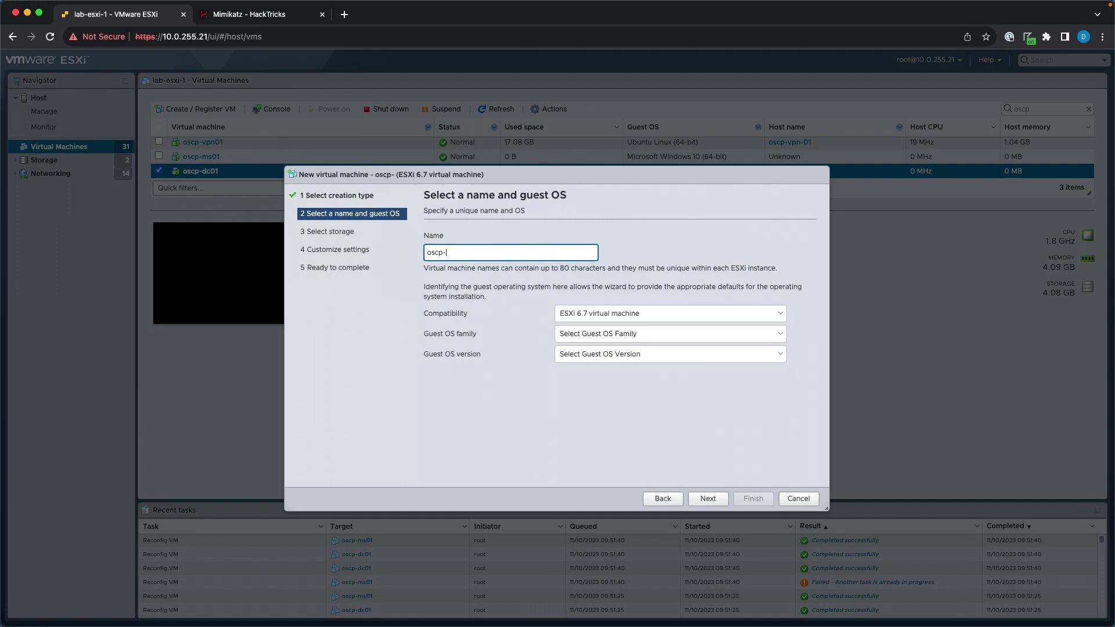
click(612, 341)
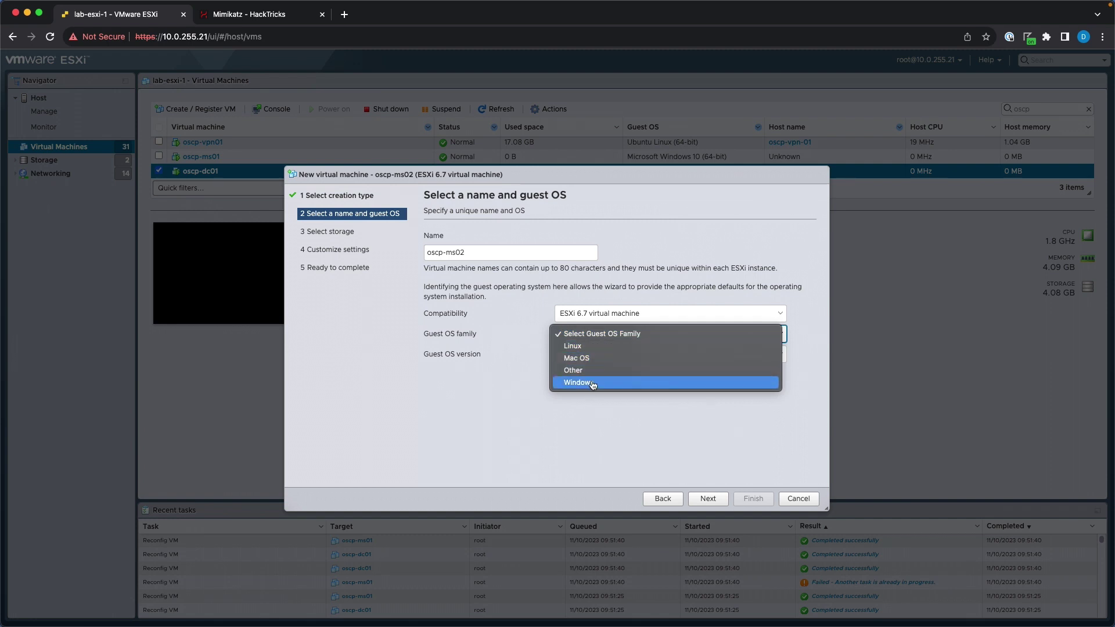
click(591, 383)
click(601, 355)
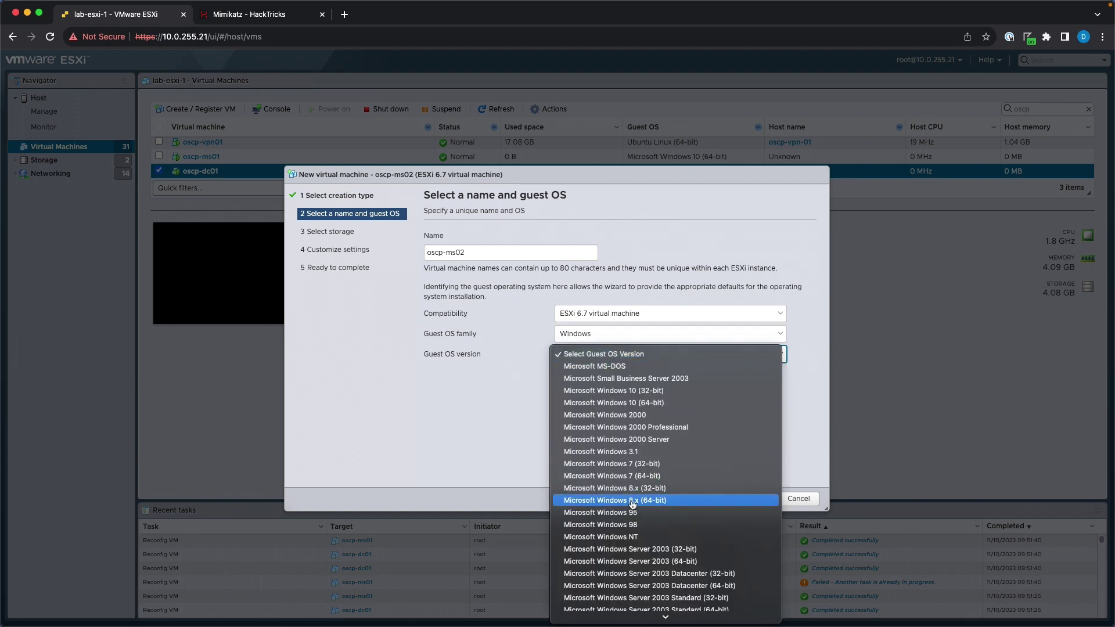
click(659, 403)
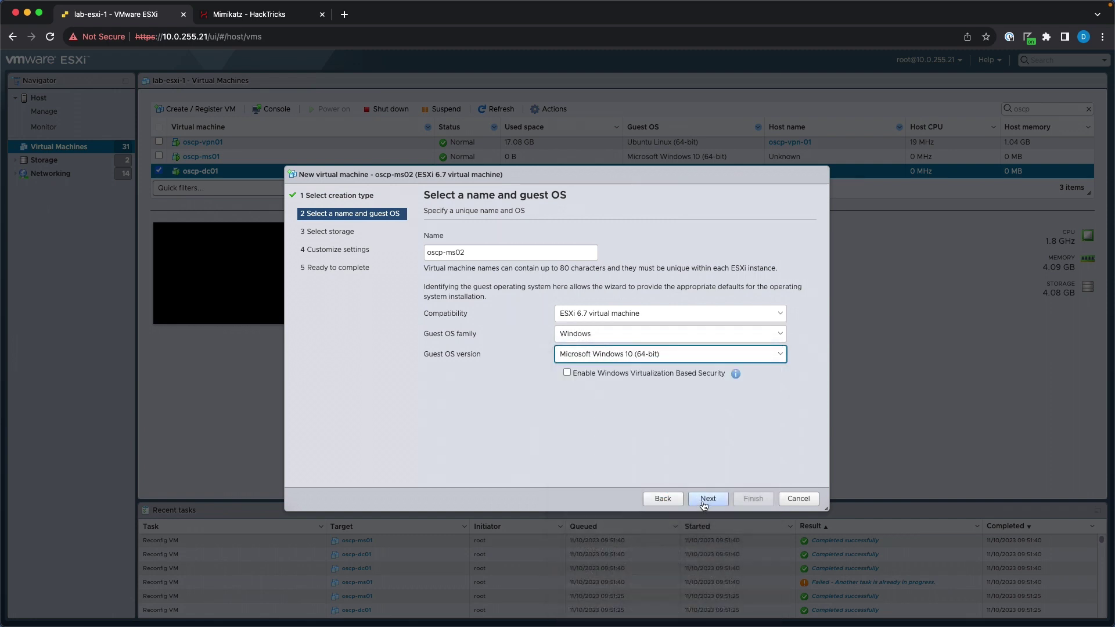
click(706, 499)
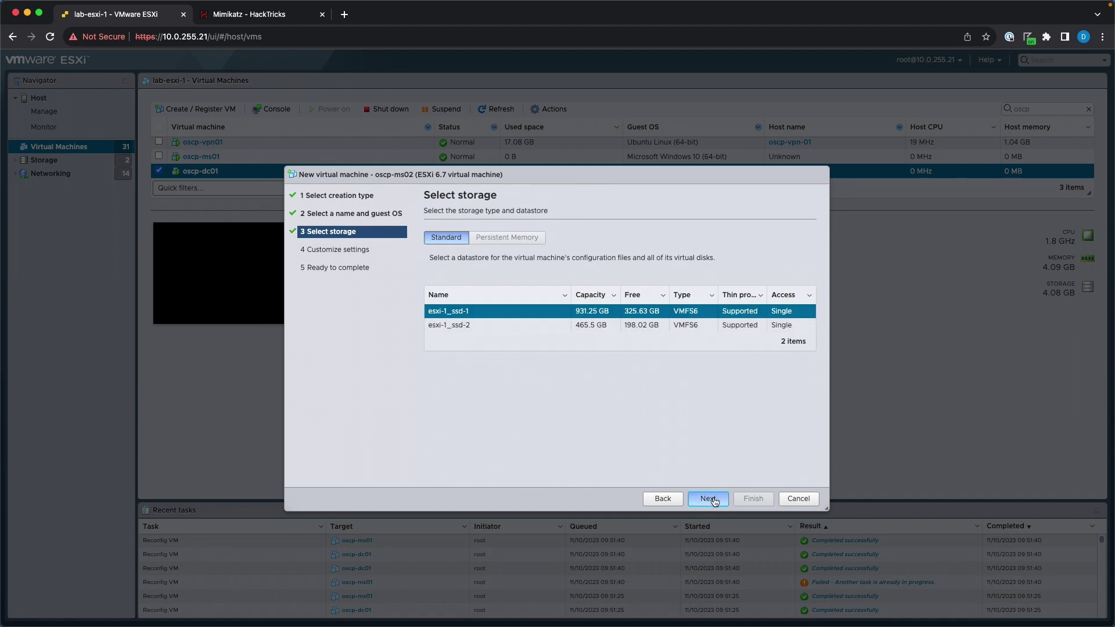
Keep the esxi-1_ssd-1 datastore and load _install/Win10_2004_English_x64.iso into CD/DVD Drive 1.
click(714, 500)
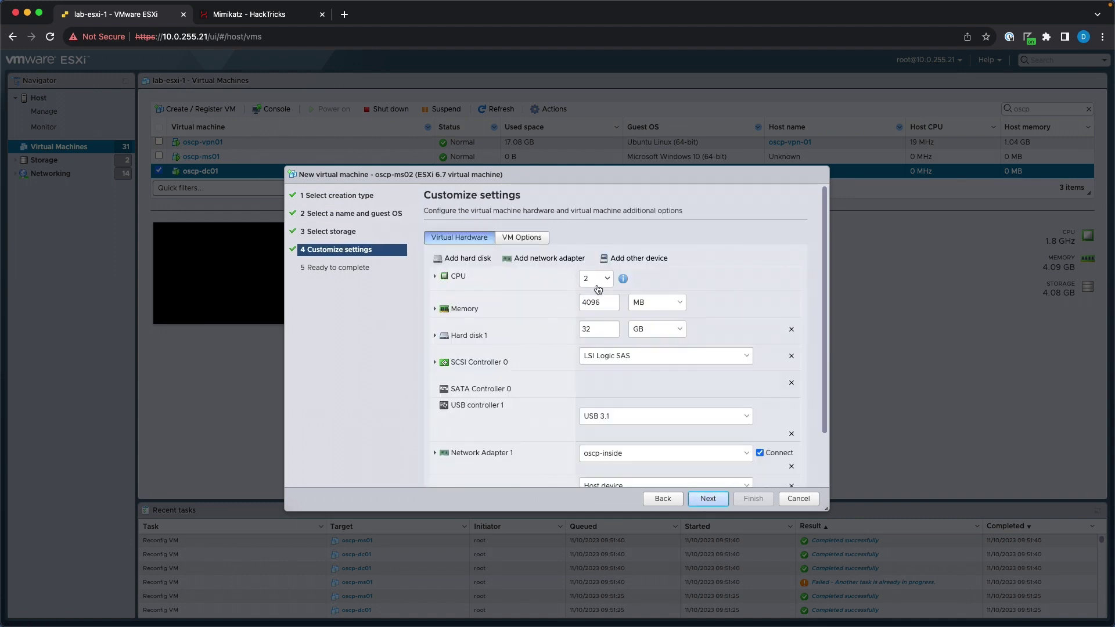
click(435, 335)
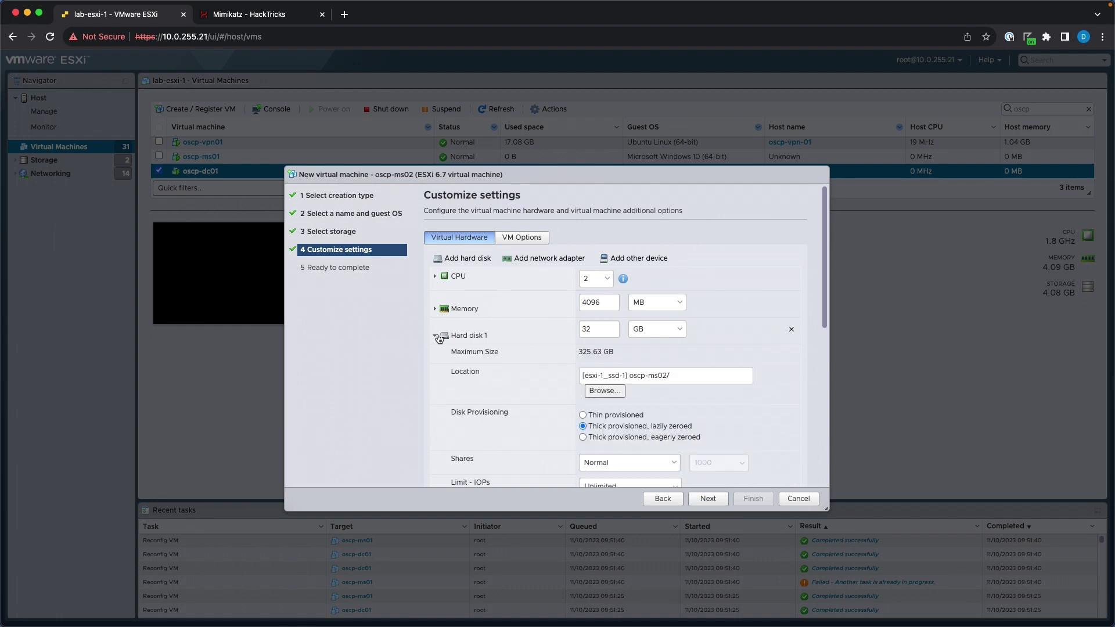
click(443, 336)
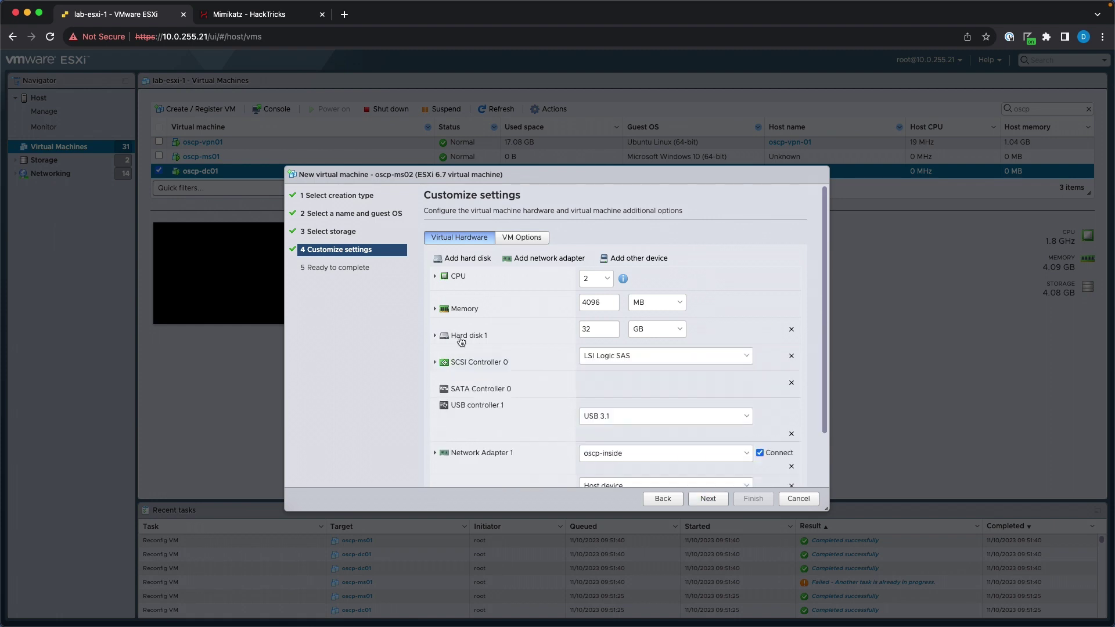
scroll(522, 363, down, 1)
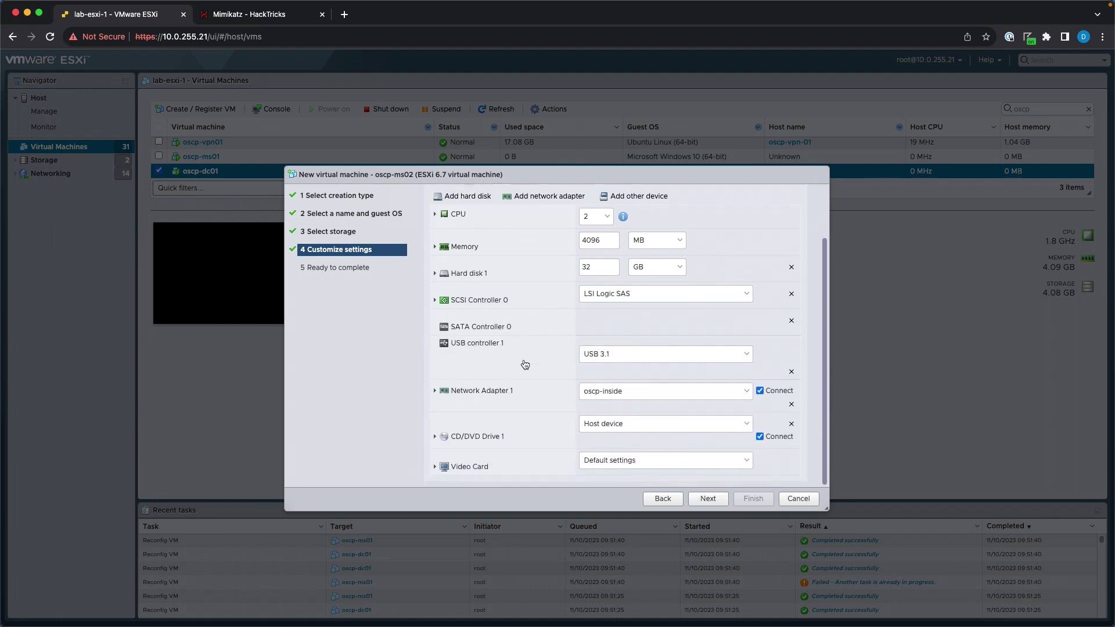
click(604, 424)
click(604, 439)
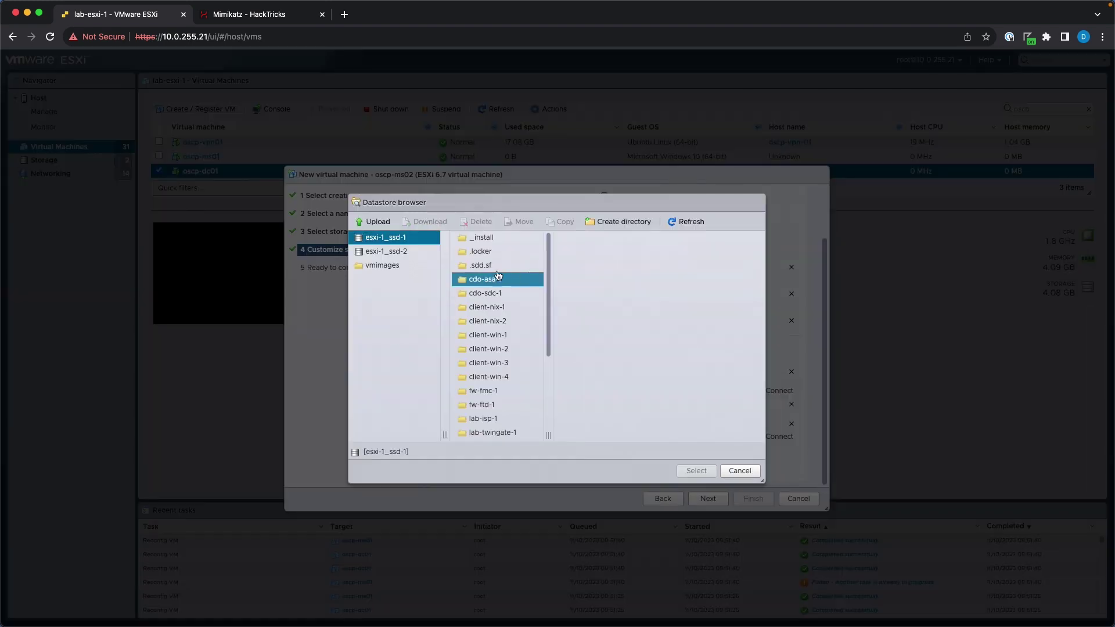
click(487, 237)
click(632, 281)
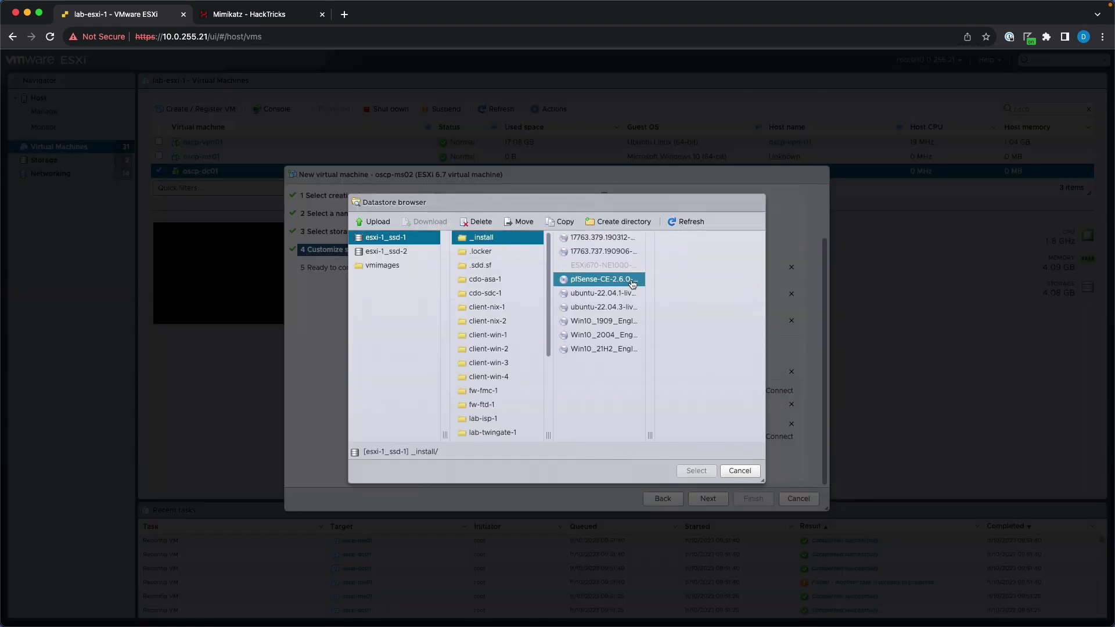
click(594, 322)
click(596, 336)
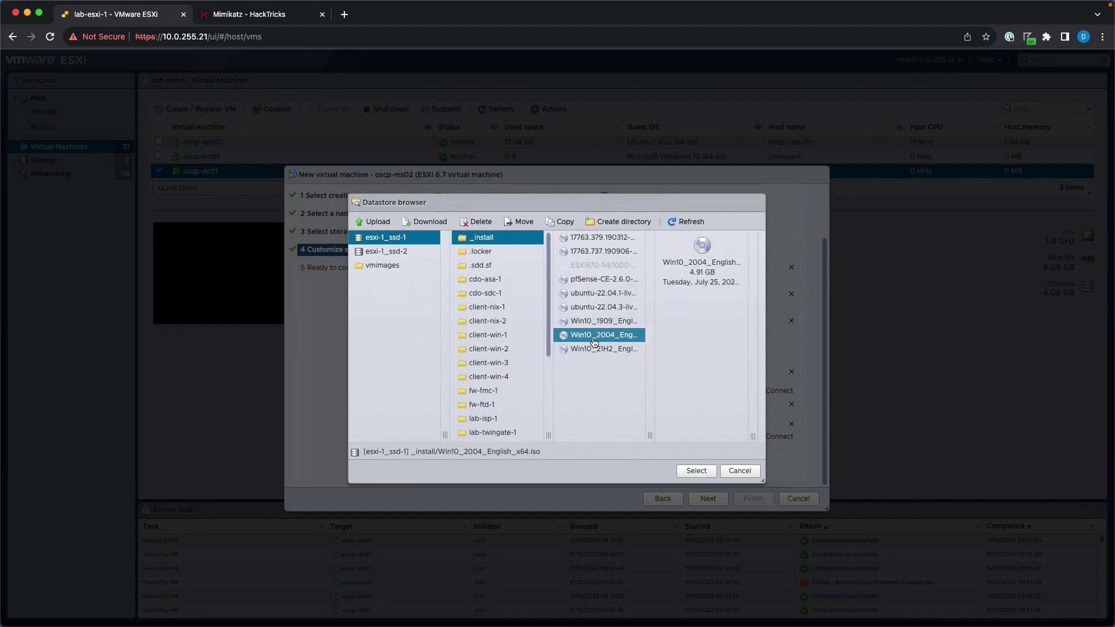
click(697, 471)
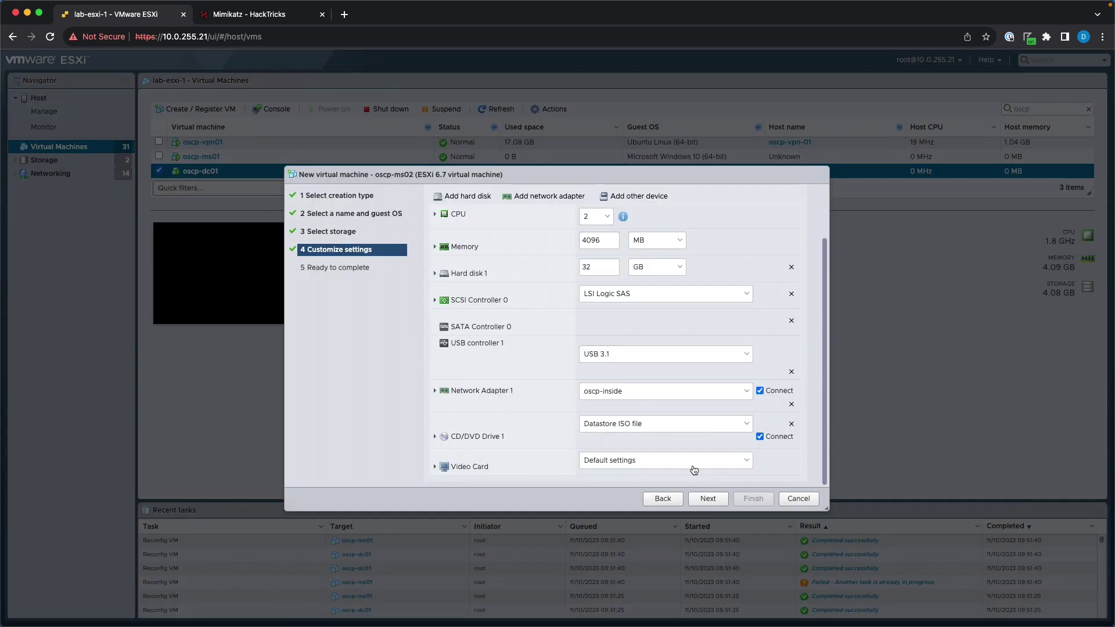
Change the network adapter type to VMXNET 3 and proceed to the summary.
click(709, 498)
click(662, 499)
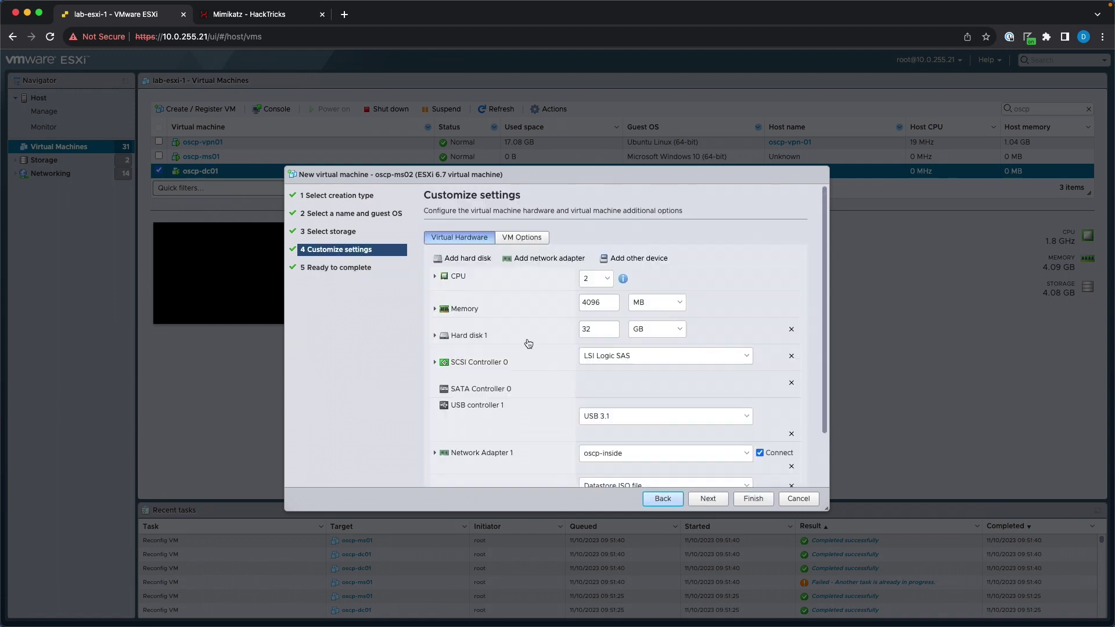
scroll(488, 404, down, 2)
click(435, 390)
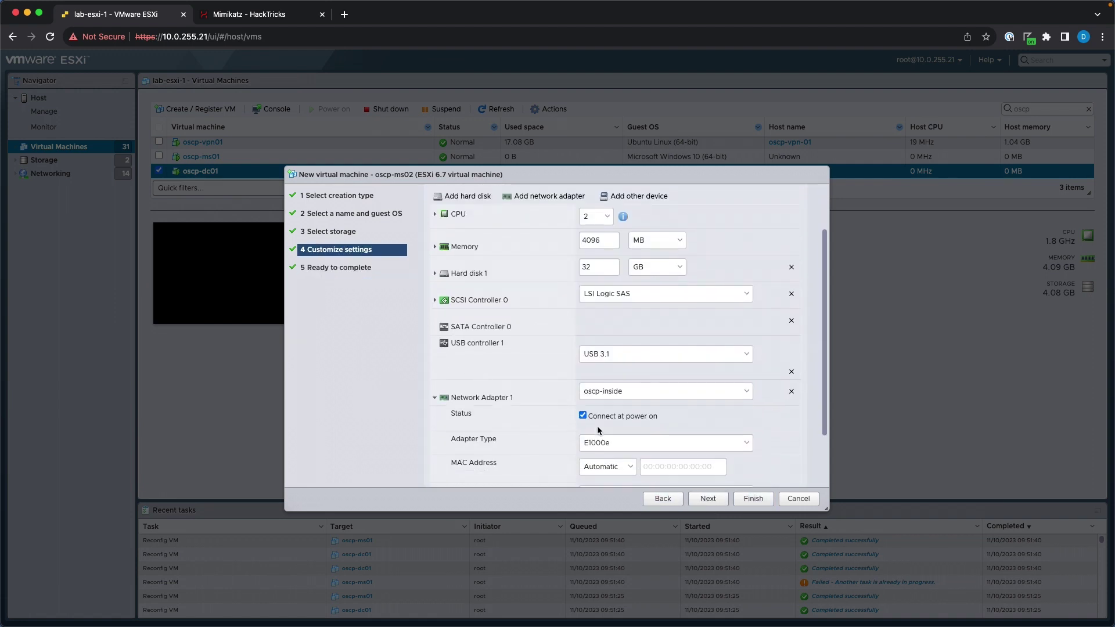
click(605, 444)
click(620, 465)
click(707, 500)
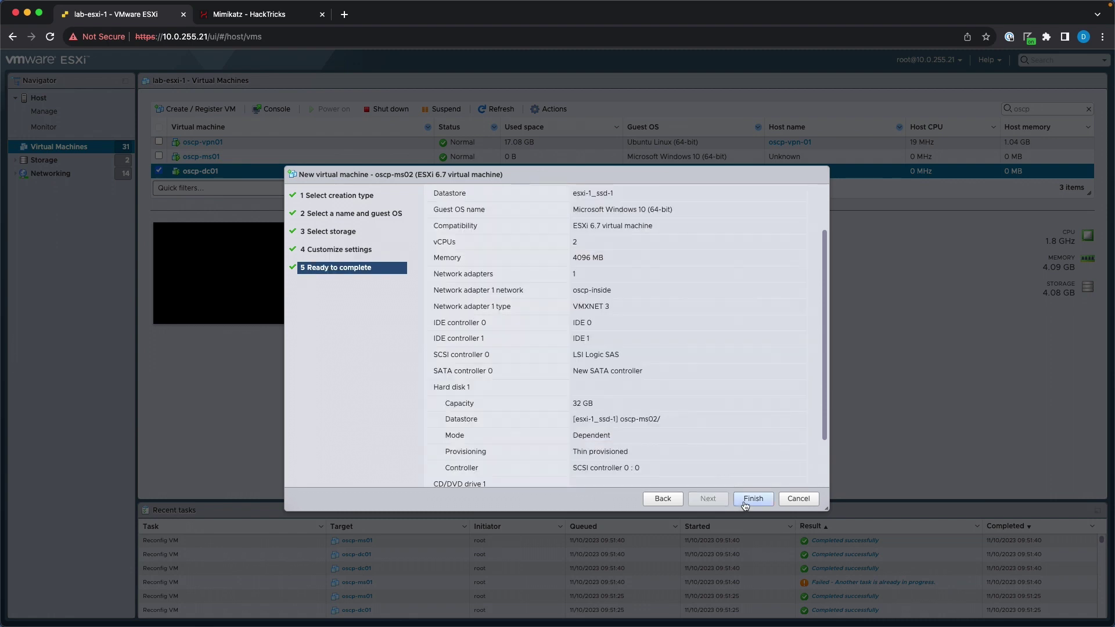
Finish creating oscp-ms02, then boot its console from the Windows DVD in full screen.
click(752, 500)
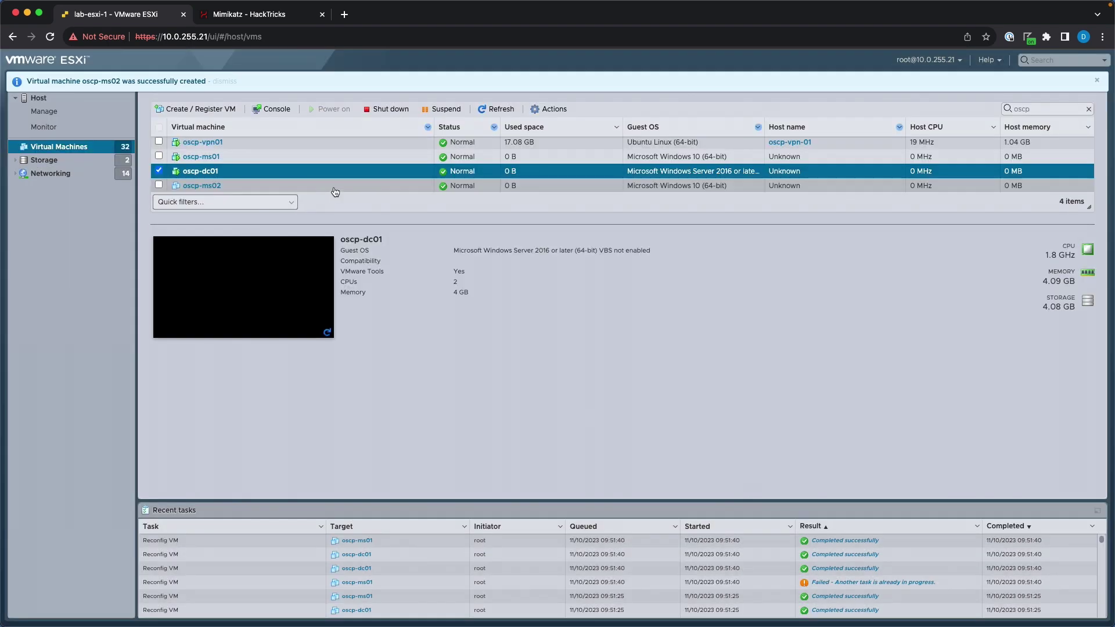
click(297, 255)
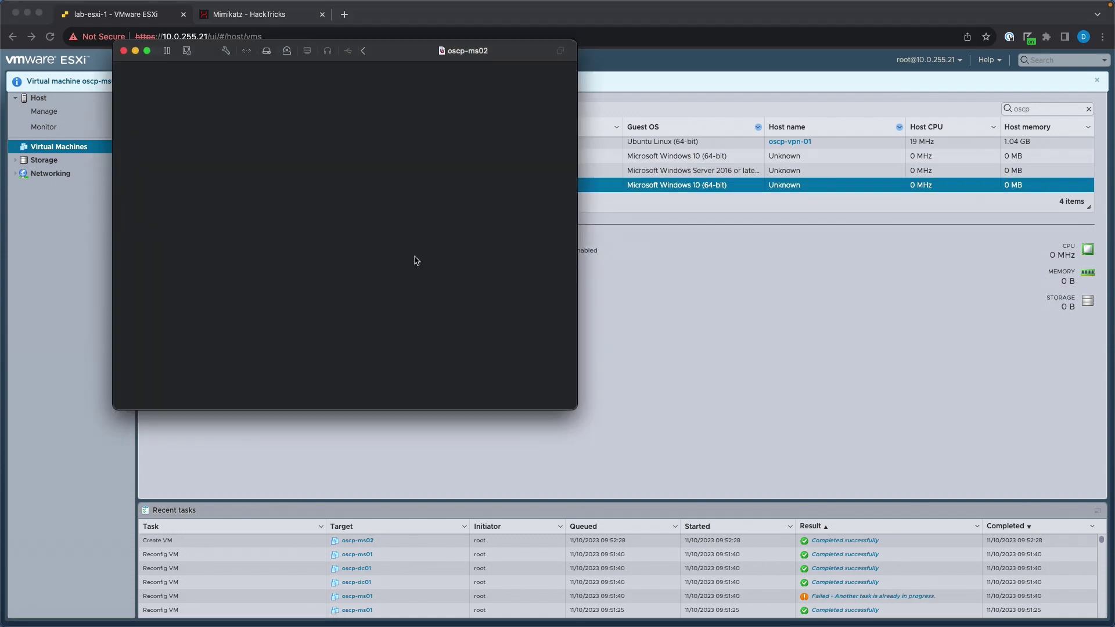
key(Return)
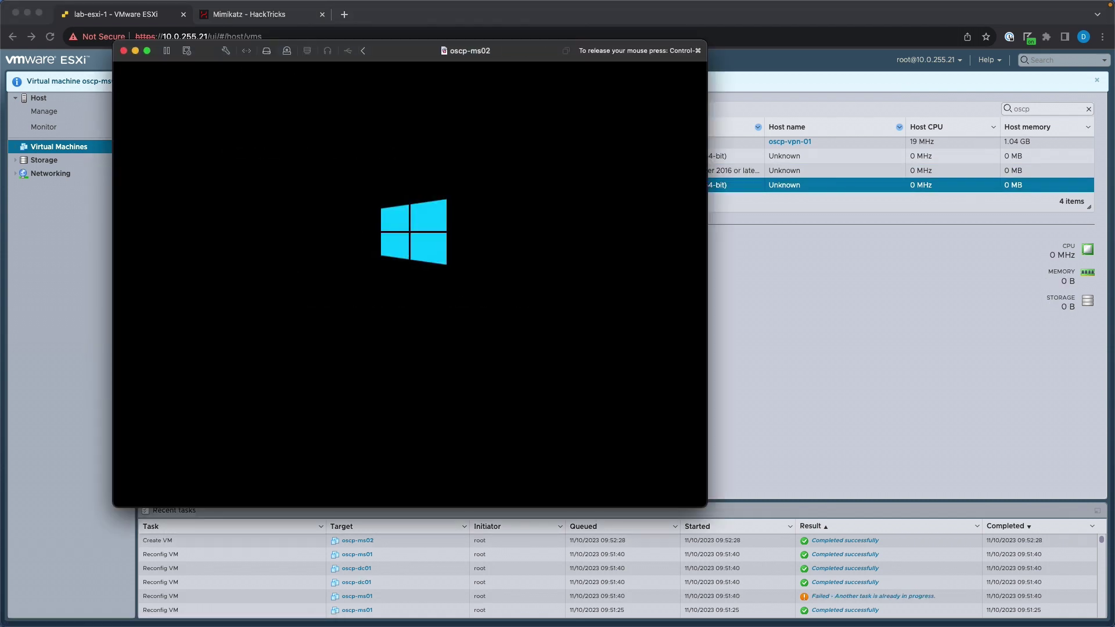
key(ctrl+super)
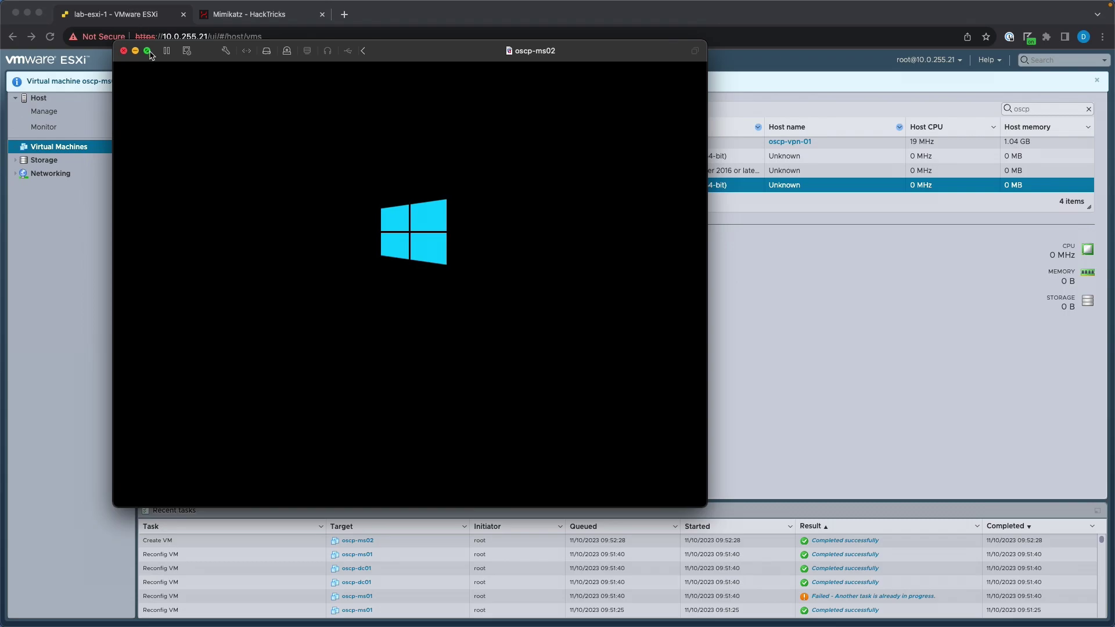
click(148, 51)
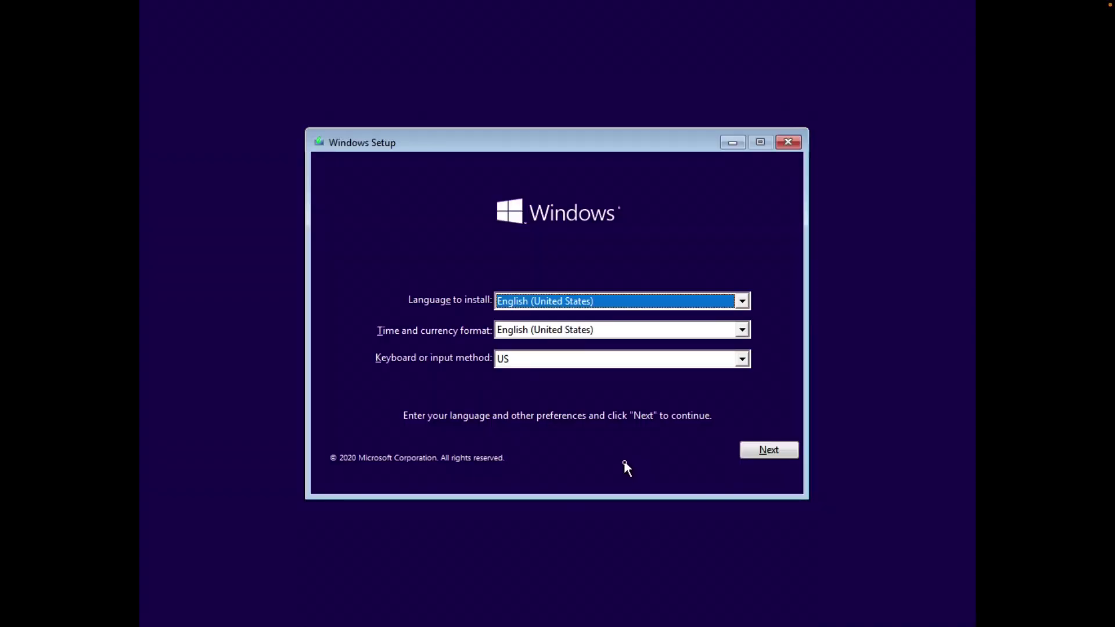
Install Windows 10 Pro in English (US) without a product key, accepting the license, using Custom install.
click(772, 452)
click(575, 328)
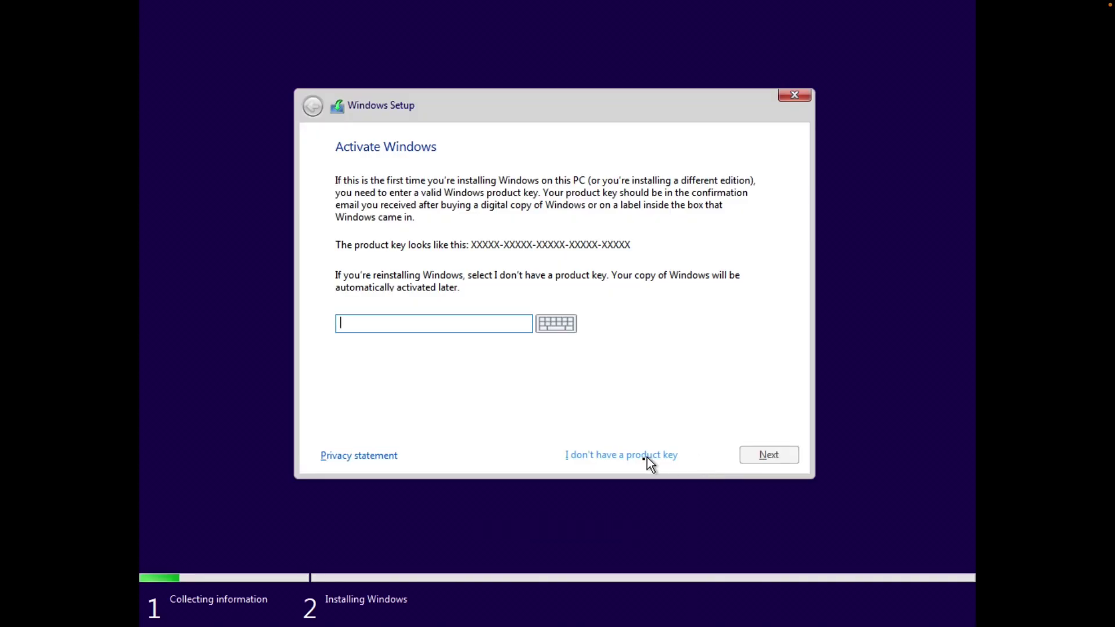
click(642, 455)
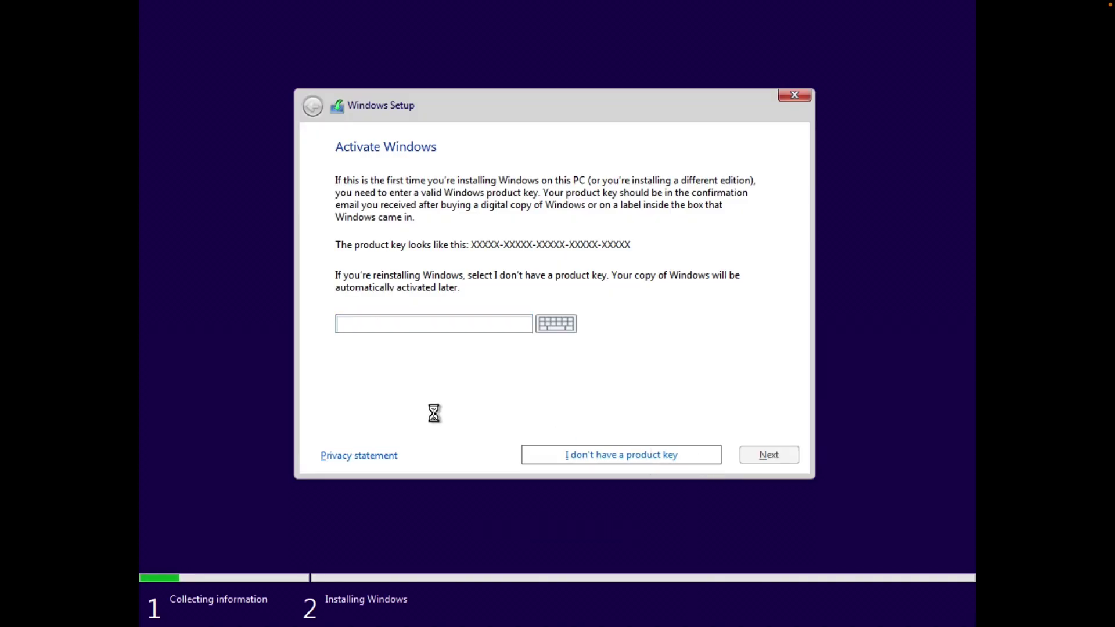
click(406, 284)
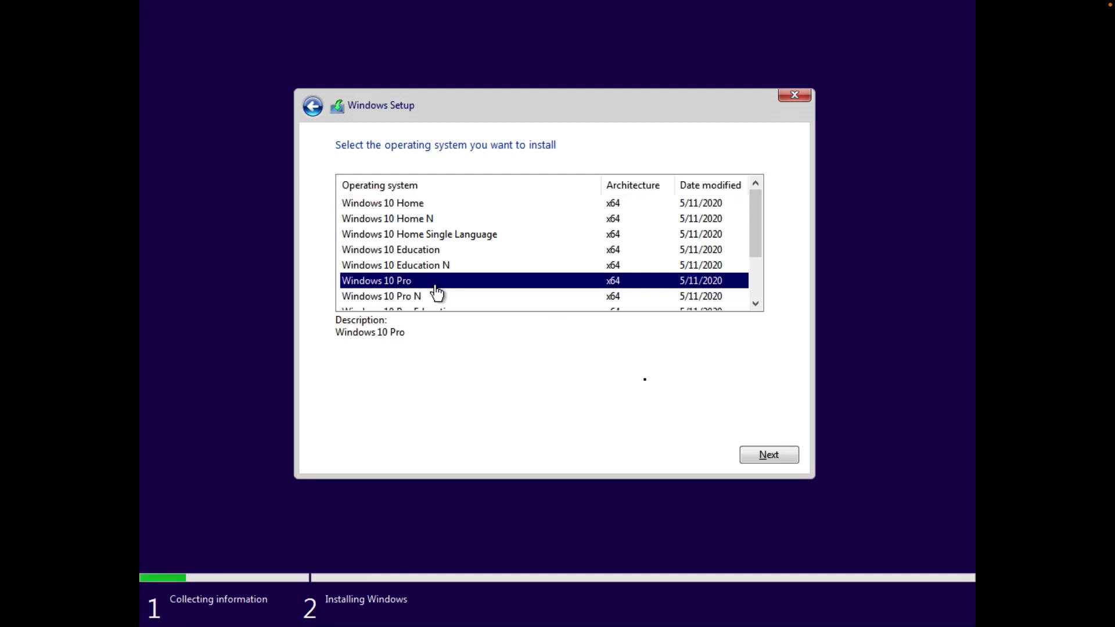
click(762, 457)
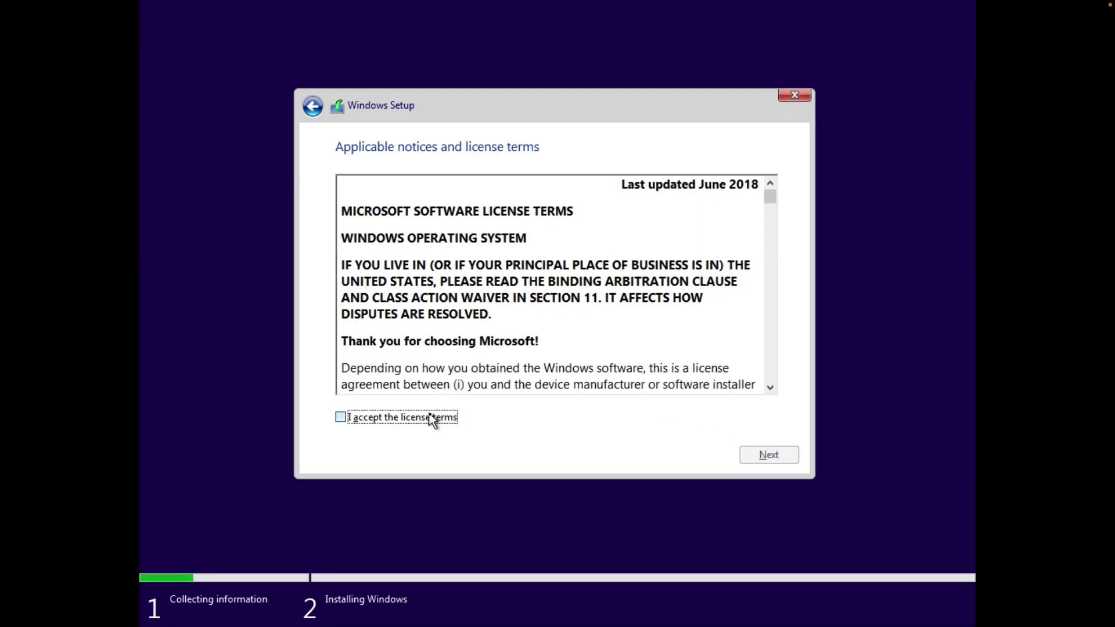
click(431, 420)
click(761, 455)
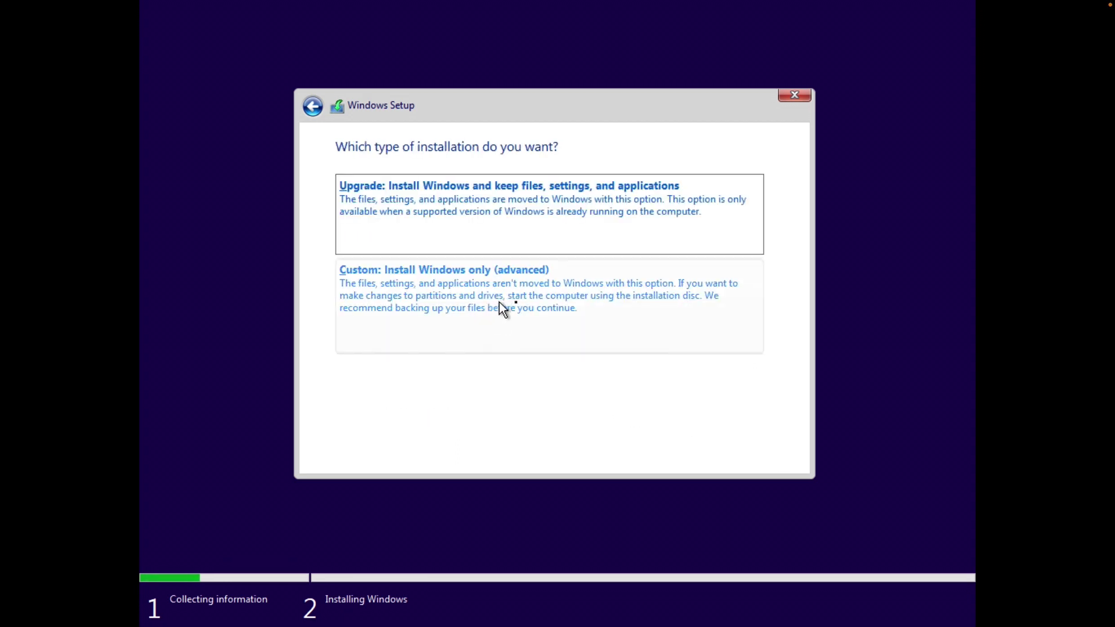
click(500, 302)
click(763, 455)
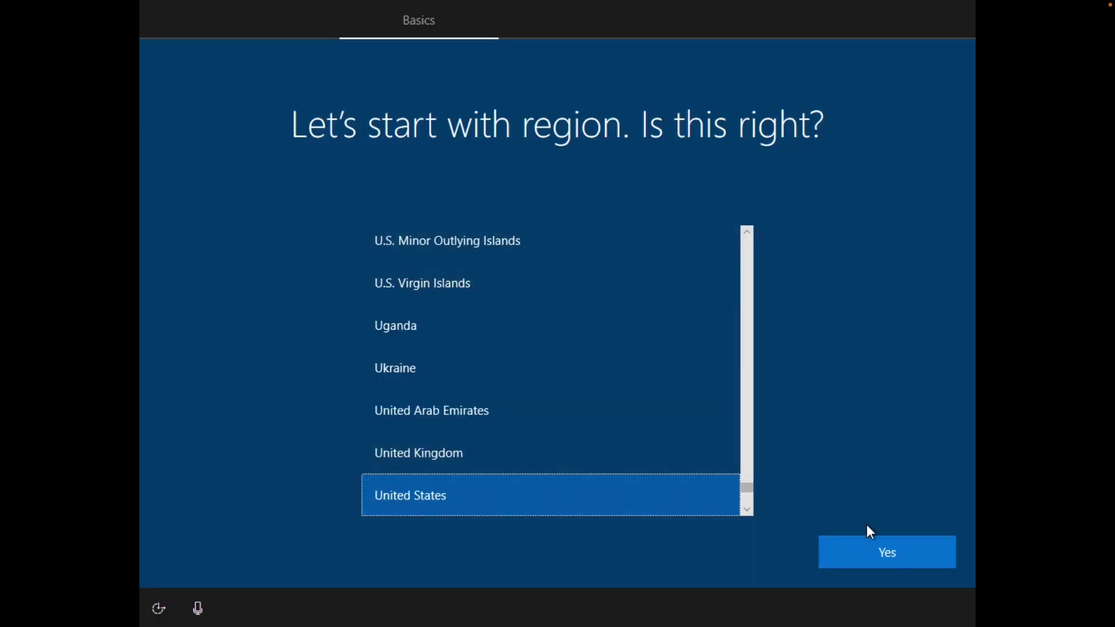
Confirm US region and keyboard, set up offline with local account 'deleteme' and no password.
click(876, 549)
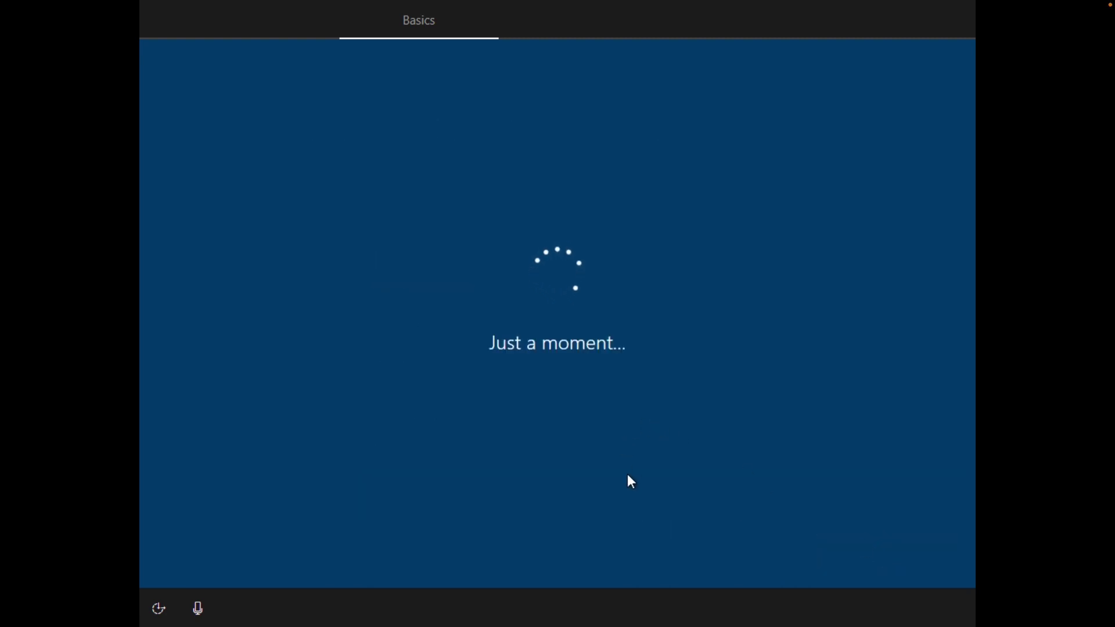
click(871, 557)
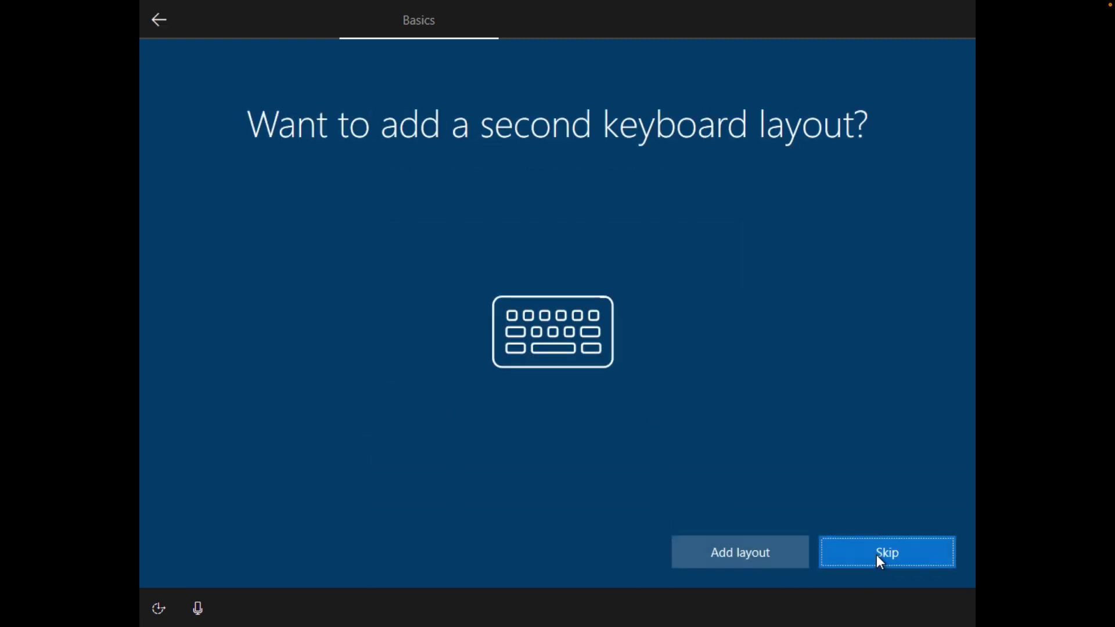
click(877, 556)
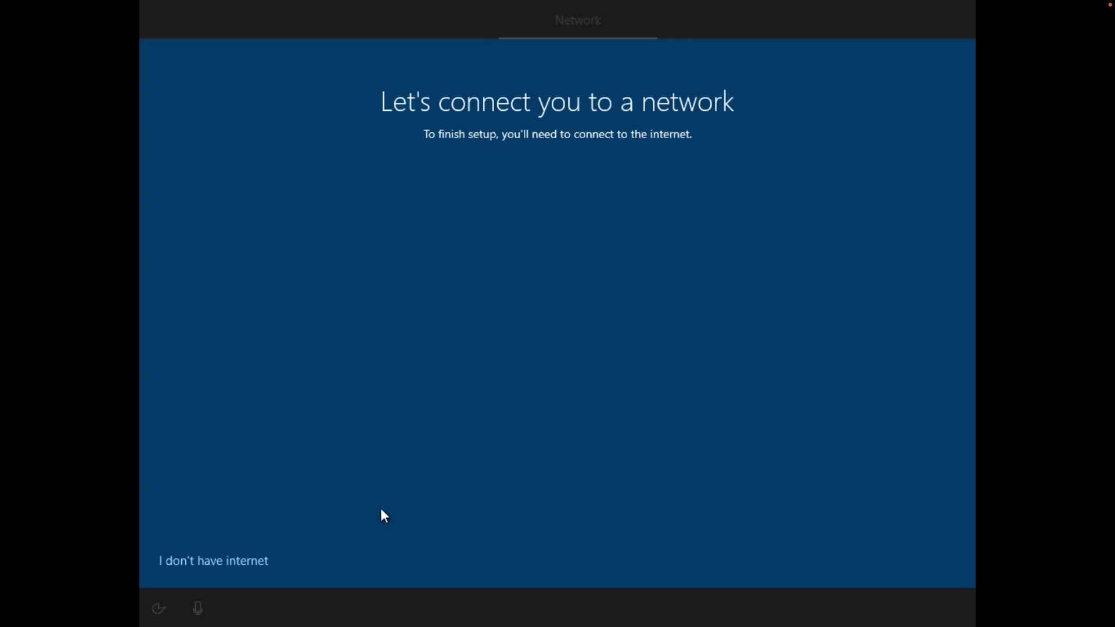
click(224, 563)
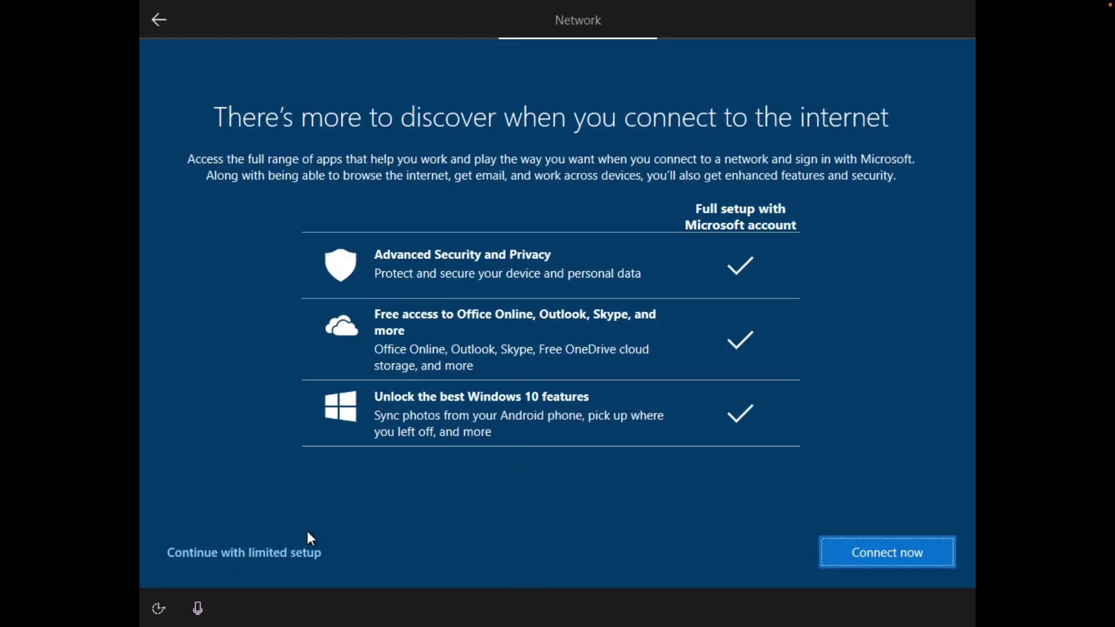
click(278, 554)
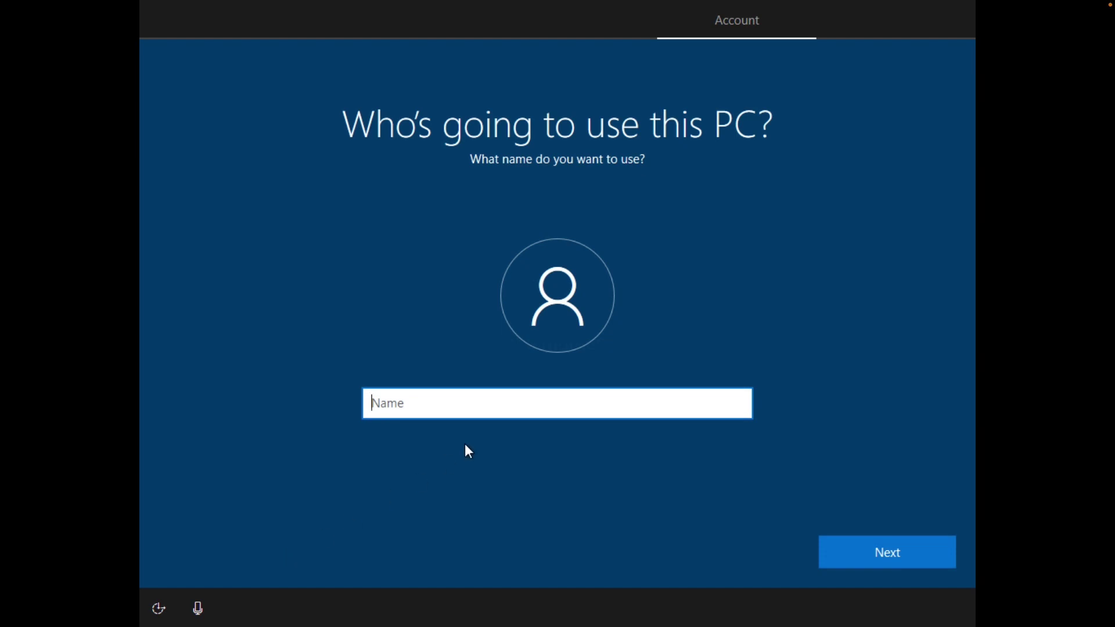
text(deleteme)
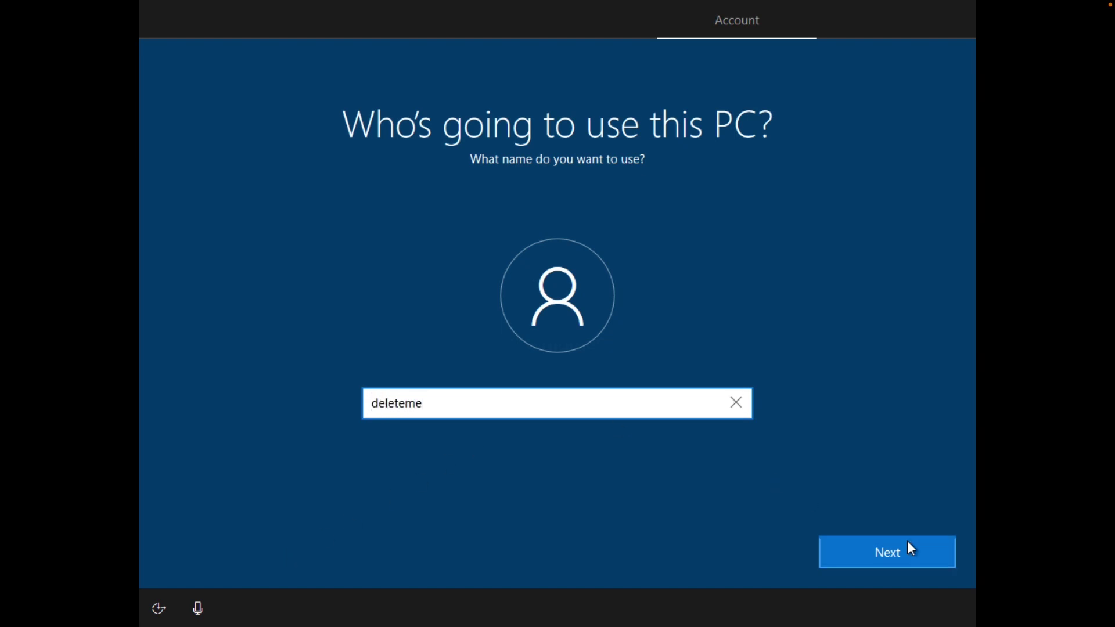
click(900, 543)
click(900, 543)
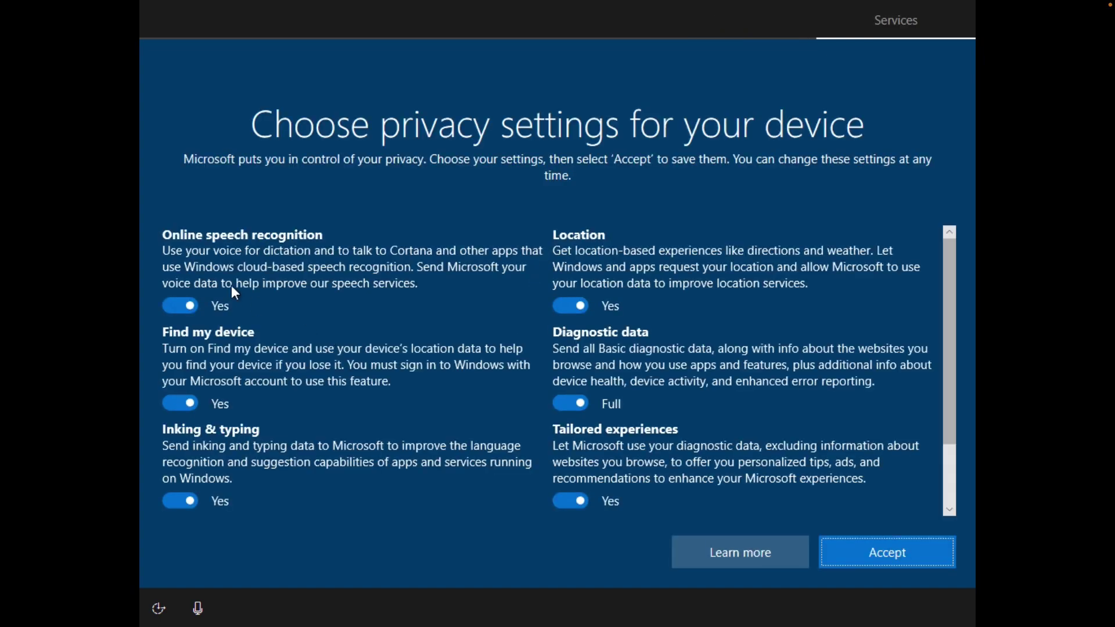
Turn off every privacy option, with diagnostics set to Basic, and decline activity history and Cortana.
click(193, 305)
key(Tab)
key(space)
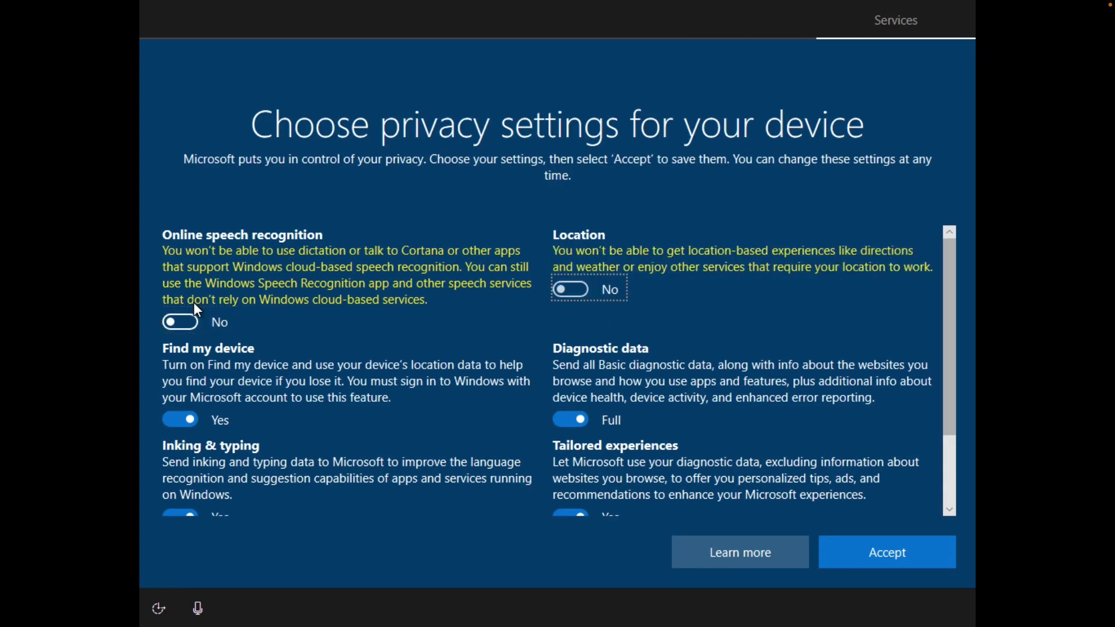
key(Tab)
key(space)
key(Tab)
key(space)
key(Tab)
key(space)
key(Tab)
key(space)
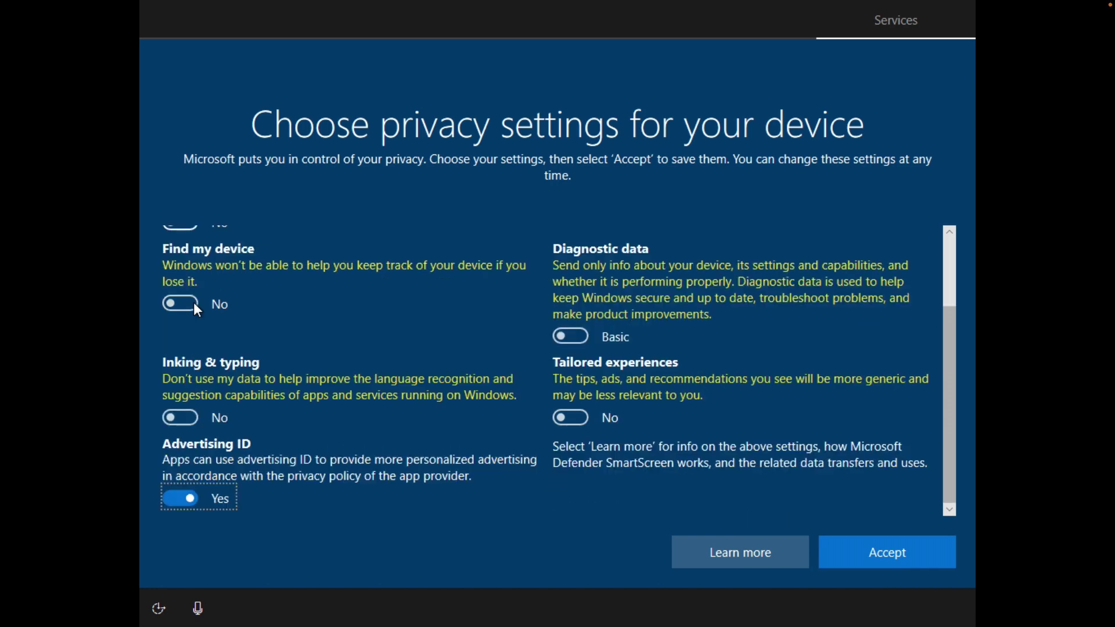
key(Tab)
key(space)
key(Tab)
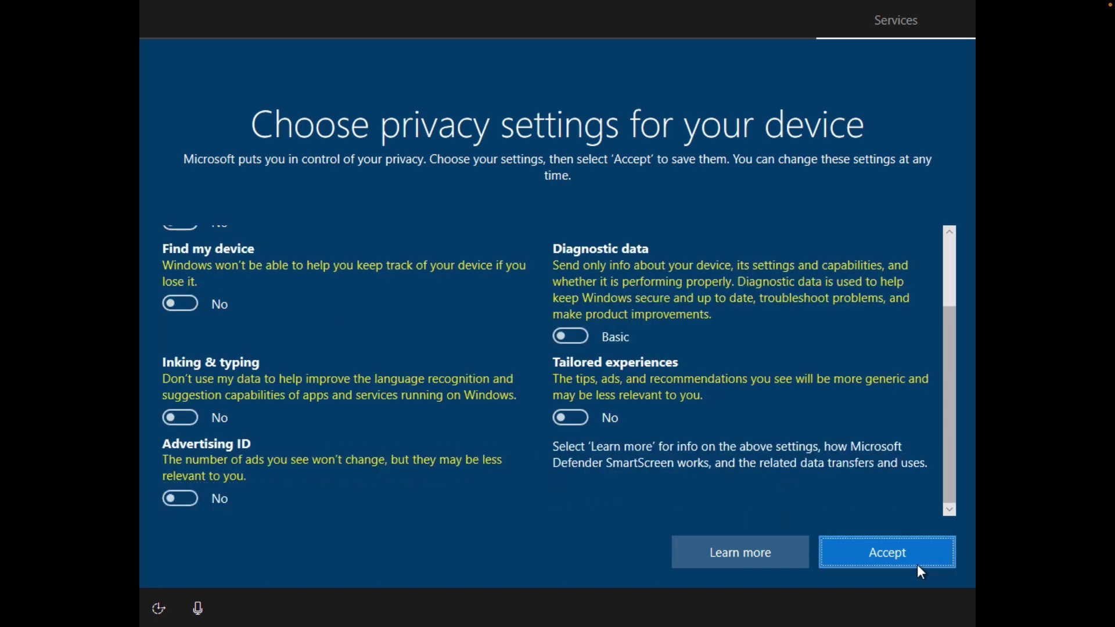
click(915, 563)
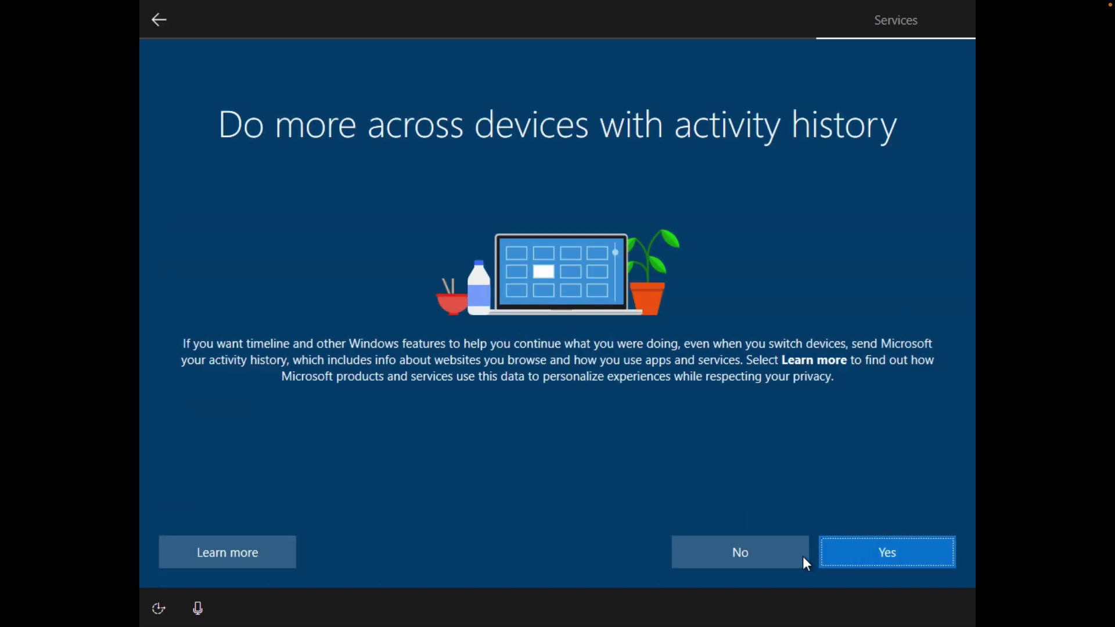
click(769, 558)
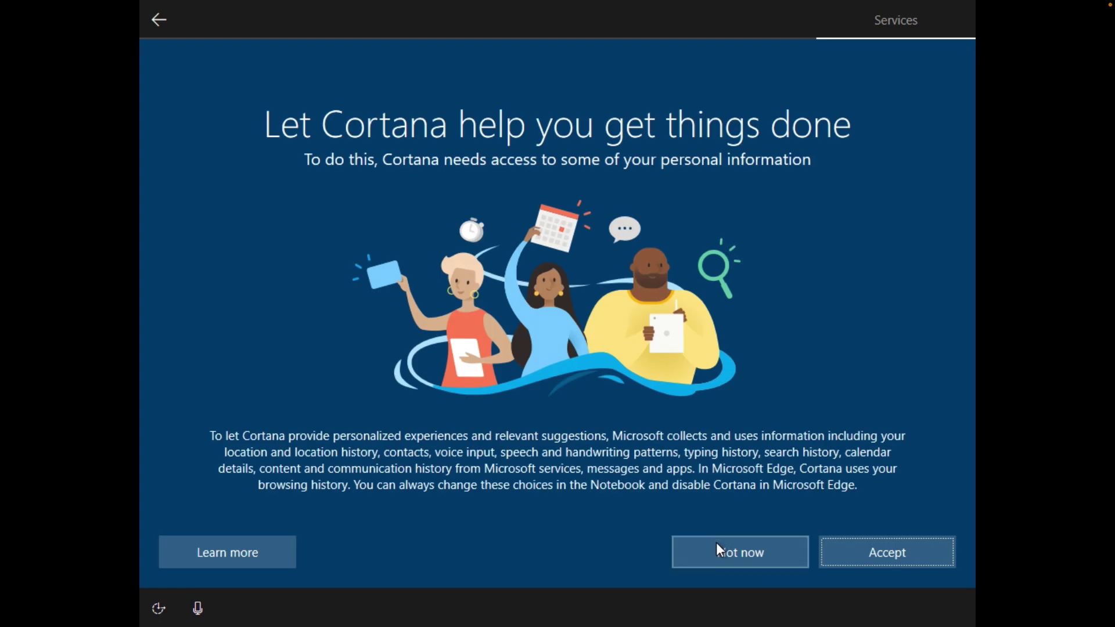
click(718, 546)
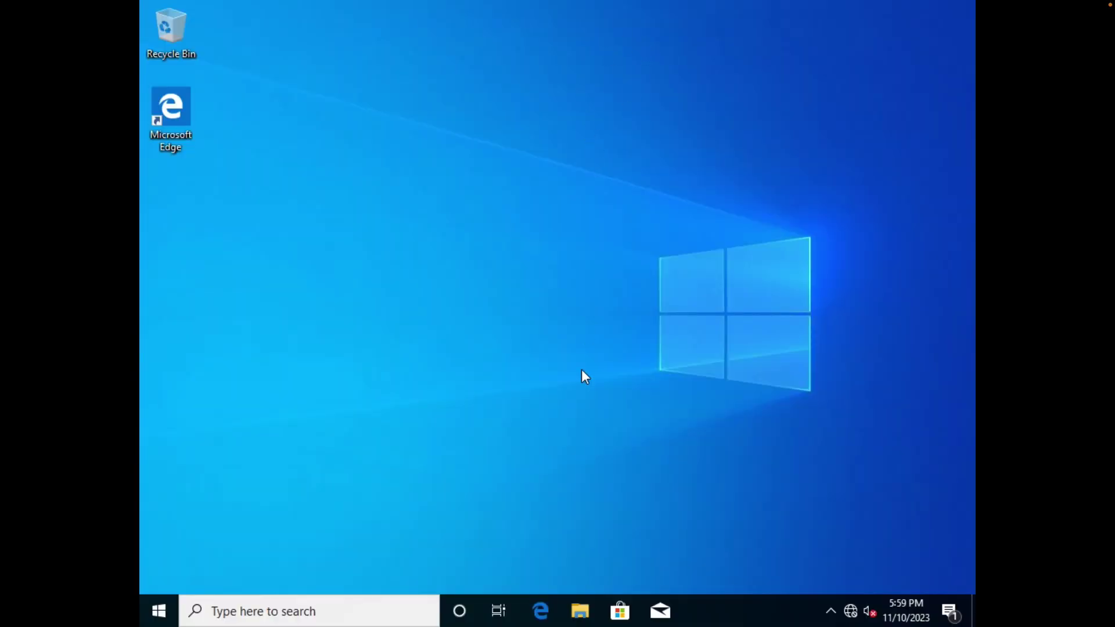
Change the computer name to MS02 through This PC's properties and choose Restart Later.
click(593, 612)
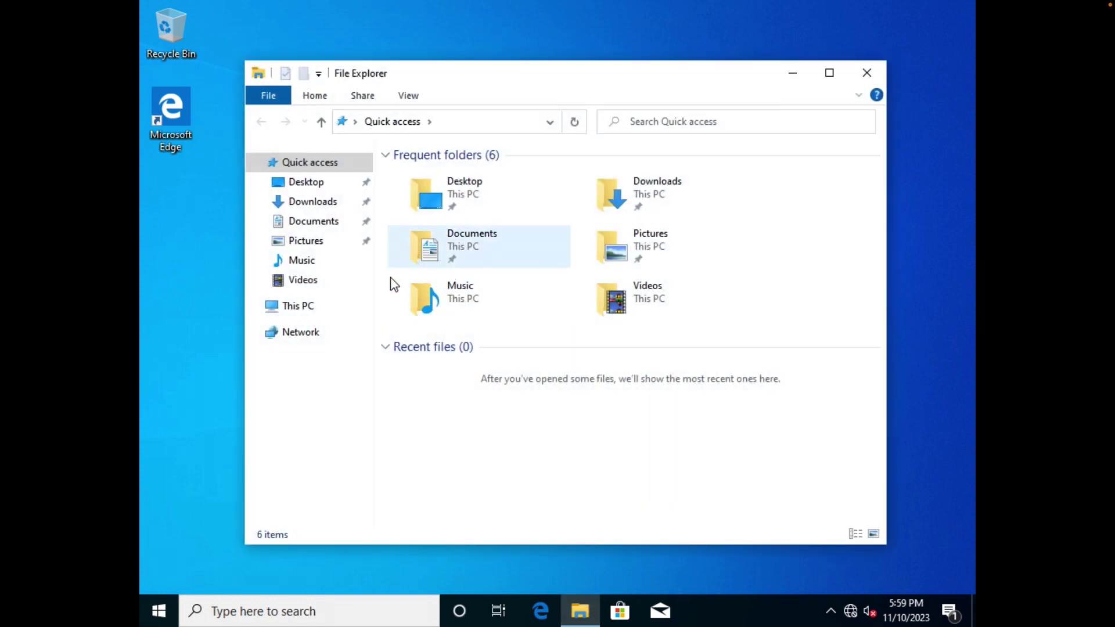
right_click(326, 317)
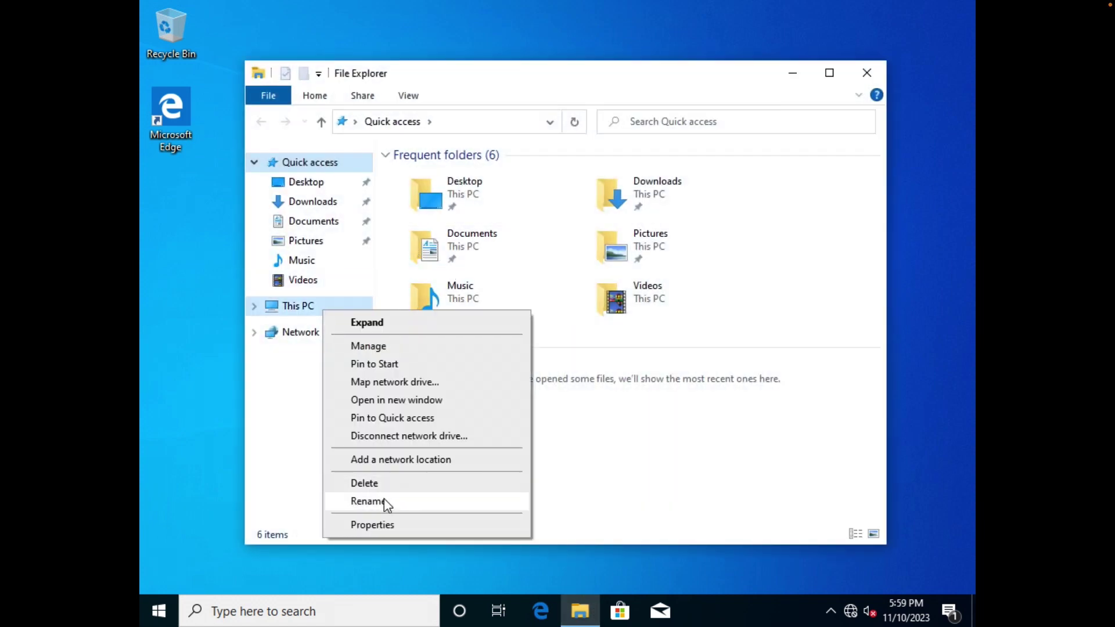
click(386, 525)
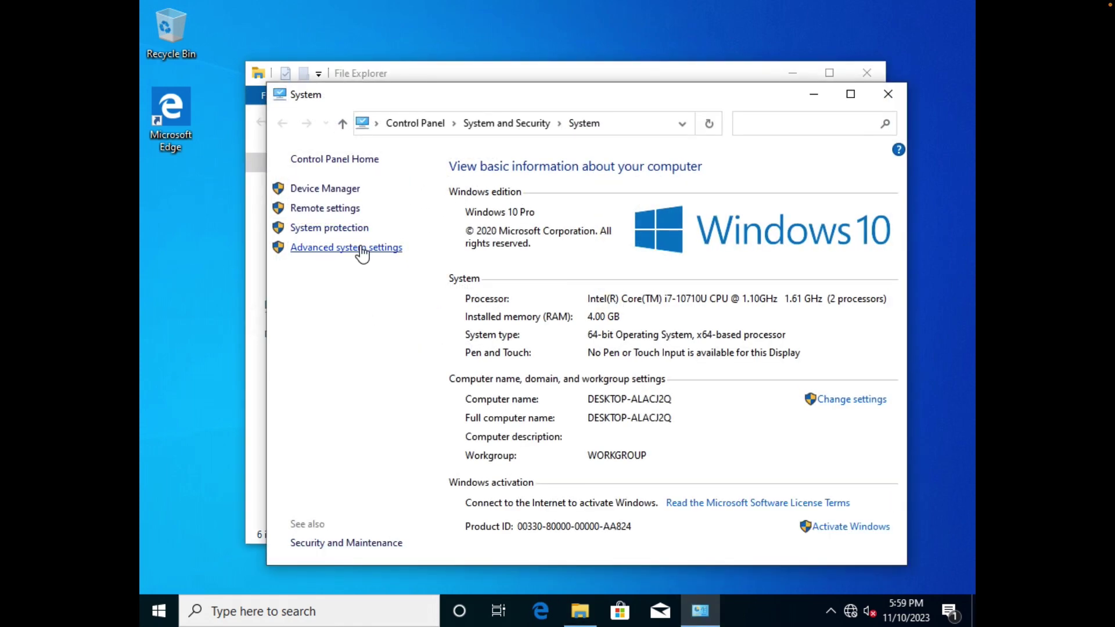
click(871, 401)
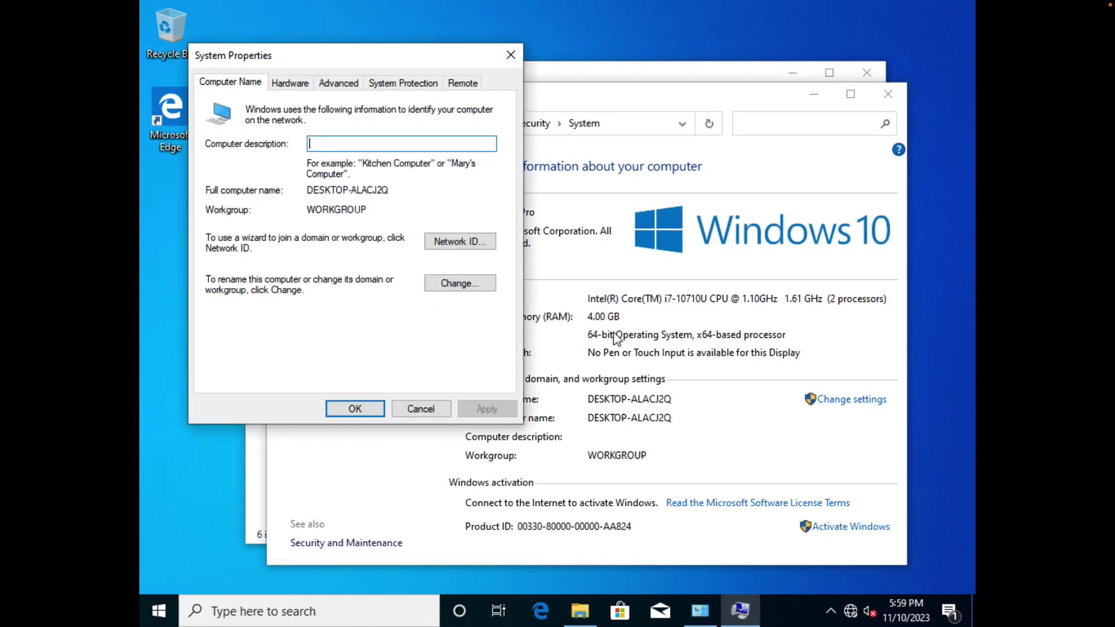
click(459, 283)
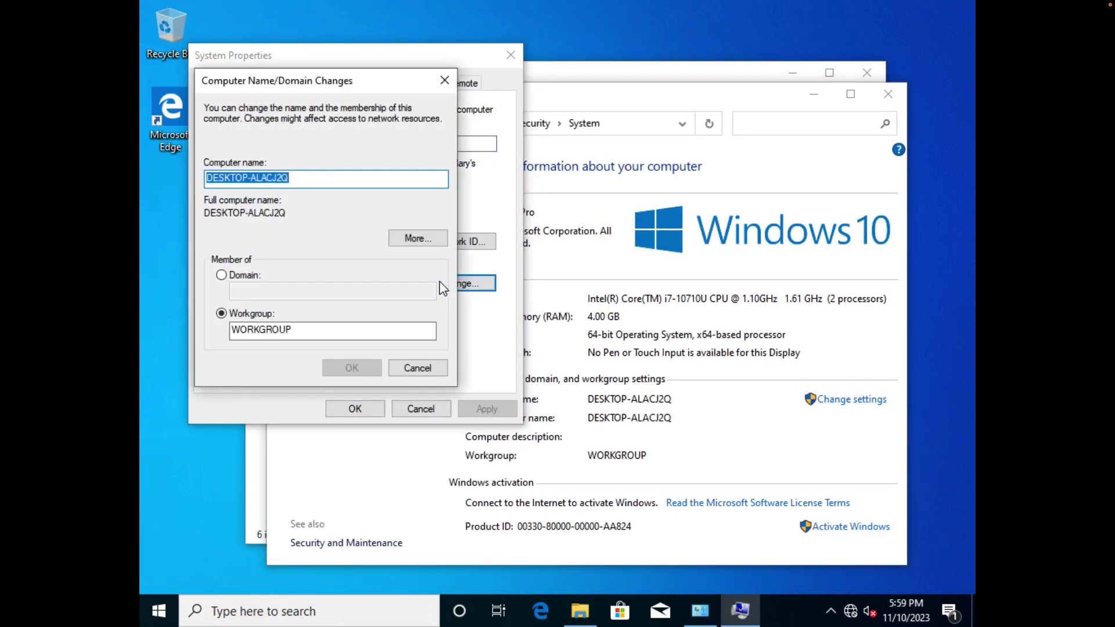
text(MS02)
key(Return)
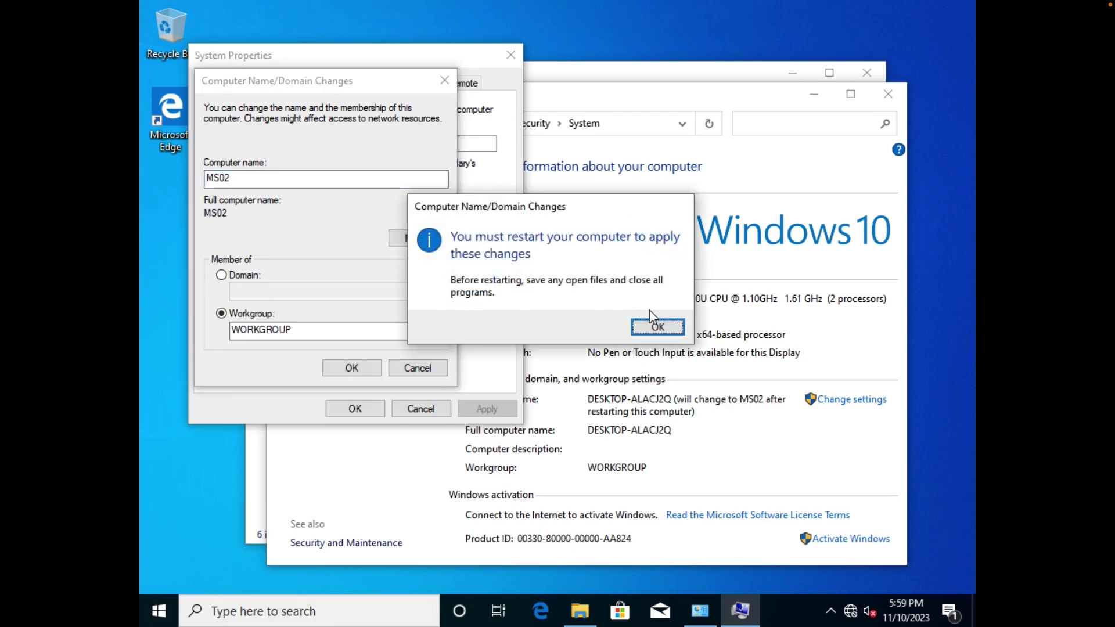
click(654, 324)
click(371, 410)
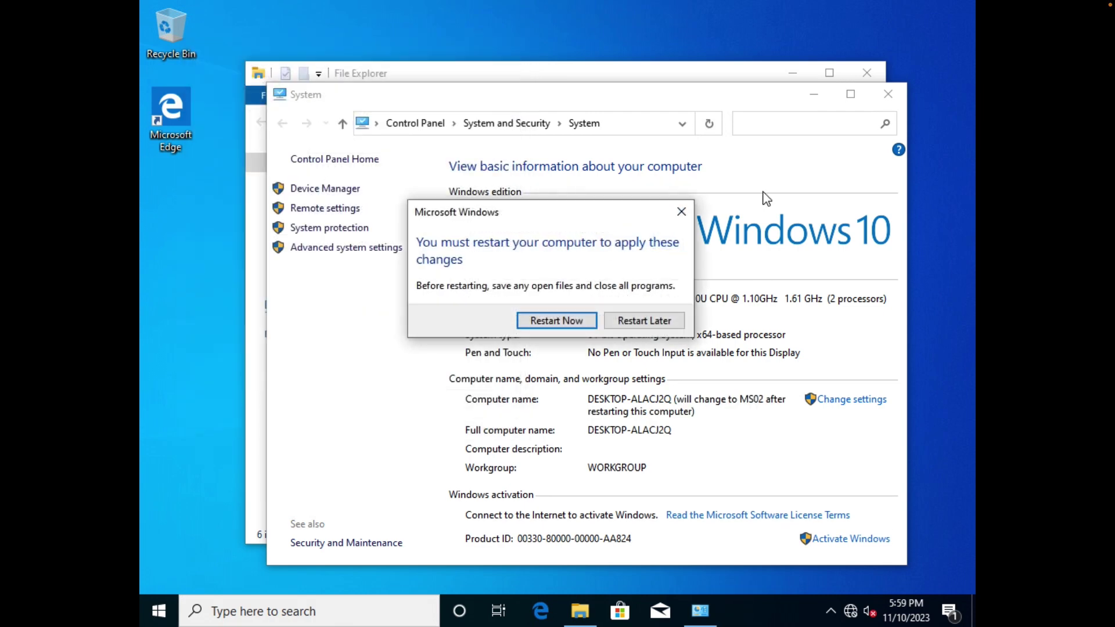
click(644, 320)
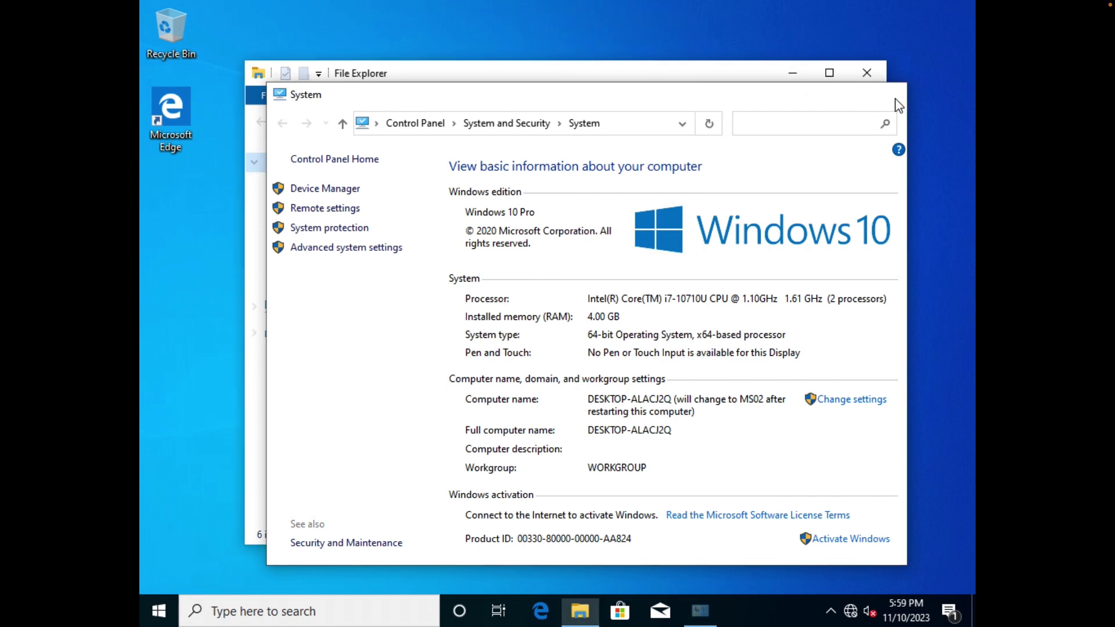
click(889, 94)
Eject the Windows installation disc from the guest's DVD drive.
click(311, 308)
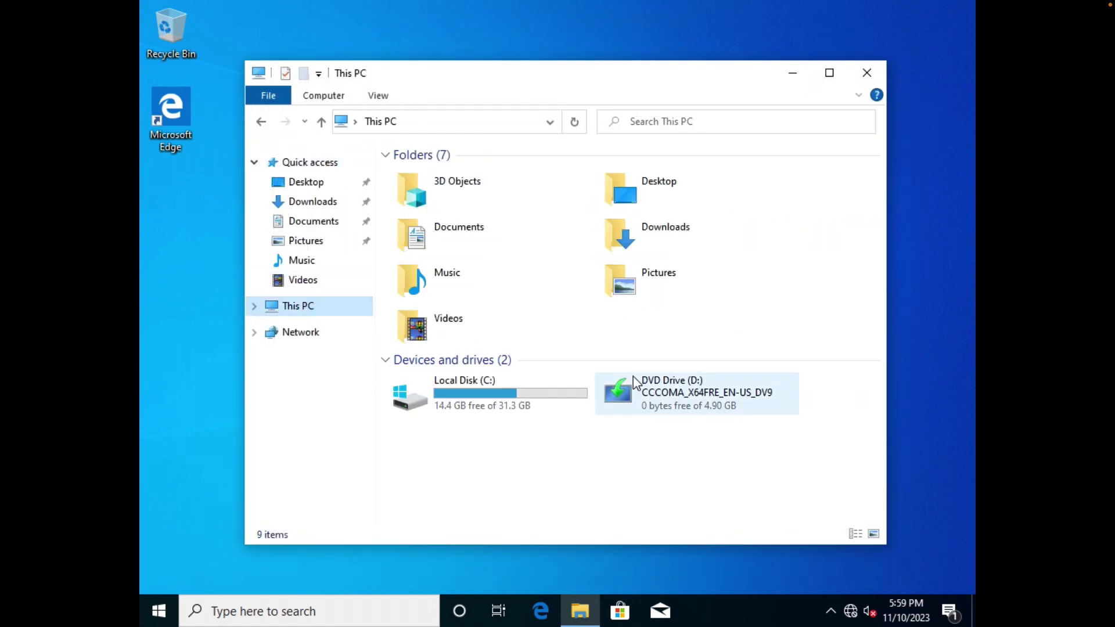
right_click(693, 410)
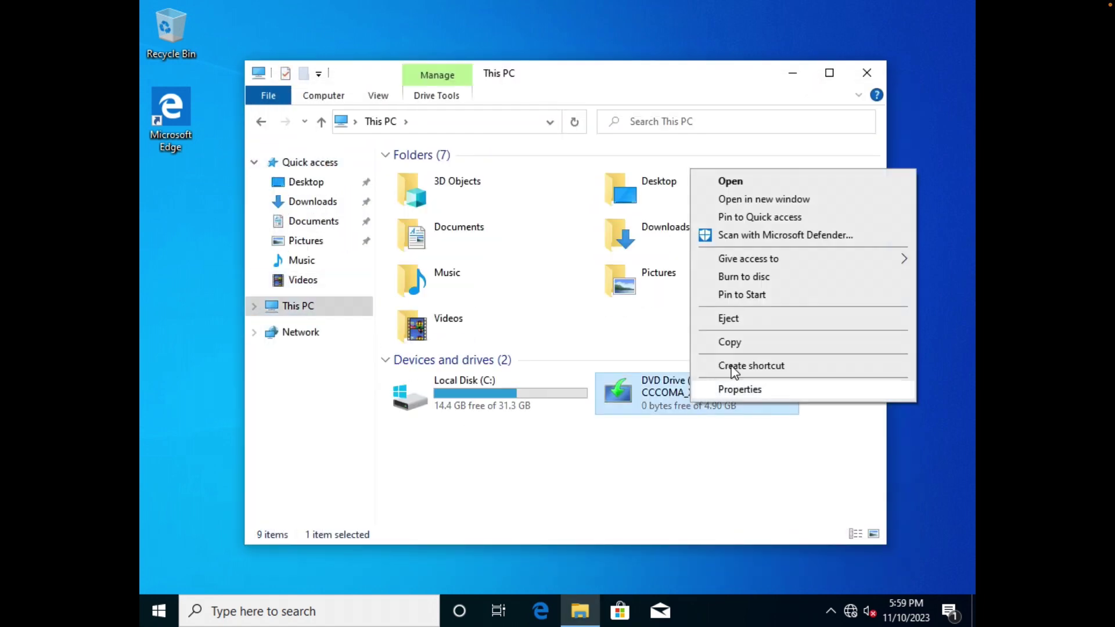
click(735, 320)
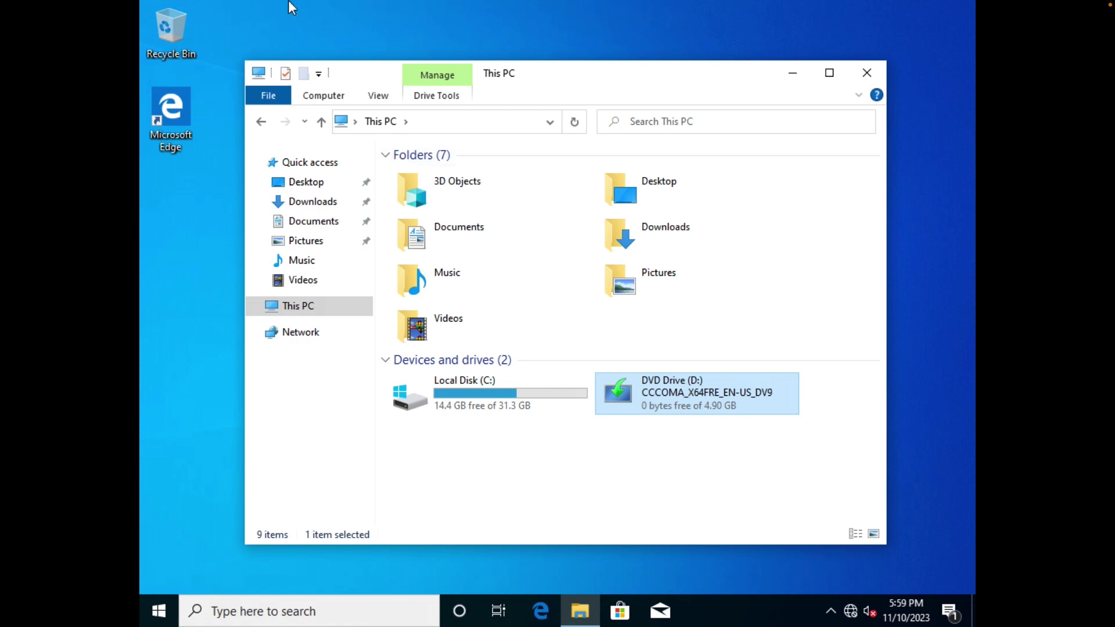
Install VMware Tools from the Virtual Machine menu using the Typical setup type.
mouse_move(290, 5)
click(228, 8)
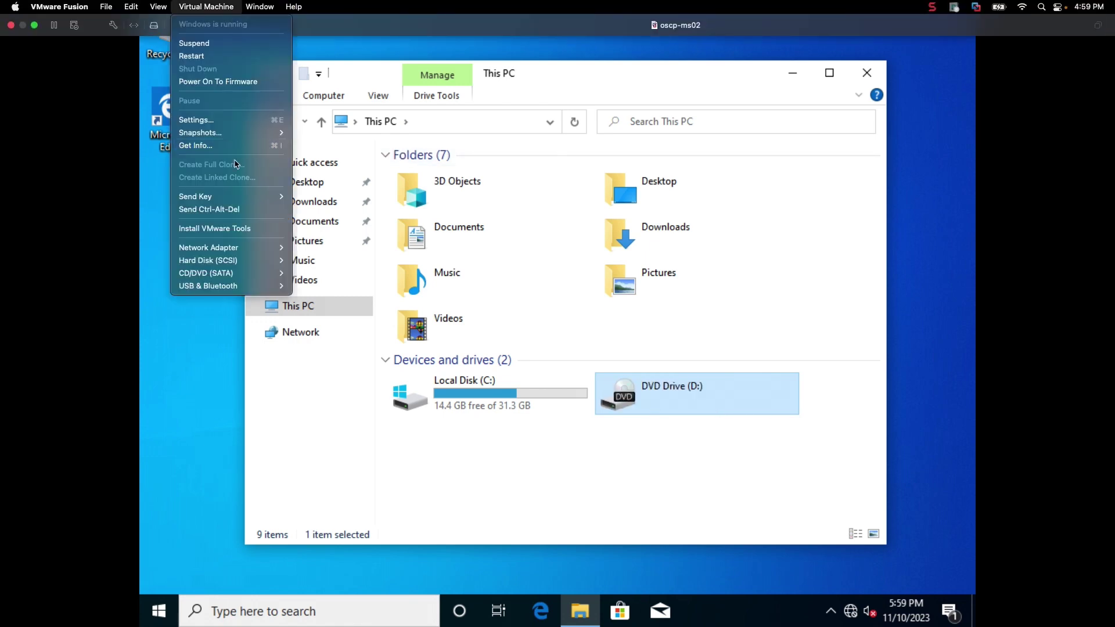
click(232, 228)
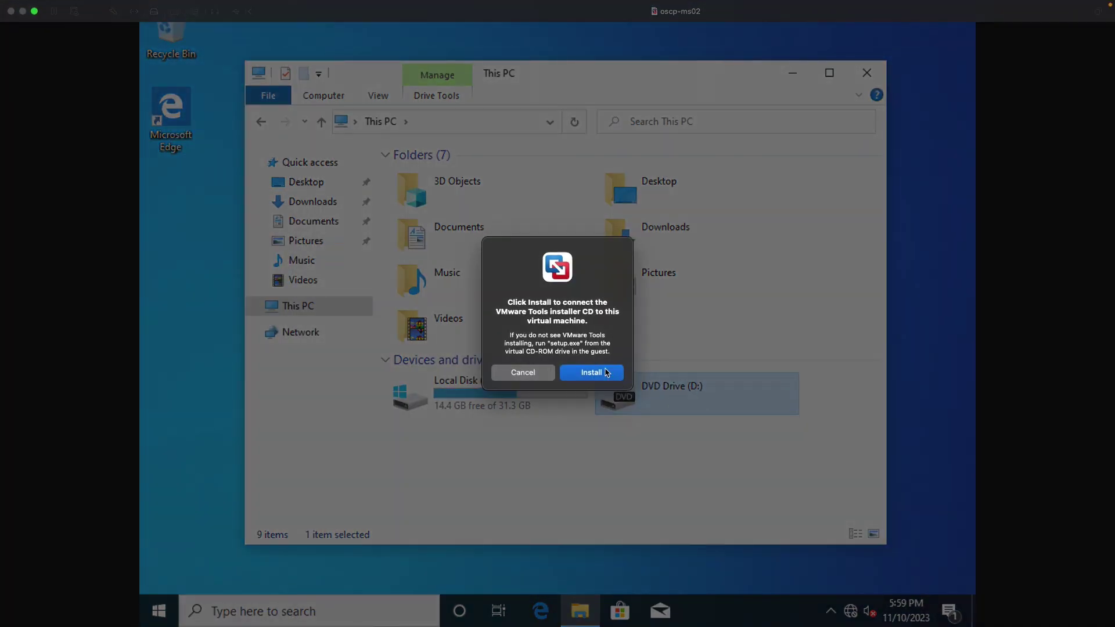
click(607, 373)
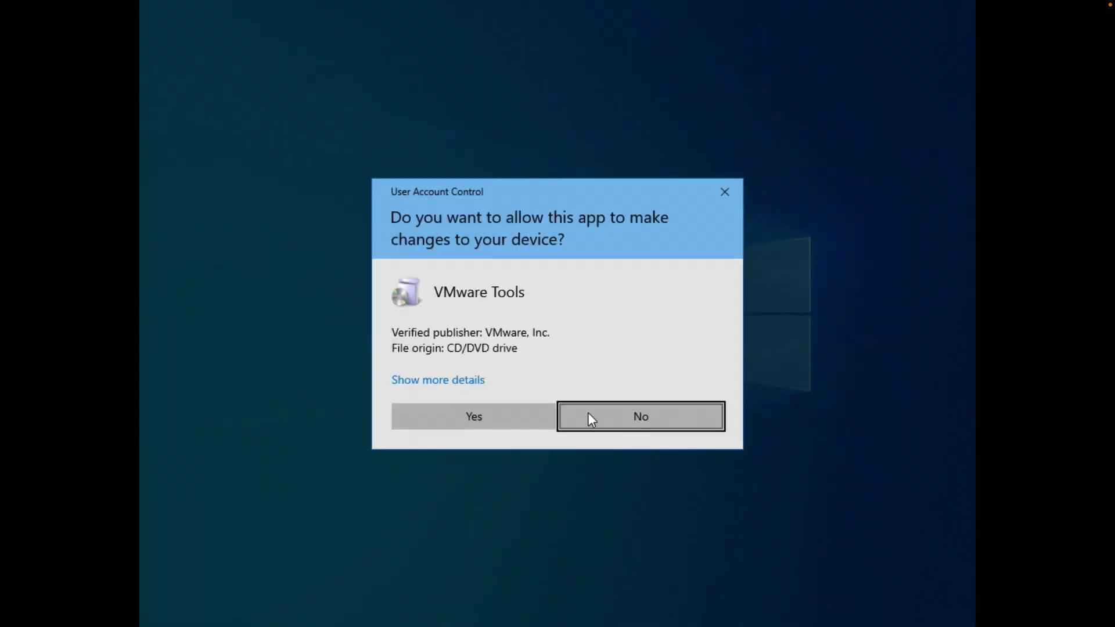
click(518, 414)
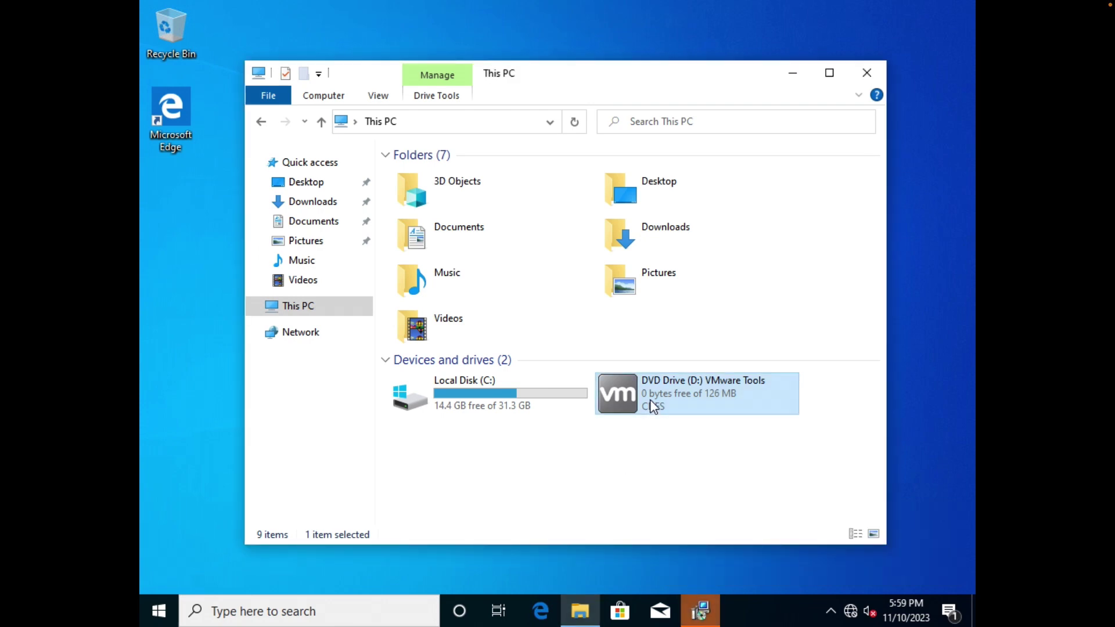
click(643, 432)
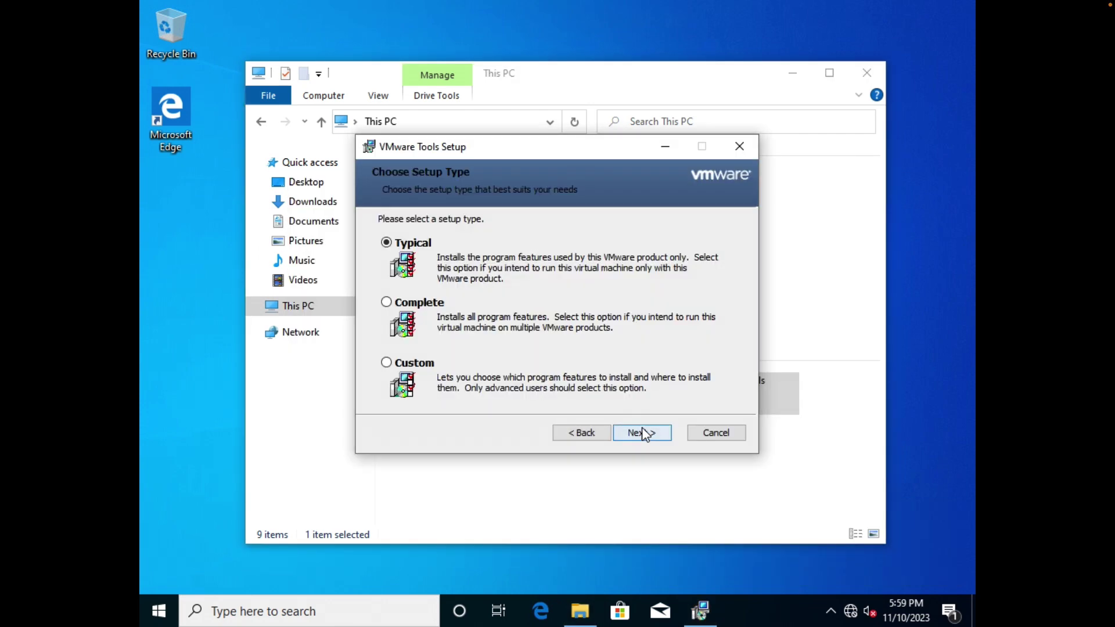
click(642, 433)
click(642, 432)
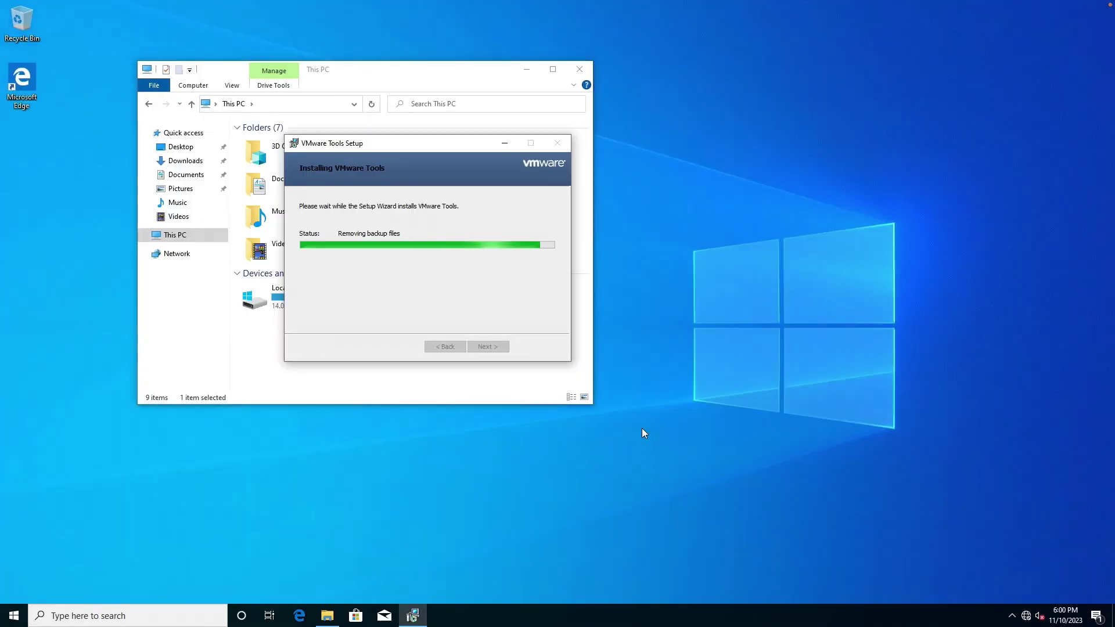
Review the display scale options, then finish VMware Tools setup and restart the guest.
right_click(688, 317)
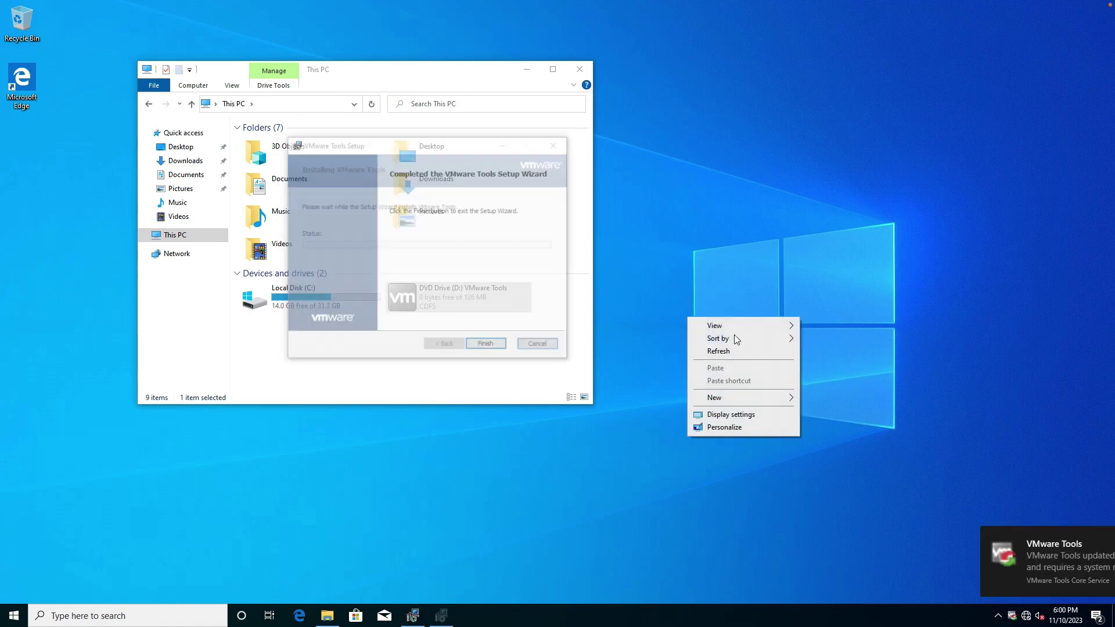
click(733, 416)
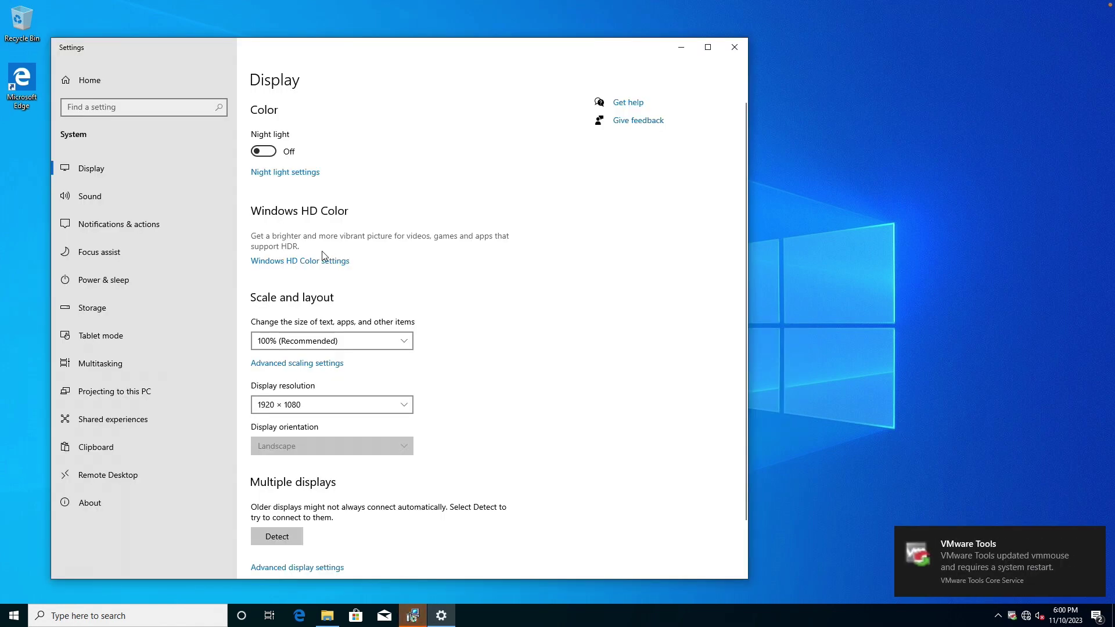
click(324, 341)
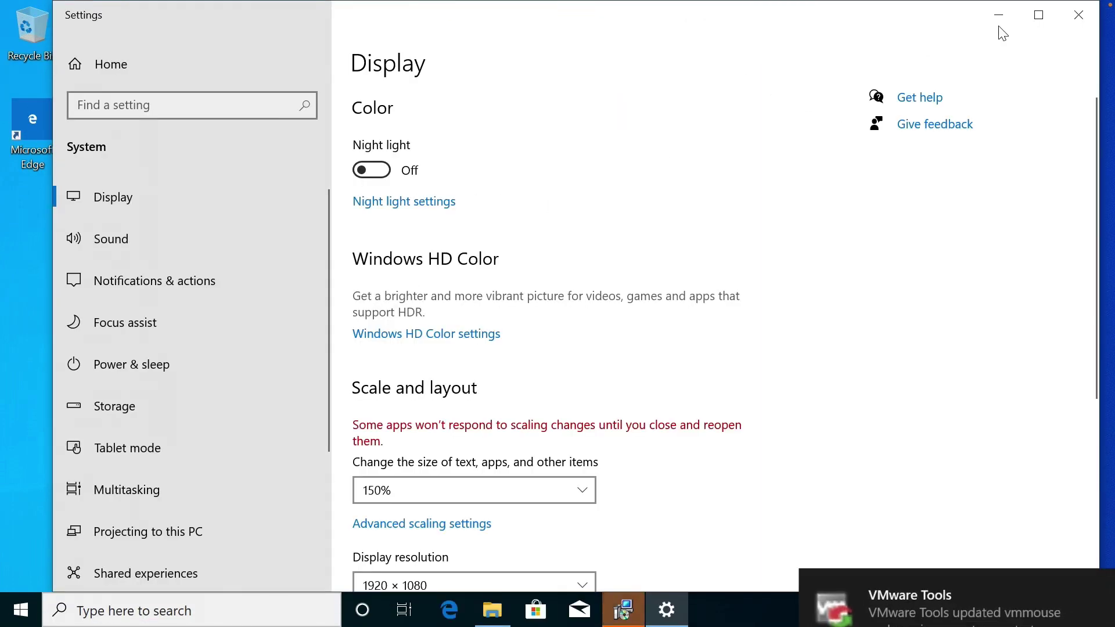
click(1077, 17)
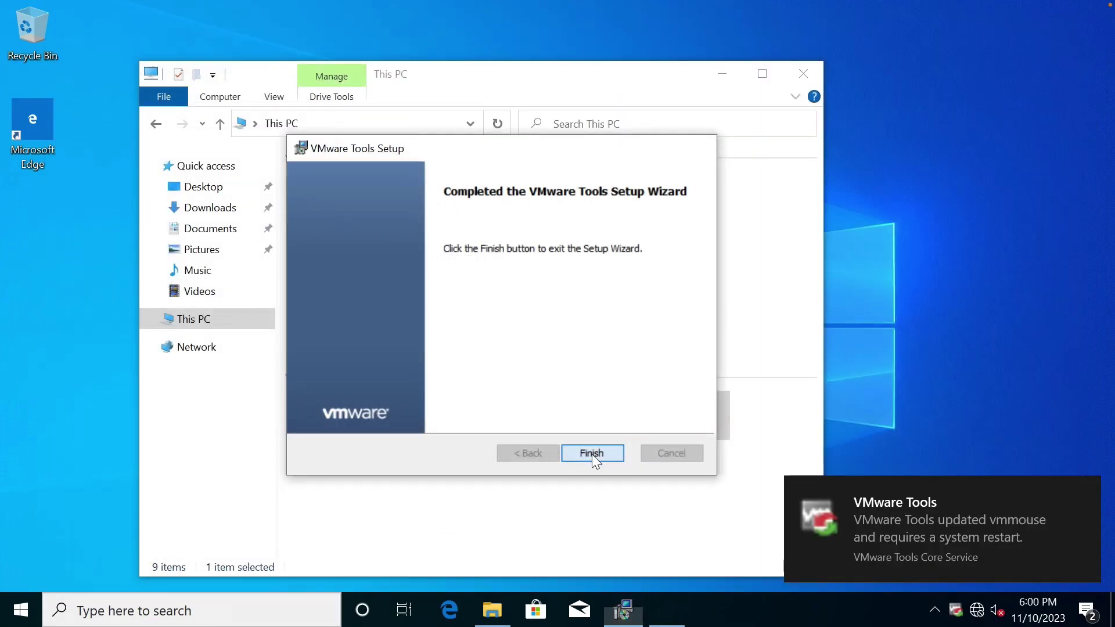
click(593, 453)
click(498, 348)
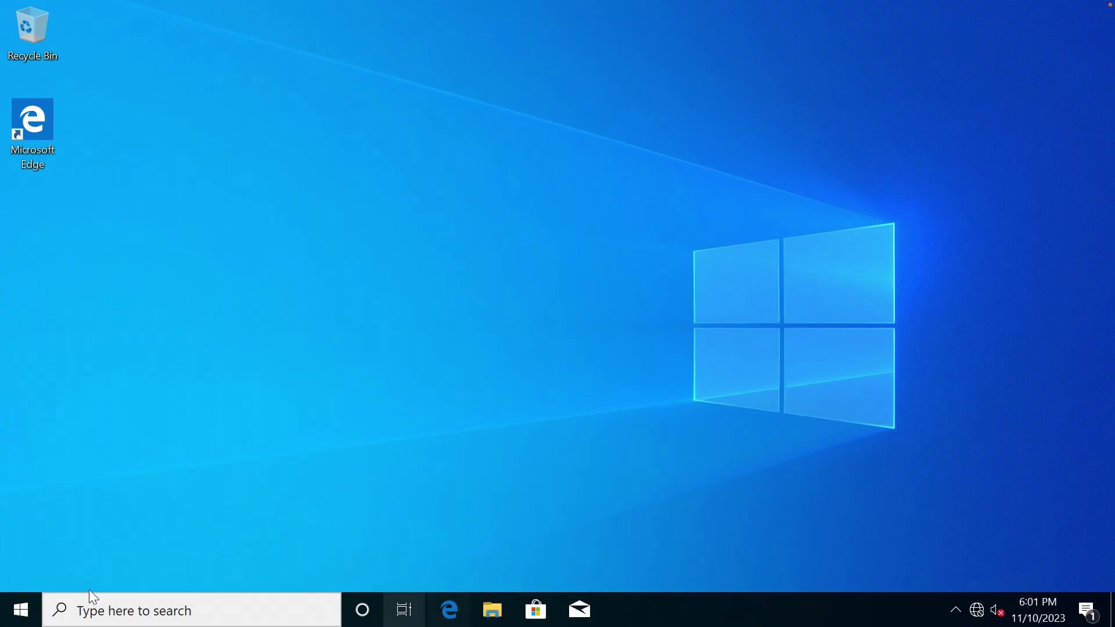
Set both the screen turn-off and sleep timeouts to Never in Power & sleep.
click(21, 610)
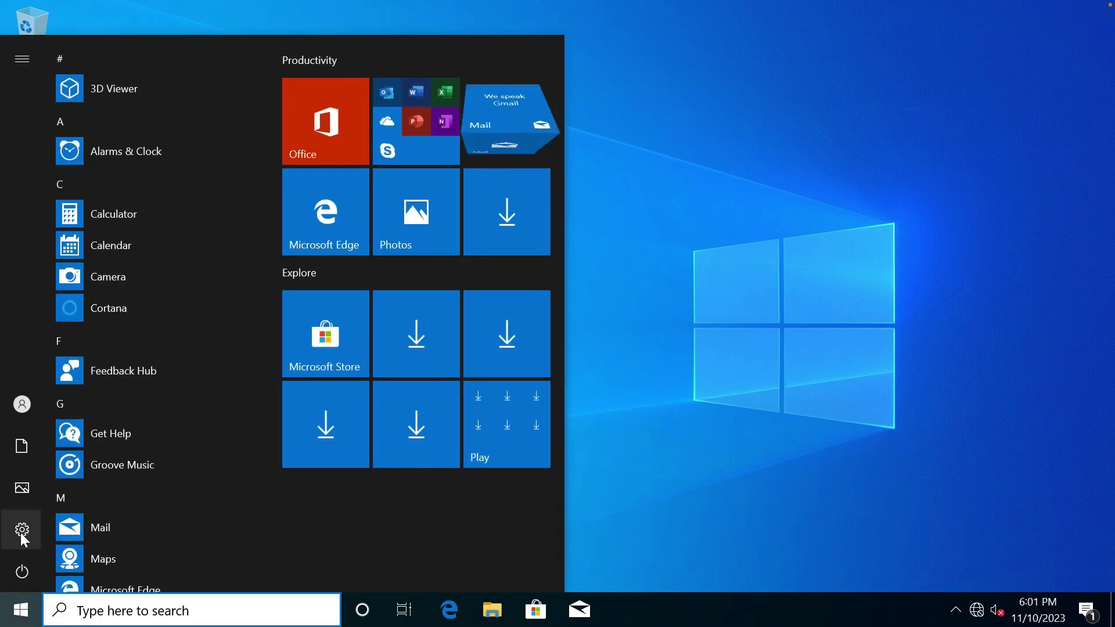
click(24, 532)
click(179, 193)
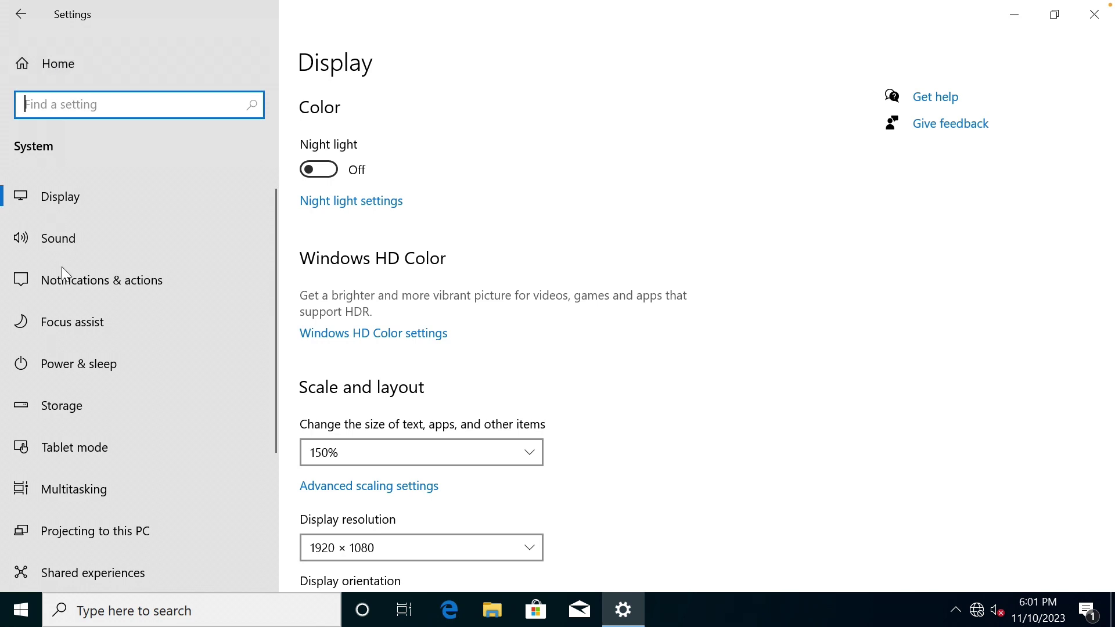
click(95, 360)
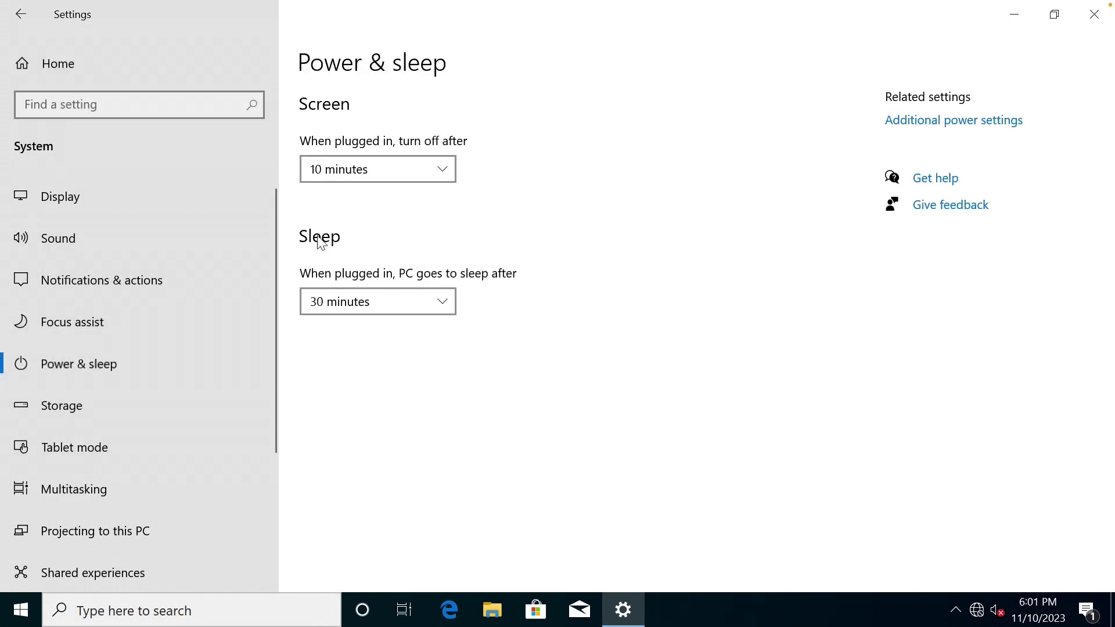
click(361, 177)
scroll(360, 372, down, 1)
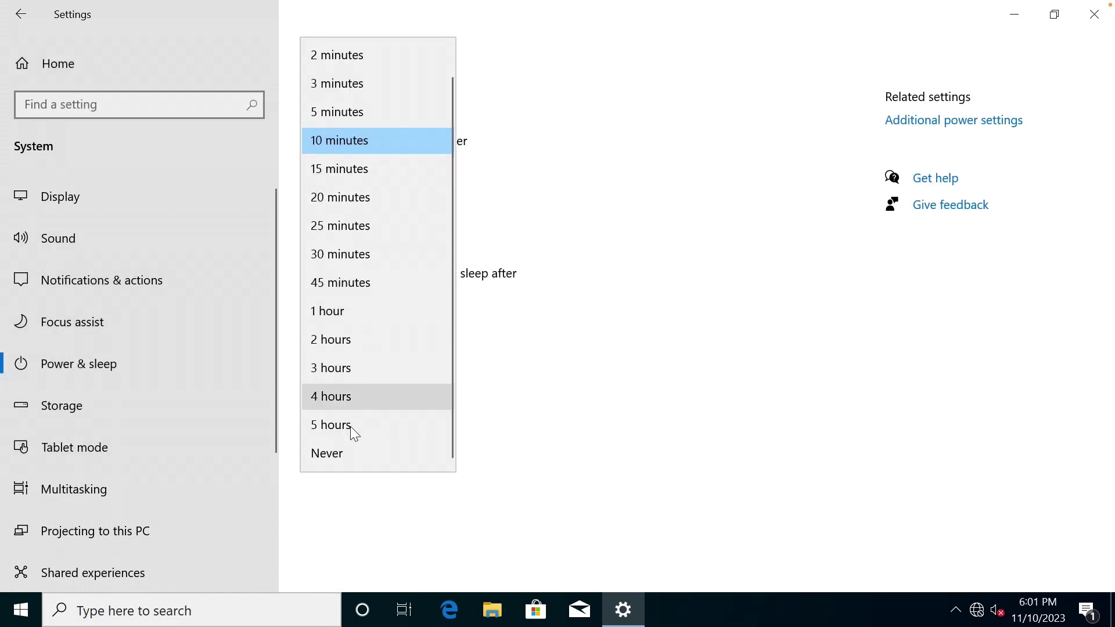
click(345, 451)
click(370, 305)
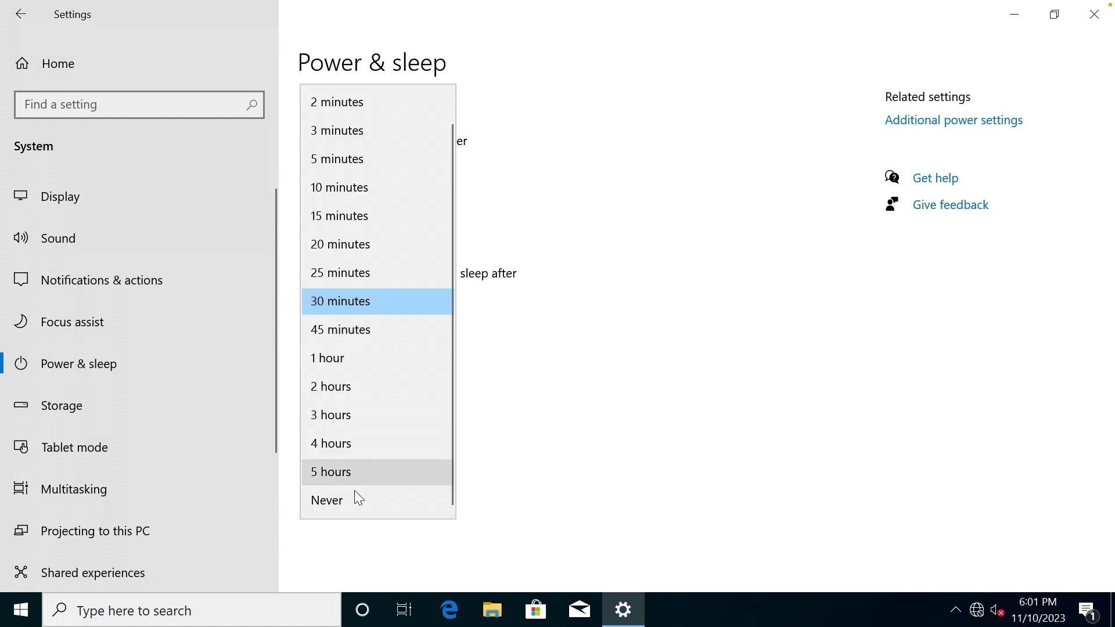
click(354, 499)
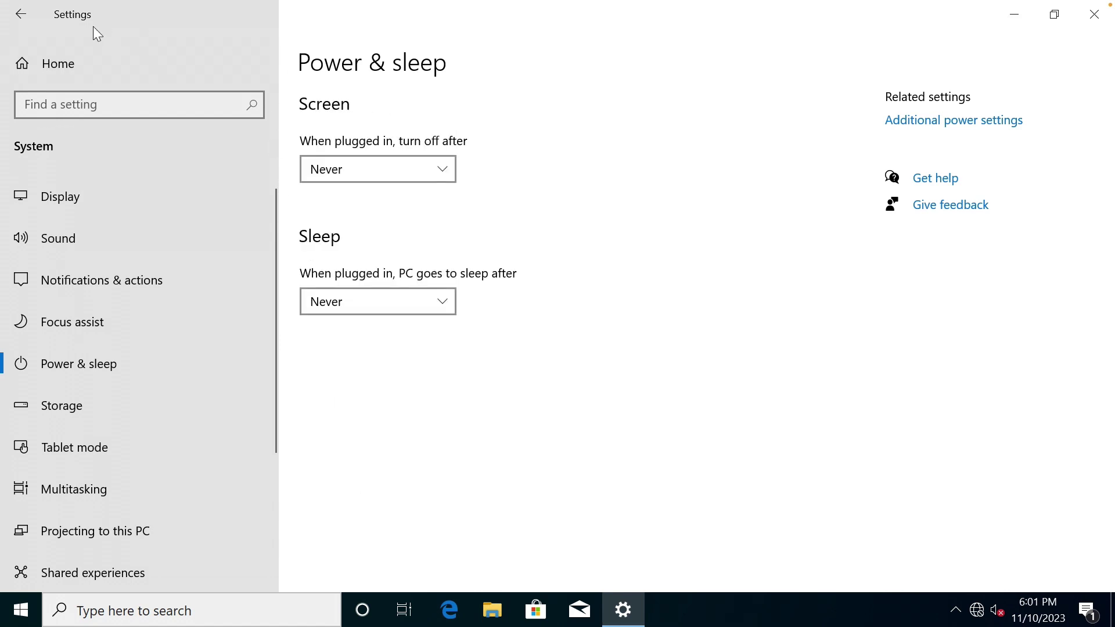
Switch off Tamper Protection in Windows Security's Virus & threat protection settings.
click(24, 20)
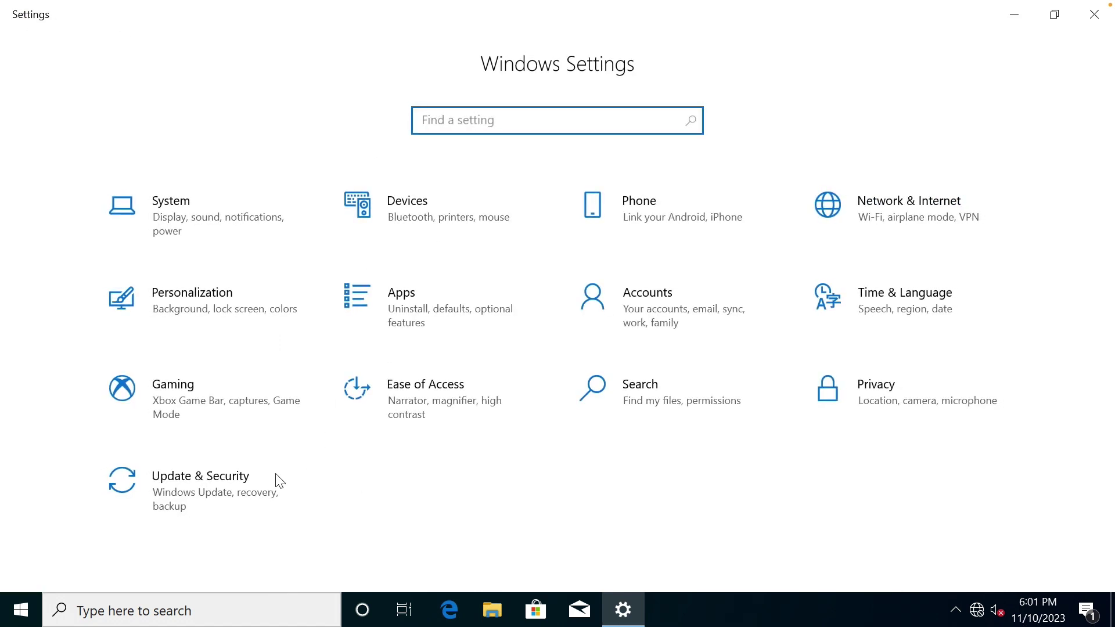
click(246, 491)
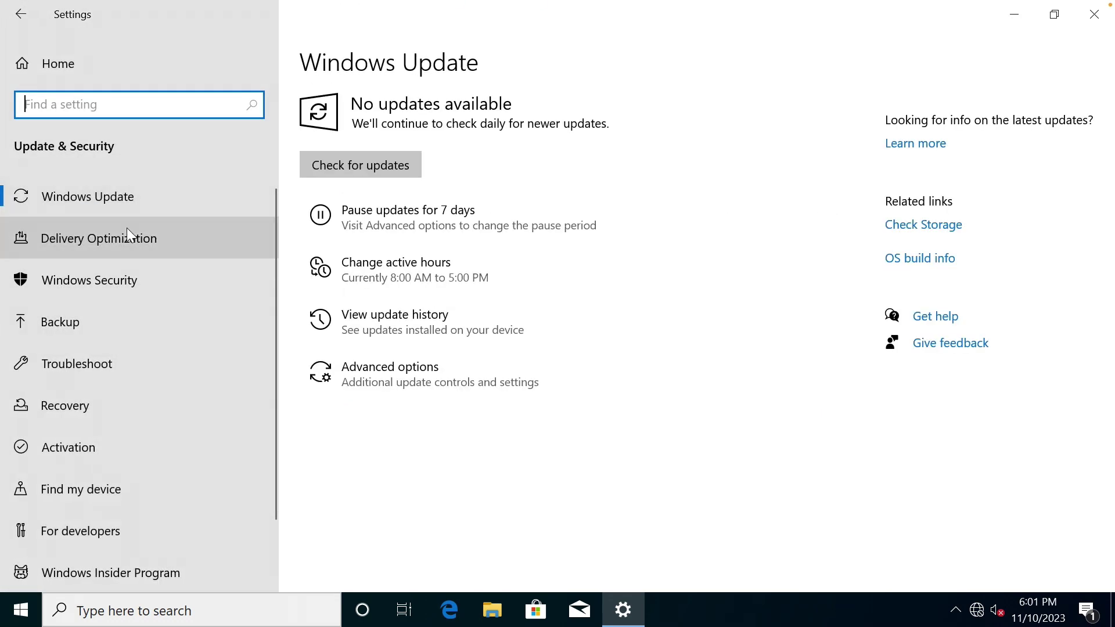
click(111, 280)
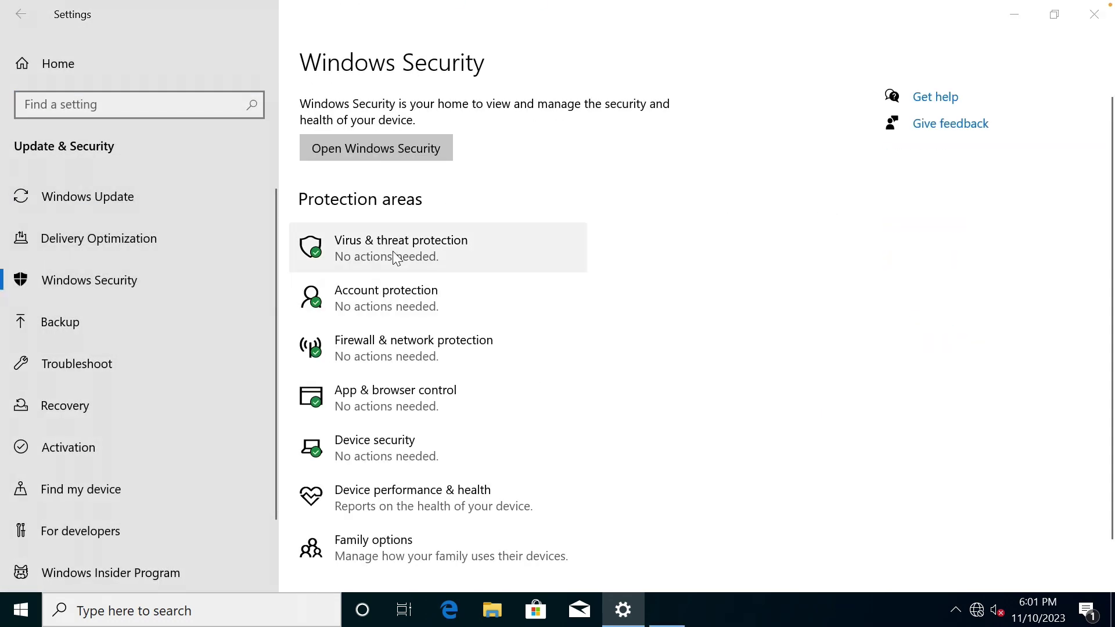
click(395, 258)
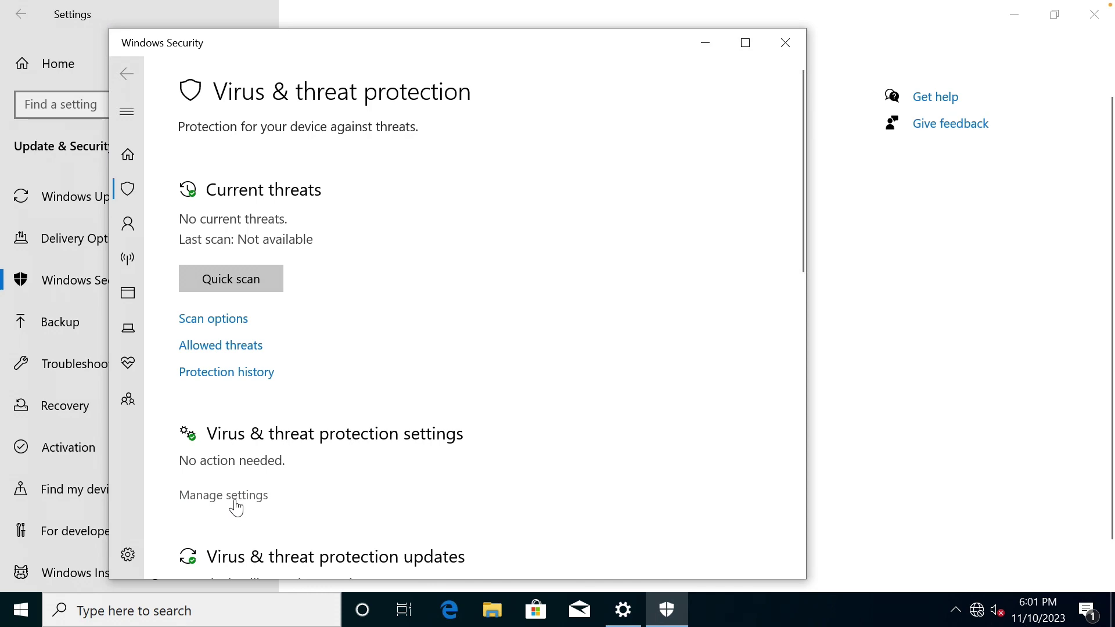
click(236, 507)
scroll(284, 459, down, 2)
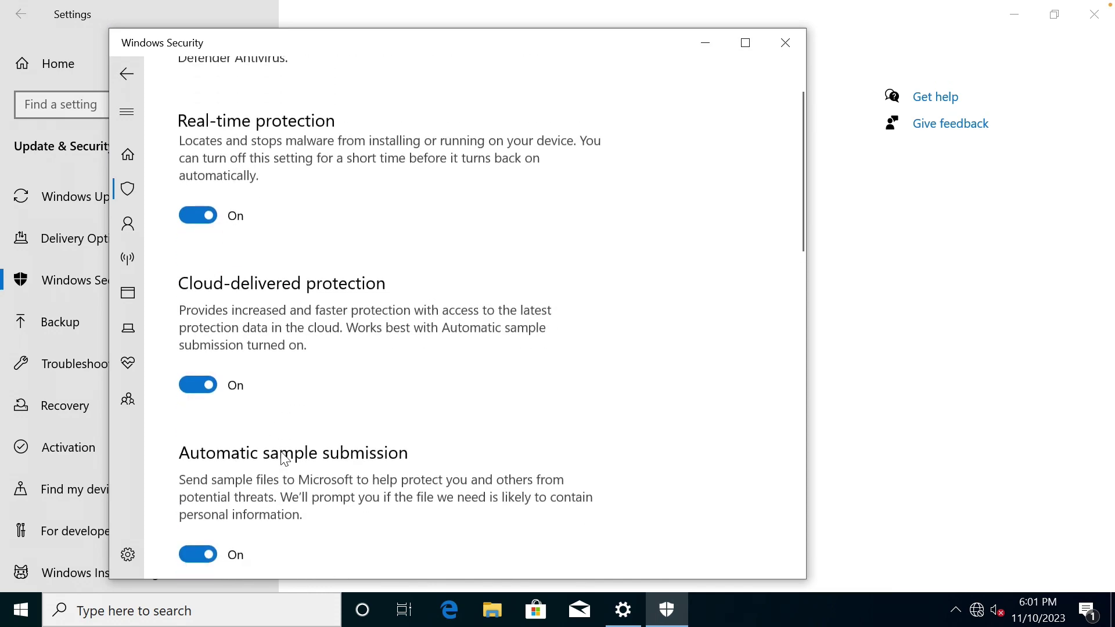
scroll(285, 459, down, 8)
scroll(285, 459, down, 5)
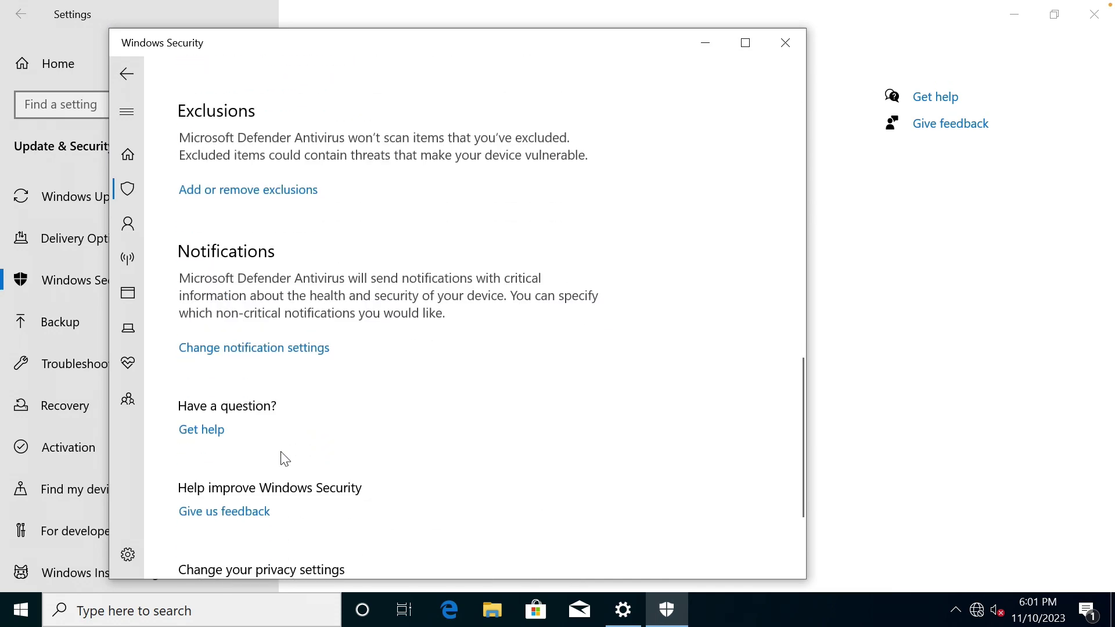
scroll(750, 459, up, 5)
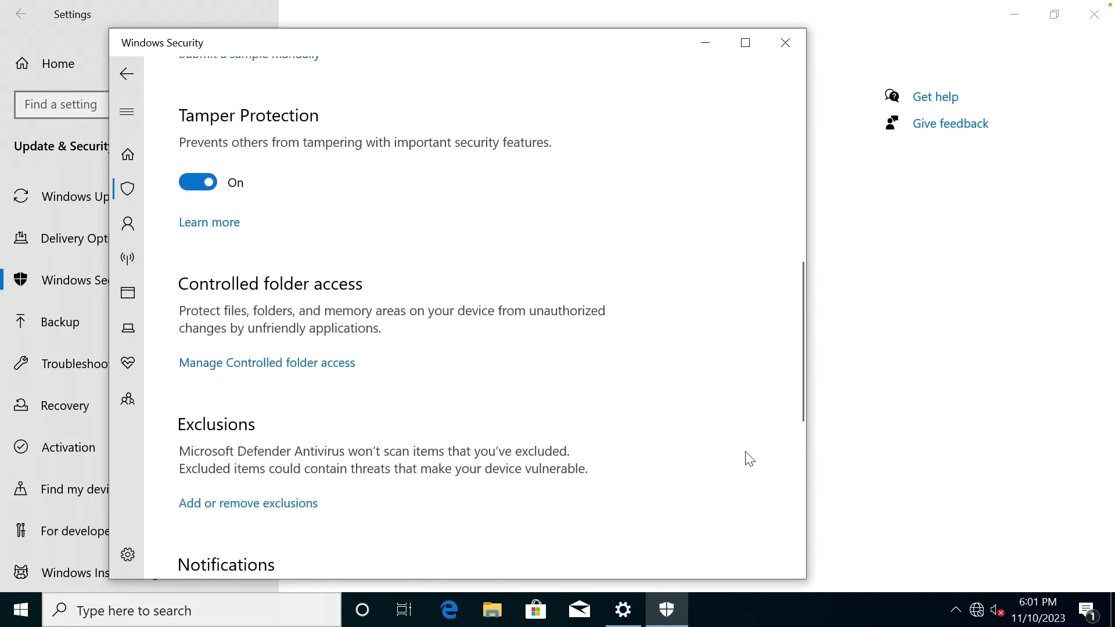
click(197, 182)
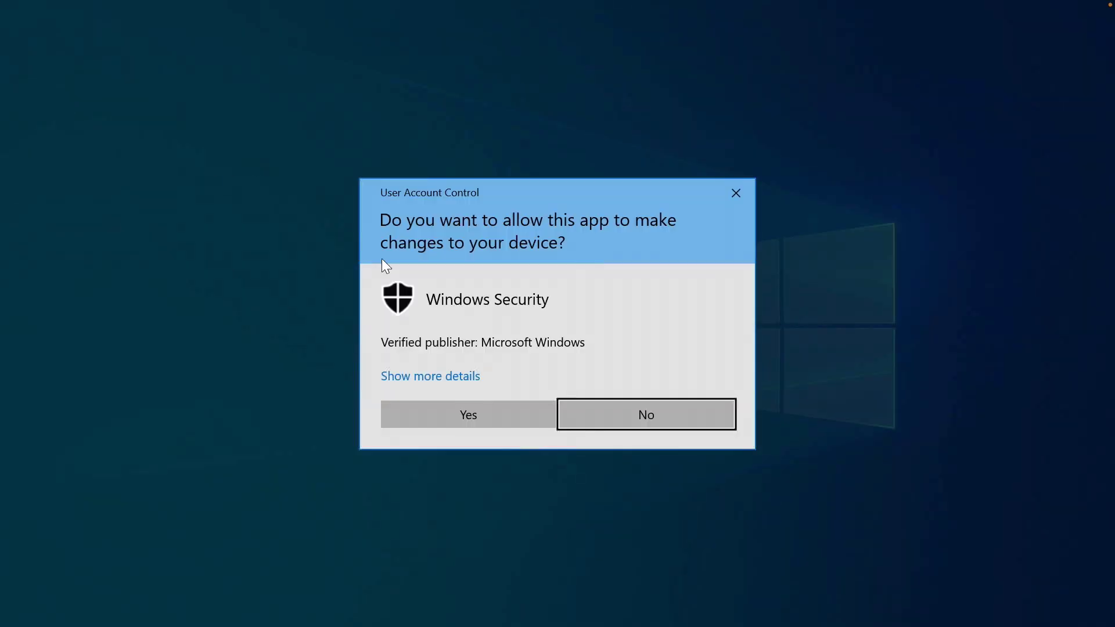
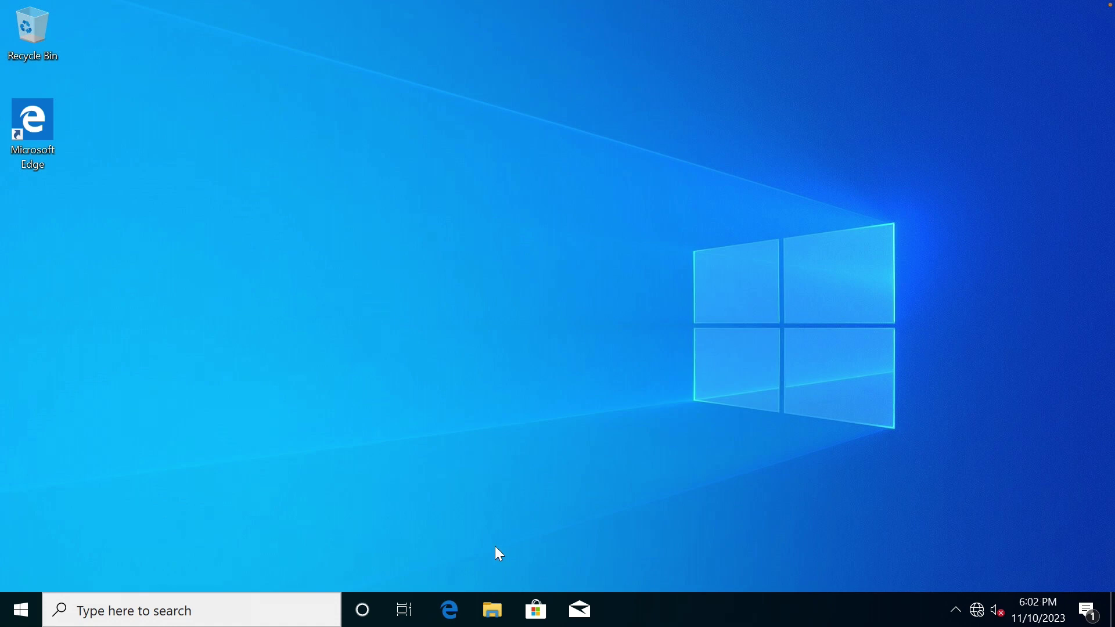
Create a new folder named setup in Local Disk (C:).
click(492, 610)
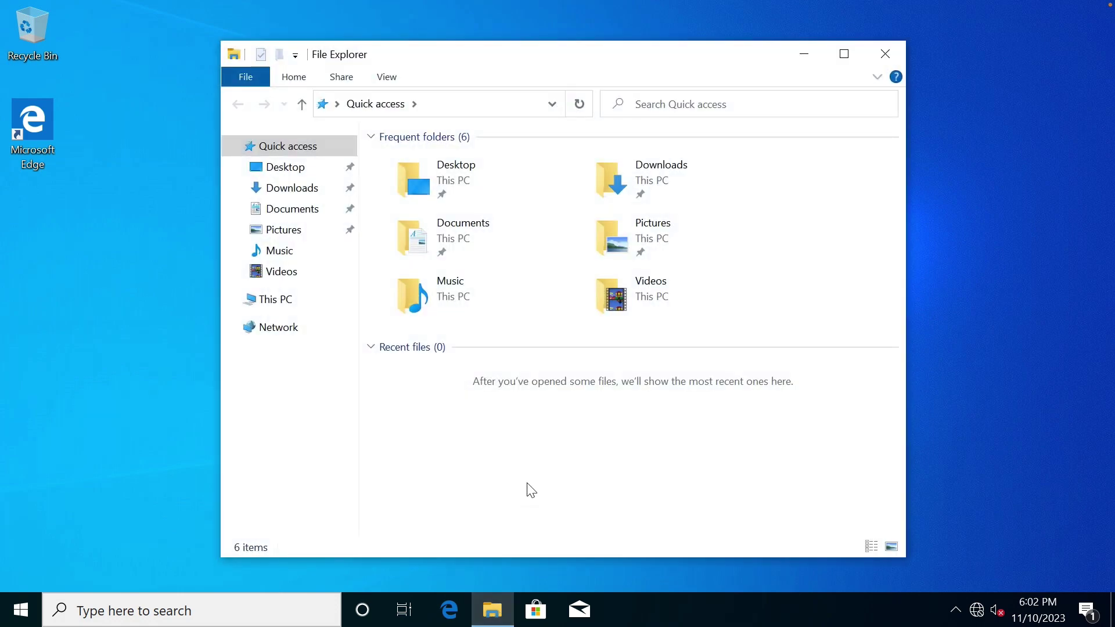
click(296, 295)
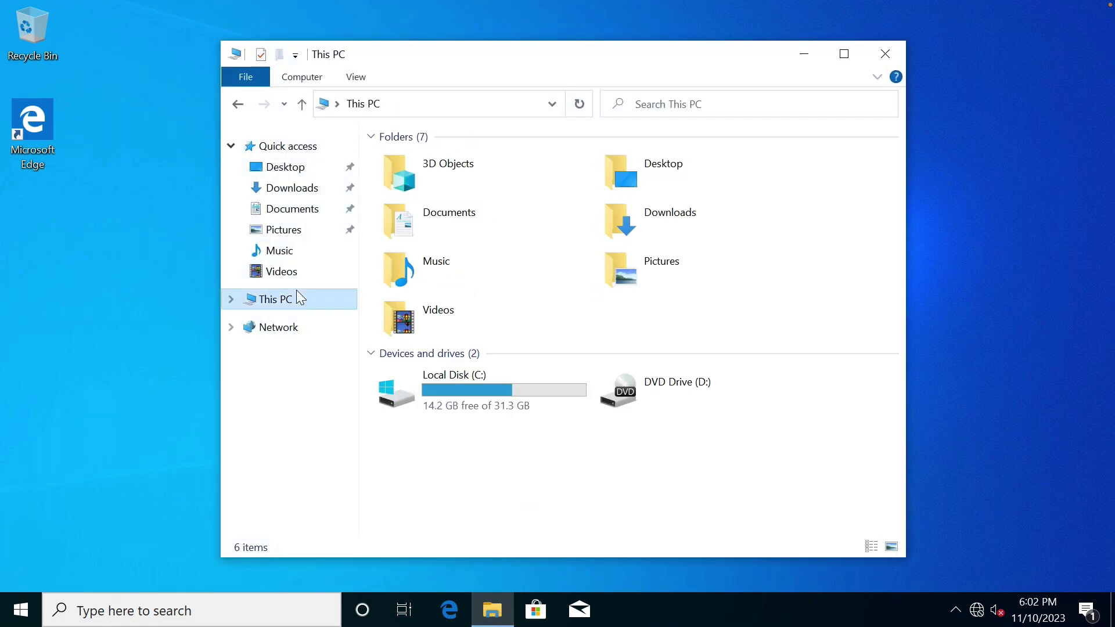
double_click(459, 393)
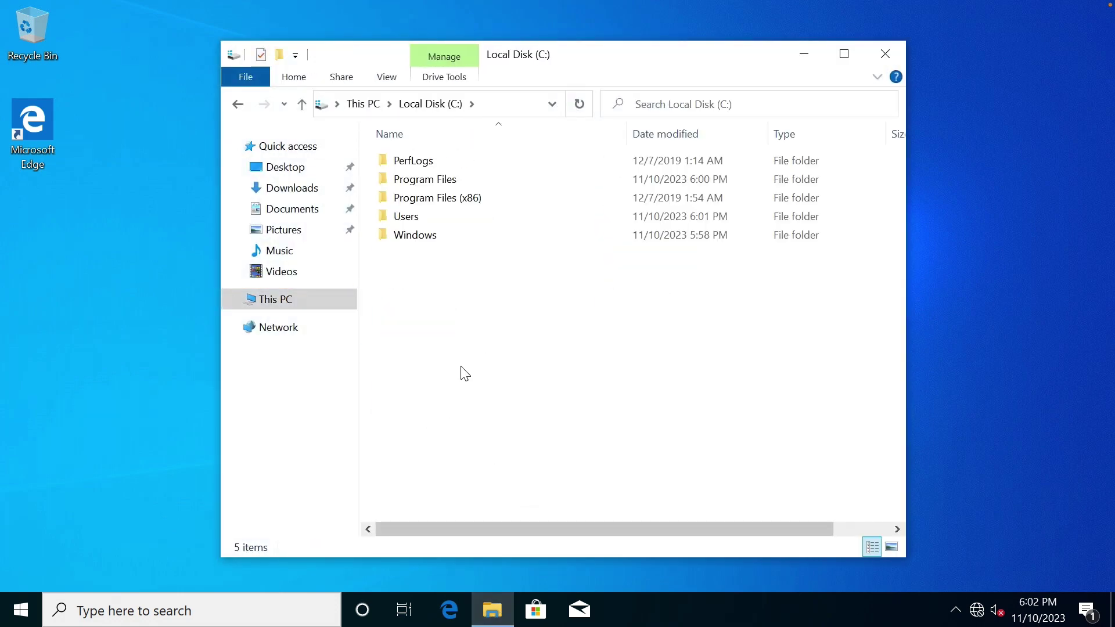
right_click(461, 367)
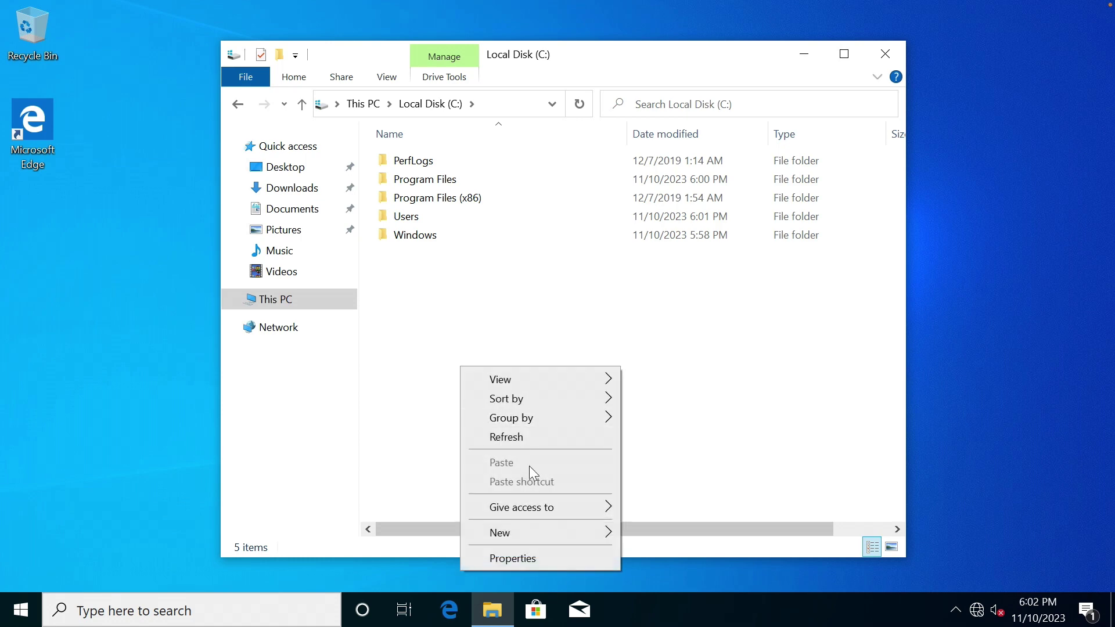
mouse_move(543, 533)
click(645, 534)
text(setup)
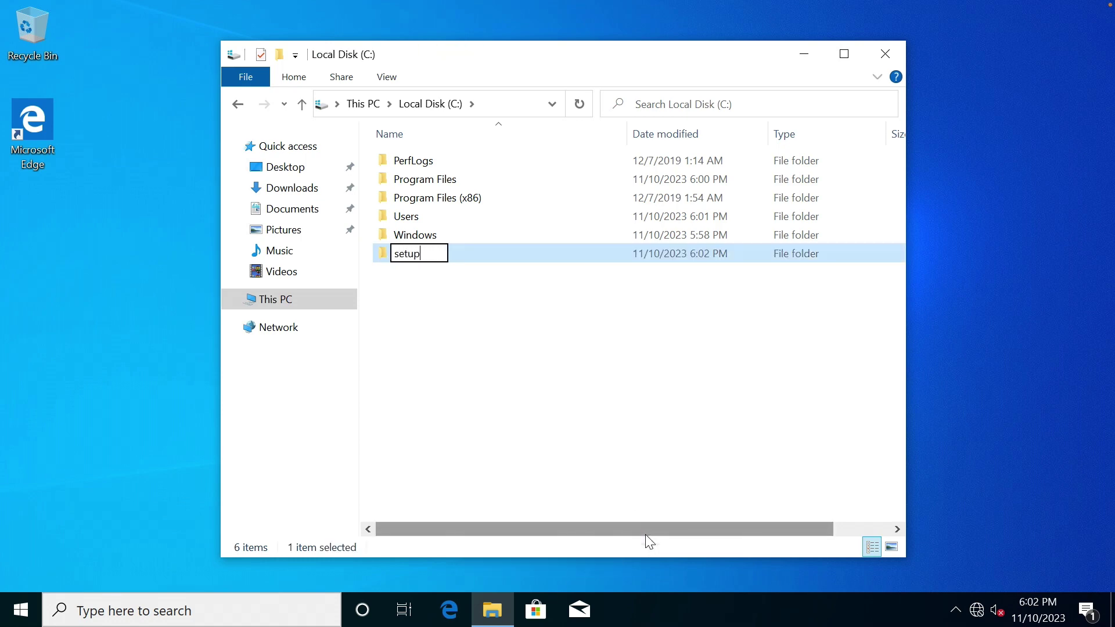
key(Return)
key(Return)
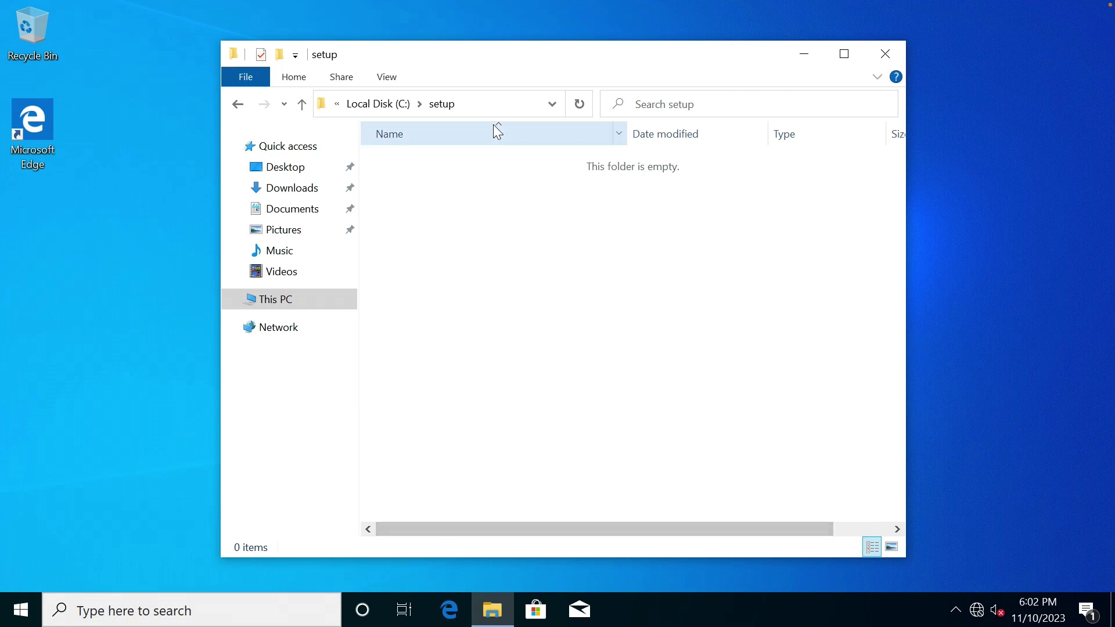
Try opening \\ms01\ from the address bar and dismiss the resulting network error.
click(494, 108)
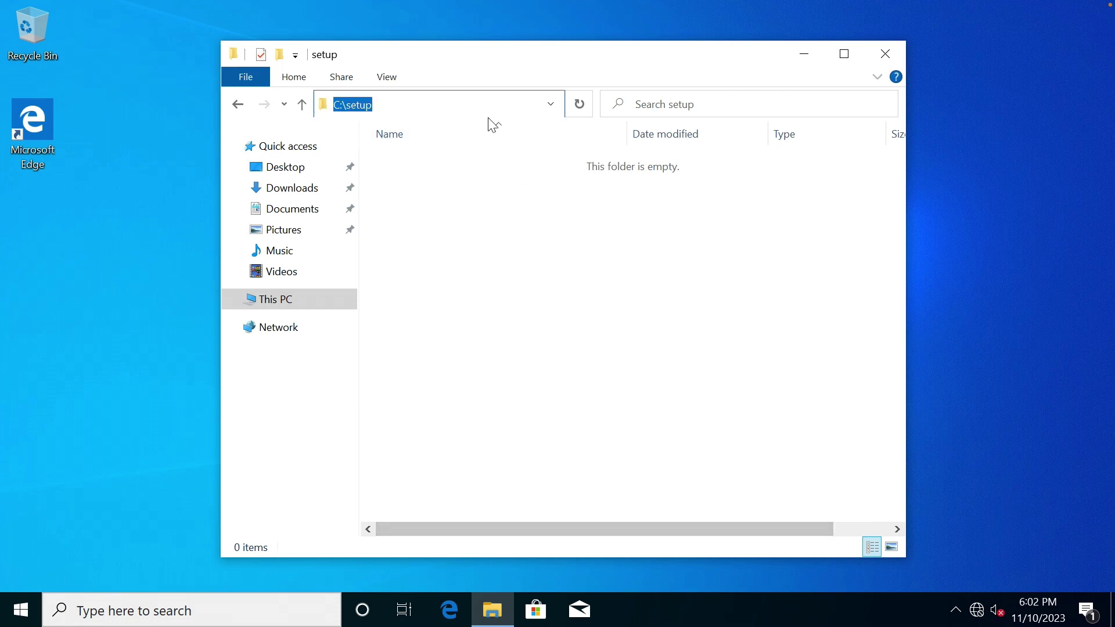
text(\\)
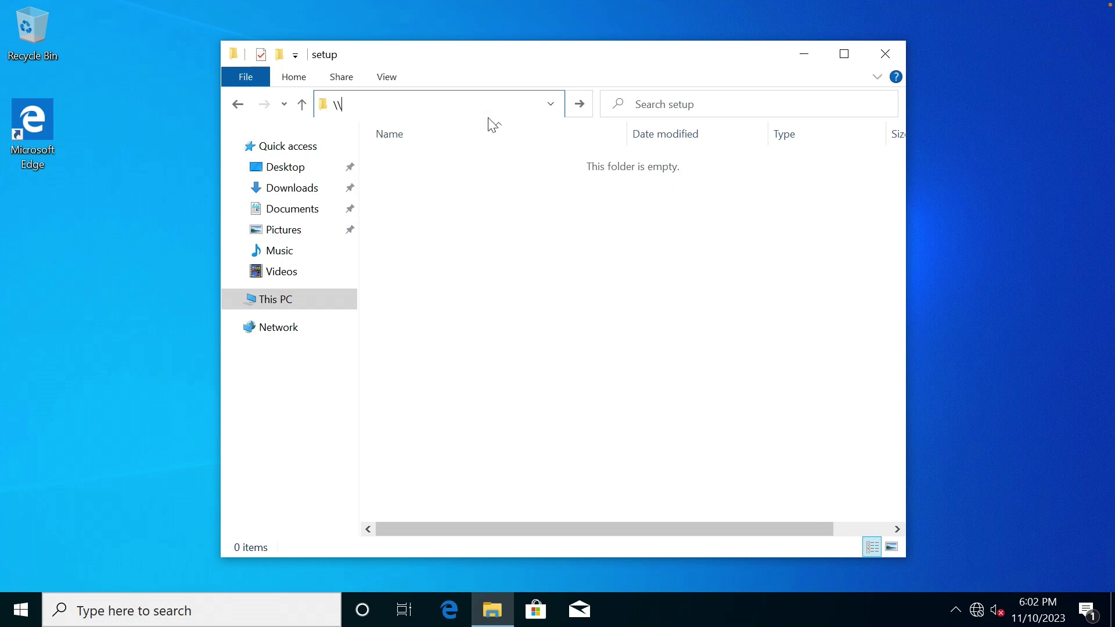
key(BackSpace)
key(BackSpace)
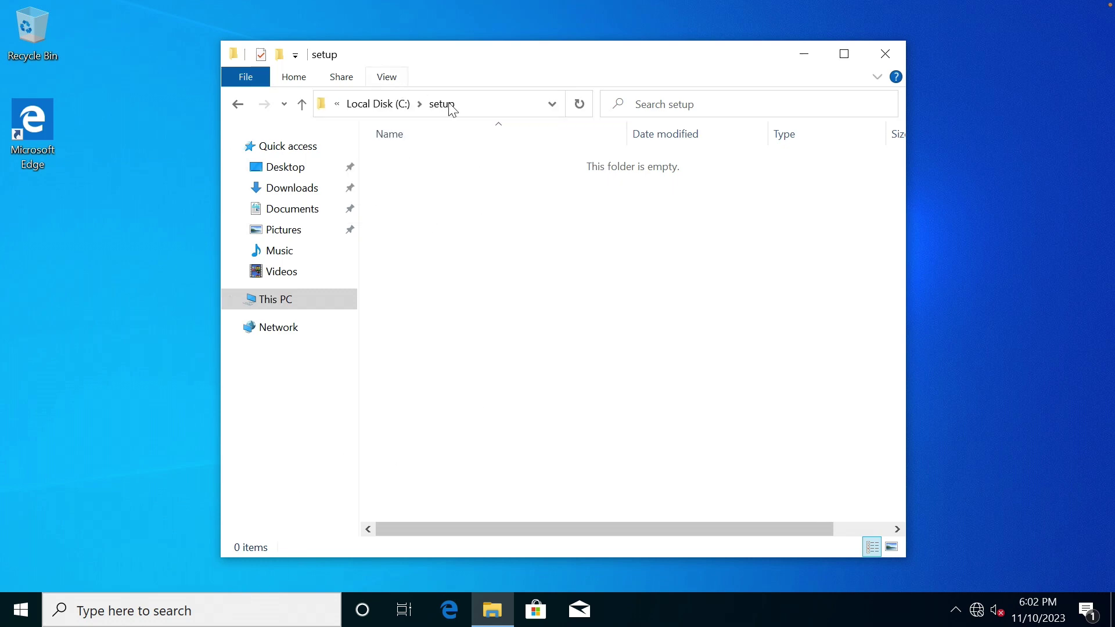
click(479, 101)
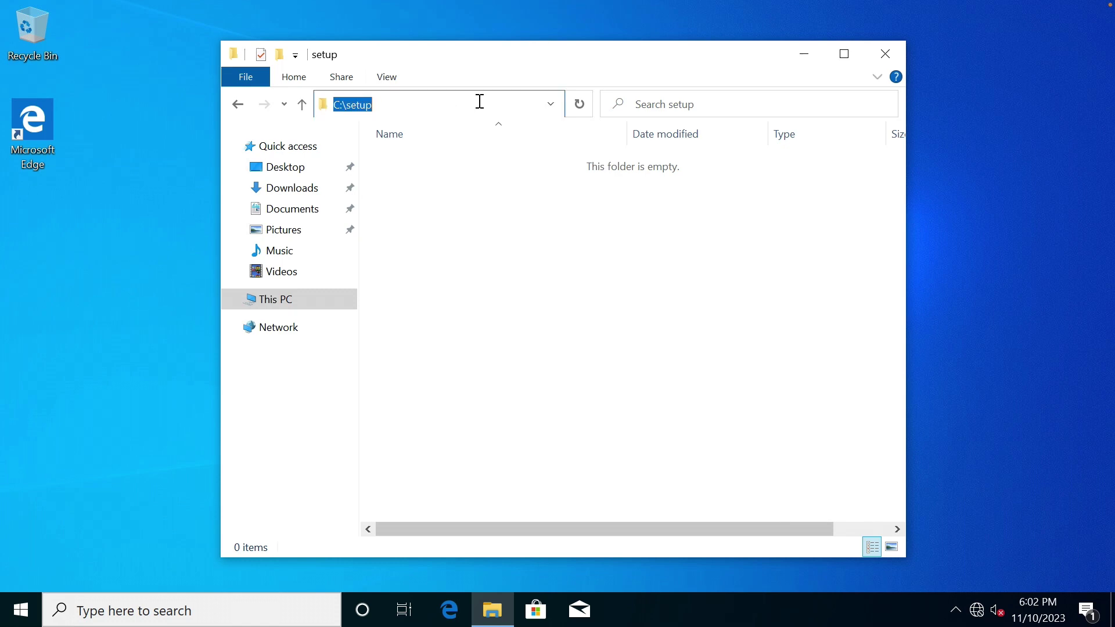
text(\\)
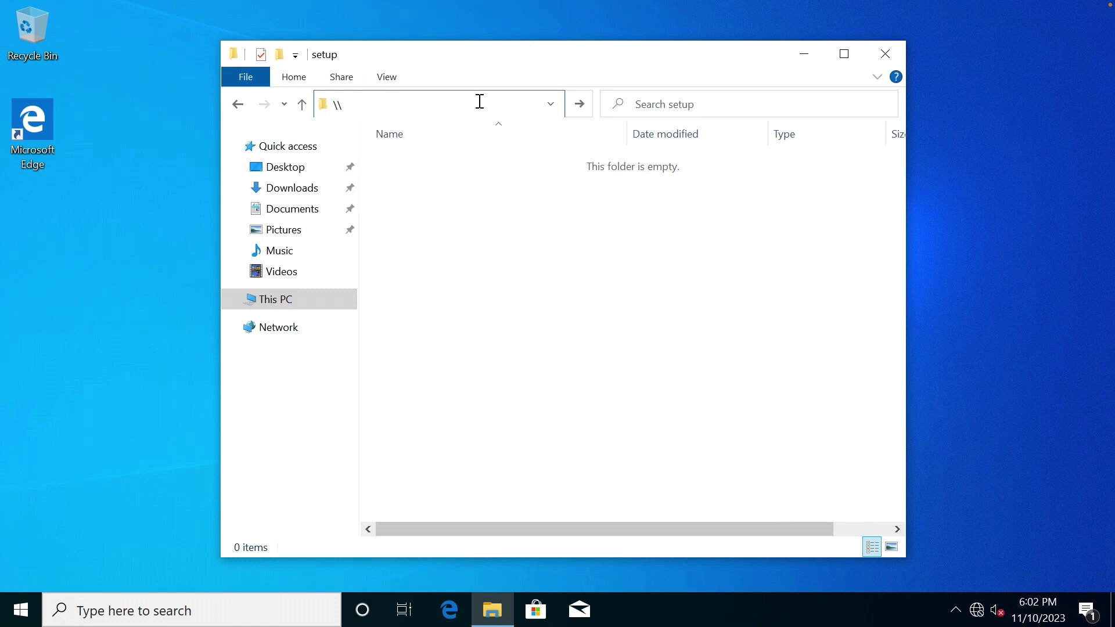
text(ms01)
key(Return)
click(436, 102)
key(Return)
click(449, 102)
text(\)
key(Return)
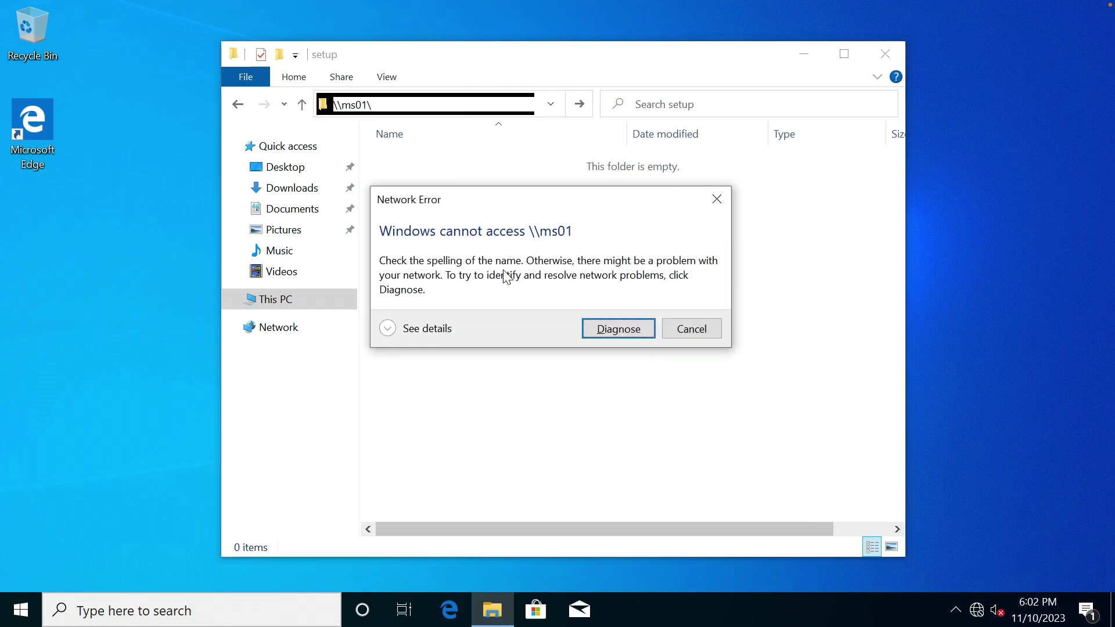
click(669, 327)
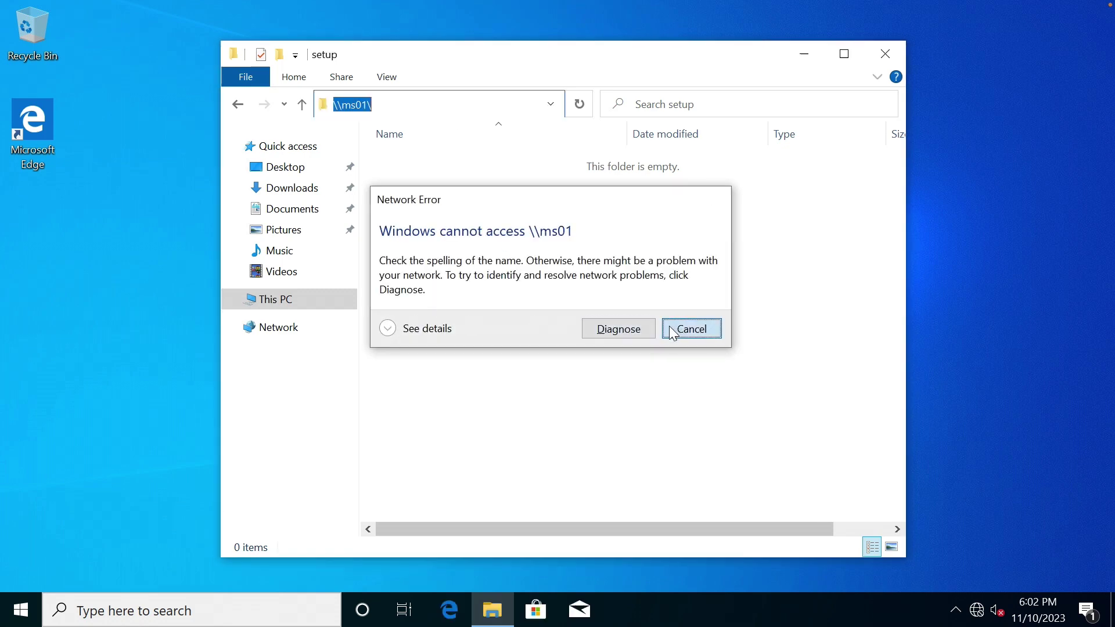
click(317, 599)
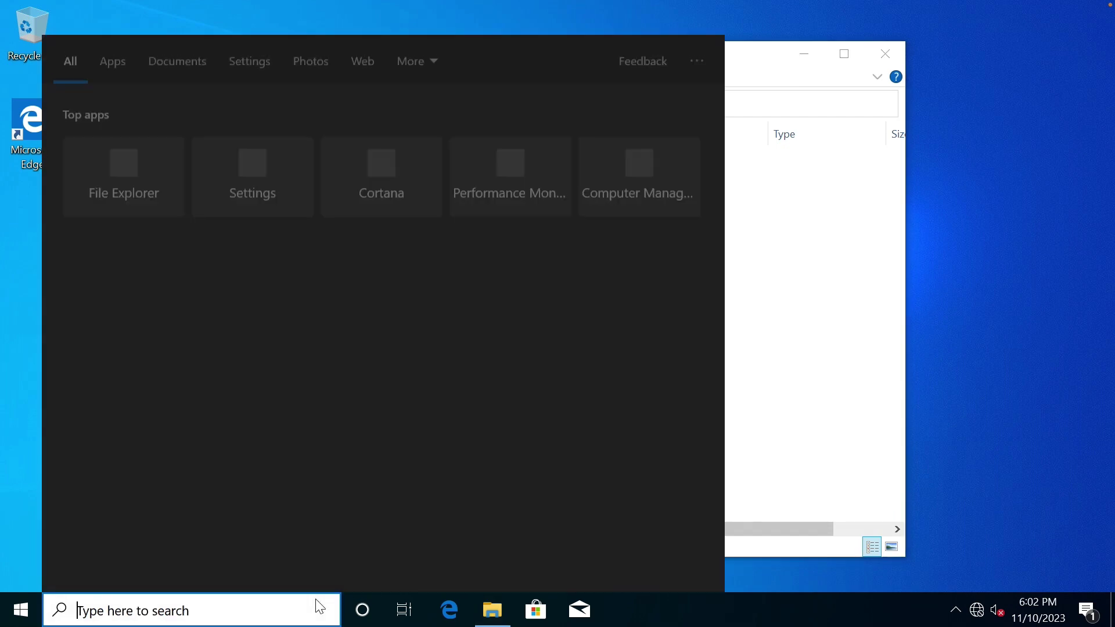
text(cmd)
key(Return)
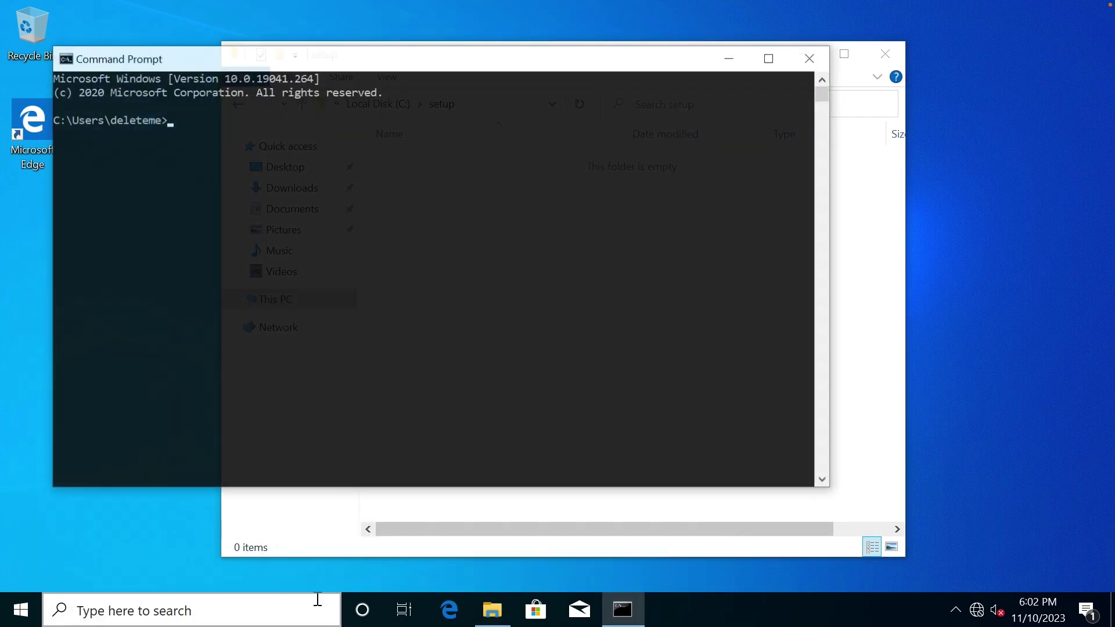
text(ipconfig/all)
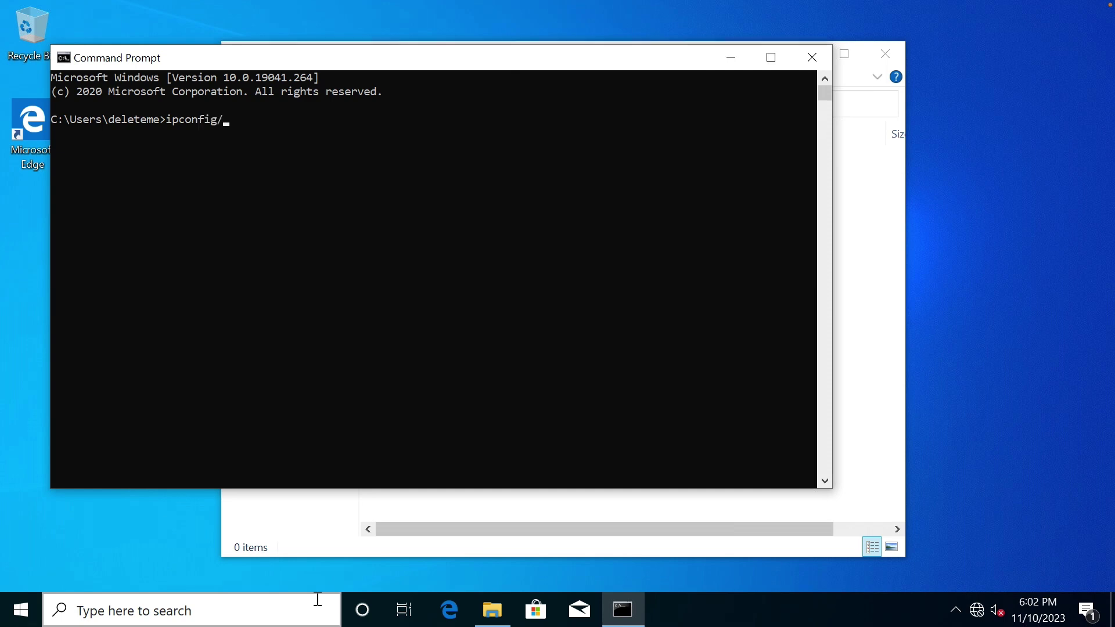
key(Return)
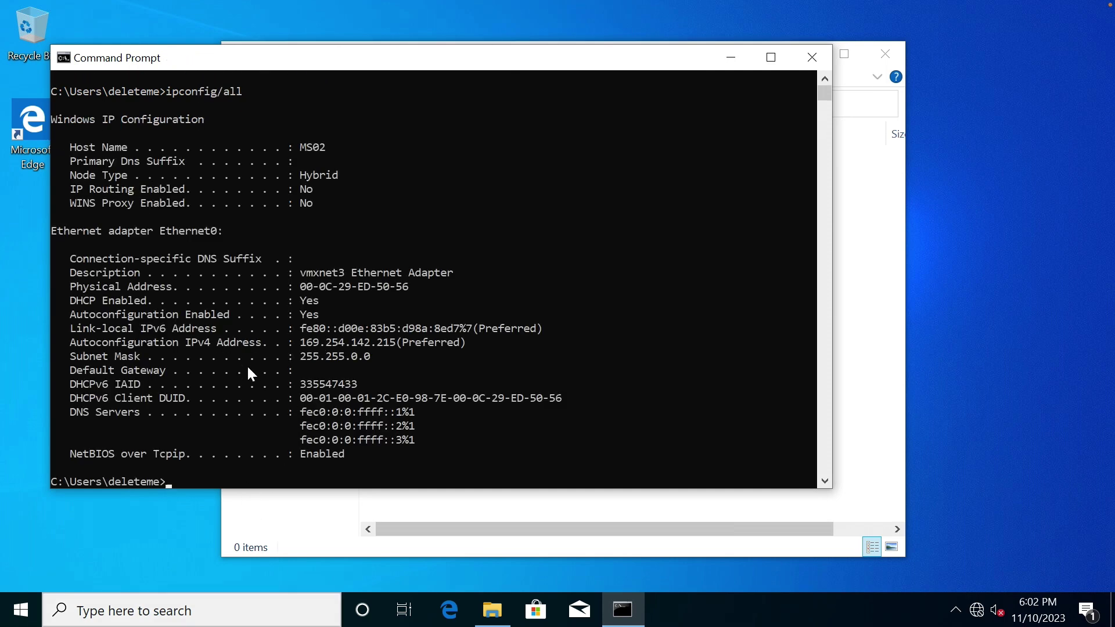
scroll(249, 337, up, 1)
scroll(249, 337, down, 6)
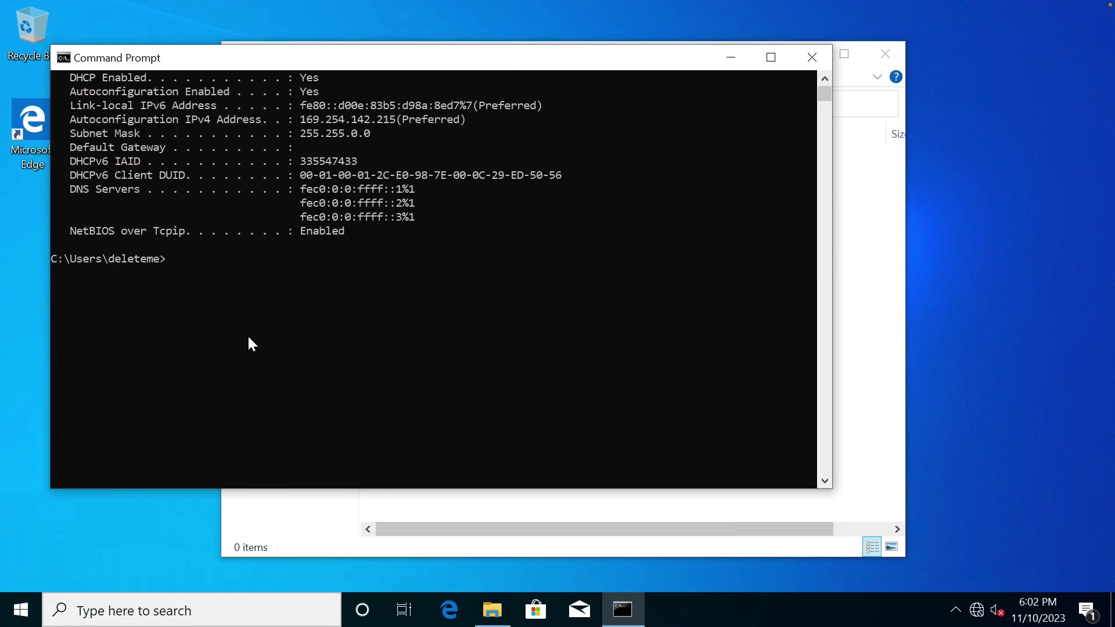
scroll(249, 337, up, 3)
scroll(318, 308, up, 1)
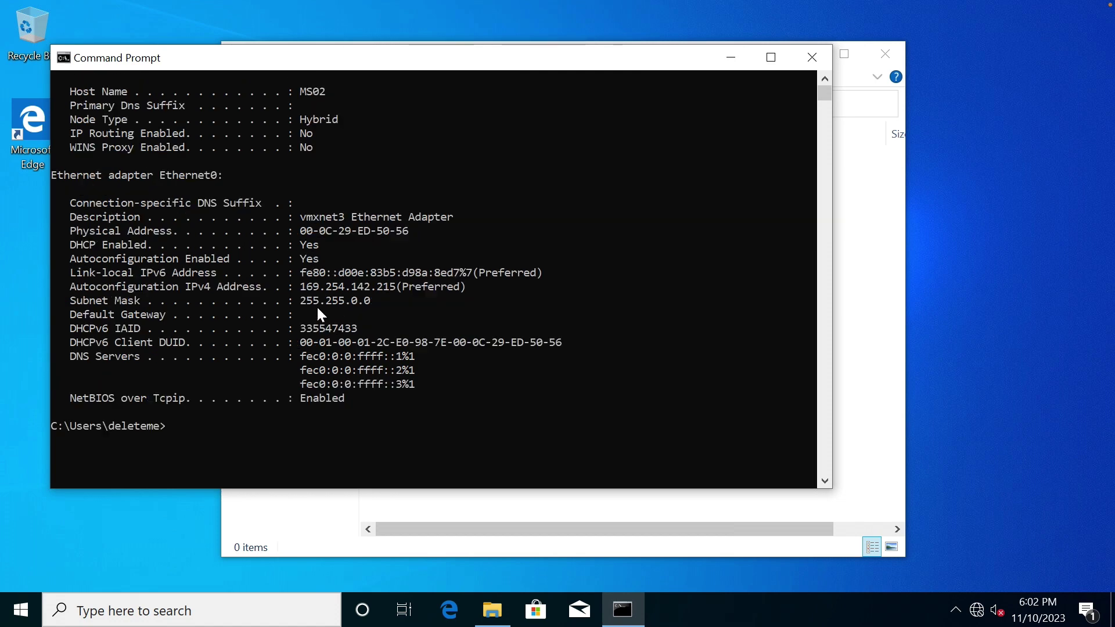
scroll(319, 310, up, 2)
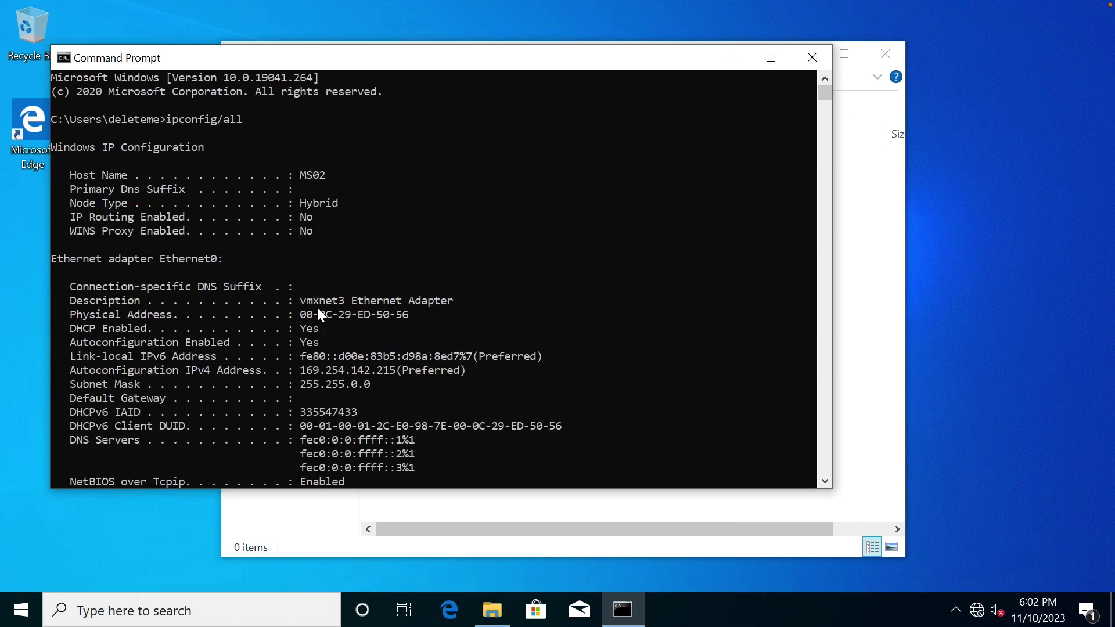
scroll(317, 309, down, 2)
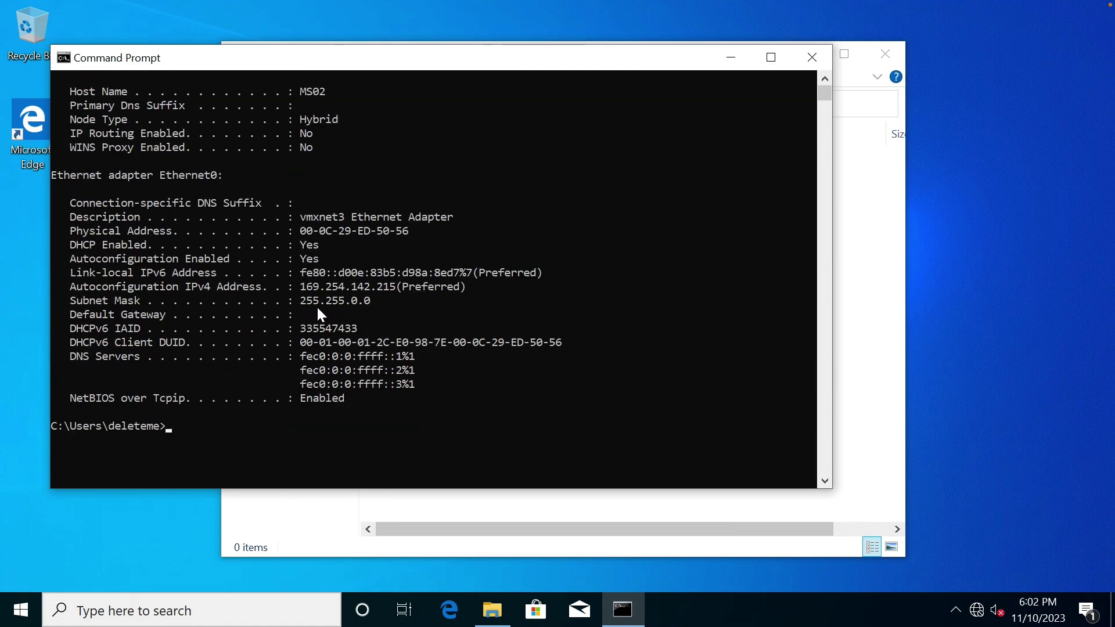
click(812, 56)
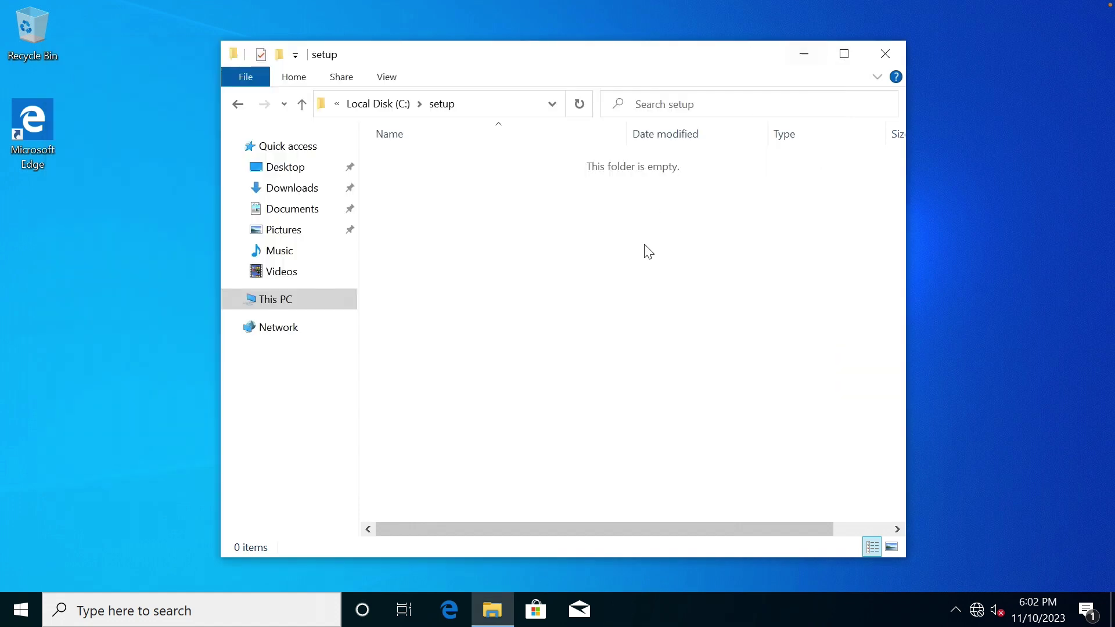
From Network & Internet adapter options, uncheck TCP/IPv6 in Ethernet0's properties.
right_click(980, 608)
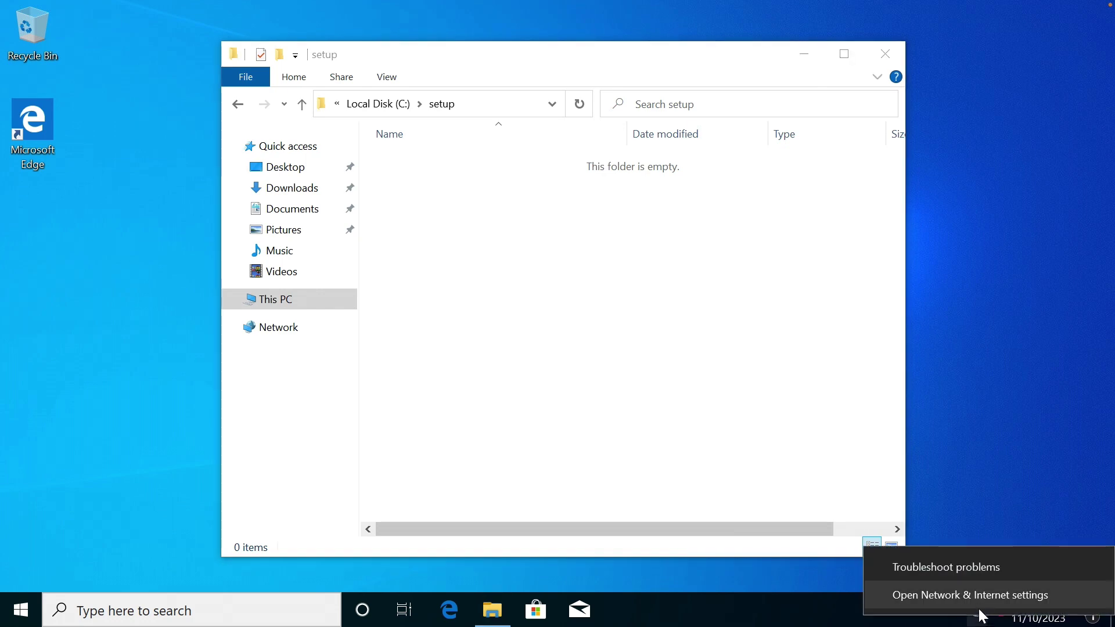
click(975, 597)
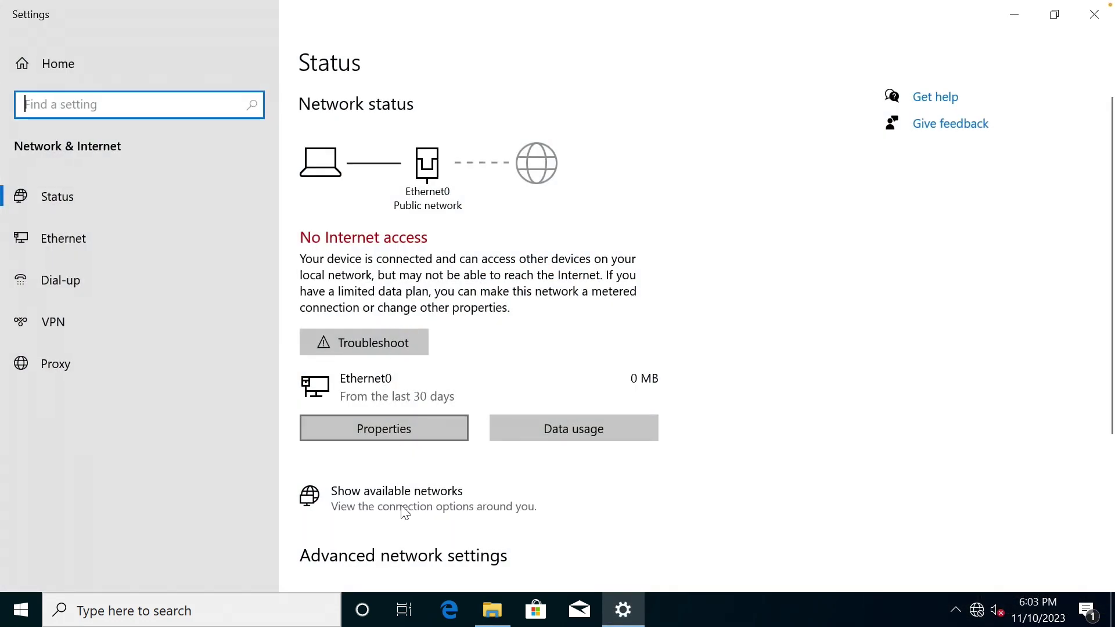
scroll(375, 496, down, 5)
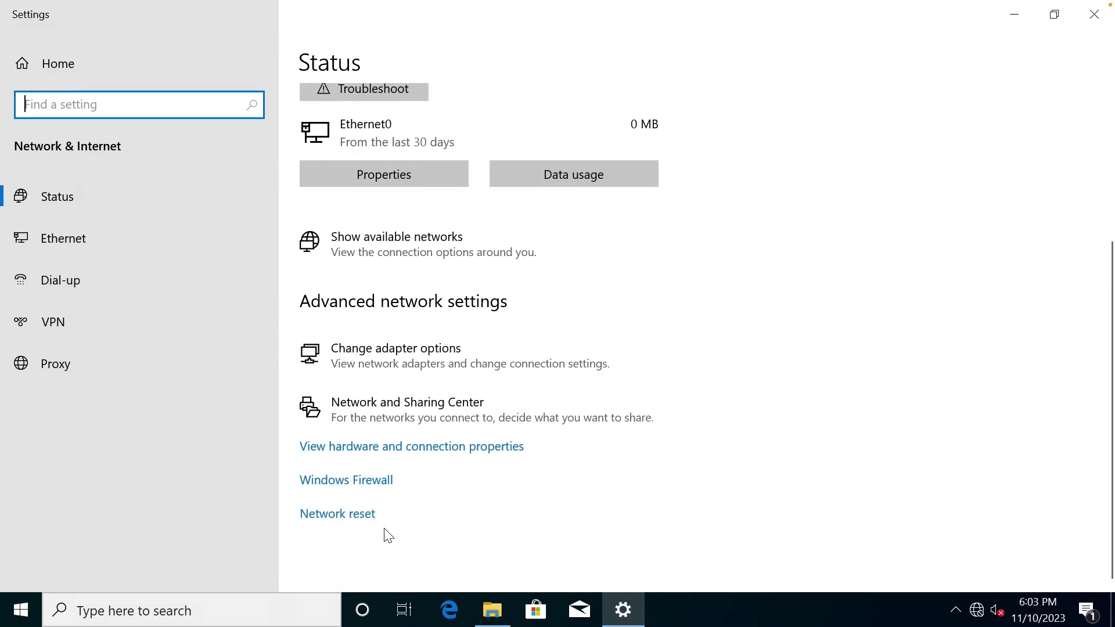
click(381, 351)
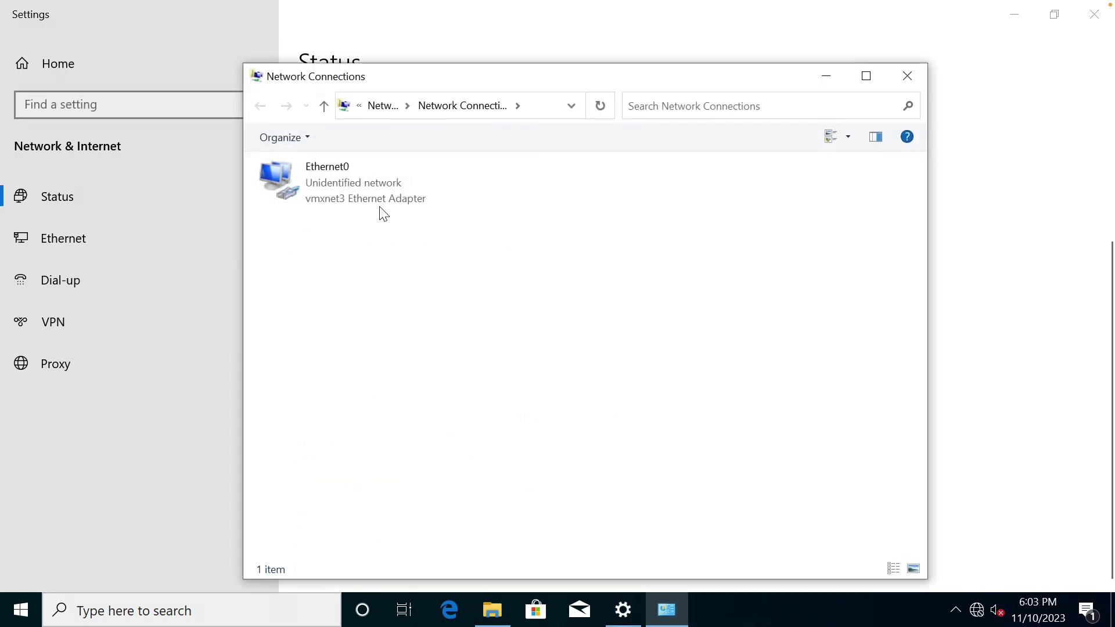
click(372, 199)
right_click(371, 196)
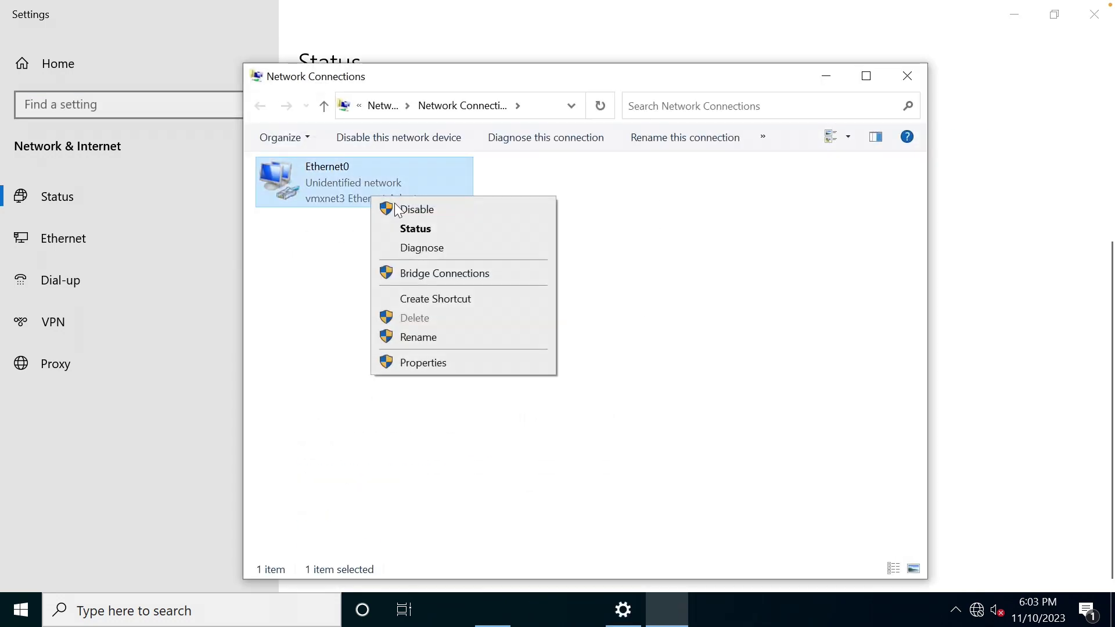
click(436, 368)
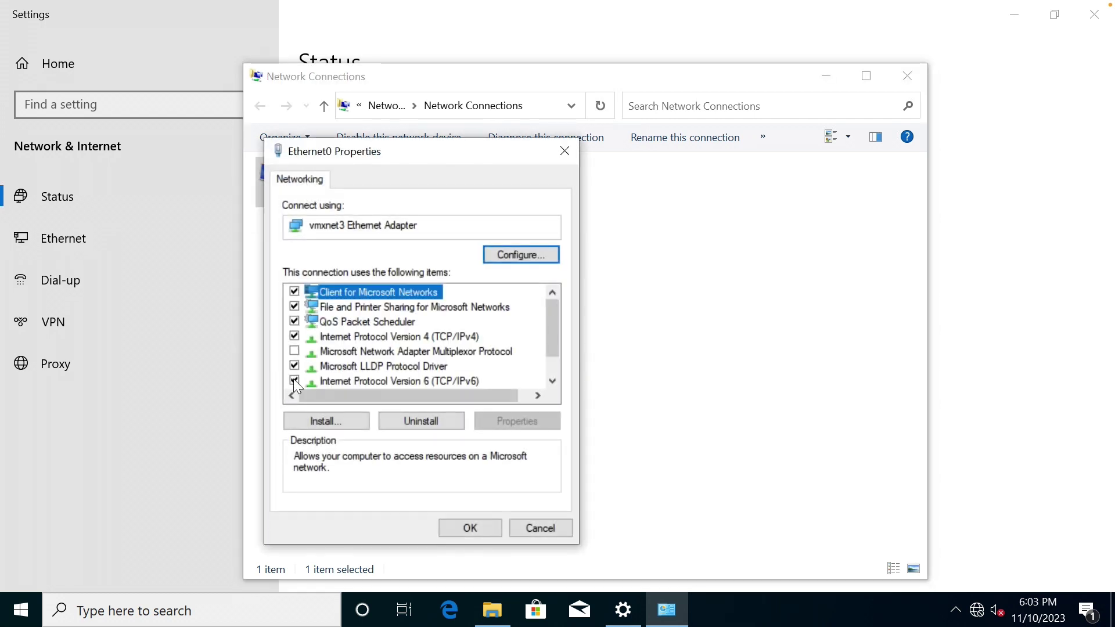
click(323, 379)
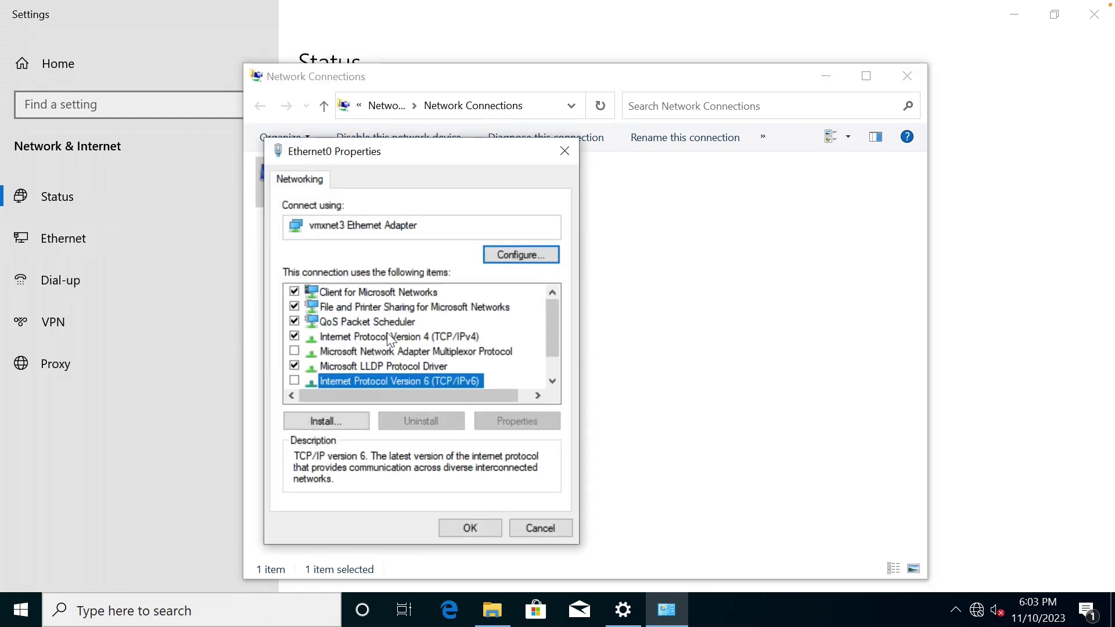
Enter static IPv4 10.10.1.202, mask 255.255.255.0, DNS 10.10.1.200, and confirm both dialogs.
double_click(409, 339)
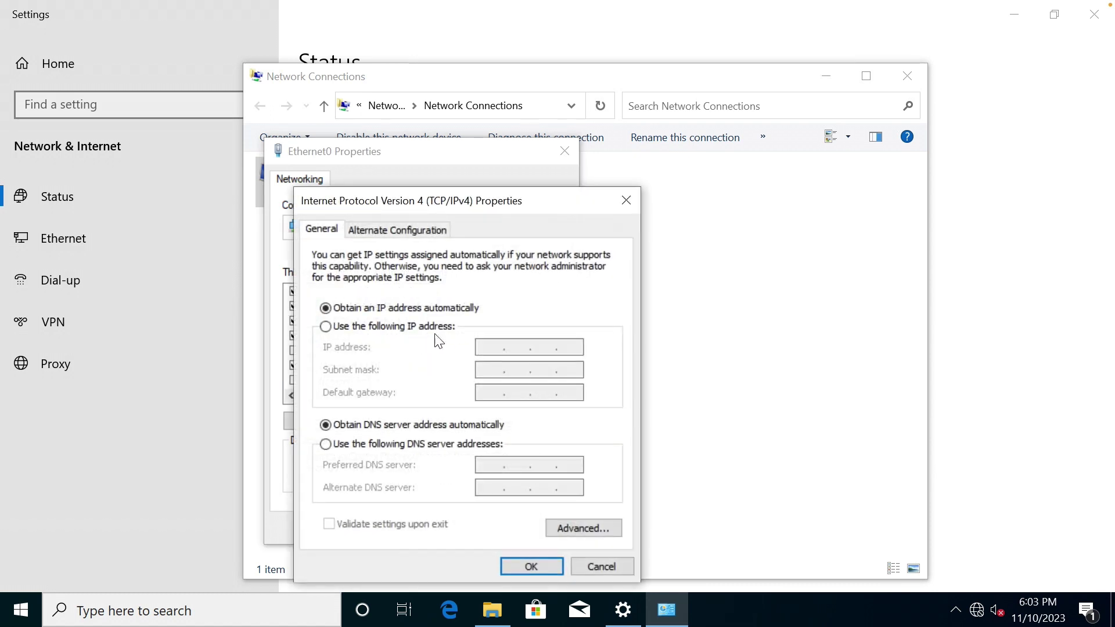
click(447, 327)
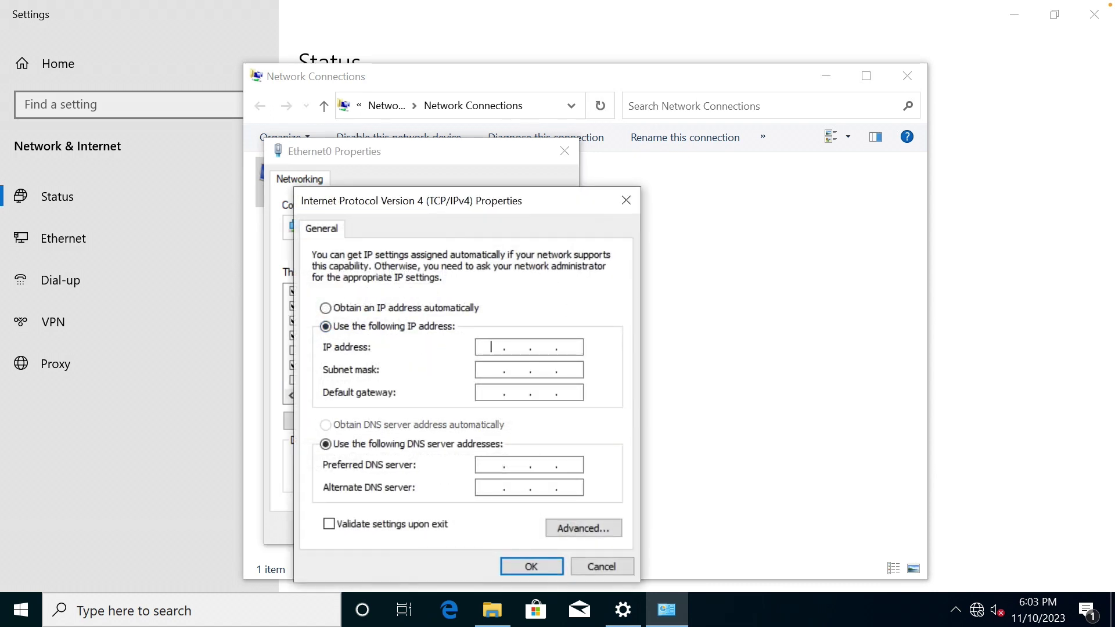
text(10 . 10 . 1 . 202)
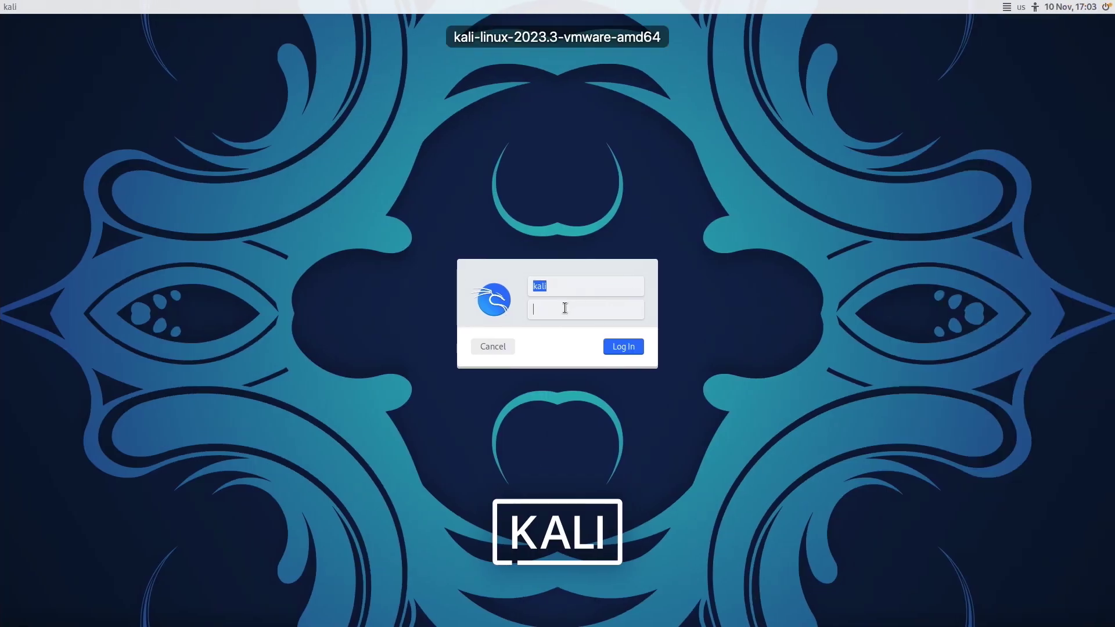
text(kali)
key(Return)
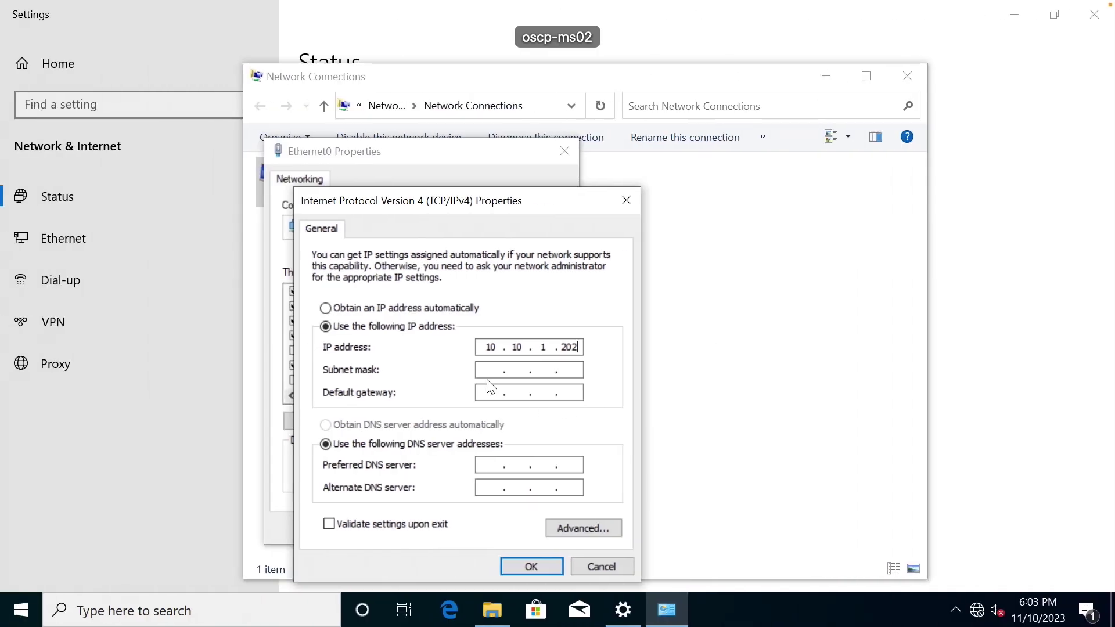
click(503, 369)
text(. 255 . )
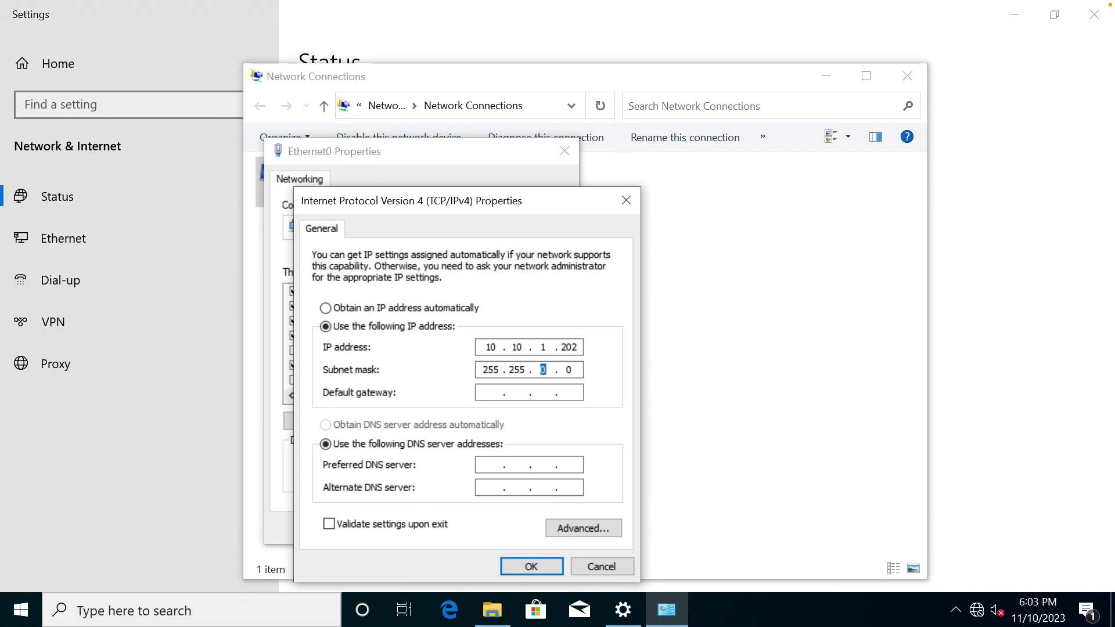
text(255 .)
click(492, 464)
text(10.10.1.200)
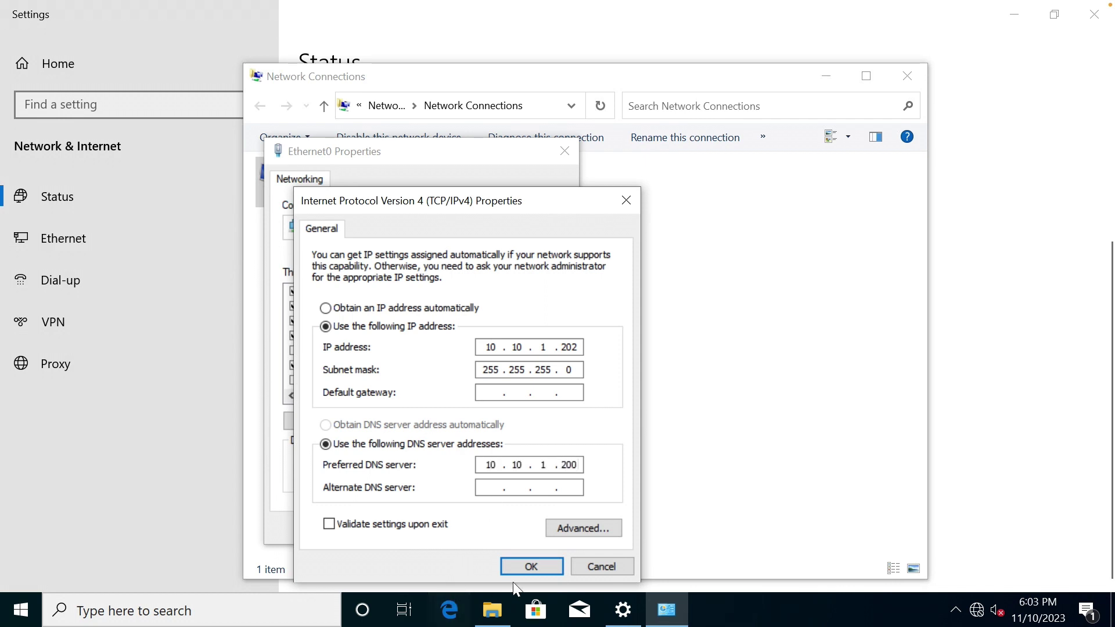
click(532, 566)
click(472, 529)
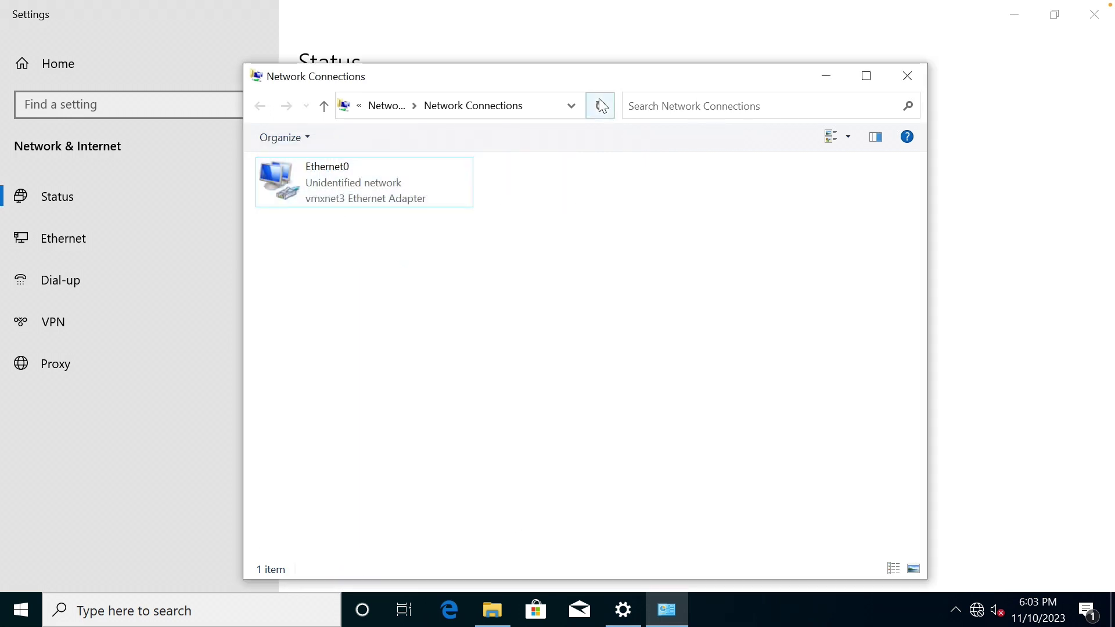
Close the network windows, try the 192.168.100.201 share, and dismiss the error.
click(908, 76)
click(1094, 14)
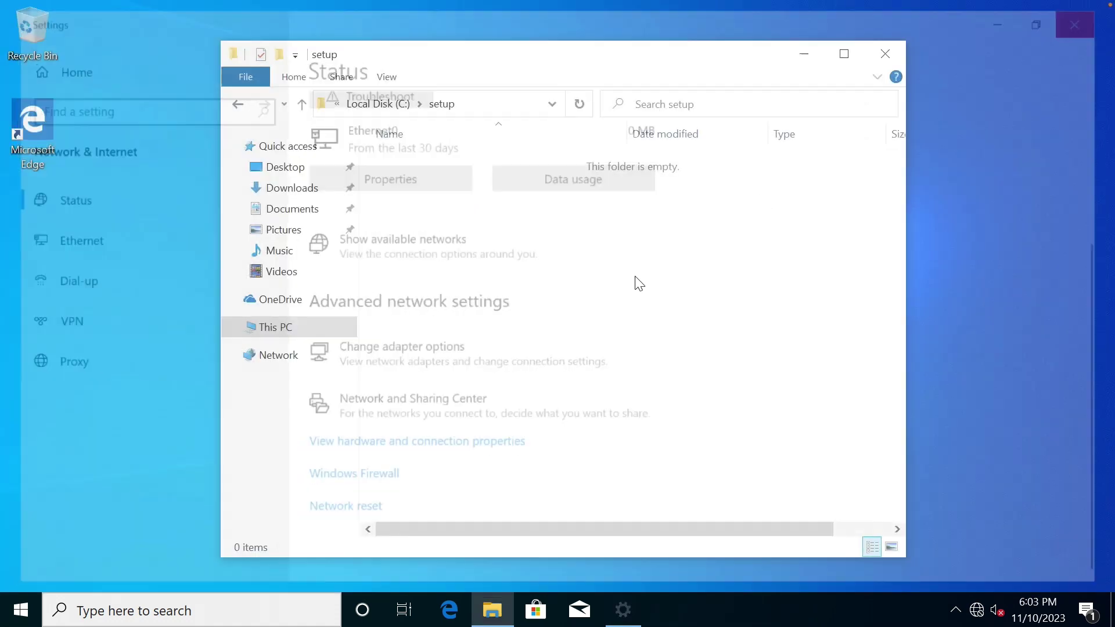
click(501, 102)
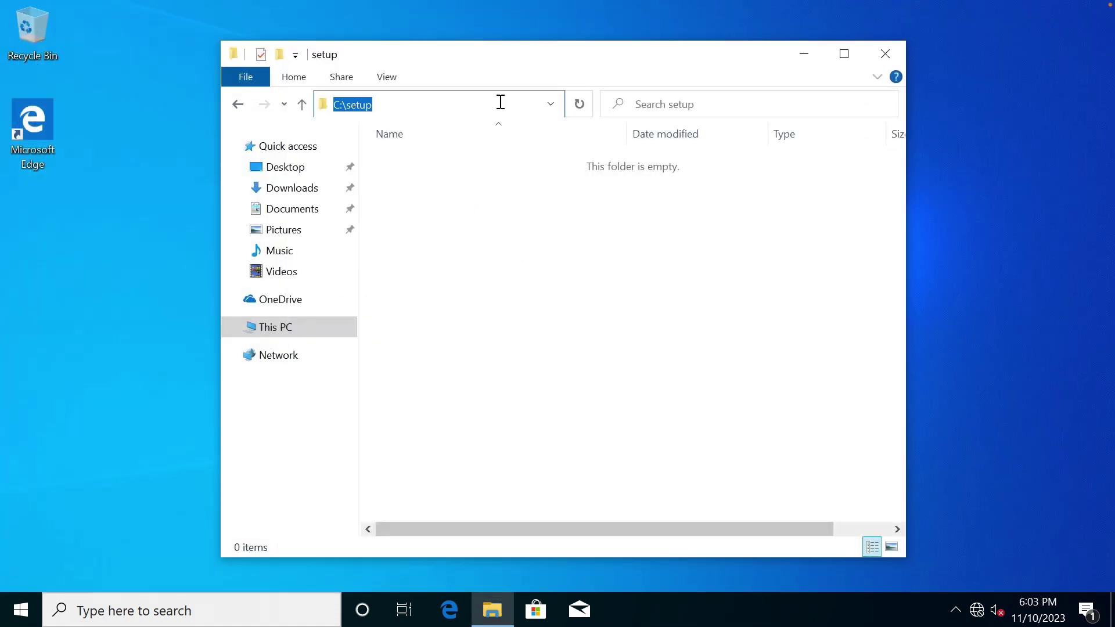
text(\\192.168.100.201)
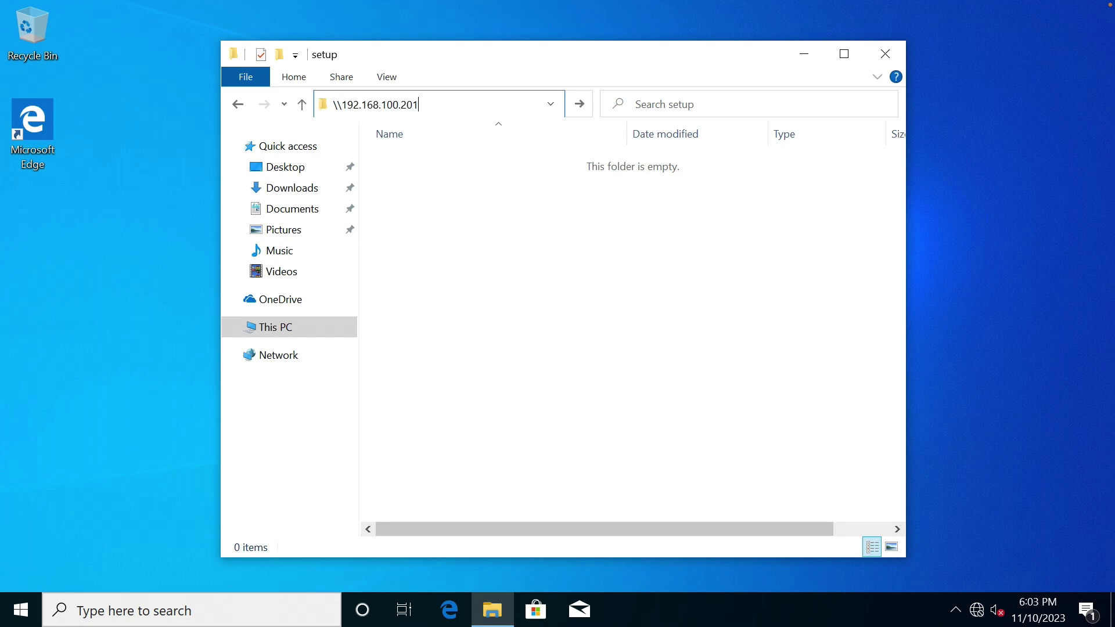
key(Return)
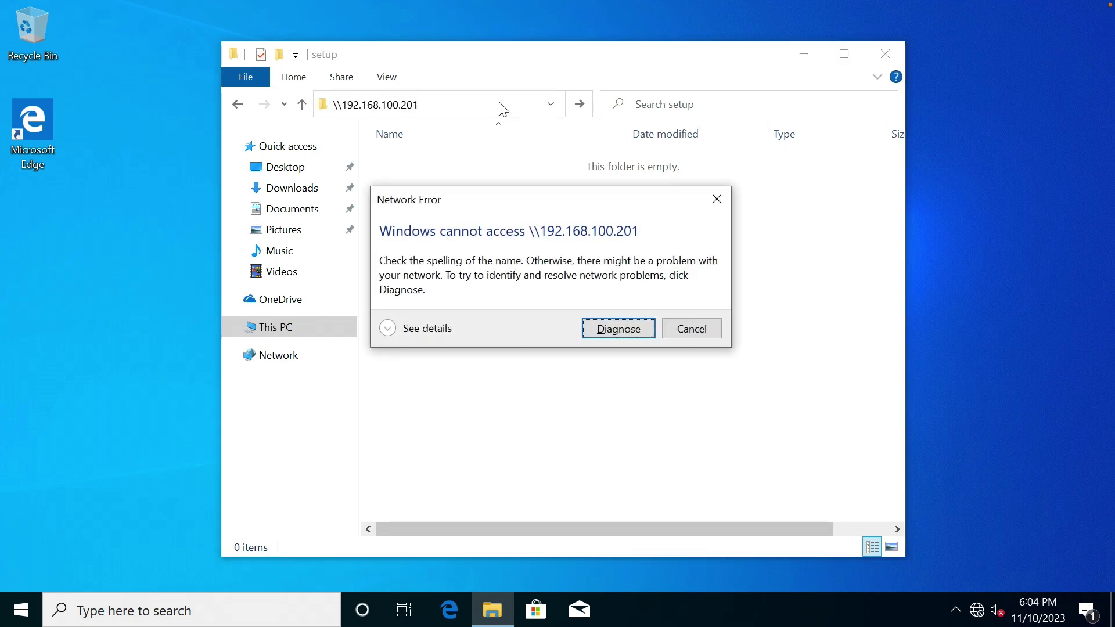
click(691, 329)
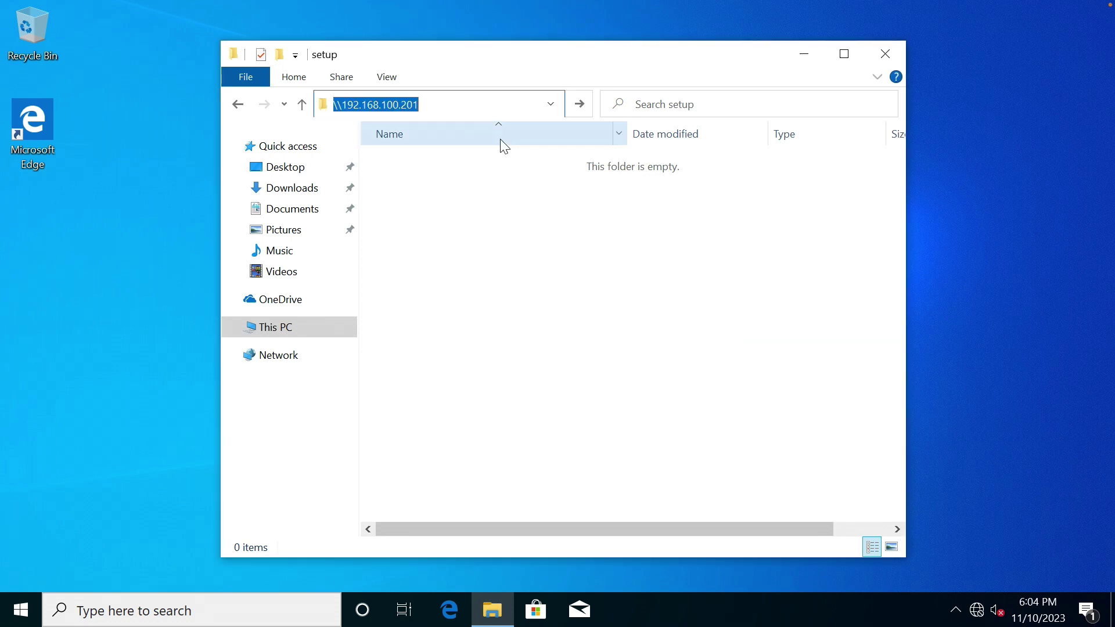
Try opening \\10.10.1.201\c$ and dismiss the network path not found error.
text(\\)
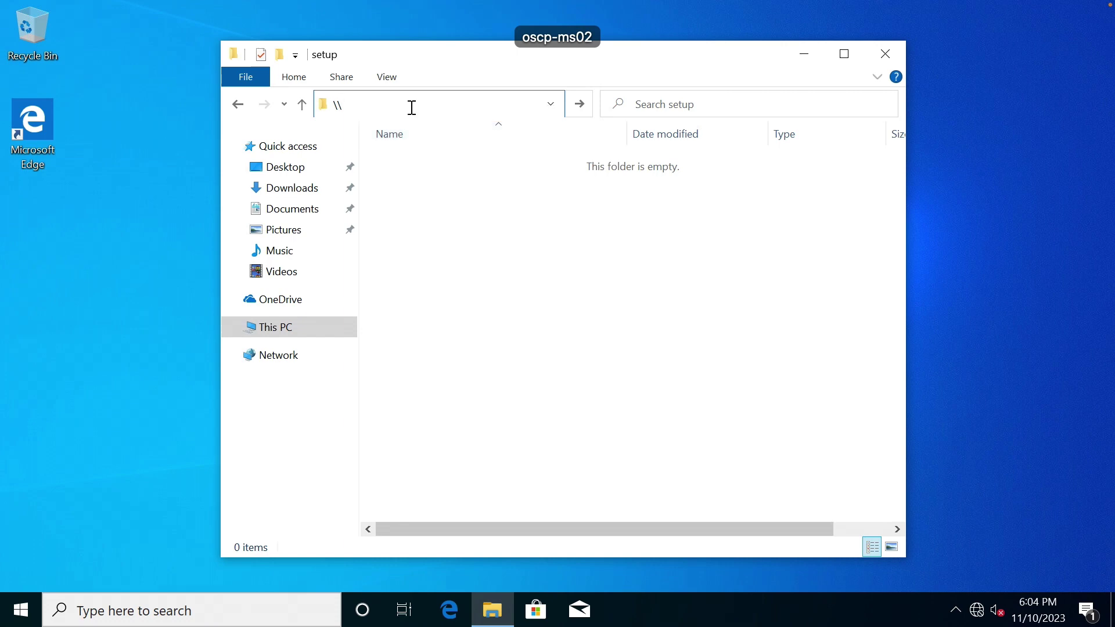
text(10.10.1.201)
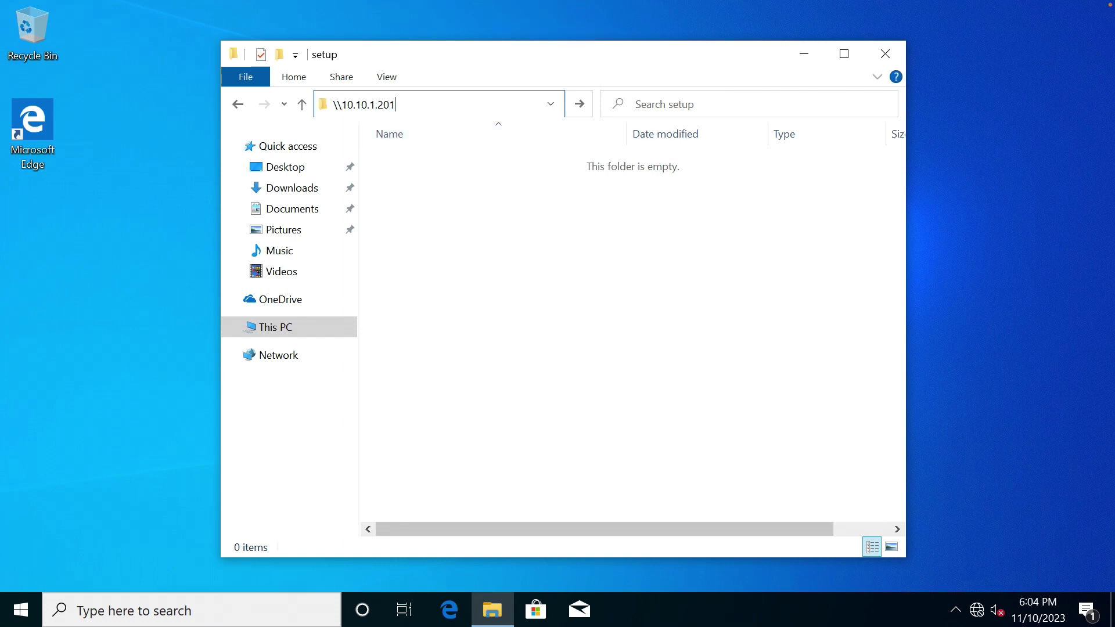
key(Return)
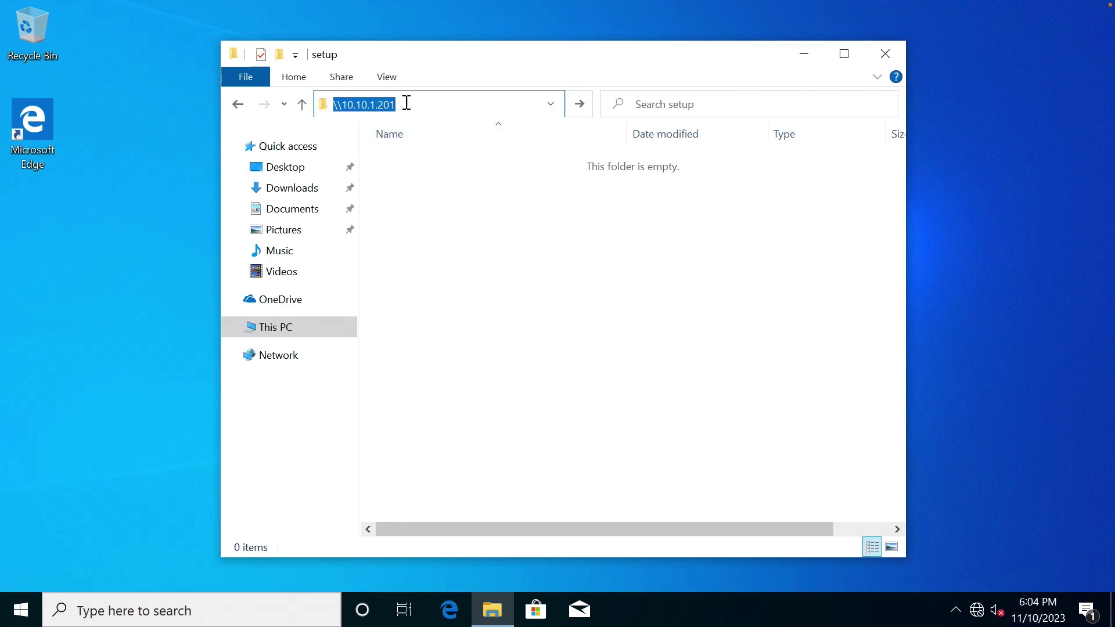
click(416, 109)
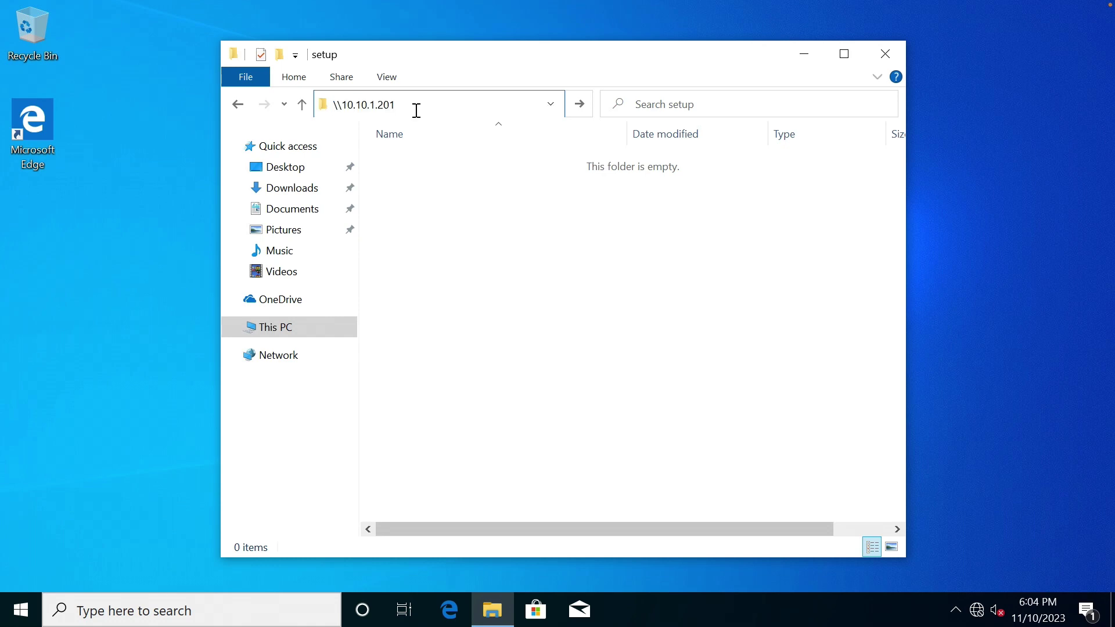
text(\)
text(c$)
key(Return)
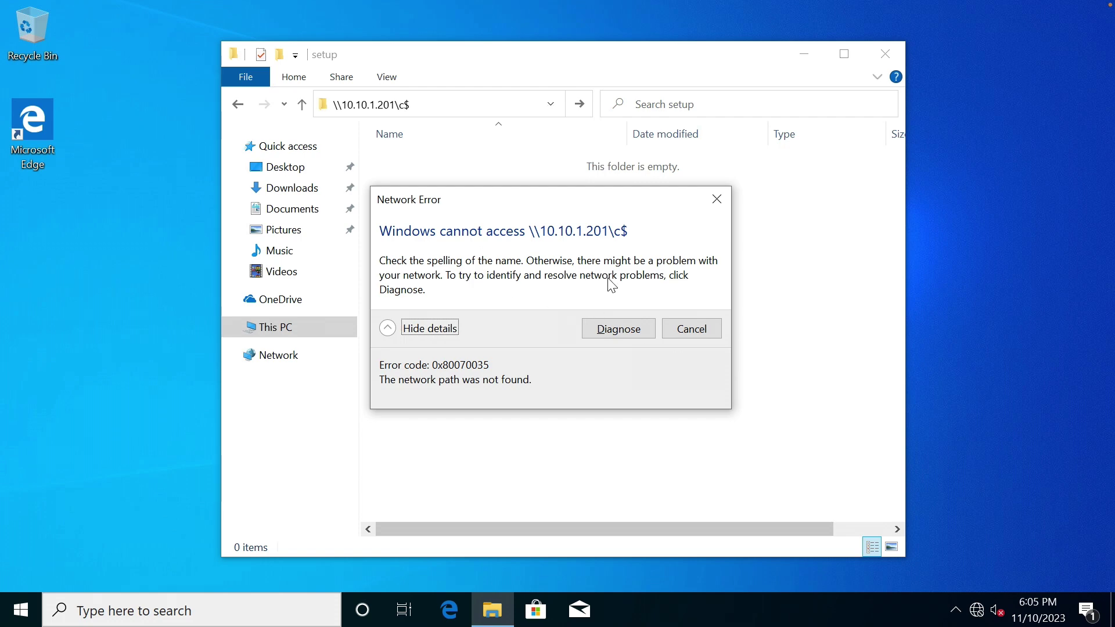
click(682, 329)
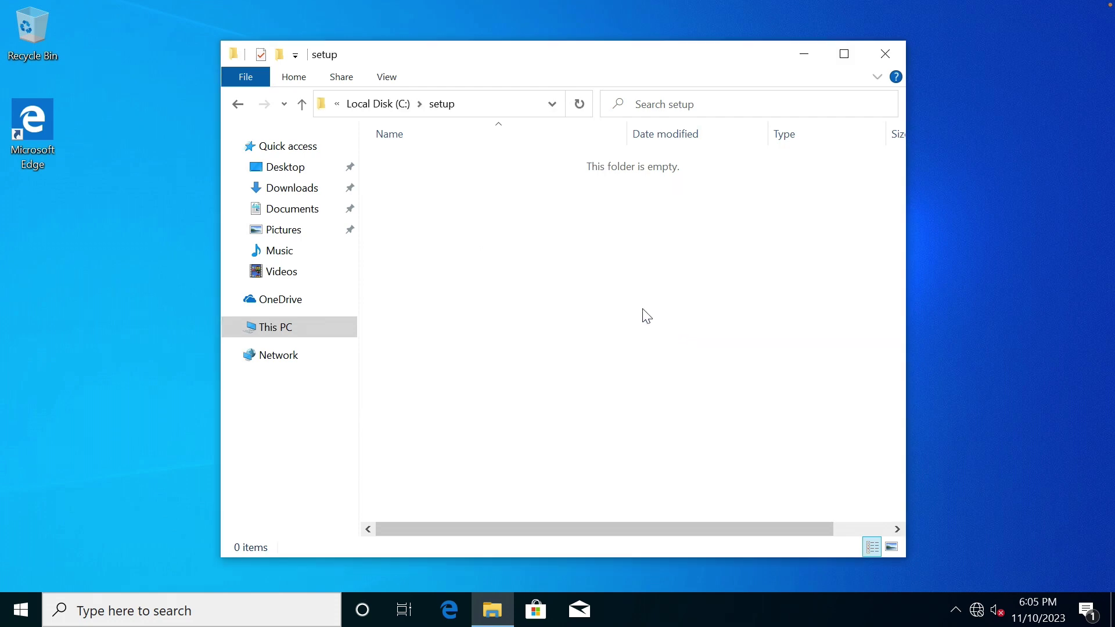
Connect to \\dc01, signing in as administrator with the domain password.
click(497, 105)
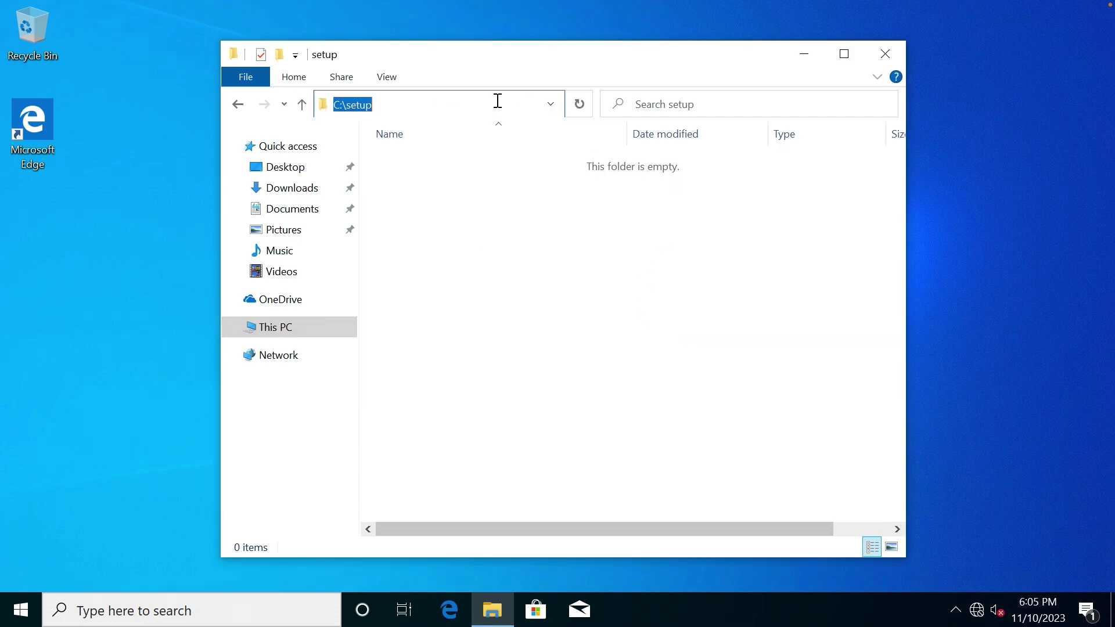
text(\\)
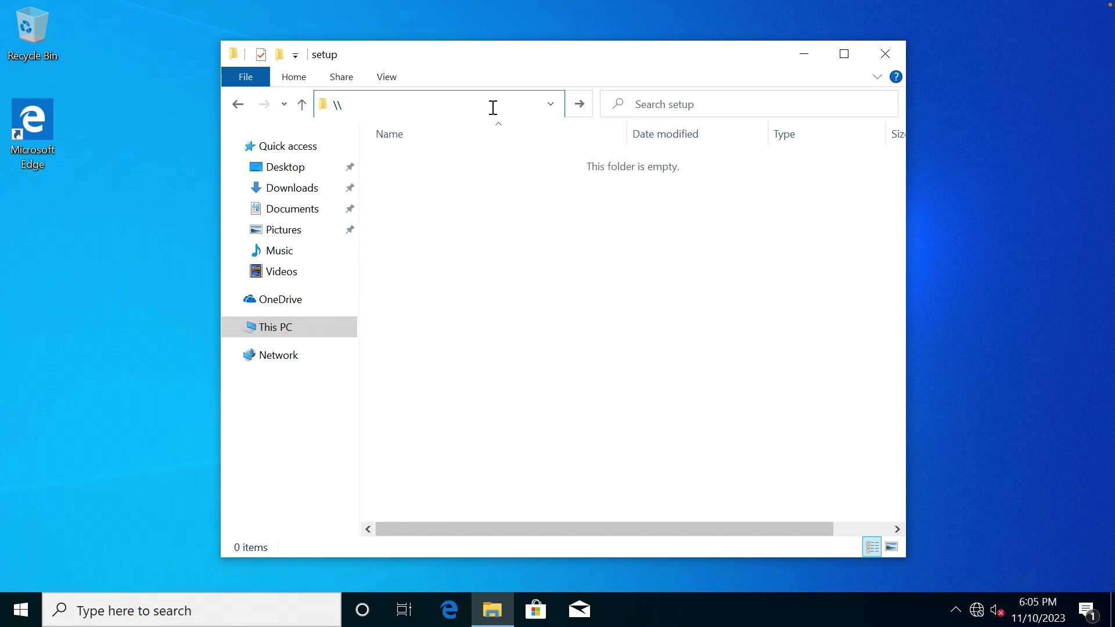
text(dc)
text(dc01)
key(Return)
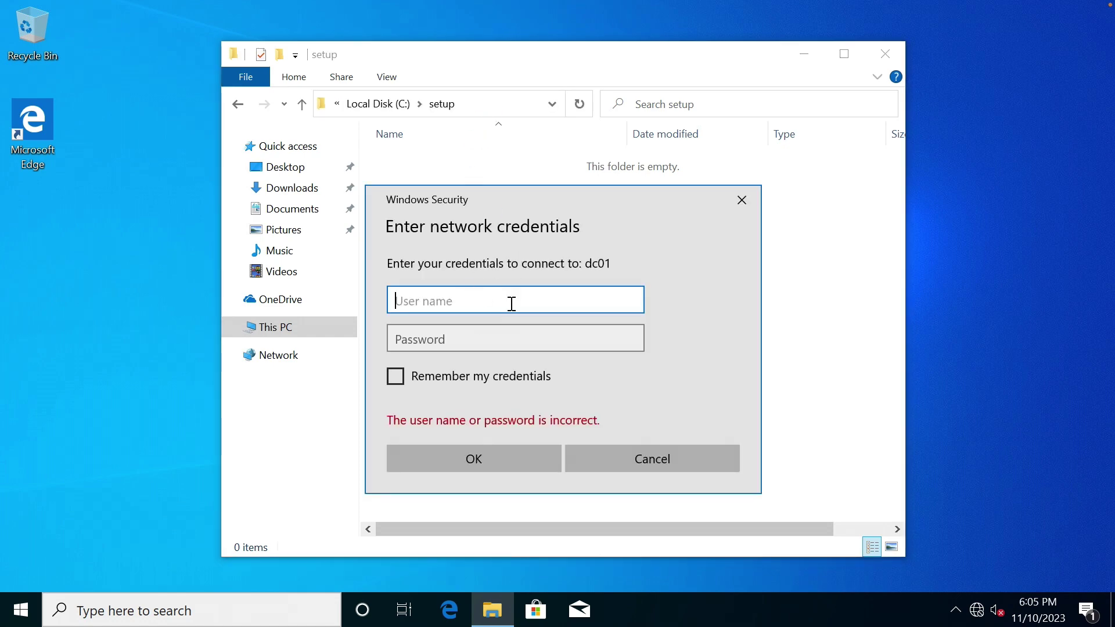
text(administrator)
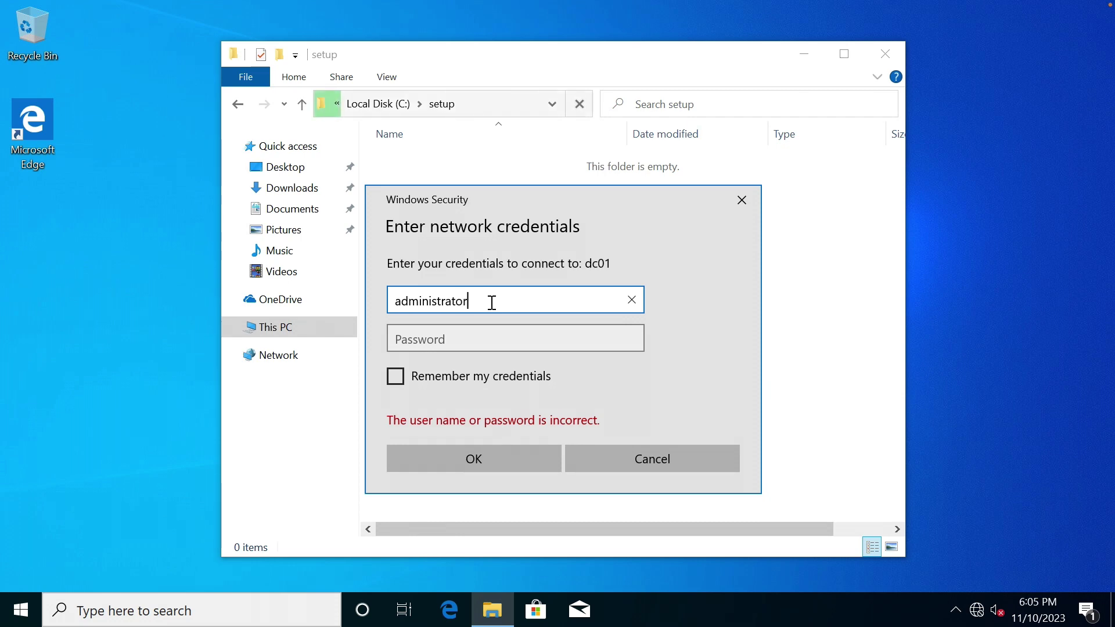
key(Tab)
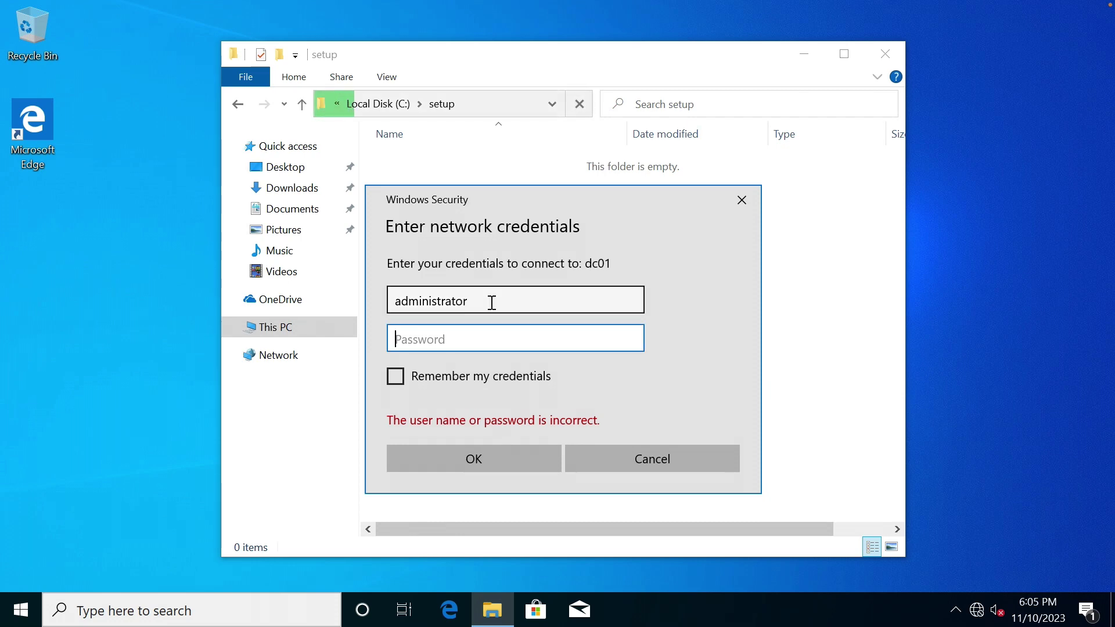
text(•••••••••)
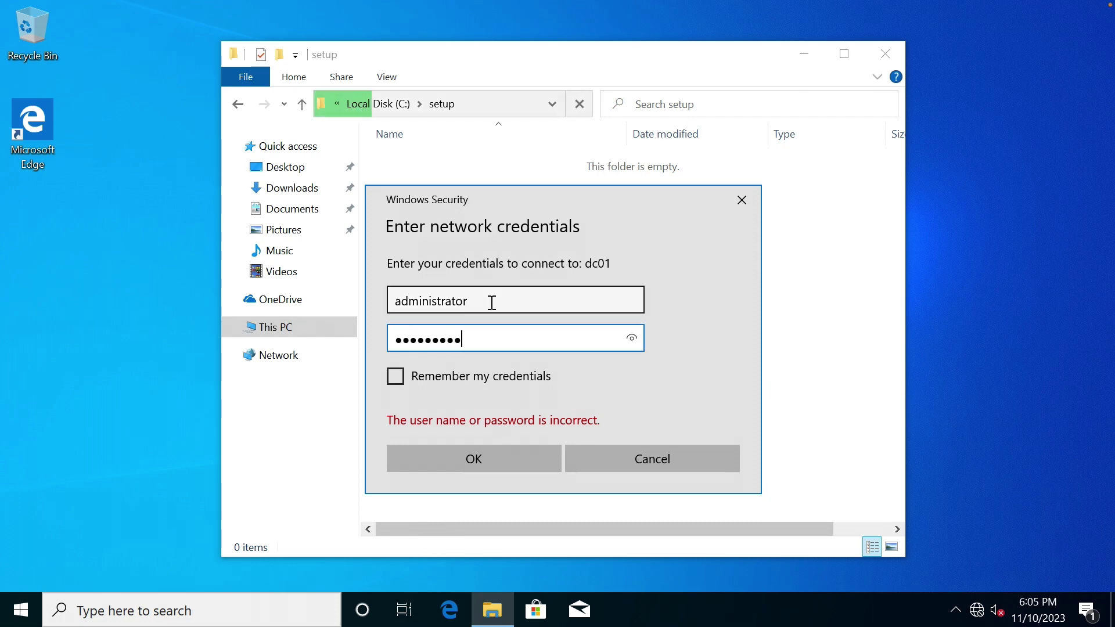
text(•••)
key(Return)
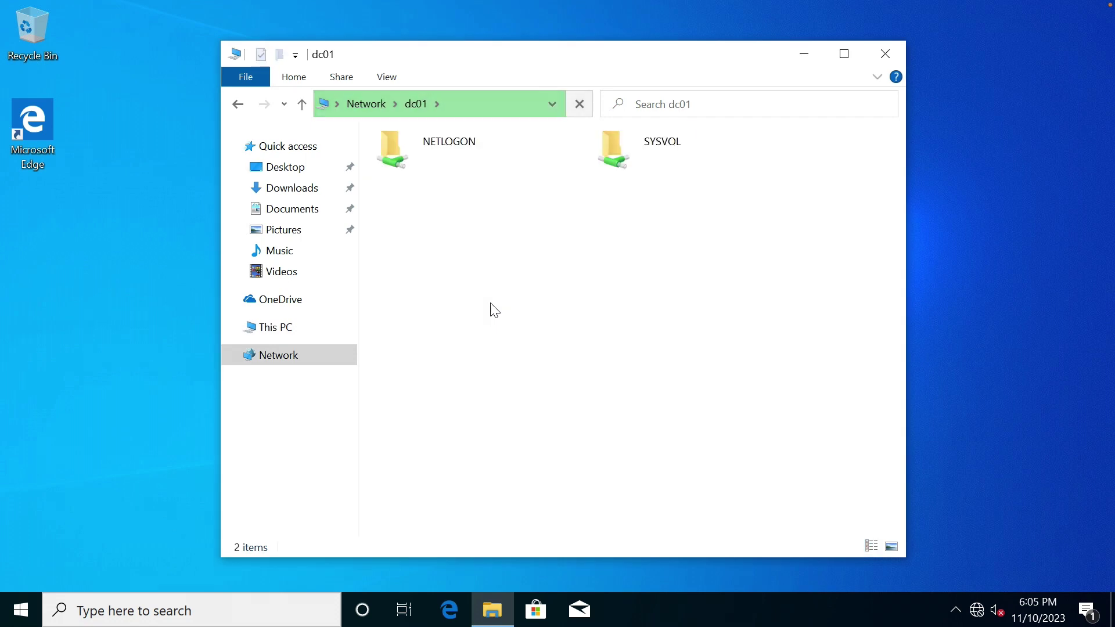
Browse to \\dc01\c$ and open its setup folder.
click(491, 107)
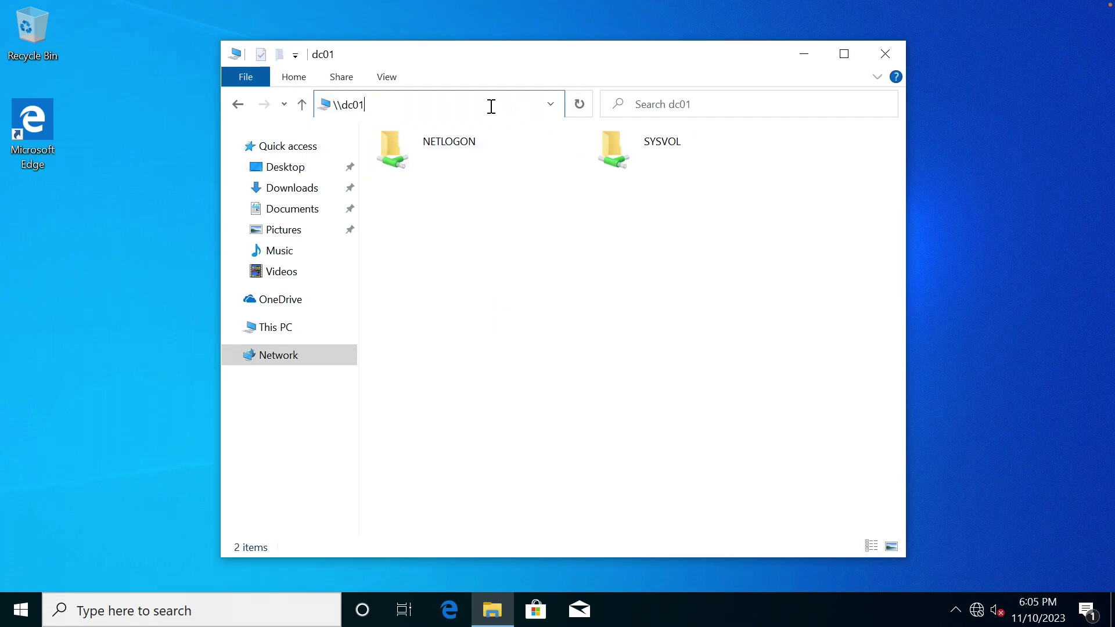
text(\)
text(c#)
key(Return)
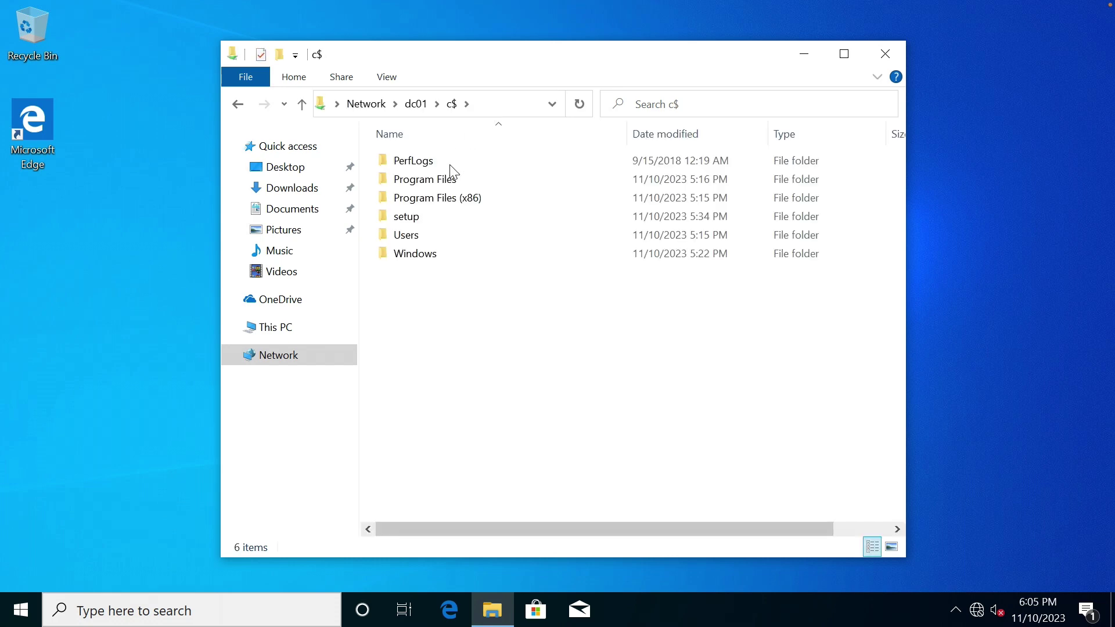
double_click(425, 220)
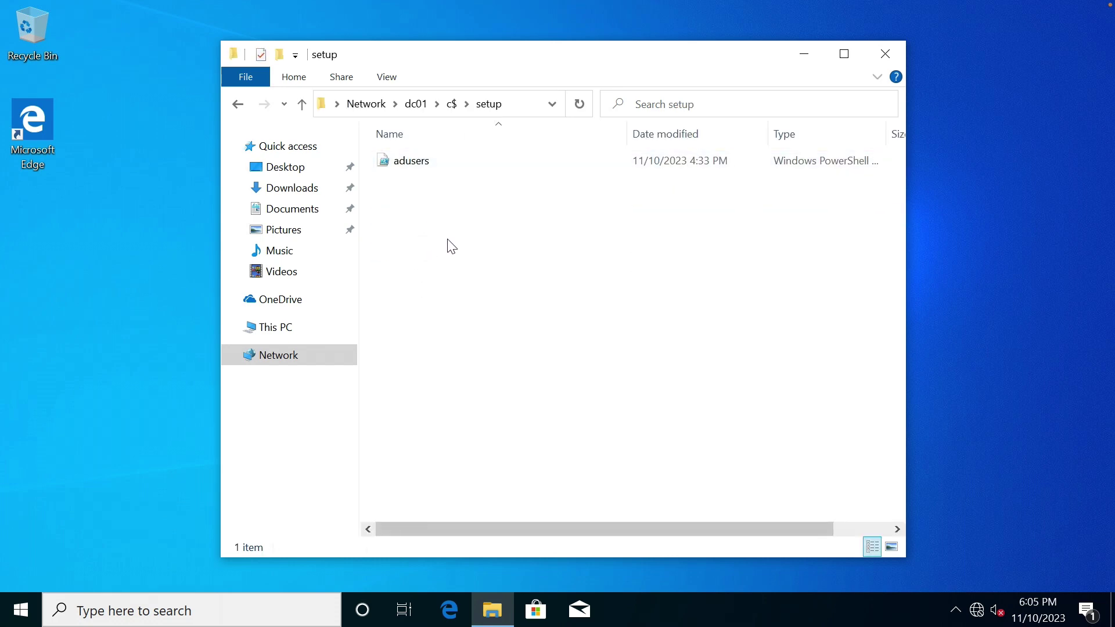
key(ctrl+Left)
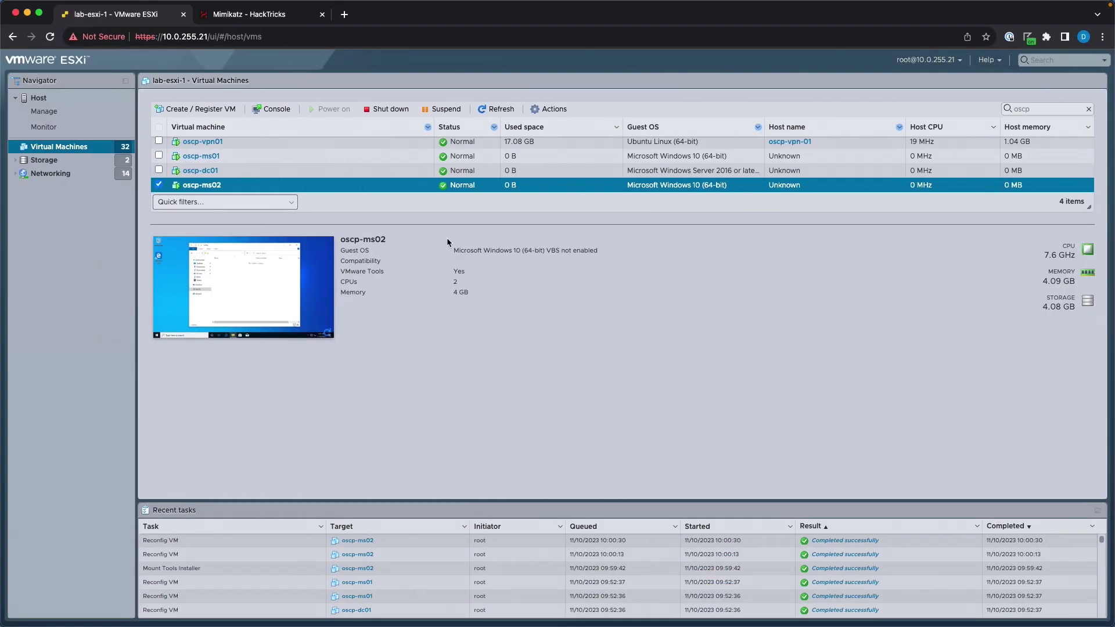
On the other VM, copy Autologon64 from its local C:\setup folder.
key(ctrl+Right)
key(ctrl+Right)
key(ctrl+Right)
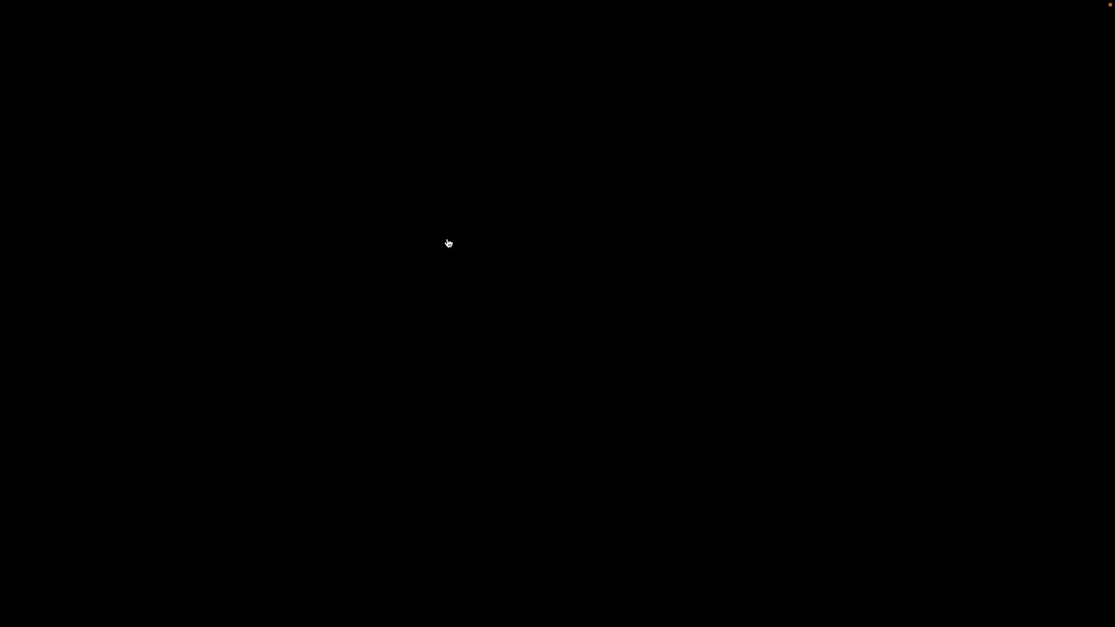
key(ctrl+Right)
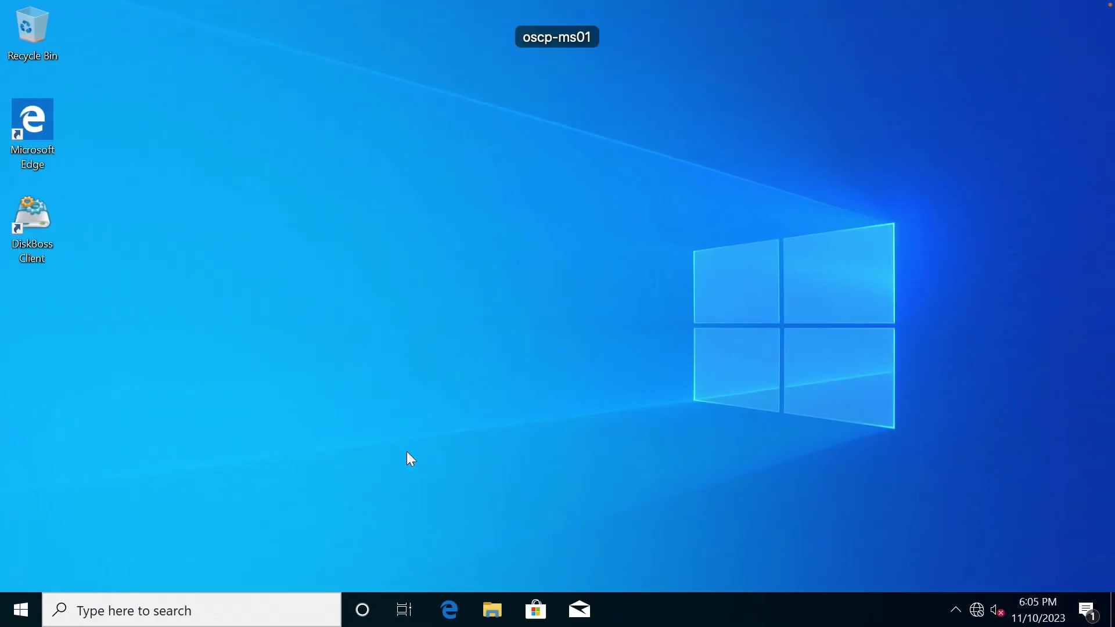
click(21, 609)
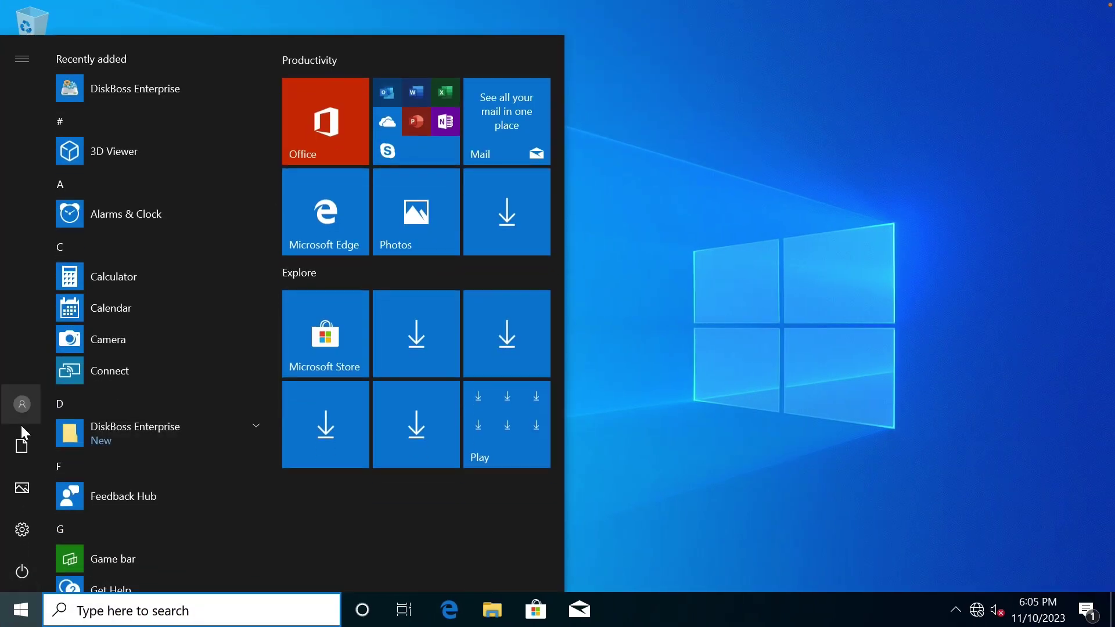
click(524, 575)
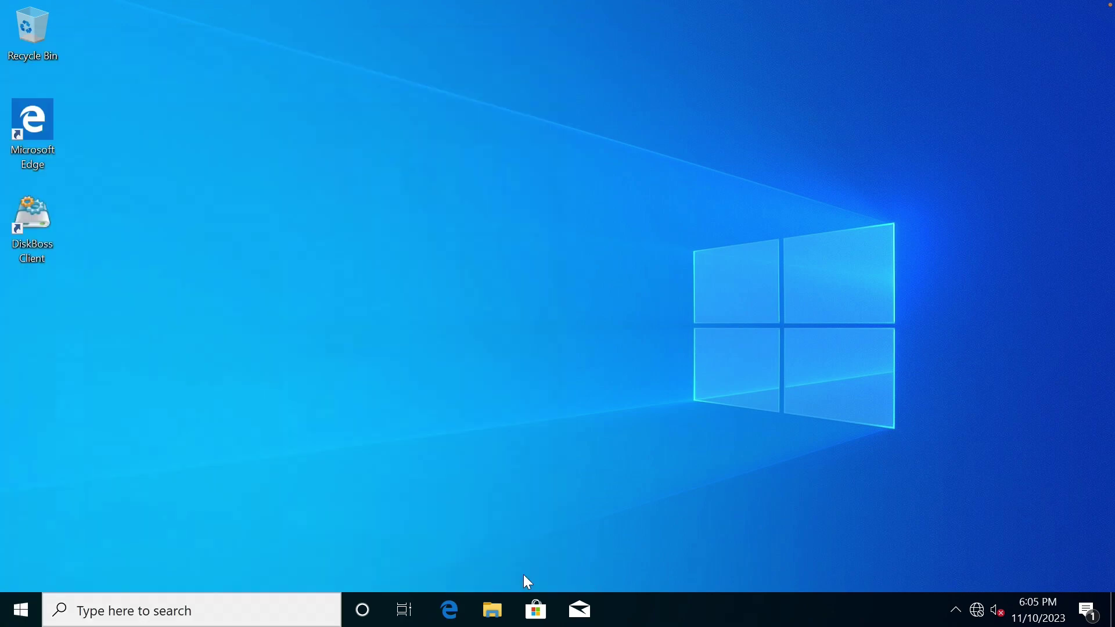
click(494, 609)
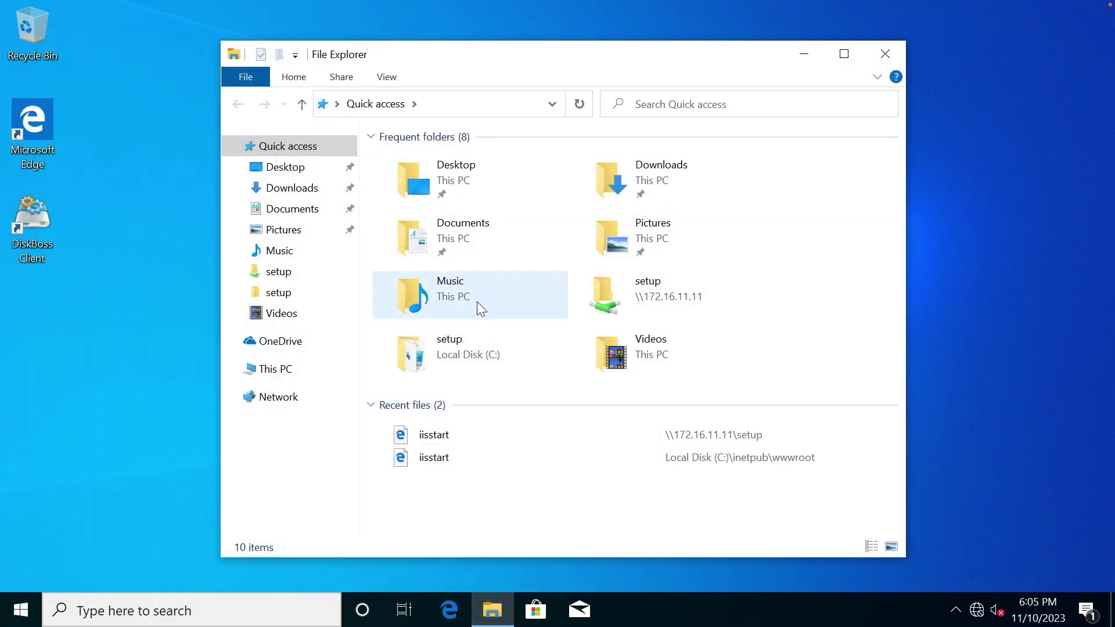
click(285, 367)
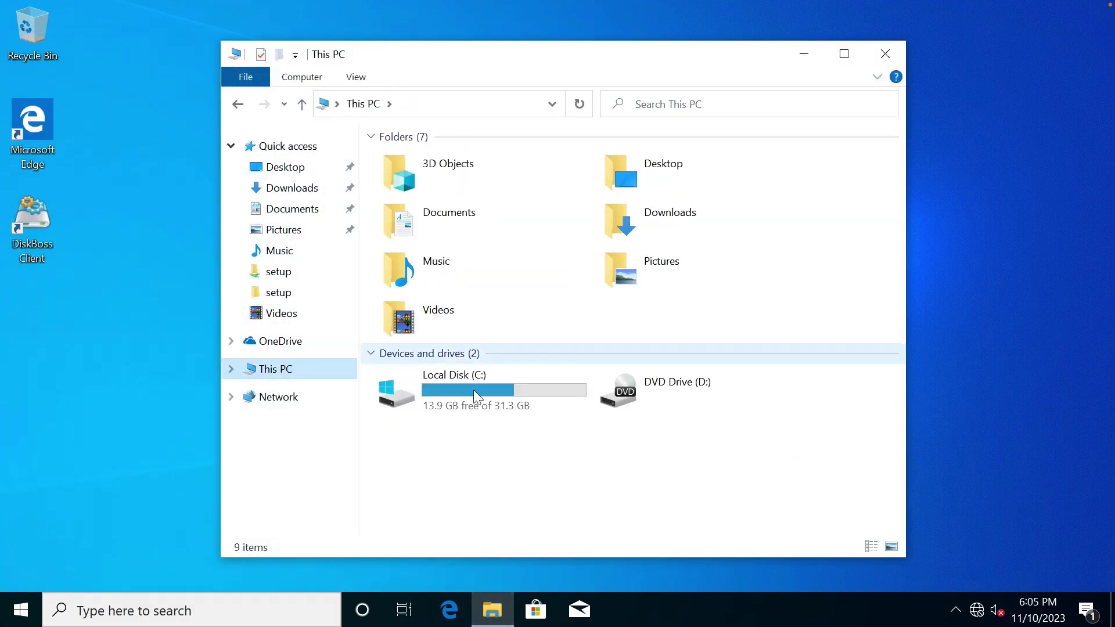
double_click(477, 398)
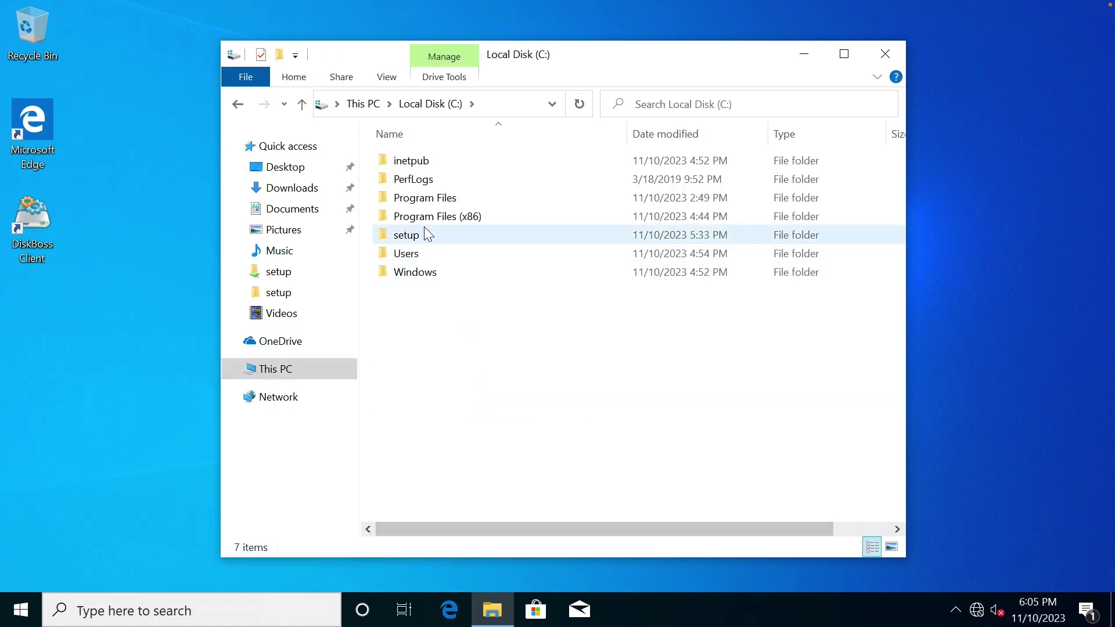
double_click(406, 235)
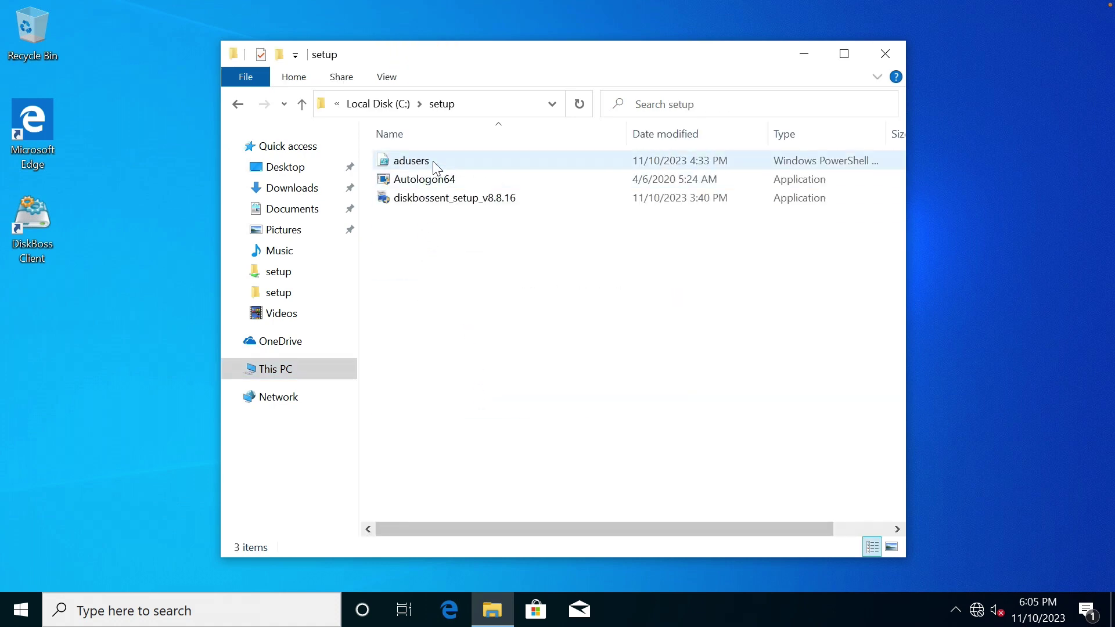
right_click(427, 185)
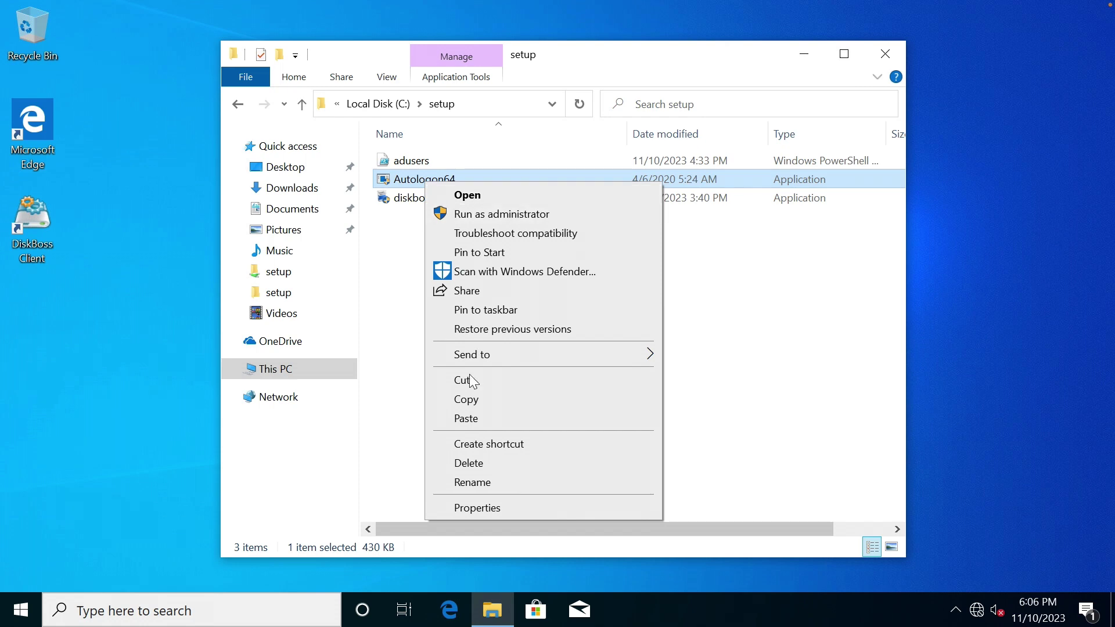
click(468, 401)
Paste Autologon64 into dc01's c$ setup folder.
click(491, 109)
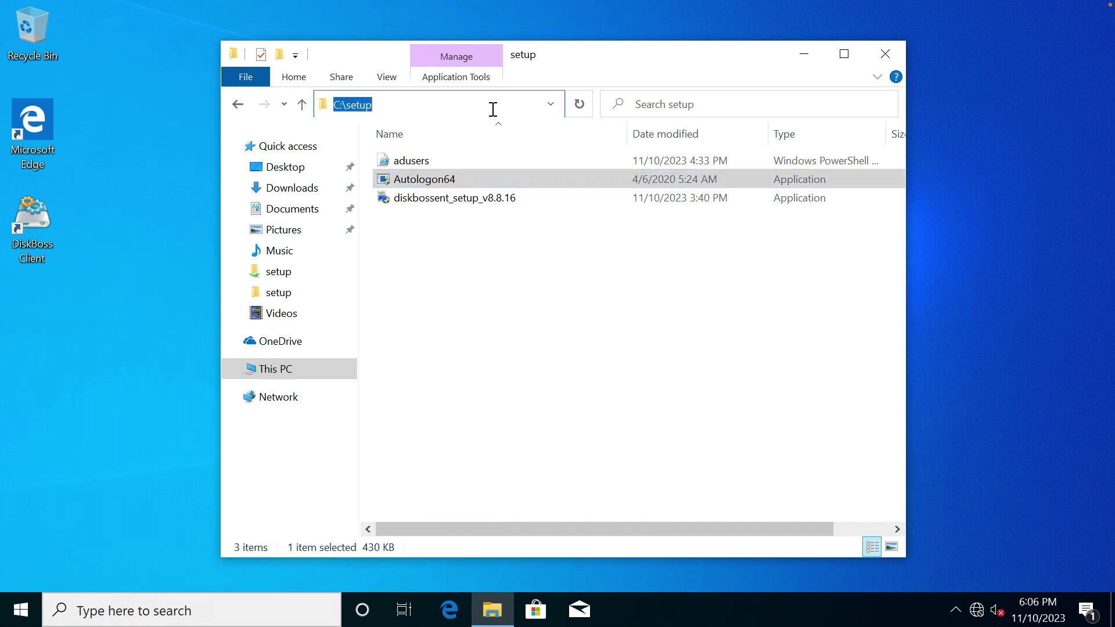
text(\\)
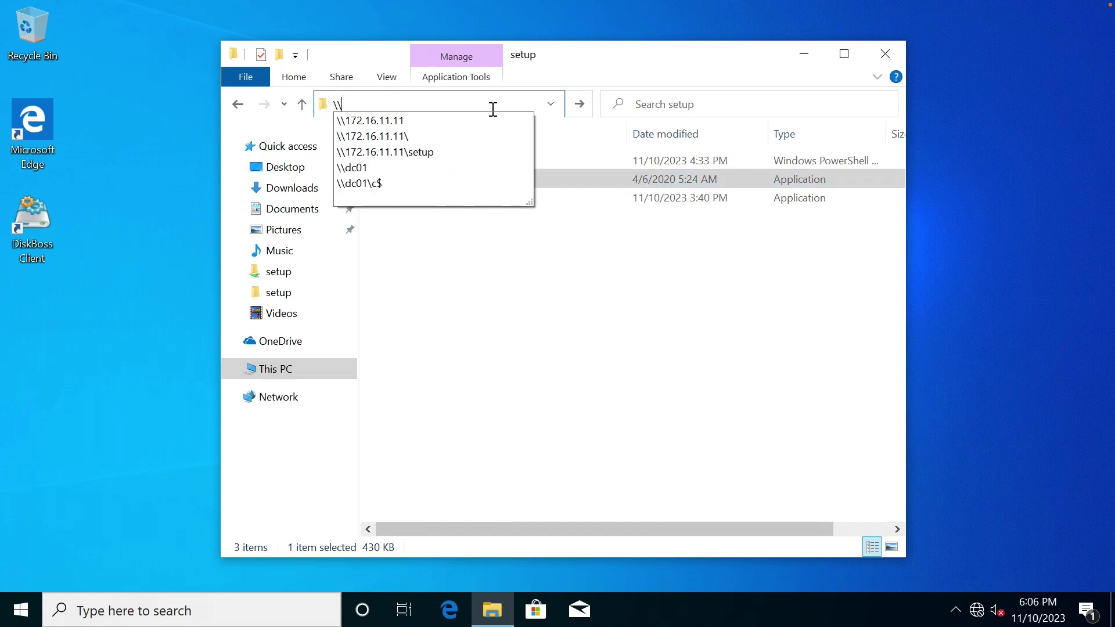
click(389, 185)
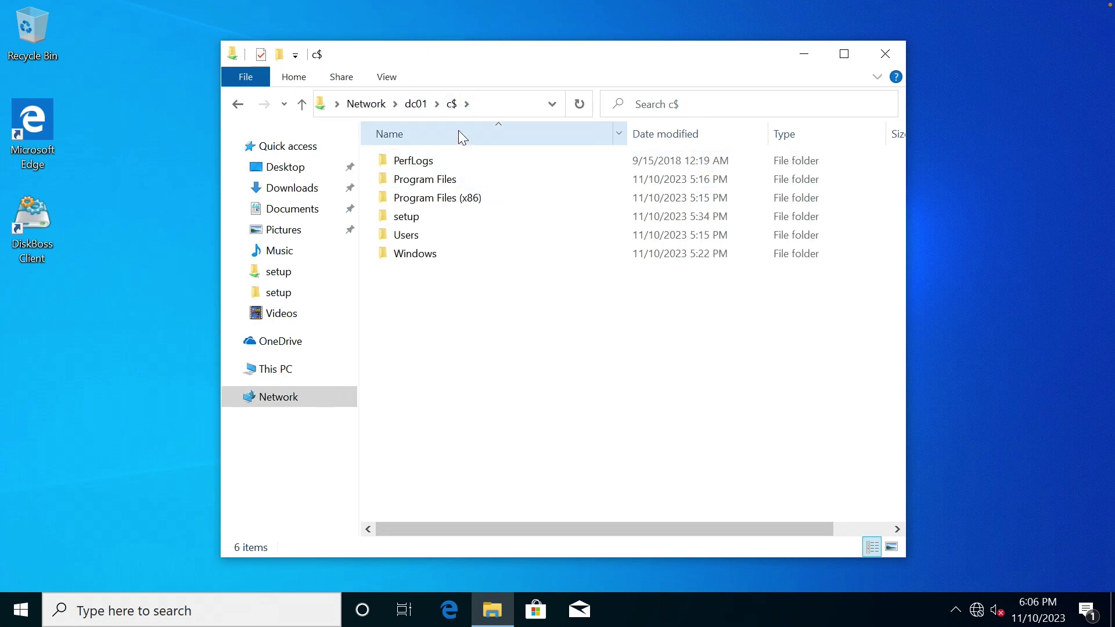
double_click(419, 218)
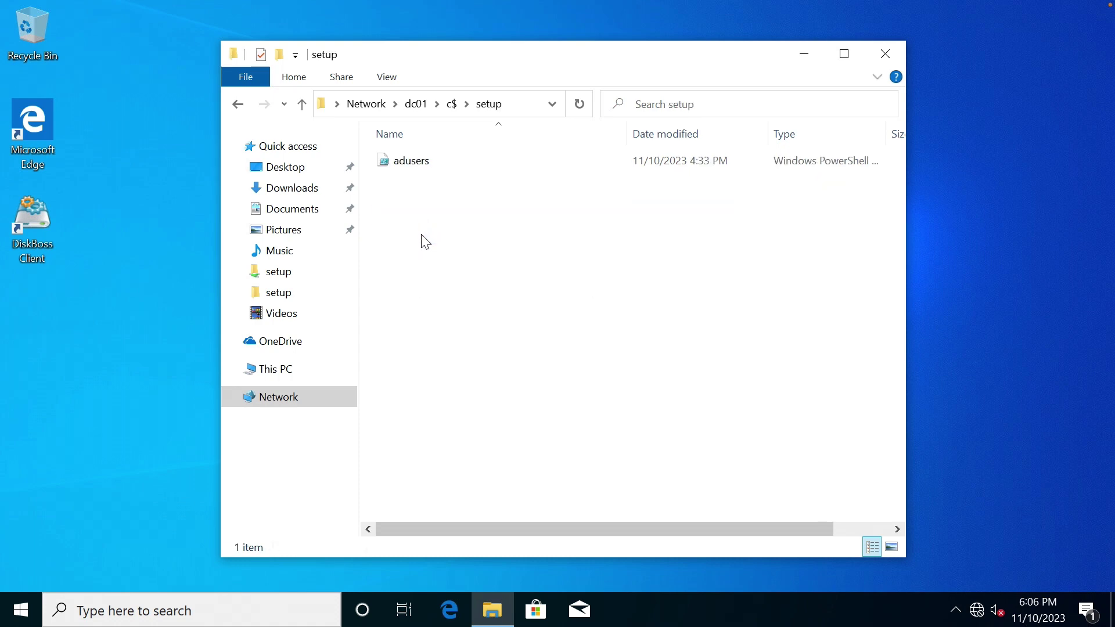
key(ctrl+v)
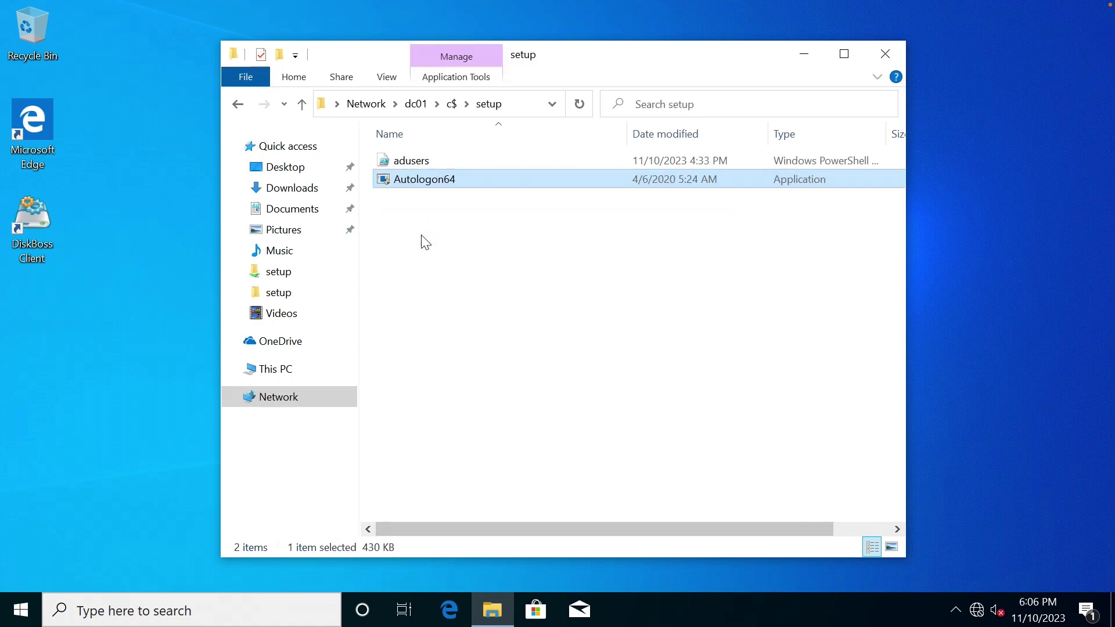
click(440, 242)
On the second VM, take Autologon64 from the share and paste it into local C:\setup.
key(ctrl+Left)
key(ctrl+Left)
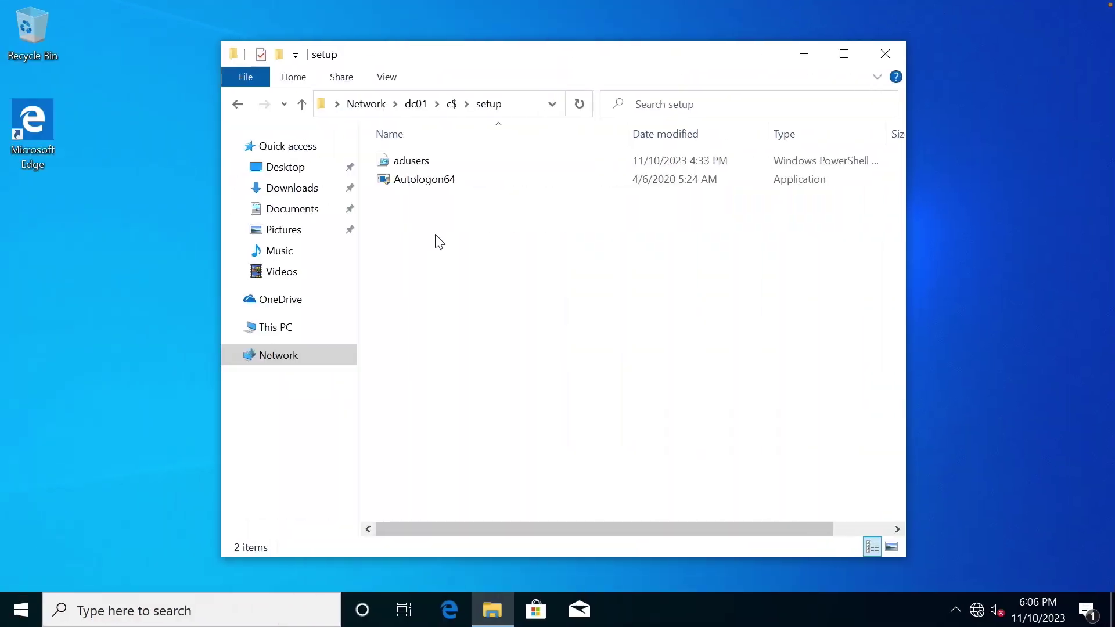
click(440, 180)
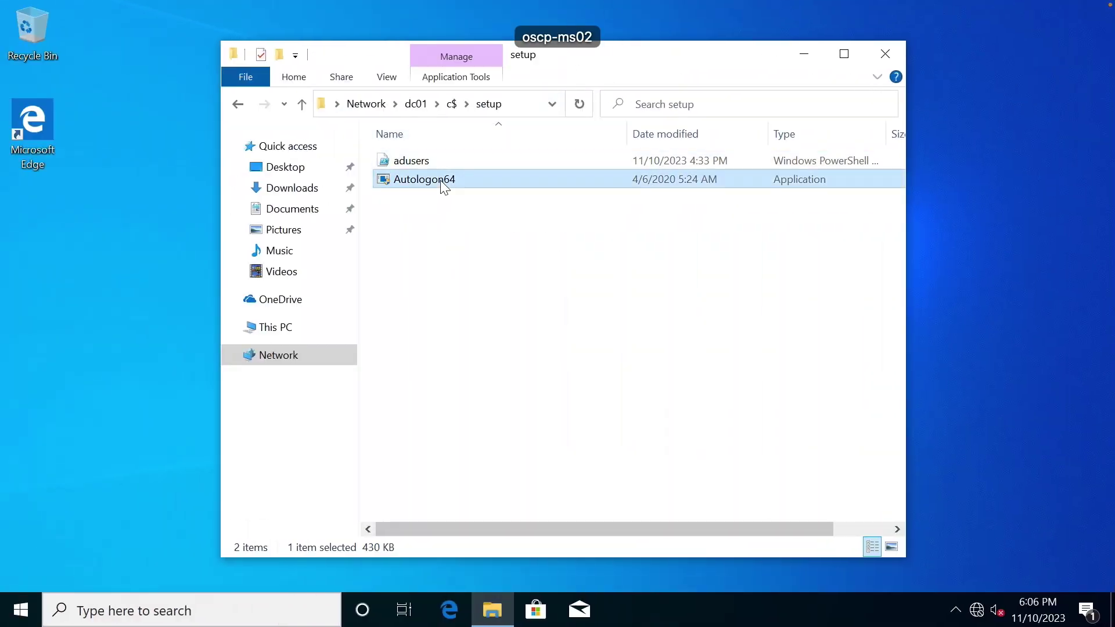
click(518, 104)
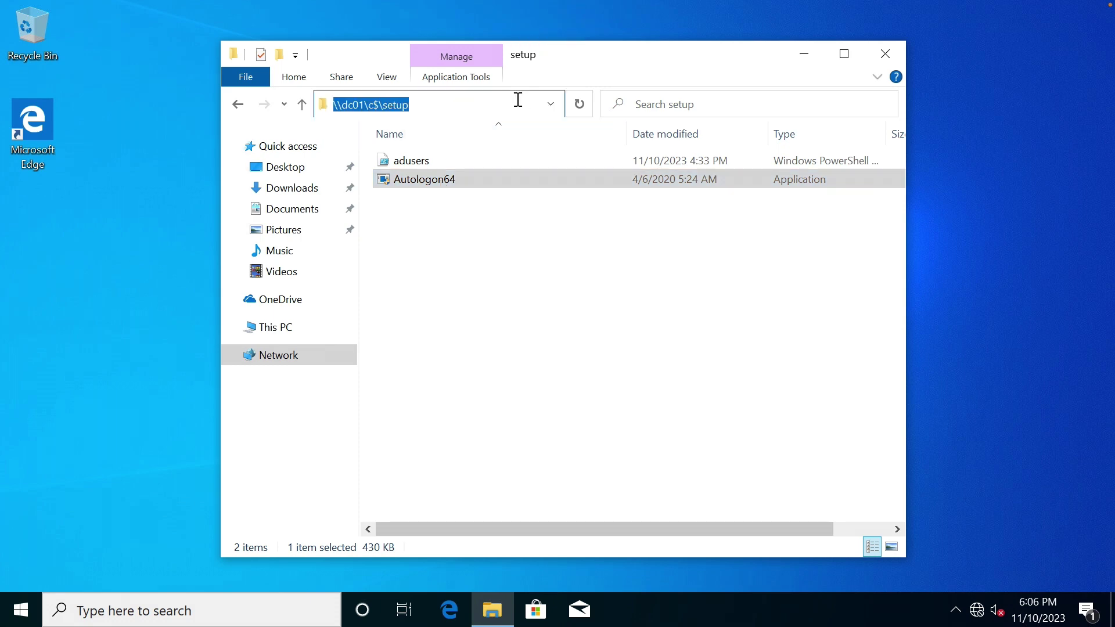
text(C:)
key(Return)
double_click(442, 224)
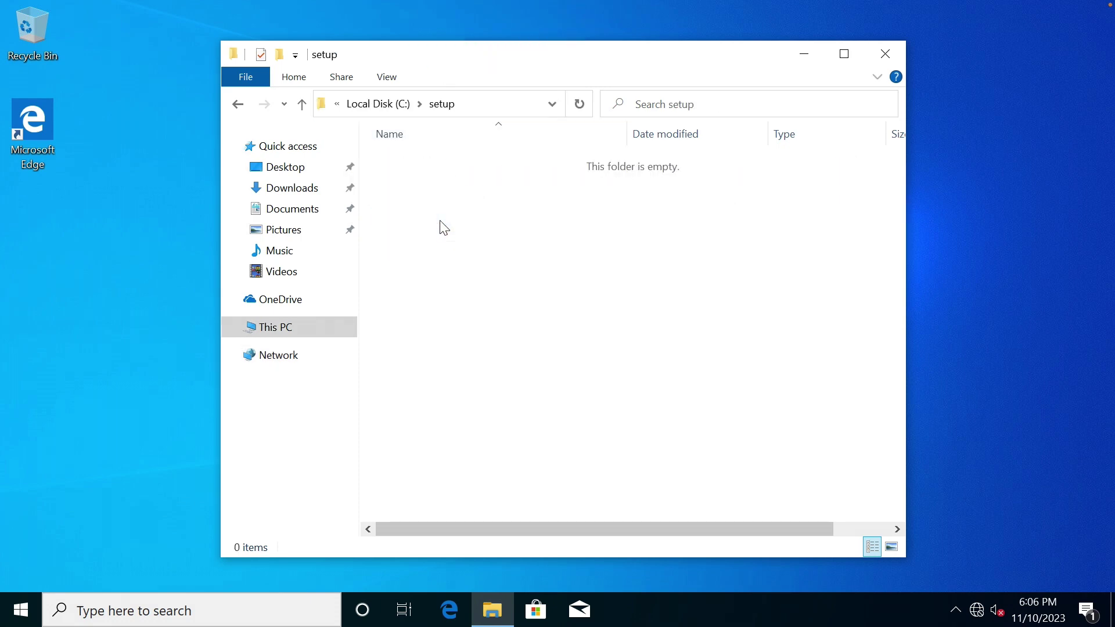
key(ctrl+v)
click(438, 177)
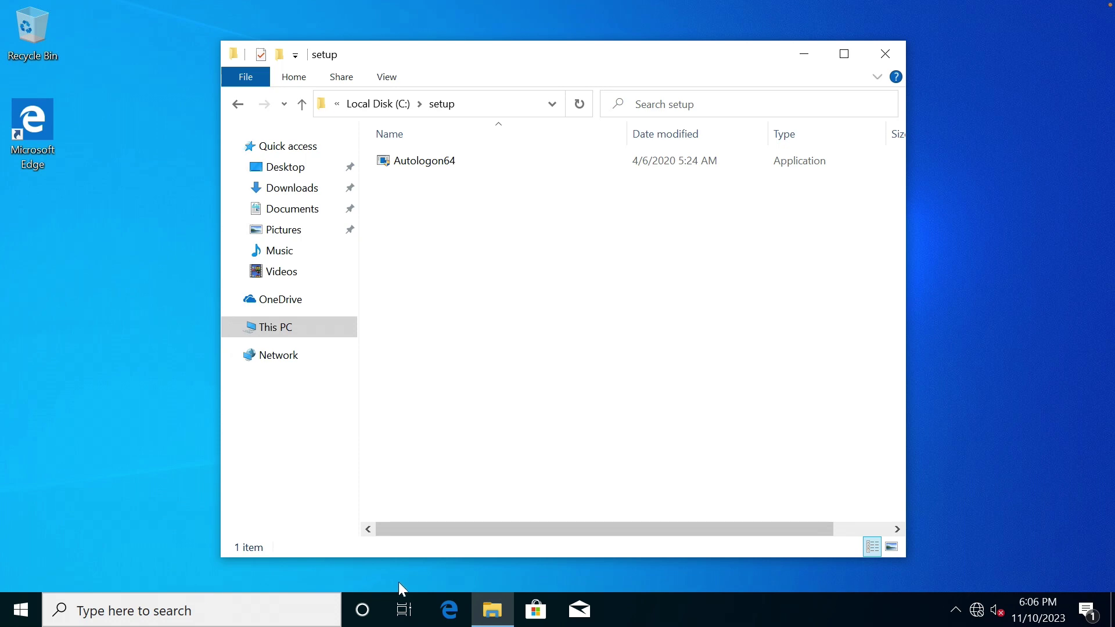
In This PC's system properties, set the computer to join domain oscp.lab.
right_click(281, 327)
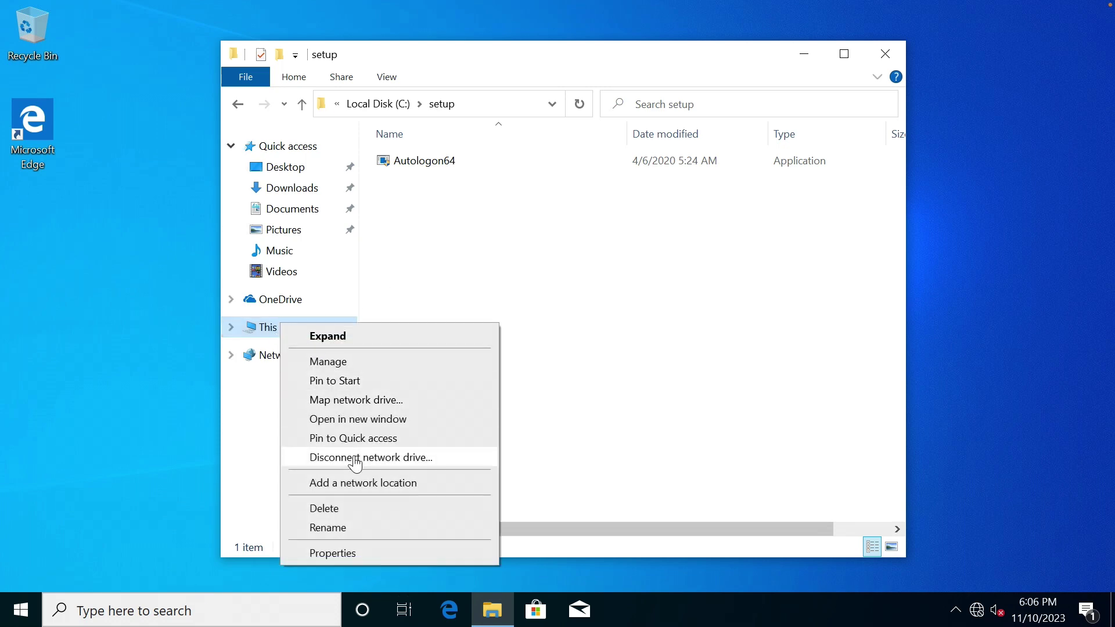
click(353, 553)
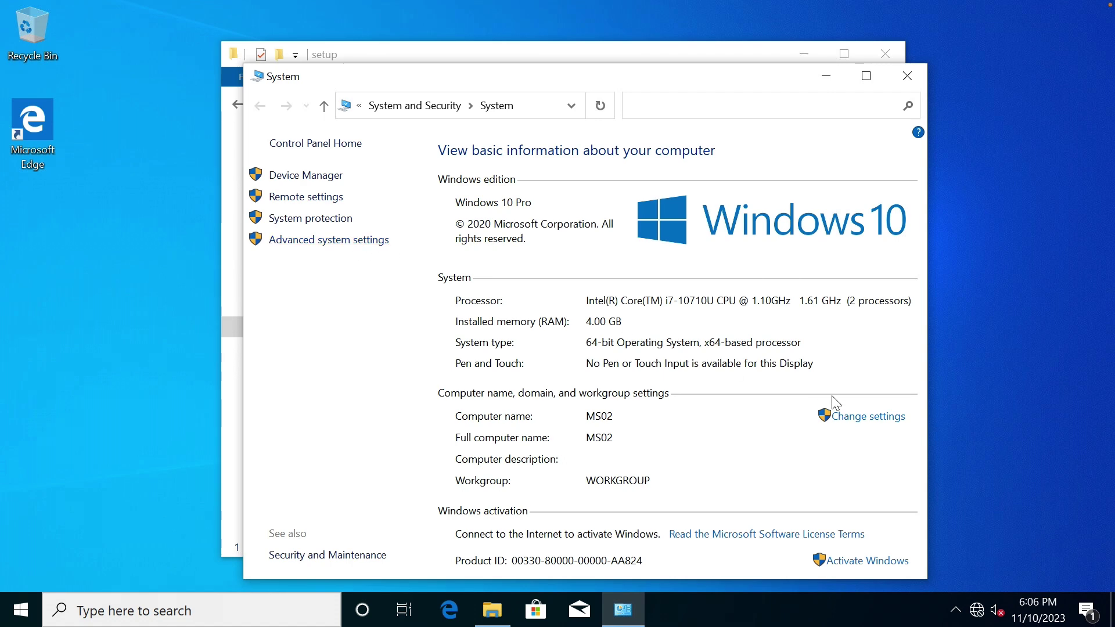
click(858, 418)
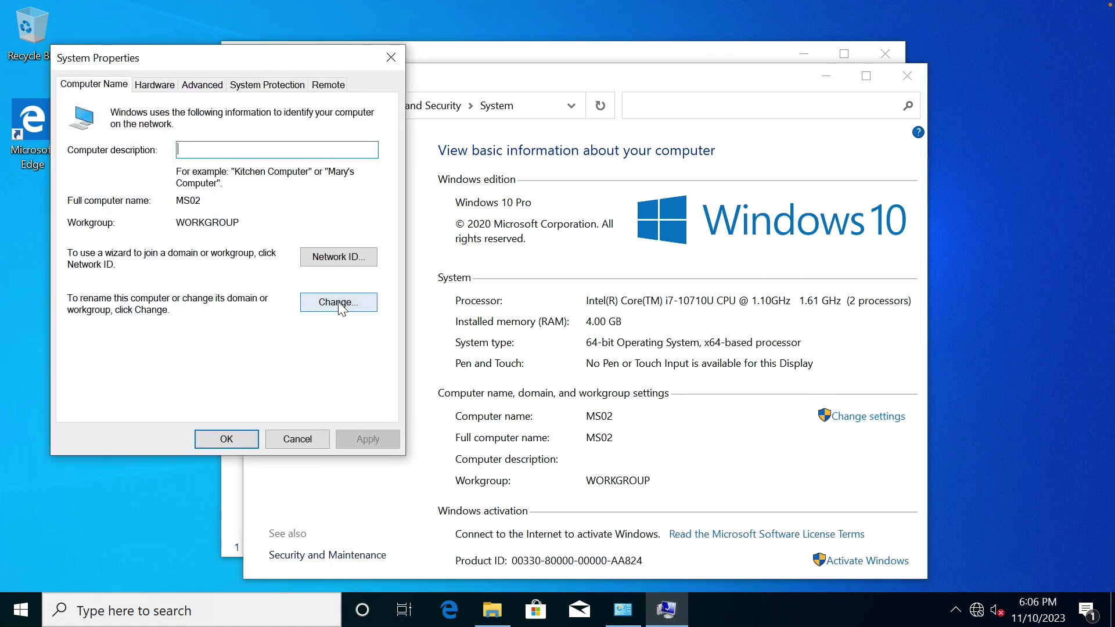
click(341, 303)
click(85, 295)
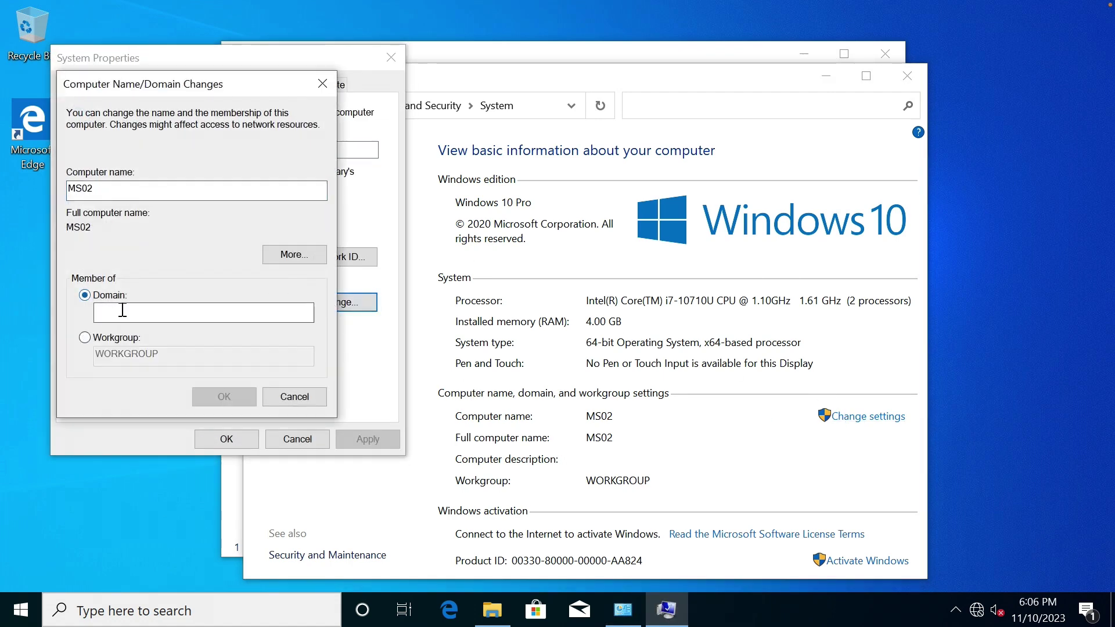
text(oscp)
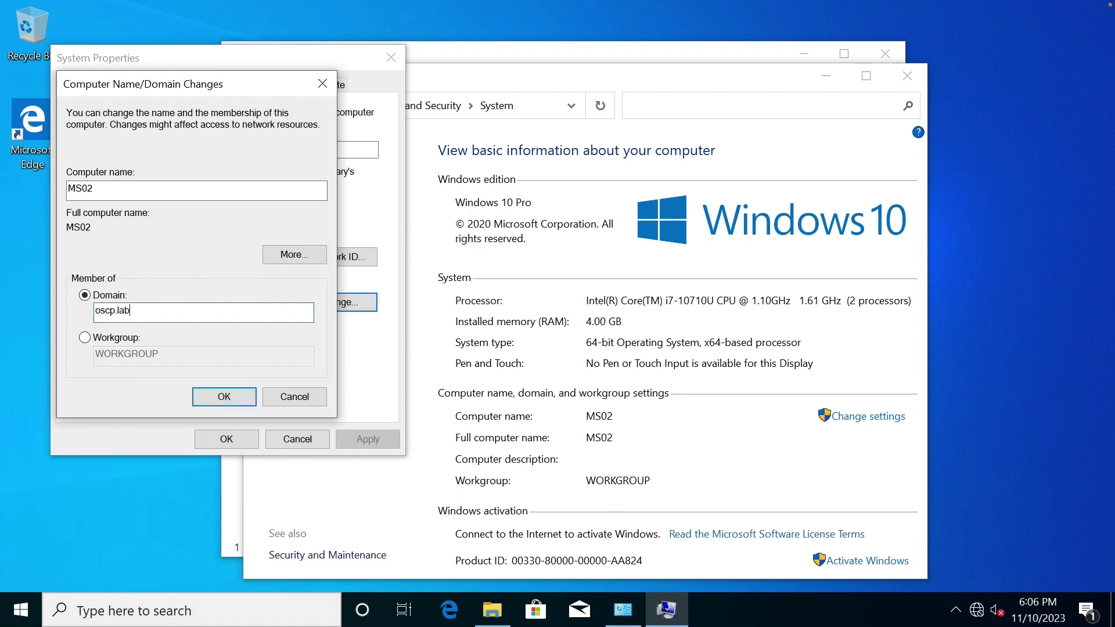
text(.lab)
key(Return)
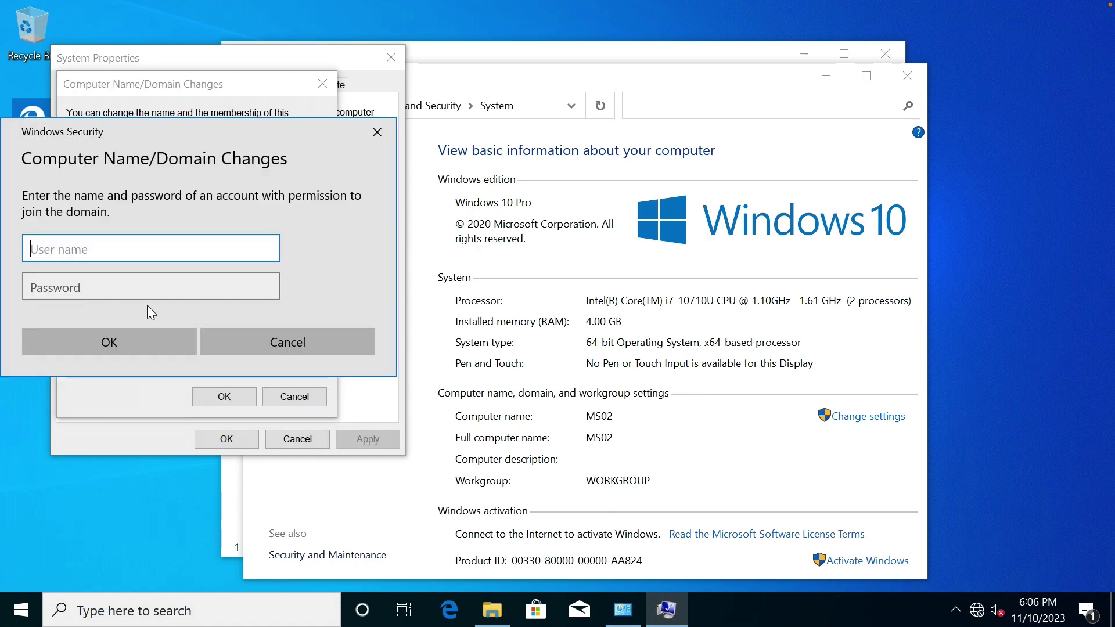
Authenticate as domain administrator, acknowledge the welcome and restart notices, and restart now.
text(administrator)
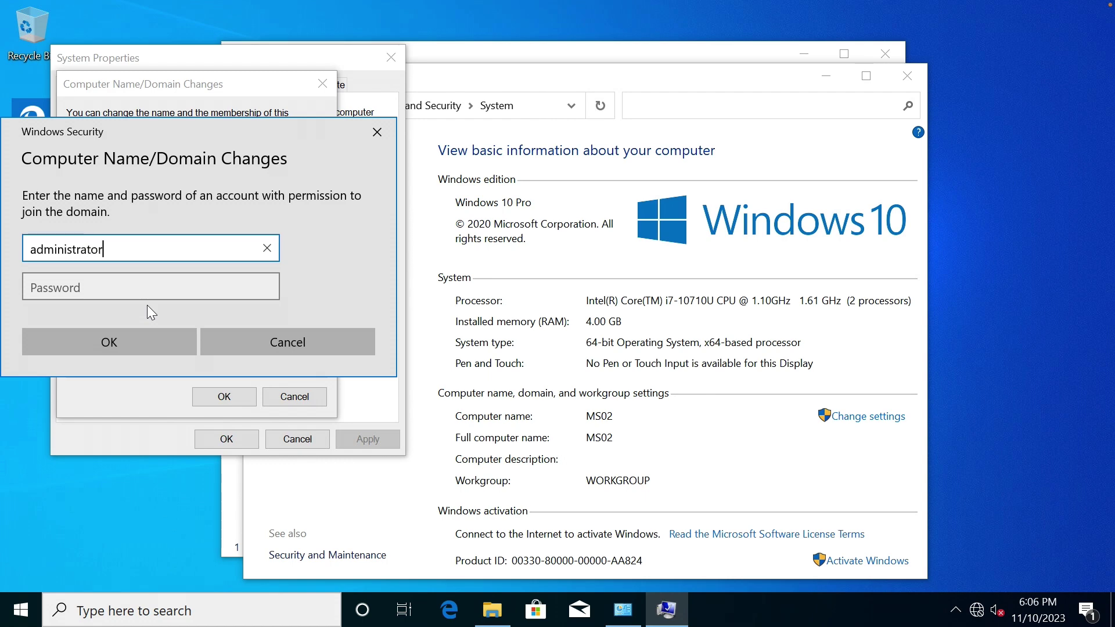
key(Tab)
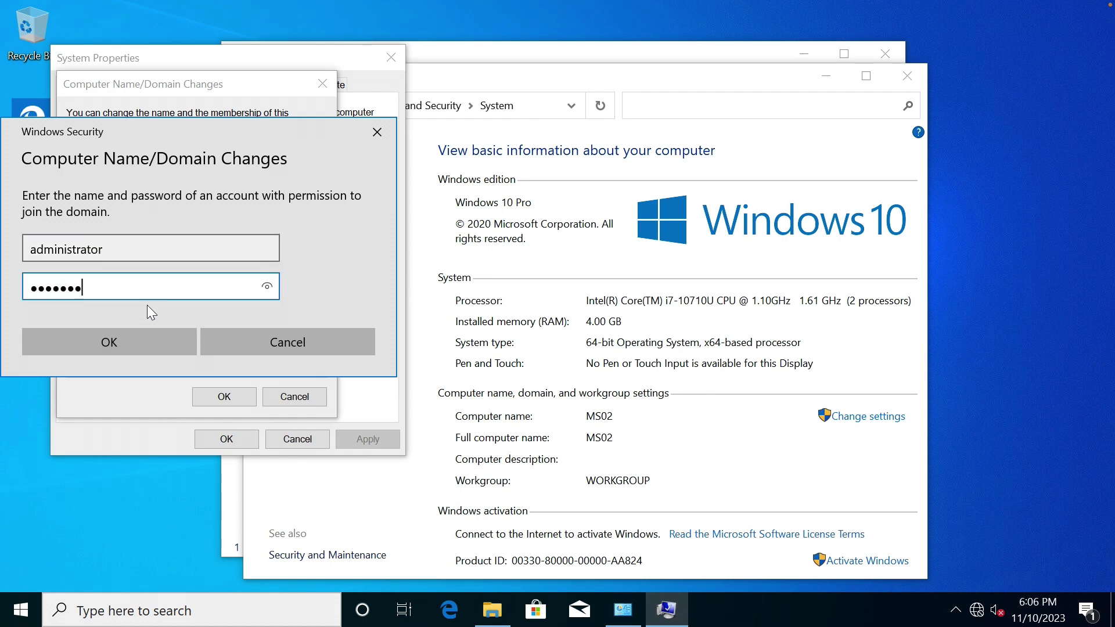
key(Return)
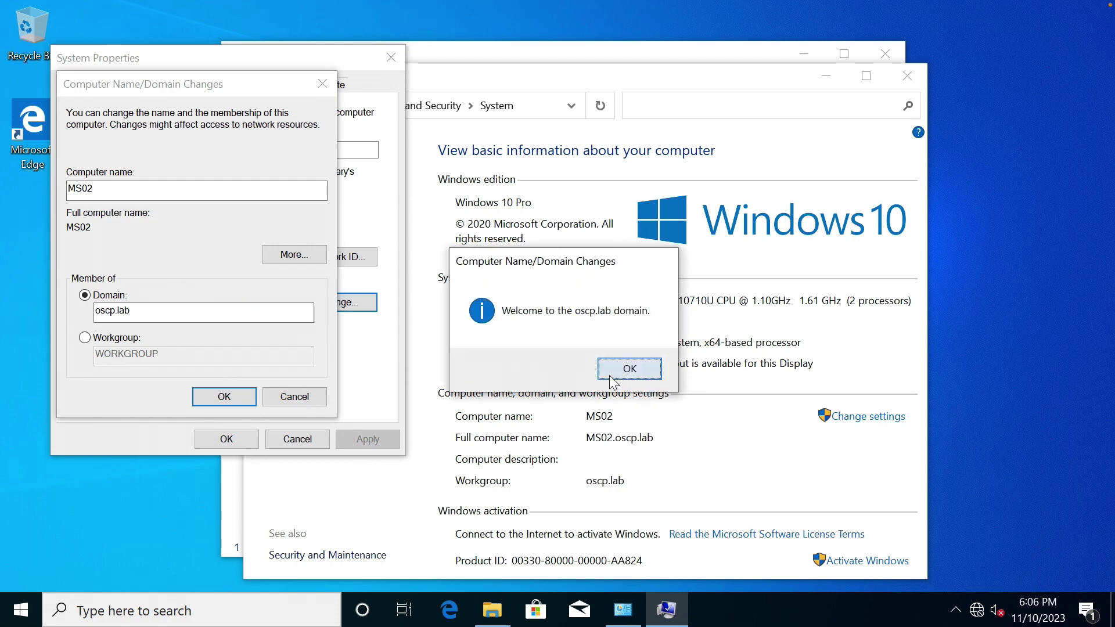
click(608, 376)
click(665, 331)
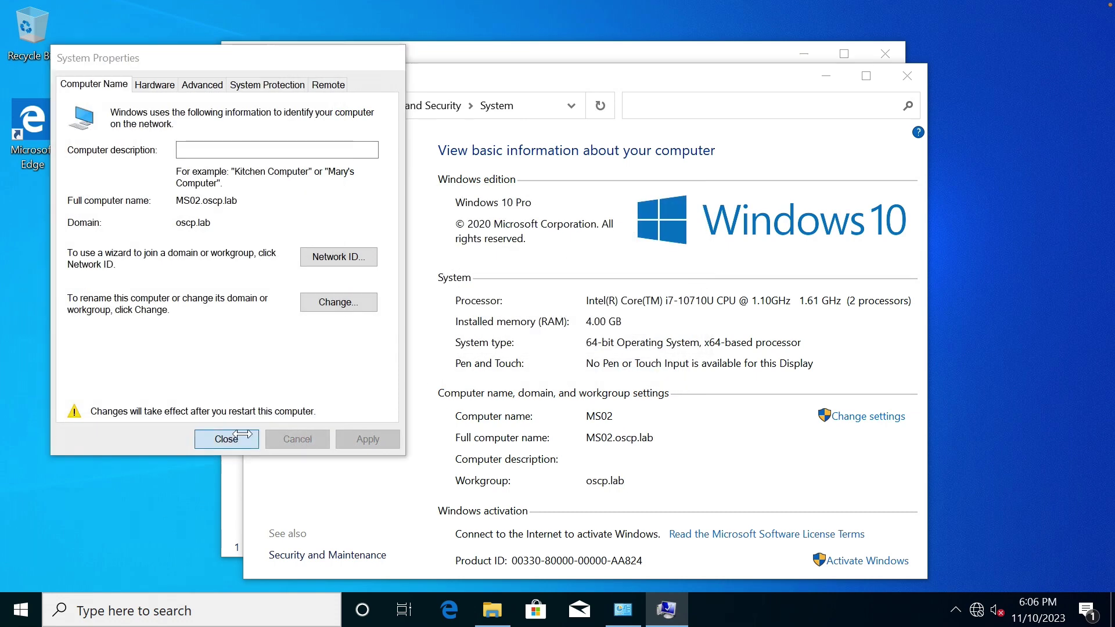
click(224, 438)
click(541, 321)
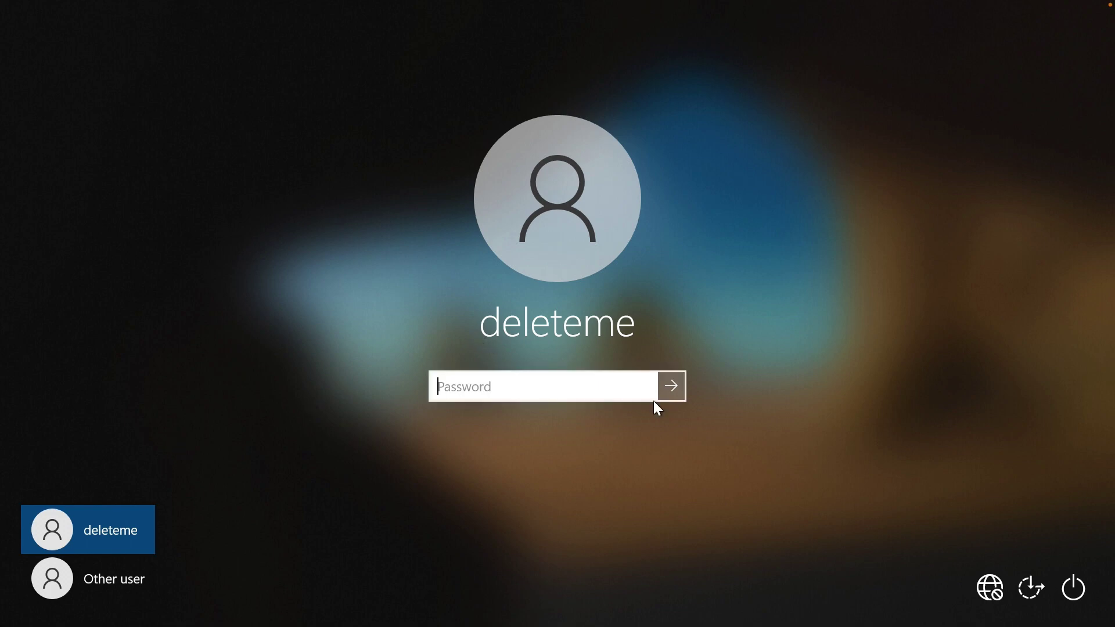
Sign in to the temporary local account, open File Explorer, and close the OneDrive notification.
key(Return)
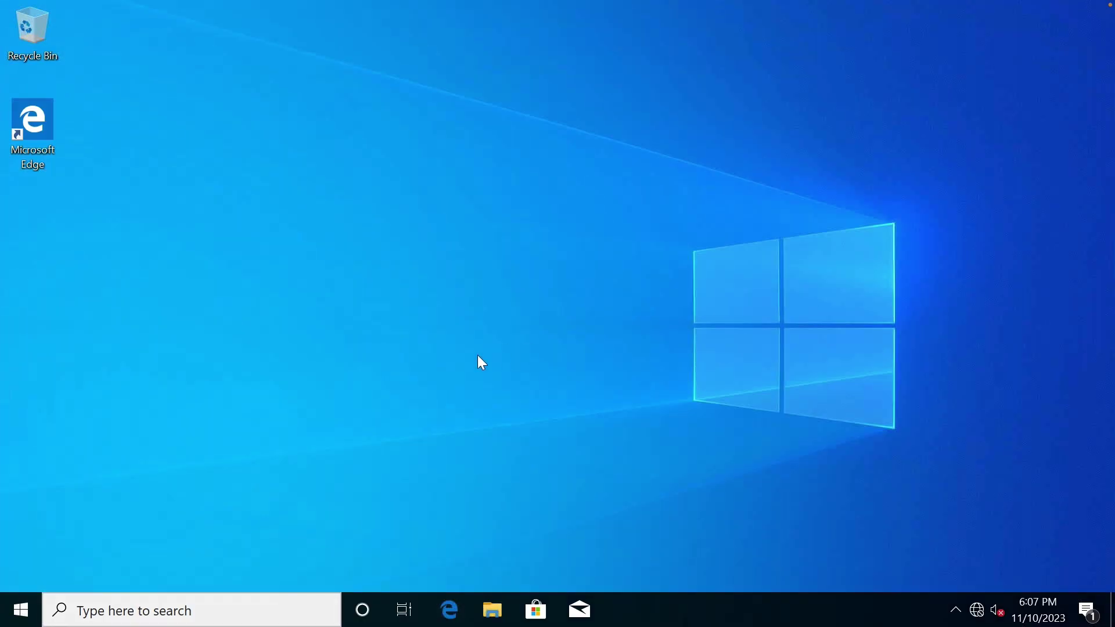
click(493, 611)
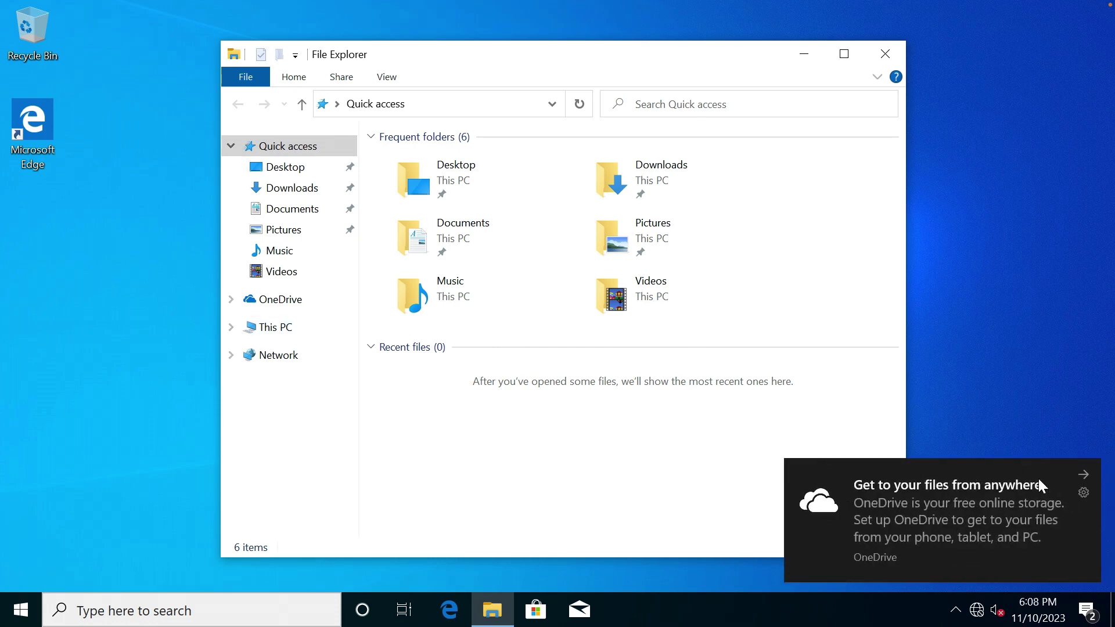
click(1083, 473)
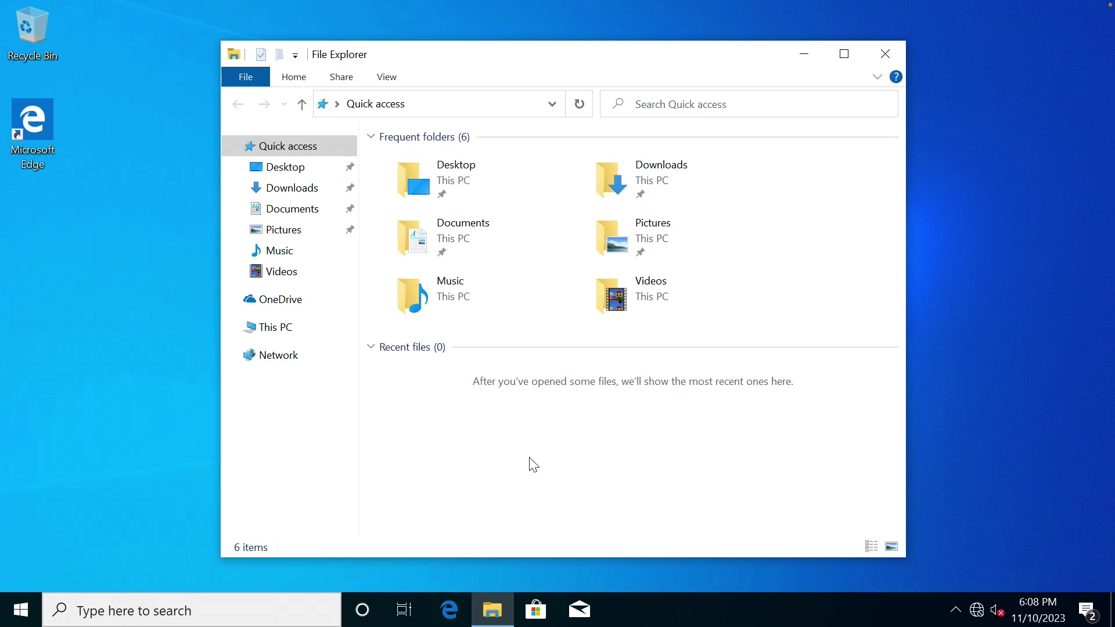
In Computer Management, open the Administrators group under Local Users and Groups.
right_click(284, 330)
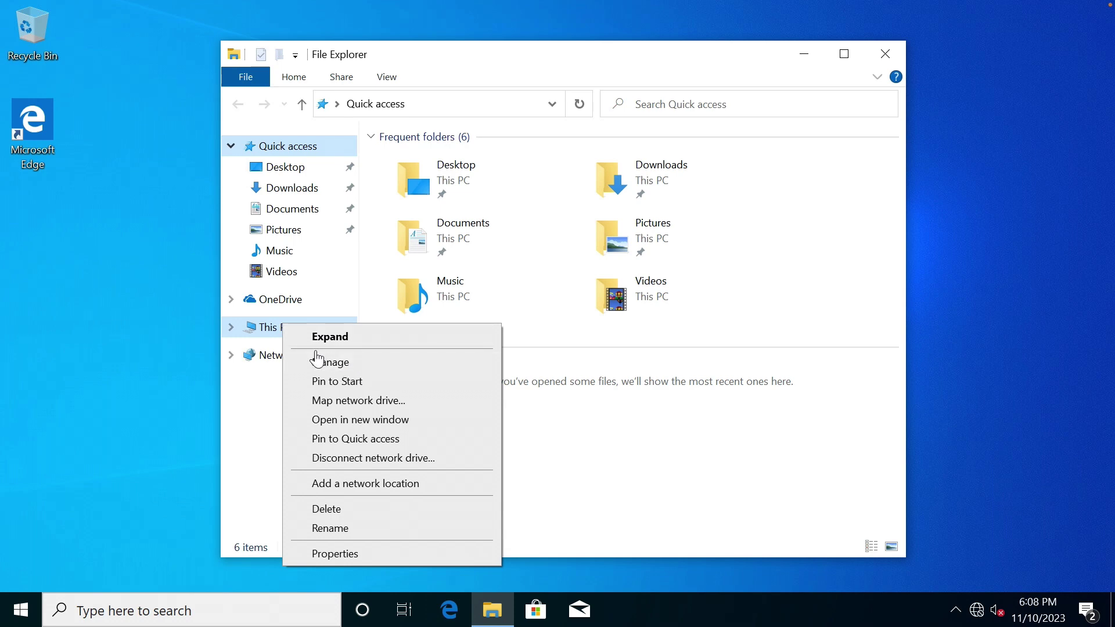
click(380, 371)
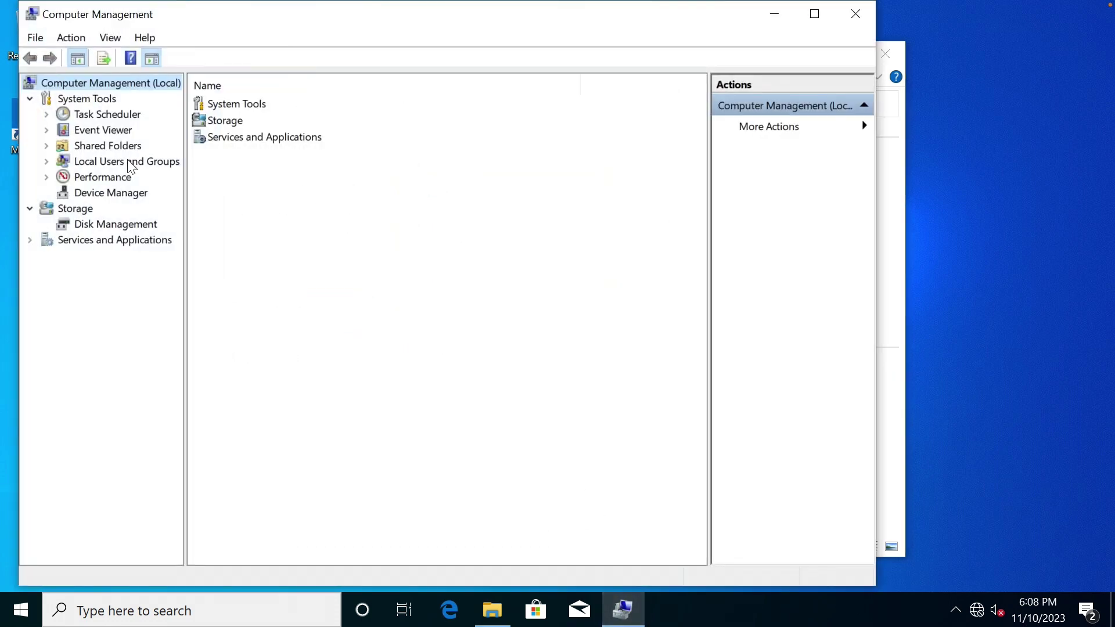
click(135, 163)
double_click(165, 166)
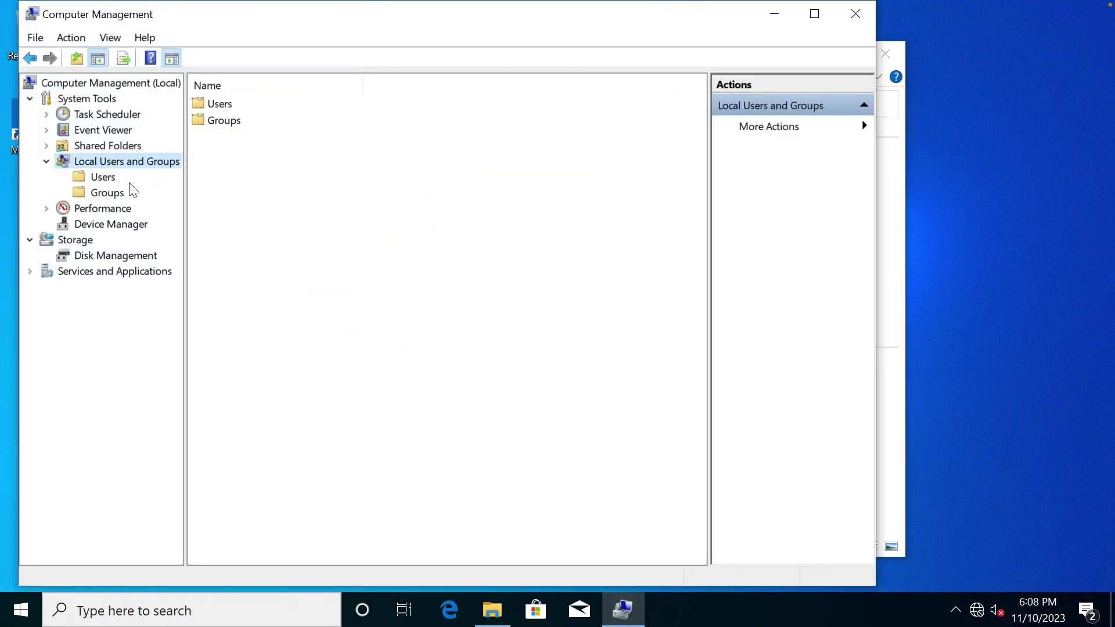
click(110, 193)
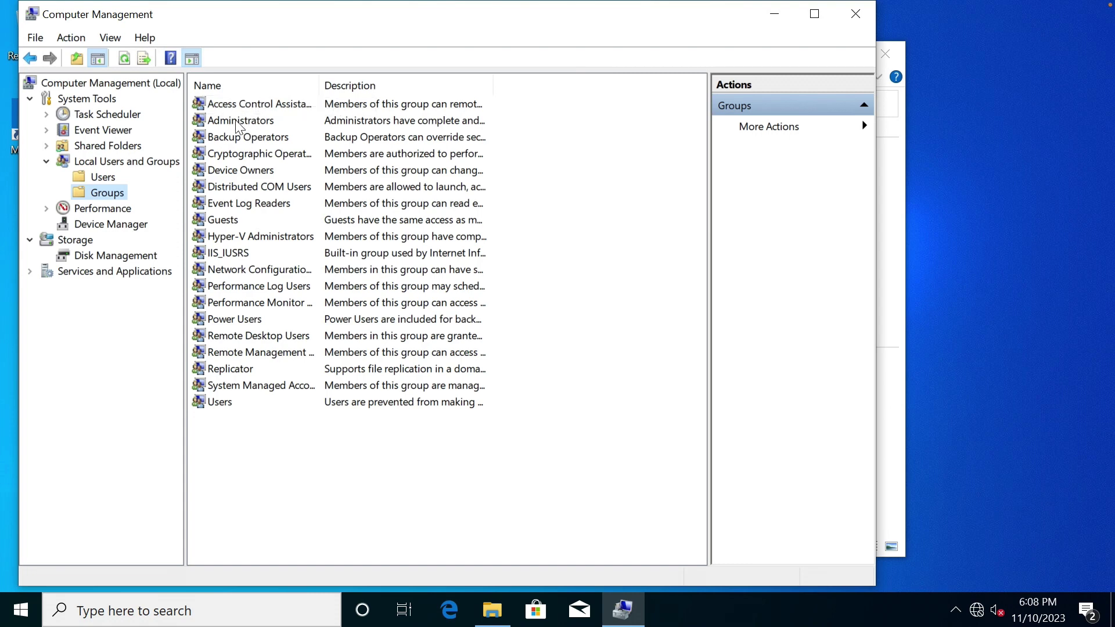
double_click(232, 121)
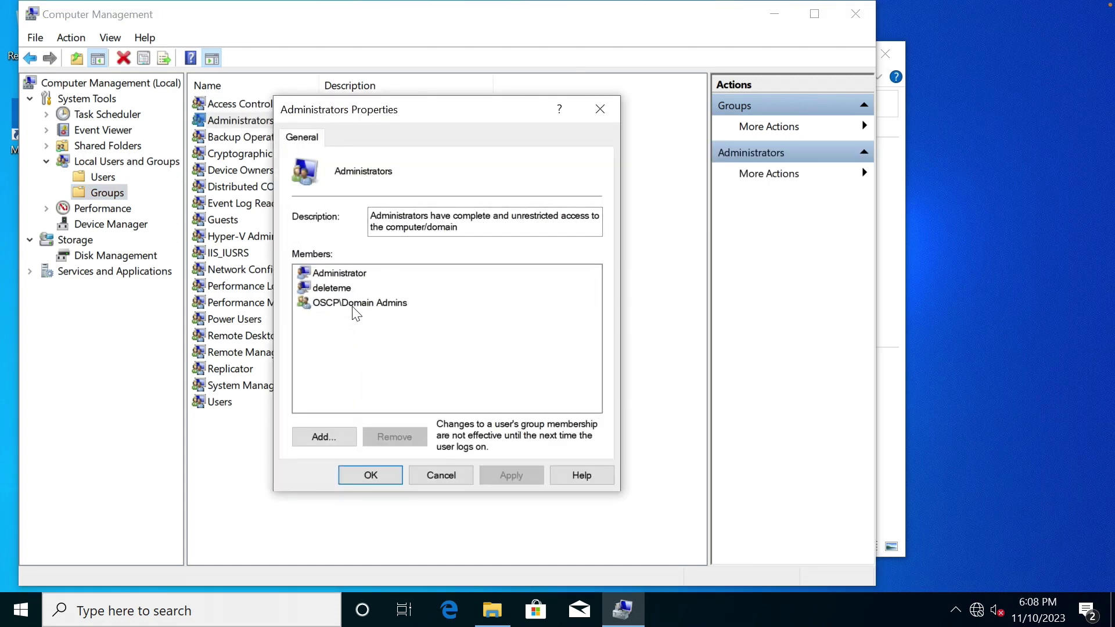
Add a domain user to Administrators, resolving the name with domain administrator credentials.
click(335, 438)
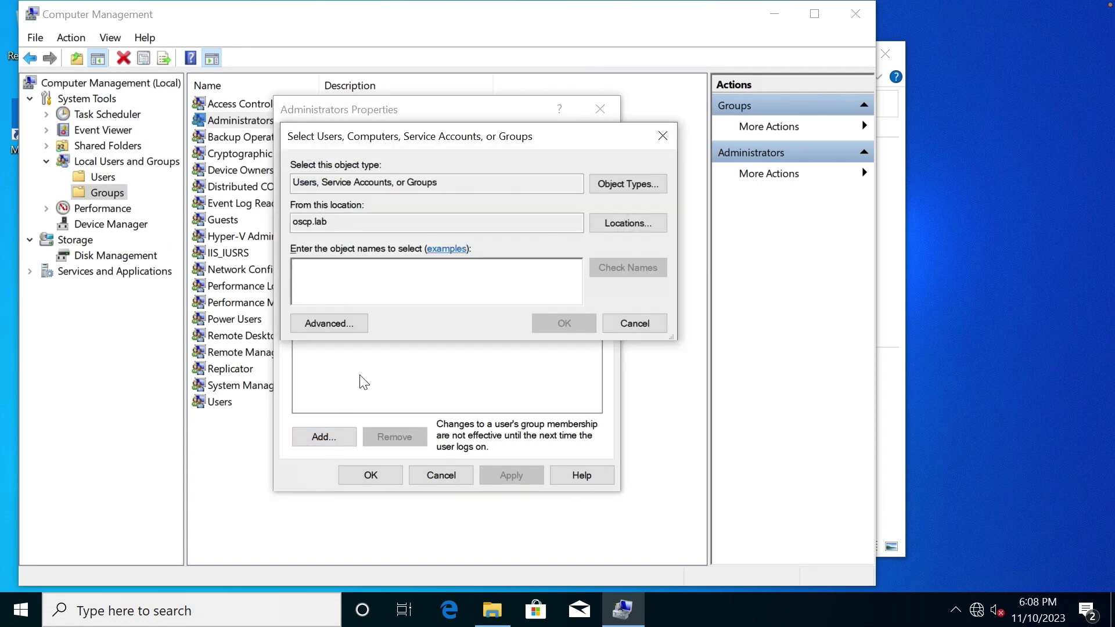
drag(329, 222, 292, 221)
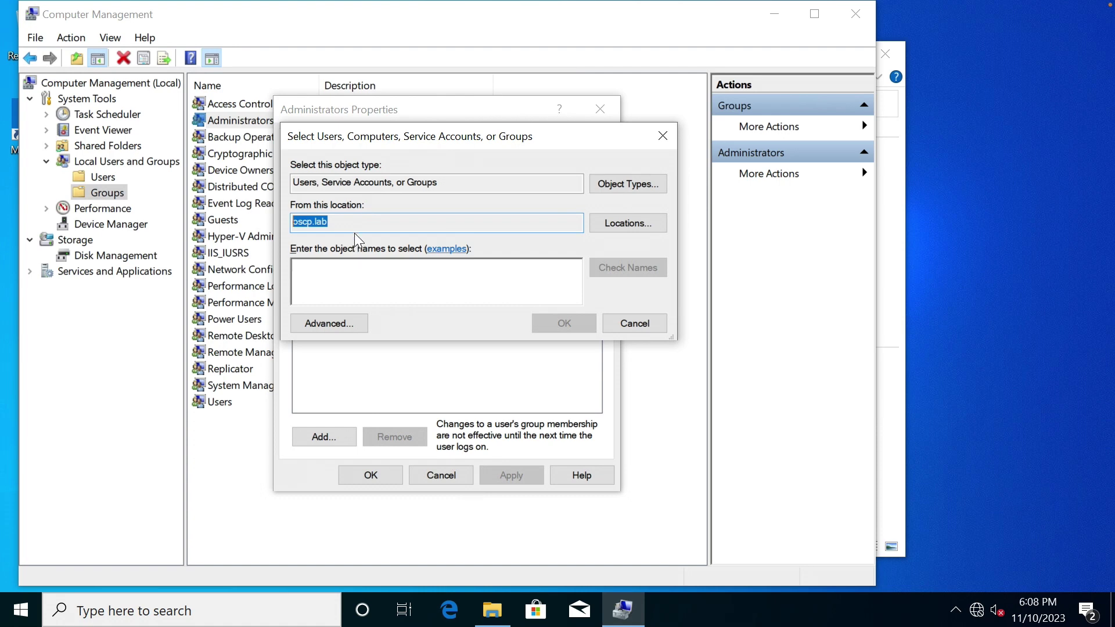
click(351, 272)
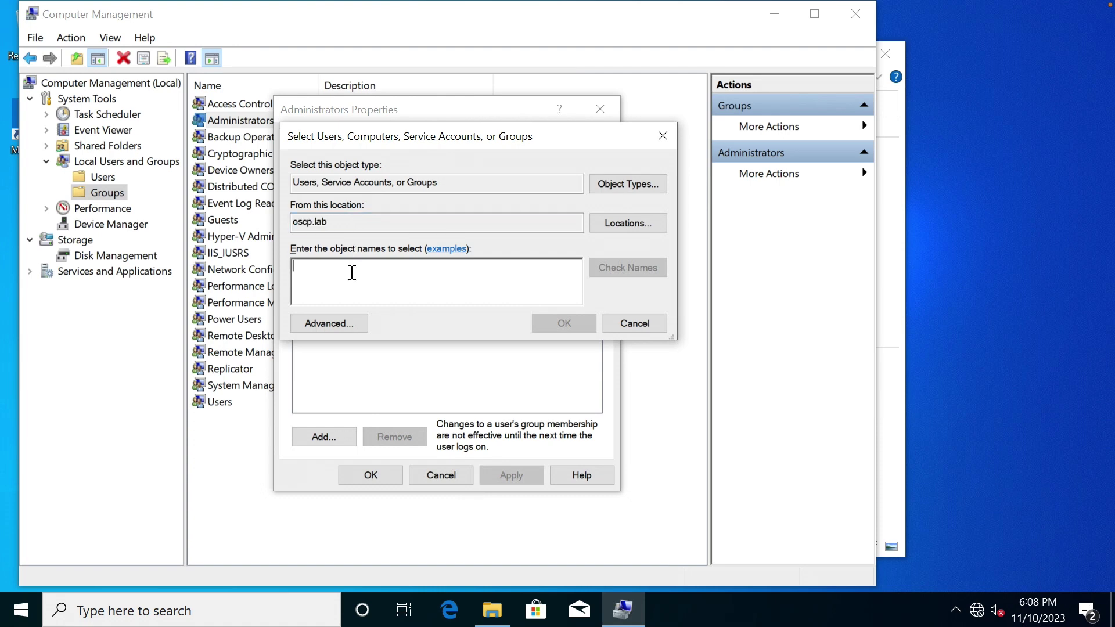
text(jeanne)
click(618, 267)
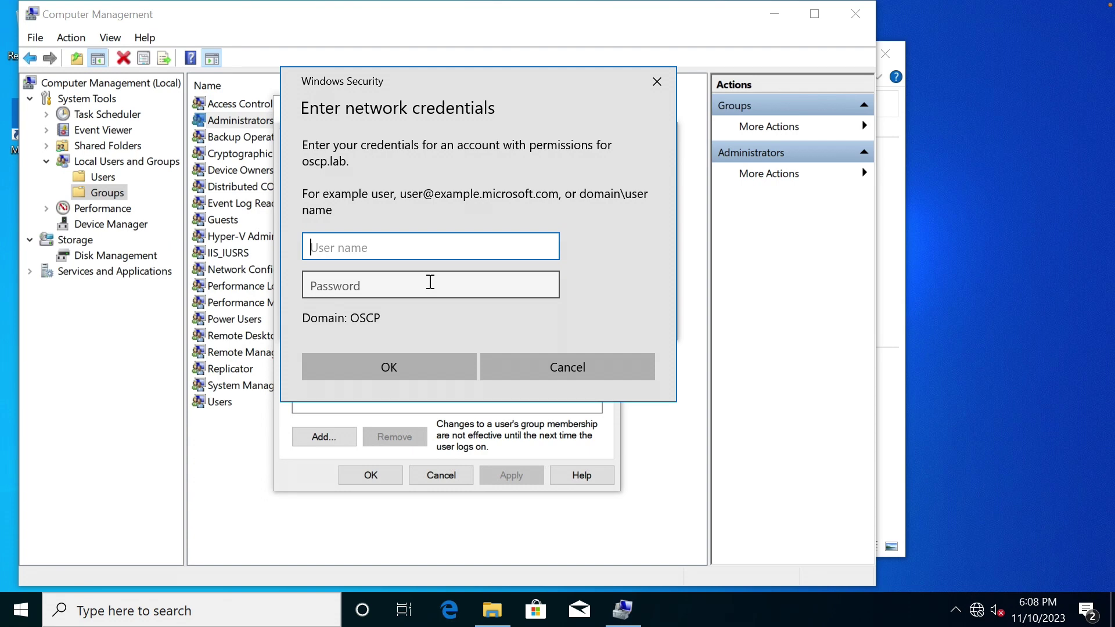
text(administrator)
key(Tab)
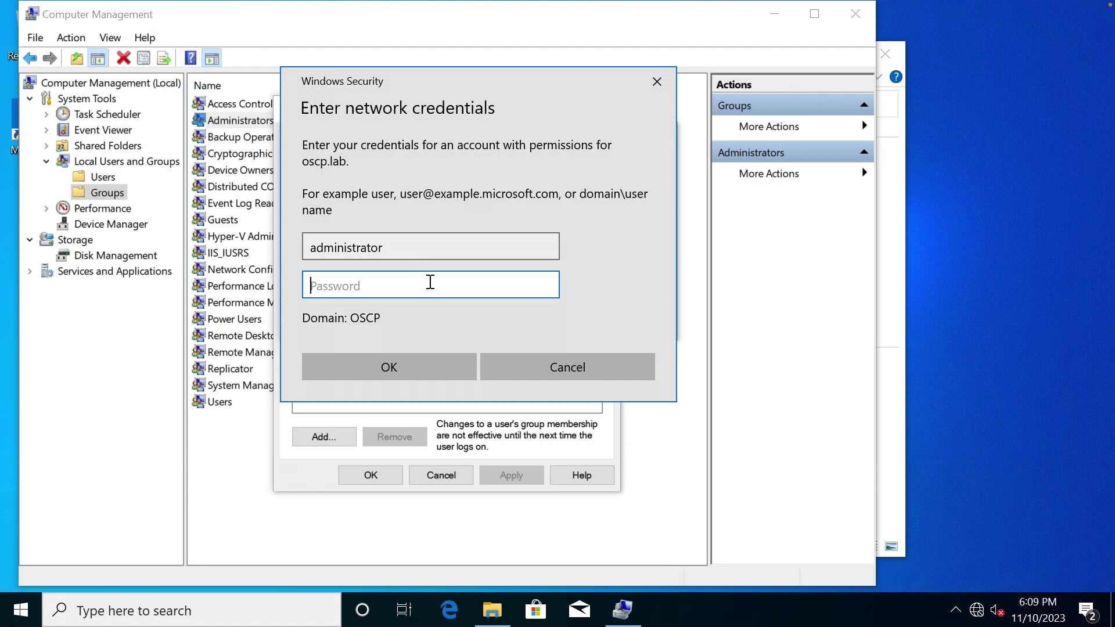
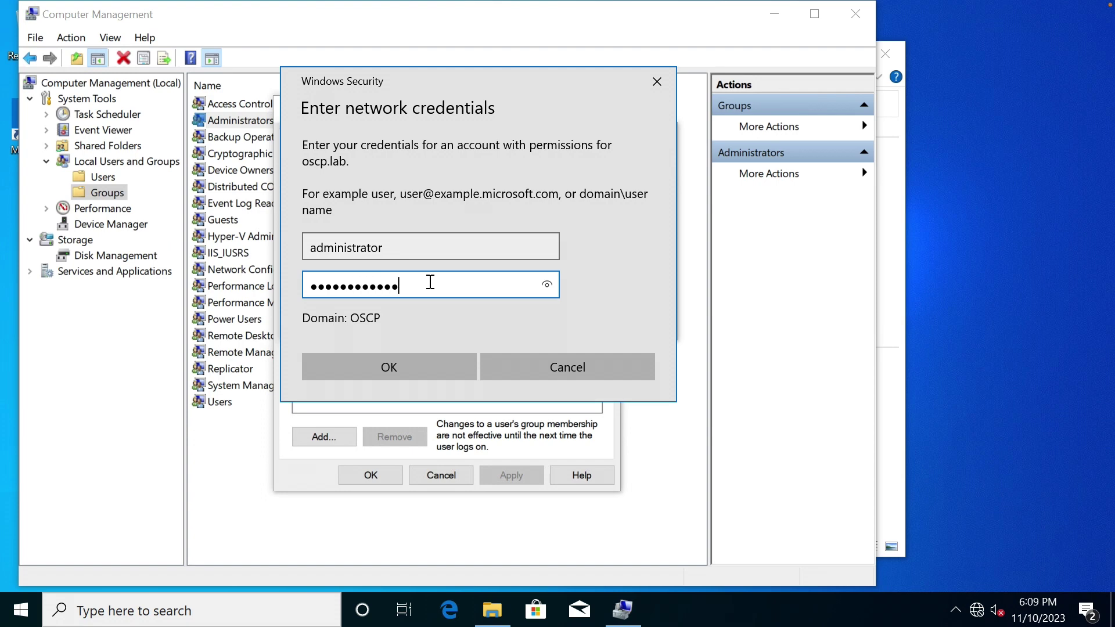
key(Return)
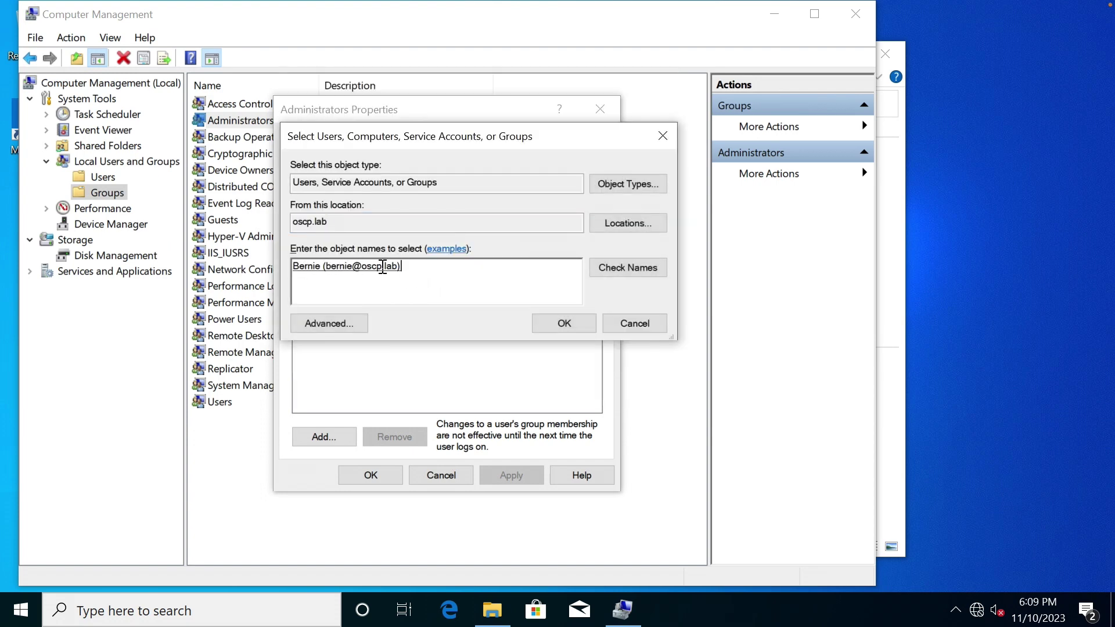
click(564, 323)
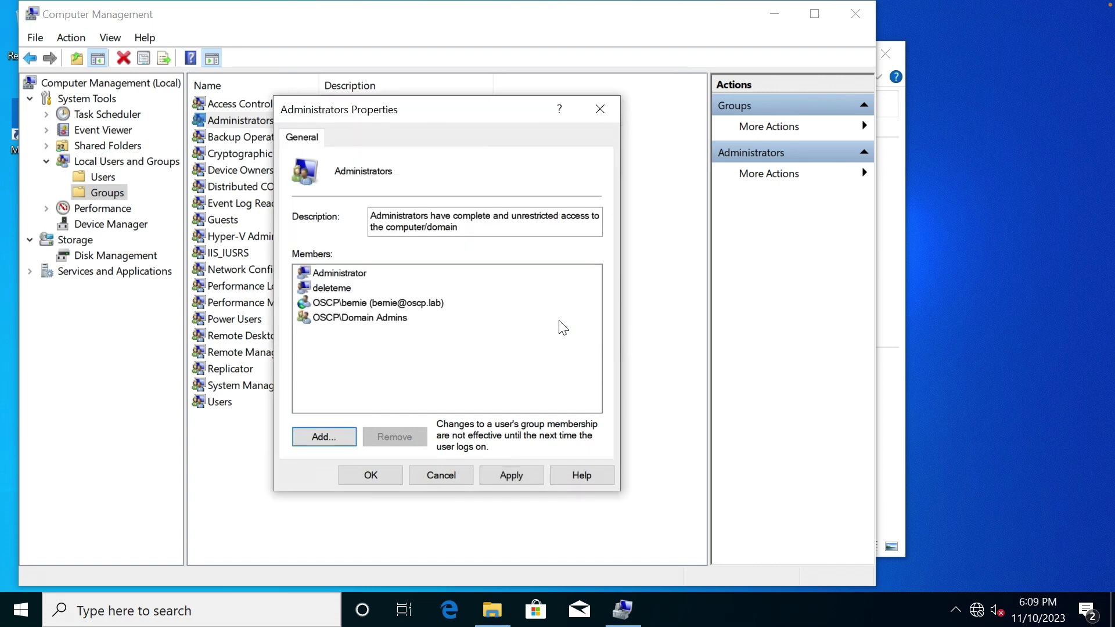
click(388, 474)
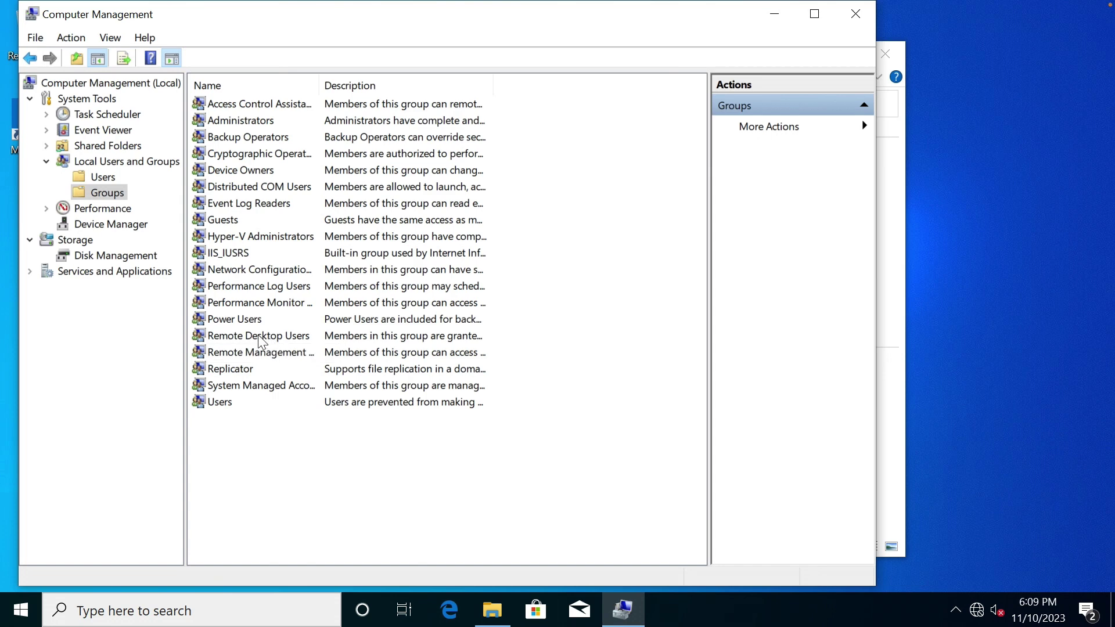
Add a domain user to Remote Desktop Users, resolving the name with domain administrator credentials.
double_click(258, 334)
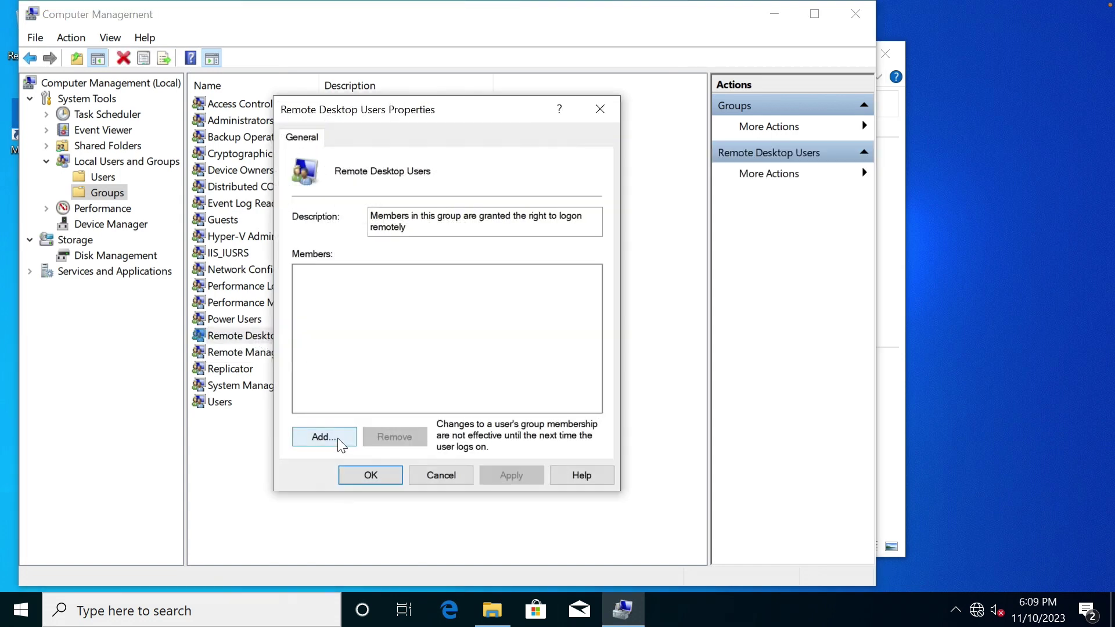
click(337, 438)
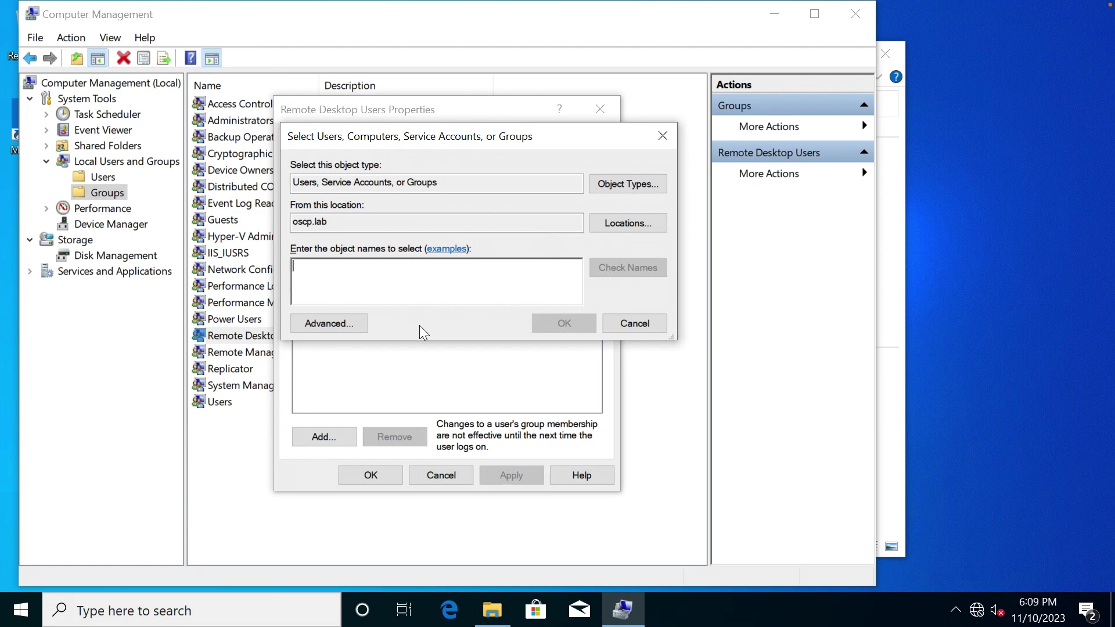
text(wade)
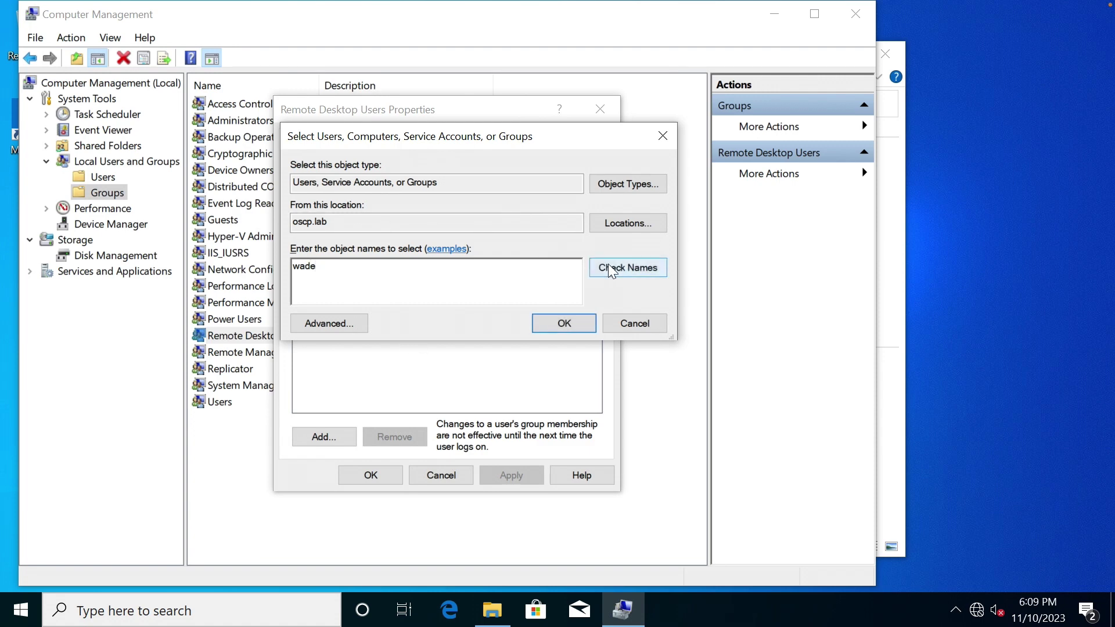
click(608, 268)
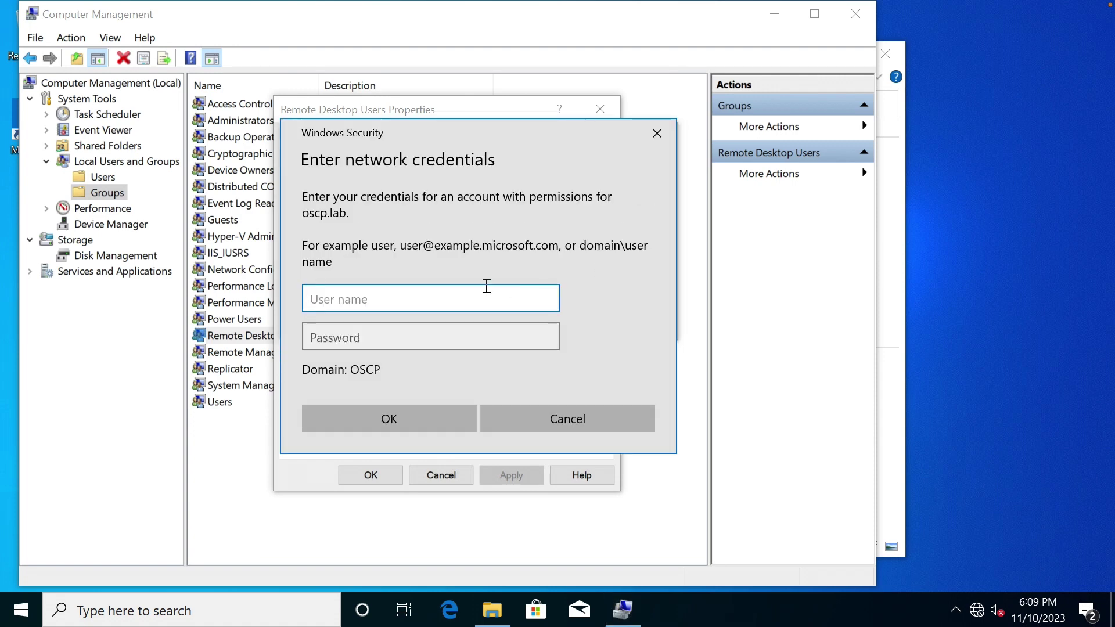
text(administrator)
key(Tab)
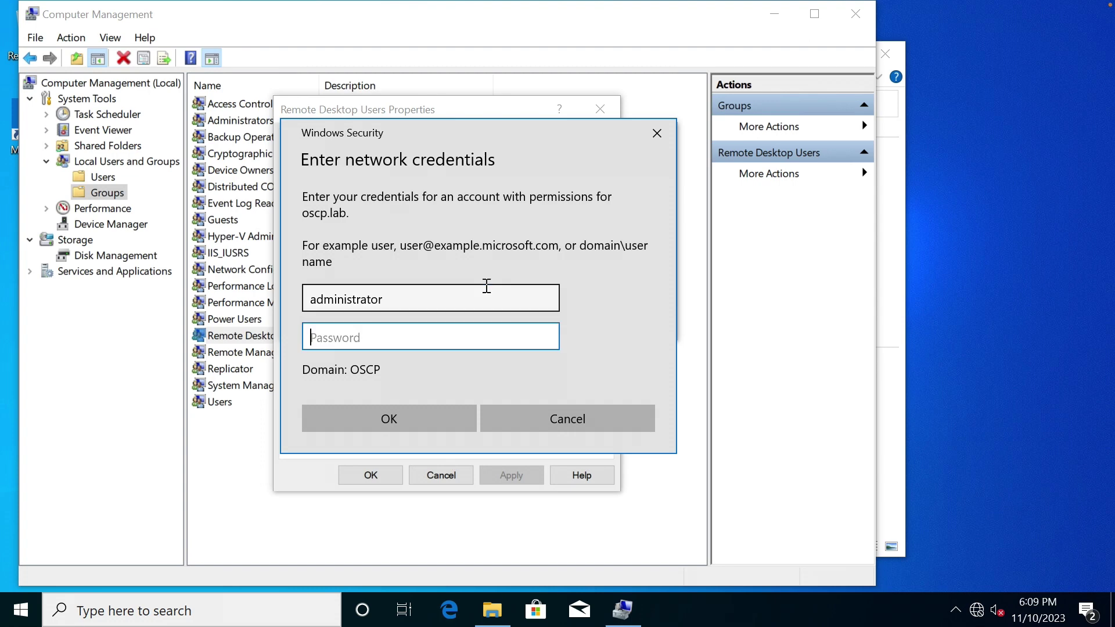
text(••••••••••••)
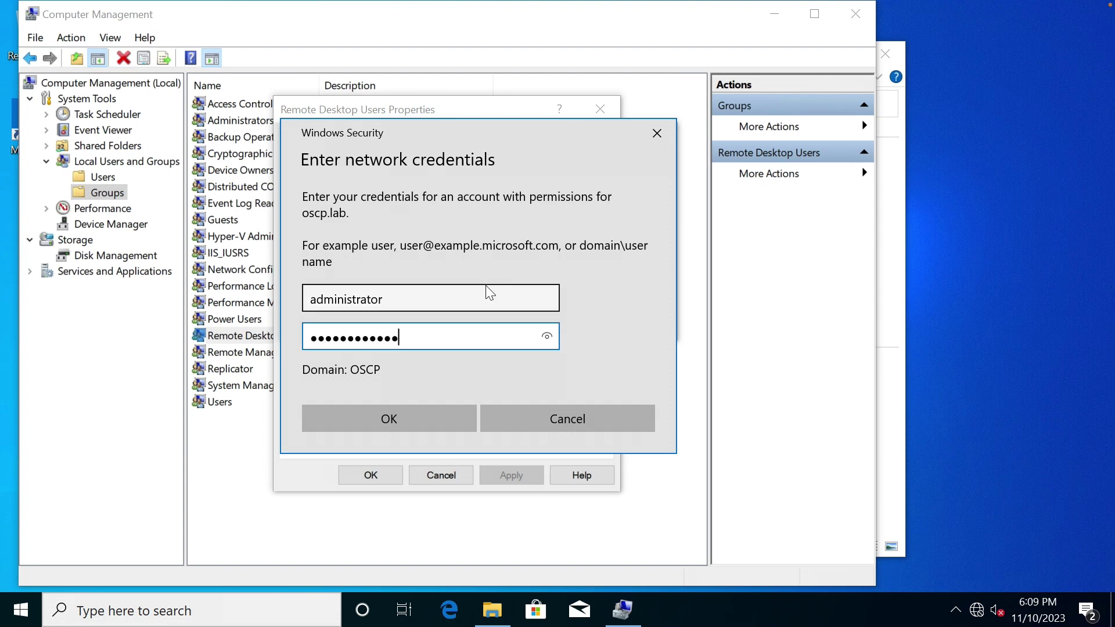
key(Return)
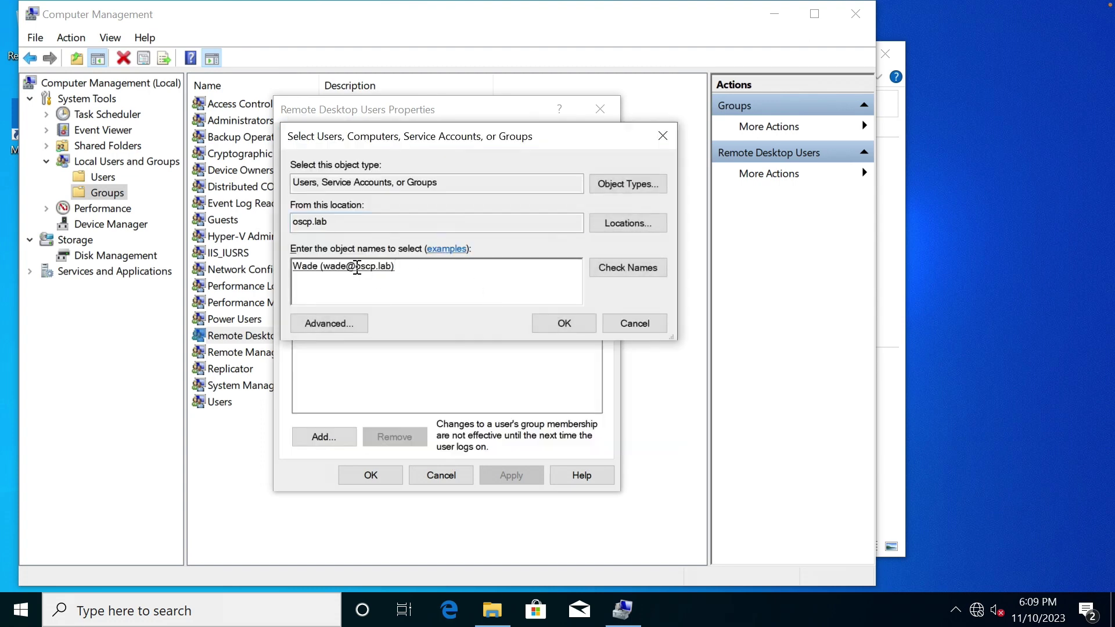
click(566, 323)
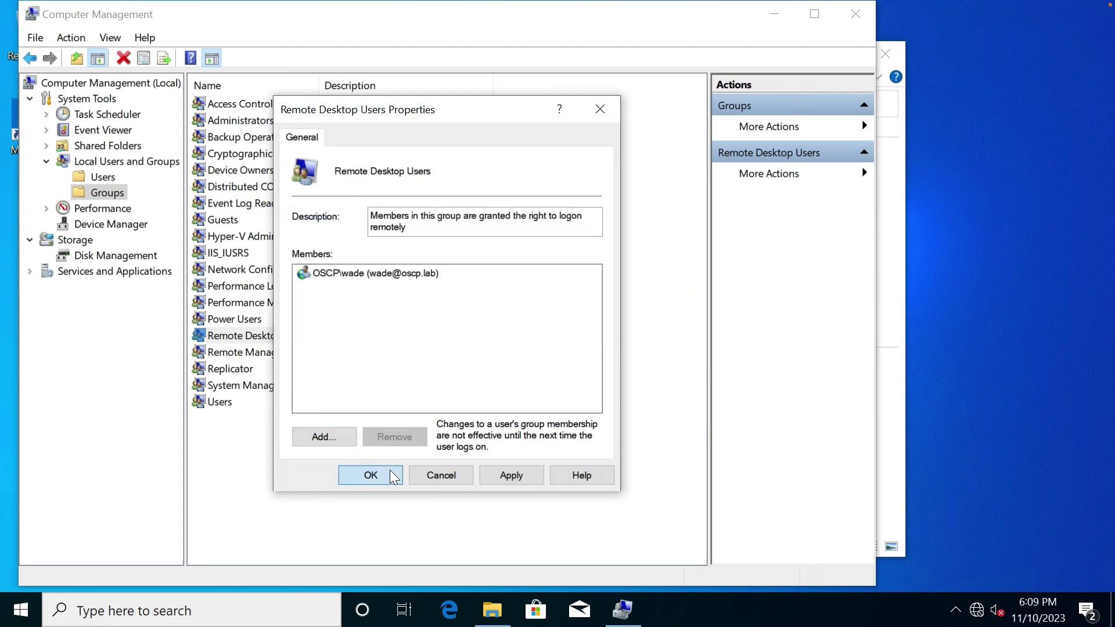
click(390, 471)
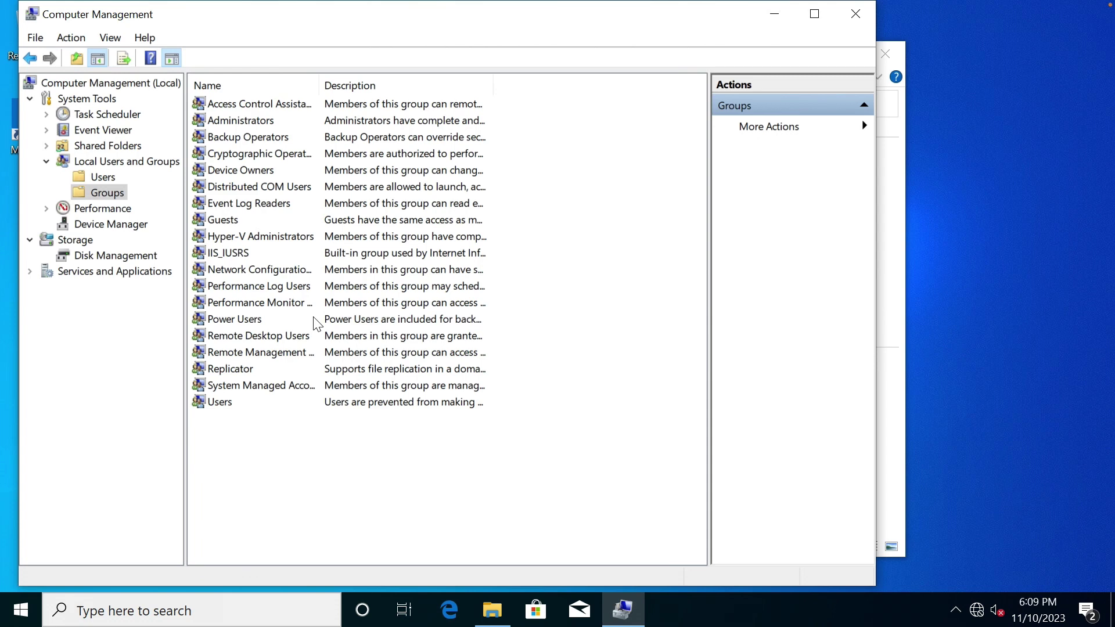
click(297, 435)
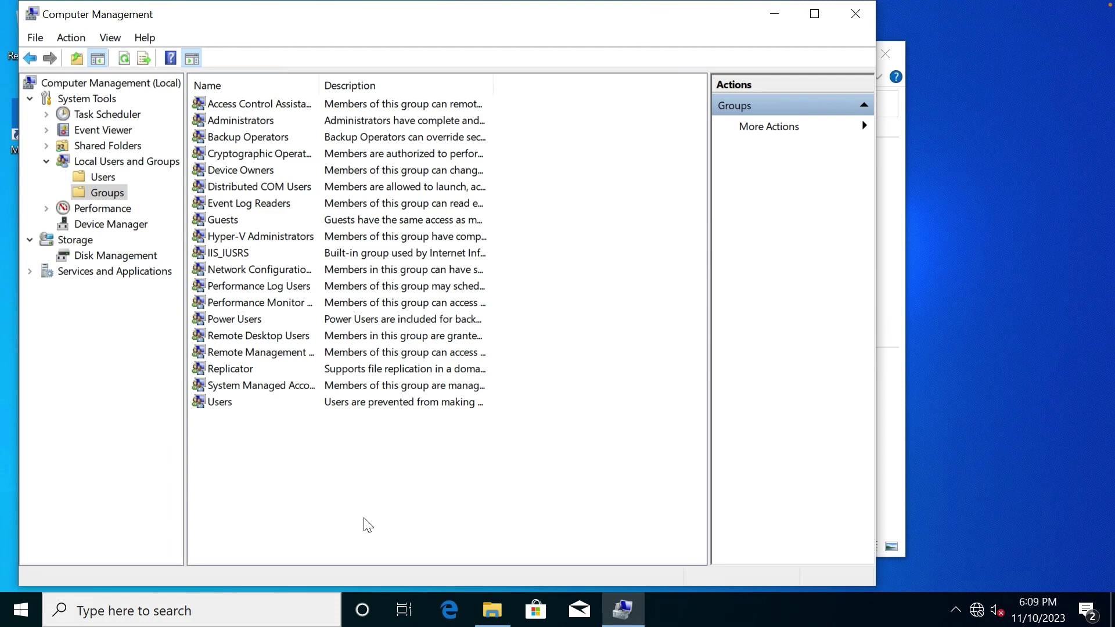
Search for mmc and launch the Management Console with administrator rights.
click(223, 606)
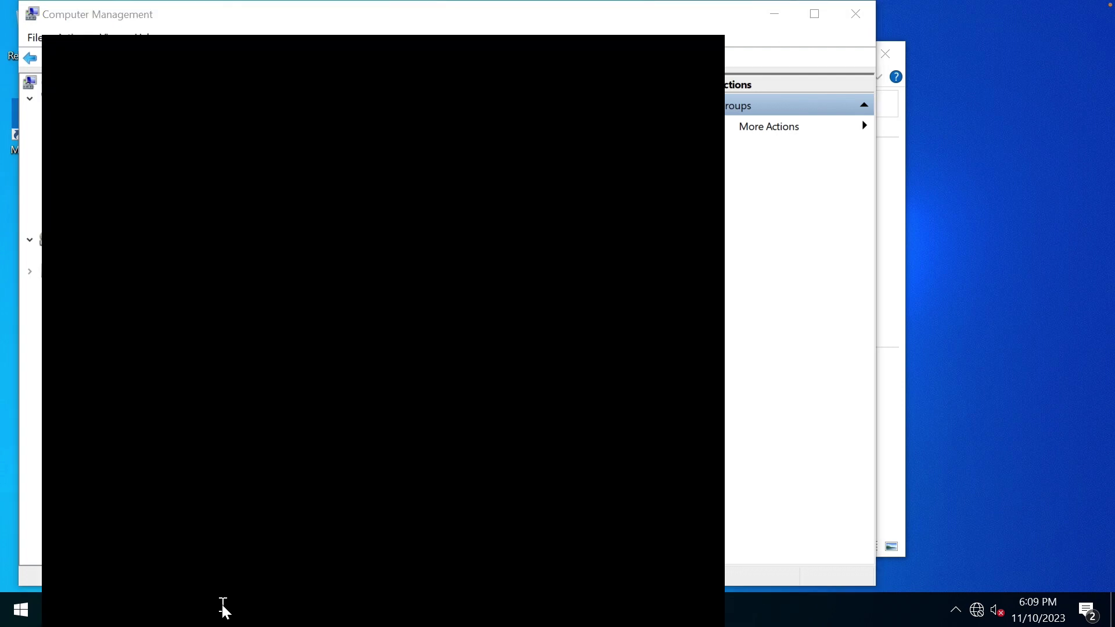
text(group)
key(BackSpace)
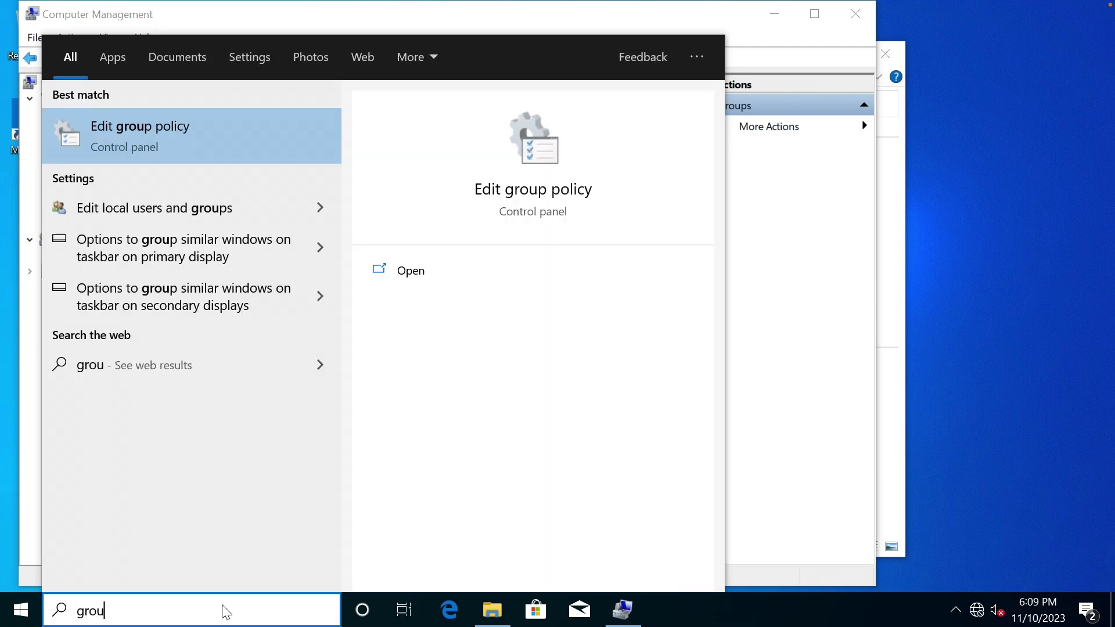
text(p)
key(BackSpace)
key(BackSpace)
key(BackSpace)
key(BackSpace)
key(BackSpace)
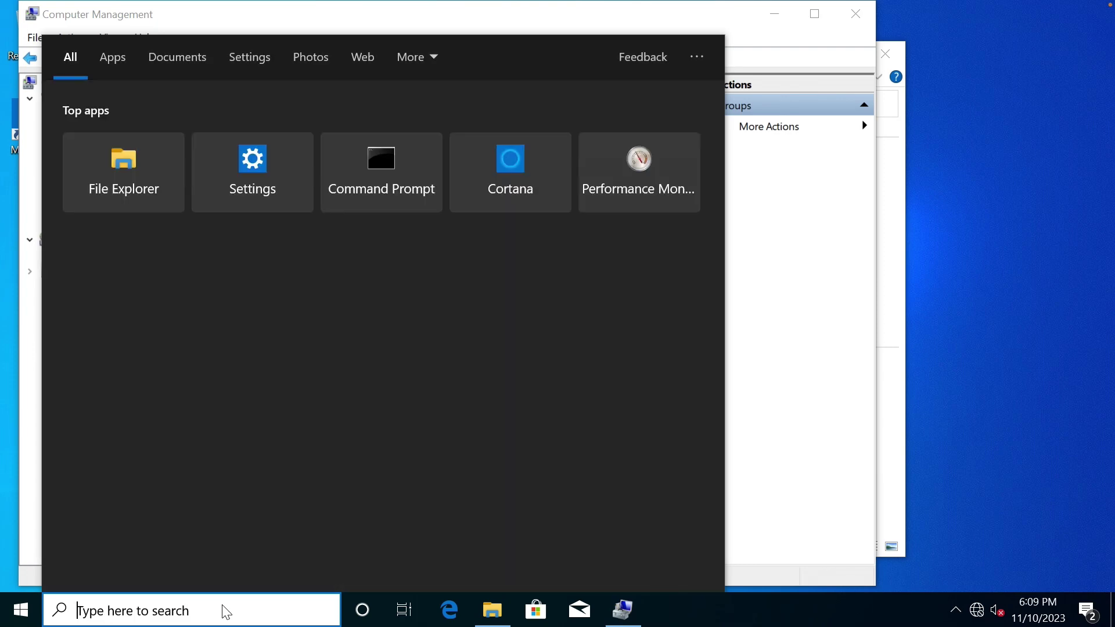
text(mmc)
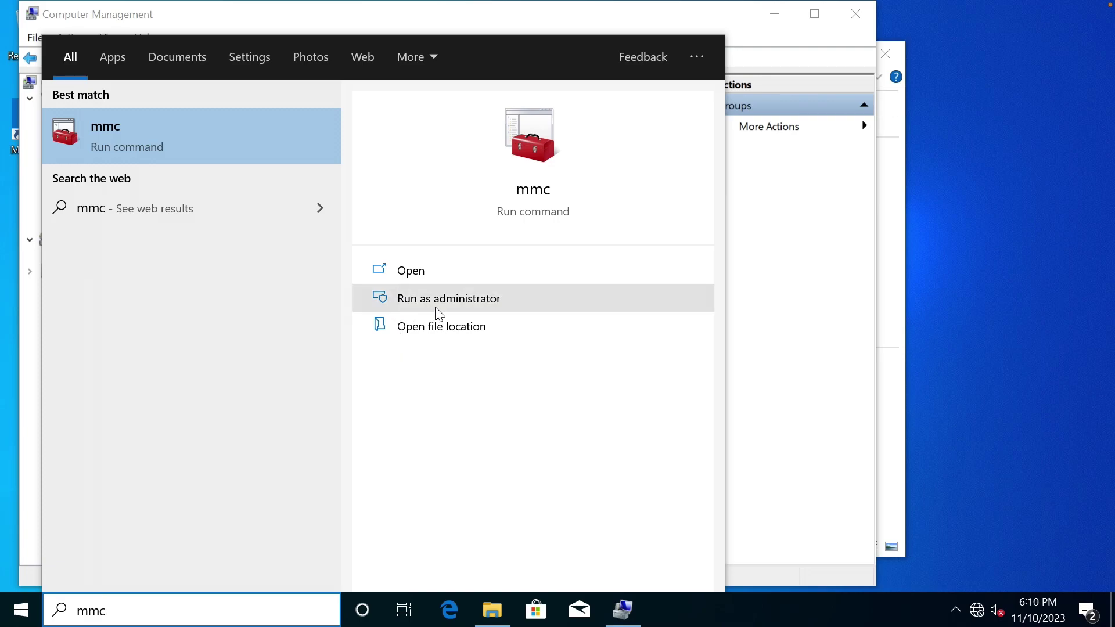
click(446, 303)
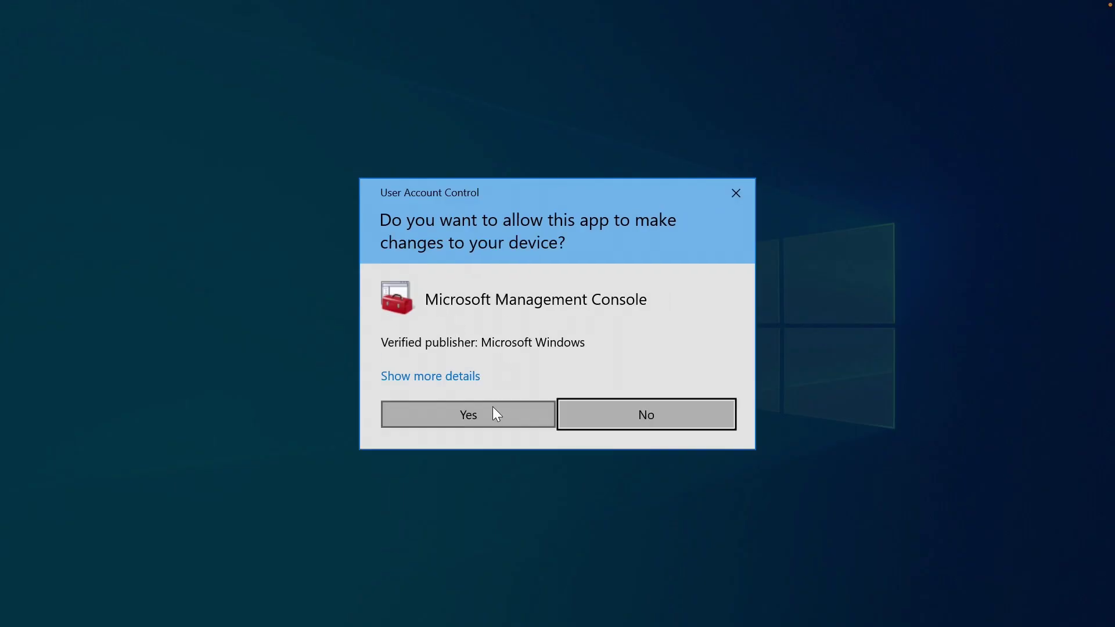
click(486, 416)
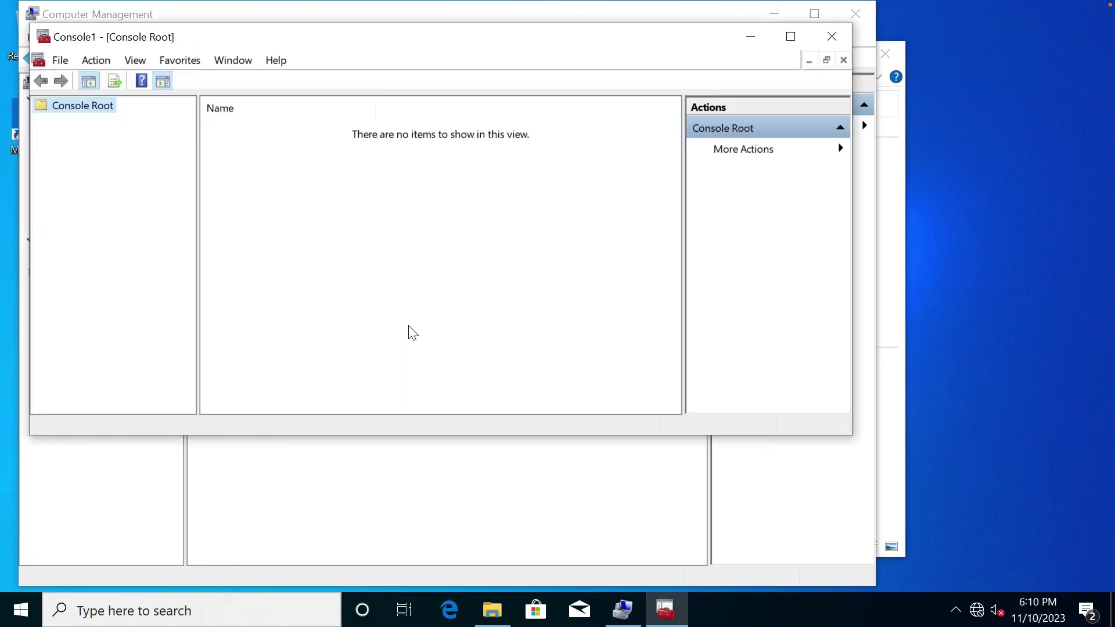
Add the Group Policy Object snap-in for Local Computer and expand its Computer Configuration.
click(61, 60)
click(165, 165)
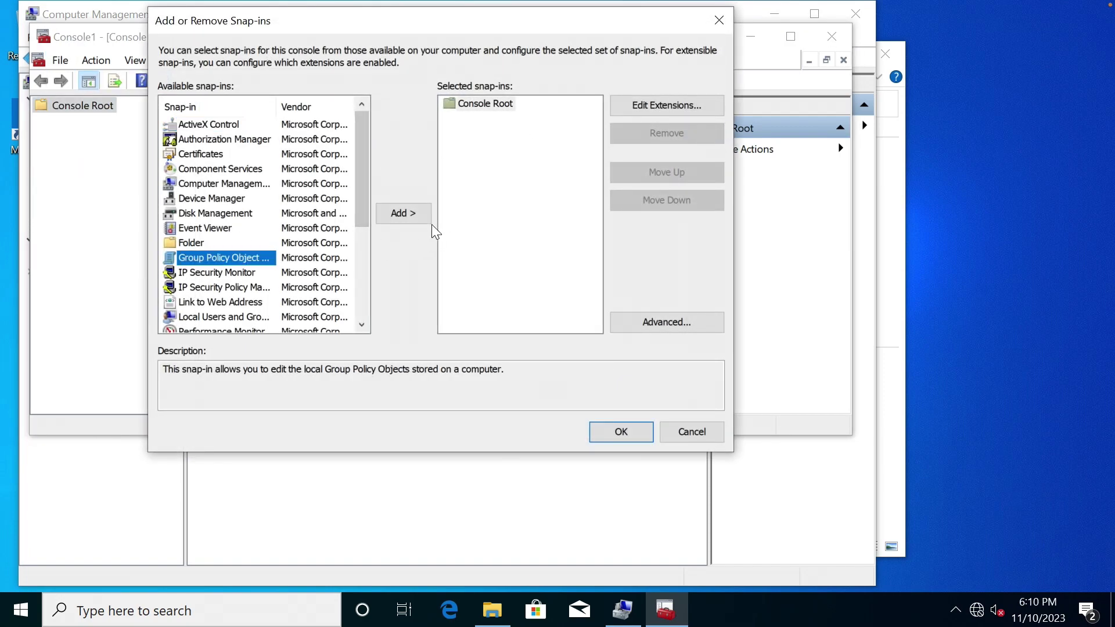
click(412, 216)
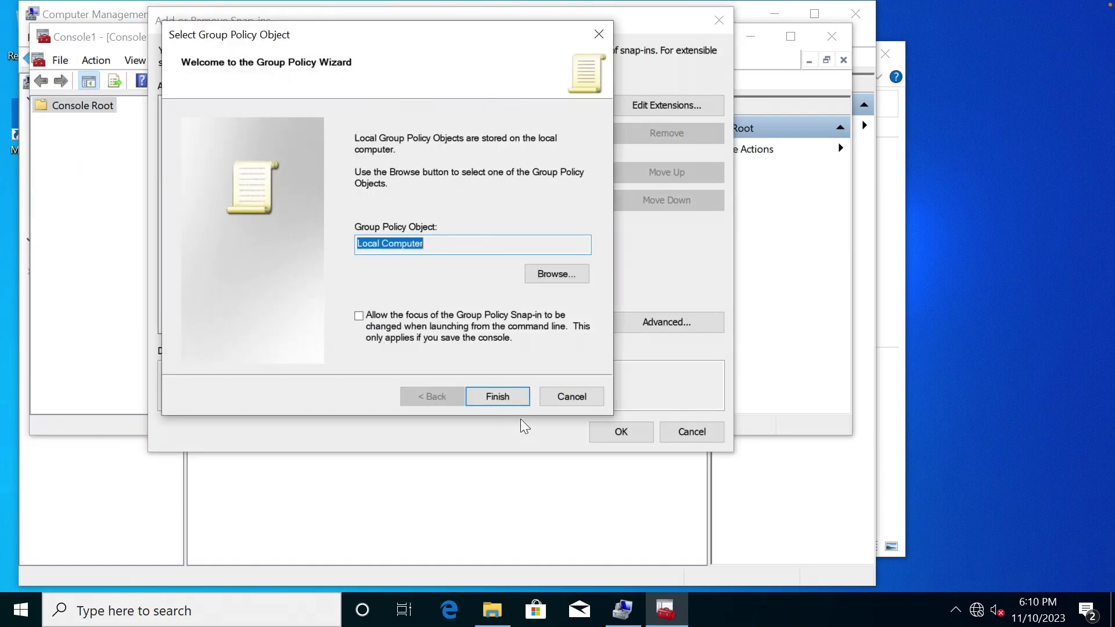
click(508, 395)
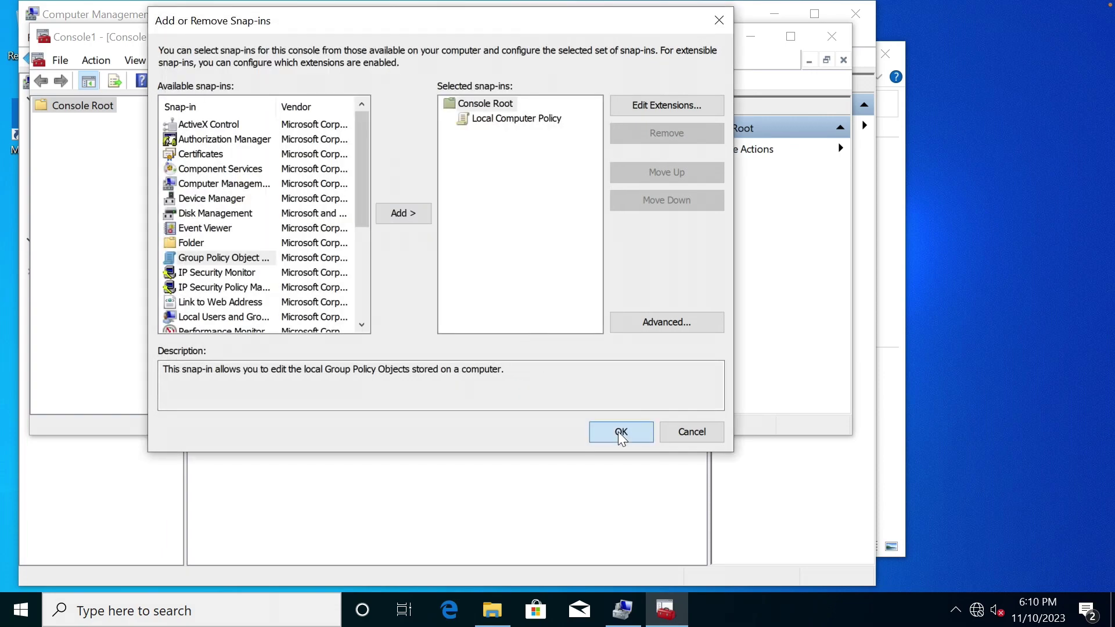
click(618, 430)
double_click(311, 37)
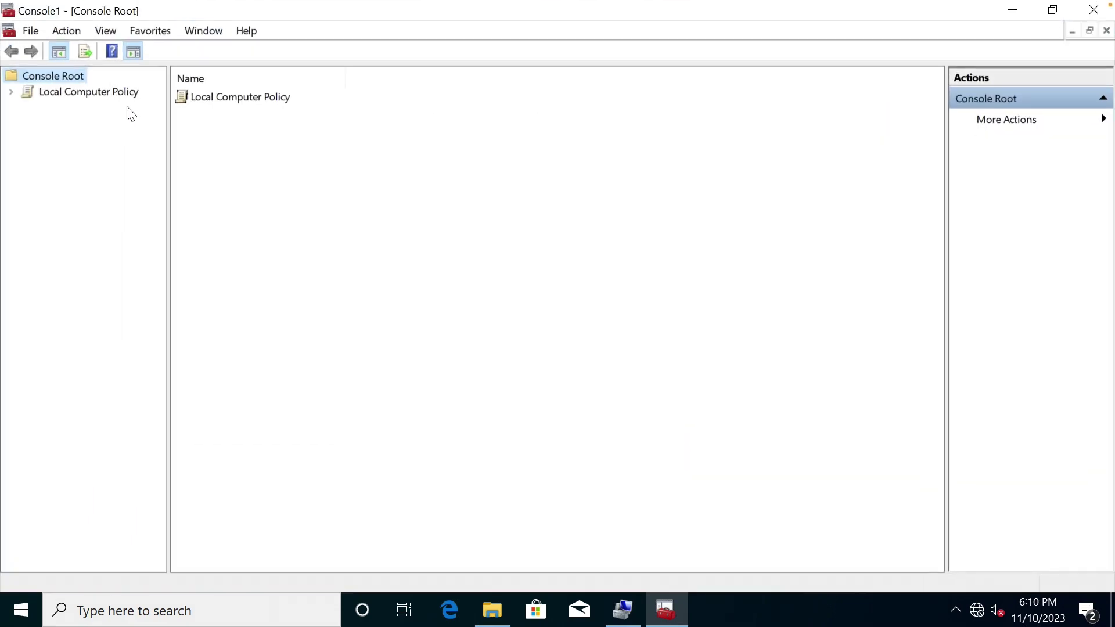
click(112, 92)
double_click(97, 94)
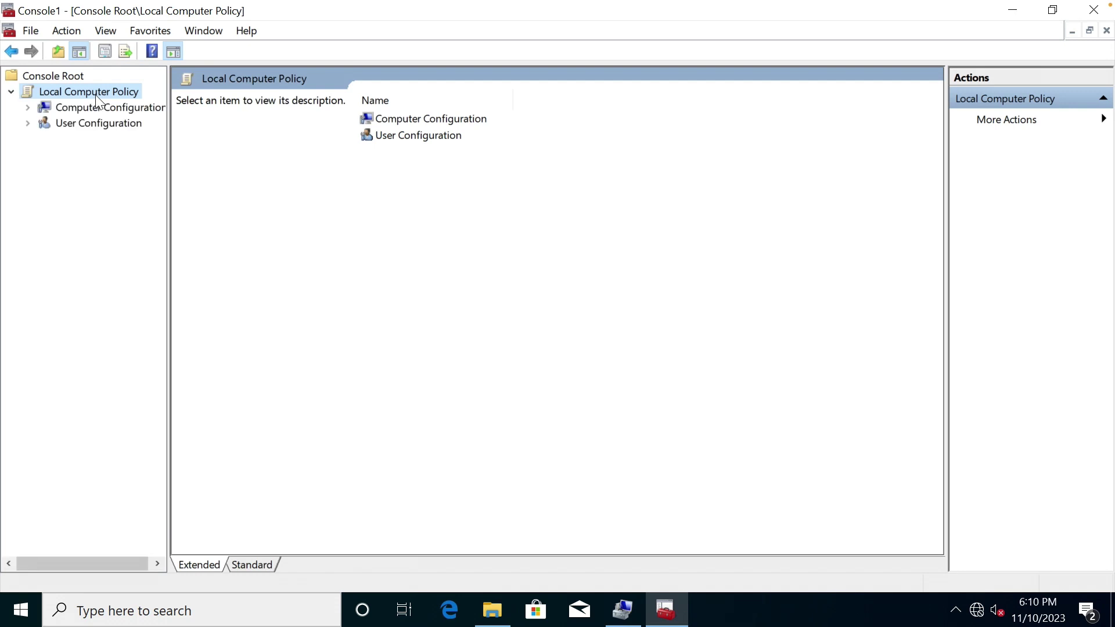
double_click(98, 108)
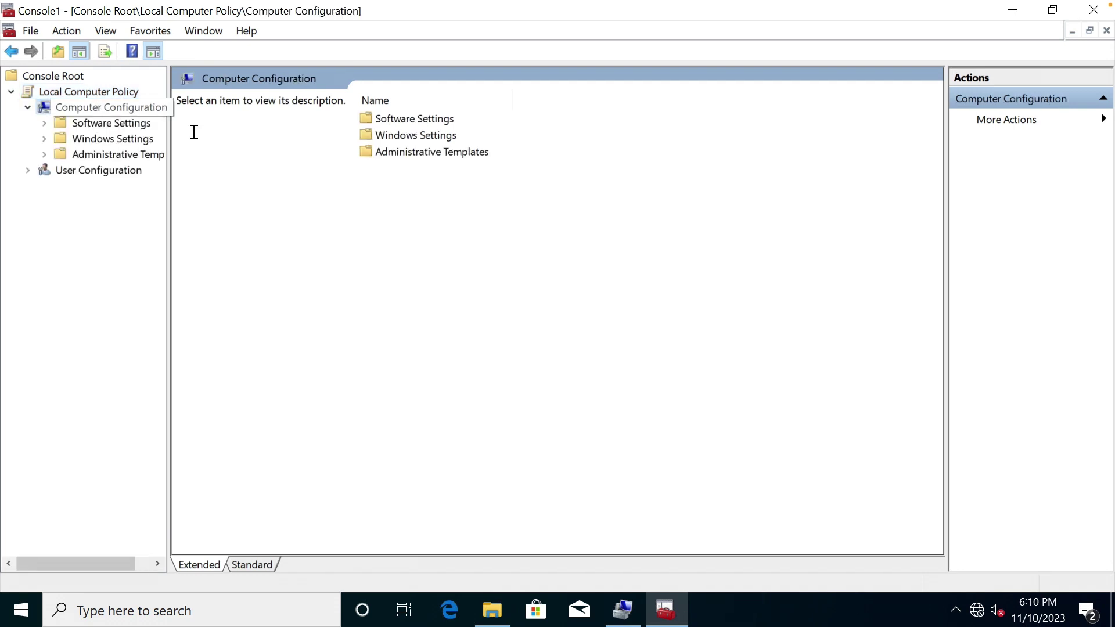
Open the 'Deny log on through Remote Desktop Services' policy under User Rights Assignment.
click(112, 138)
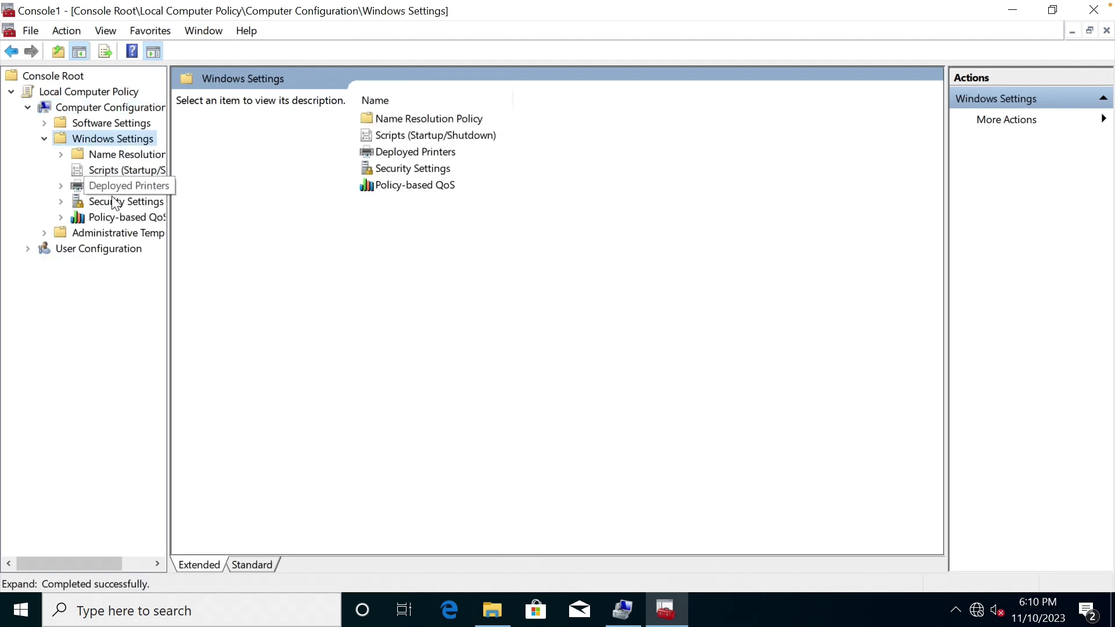
double_click(113, 201)
double_click(123, 233)
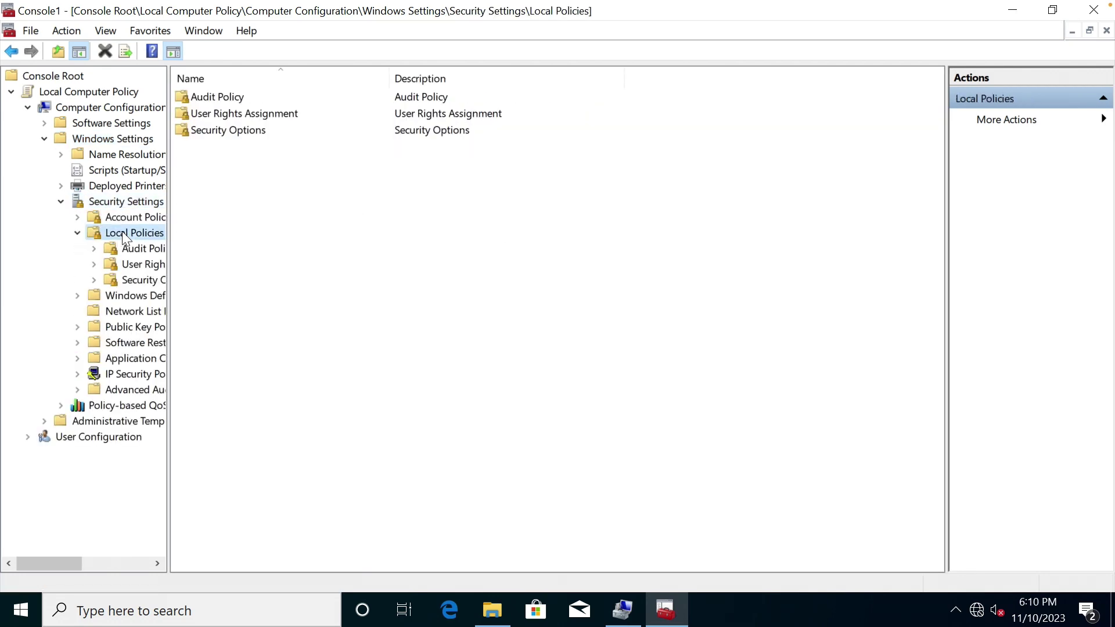
click(136, 266)
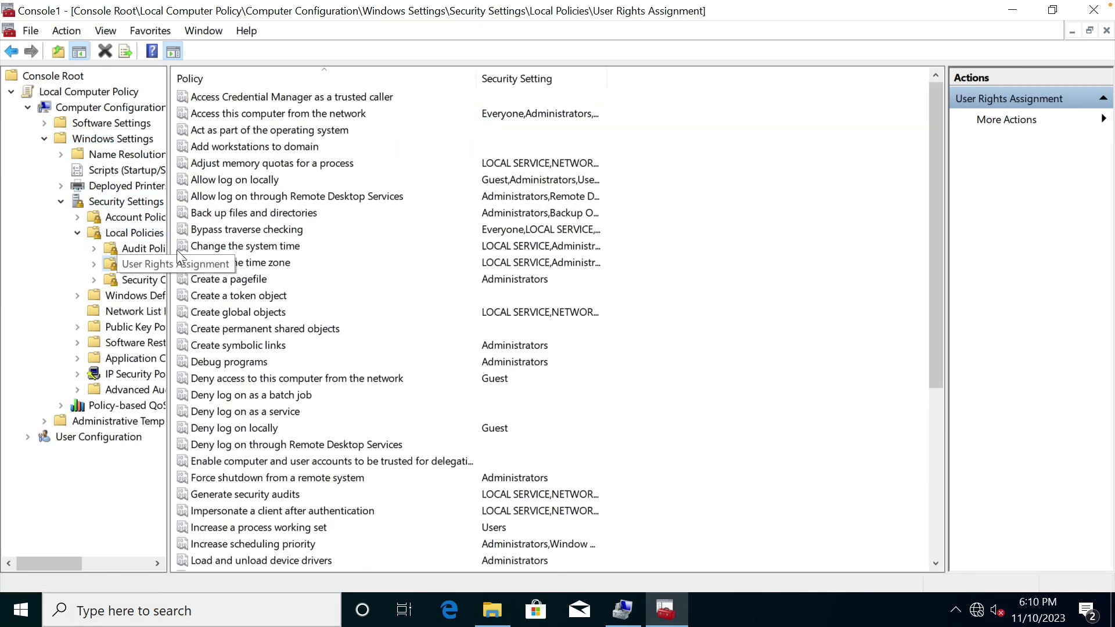
click(247, 296)
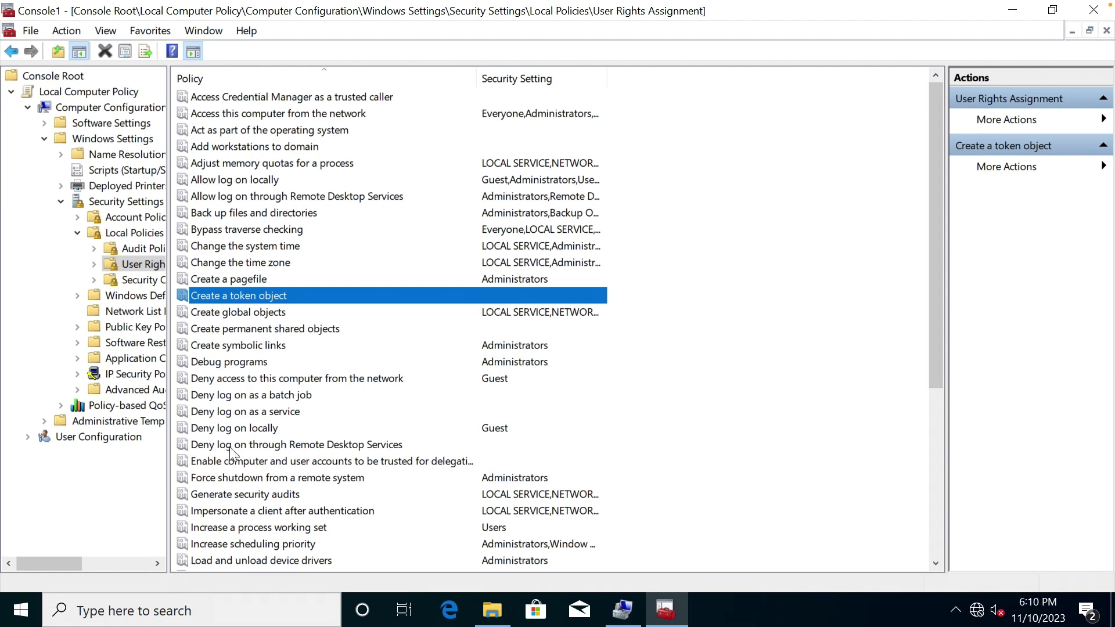
double_click(309, 446)
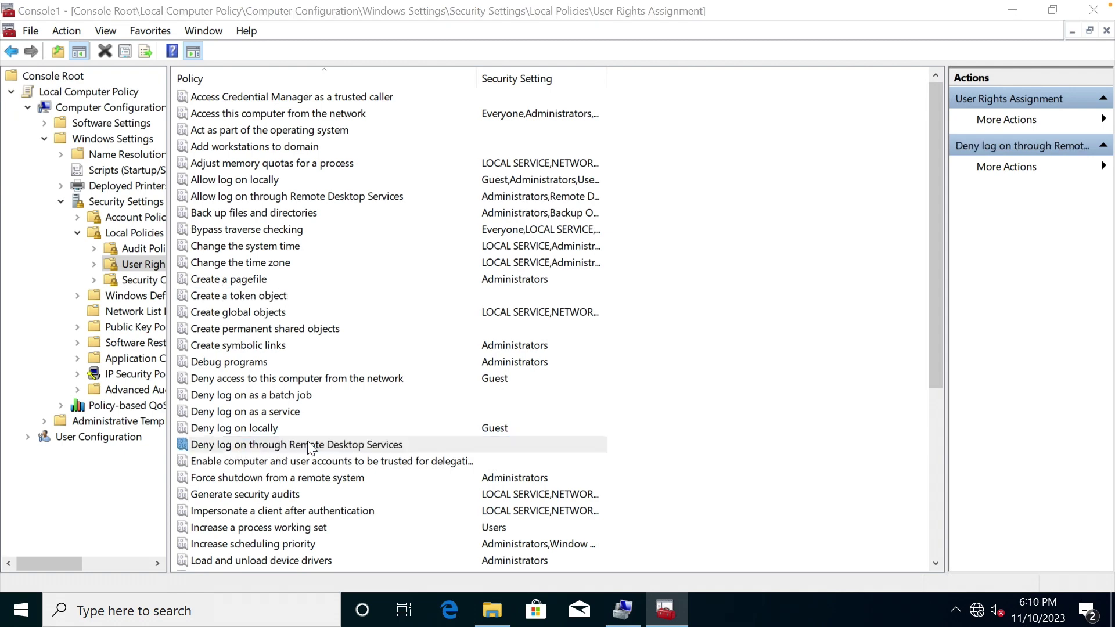
Add the domain user, verified with domain administrator credentials, to the deny policy and save.
click(453, 367)
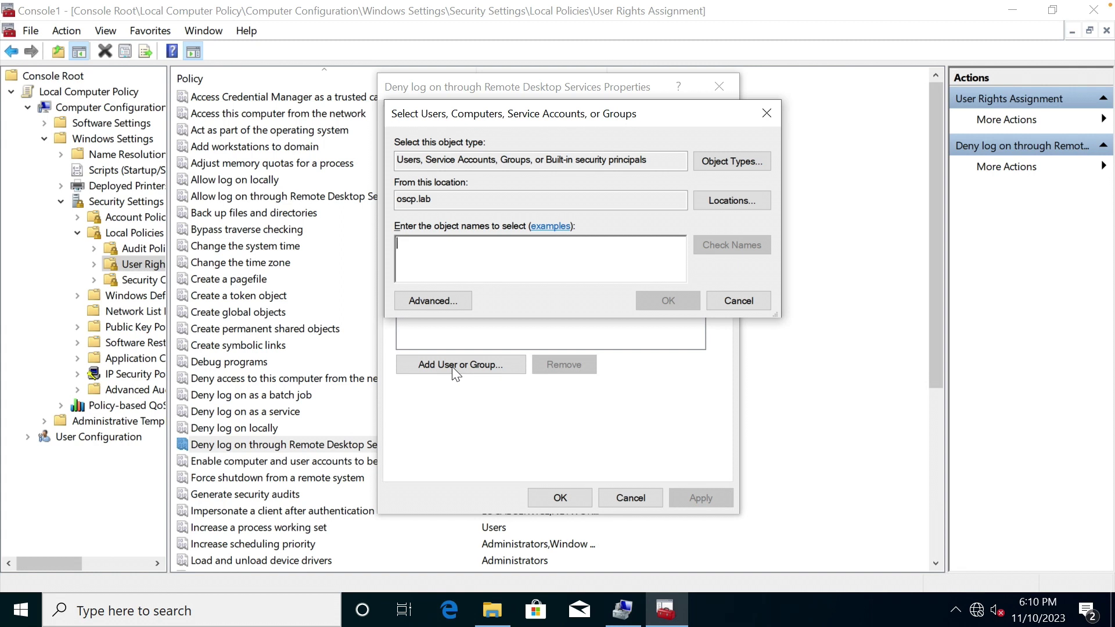
text(bem)
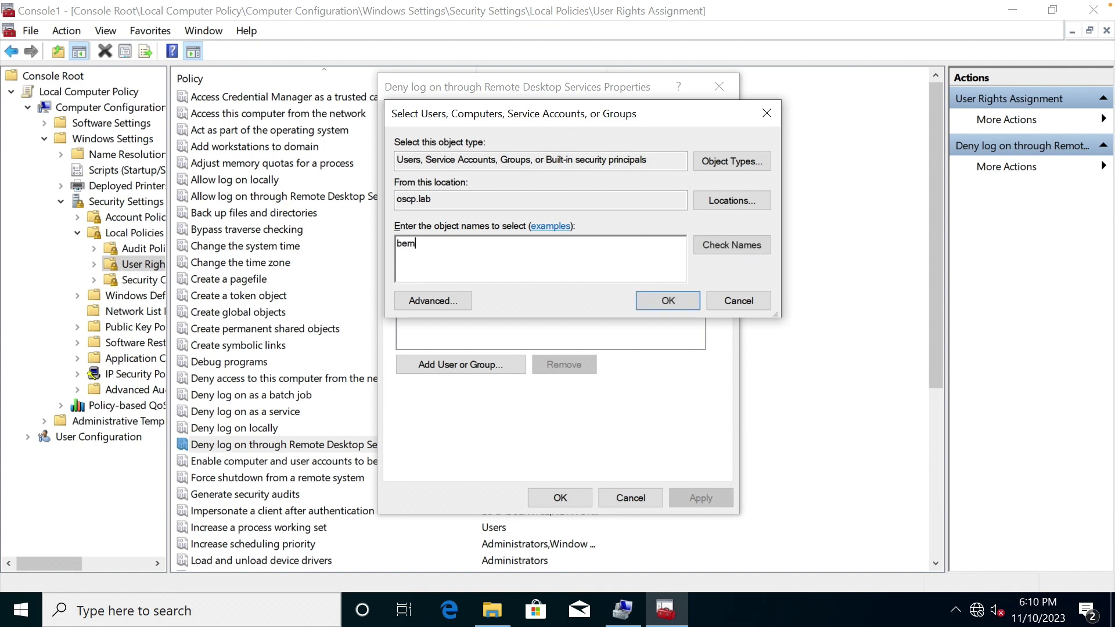
text(ie)
click(718, 244)
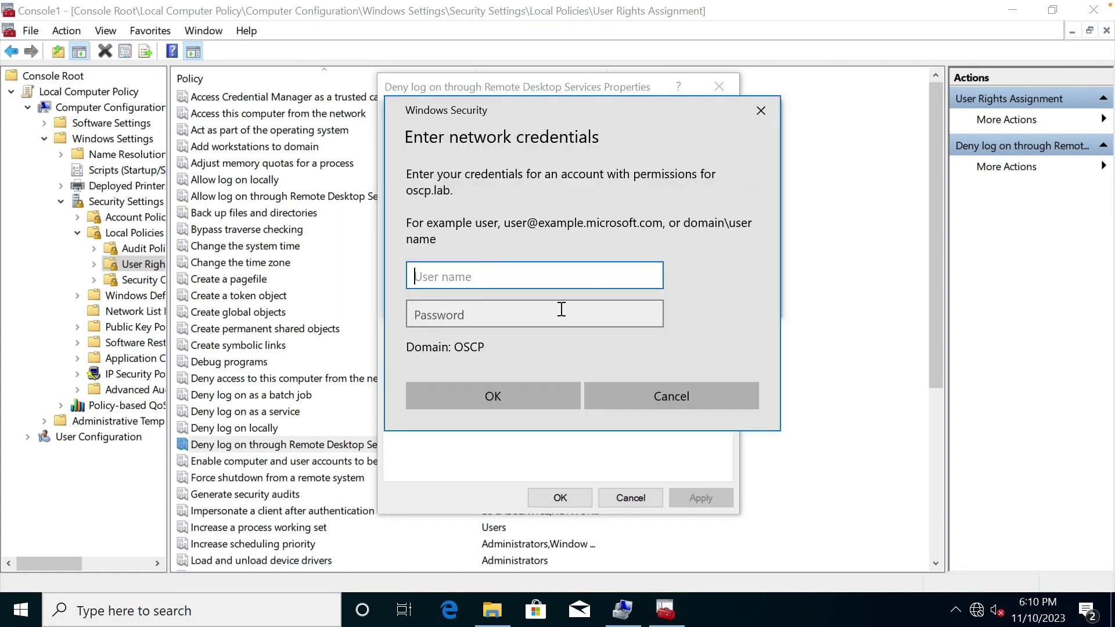
text(administrator)
key(Tab)
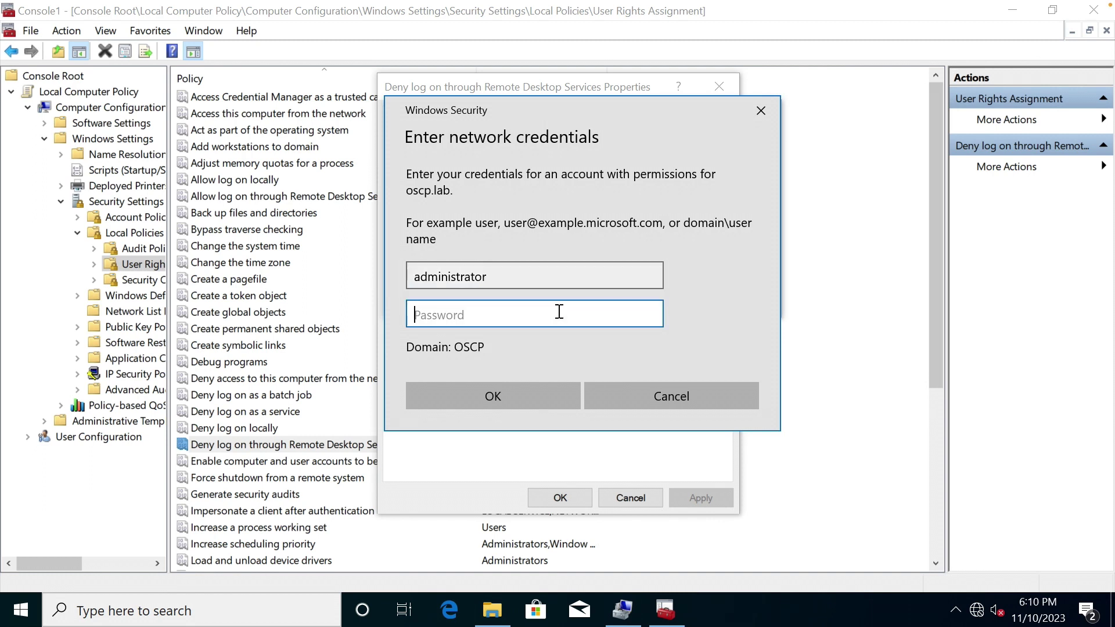
text(••••••••••••••)
key(Return)
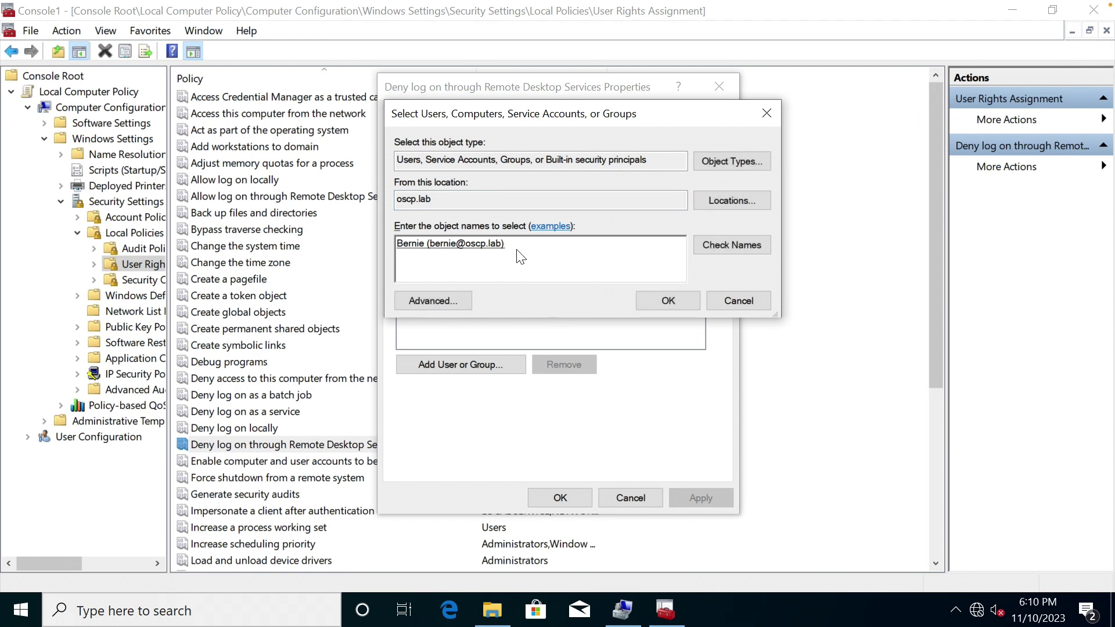
click(665, 300)
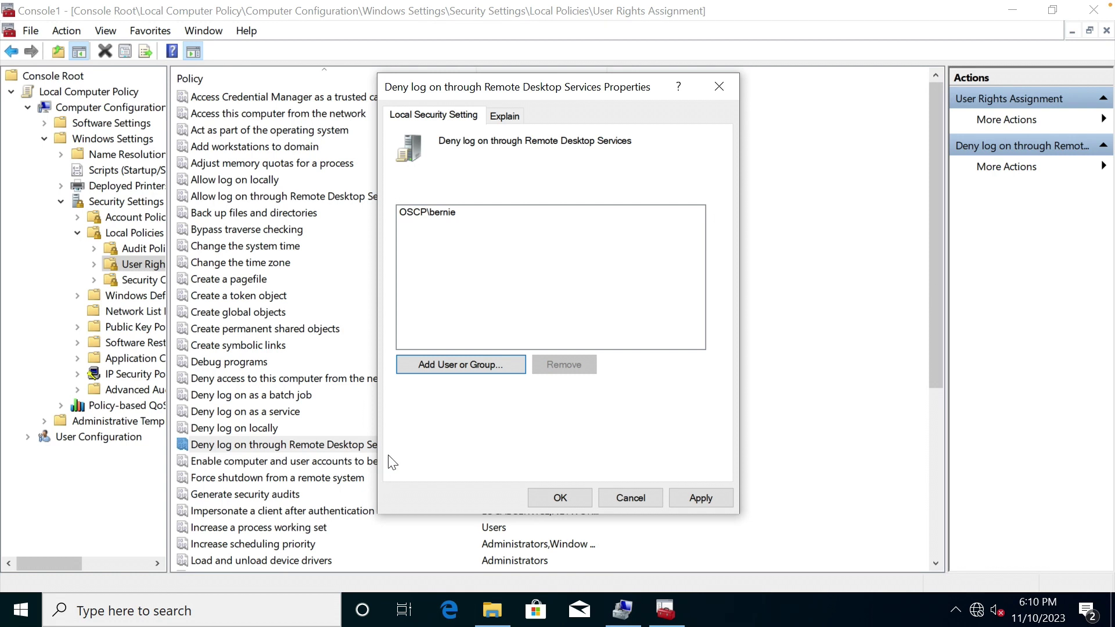
click(554, 497)
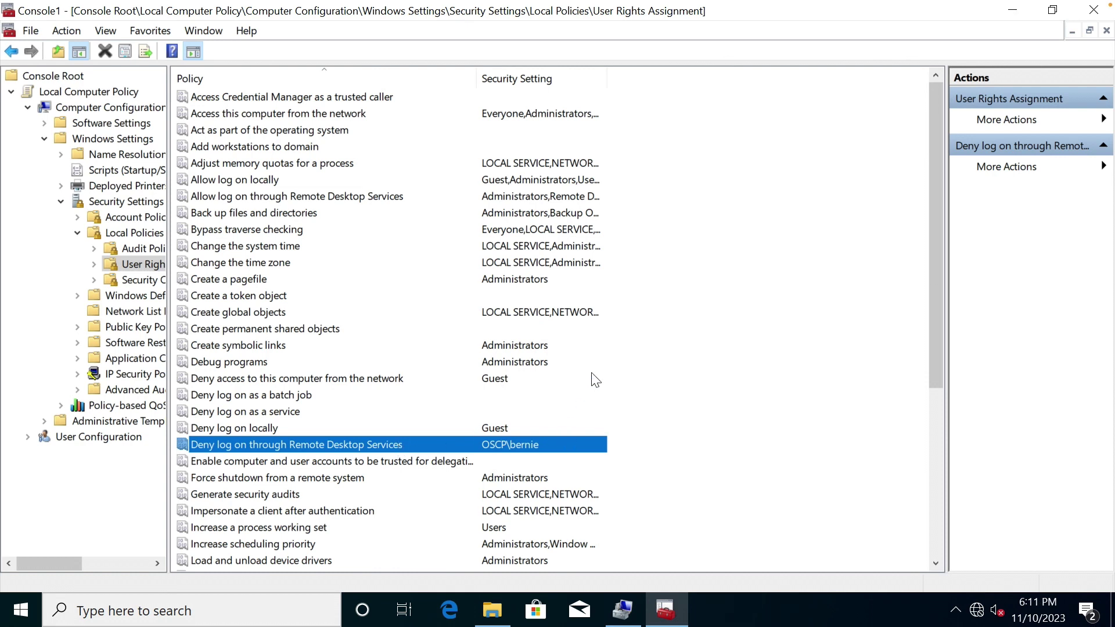
Close the policy console without saving, and close Computer Management.
click(1094, 11)
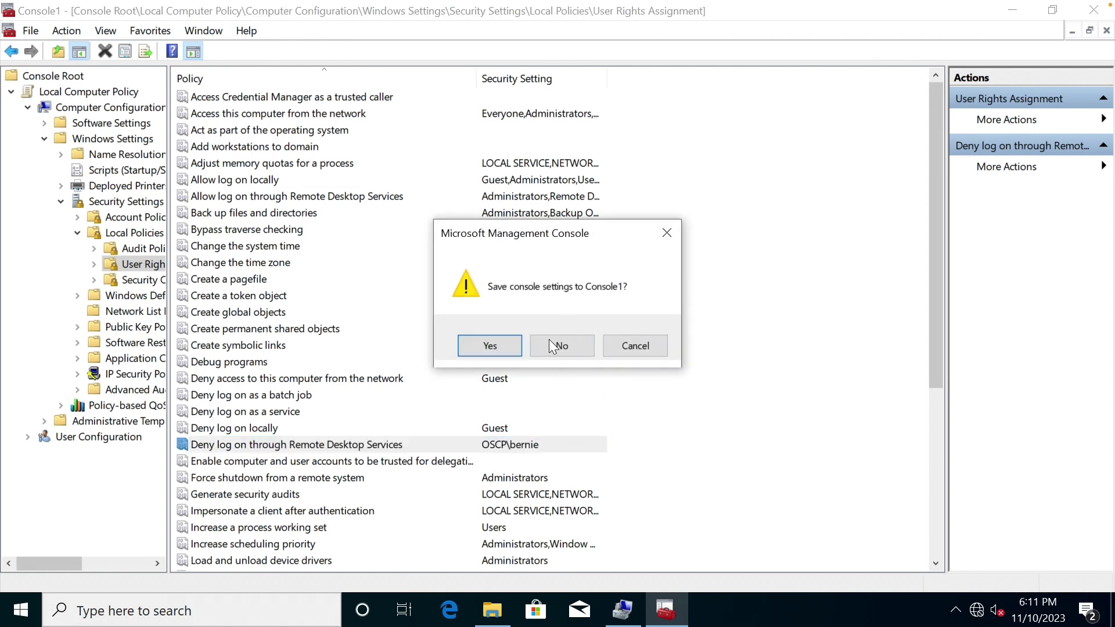
click(550, 344)
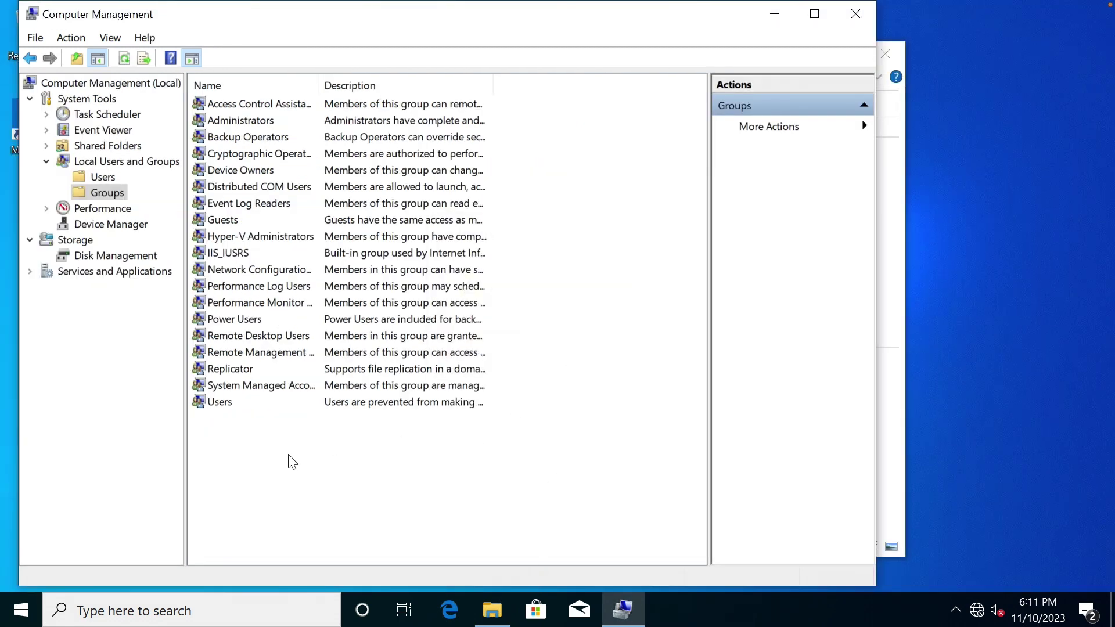
click(850, 18)
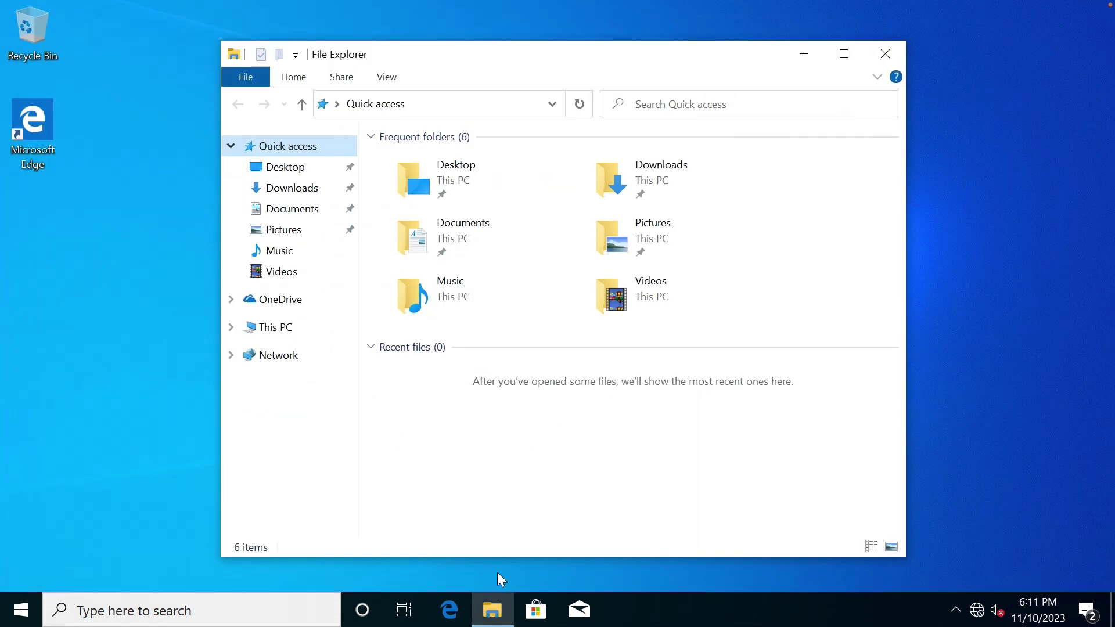
Allow remote connections to this PC in Remote settings, apply, and close System information.
right_click(292, 336)
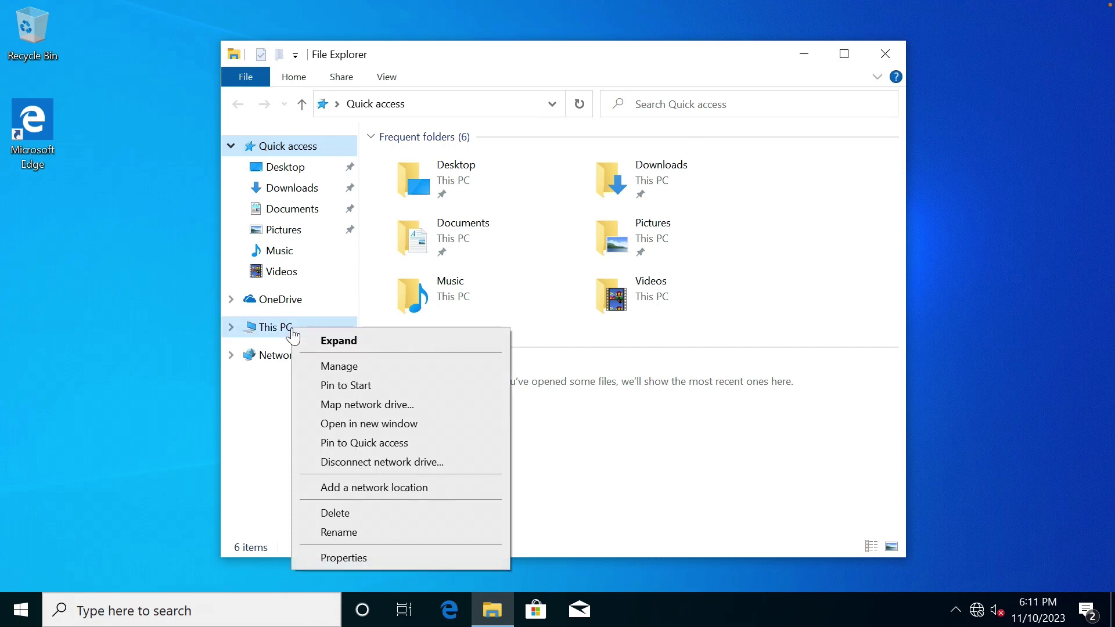
click(352, 559)
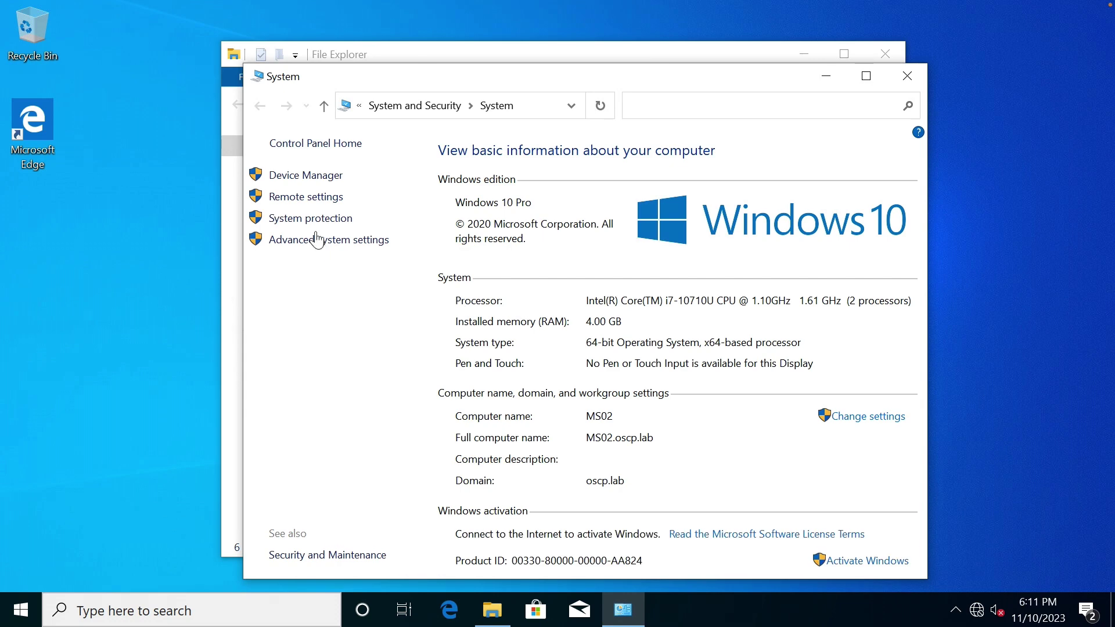
click(319, 199)
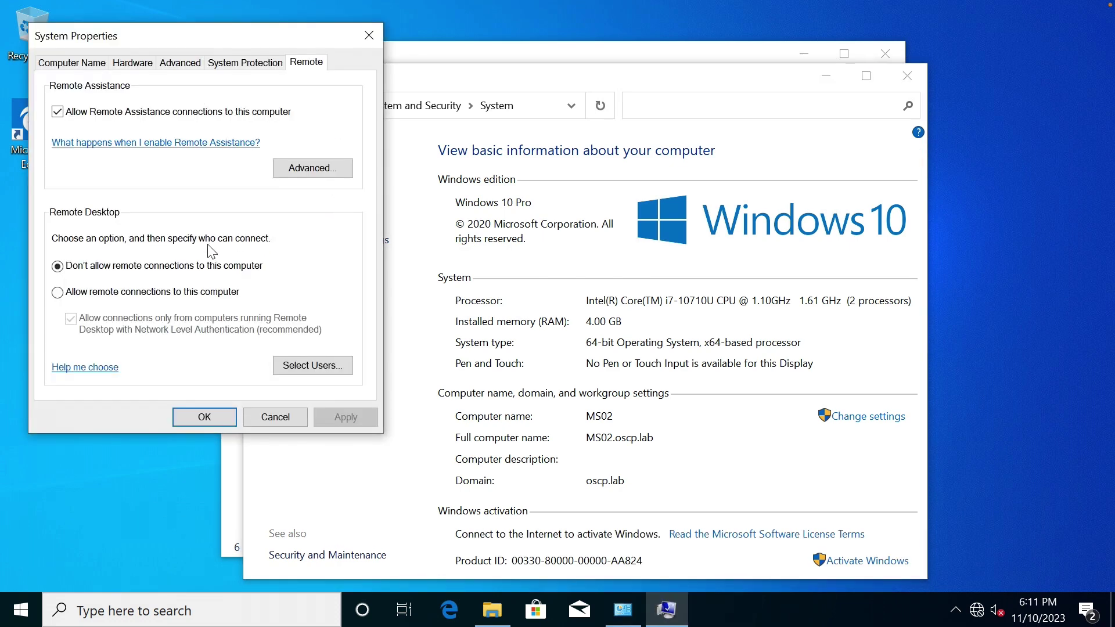
click(96, 292)
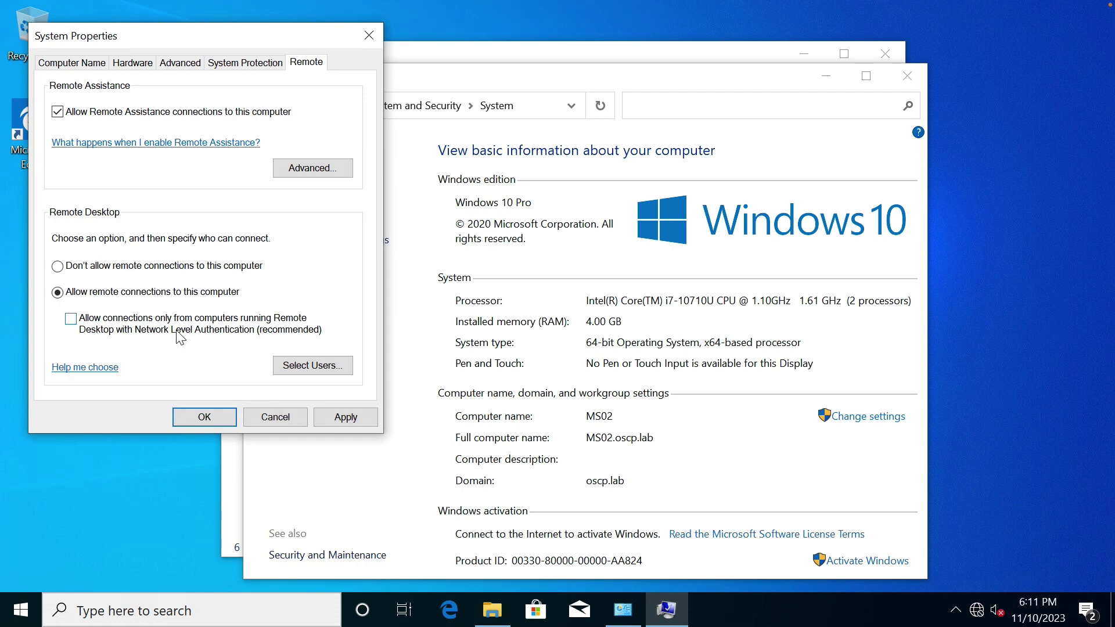
click(343, 417)
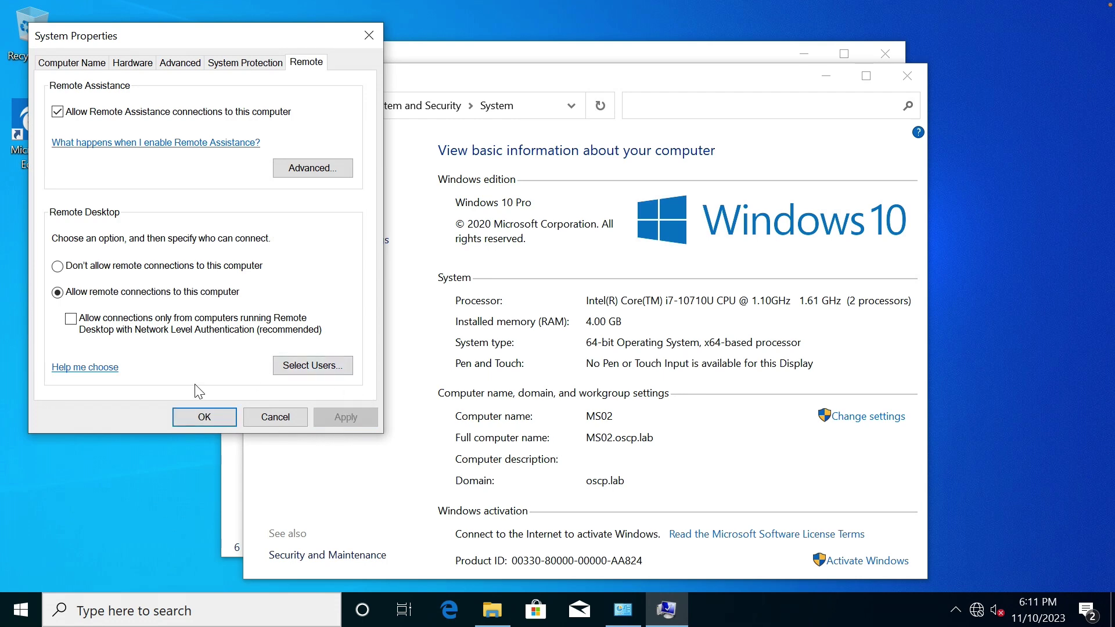
click(196, 417)
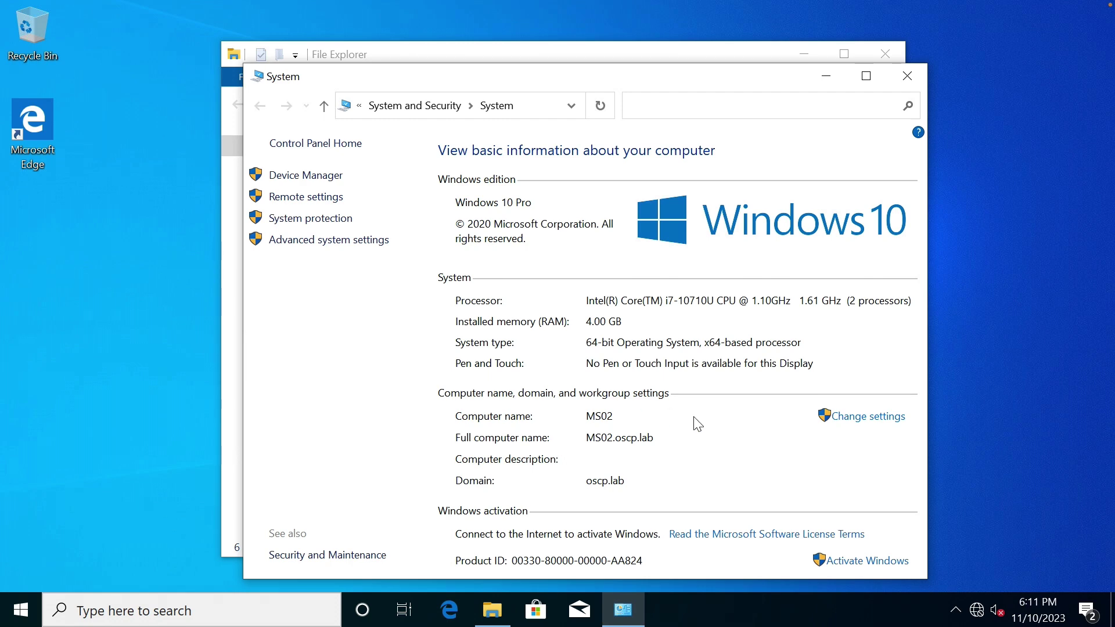
click(915, 76)
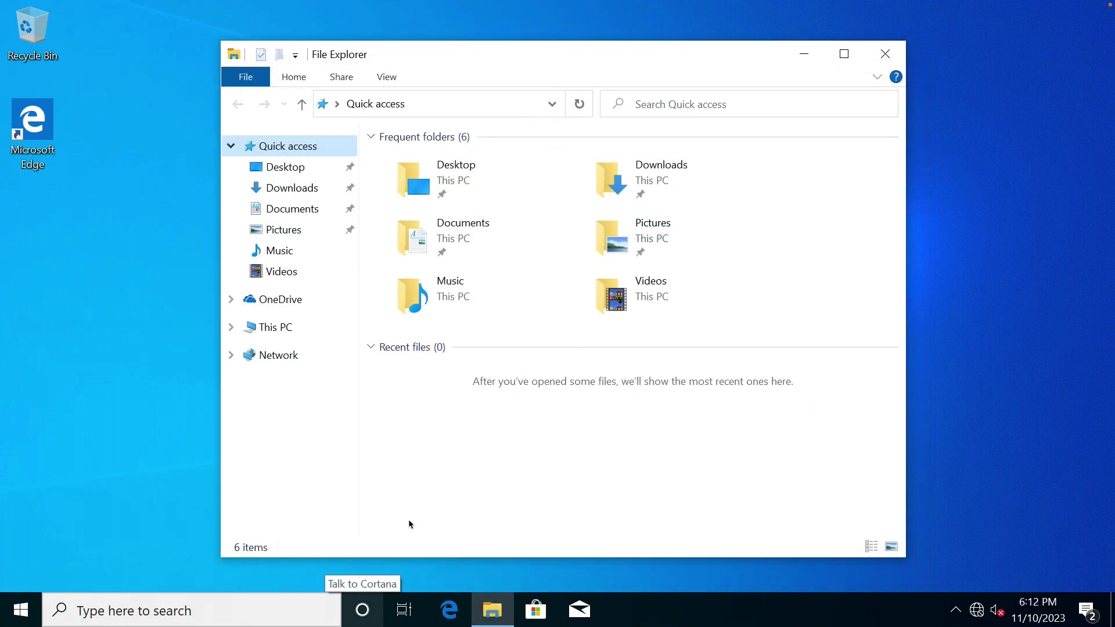
click(273, 610)
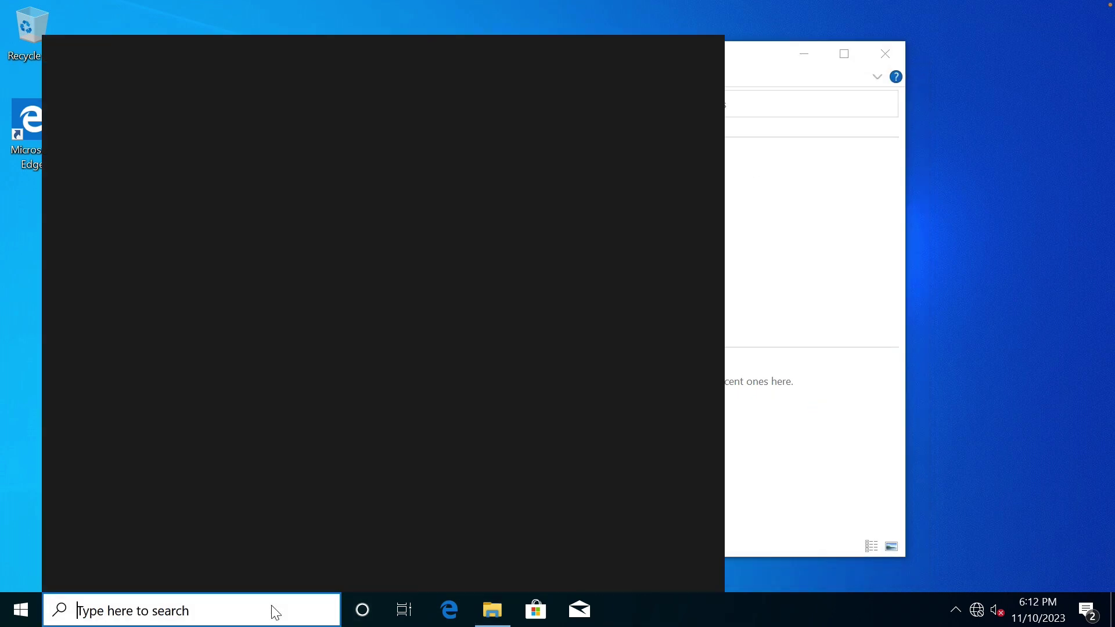
text(firewal)
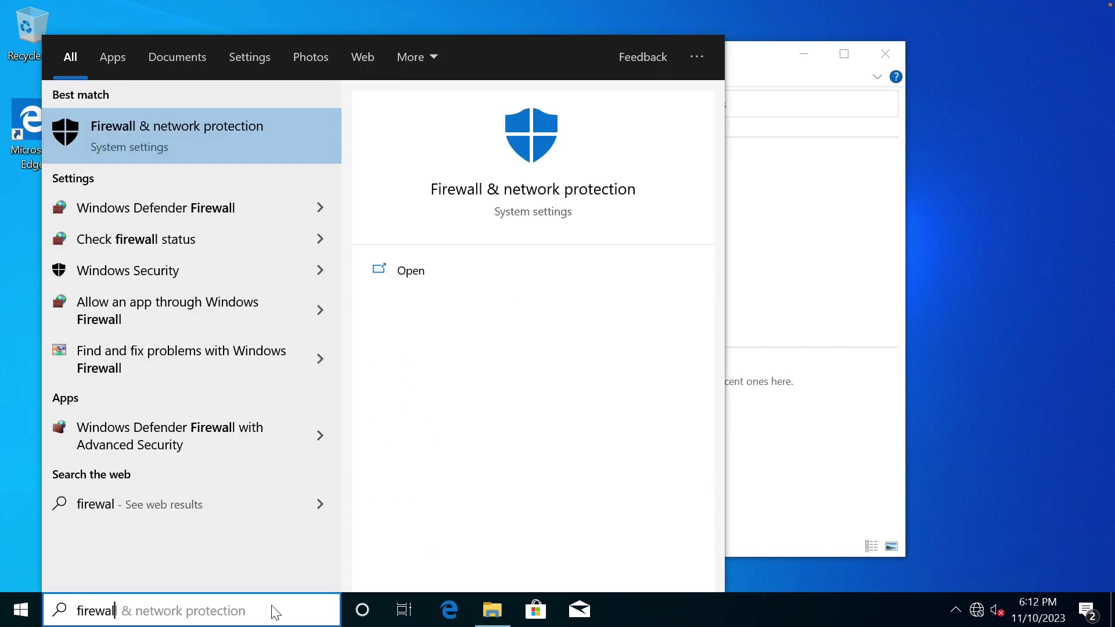
click(189, 133)
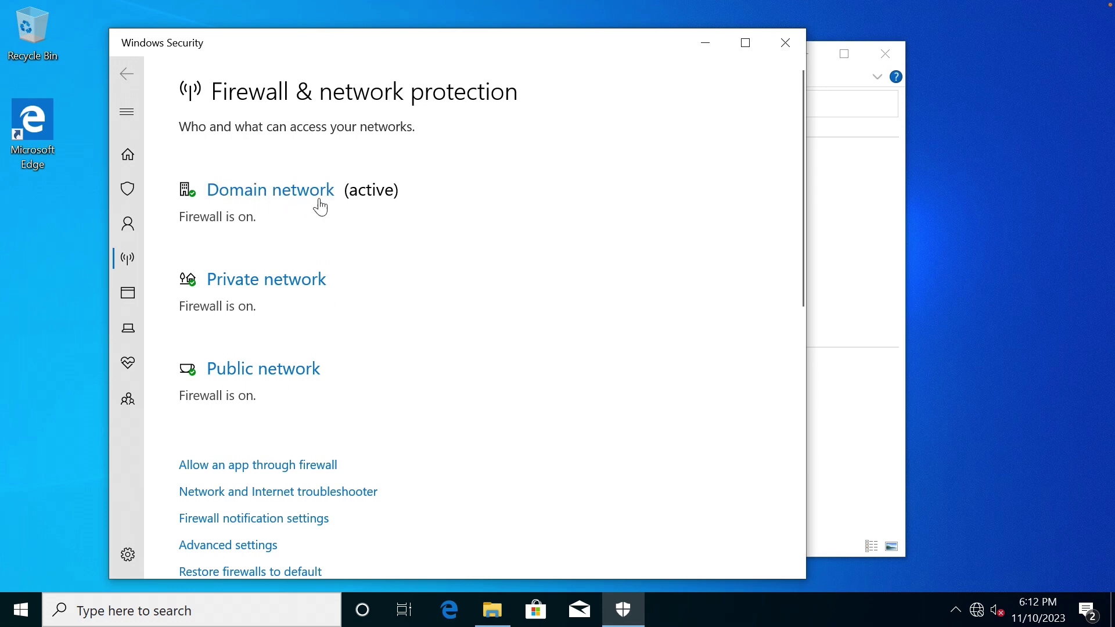
click(259, 466)
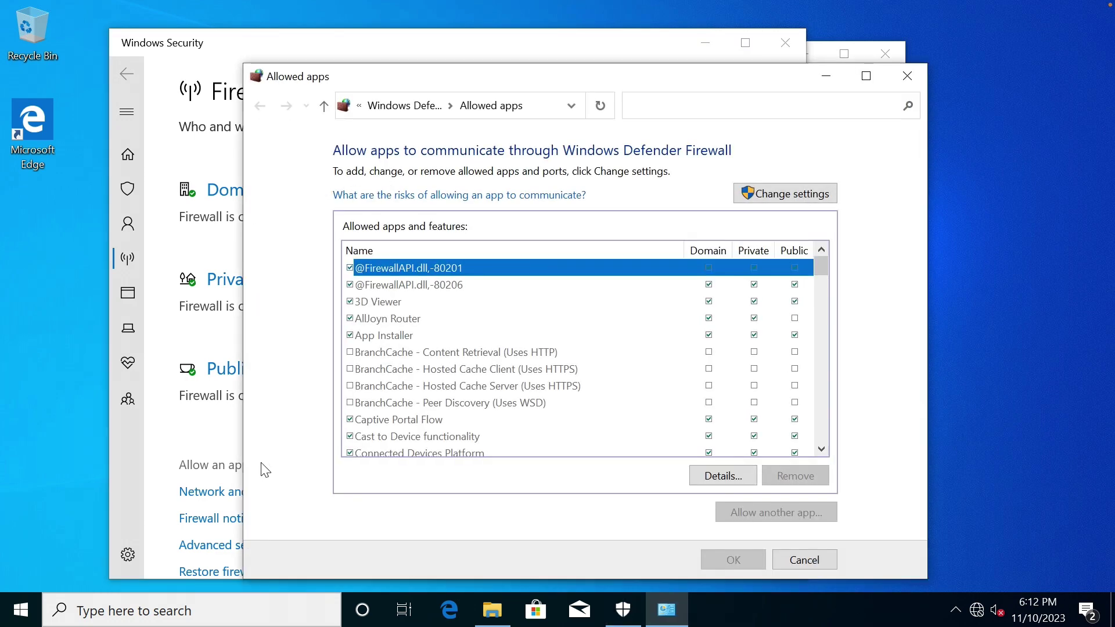
drag(826, 269, 822, 361)
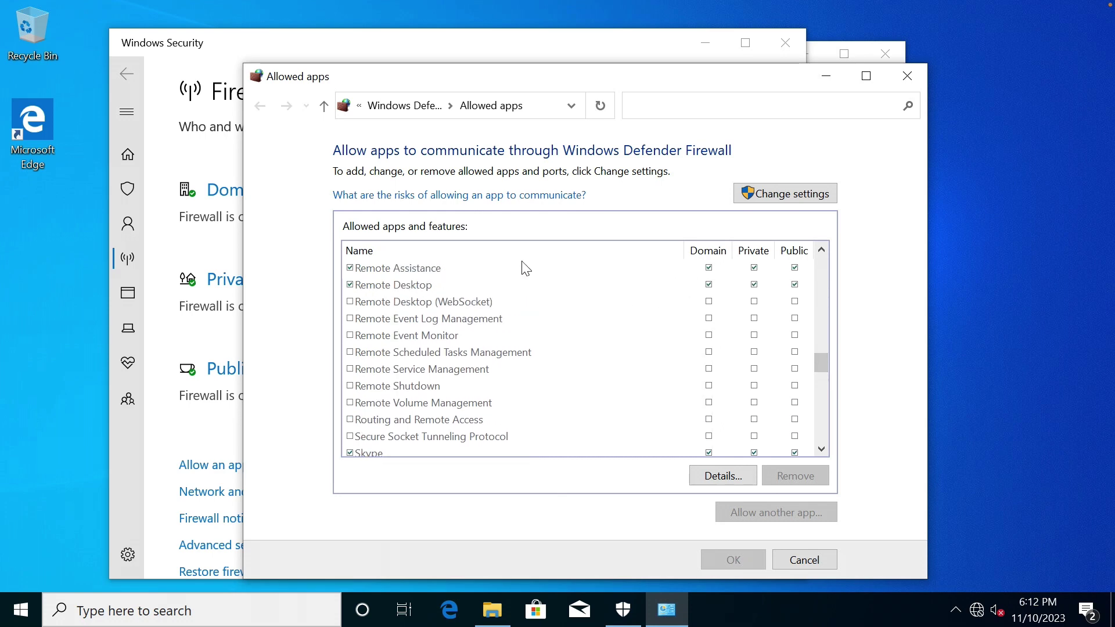
click(792, 553)
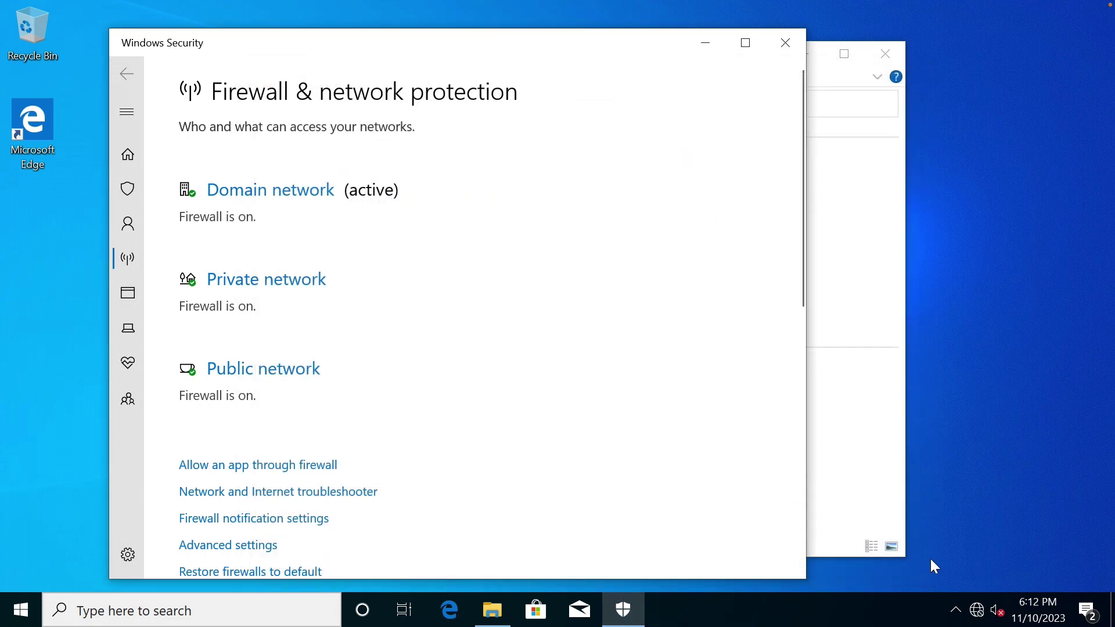
On MS01, connect Remote Desktop to 10.10.1.202, cancel the credentials prompt, and close it.
key(ctrl+Right)
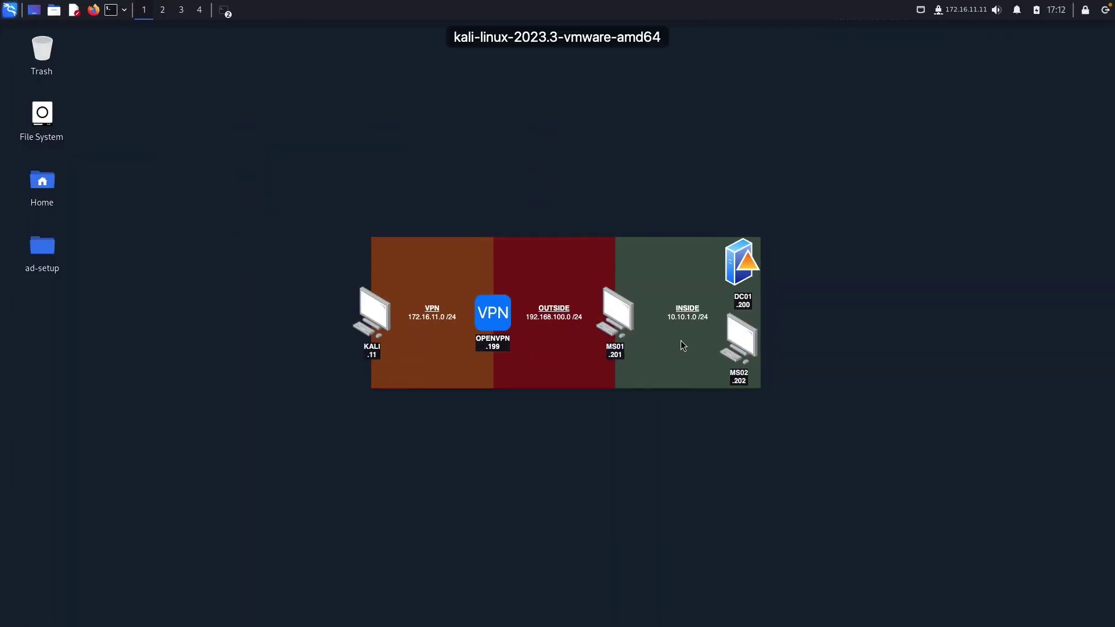
key(ctrl+Right)
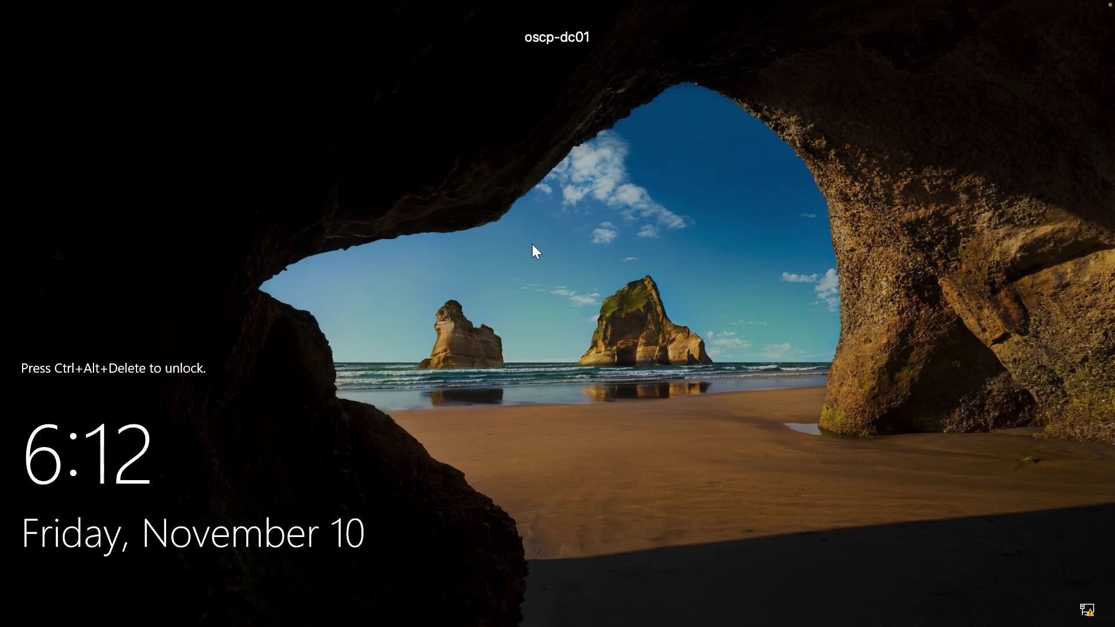
key(ctrl+Right)
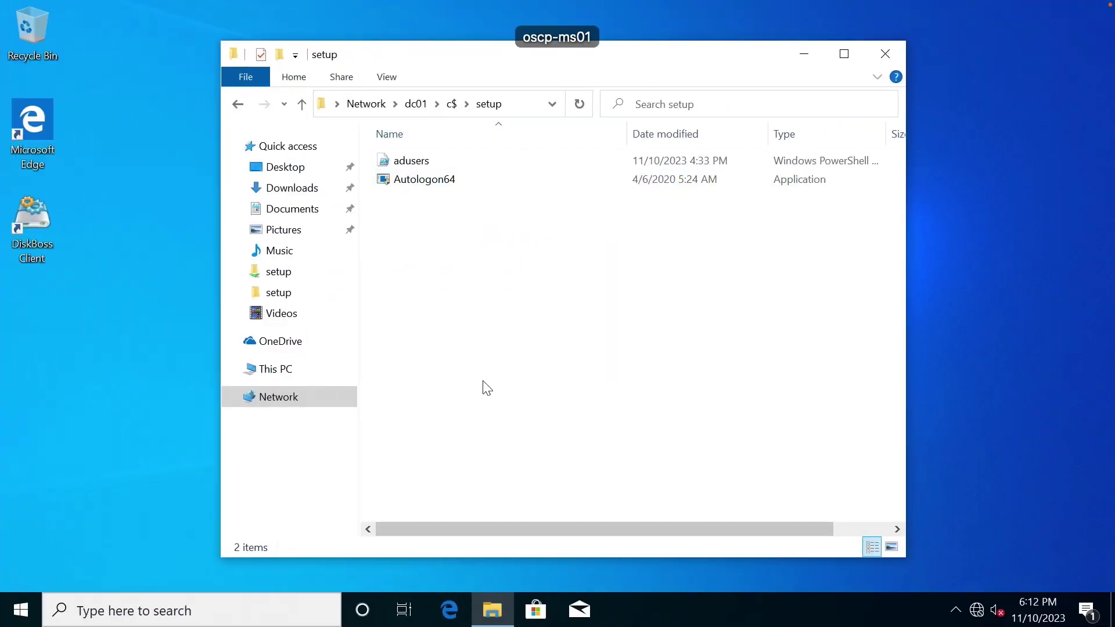
click(278, 613)
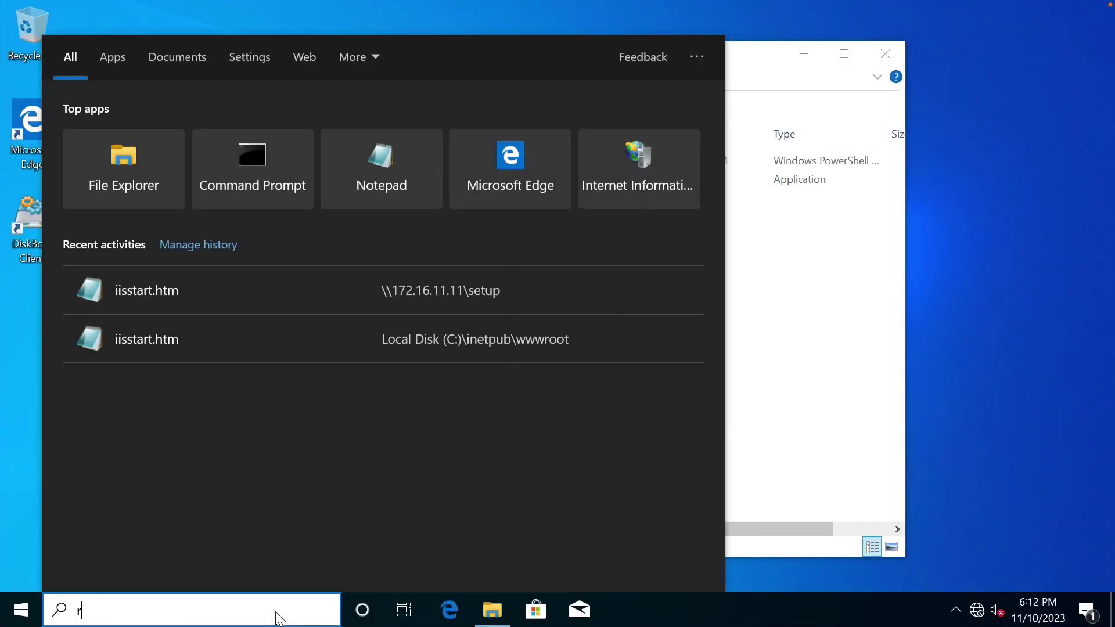
text(remote desk)
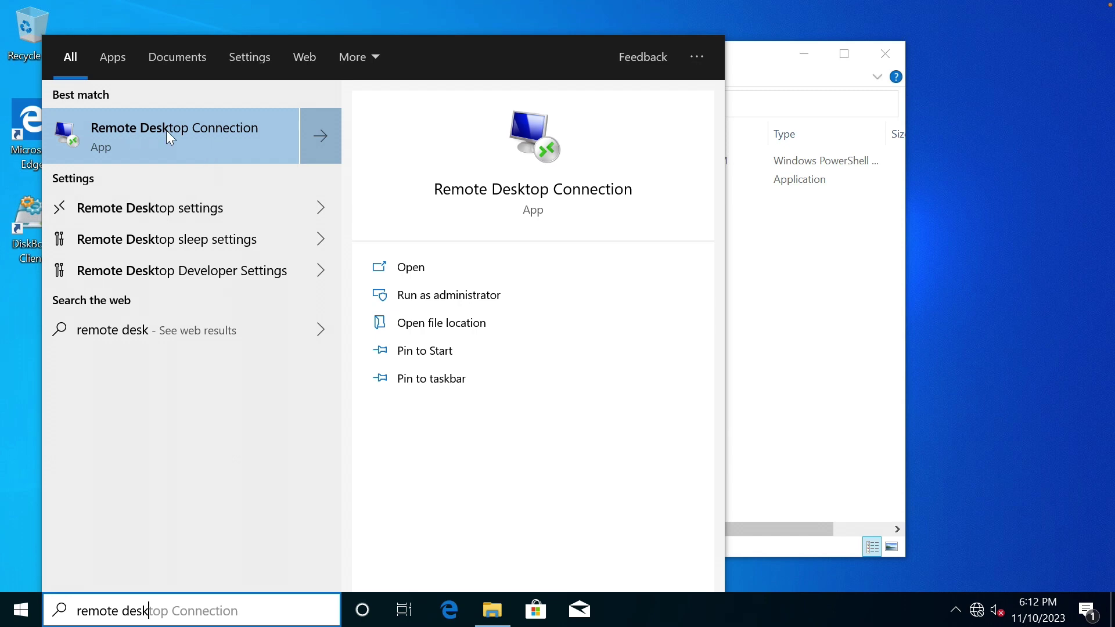
click(166, 130)
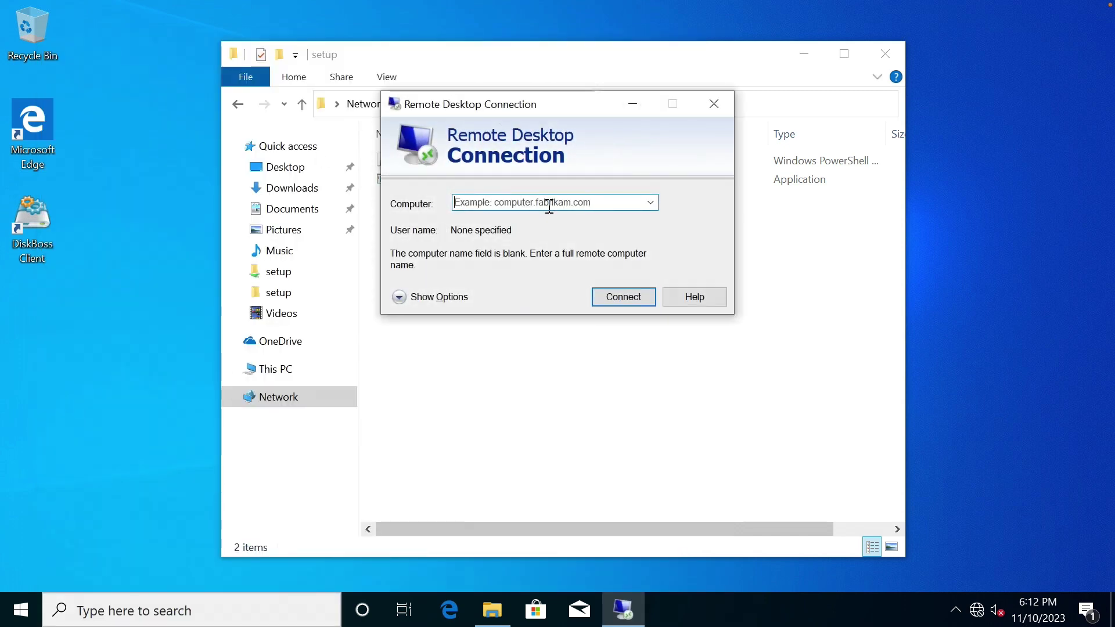
text(10.10.1.)
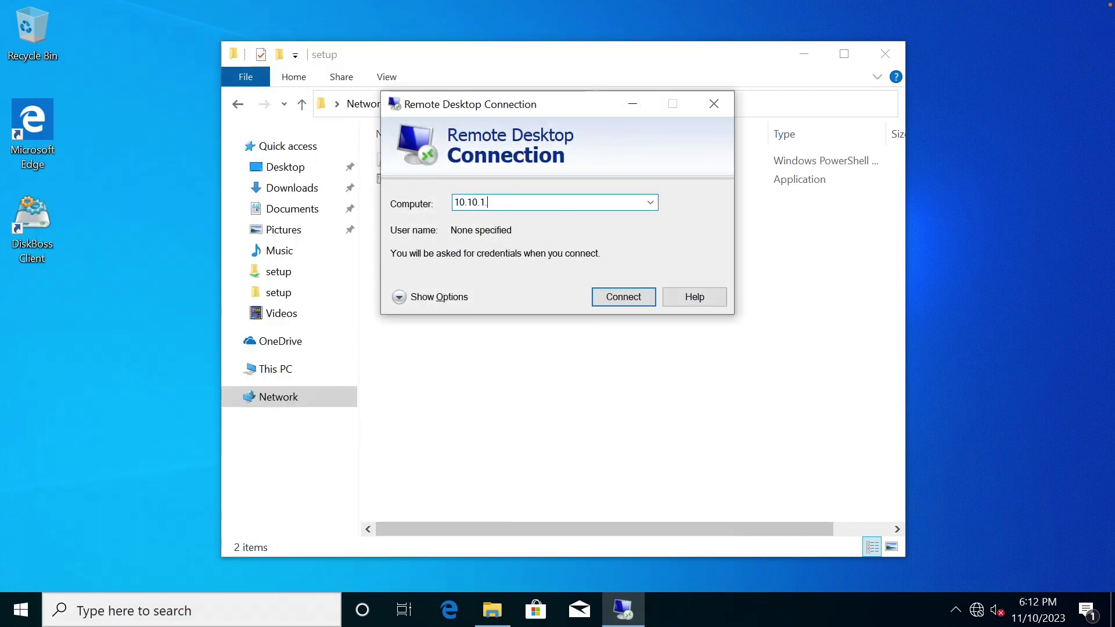
text(202)
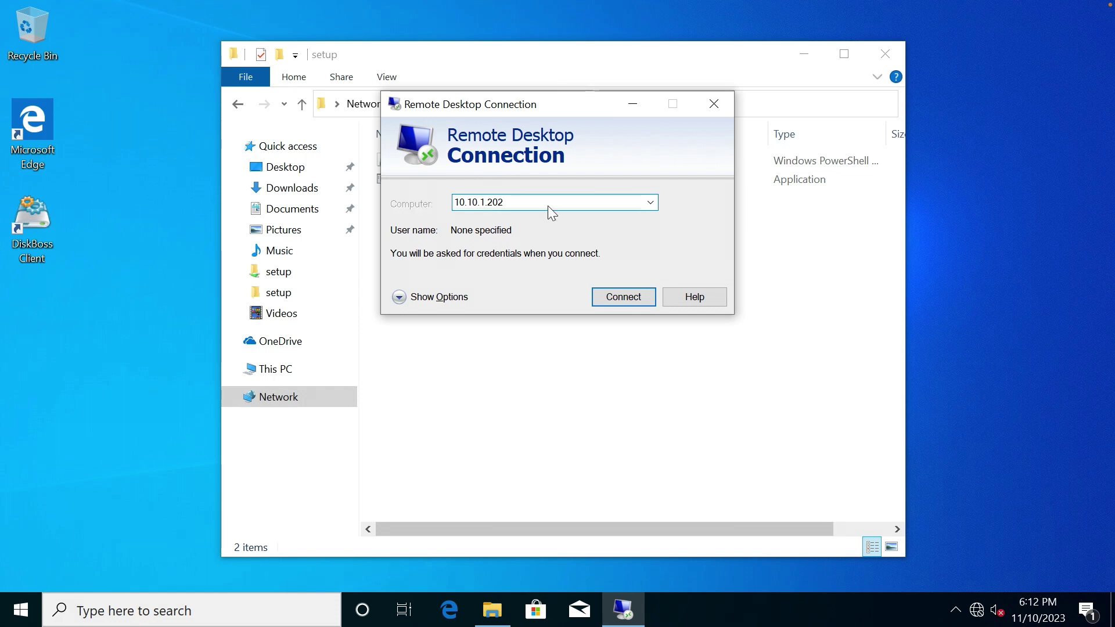
key(Return)
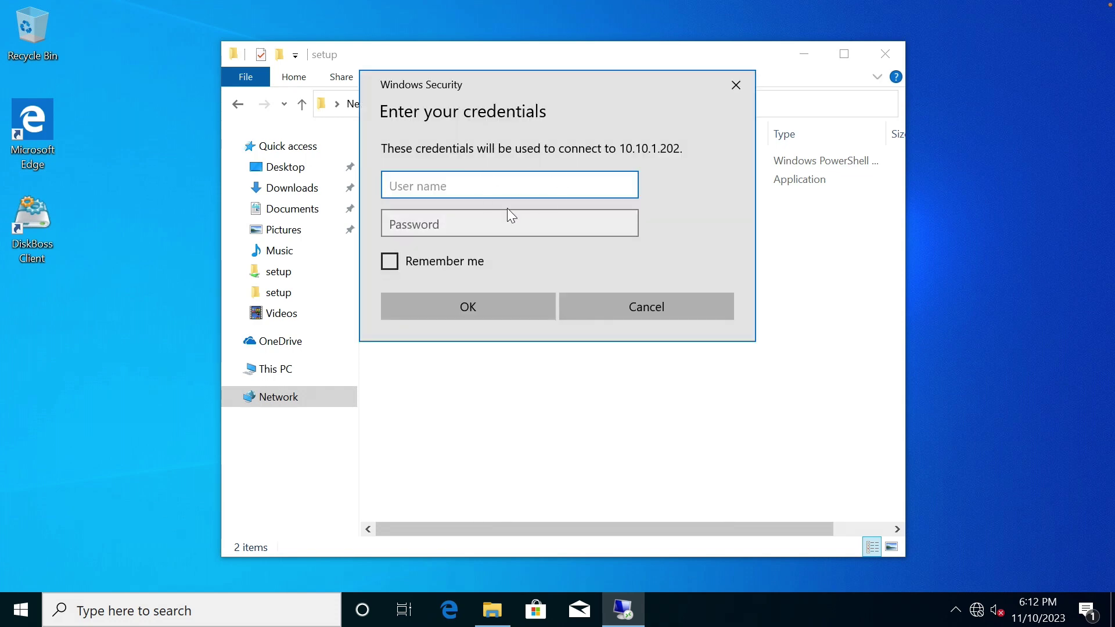
click(636, 305)
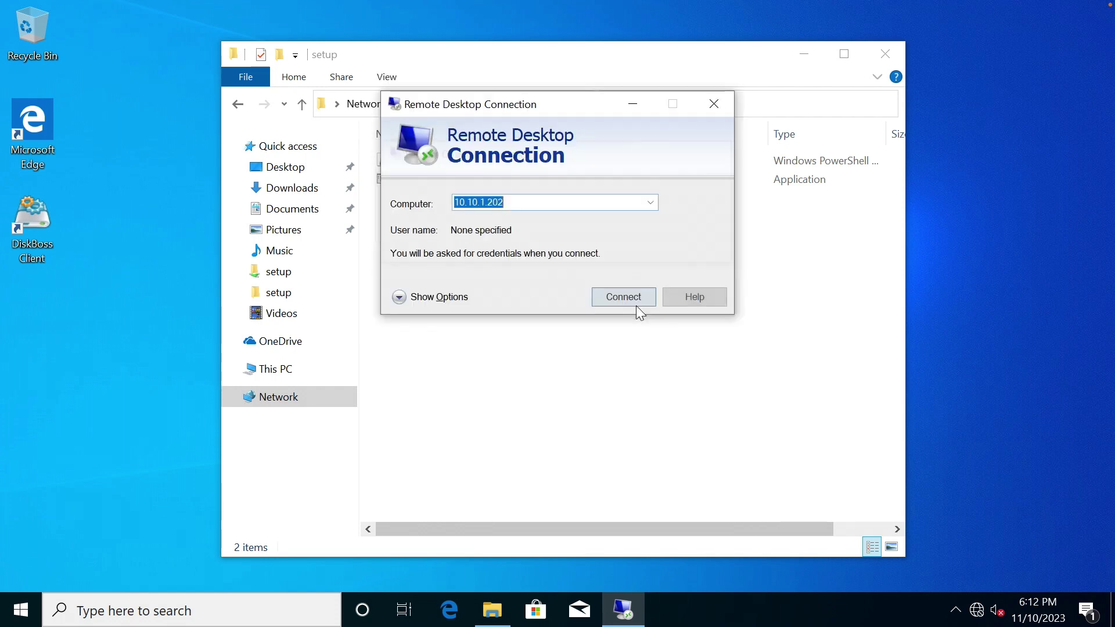
click(712, 105)
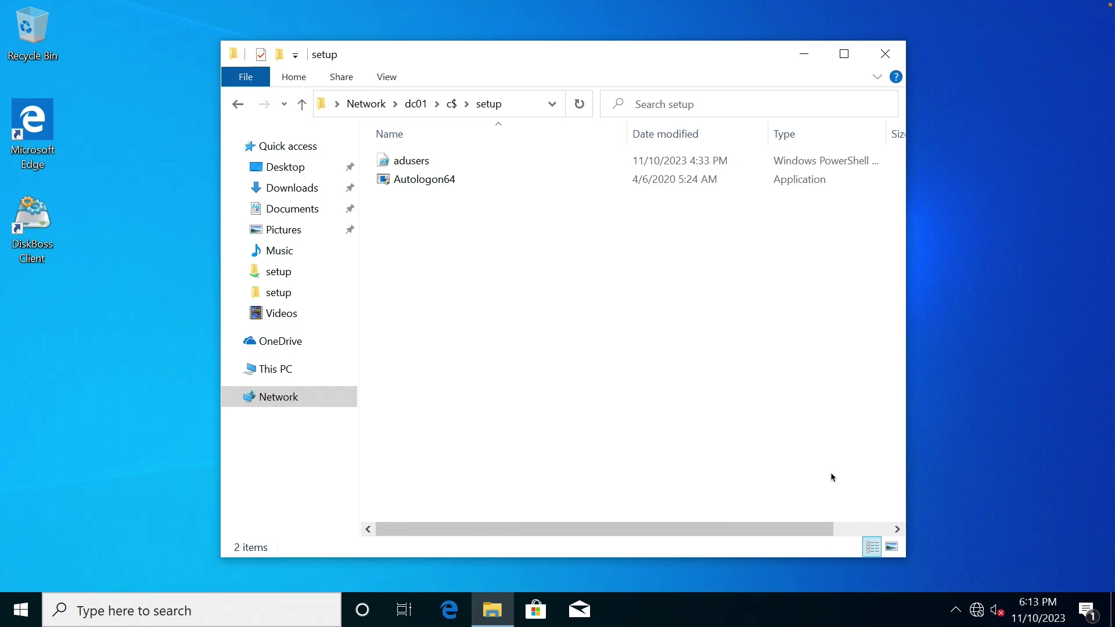
Return to MS02 and close the firewall settings window.
key(ctrl+Right)
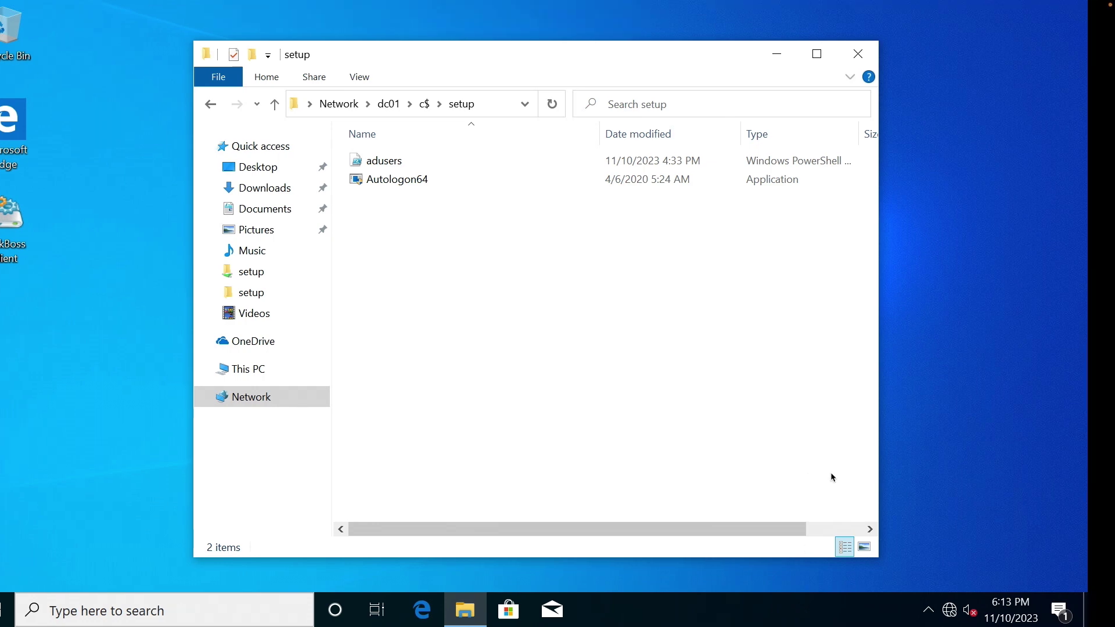
key(ctrl+Left)
key(ctrl+Left)
key(ctrl+Left)
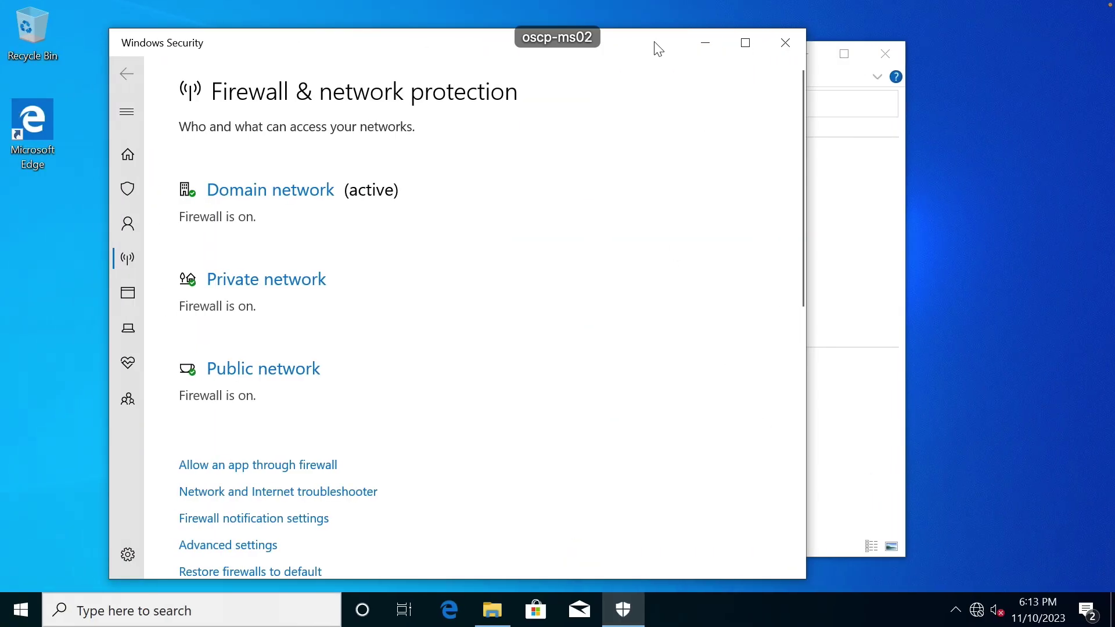
click(787, 55)
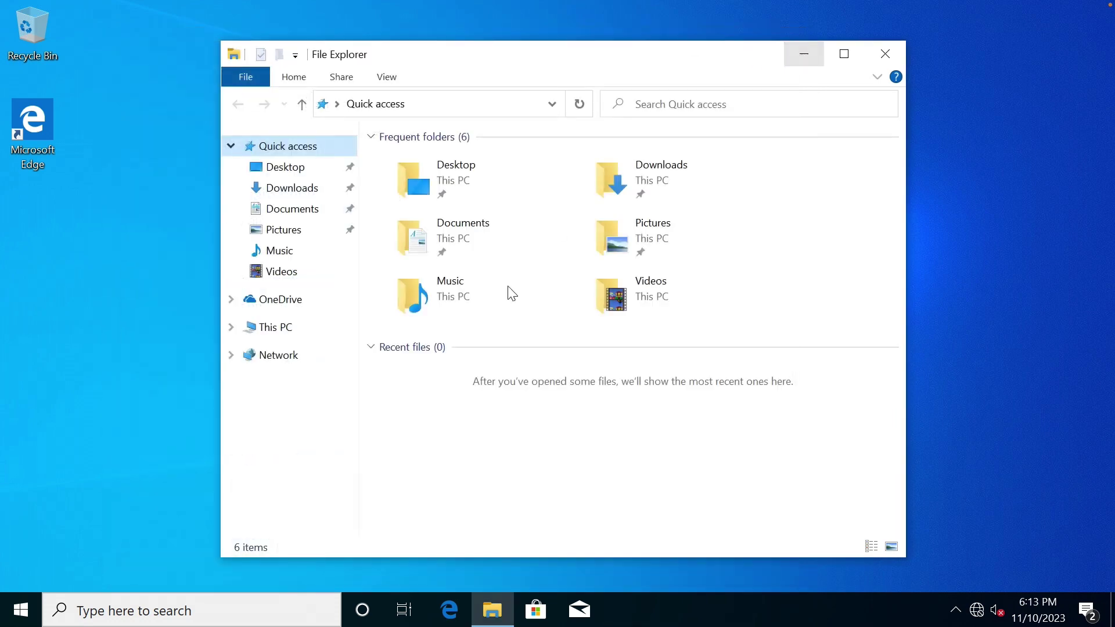
Run Autologon64 from C:\setup, allowing UAC and accepting the licence.
click(274, 326)
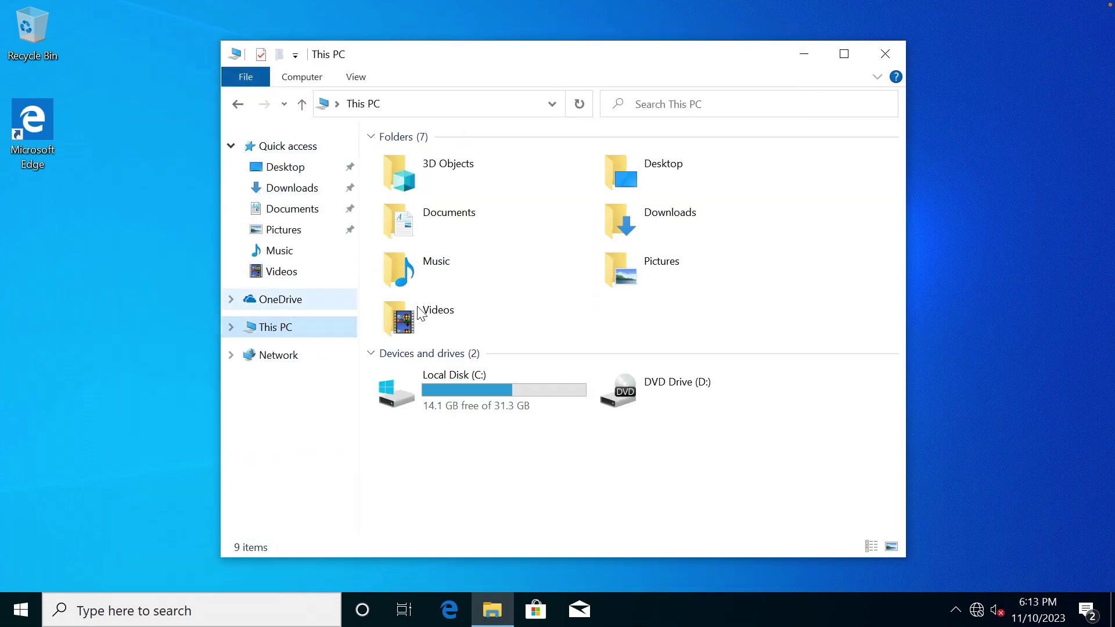
double_click(467, 375)
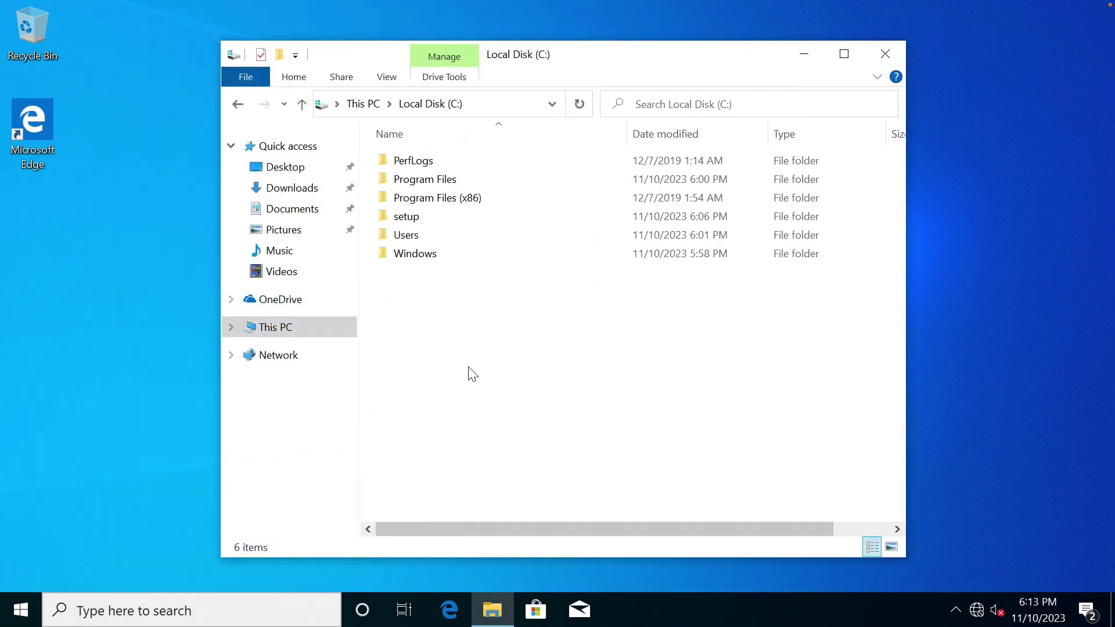
double_click(425, 216)
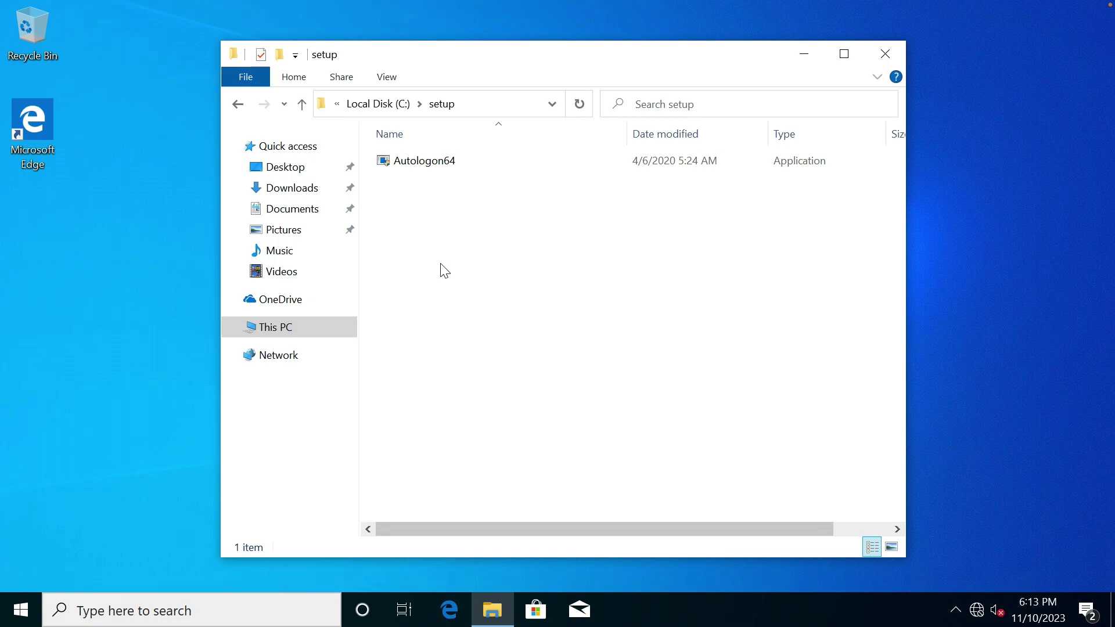
double_click(437, 164)
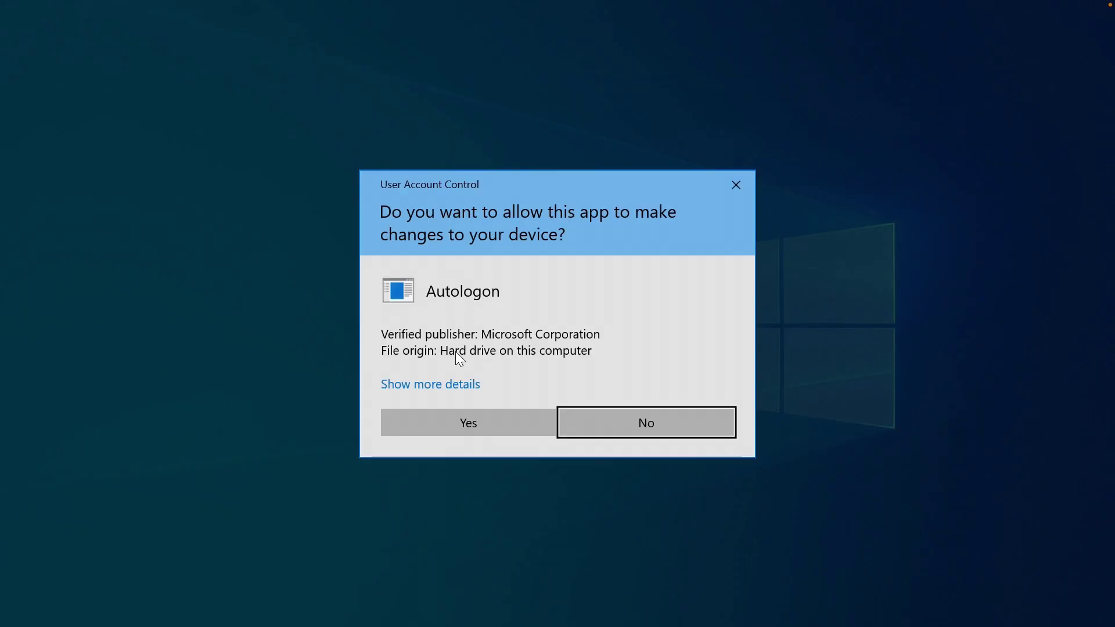
click(458, 421)
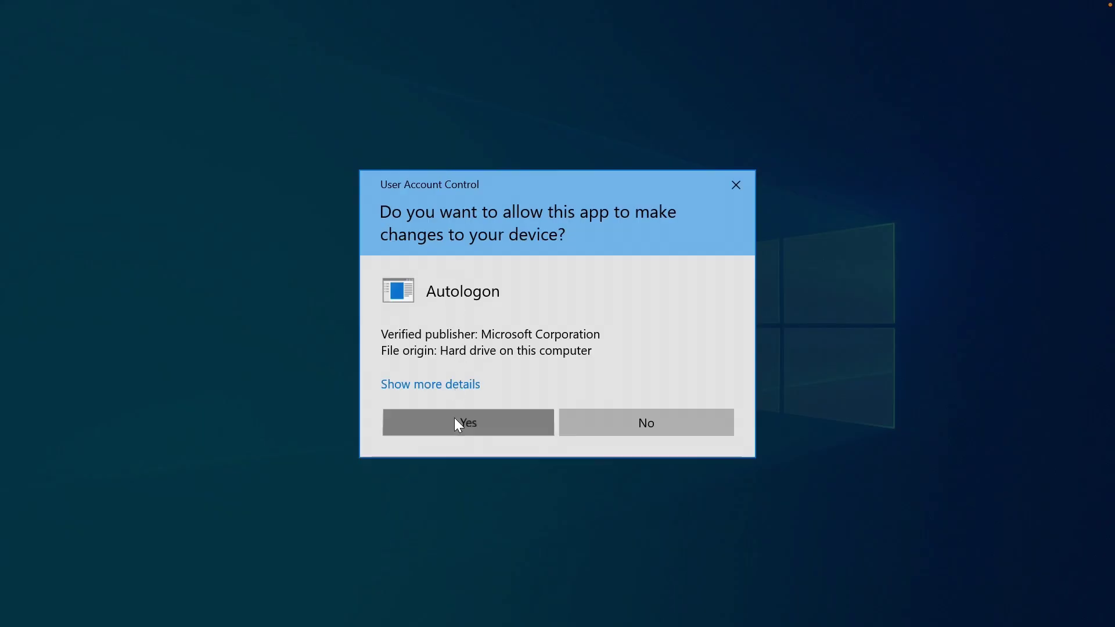
click(649, 414)
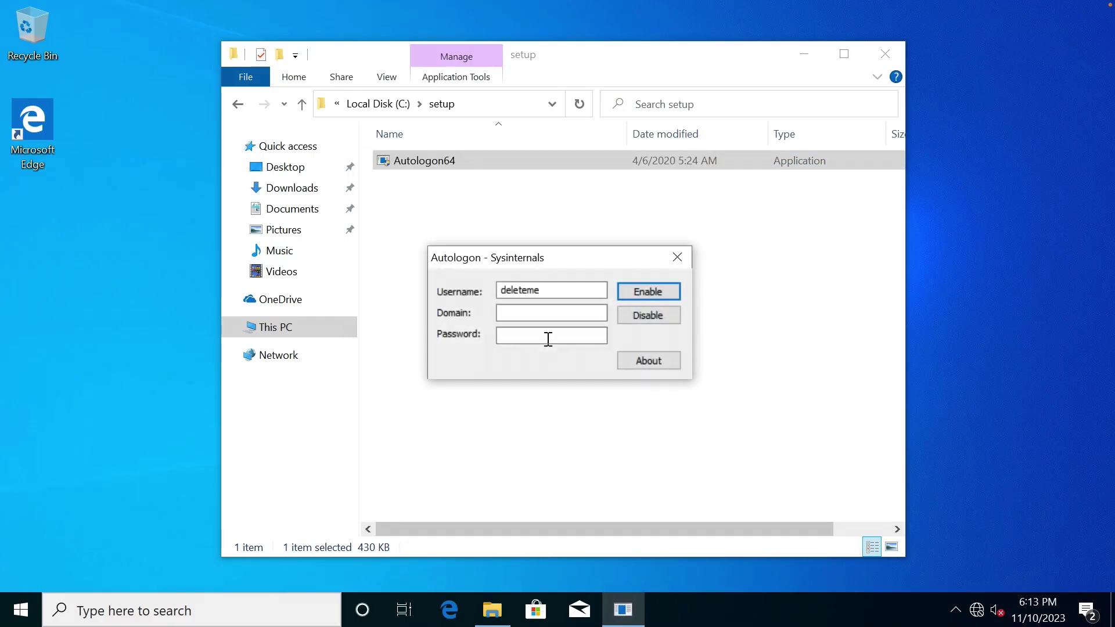
Enable autologon as administrator in domain oscp.lab, then close Autologon.
double_click(537, 292)
text(administrator)
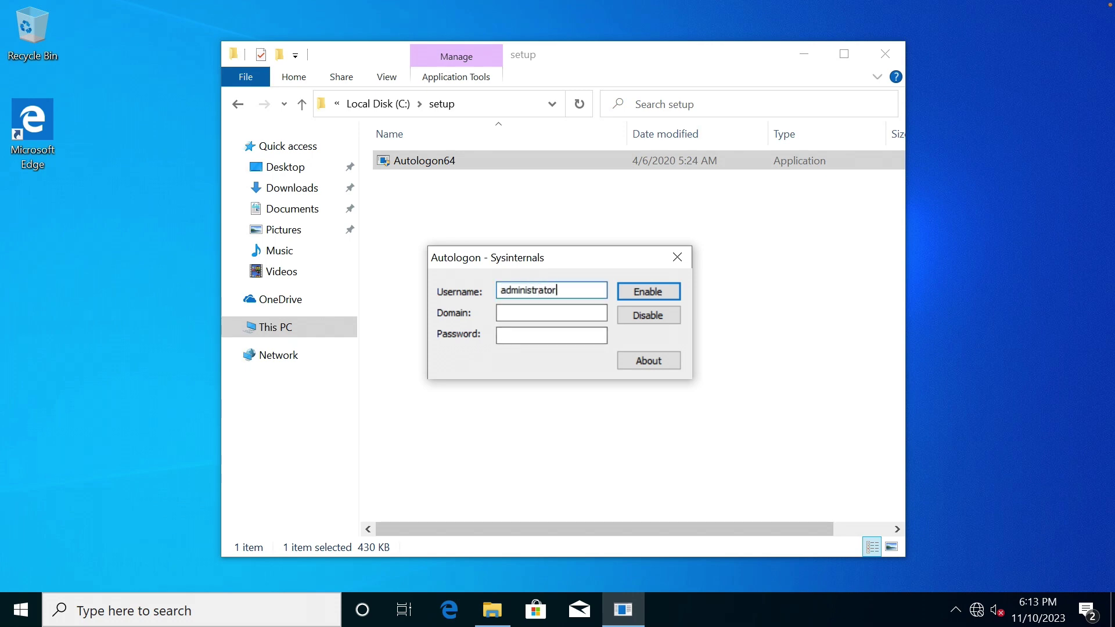
key(Tab)
text(oscp)
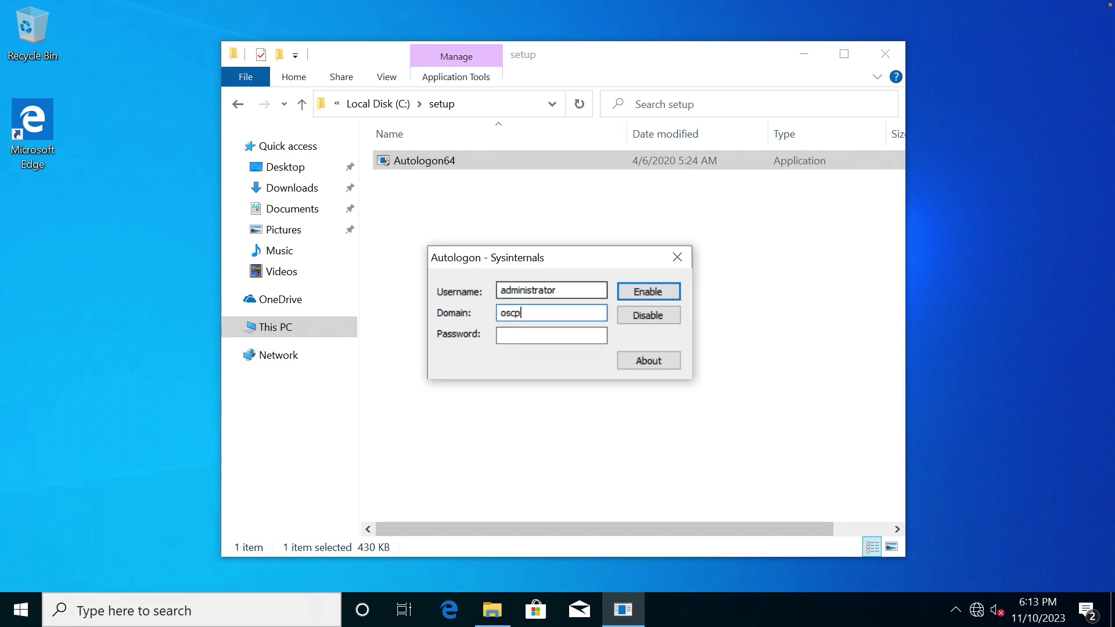
text(.lav)
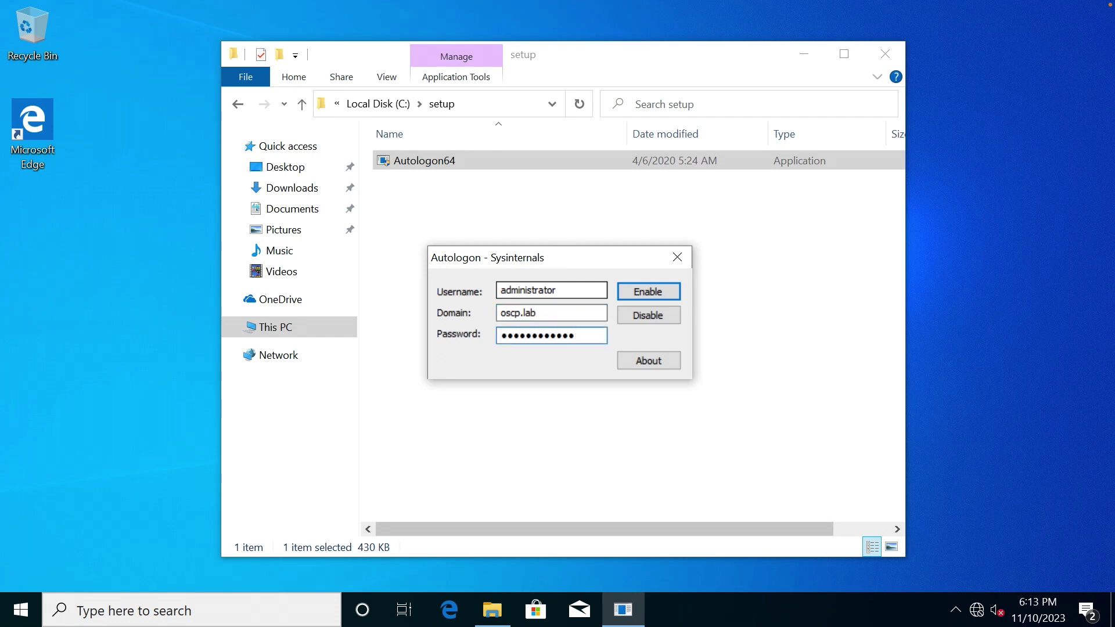
click(646, 290)
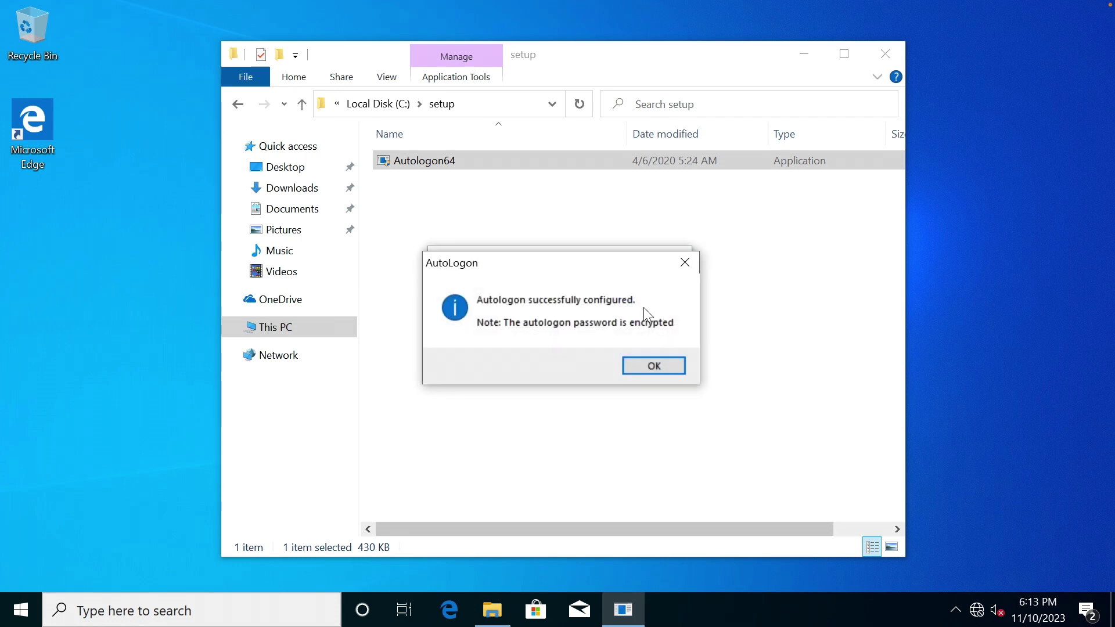
click(653, 367)
click(630, 260)
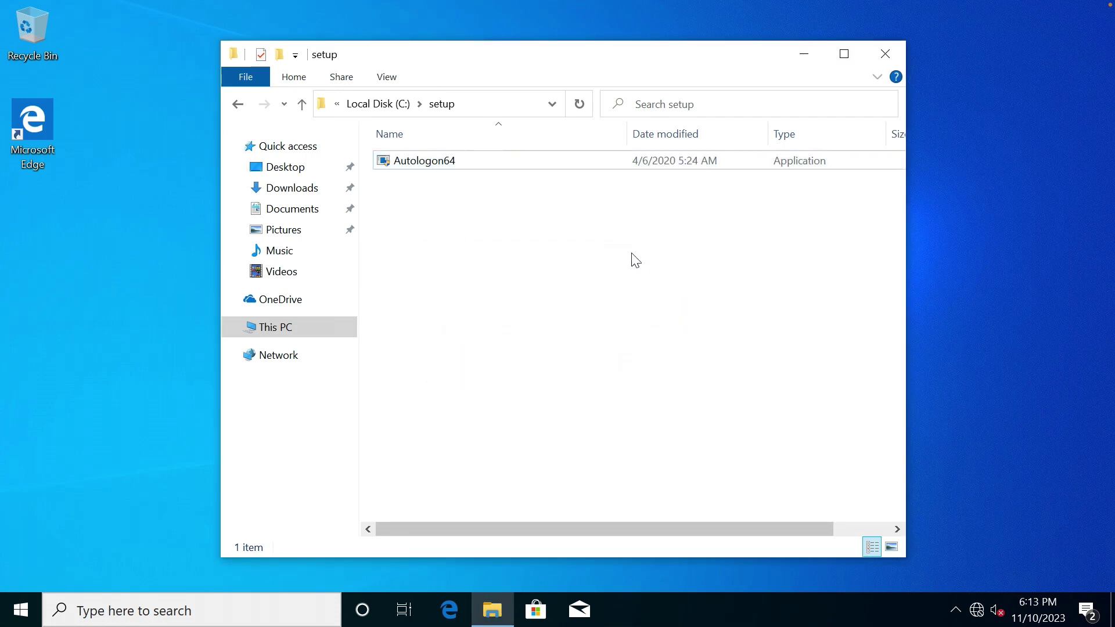
Close the setup folder and restart the computer.
click(885, 54)
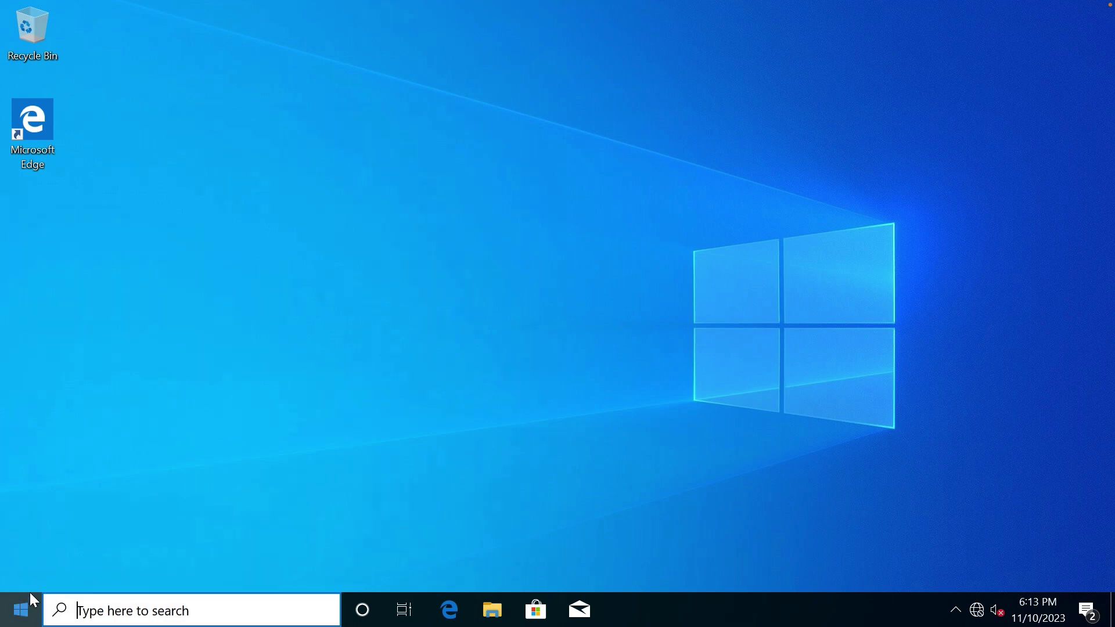
click(27, 607)
click(23, 572)
click(54, 528)
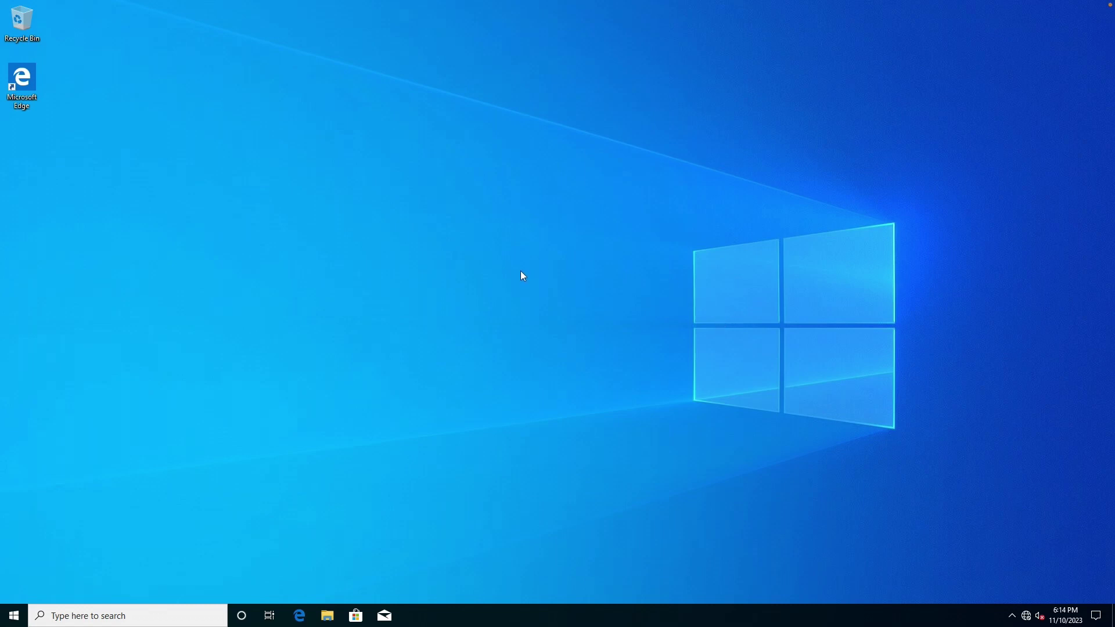
Set display scaling to 150% in Display settings and close Settings.
right_click(520, 271)
click(588, 214)
right_click(587, 213)
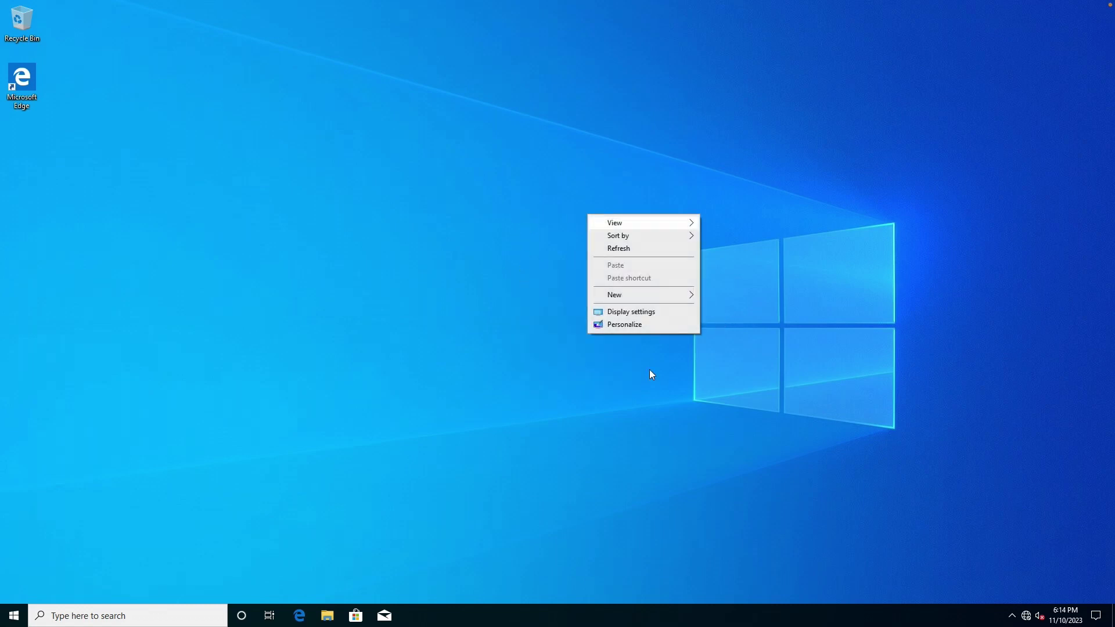
click(207, 537)
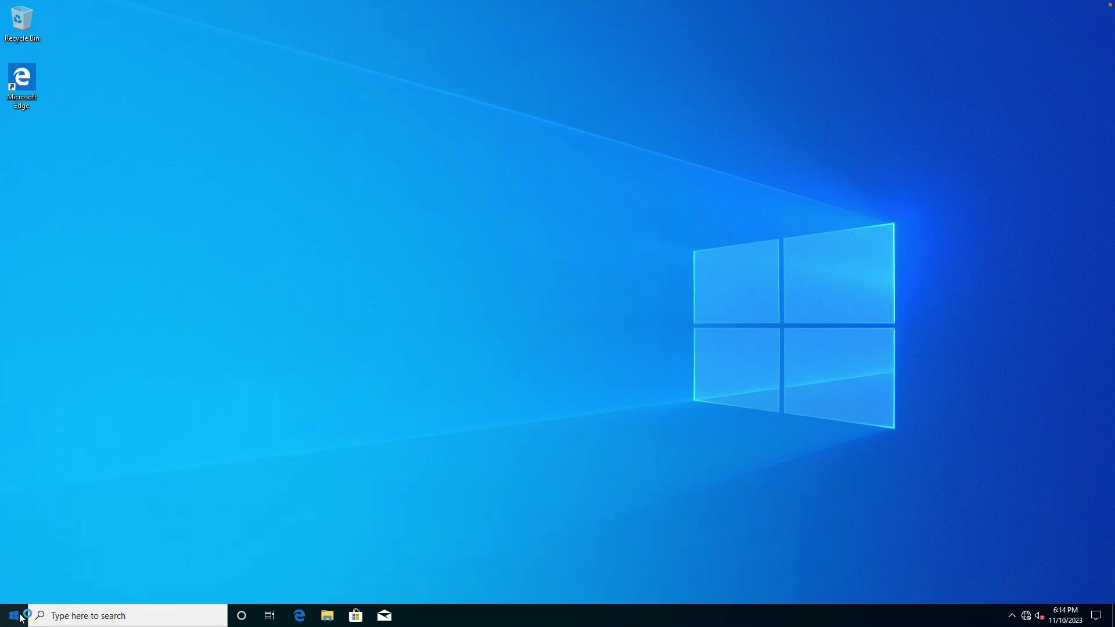
click(22, 618)
mouse_move(17, 475)
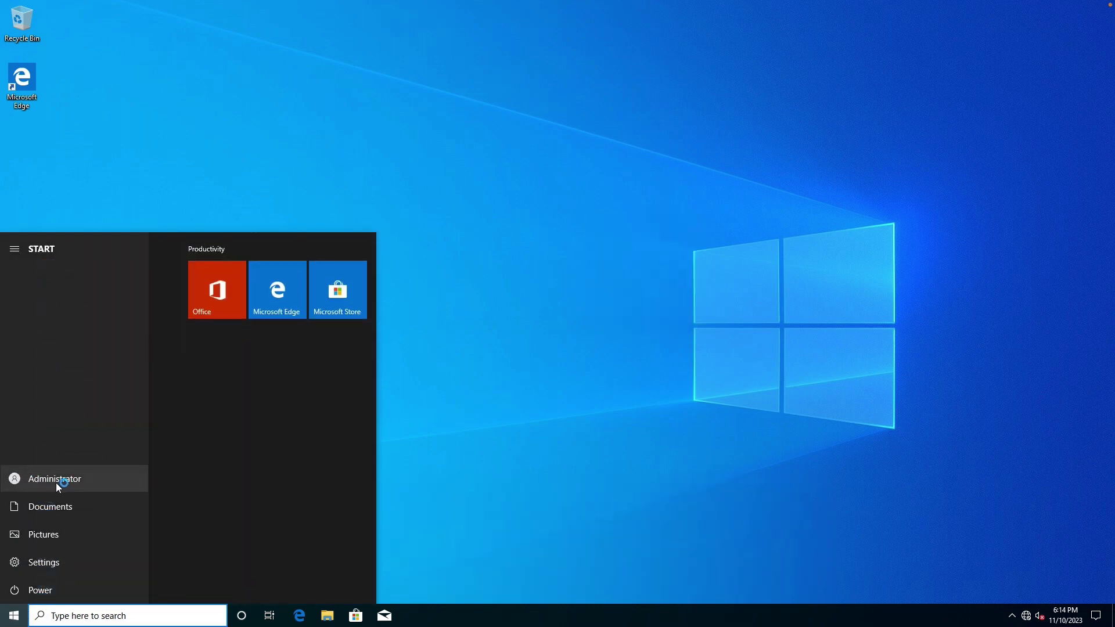
click(501, 217)
right_click(501, 217)
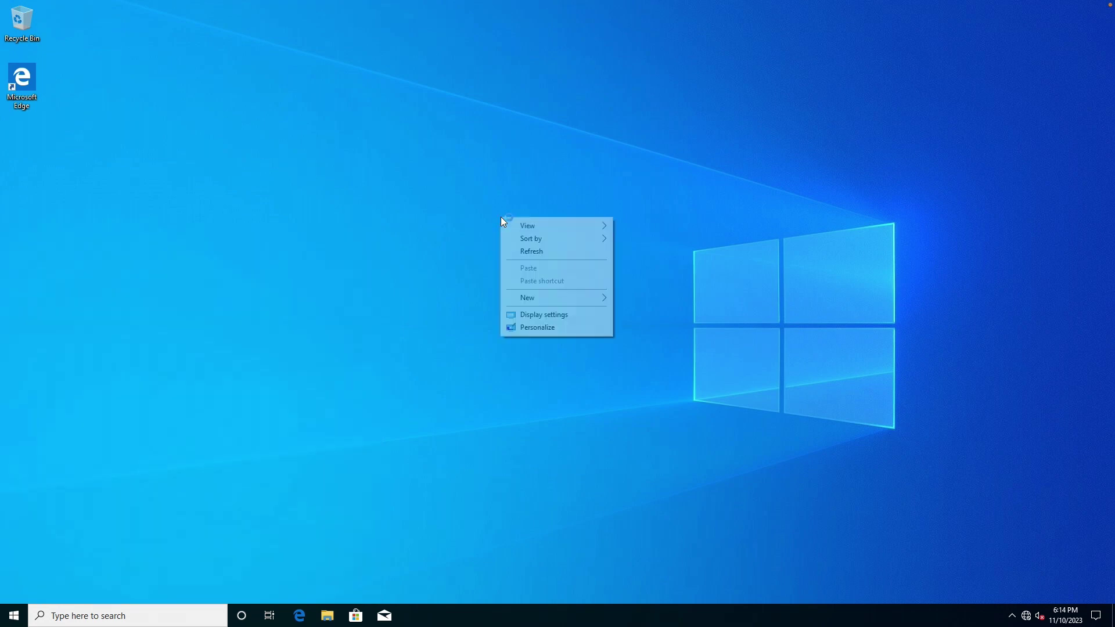
click(564, 316)
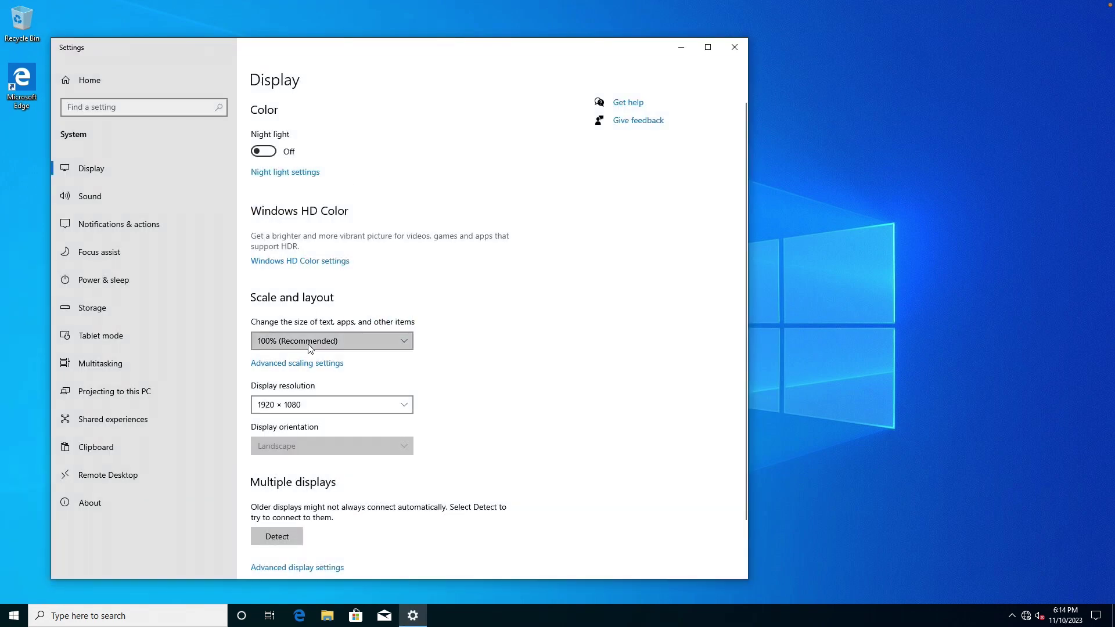
click(308, 343)
click(292, 379)
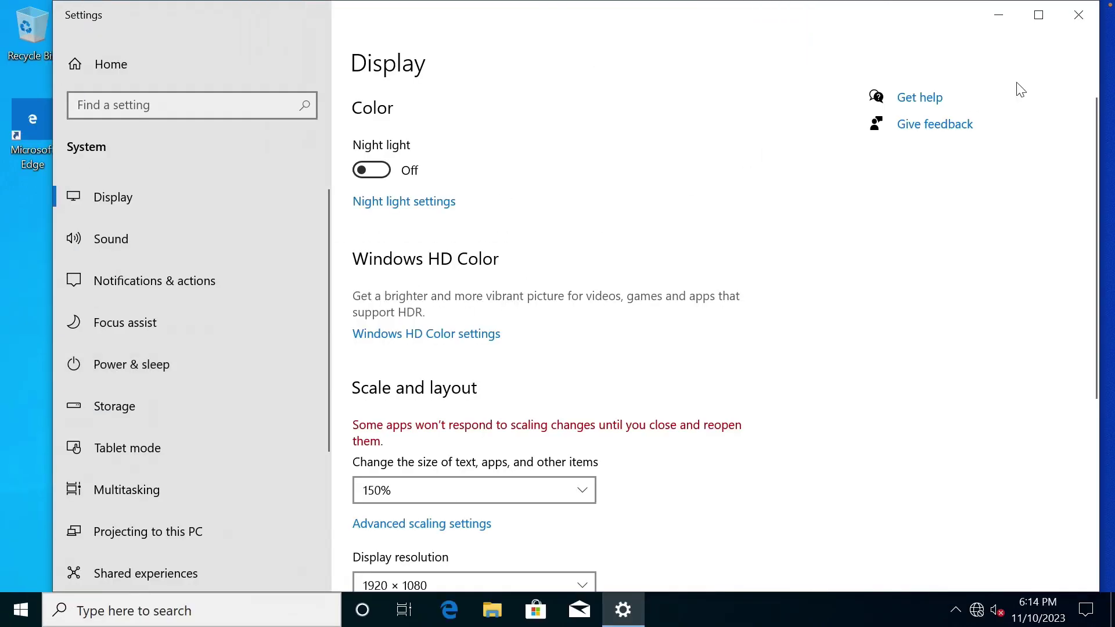
click(1081, 19)
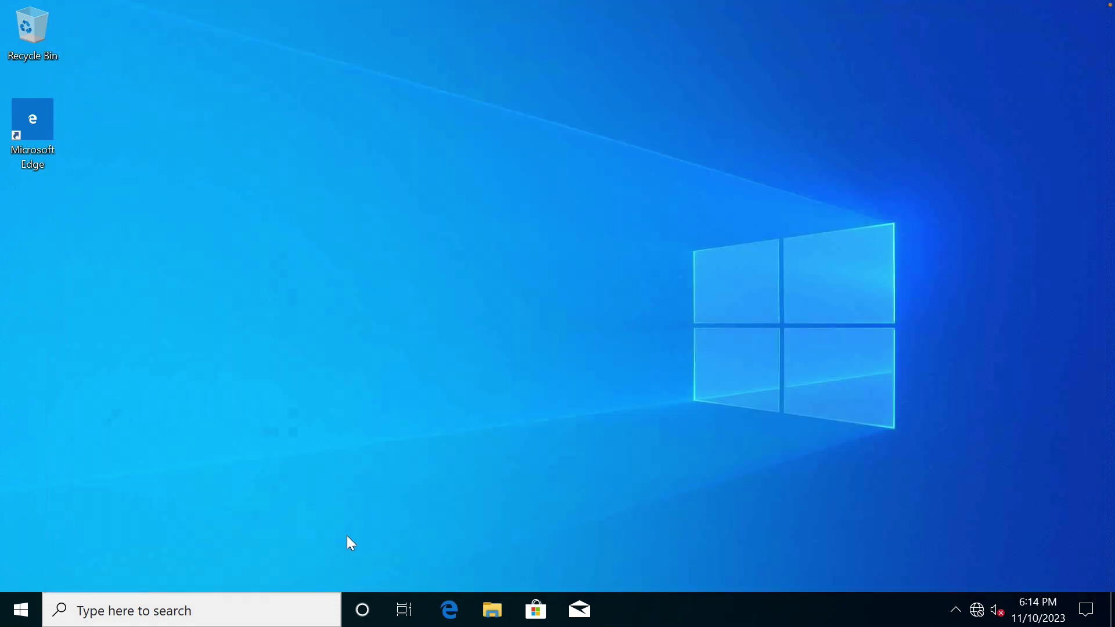
Open the User Profiles settings from This PC's Advanced system settings.
click(498, 611)
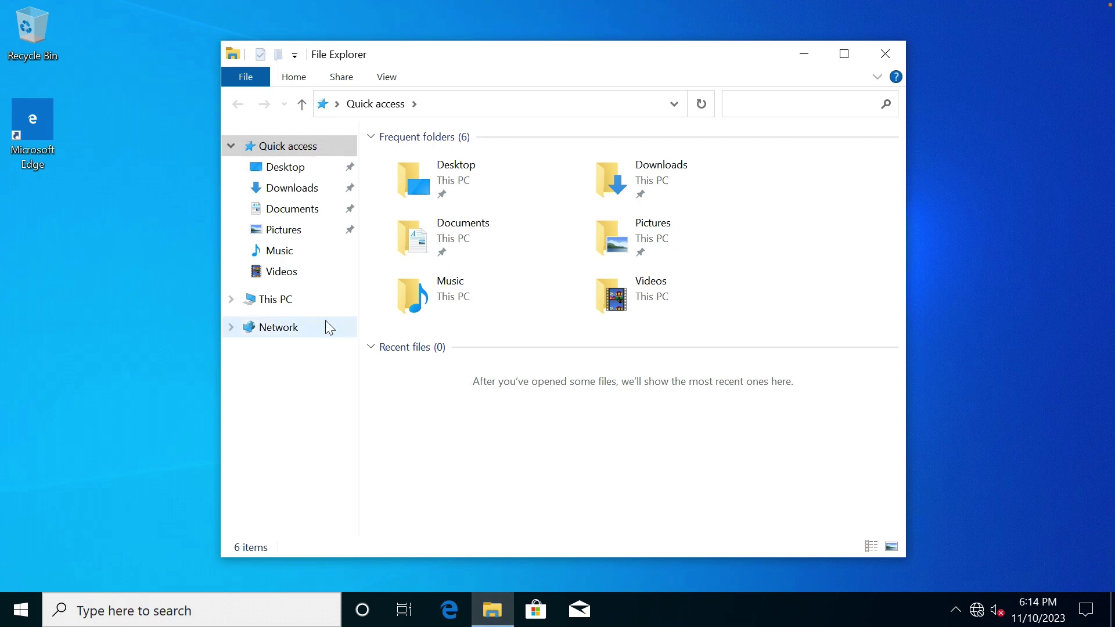
right_click(287, 300)
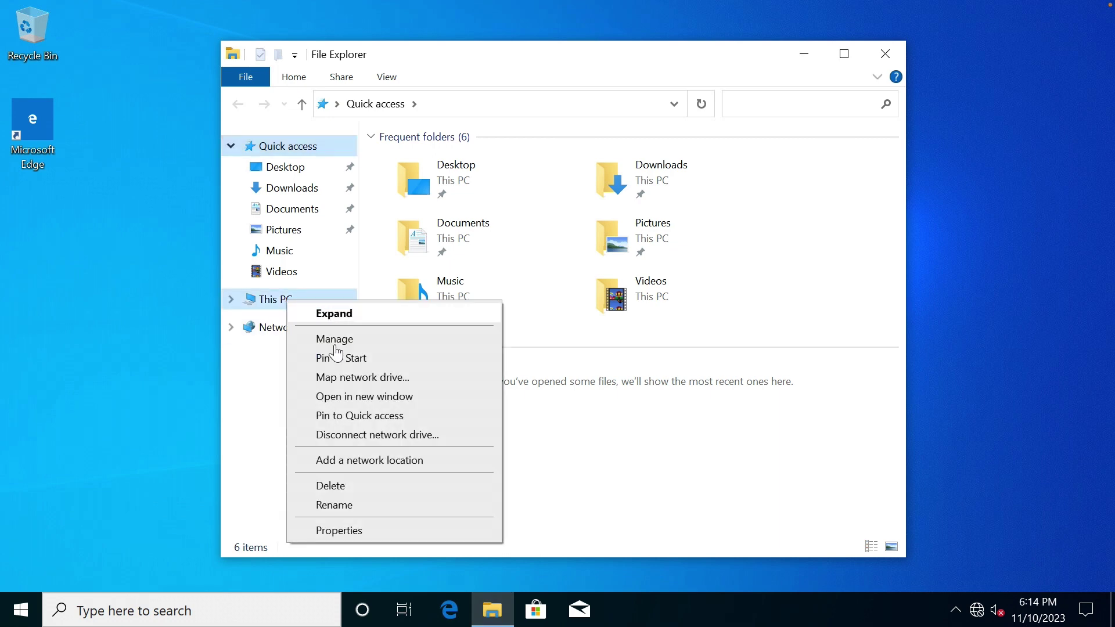
click(361, 528)
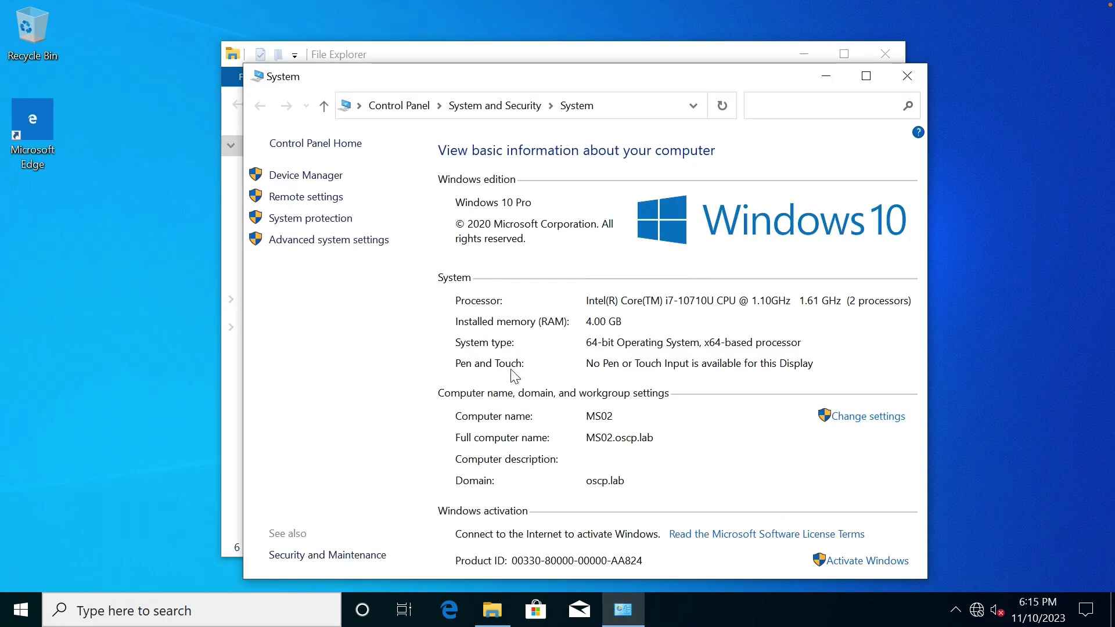
click(331, 250)
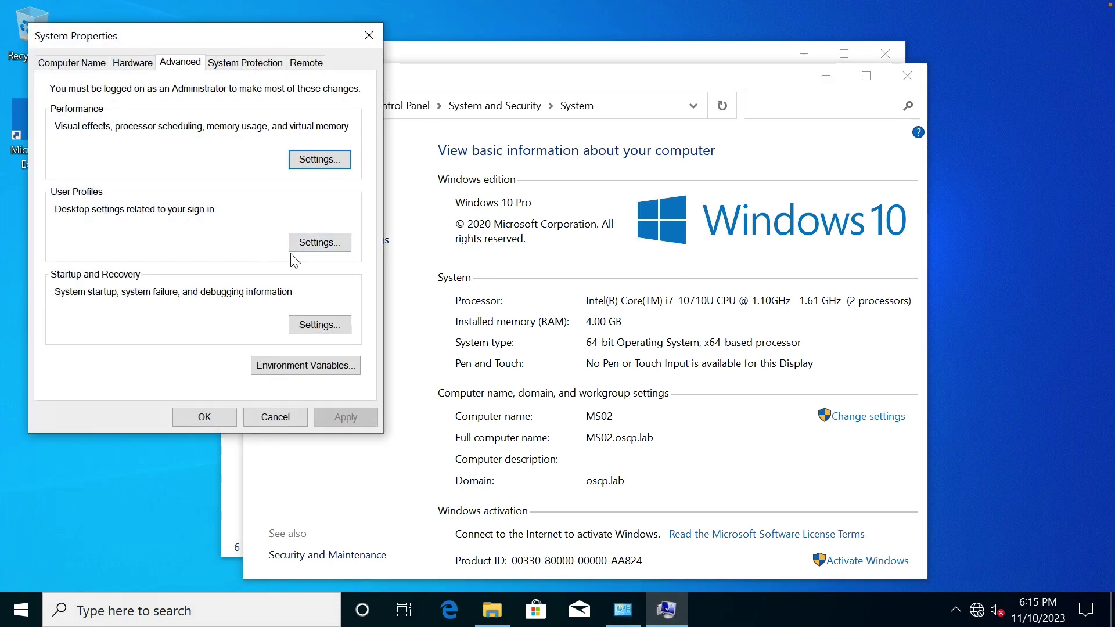
click(314, 242)
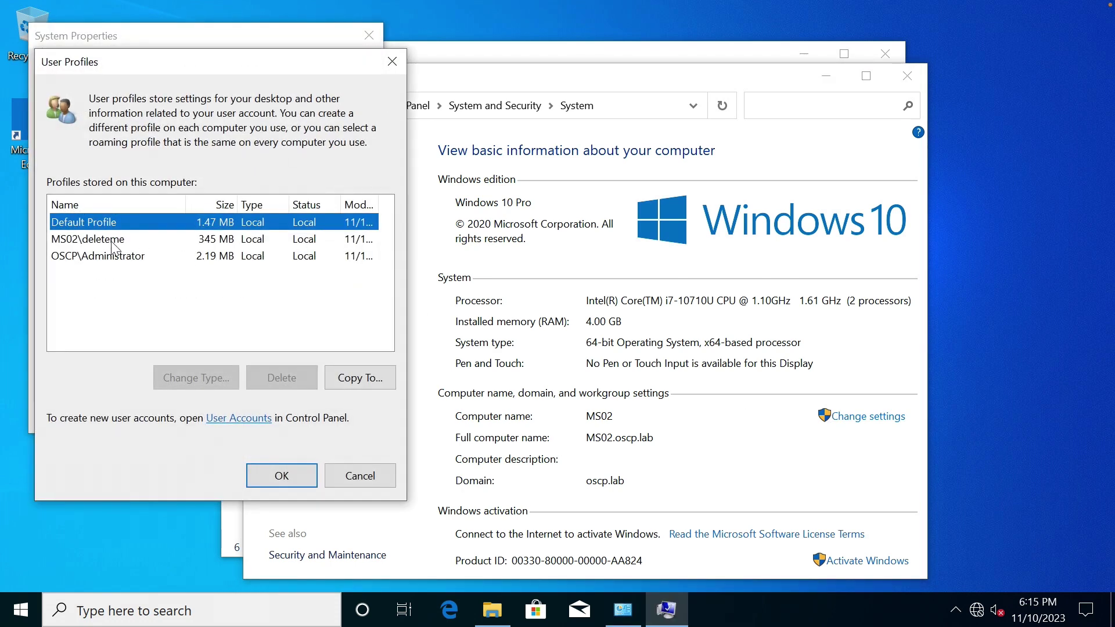
Delete the MS02\deleteme profile, then close the dialogs and the System window.
click(111, 239)
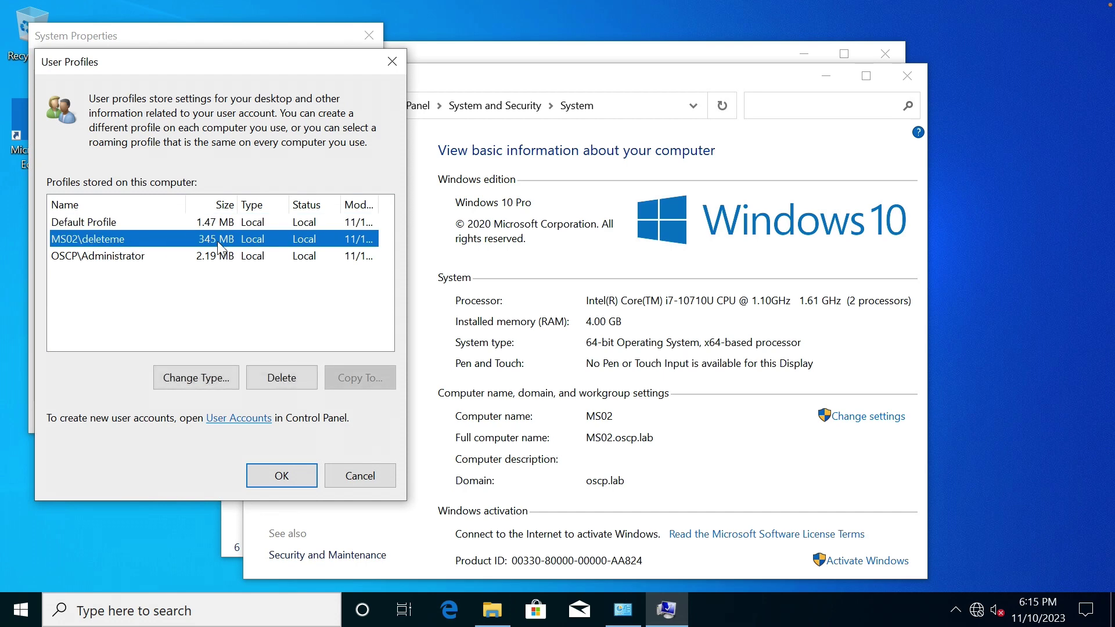
click(279, 376)
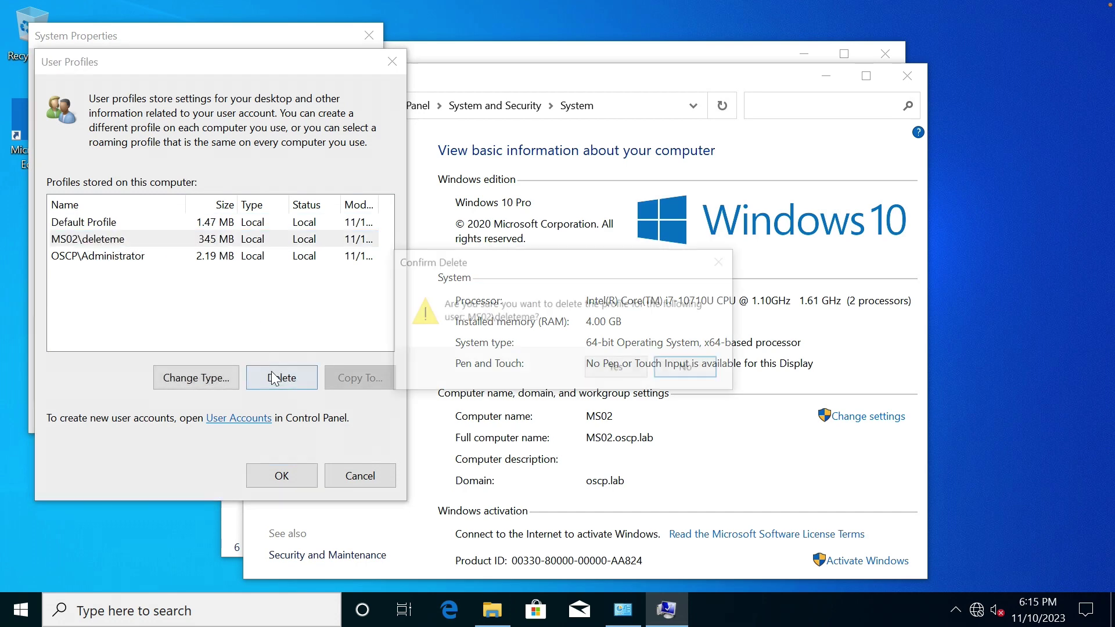
click(598, 367)
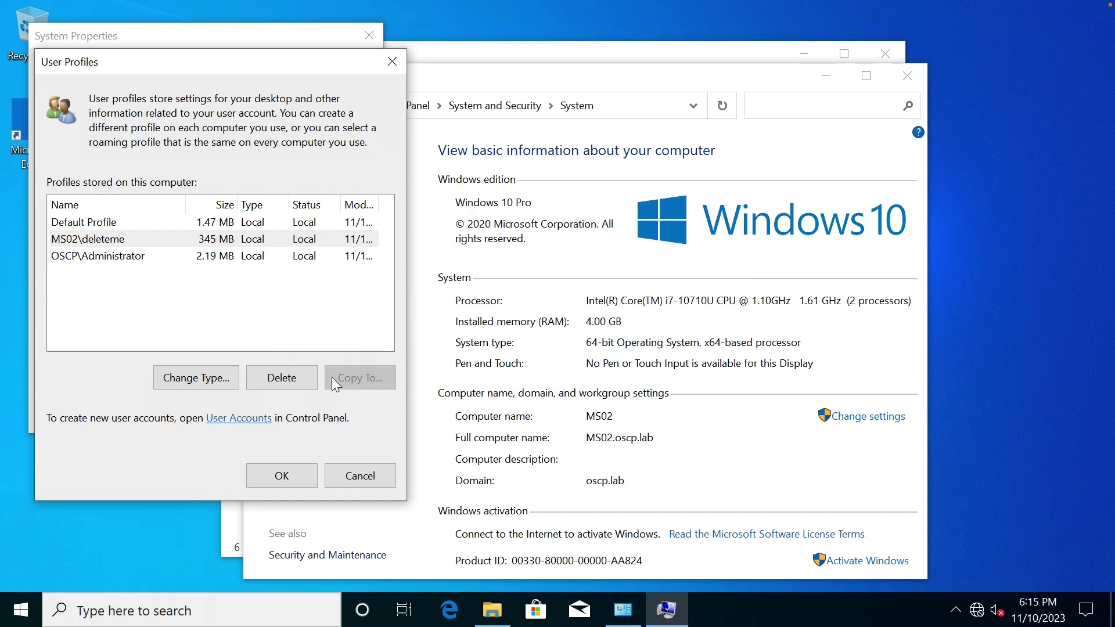
click(294, 480)
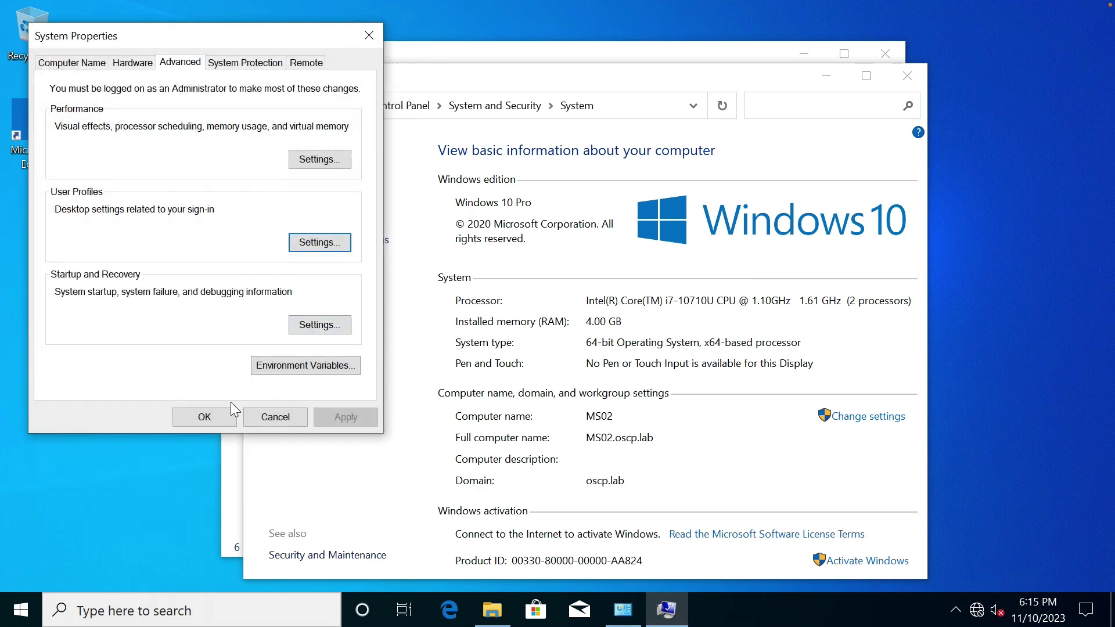
click(216, 415)
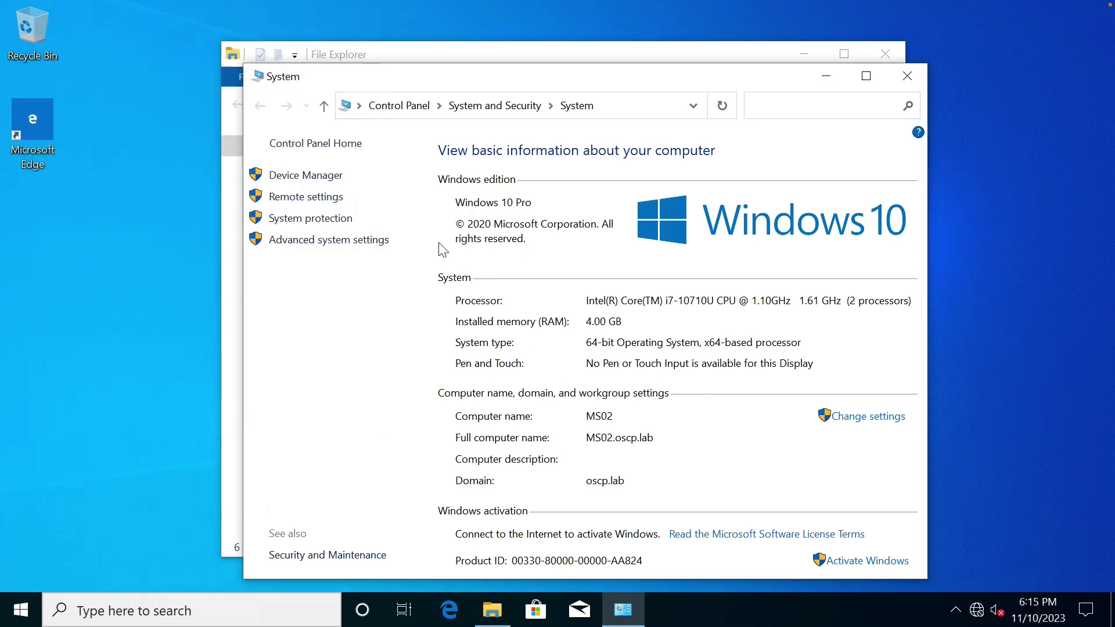
click(908, 76)
Open Computer Management from This PC and list the Local Users and Groups users.
right_click(300, 291)
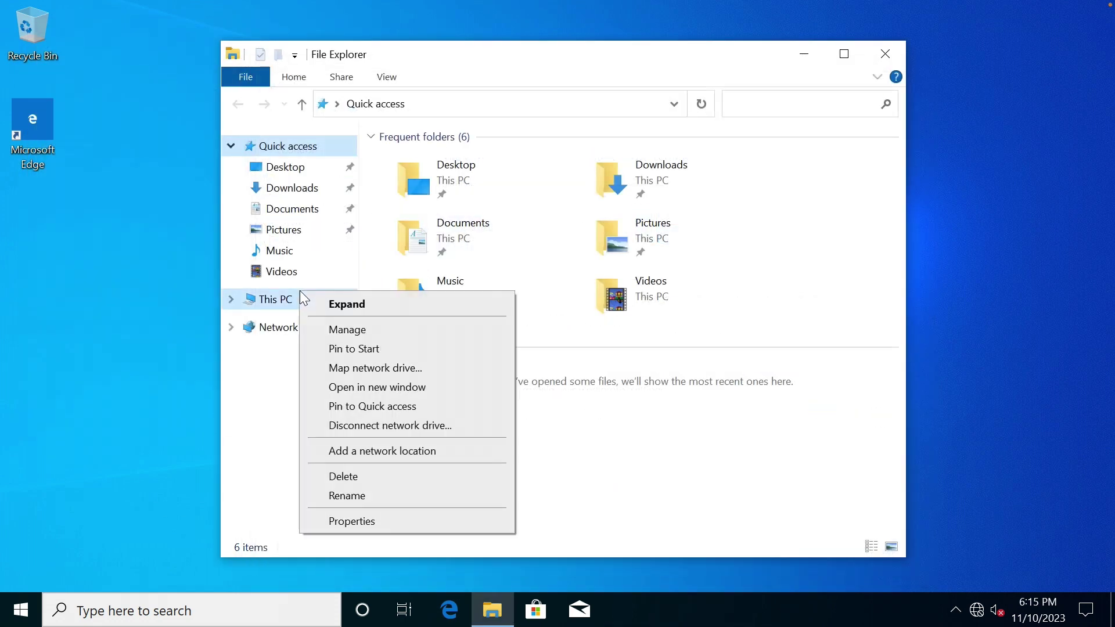
click(397, 330)
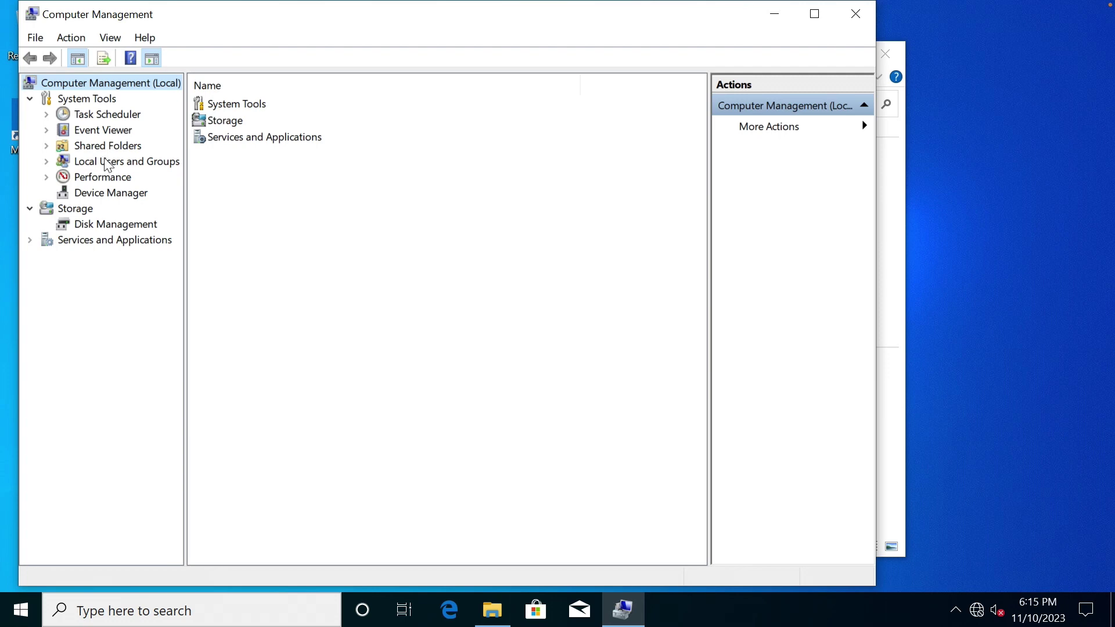
double_click(102, 162)
click(99, 174)
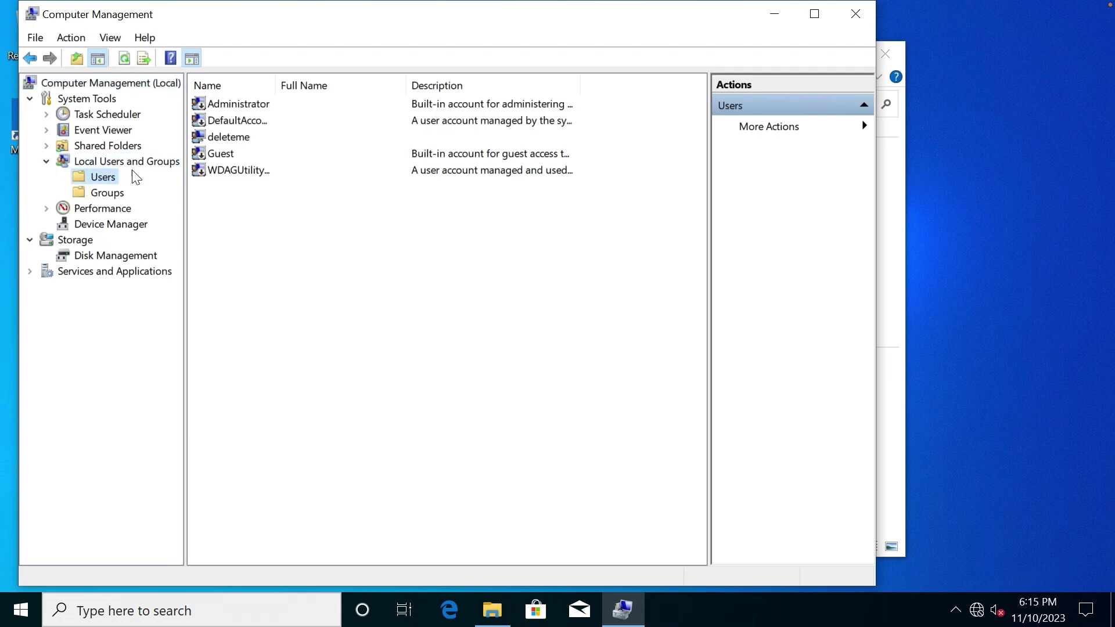
Delete the deleteme account, close Computer Management and File Explorer, and switch to Kali.
click(229, 140)
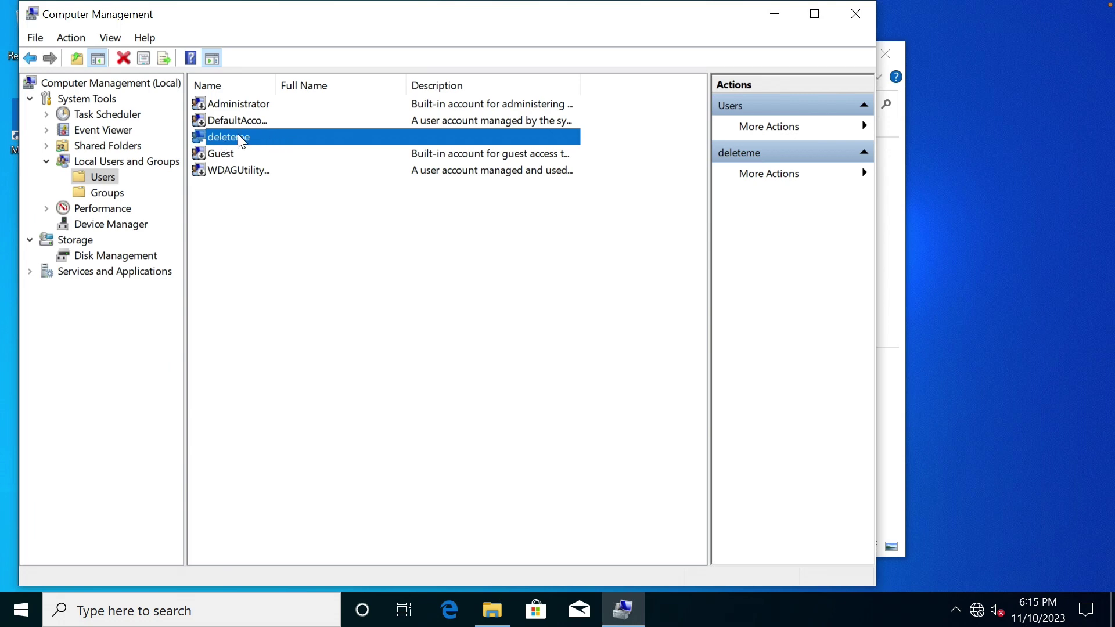
right_click(239, 138)
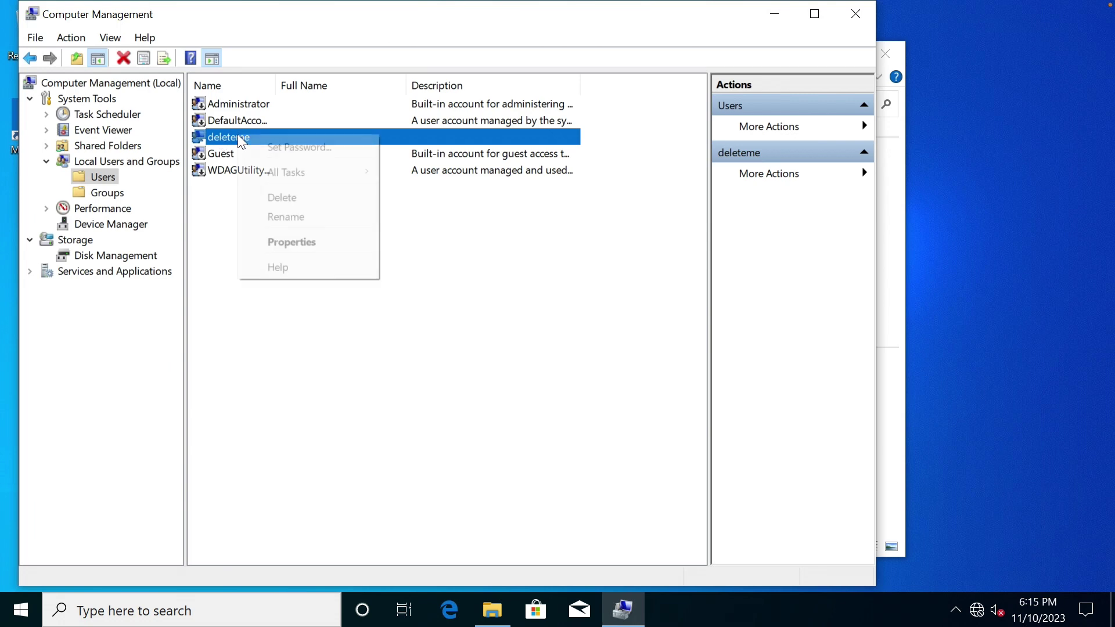
click(302, 197)
click(510, 370)
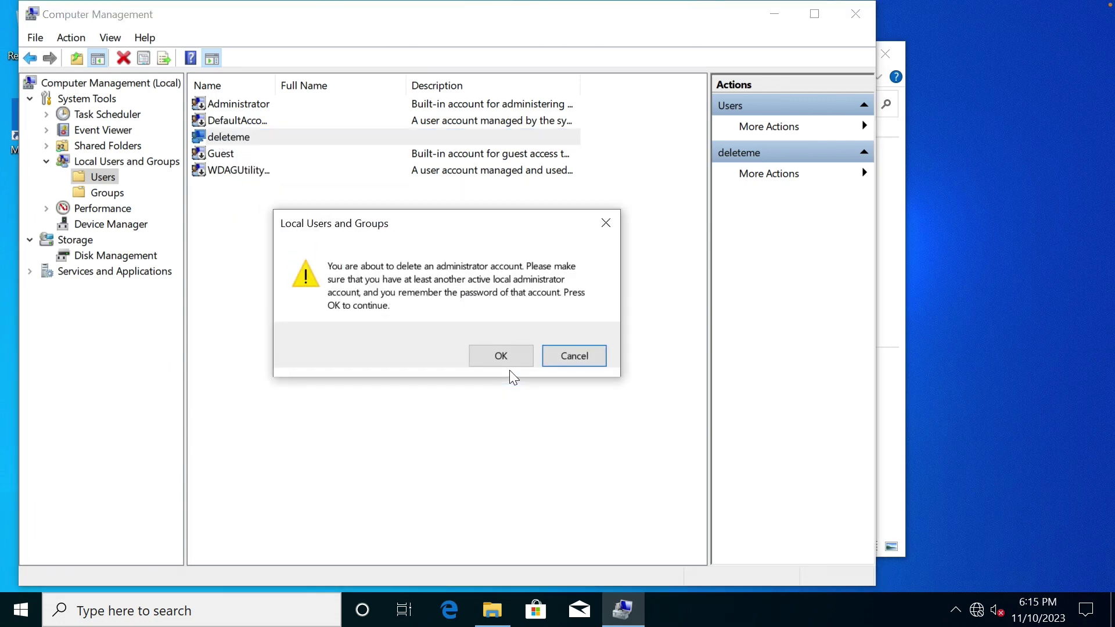
click(510, 355)
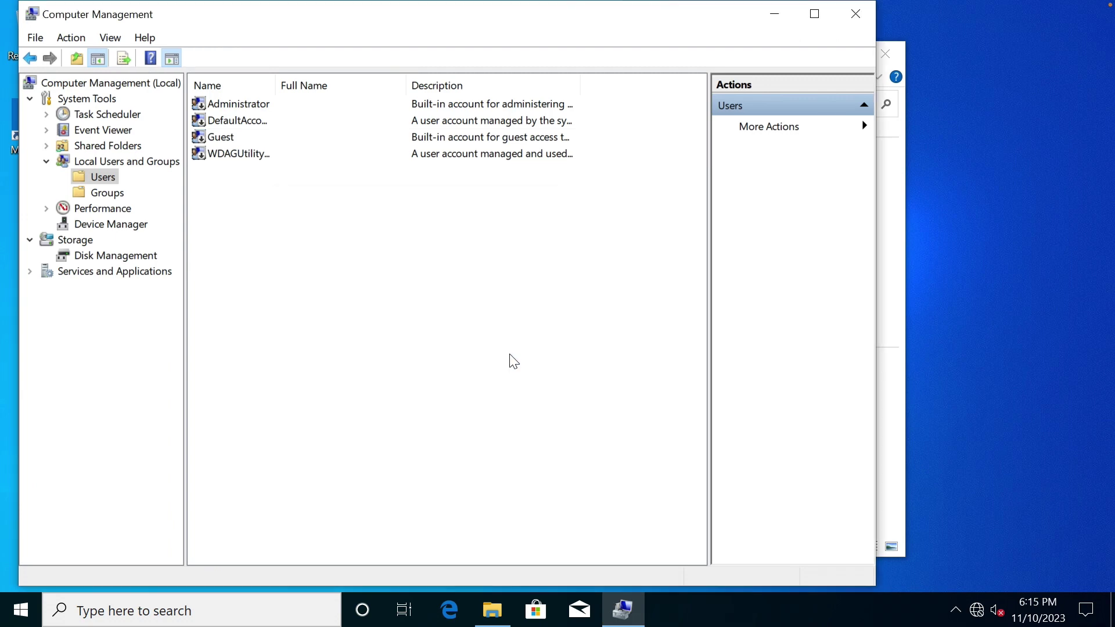
click(854, 15)
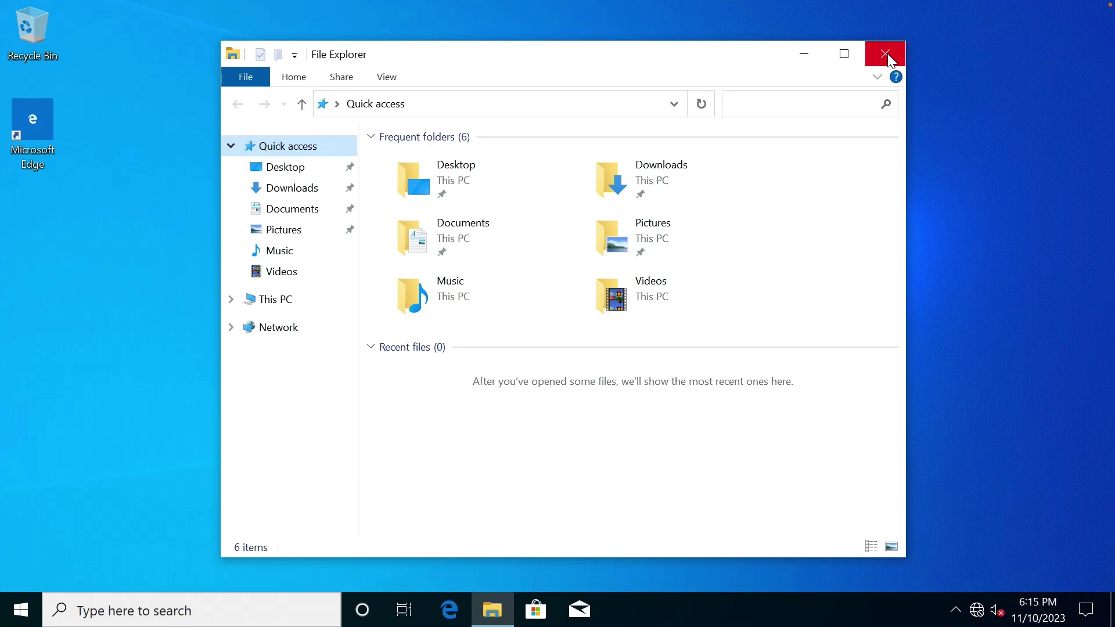
click(886, 54)
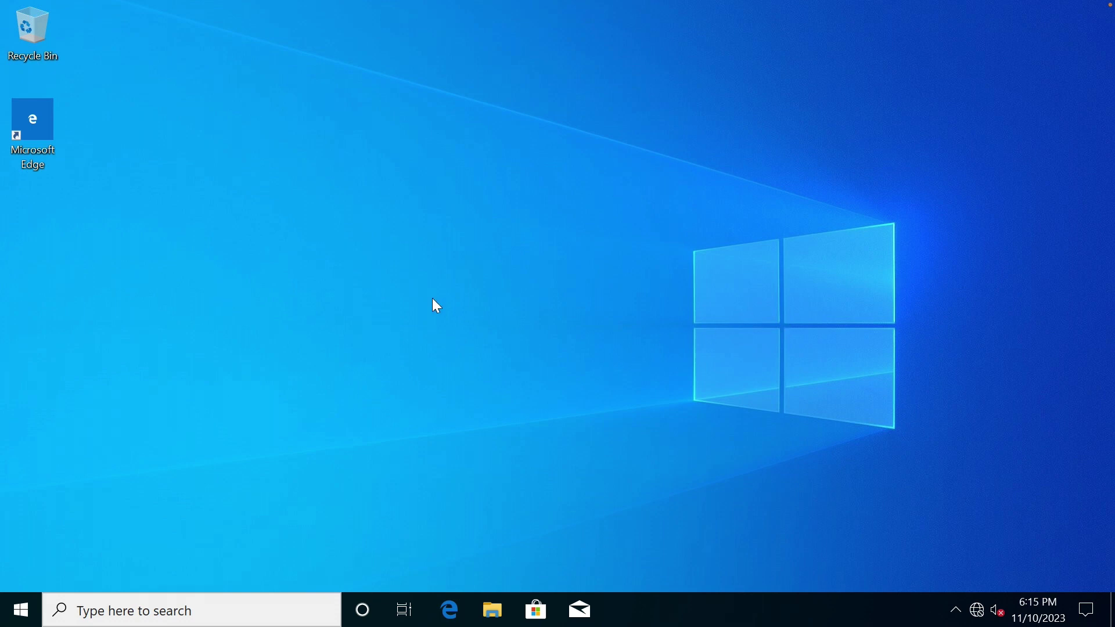
key(ctrl+Right)
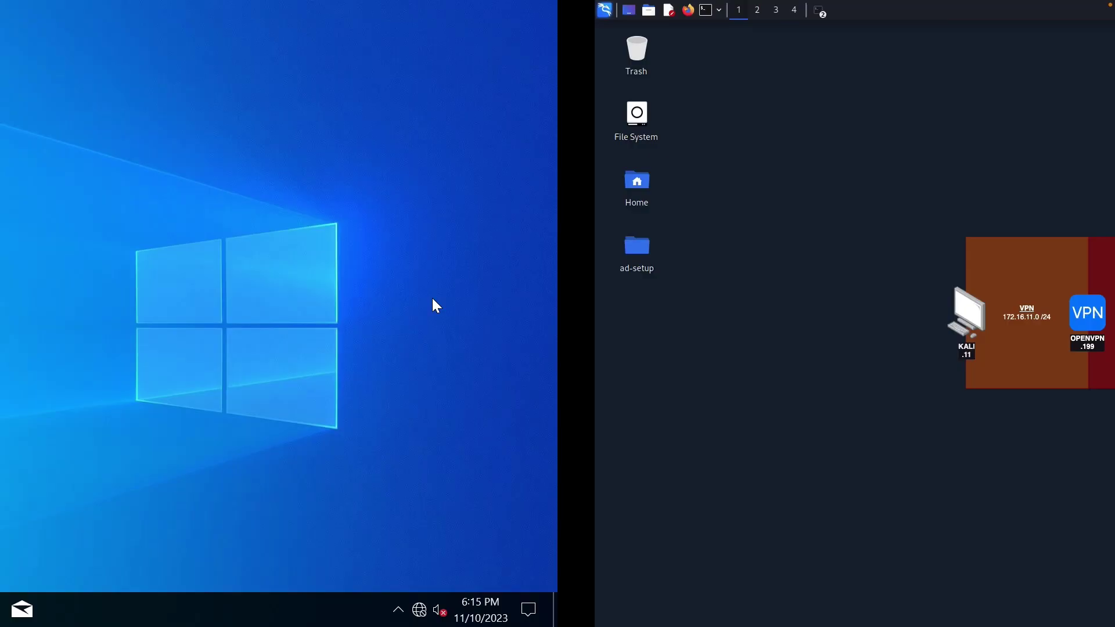
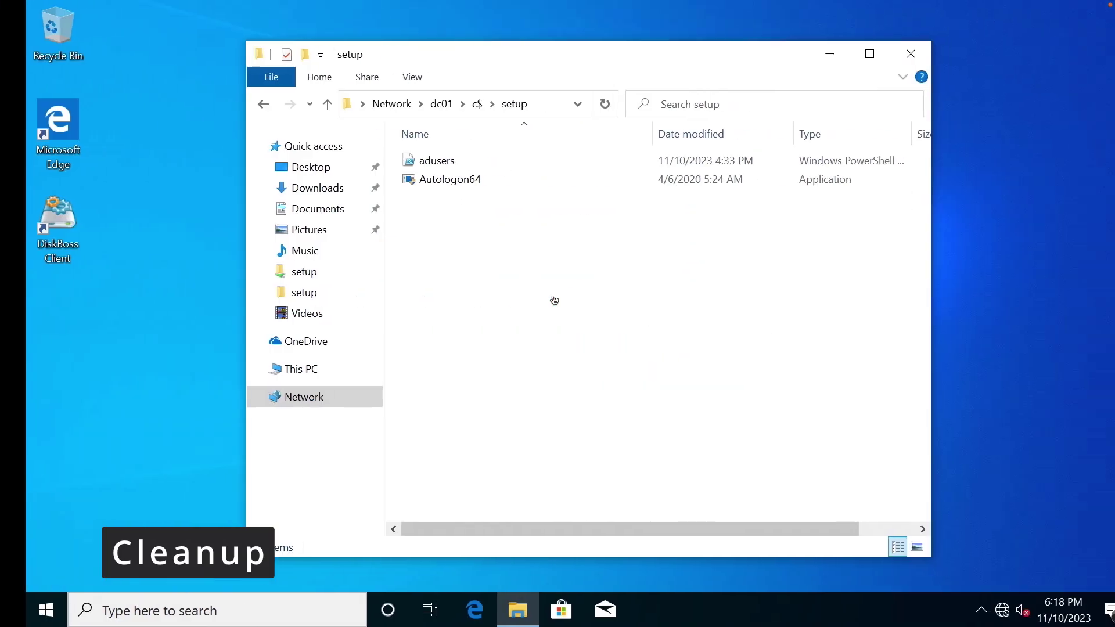
Go to C:\setup and delete the adusers script, confirming the deletion.
click(436, 160)
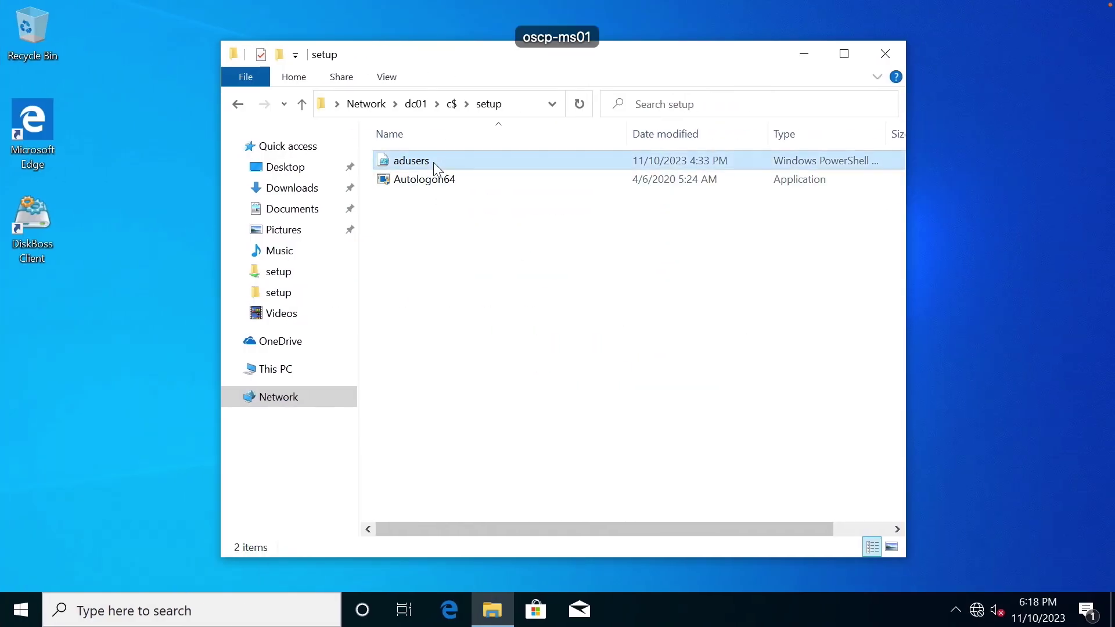
click(516, 106)
text(c:\)
key(Return)
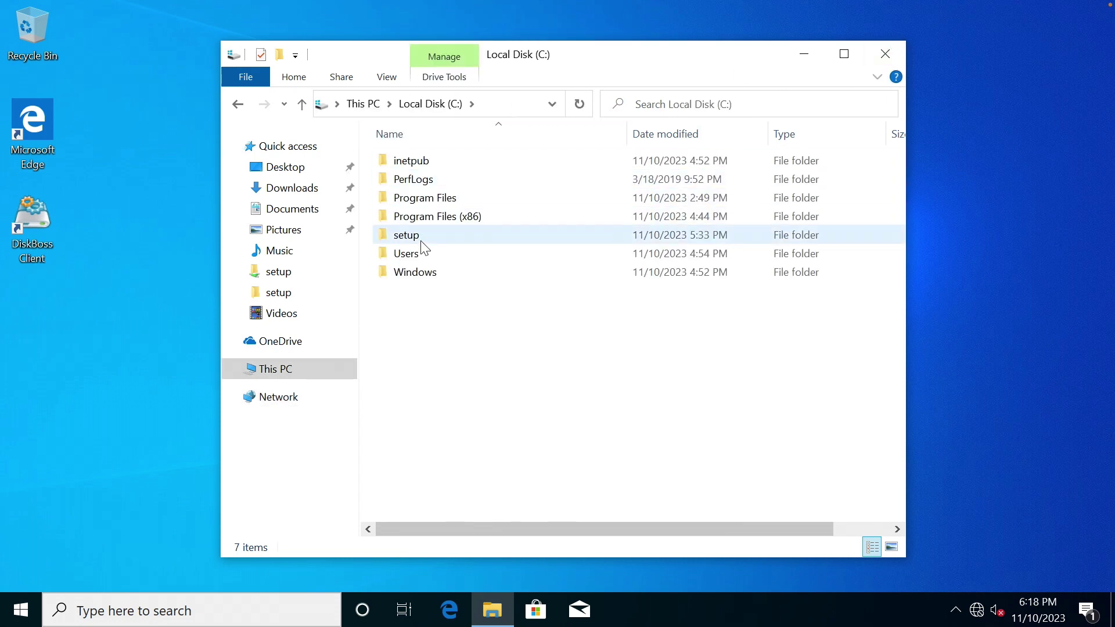
double_click(424, 239)
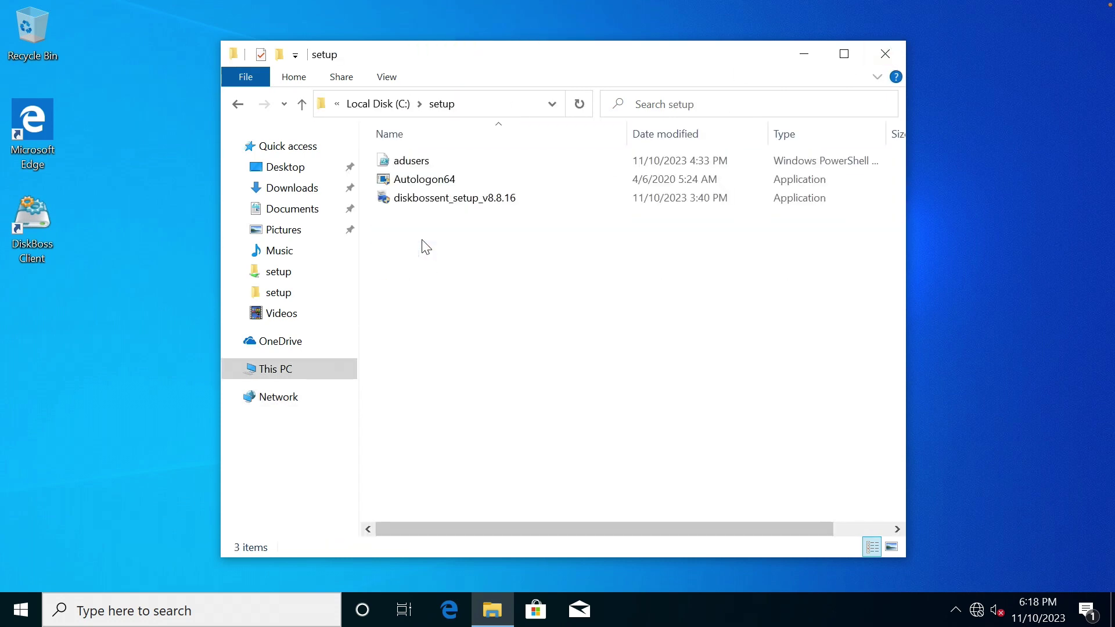
click(427, 162)
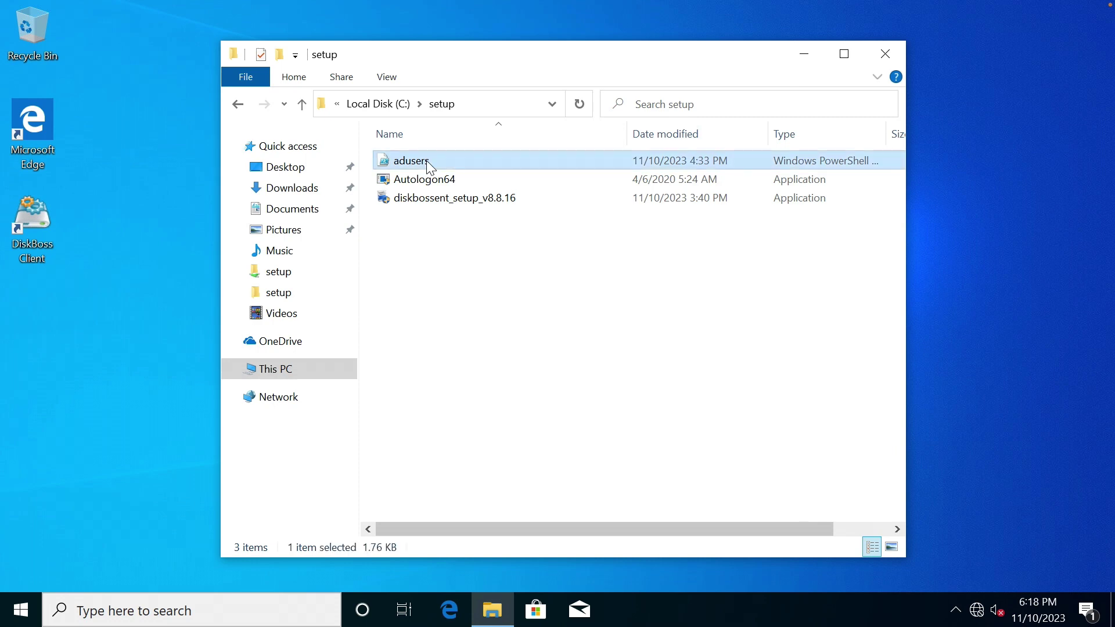
right_click(429, 168)
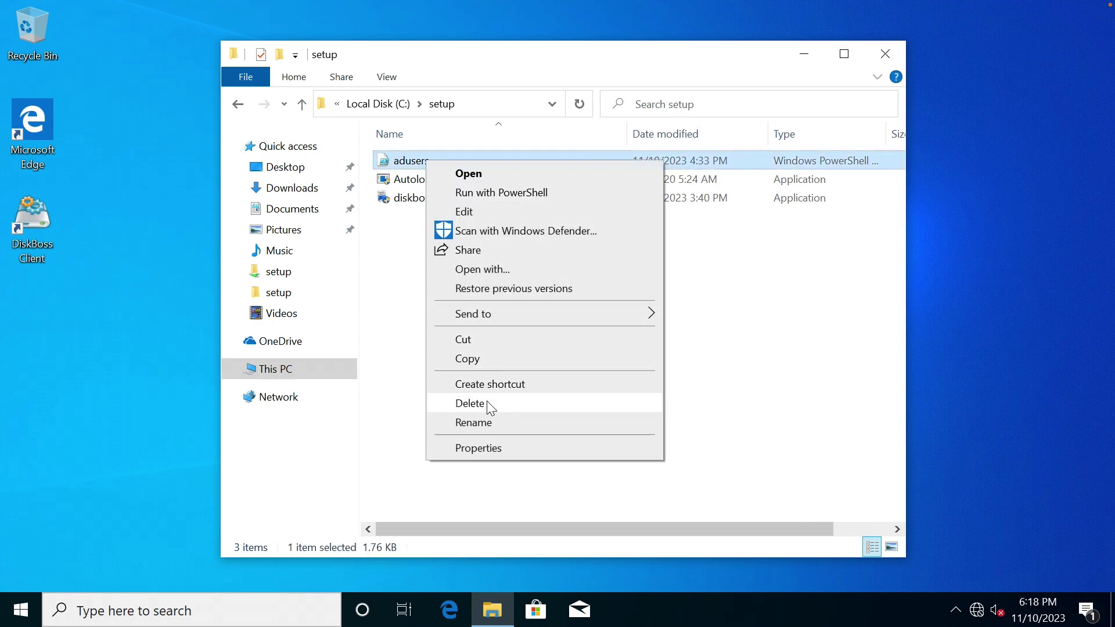
click(487, 403)
click(606, 364)
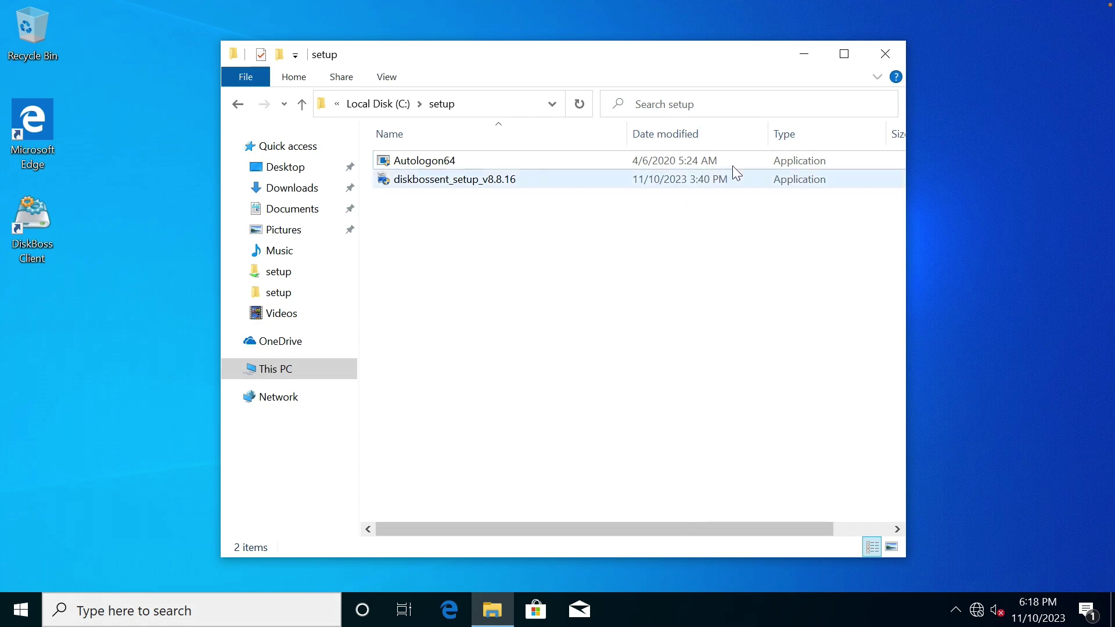
Join MS01 to the oscp.lab domain with the domain administrator credentials.
right_click(269, 377)
click(342, 356)
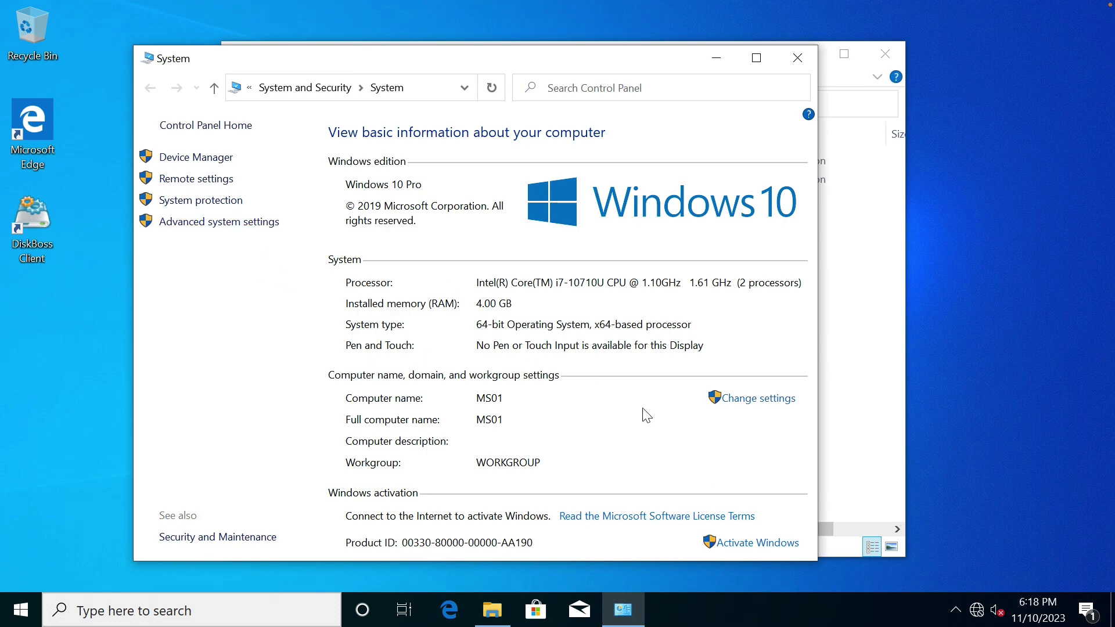
click(740, 400)
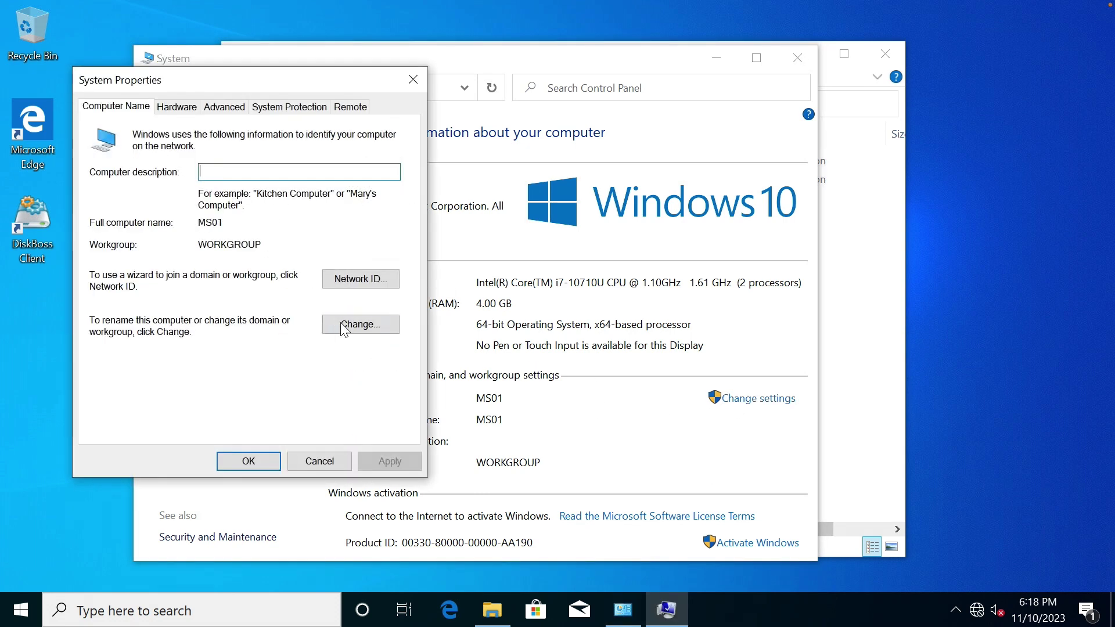
click(345, 325)
click(107, 317)
click(158, 335)
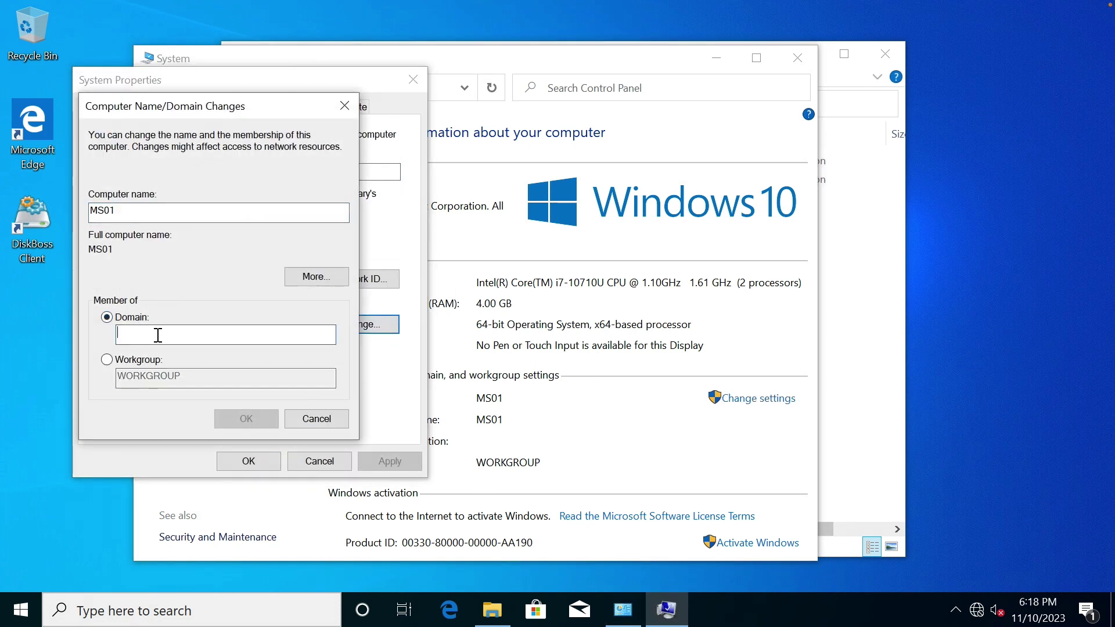
text(oscp.lab)
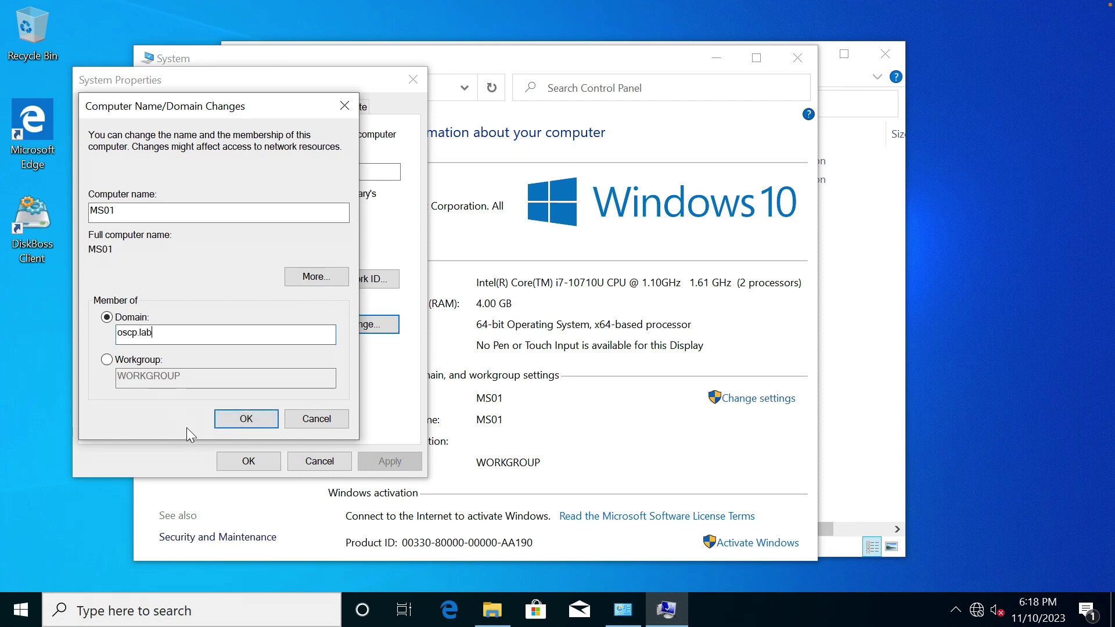
click(241, 417)
text(admin)
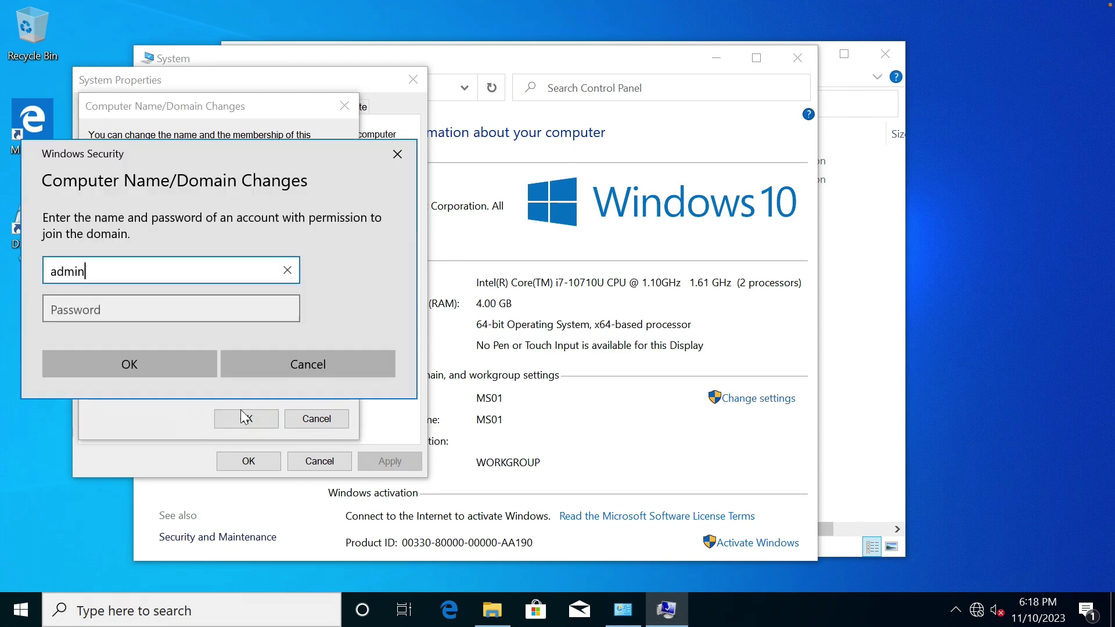
text(istrator)
key(Tab)
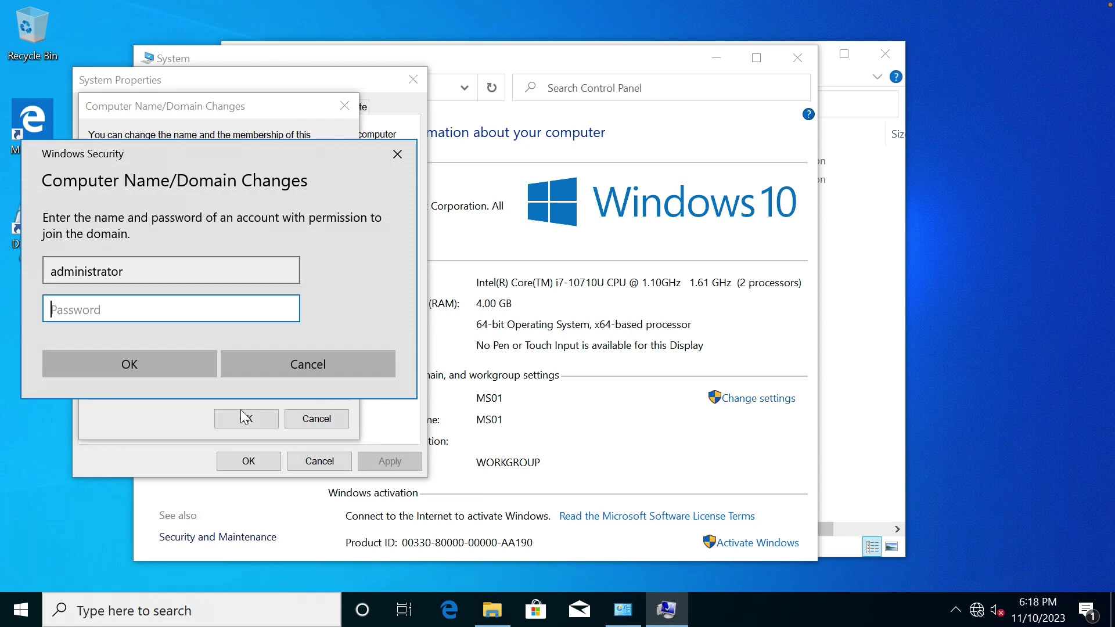
text(••••••••••••)
key(Return)
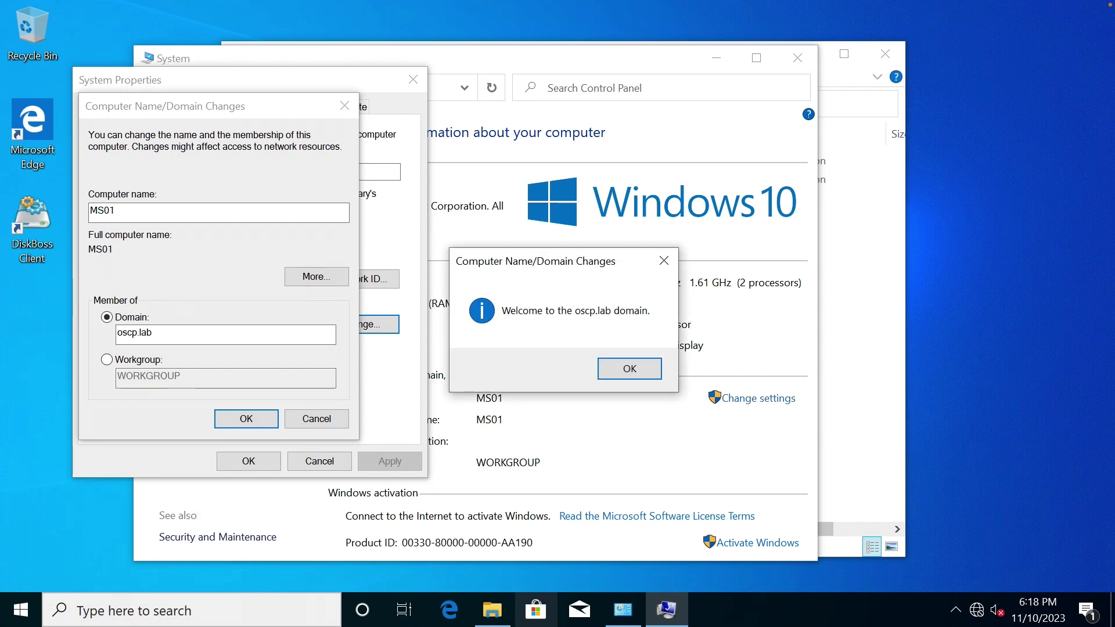
Dismiss the welcome and restart notices, close System Properties, and restart now.
click(608, 366)
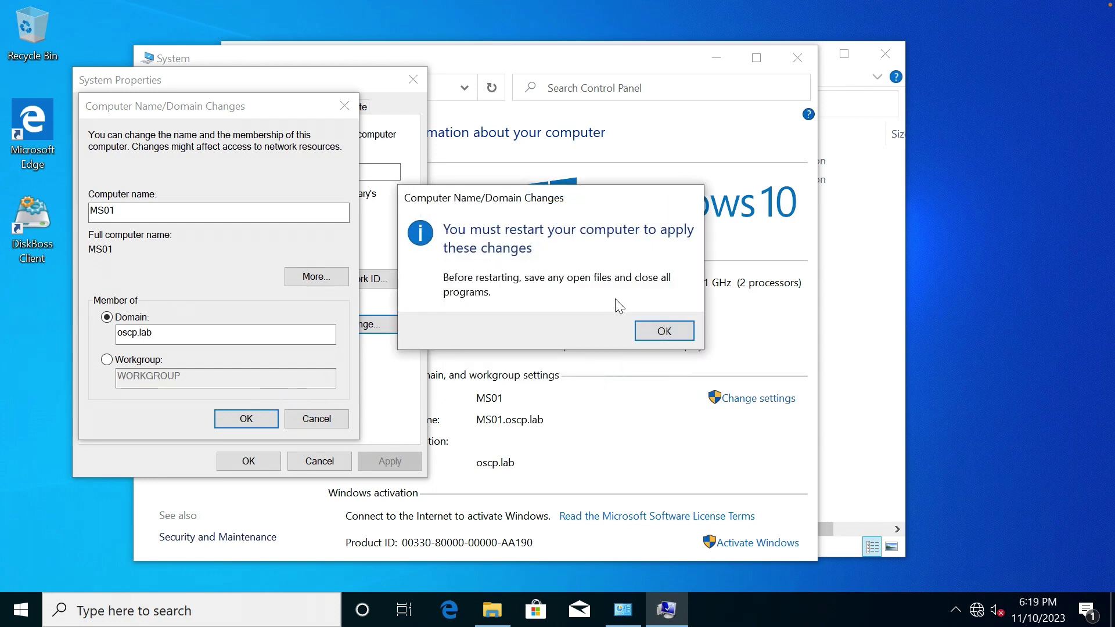
click(662, 331)
click(249, 463)
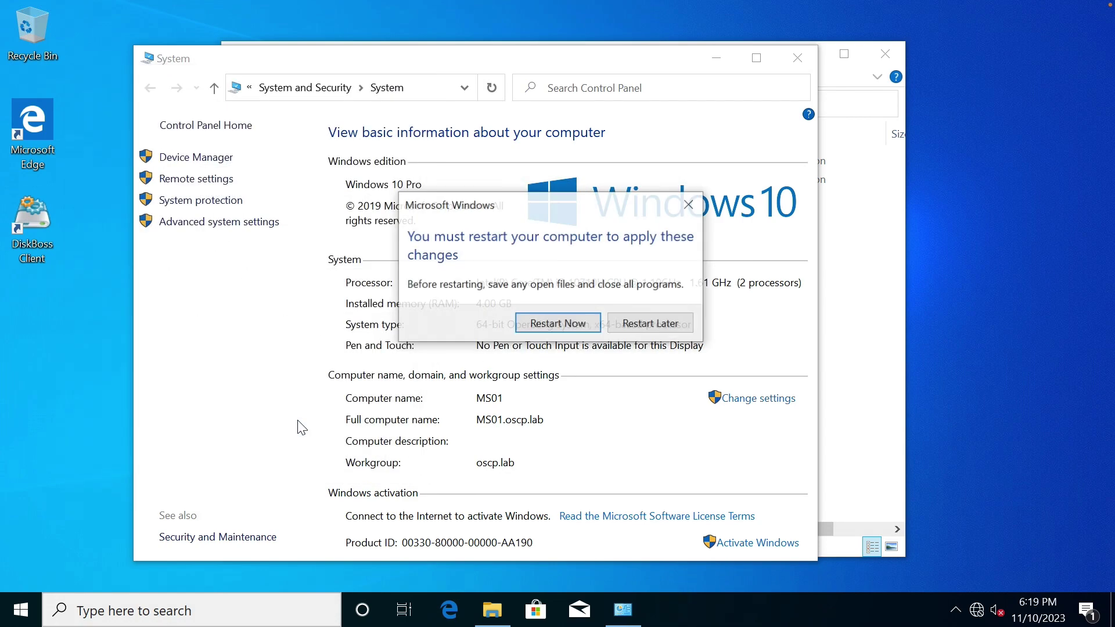
click(578, 325)
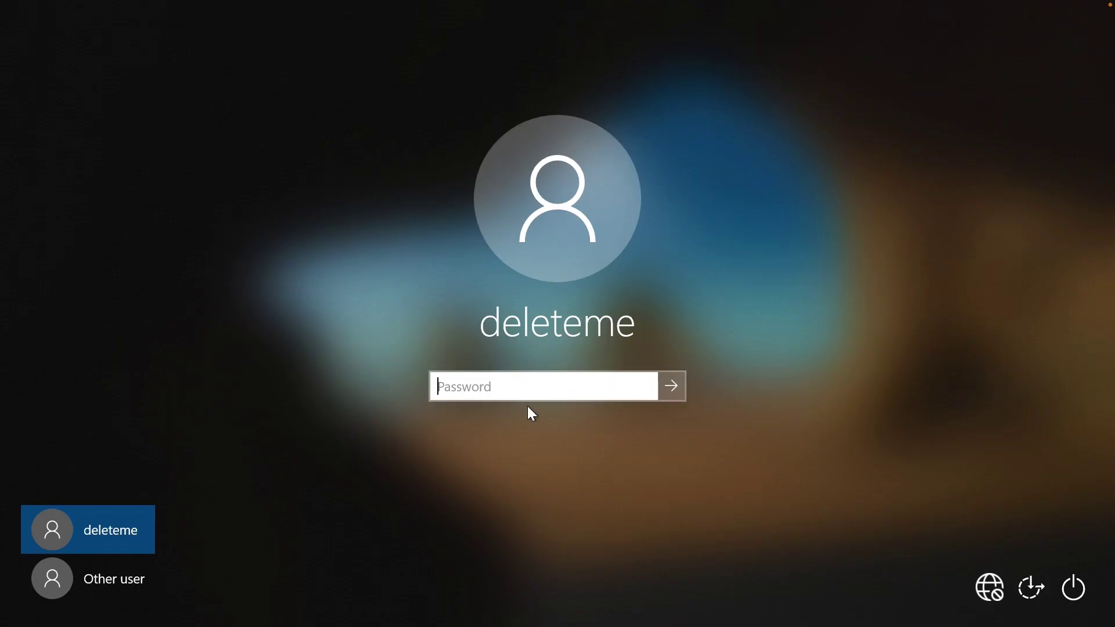
Sign back in with the blank password and browse to the C:\setup folder.
click(672, 387)
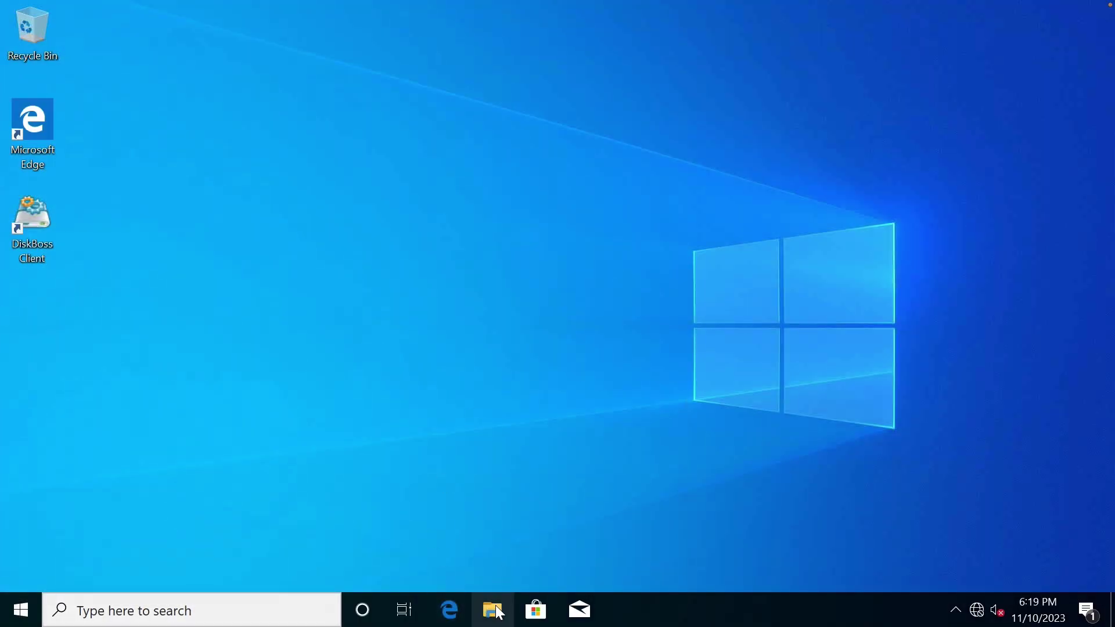
click(494, 610)
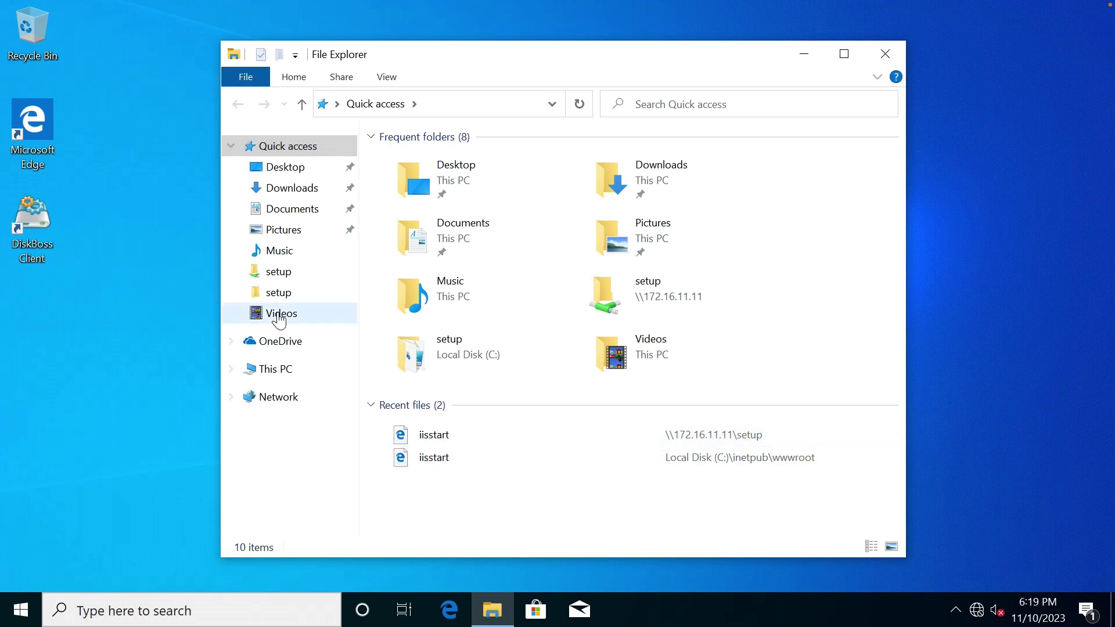
click(286, 373)
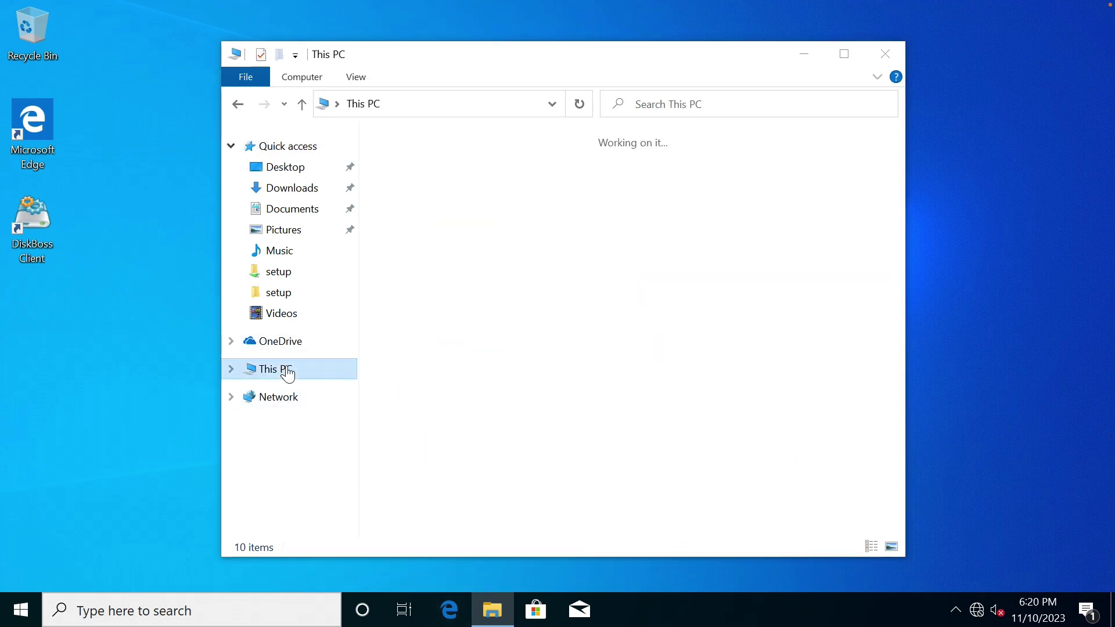
double_click(449, 401)
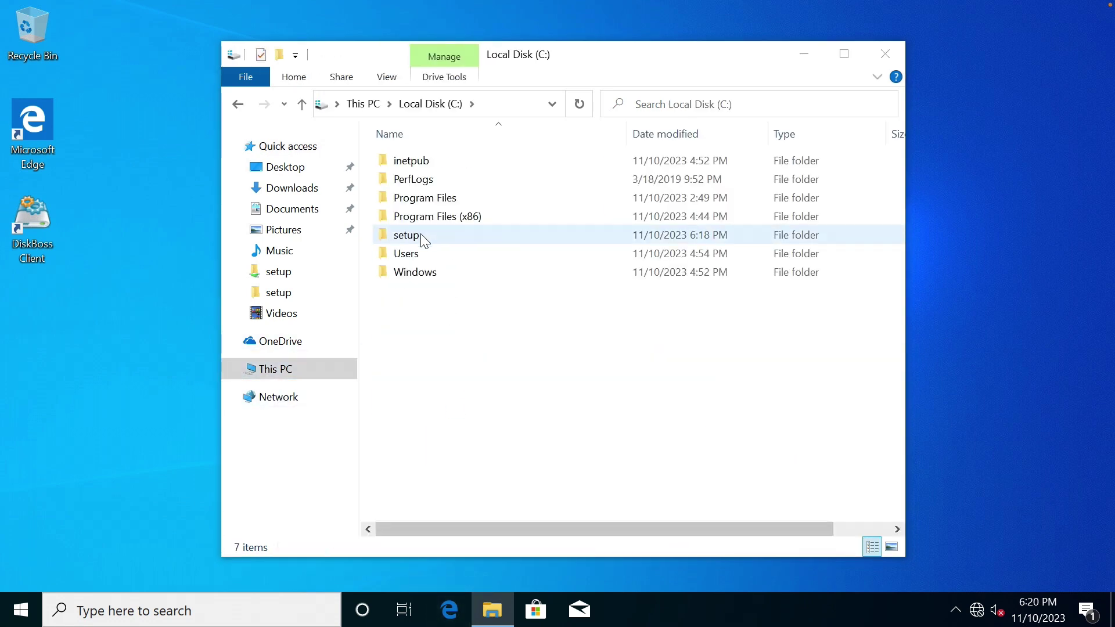
double_click(424, 233)
Run Autologon64, supply the account password, and enable automatic sign-in.
double_click(439, 160)
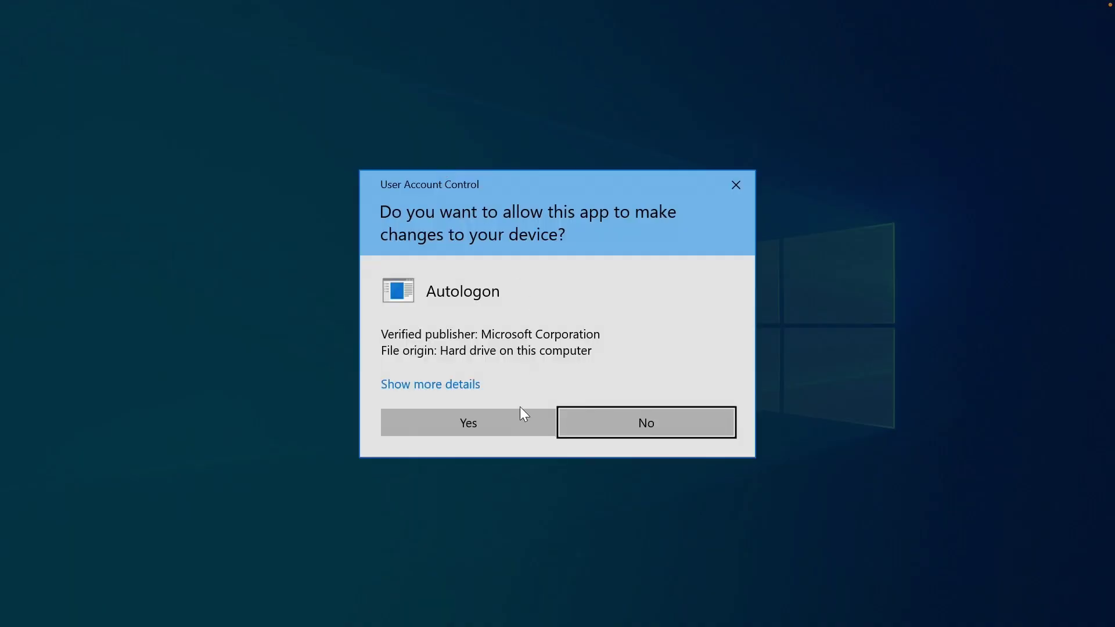
click(503, 424)
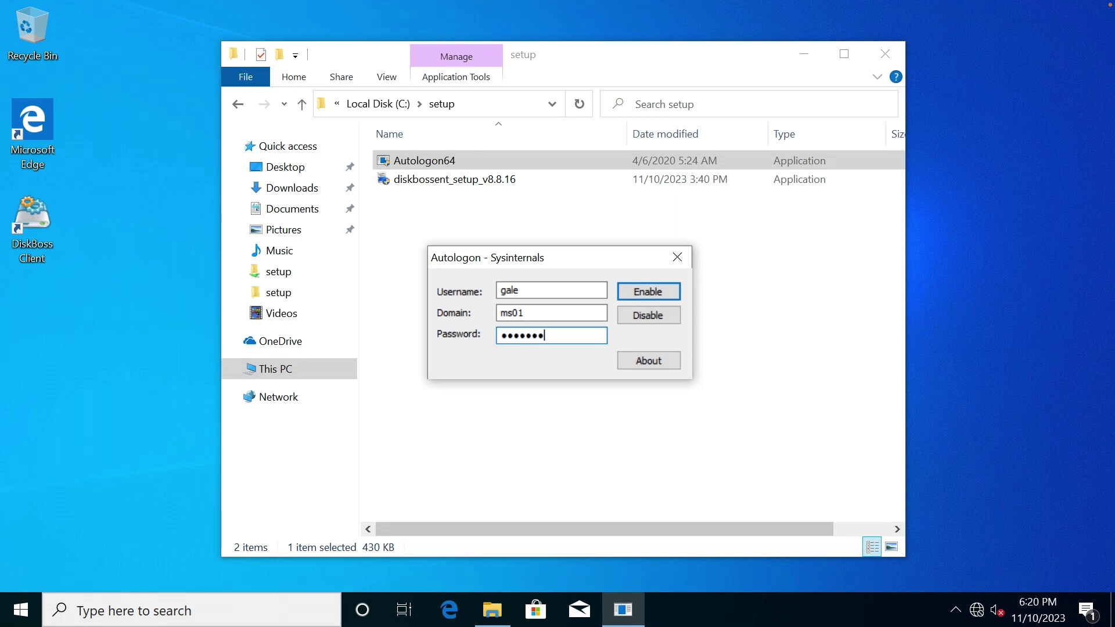
click(639, 287)
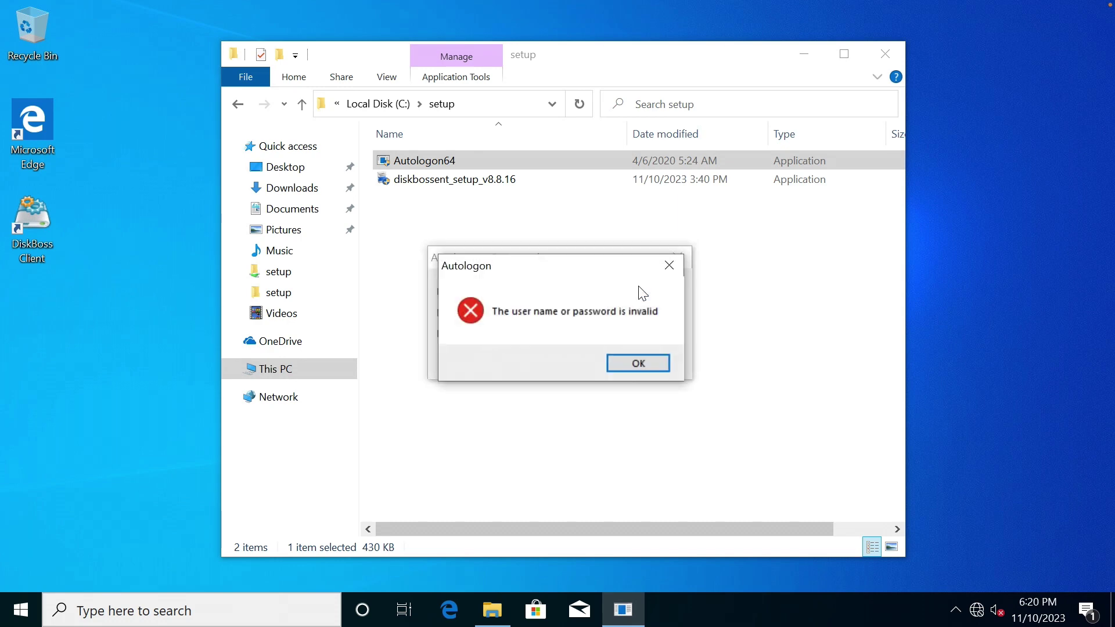
click(637, 364)
text(••••)
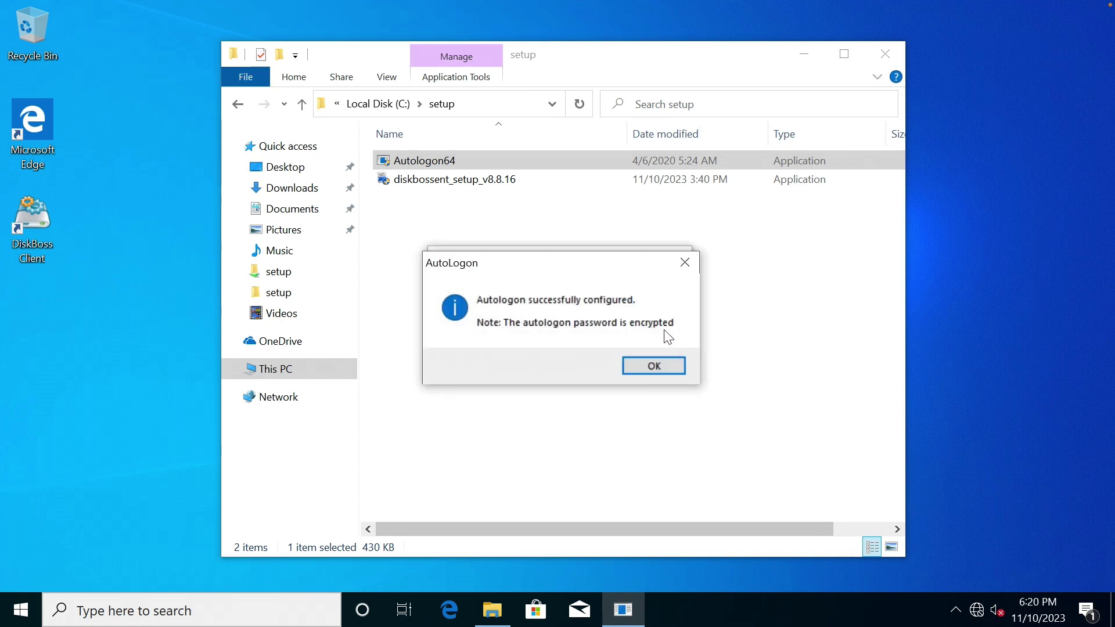
click(664, 364)
click(647, 364)
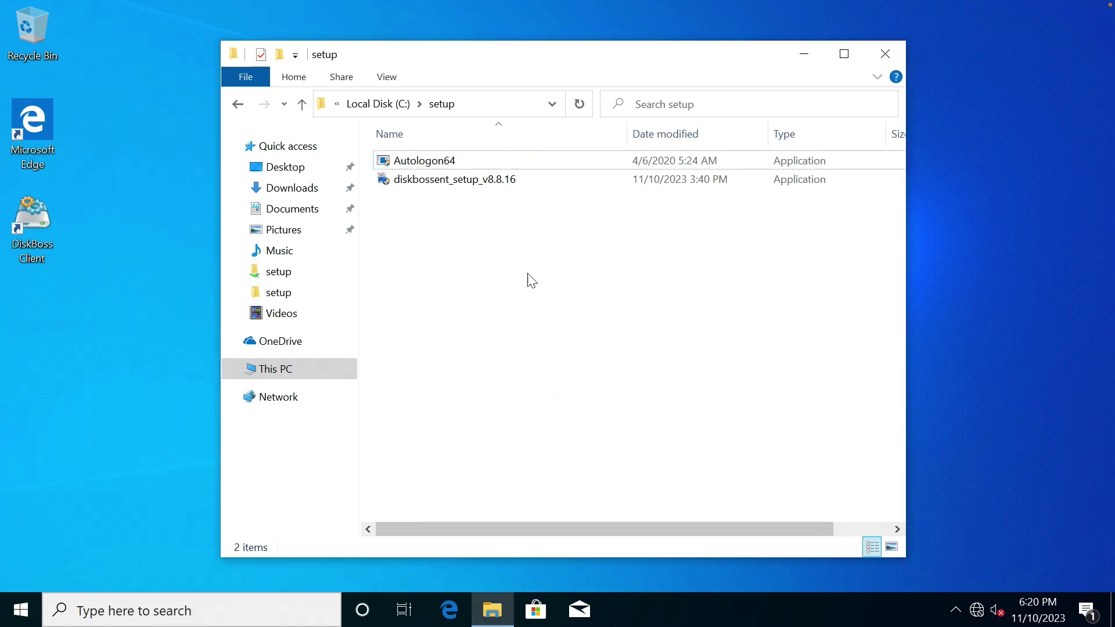
Restart the computer from the Start menu's power options.
click(22, 610)
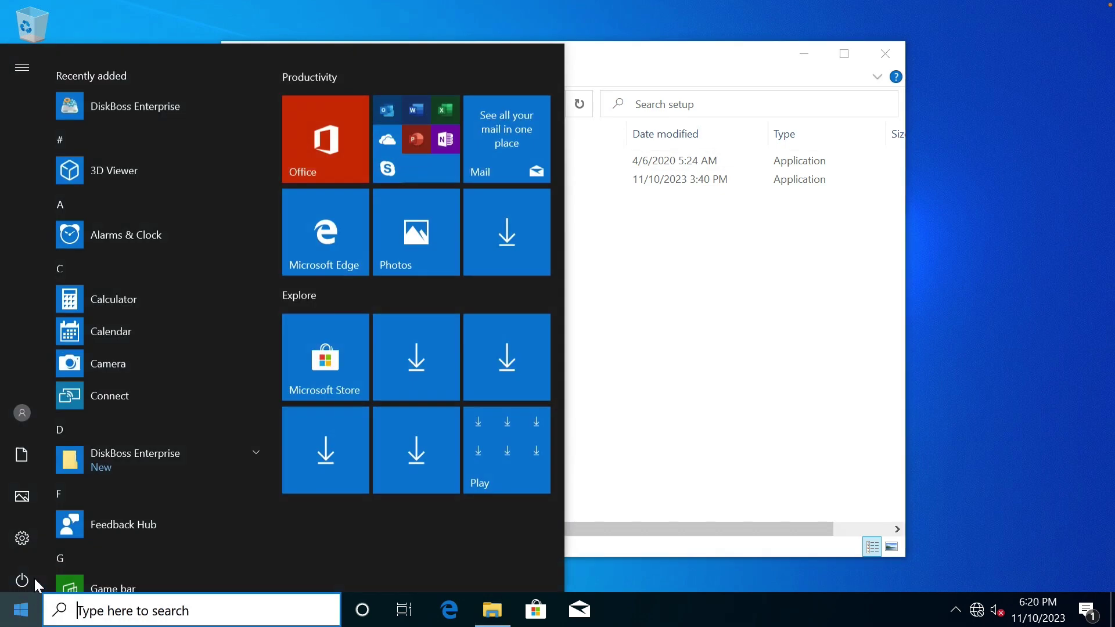
mouse_move(29, 570)
click(80, 567)
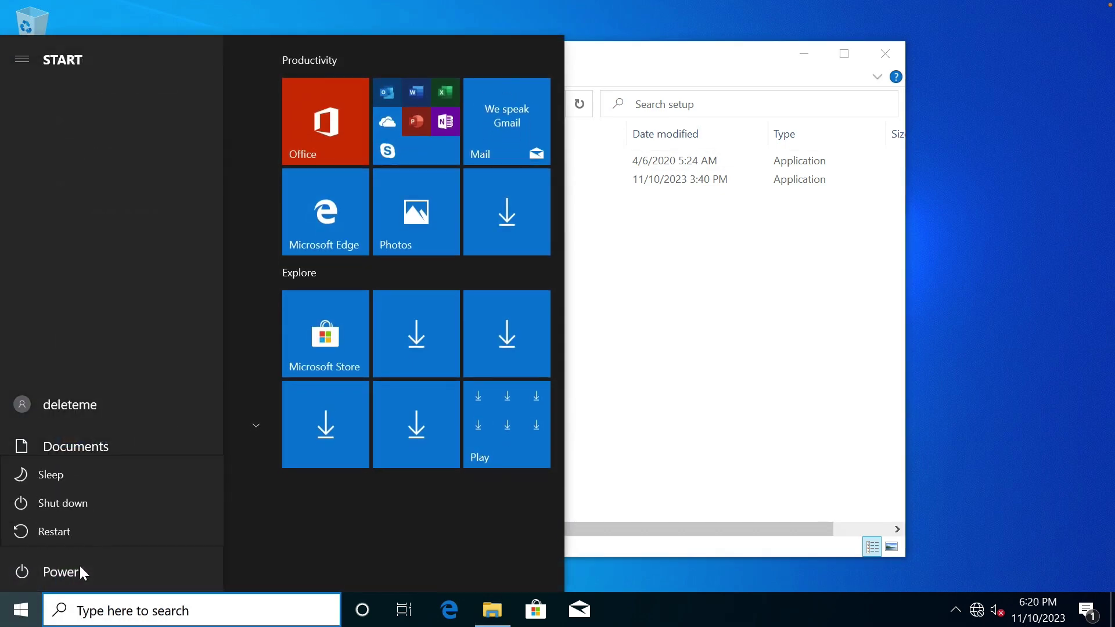
click(90, 532)
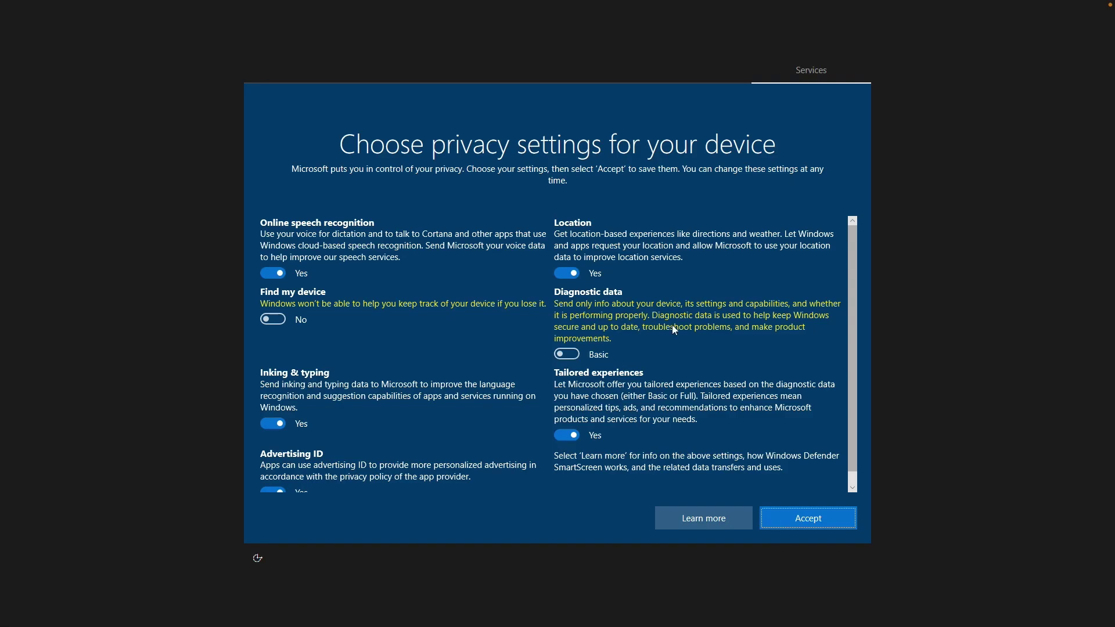
Turn off speech recognition, location, inking, tailored experiences and advertising ID, then accept.
click(273, 273)
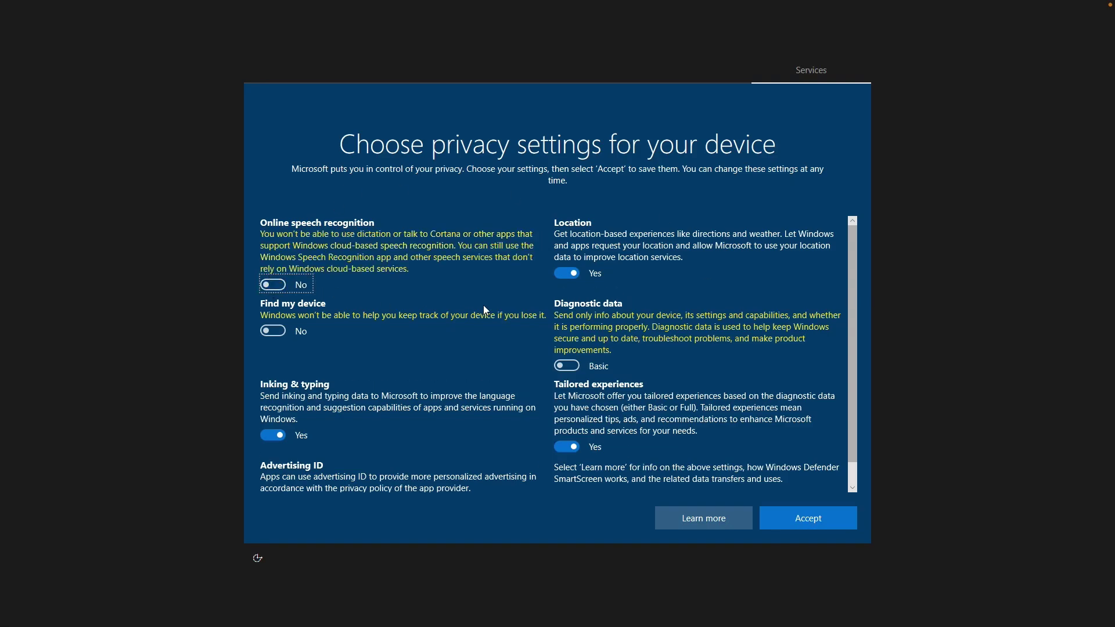
click(566, 273)
click(273, 435)
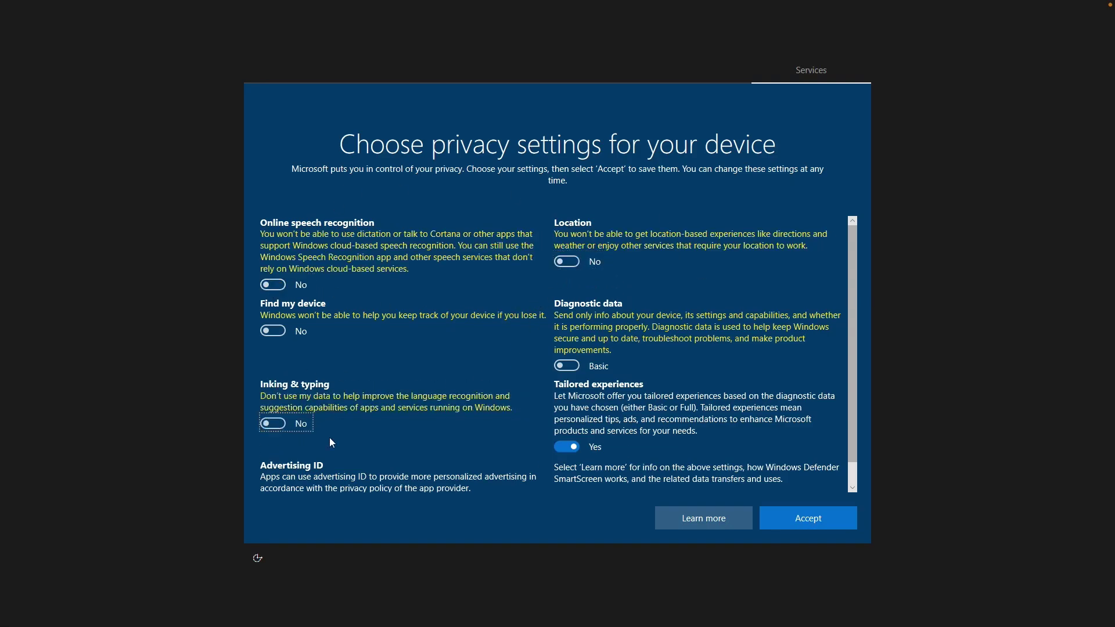
click(575, 445)
key(Tab)
key(space)
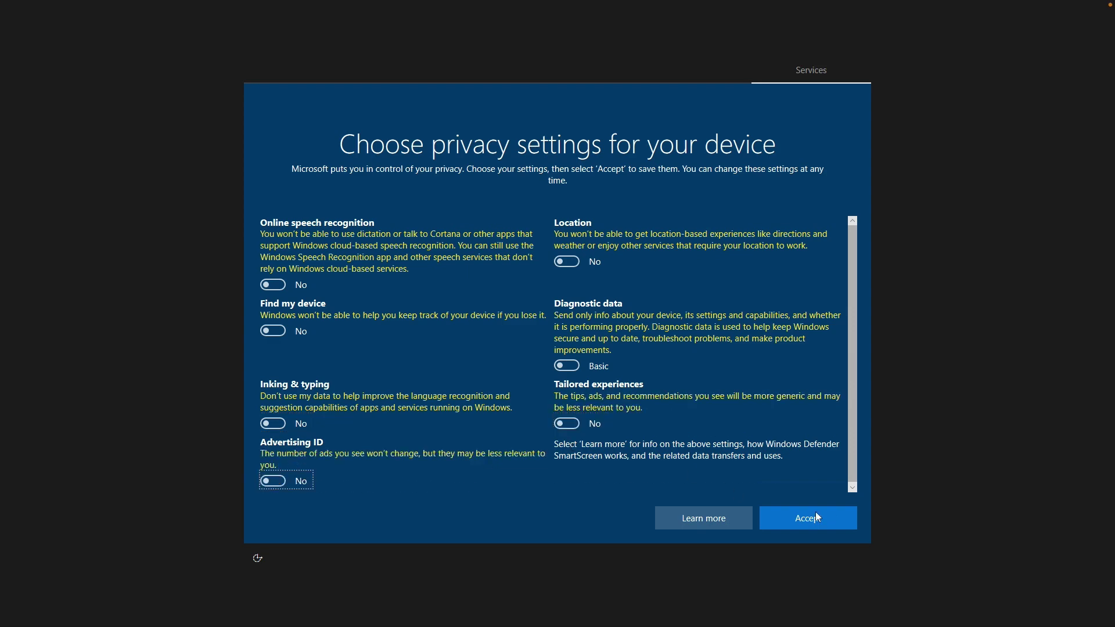
click(808, 519)
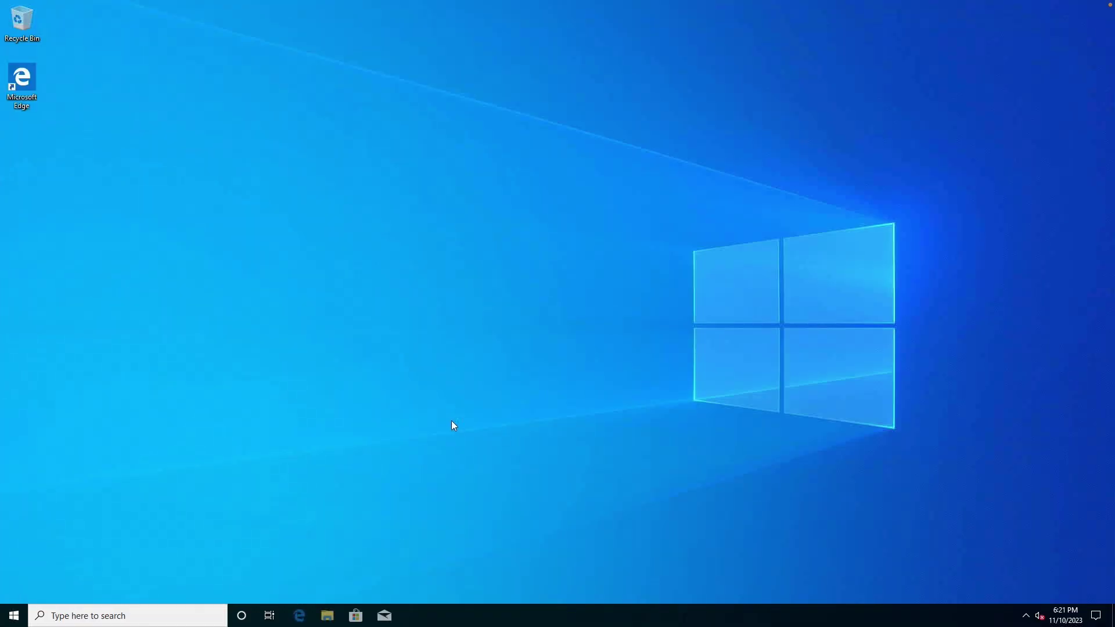
Set display scaling to 150% in Display settings.
right_click(464, 367)
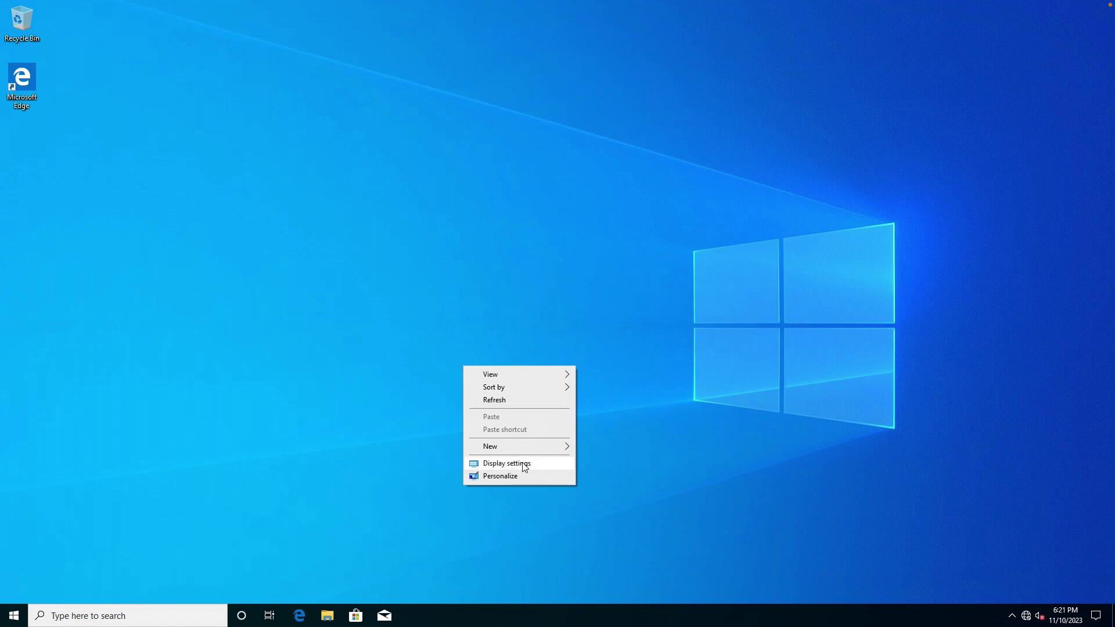
click(523, 462)
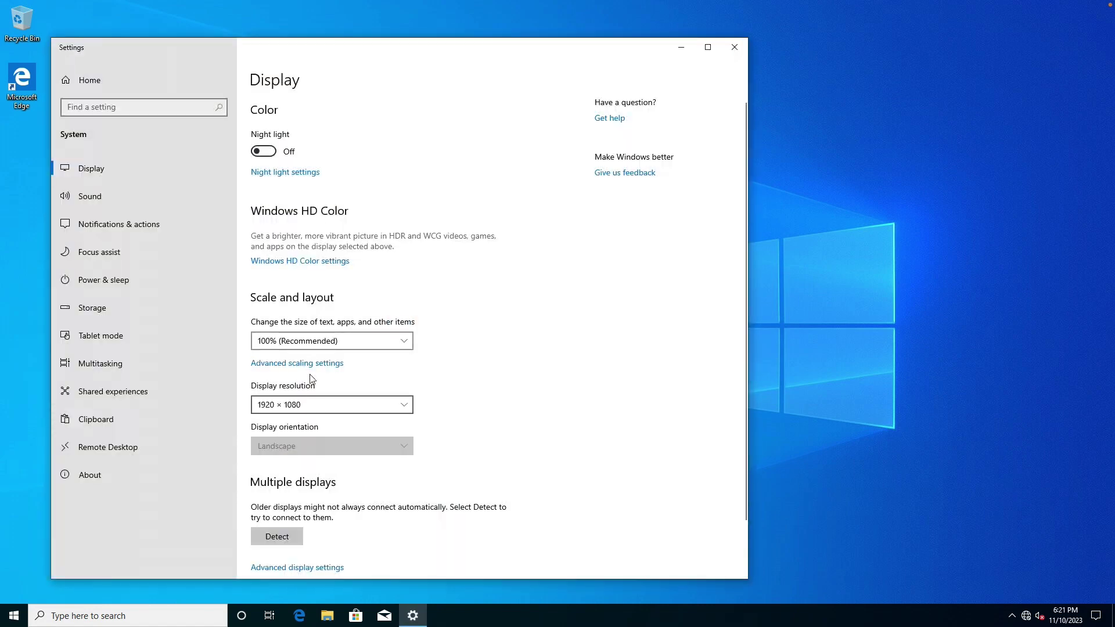
click(318, 345)
click(305, 377)
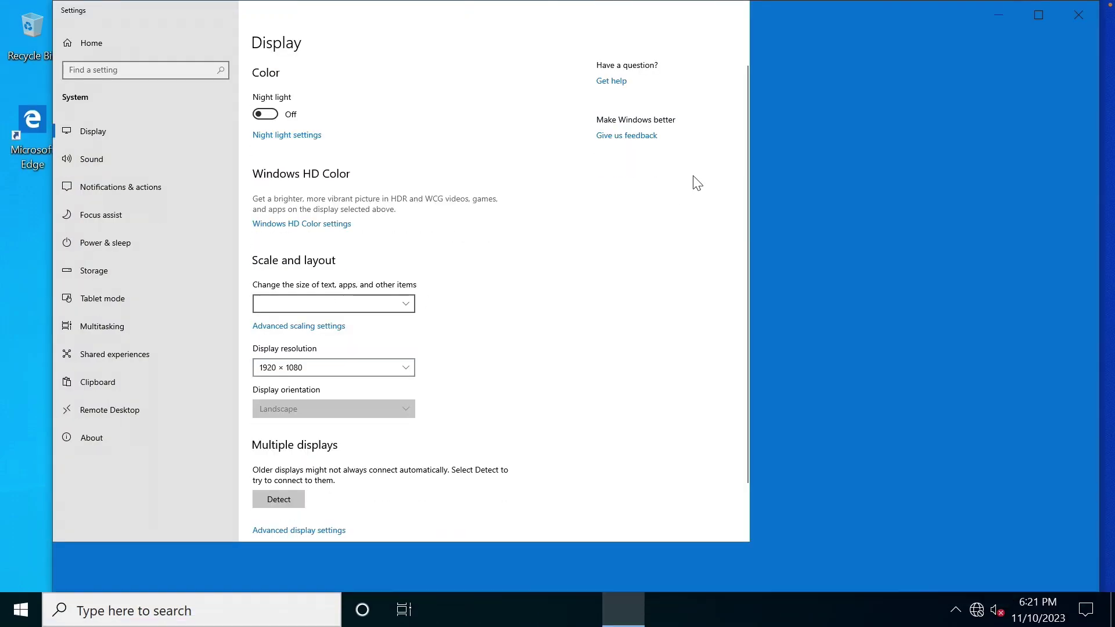
click(1076, 25)
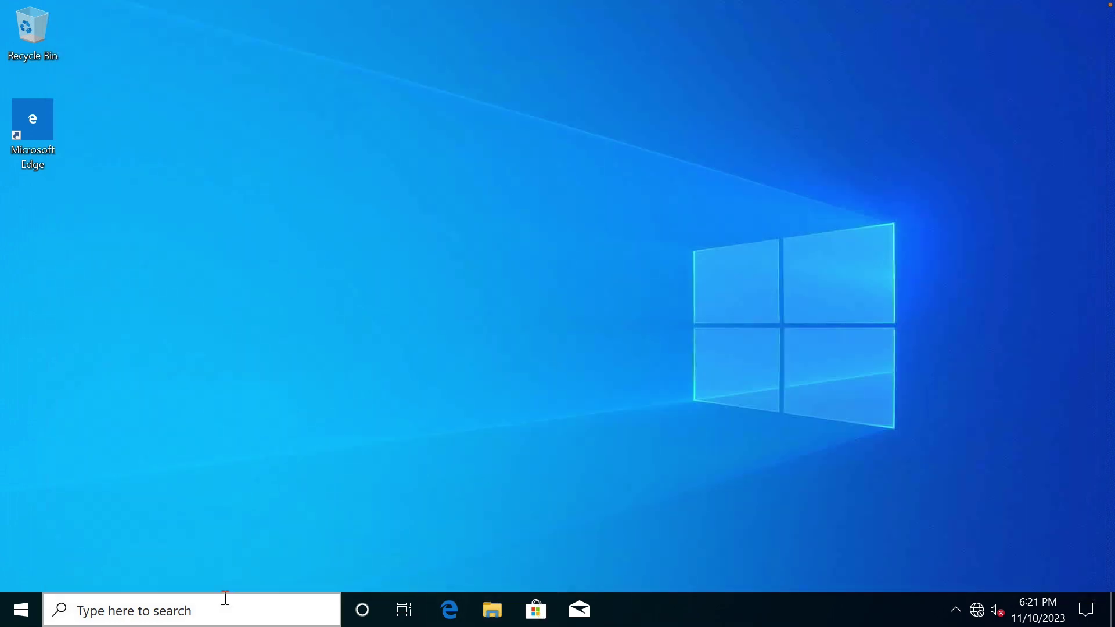
Permanently delete Autologon64 from the C:\setup folder.
click(19, 615)
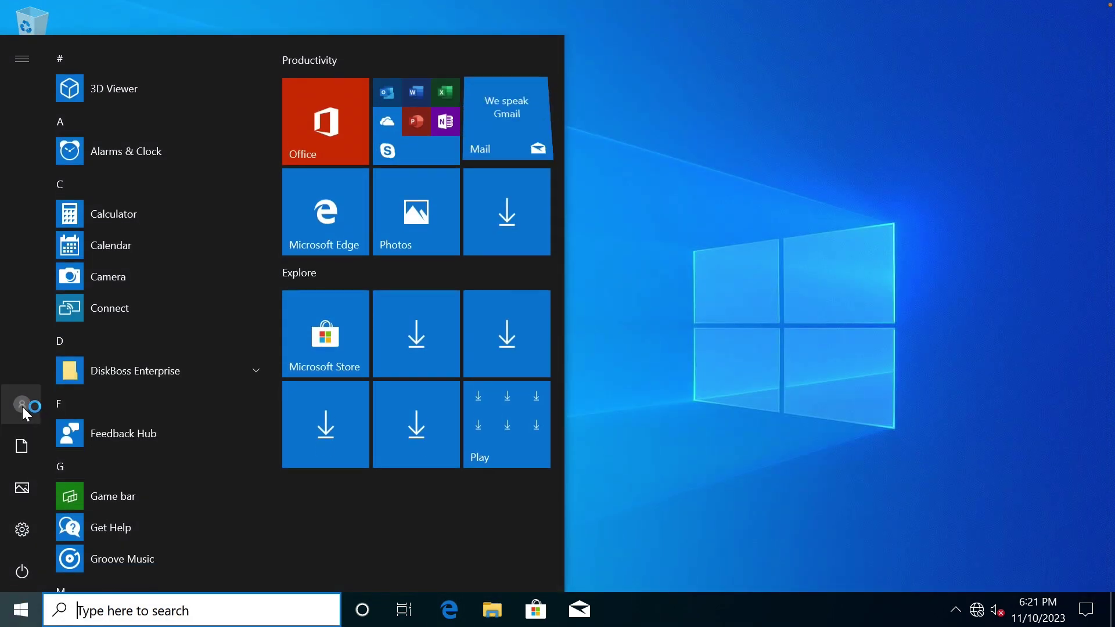
mouse_move(58, 393)
click(676, 498)
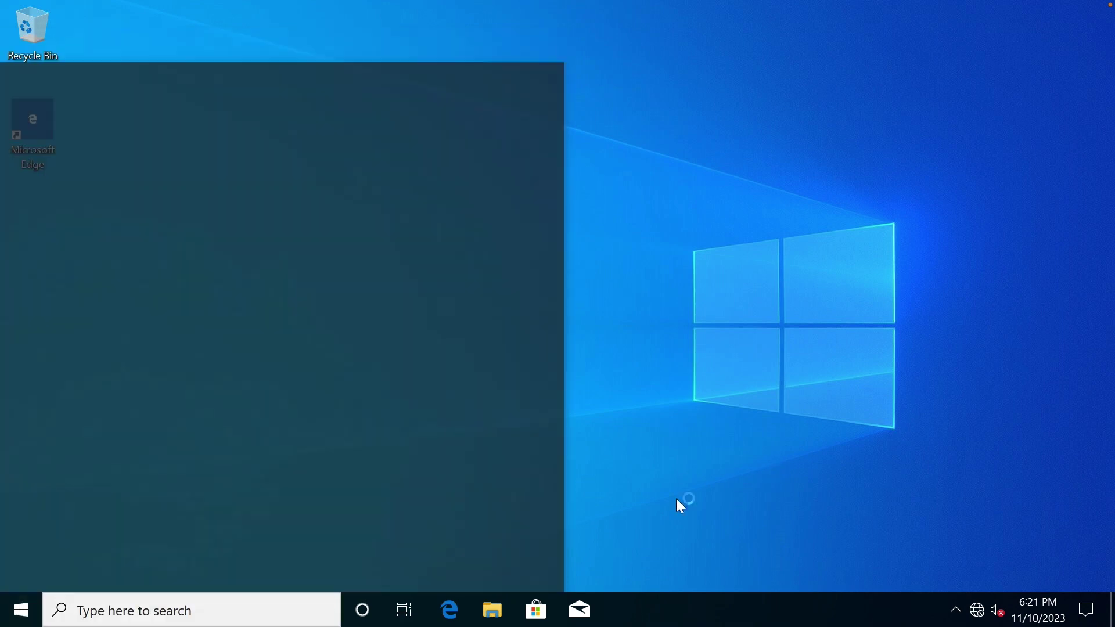
click(493, 609)
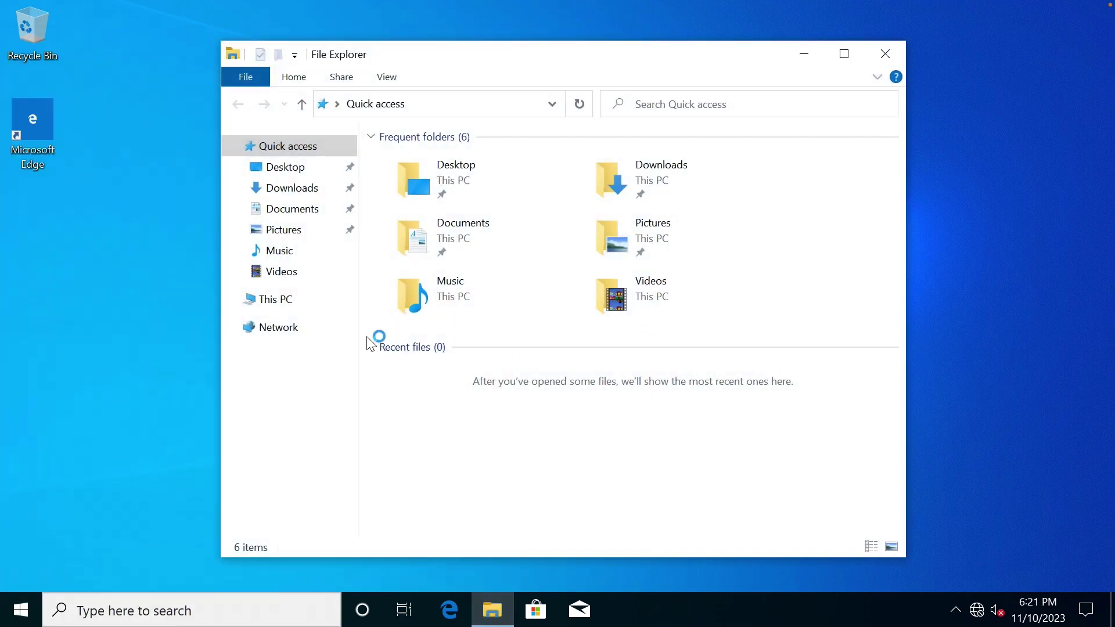
click(301, 296)
double_click(449, 377)
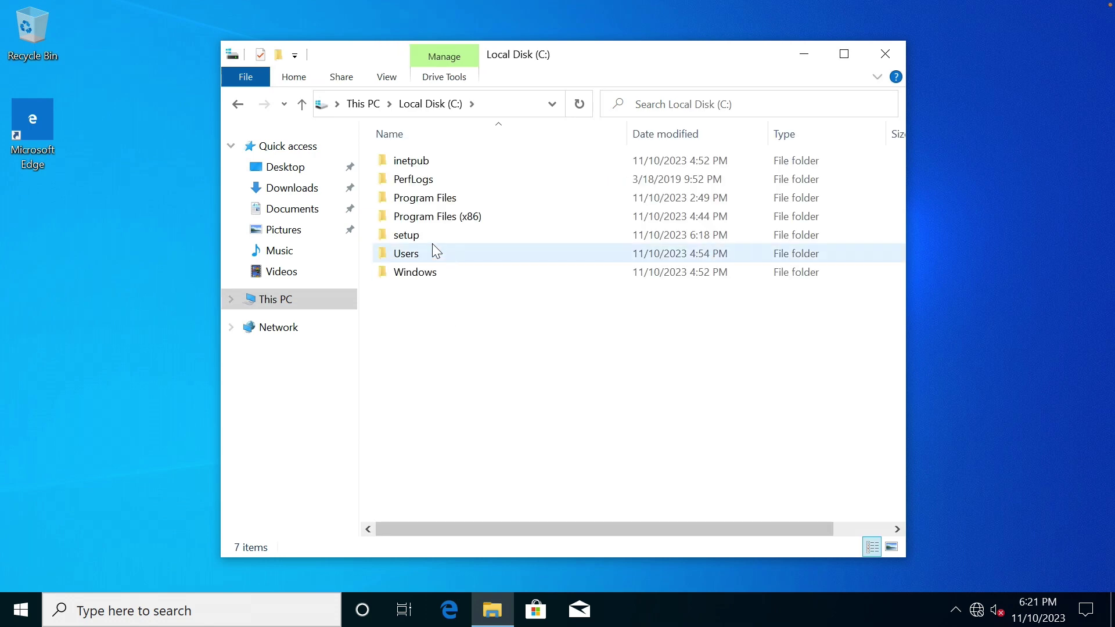
double_click(422, 235)
click(443, 162)
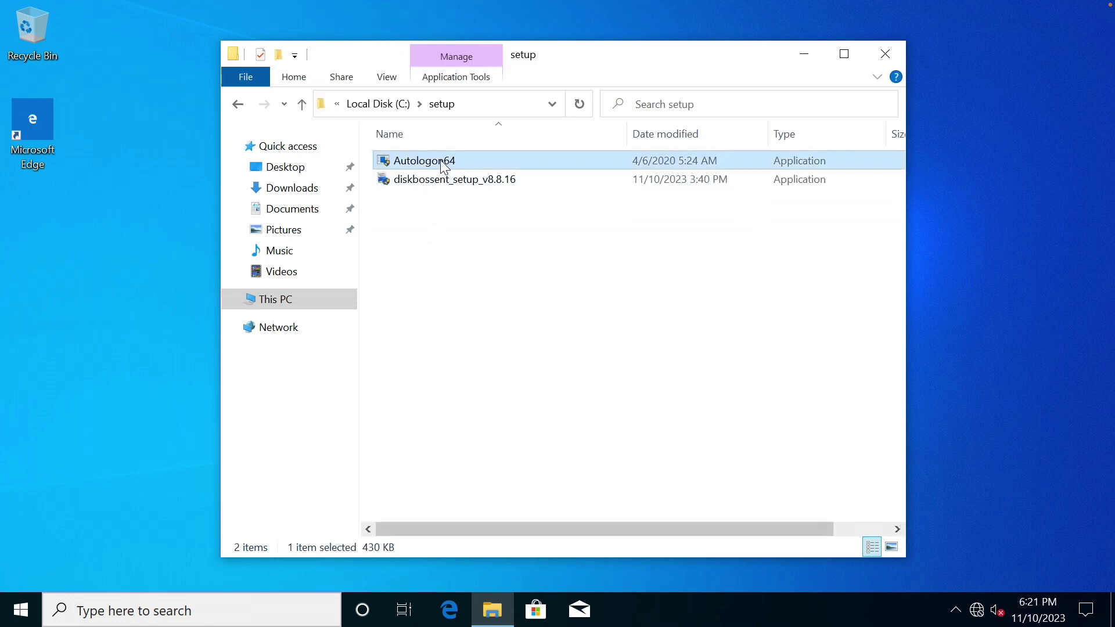
right_click(440, 161)
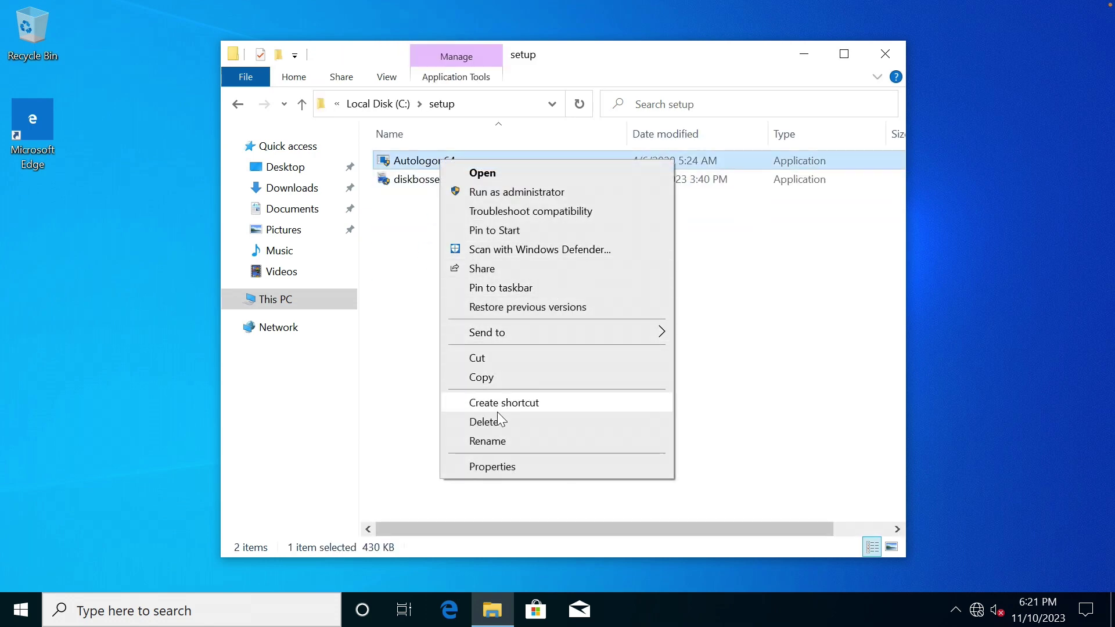
click(496, 424)
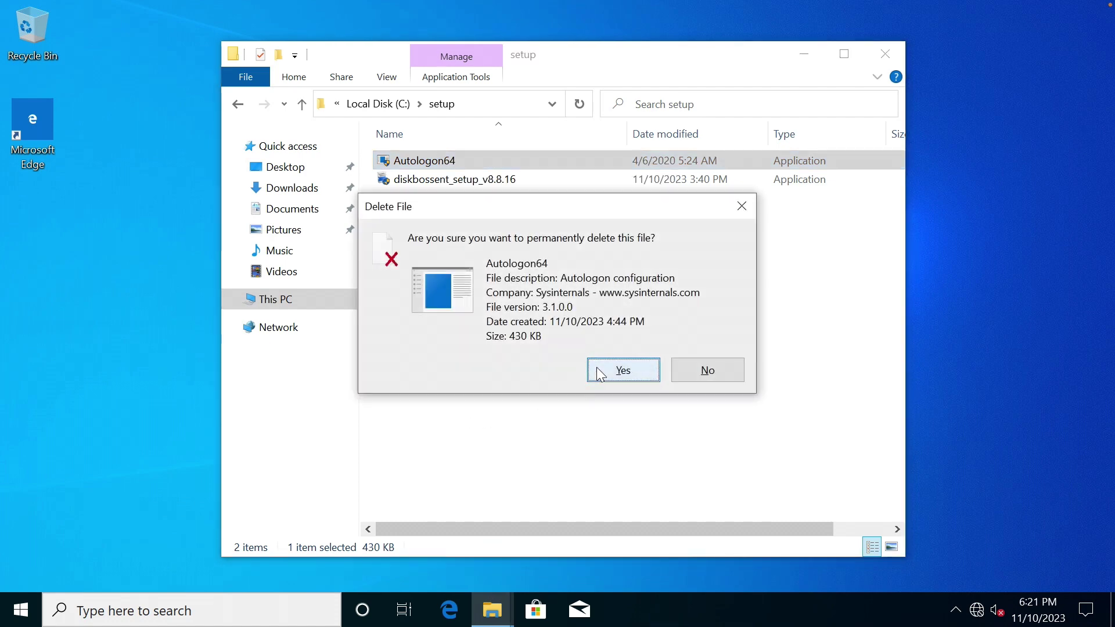
click(597, 370)
Browse to C:\inetpub\ftproot to find the backup zip, then Quick access.
click(383, 104)
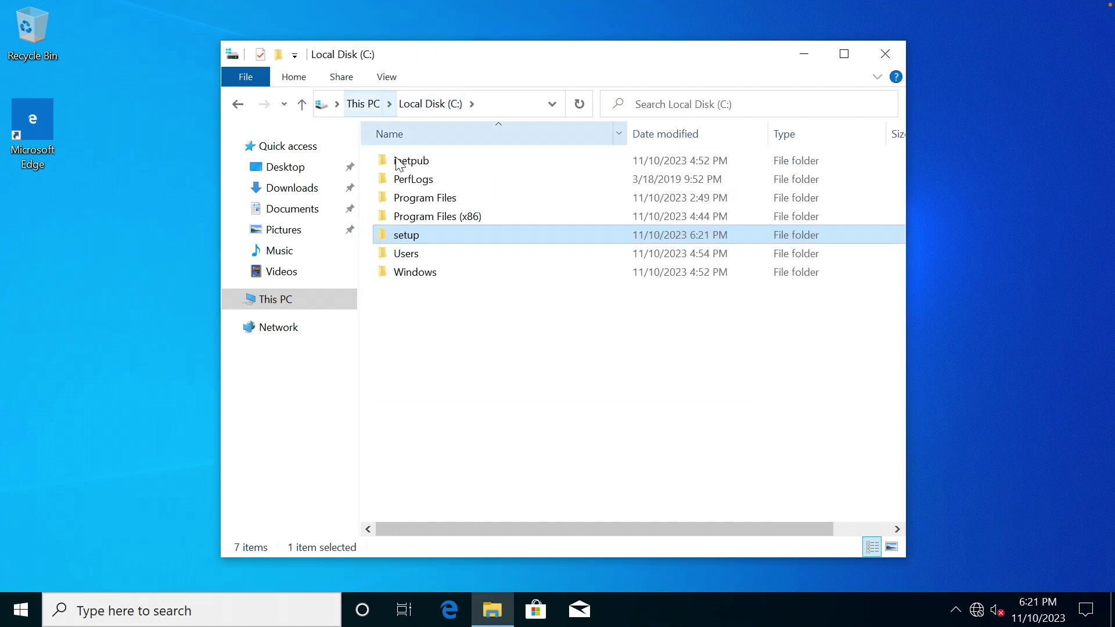
double_click(407, 161)
double_click(419, 180)
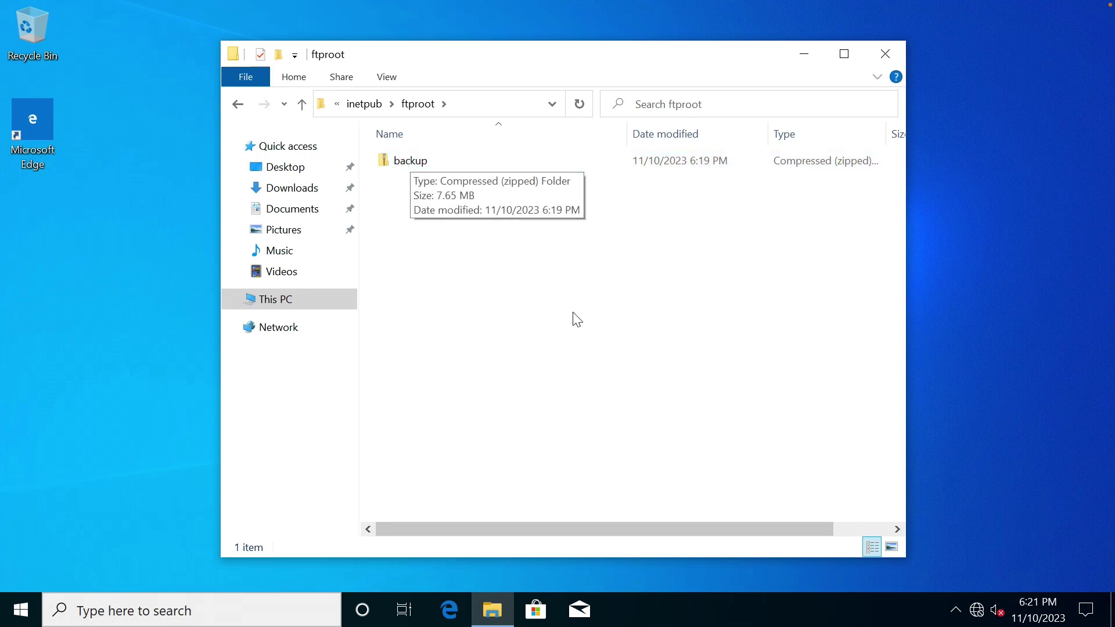
click(308, 149)
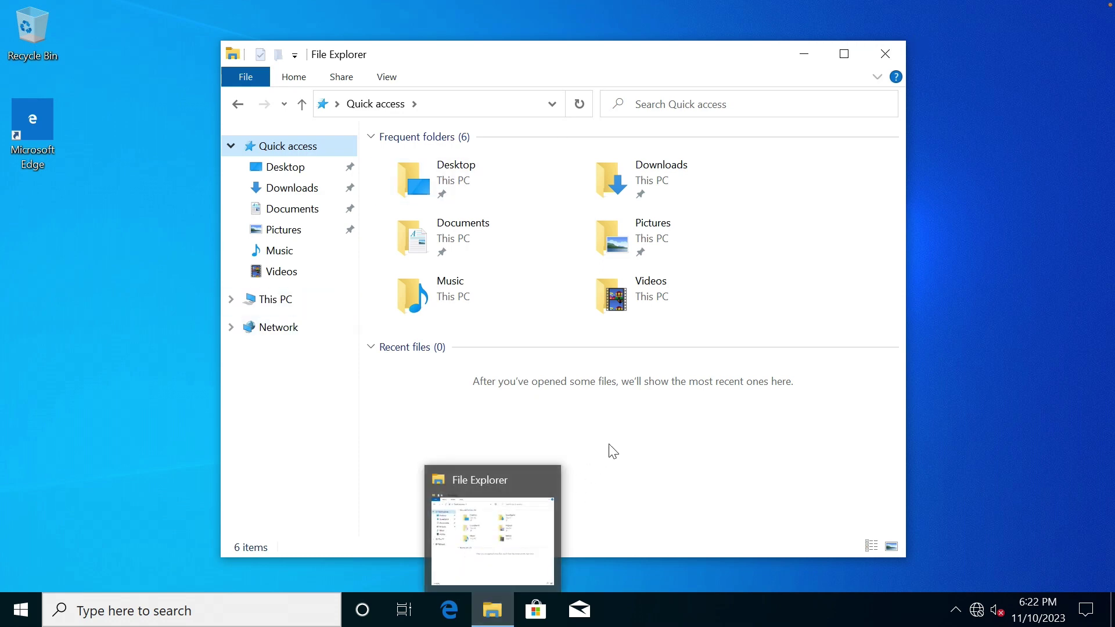
Delete the MS01\deleteme profile in User Profiles, then close all System dialogs.
right_click(284, 302)
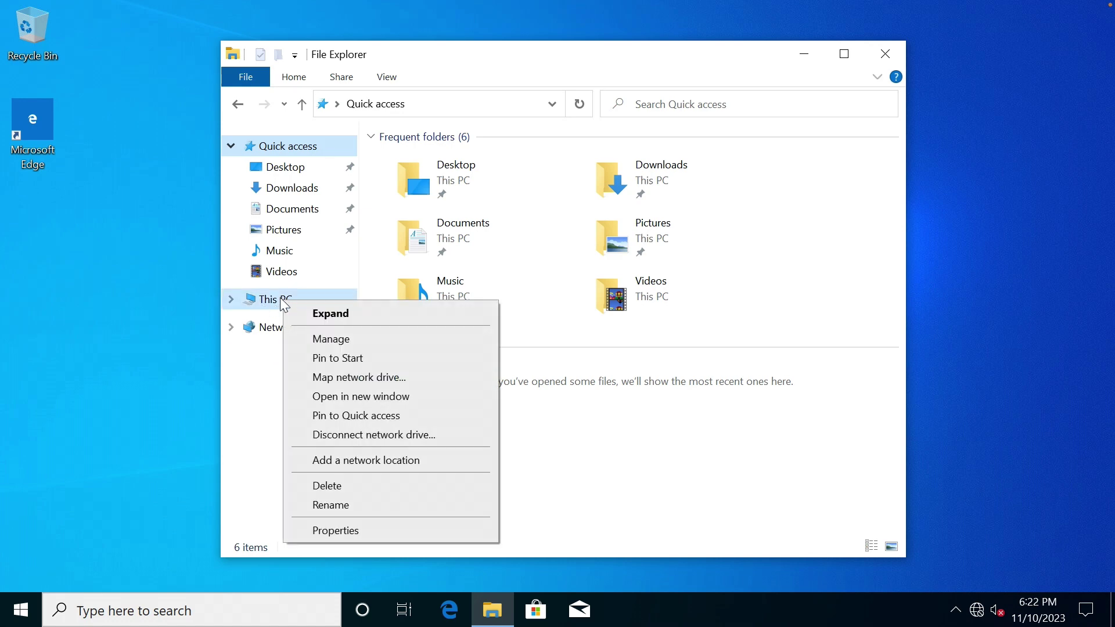
click(368, 532)
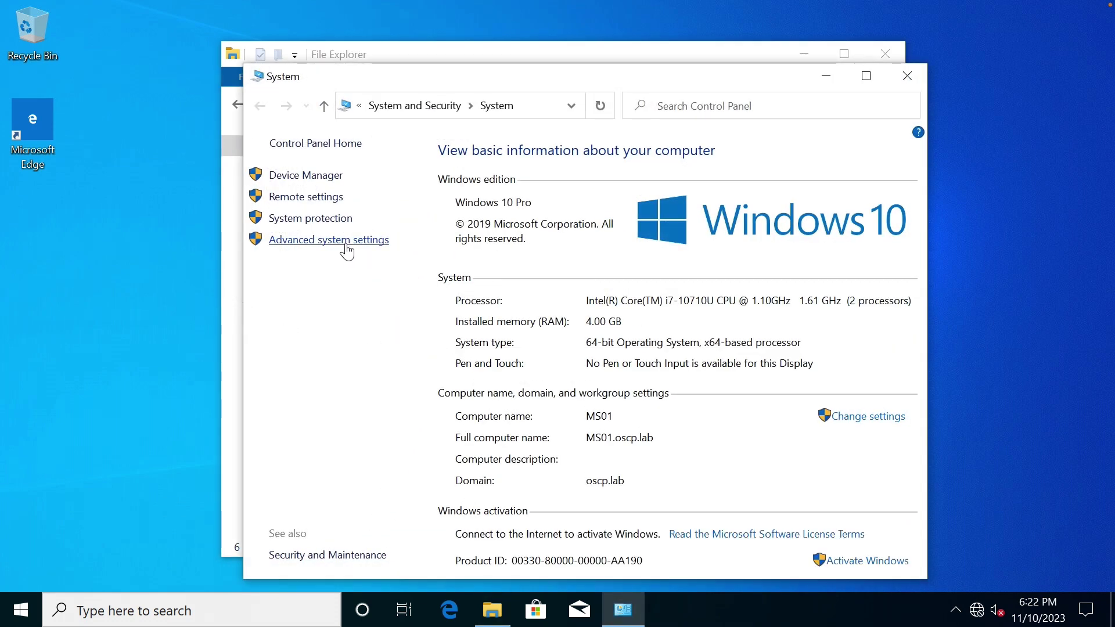
click(347, 240)
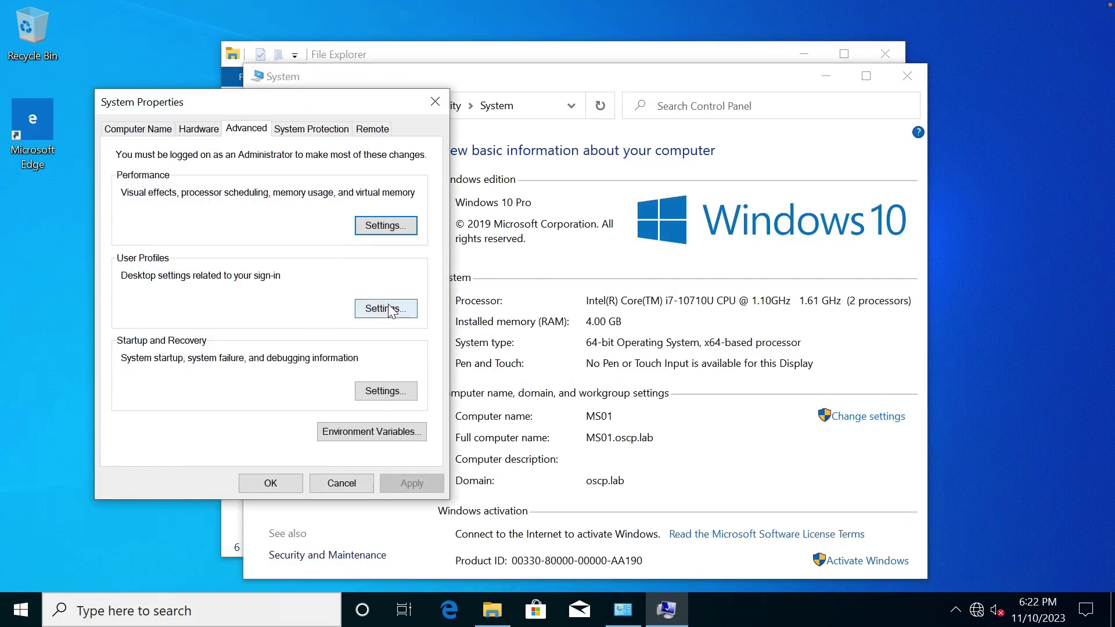
click(390, 309)
click(201, 322)
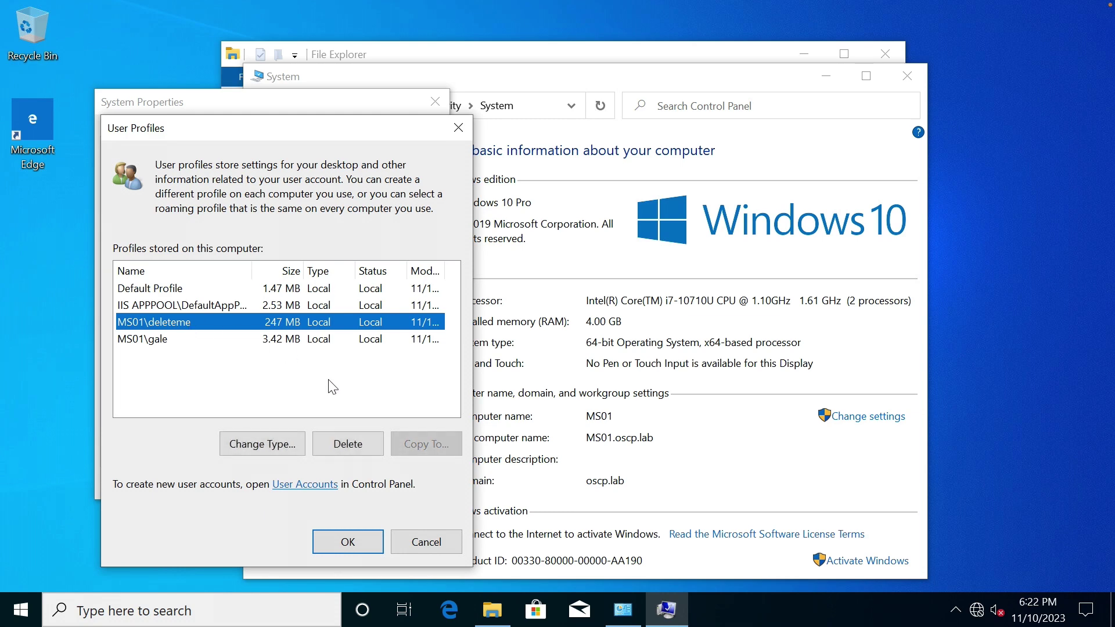
click(348, 444)
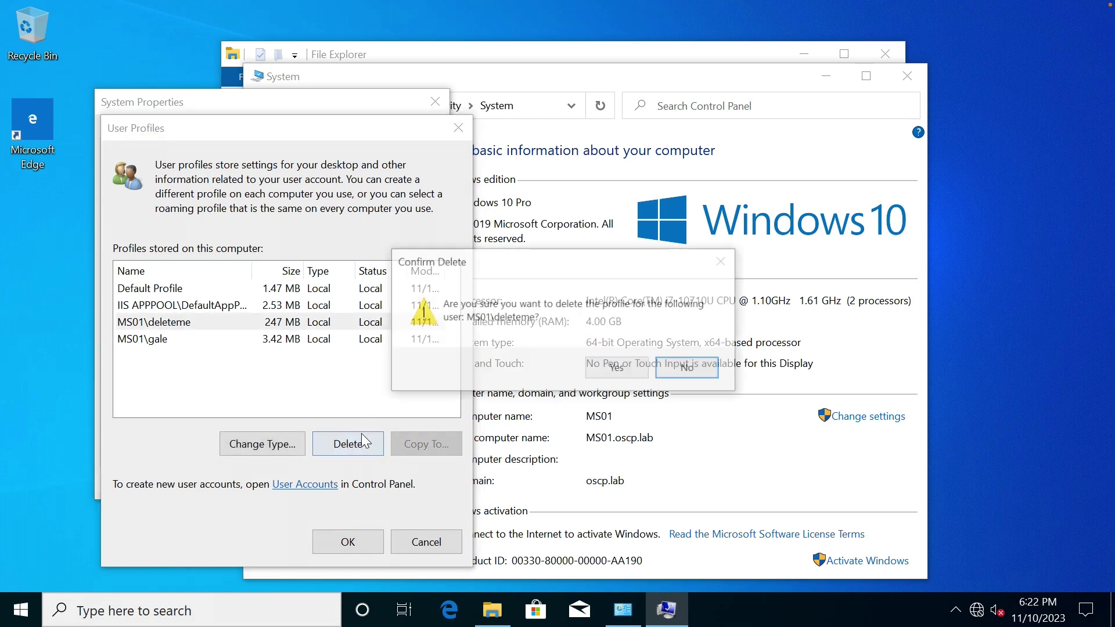
click(620, 370)
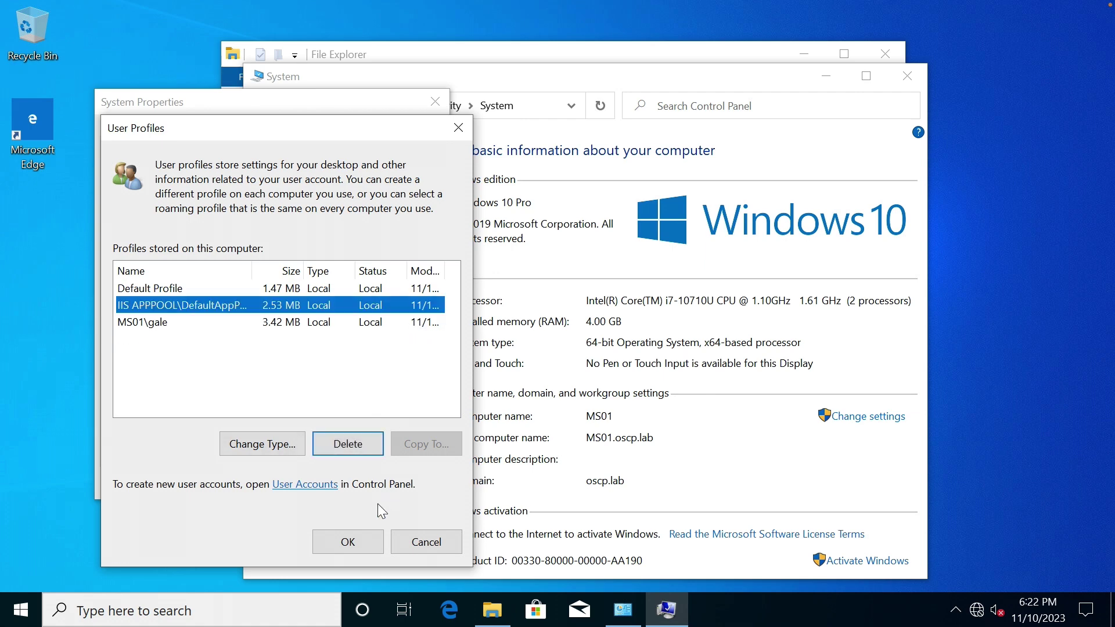
click(367, 532)
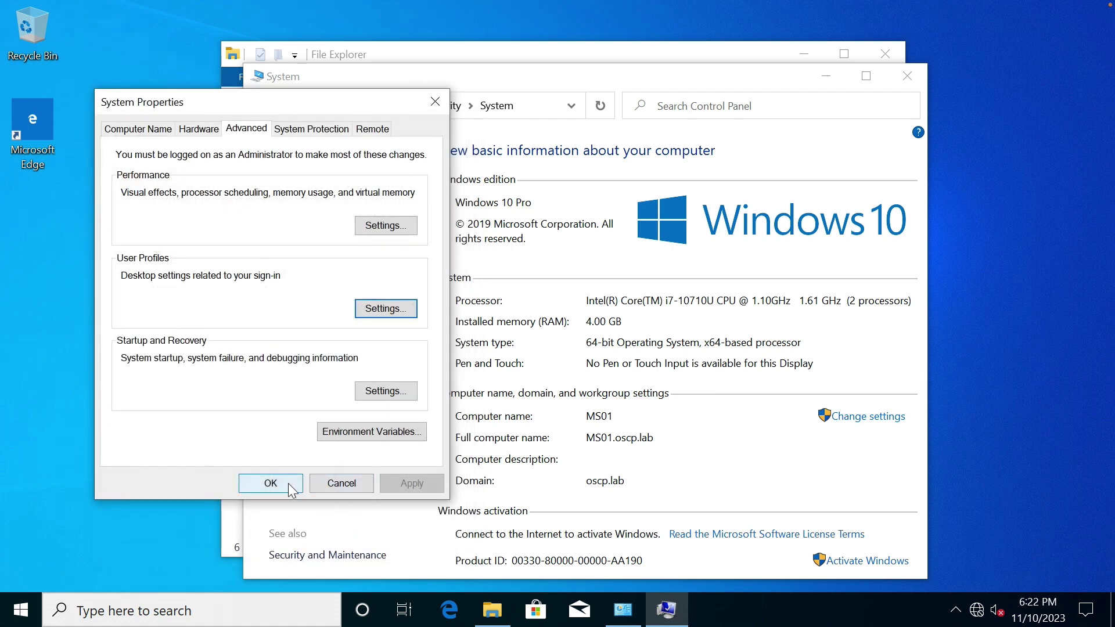
click(288, 483)
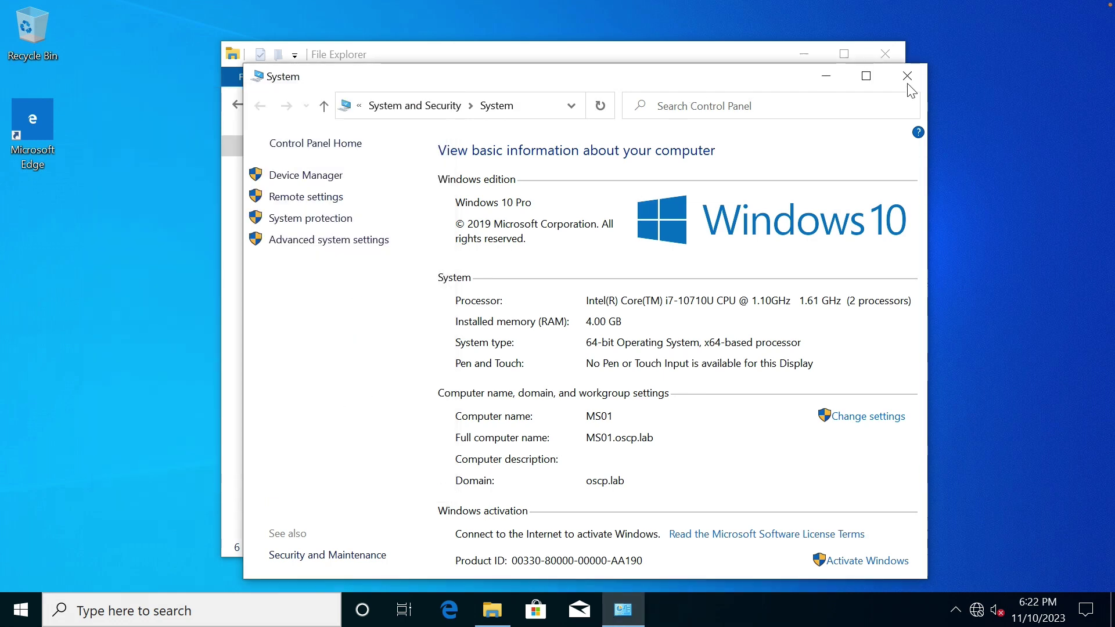
click(907, 77)
Open Computer Management and review the Administrators group members without changes.
right_click(284, 299)
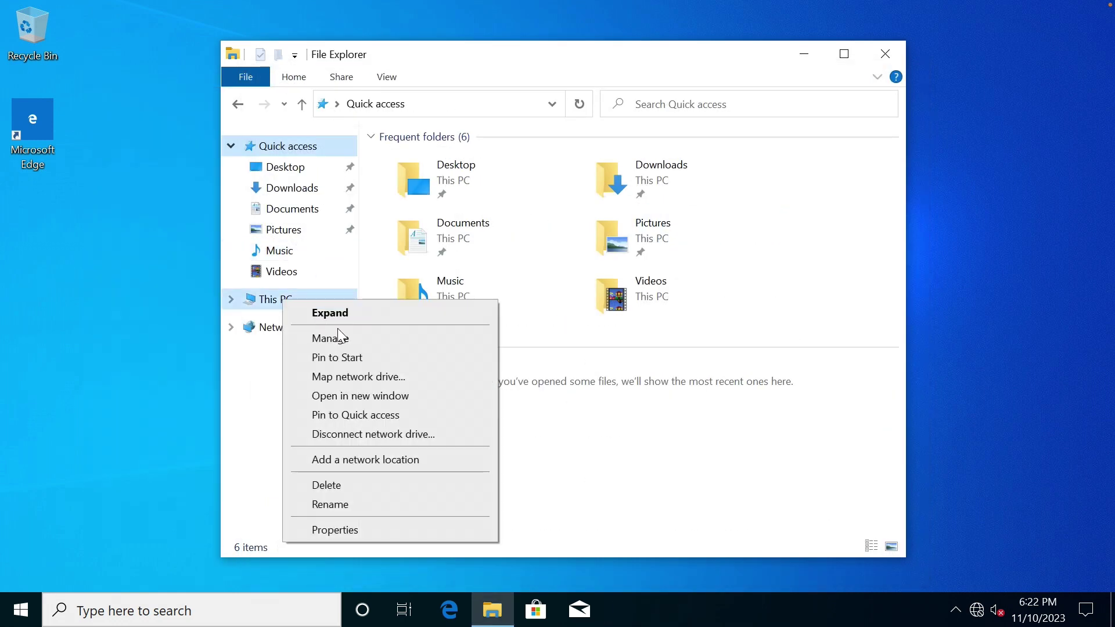
click(342, 337)
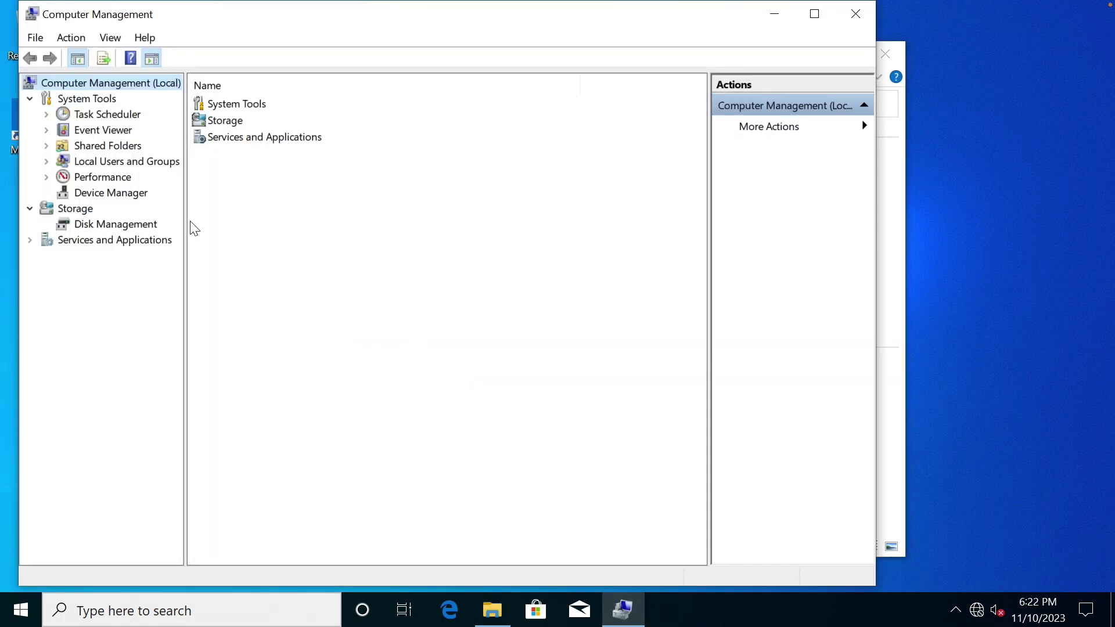
double_click(120, 162)
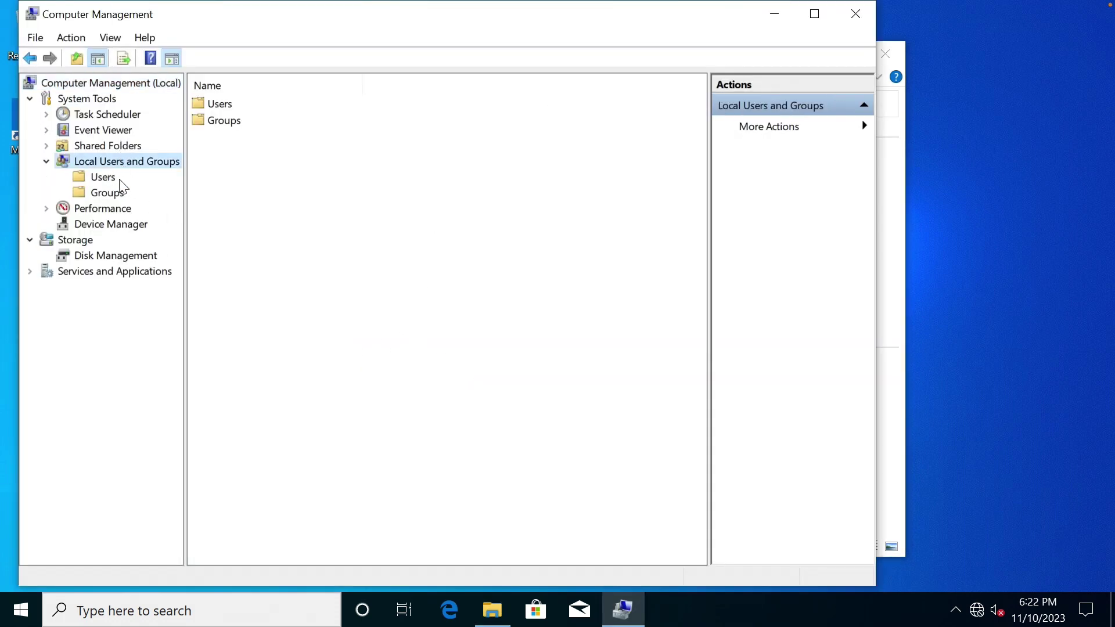
click(112, 193)
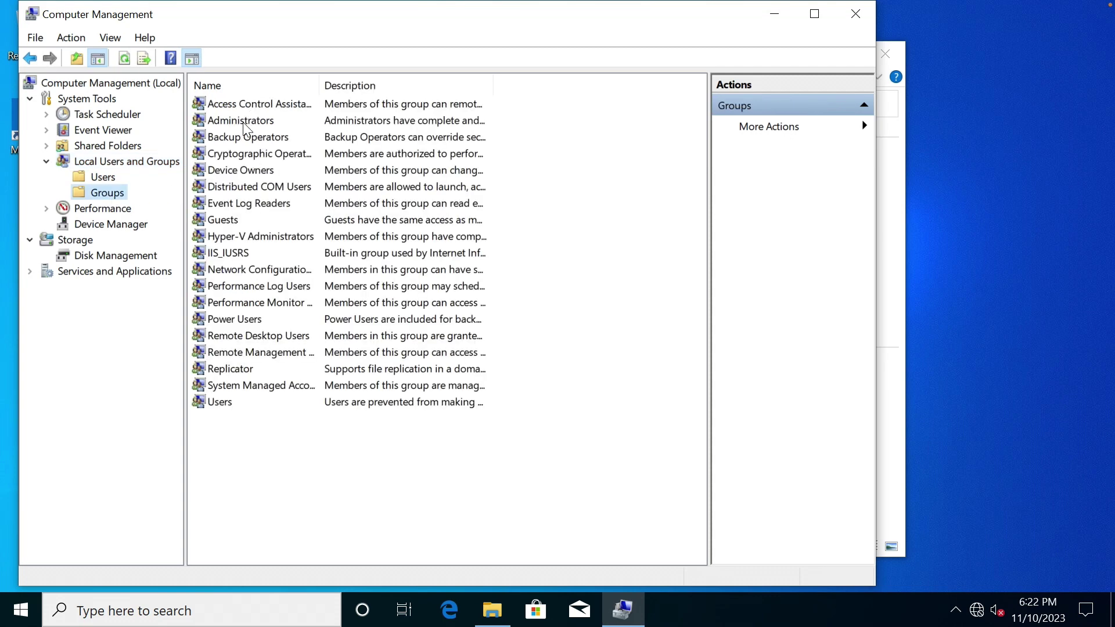
double_click(244, 123)
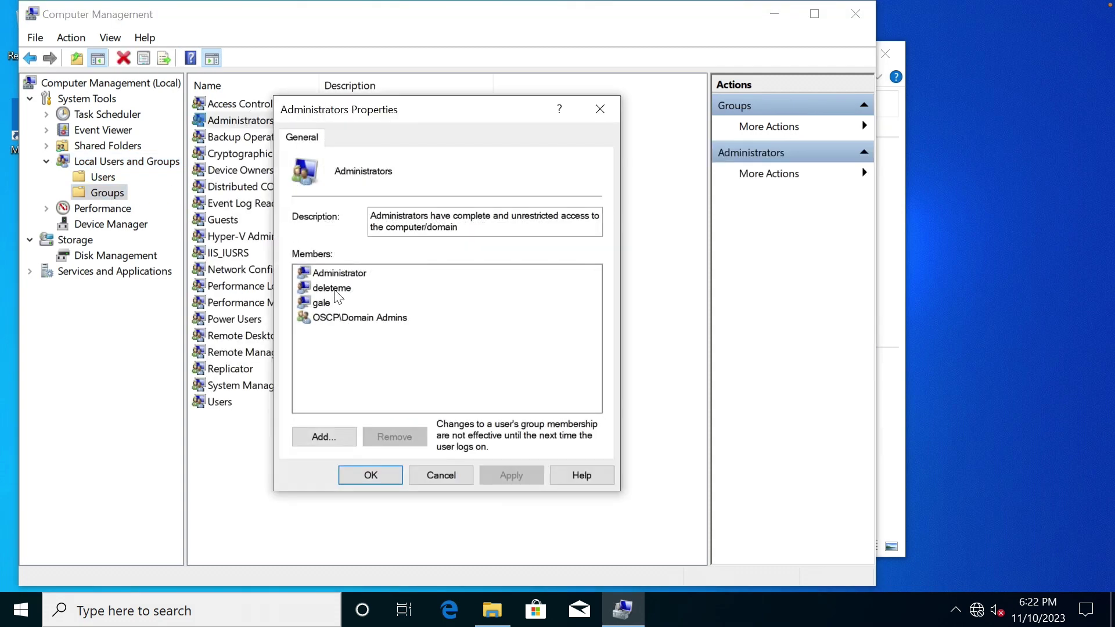
click(434, 475)
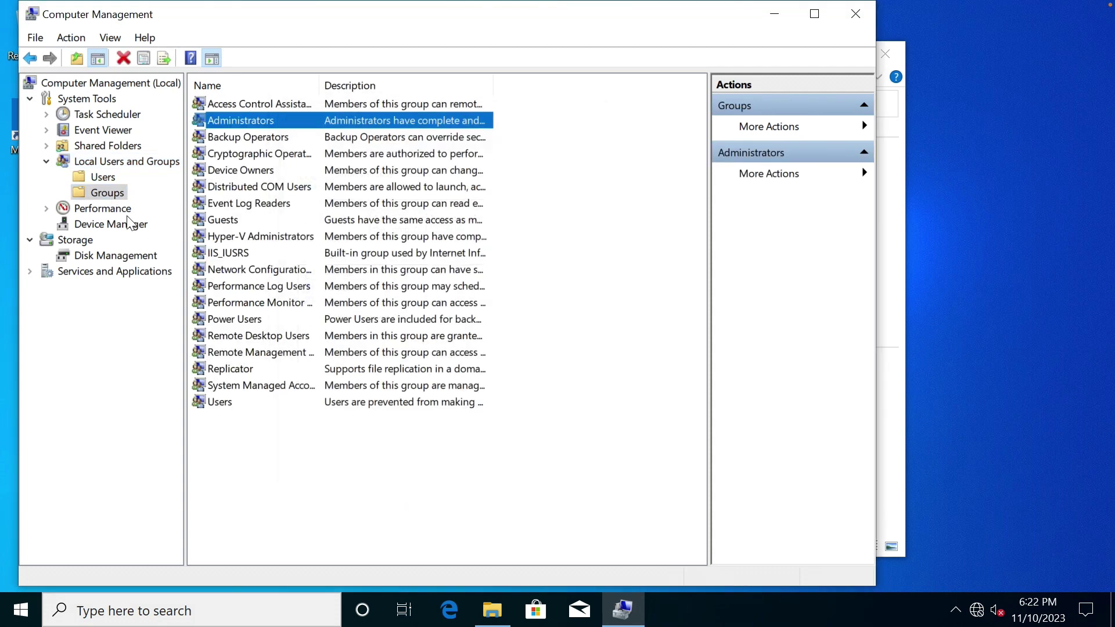
Delete the deleteme user account, accepting the administrator-account warning.
click(112, 180)
right_click(245, 138)
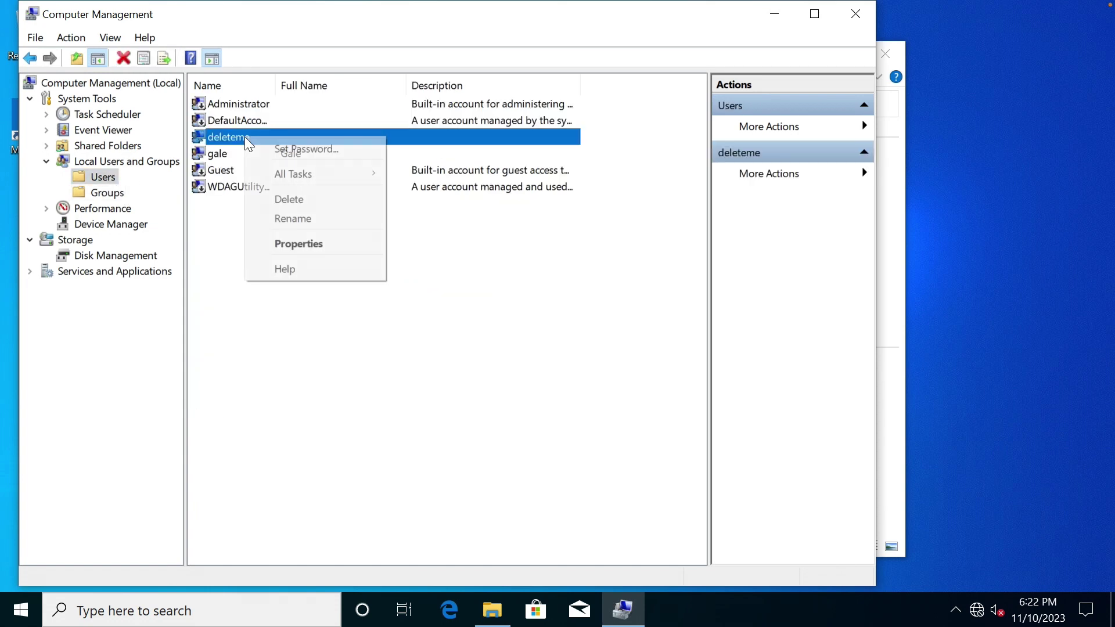
click(302, 198)
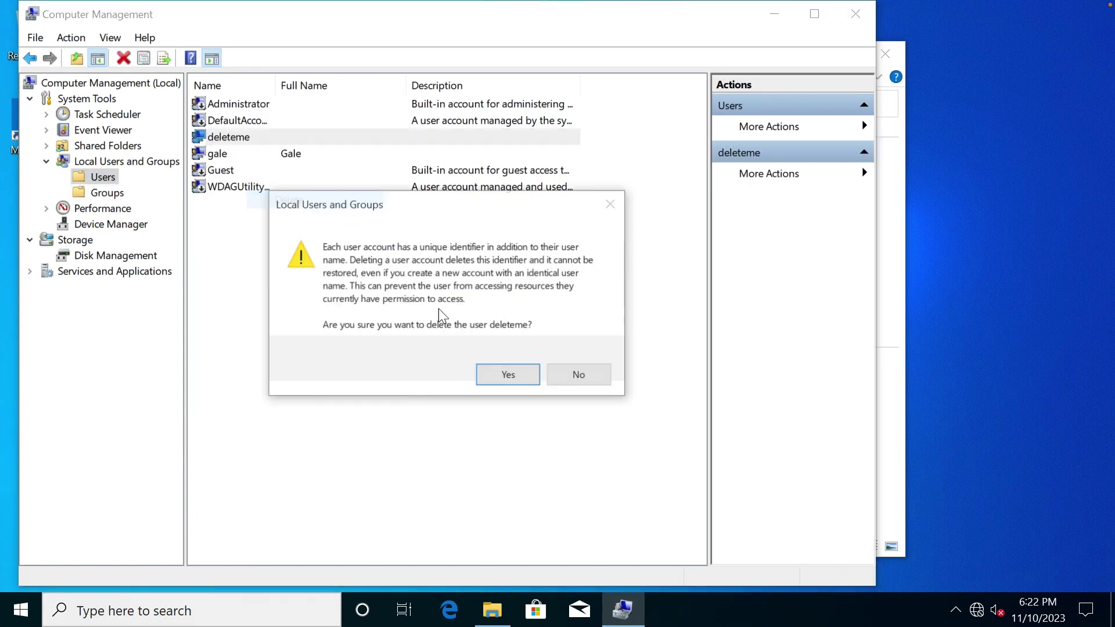
click(510, 376)
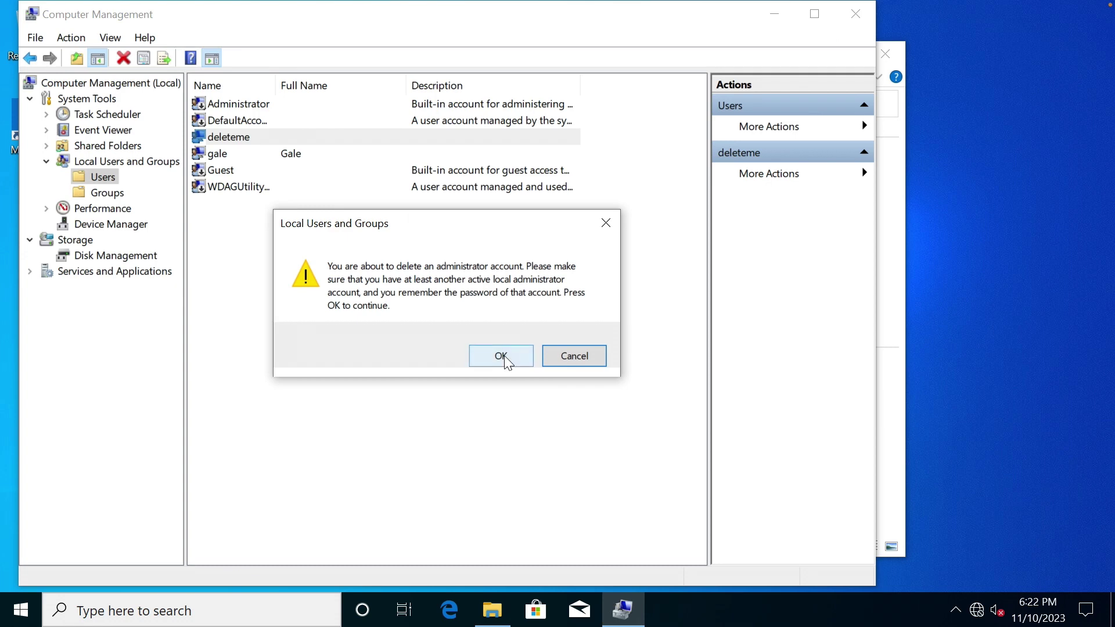
click(501, 356)
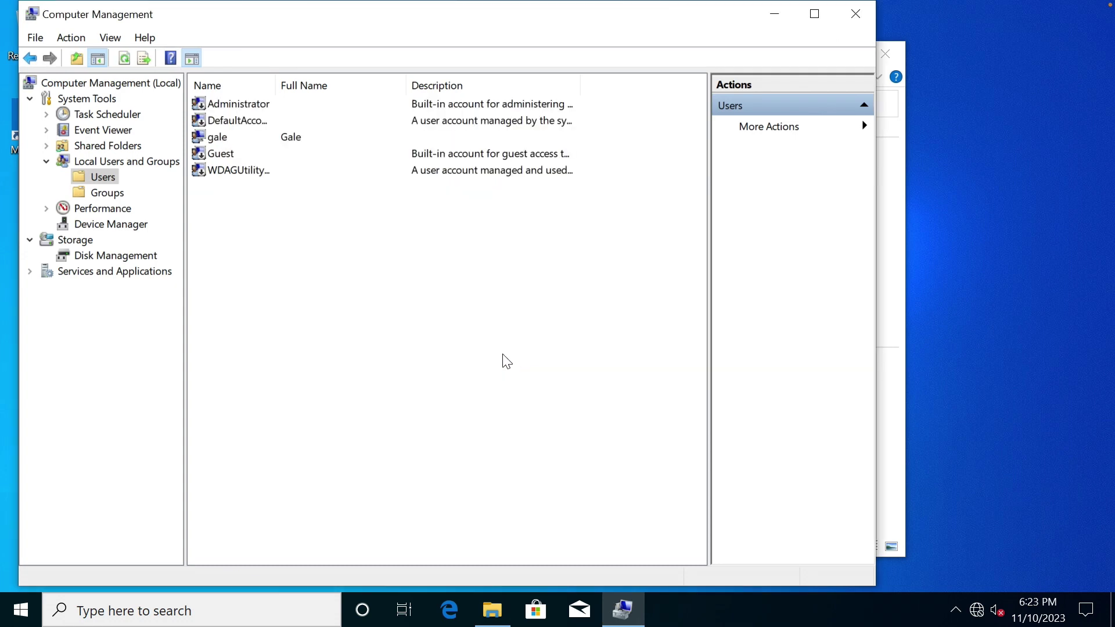
Delete the backup zip from C:\inetpub\ftproot and close File Explorer.
click(490, 617)
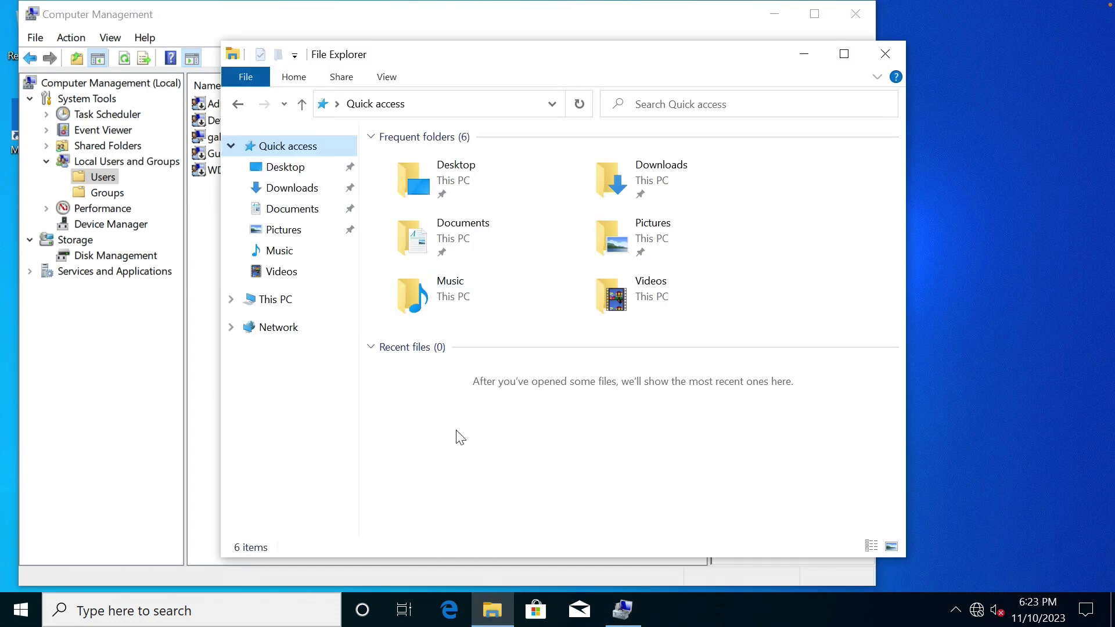
click(318, 300)
double_click(455, 381)
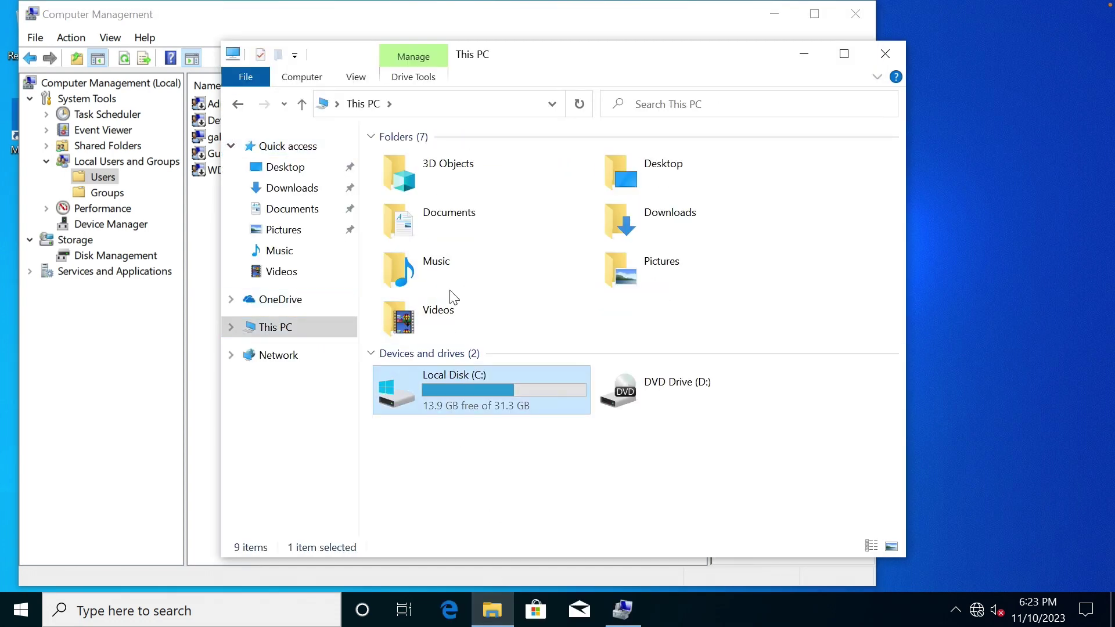
double_click(422, 234)
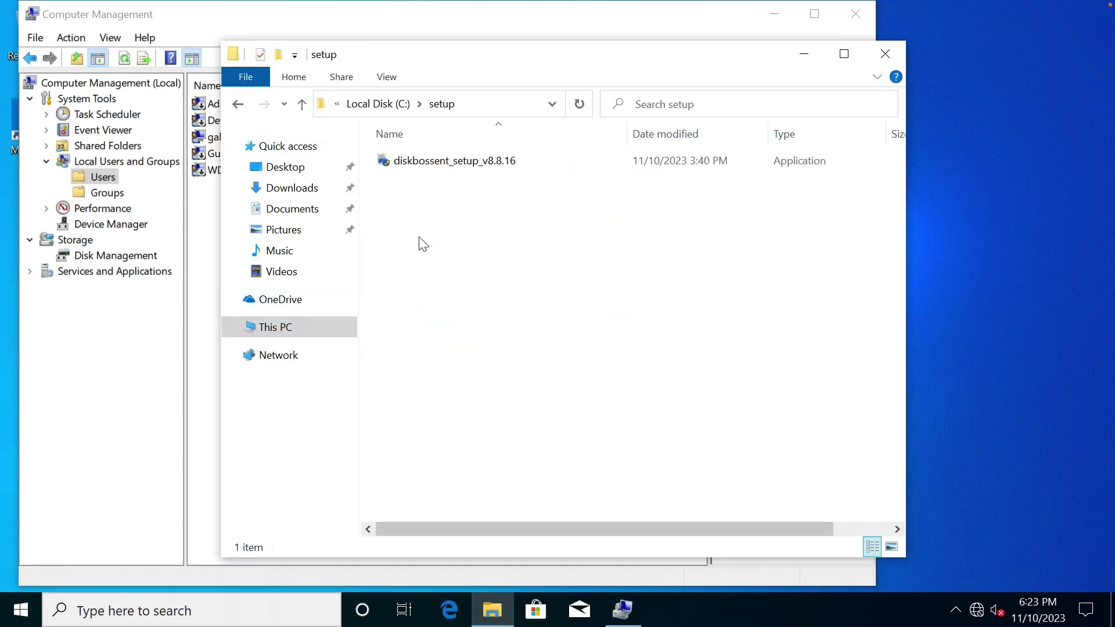
click(388, 105)
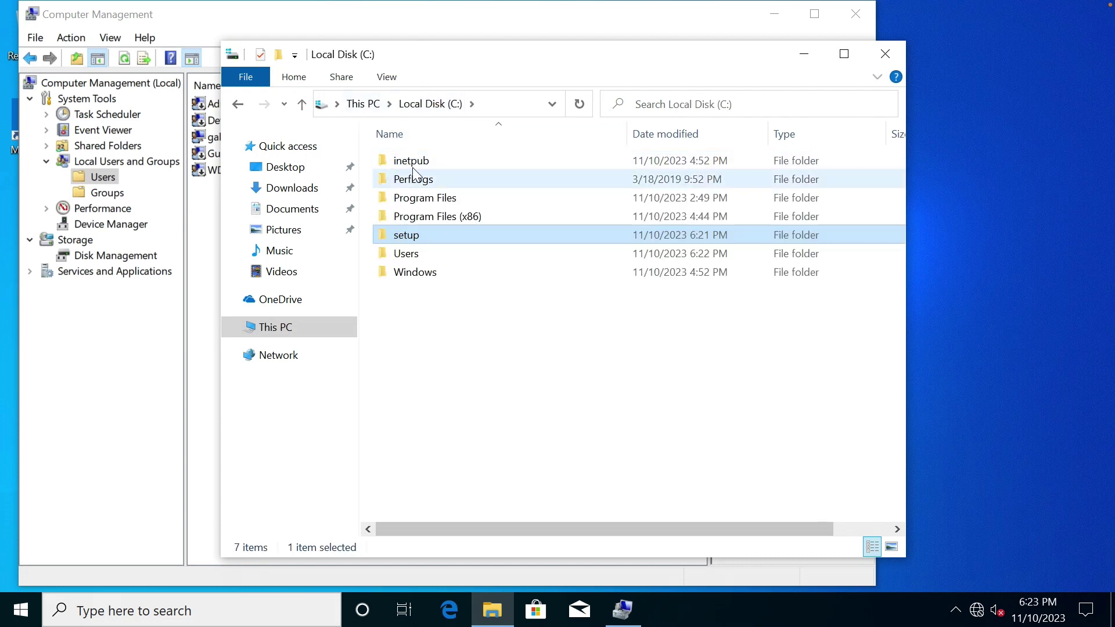
double_click(412, 163)
double_click(414, 180)
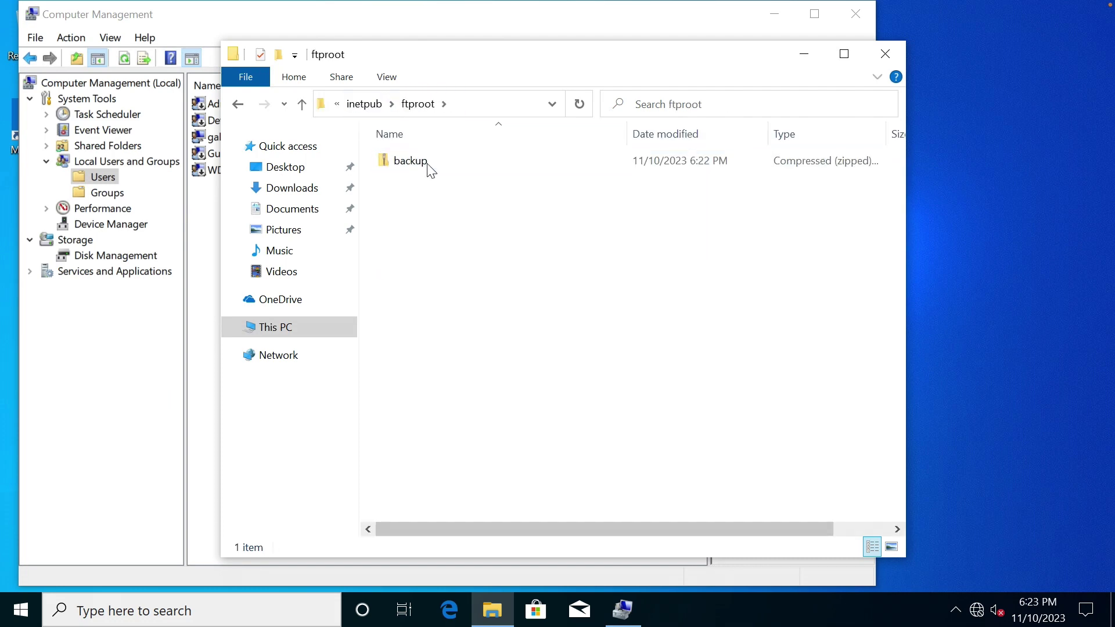
click(428, 159)
right_click(430, 164)
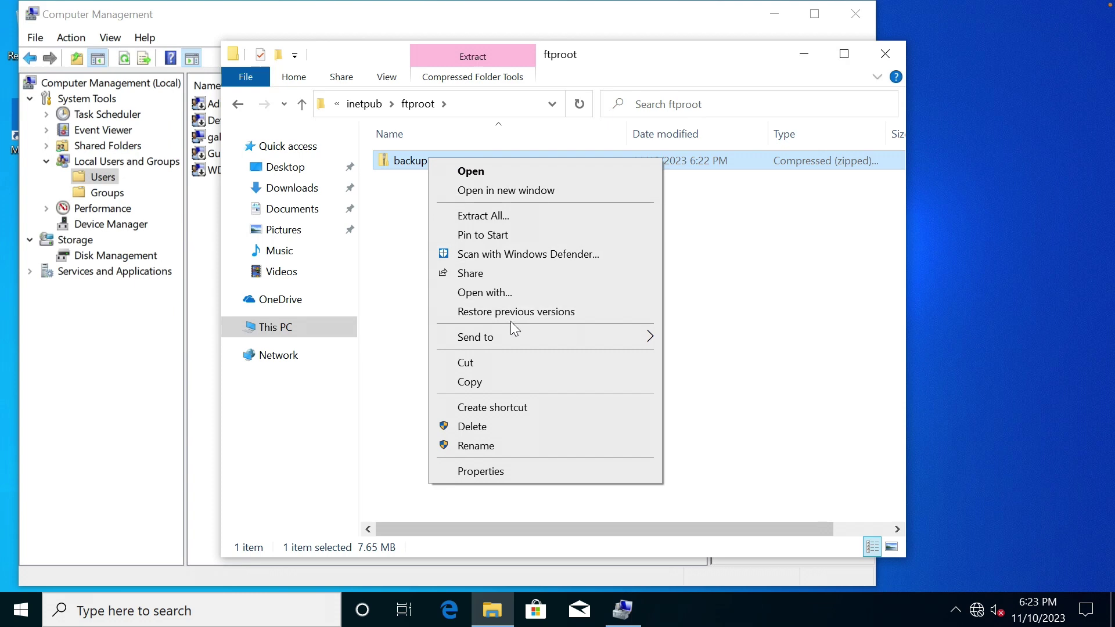
click(490, 425)
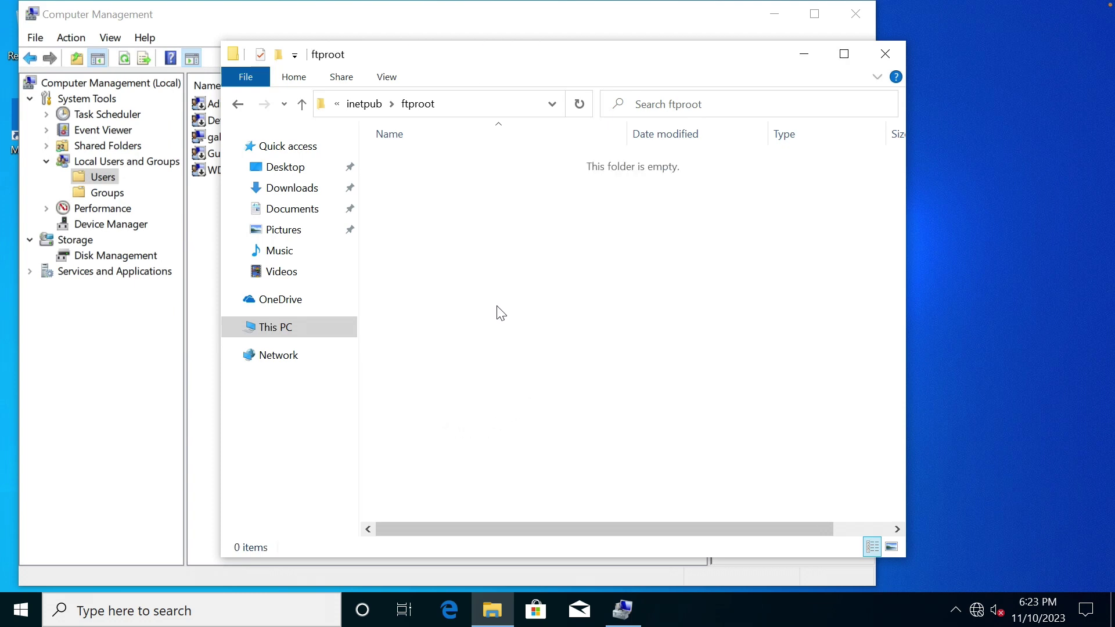
click(890, 53)
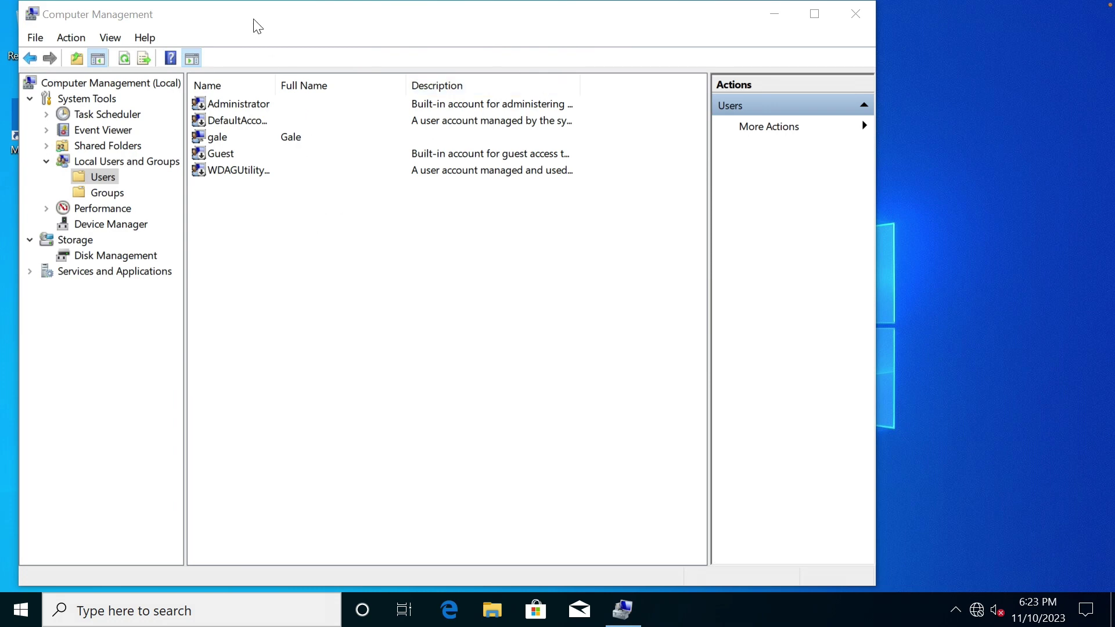
Move Computer Management aside and briefly open and close File Explorer.
drag(257, 25, 444, 30)
click(31, 29)
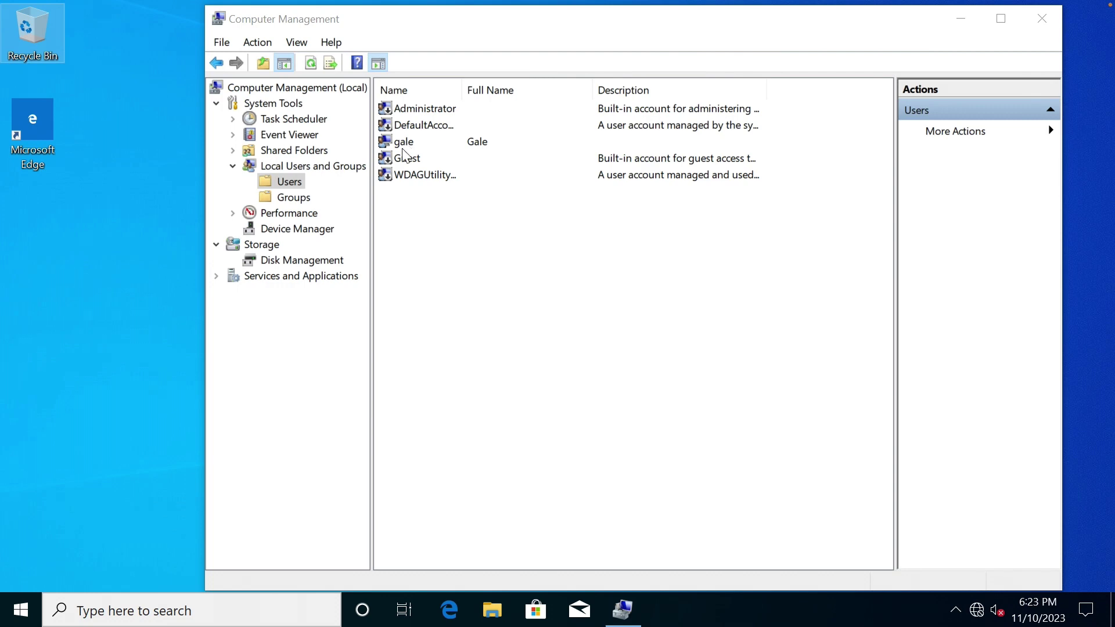
click(491, 609)
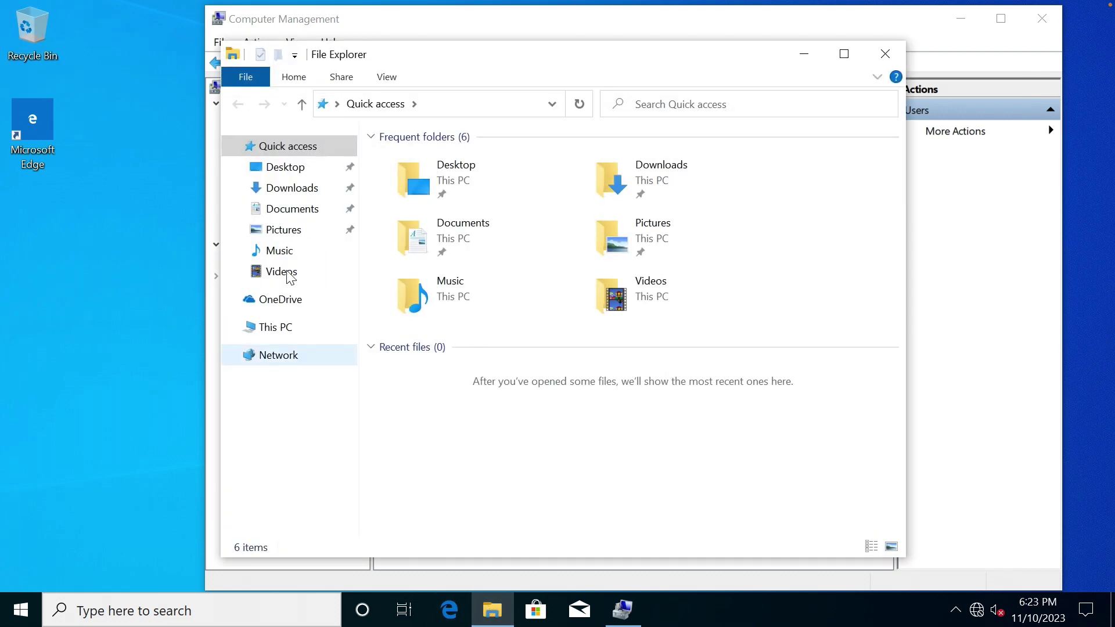
click(883, 54)
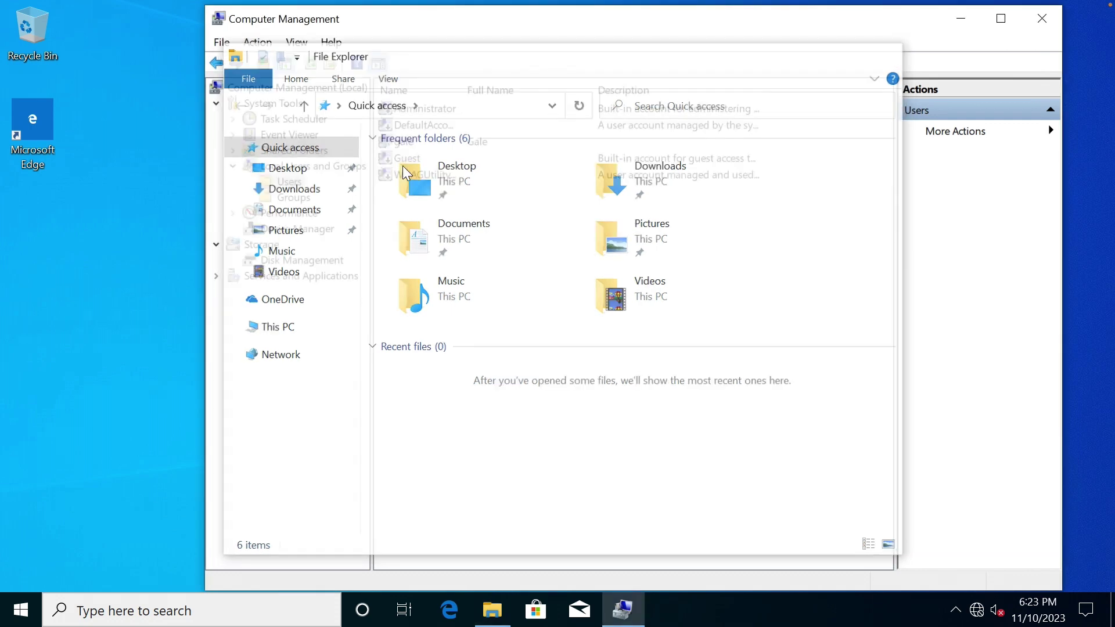
Remove the local user from the Administrators group and close Computer Management.
click(421, 143)
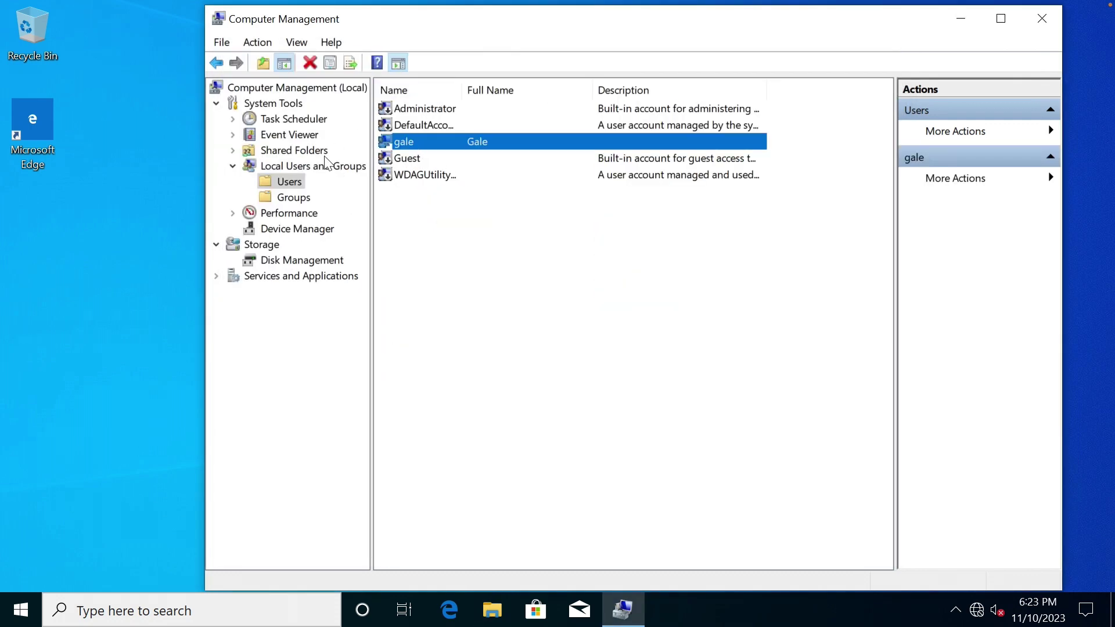
click(298, 197)
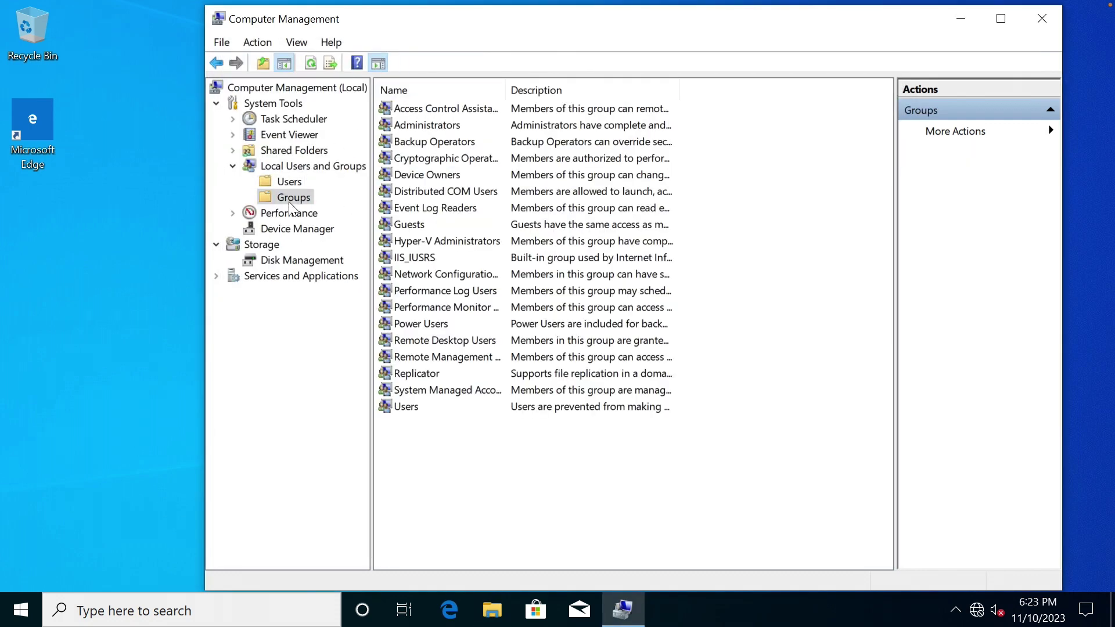
double_click(420, 129)
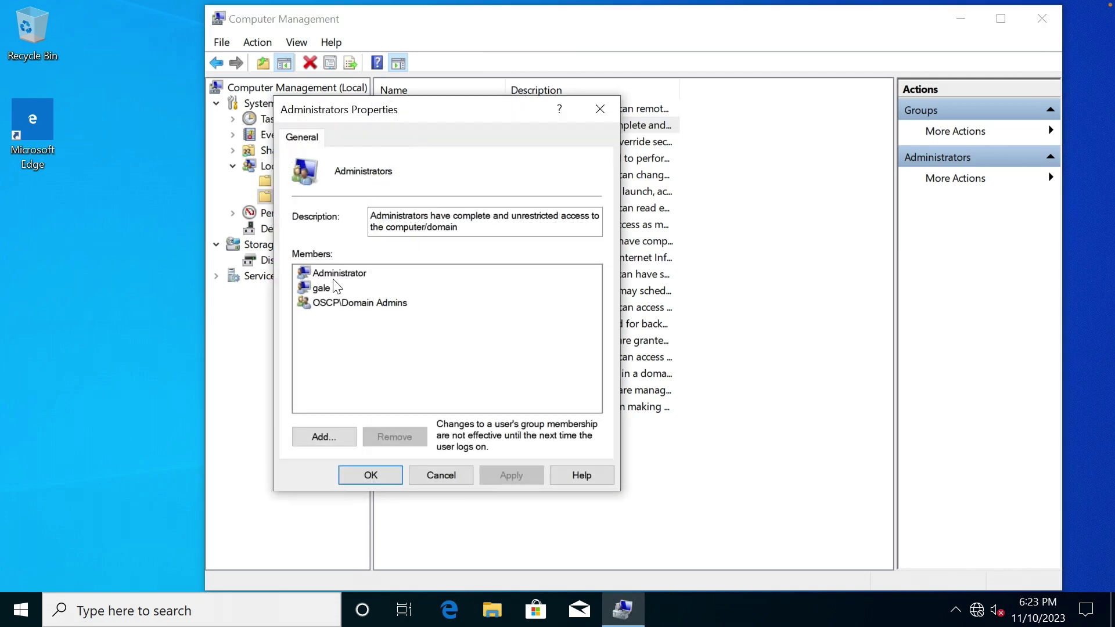
click(332, 287)
click(396, 437)
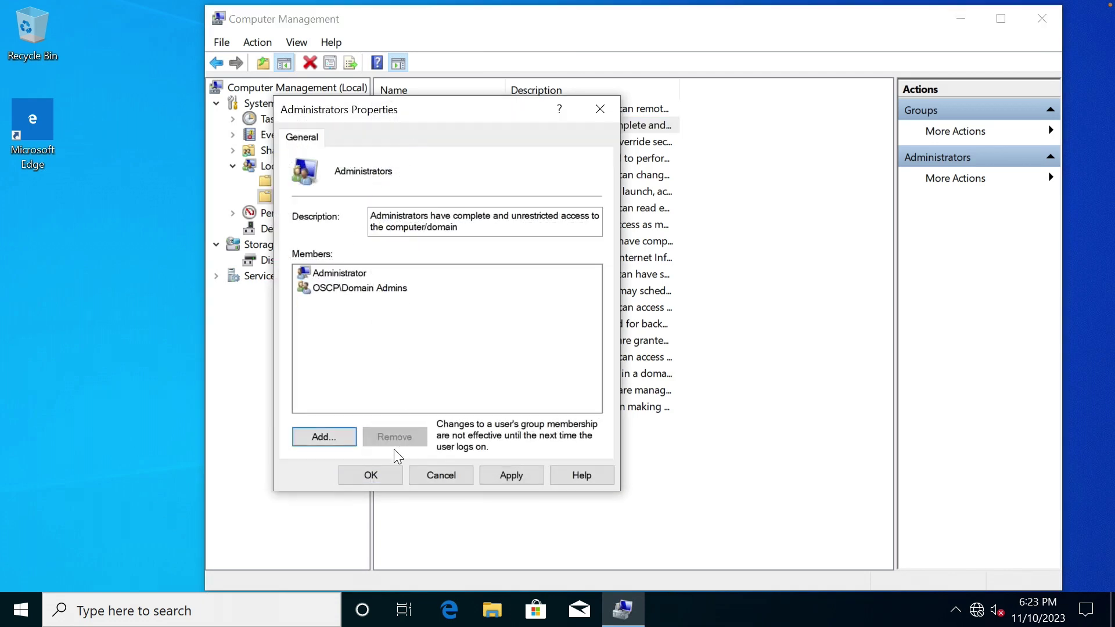
click(374, 476)
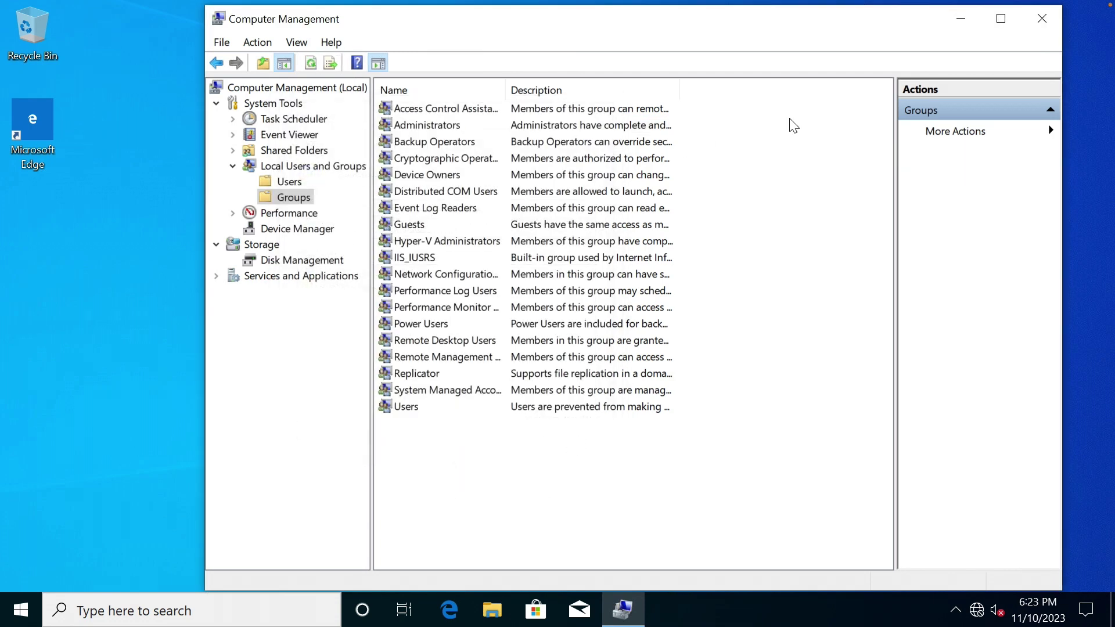
click(1042, 19)
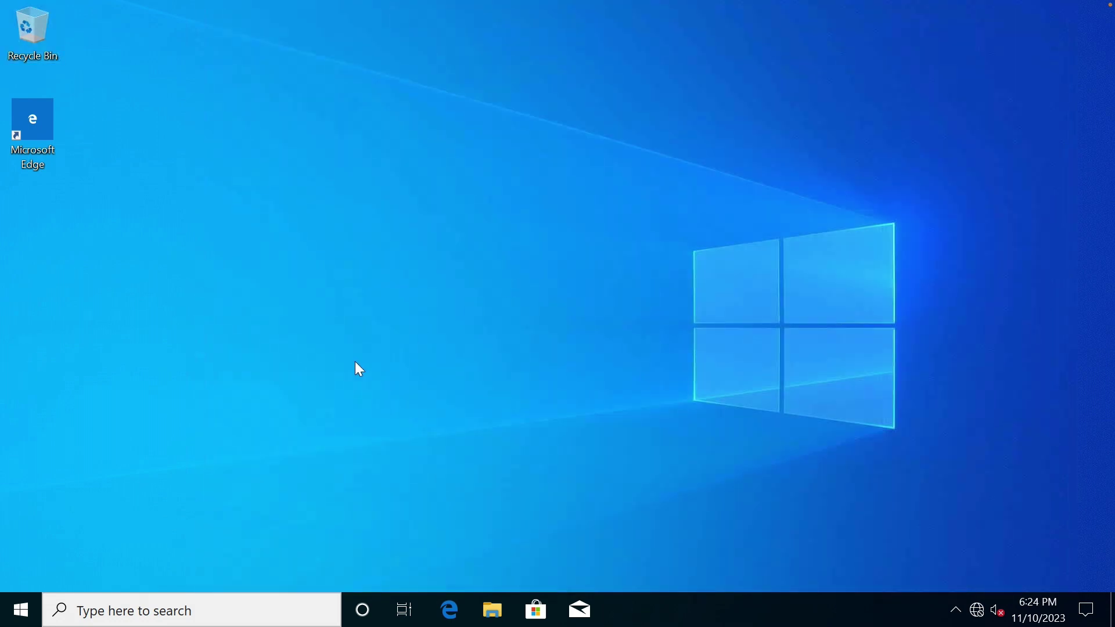
Switch user from the Start menu and choose Other user.
click(20, 608)
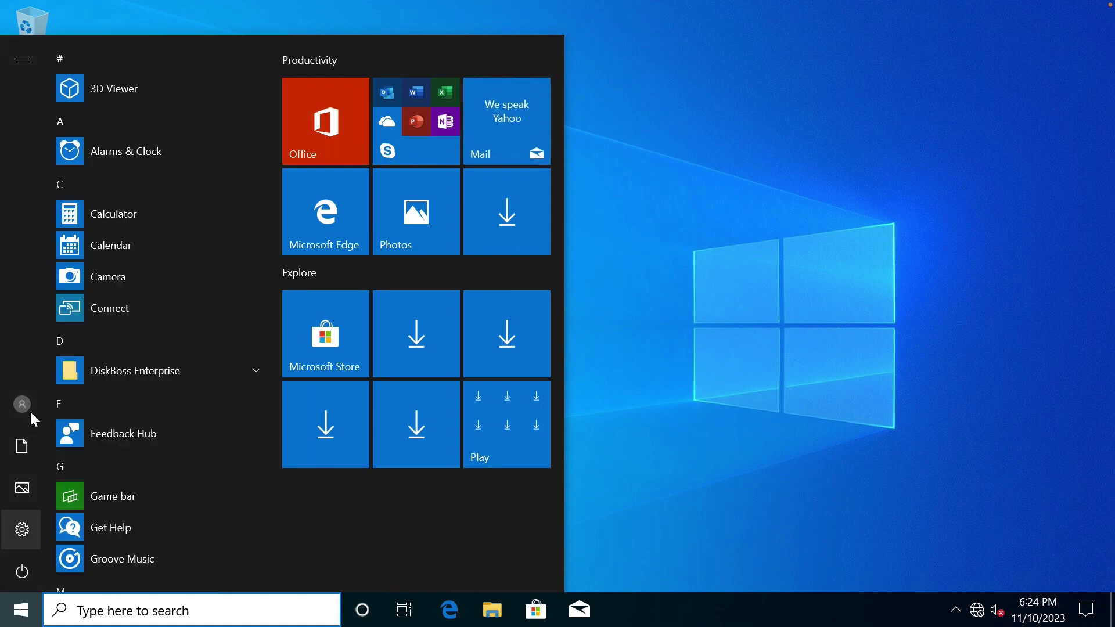
mouse_move(29, 409)
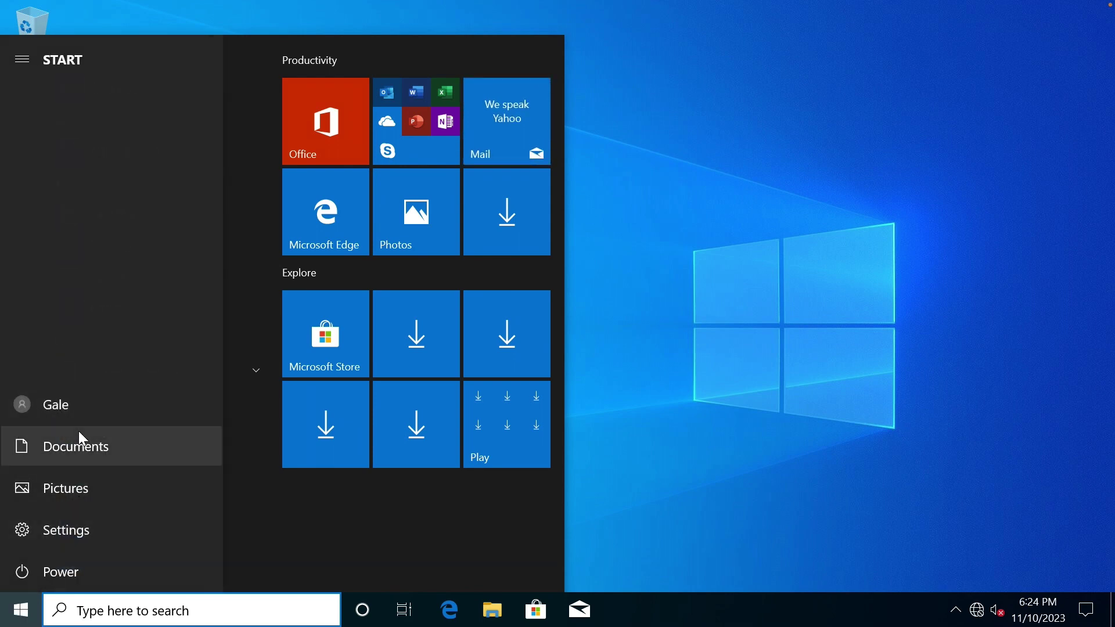
click(64, 405)
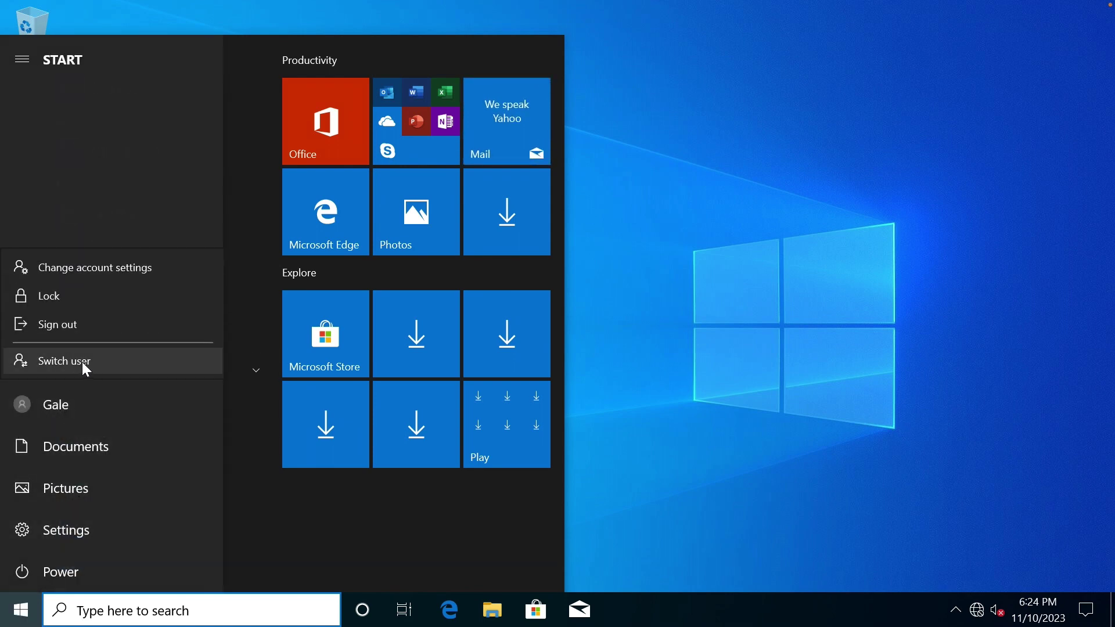
click(82, 362)
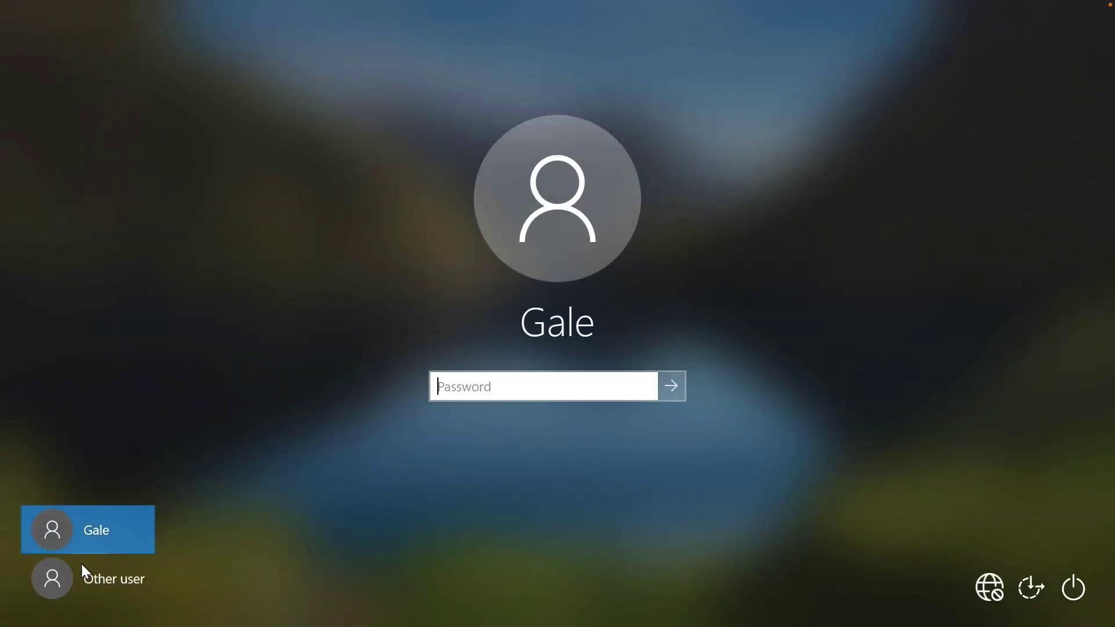
click(91, 576)
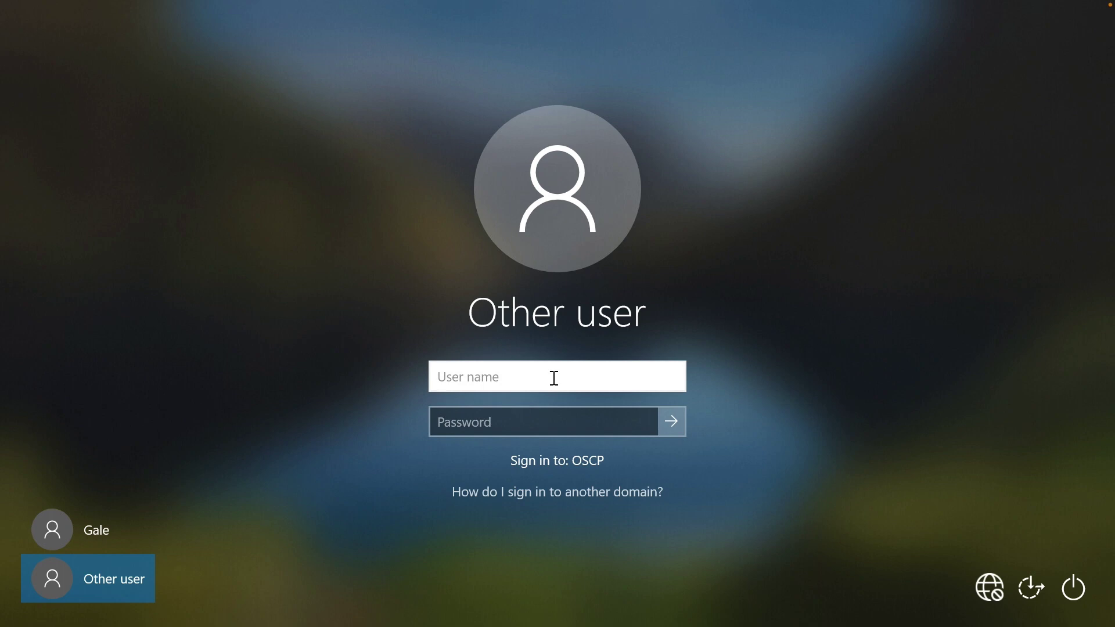
Enter the domain user's name and password and sign in.
text(wade)
click(536, 421)
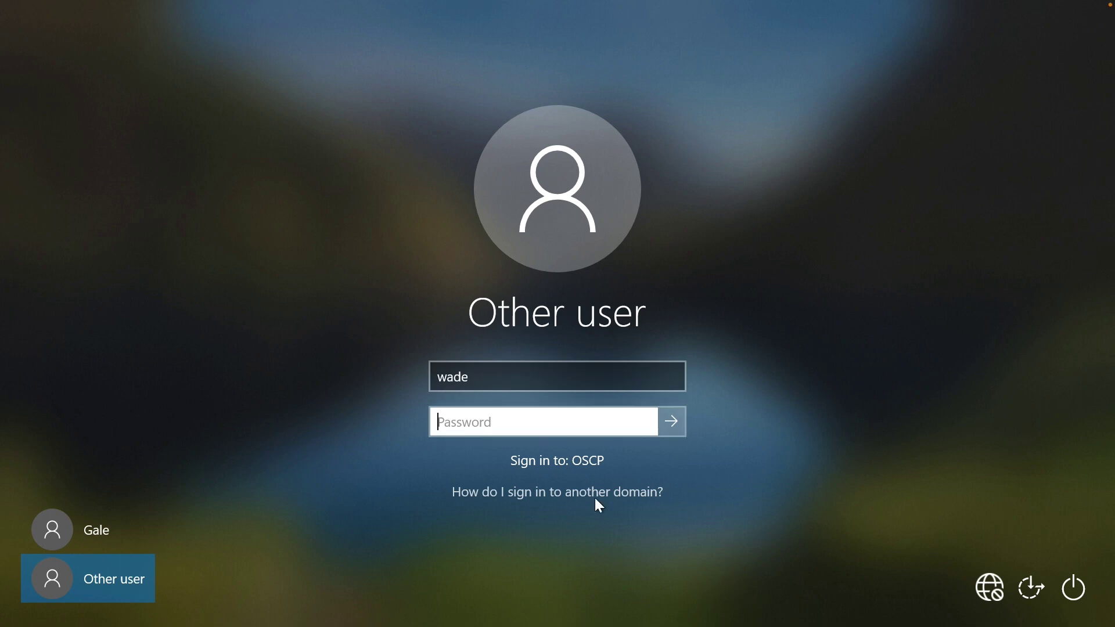
text(*****)
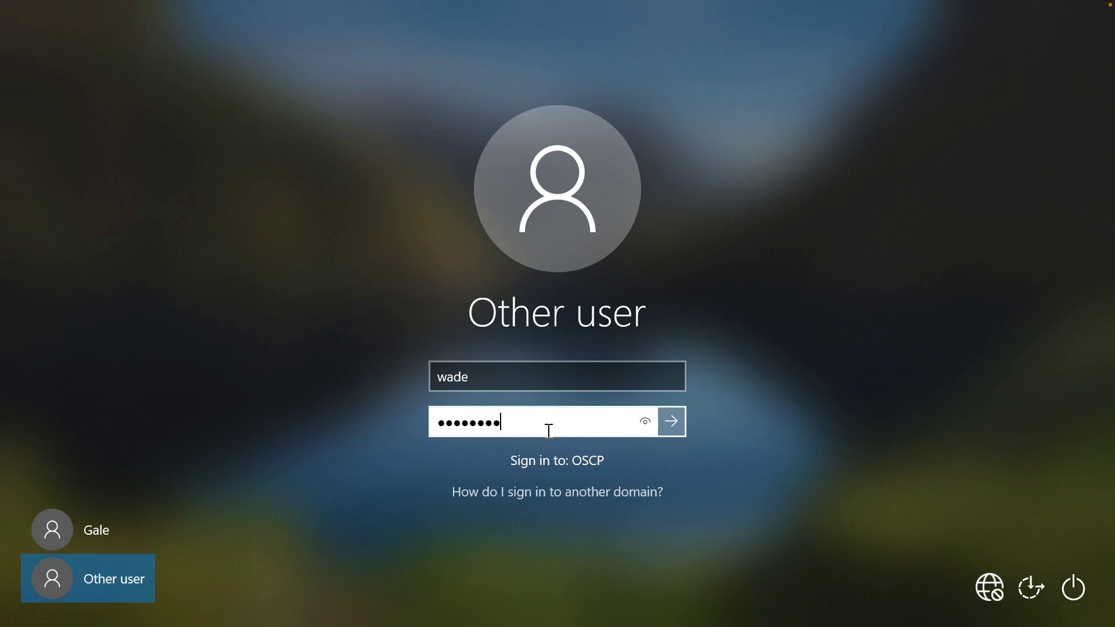
click(645, 421)
click(672, 422)
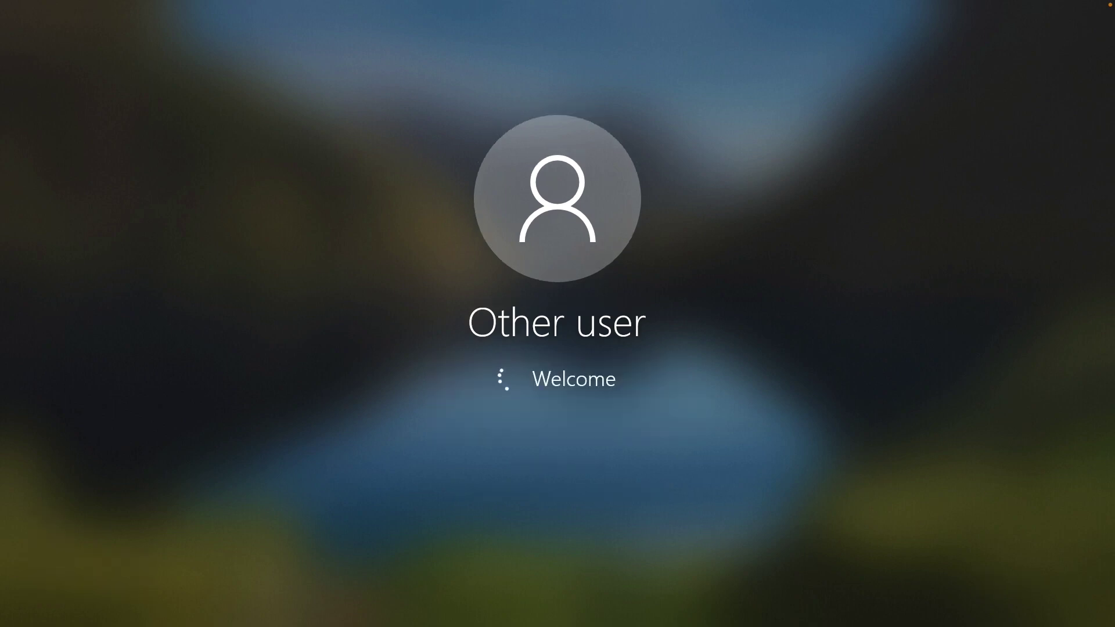